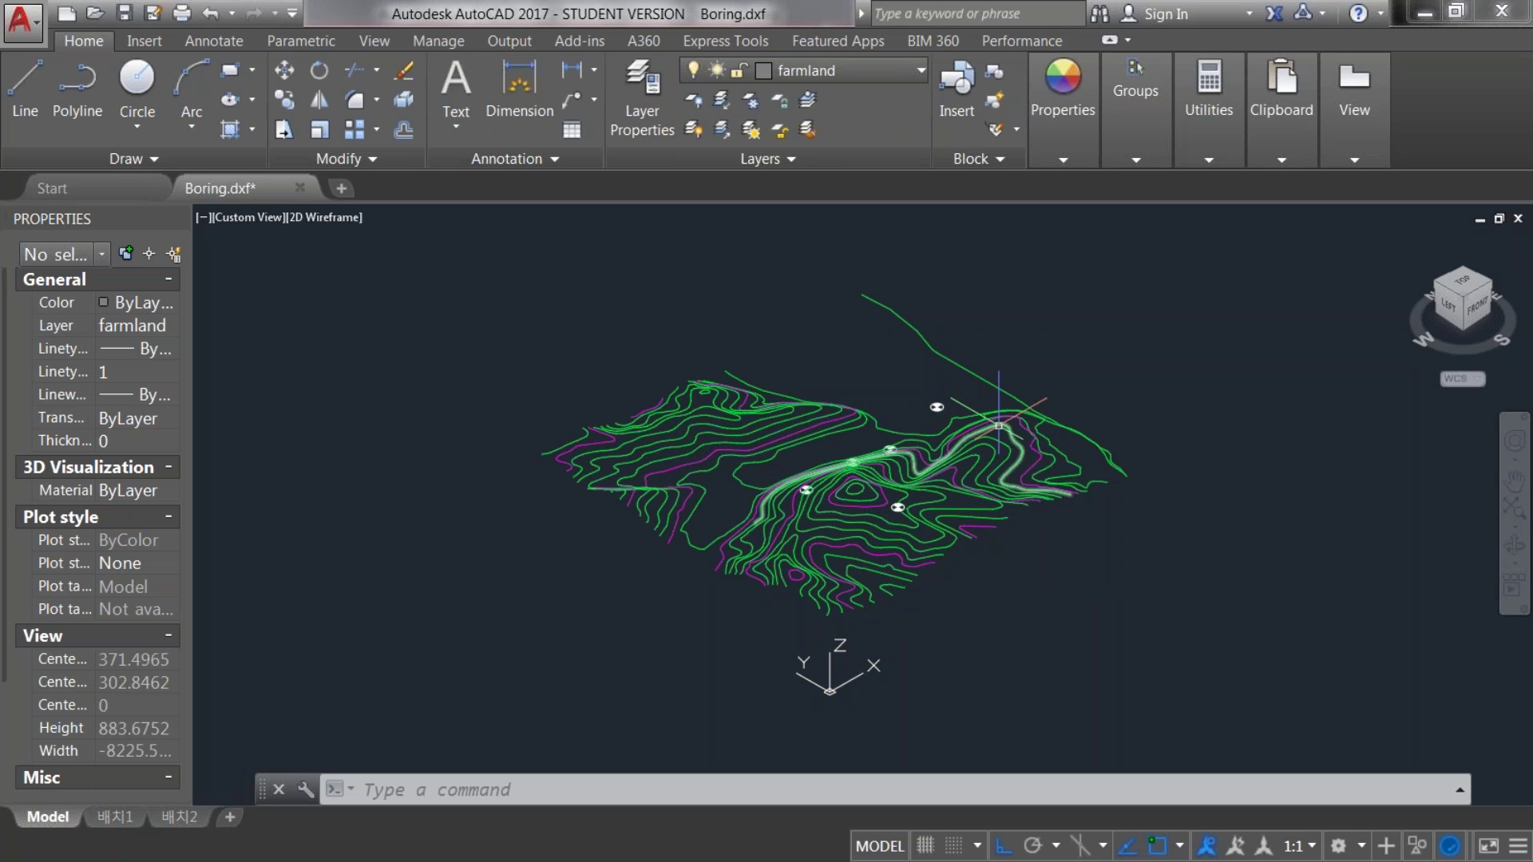
- Examine the file types offered for saving a copy of the Boring drawing, closing the save dialog without saving
mouse_move(938, 408)
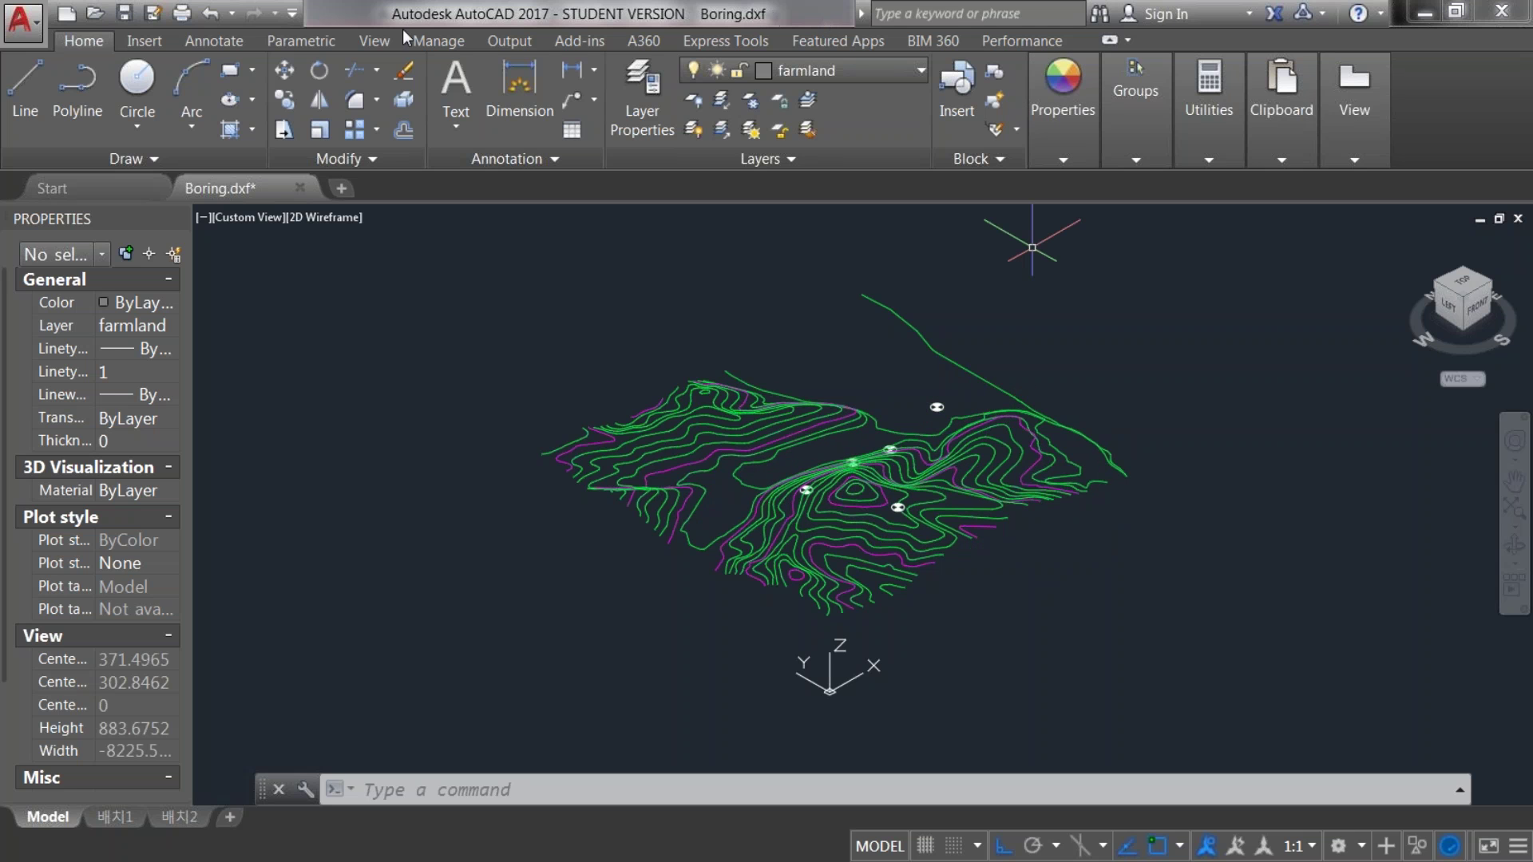
left_click(30, 21)
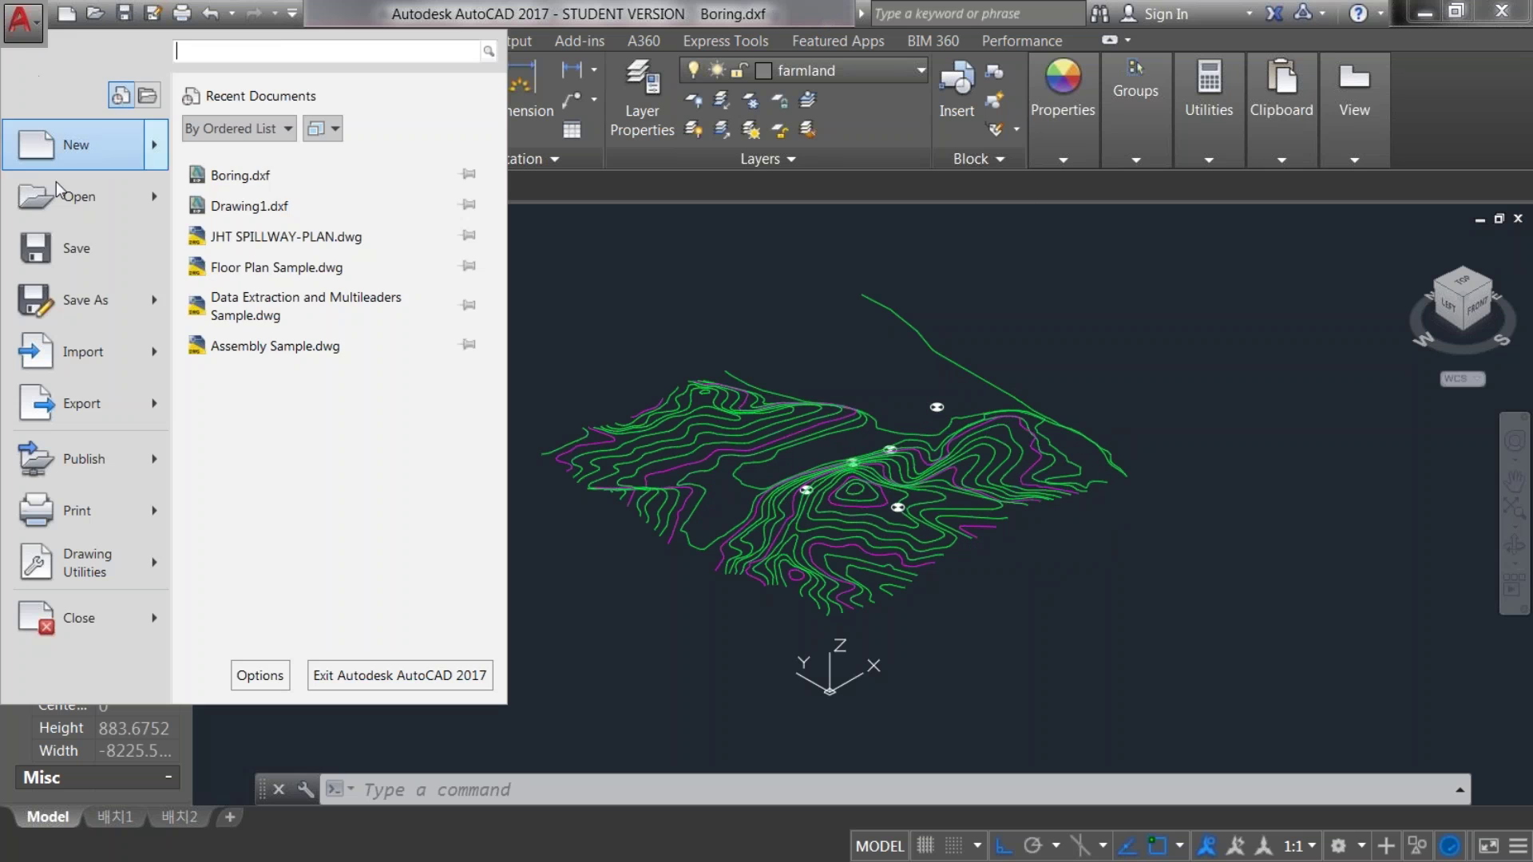
mouse_move(130, 309)
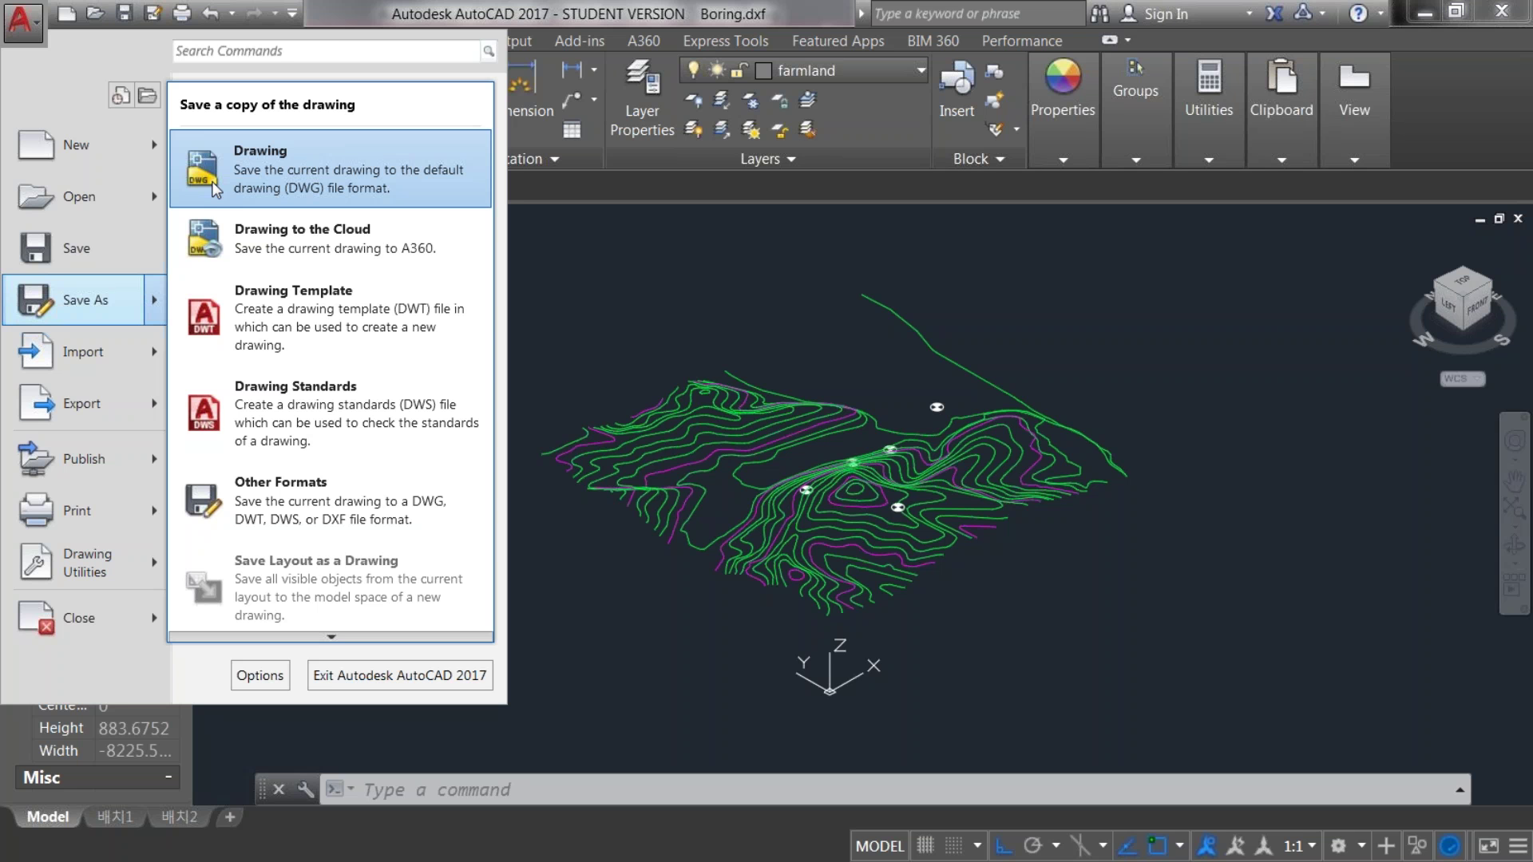
left_click(232, 169)
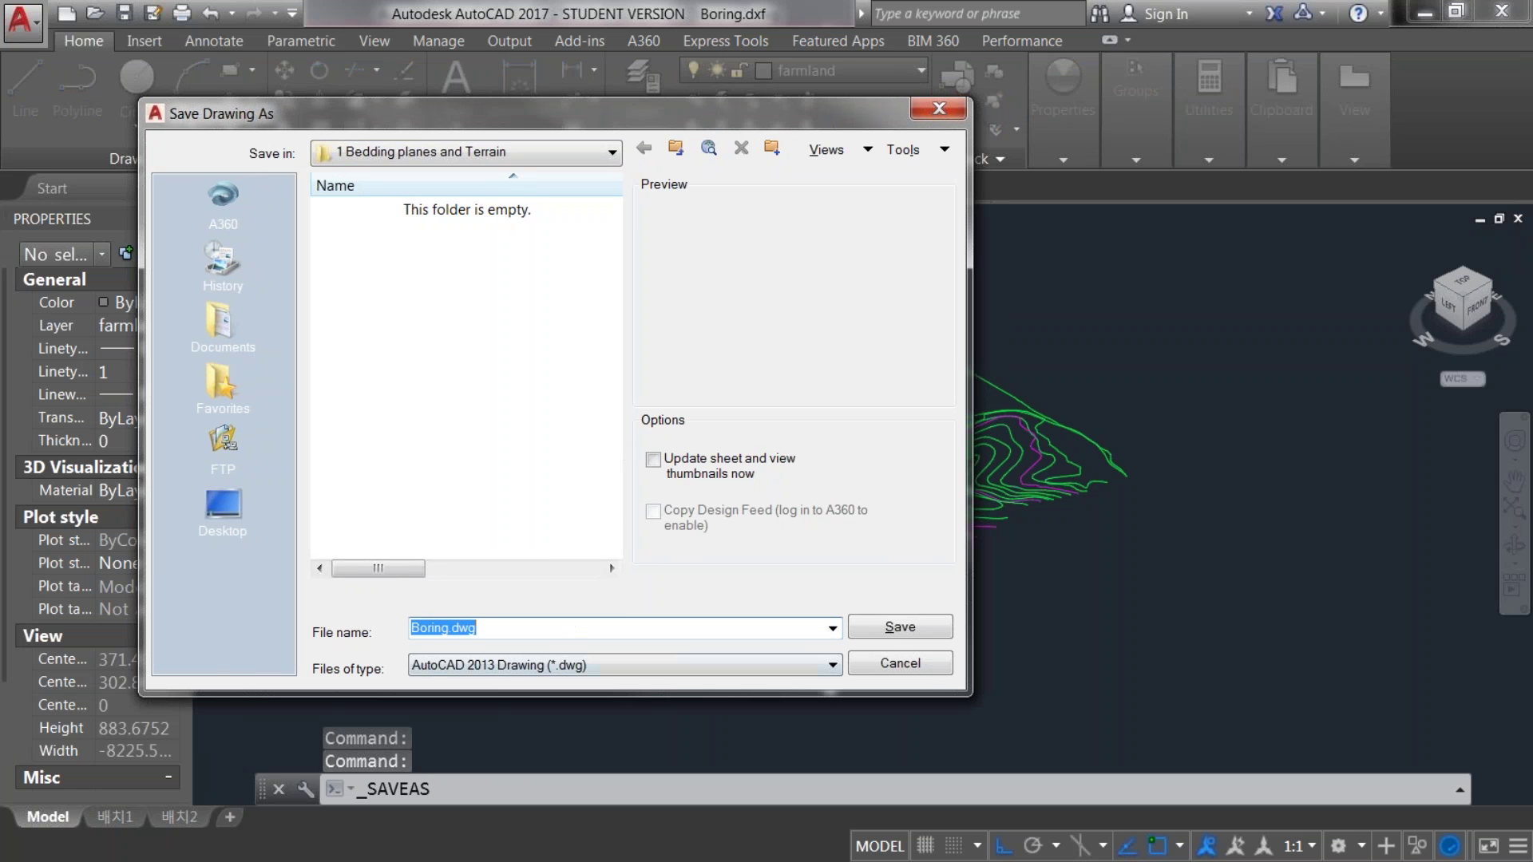
left_click(521, 665)
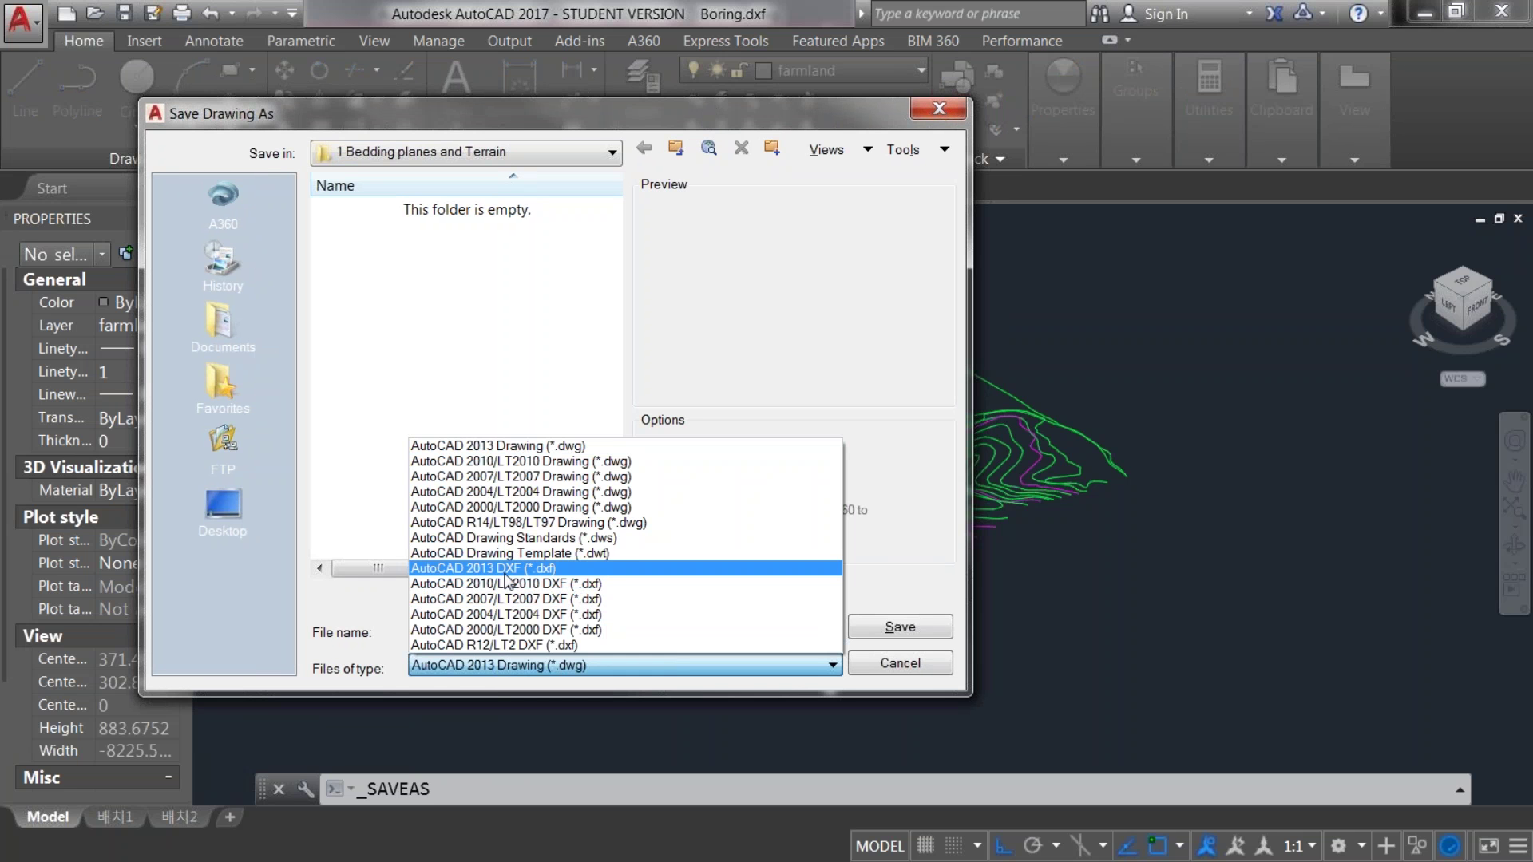
left_click(496, 446)
left_click(940, 110)
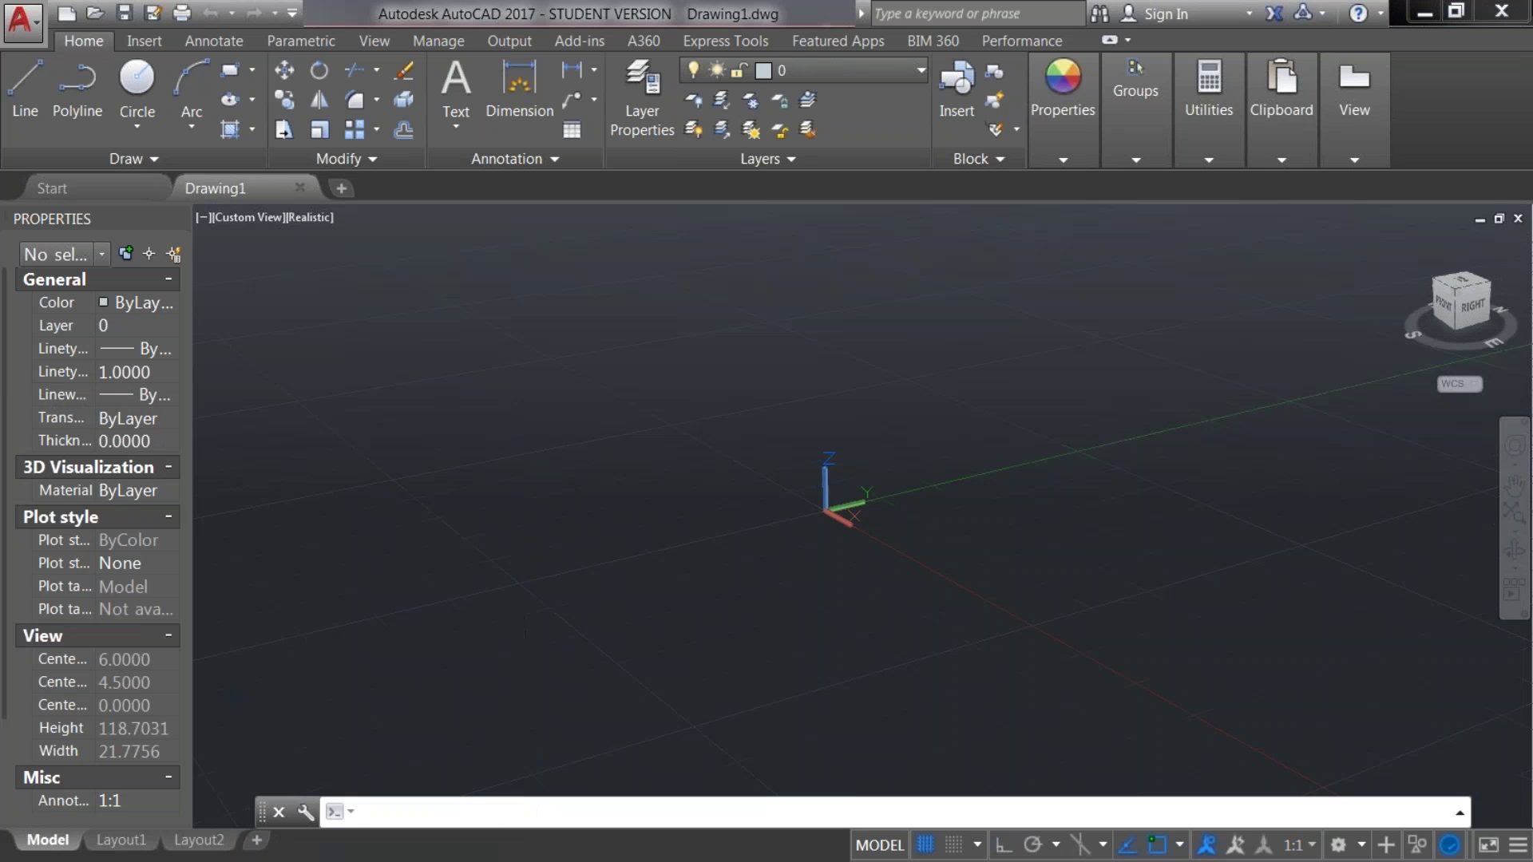
- Leave AutoCAD, switch to GTS NX and accept the new project's 3D analysis settings with Z gravity and kN, m, day units
left_click(1421, 15)
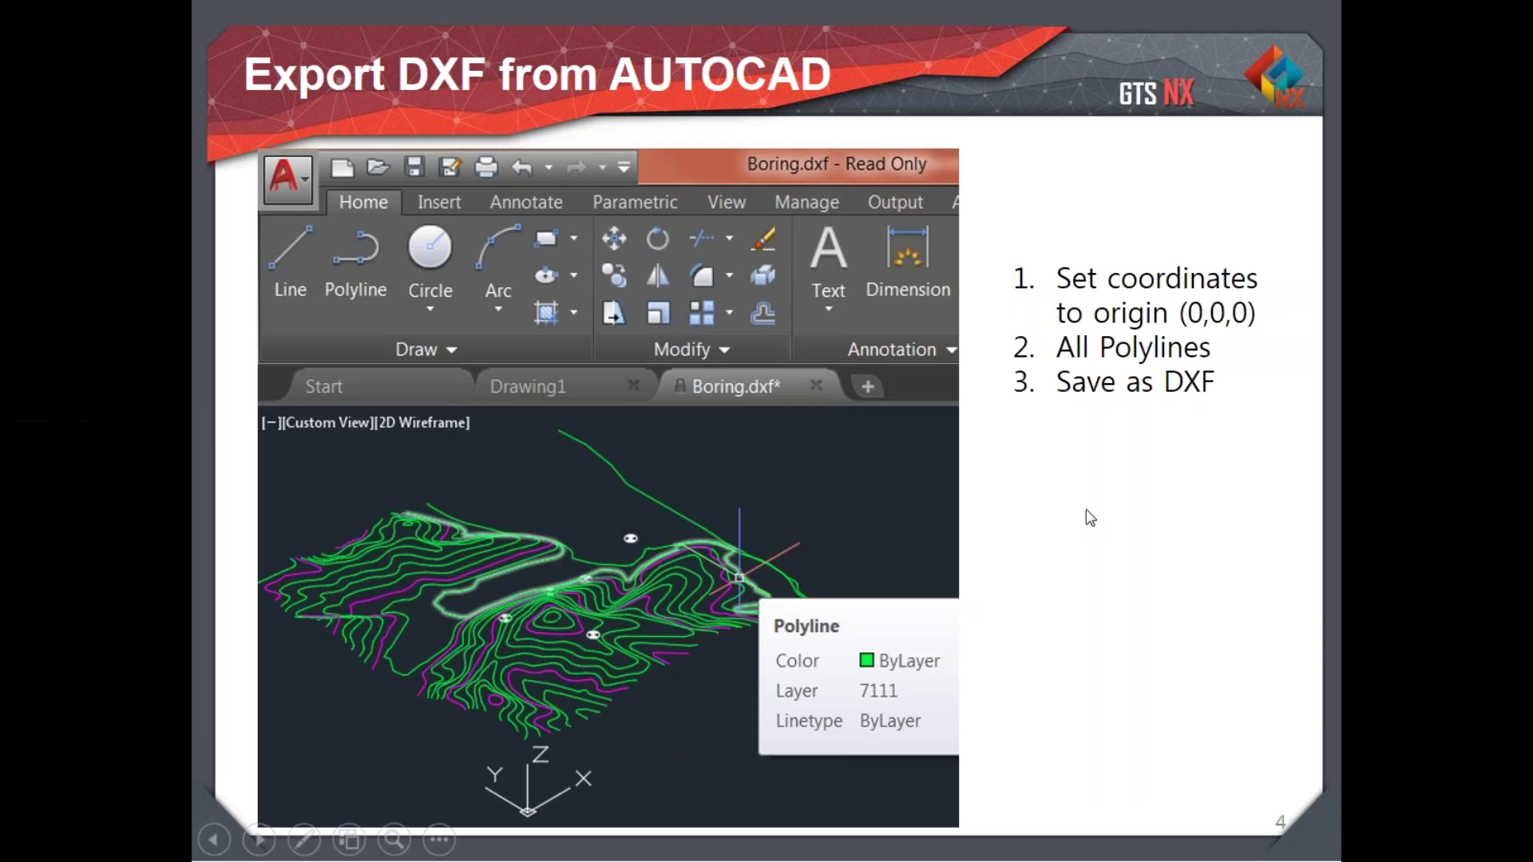
left_click(1088, 512)
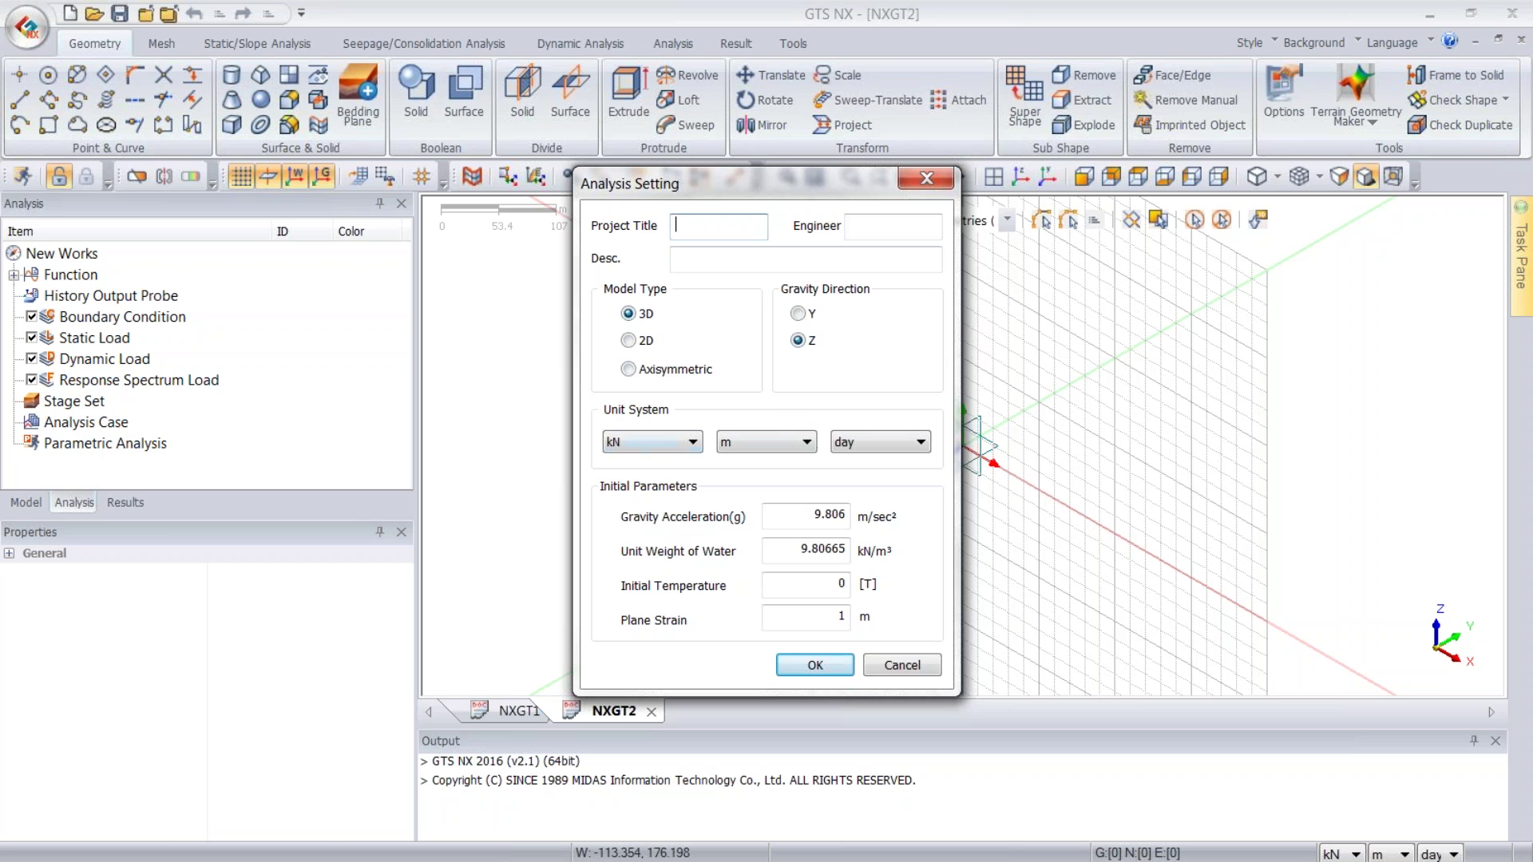
left_click(838, 667)
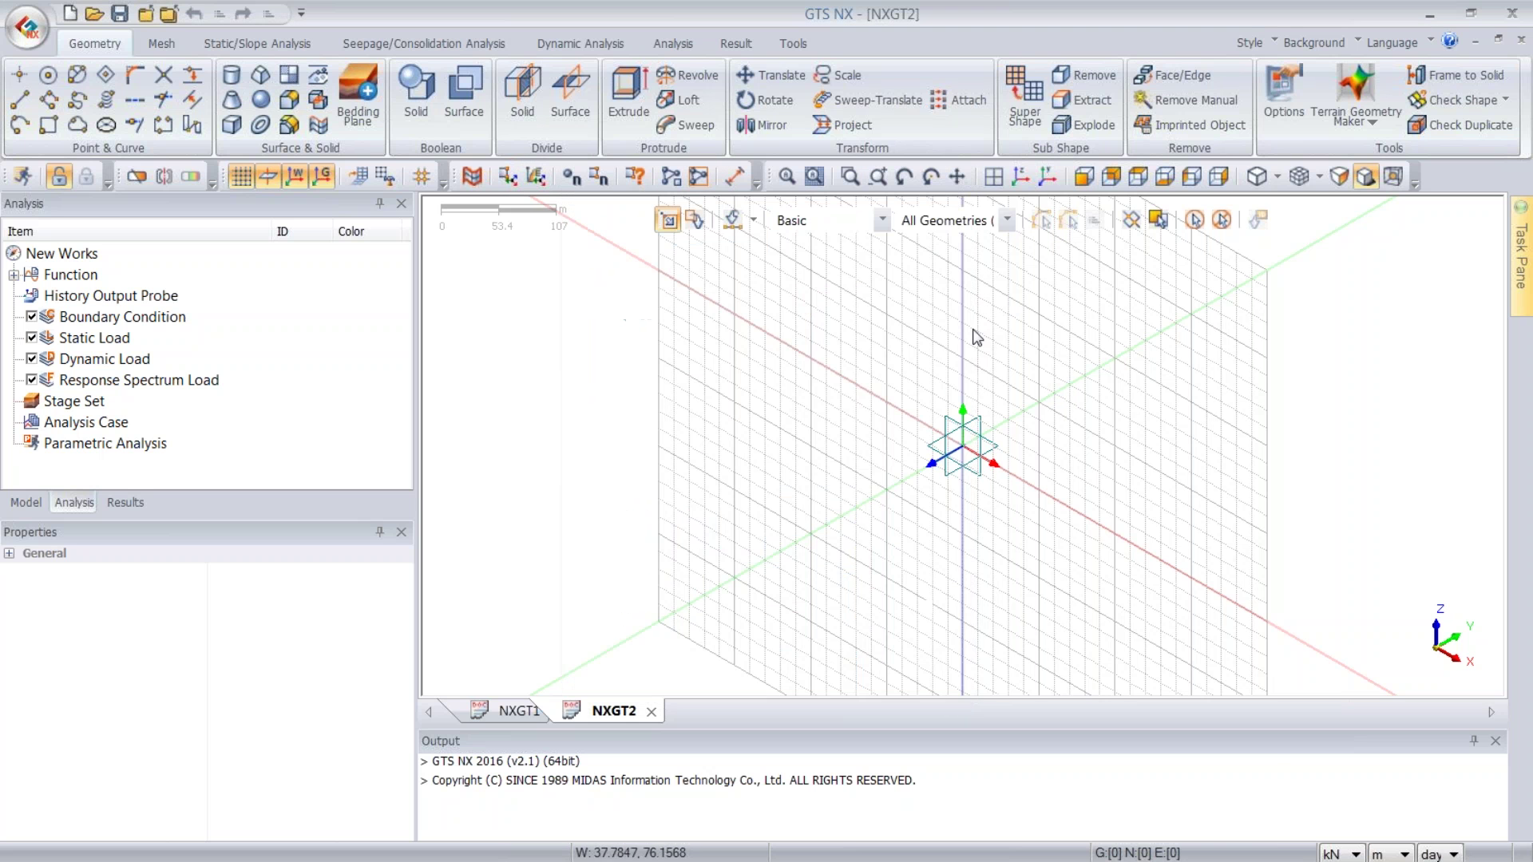
- Switch the project's length unit to mm and set it back to m
left_click(1377, 855)
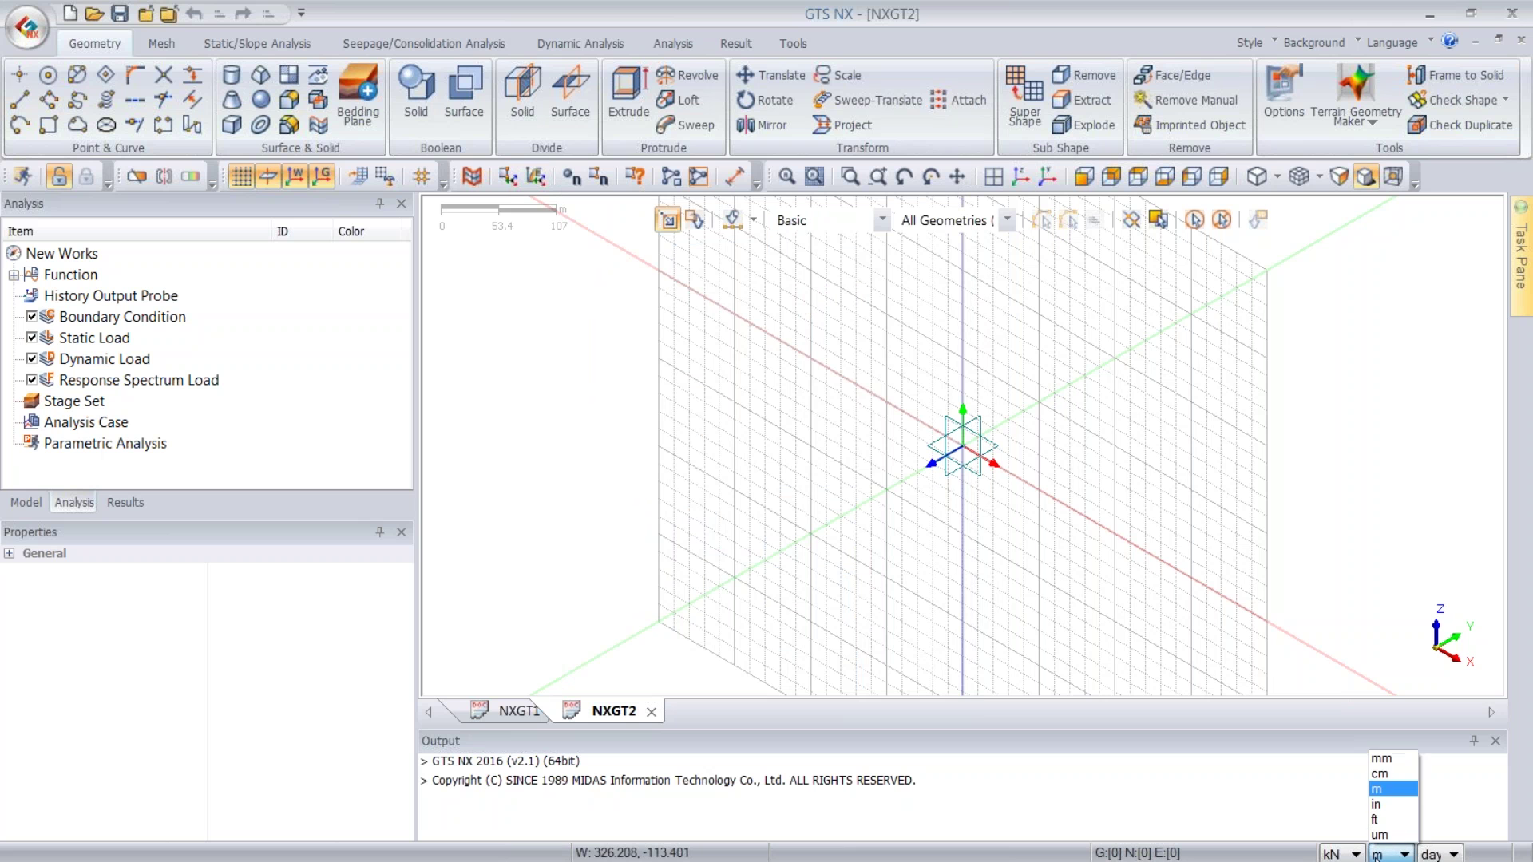
left_click(1382, 759)
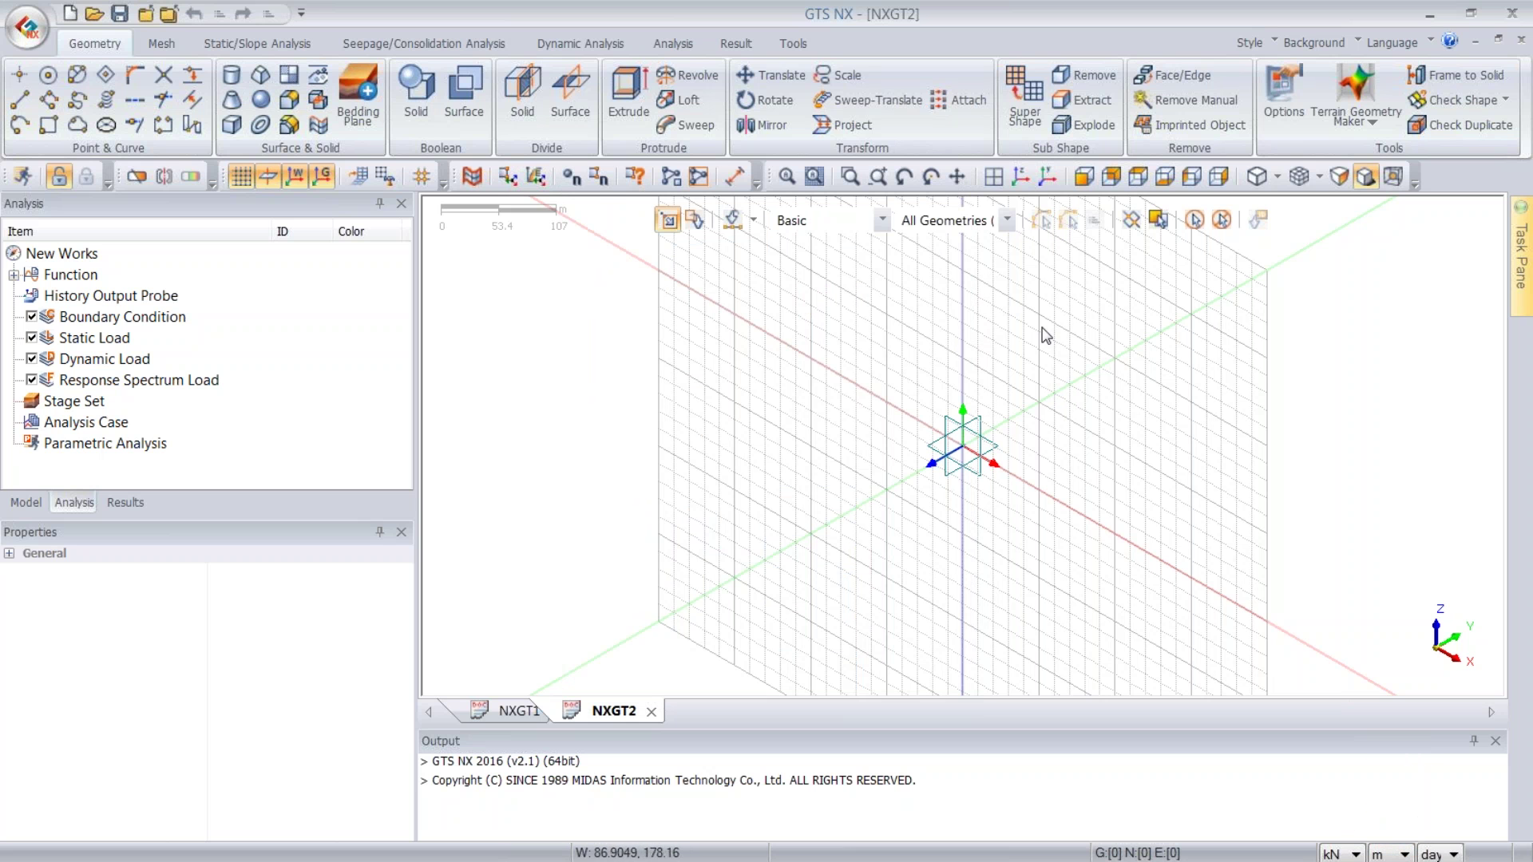
scroll(862, 367, "up", 4)
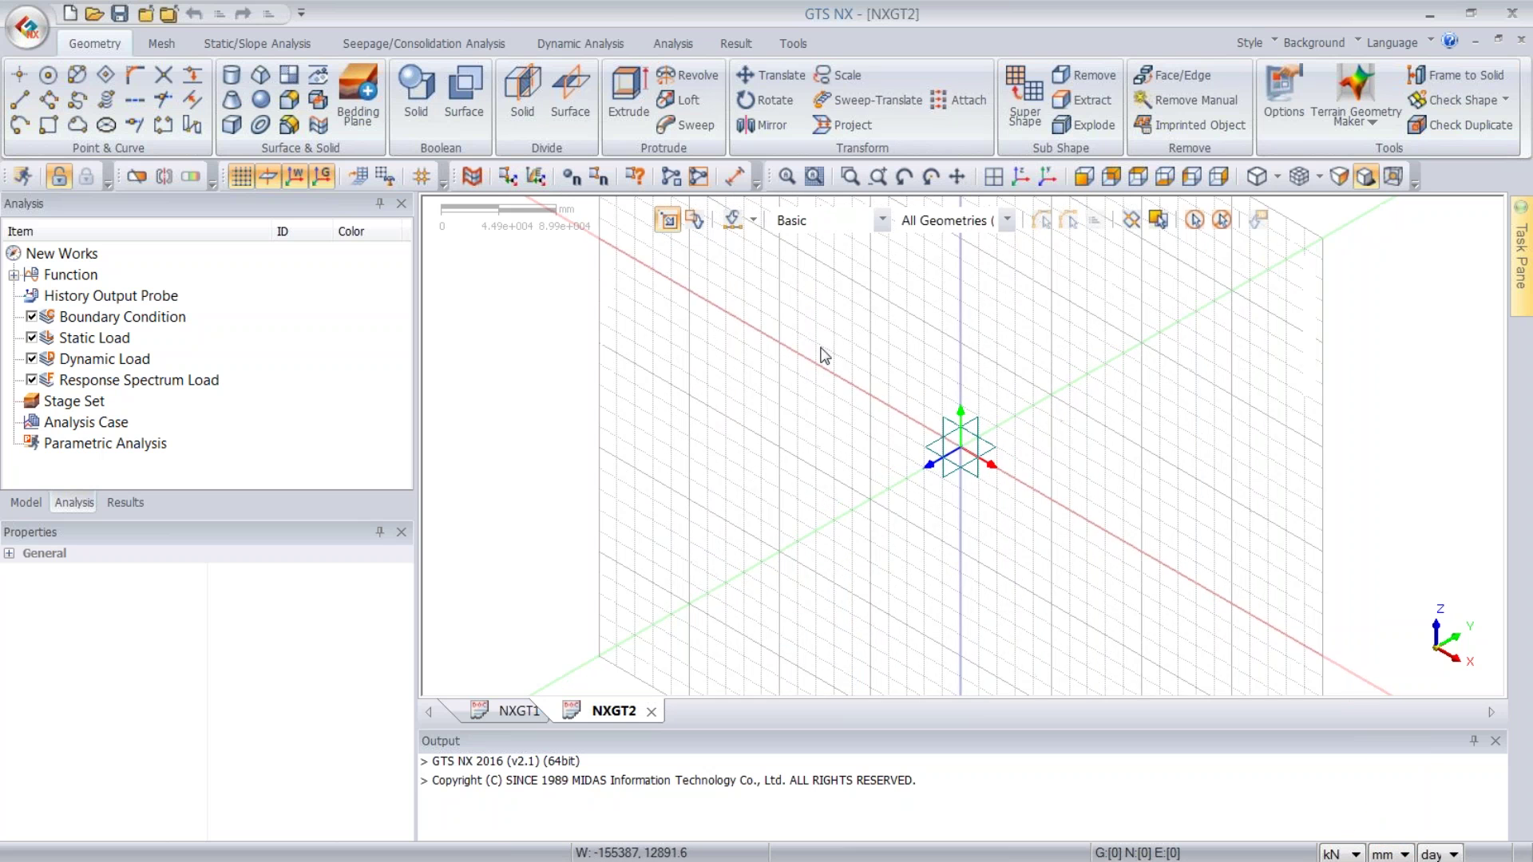
left_click(1389, 855)
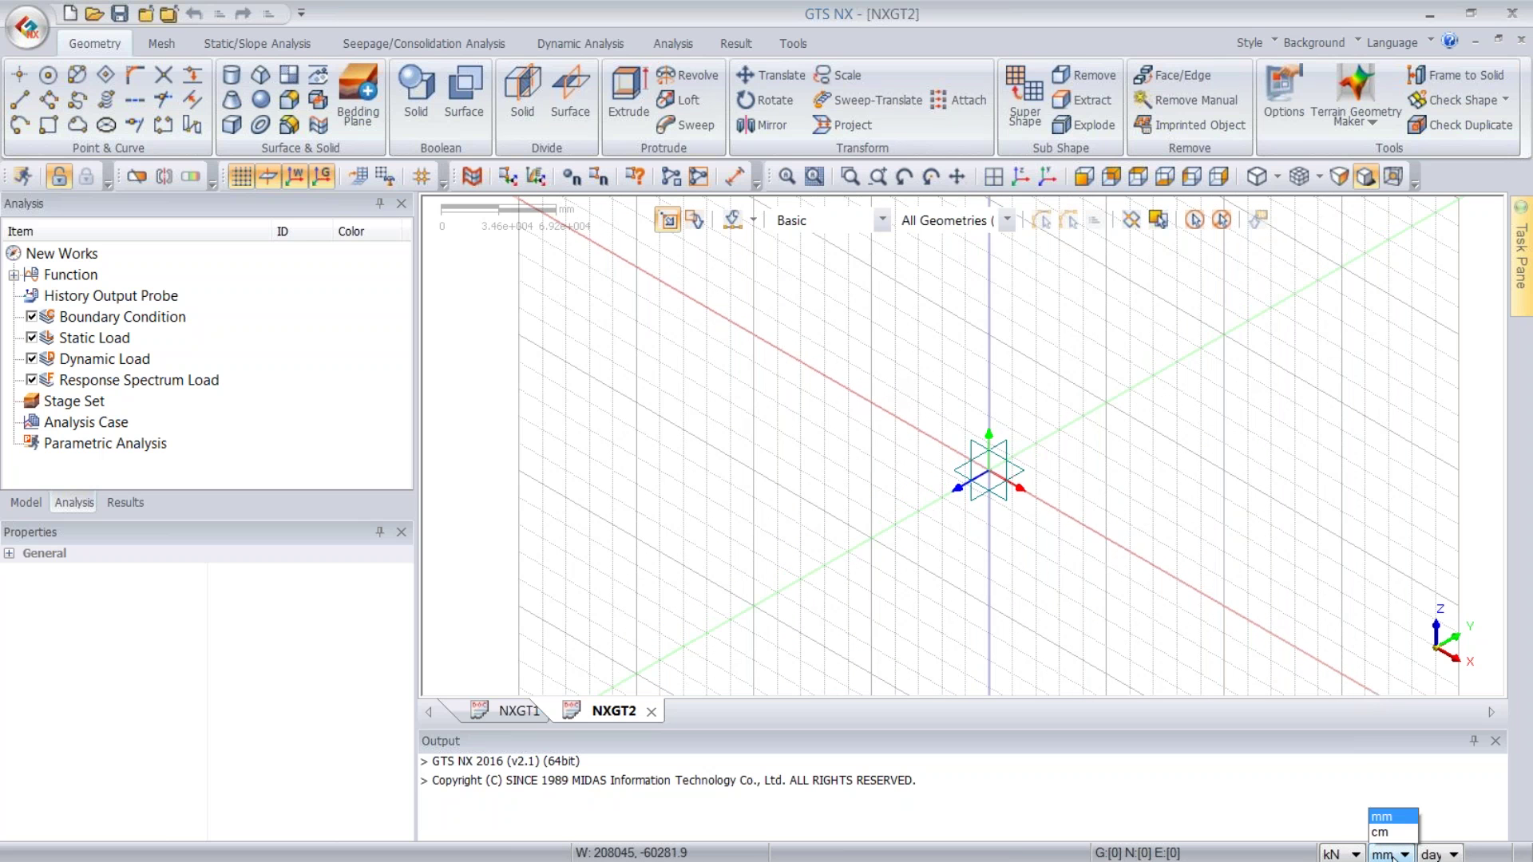
left_click(1386, 789)
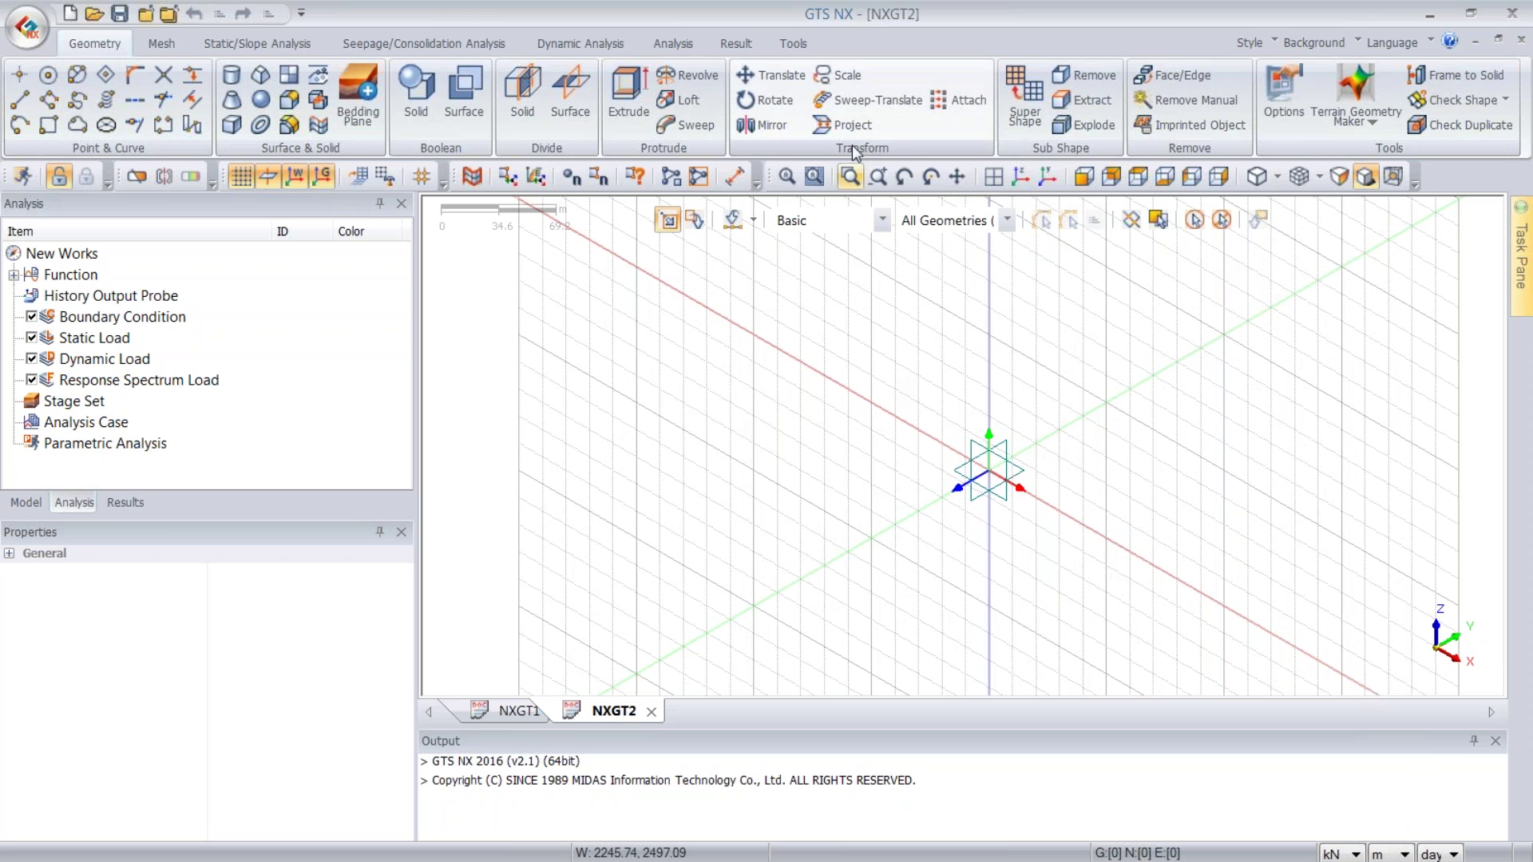
- Check the length unit and import method in the geometry import options, closing the options without changes
left_click(757, 37)
left_click(787, 48)
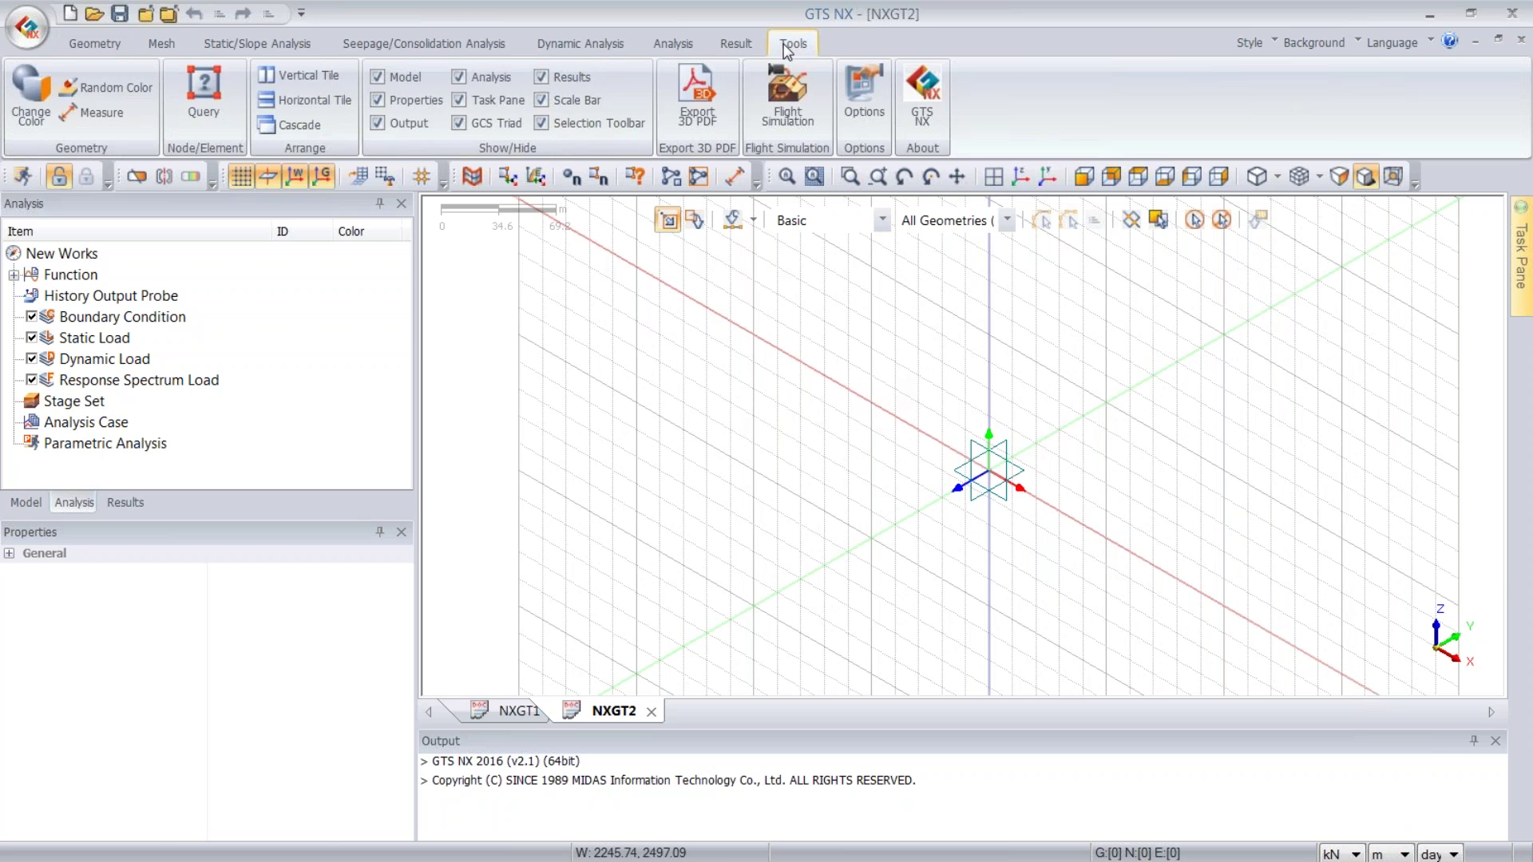
left_click(870, 82)
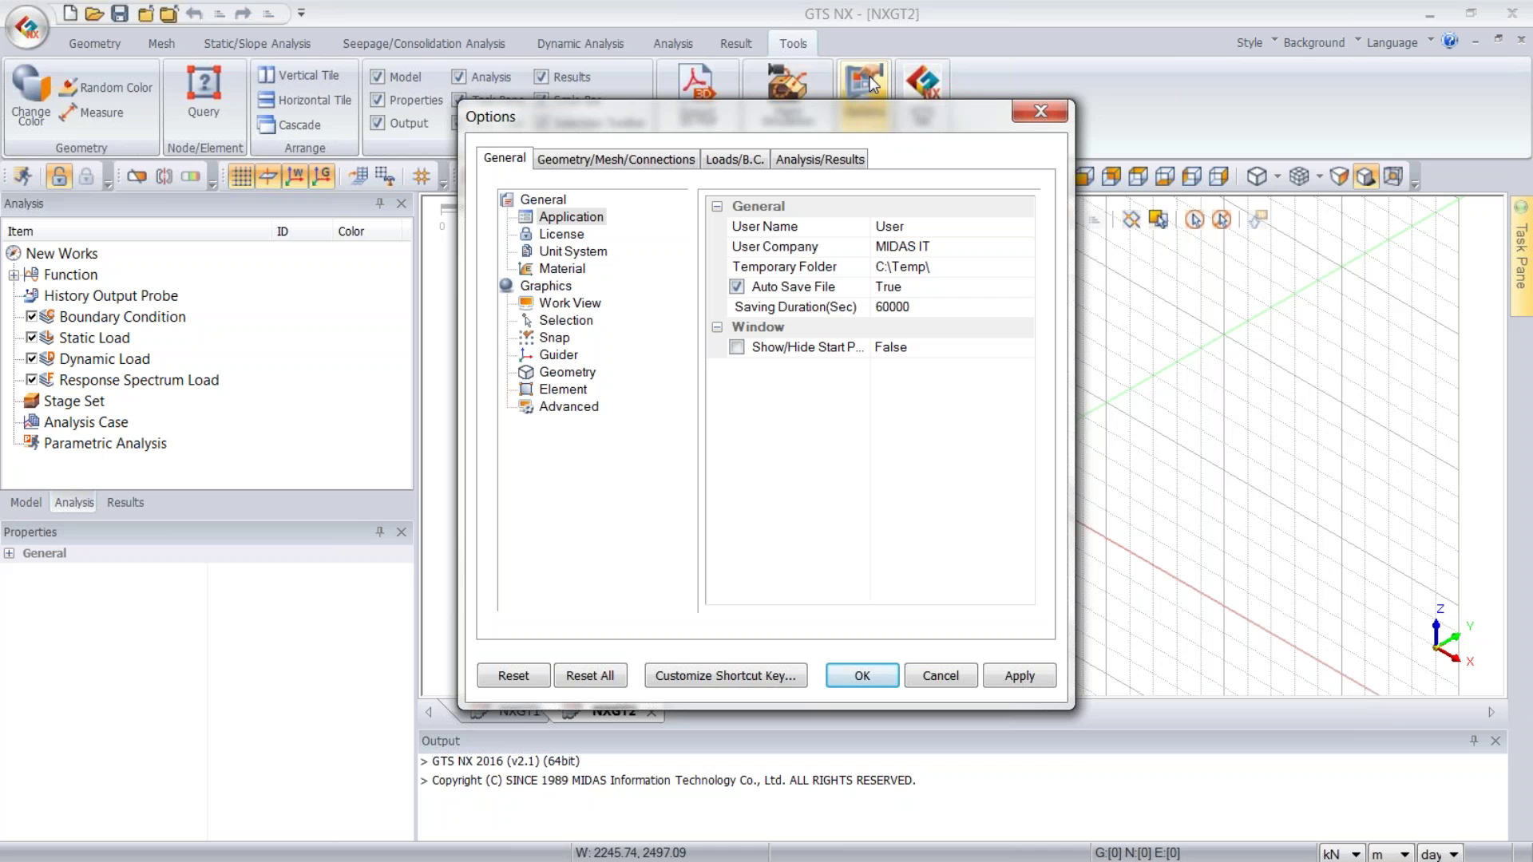
left_click_drag(836, 113, 835, 143)
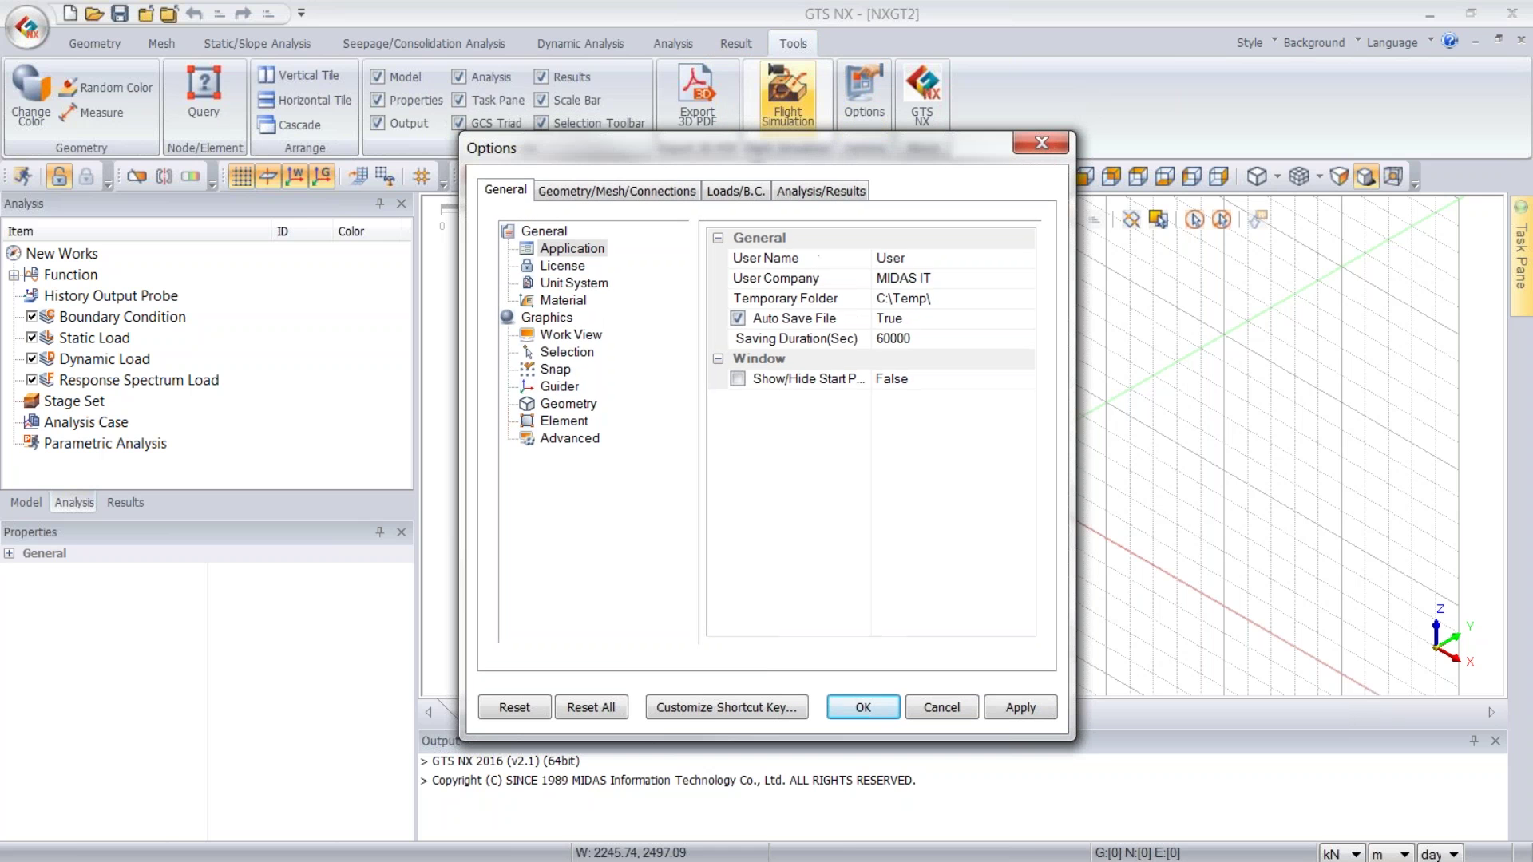
left_click(633, 195)
left_click(557, 264)
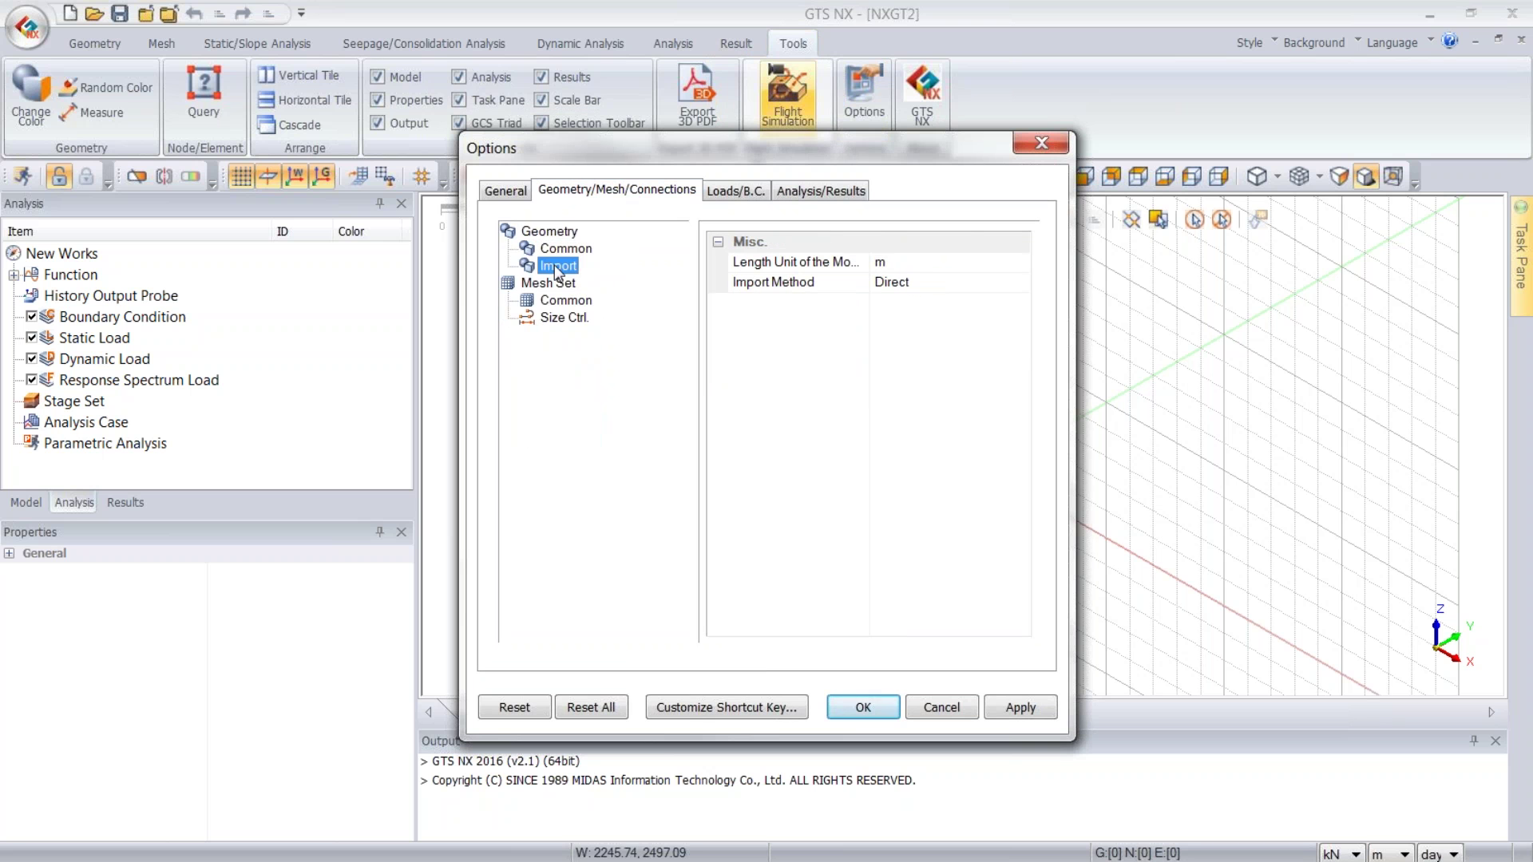
key("Tab")
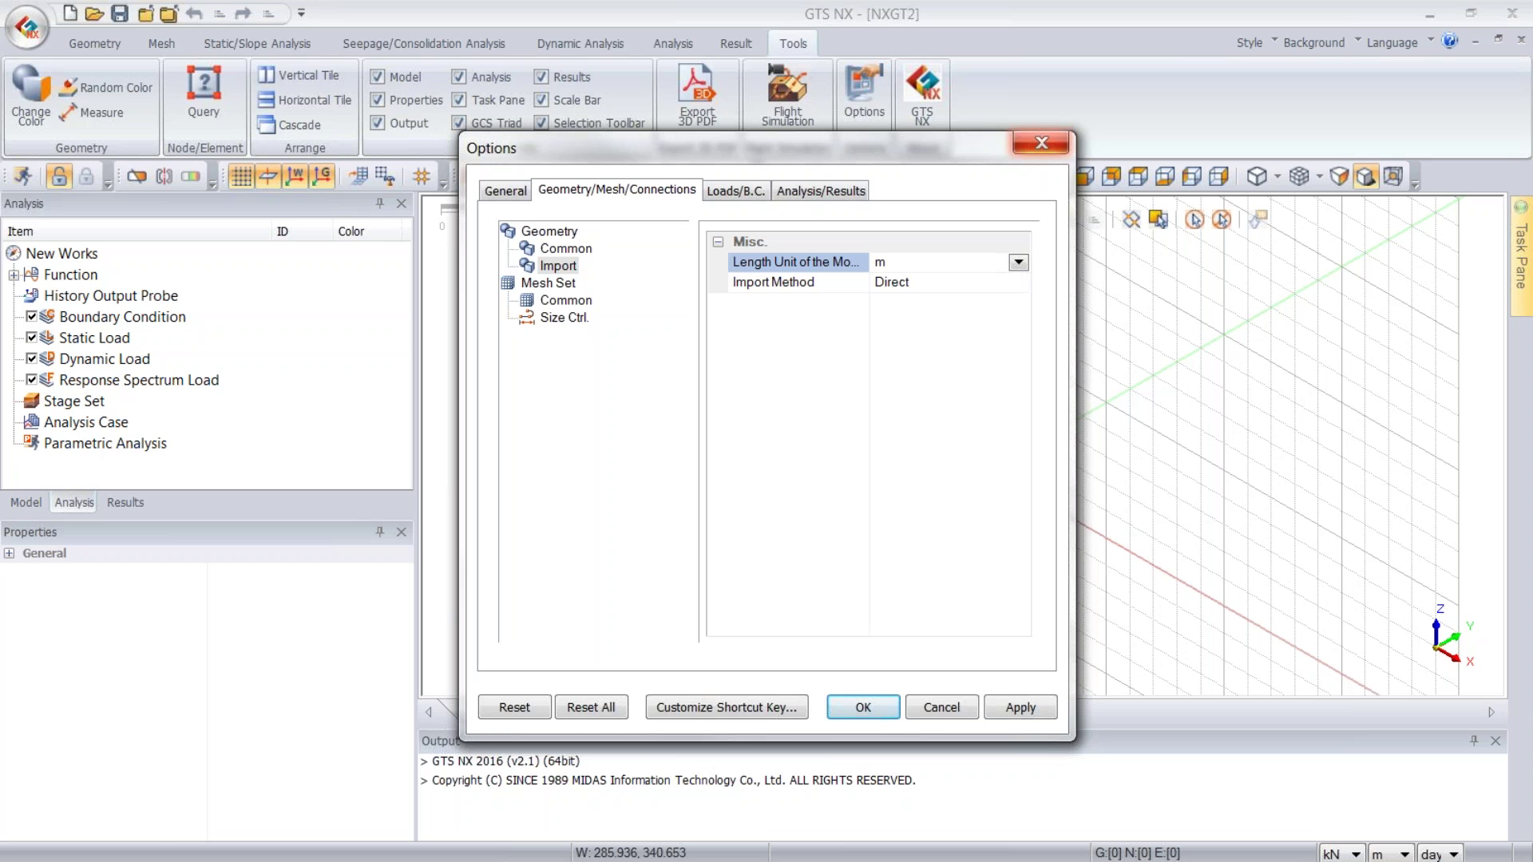
left_click(1041, 142)
- Import Boring.dxf from the 1 Bedding planes and Terrain folder as a 3D DXF wireframe into Geometry Set-1
left_click(27, 27)
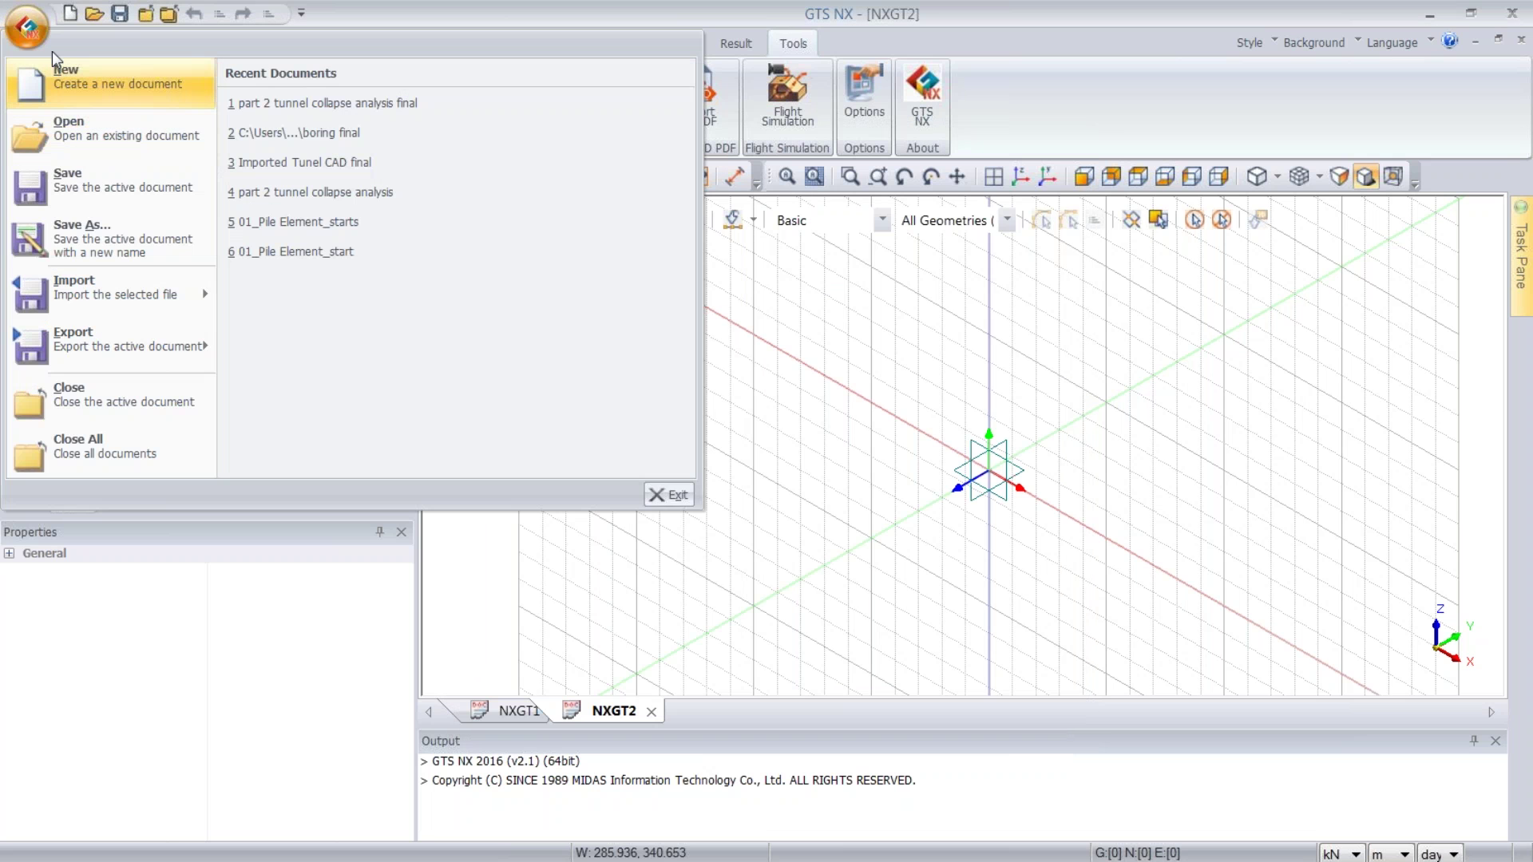
mouse_move(120, 292)
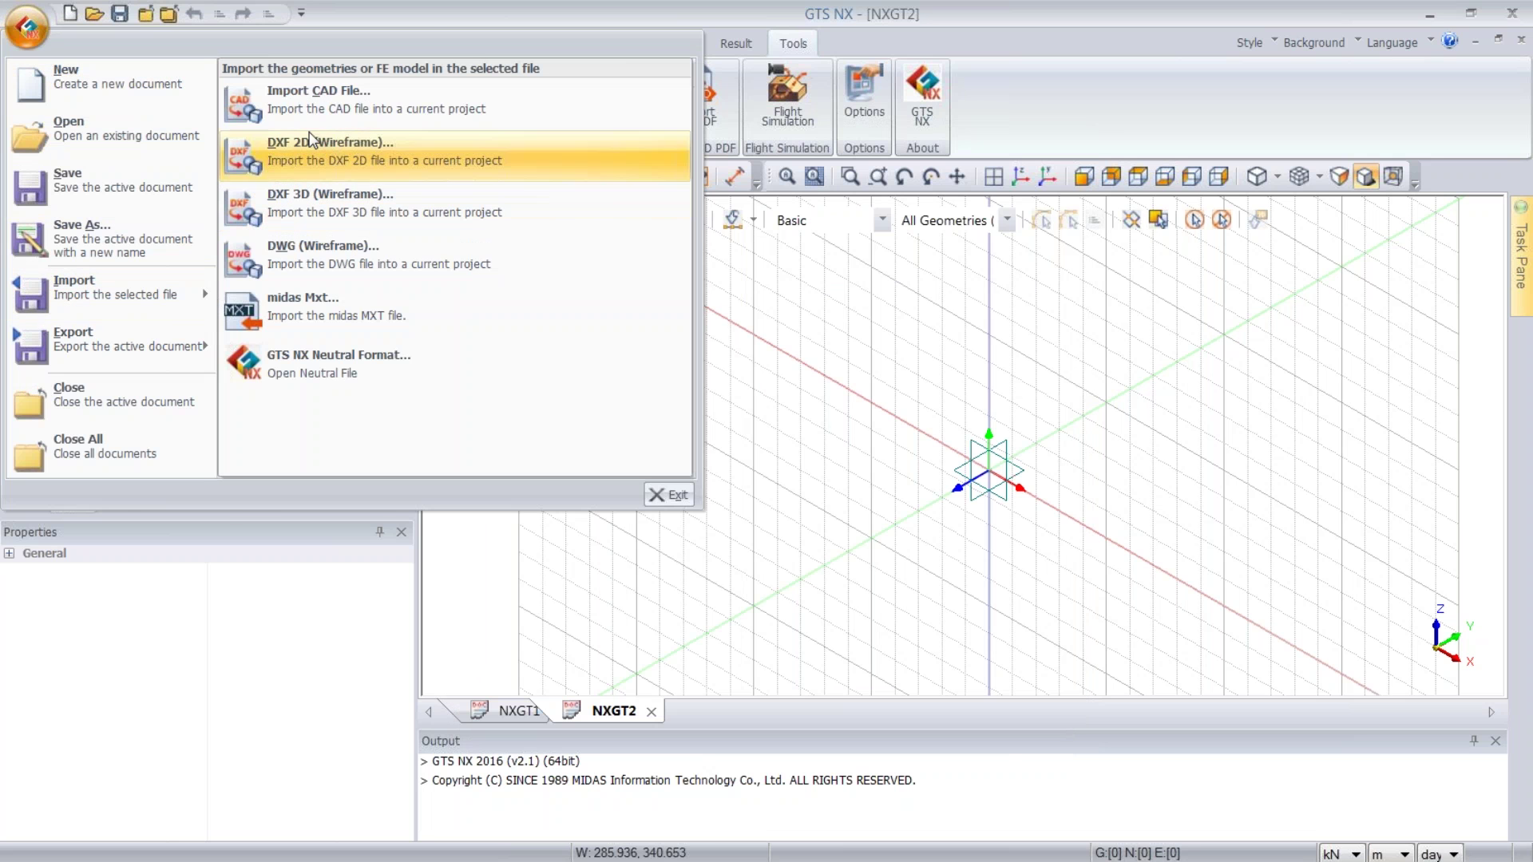
left_click(340, 197)
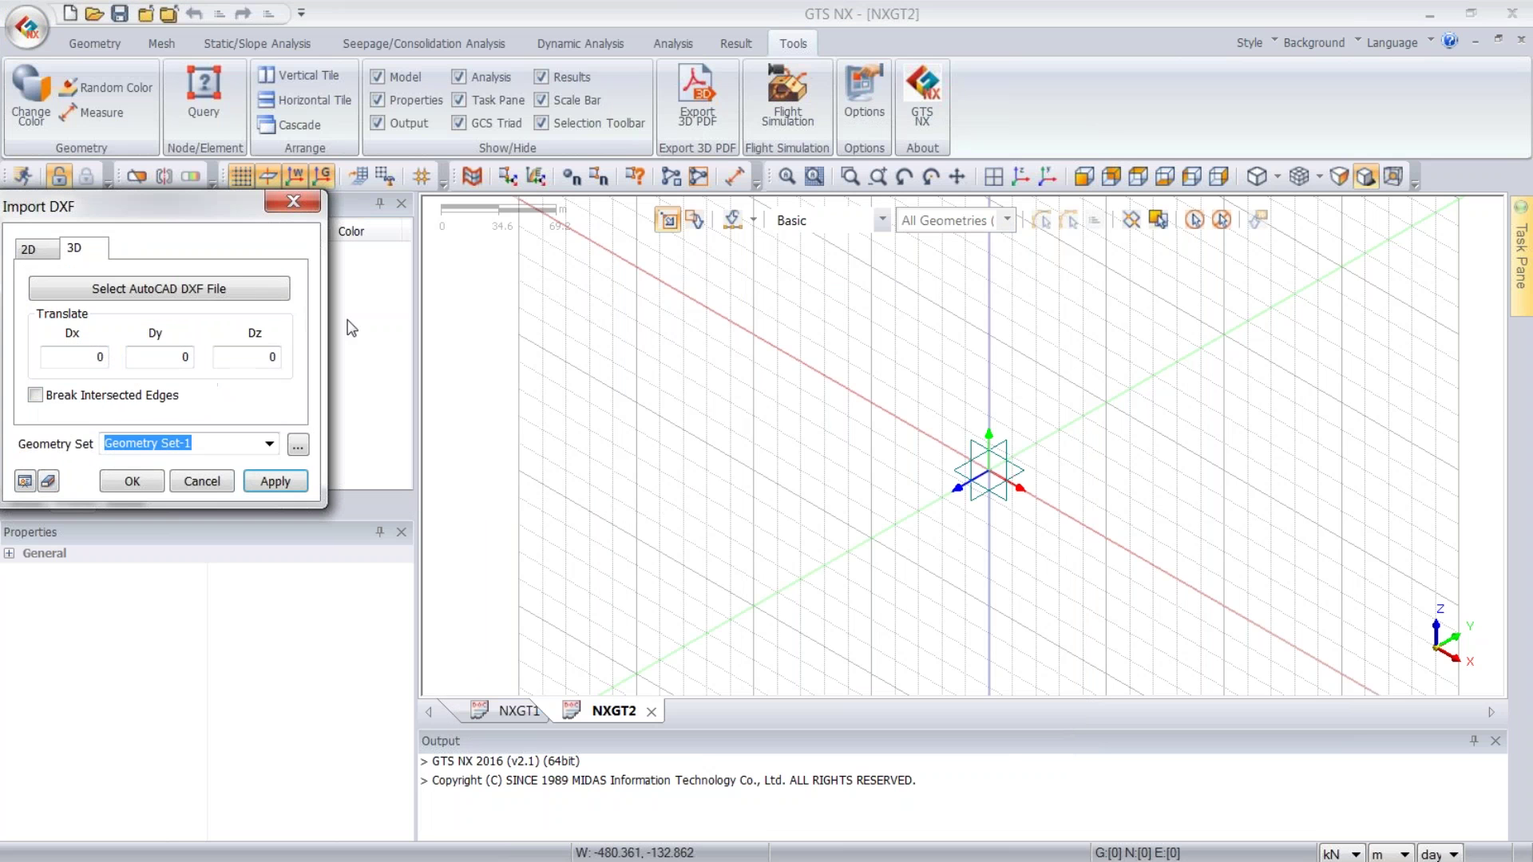
left_click(159, 289)
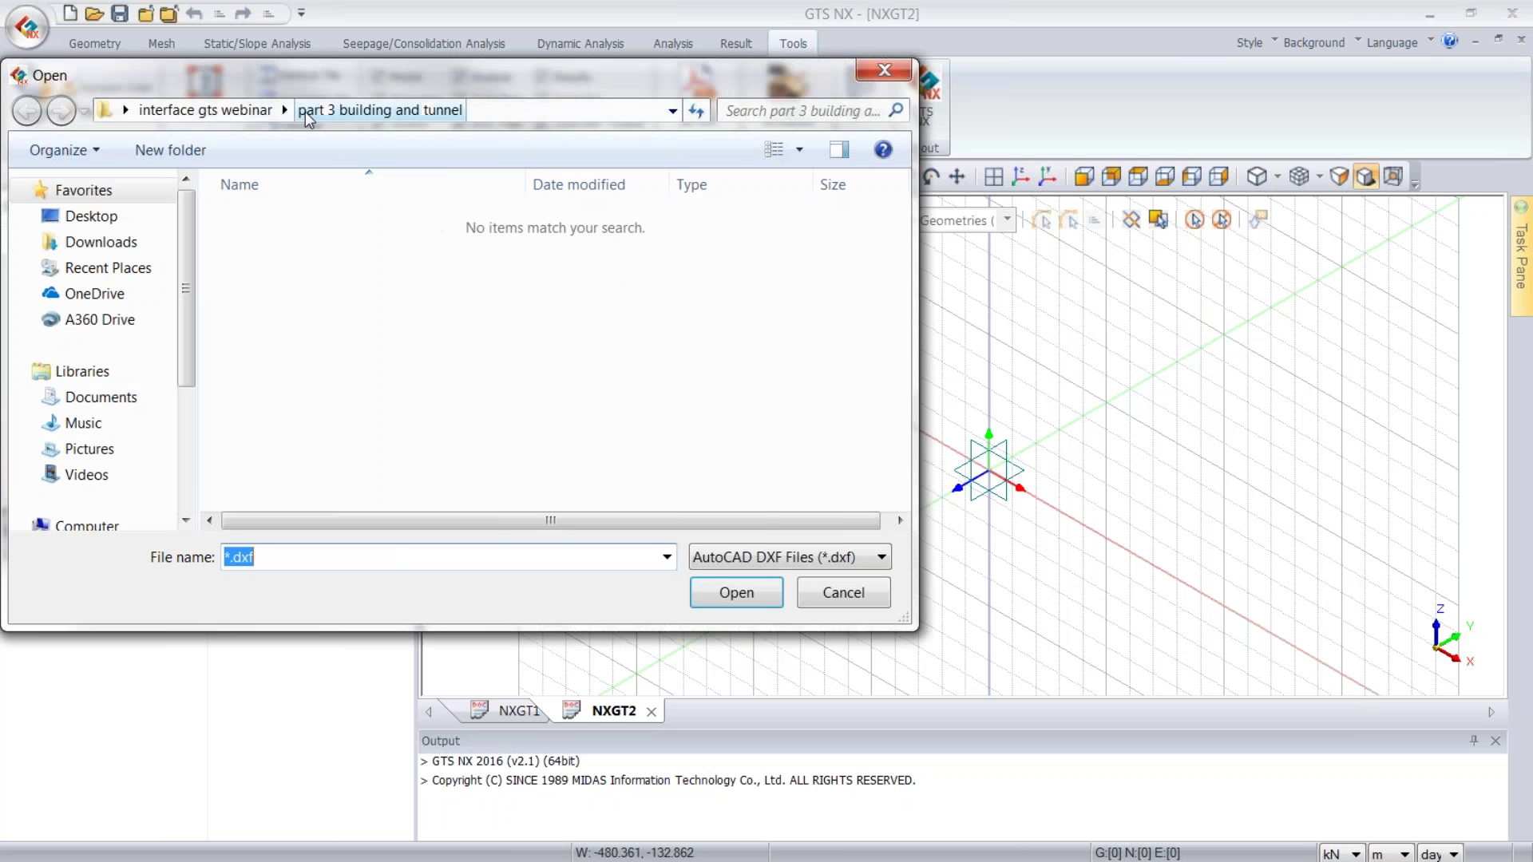
left_click(233, 110)
double_click(320, 217)
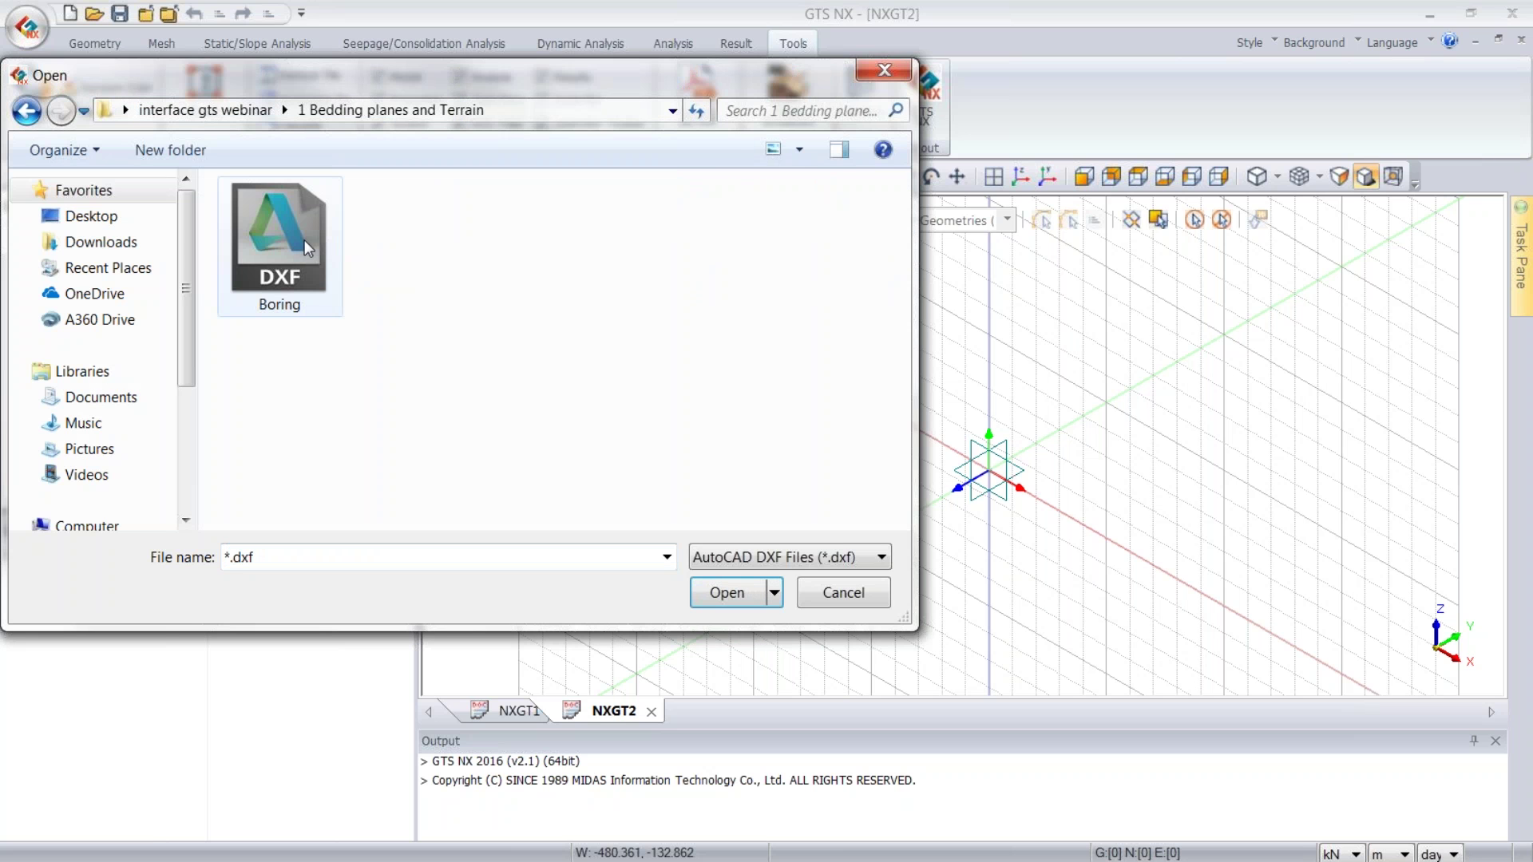
double_click(304, 240)
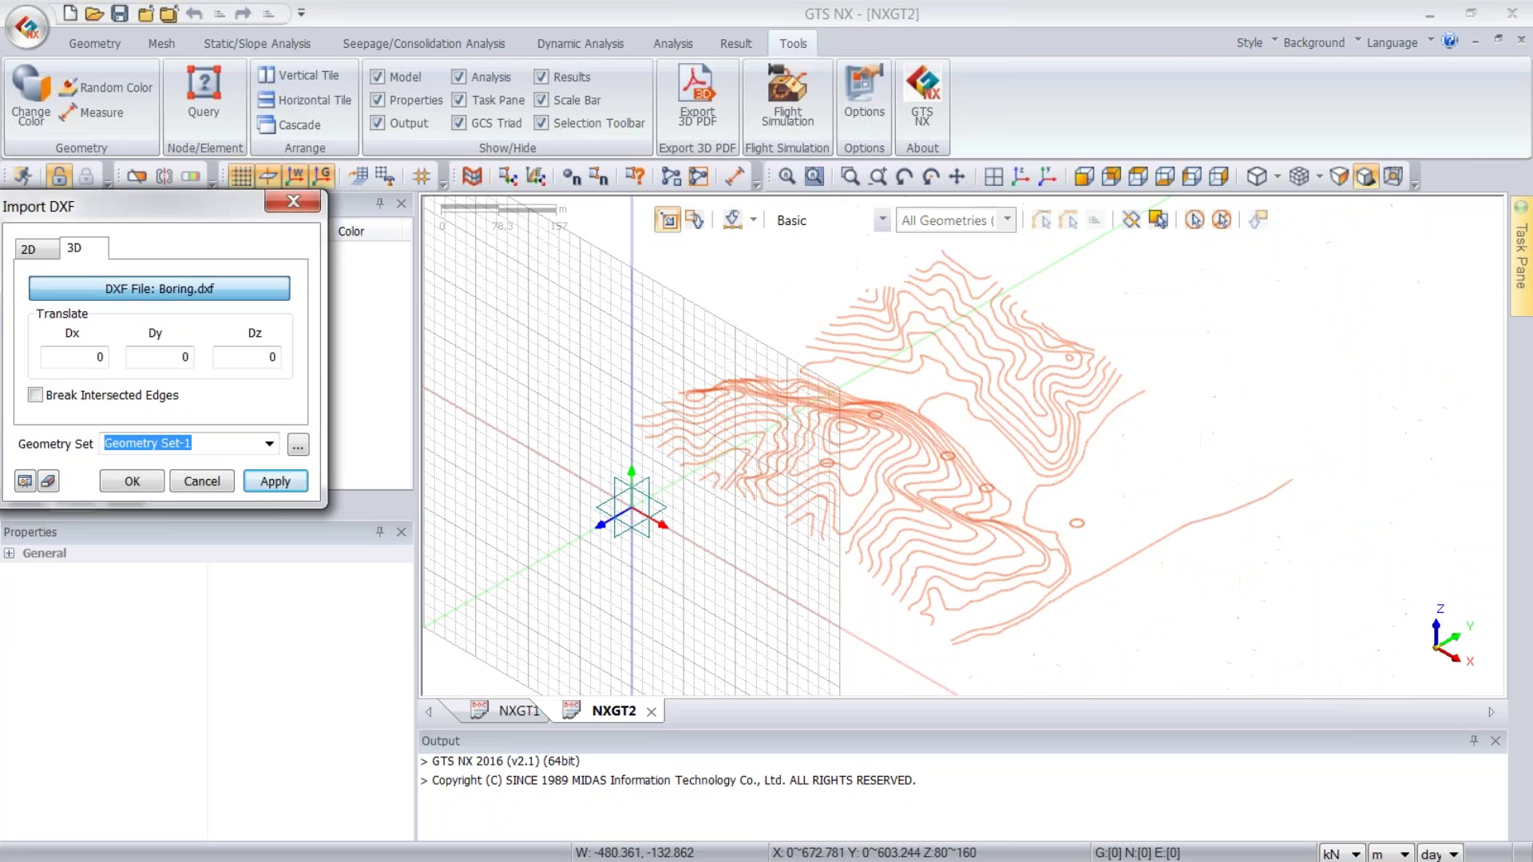
left_click(131, 481)
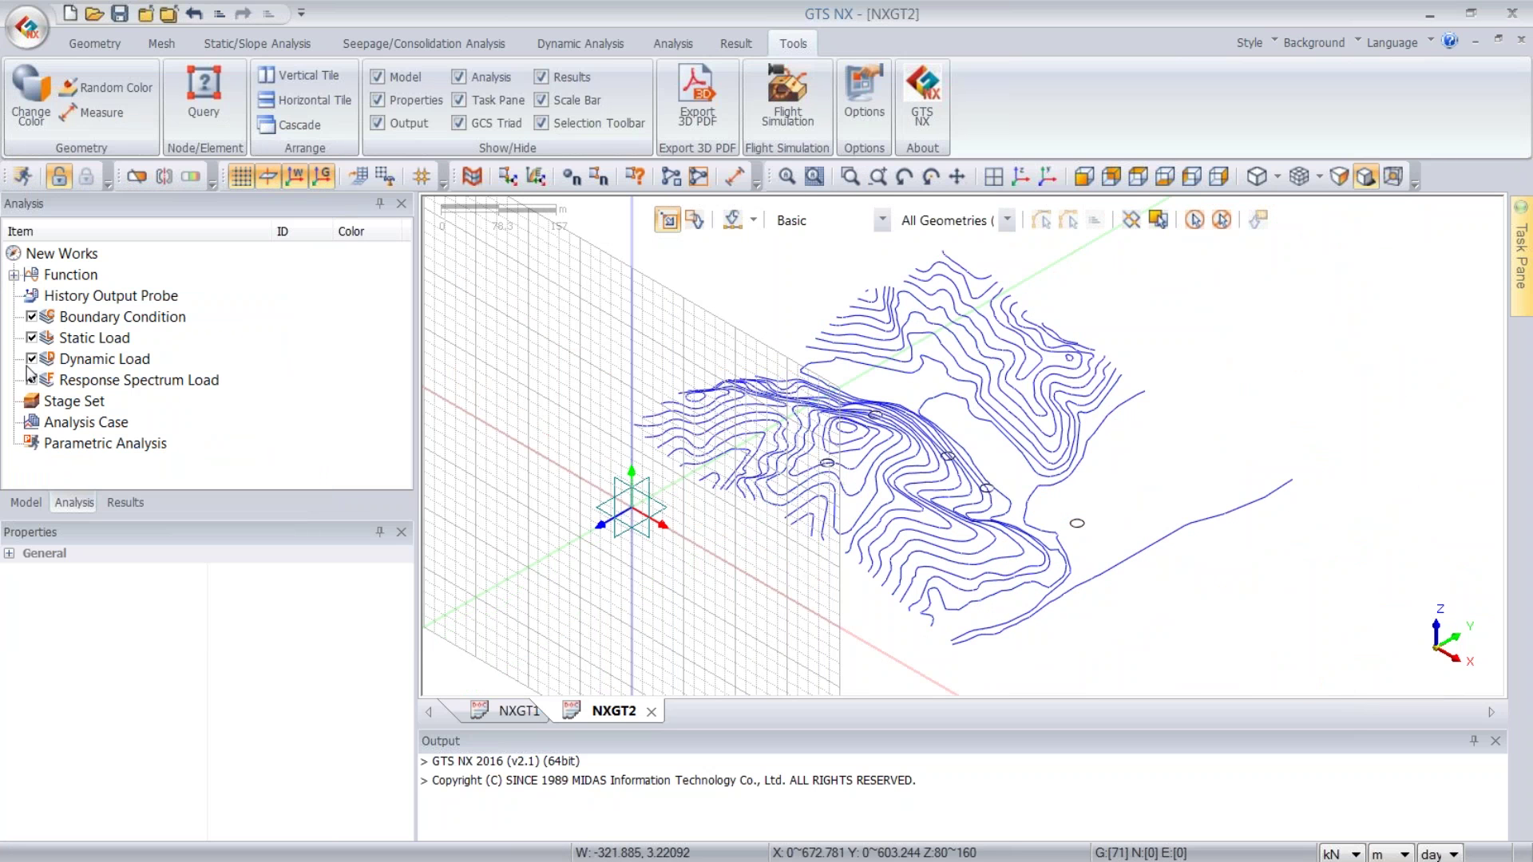
- Hide the contour geometry sets 7111 and 7114 and the work plane grid, leaving only the boring circles in view
left_click(34, 502)
left_click(13, 401)
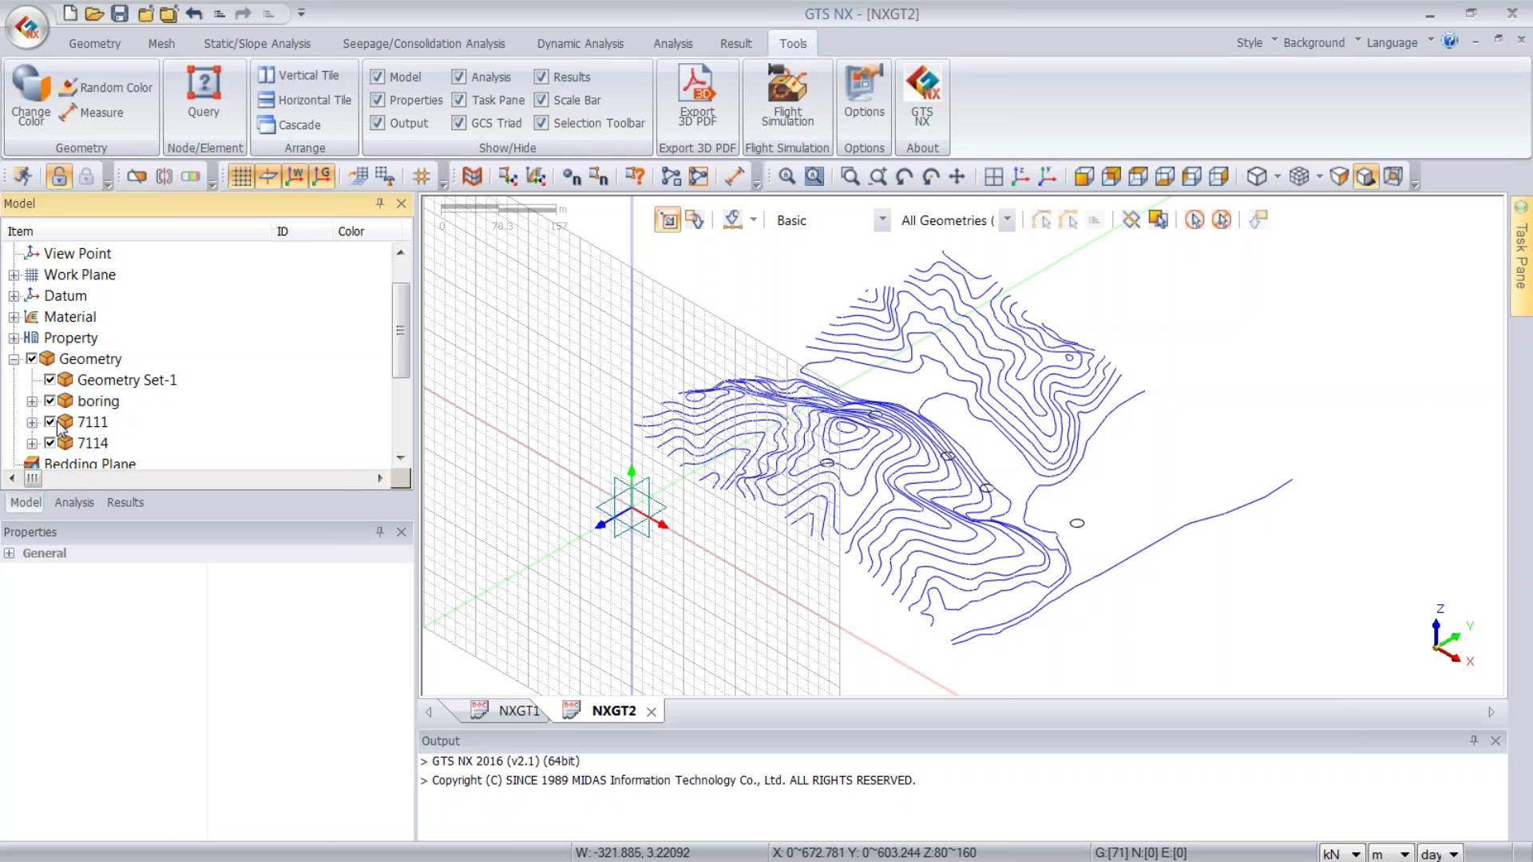
left_click(49, 422)
left_click(50, 443)
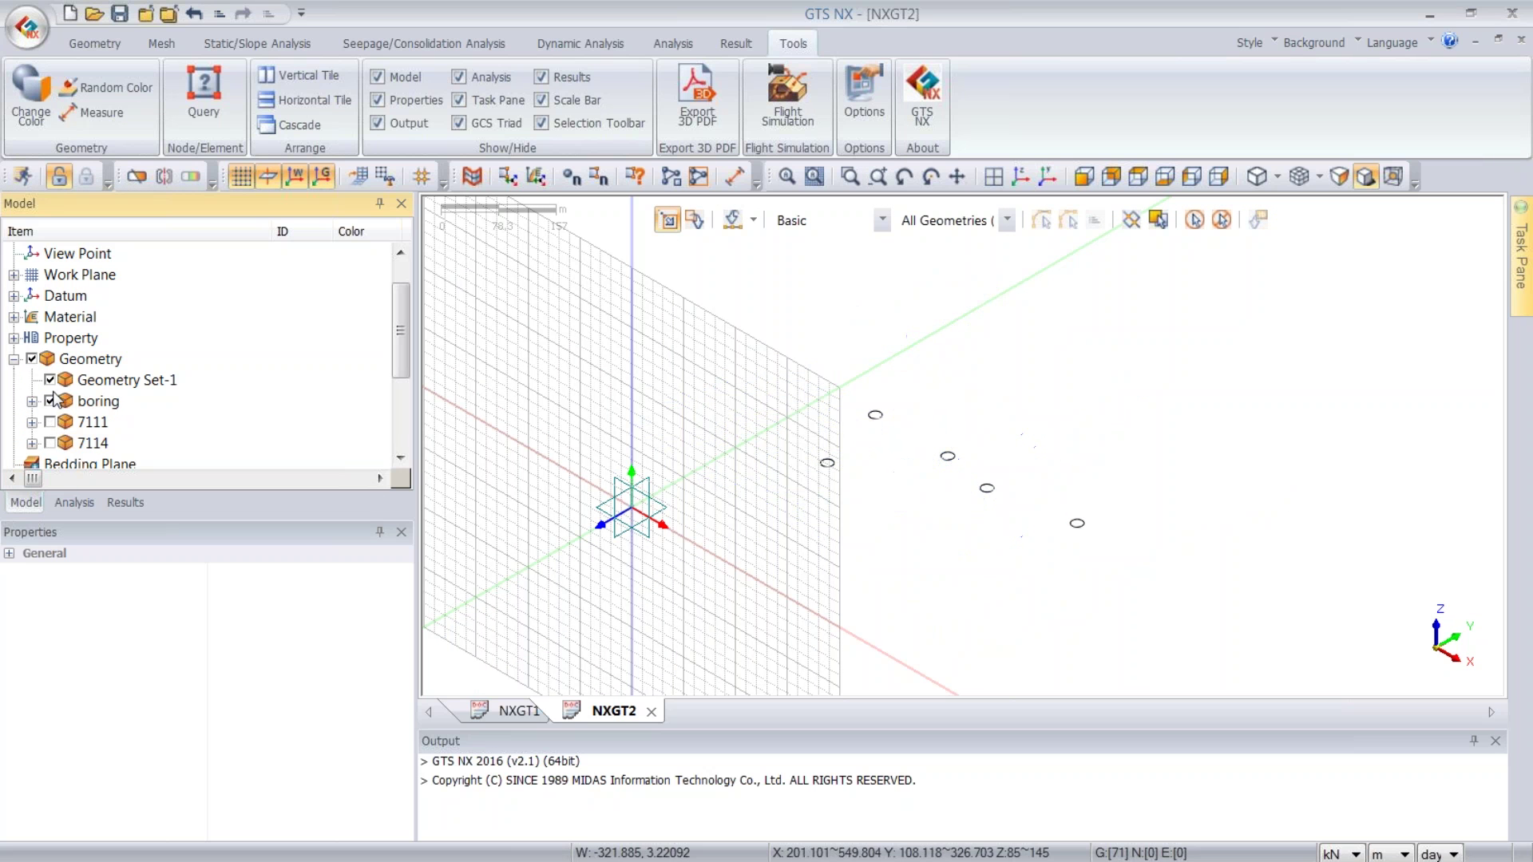
left_click(241, 176)
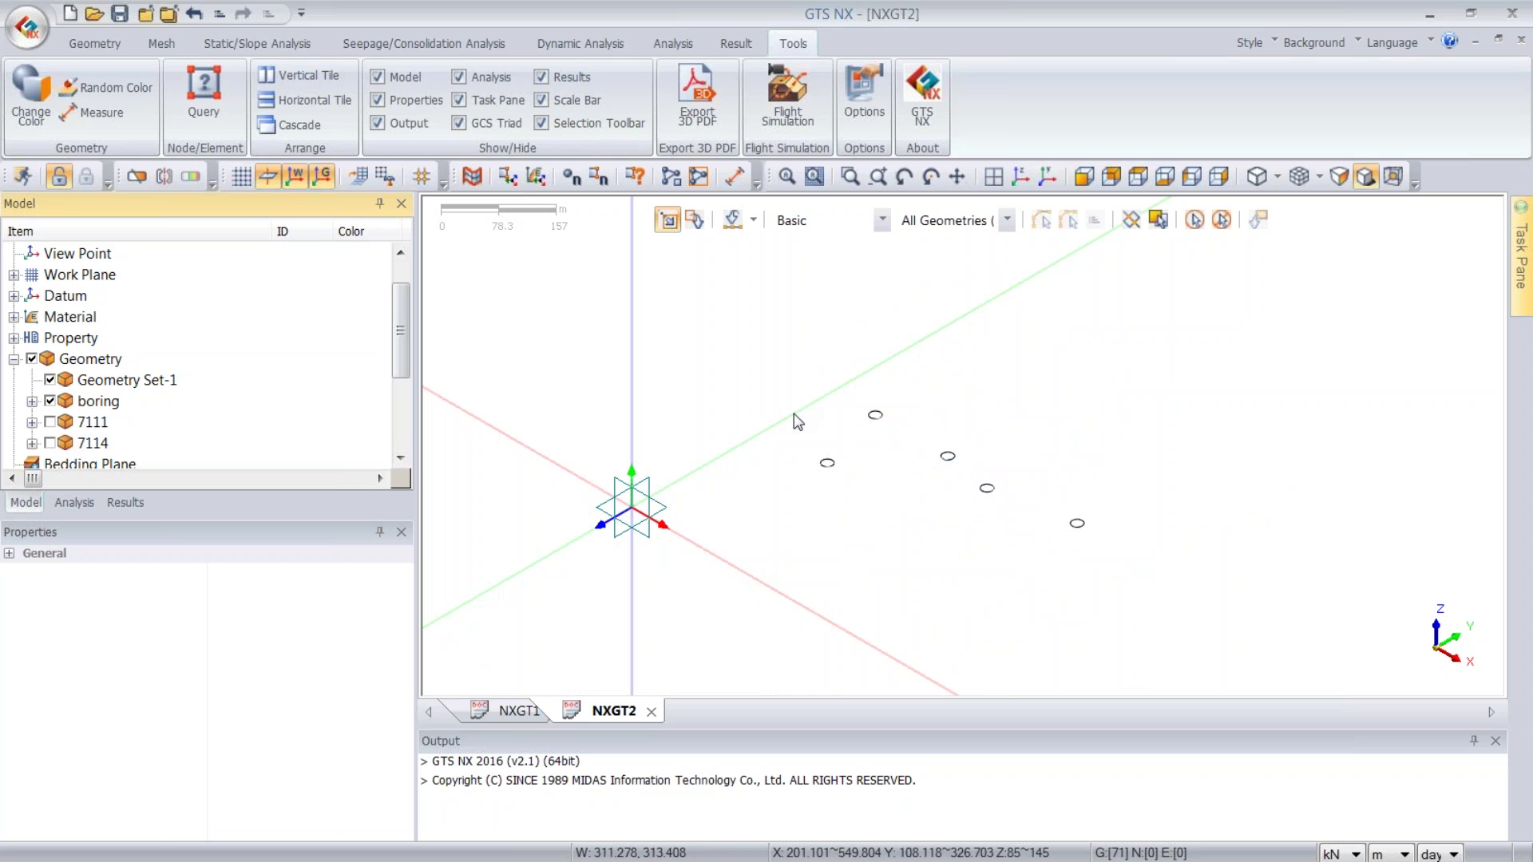
mouse_move(978, 373)
middle_mouse_down()
mouse_move(973, 360)
mouse_move(997, 352)
mouse_move(957, 380)
middle_mouse_up()
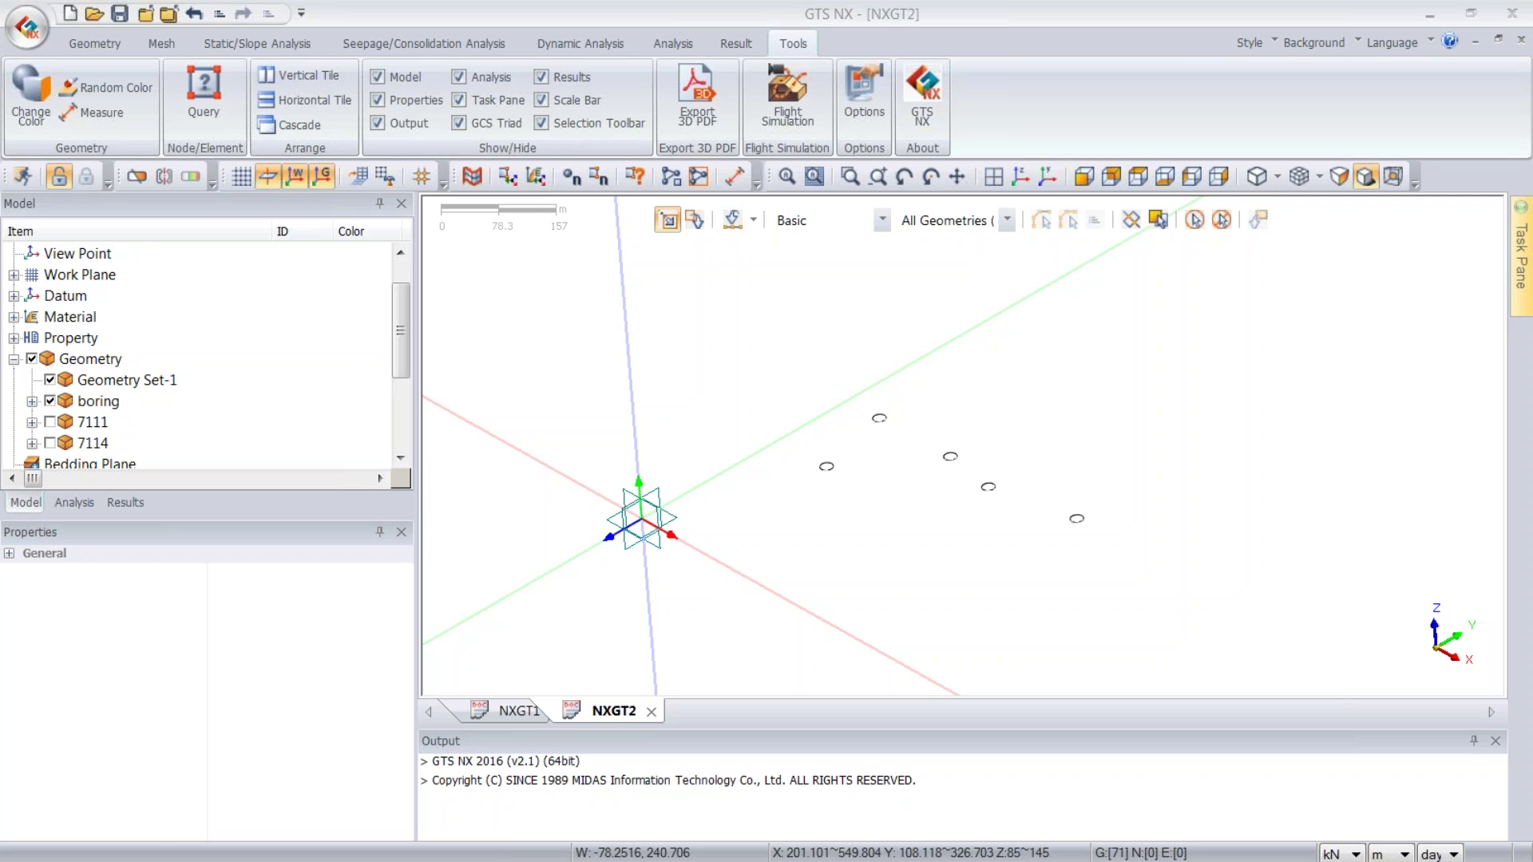
middle_click_drag(847, 380, 890, 418)
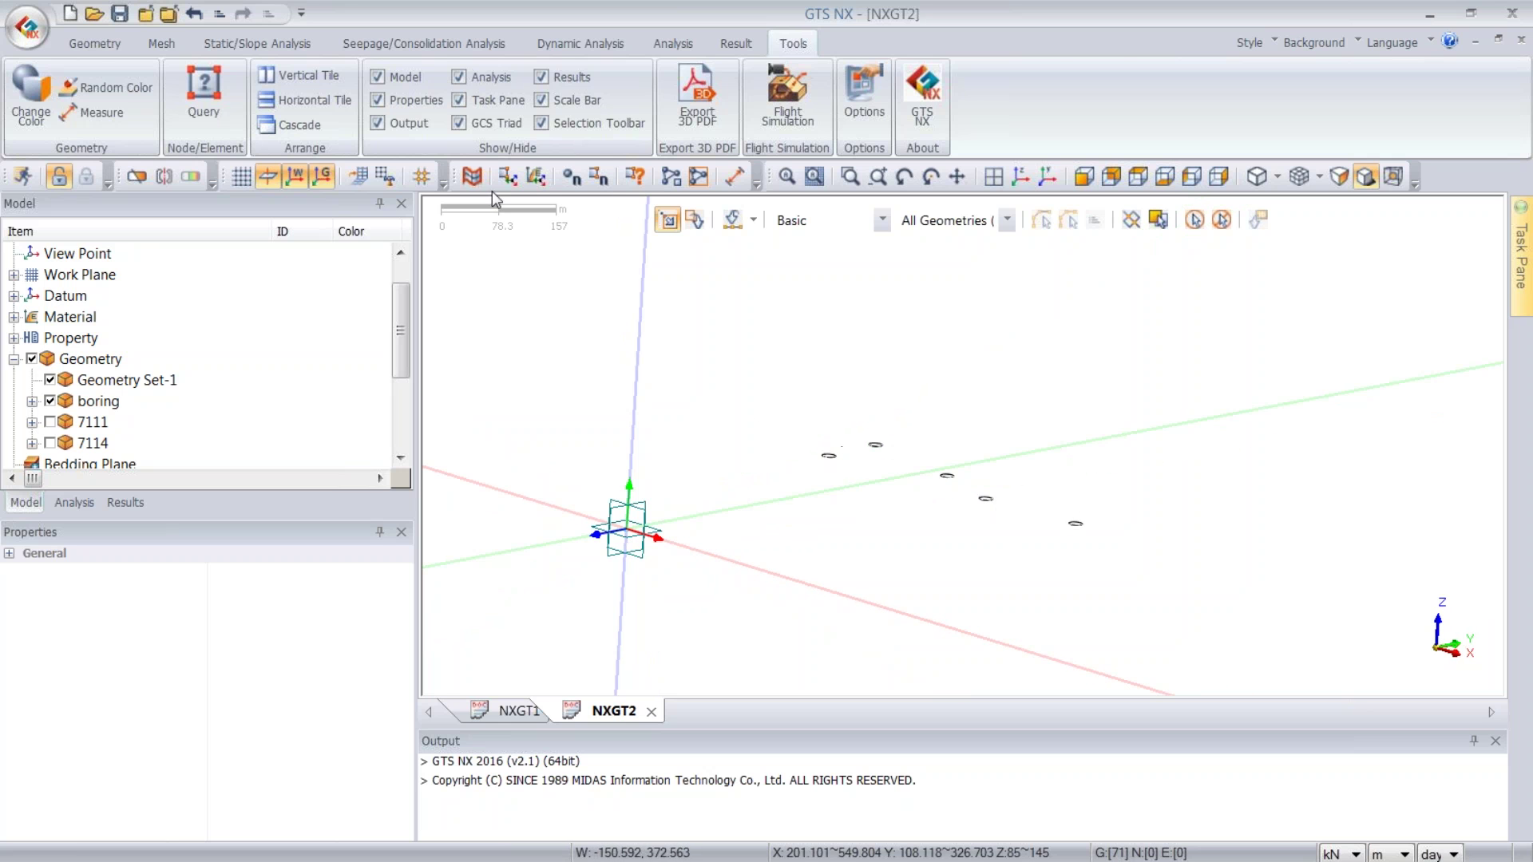
- Delete Bedding Plane-4 from the bedding plane definitions in the Bedding Plane Wizard
left_click(94, 43)
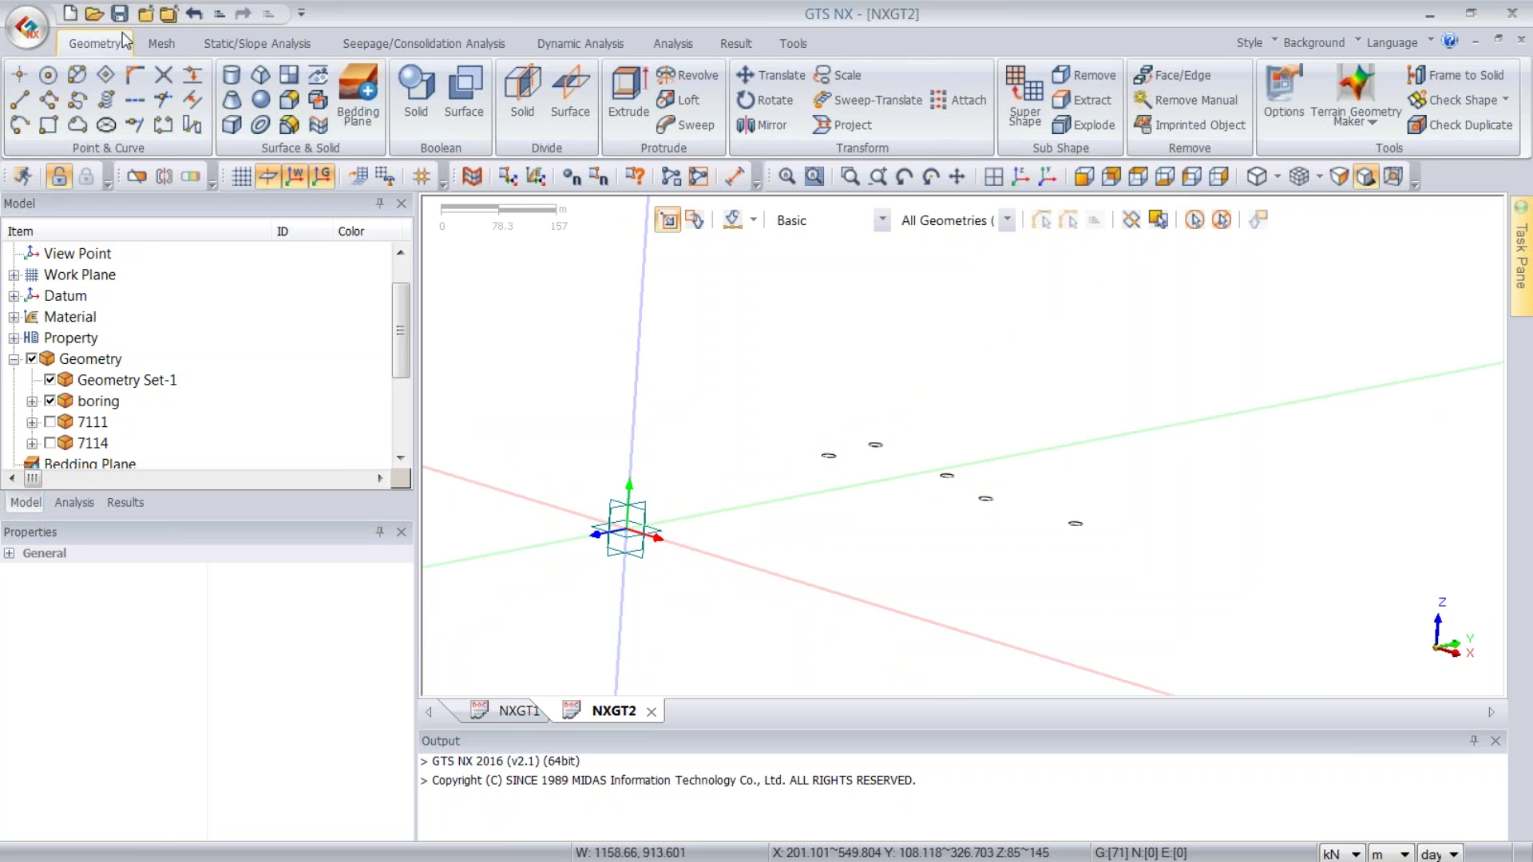
left_click(344, 96)
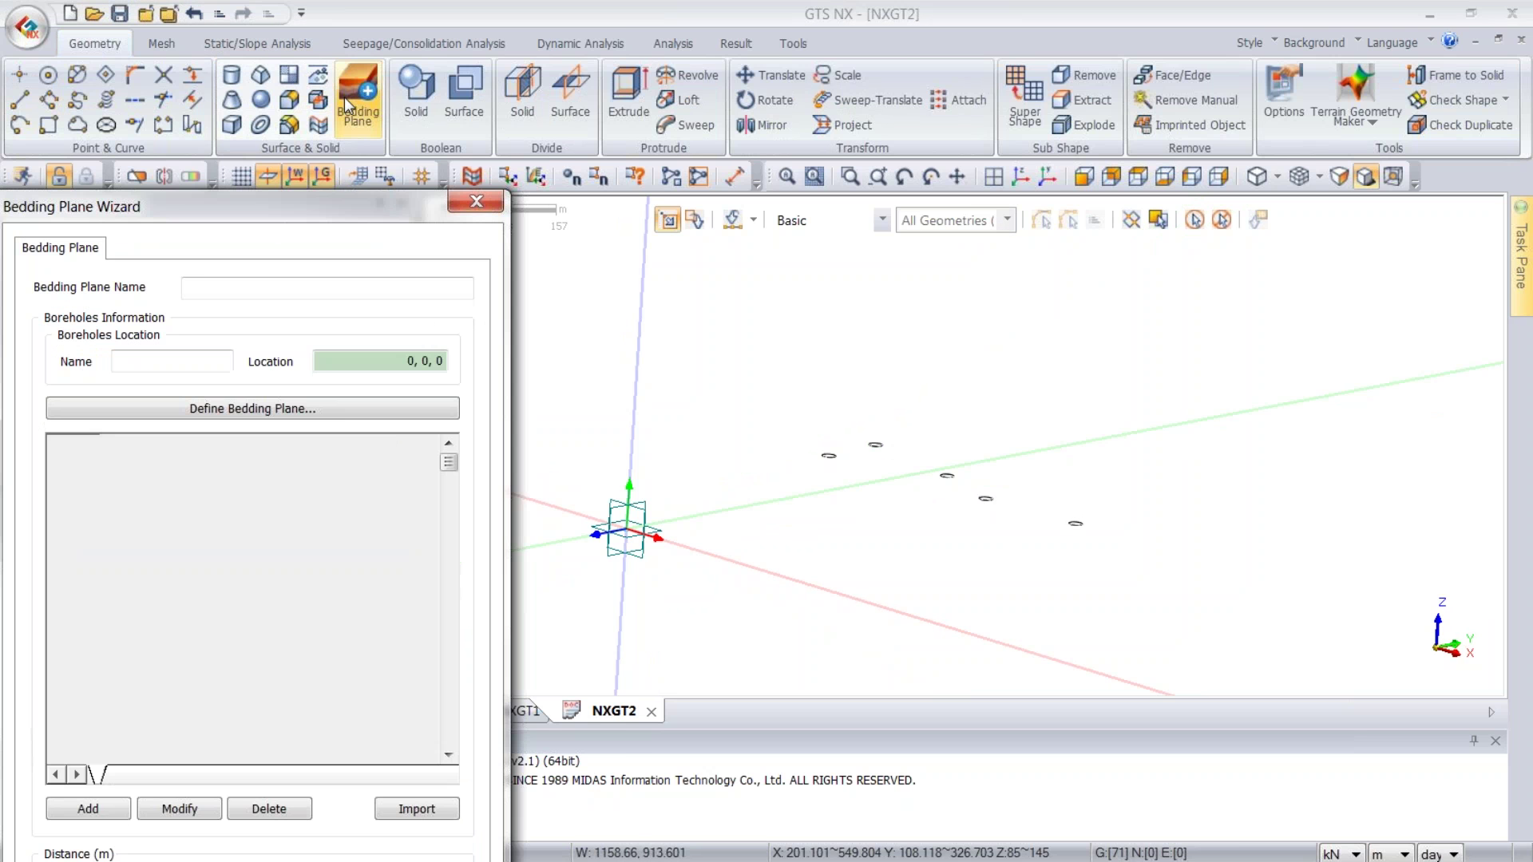
left_click_drag(356, 214, 467, 44)
left_click(435, 252)
left_click(752, 210)
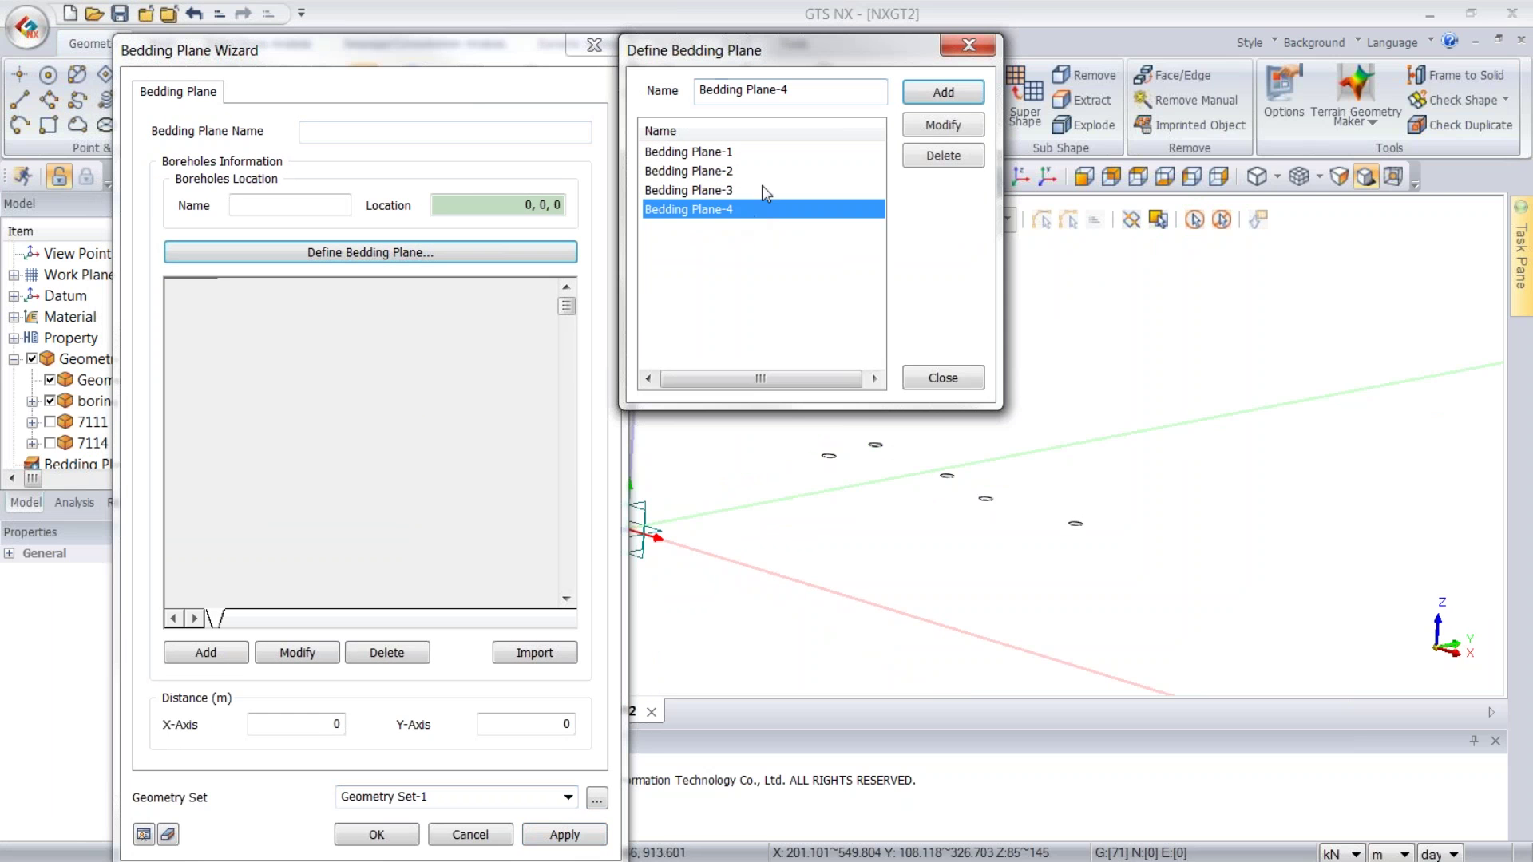
left_click(943, 156)
- Keep the three defined bedding planes, add a borehole named 2, and pick its location at the boring circle at 268.592, 117.395, 145
left_click(815, 87)
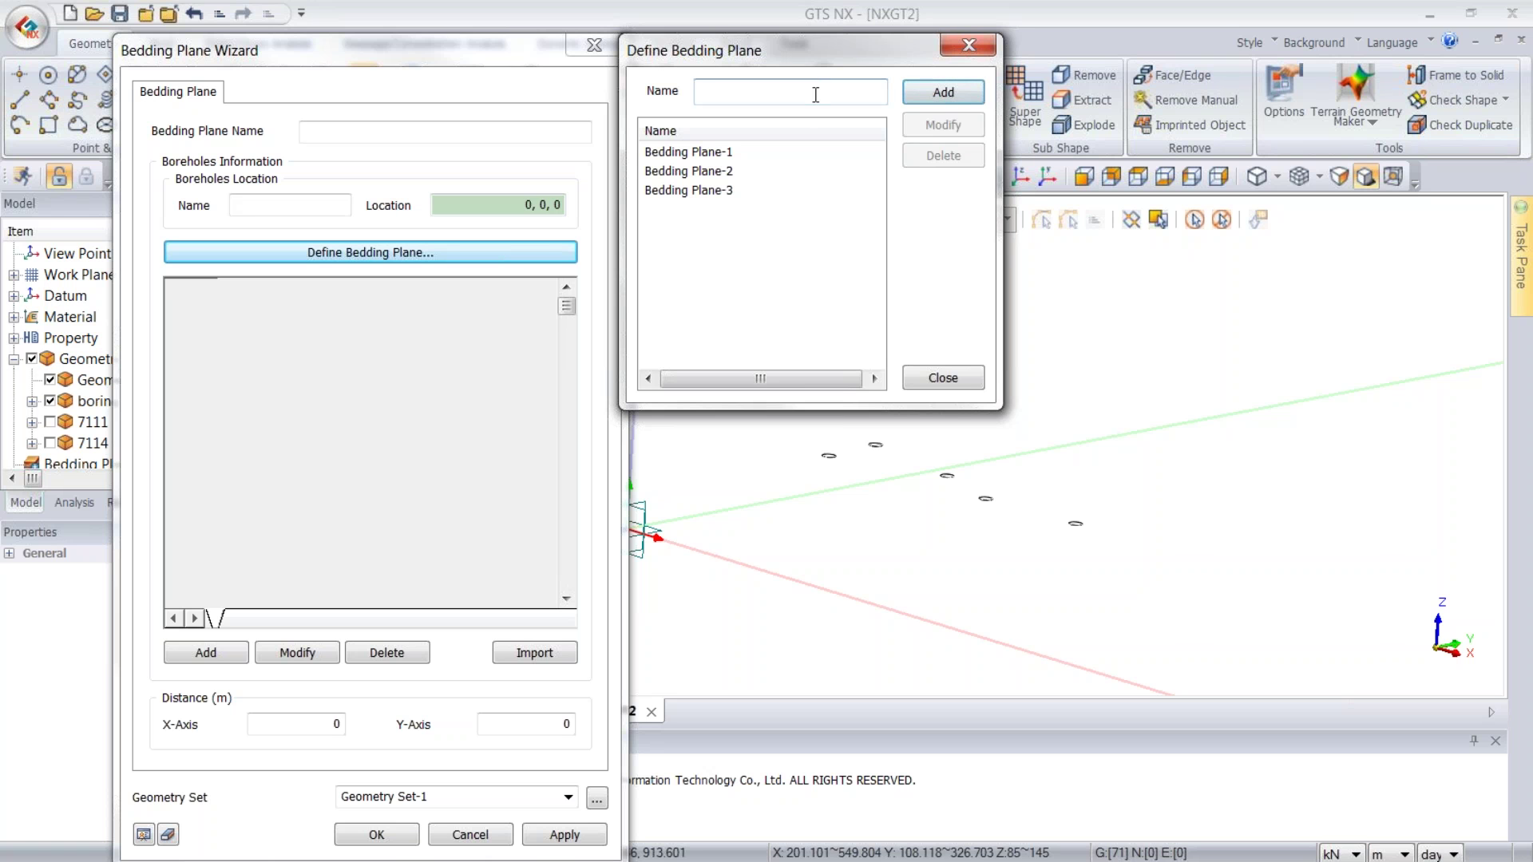
left_click(943, 377)
left_click(257, 212)
left_click(204, 662)
left_click(461, 204)
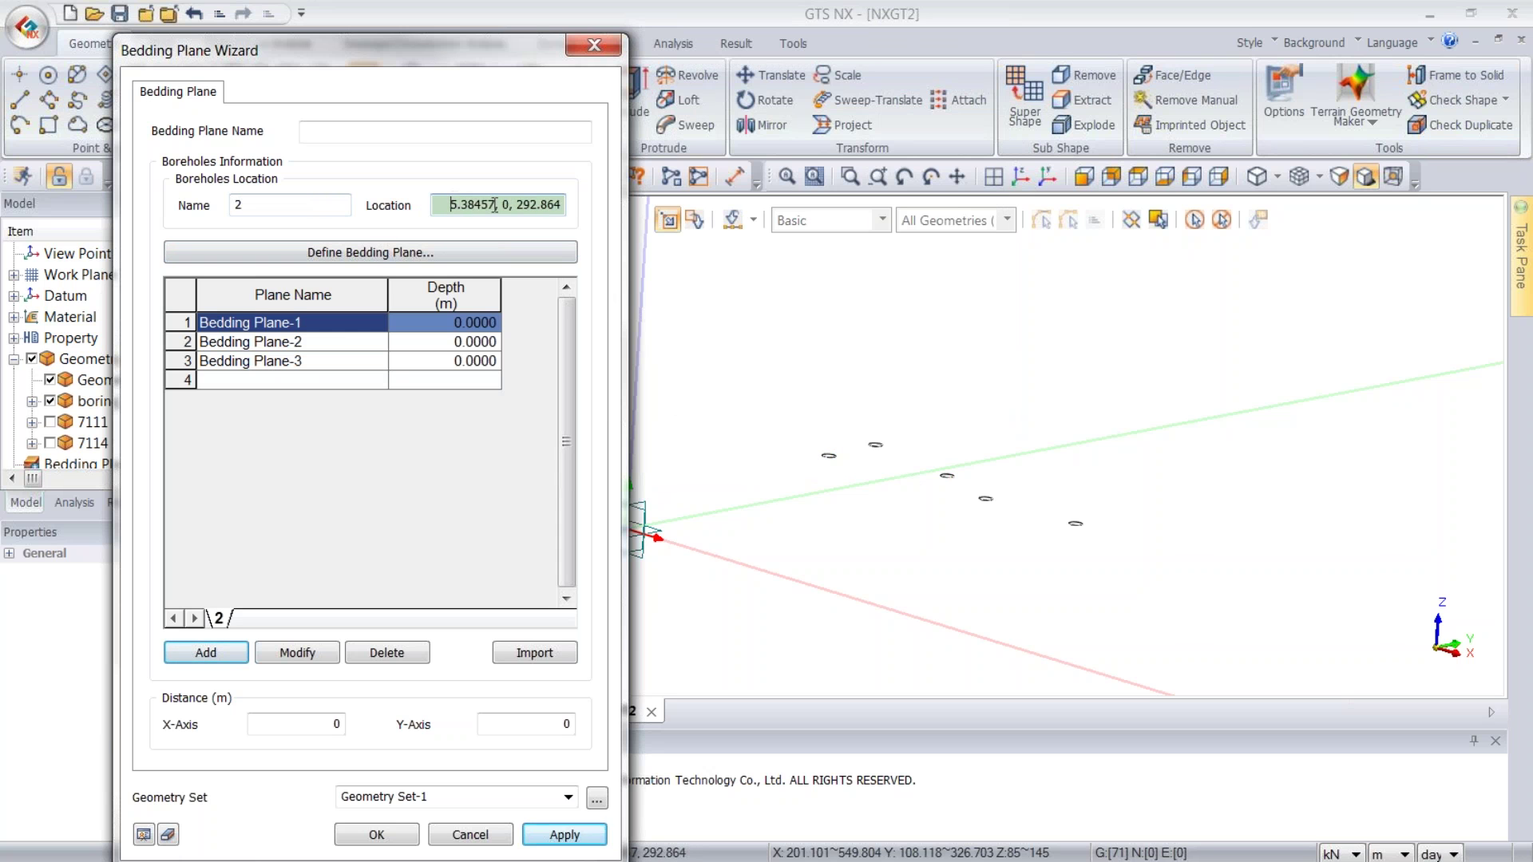
middle_click_drag(872, 451, 867, 470)
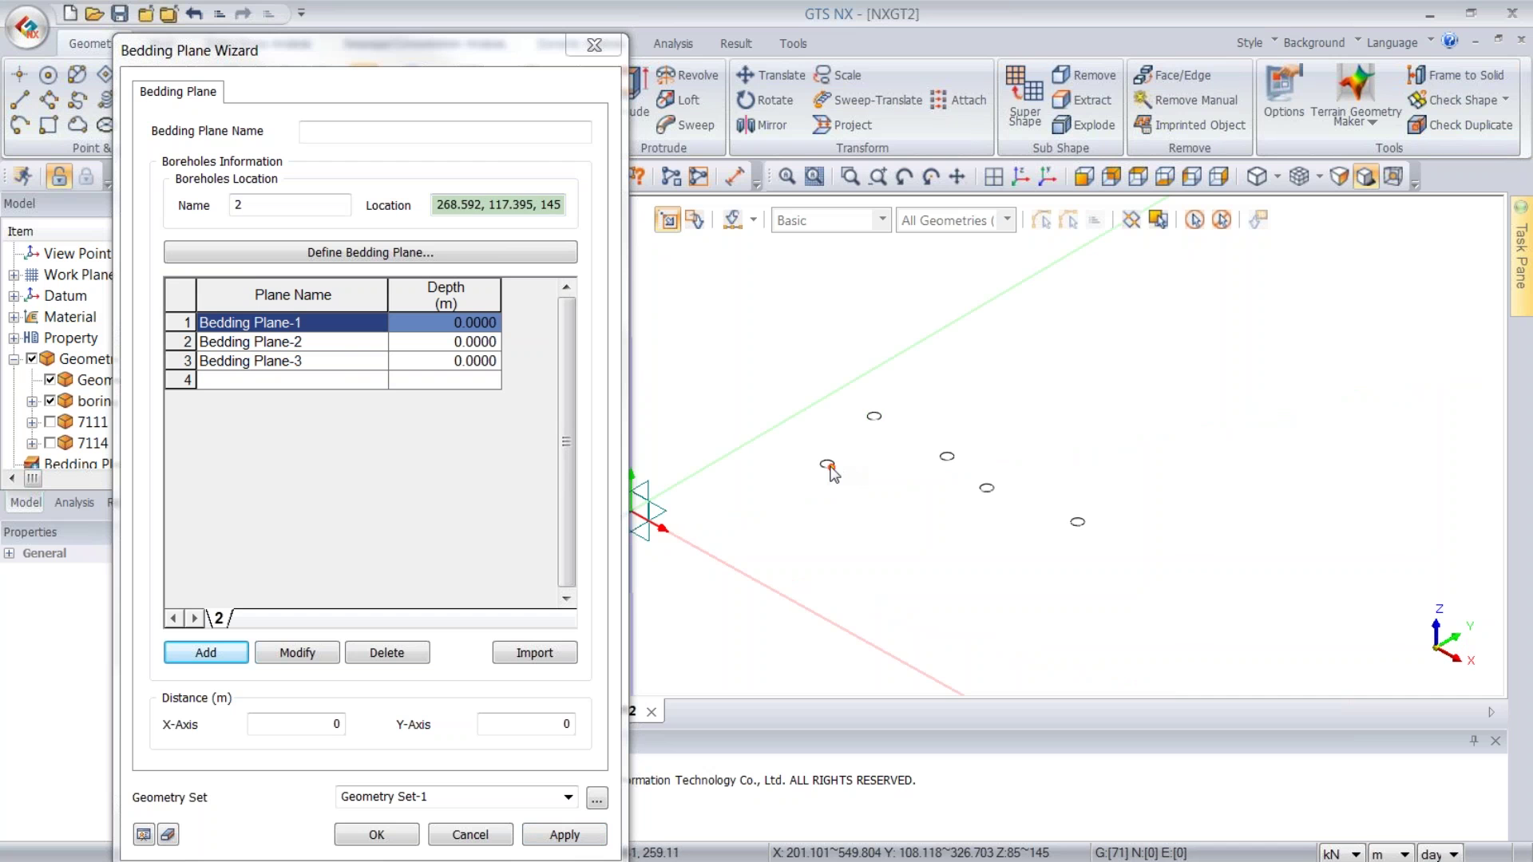
left_click(828, 470)
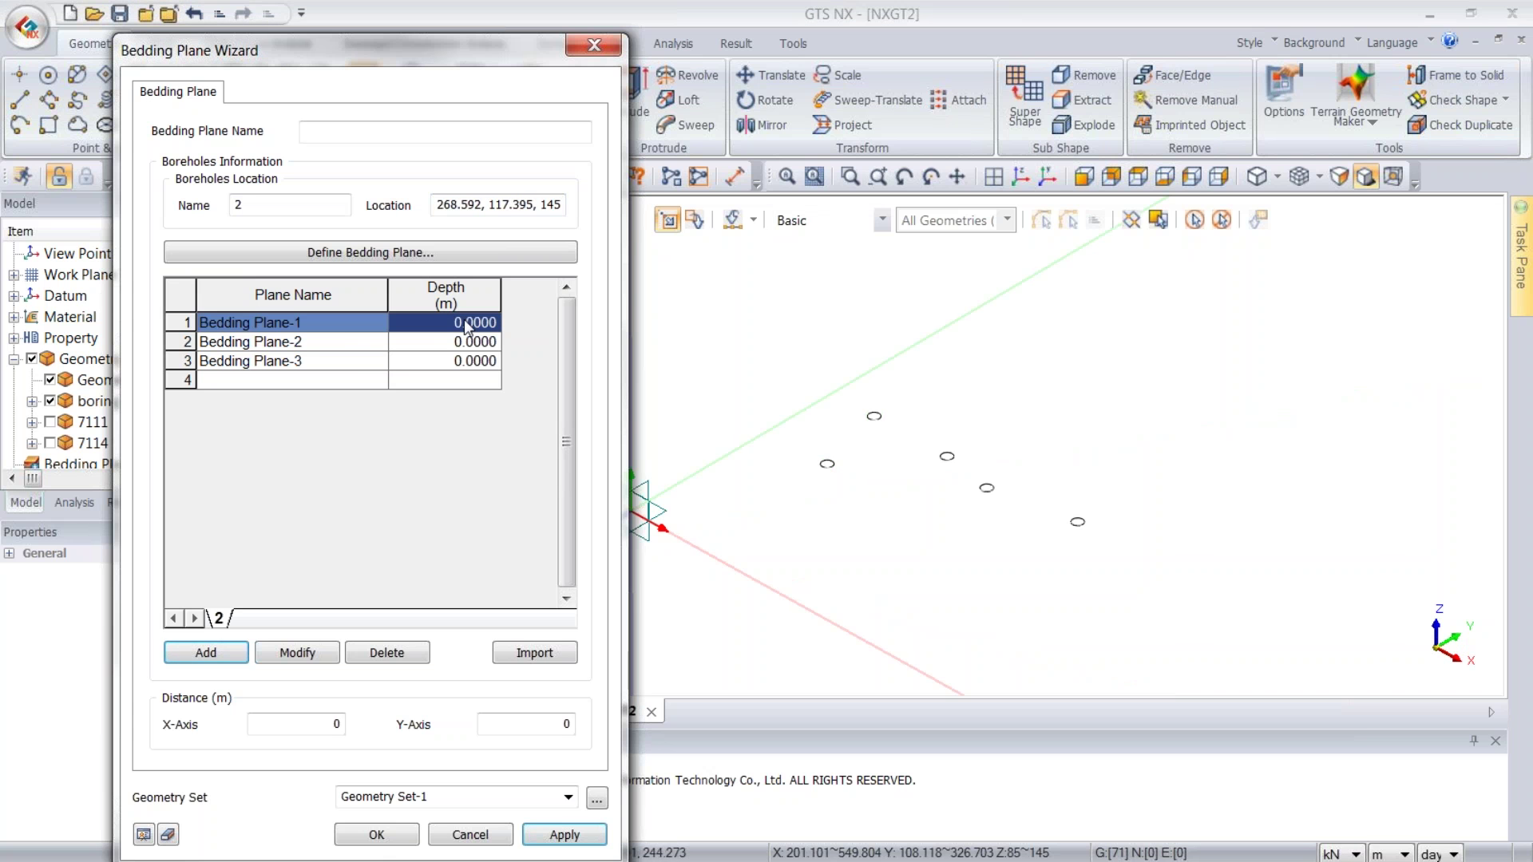
left_click(472, 342)
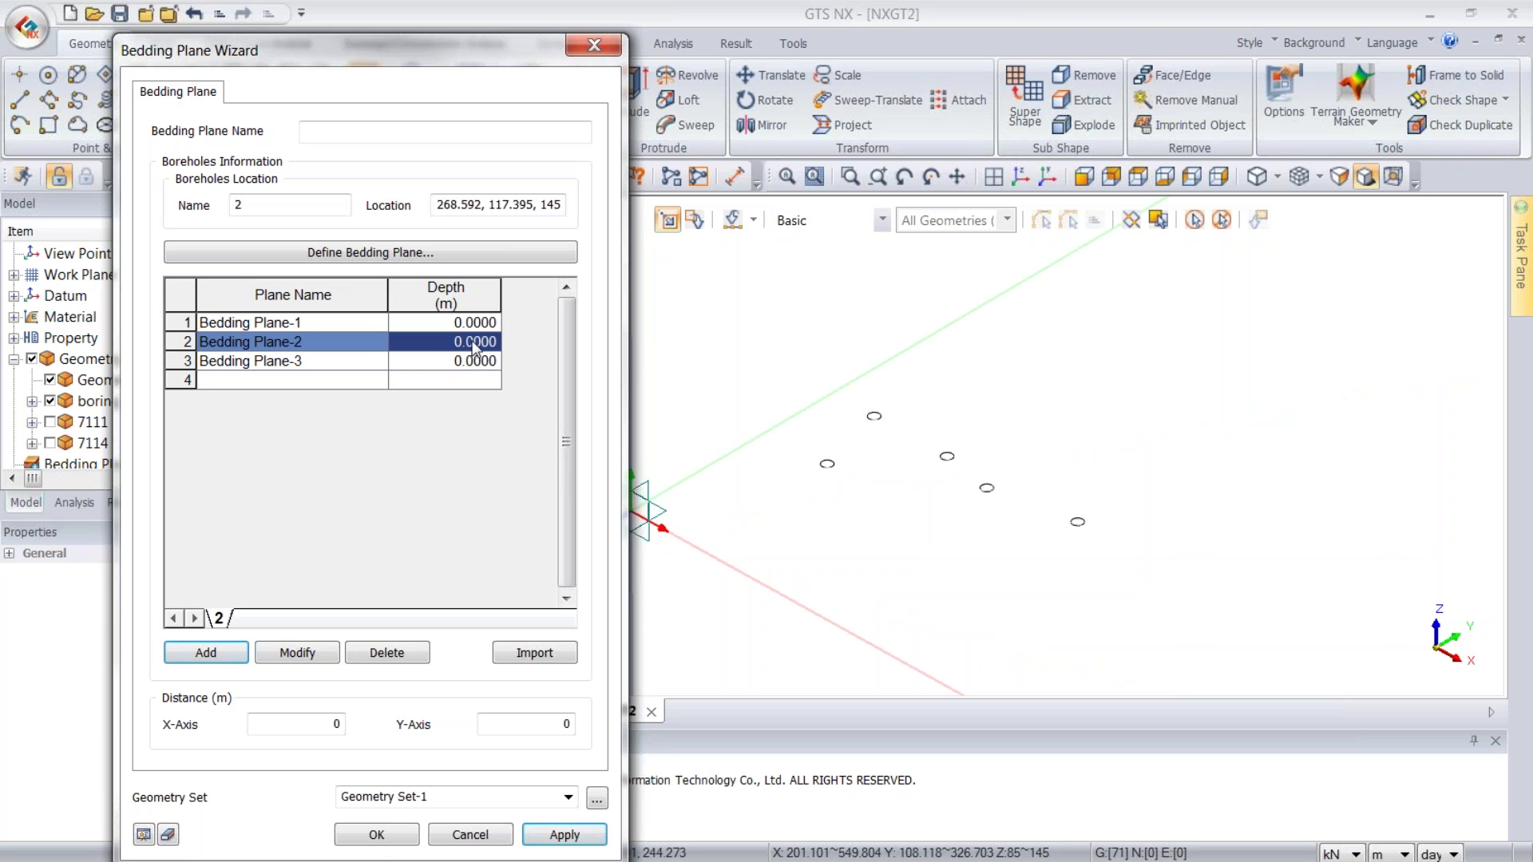
left_click(477, 368)
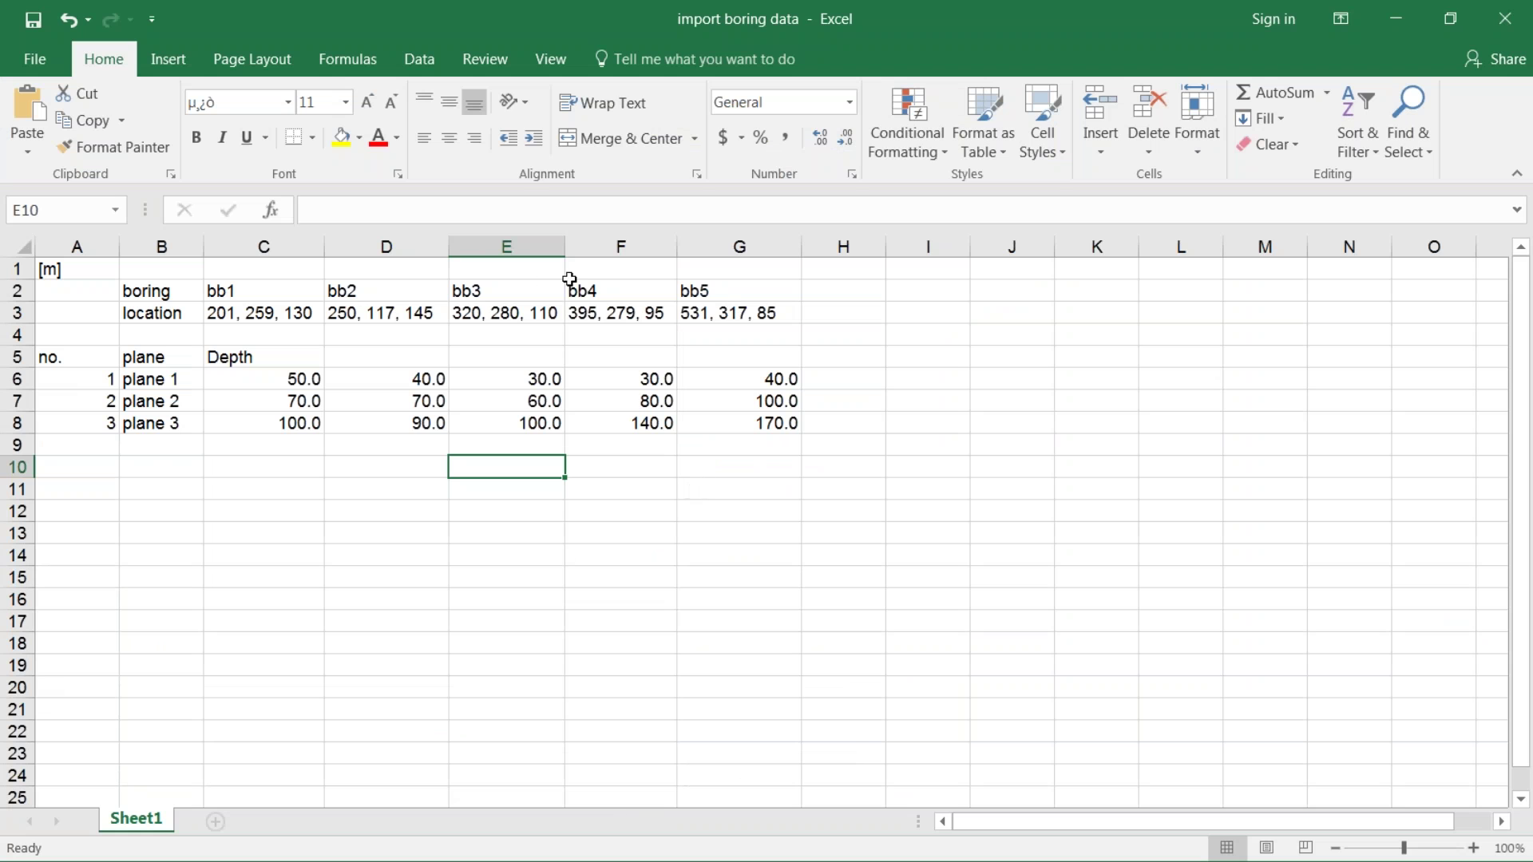
- Examine the boring names, locations, plane depths and length unit in the import boring data workbook in Excel, then return to GTS NX
left_click(232, 305)
left_click(376, 313)
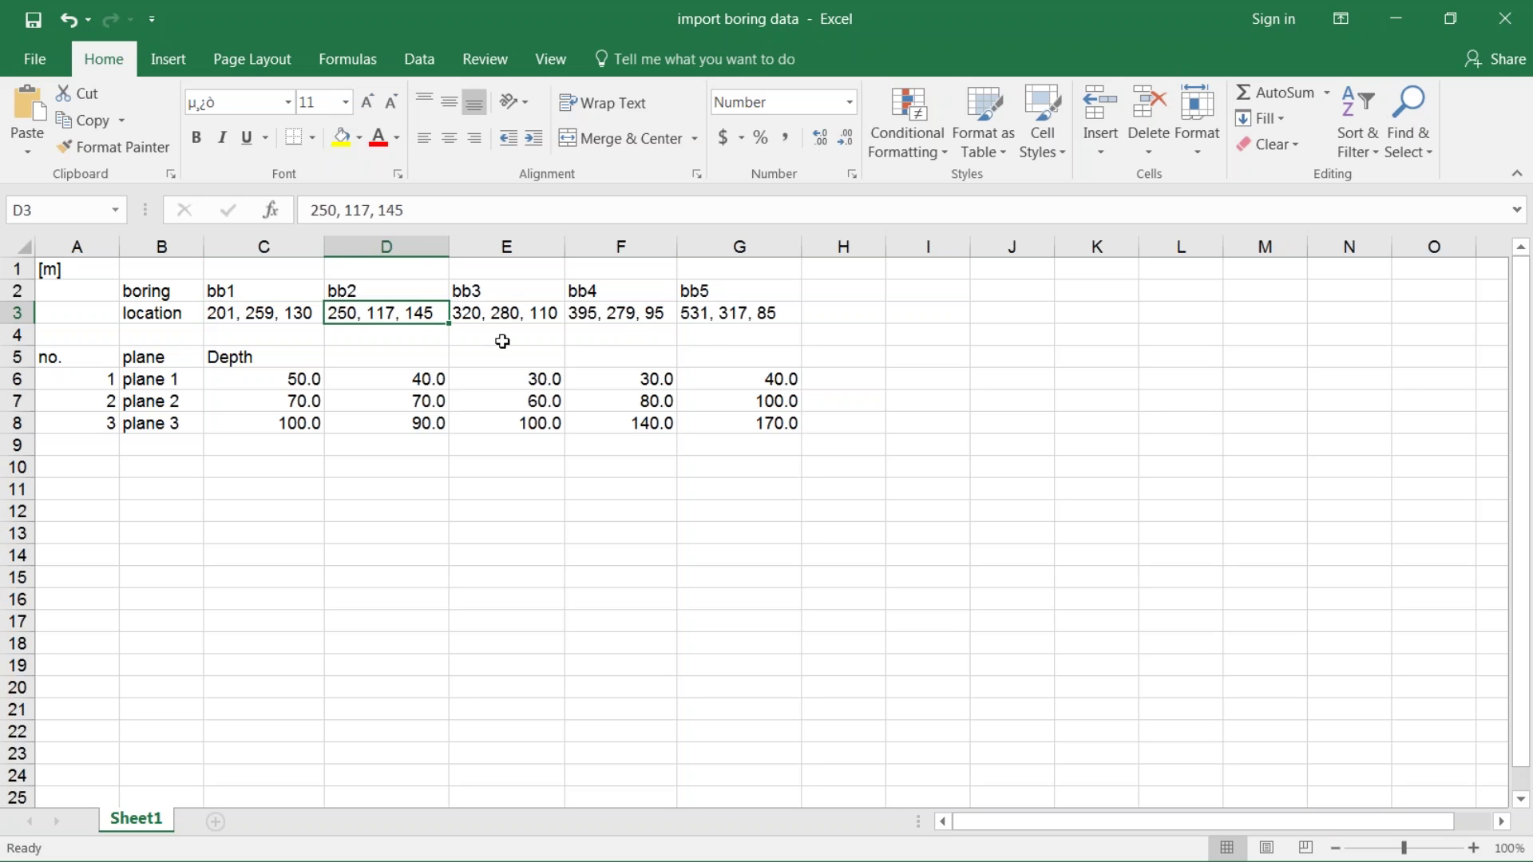
left_click(496, 316)
left_click(605, 311)
left_click(708, 312)
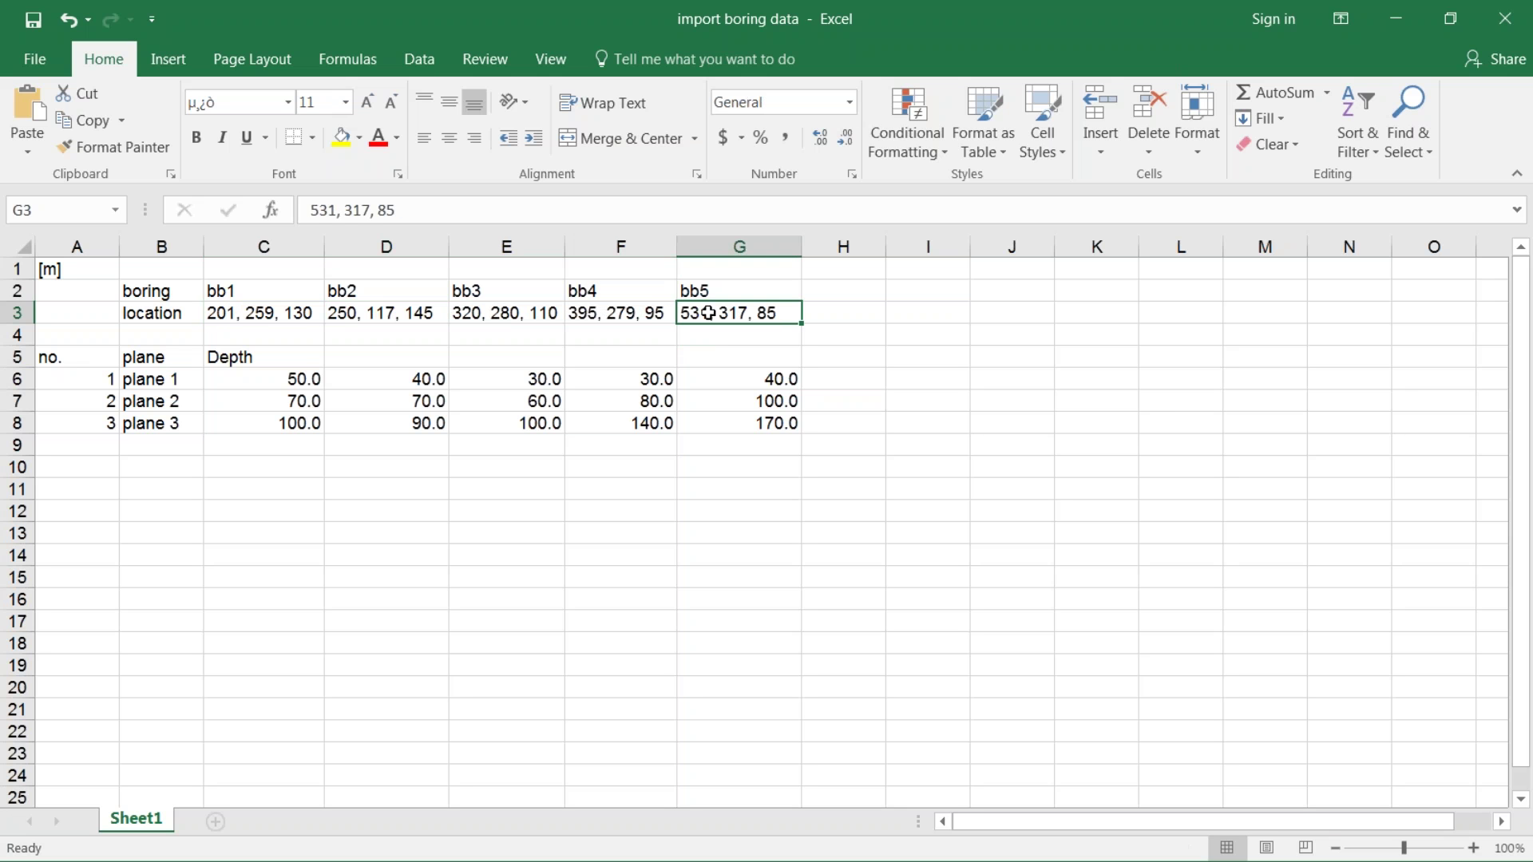
left_click(311, 371)
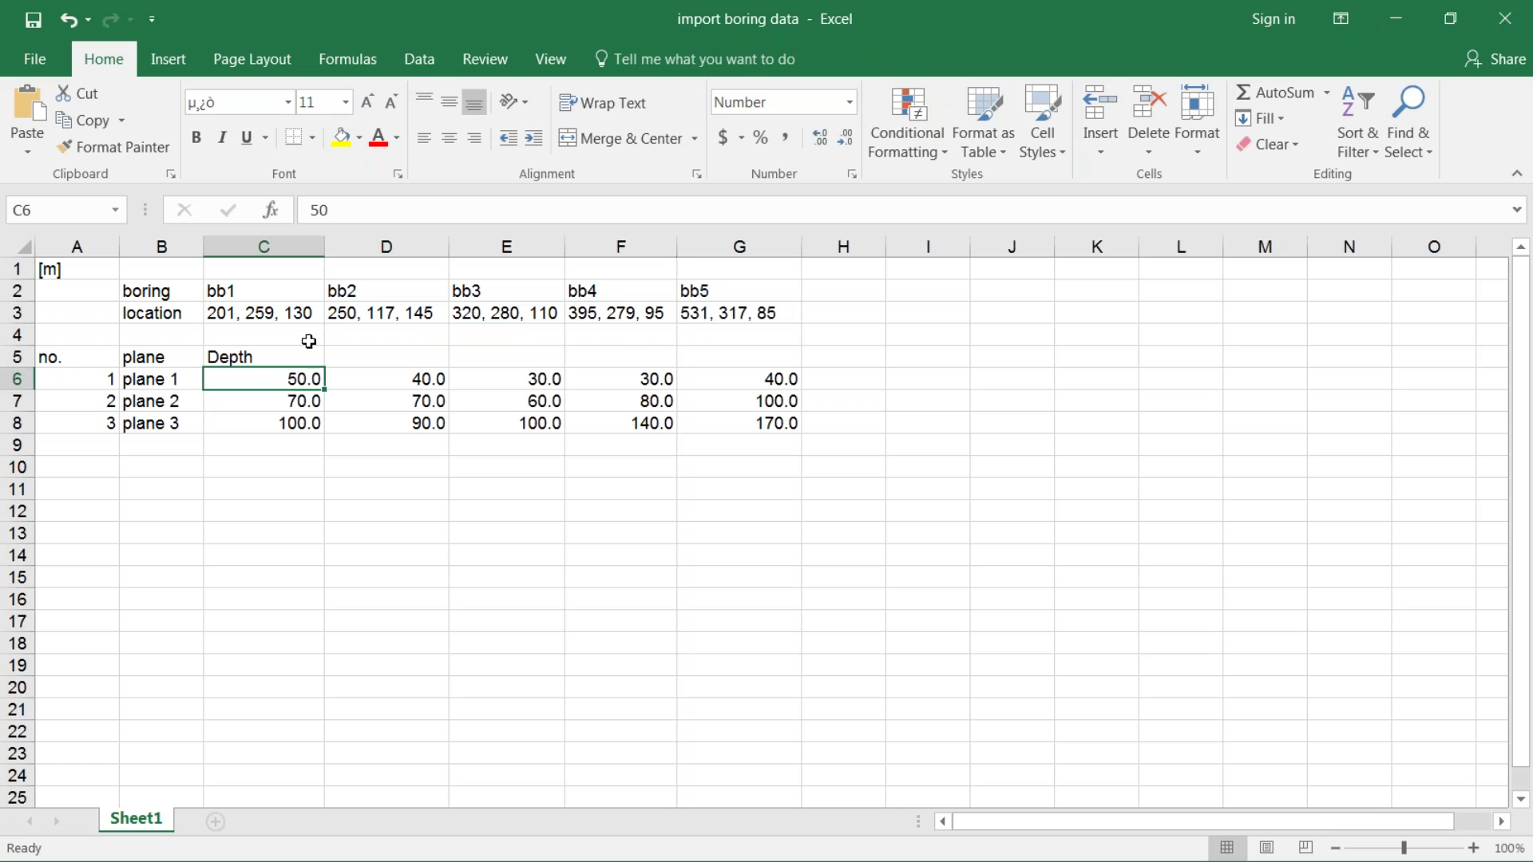
key("Return")
key("Return")
left_click(376, 380)
left_click(502, 478)
left_click(510, 355)
left_click(622, 335)
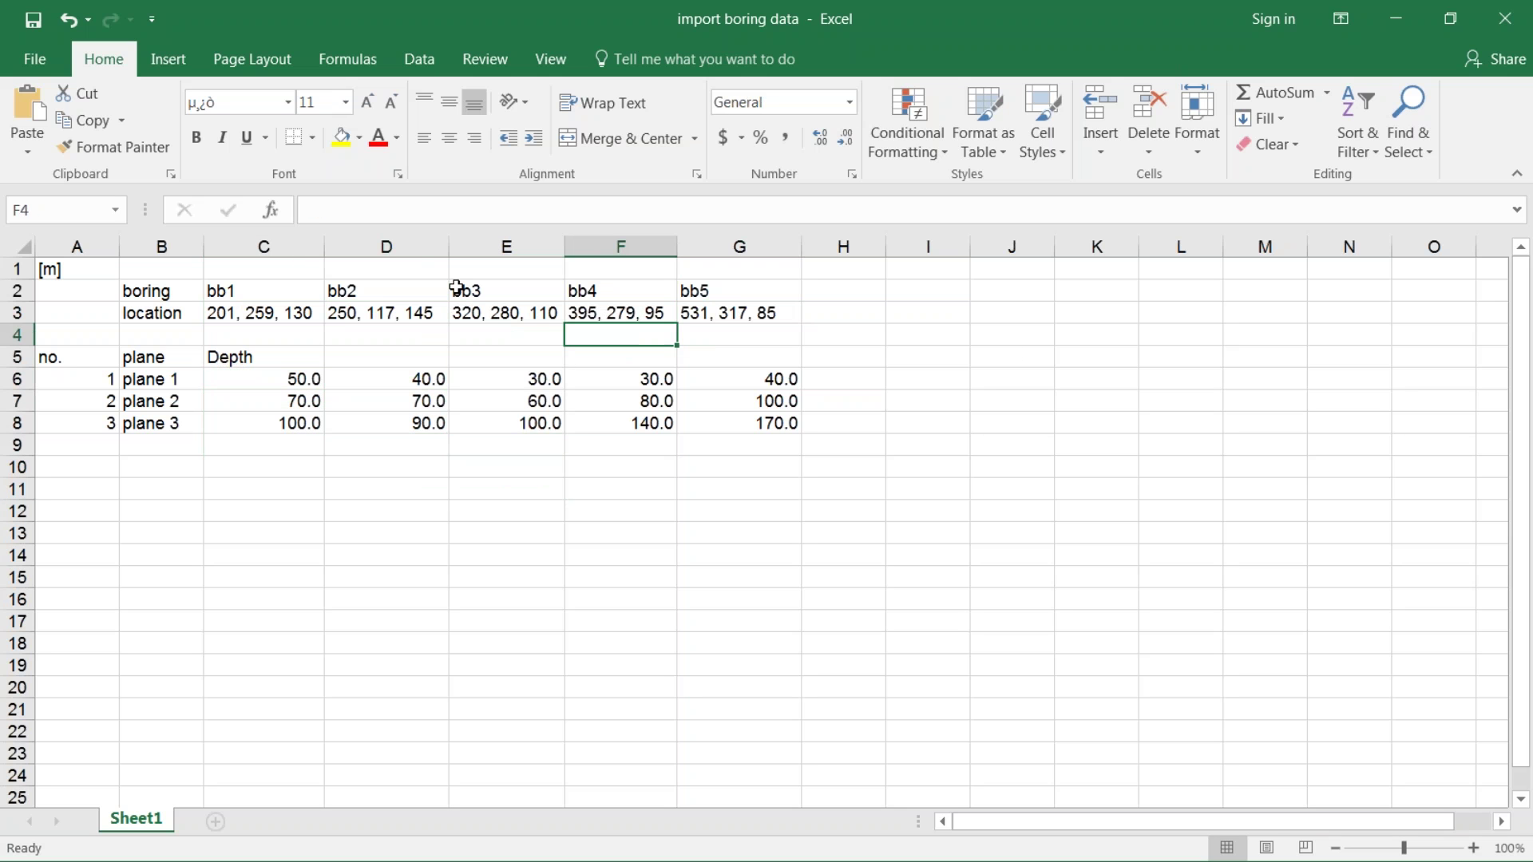
left_click(82, 266)
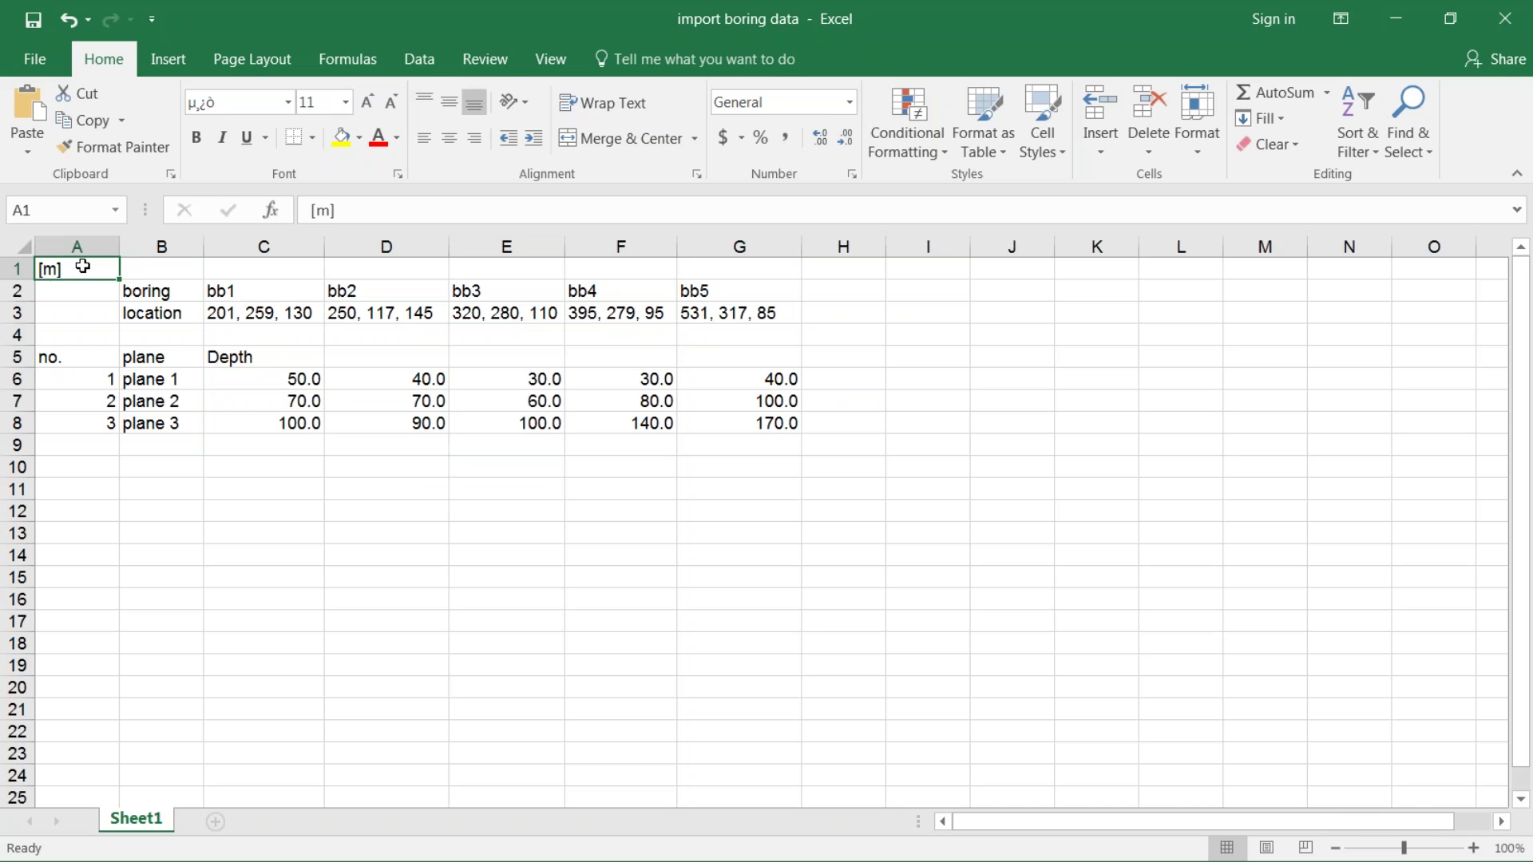
left_click(1394, 19)
- Replace borehole 2 with the boreholes imported from the import boring data workbook and check their depths
left_click_drag(471, 51, 510, 13)
left_click(402, 612)
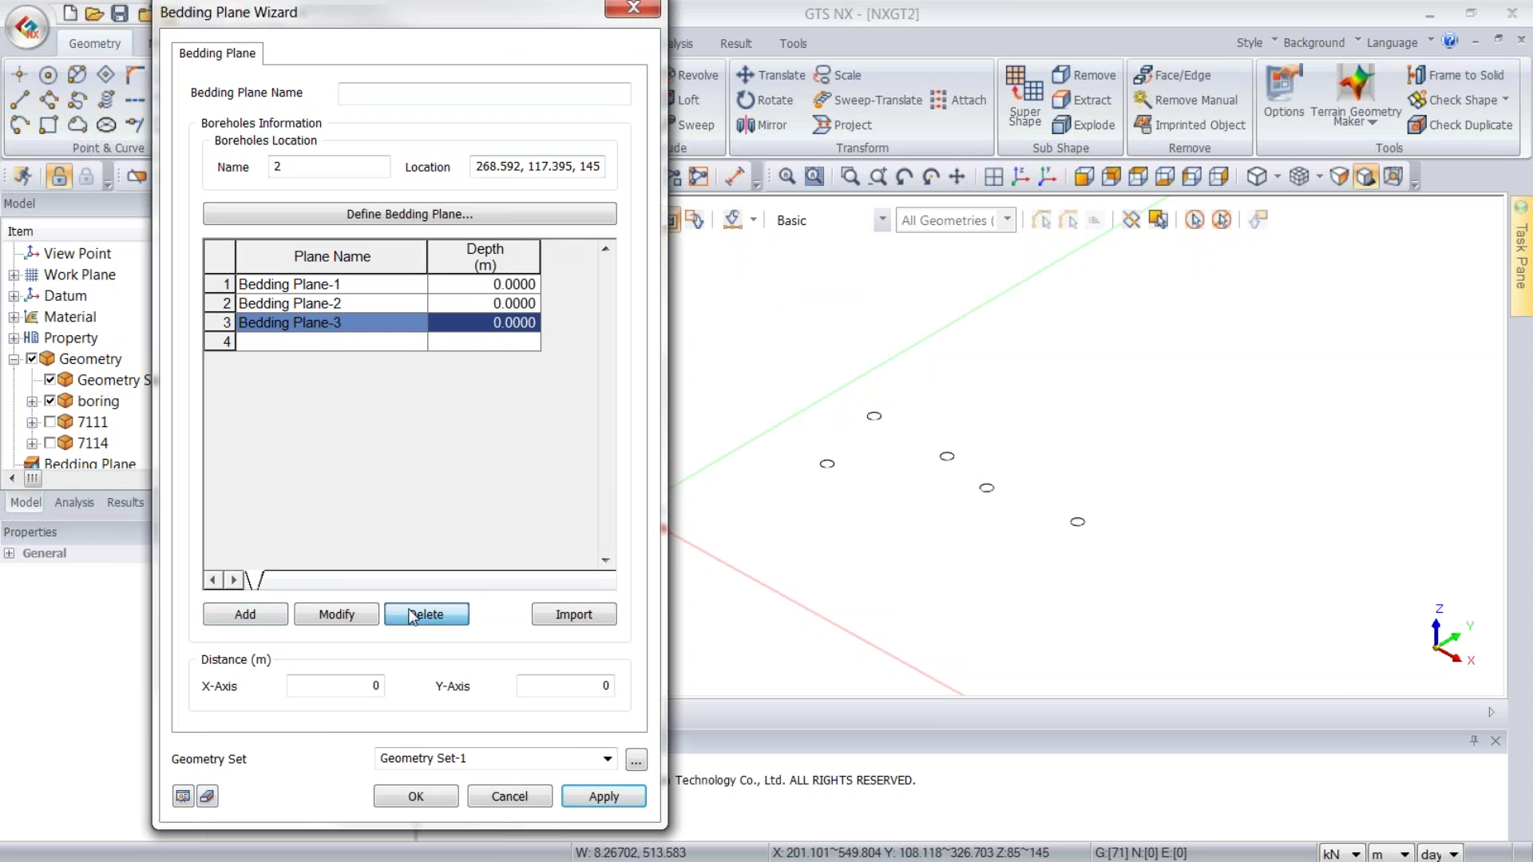
left_click(545, 623)
double_click(324, 270)
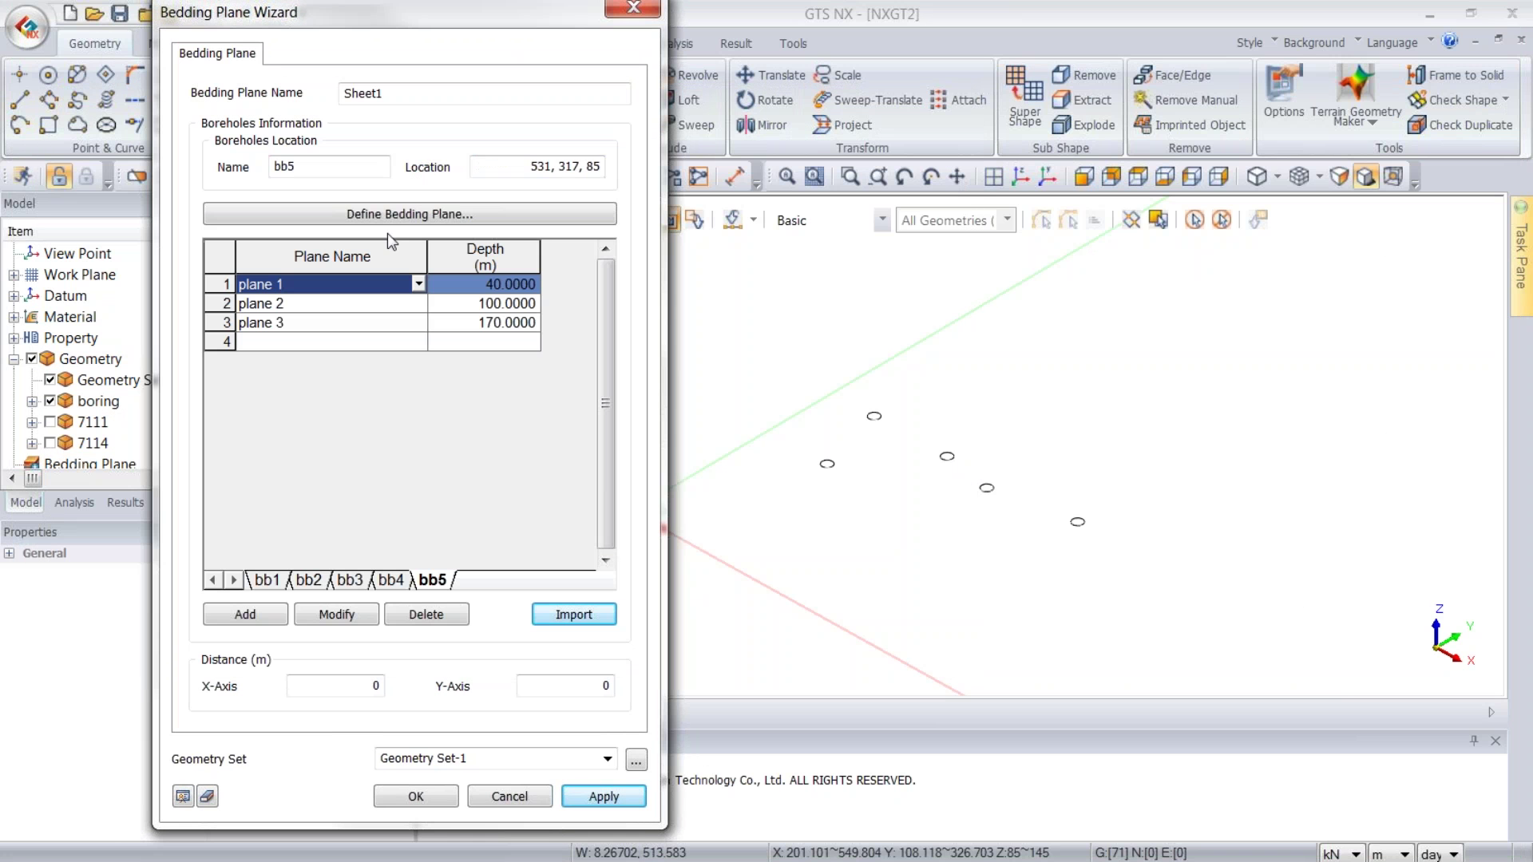
left_click(392, 581)
left_click(351, 582)
left_click(318, 584)
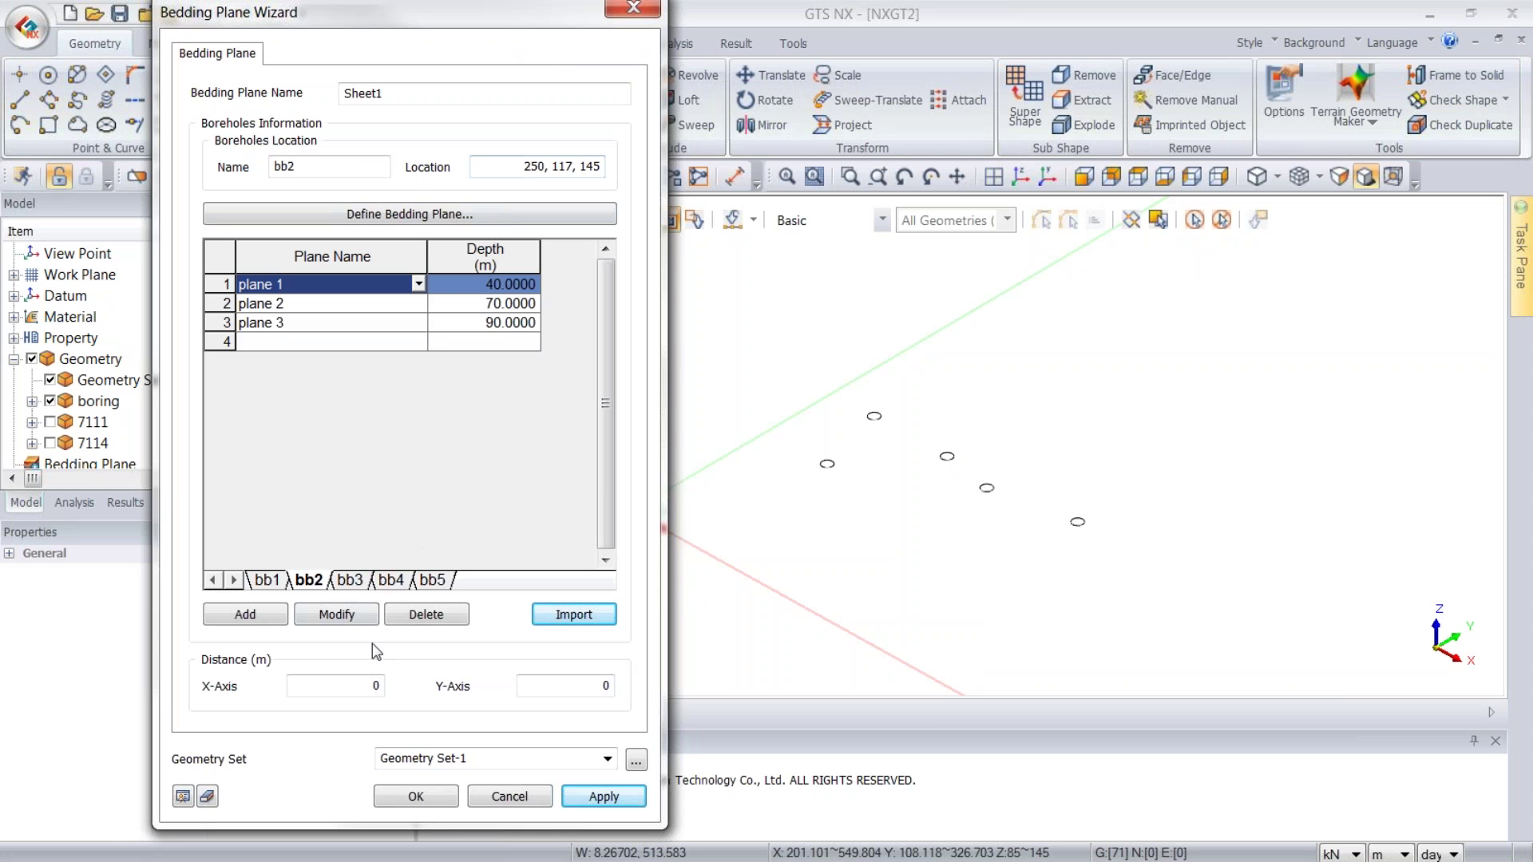
- Set the X-axis and Y-axis distances to 200 m, preview the bedding planes, and create them in Geometry Set-1
double_click(362, 686)
key("Tab")
left_click(183, 797)
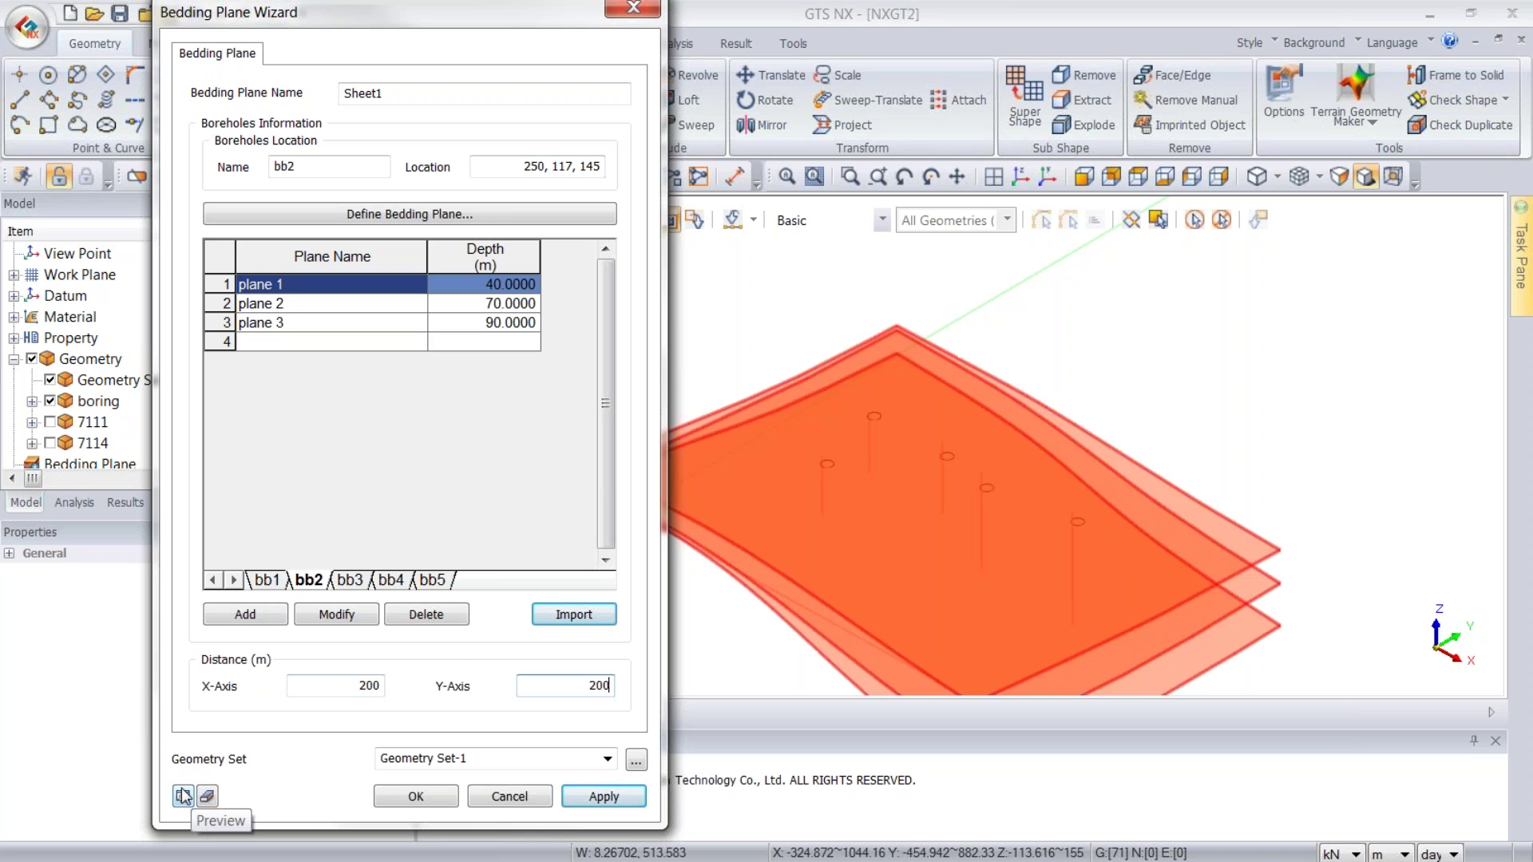
left_click(425, 796)
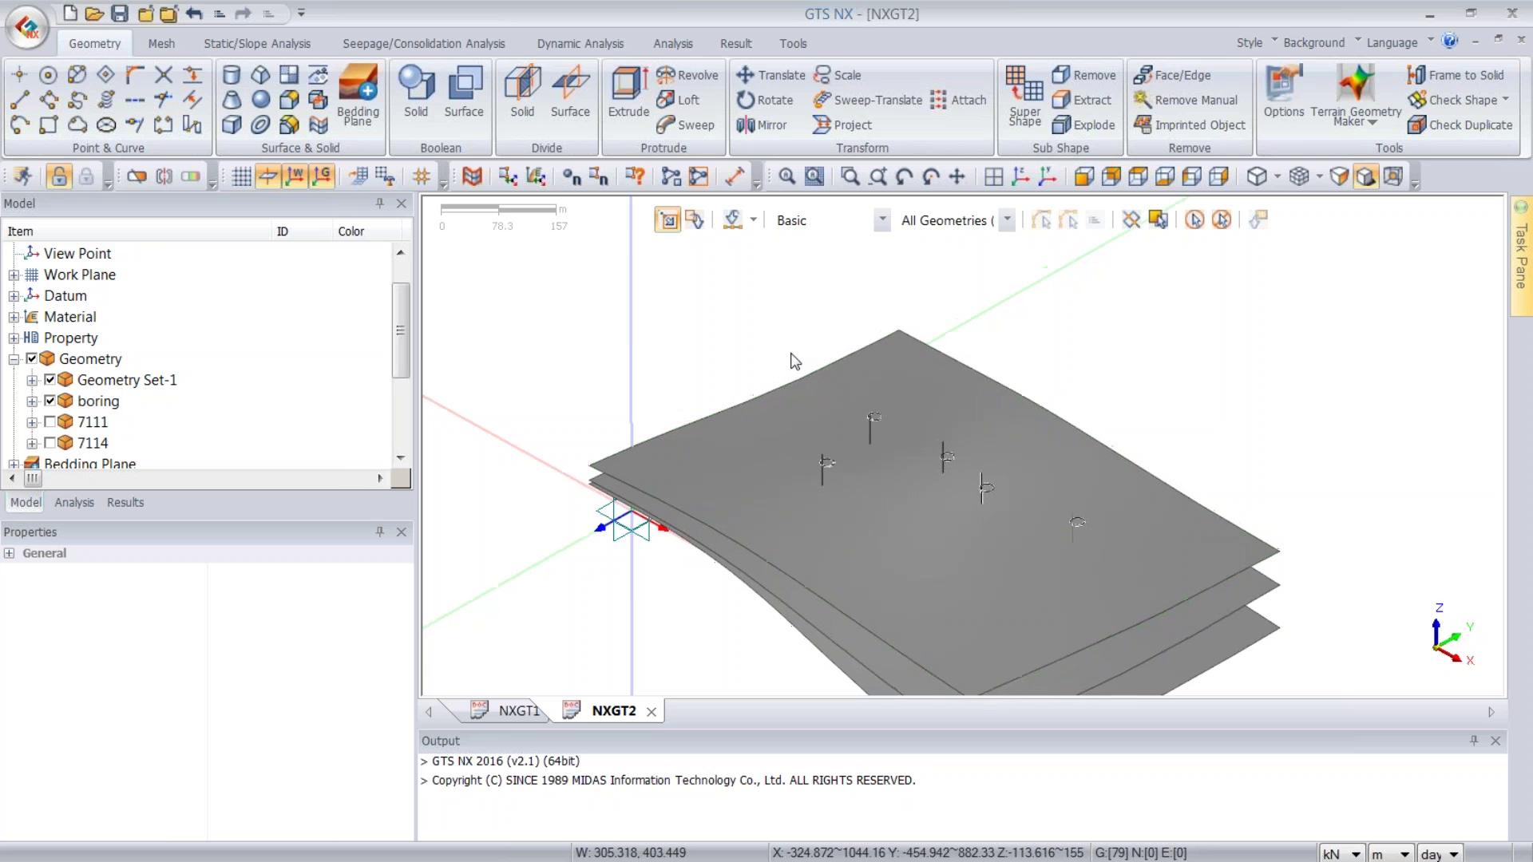
- Show contour sets 7111 and 7114 to compare them with the bedding planes, then hide both sets and the boring set
mouse_move(801, 329)
middle_mouse_down()
mouse_move(832, 307)
mouse_move(797, 343)
middle_mouse_up()
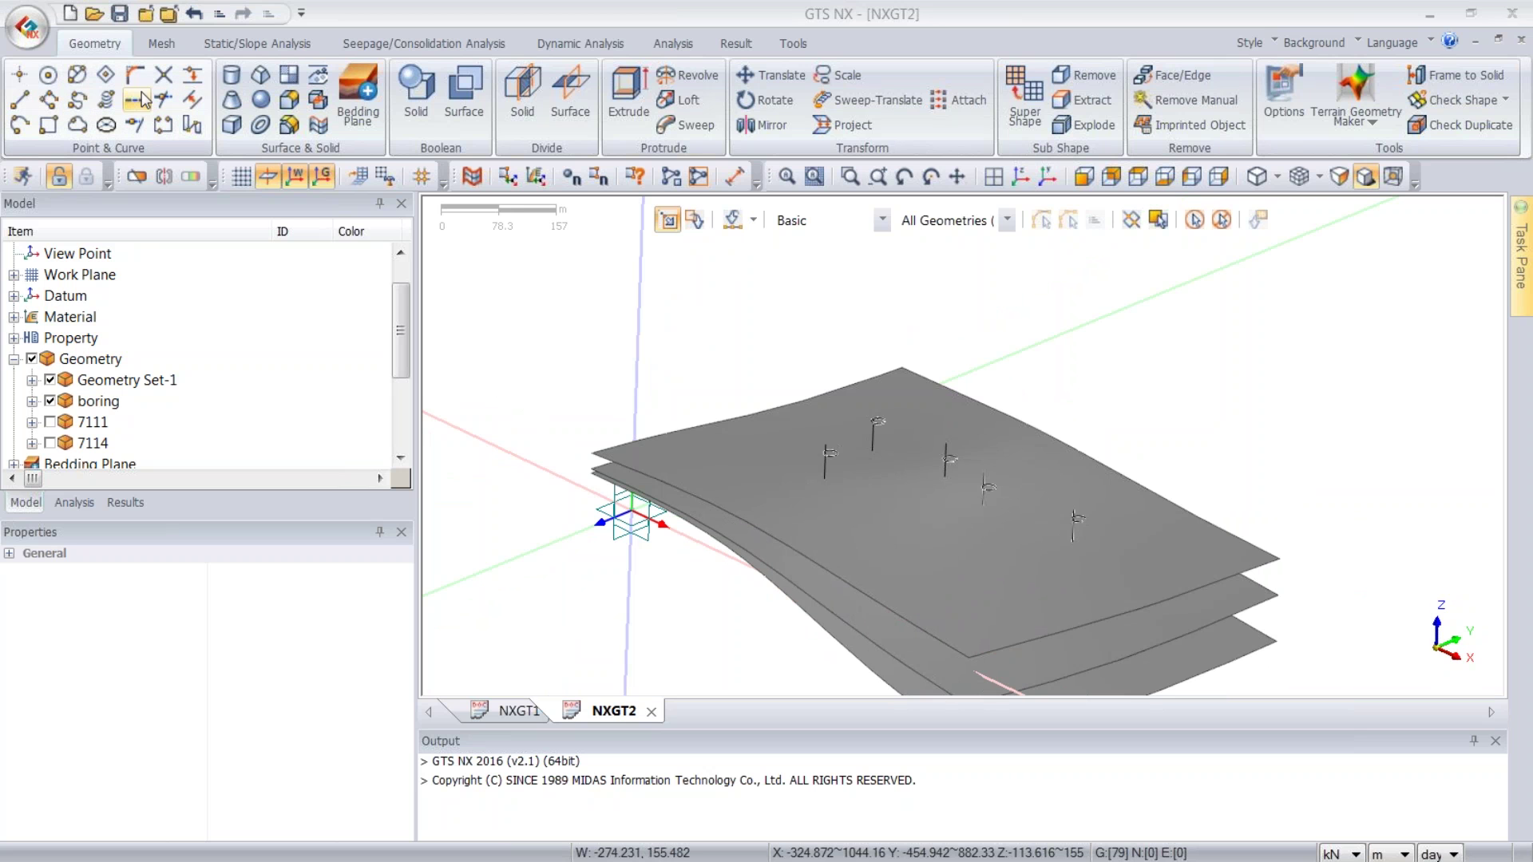
left_click(49, 421)
left_click(50, 443)
mouse_move(1099, 313)
middle_mouse_down()
mouse_move(1084, 350)
mouse_move(1117, 282)
mouse_move(1096, 307)
middle_mouse_up()
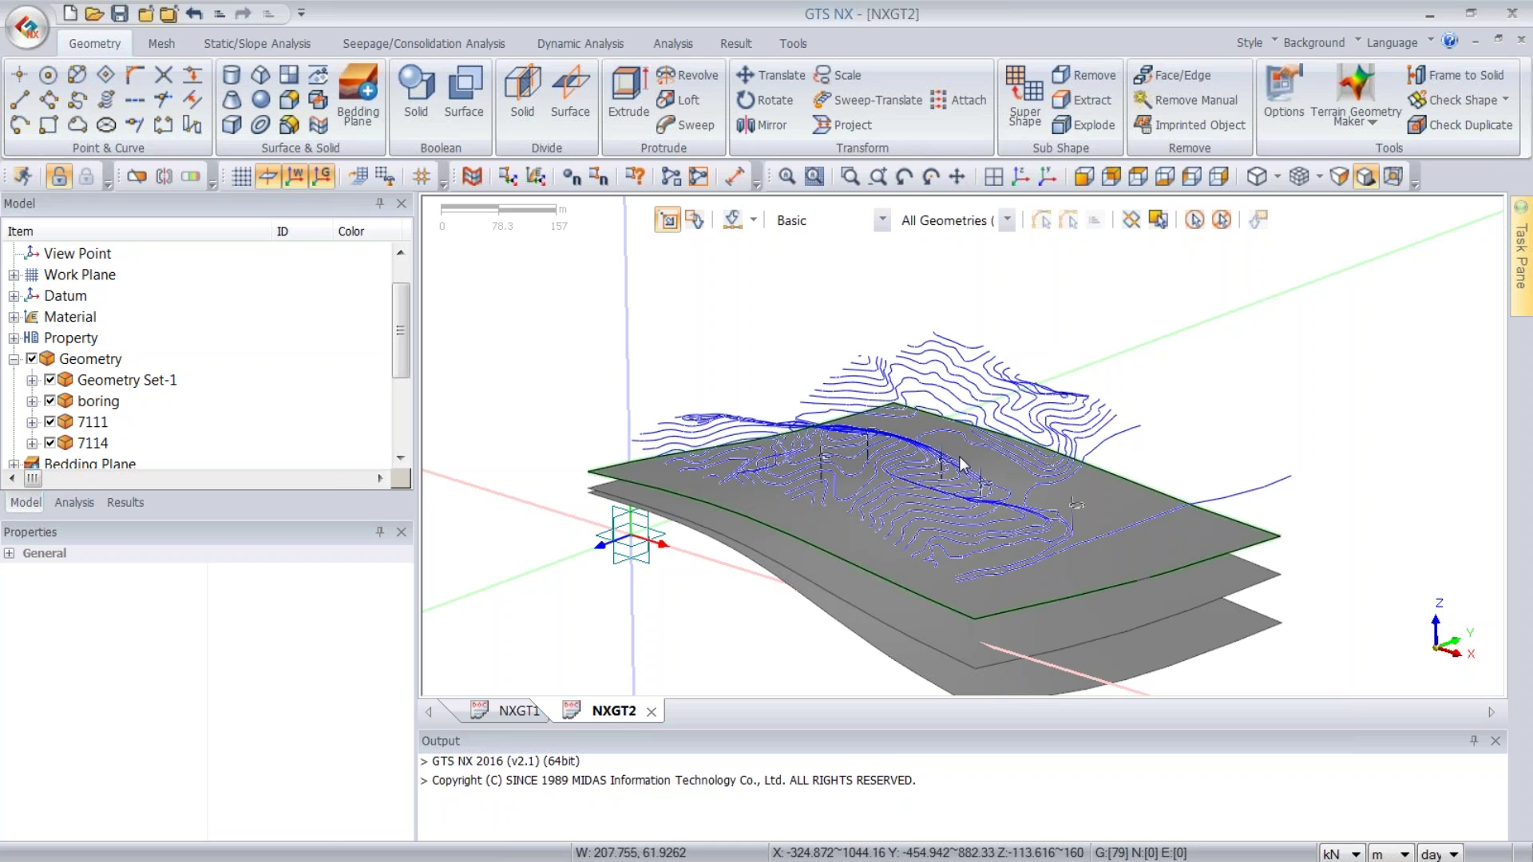
left_click(49, 422)
left_click(50, 443)
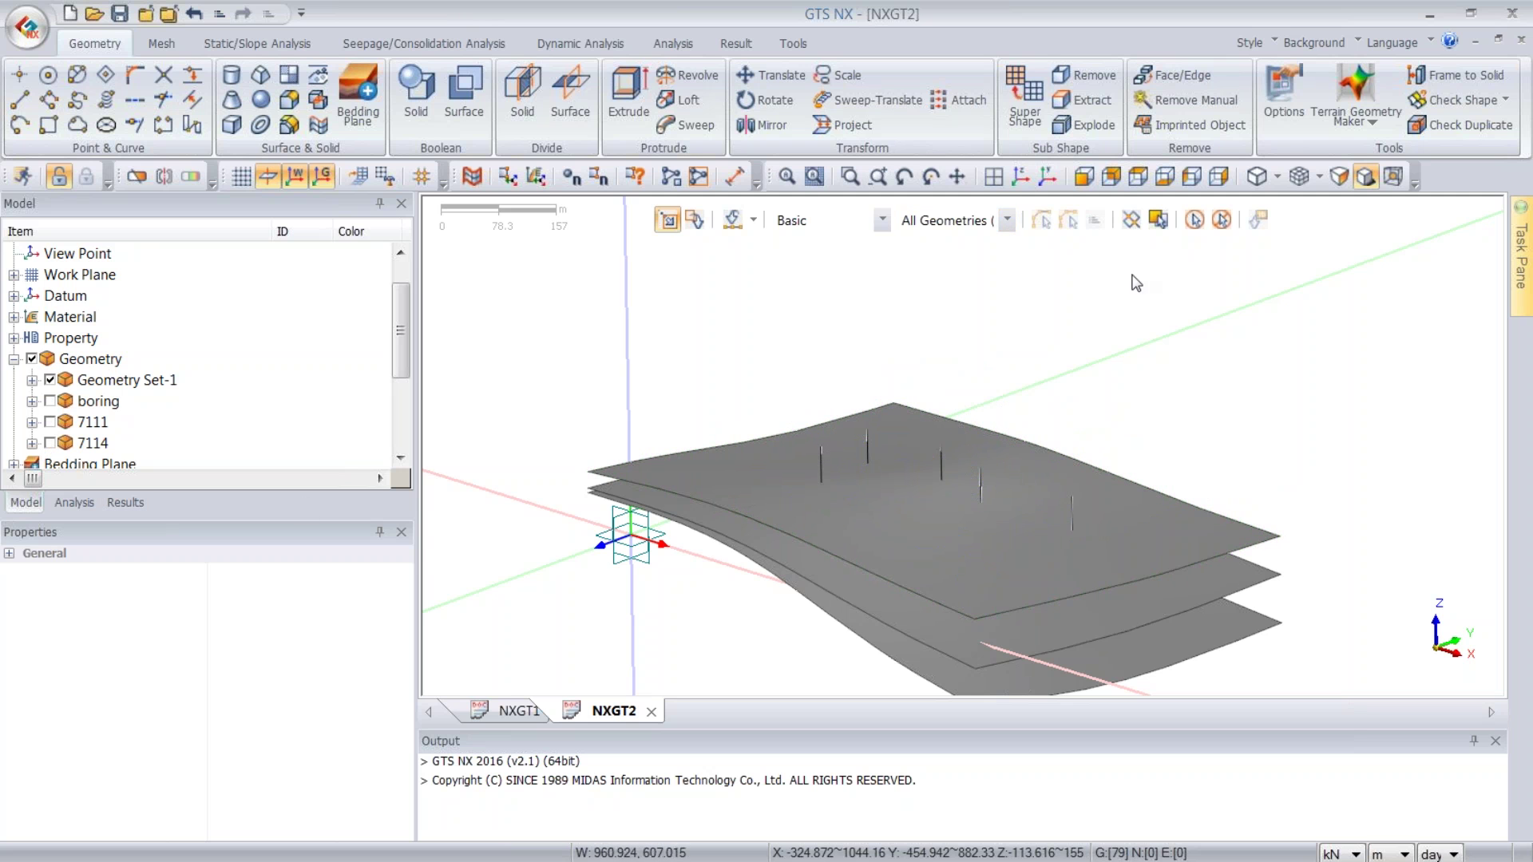
- Open the Terrain Geometry Maker and load Boring.dxf from the 1 Bedding planes and Terrain folder for DXF import
left_click(1383, 119)
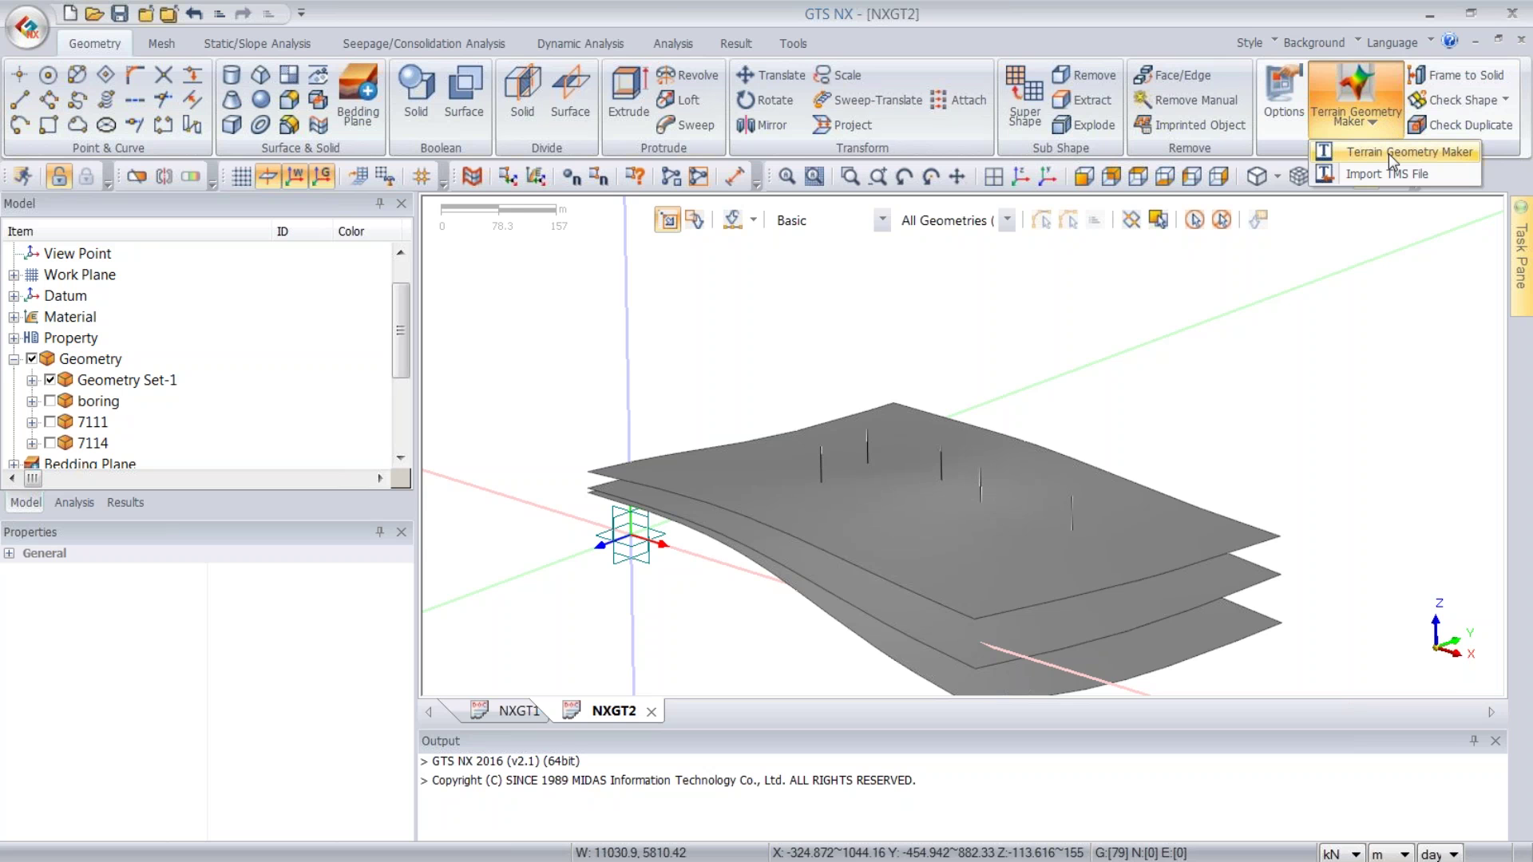
left_click(1388, 153)
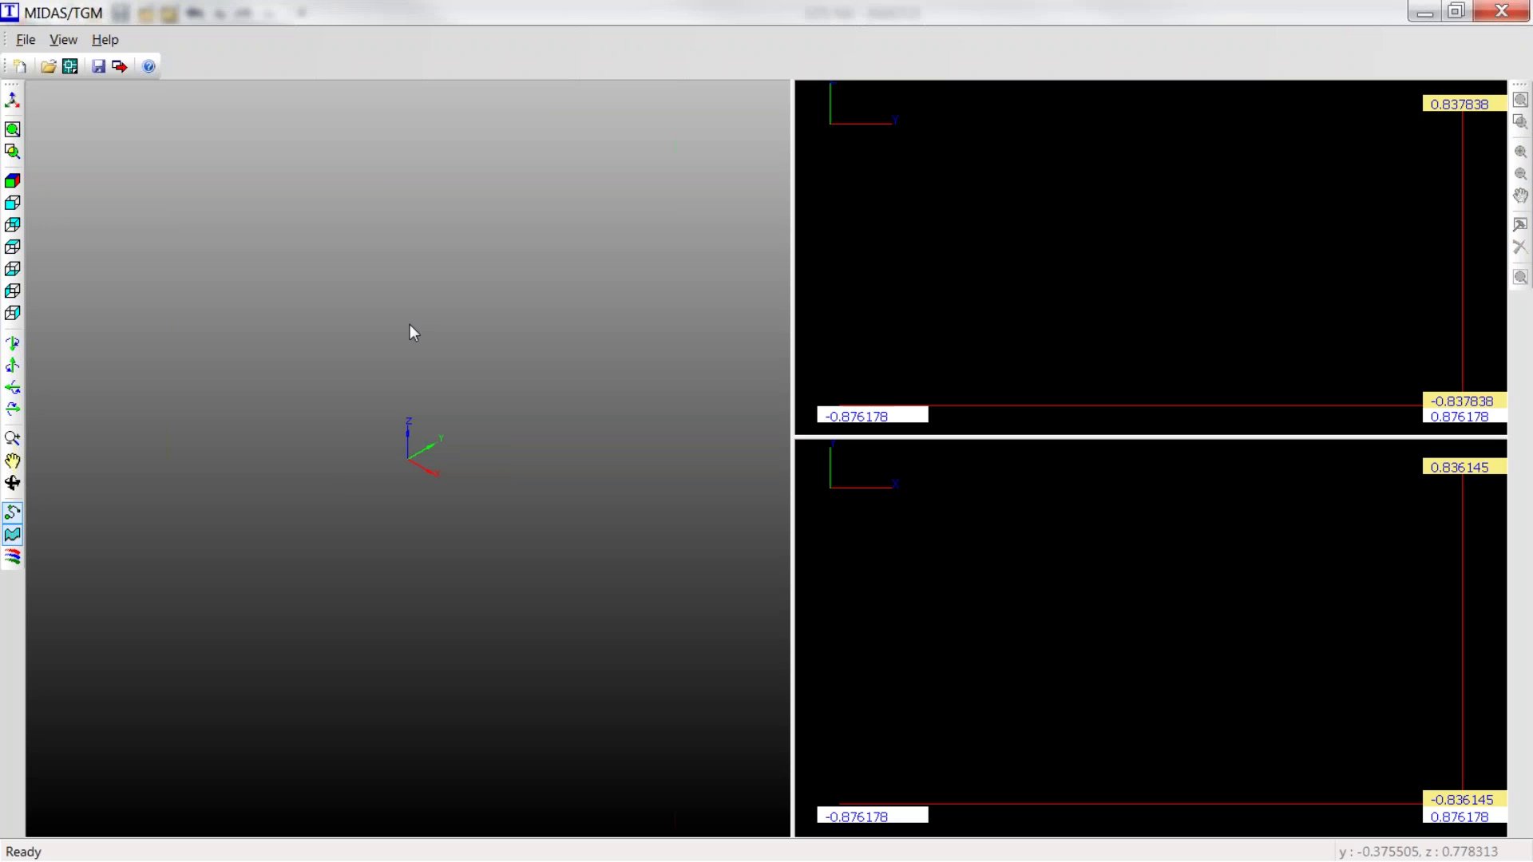
left_click(70, 67)
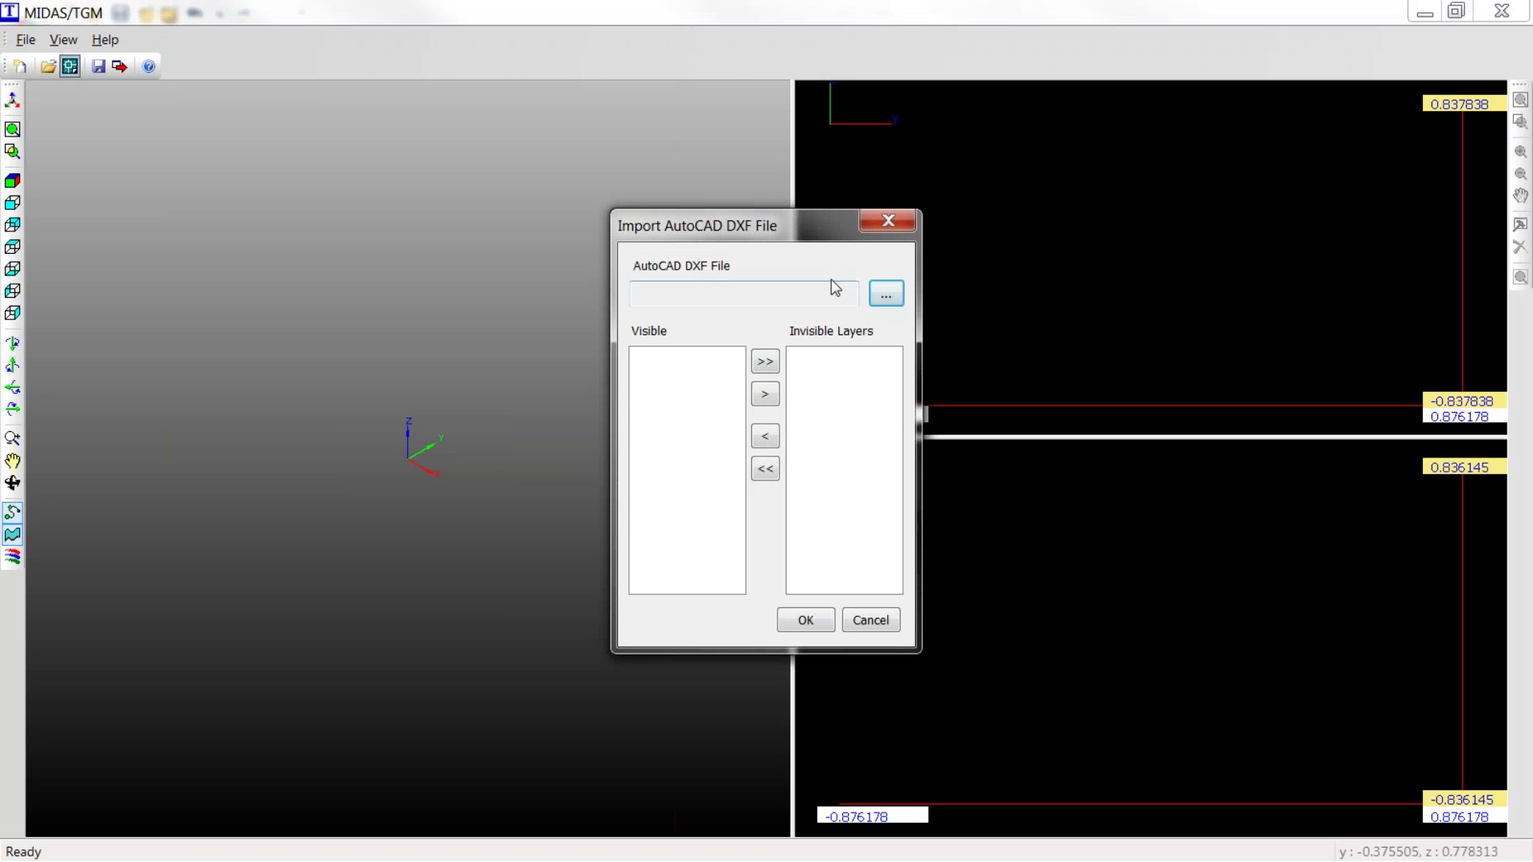
left_click(882, 297)
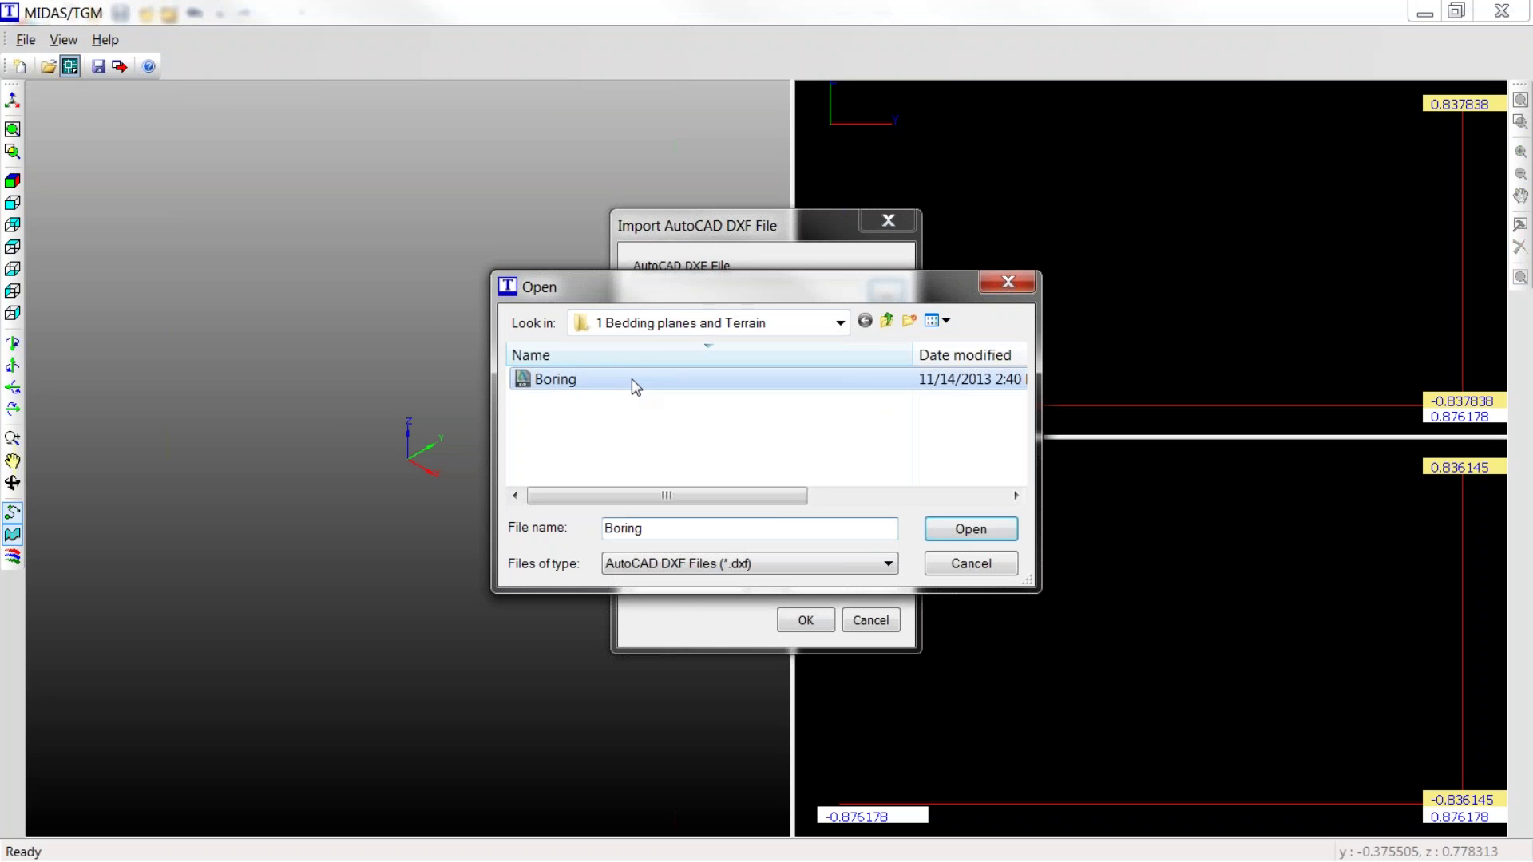
double_click(631, 379)
- Make the boring, 0 and farmland layers invisible and import the DXF with only the 7114 and 7111 contour layers
left_click(644, 370)
left_click(655, 386)
left_click(665, 417)
left_click(666, 401)
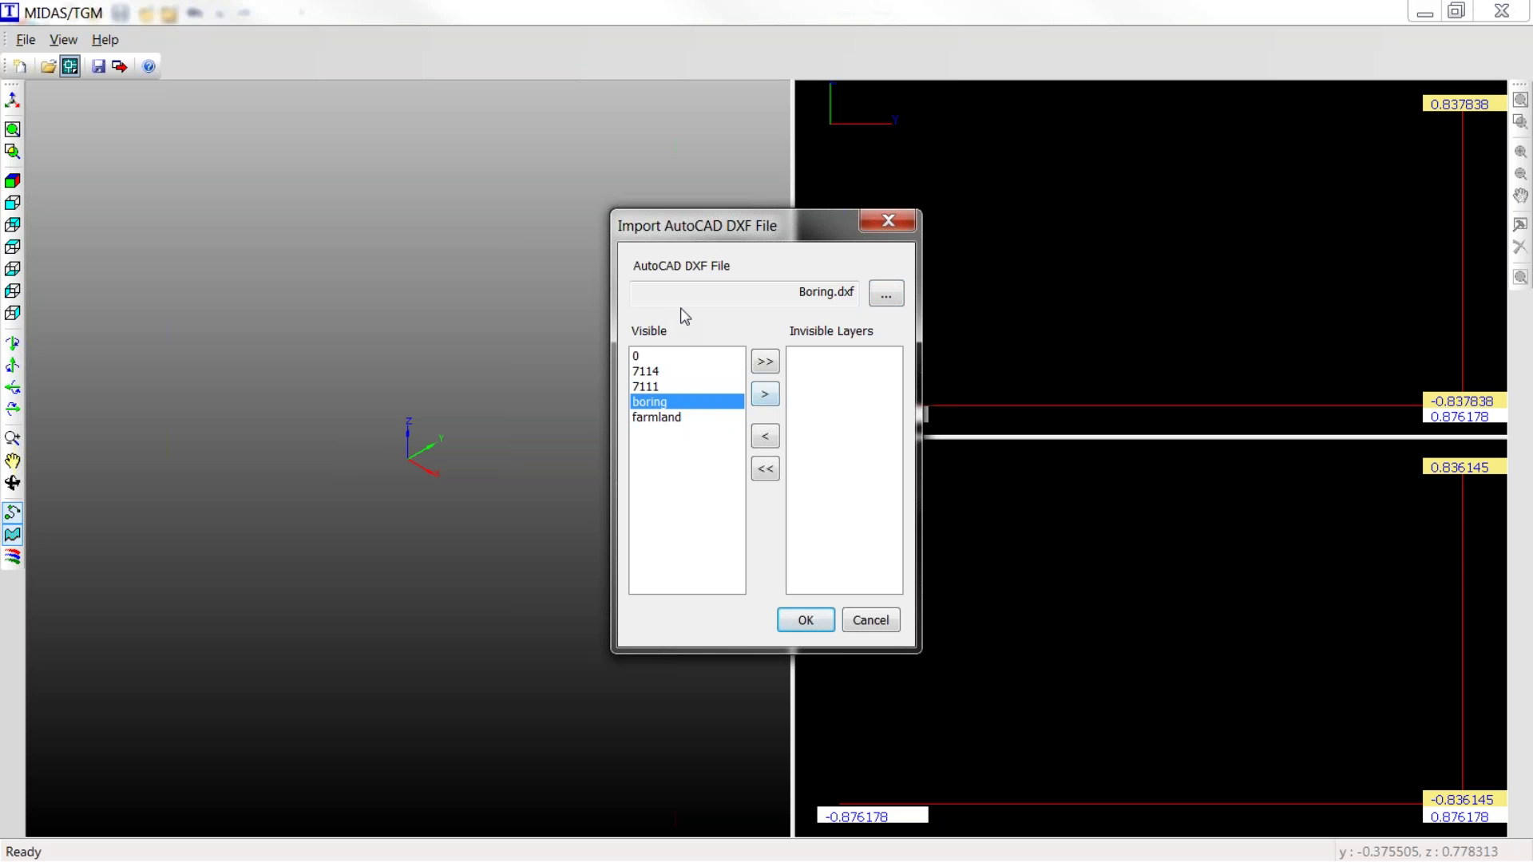
left_click(760, 394)
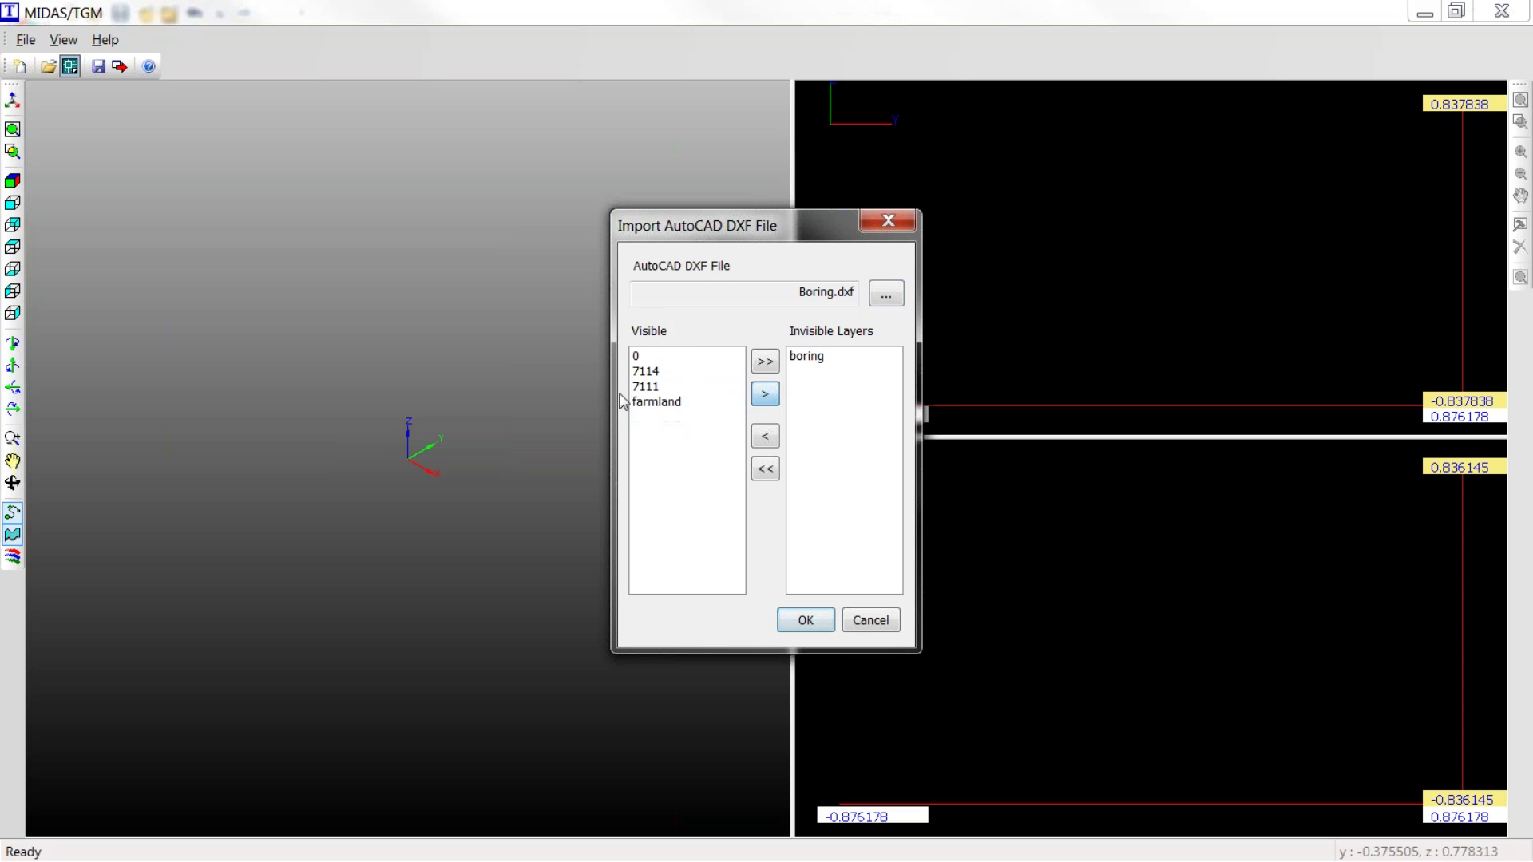
left_click(658, 361)
left_click(761, 394)
left_click(663, 391)
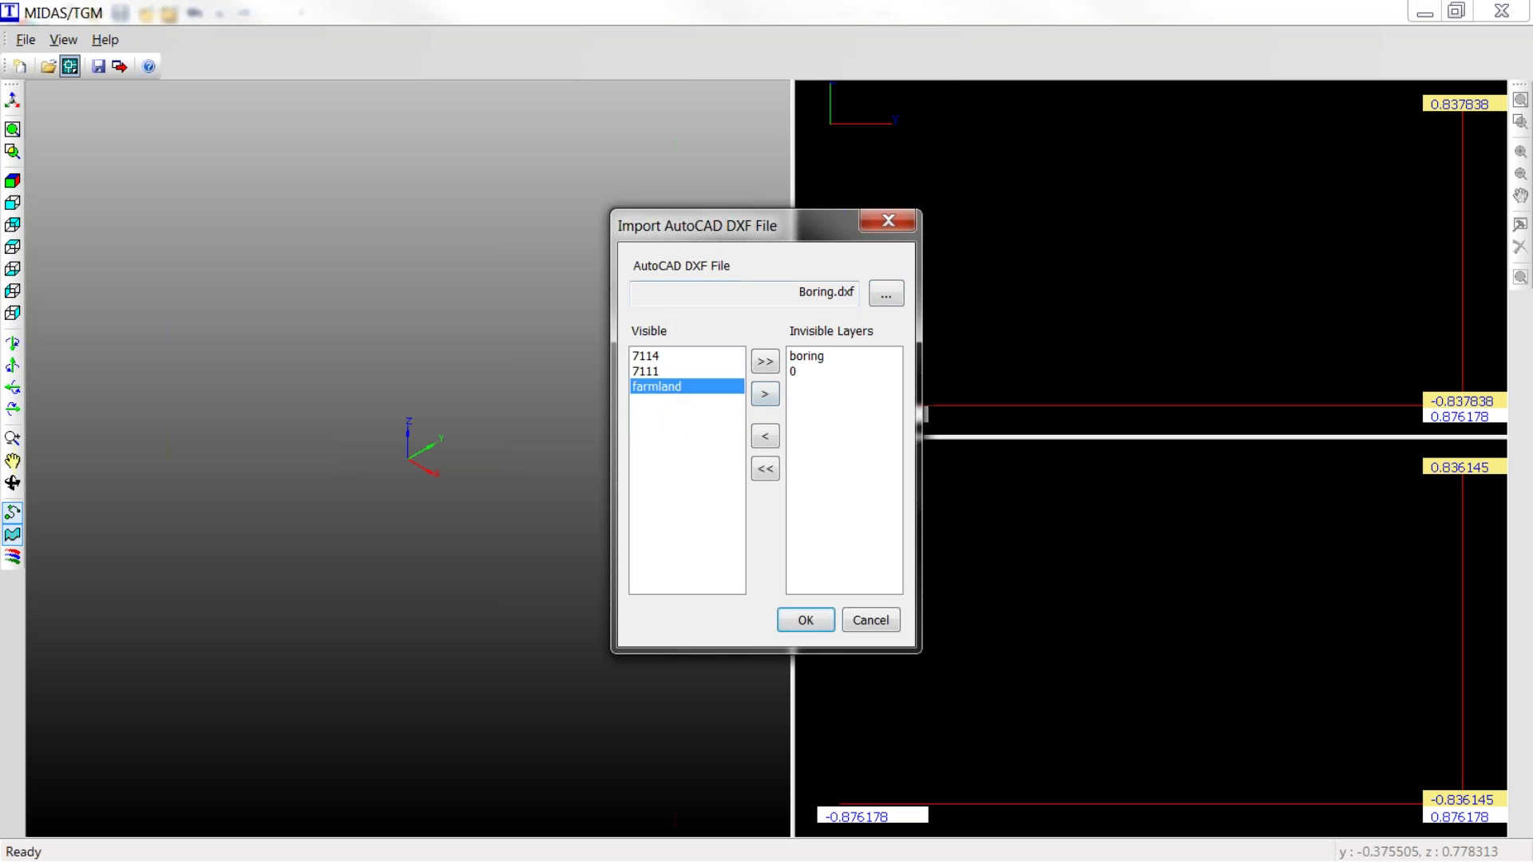
left_click(764, 394)
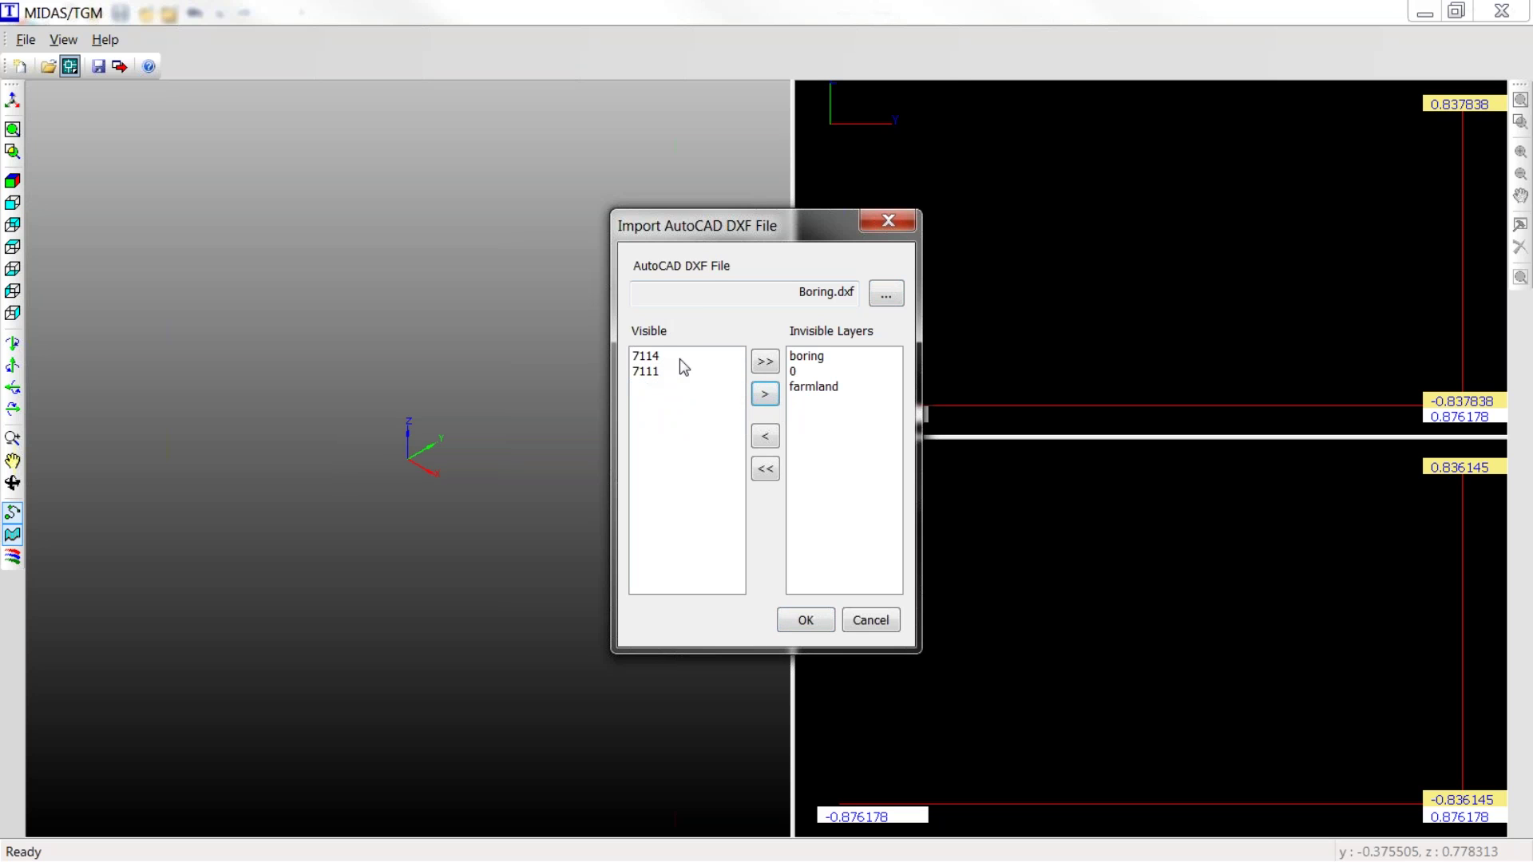
left_click(805, 624)
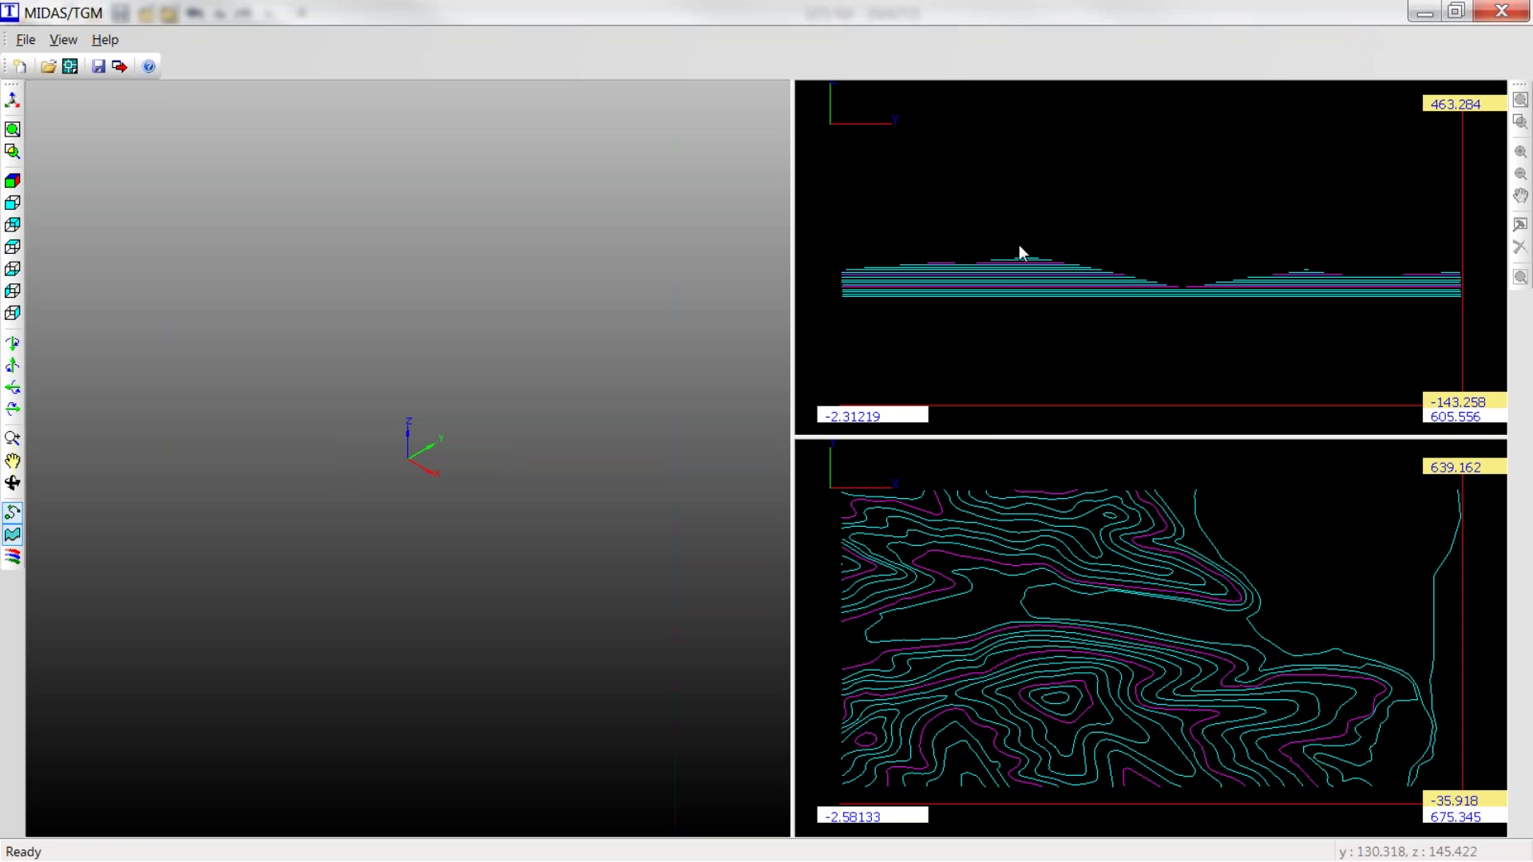
- Start defining the terrain geometry and select all contours in the plan view as base contours
left_click(1307, 572)
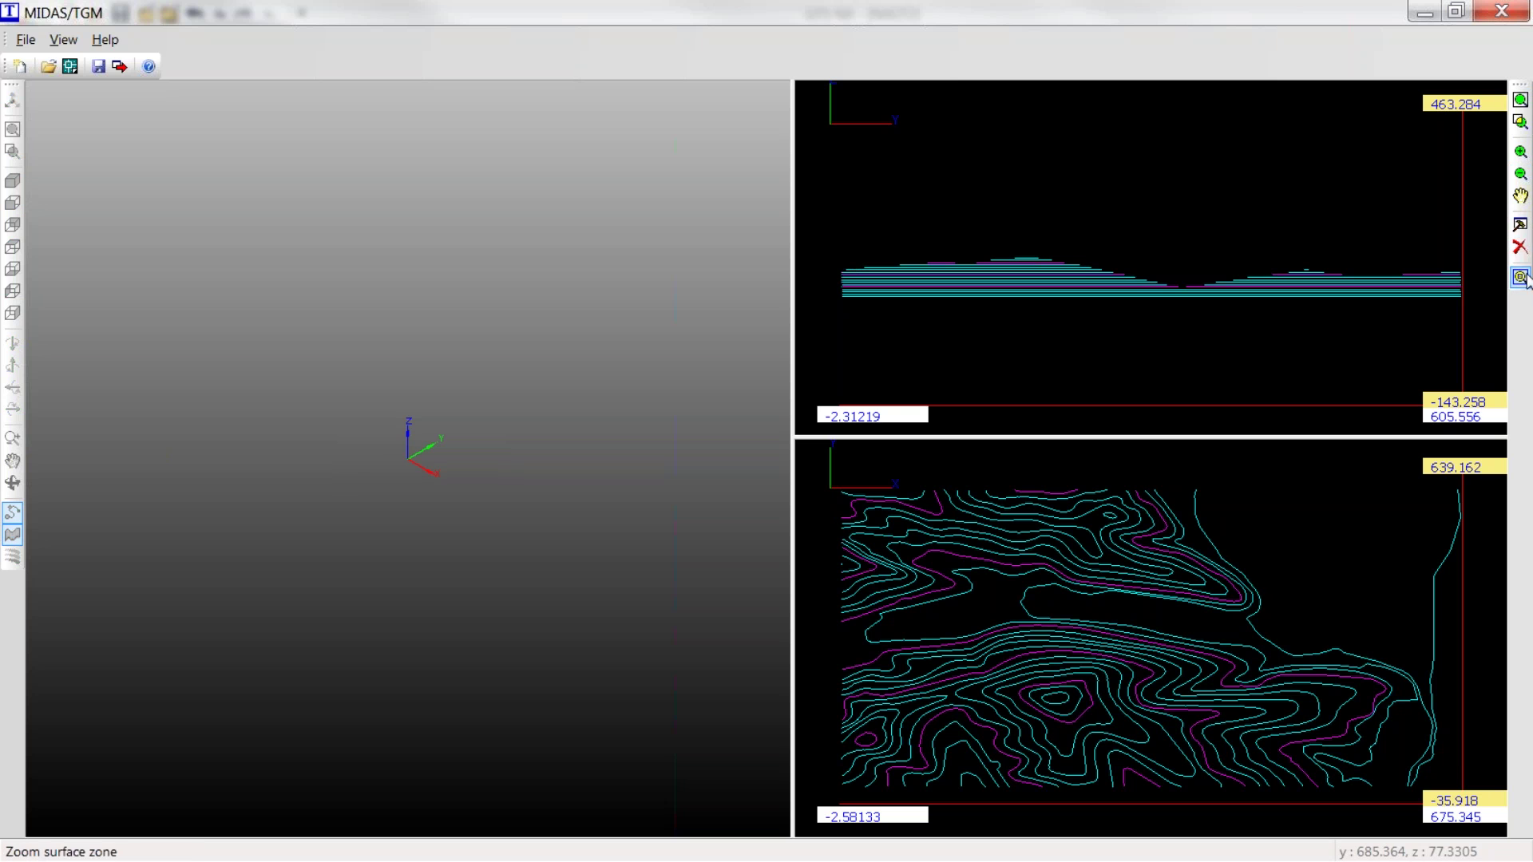
left_click(1520, 227)
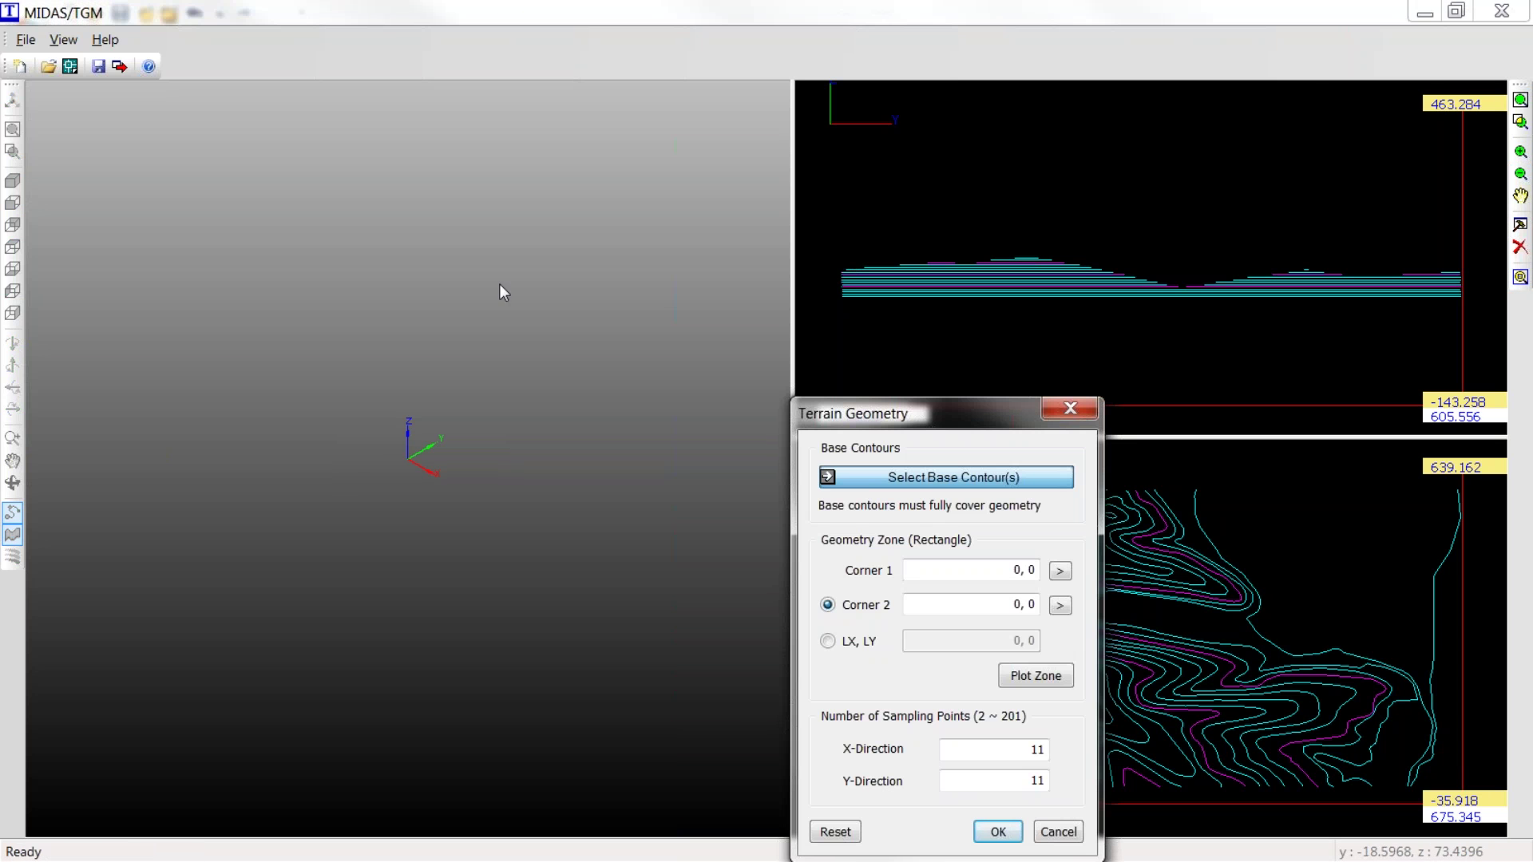
left_click_drag(892, 399, 466, 239)
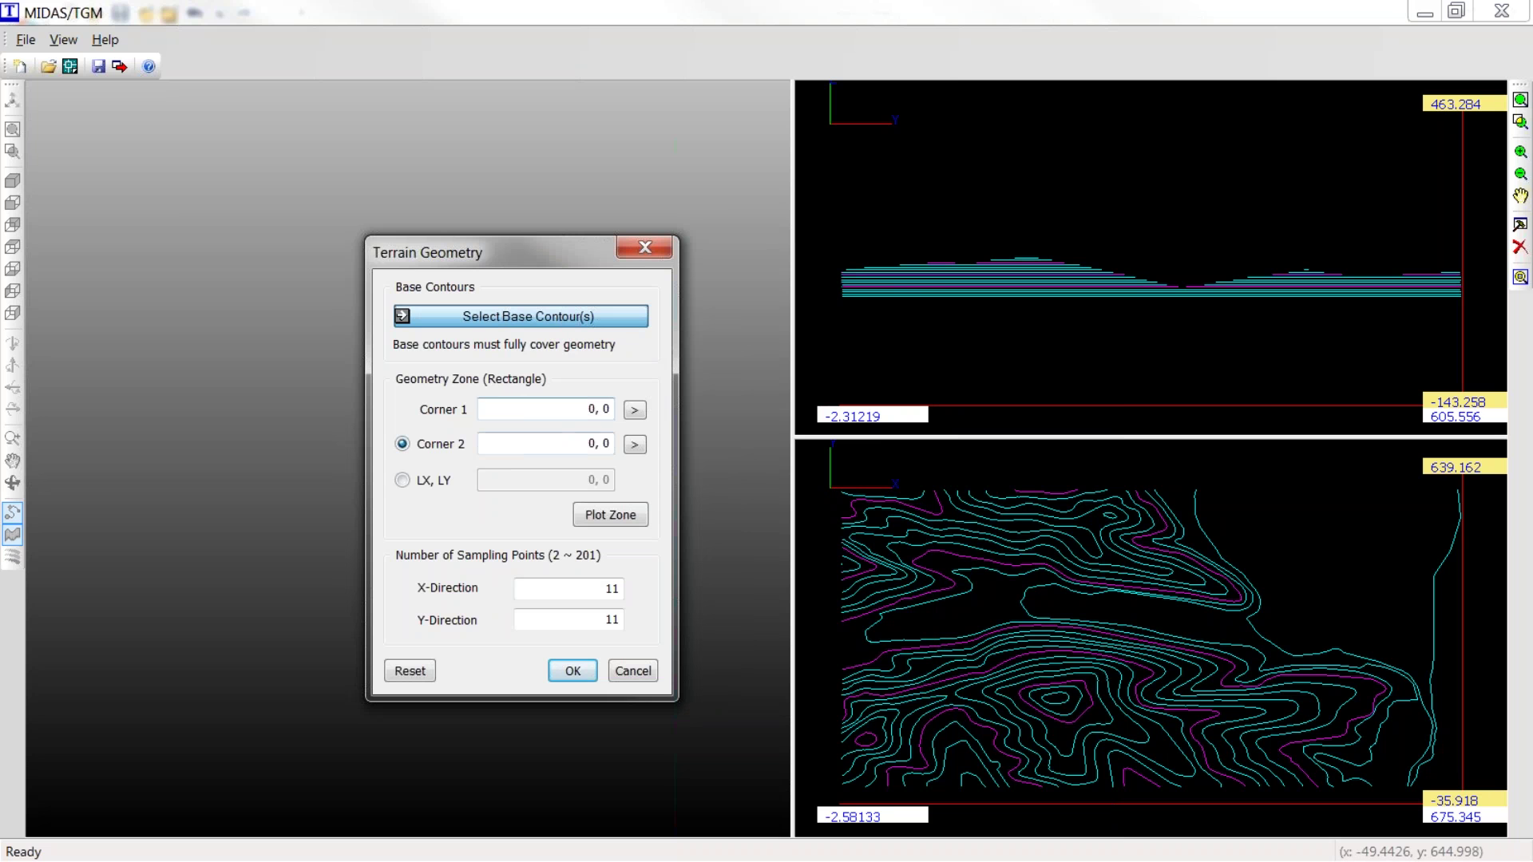
left_click_drag(811, 479, 1483, 833)
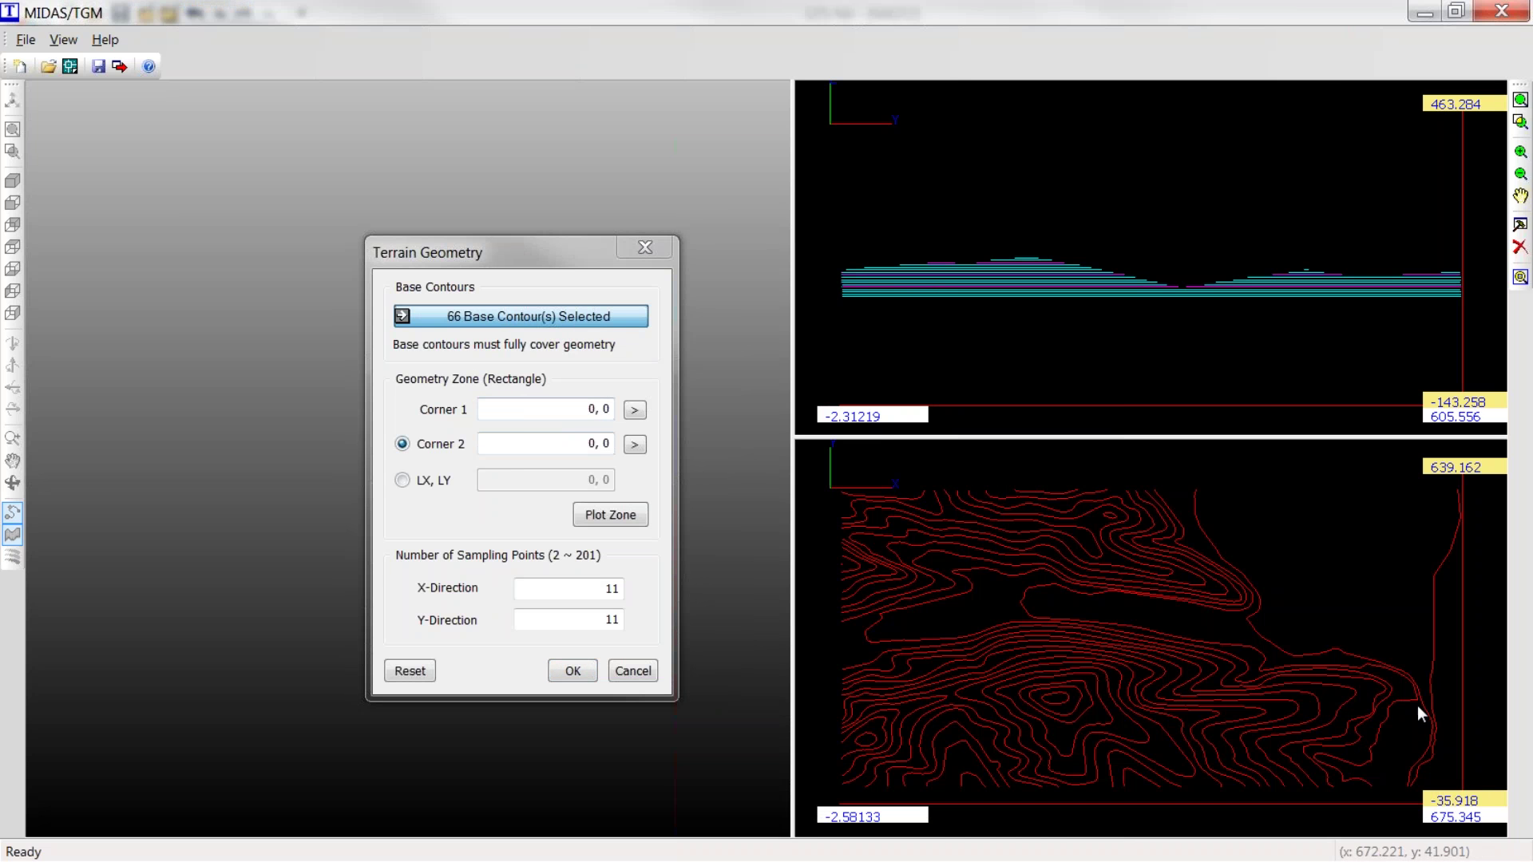
- Define the rectangular geometry zone with corners 0.542756, 602.198 and 620.153, 26.3372 and plot it over the contours
left_click(534, 411)
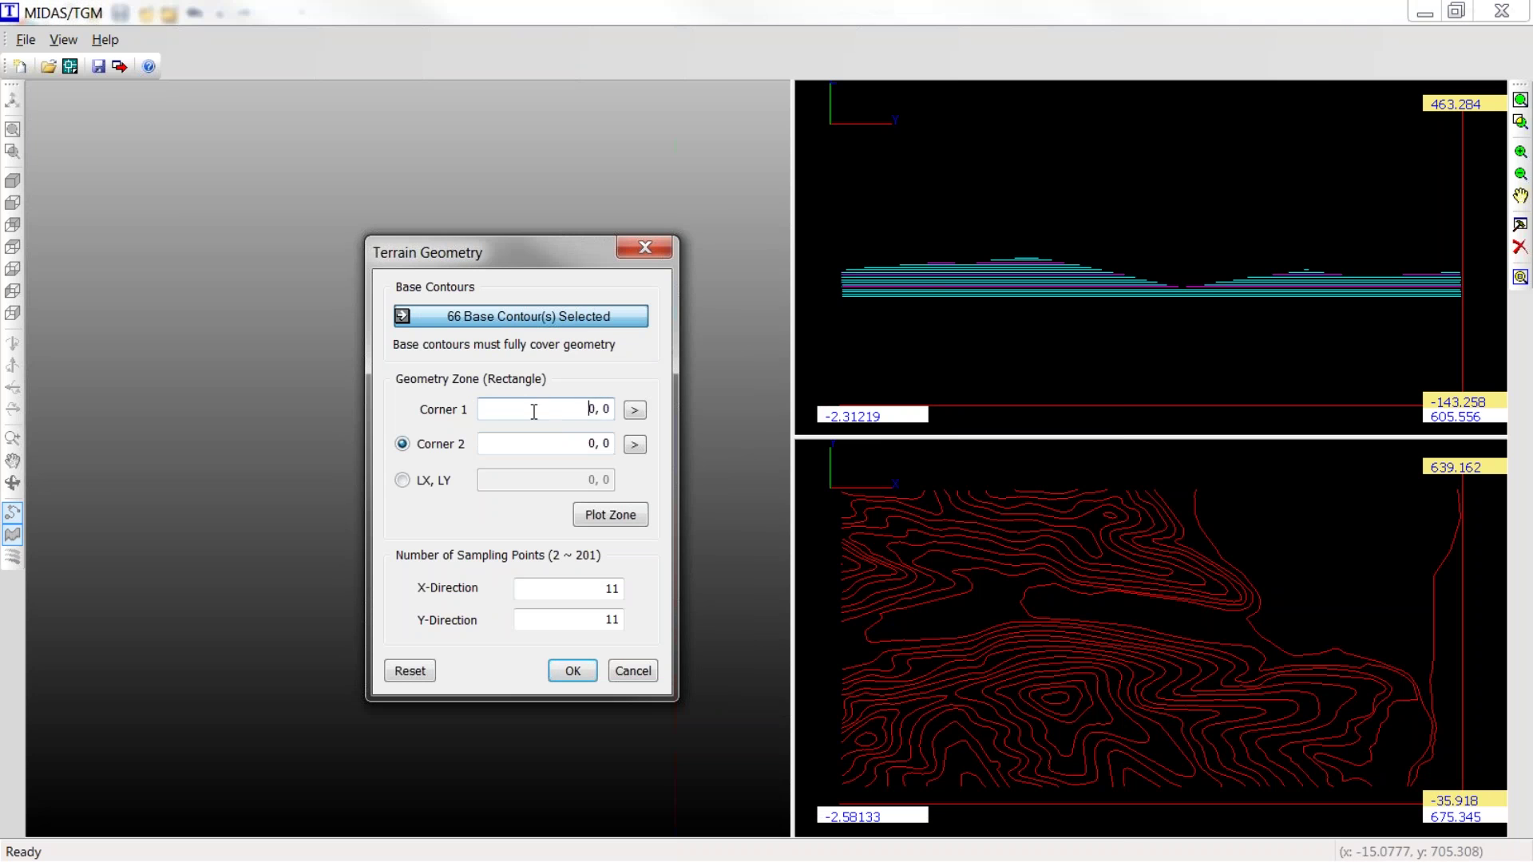
left_click(633, 410)
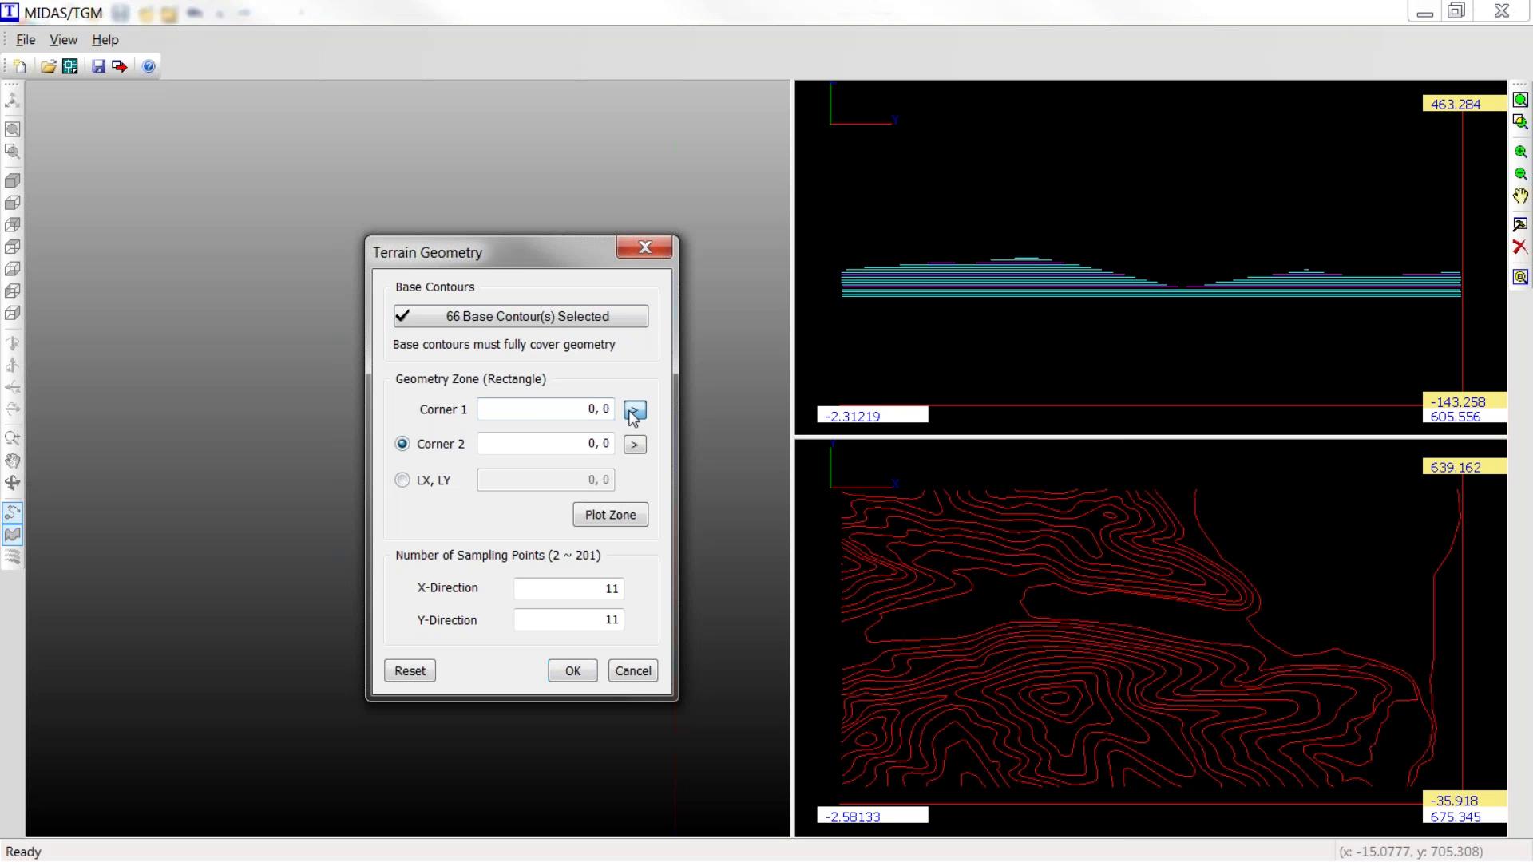
left_click(842, 491)
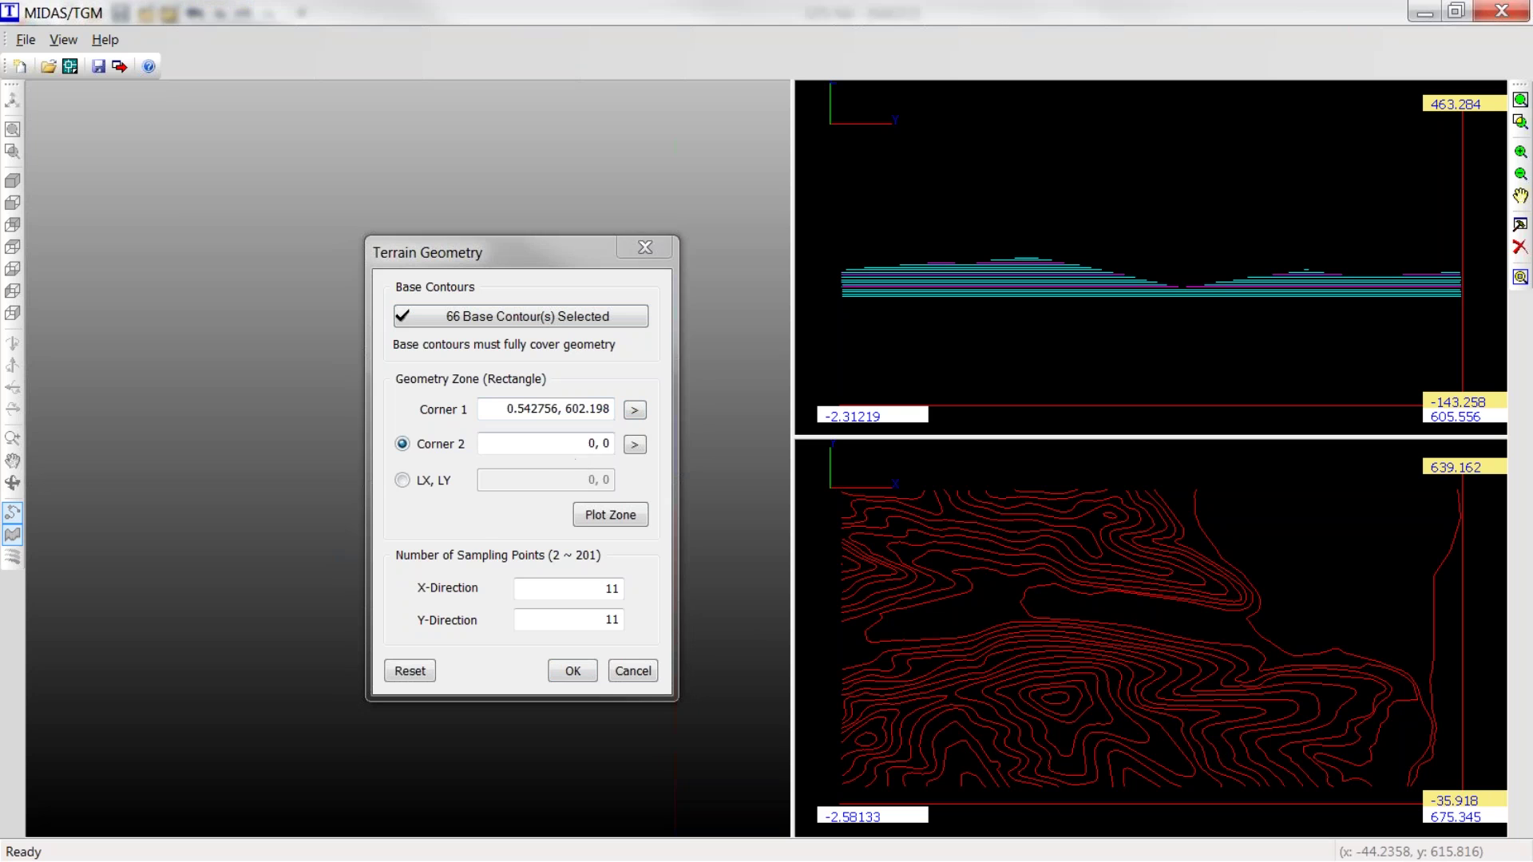
left_click(566, 446)
left_click(635, 445)
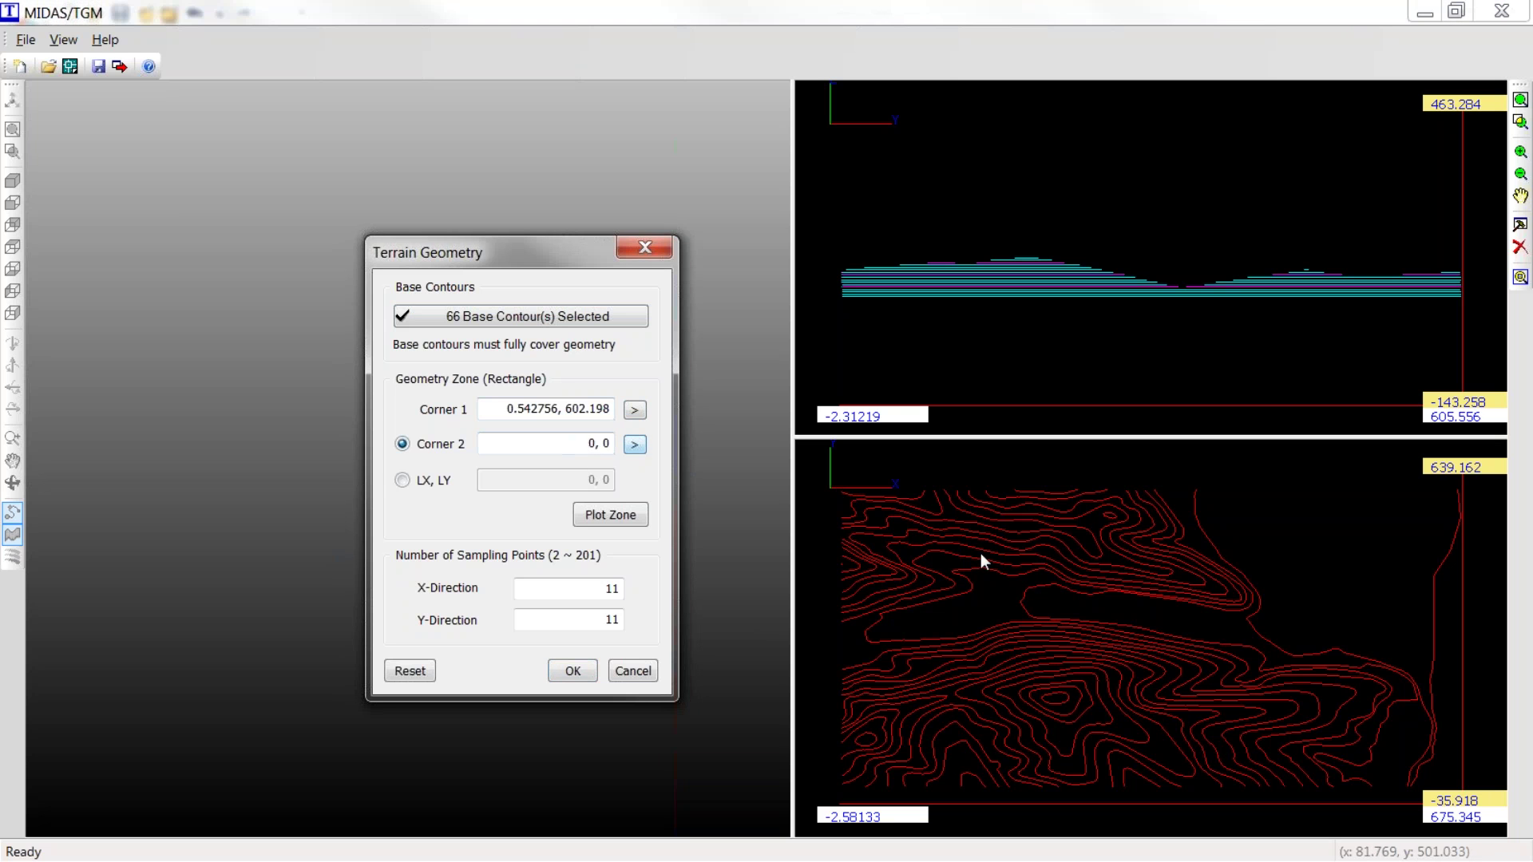
left_click(1412, 775)
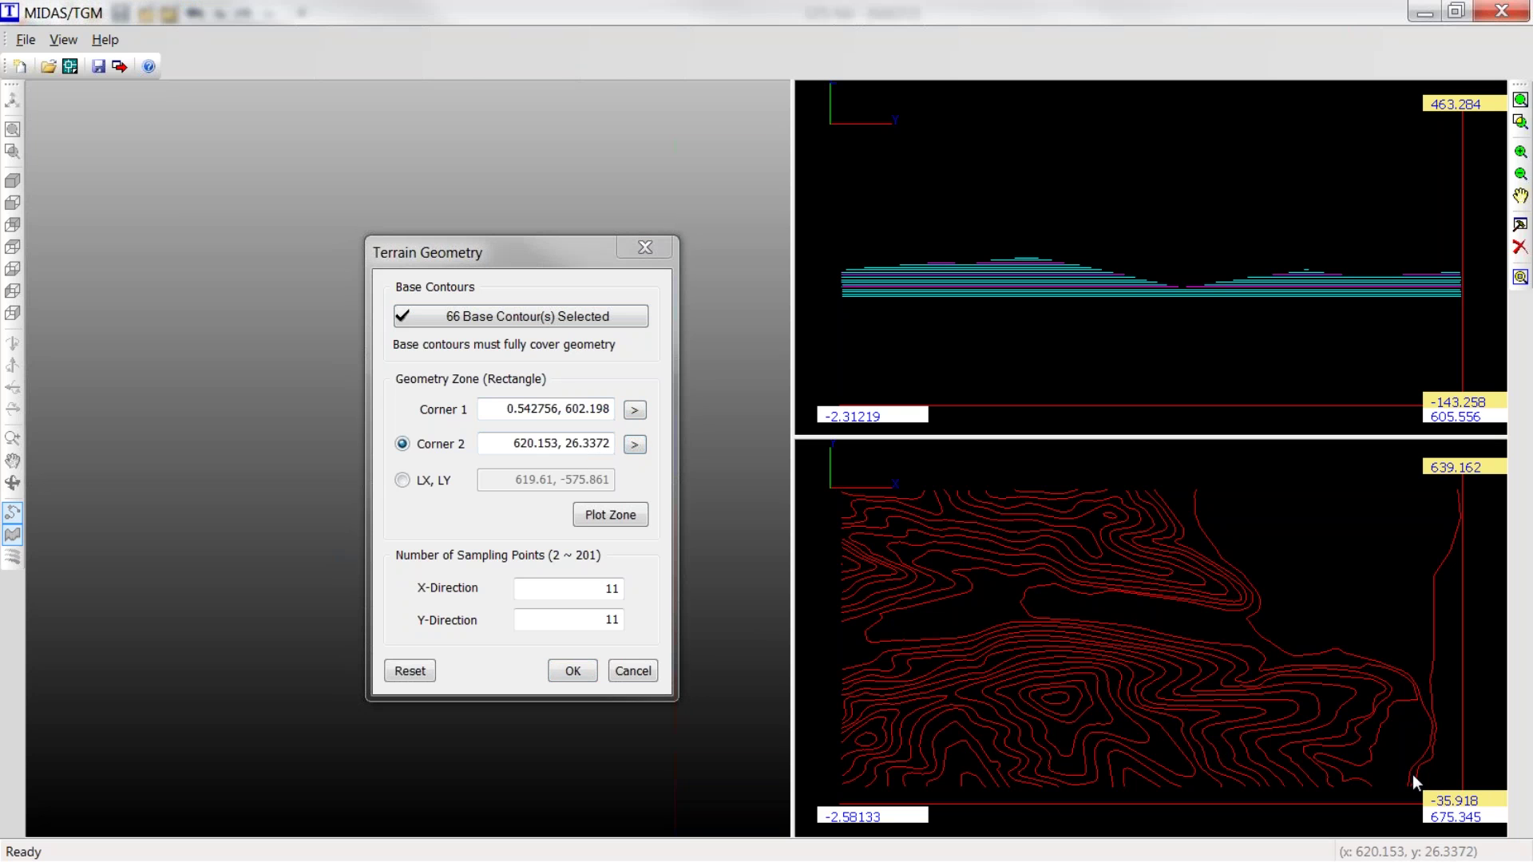
left_click(617, 516)
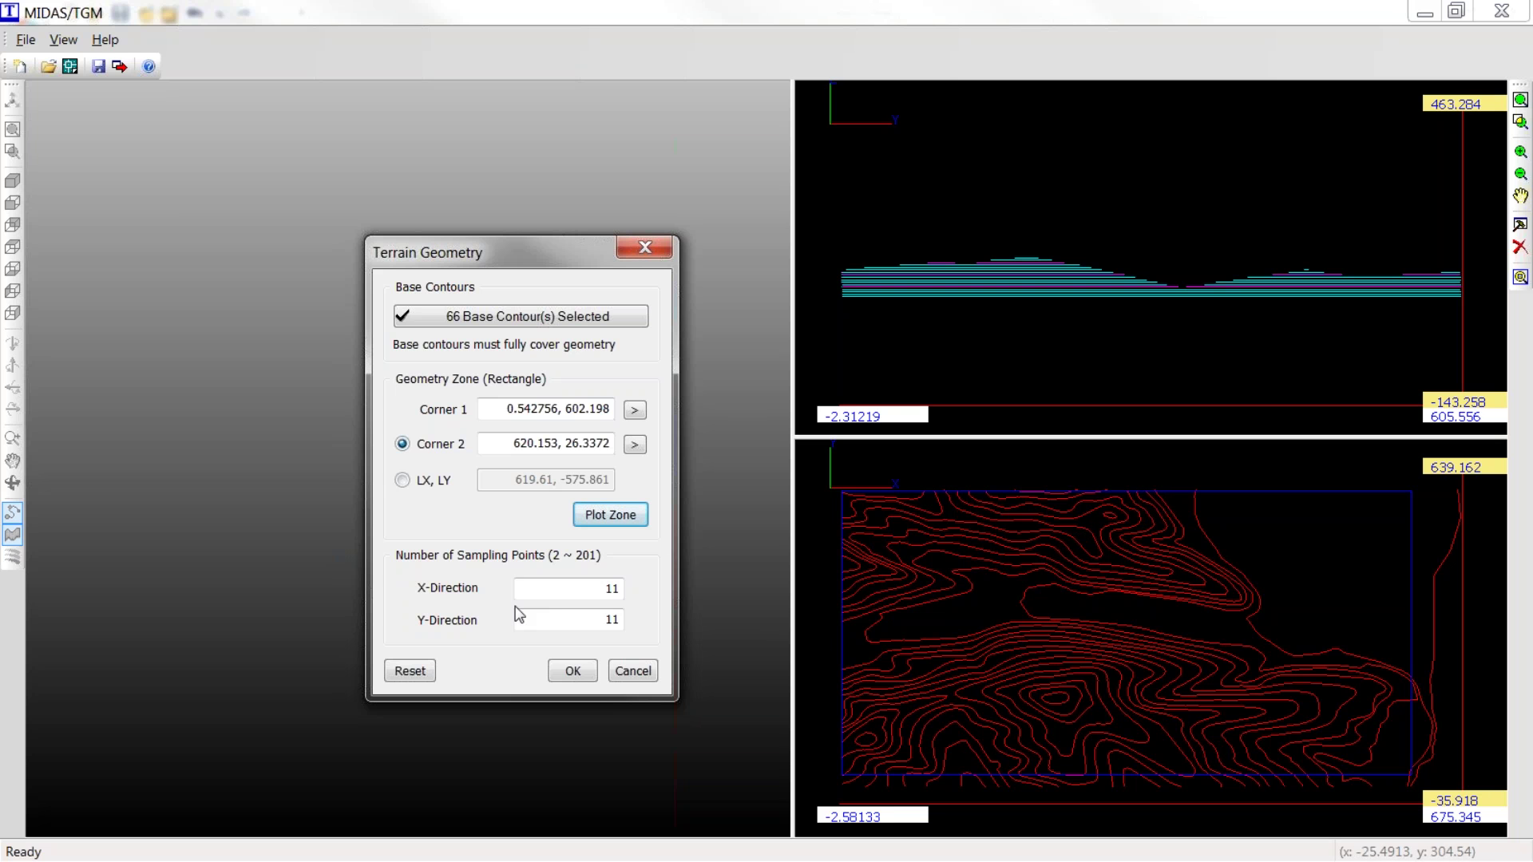
- Set 40 sampling points in both the X and Y directions, generate the terrain surface and inspect it in 3D
left_click(607, 591)
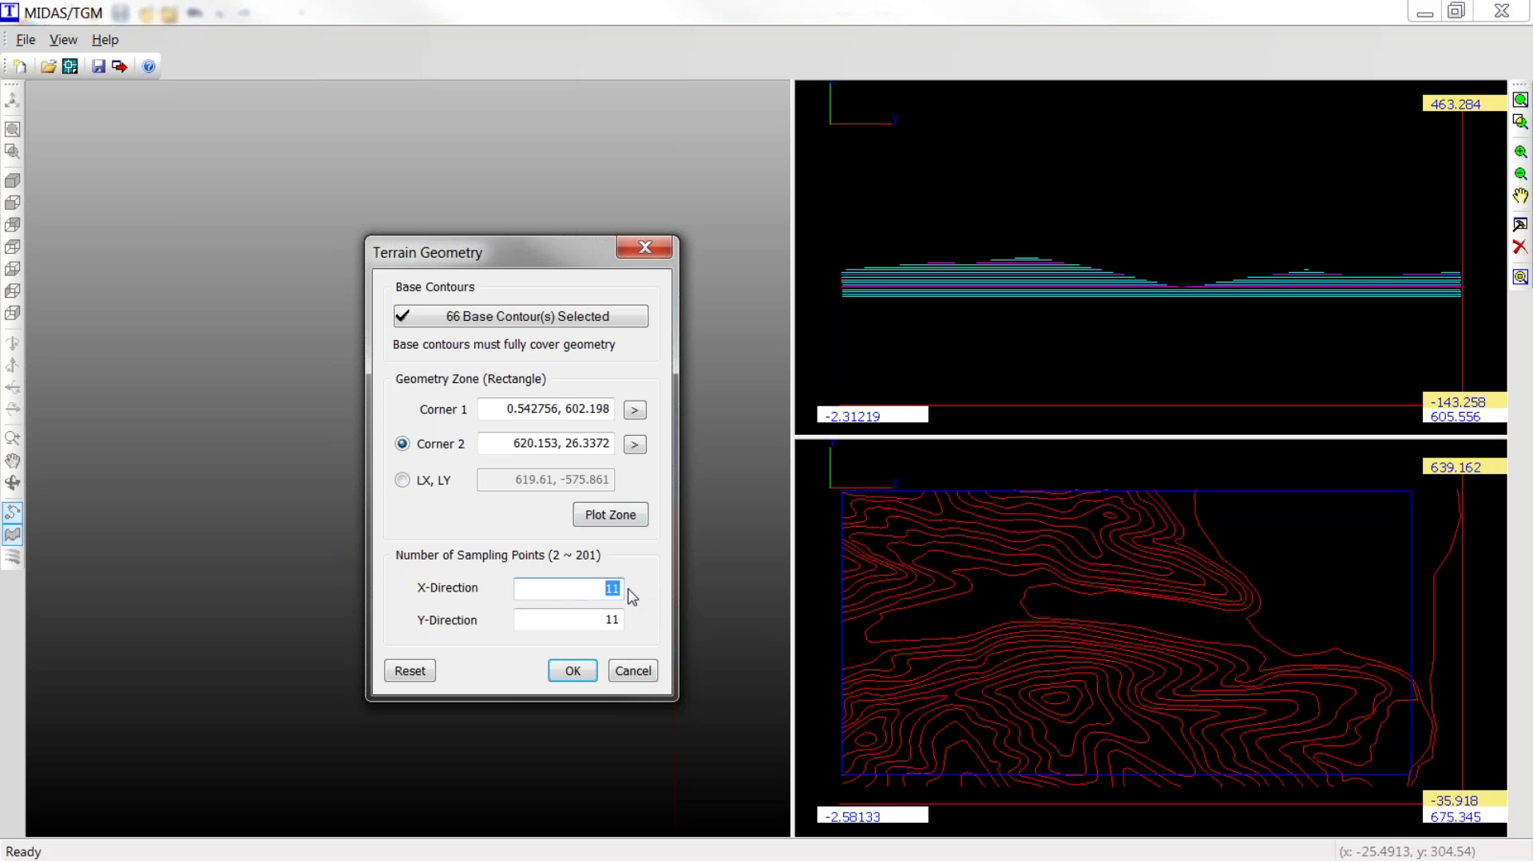
type("40")
double_click(611, 620)
type("40")
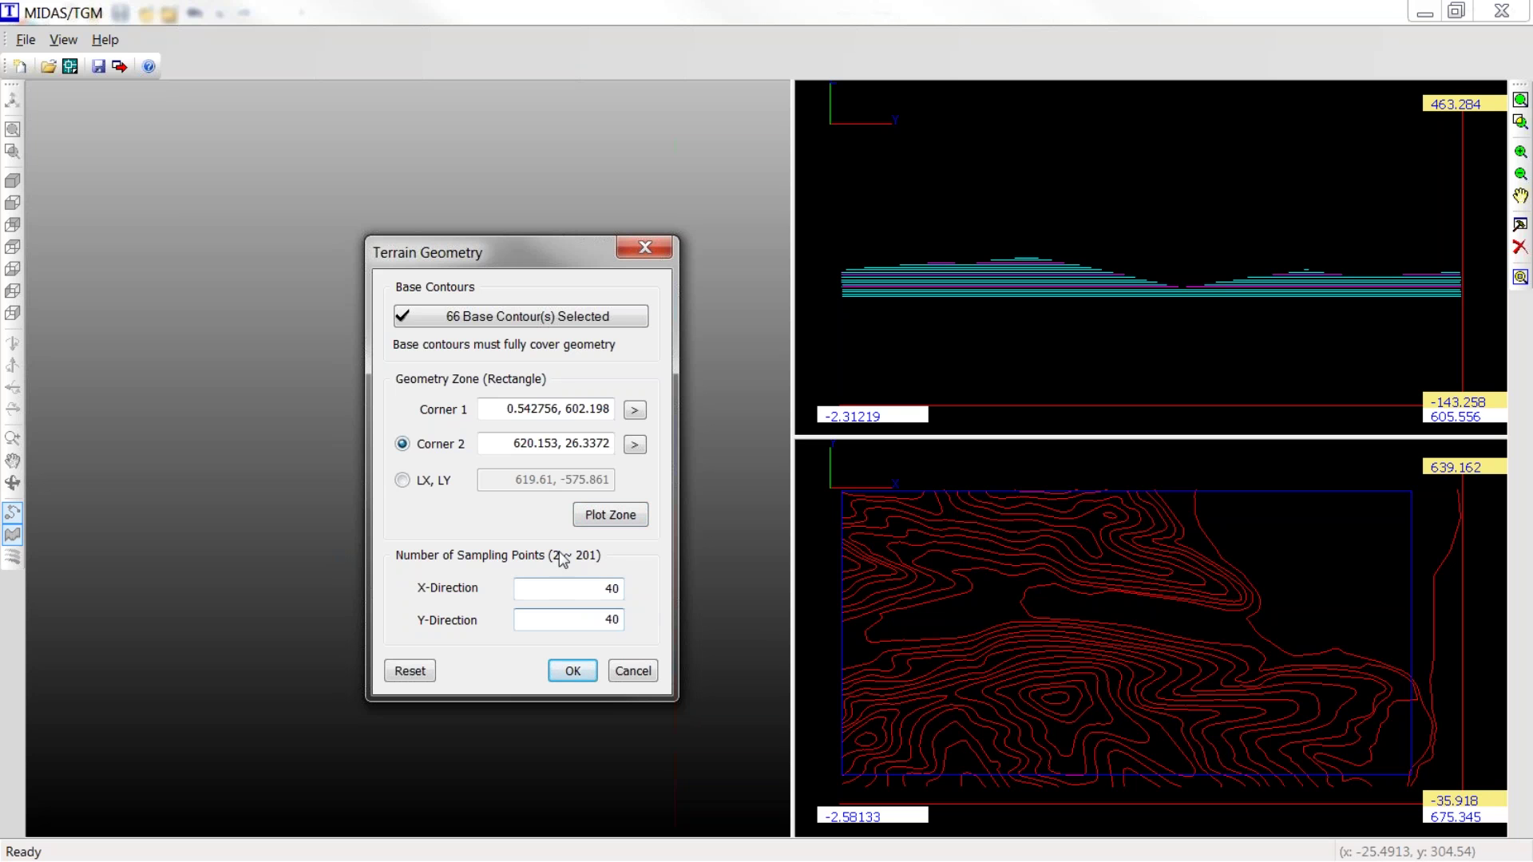
left_click(574, 670)
left_click(204, 415)
left_click(14, 484)
left_click_drag(334, 423, 361, 347)
mouse_move(325, 480)
left_mouse_down()
mouse_move(344, 402)
mouse_move(428, 561)
left_mouse_up()
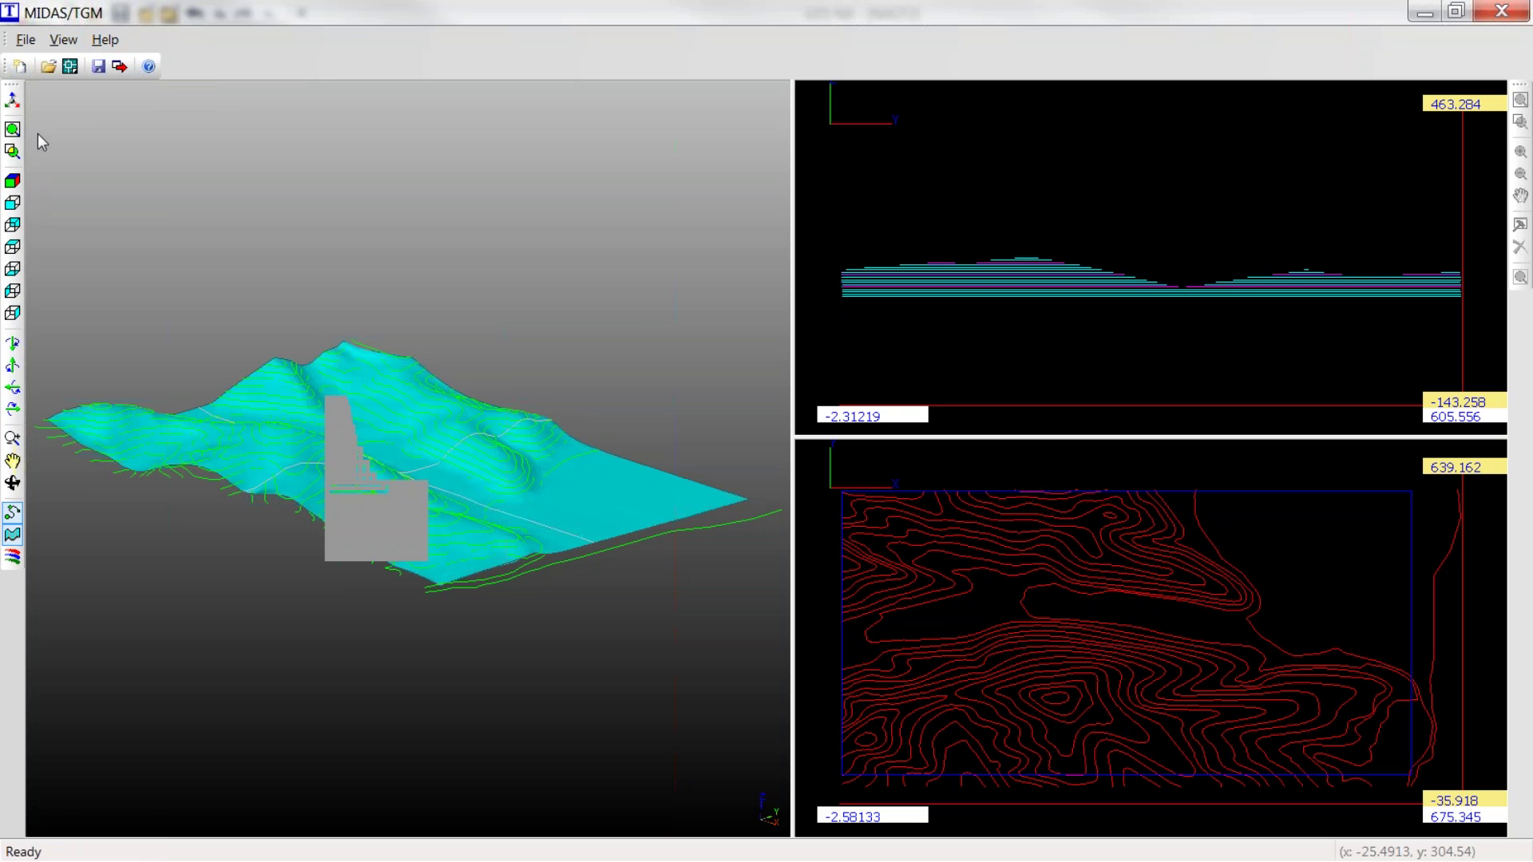
- Open the terrain's TMS export, cancel it without replacing terrain.tms, and close the Terrain Geometry Maker without saving changes
left_click(119, 67)
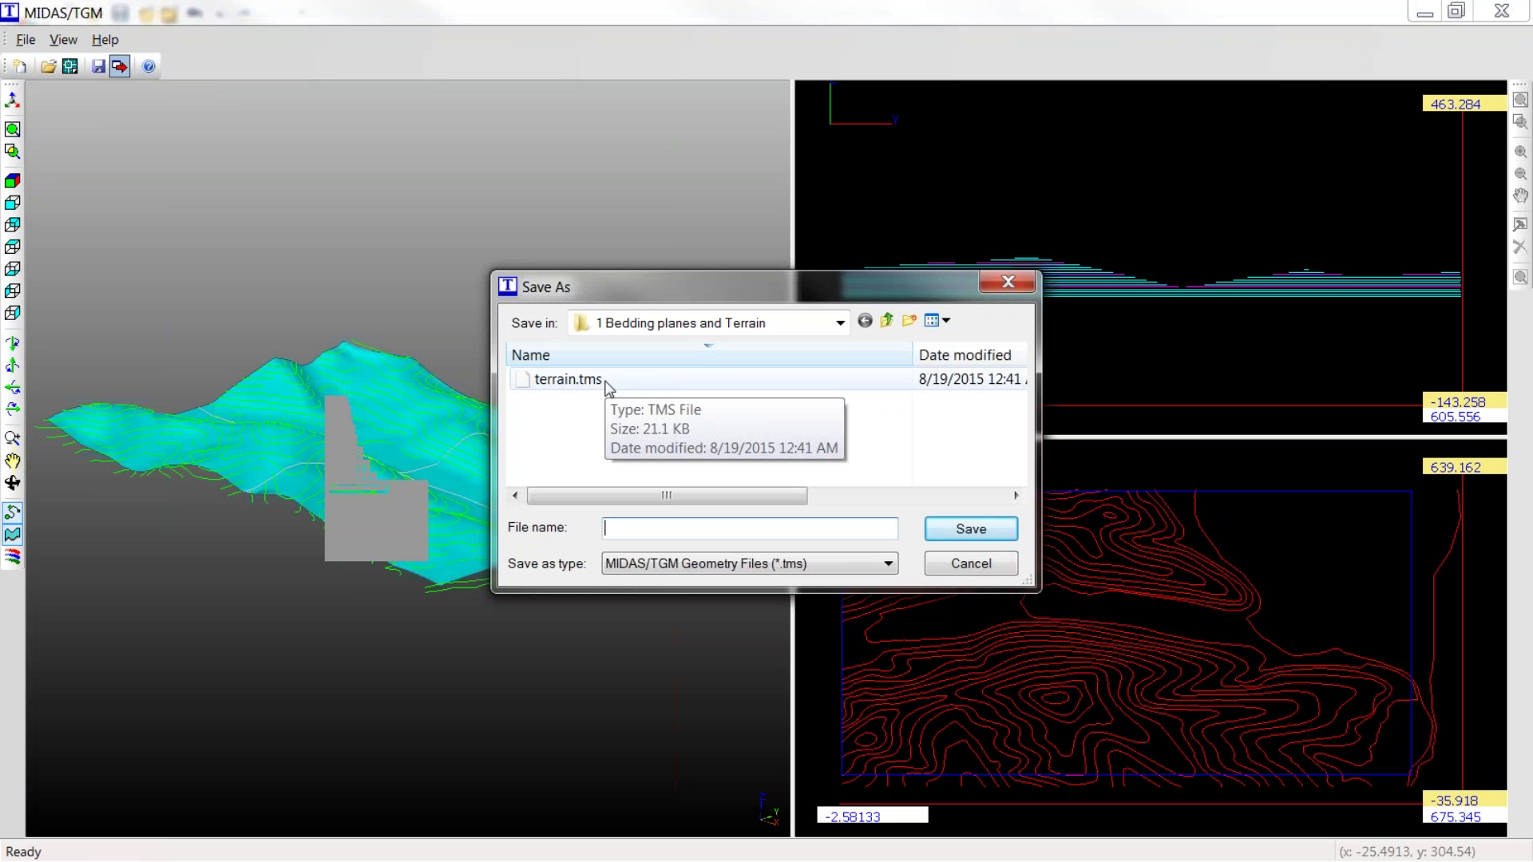
left_click(1000, 289)
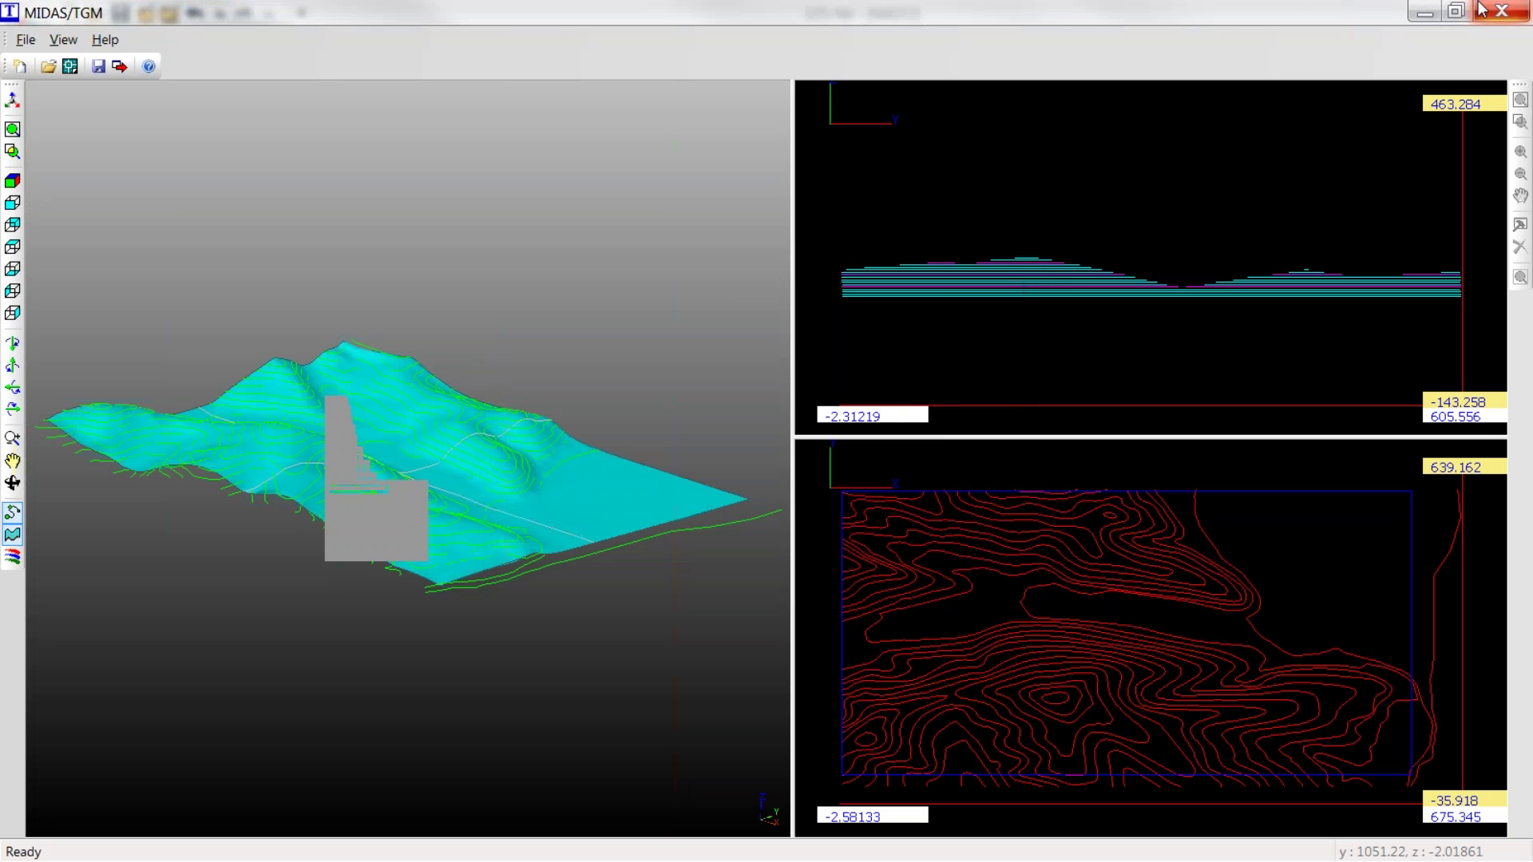
left_click(1483, 19)
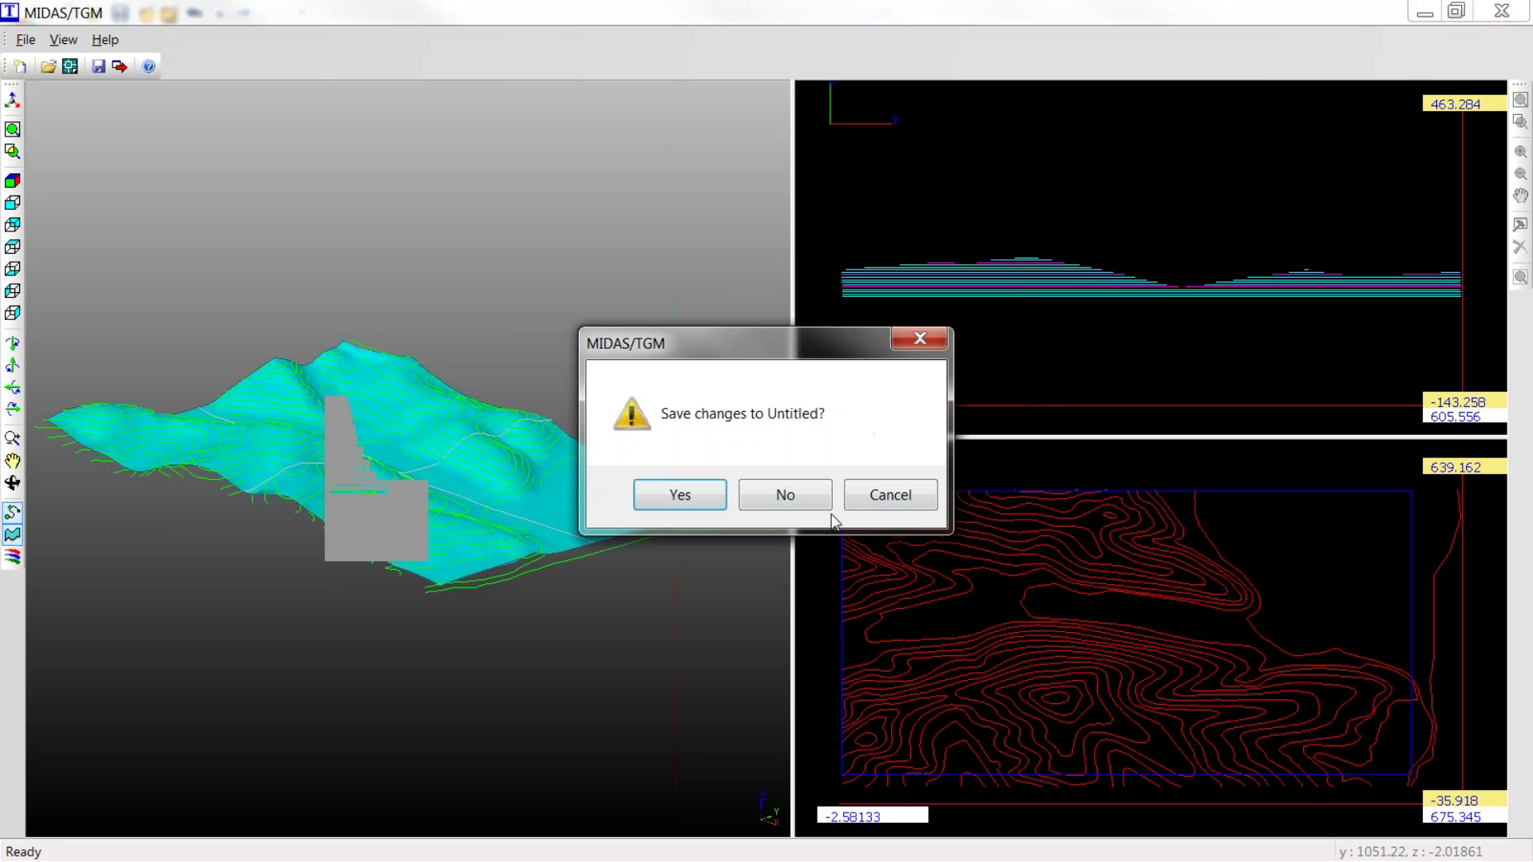
left_click(804, 506)
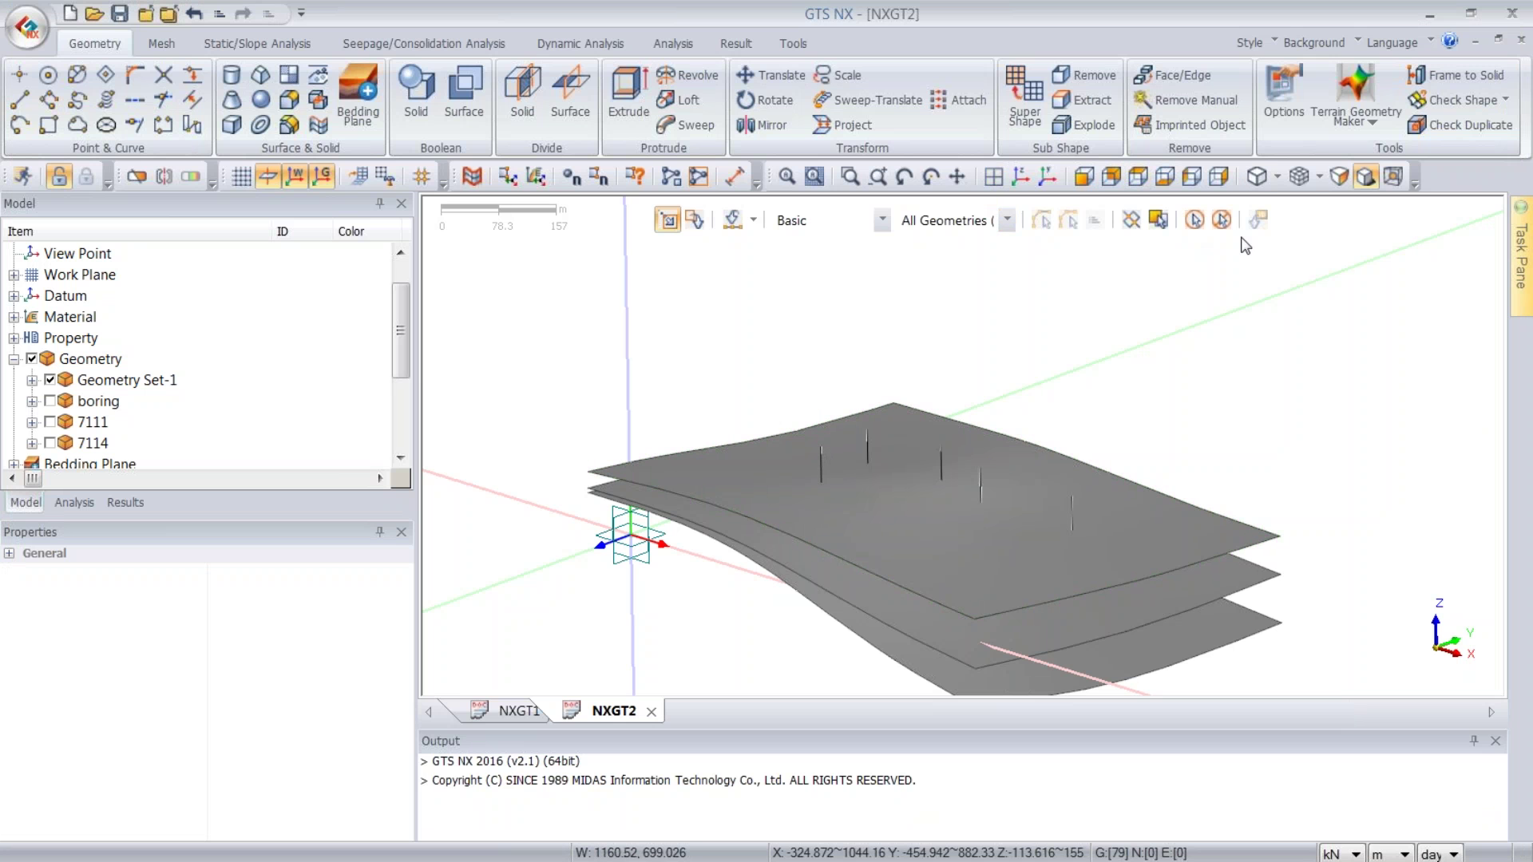
- Import terrain.tms from the 1 Bedding planes and Terrain folder above the bedding planes
left_click(1357, 118)
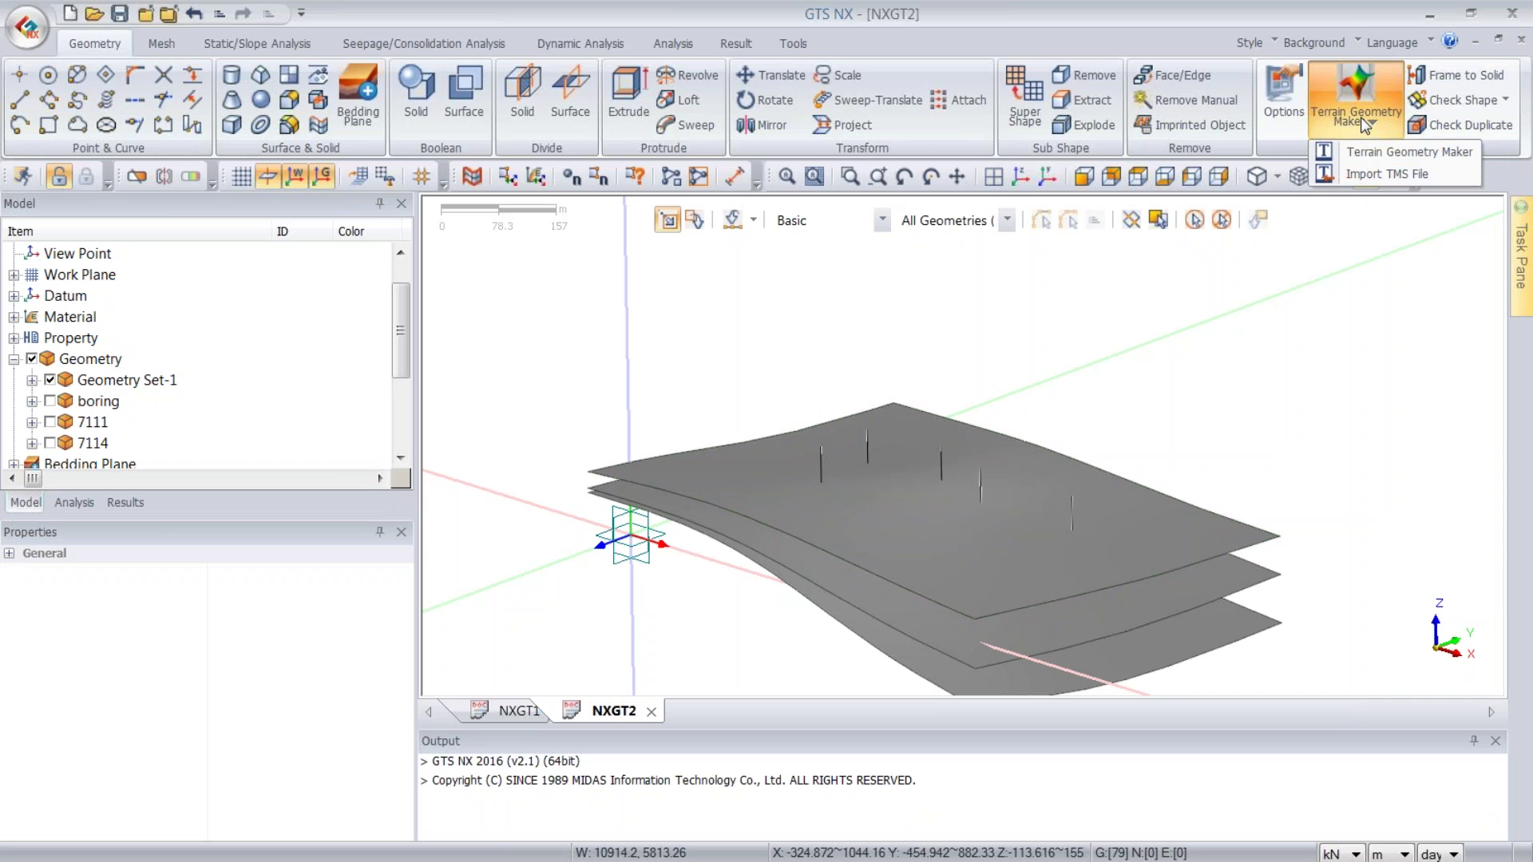
left_click(1376, 173)
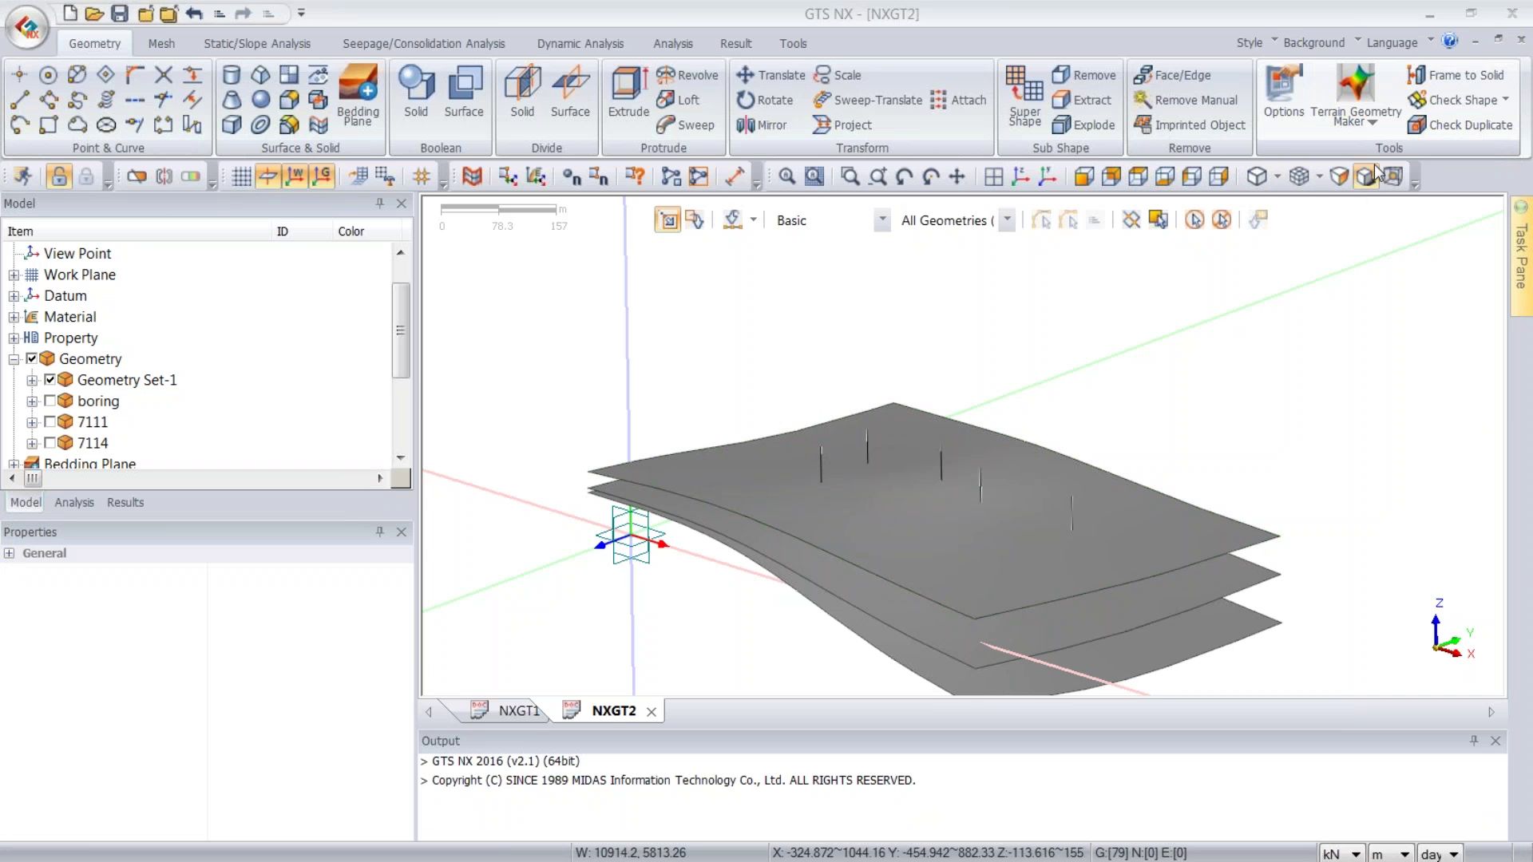
double_click(702, 309)
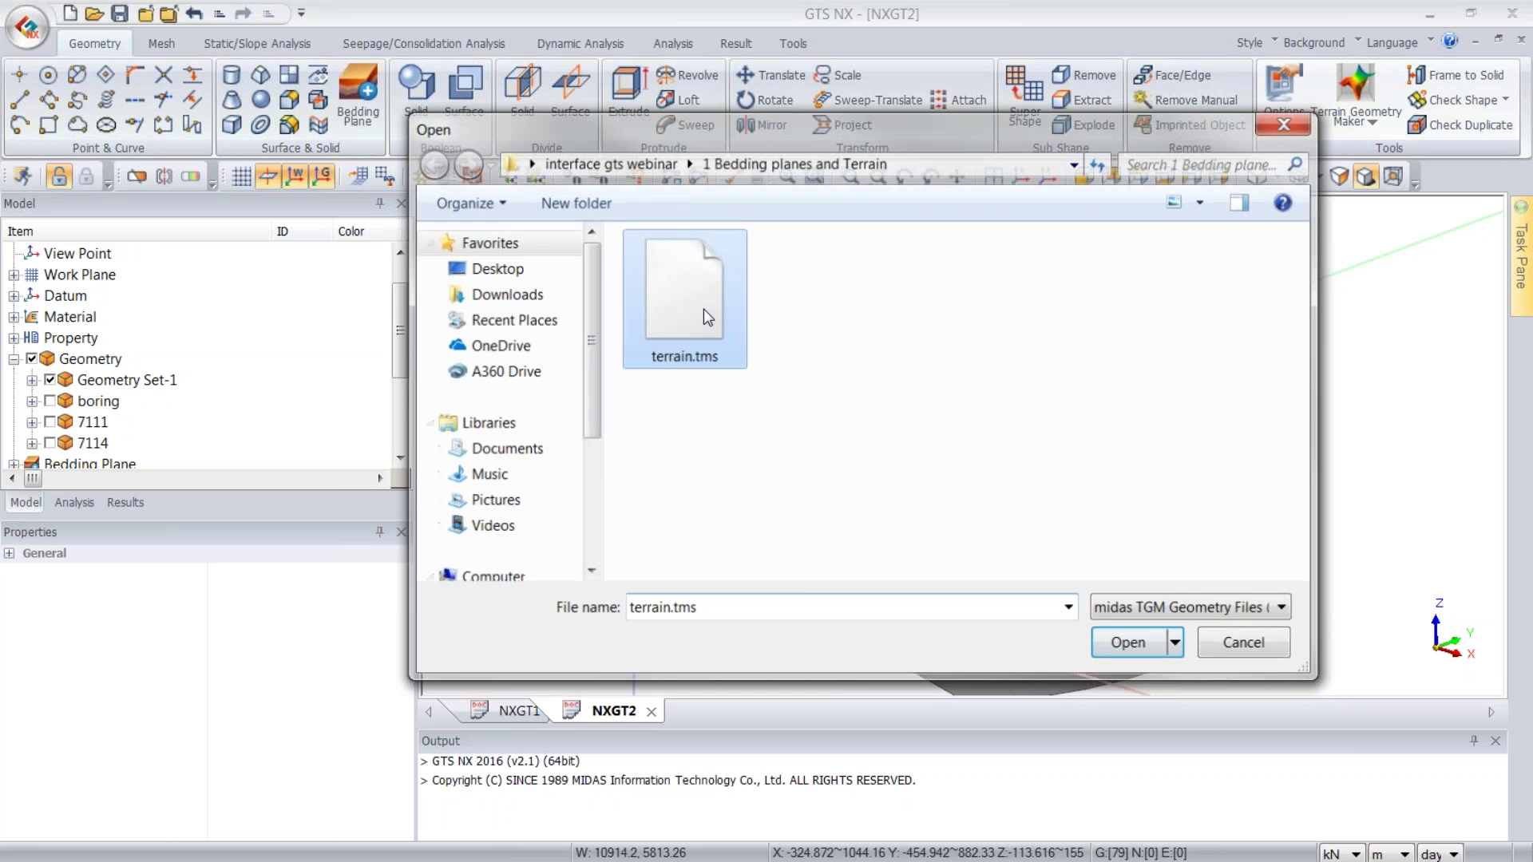
middle_click_drag(829, 322, 1086, 438)
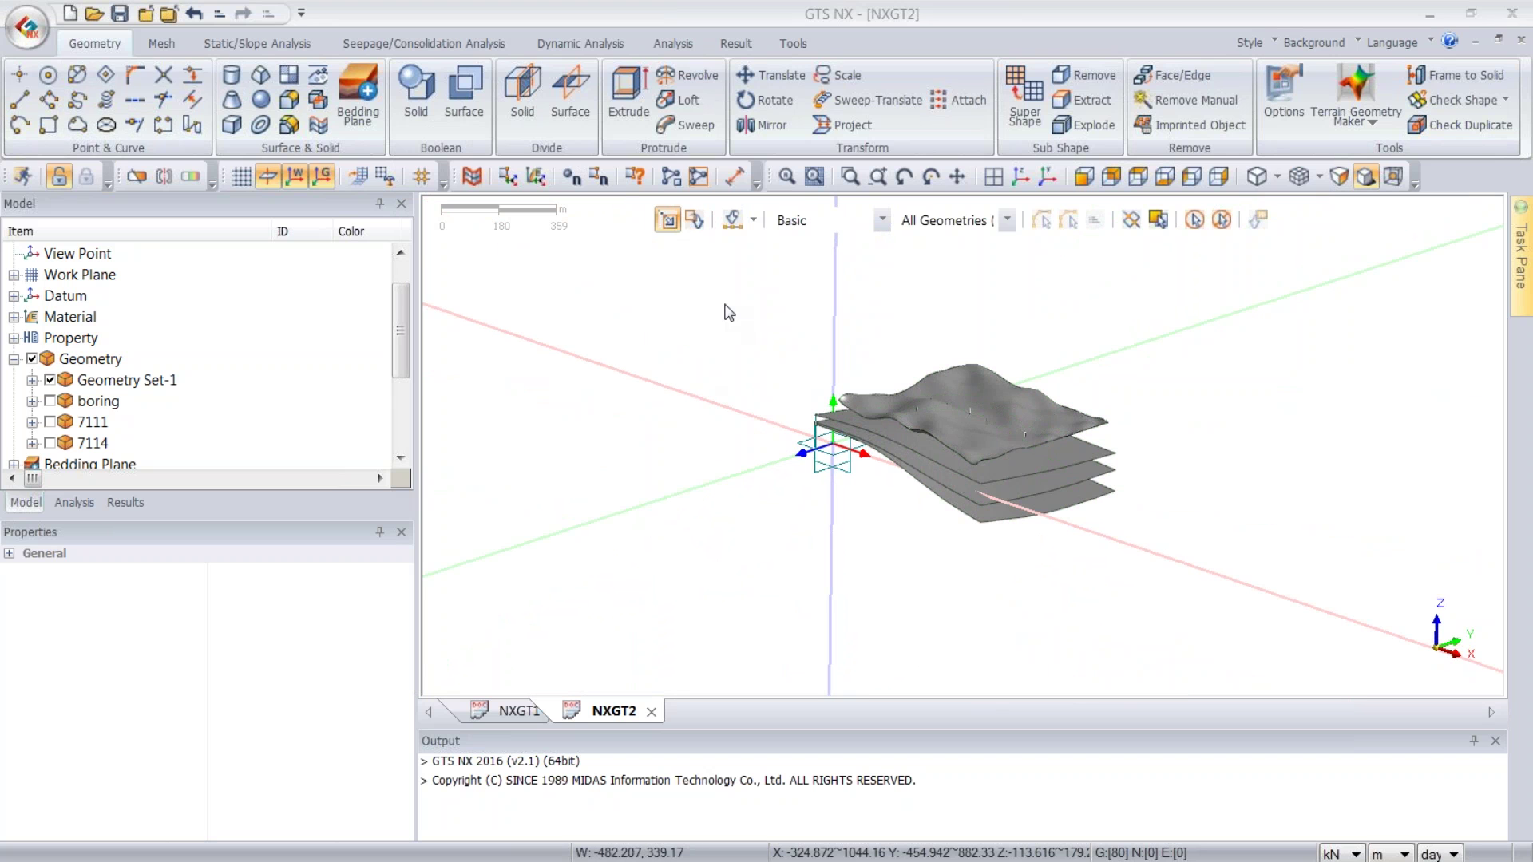
- Start a solid box and set its origin point to 50, 30, -200
left_click(232, 125)
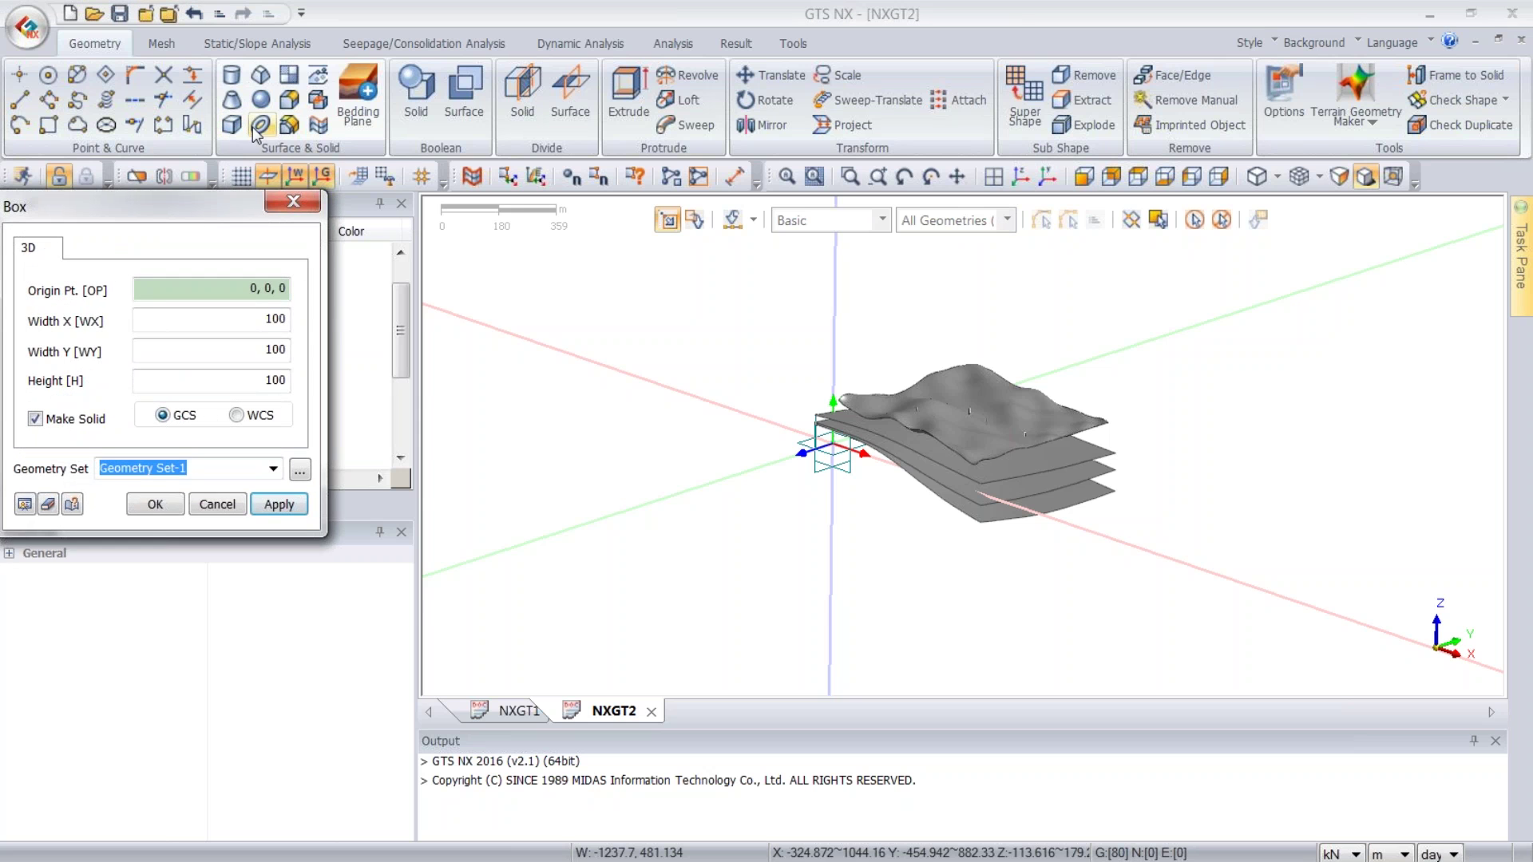
left_click_drag(200, 208, 658, 277)
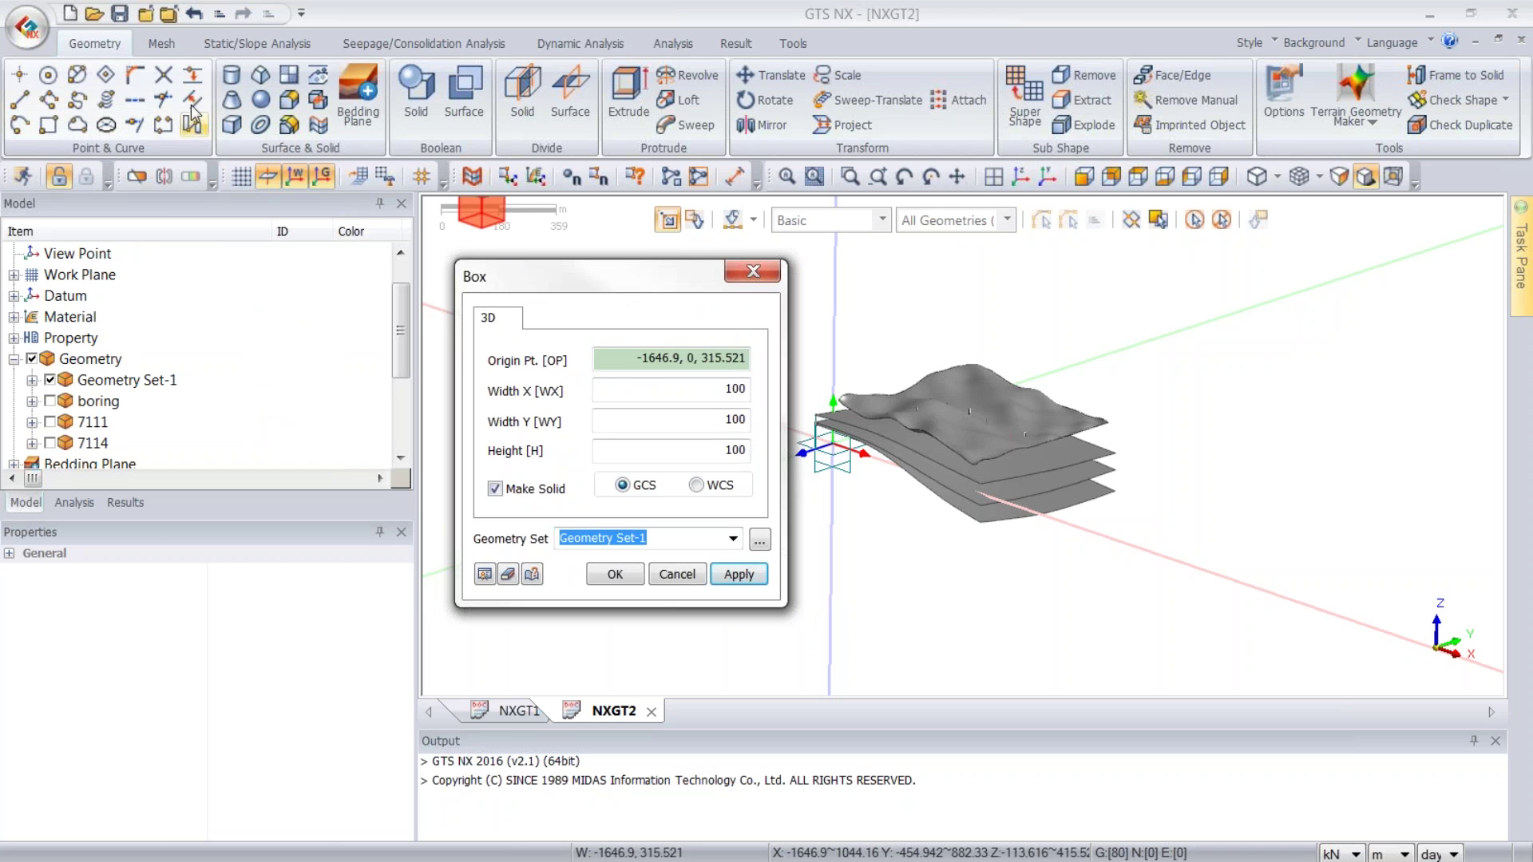
left_click(830, 408)
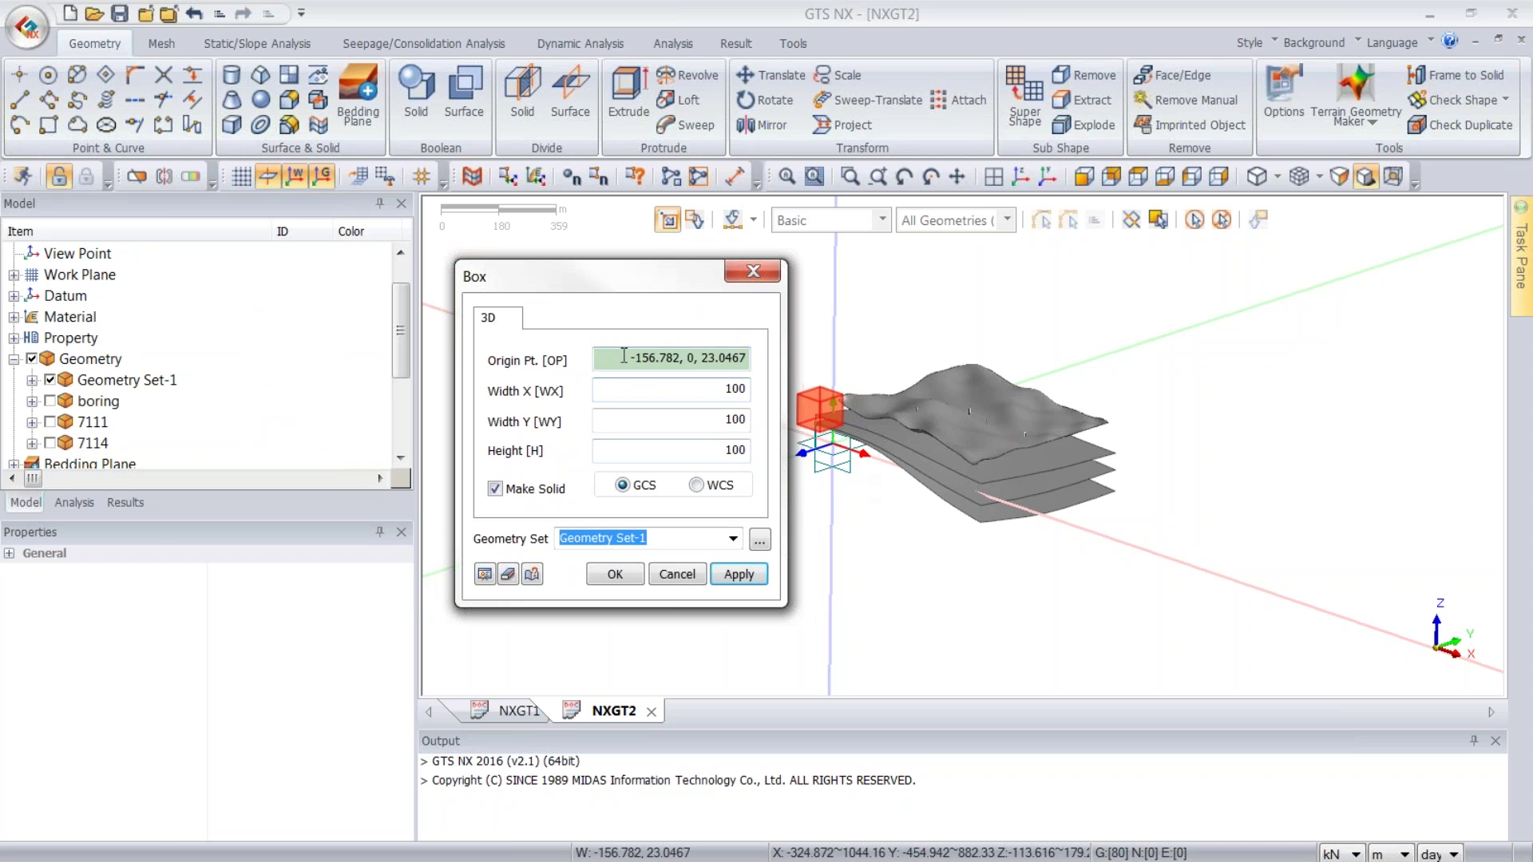
left_click_drag(630, 357, 747, 361)
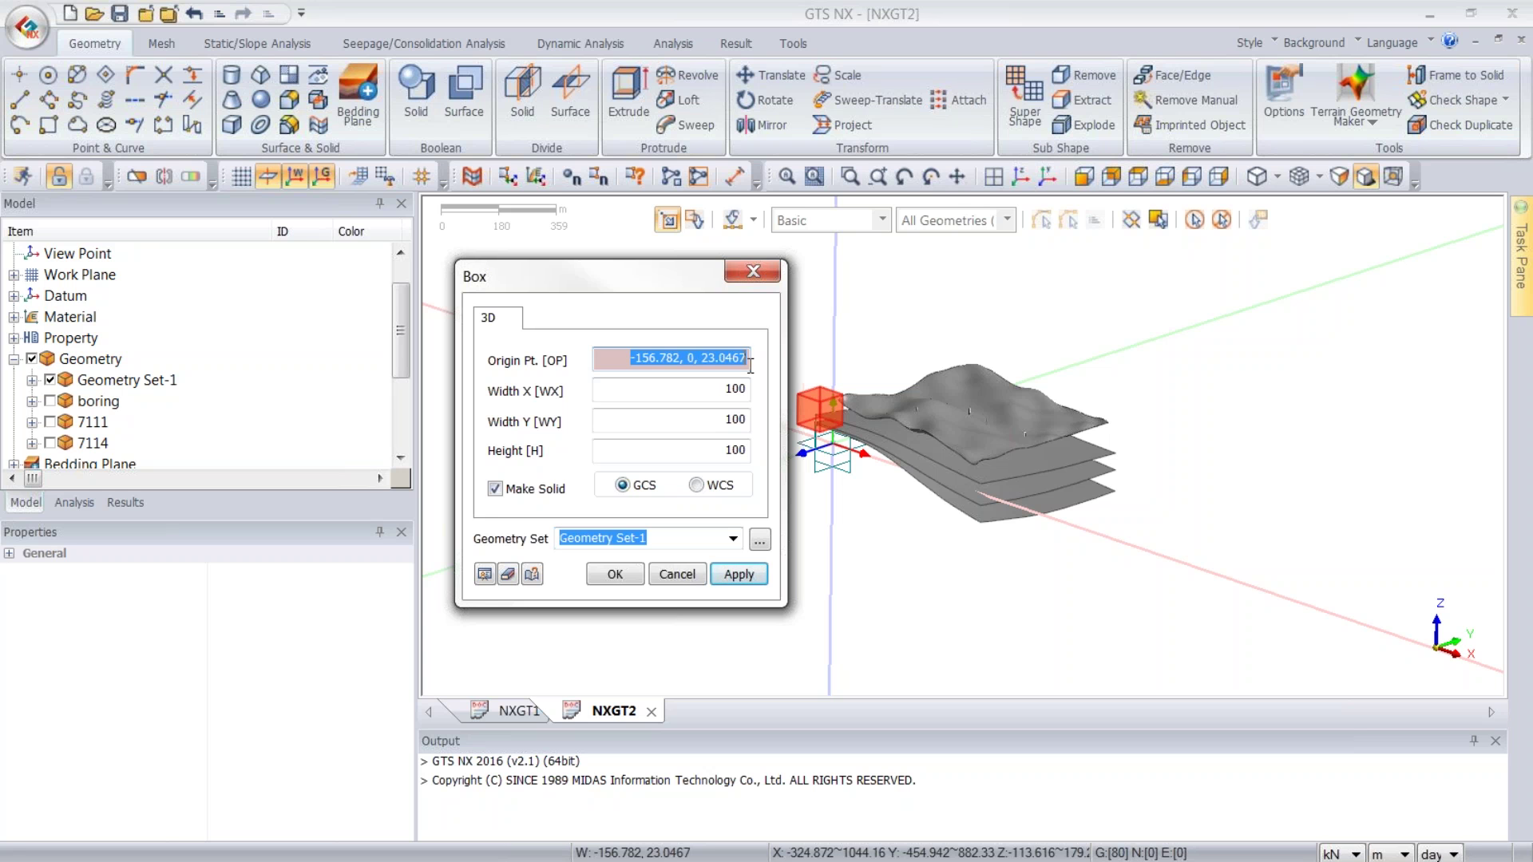
type("50,n")
key("BackSpace")
type("30")
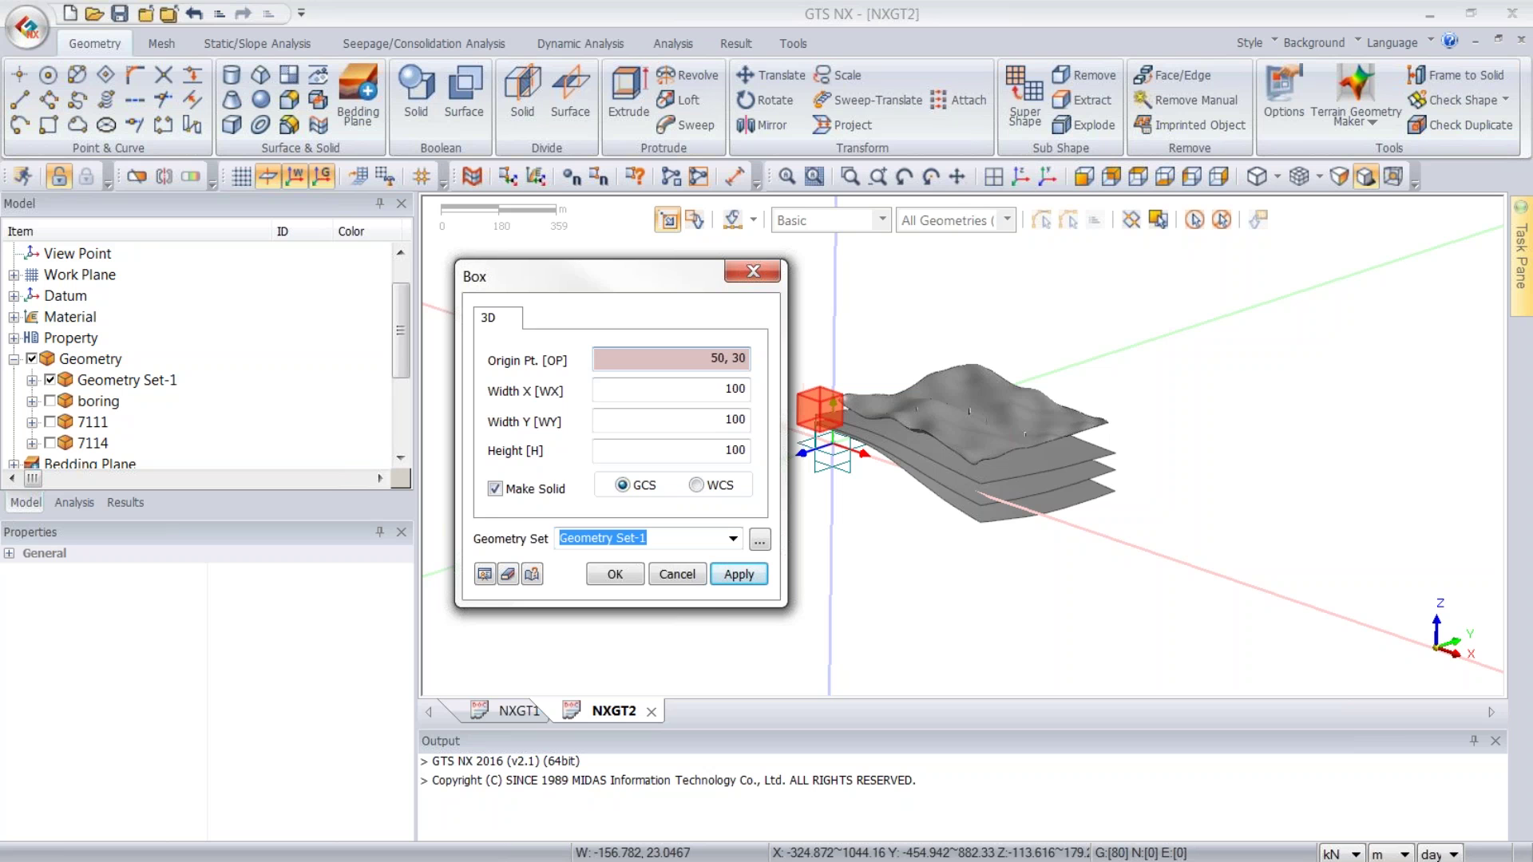
type(", -200")
key("Tab")
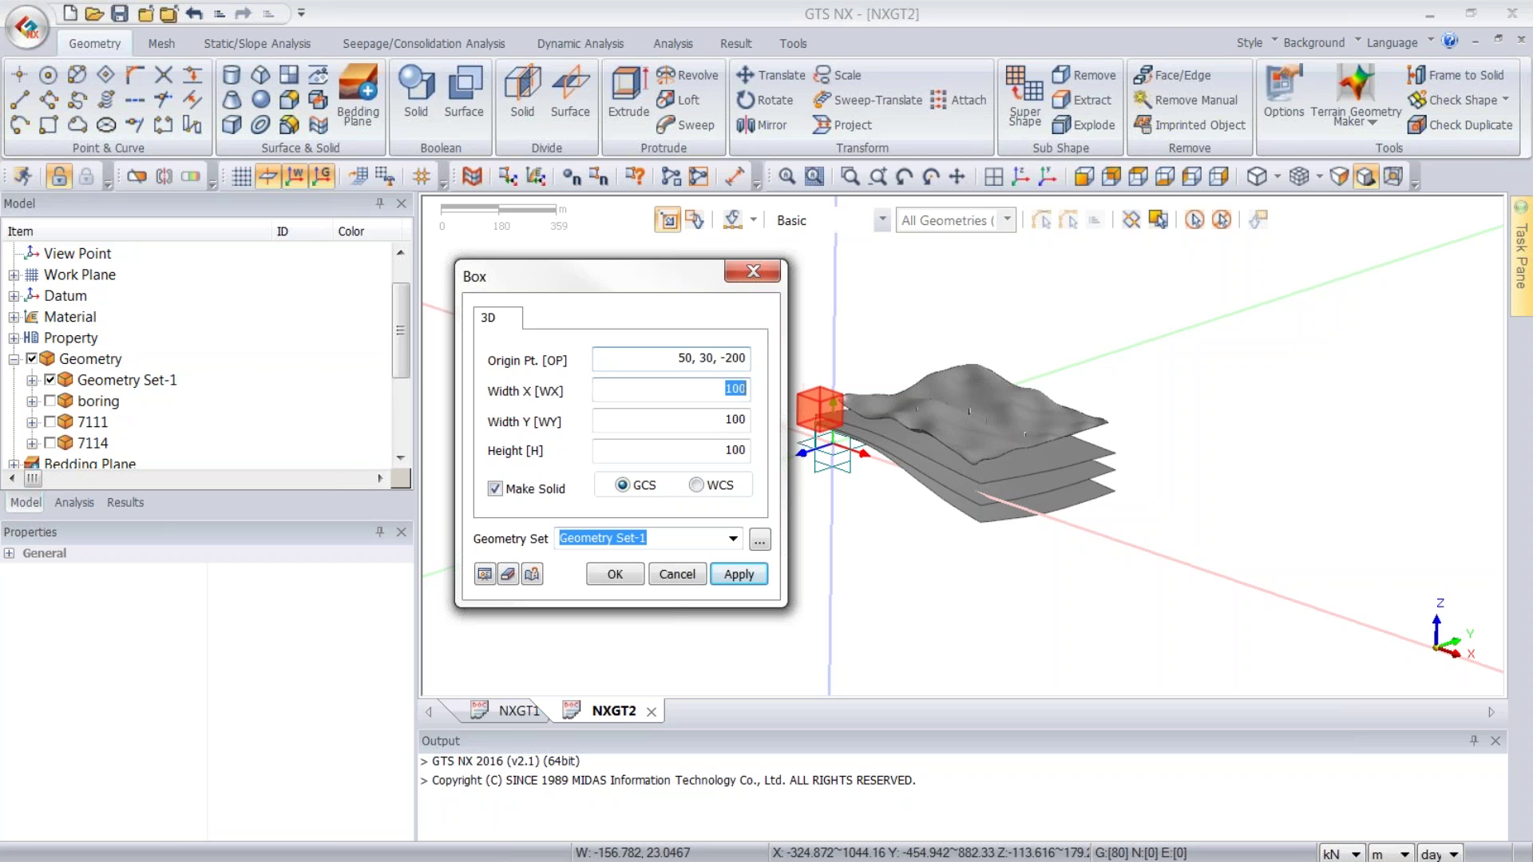
- Set the box to 550 m in X, 470 m in Y and 500 m high, and preview it
type("550")
key("Tab")
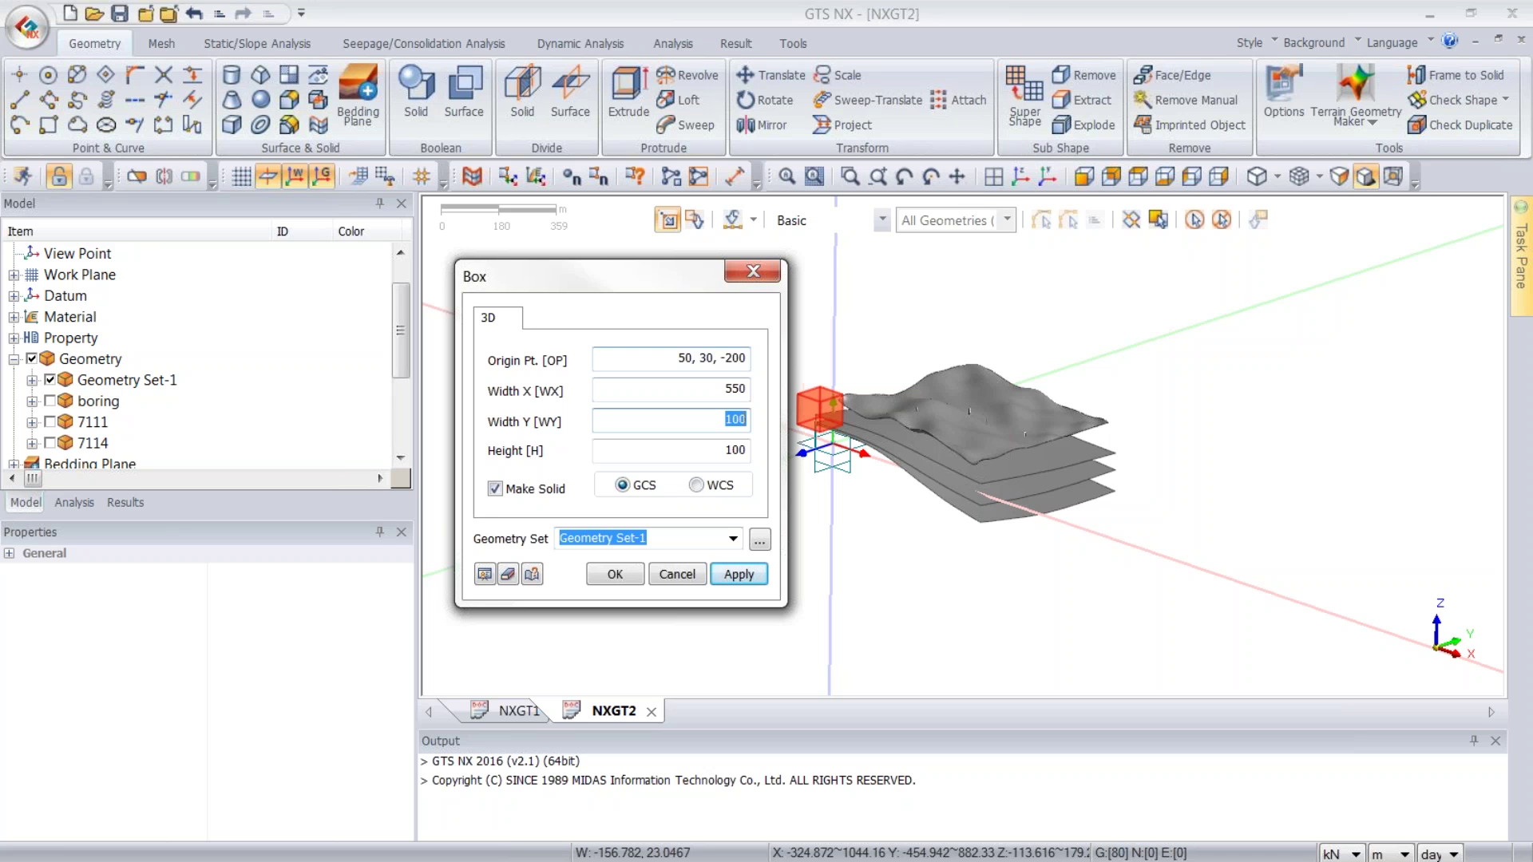
type("4")
key("Tab")
type("5")
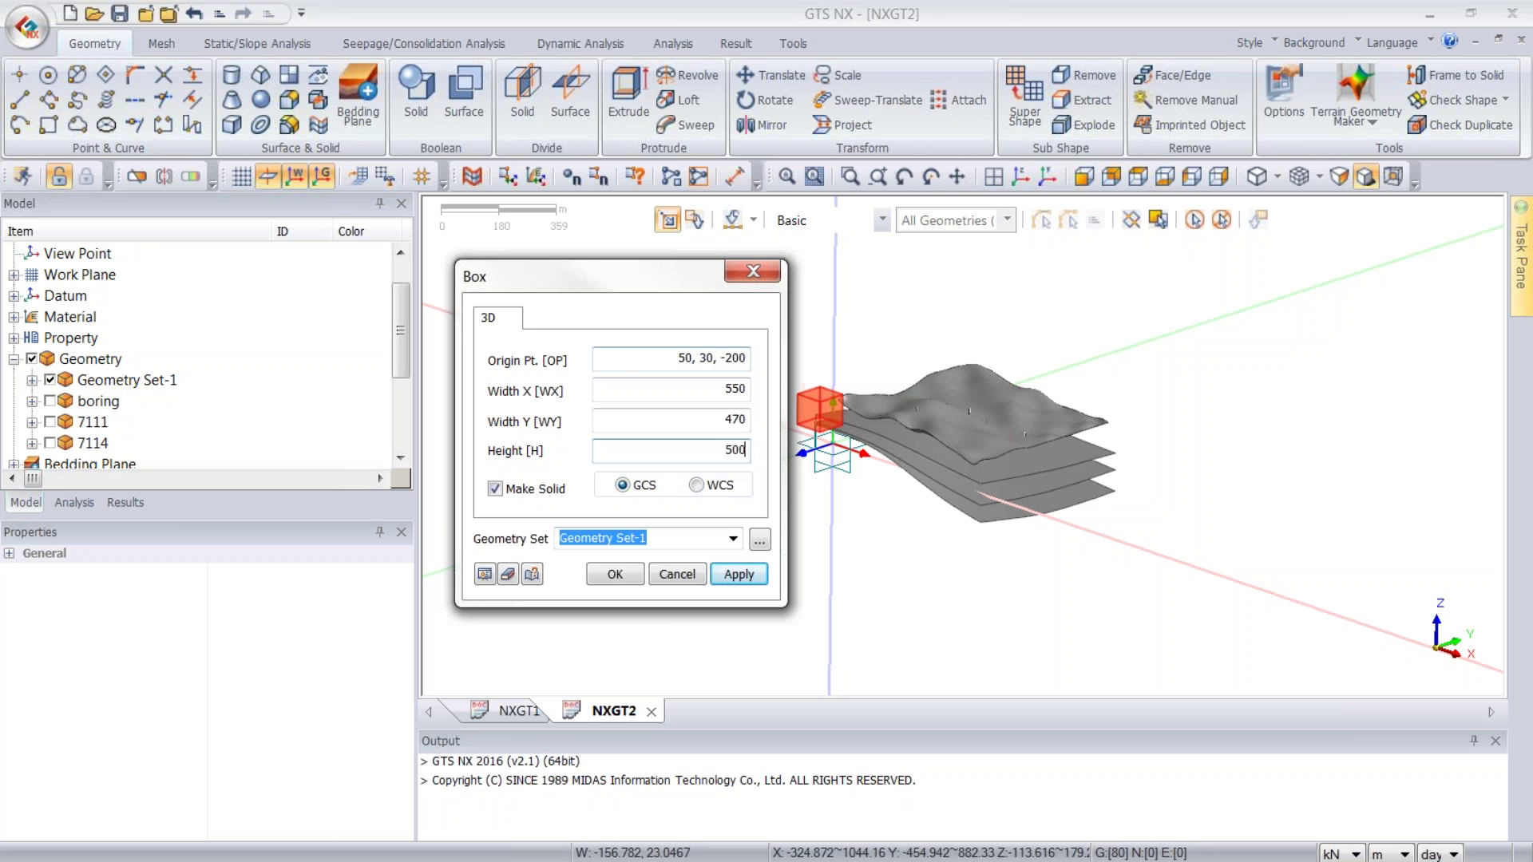
left_click(491, 579)
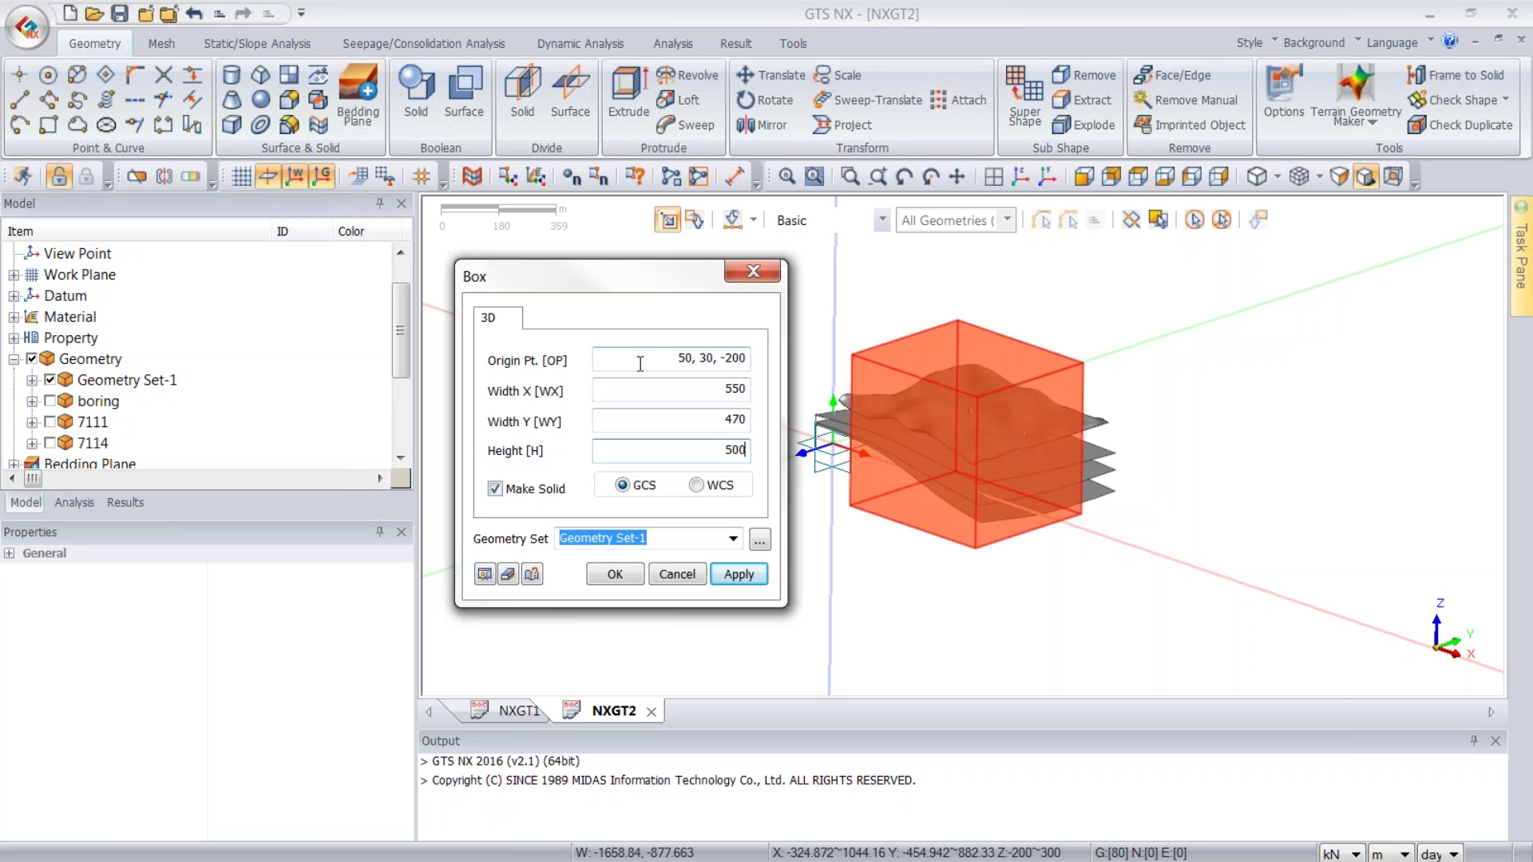
- Examine the box preview from the top, isometric, side and back views against the terrain and bedding planes
left_click(1140, 179)
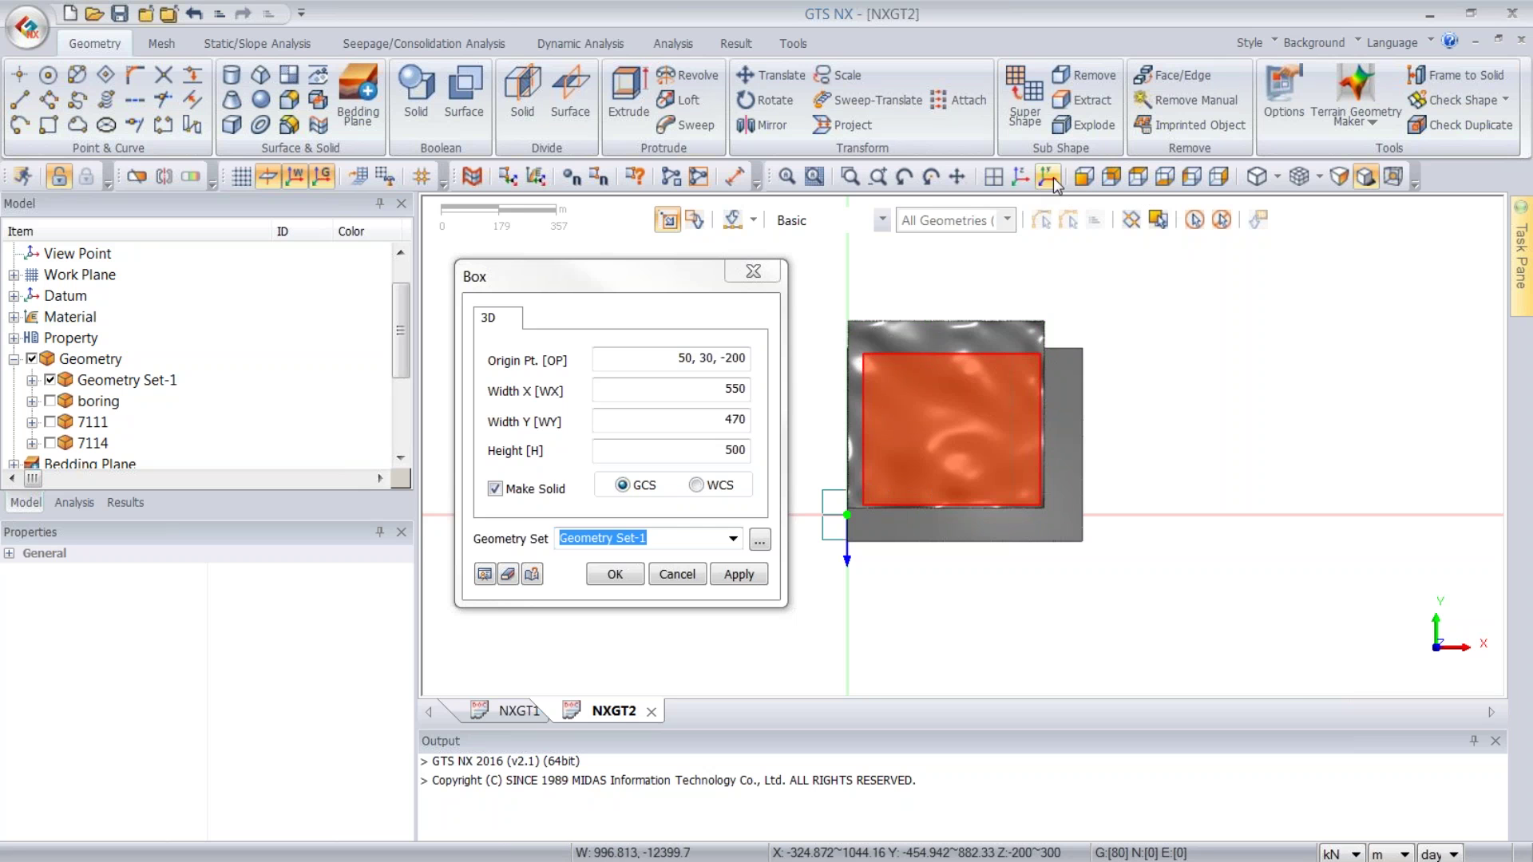
left_click(1023, 178)
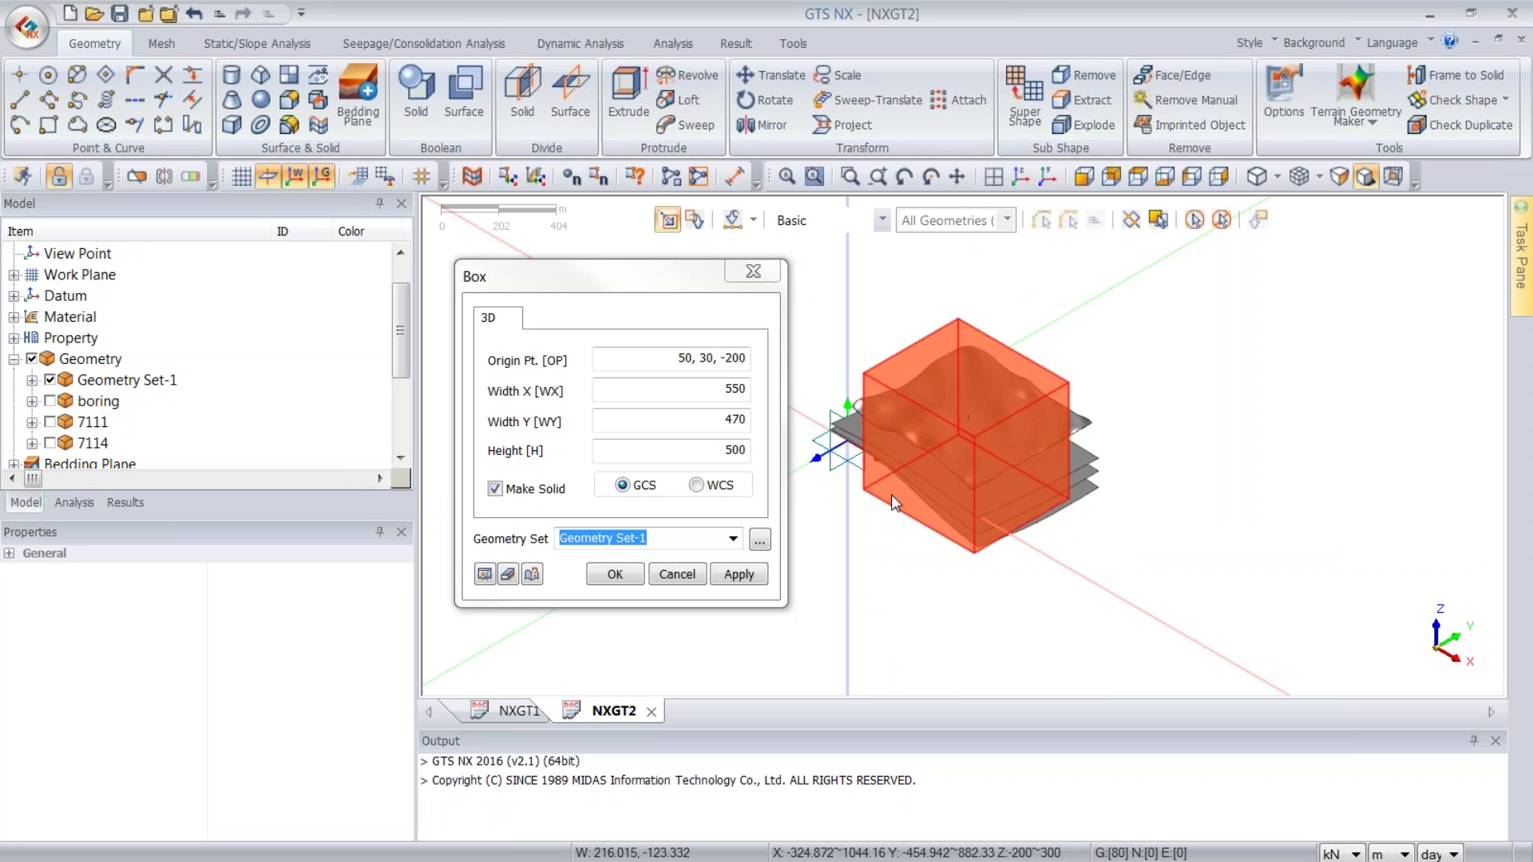
left_click(1190, 177)
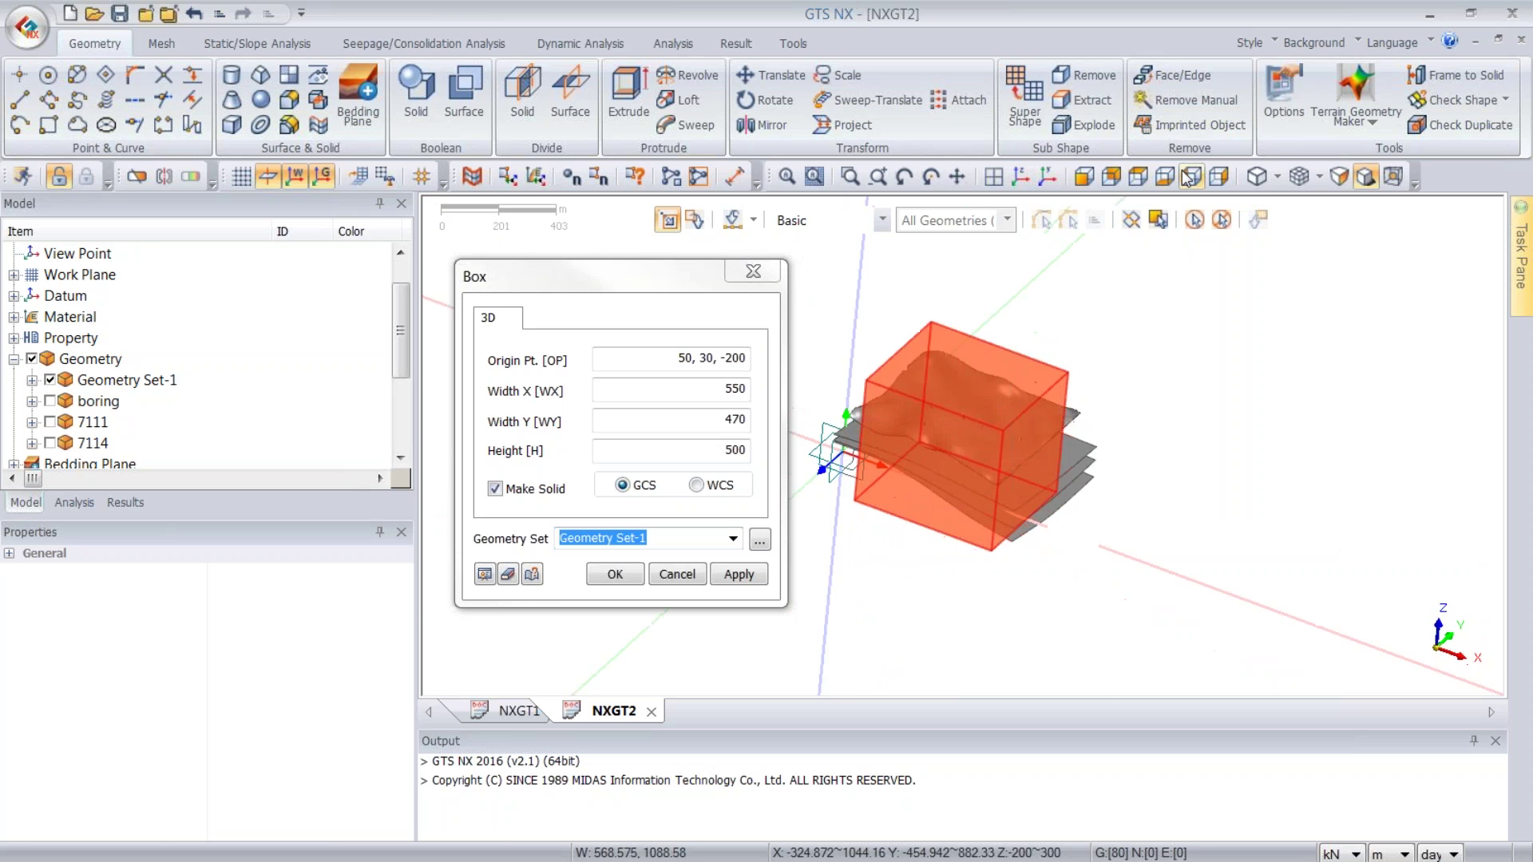
left_click_drag(657, 269, 446, 268)
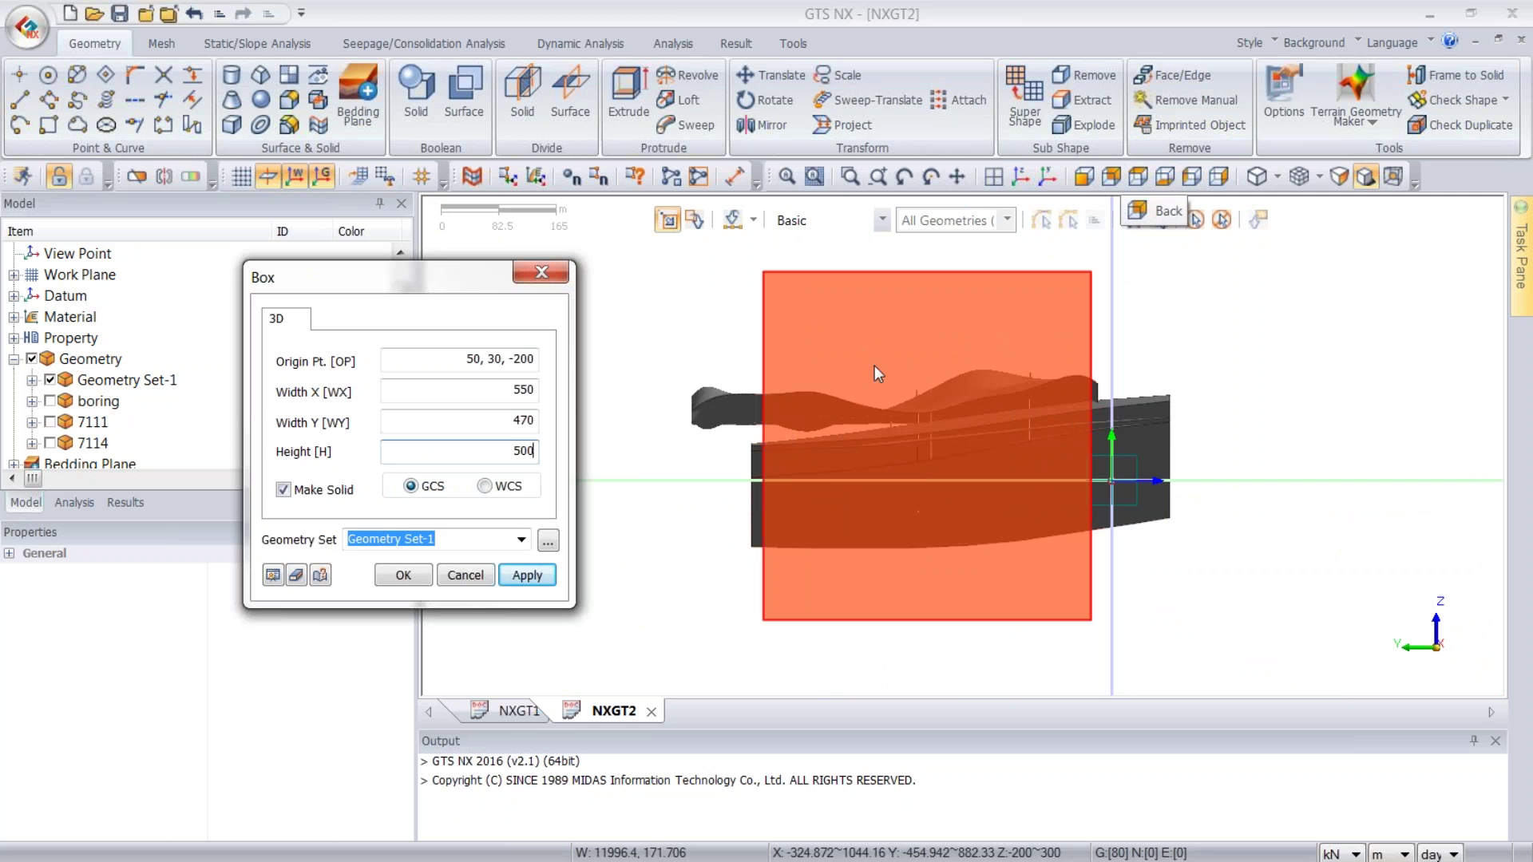
left_click(1194, 173)
left_click(1196, 177)
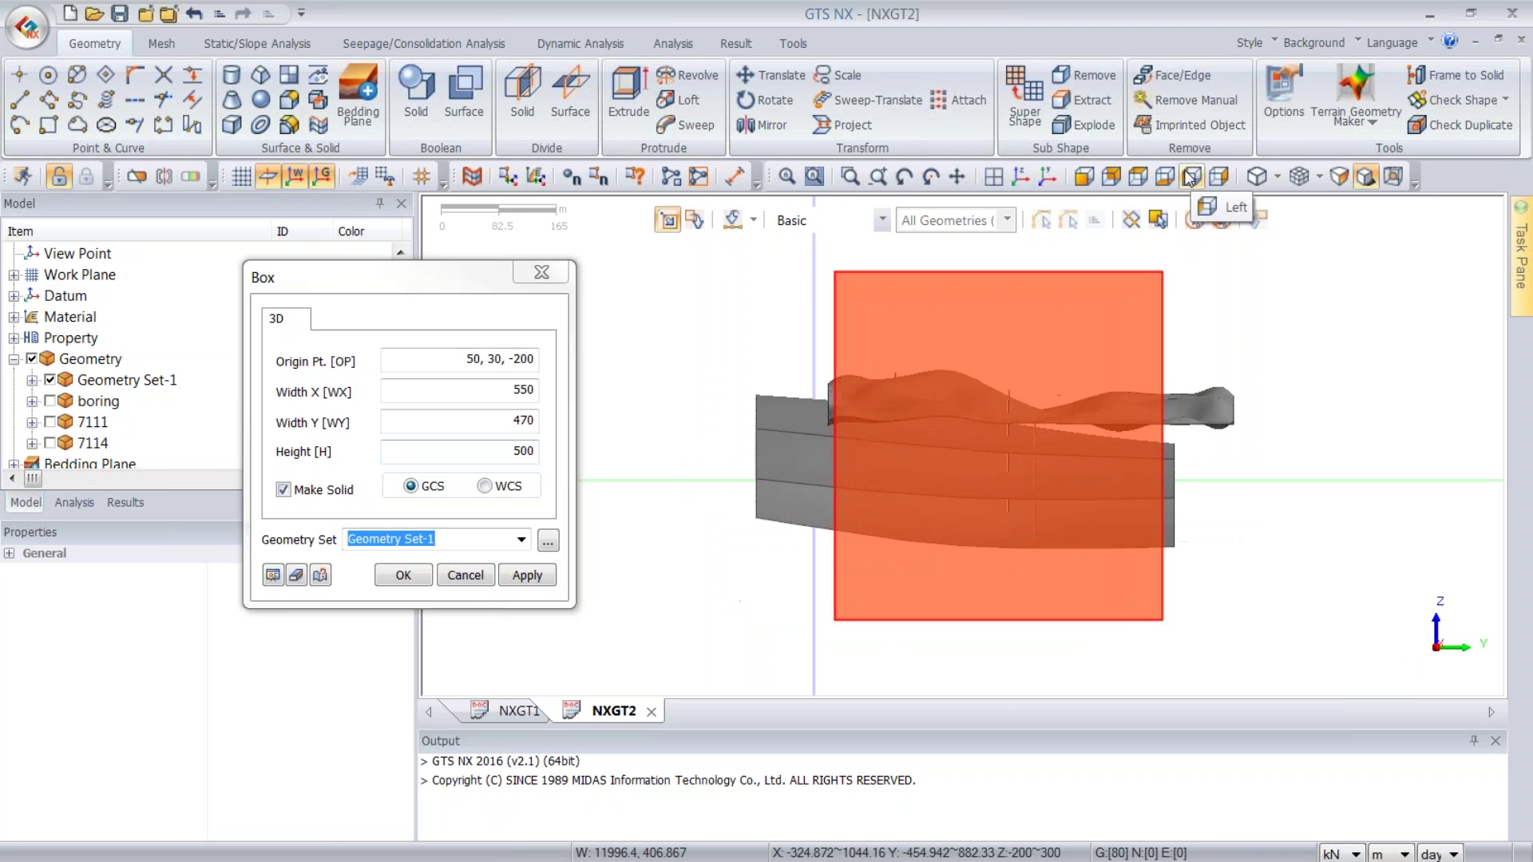
left_click(1150, 177)
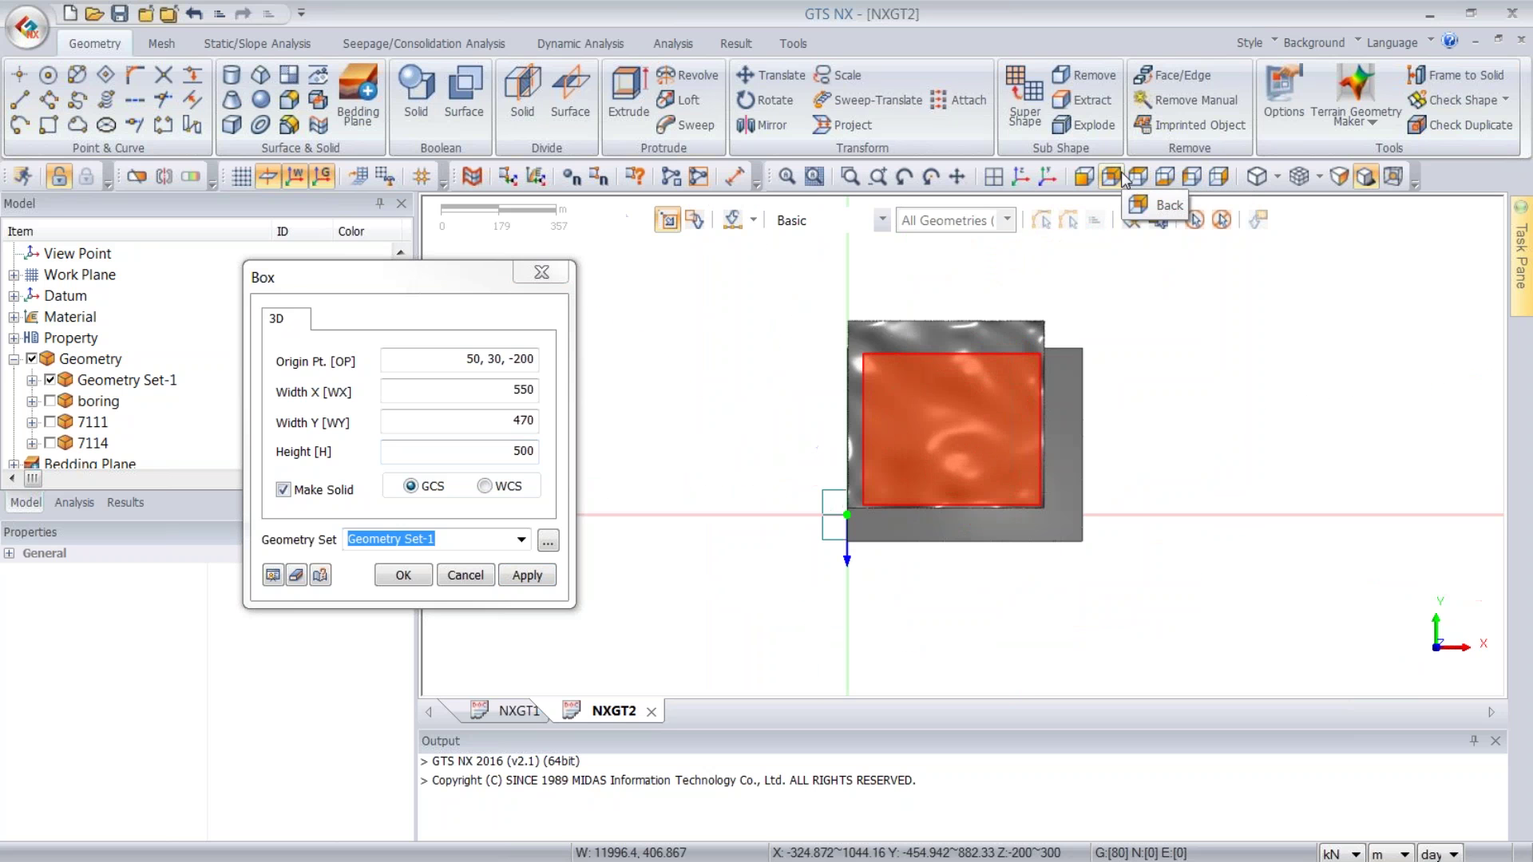
left_click(1161, 178)
left_click(1113, 177)
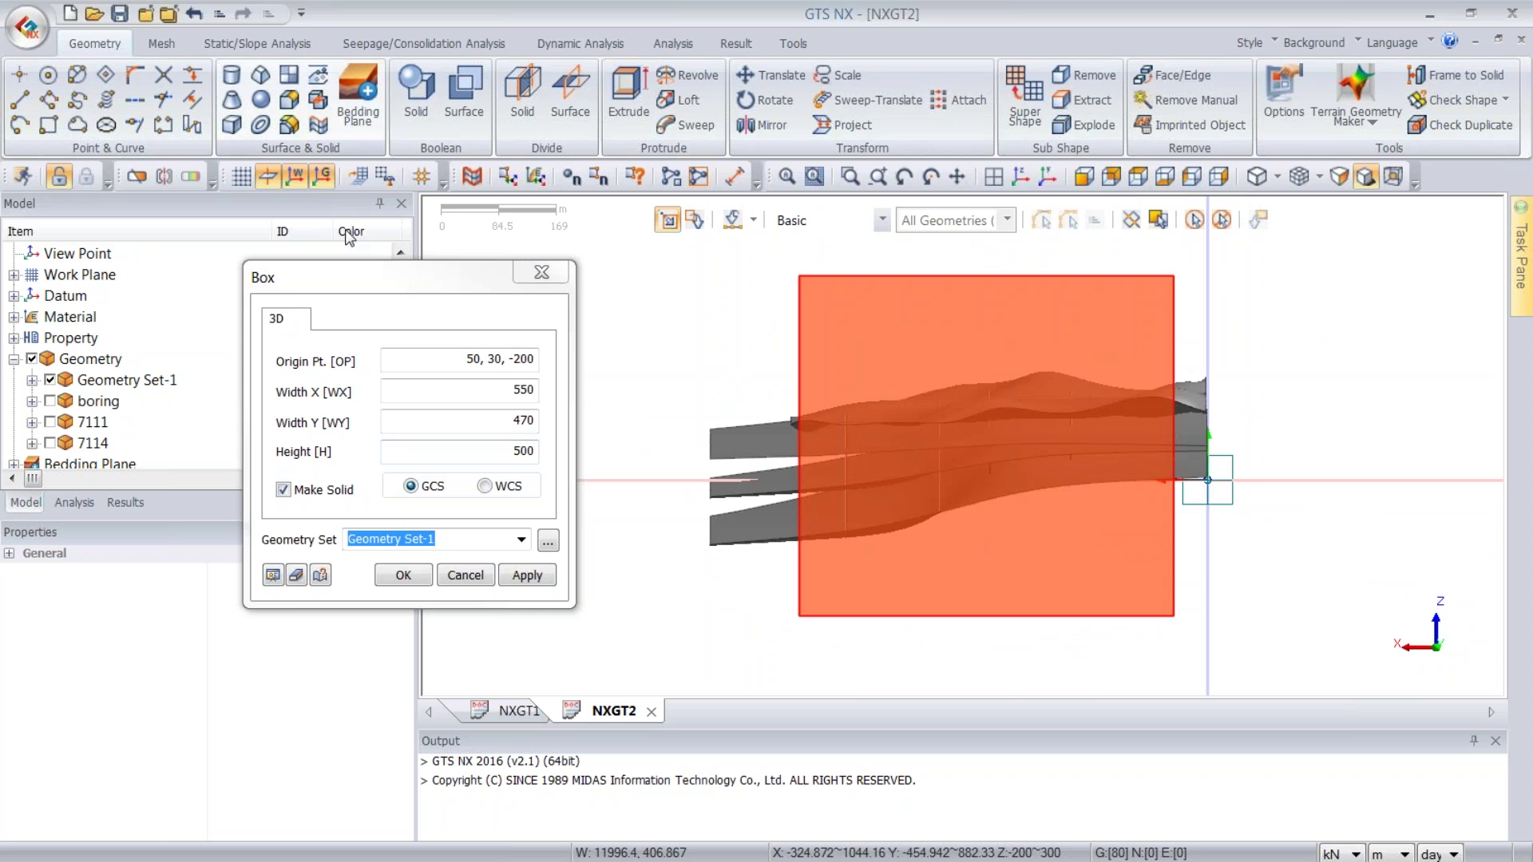
- Create the previewed box as a solid in Geometry Set-1 and inspect how the surfaces cross it
left_click(402, 574)
middle_click_drag(709, 346, 1325, 519)
middle_click_drag(1338, 461, 1100, 391)
middle_click_drag(995, 384, 967, 363)
scroll(966, 362, "down", 1)
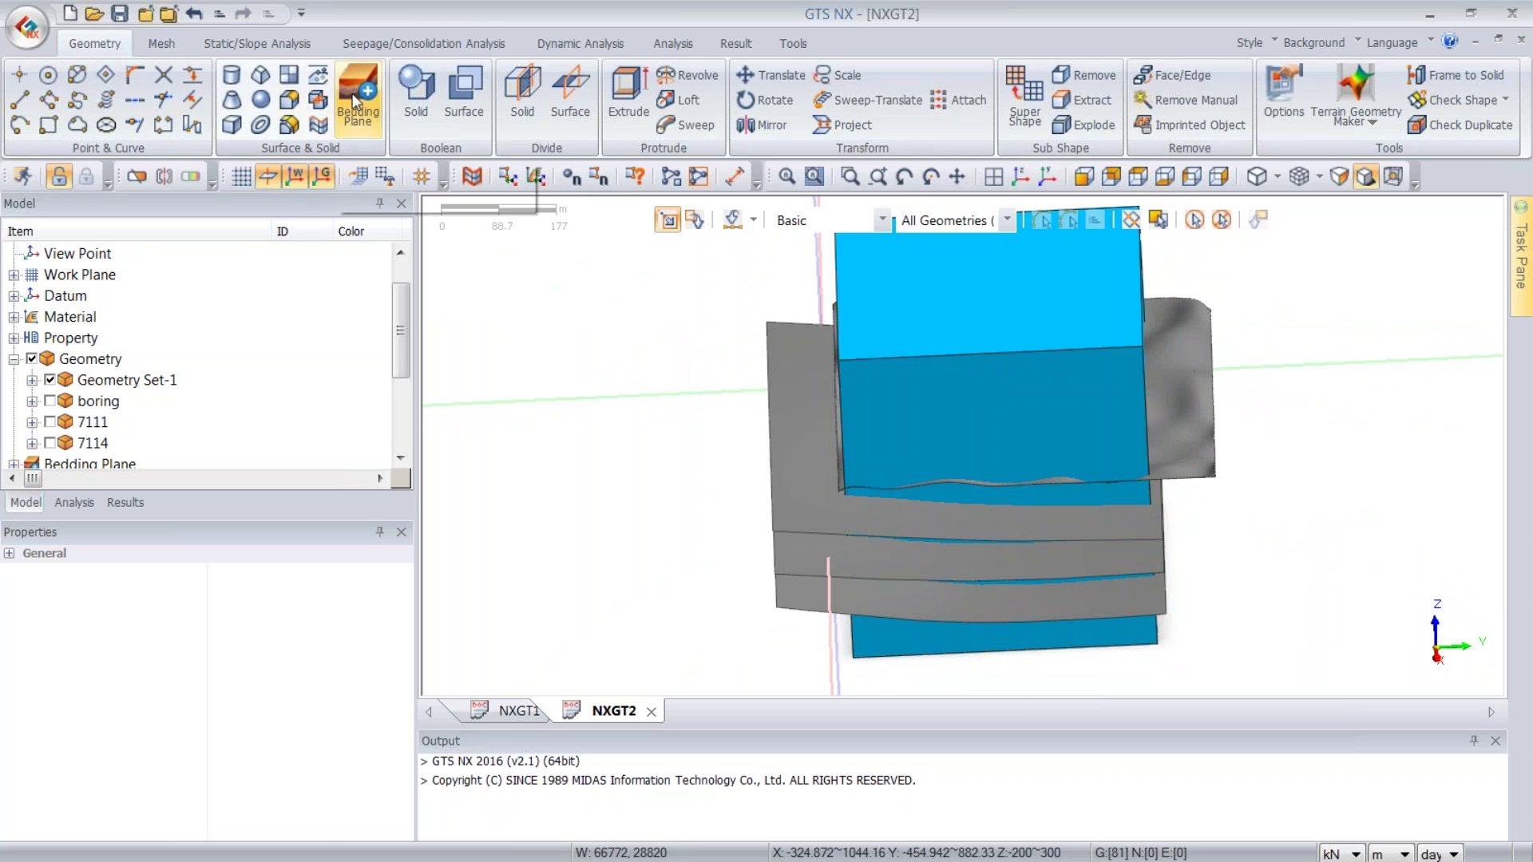
- Divide the box solid by the terrain surface and the three bedding planes, deleting the original solid and the tool surfaces
left_click(523, 83)
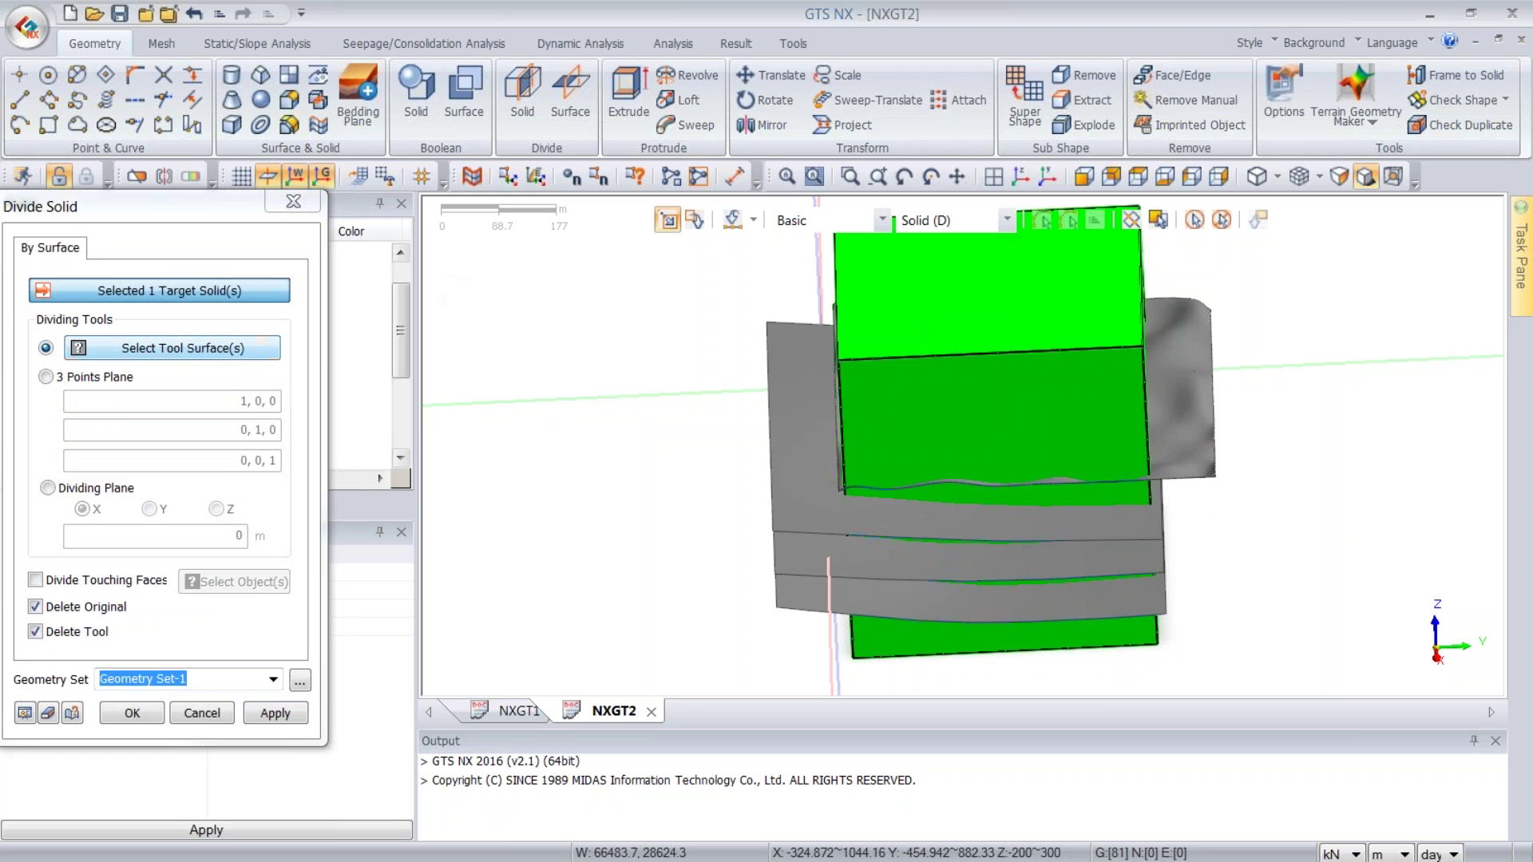
left_click(201, 354)
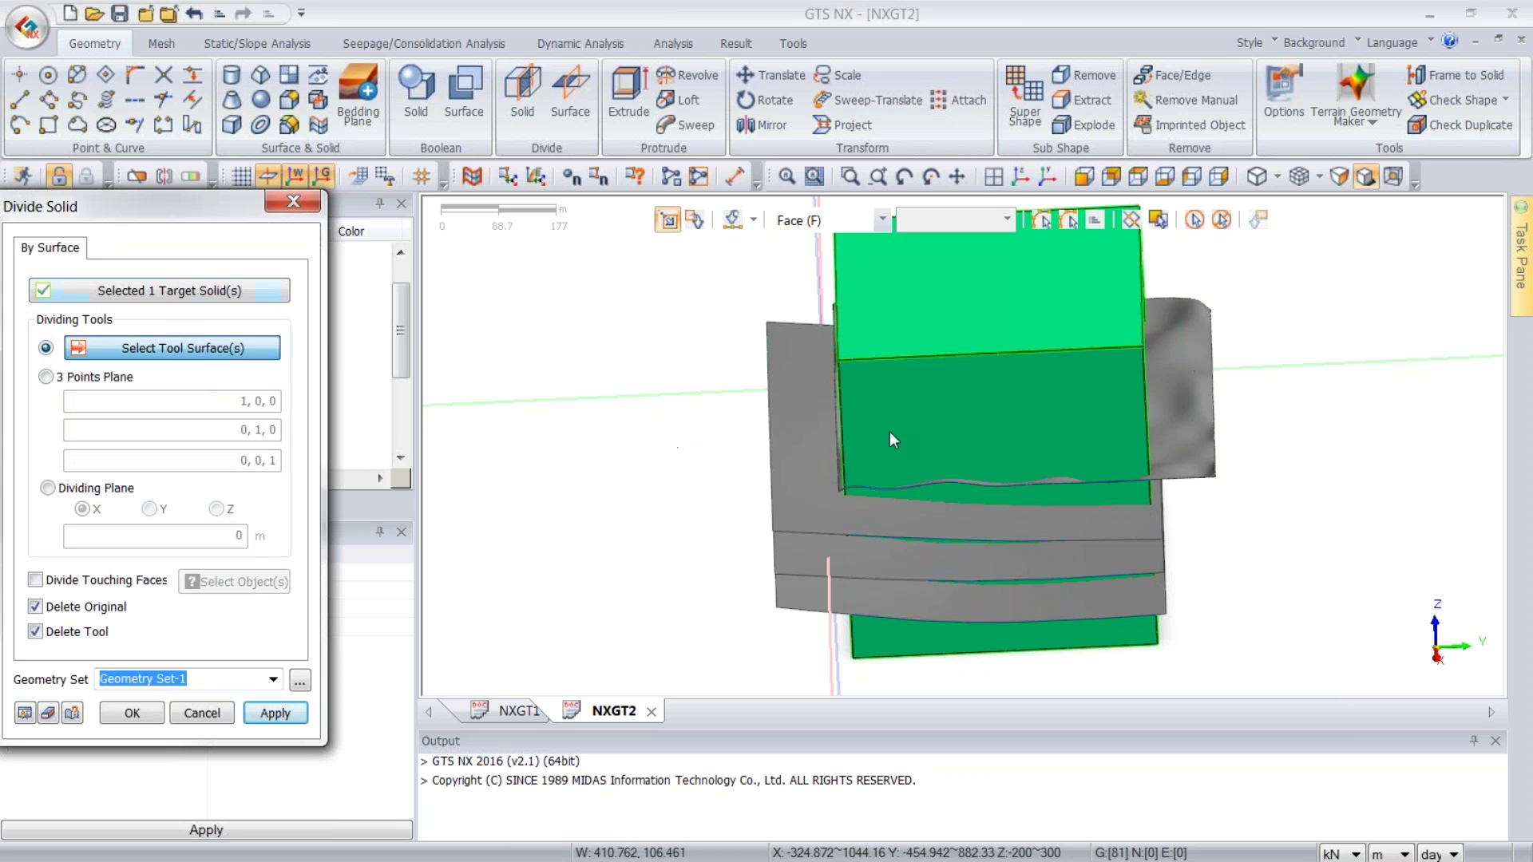
left_click(1176, 442)
left_click(879, 444)
left_click(811, 550)
left_click(815, 595)
left_click_drag(193, 212, 454, 197)
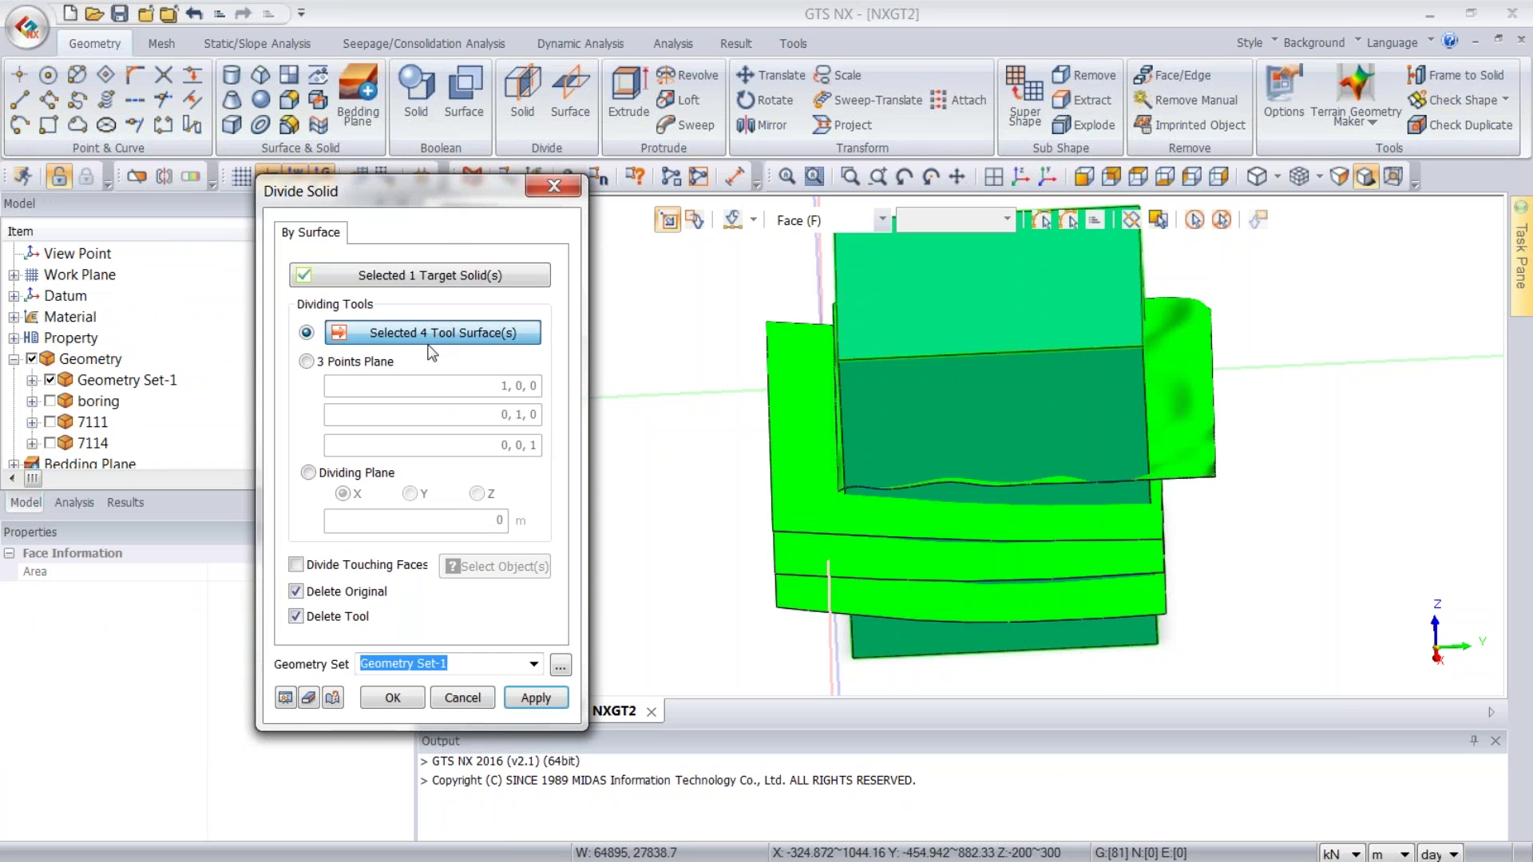
left_click(392, 698)
- Delete the part of the divided box that lies above the terrain surface
left_click(949, 340)
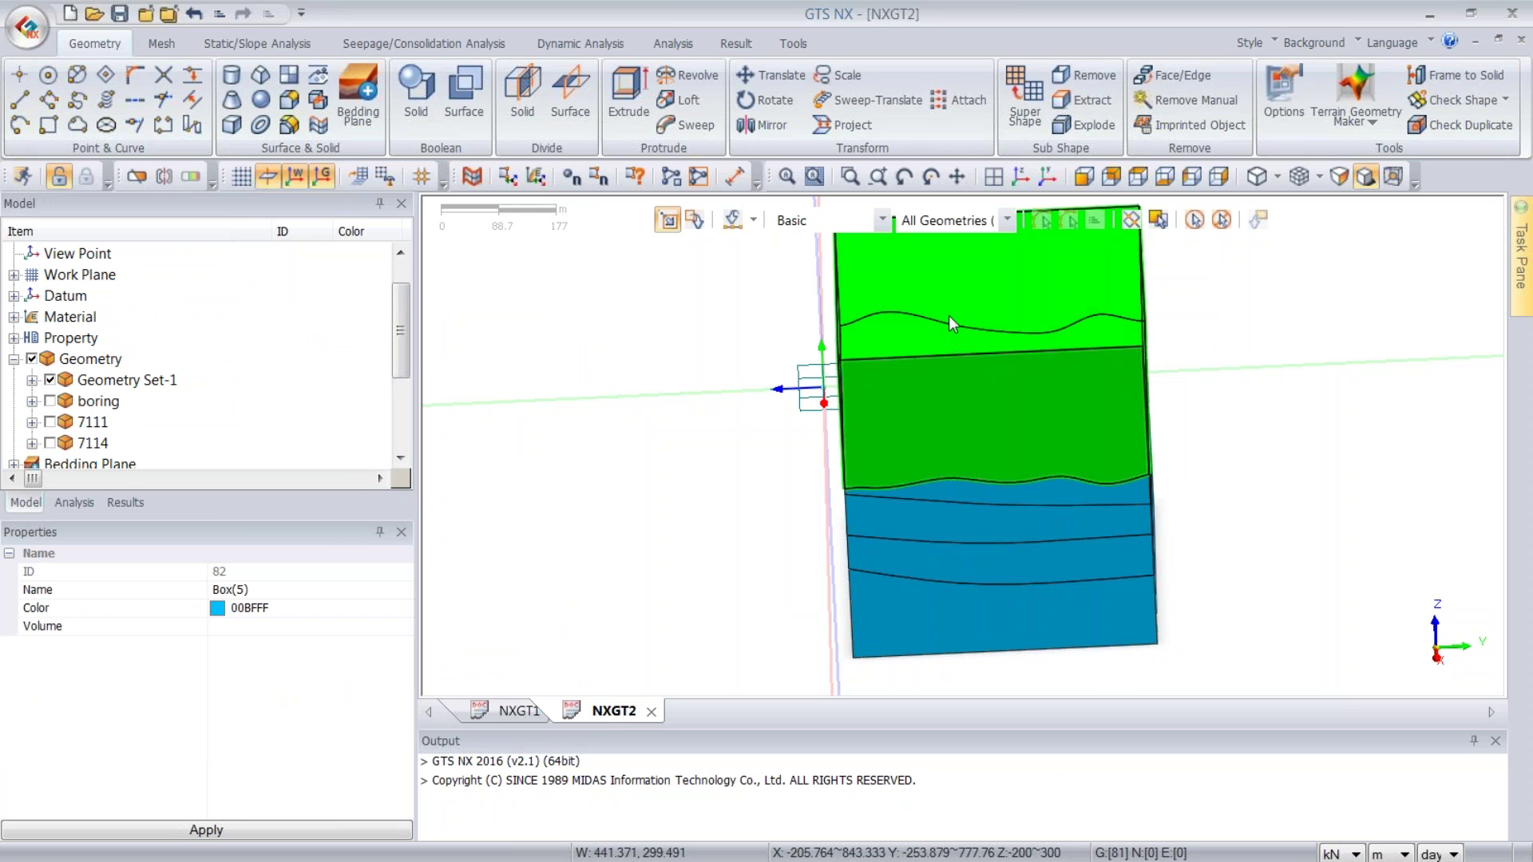
right_click(949, 314)
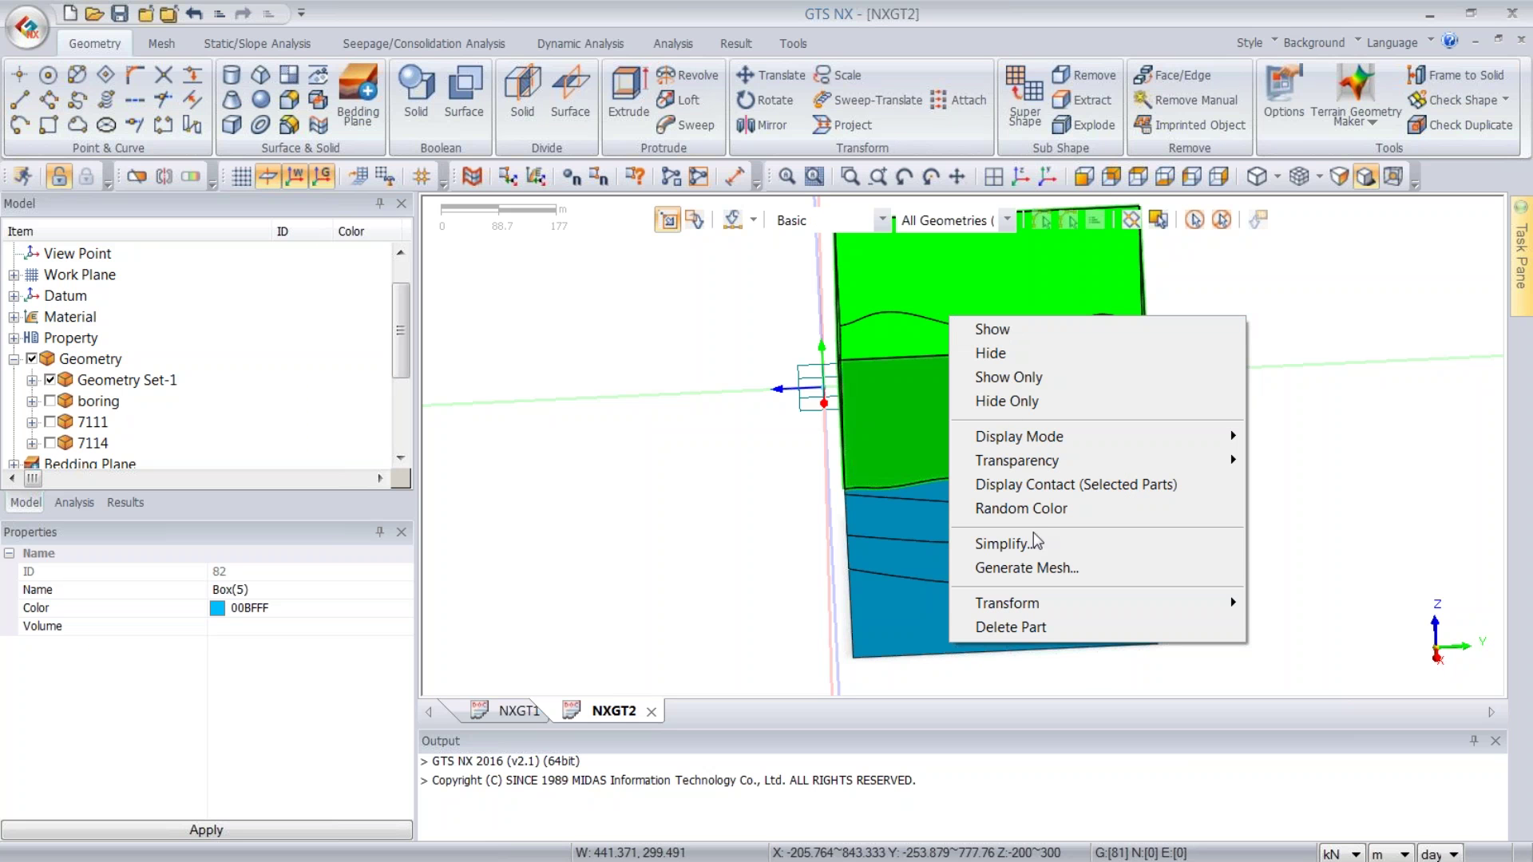
left_click(1042, 628)
left_click(708, 548)
middle_click_drag(991, 511, 1211, 428)
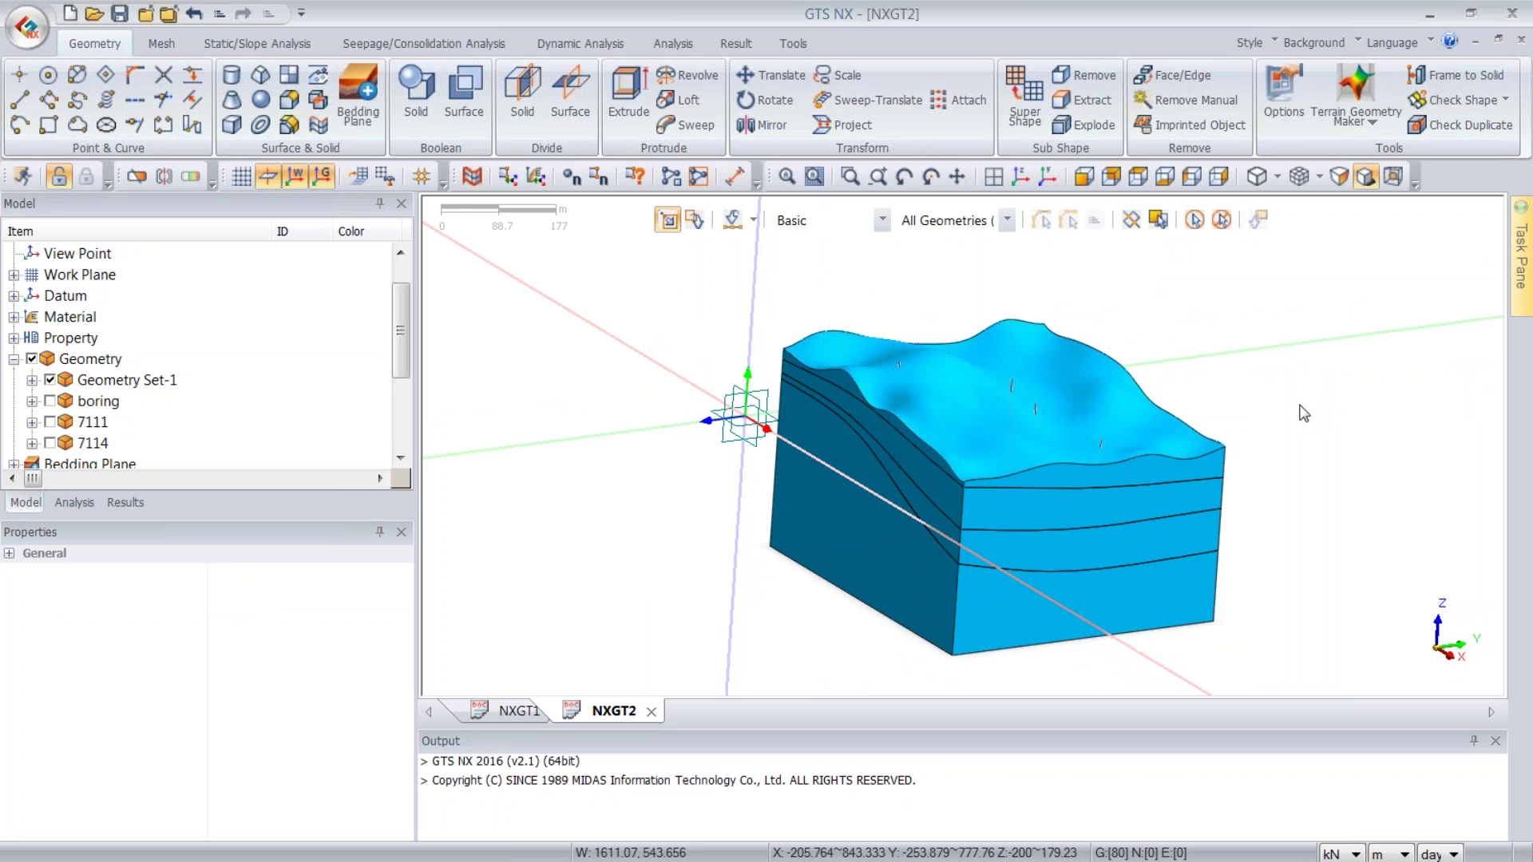
- Select all the ground model geometry and assign it random colors to distinguish the layers
left_click_drag(660, 287, 1206, 609)
right_click(986, 444)
left_click(1042, 642)
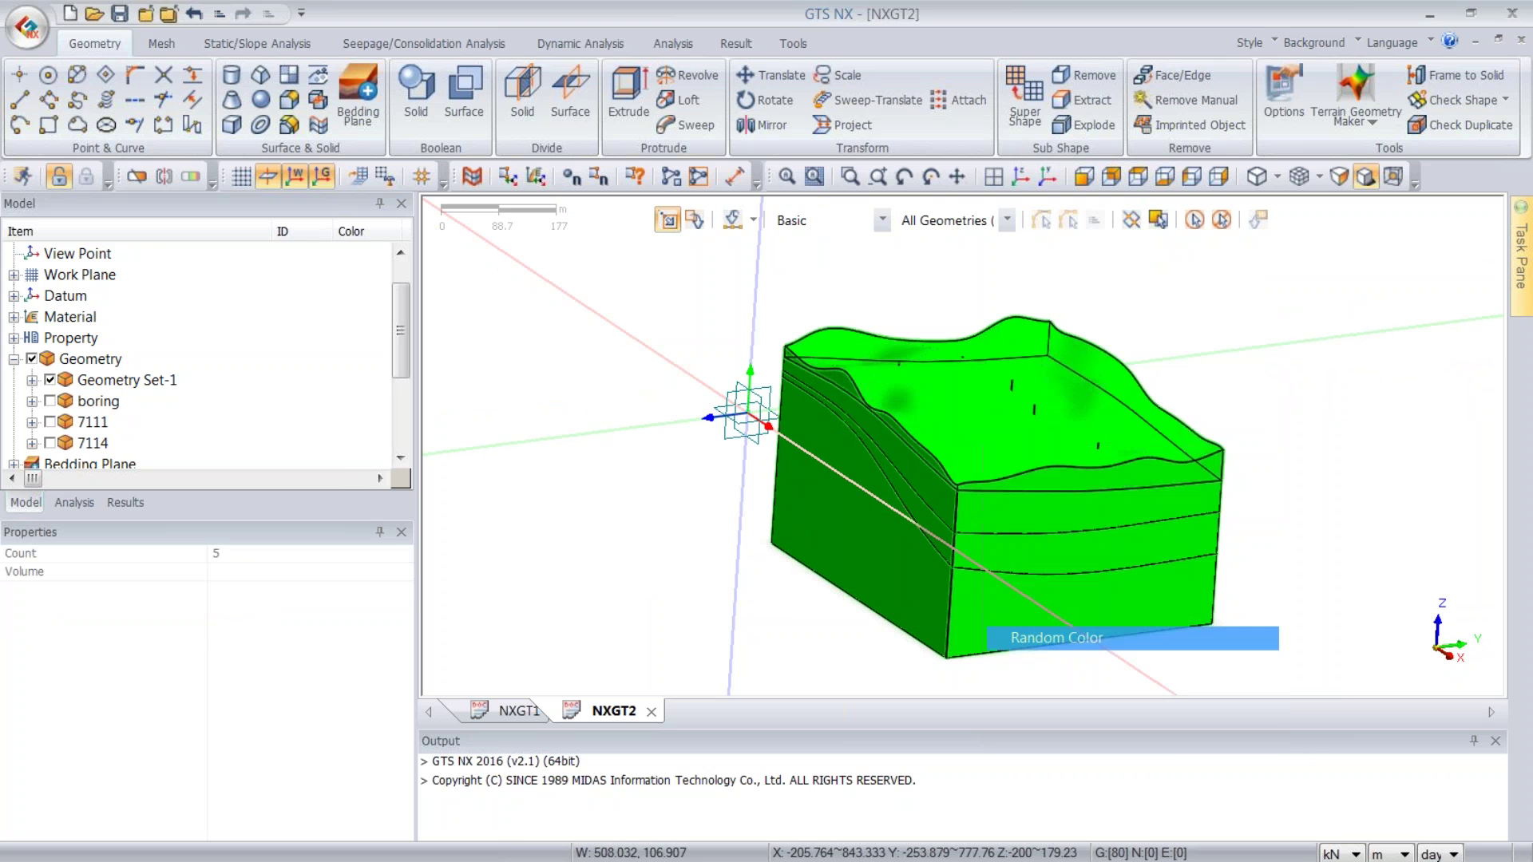
middle_click_drag(1294, 394, 1238, 384)
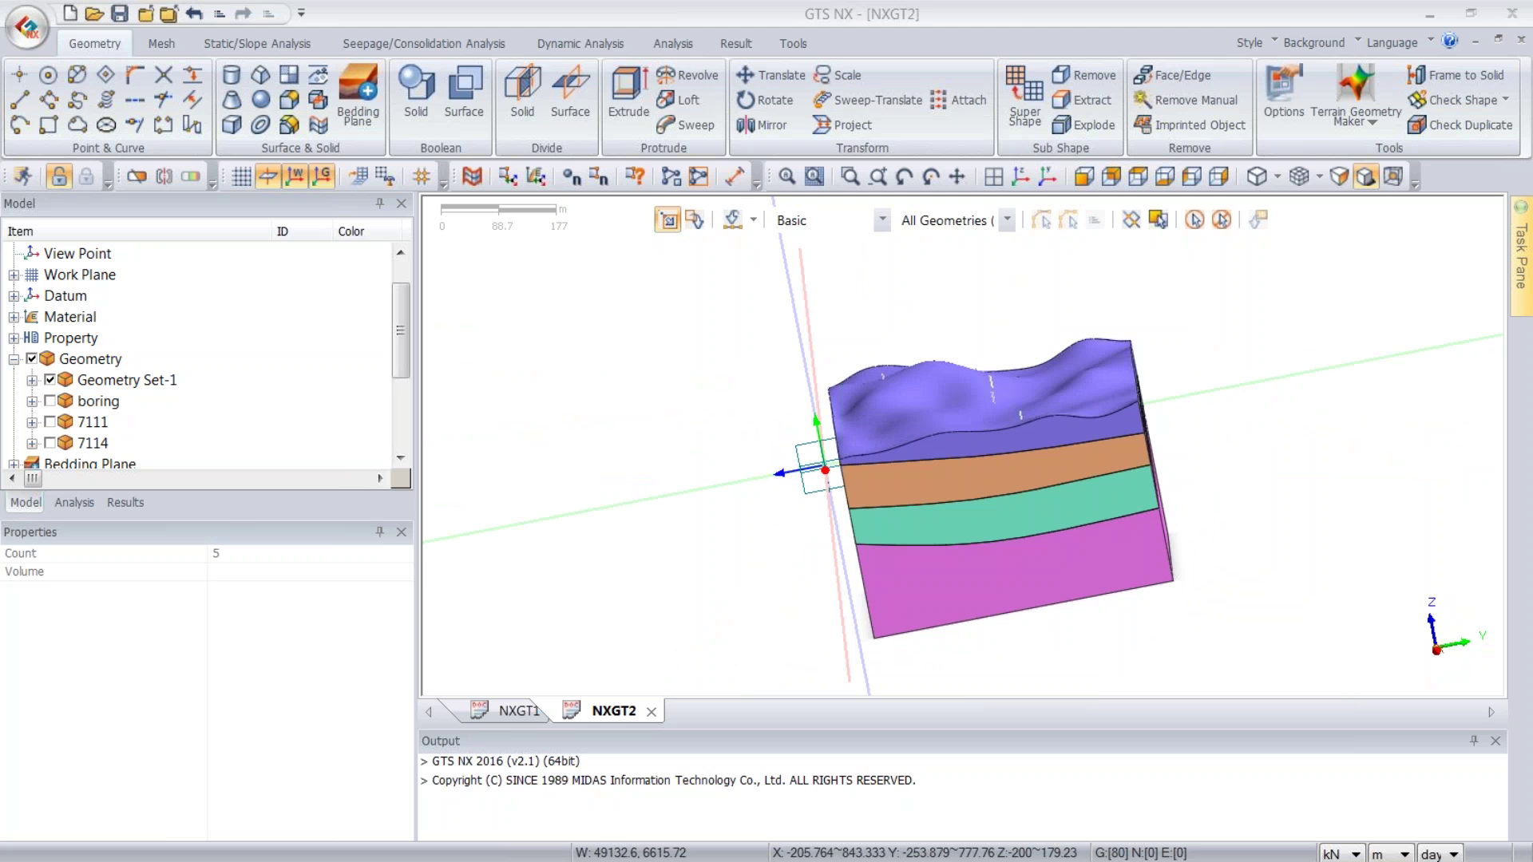
middle_click_drag(548, 462, 665, 437)
left_click(12, 22)
mouse_move(132, 342)
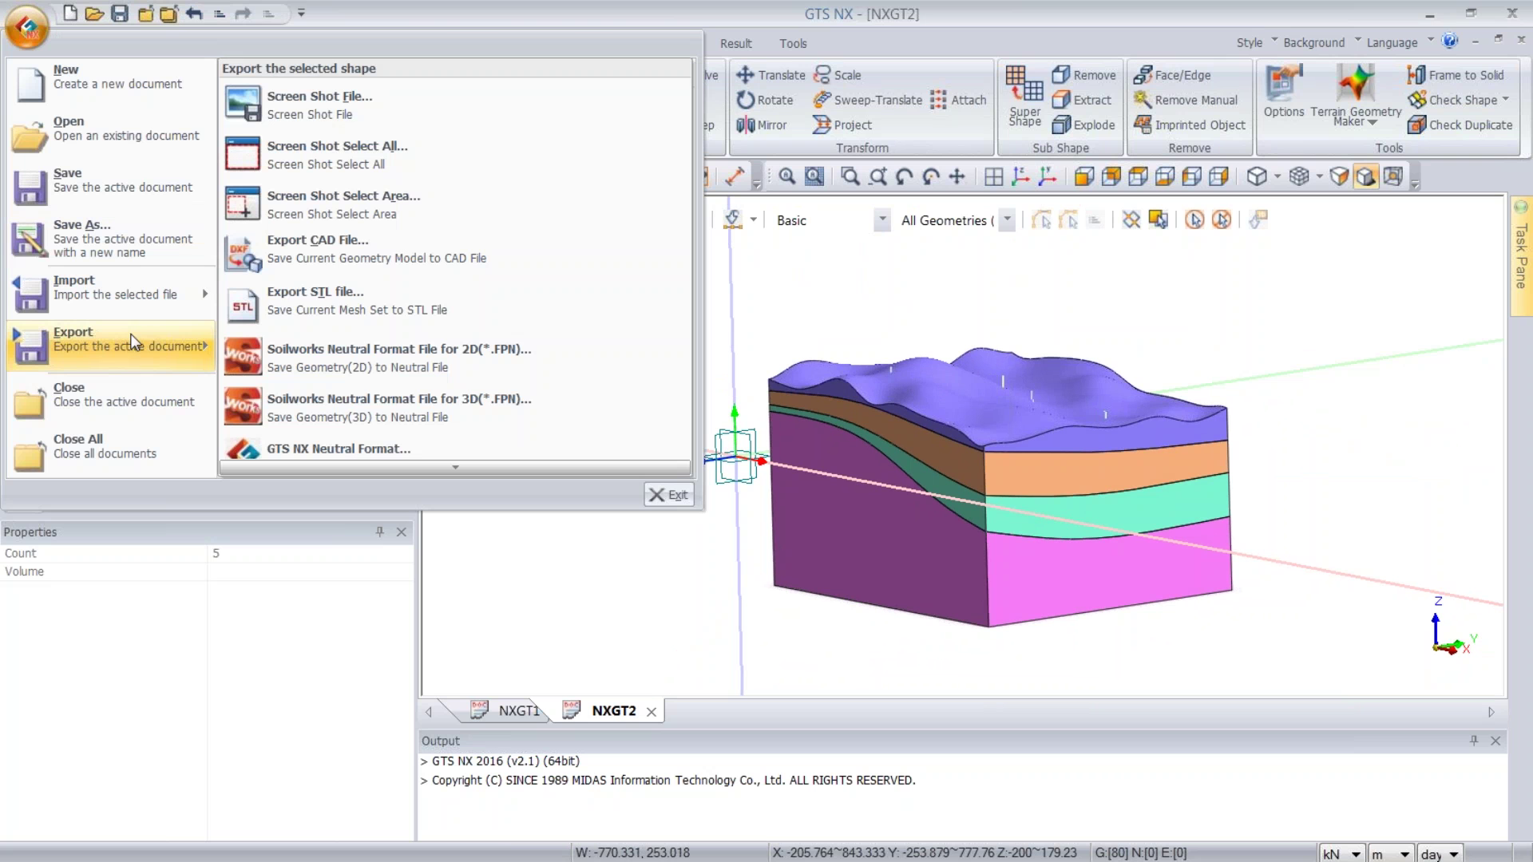
left_click(427, 277)
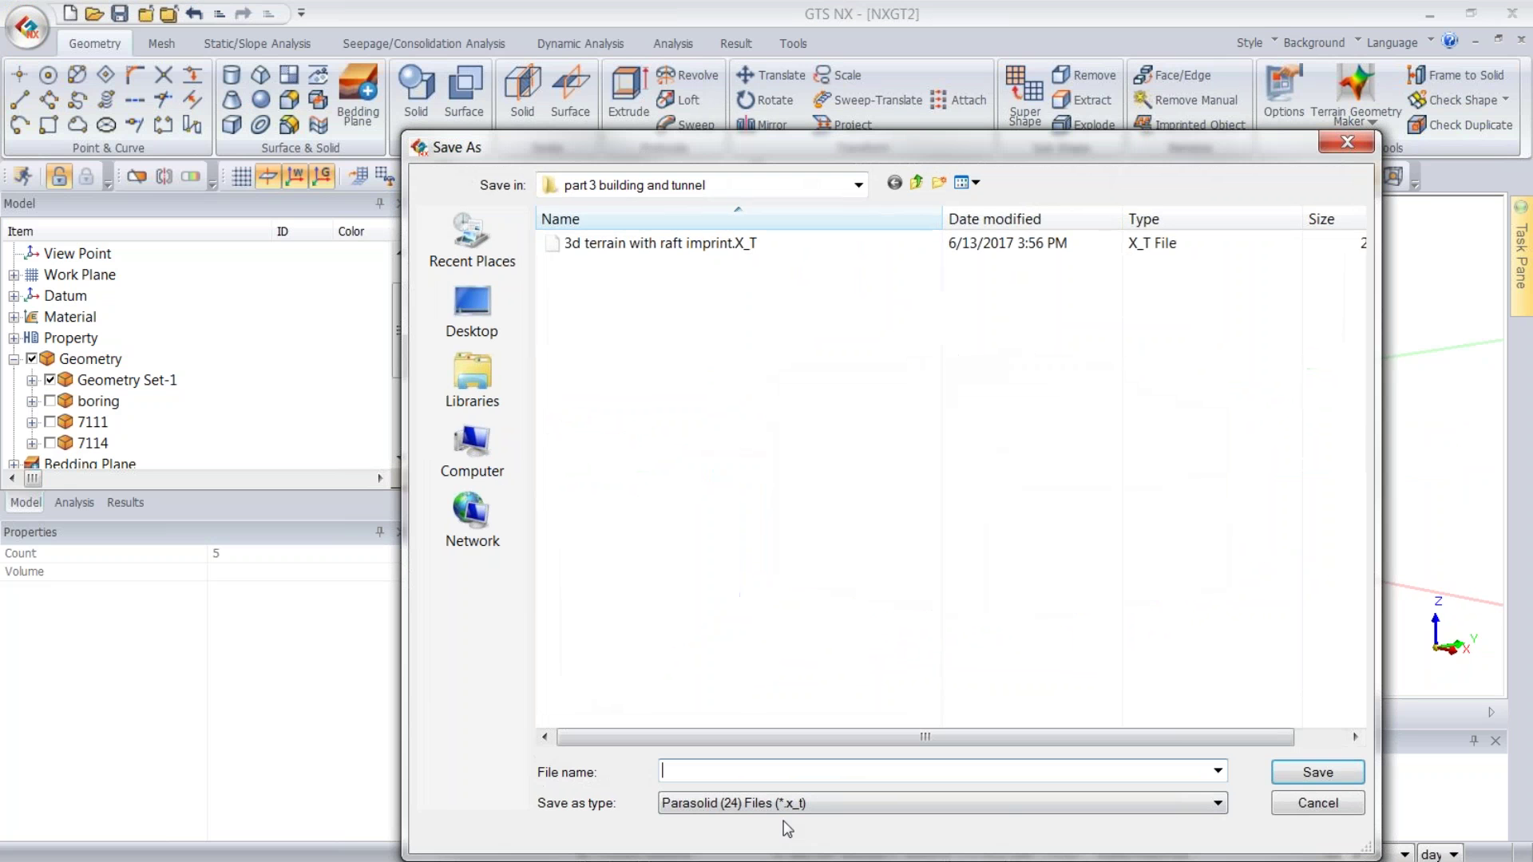
left_click(1348, 142)
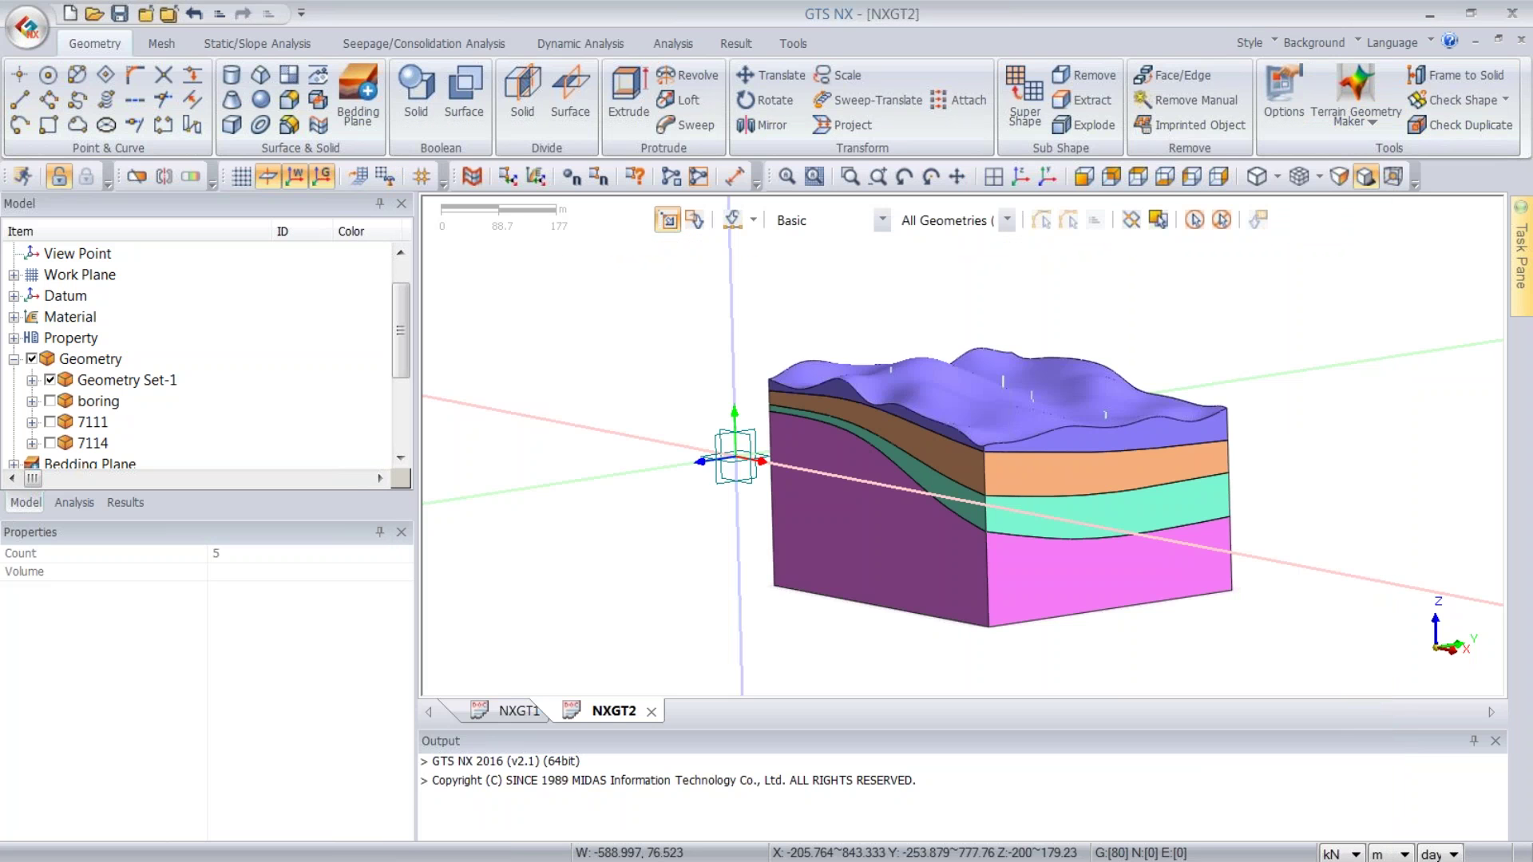
- Switch to AutoCAD and import the Parasolid file bedding plane and terrain cad.X_T into the drawing
key("alt+Tab")
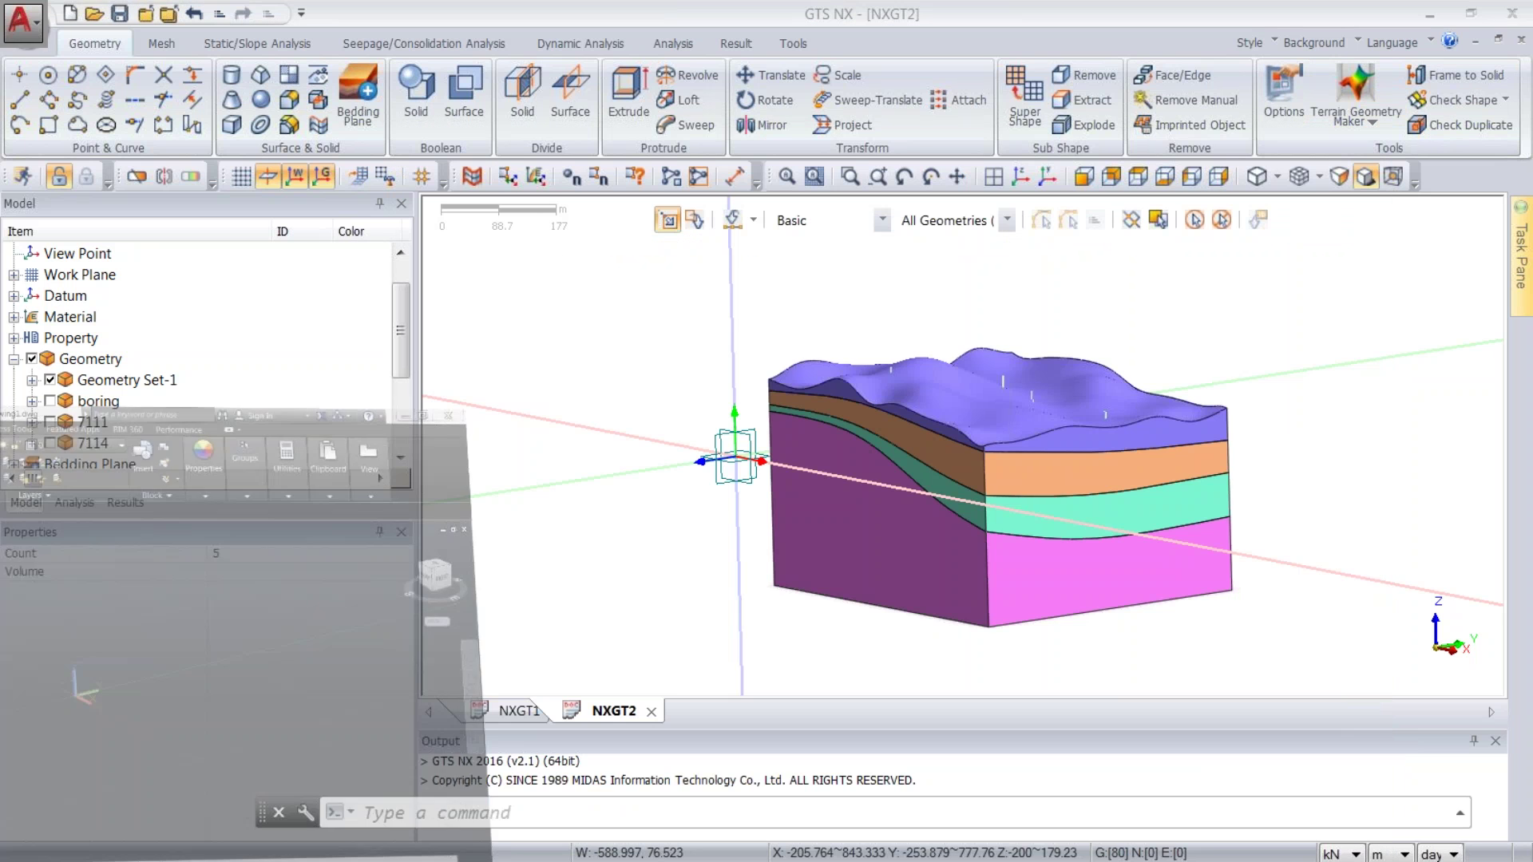
left_click(22, 21)
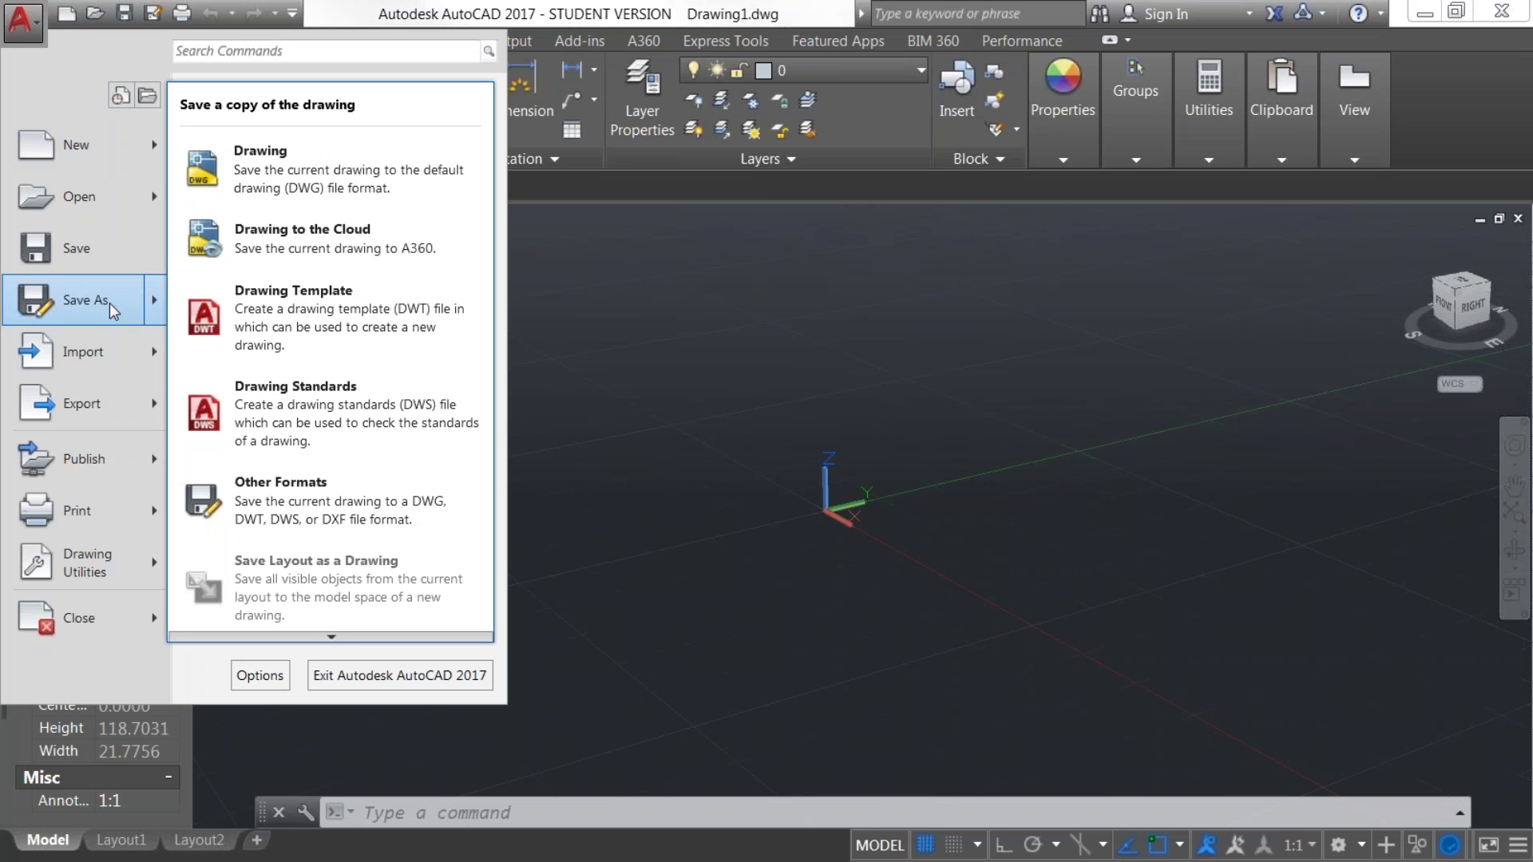
mouse_move(128, 338)
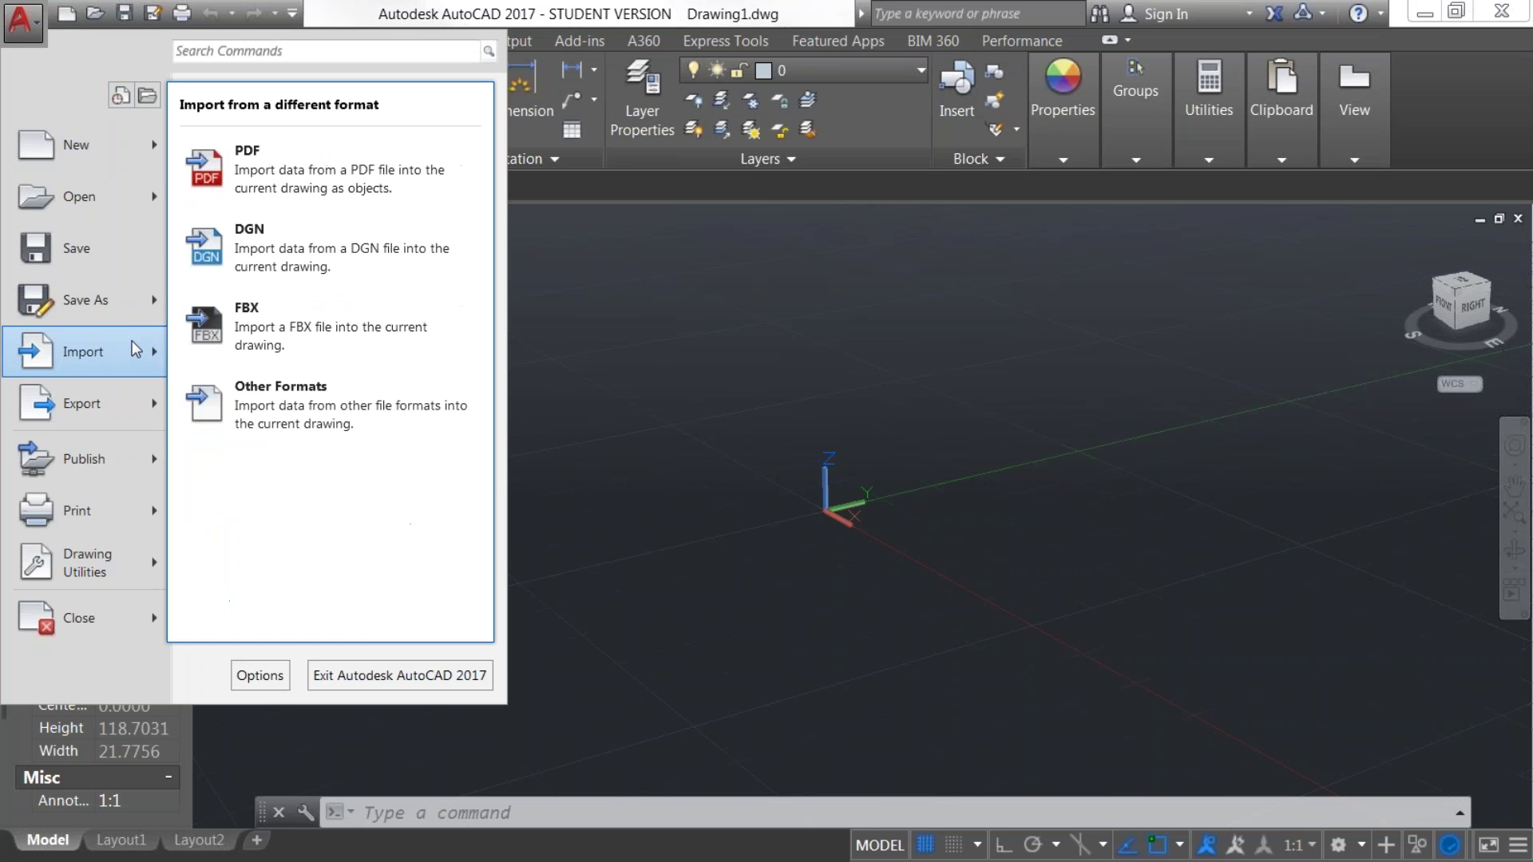
left_click(233, 408)
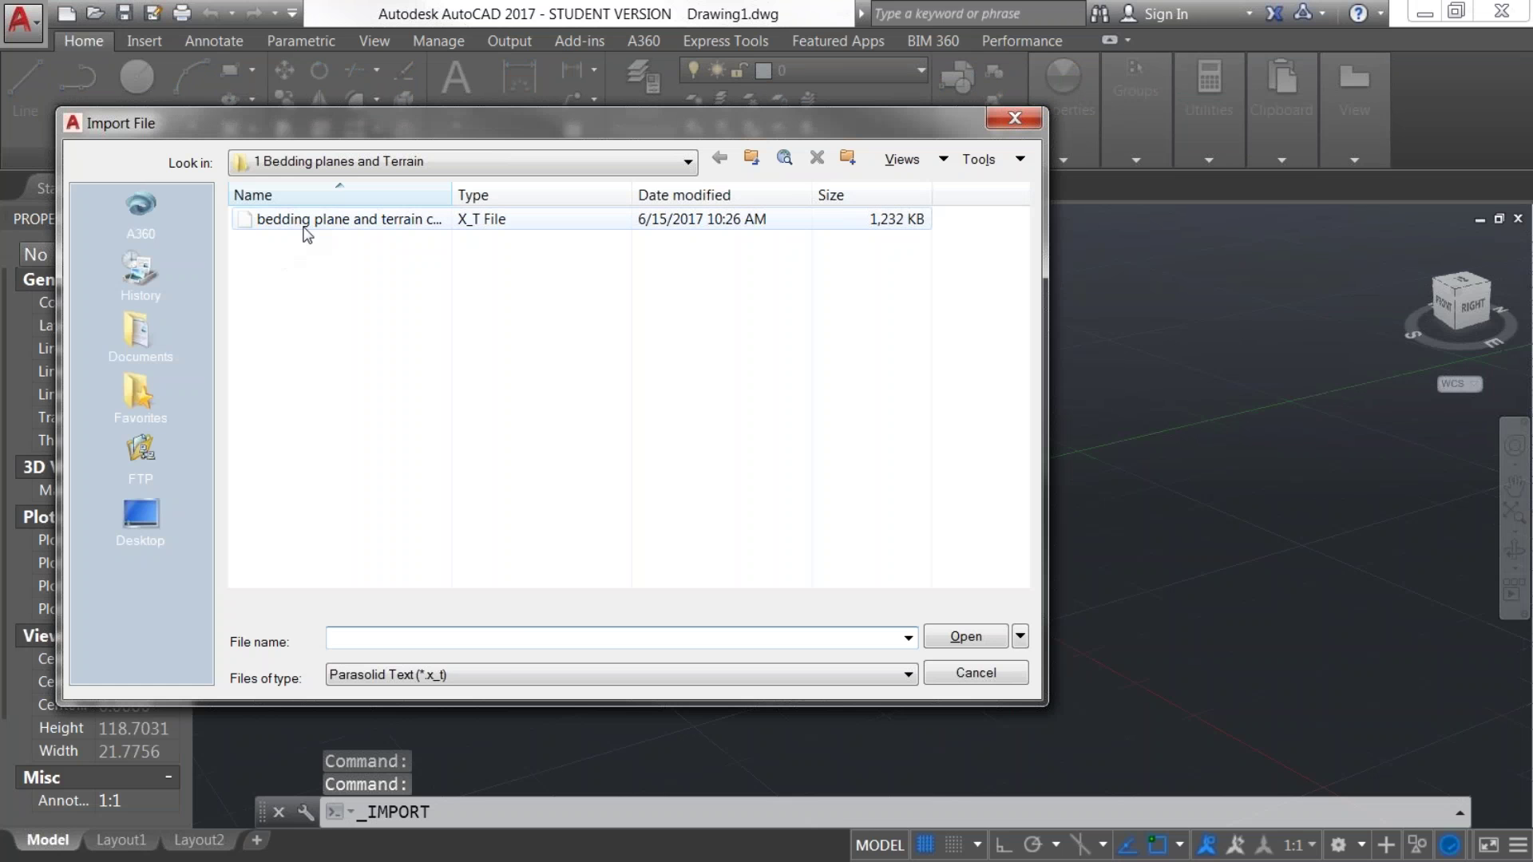
left_click(302, 227)
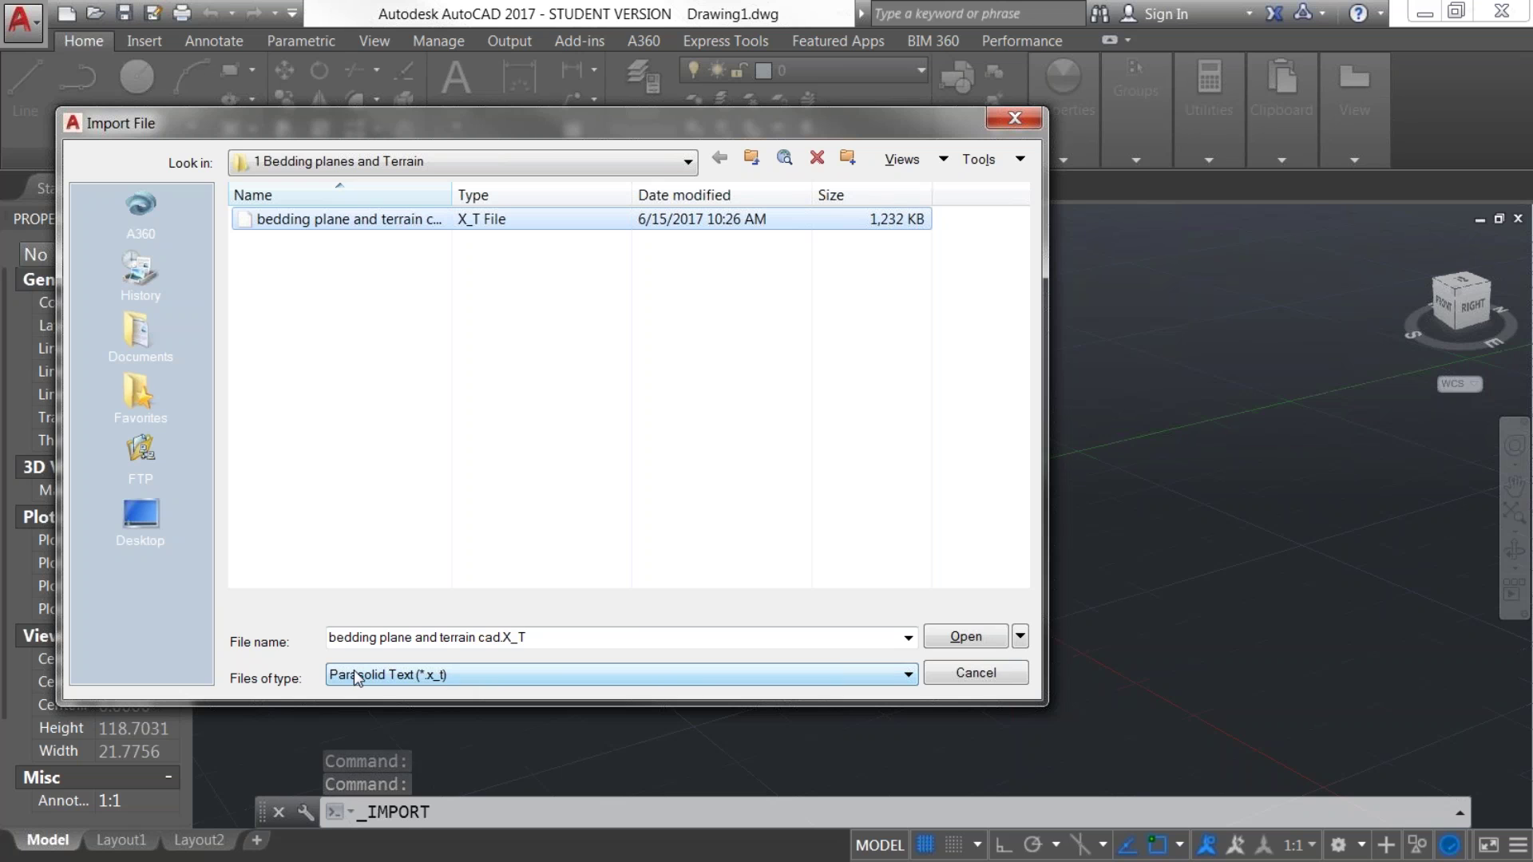
left_click(963, 637)
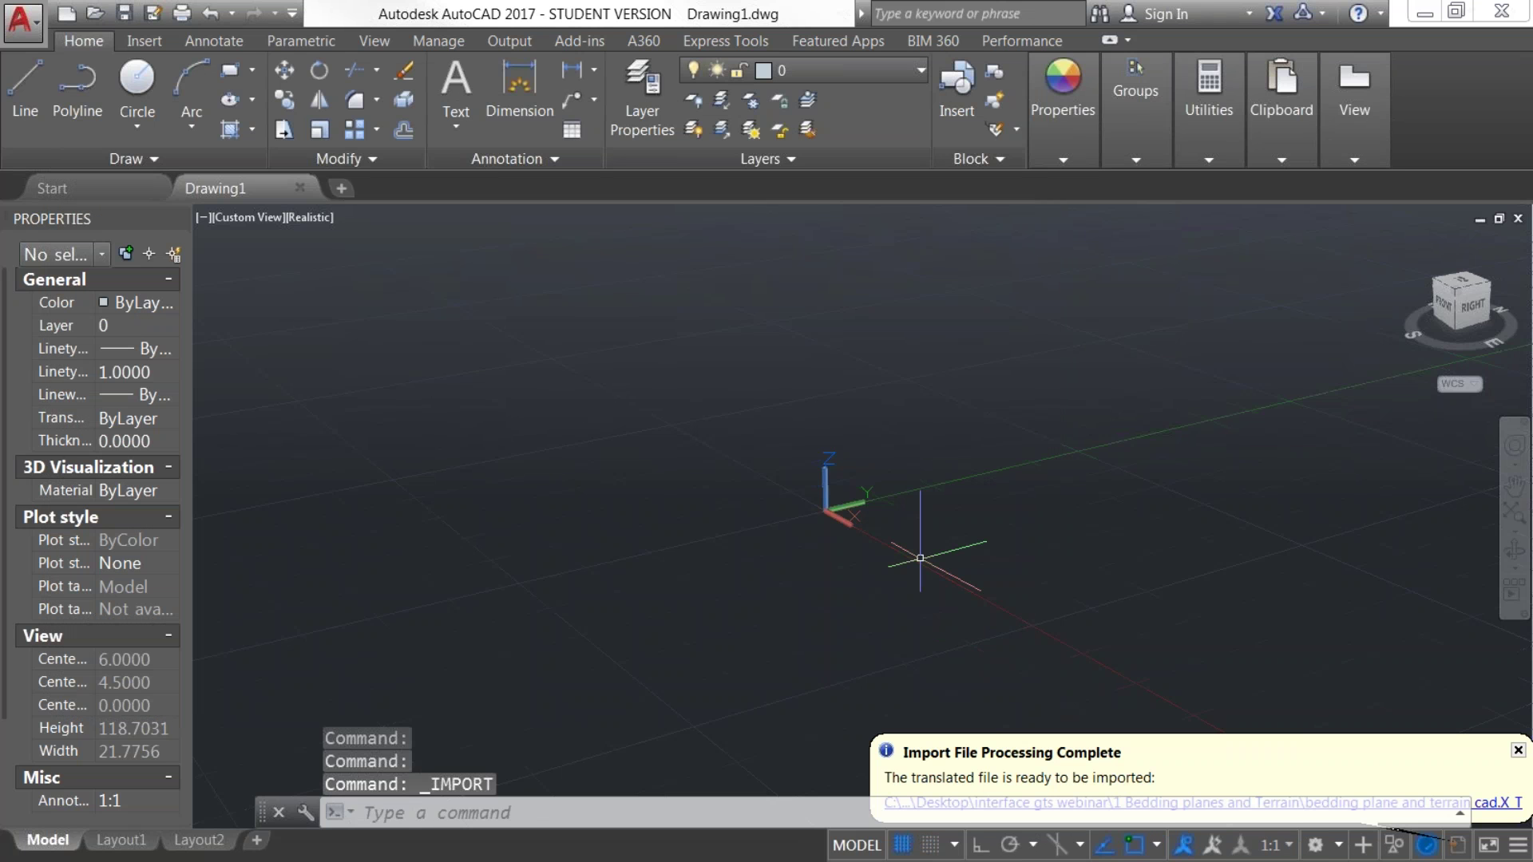
left_click(1483, 822)
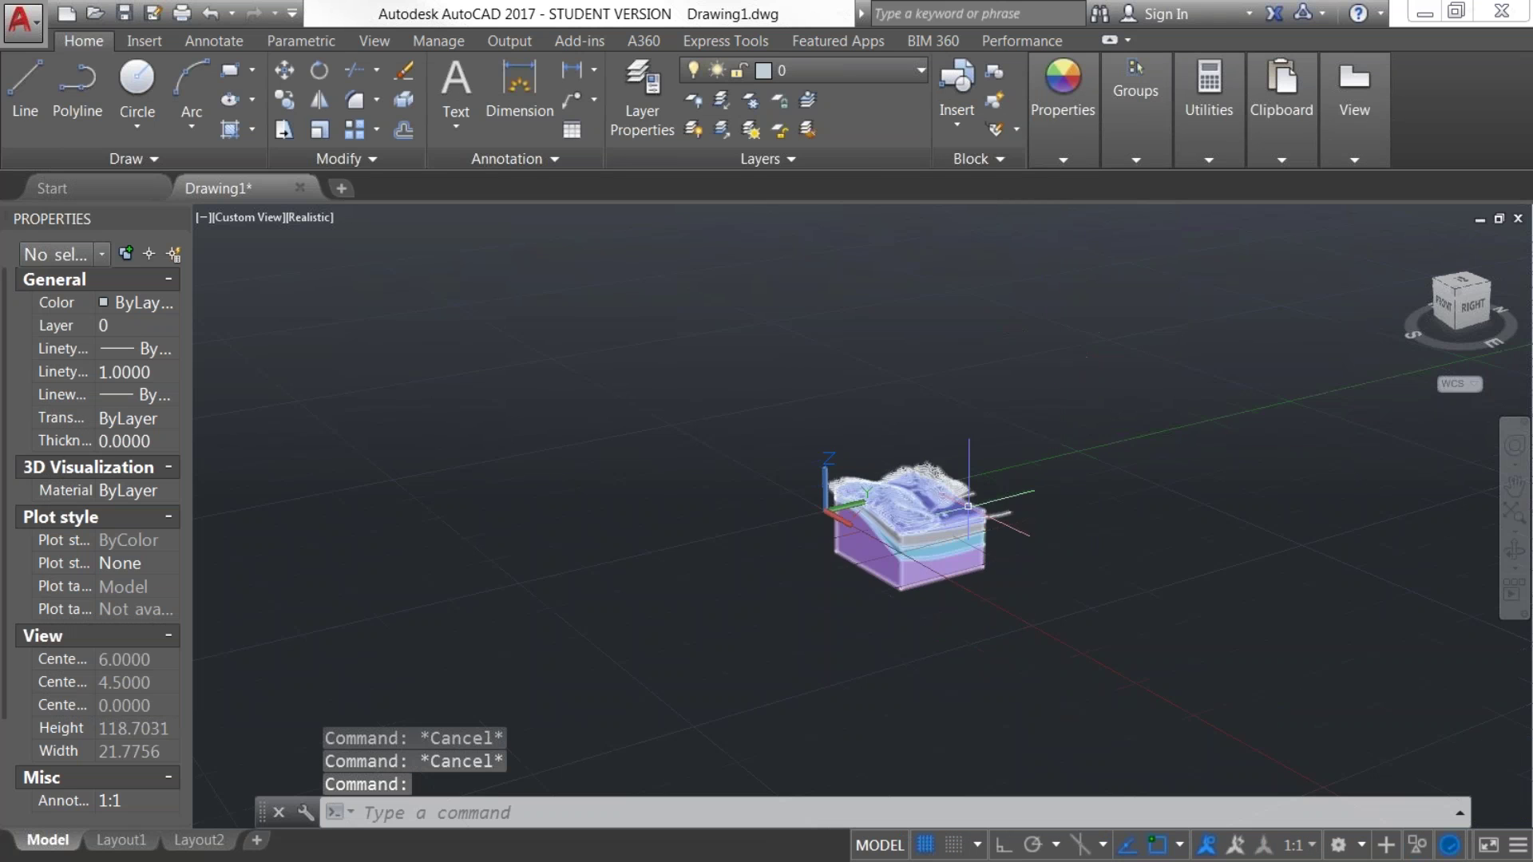
scroll(1225, 625, "up", 2)
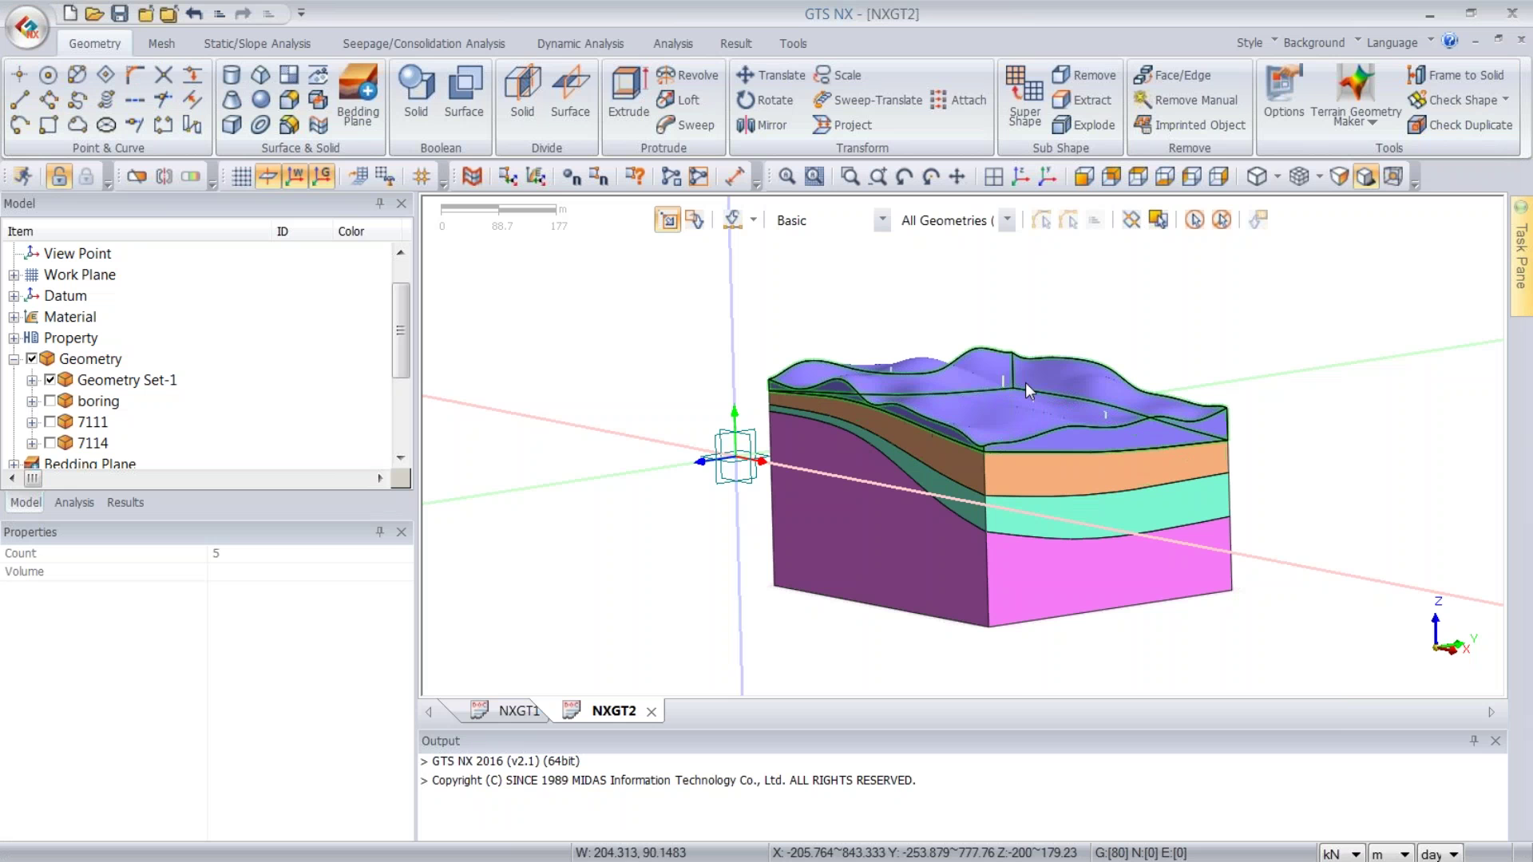
middle_click_drag(1026, 382, 1062, 420)
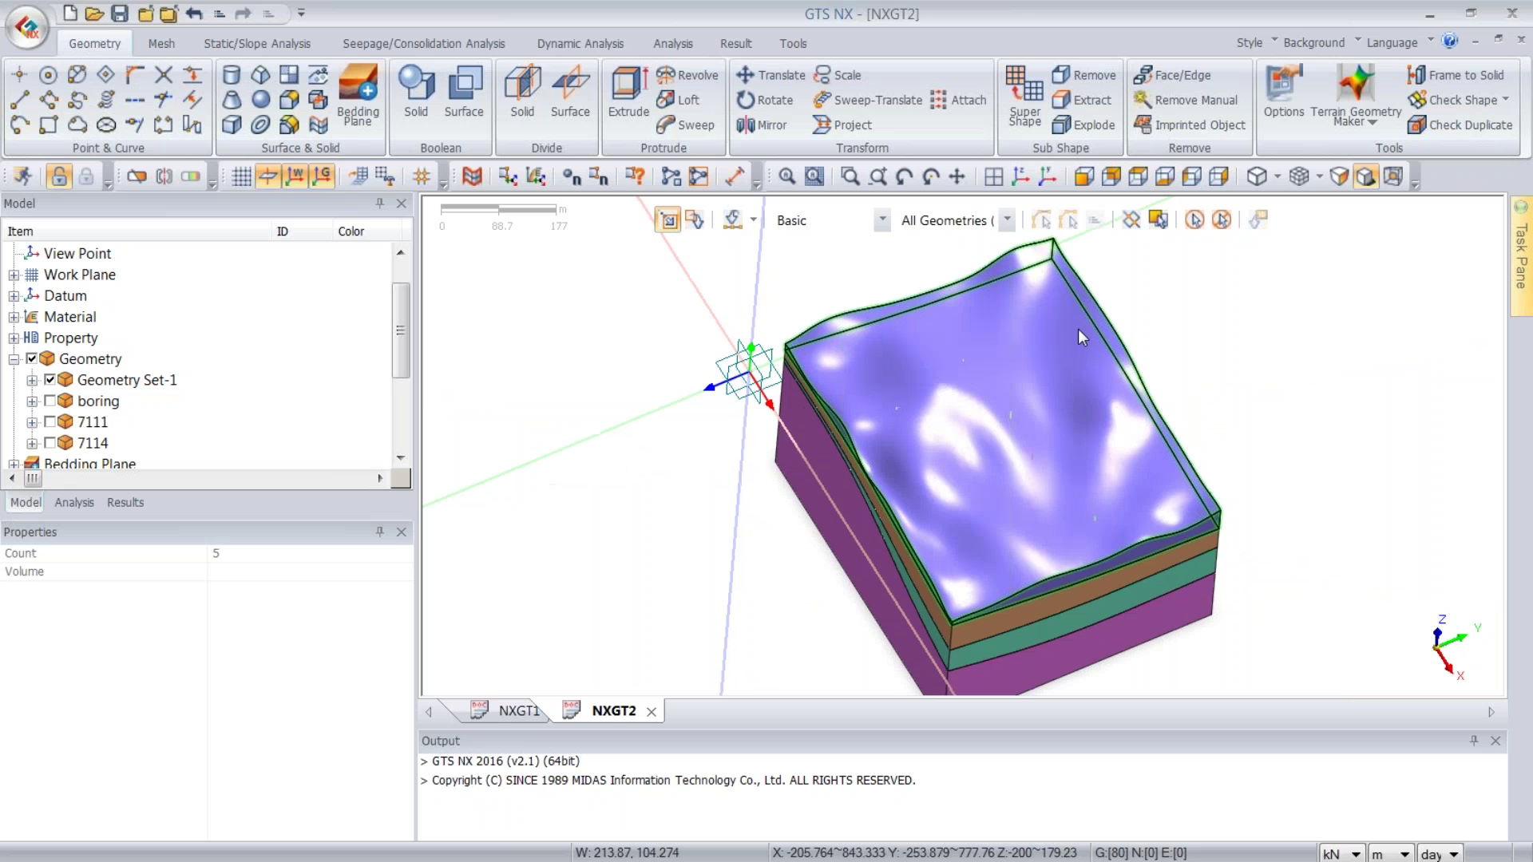
middle_click_drag(1078, 336, 1030, 376)
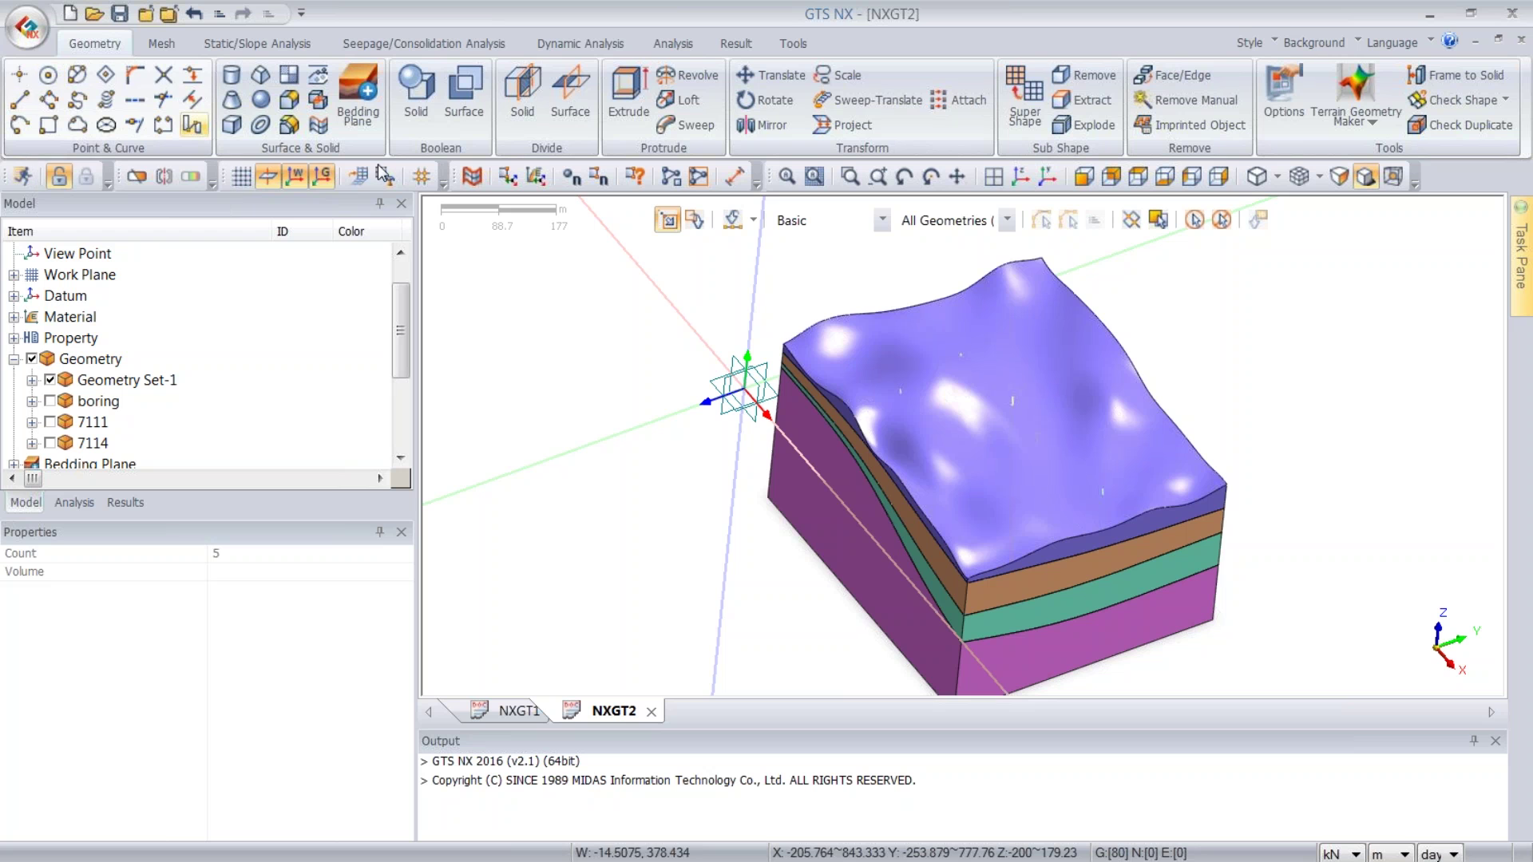
middle_click_drag(975, 419, 980, 388)
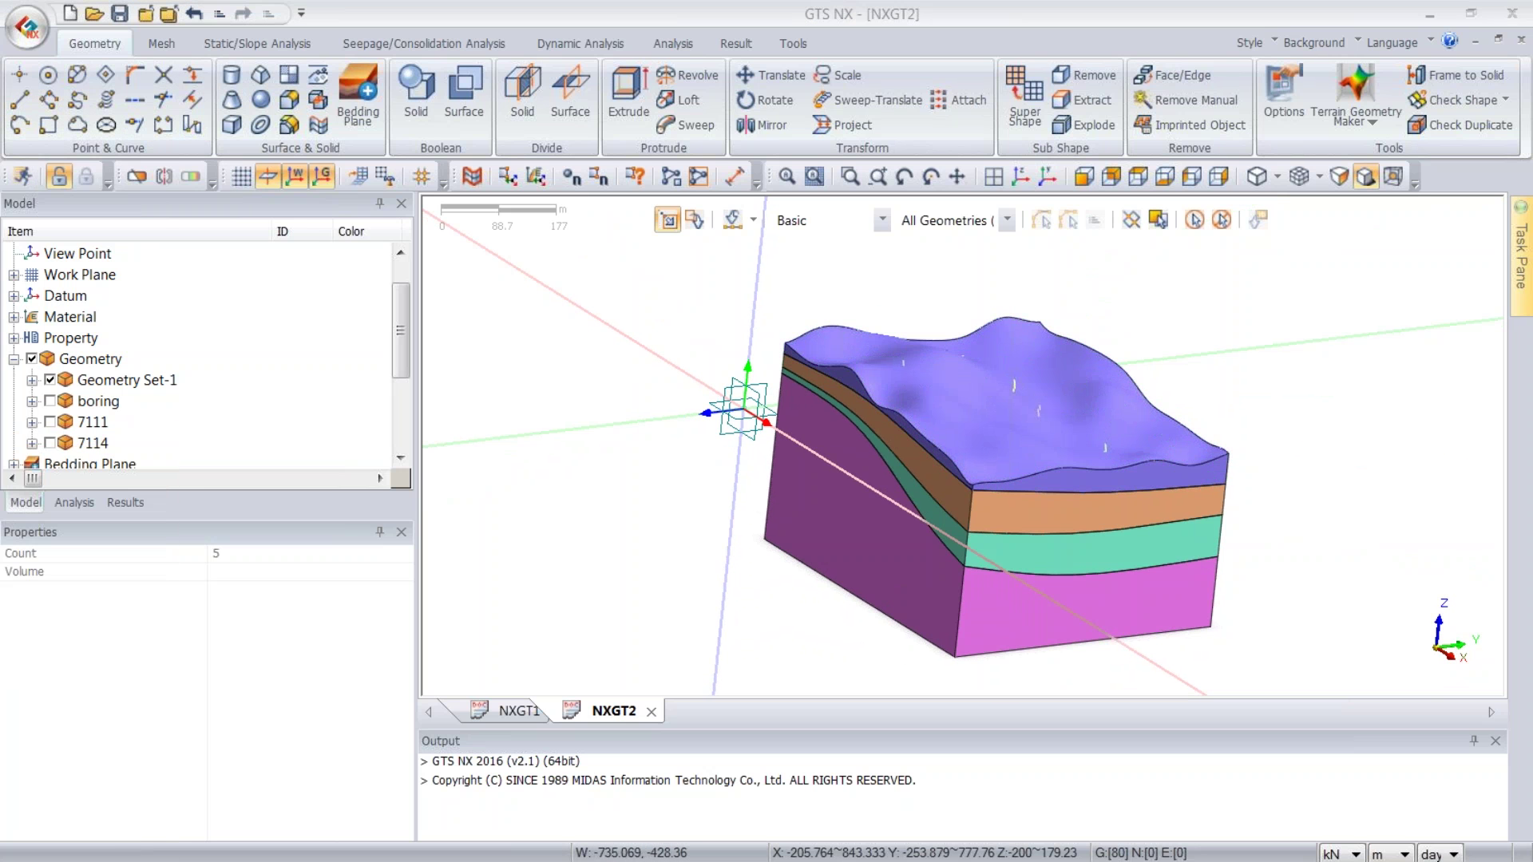
left_click_drag(0, 219, 621, 0)
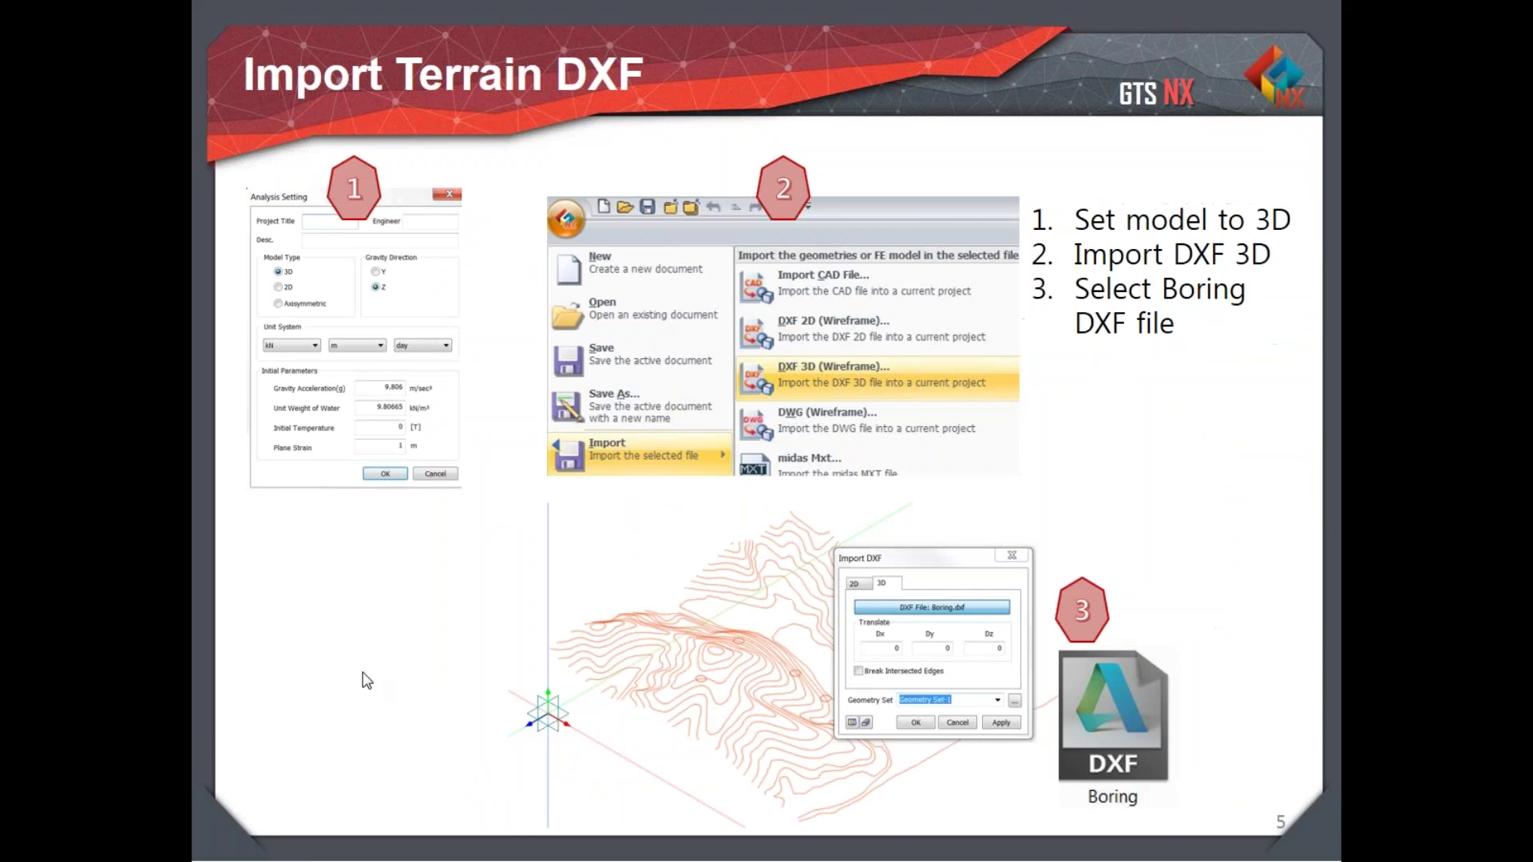
left_click(621, 632)
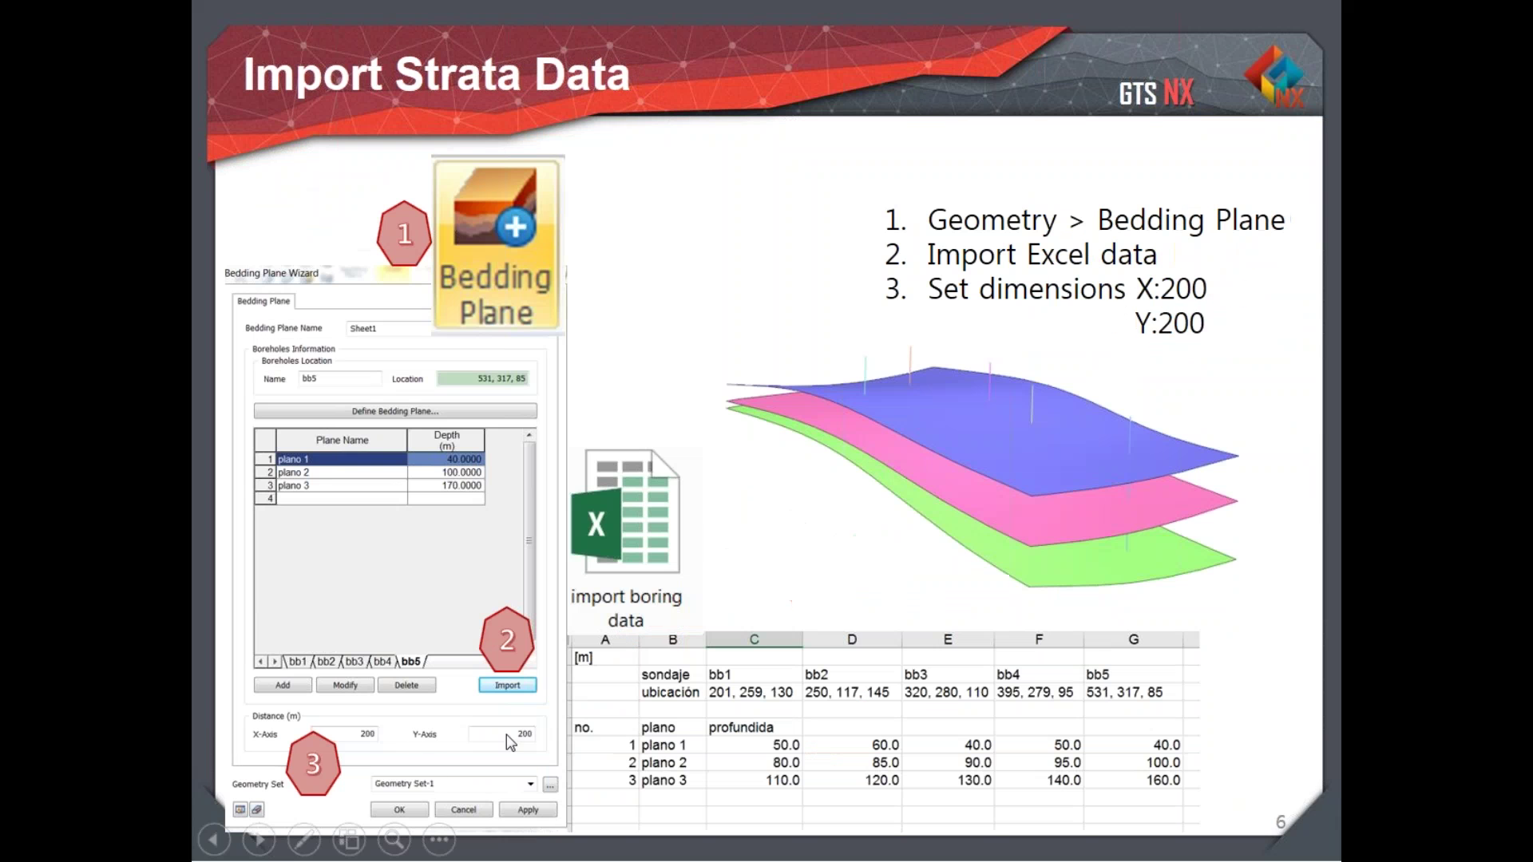
left_click(976, 525)
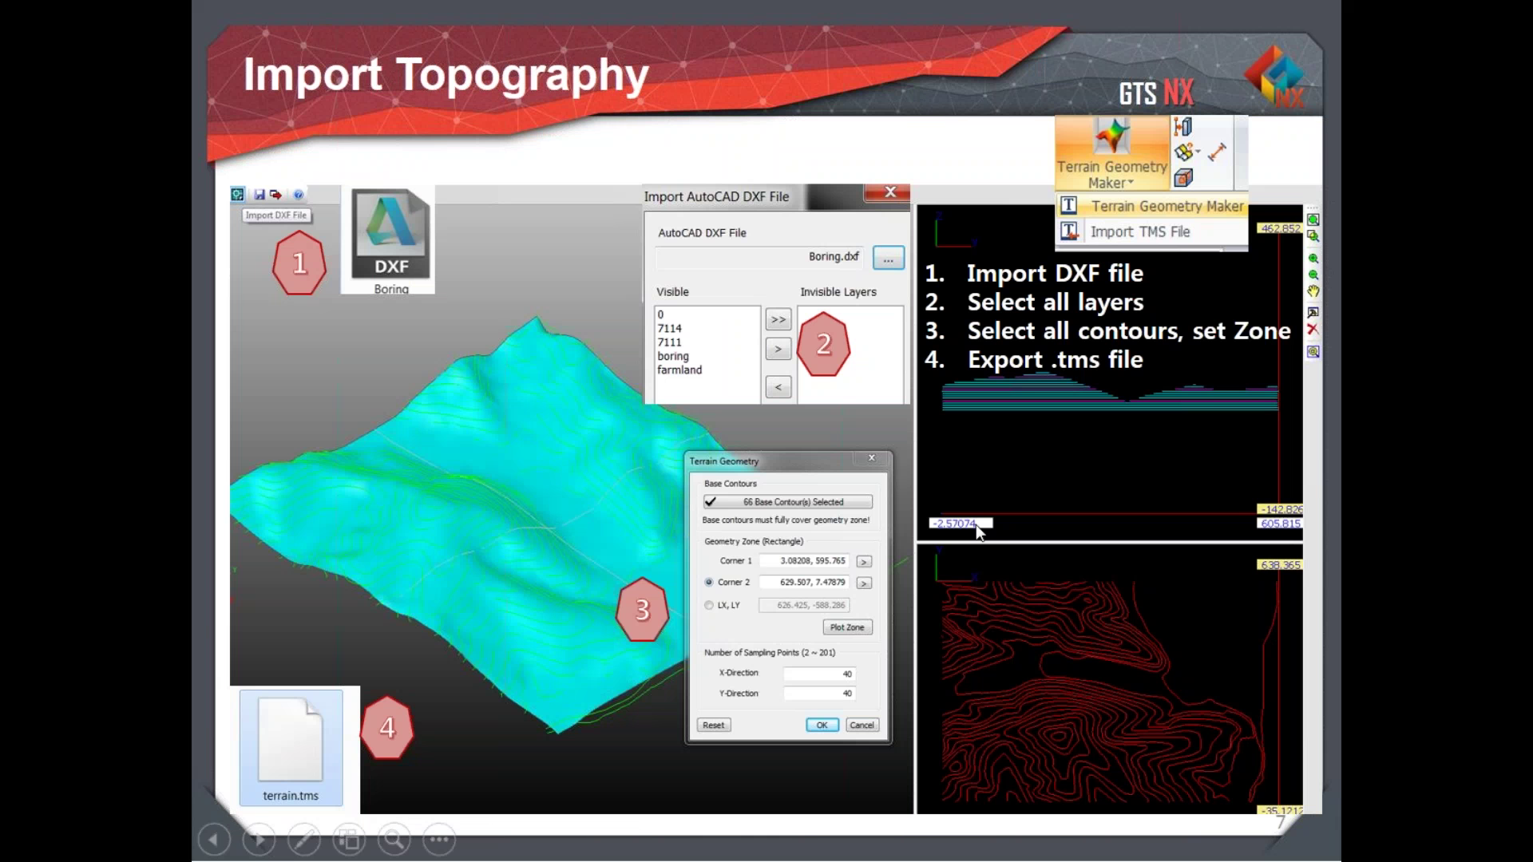
left_click(976, 525)
left_click(976, 524)
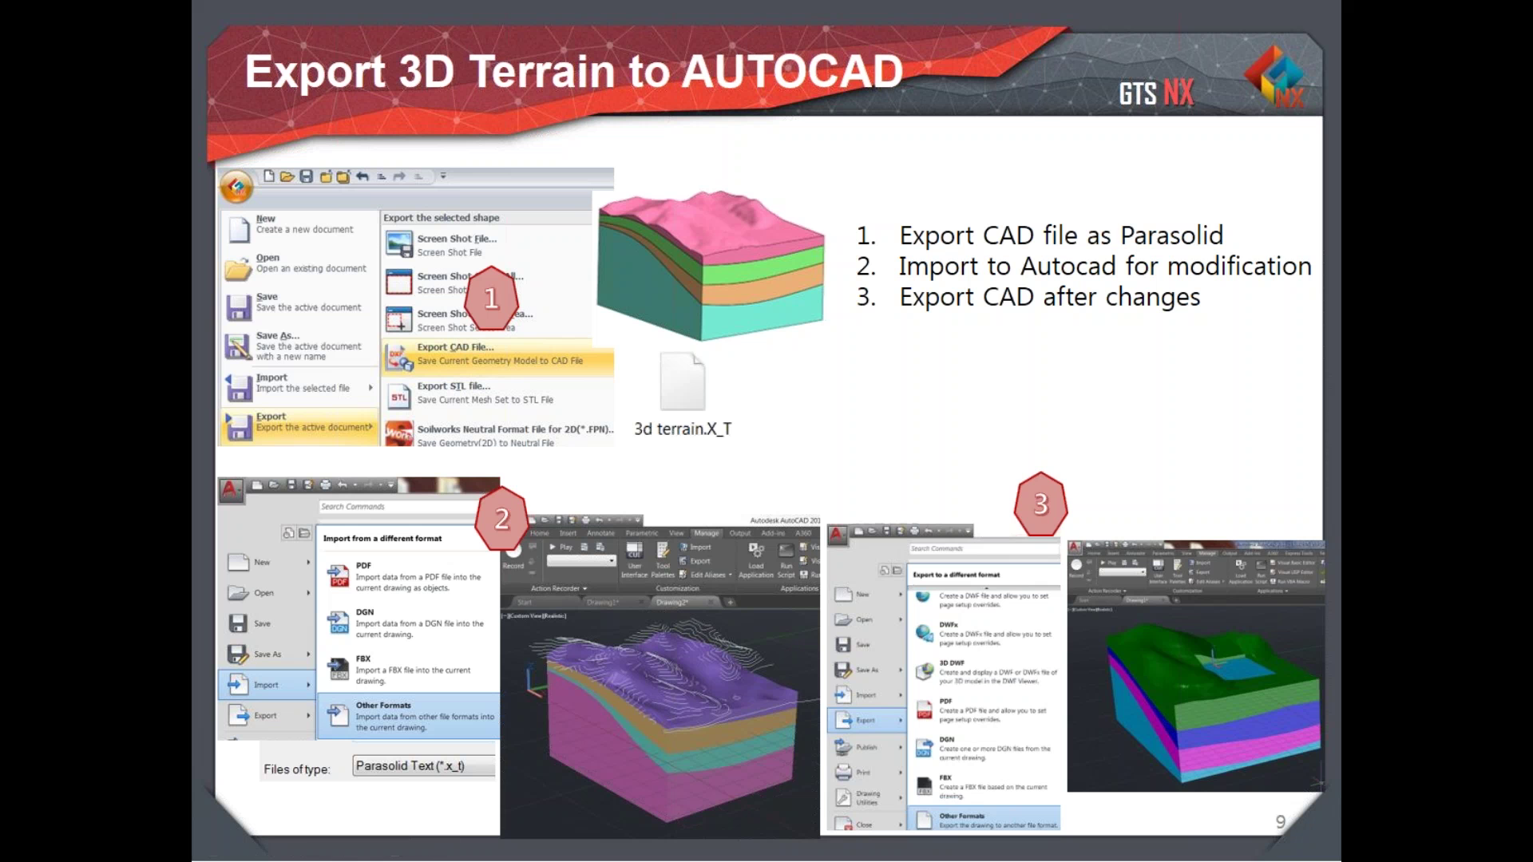
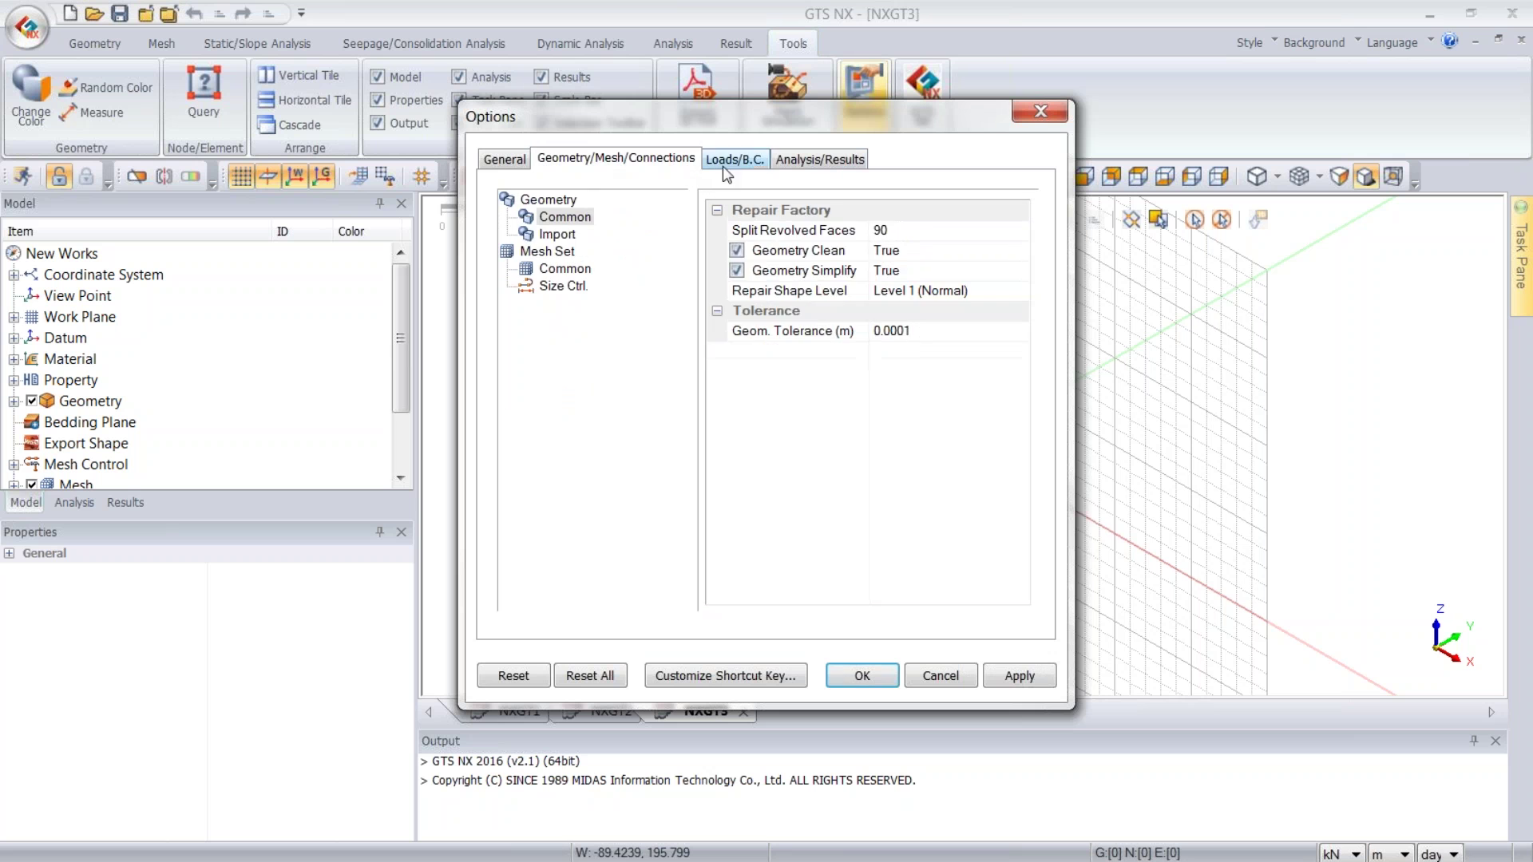
- Set the model length unit for geometry imports to mm in the GTS NX options
left_click(643, 158)
left_click(557, 235)
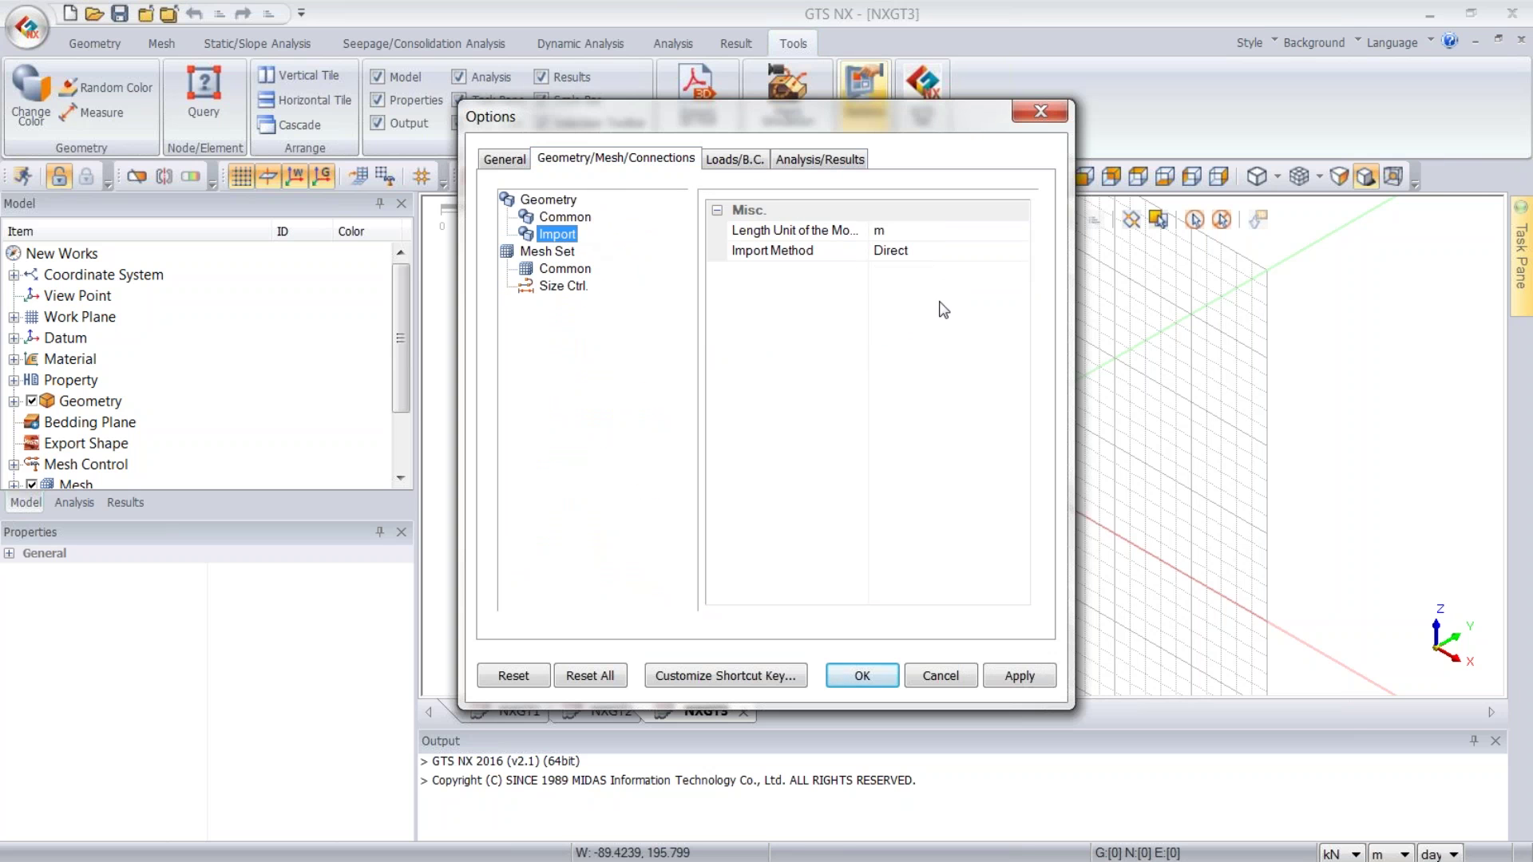
left_click(1013, 230)
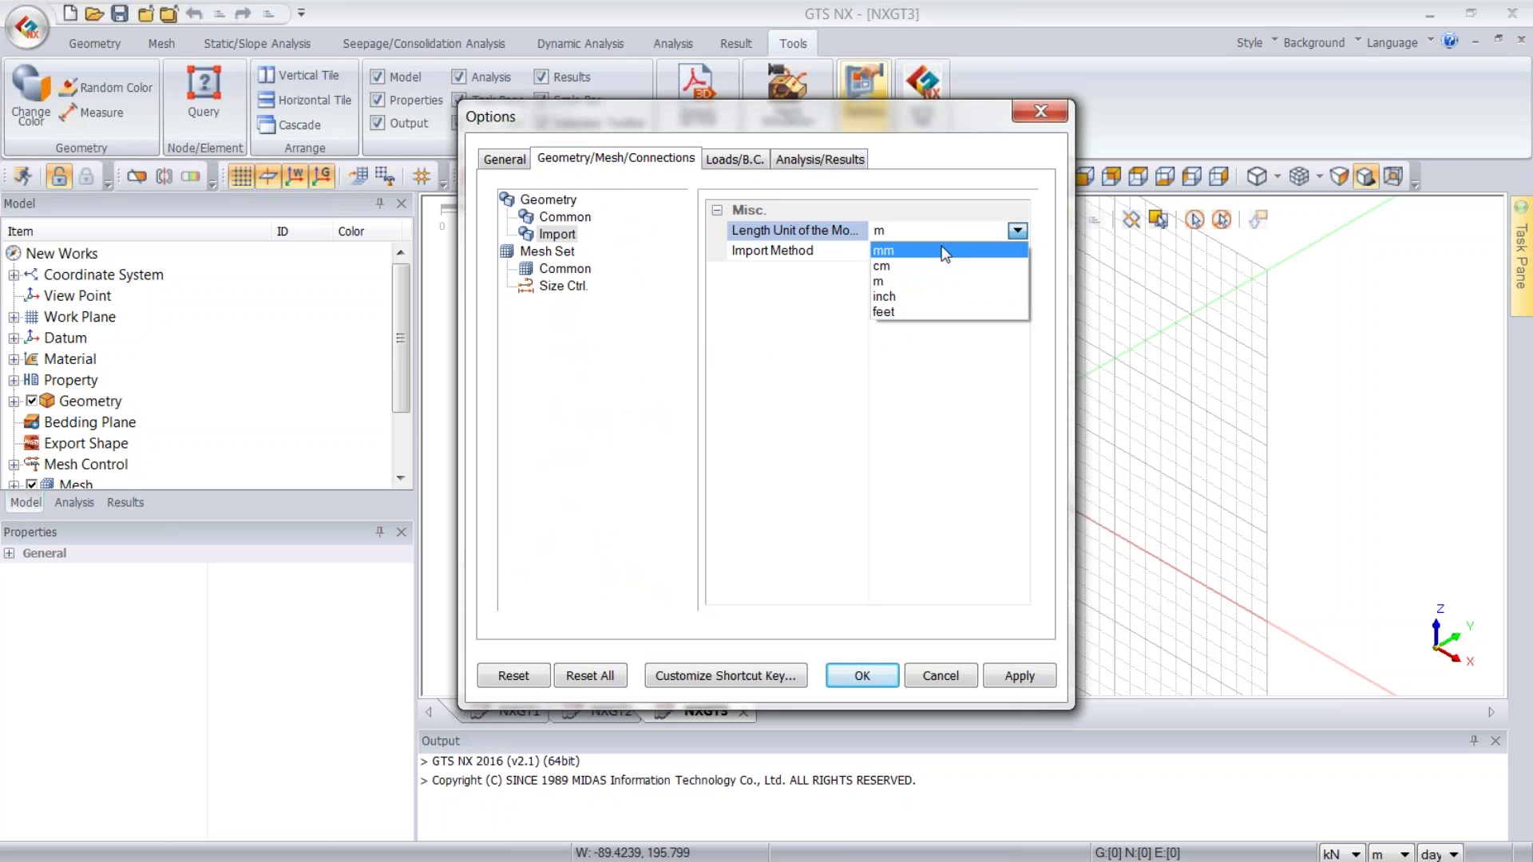
left_click(946, 252)
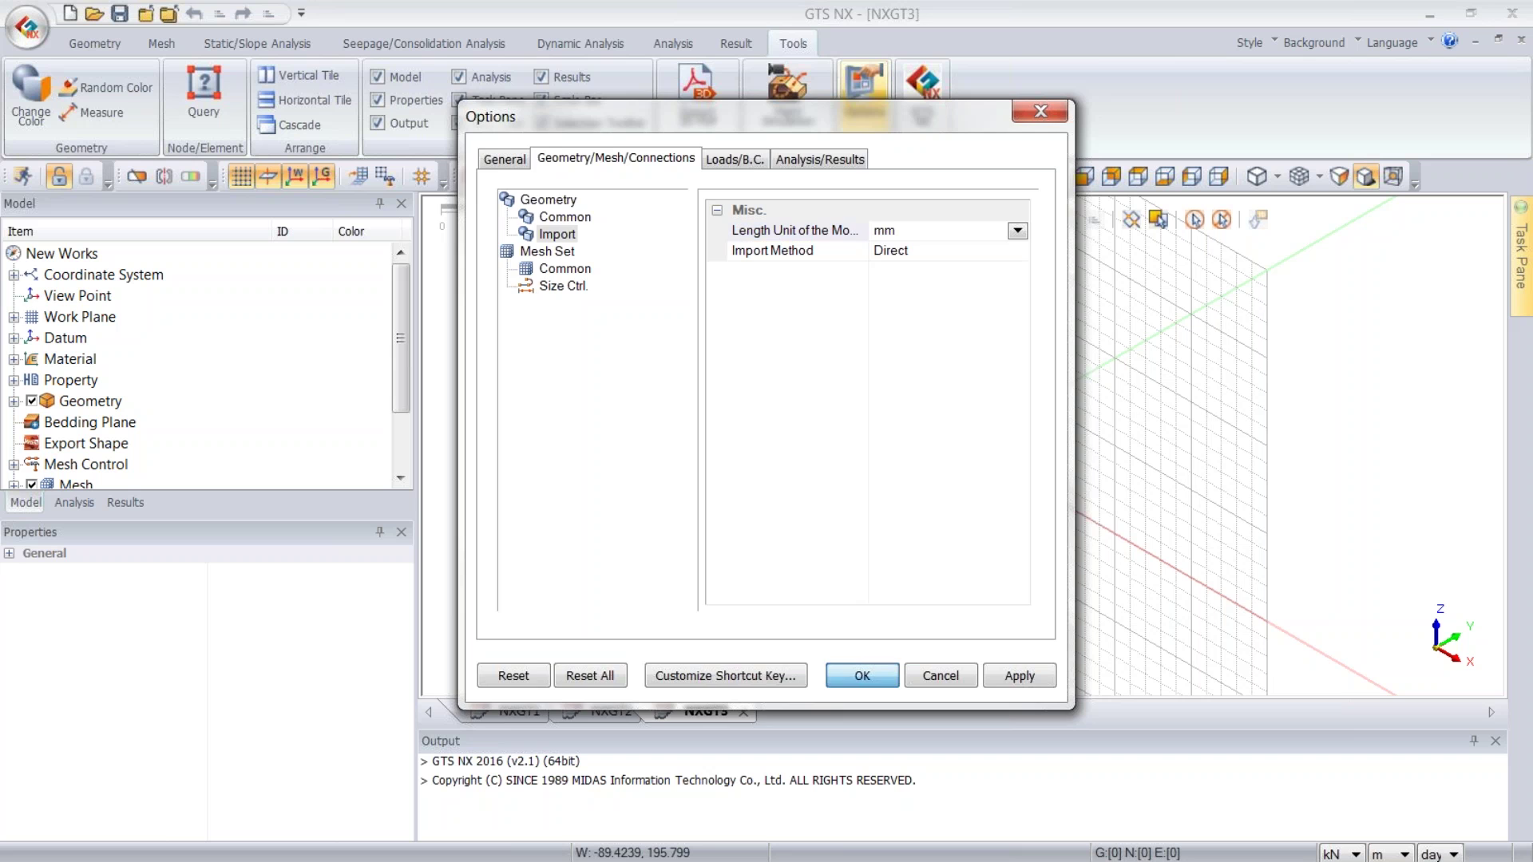
left_click(863, 676)
- Start a CAD file import and set its file type to IGES (Up to 5.3)
left_click(28, 27)
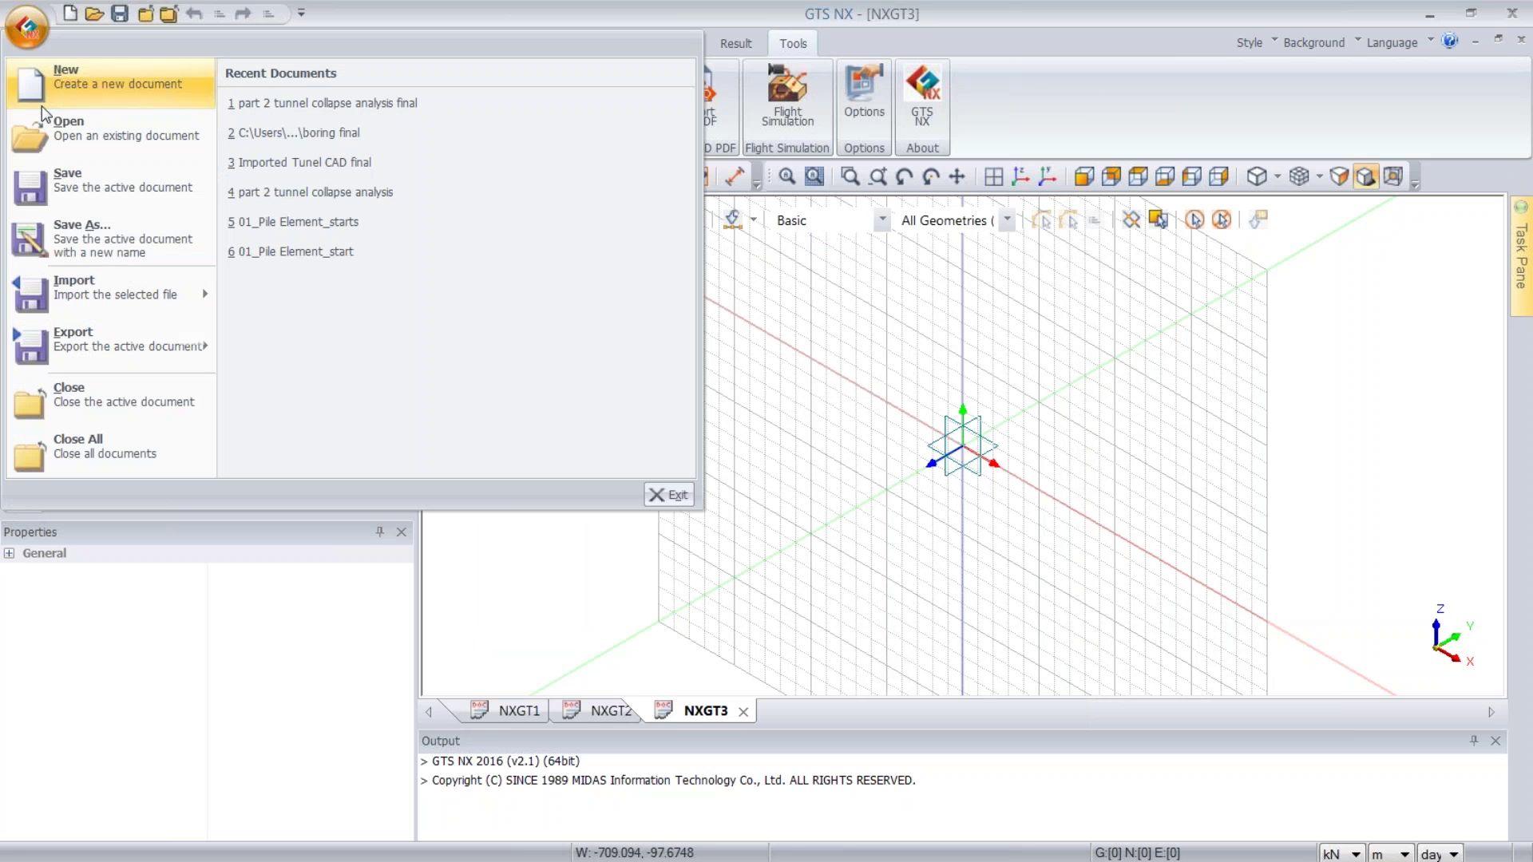
mouse_move(112, 294)
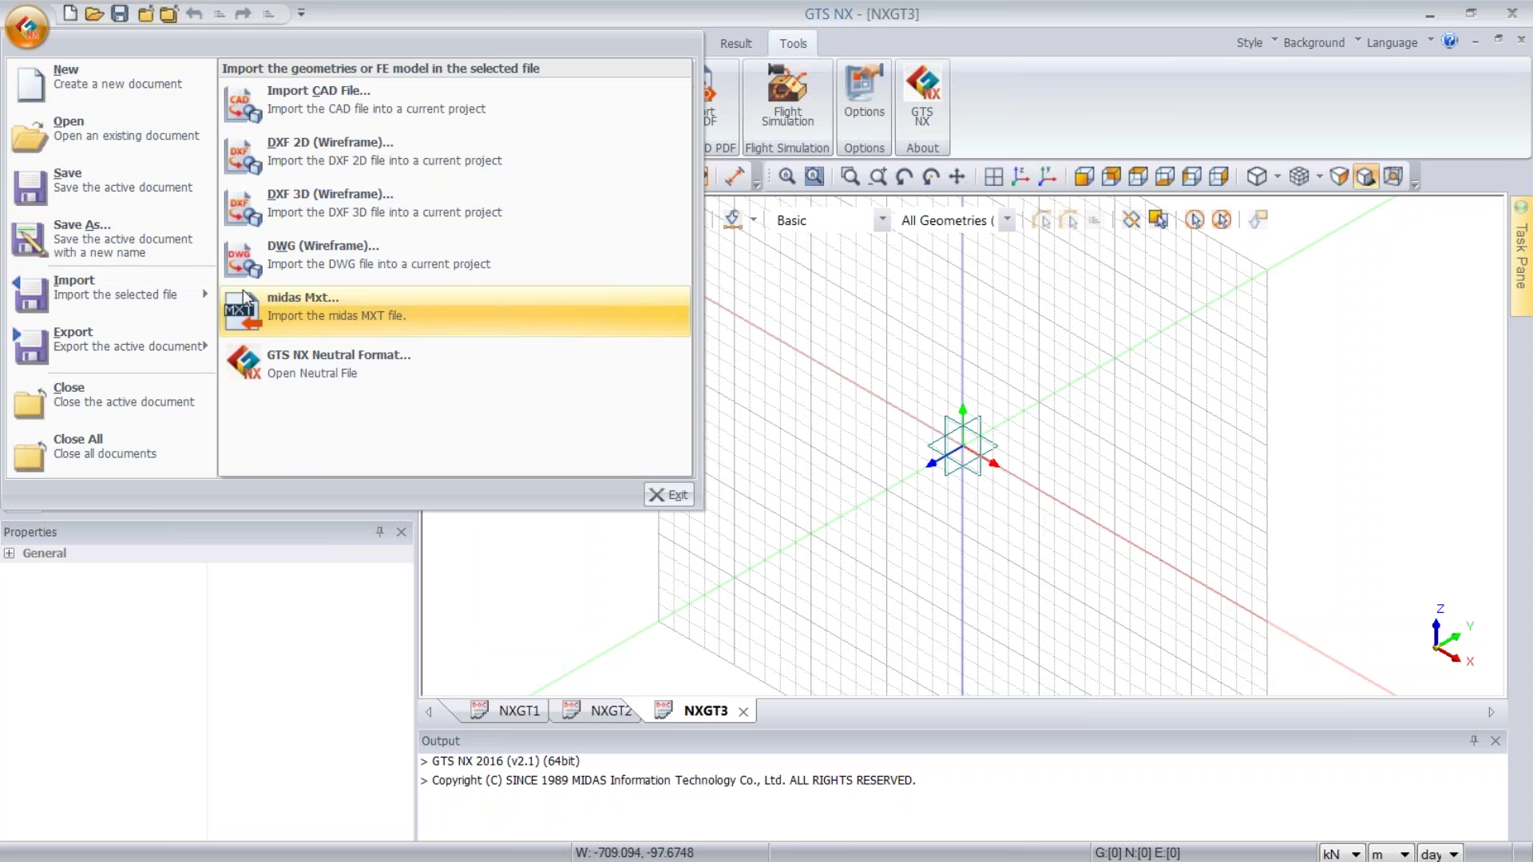
left_click(318, 108)
left_click(743, 730)
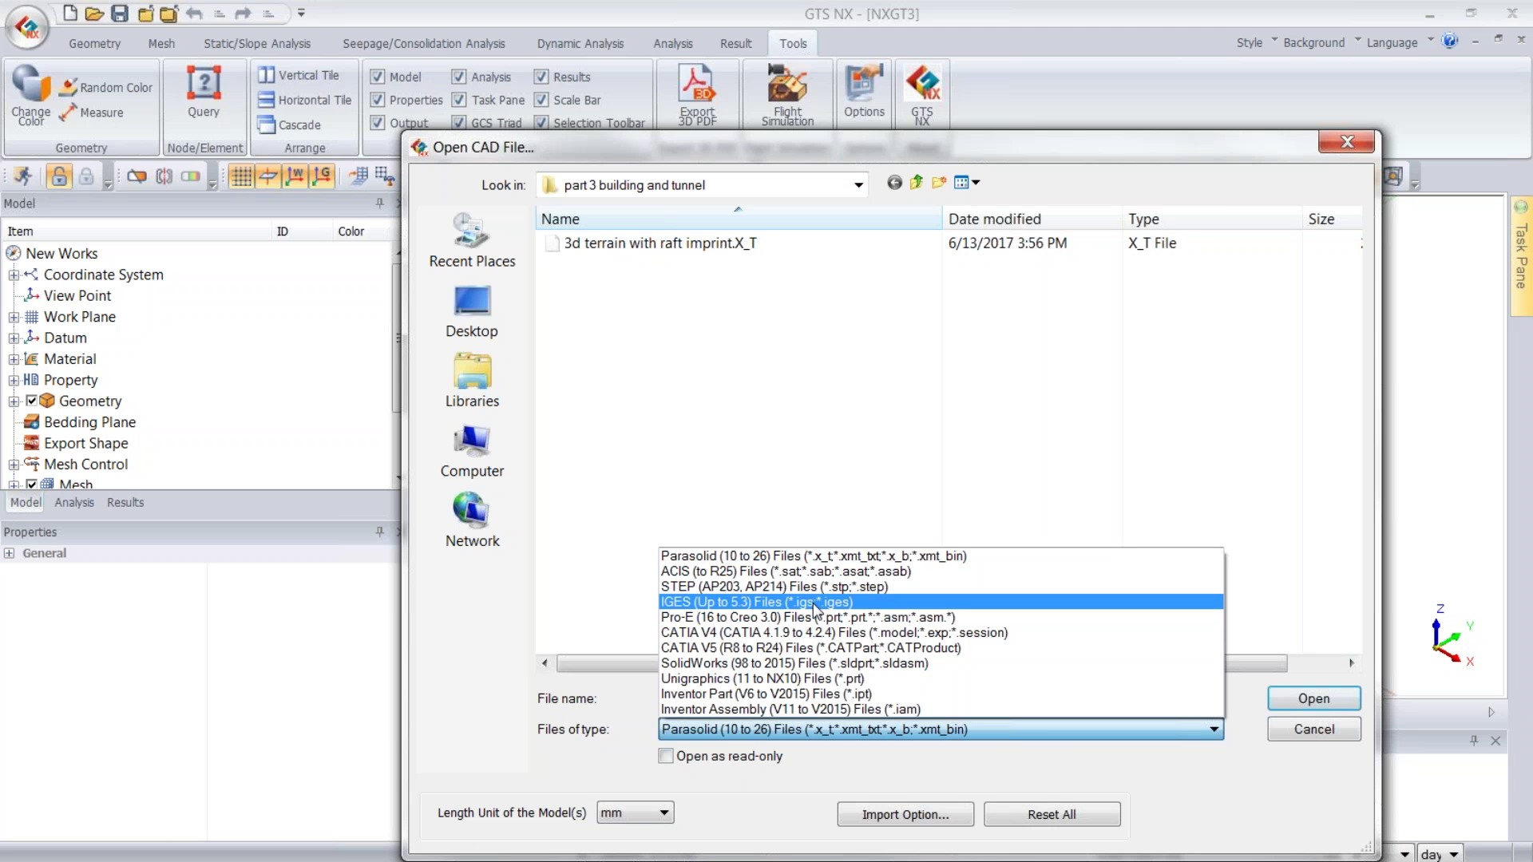
left_click(814, 609)
- Import the IGES file 3D - Trasandén para calculo3.igs from the folder how to autocad import inside z
left_click(916, 183)
left_click(990, 285)
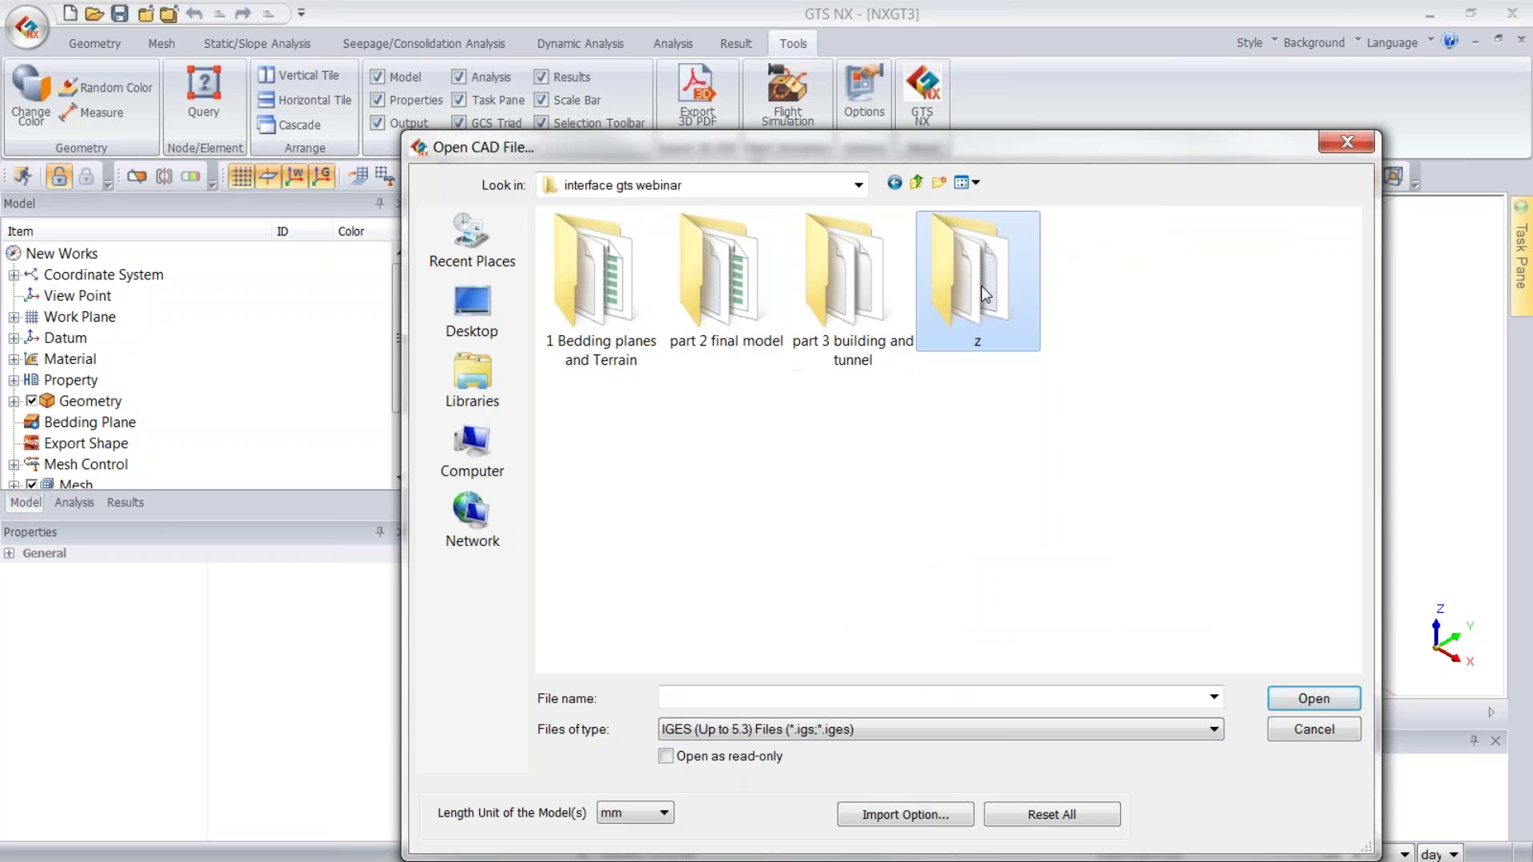
double_click(988, 289)
double_click(659, 244)
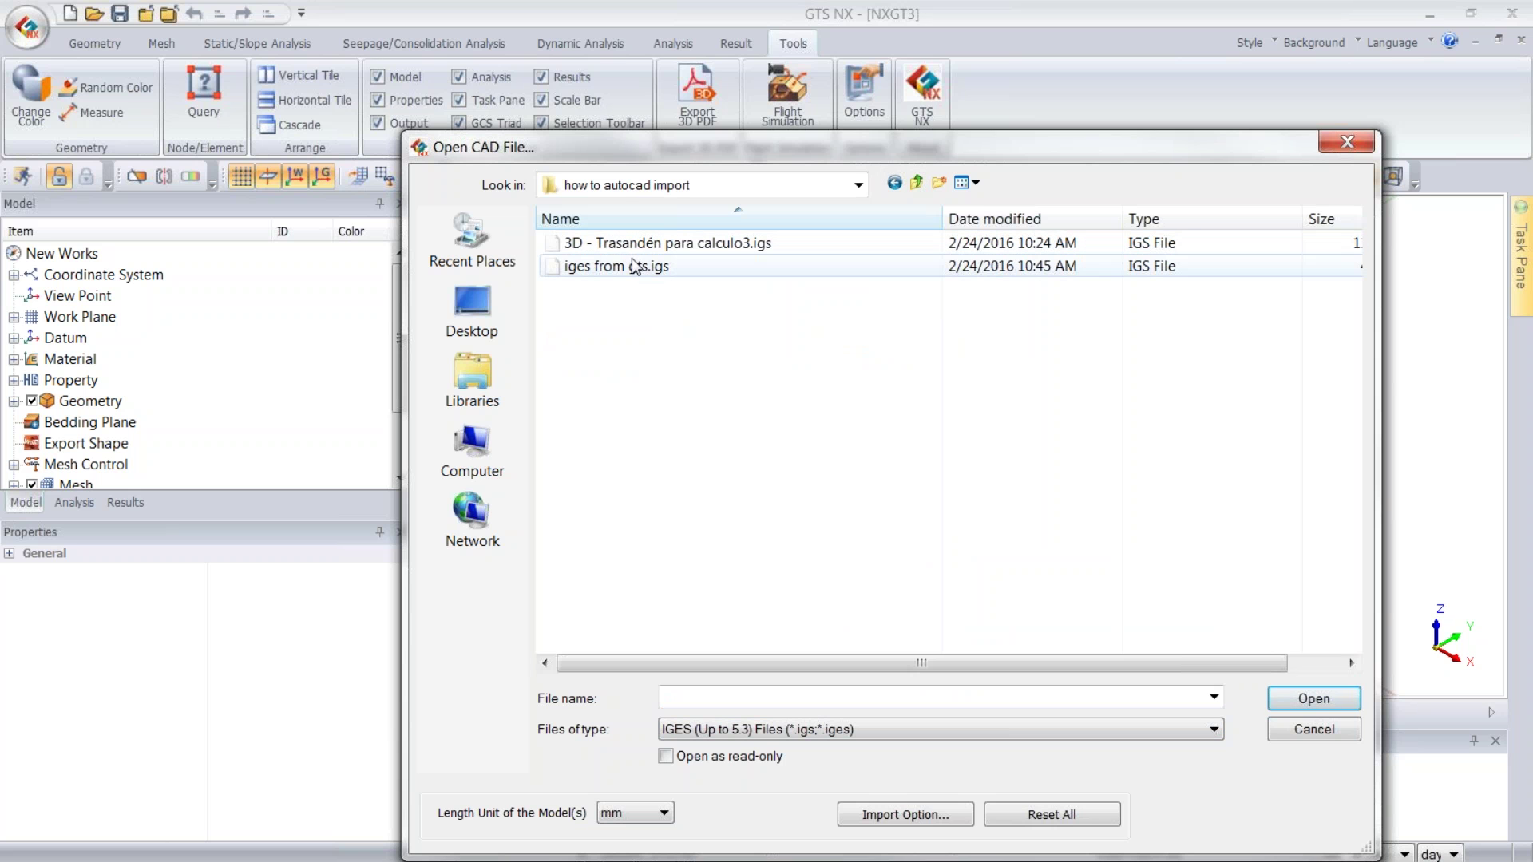
double_click(635, 266)
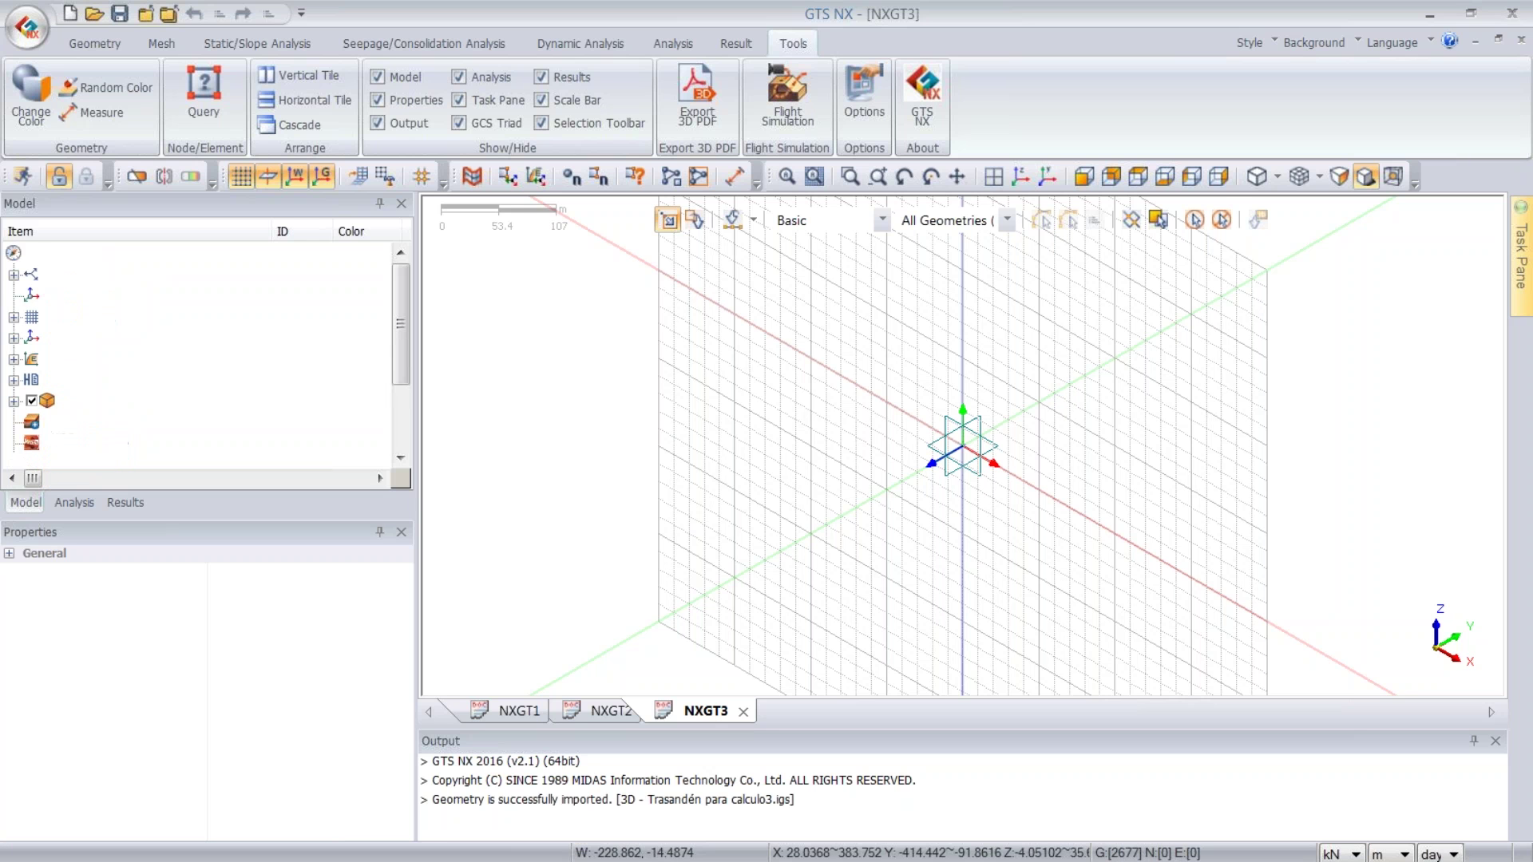
- Examine the imported IGES structure up close and undo the CAD file import
middle_click_drag(1033, 421, 933, 417)
scroll(1064, 405, "up", 4)
scroll(1035, 390, "up", 3)
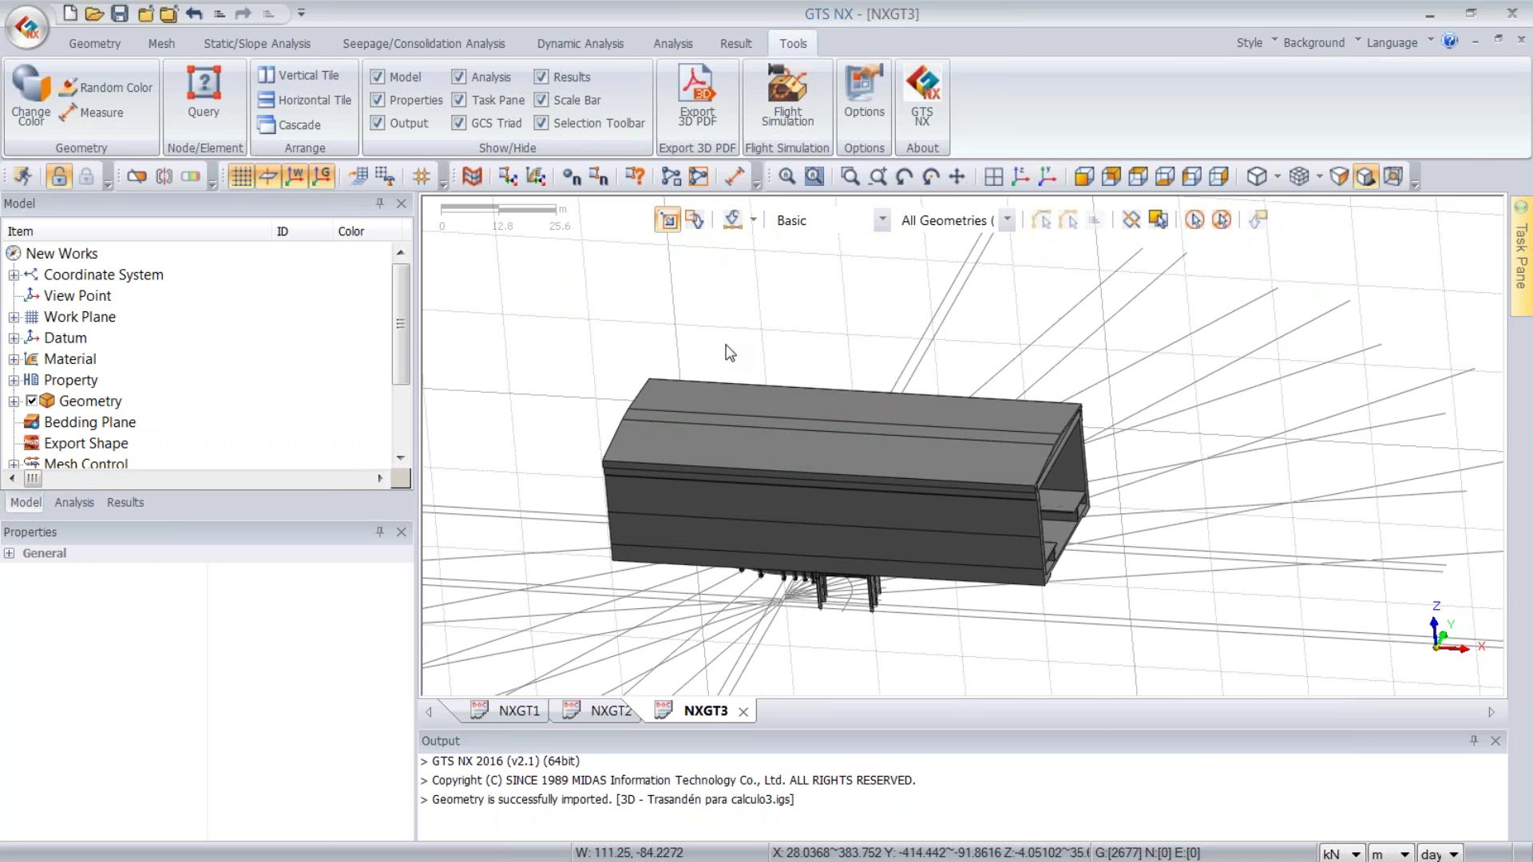
key("ctrl+z")
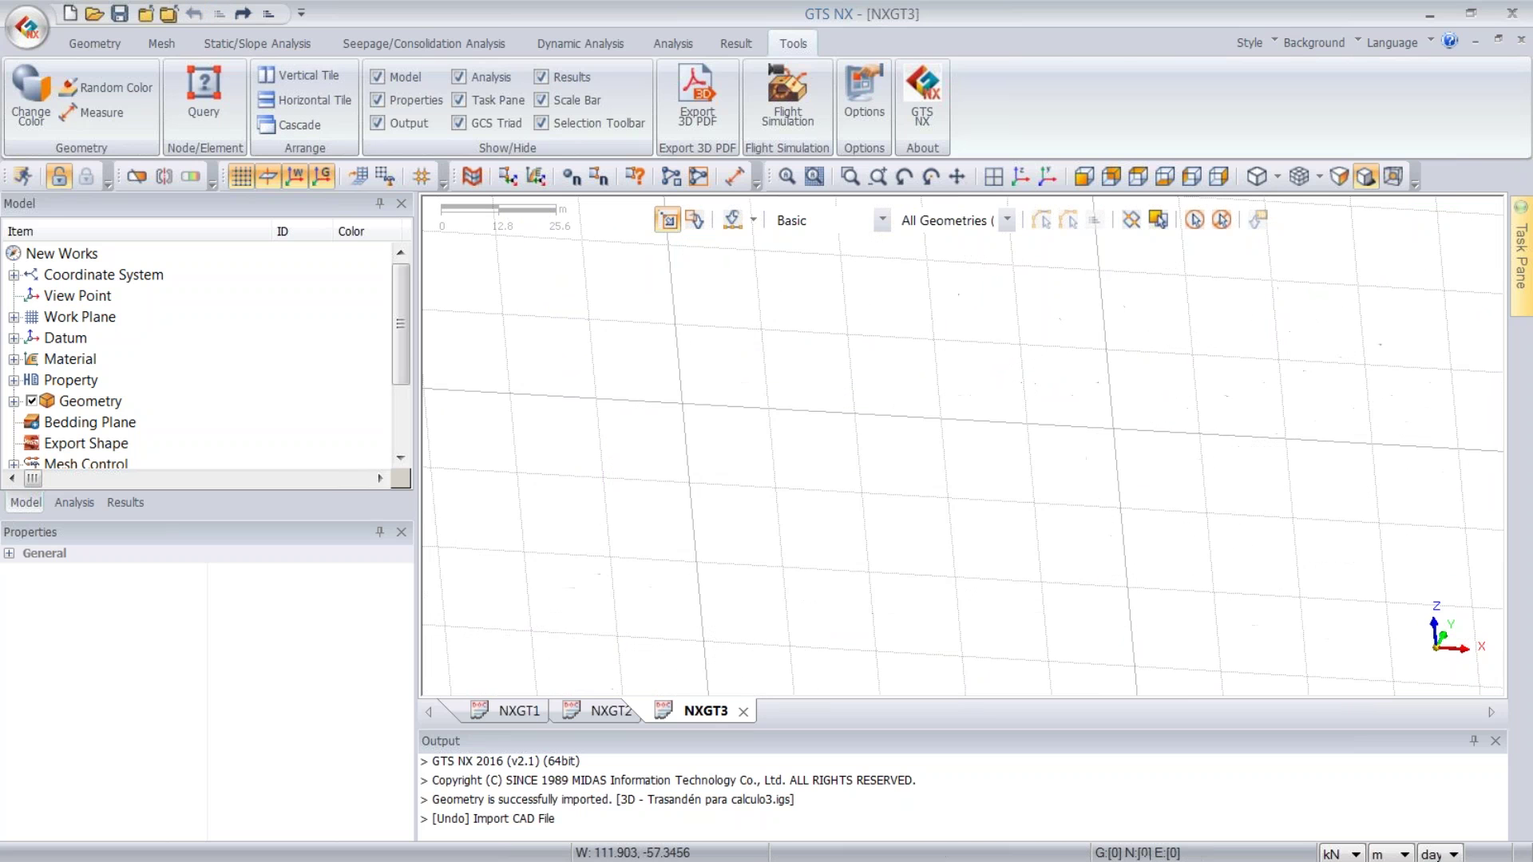
- Import the ACIS (to R25) file underwater, tube-shaped tunnel from the folder part 2 final model
left_click(96, 42)
left_click(36, 36)
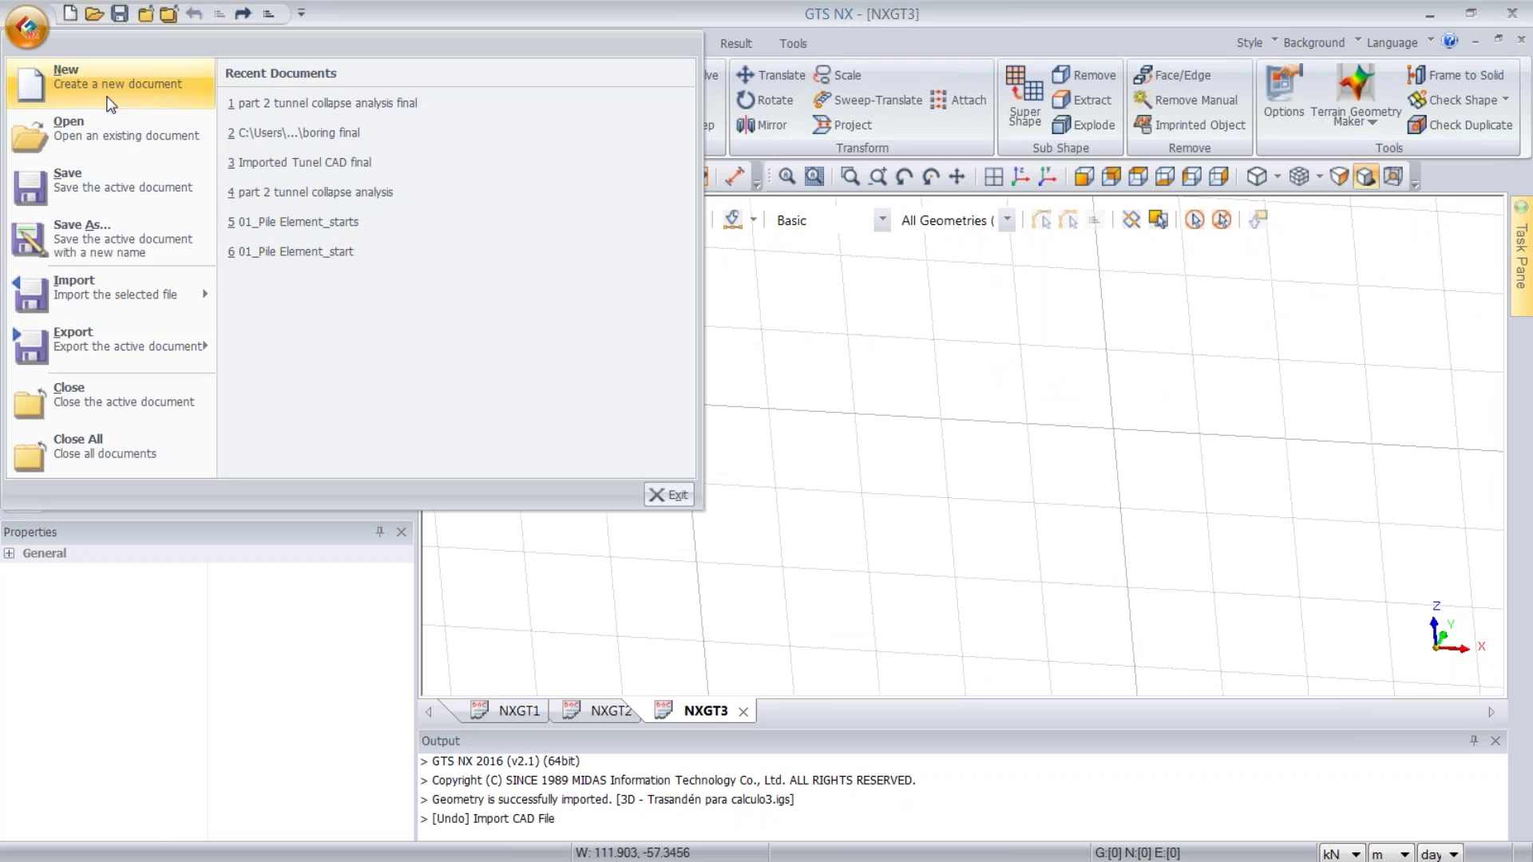
mouse_move(173, 292)
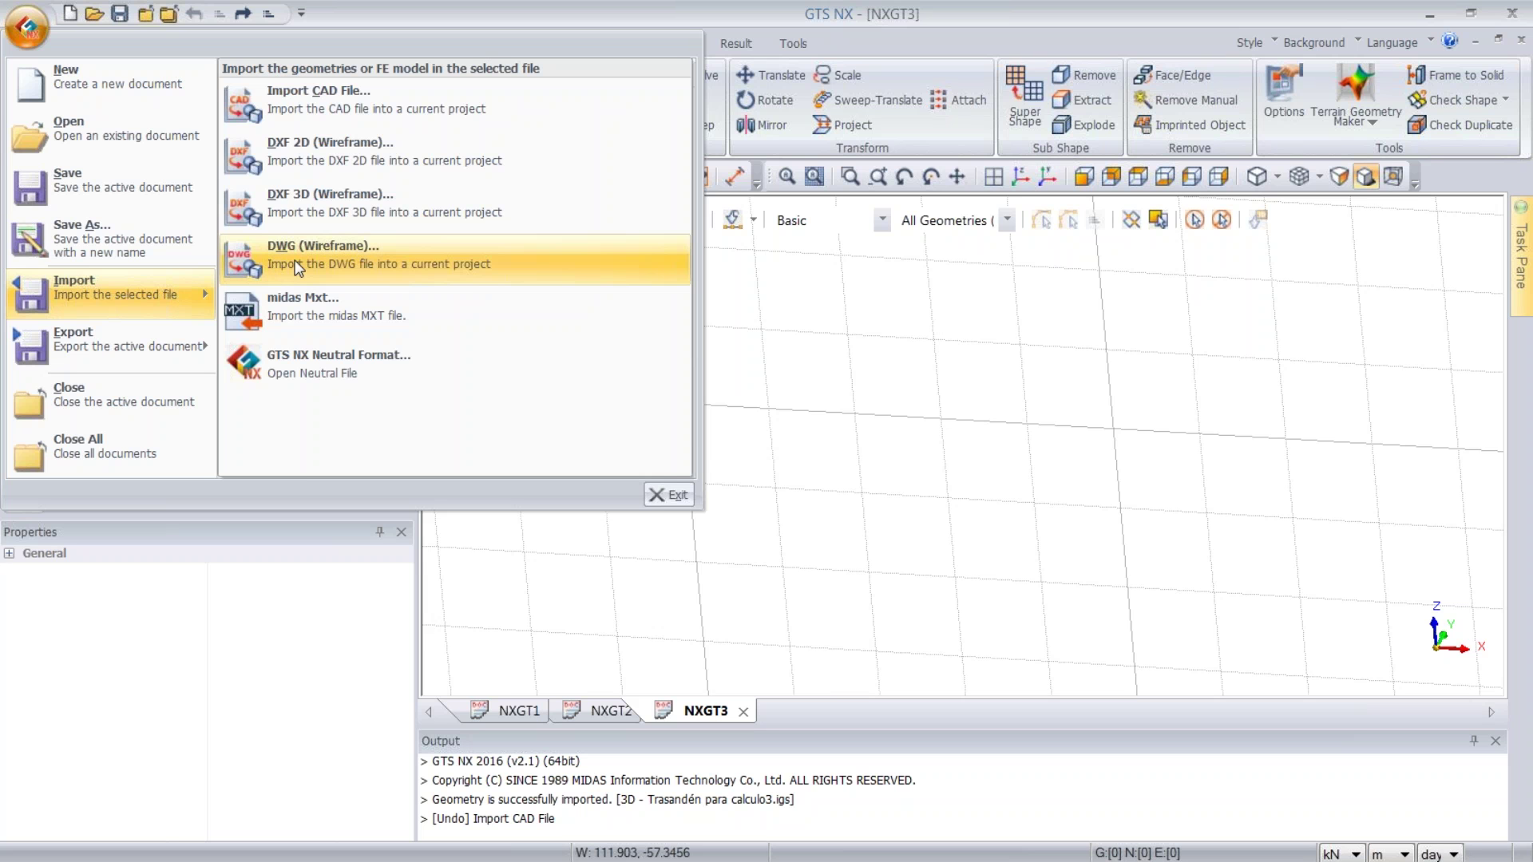
left_click(367, 102)
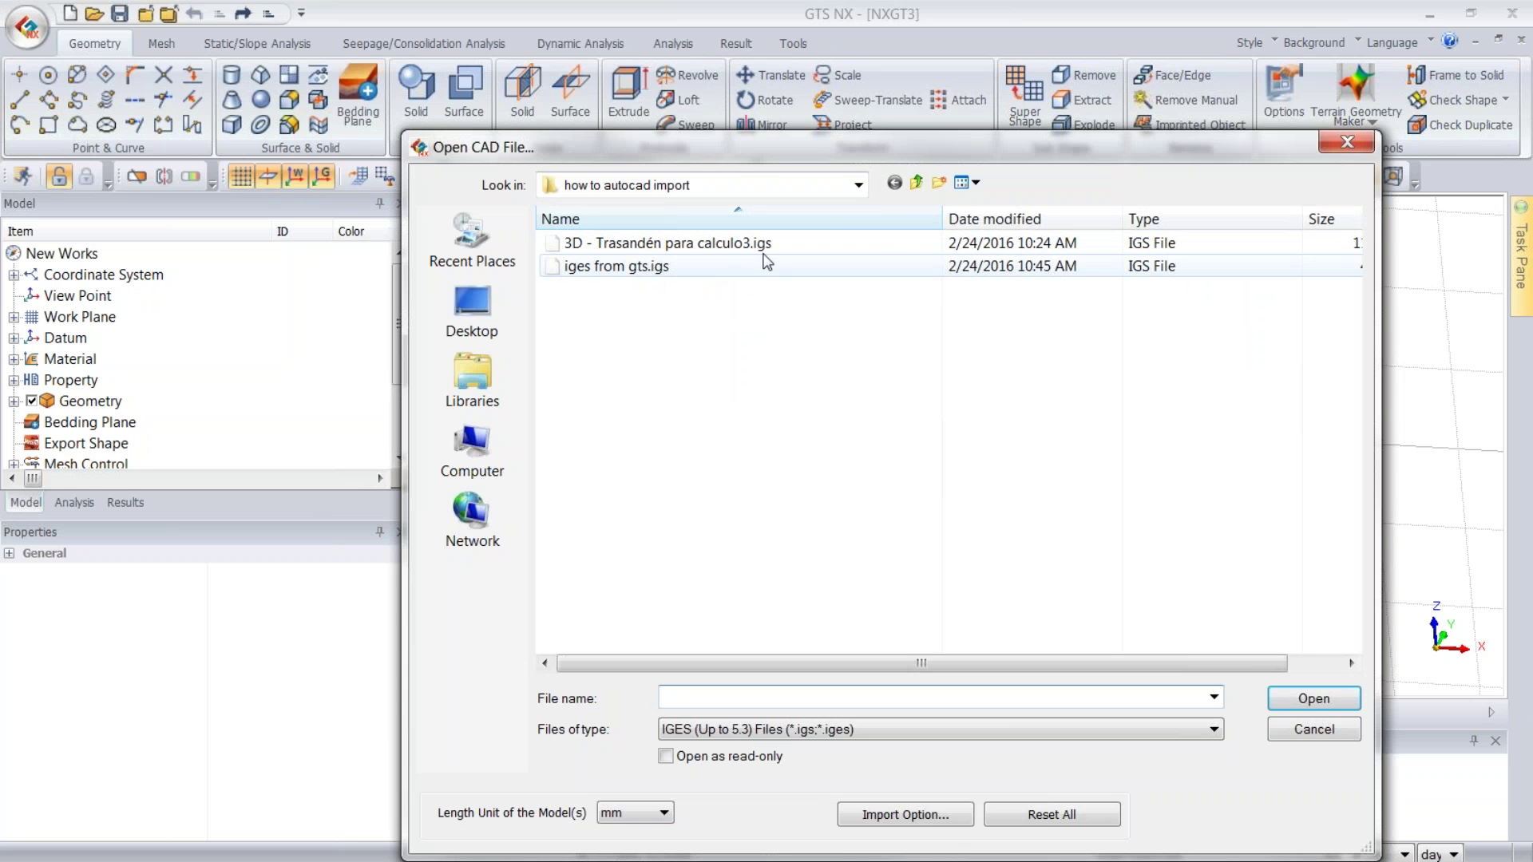
left_click(918, 184)
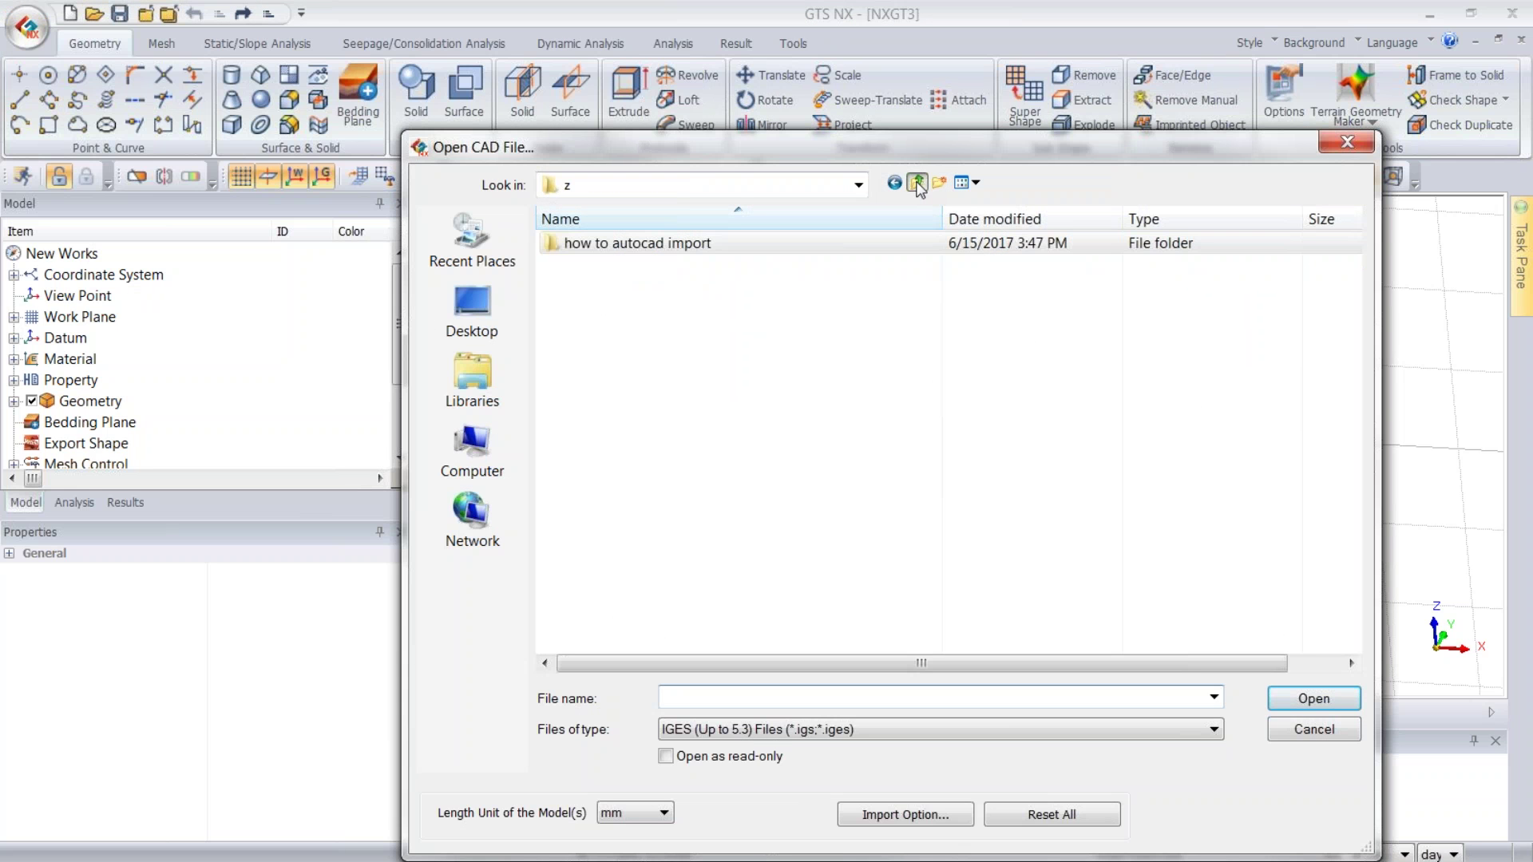
left_click(918, 183)
double_click(707, 299)
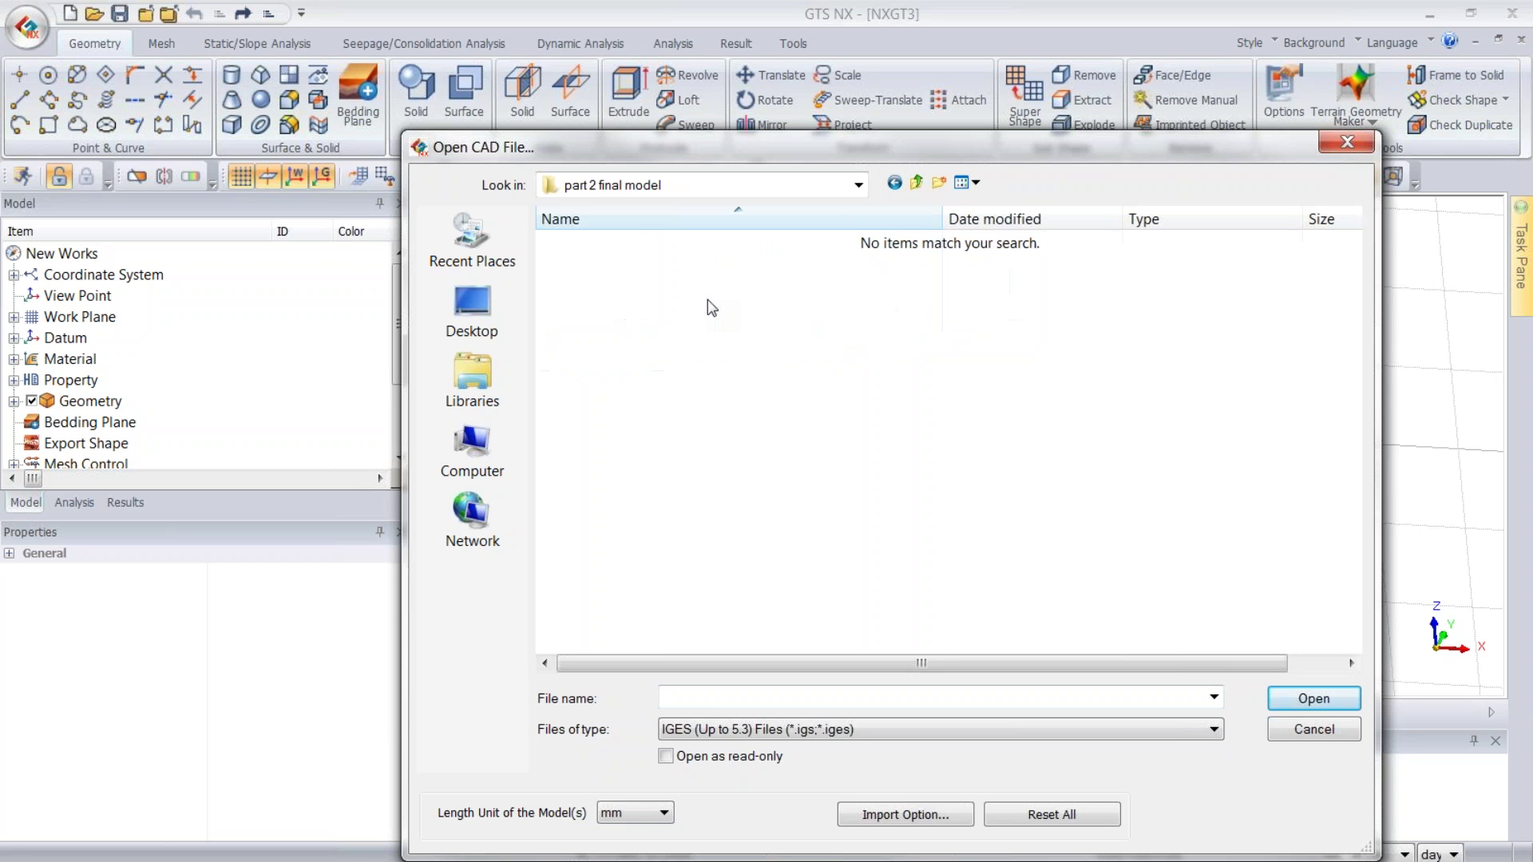
left_click(787, 730)
left_click(850, 571)
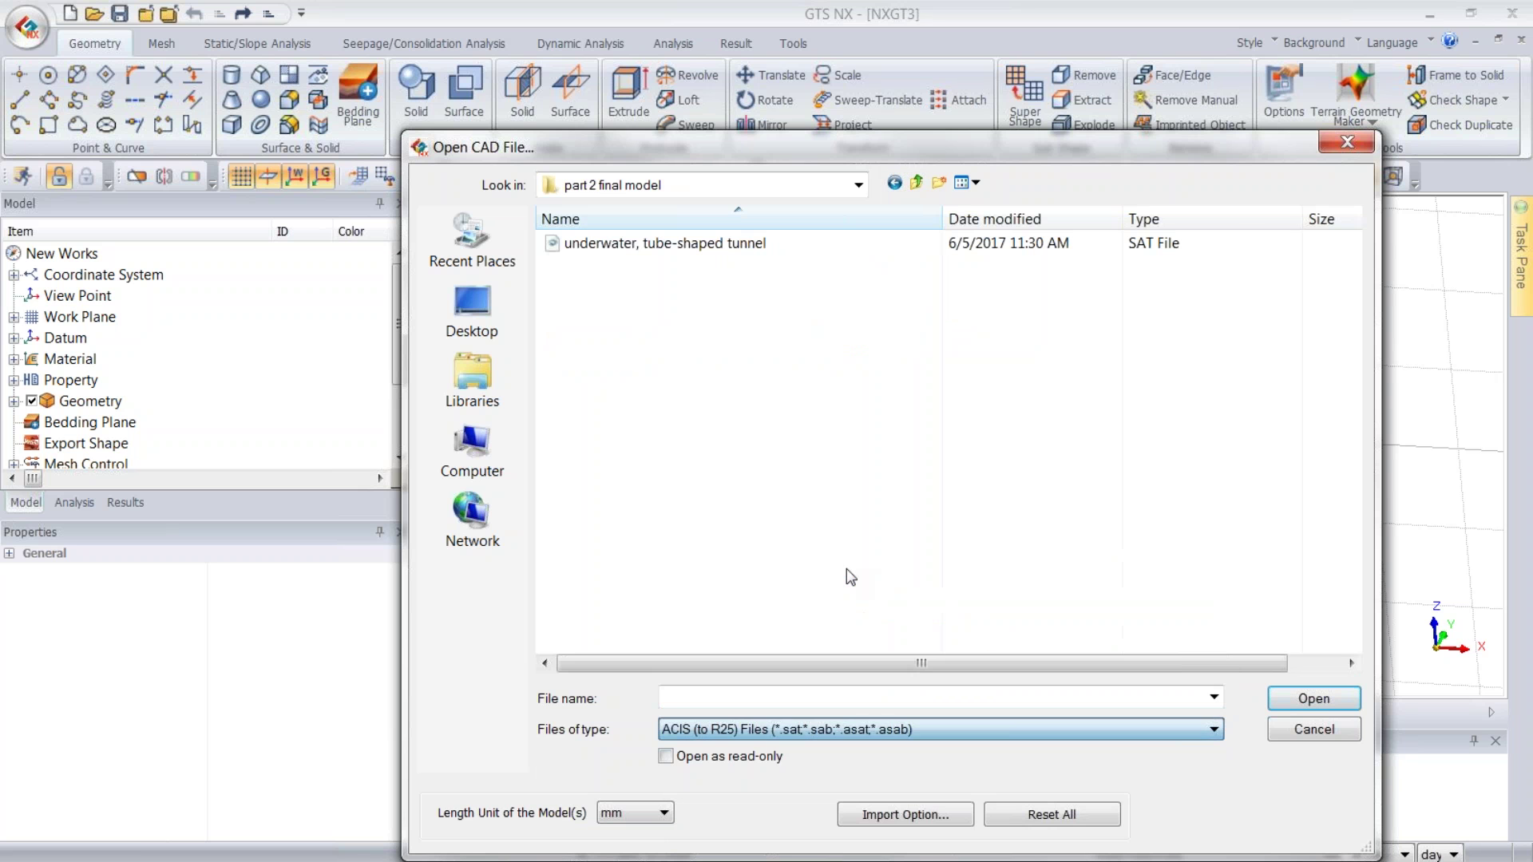
double_click(689, 243)
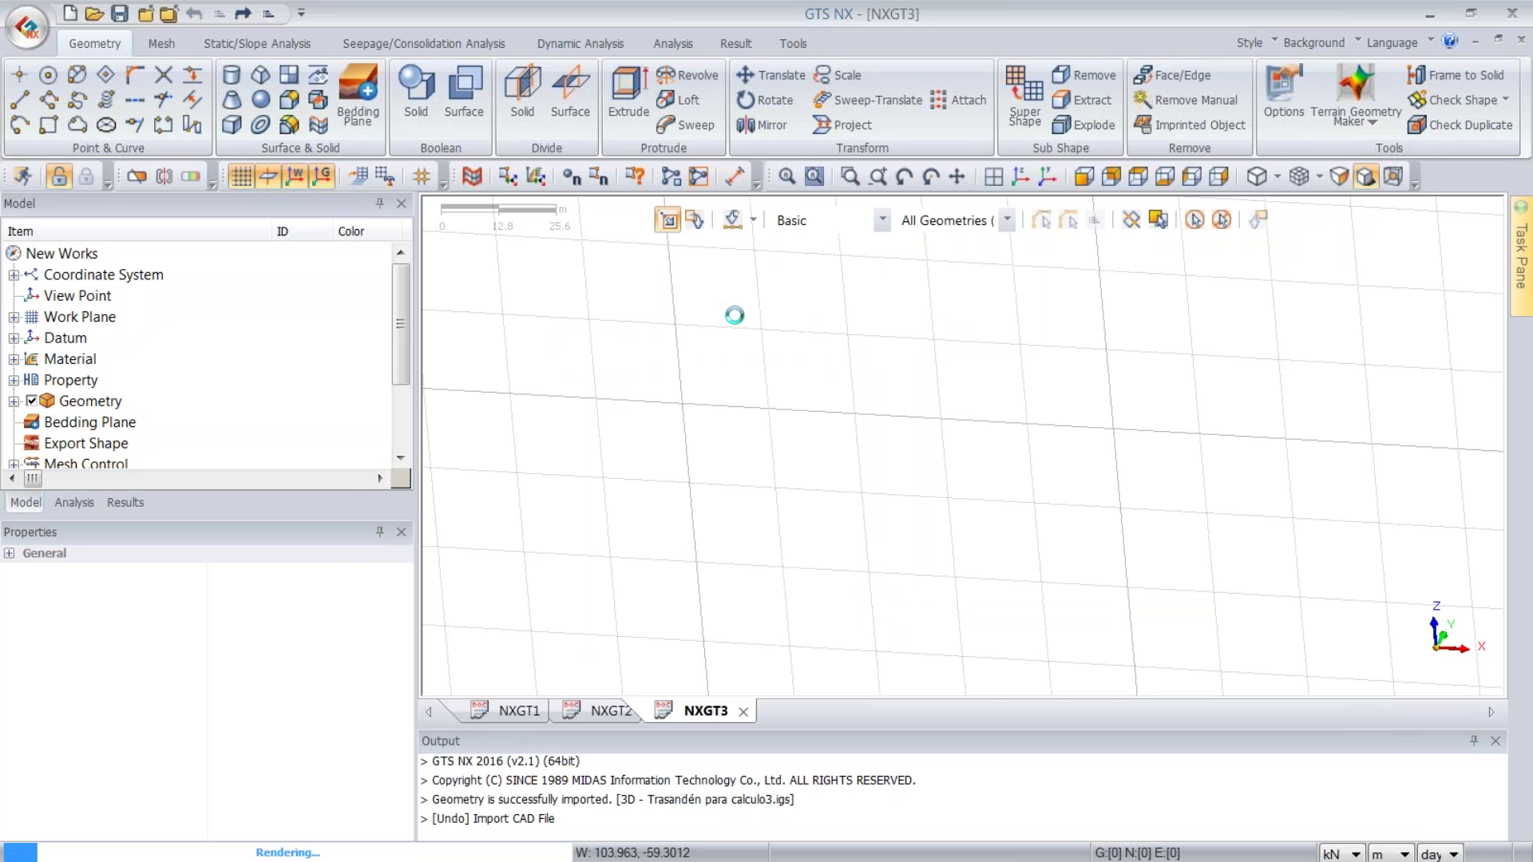
middle_click_drag(808, 410, 822, 353)
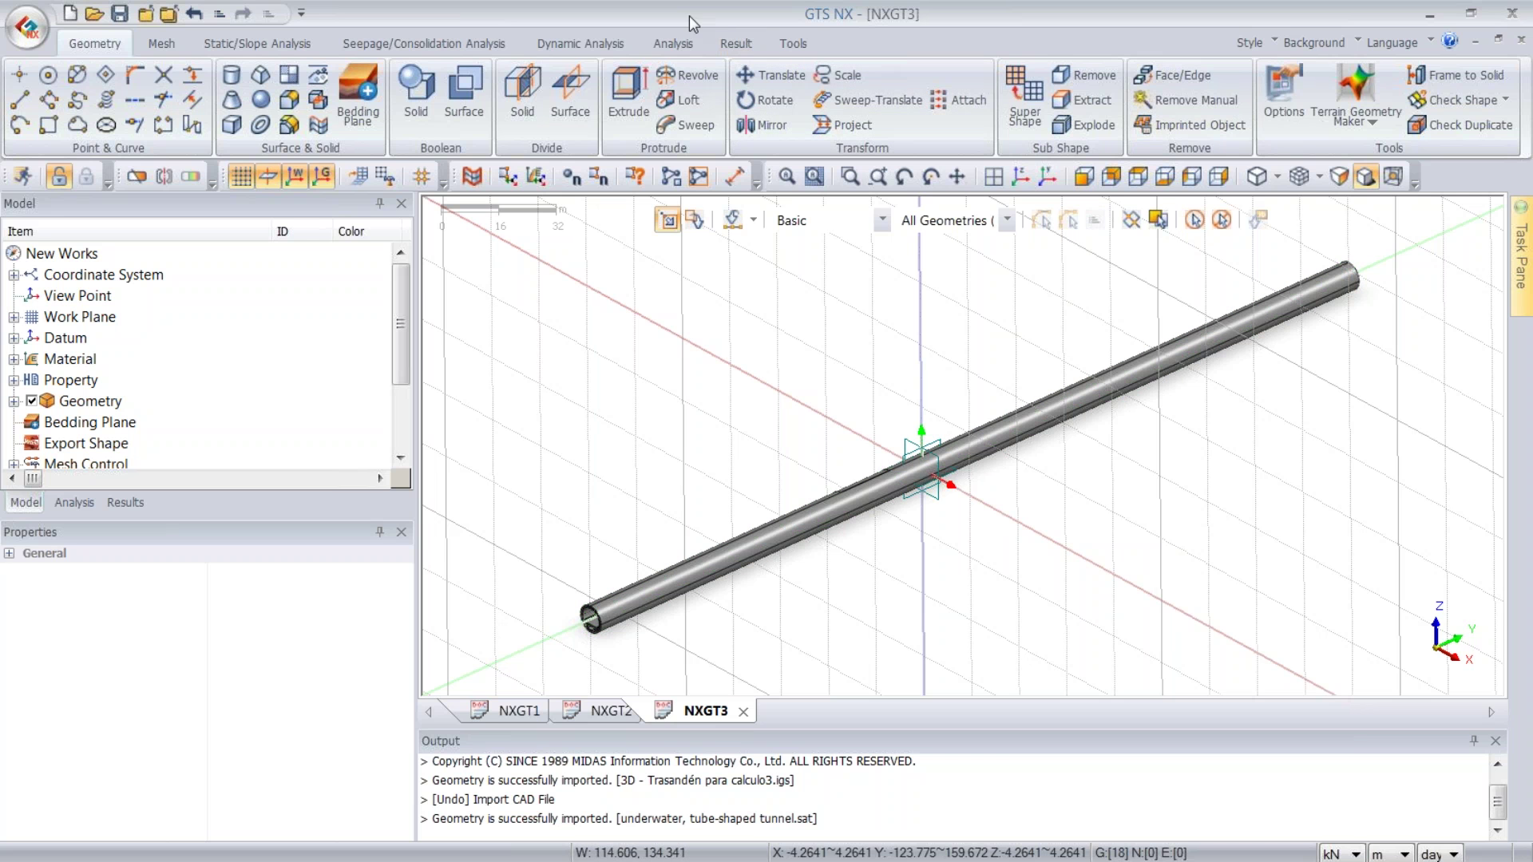
- Measure the tunnel's length between a point at each of its two ends
left_click(799, 43)
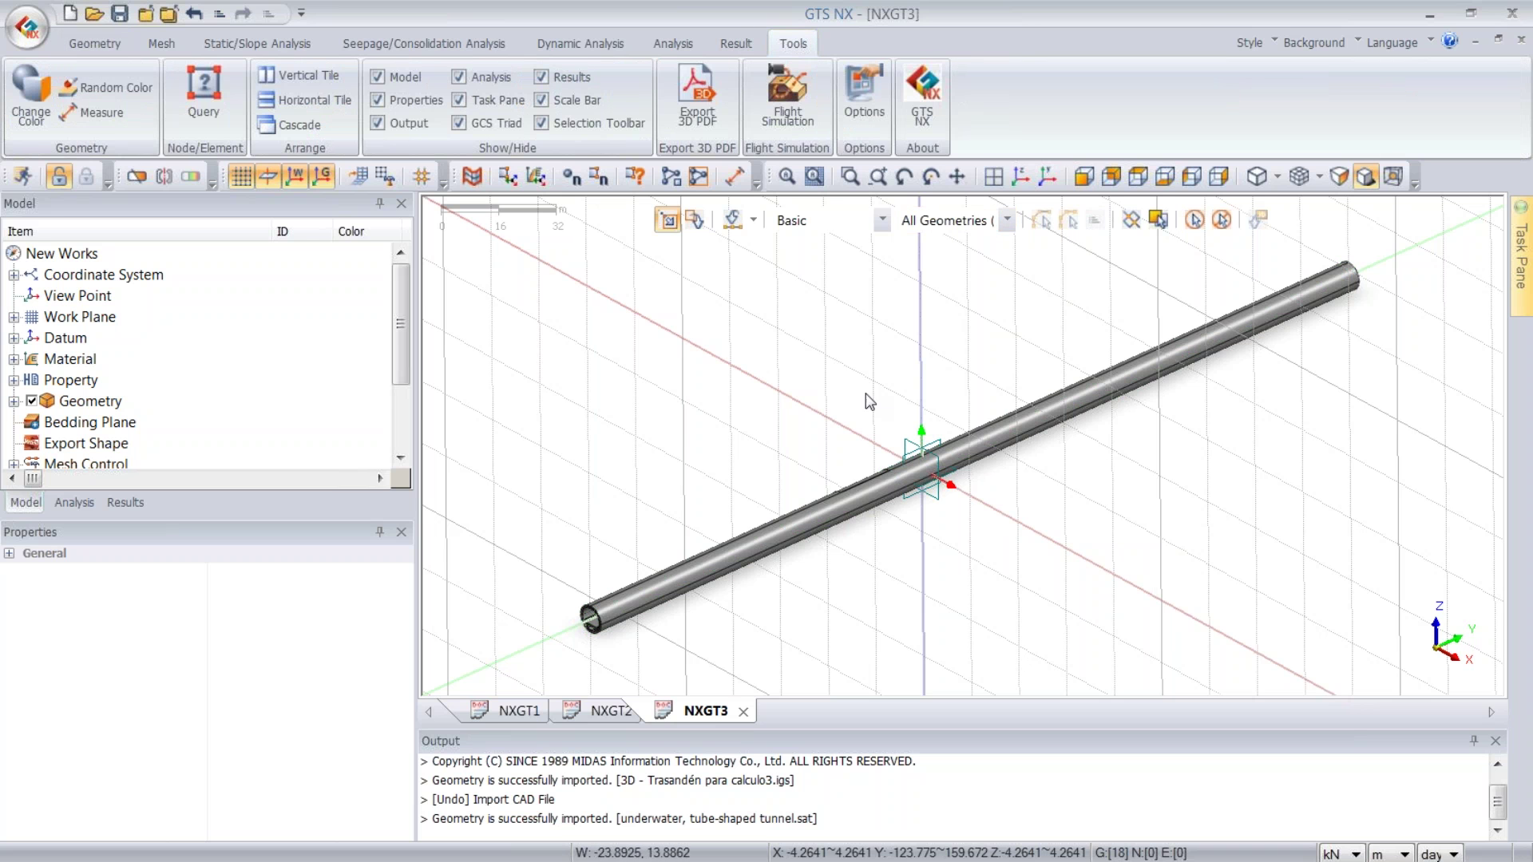
left_click(735, 176)
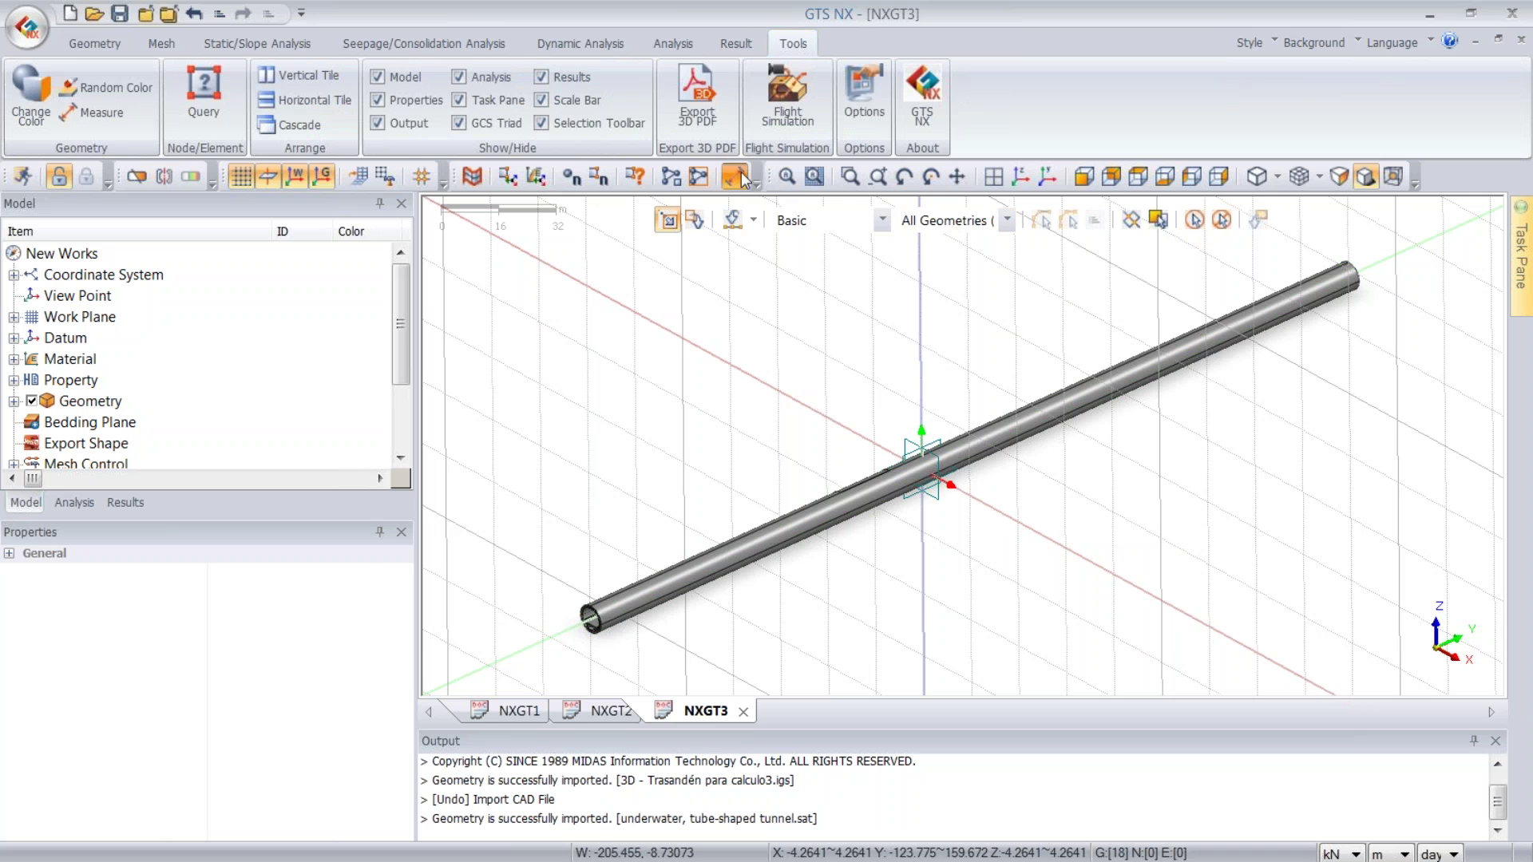
left_click(603, 623)
left_click(1363, 282)
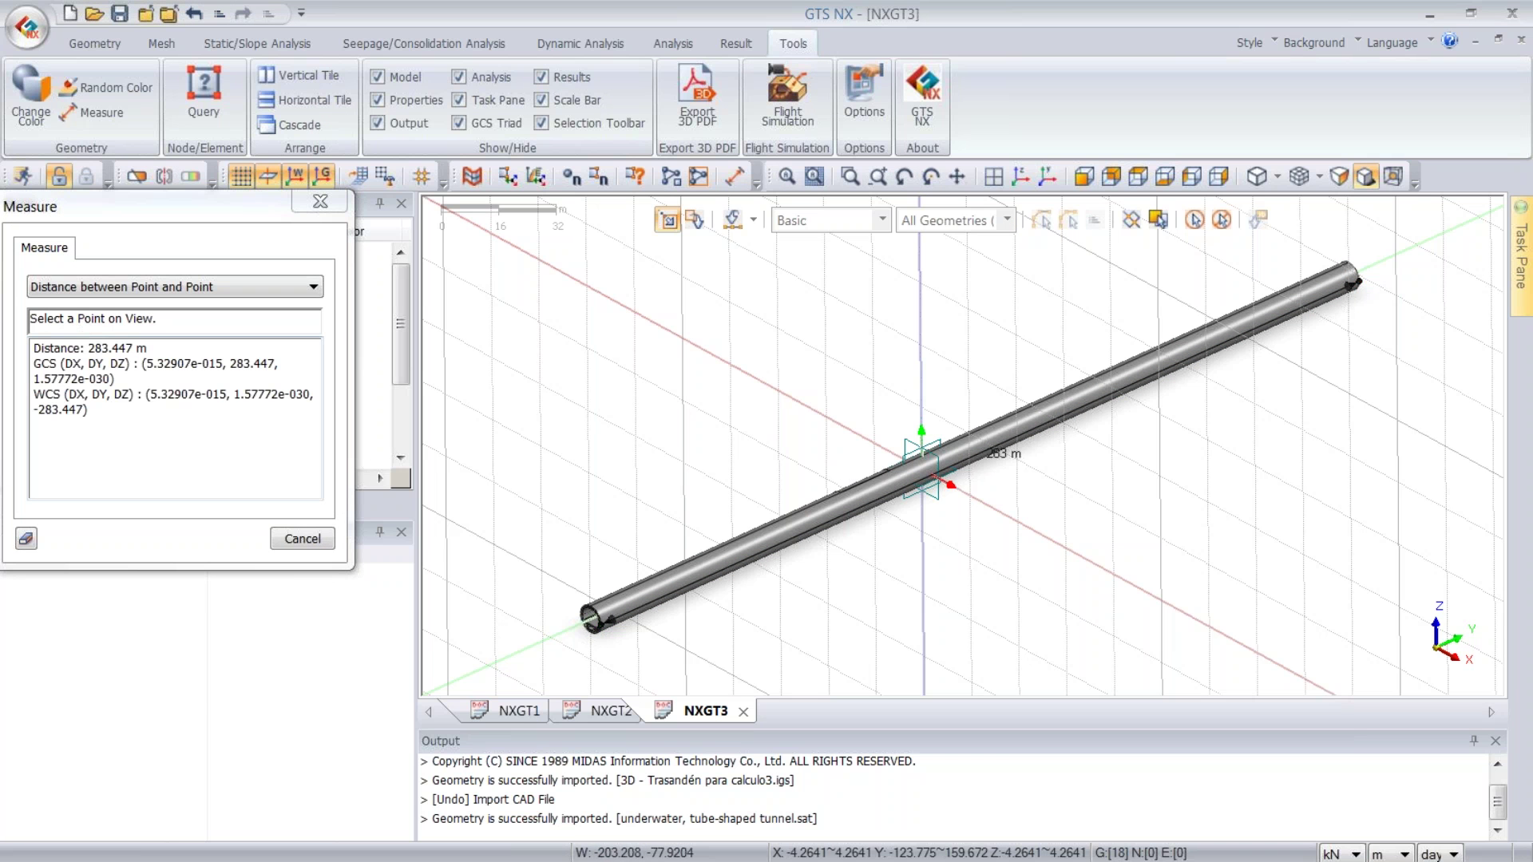
left_click_drag(110, 200, 597, 232)
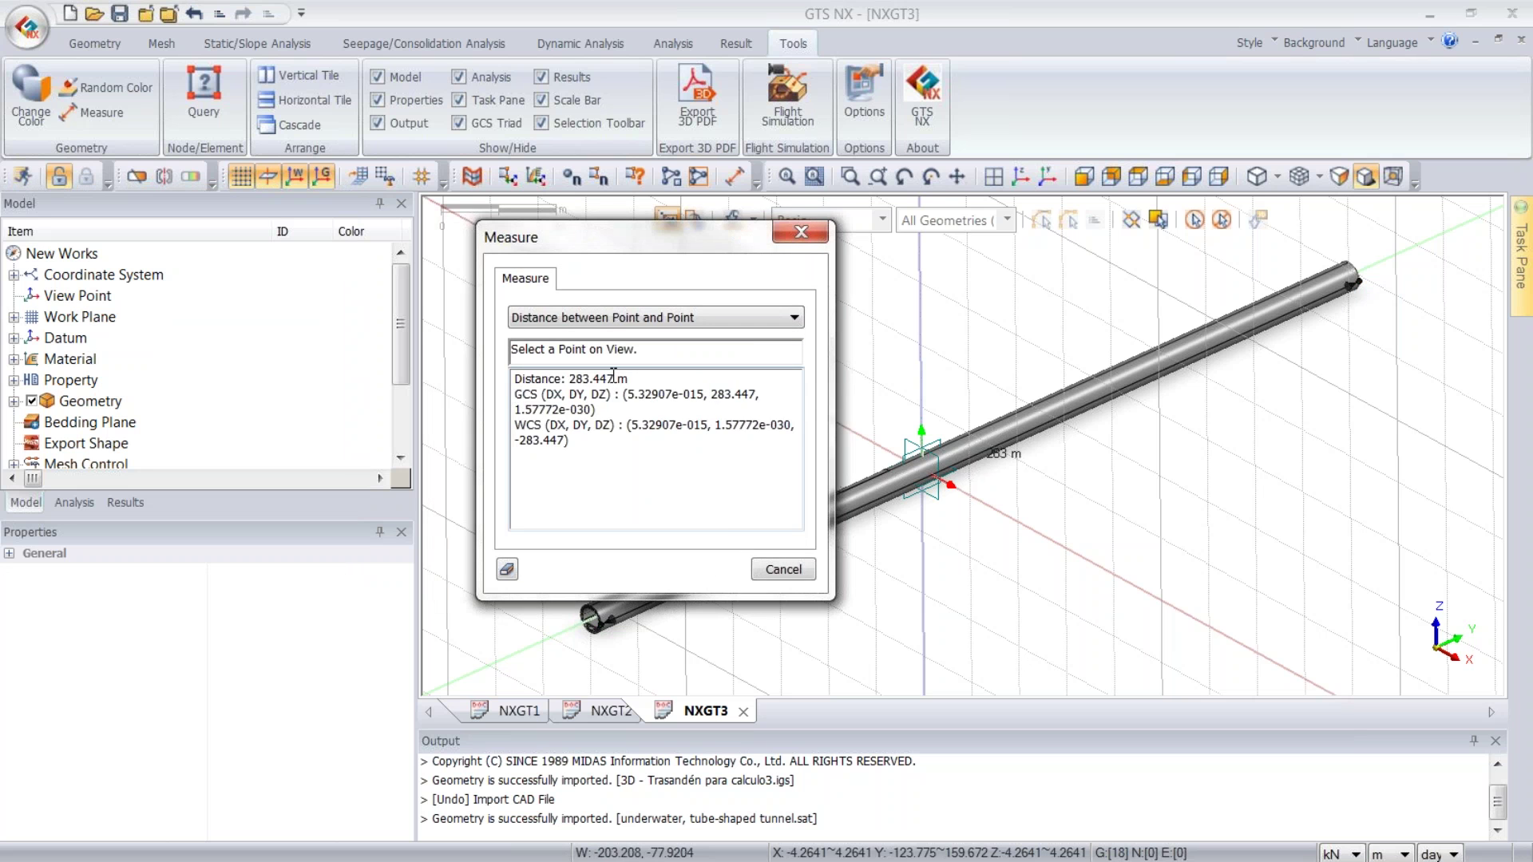
left_click(801, 232)
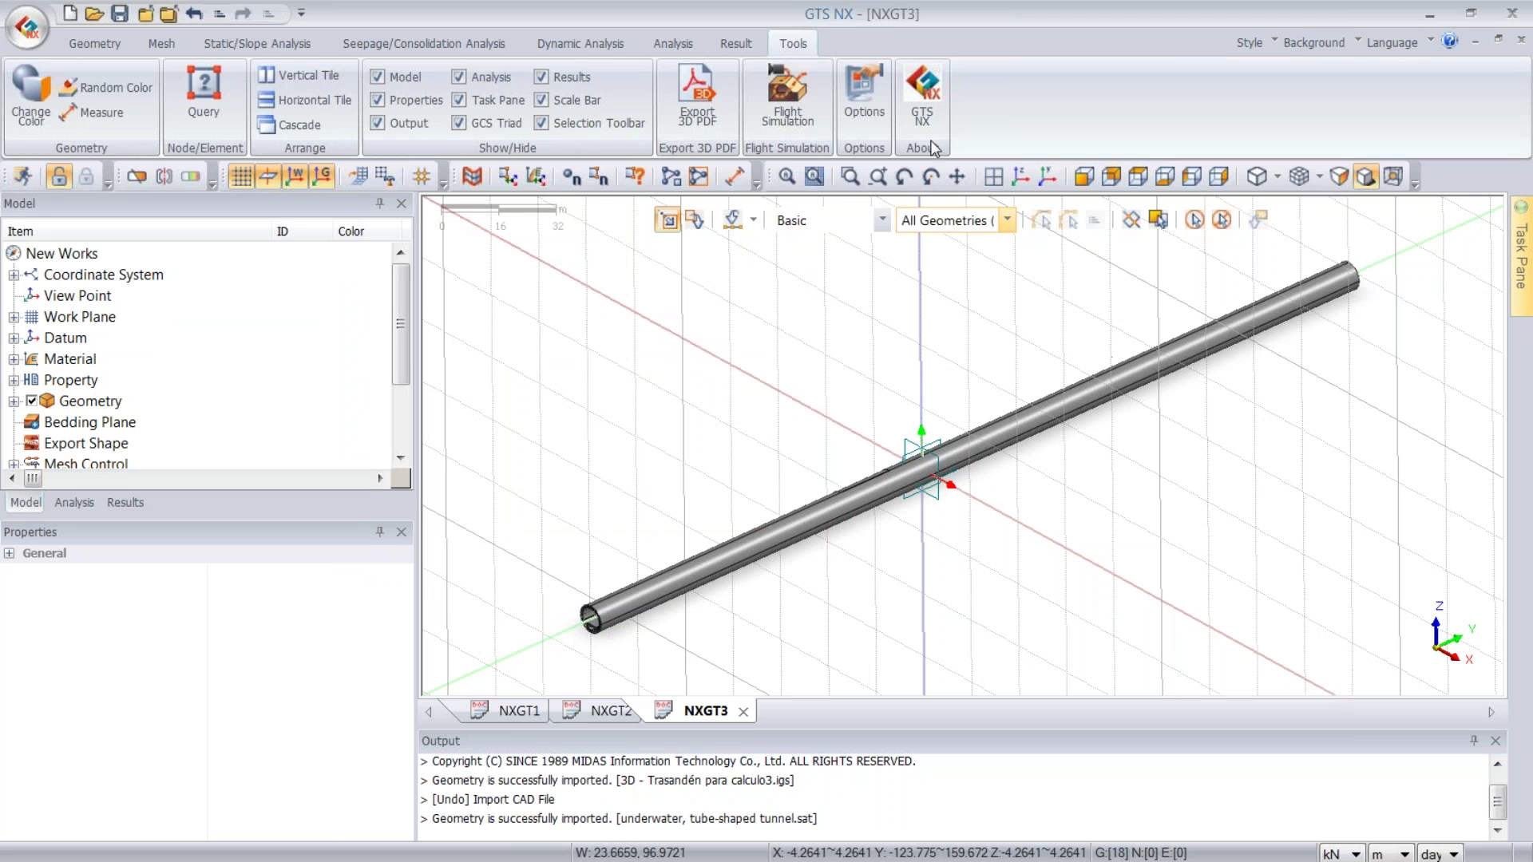
- Set the model length unit for geometry imports to m in the program options
left_click(861, 87)
left_click(619, 161)
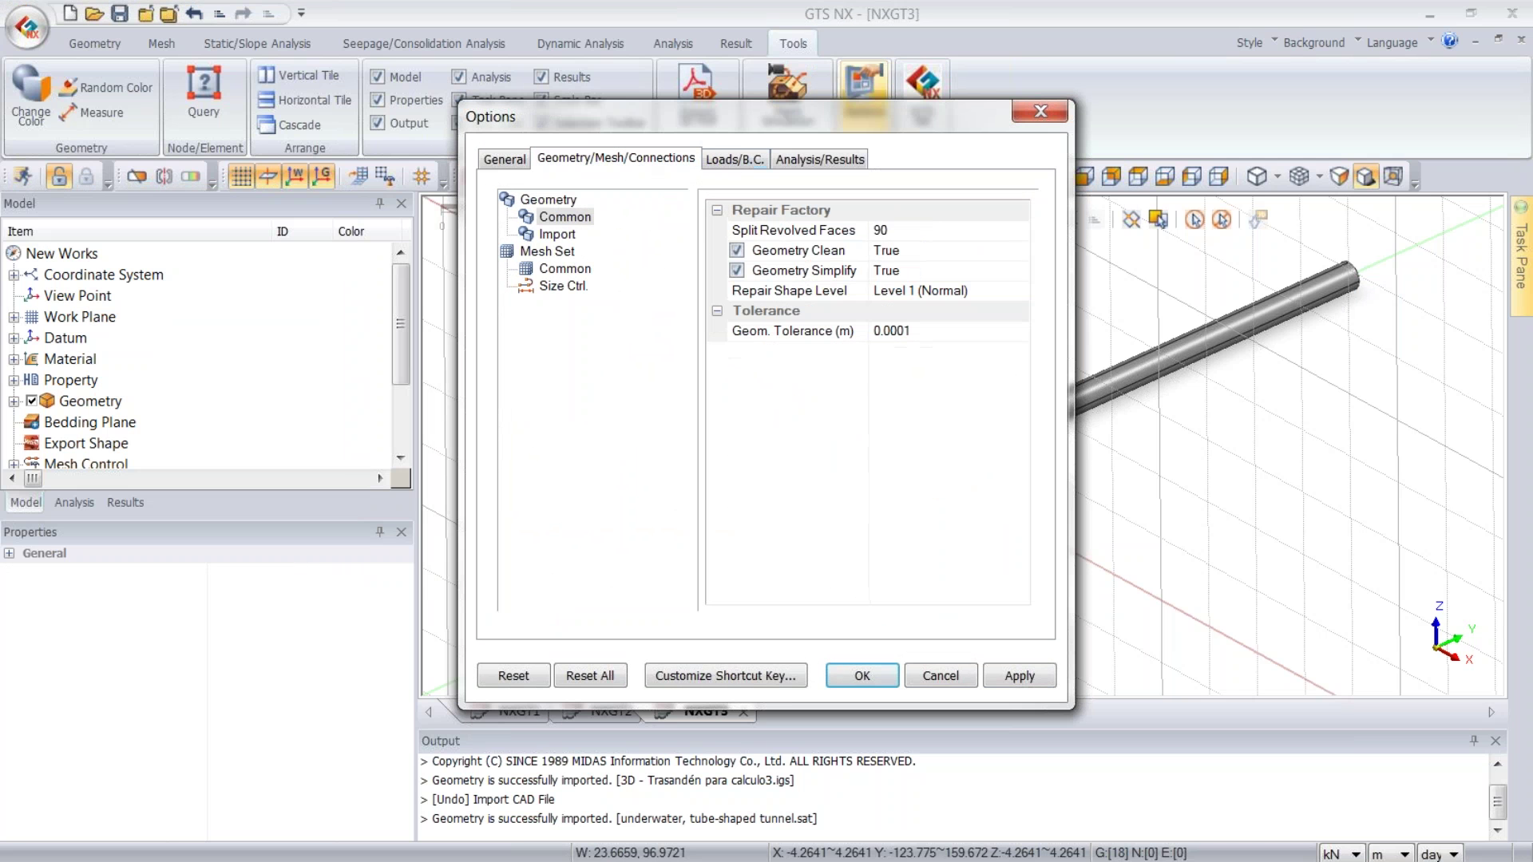
left_click(589, 236)
left_click(934, 232)
left_click(1018, 231)
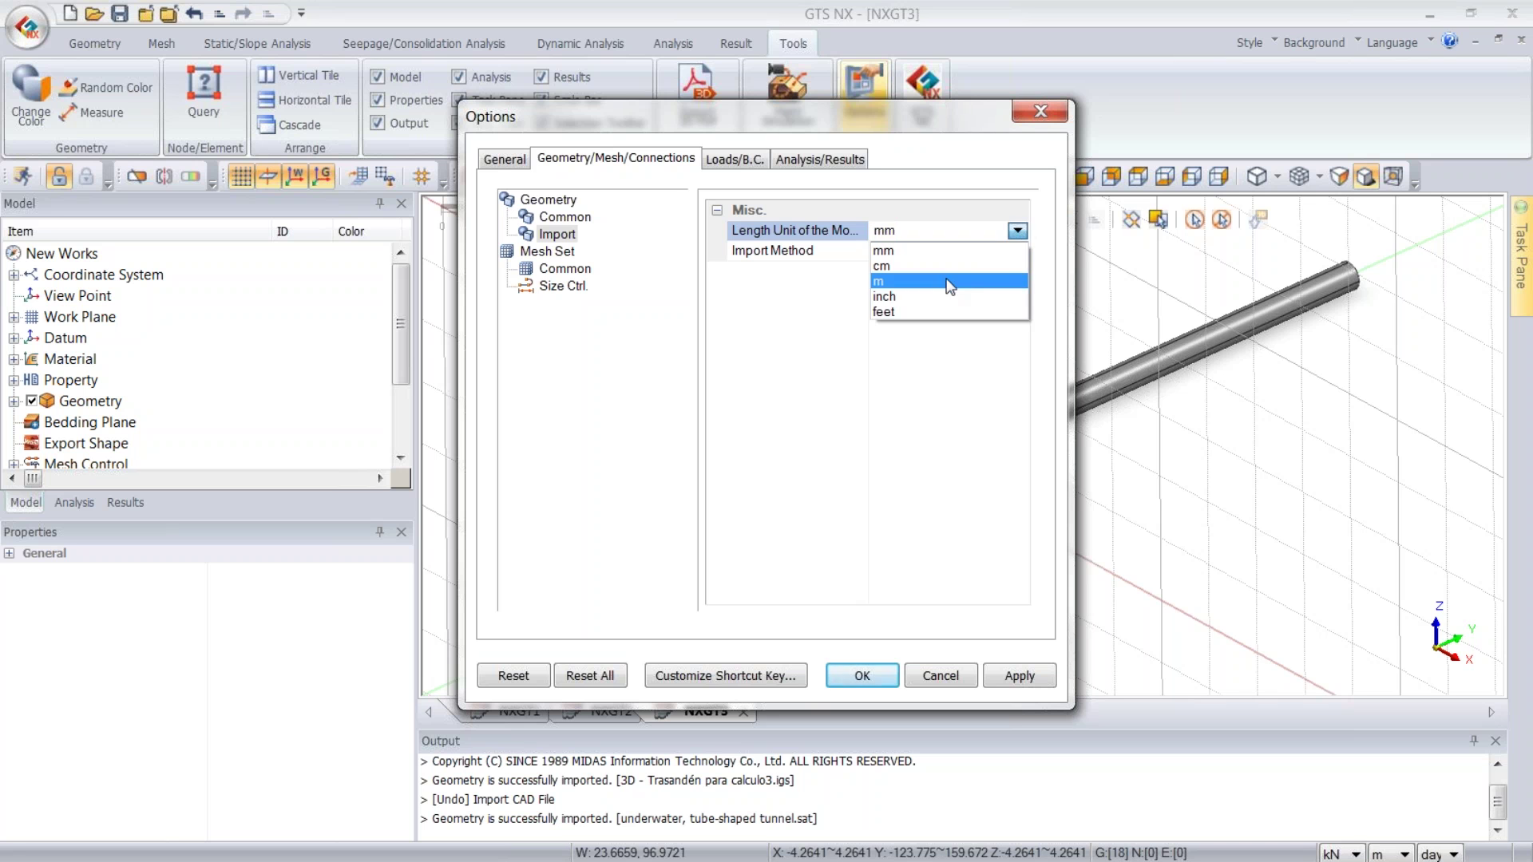
left_click(998, 285)
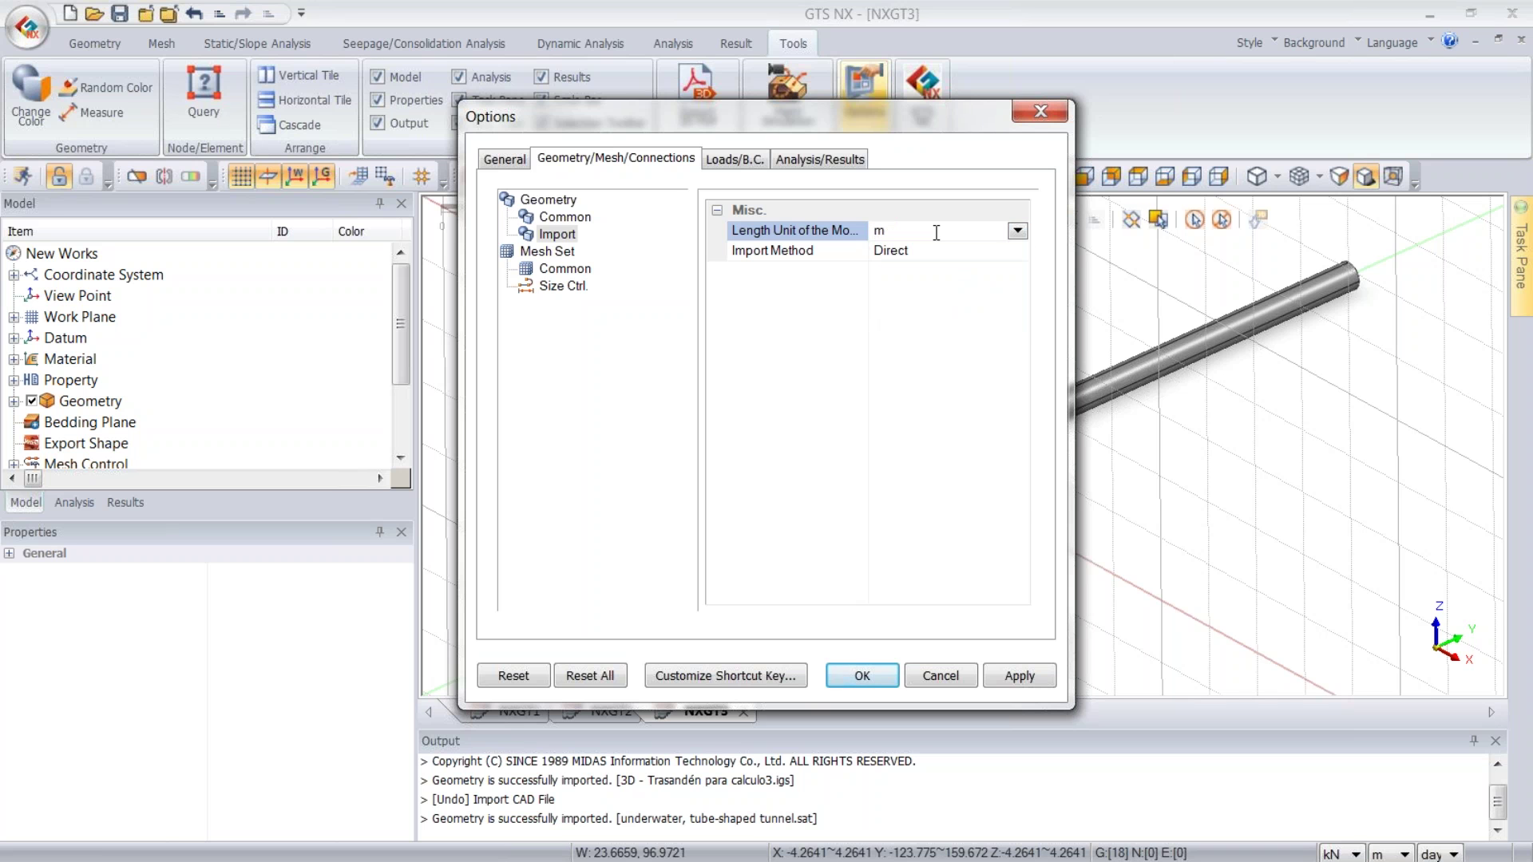
left_click(859, 677)
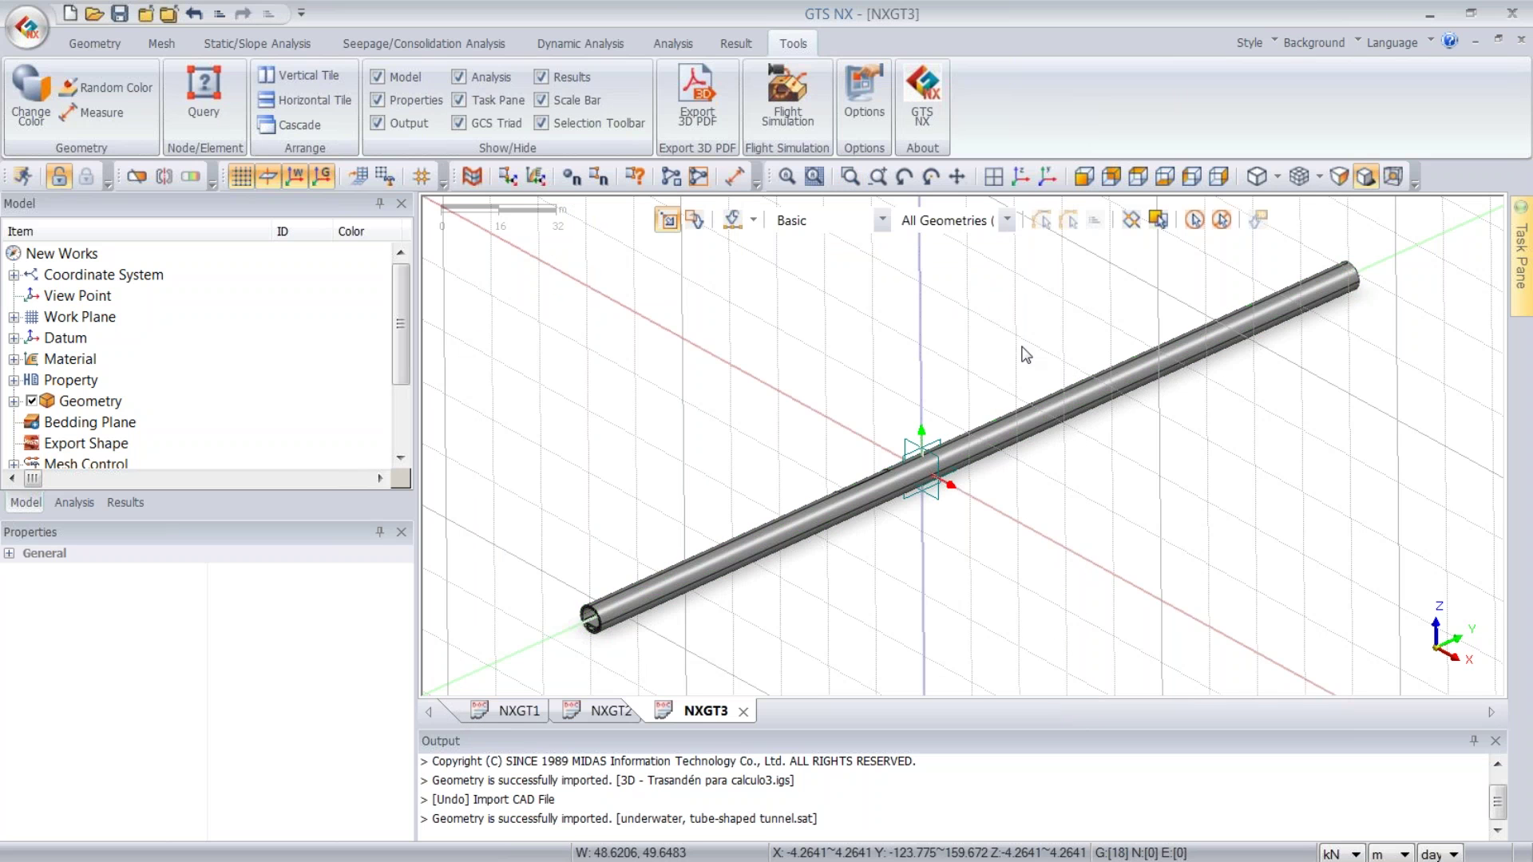
- Import the Parasolid (10 to 26) file 3d terrain.X_T, with m as the length unit, into the tunnel project
middle_click_drag(1023, 318, 1099, 385)
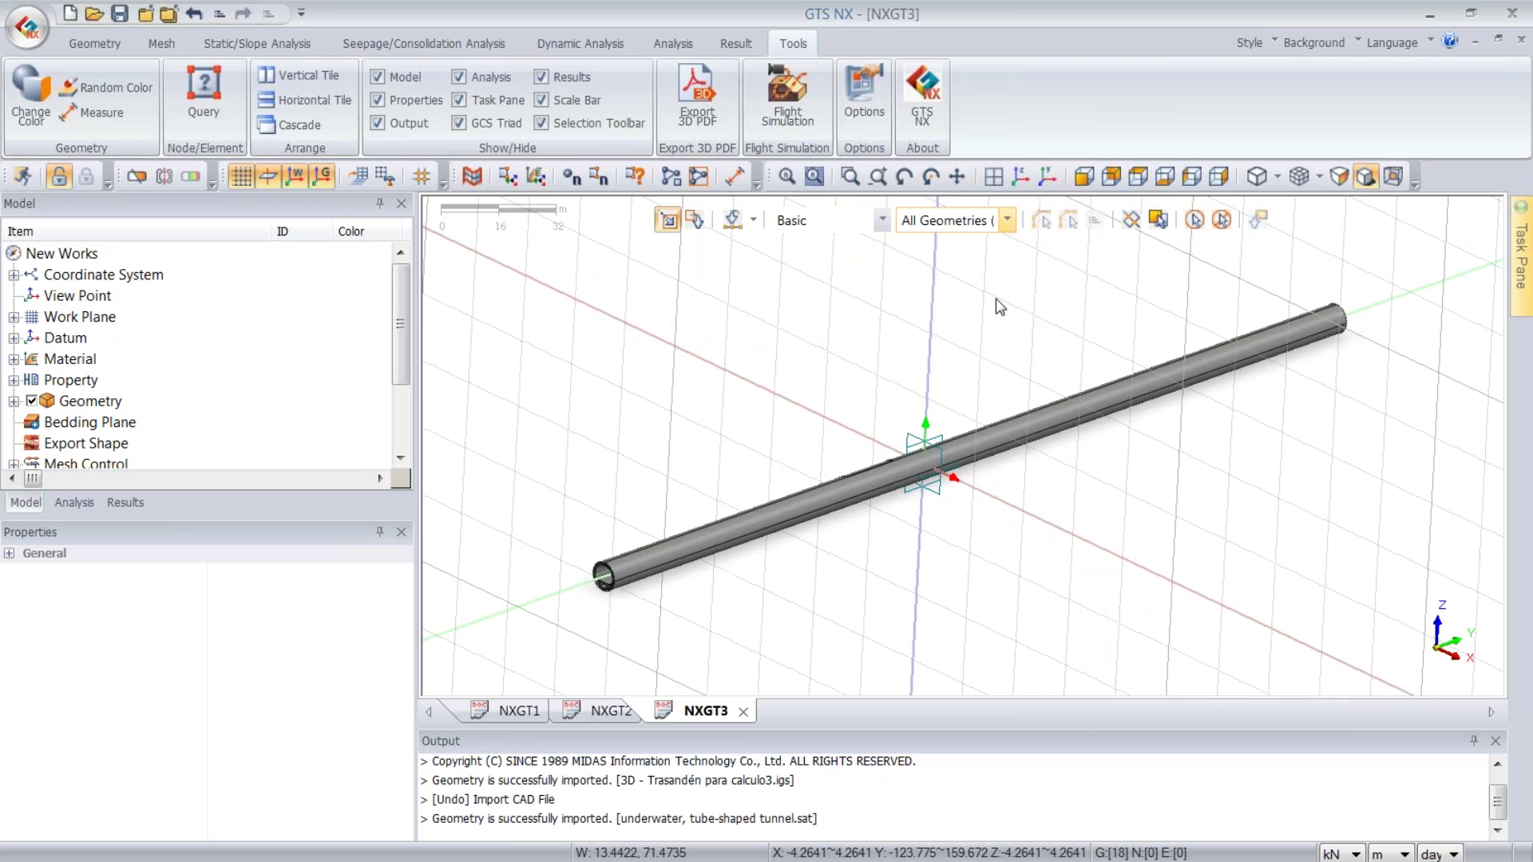
left_click(28, 37)
mouse_move(199, 283)
left_click(345, 107)
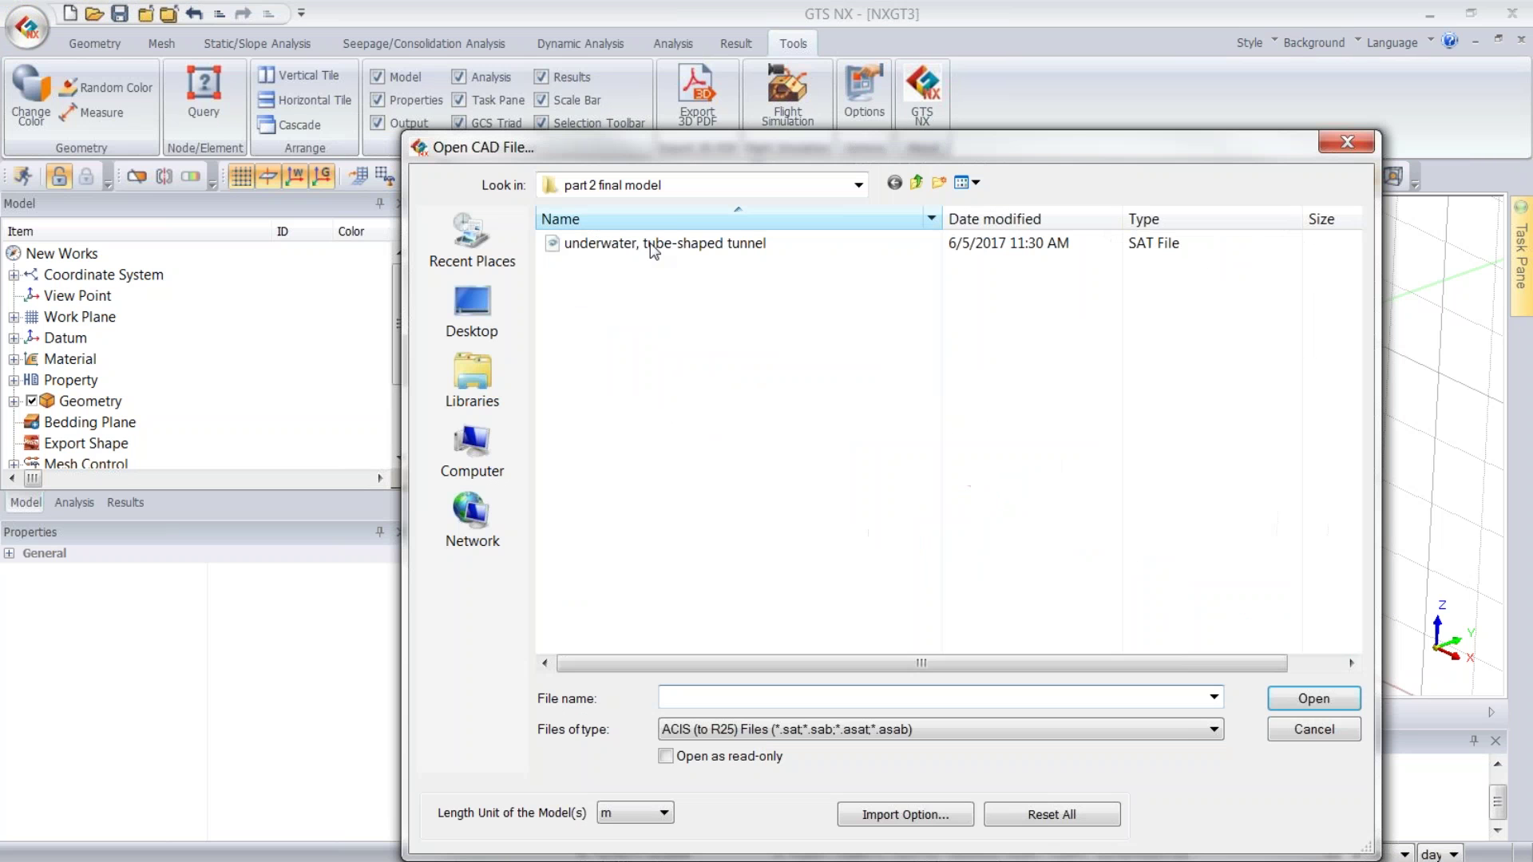
left_click(799, 730)
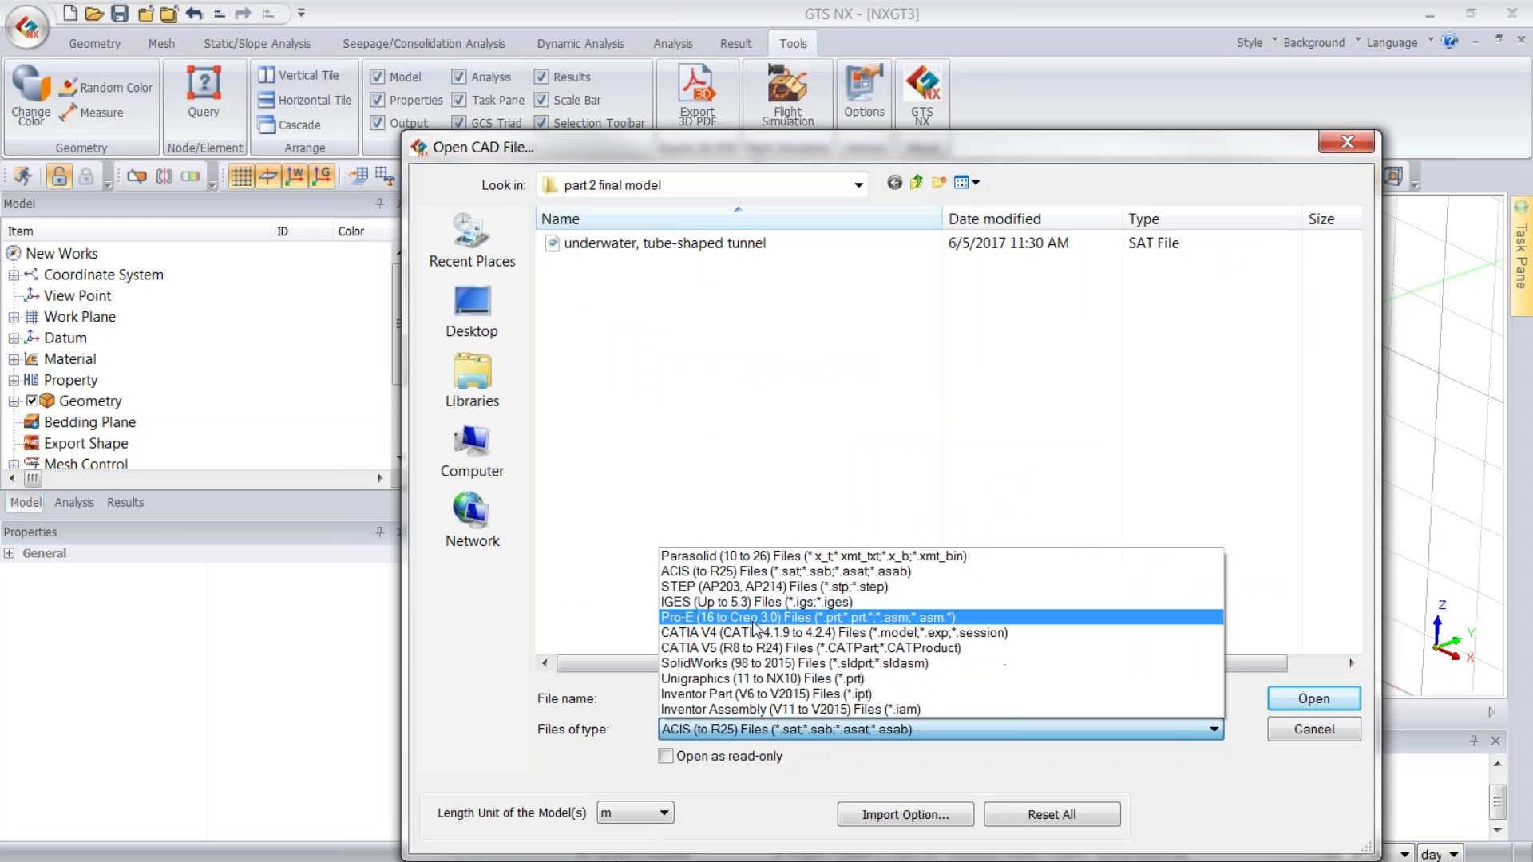
left_click(707, 554)
double_click(611, 249)
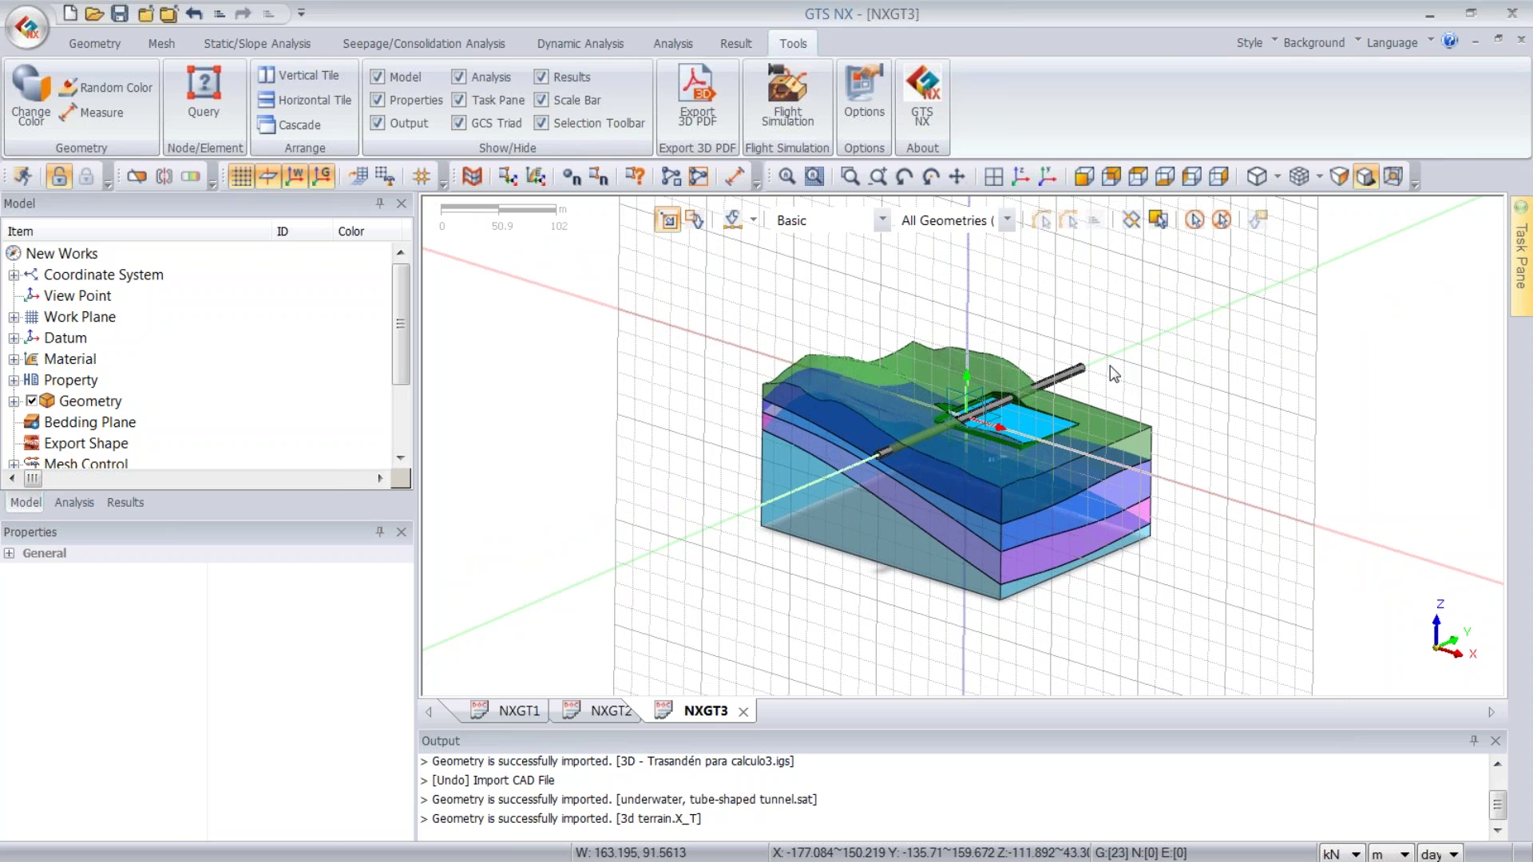
- Start a Translate transform and choose all the tunnel geometry as its target objects in the front view
scroll(952, 532, "up", 3)
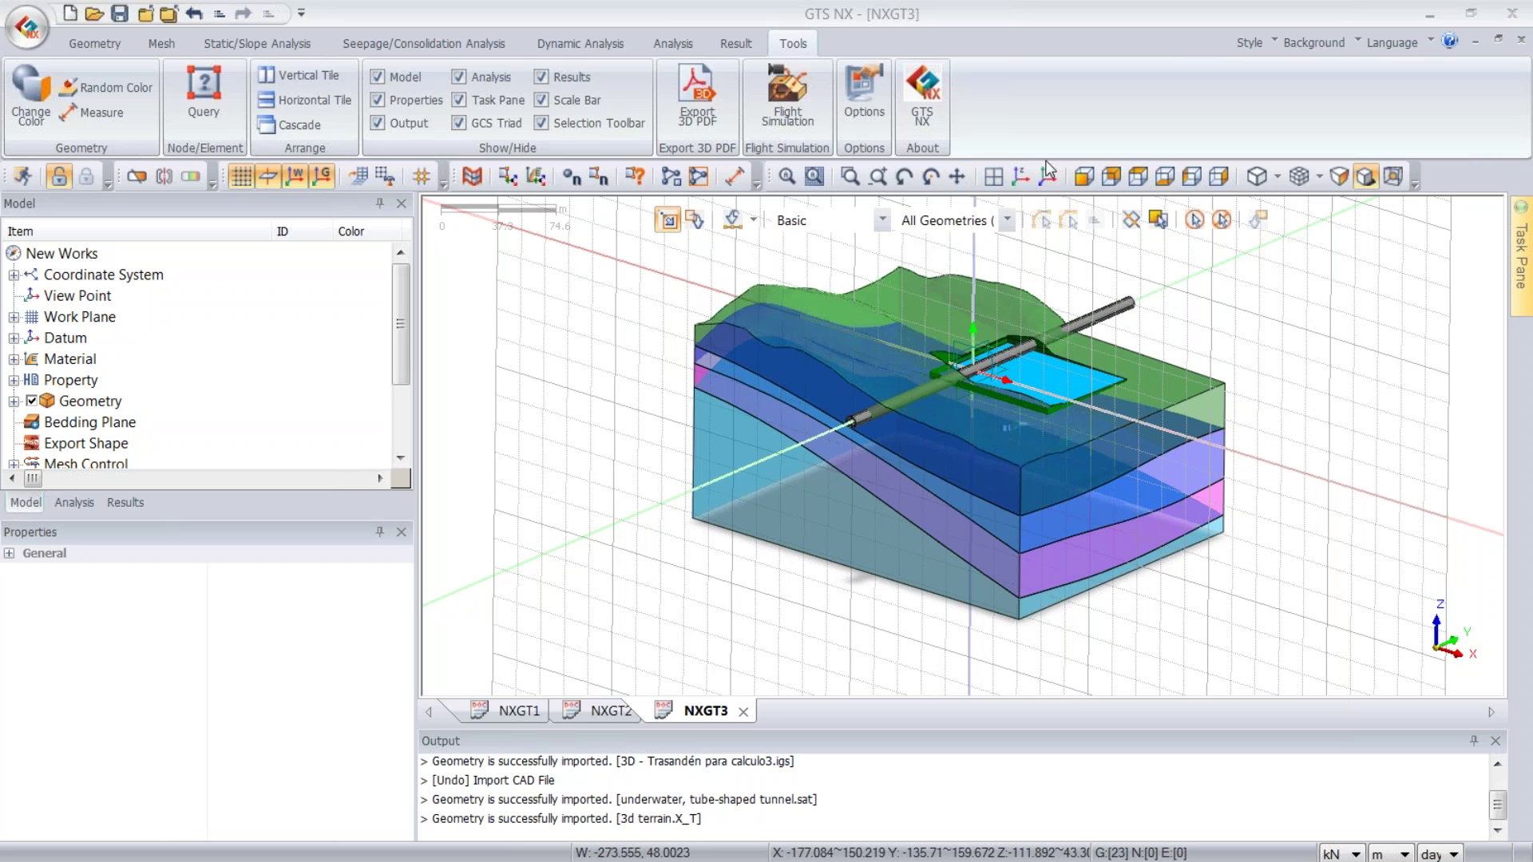
left_click(14, 401)
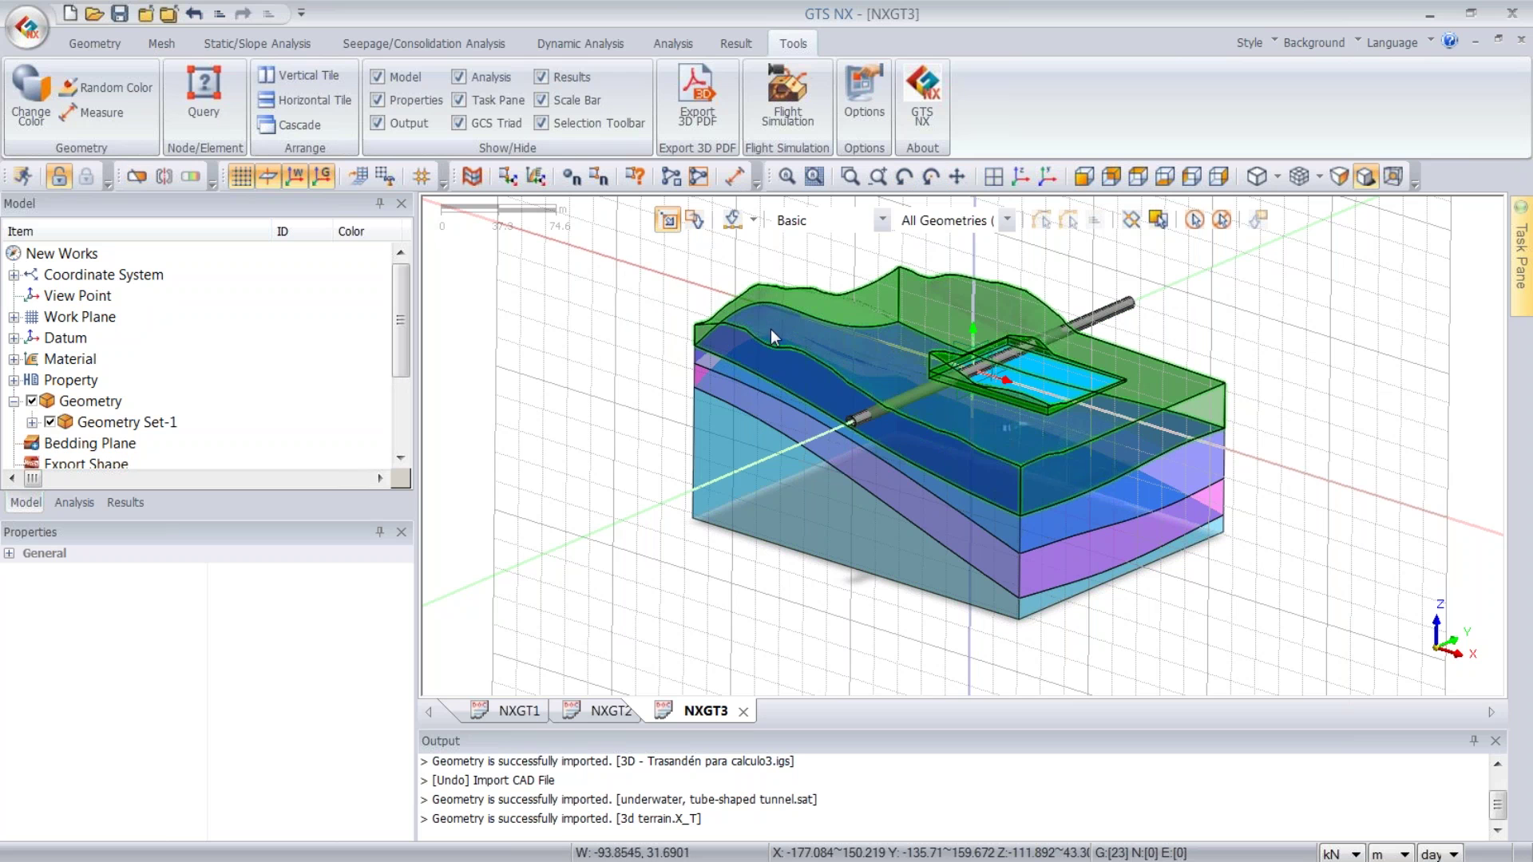
left_click(1113, 176)
left_click(112, 44)
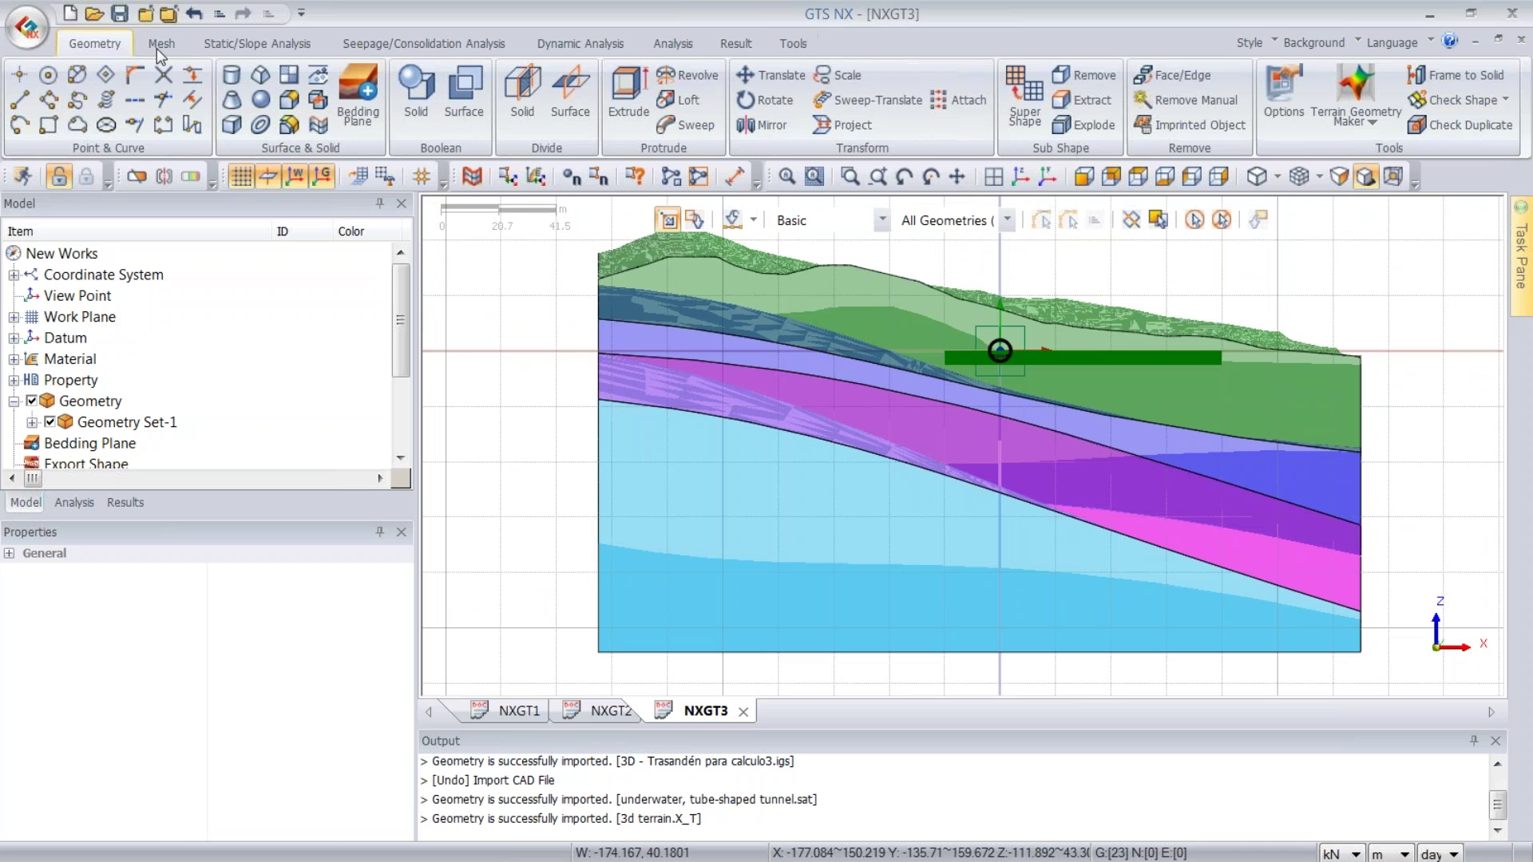
left_click(746, 75)
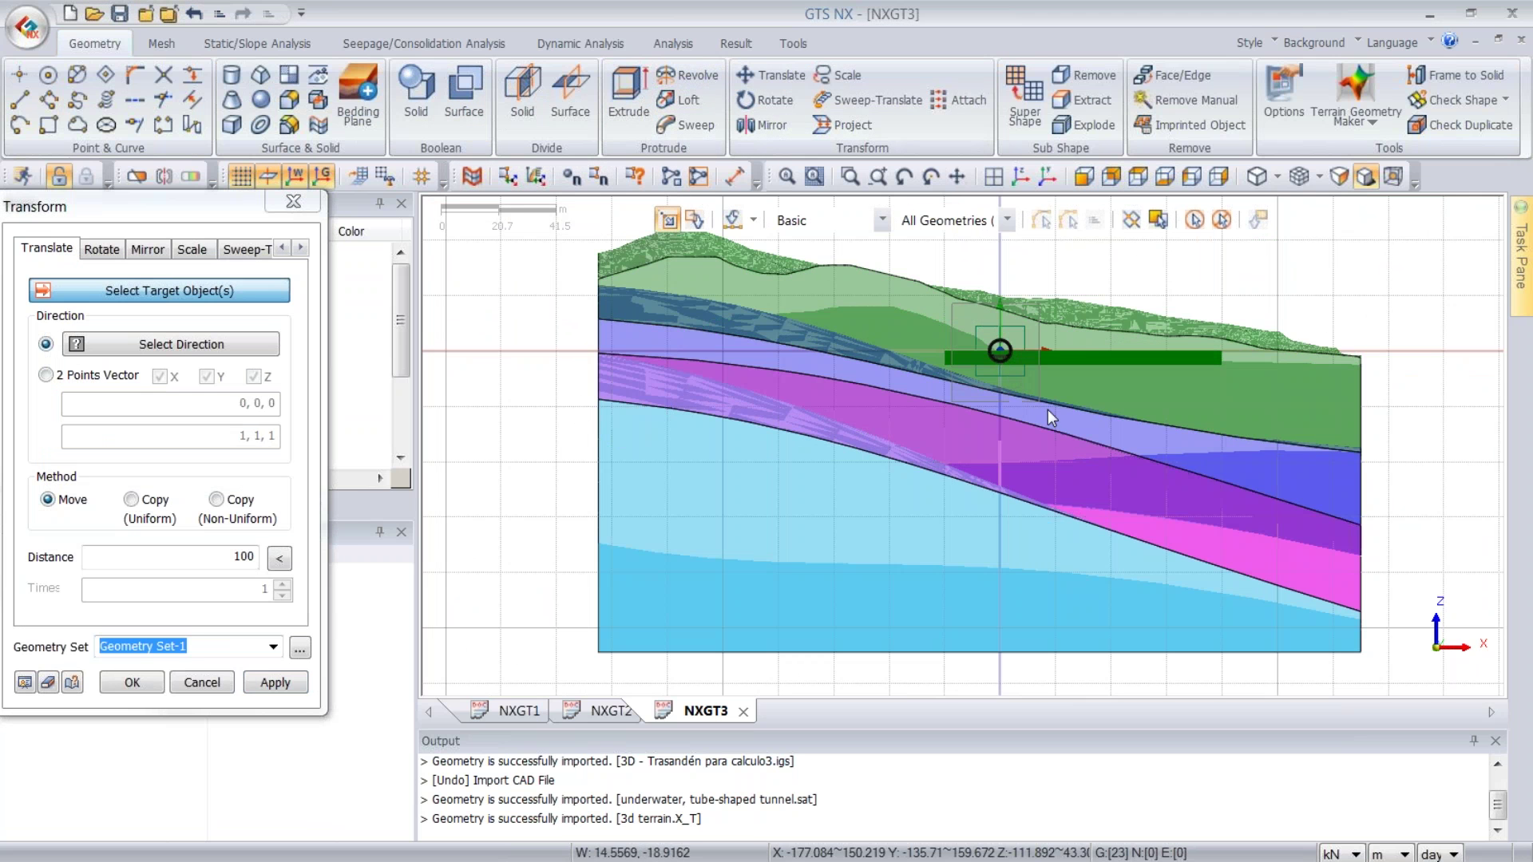
left_click_drag(952, 302, 1048, 410)
middle_click_drag(1334, 319, 1311, 342)
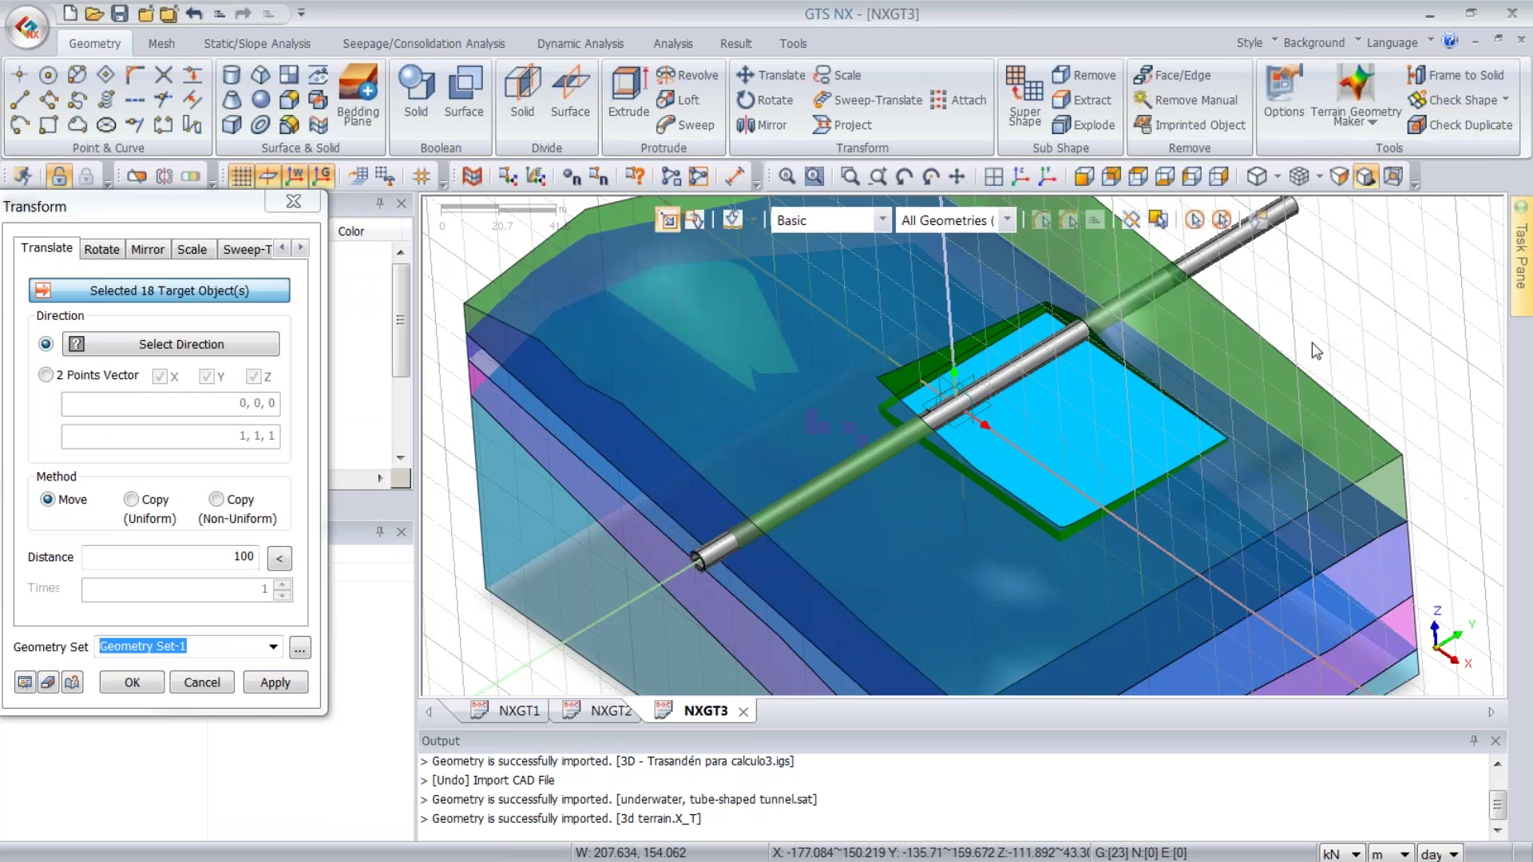
- Set the tunnel's translation direction to the vertical Z axis with a move distance of -30, and preview it
left_click(222, 345)
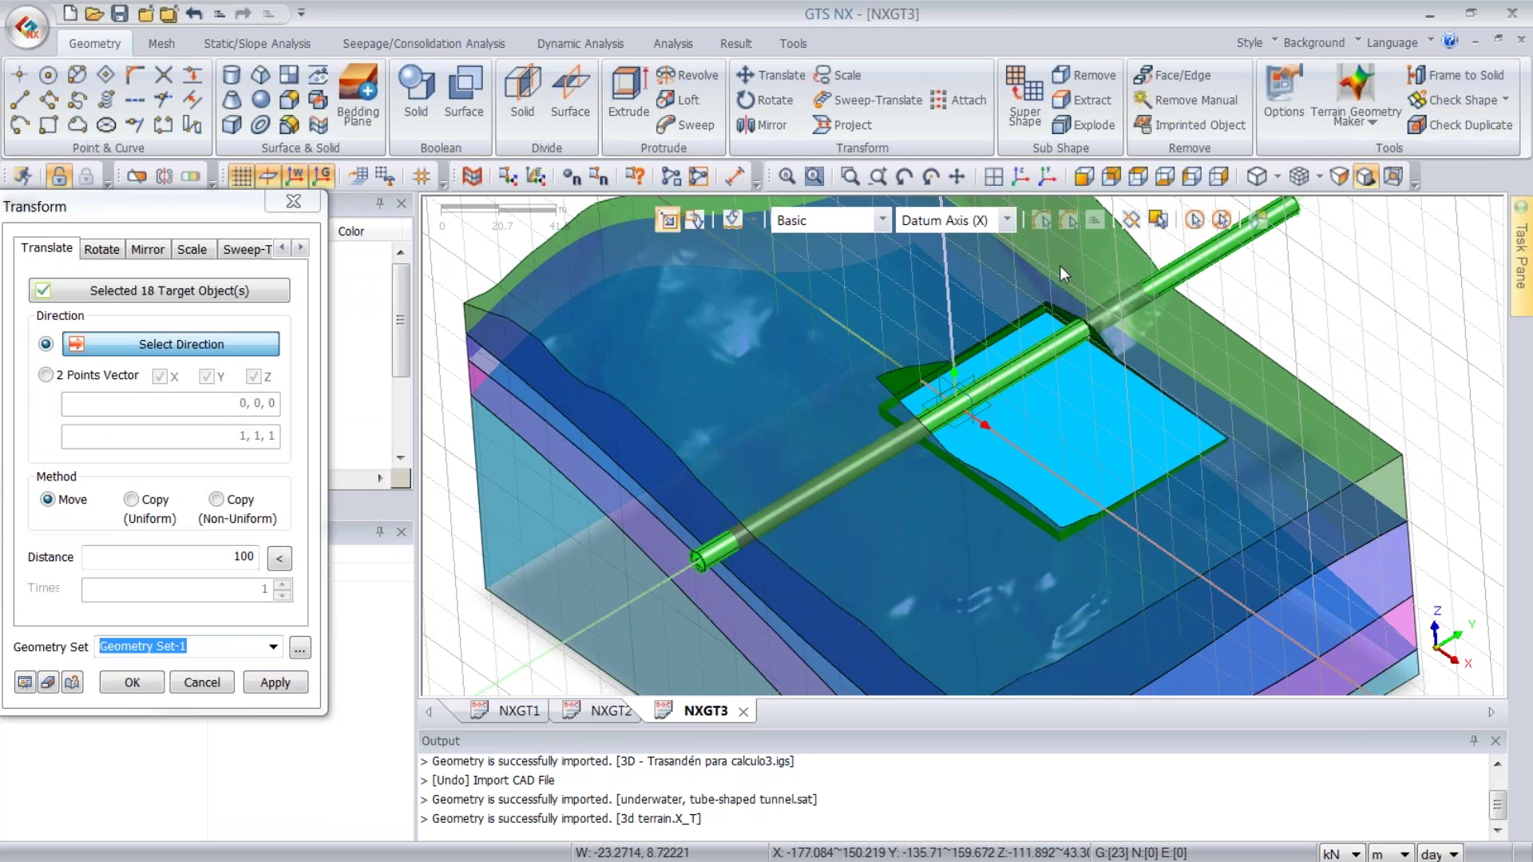
left_click(951, 264)
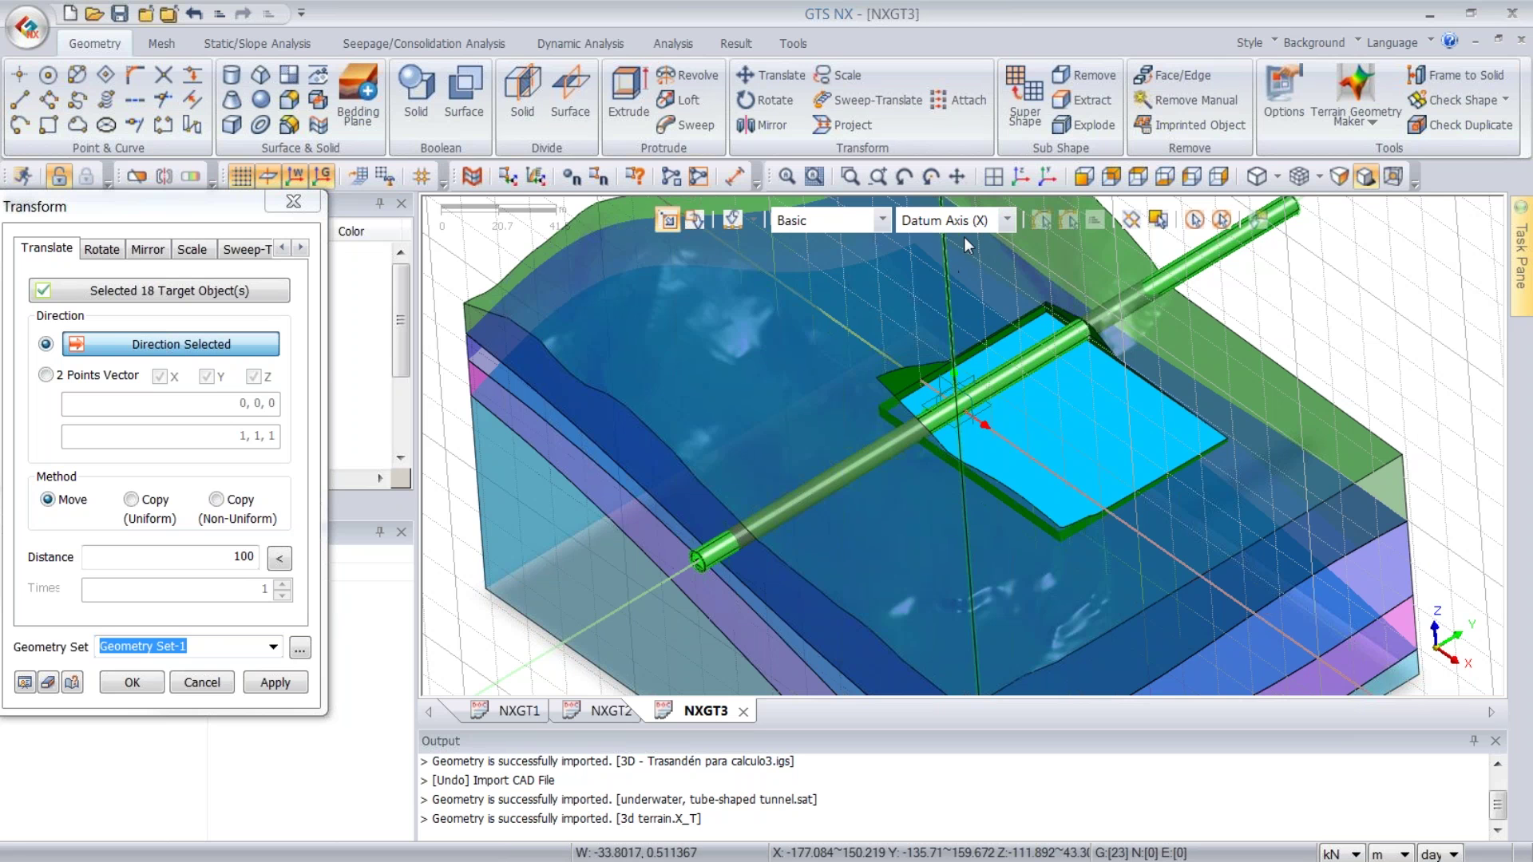
double_click(225, 554)
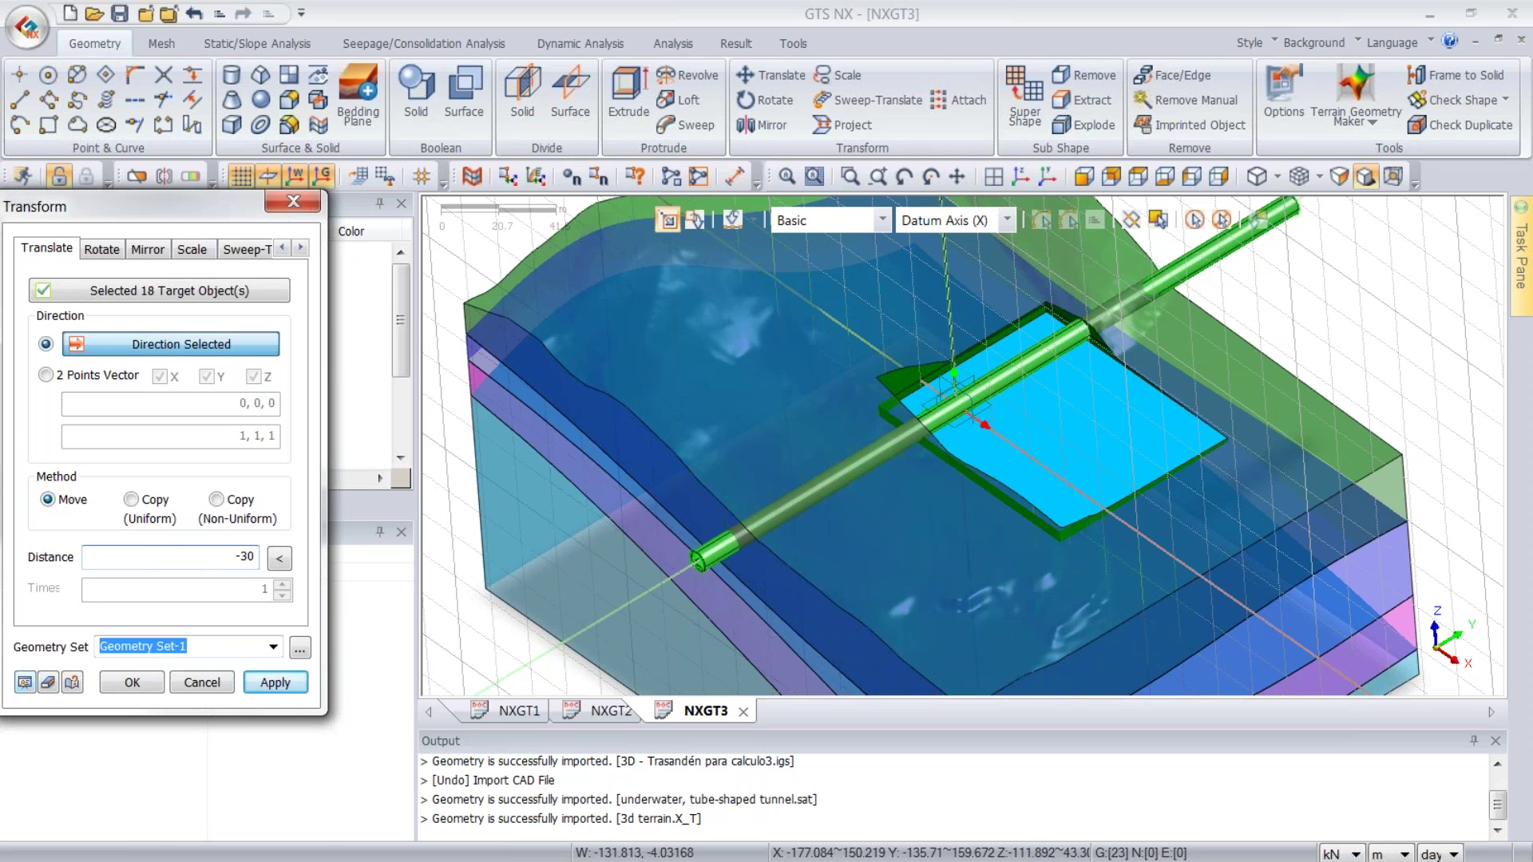
left_click(26, 682)
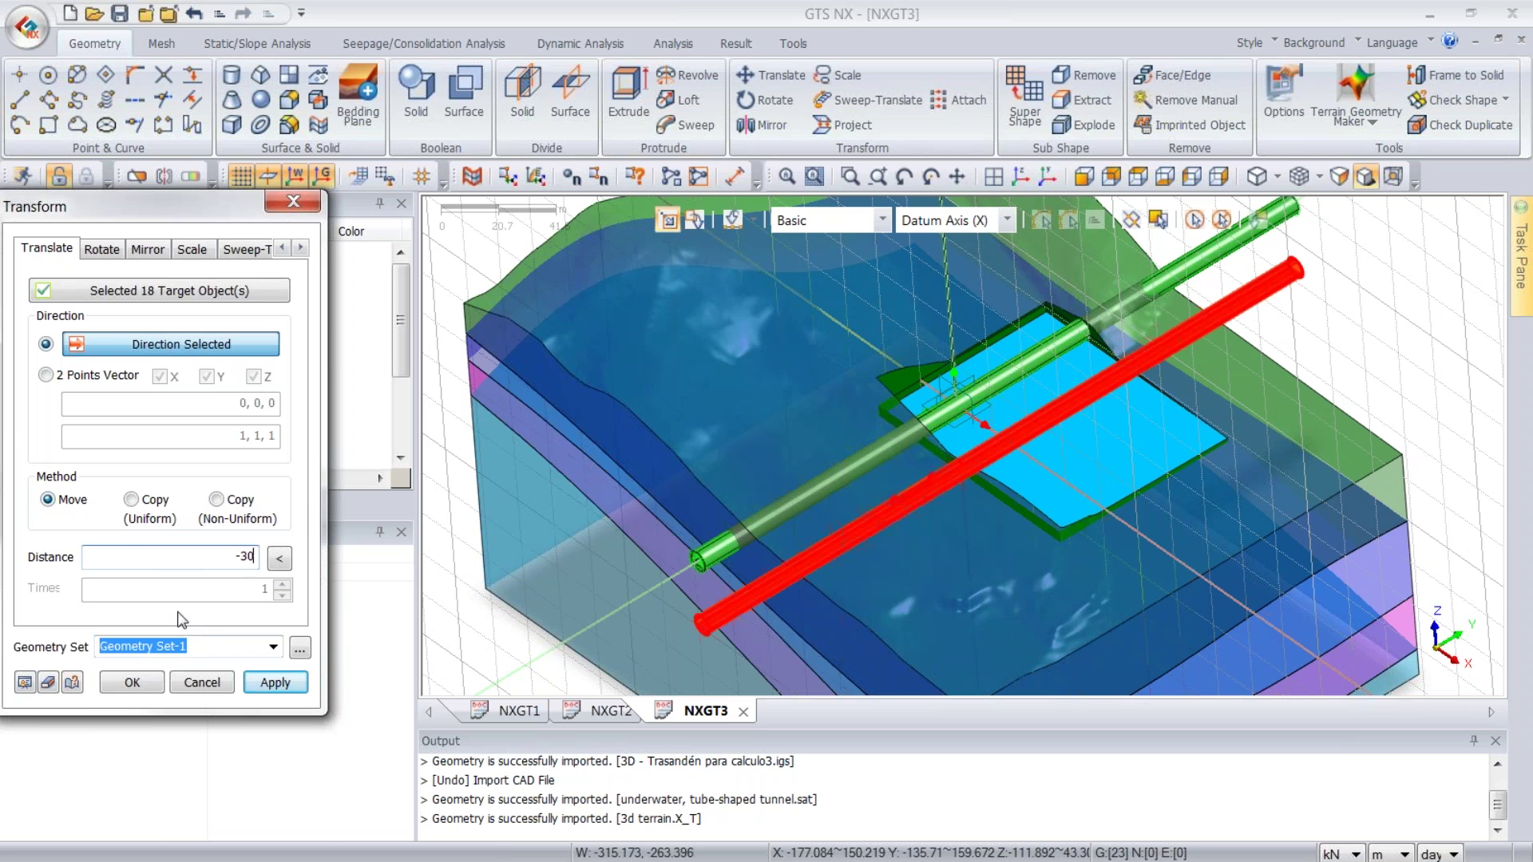
- Carry out the tunnel's downward translation and check its new position within the terrain layers
left_click(132, 683)
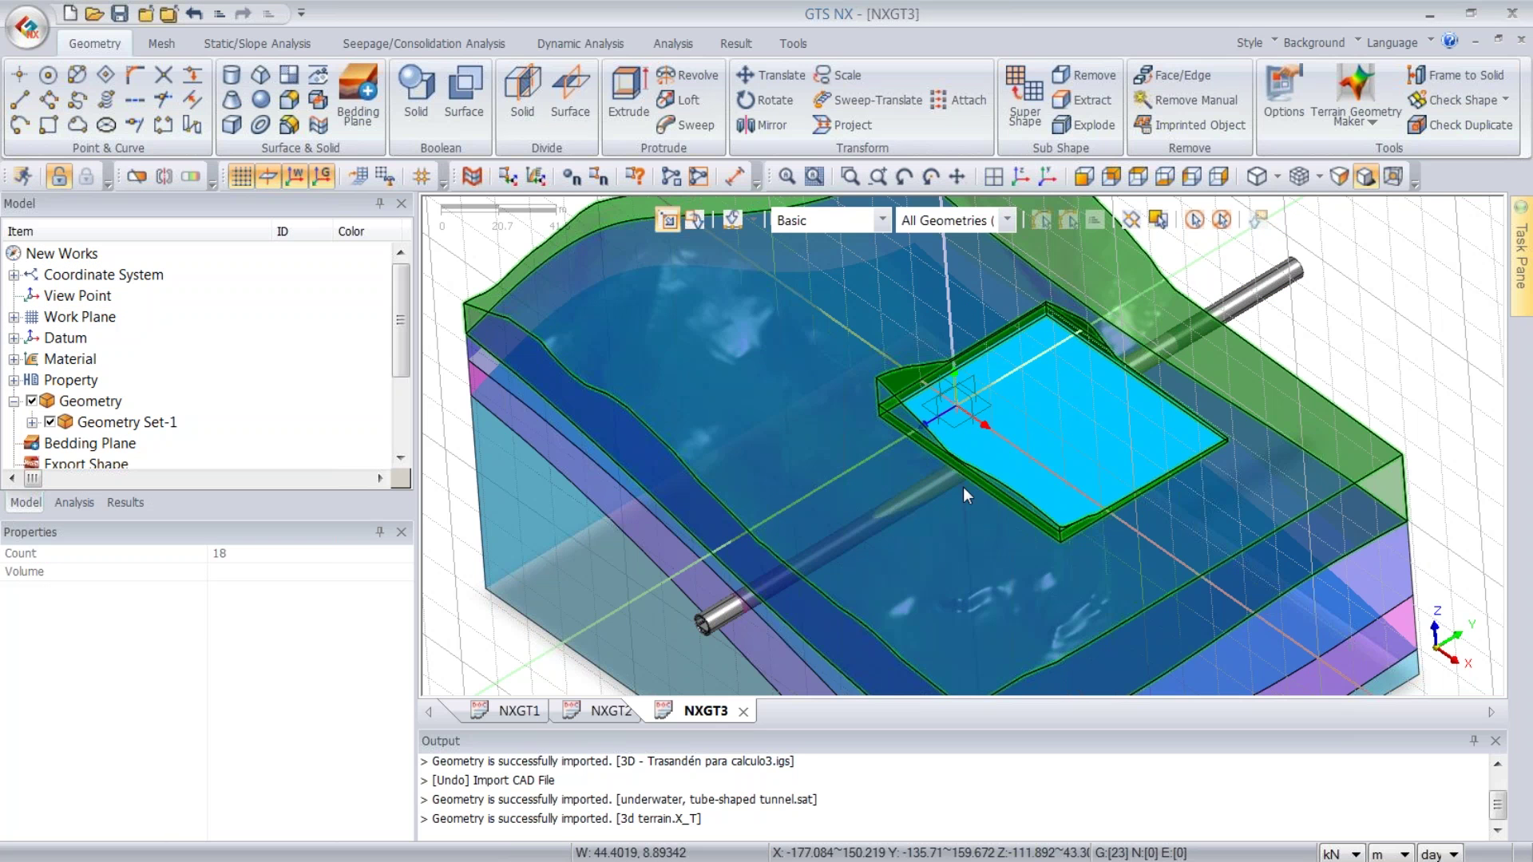
middle_click_drag(1043, 477, 798, 487)
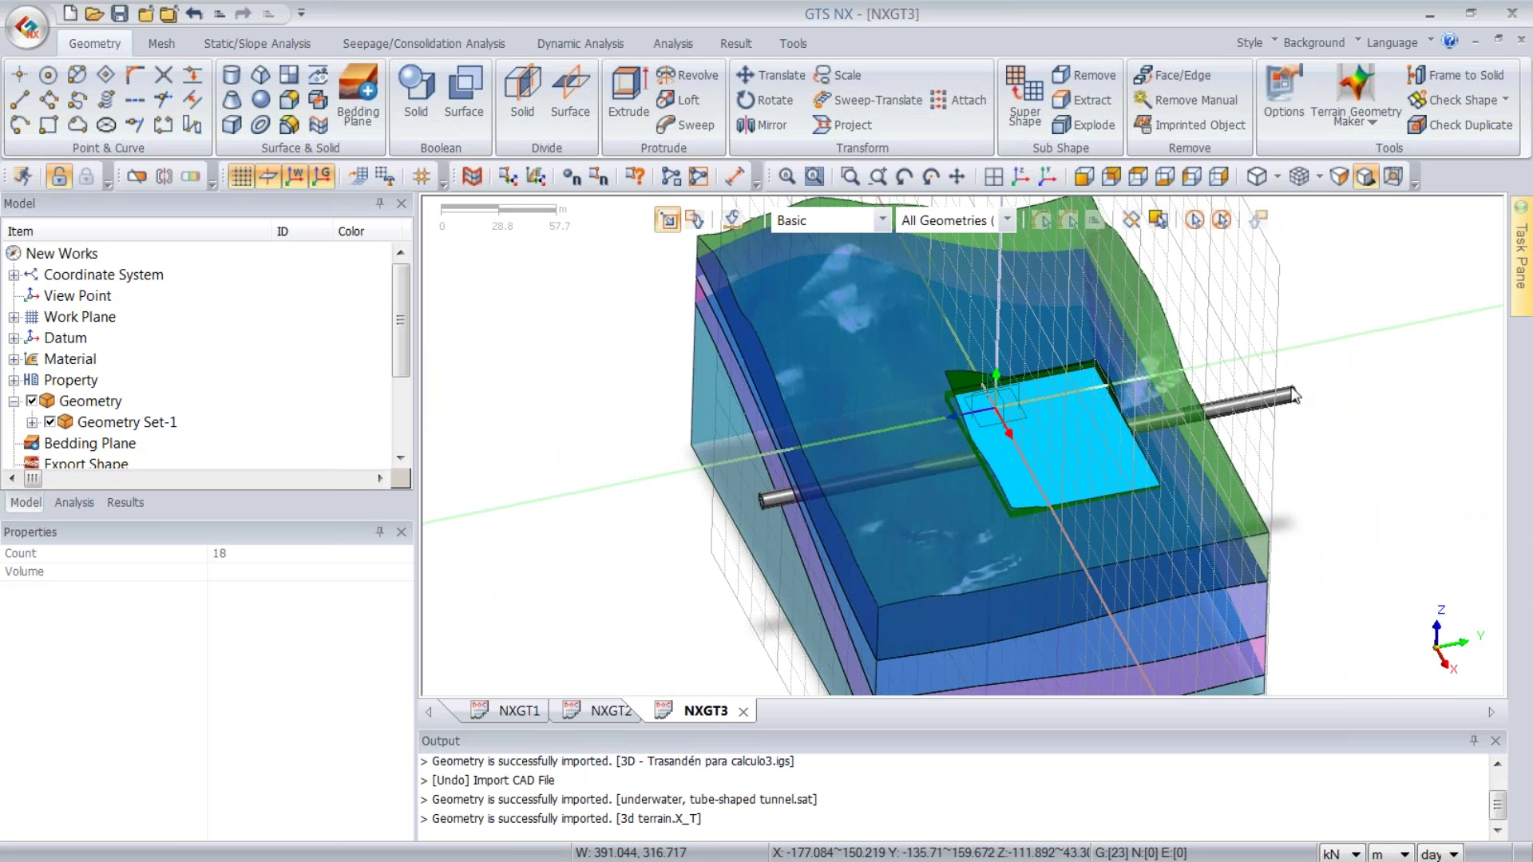
middle_click_drag(1284, 449, 1298, 408)
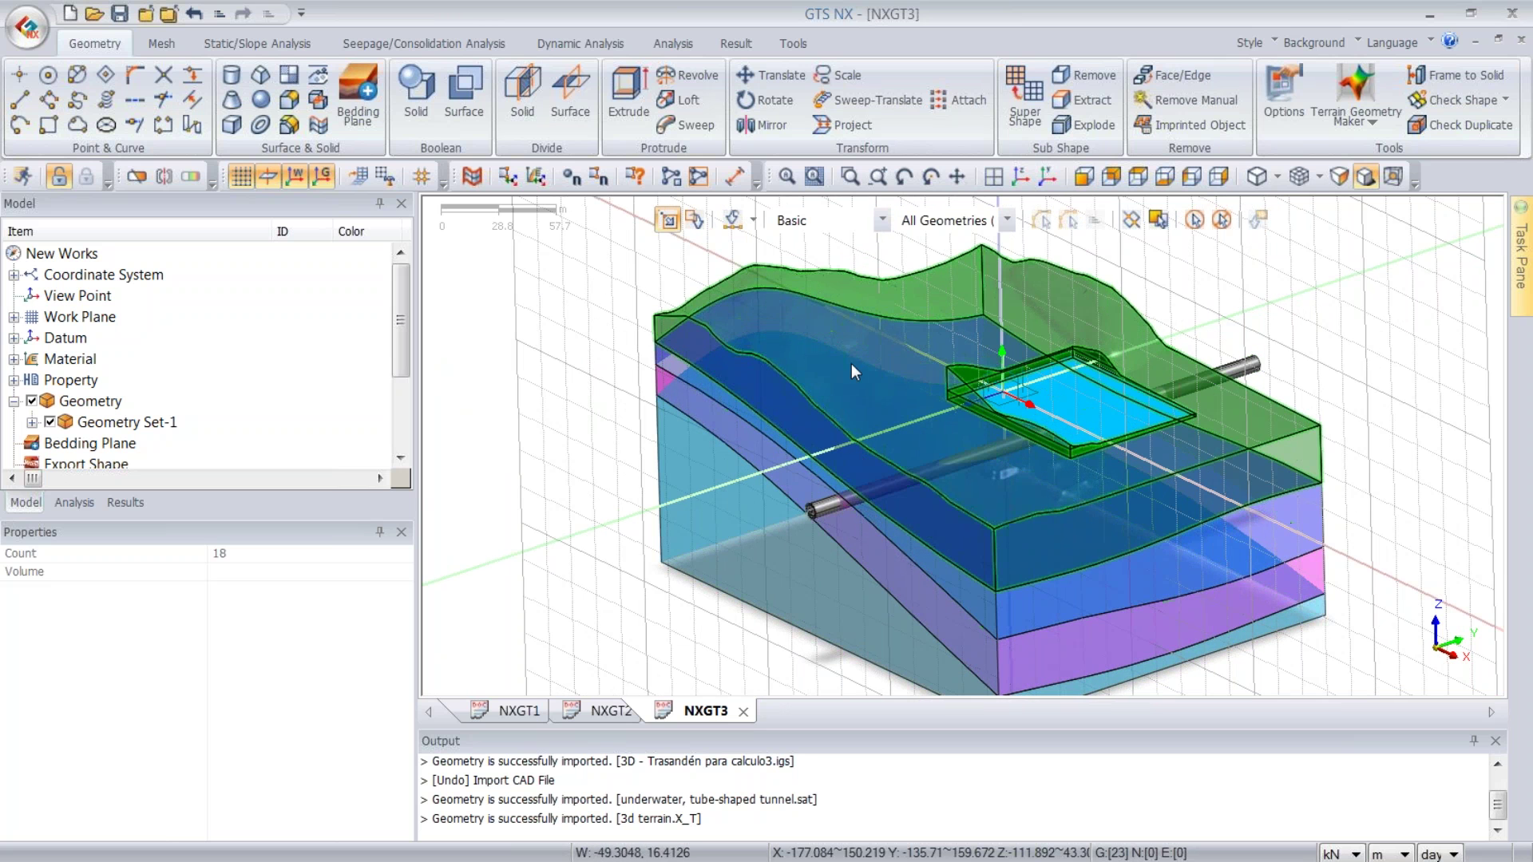
middle_click_drag(831, 319, 1390, 333, "ctrl")
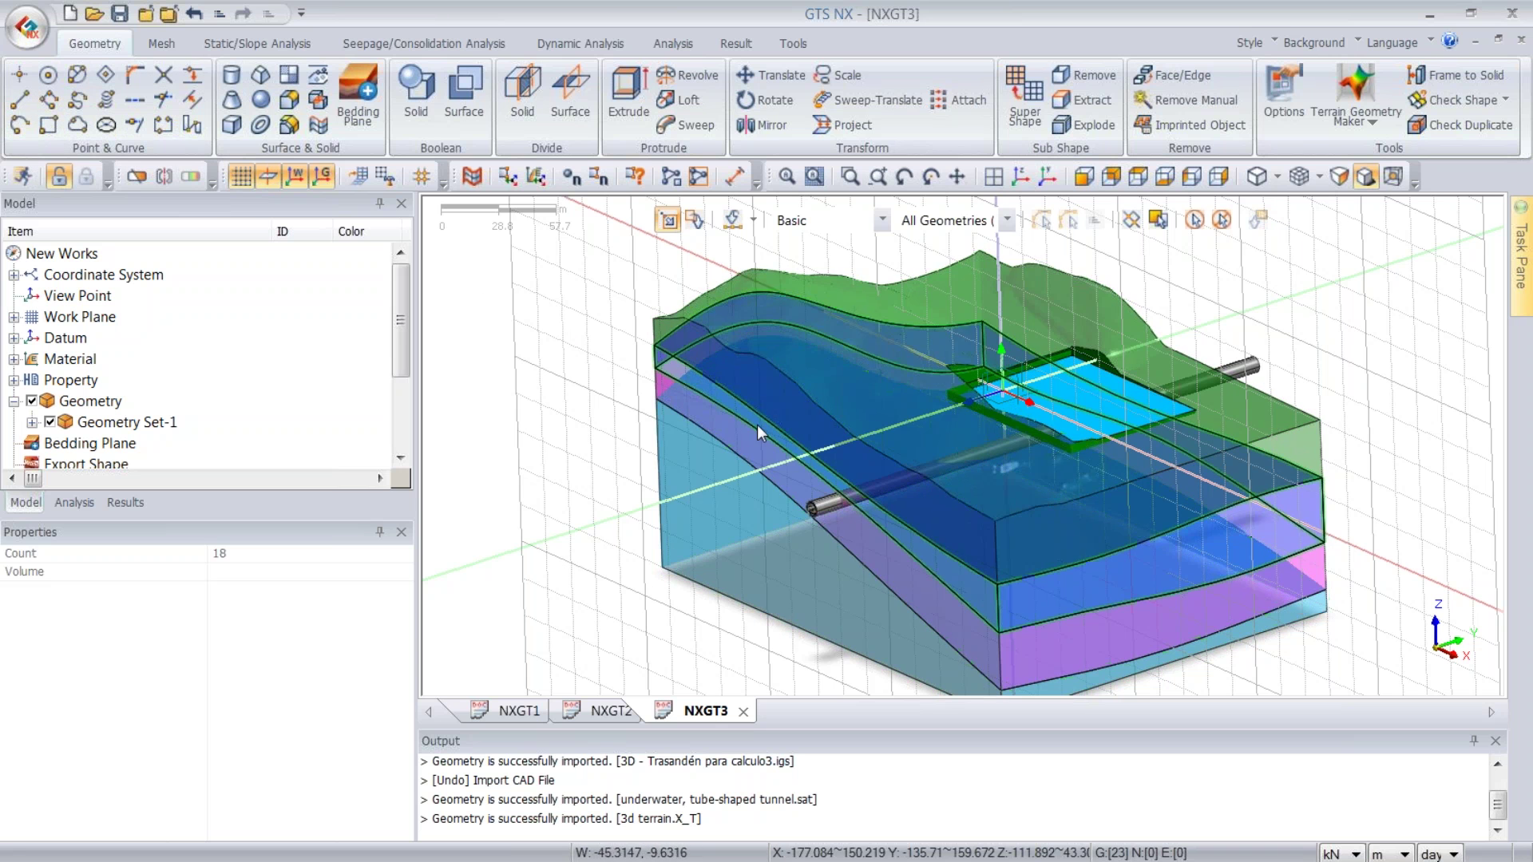
- Move the work plane onto the terrain block's side face using three points: 130, -108.03, -2.54256; 130, -108.03, -108.725; and -144.878, -108.03, -108.725
left_click(357, 175)
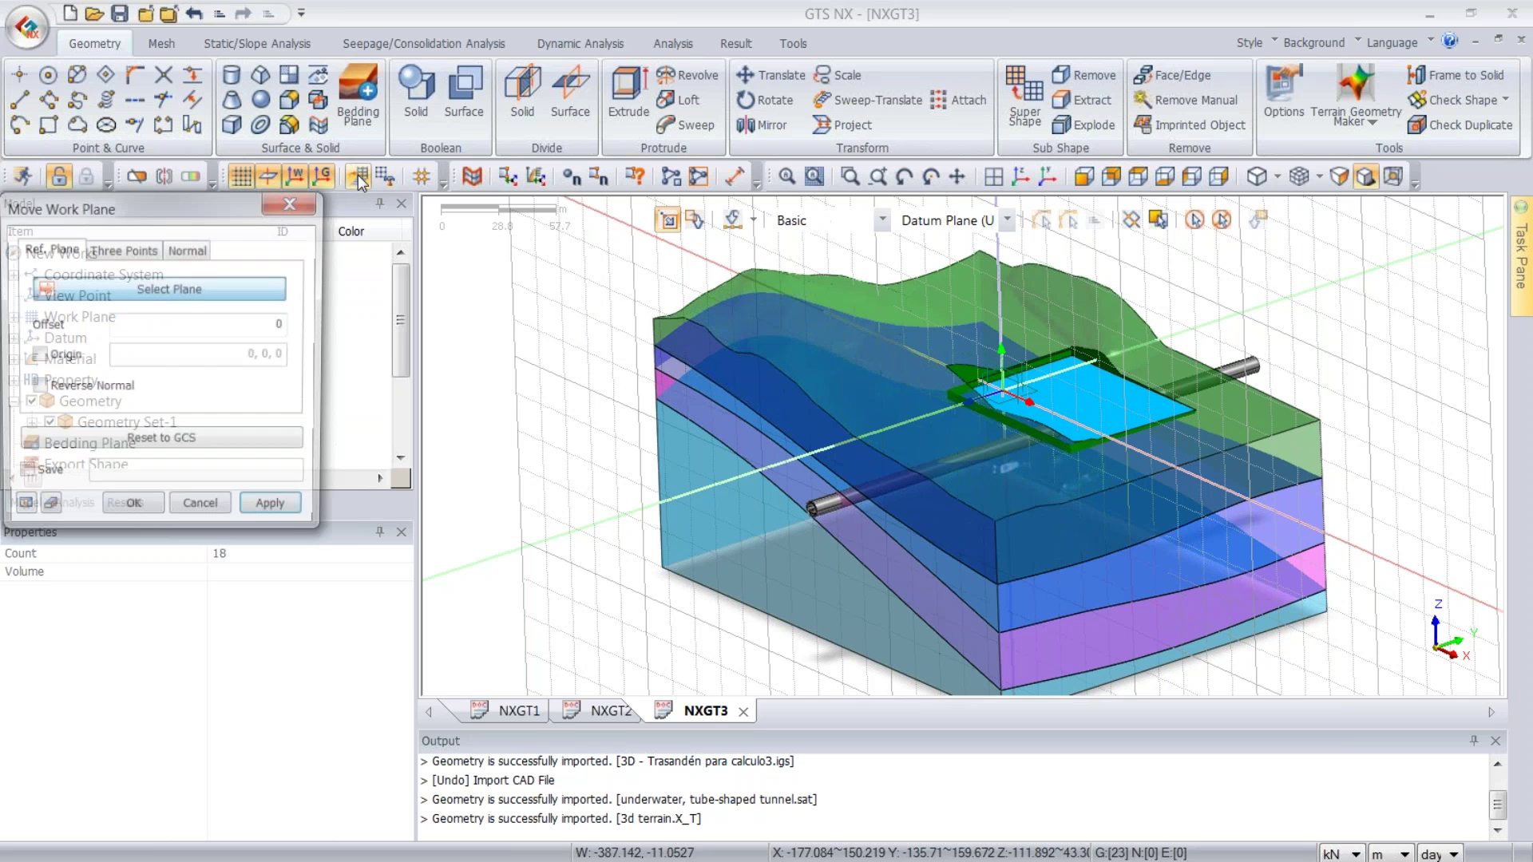
left_click(126, 251)
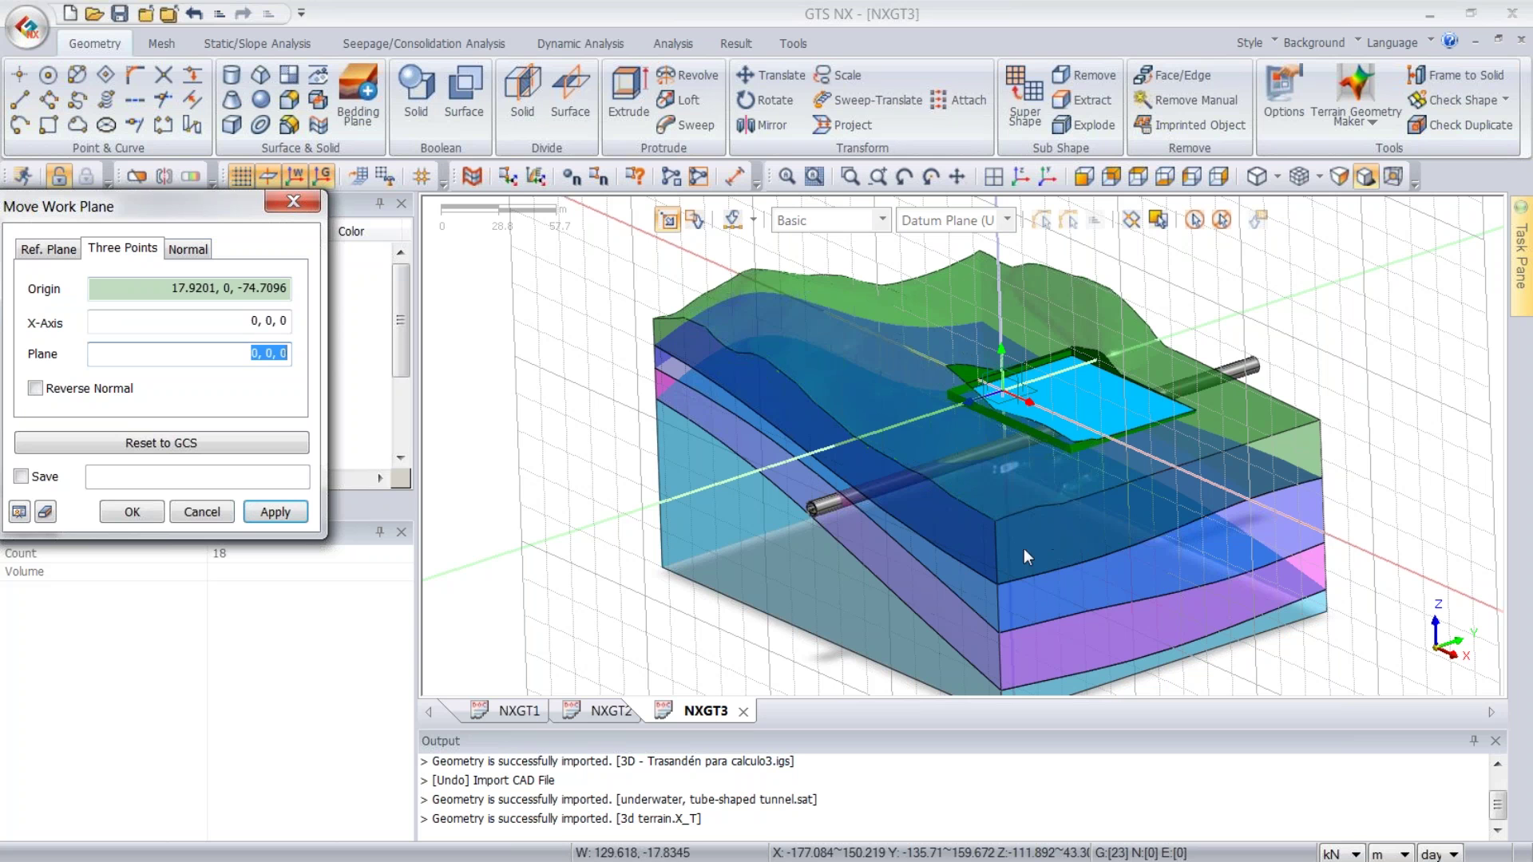
left_click(999, 522)
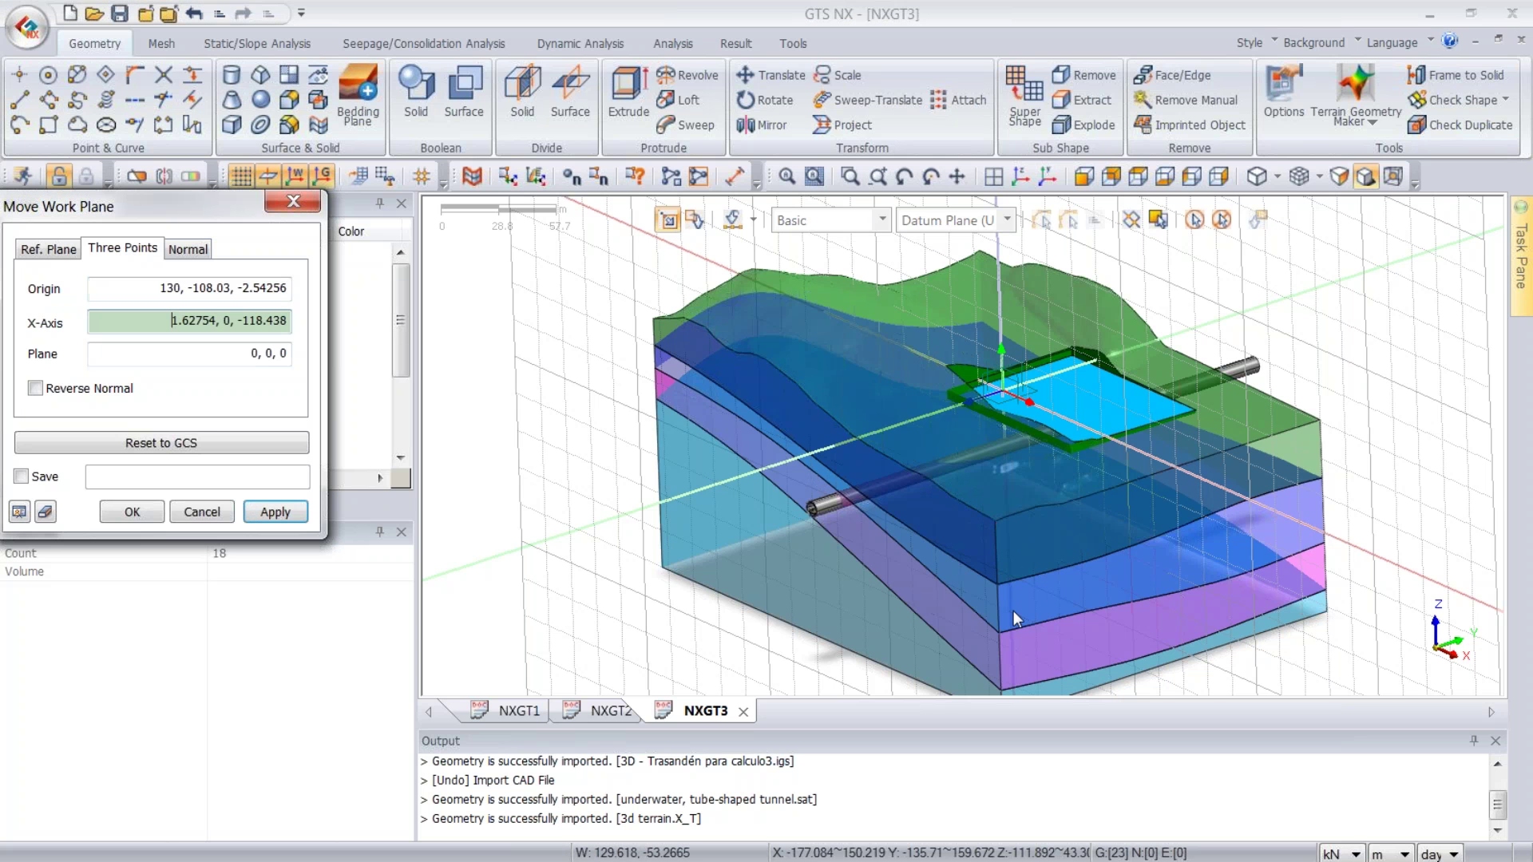
middle_click_drag(1013, 611, 1014, 549)
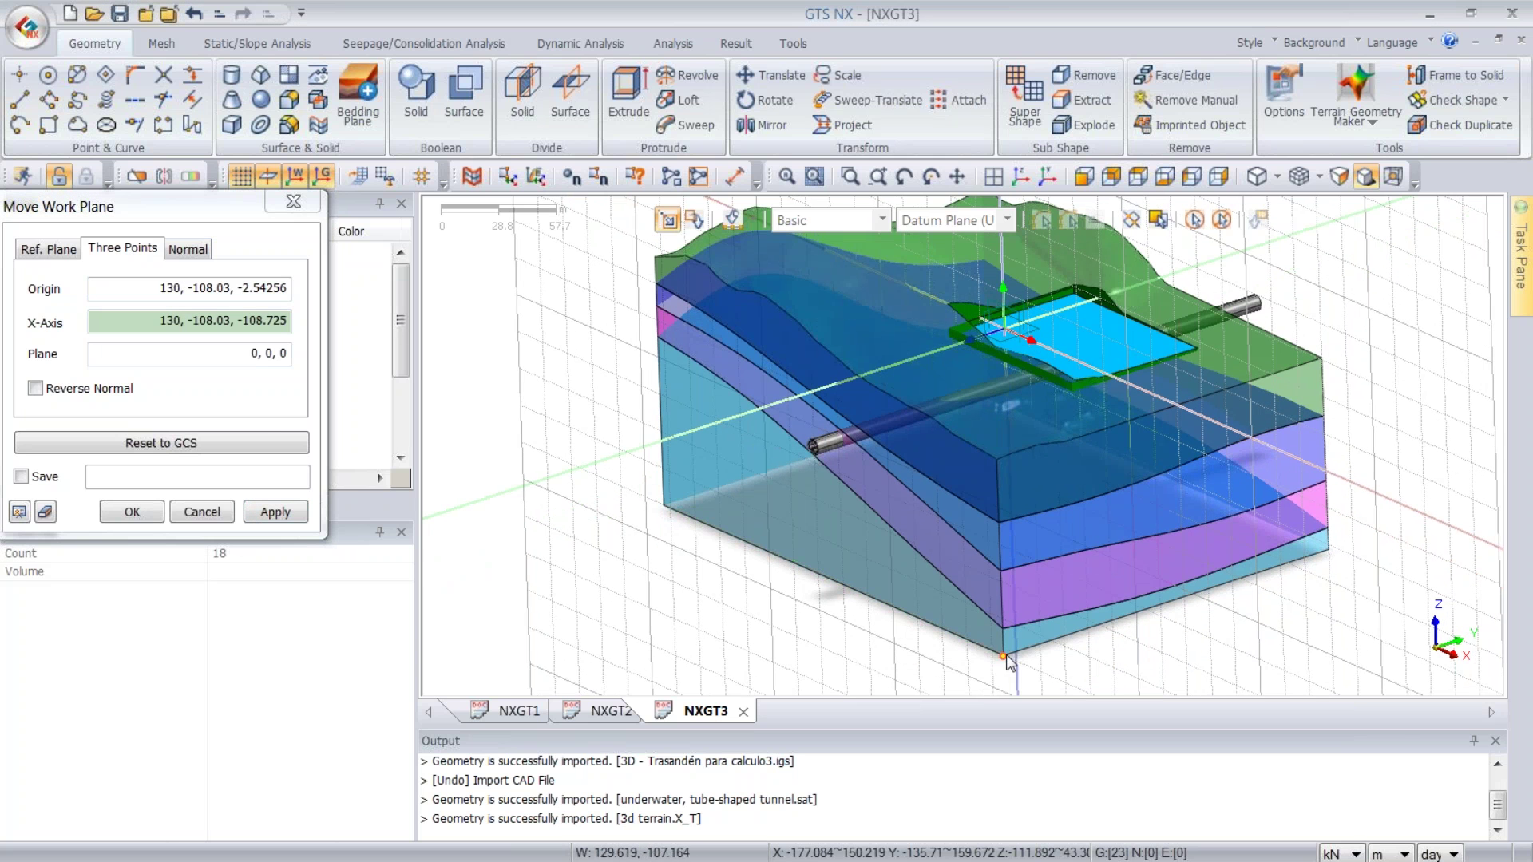
left_click(929, 628)
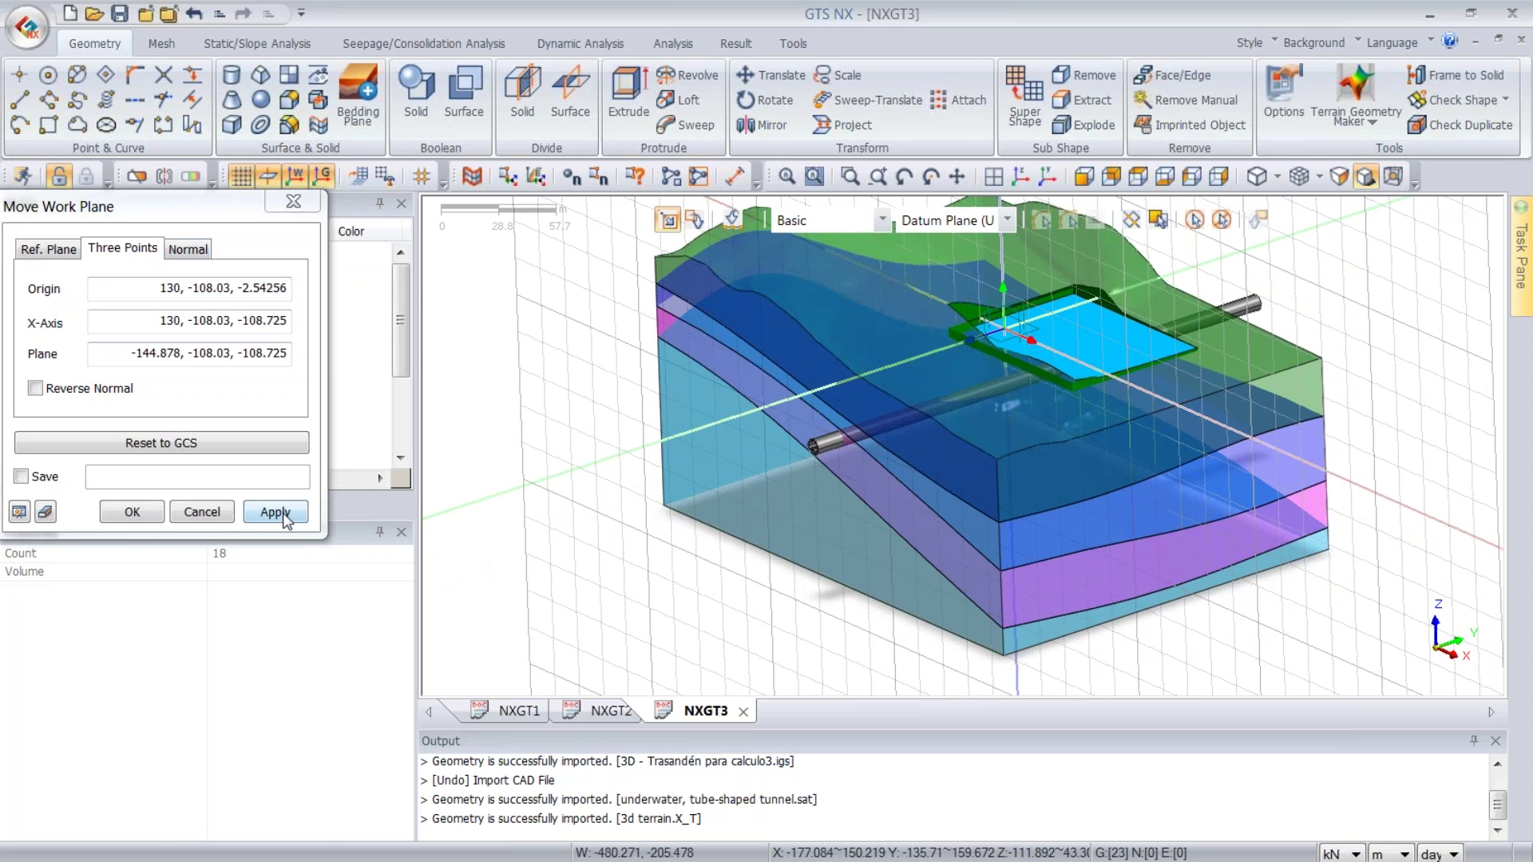
left_click(276, 512)
left_click(293, 201)
middle_click_drag(880, 395, 1085, 415, "ctrl")
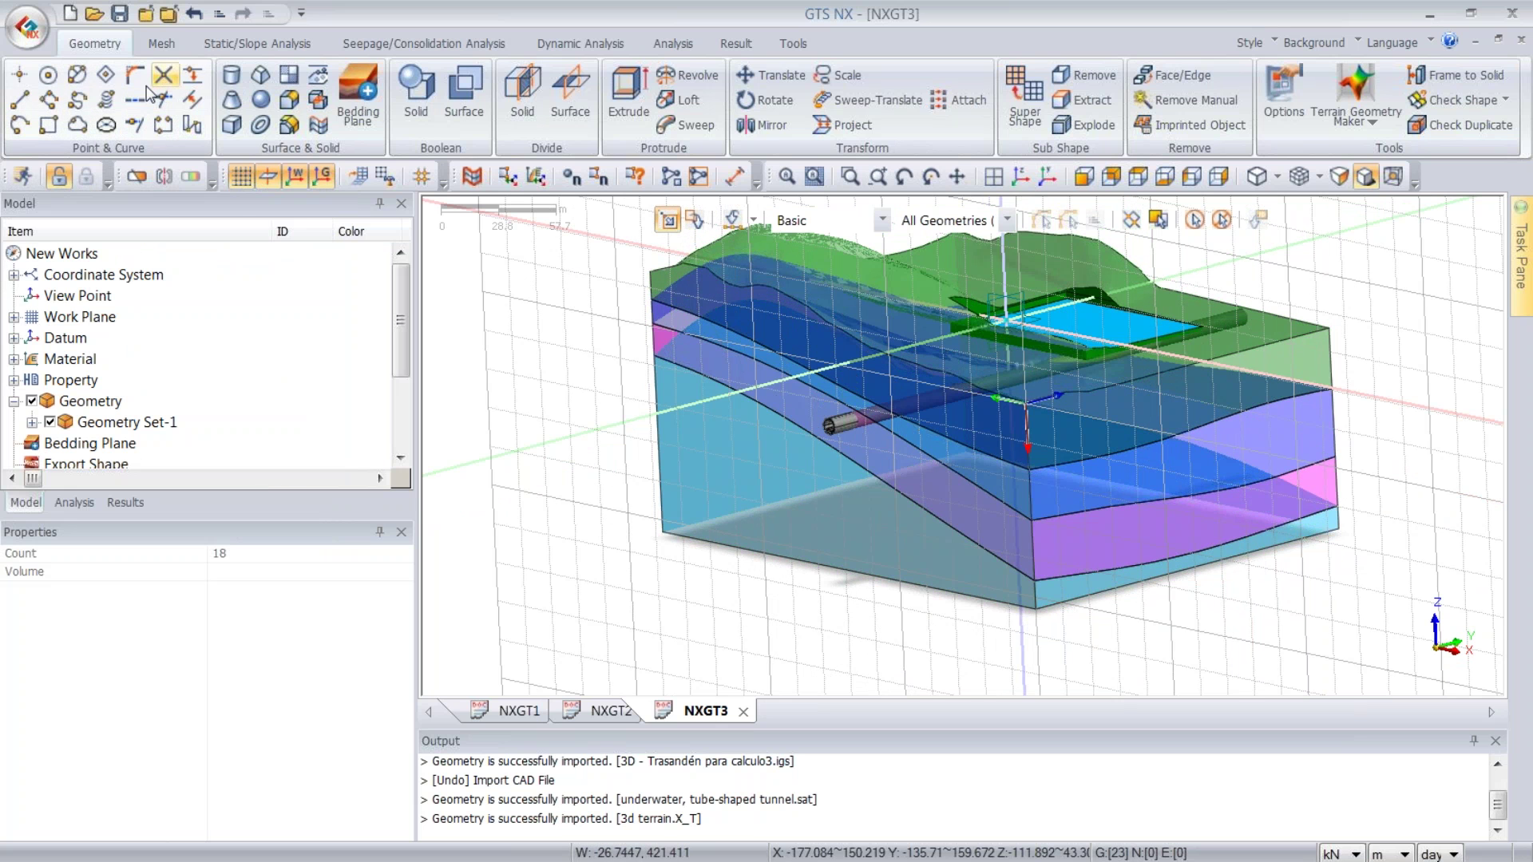
- Draw a rectangle of about 2296 m² around the tunnel's near end on the work plane, with Make Face enabled
left_click(48, 125)
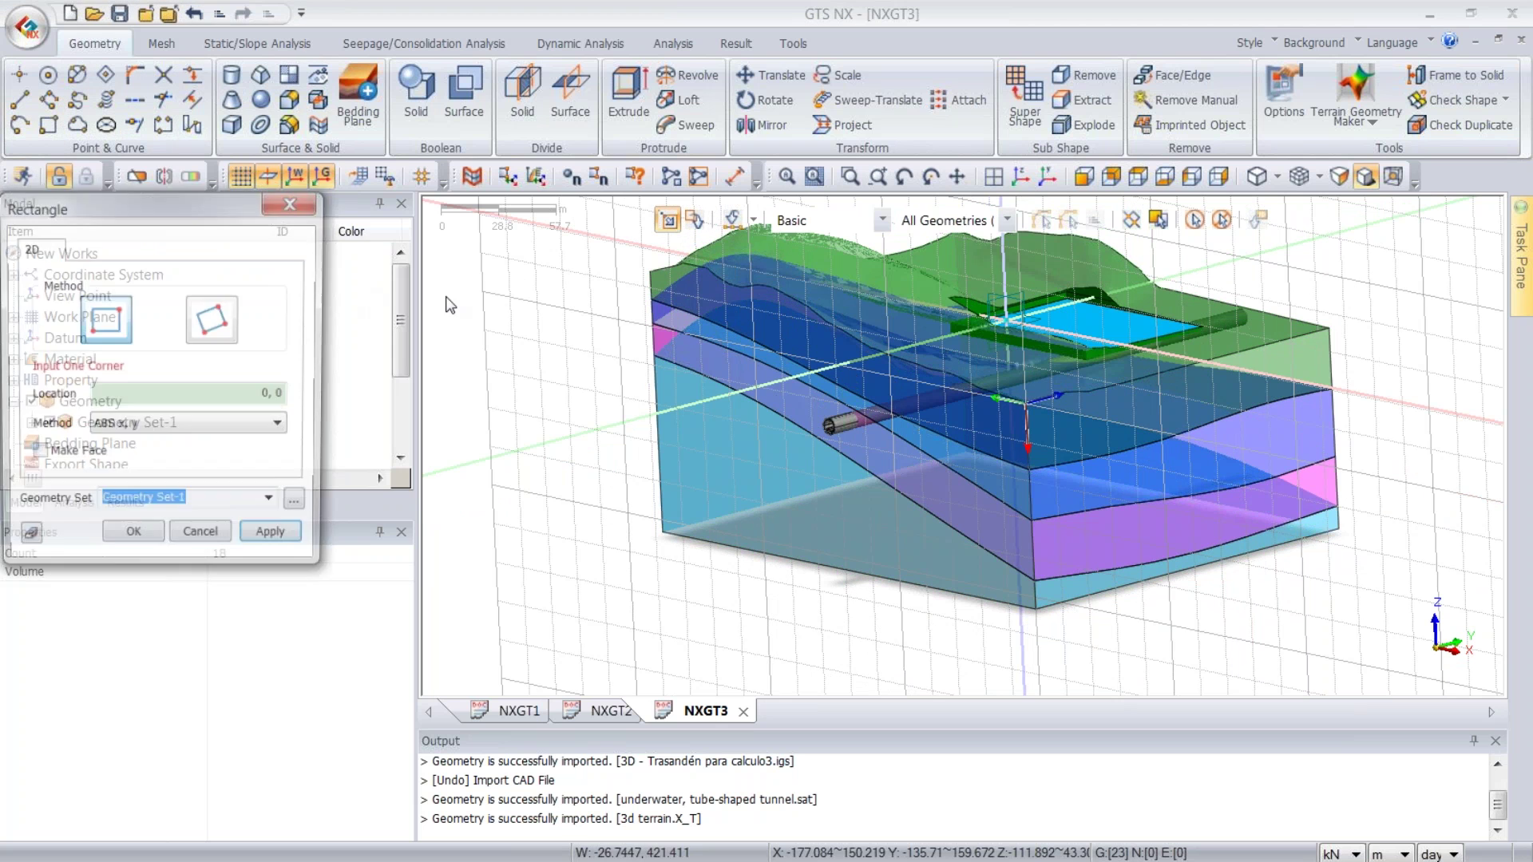
left_click_drag(164, 204, 431, 201)
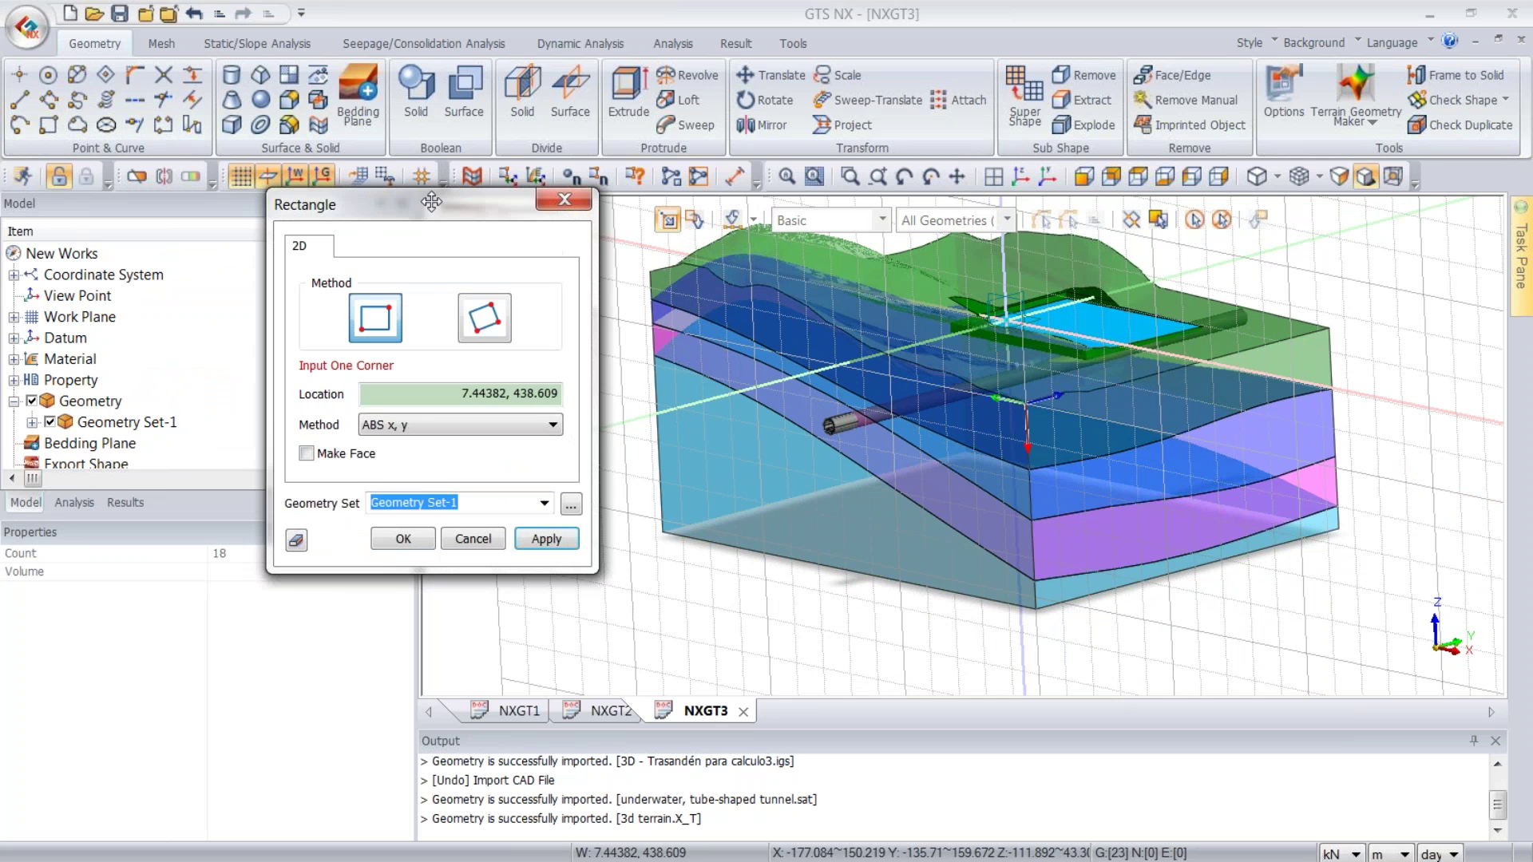
left_click(344, 456)
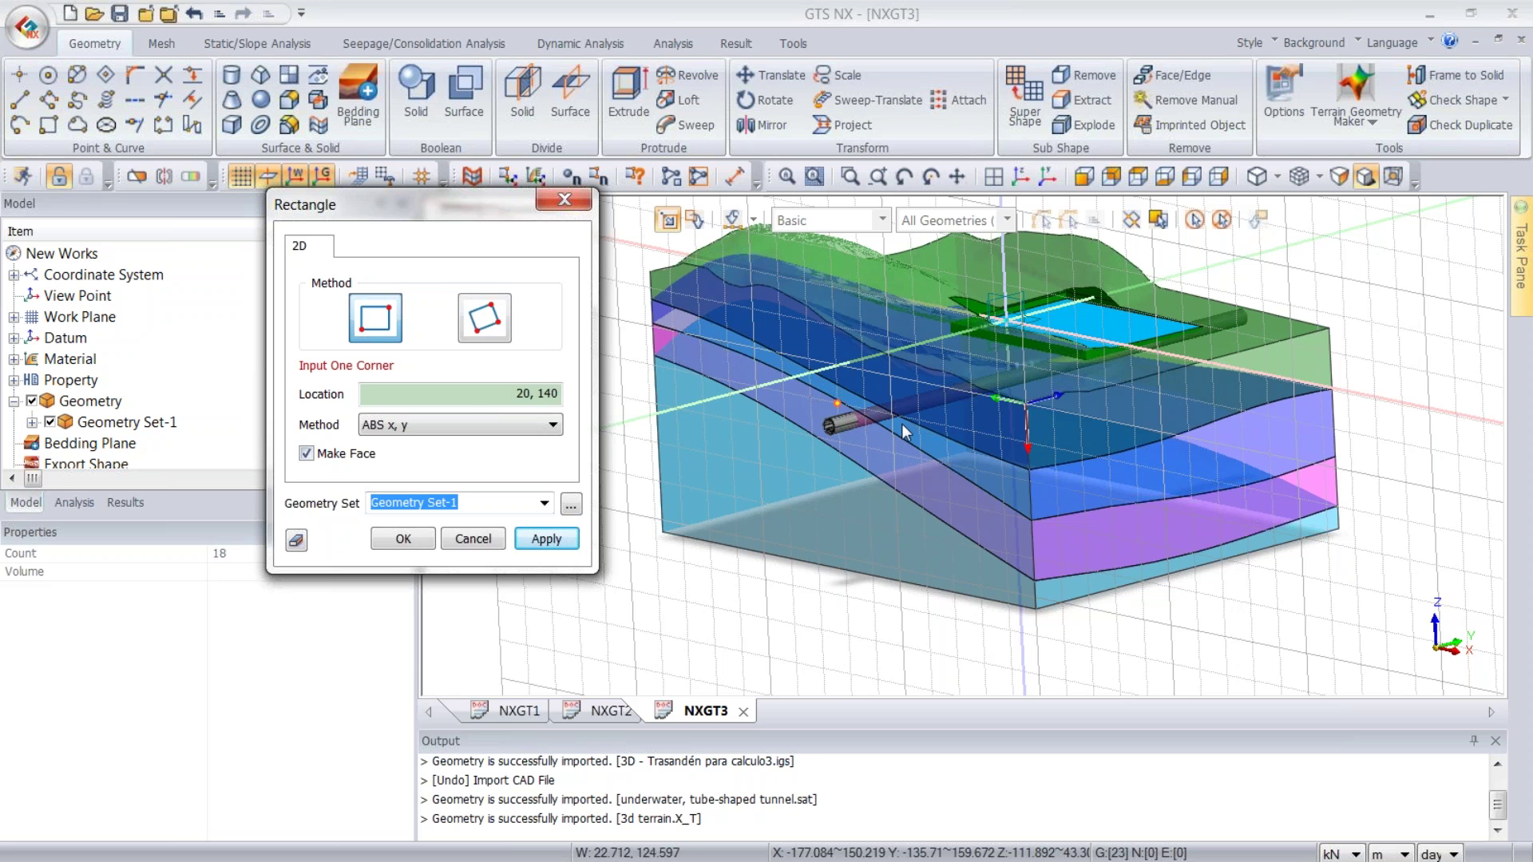
mouse_move(954, 412)
middle_mouse_down()
mouse_move(1009, 473)
mouse_move(1040, 476)
mouse_move(941, 389)
middle_mouse_up()
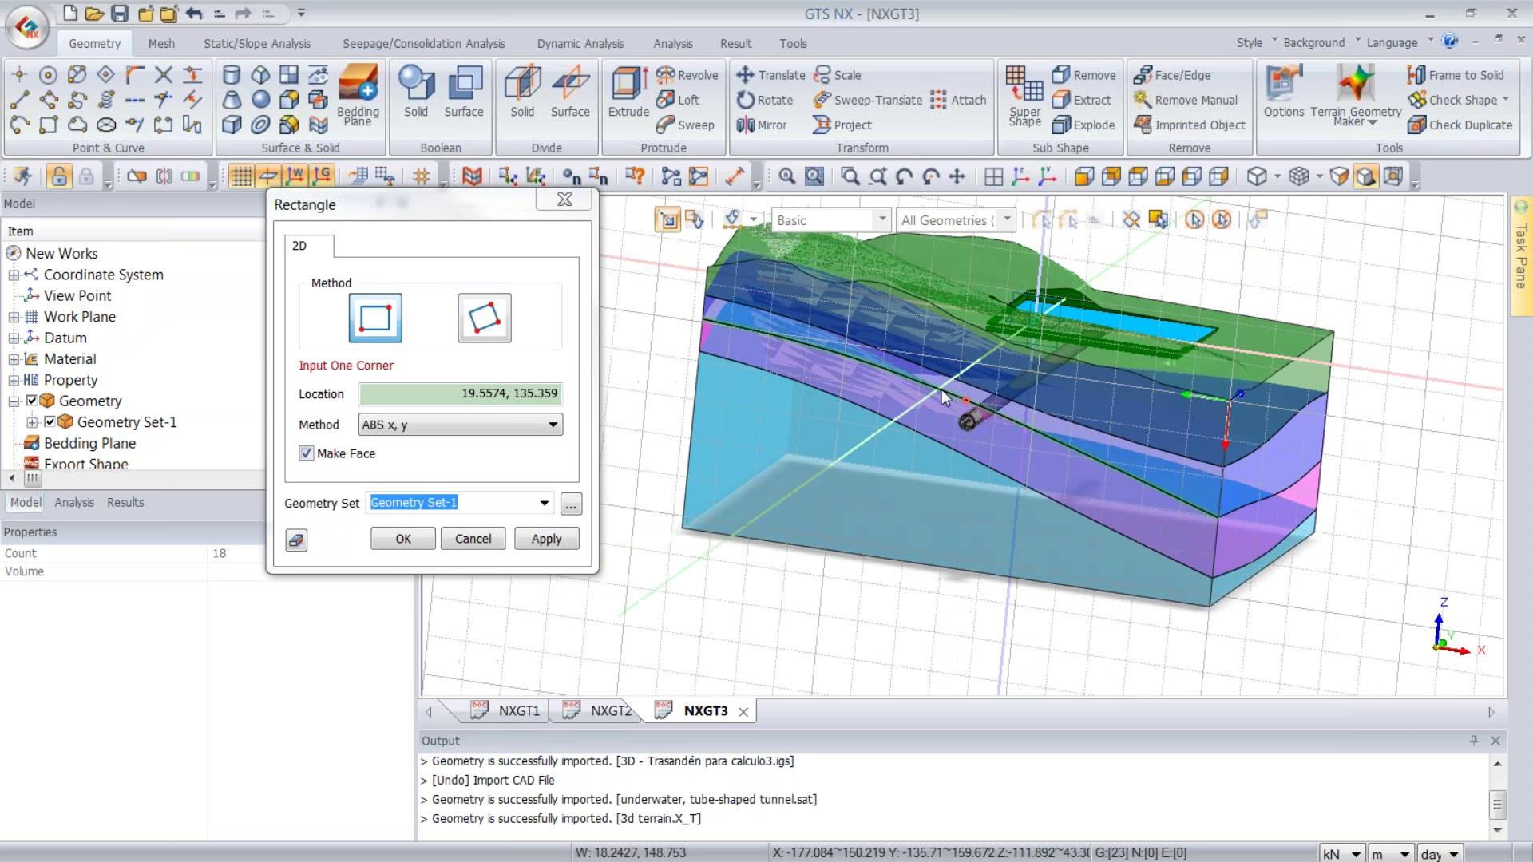
left_click(969, 399)
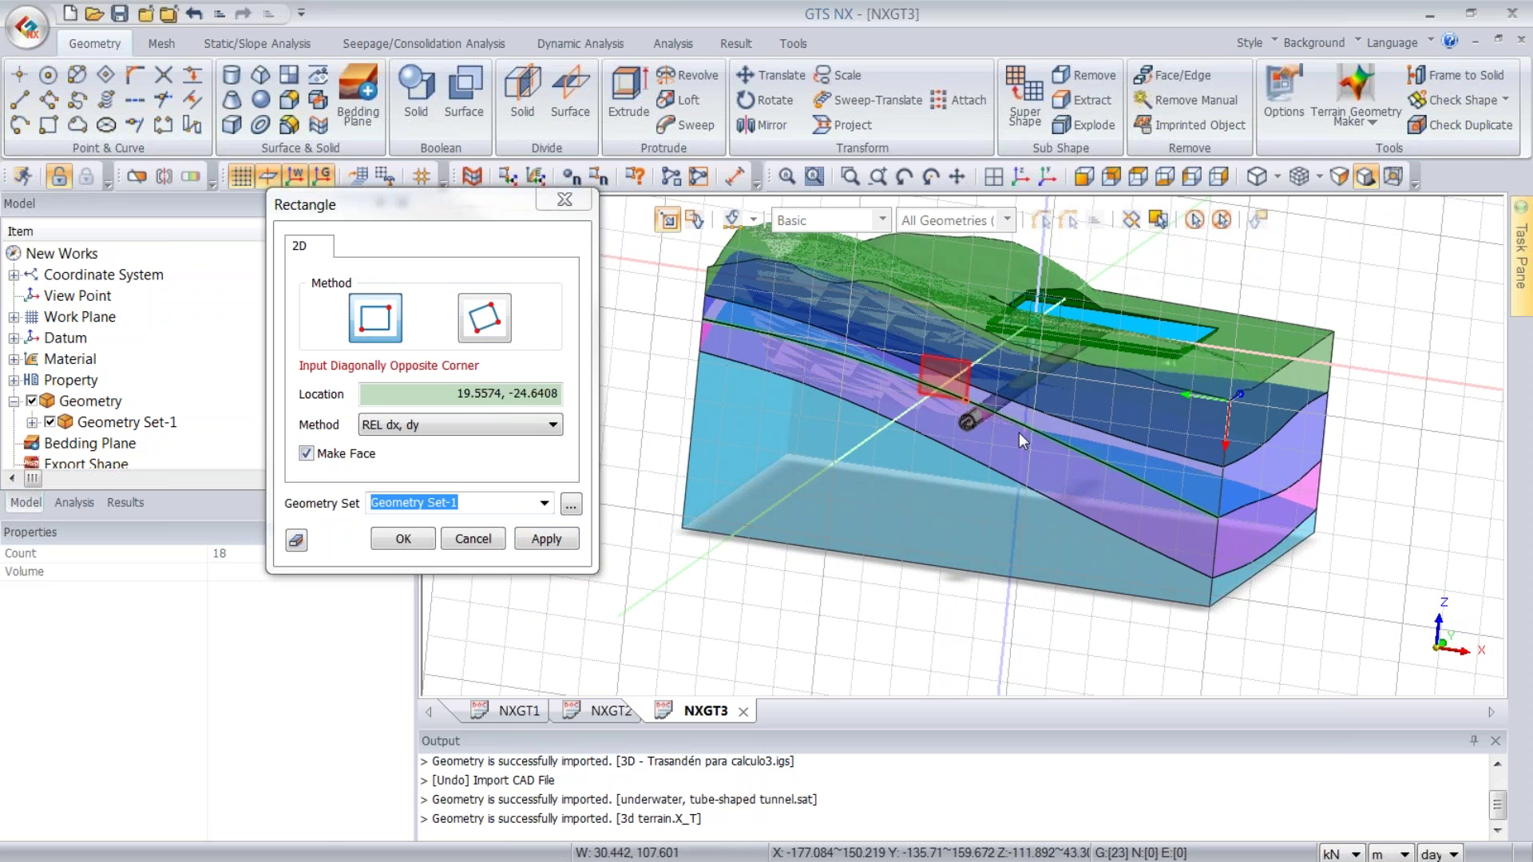
left_click(1011, 457)
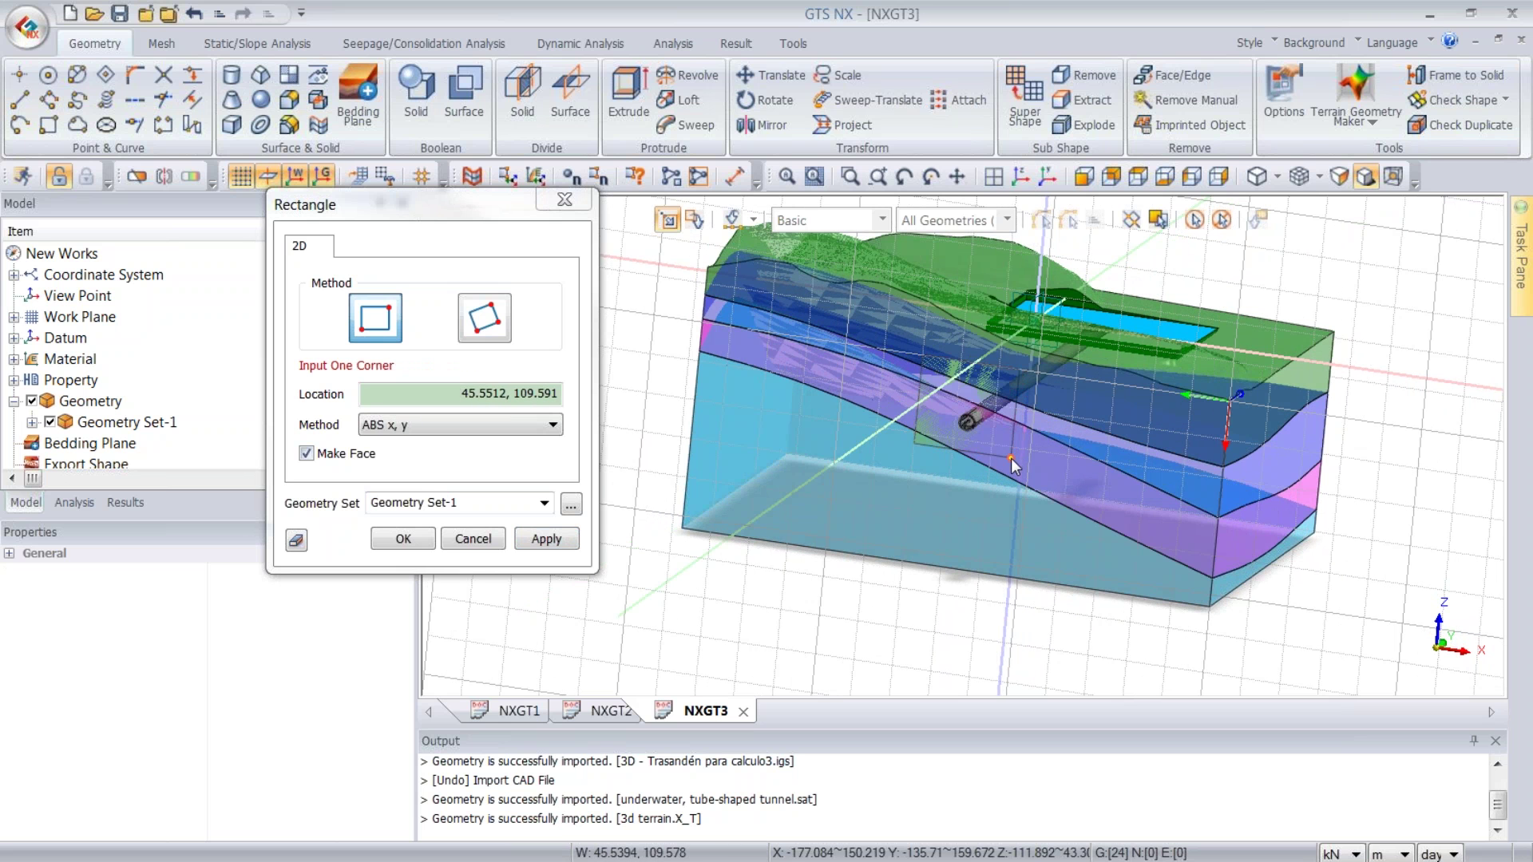
left_click(564, 202)
- Inspect the rectangular face around the tunnel, restore the isometric view, and hide the work plane grid
middle_click_drag(1068, 361, 877, 505)
scroll(876, 505, "up", 2)
scroll(877, 503, "up", 2)
middle_click_drag(1091, 453, 918, 473)
middle_click_drag(708, 461, 828, 449)
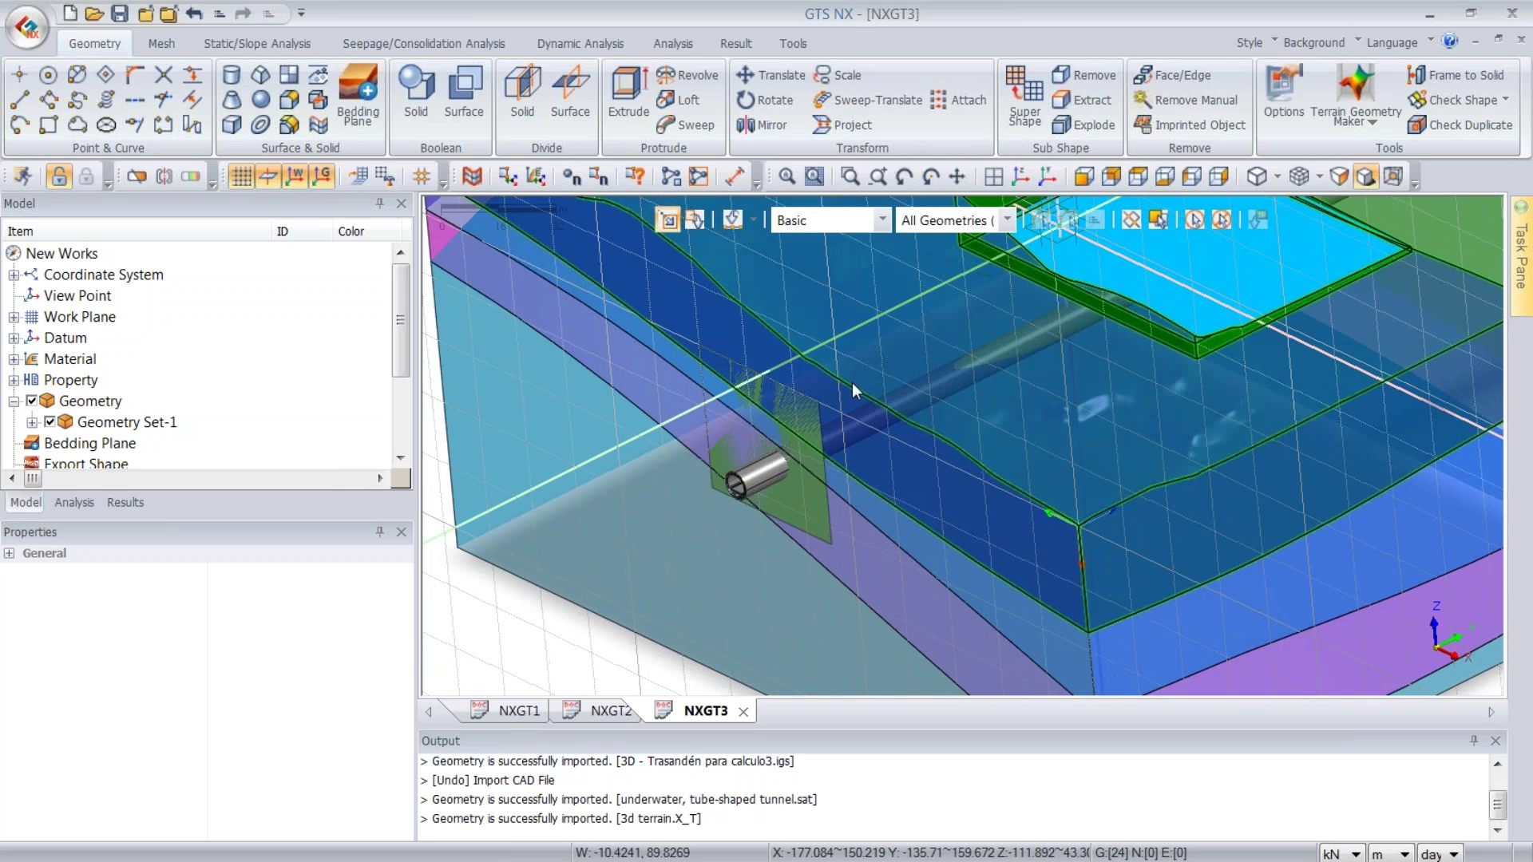
scroll(1004, 477, "down", 3)
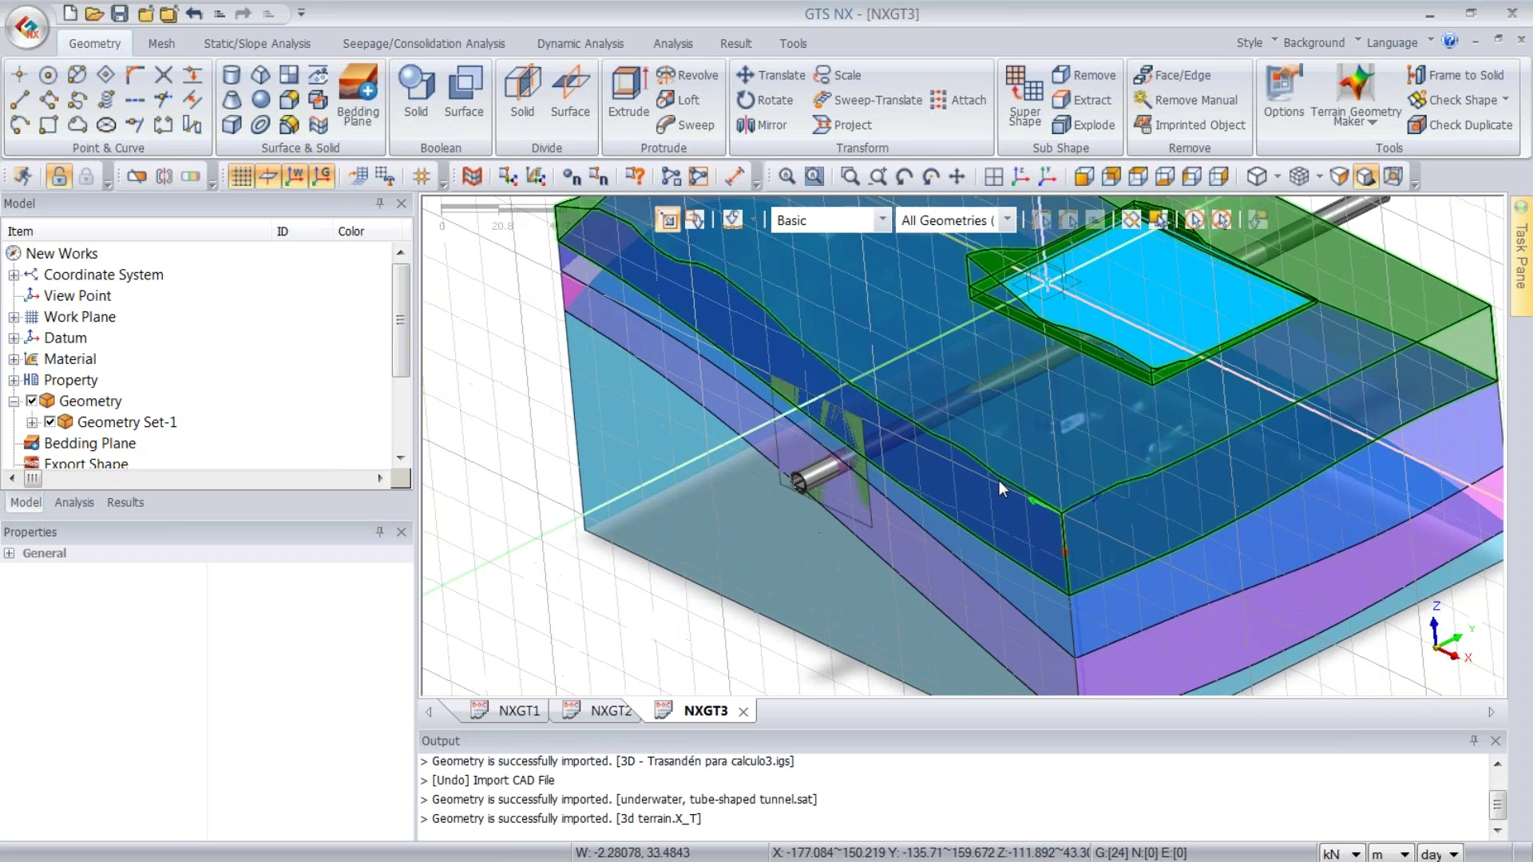
middle_click_drag(690, 495, 1243, 330)
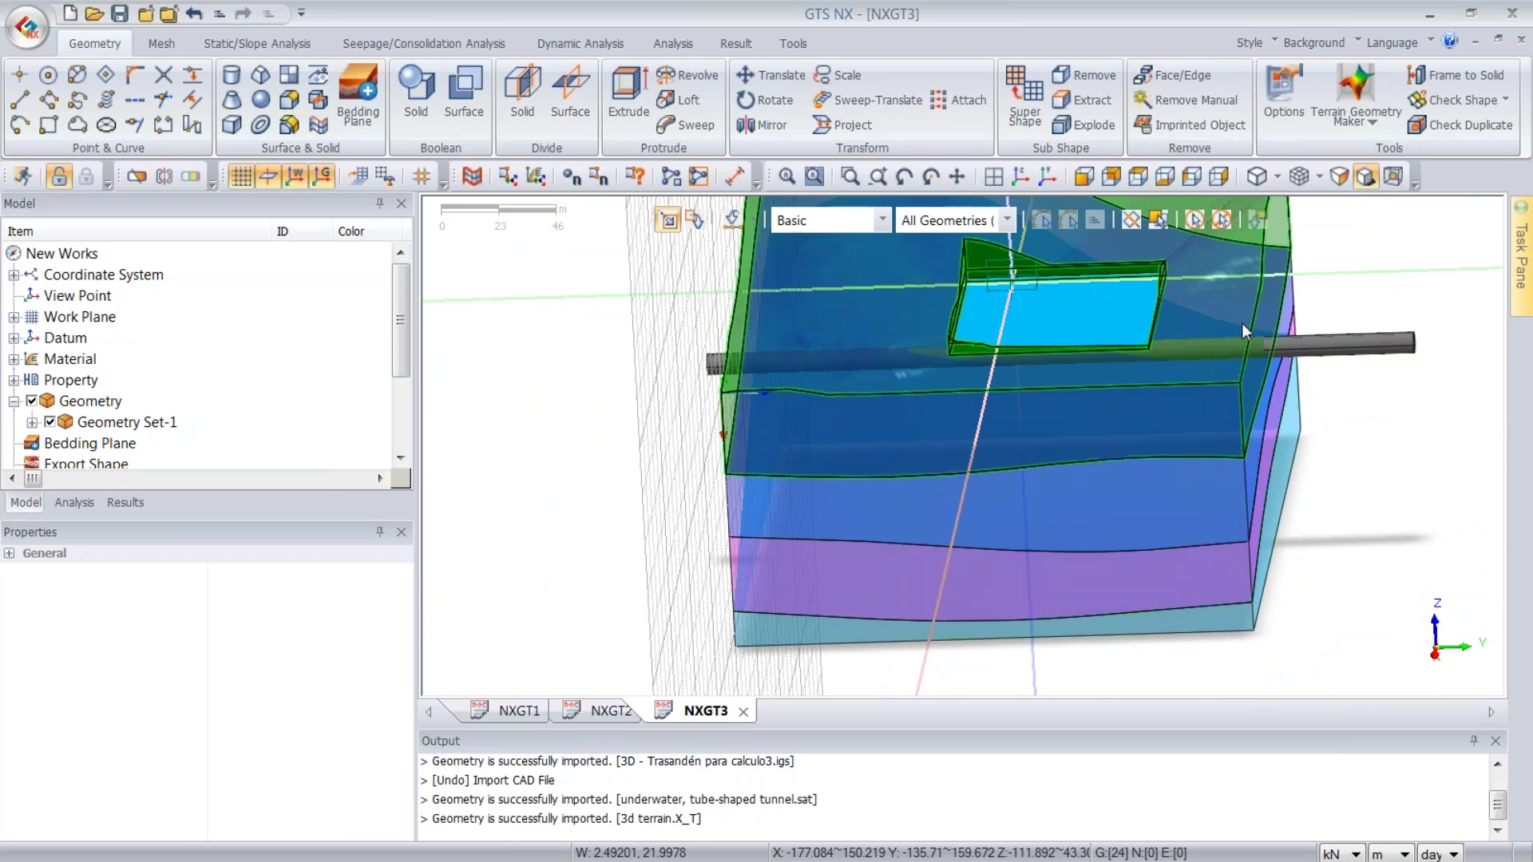
left_click(1021, 177)
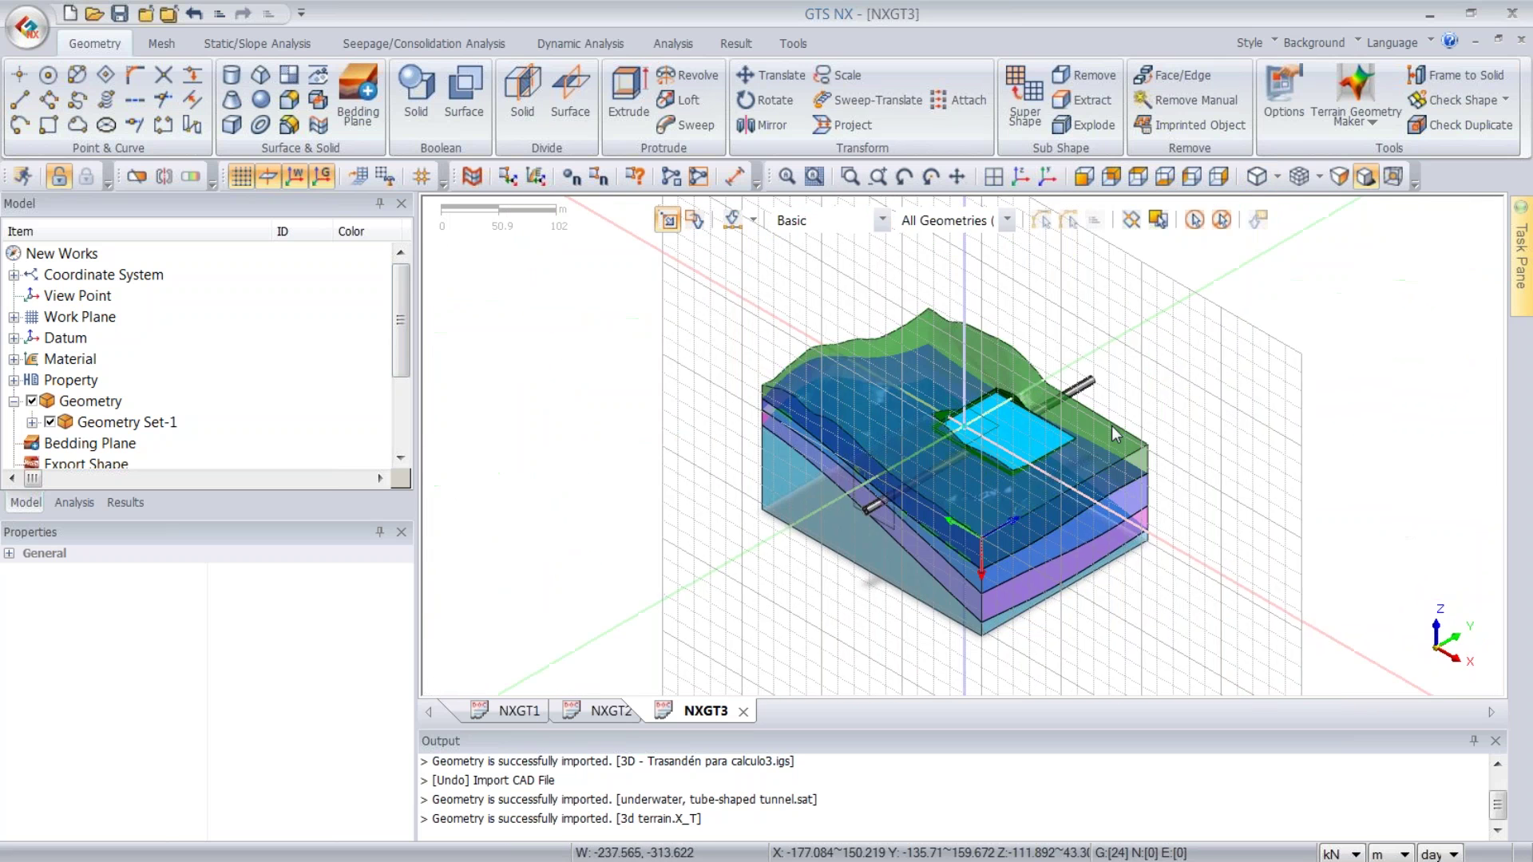
middle_click_drag(1111, 480, 1054, 463)
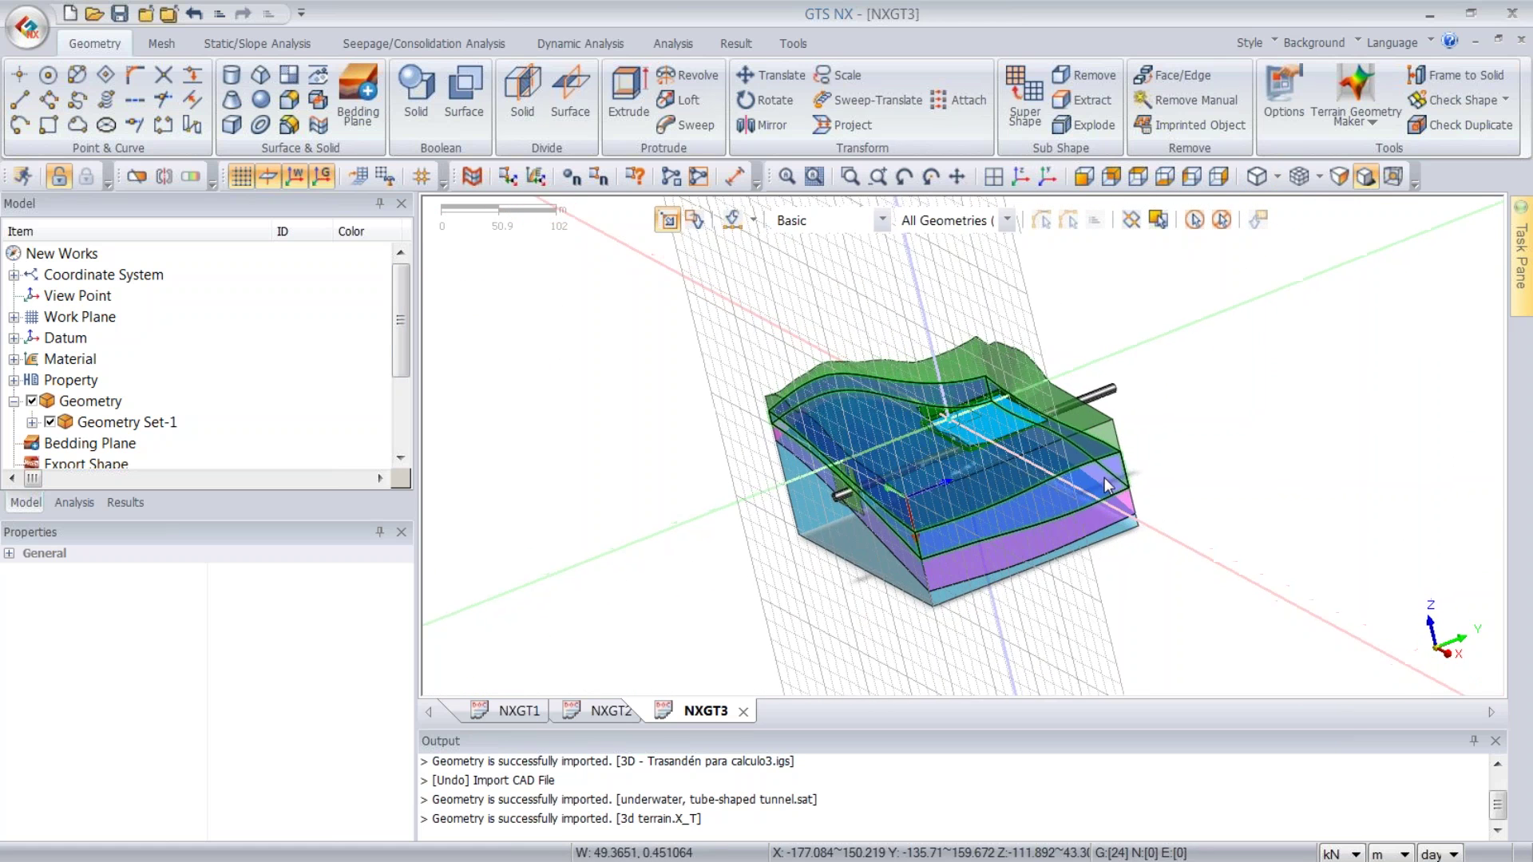
left_click(237, 181)
middle_click_drag(807, 355, 1162, 366)
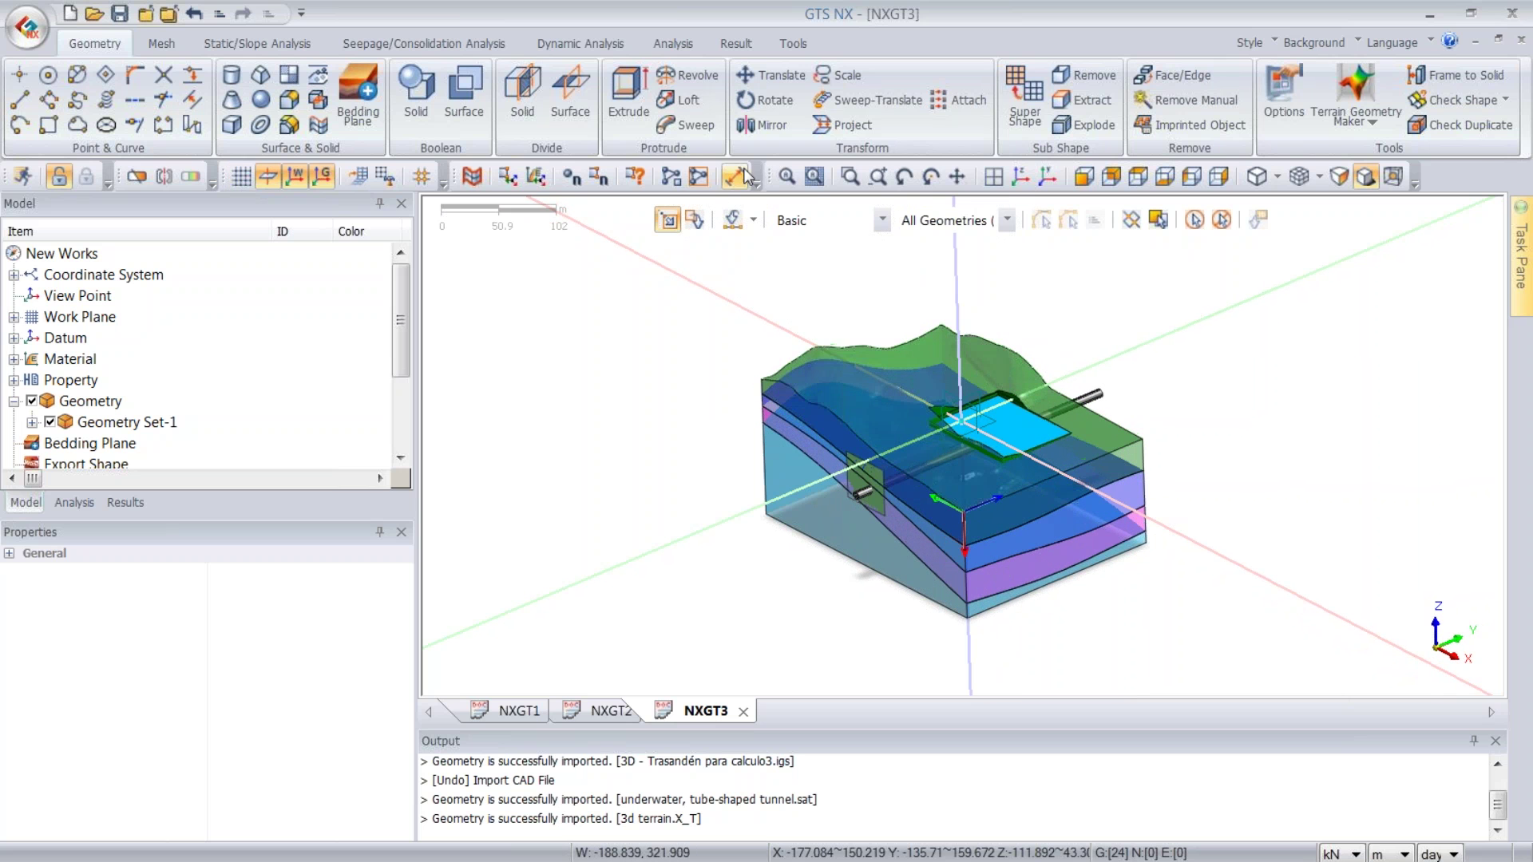
- Start a uniform-copy translation of the rectangular face along a 2 Points Vector from 130, -108.03, -108.725 to 130, 100, -108.725
left_click(750, 74)
left_click(411, 470)
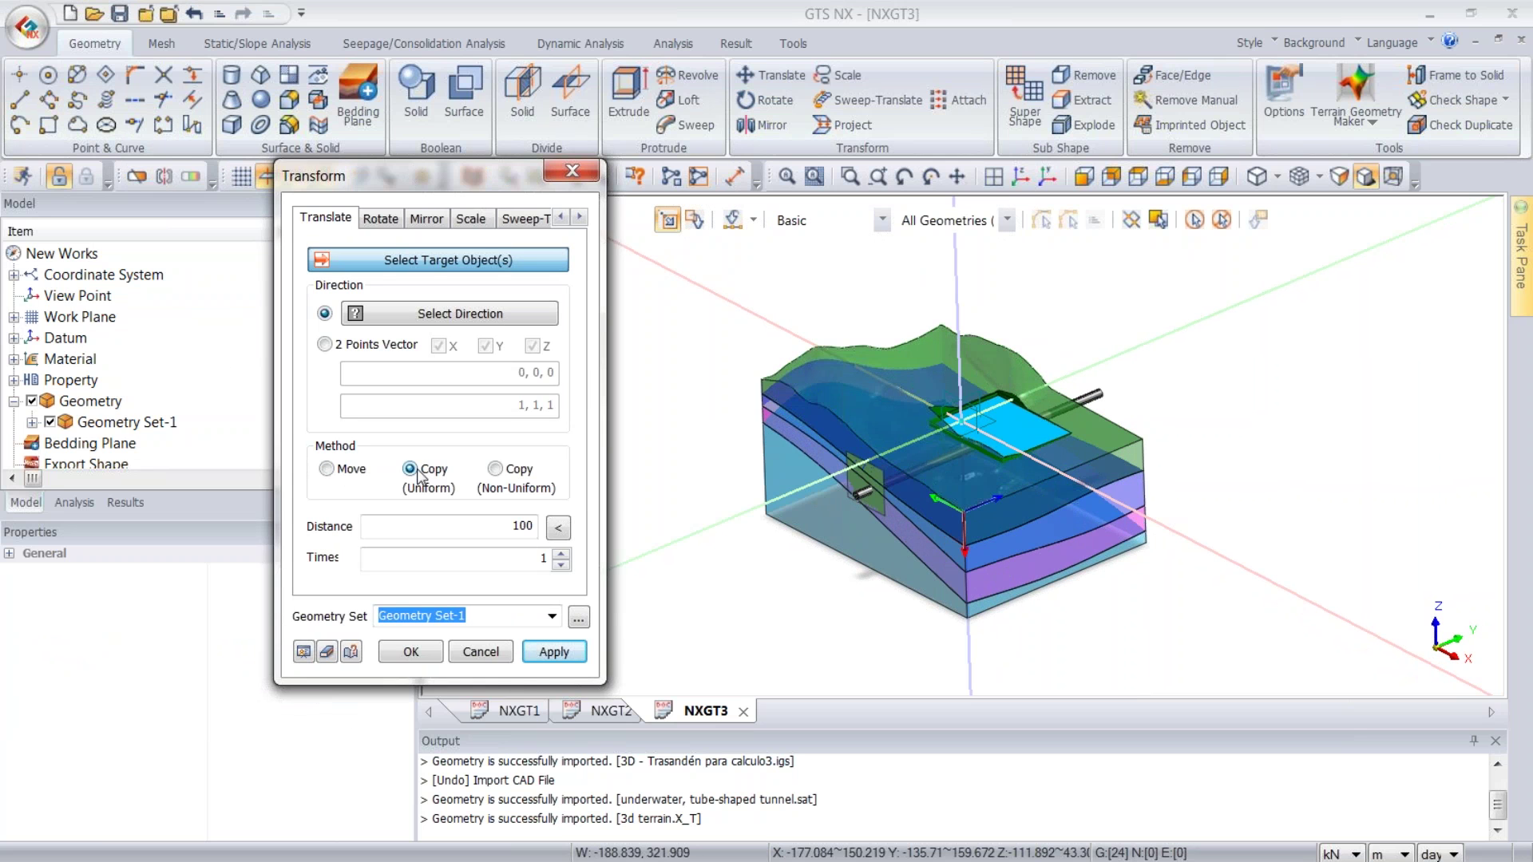
left_click(863, 463)
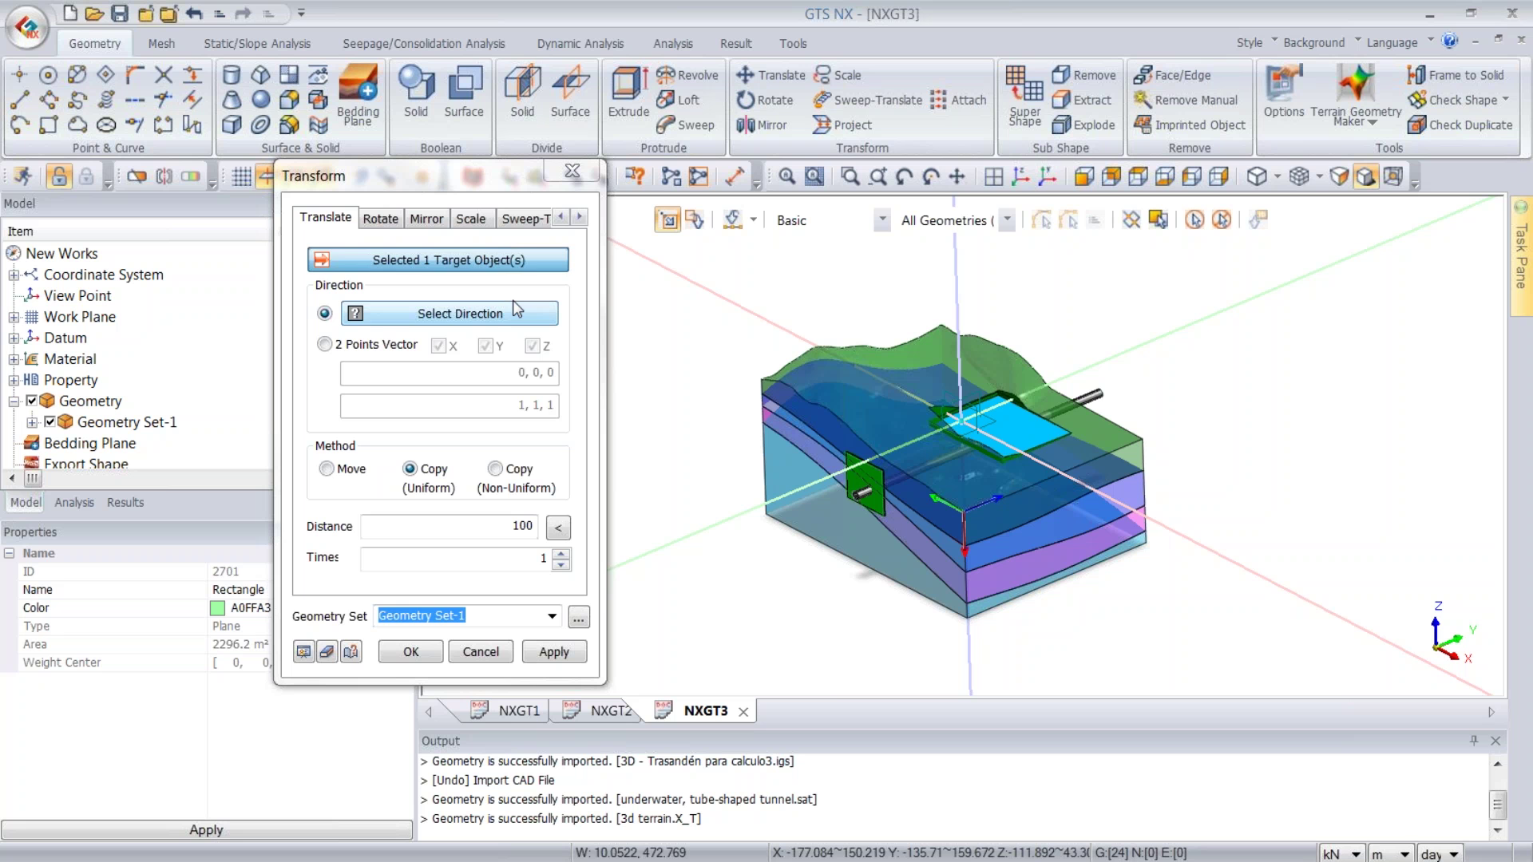
left_click(507, 324)
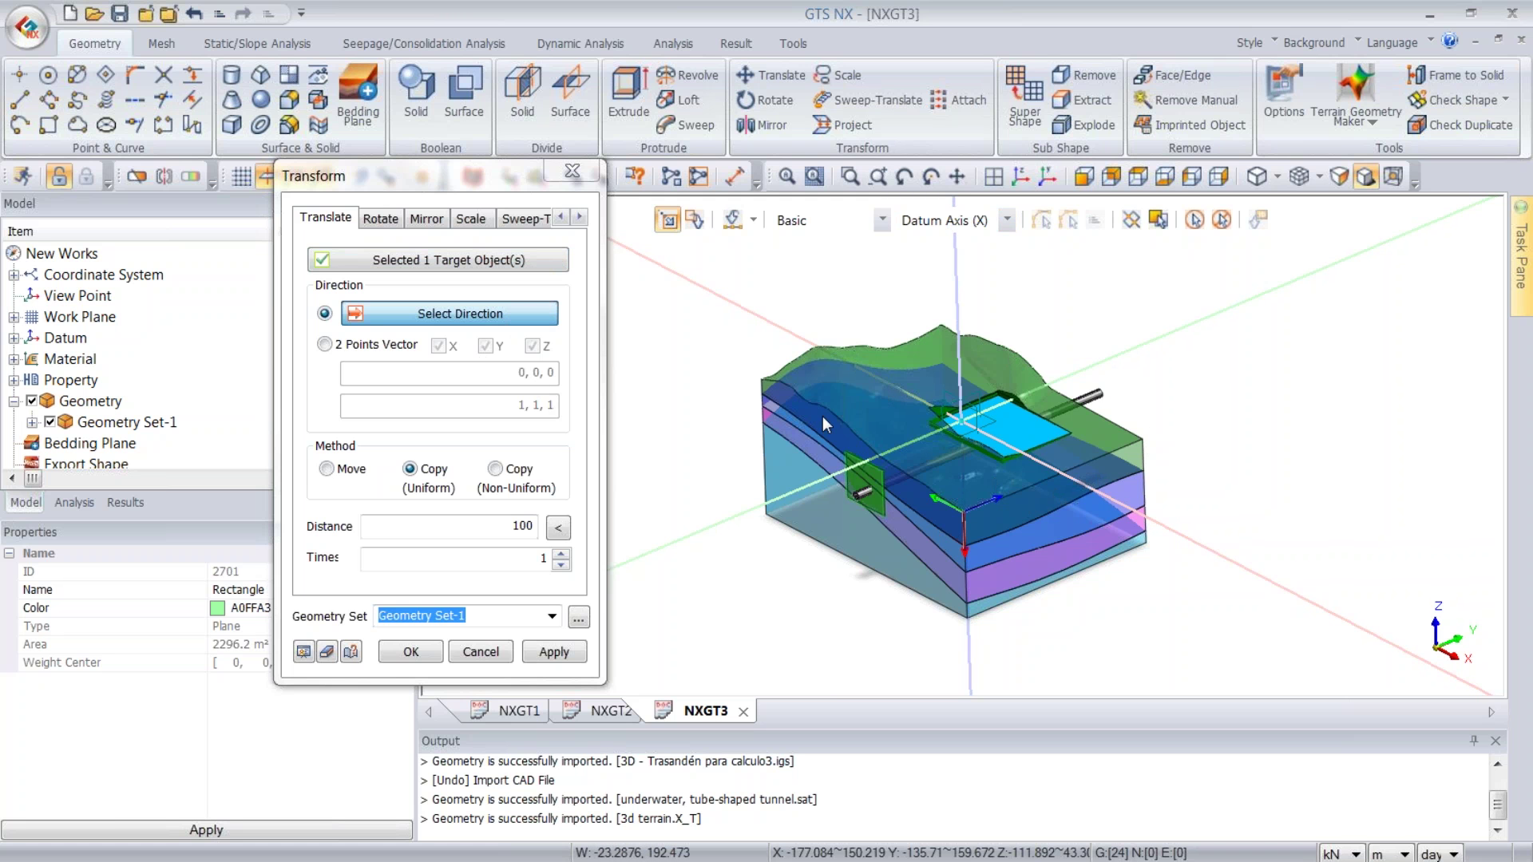
left_click(327, 345)
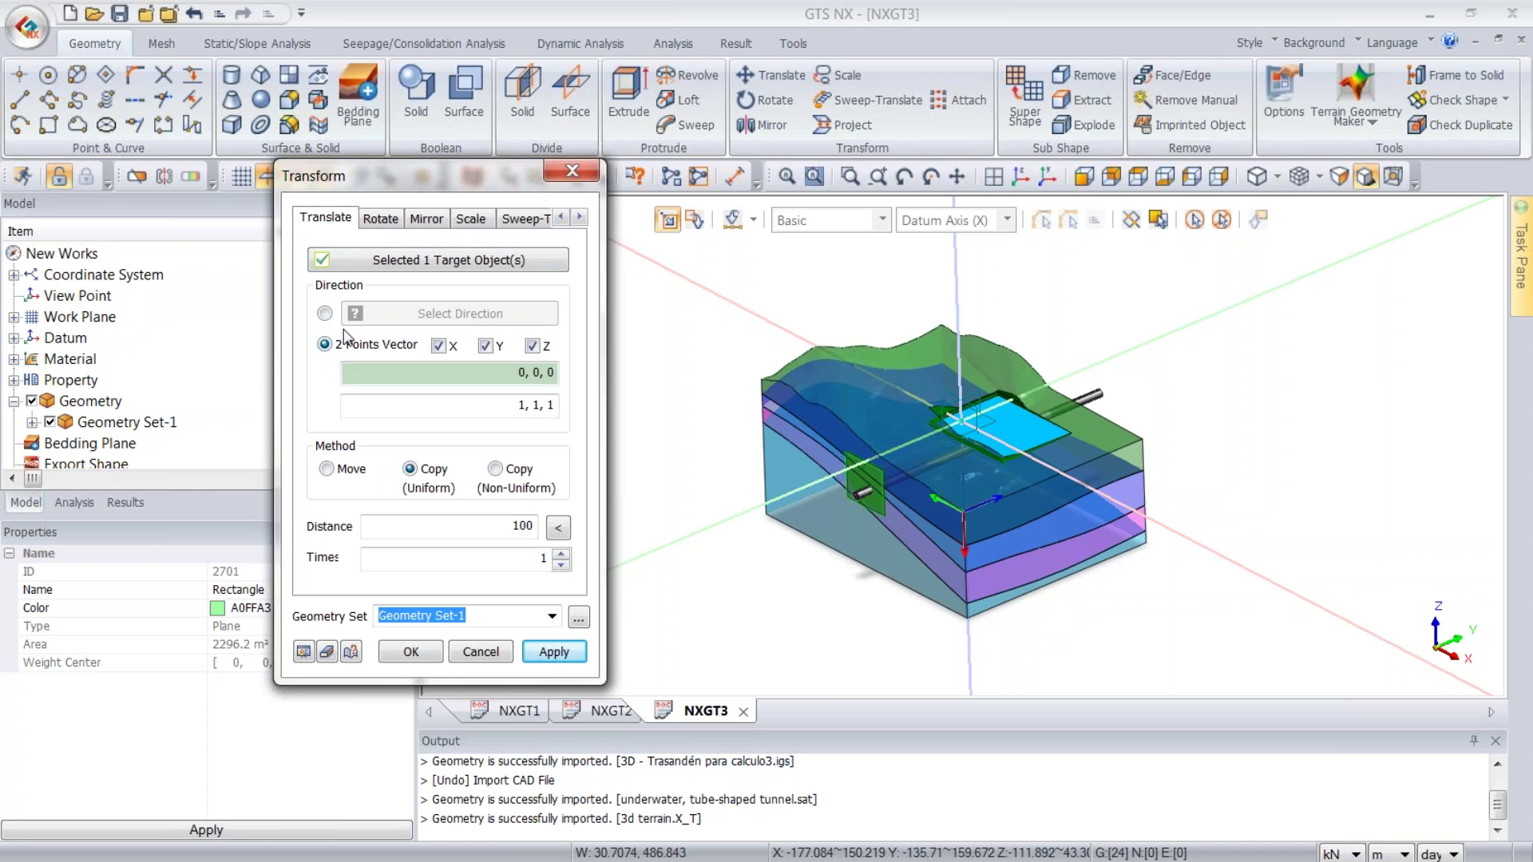
left_click(968, 616)
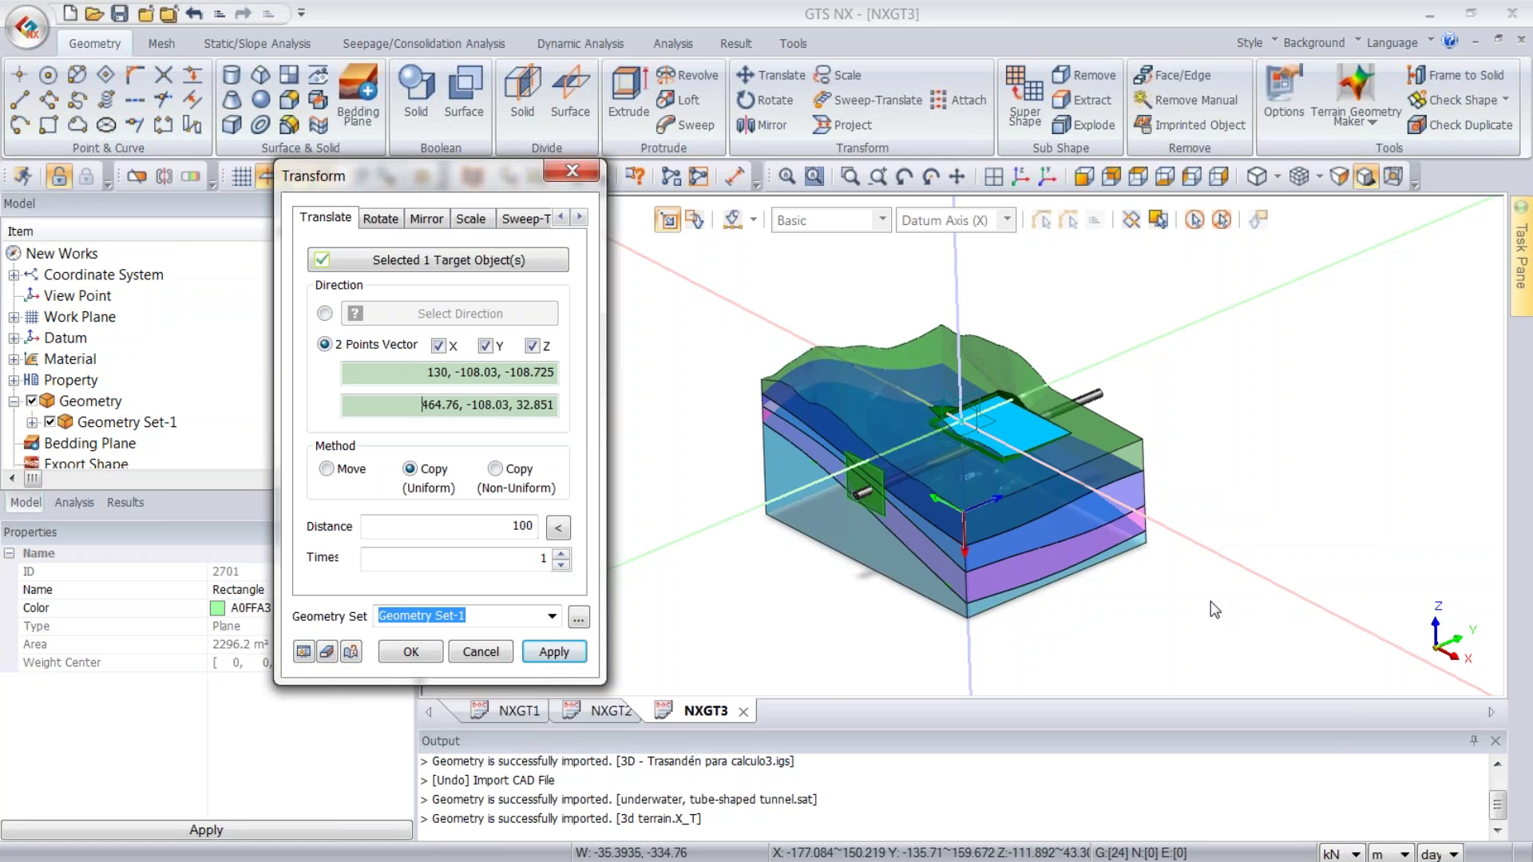
left_click(1163, 550)
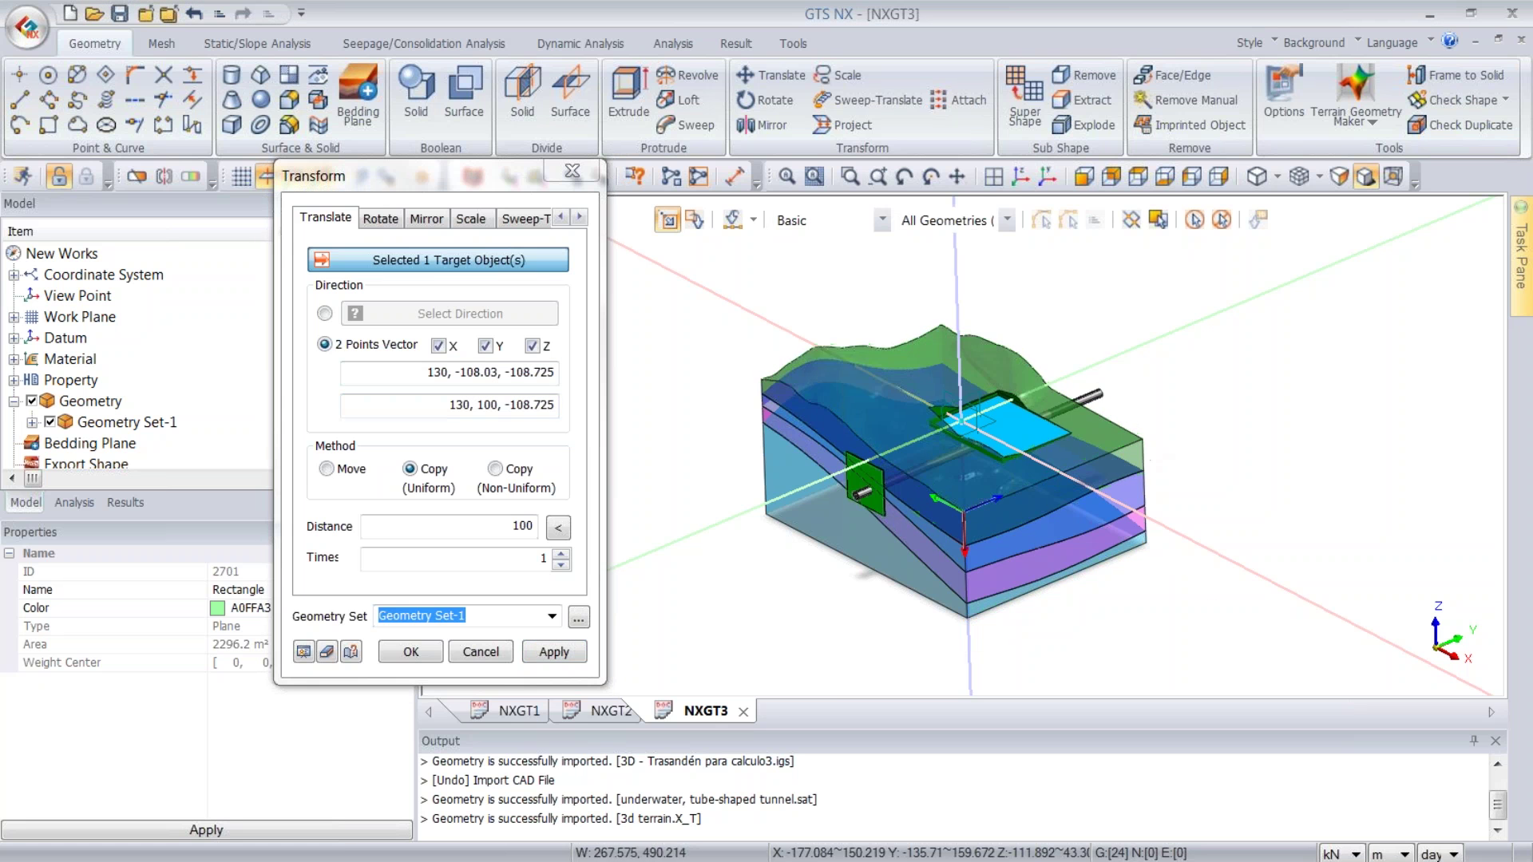
- Take the copy distance of 208.030047 from the two points, preview the result, and create the copied face
left_click(559, 532)
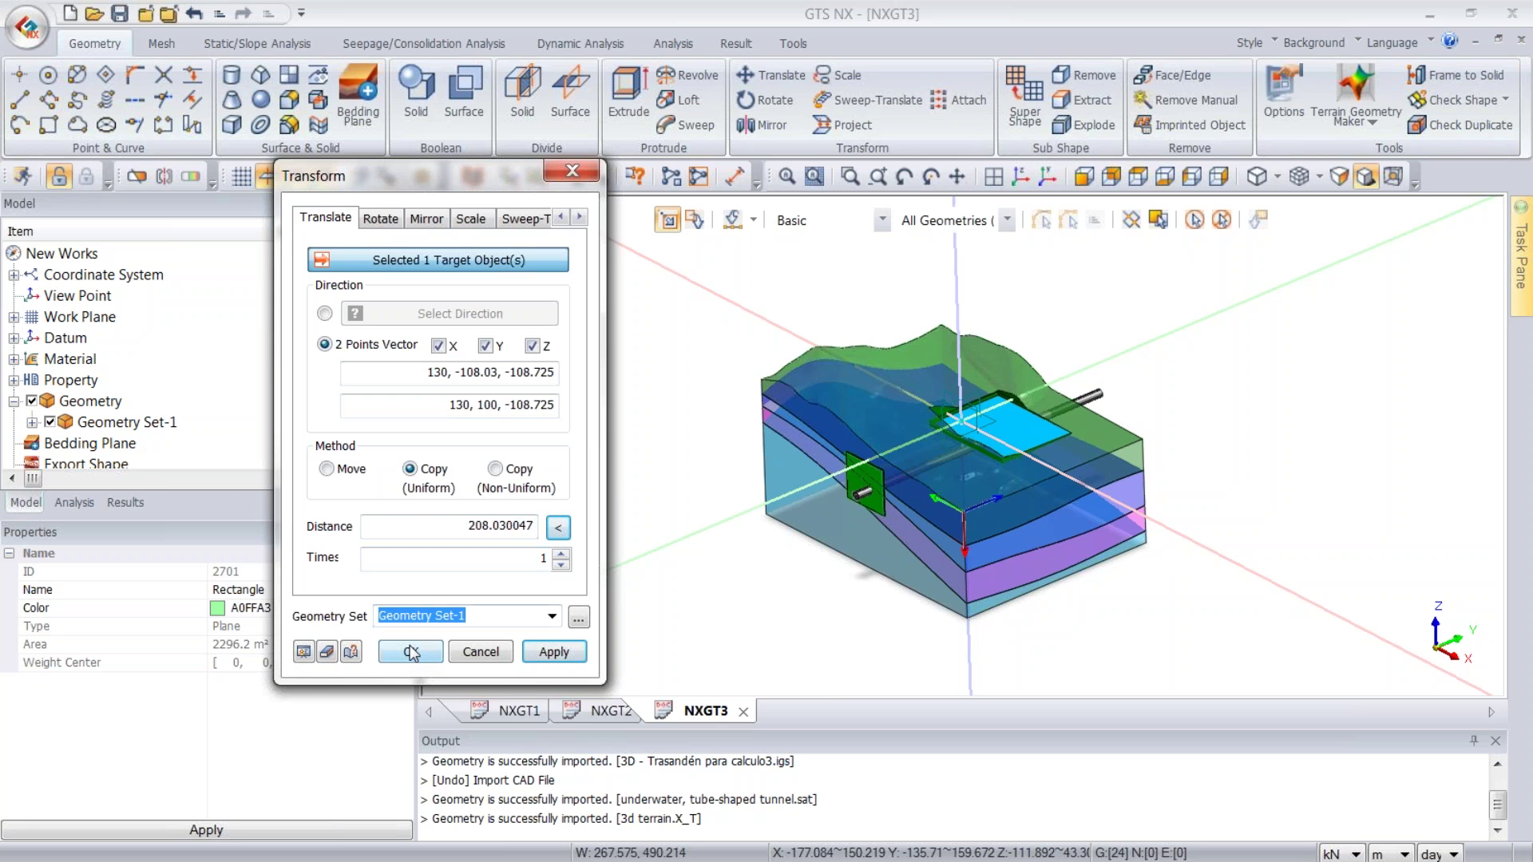
left_click(304, 652)
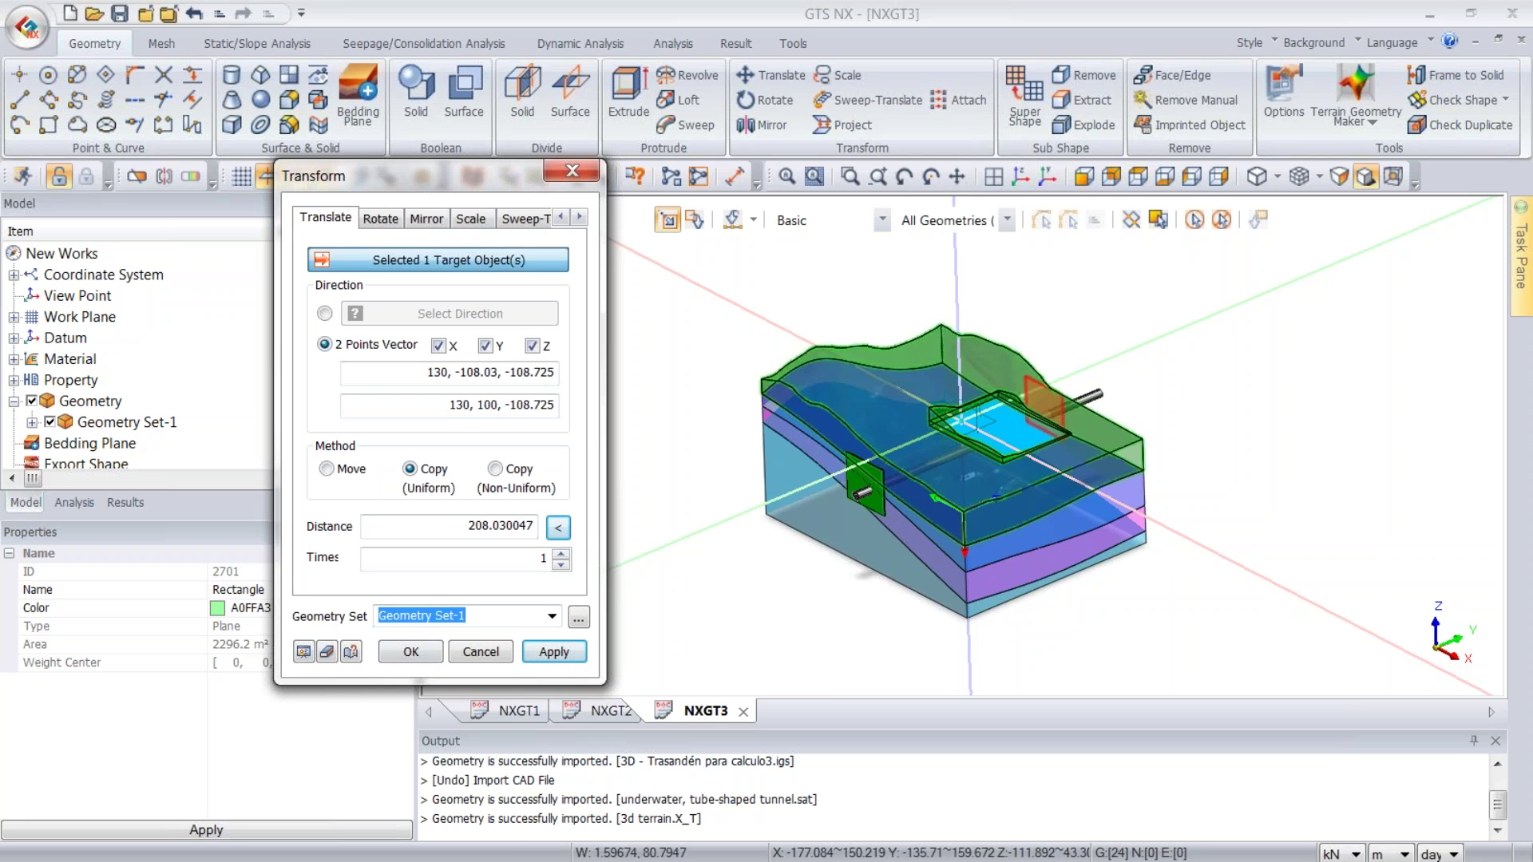
middle_click_drag(1324, 459, 1267, 491)
left_click(410, 652)
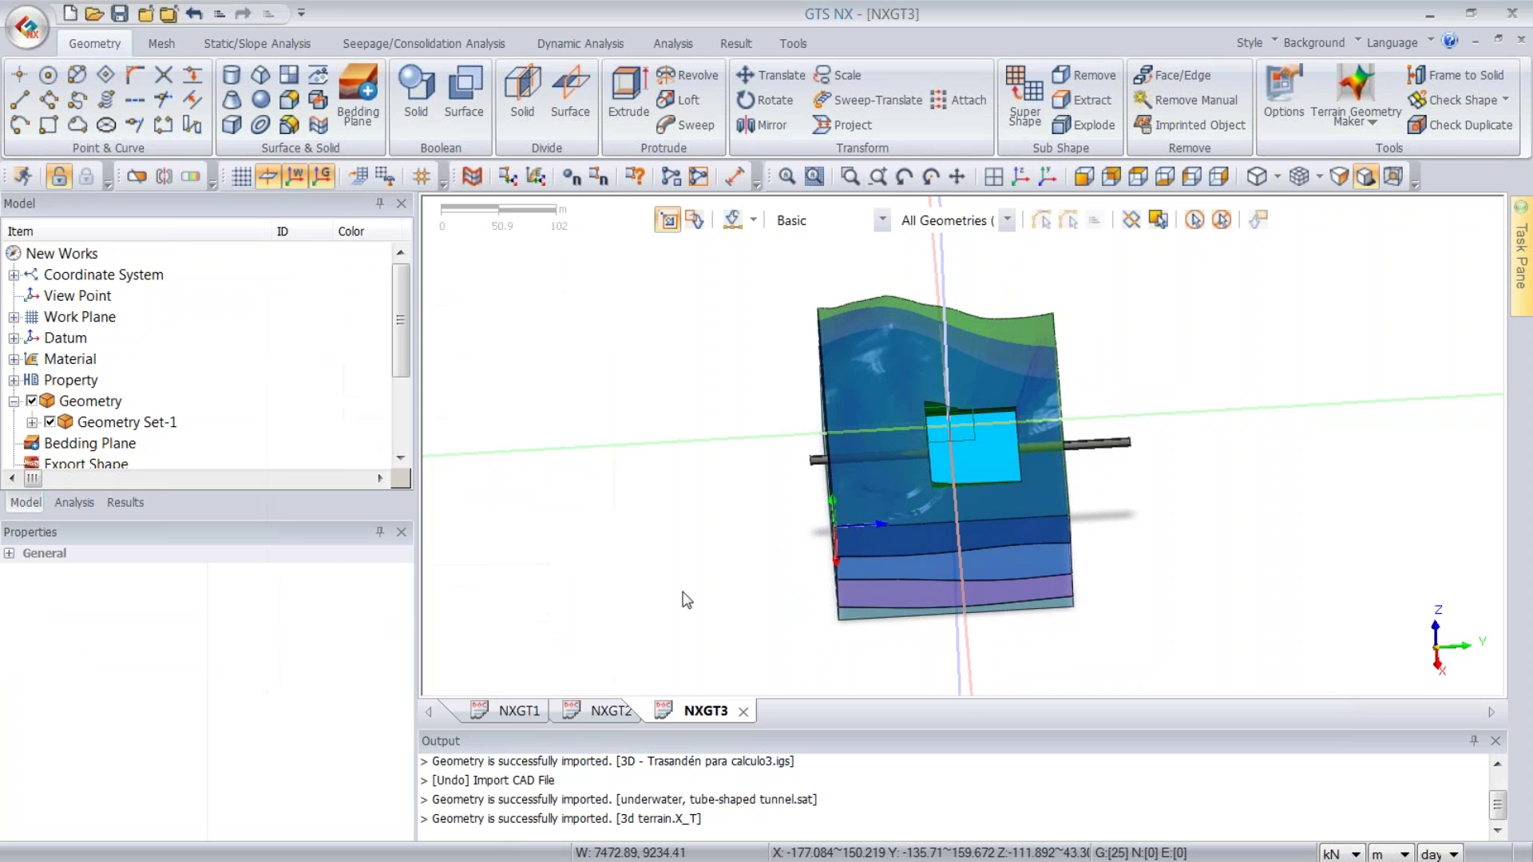
- Select the five terrain solids and hide them, leaving the tunnel and the two rectangular faces shown
middle_click_drag(1007, 521, 1304, 405)
left_click(816, 395)
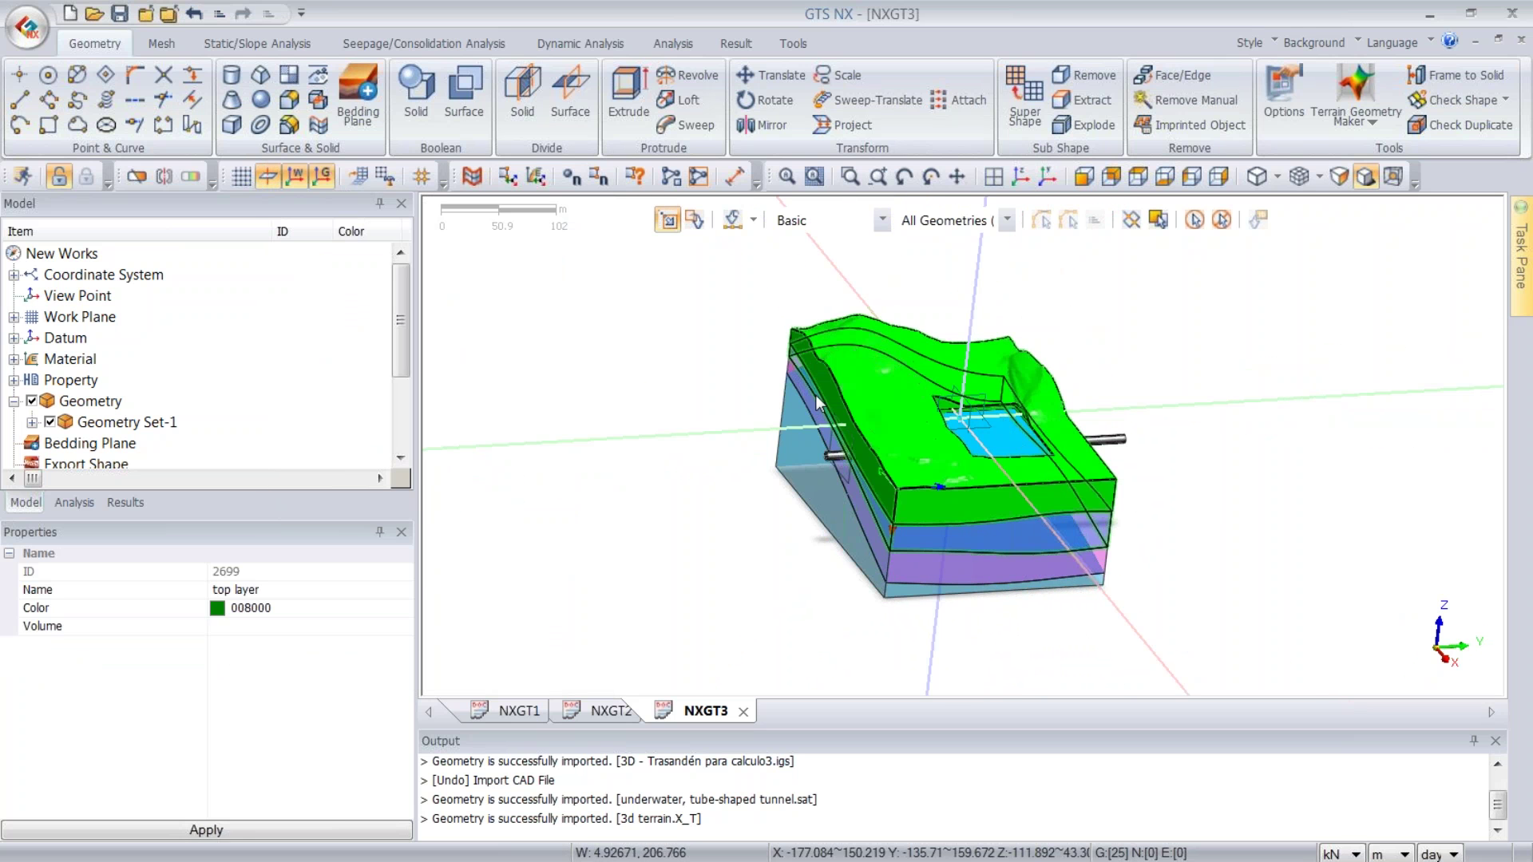
left_click(816, 395)
left_click(774, 420)
left_click(789, 396)
left_click(995, 412)
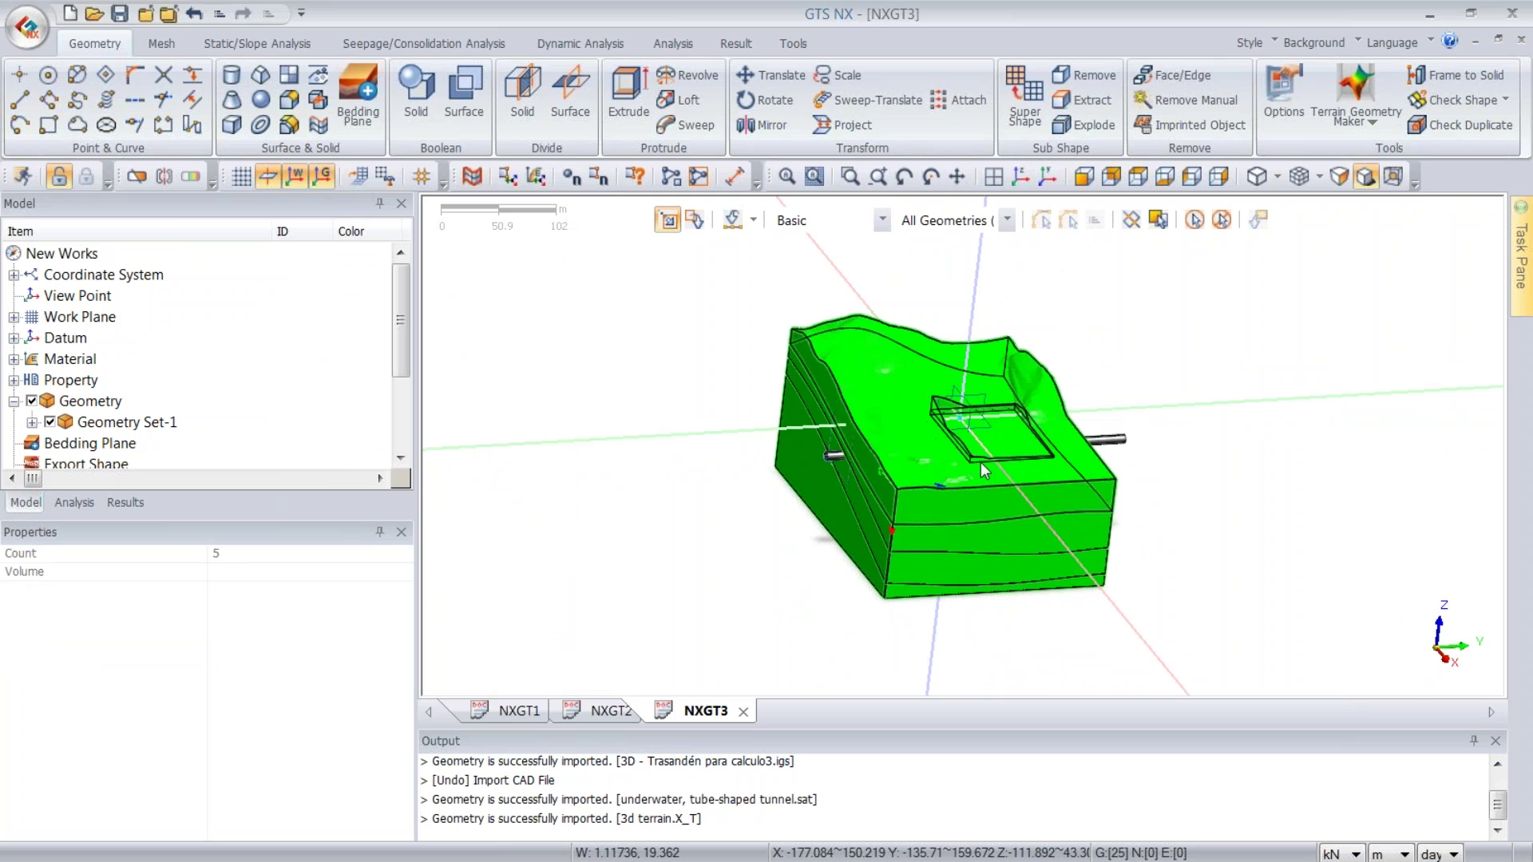
middle_click_drag(1010, 575, 866, 375)
right_click(875, 396)
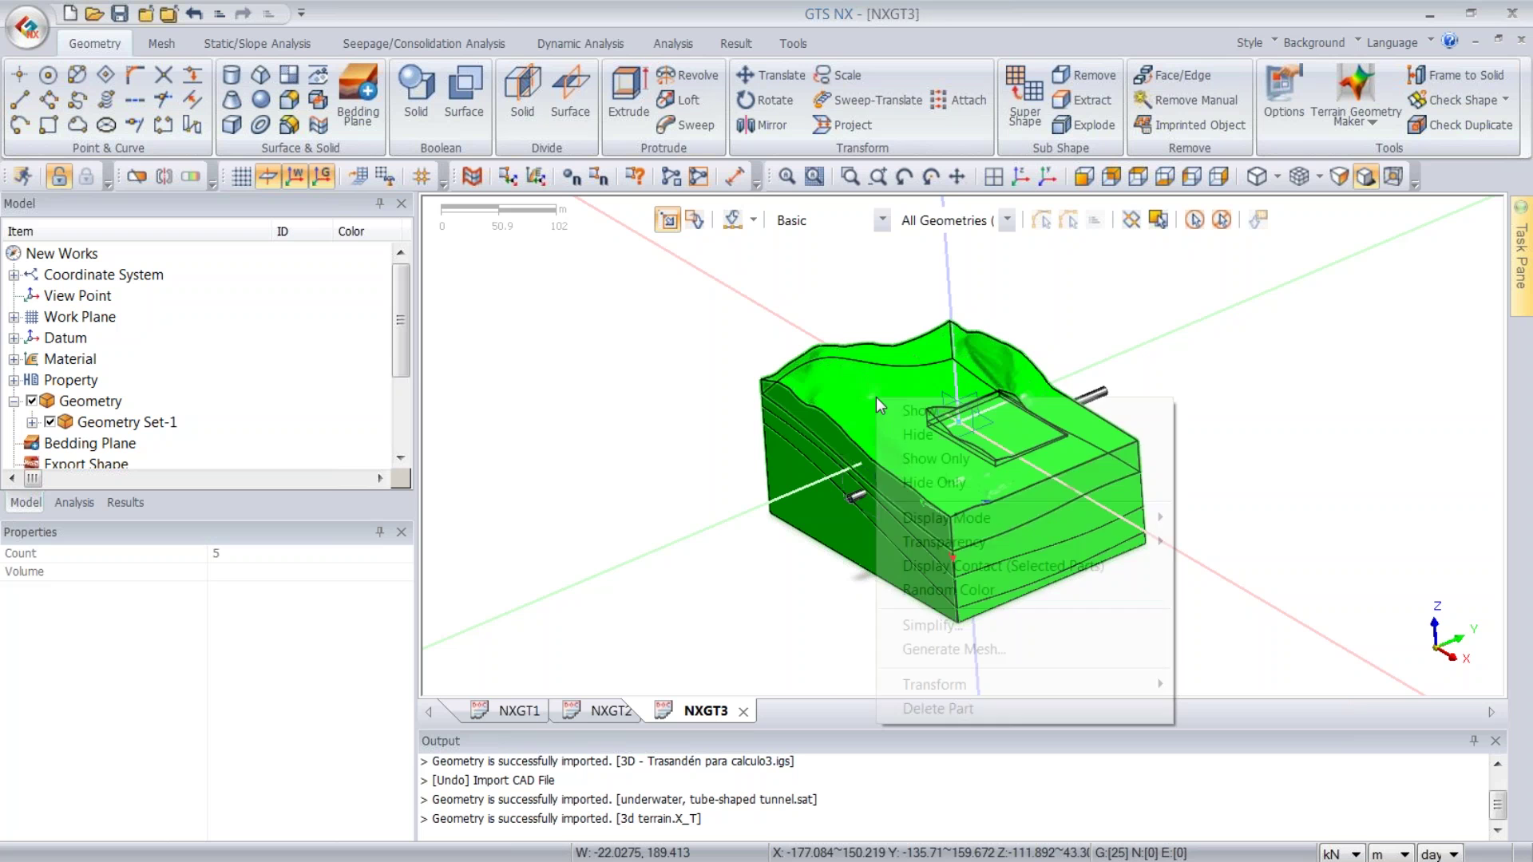
left_click(899, 435)
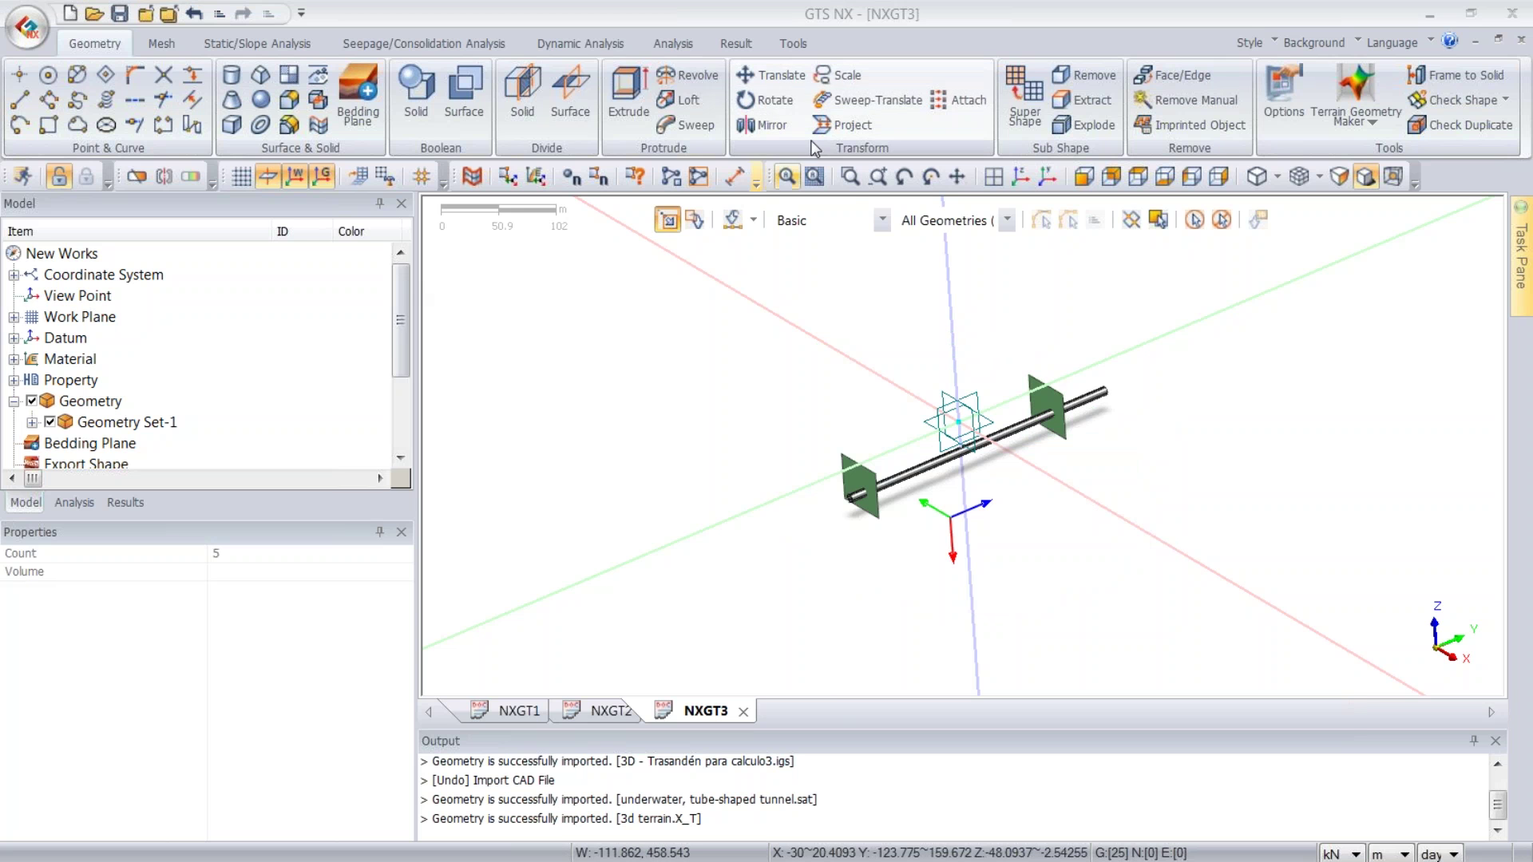
- Start a Divide Solid operation by surface and select the 18 tunnel solids as targets in the isometric view
left_click(533, 83)
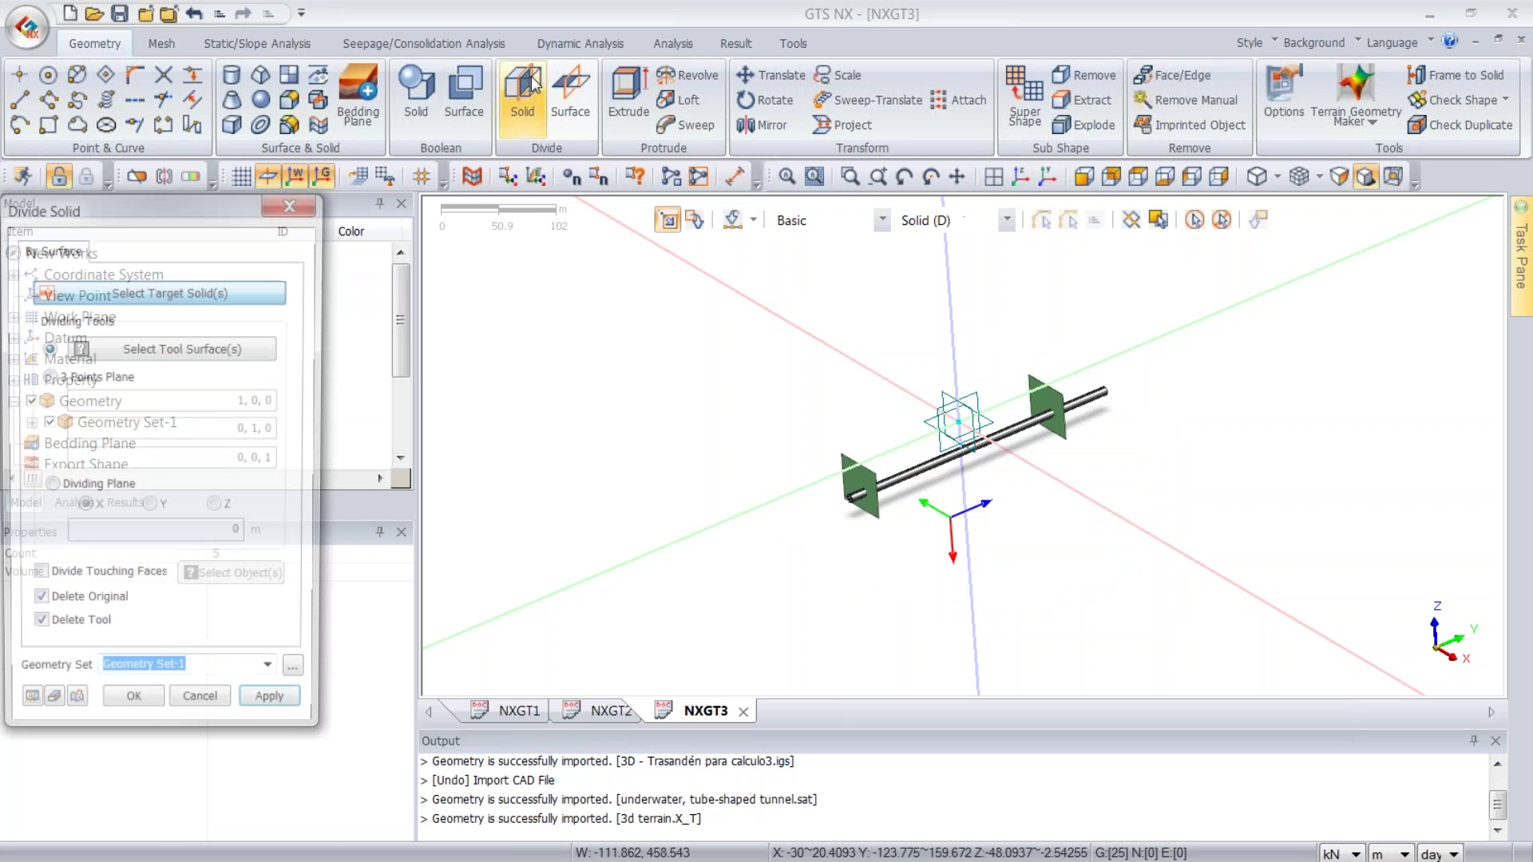
left_click_drag(240, 209, 551, 166)
left_click_drag(872, 601, 1061, 426)
left_click(1021, 176)
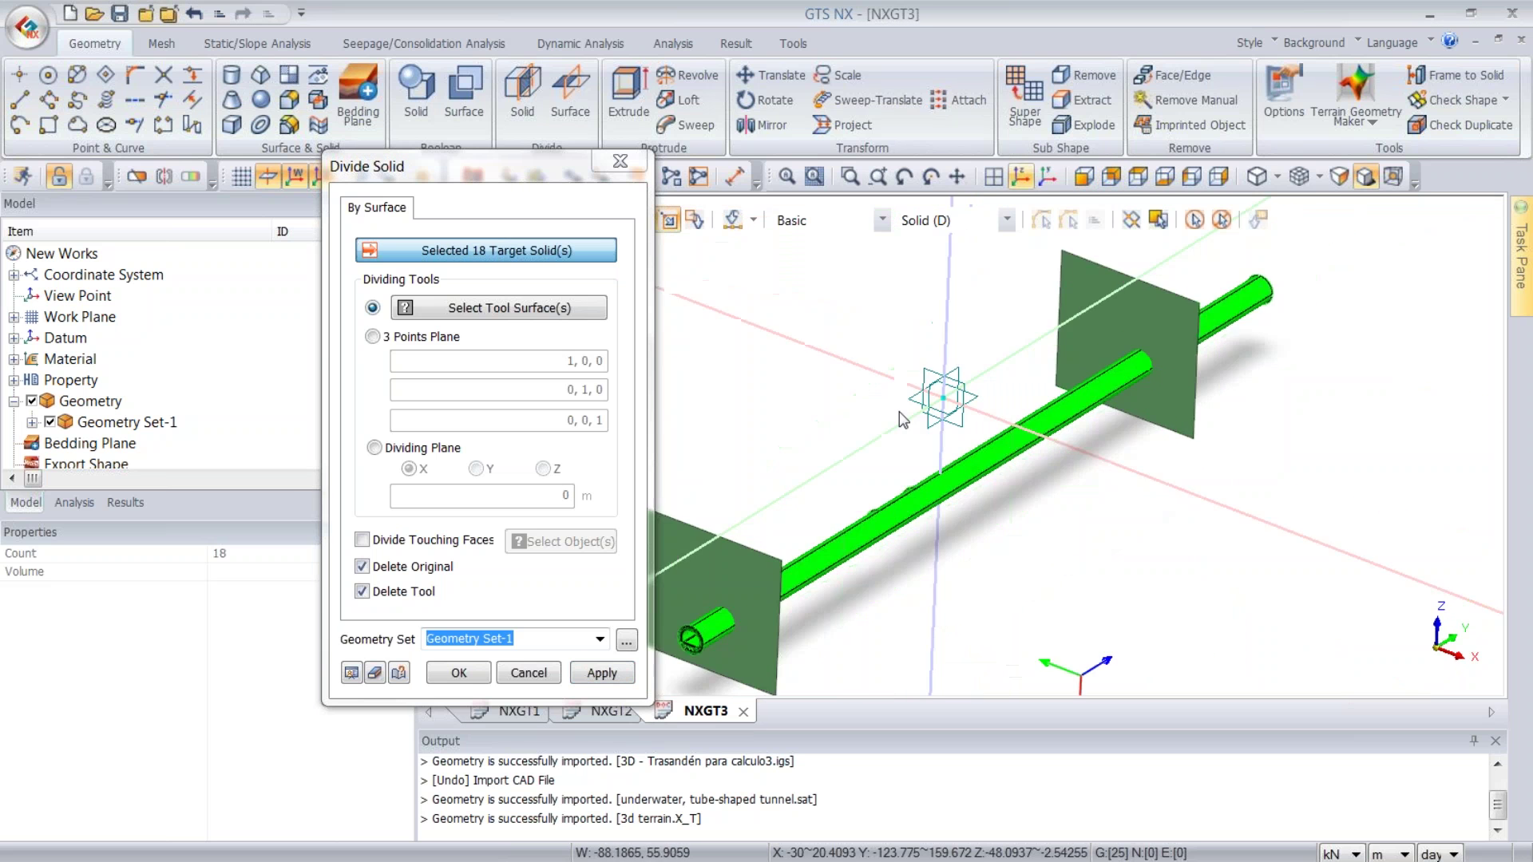
- Divide the tunnel solids using the two rectangular faces as tool surfaces, deleting the original solids and the tool faces
middle_click_drag(728, 598, 930, 592)
scroll(830, 555, "up", 5)
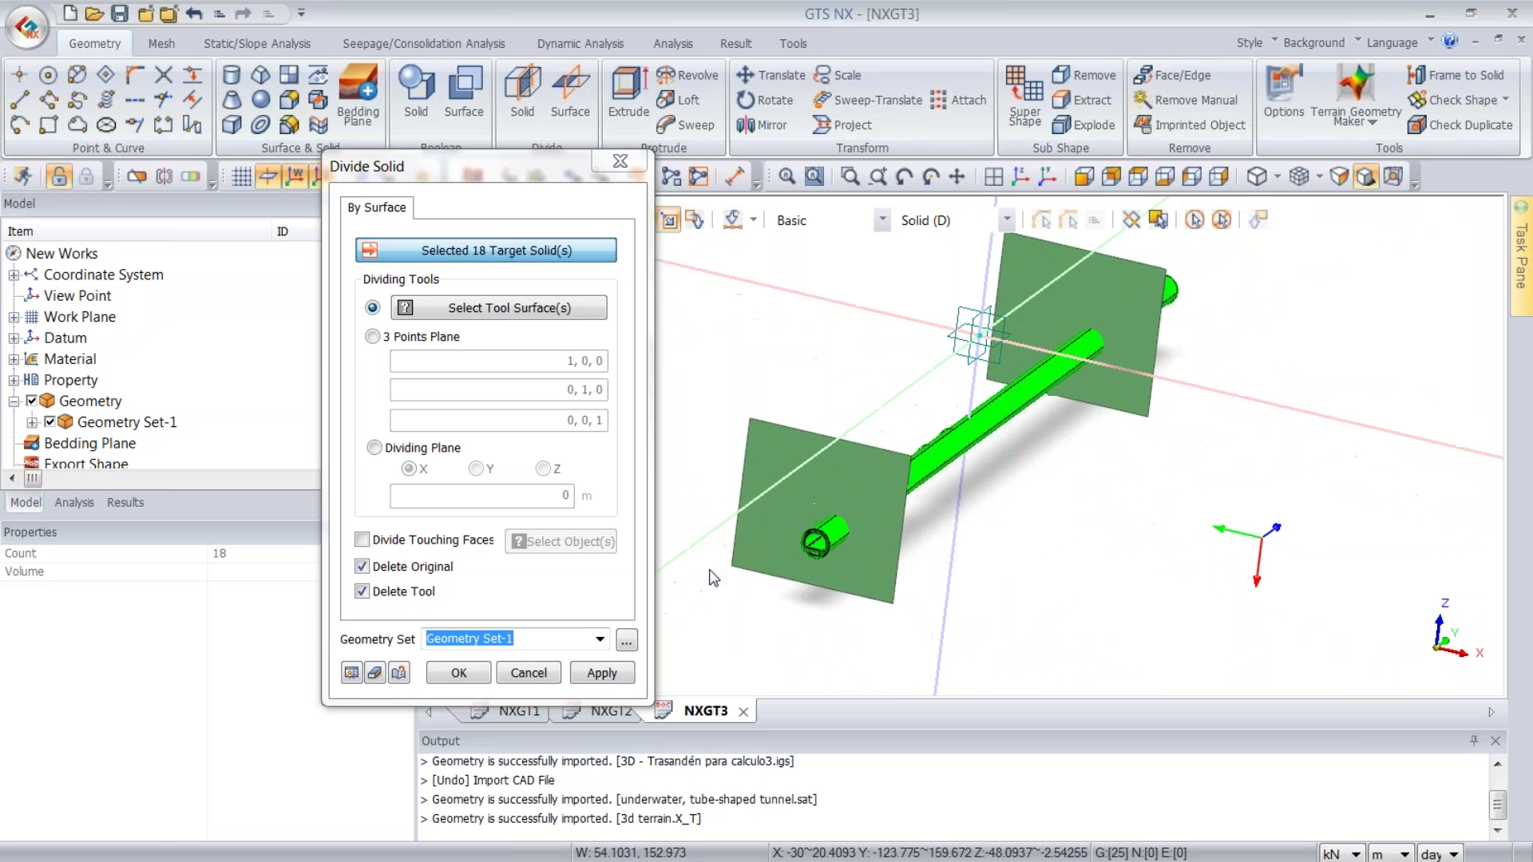
scroll(835, 559, "up", 5)
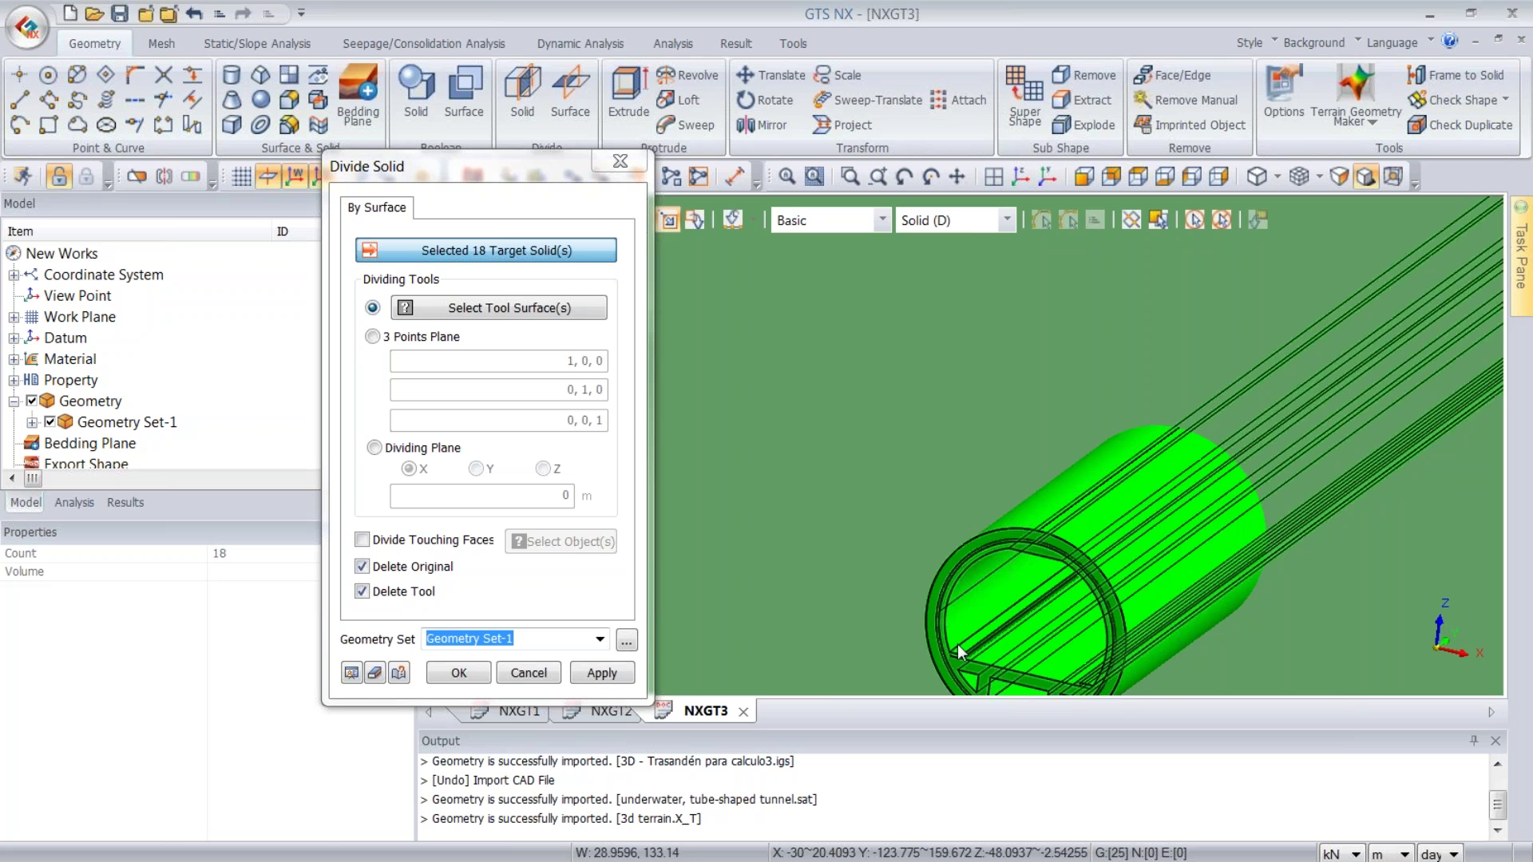
left_click(1017, 179)
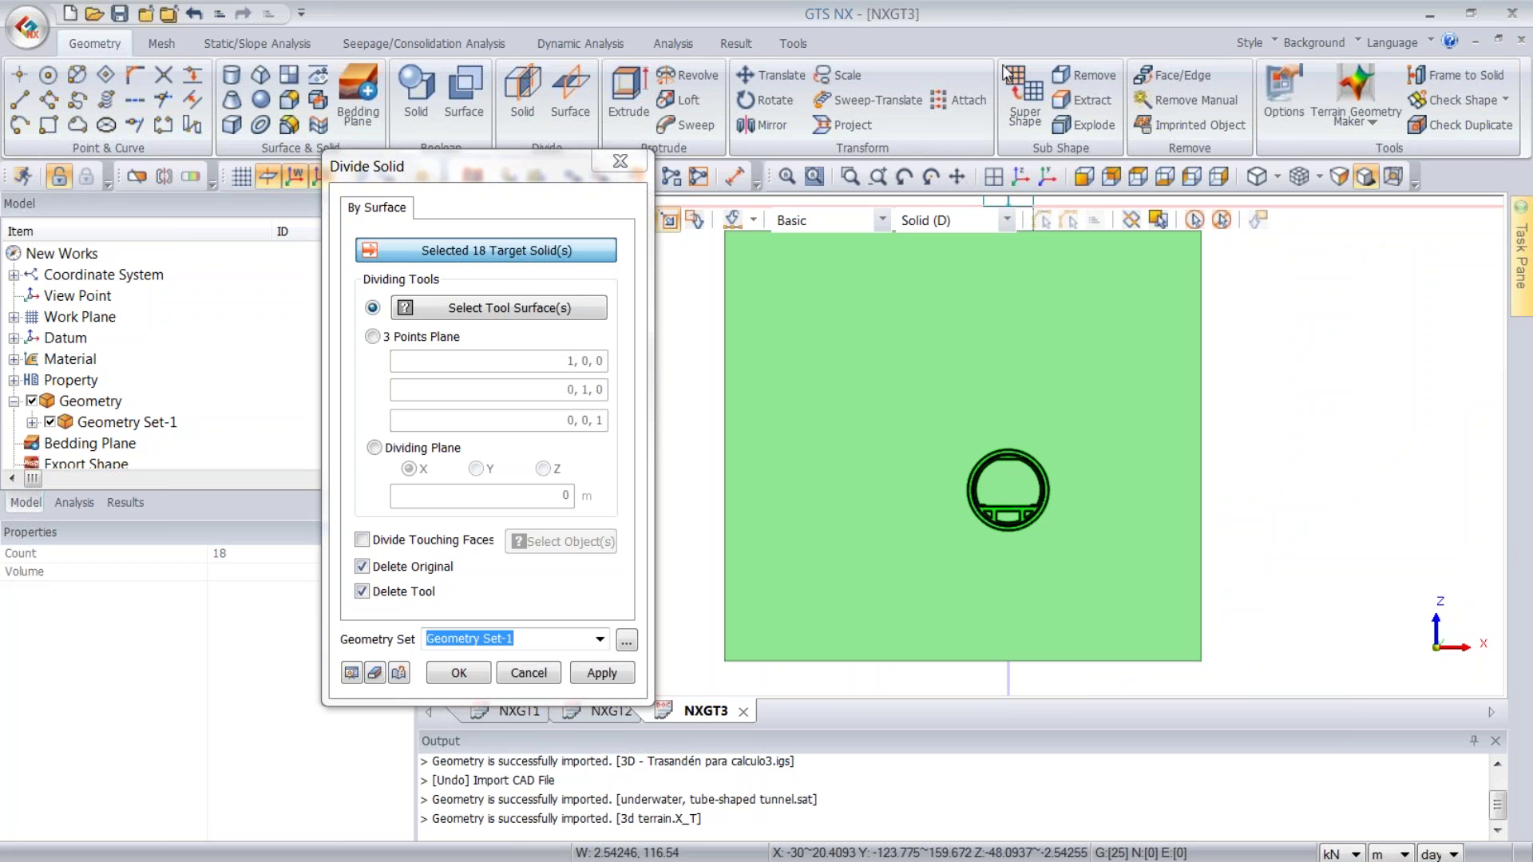
left_click(1023, 176)
left_click(535, 308)
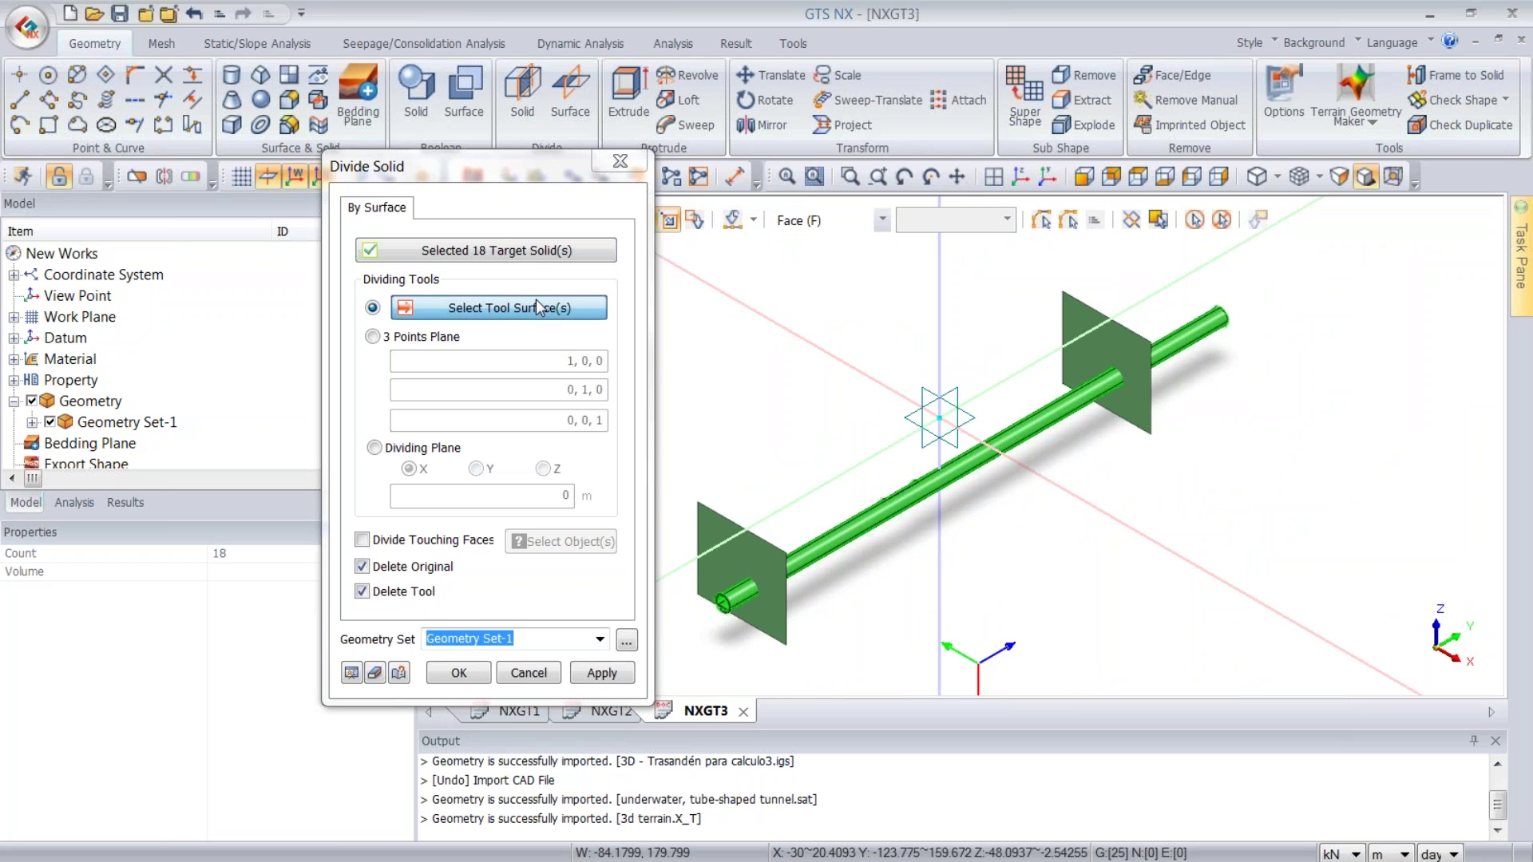
left_click(704, 531)
left_click(1063, 303)
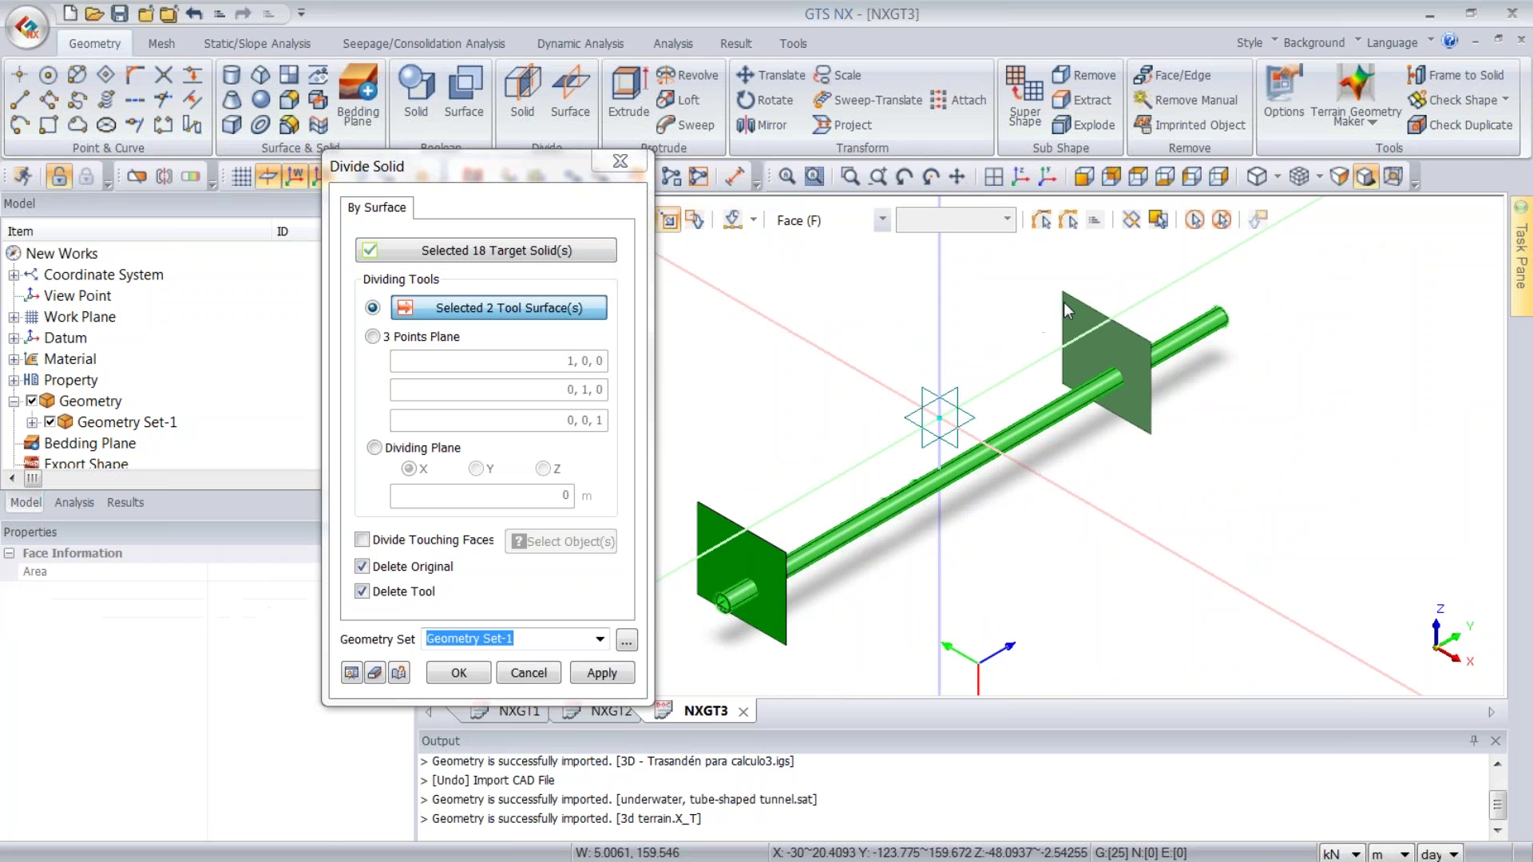
left_click(450, 678)
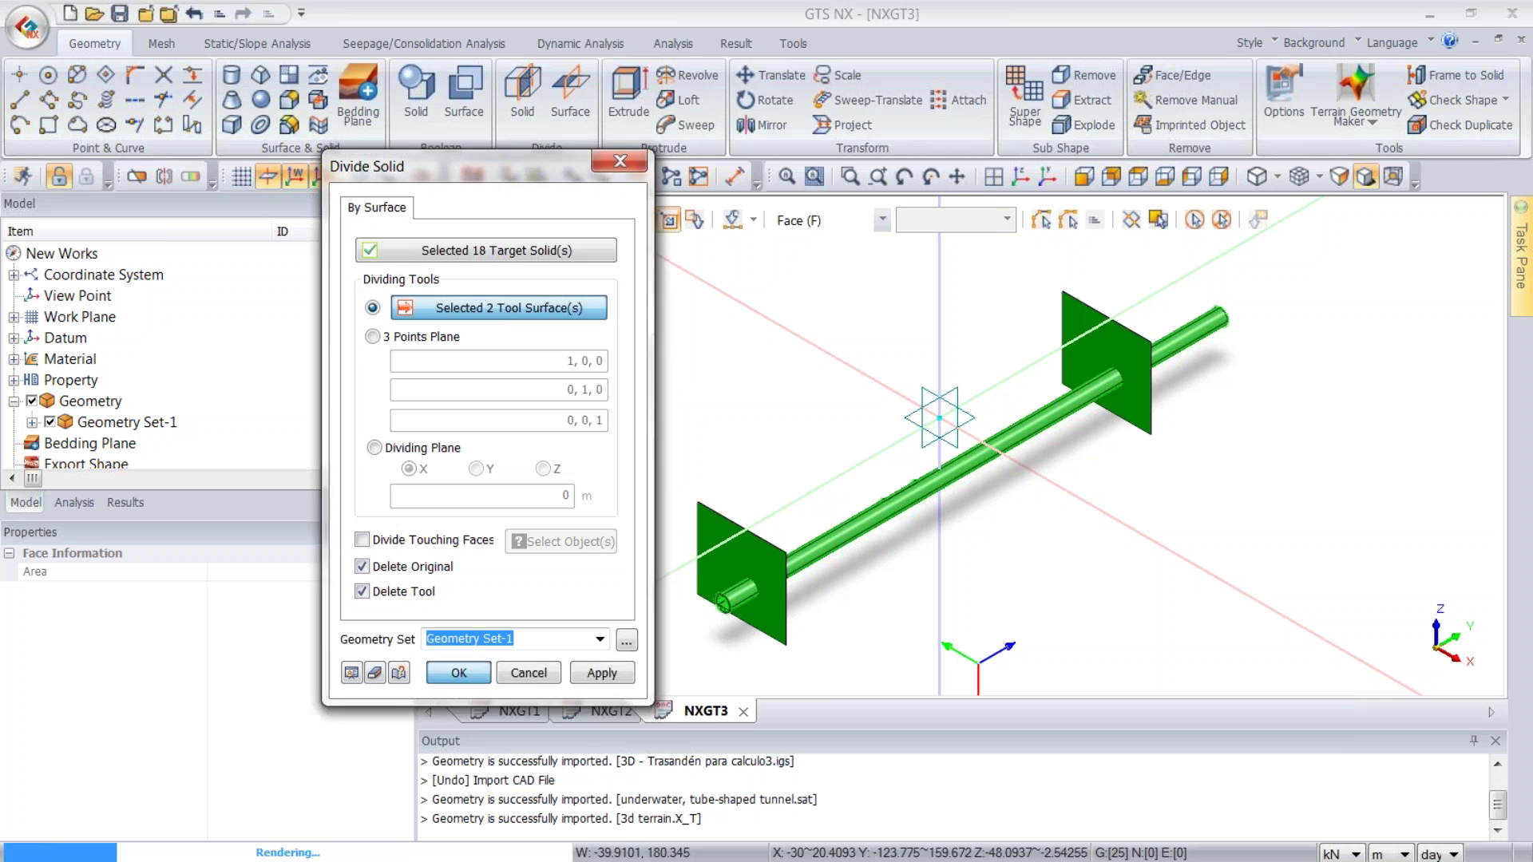
- Delete the 14 tunnel parts at both ends that extend beyond the dividing faces
left_click_drag(838, 689, 840, 689)
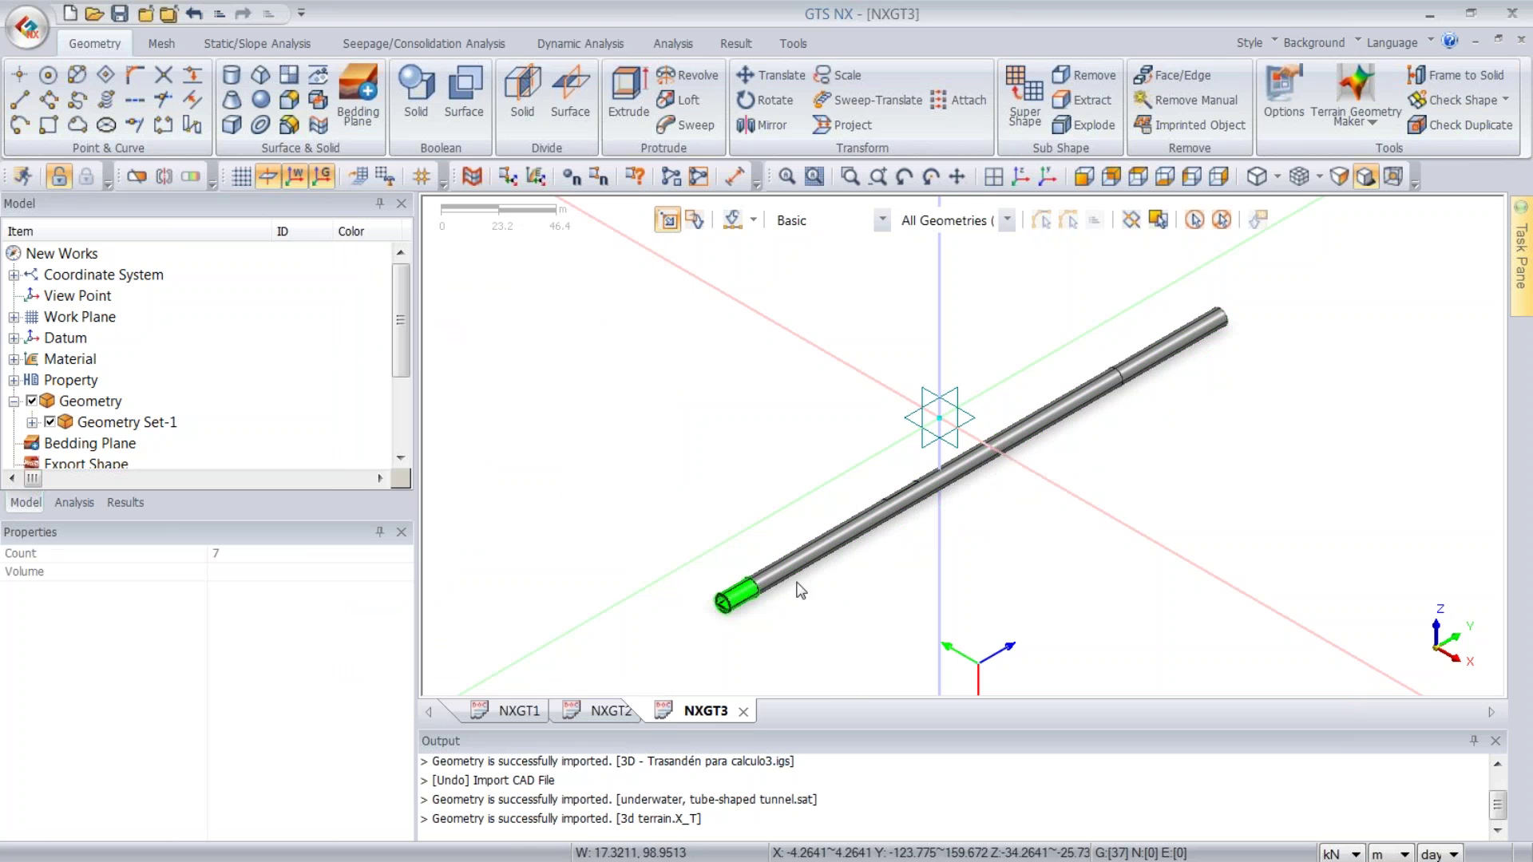
left_click_drag(593, 468, 781, 685)
left_click_drag(1071, 260, 1346, 533)
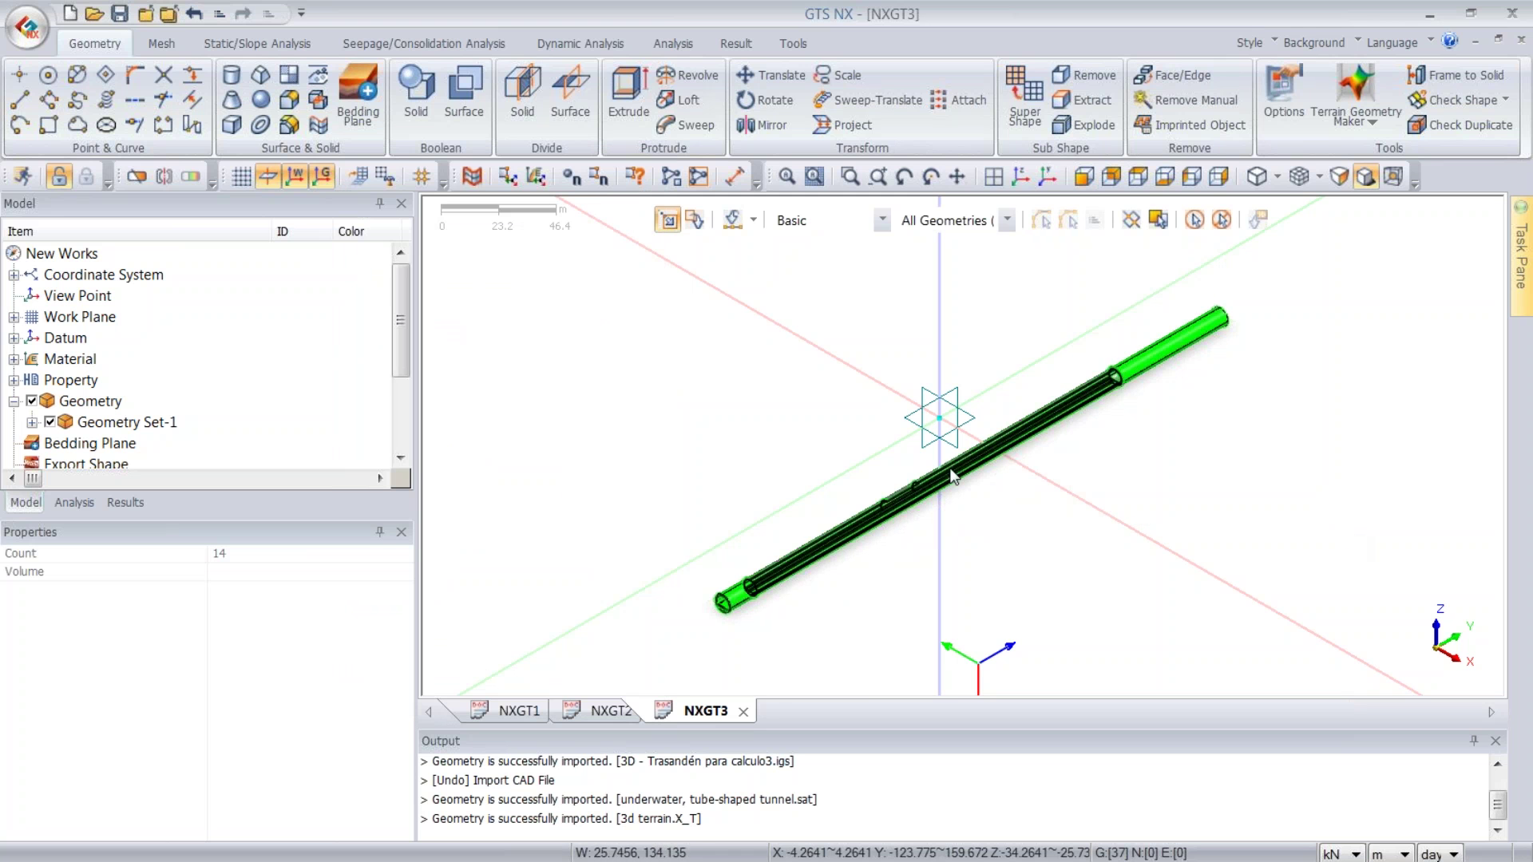
right_click(1154, 339)
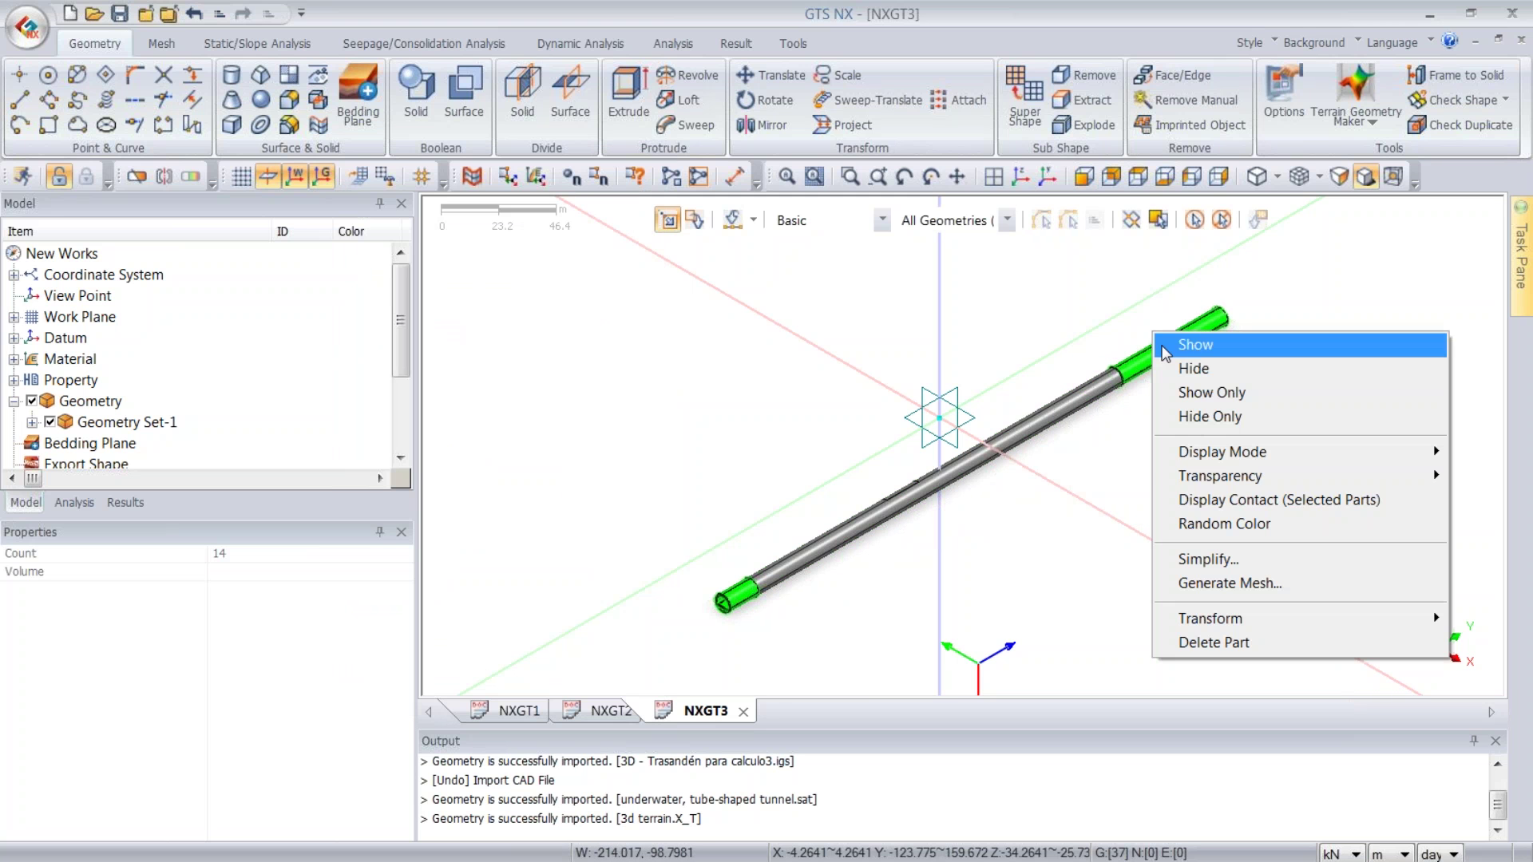
left_click(1198, 640)
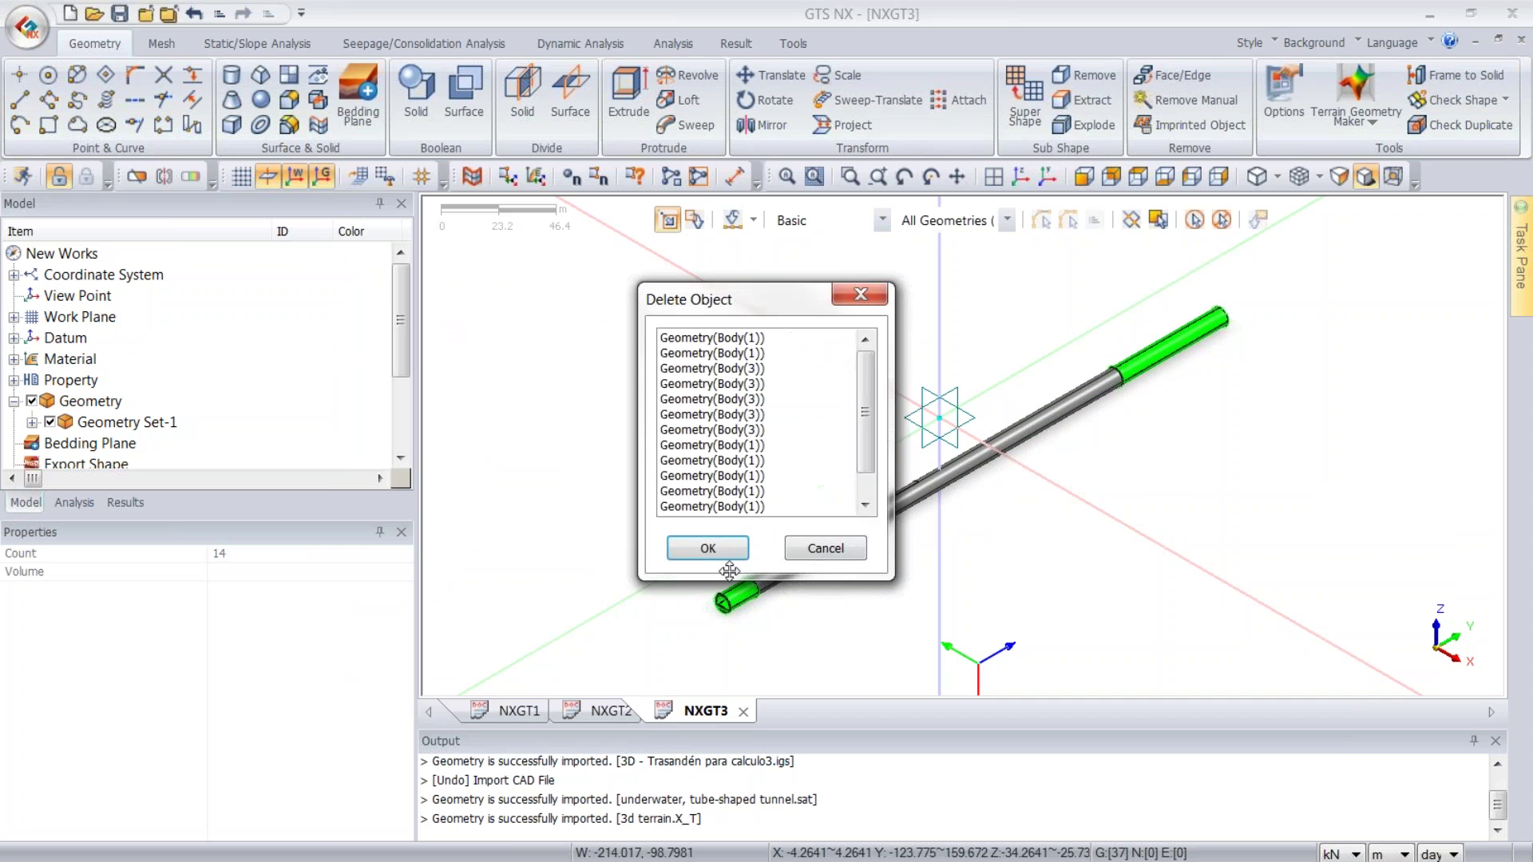
left_click(711, 537)
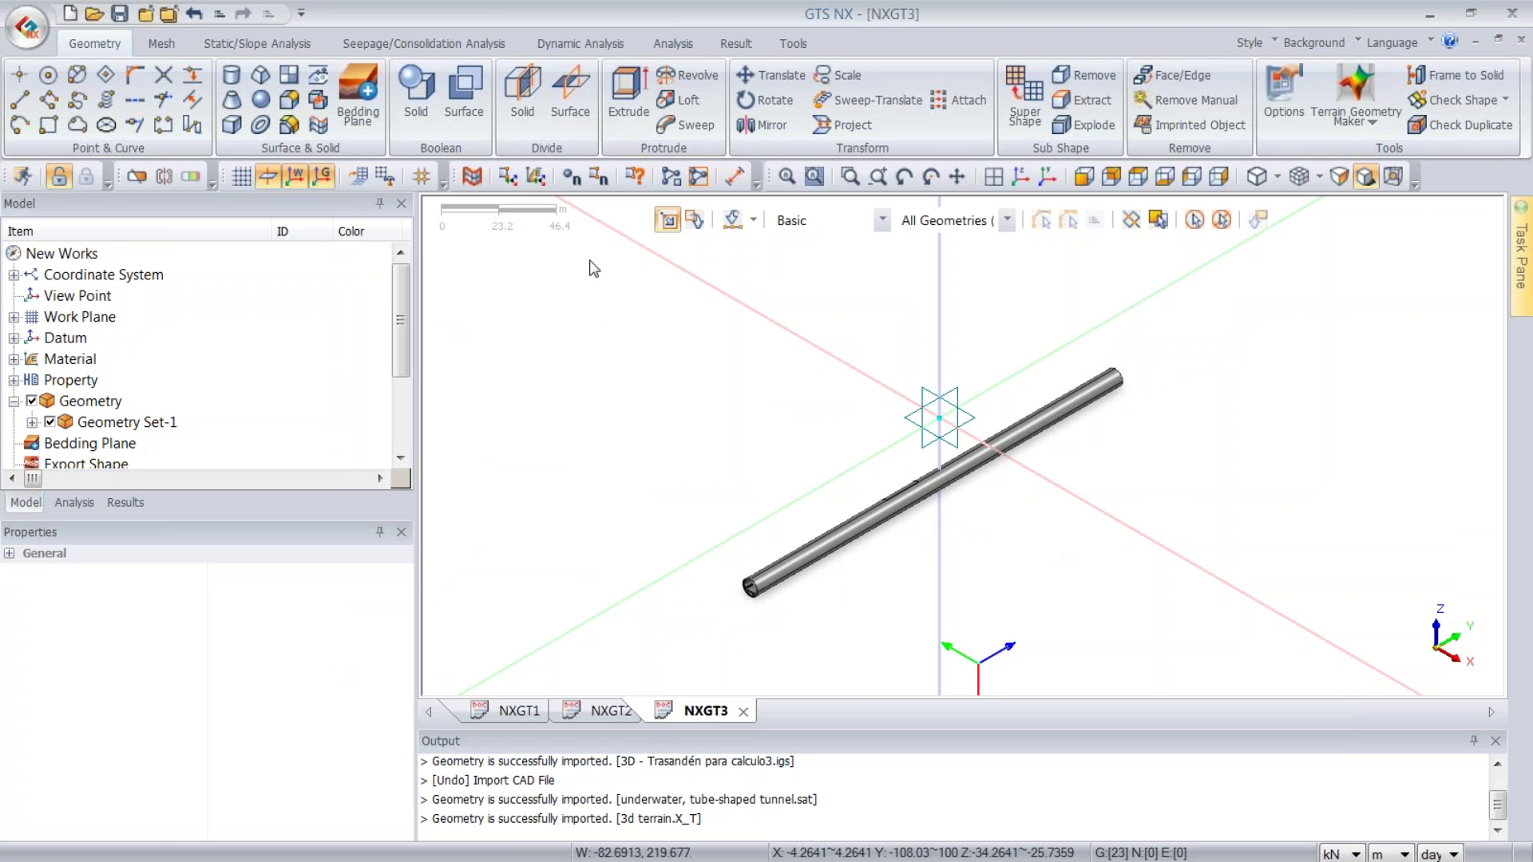
- Select all 18 remaining tunnel solids and assign them random colors
left_click_drag(522, 258, 1088, 581)
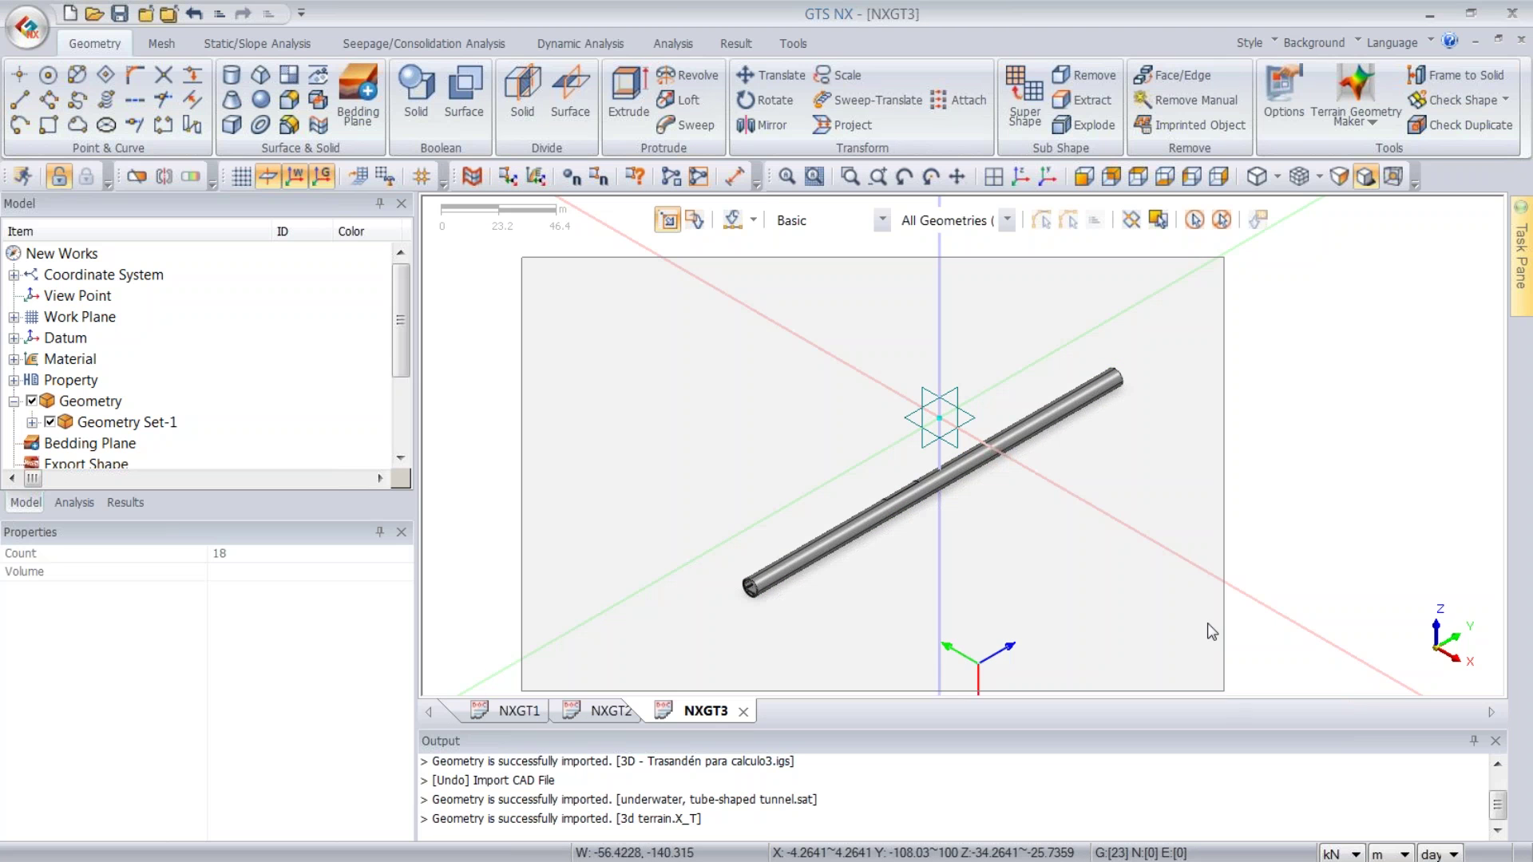
right_click(1072, 415)
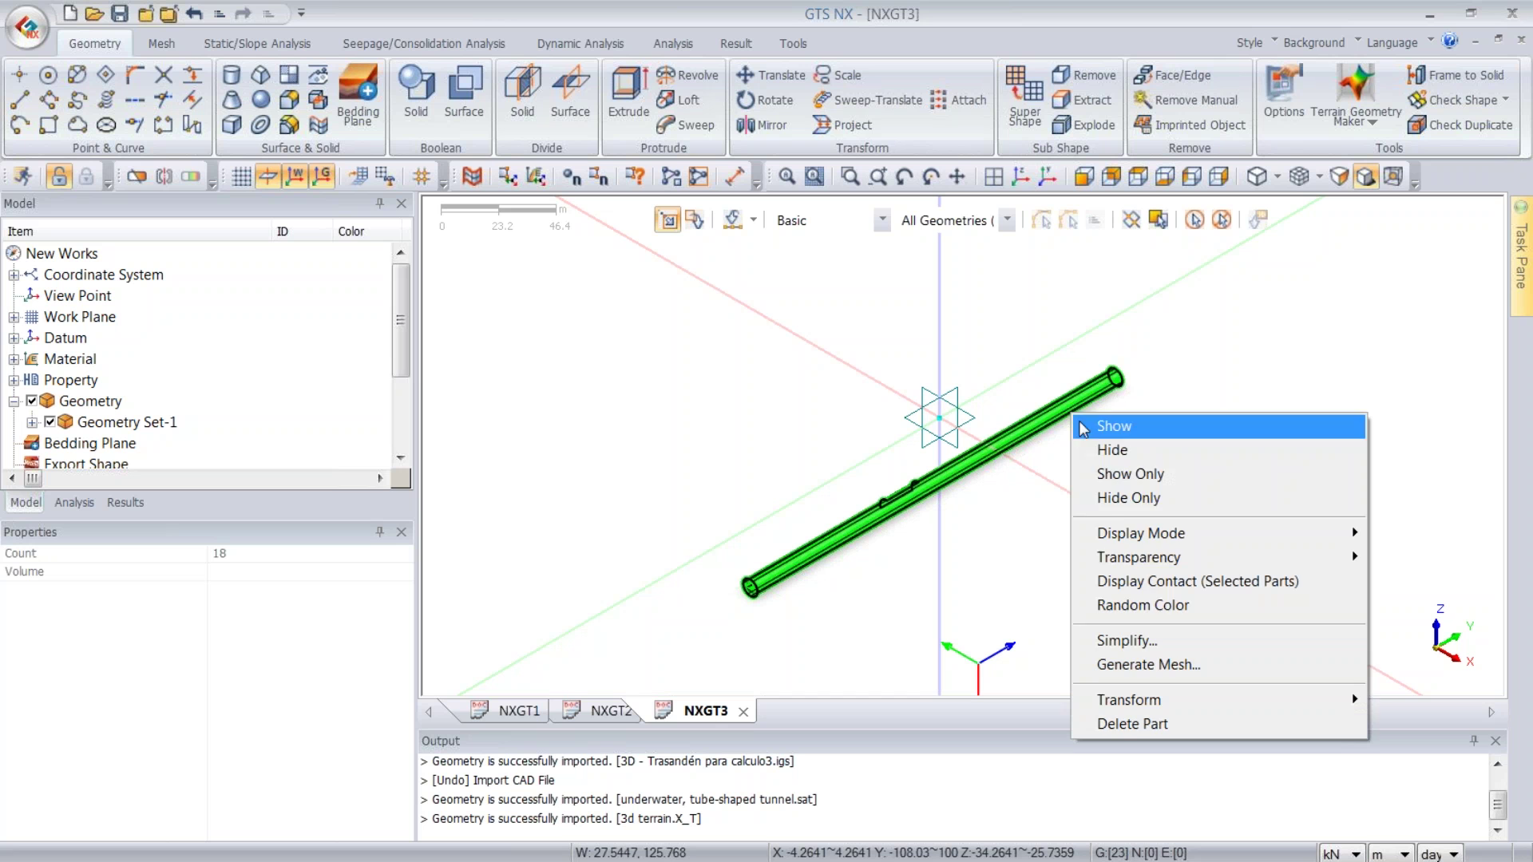
left_click(1135, 607)
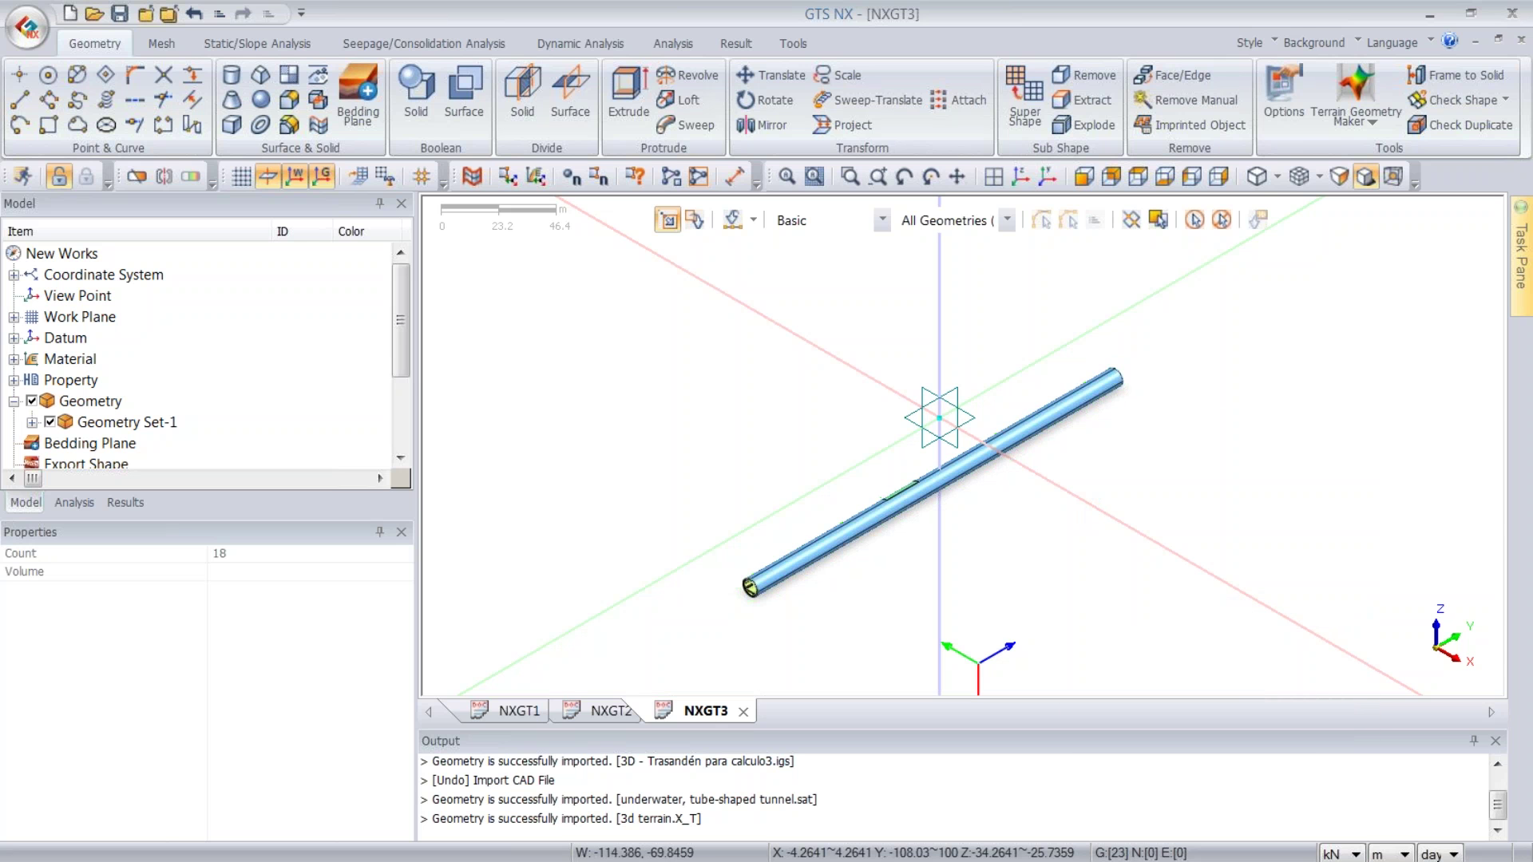
- Examine the tunnel's end cross-section, interior lining and small railing parts up close, and restore the isometric view
middle_click_drag(1039, 475, 1078, 476)
scroll(757, 552, "up", 4)
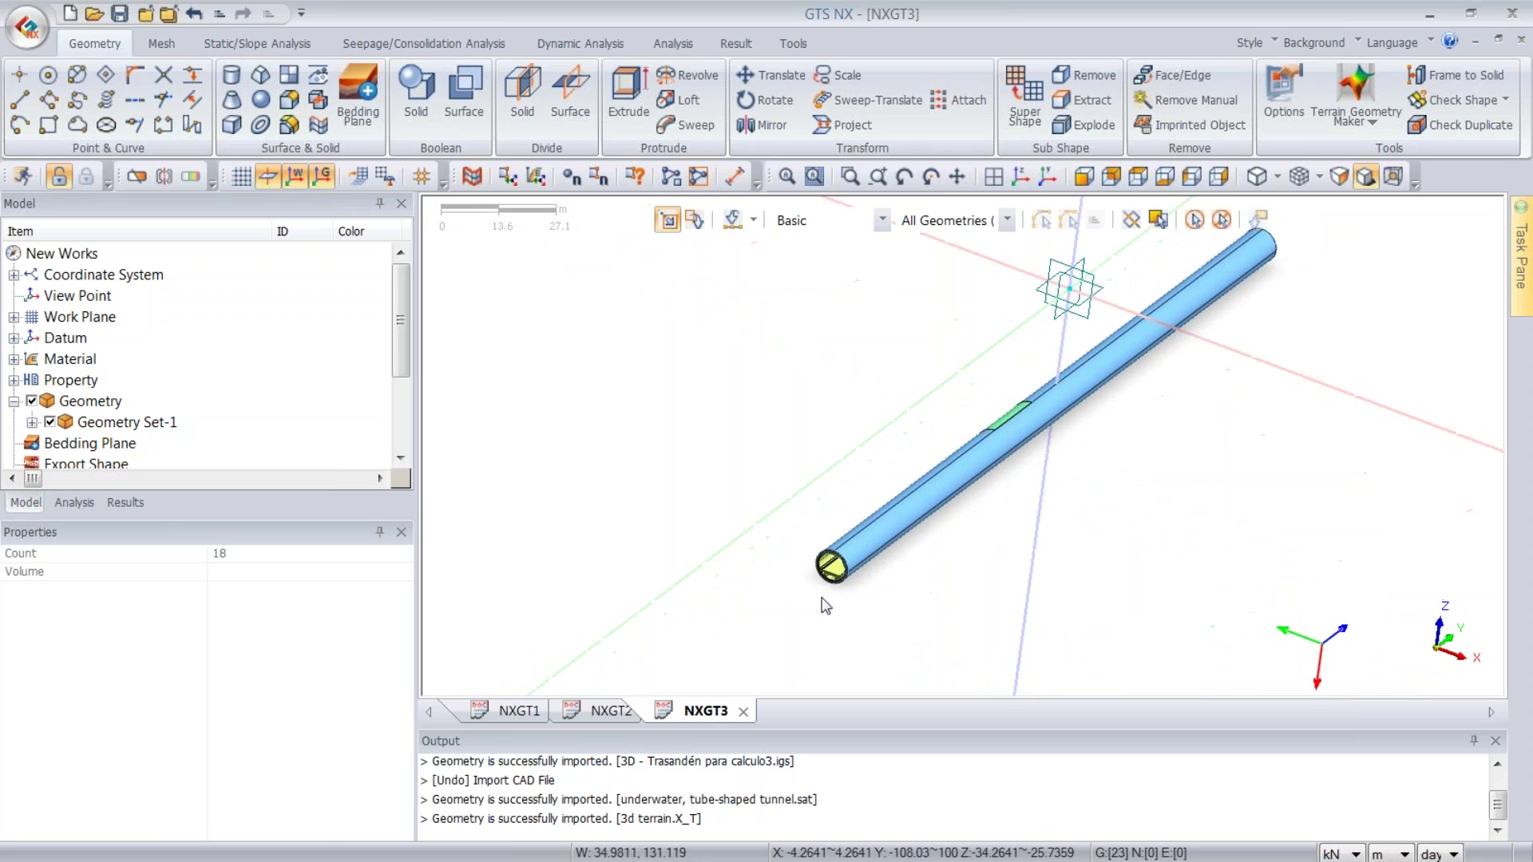
scroll(827, 585, "up", 8)
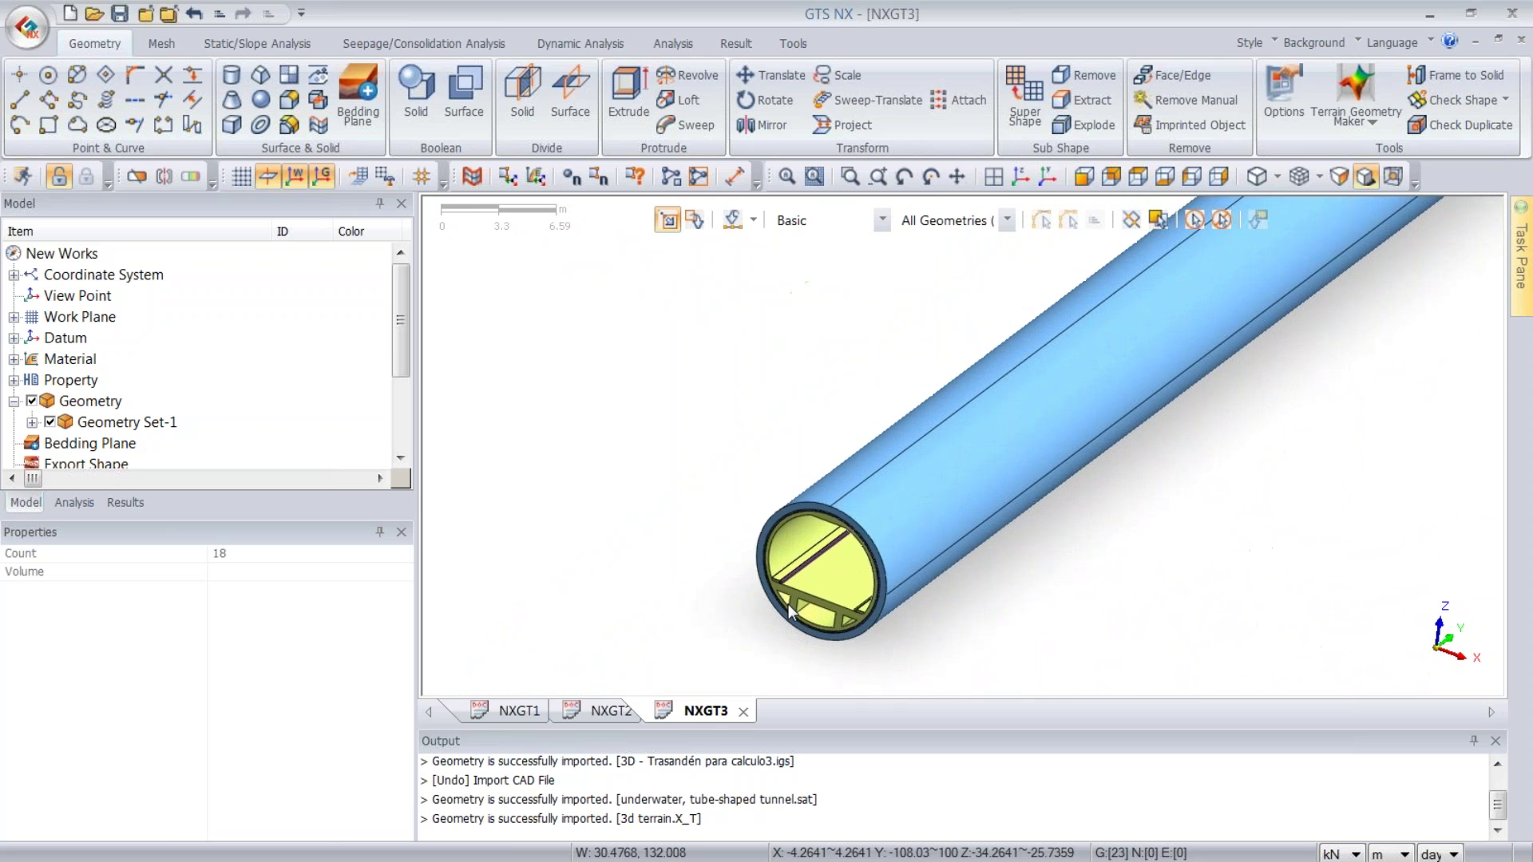
scroll(816, 525, "up", 1)
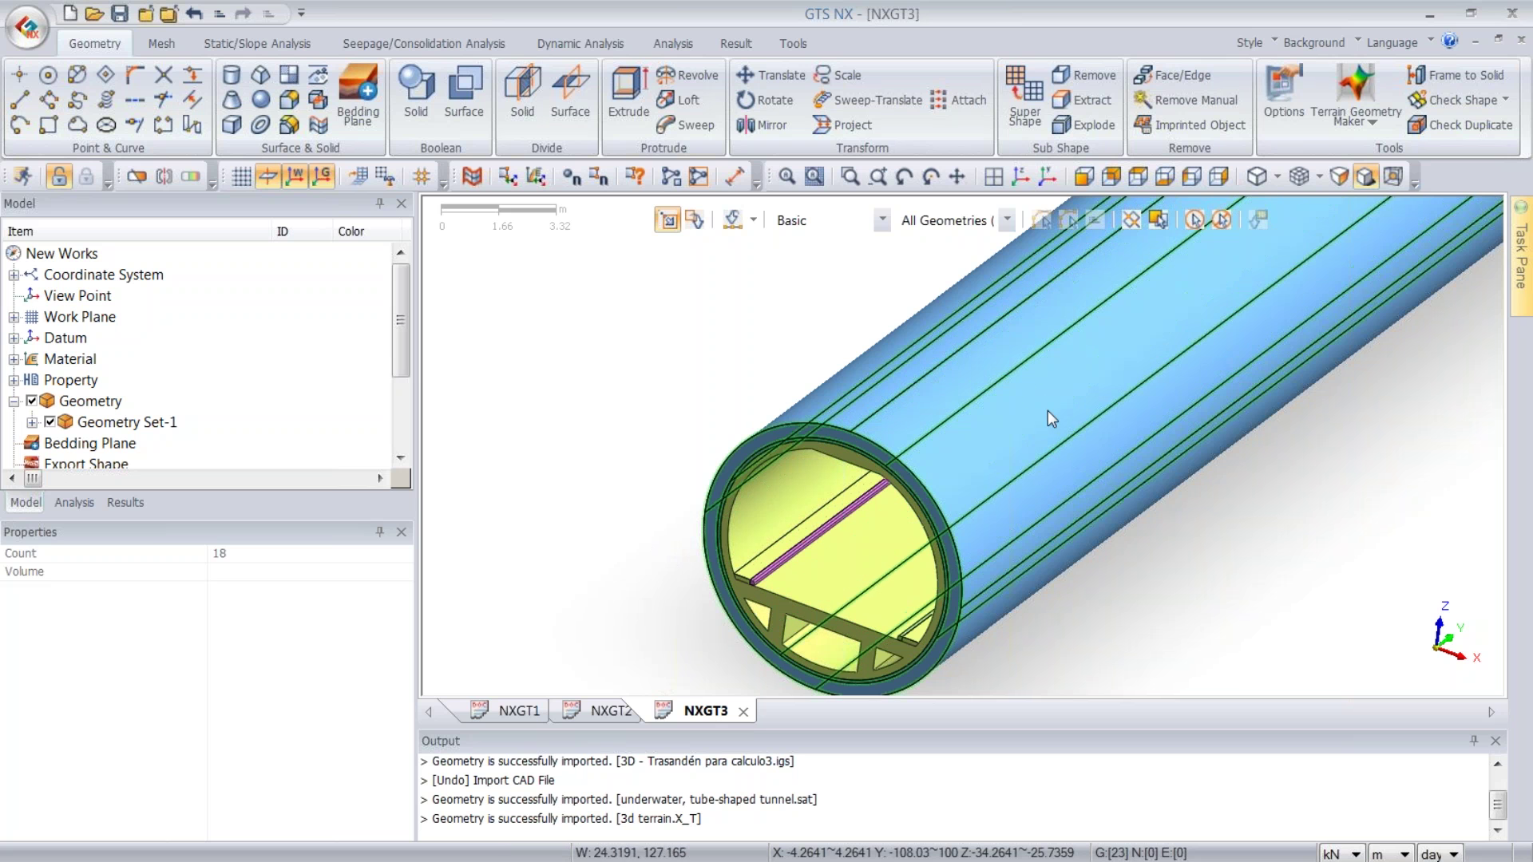
left_click(1083, 176)
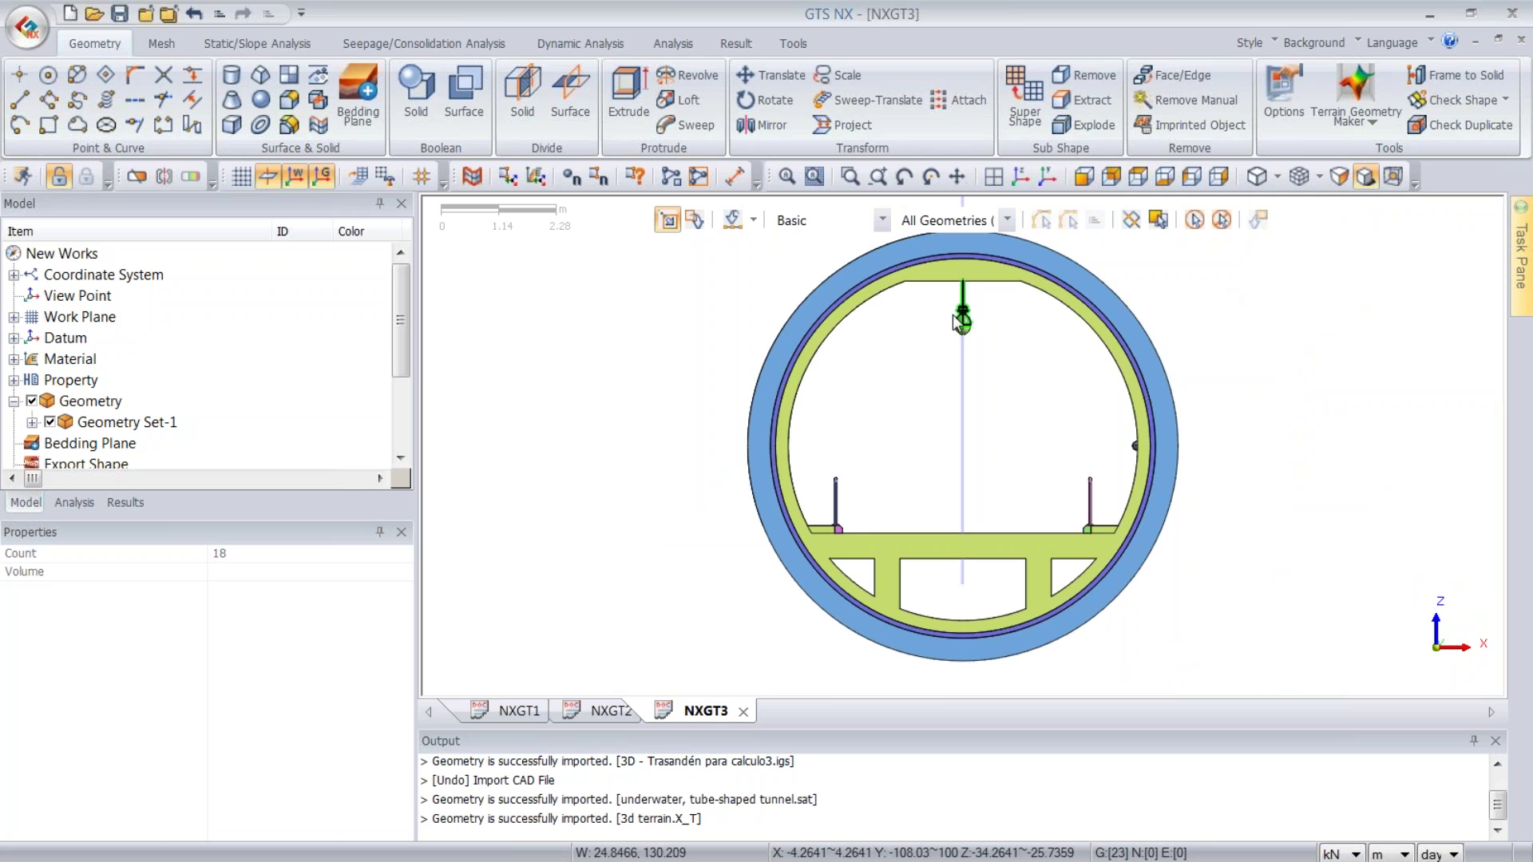
mouse_move(1024, 351)
middle_mouse_down()
mouse_move(1032, 337)
mouse_move(1023, 356)
mouse_move(1003, 344)
middle_mouse_up()
scroll(1004, 343, "up", 1)
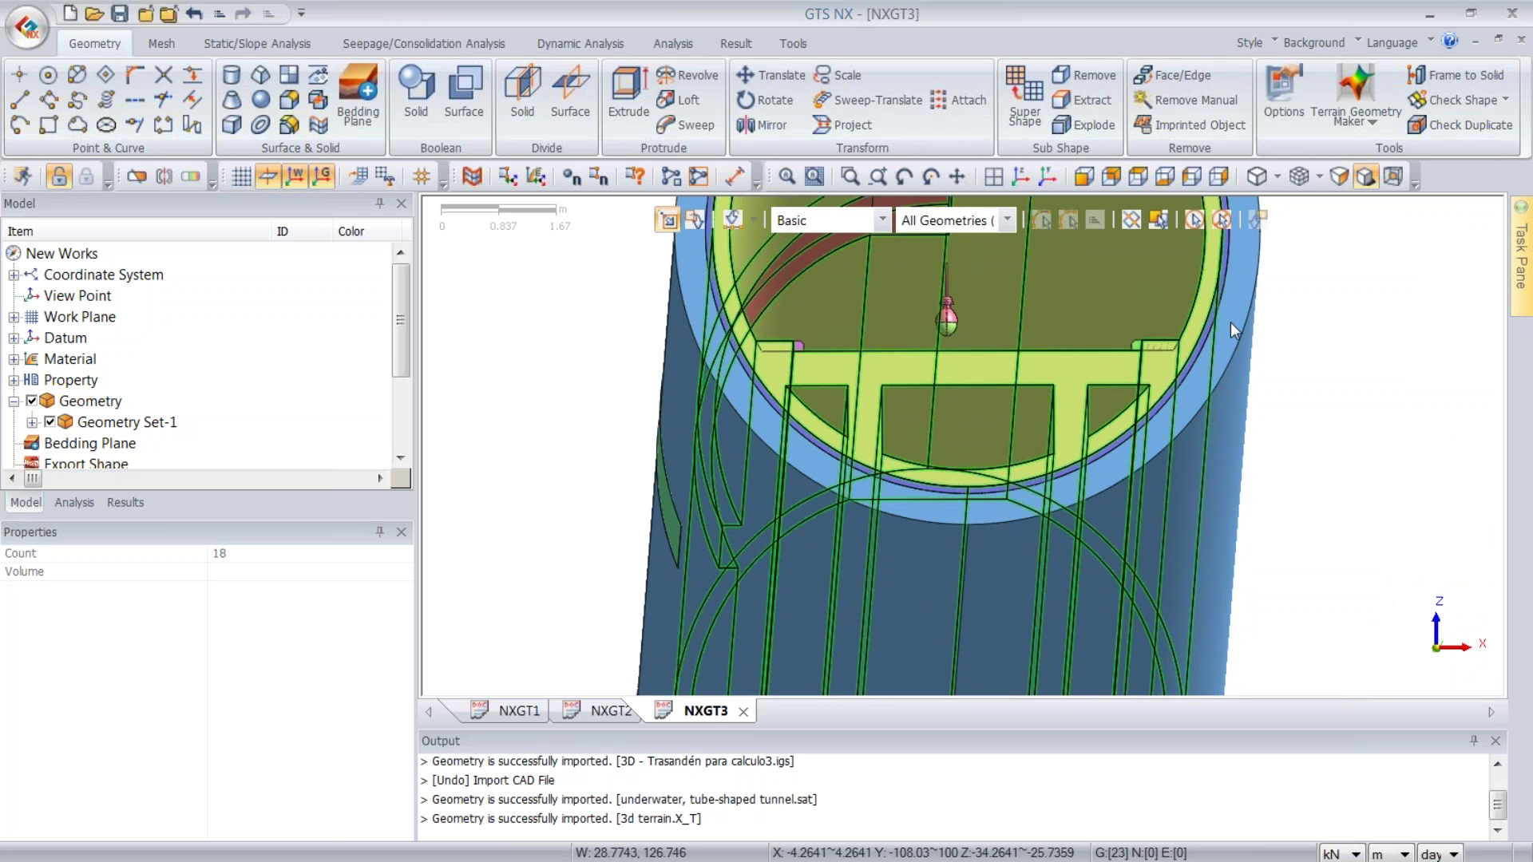
left_click(1084, 177)
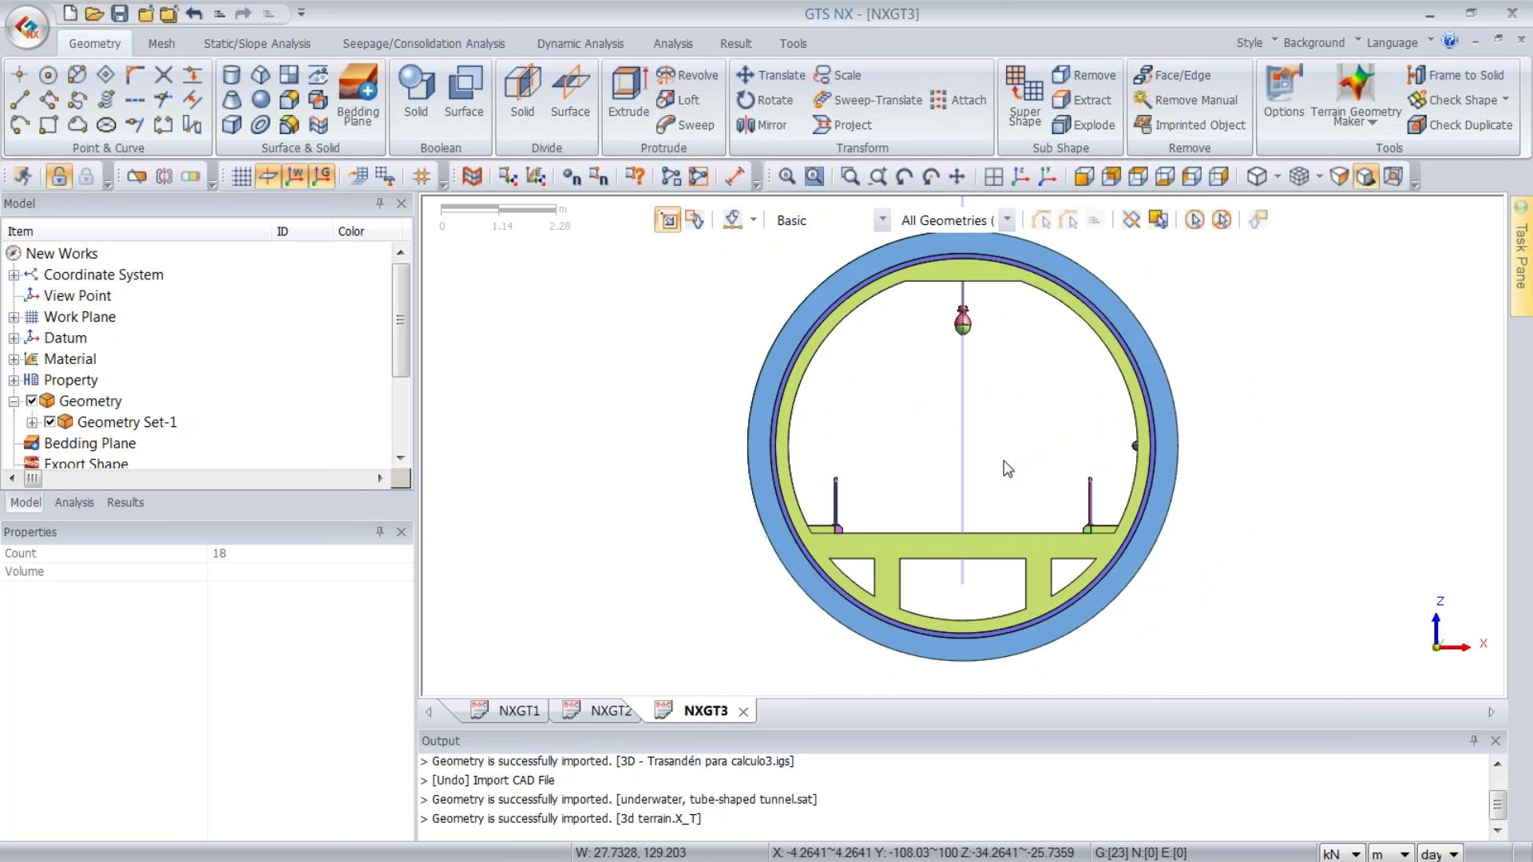
middle_click_drag(1004, 460, 999, 460)
scroll(741, 500, "up", 4)
scroll(781, 520, "up", 5)
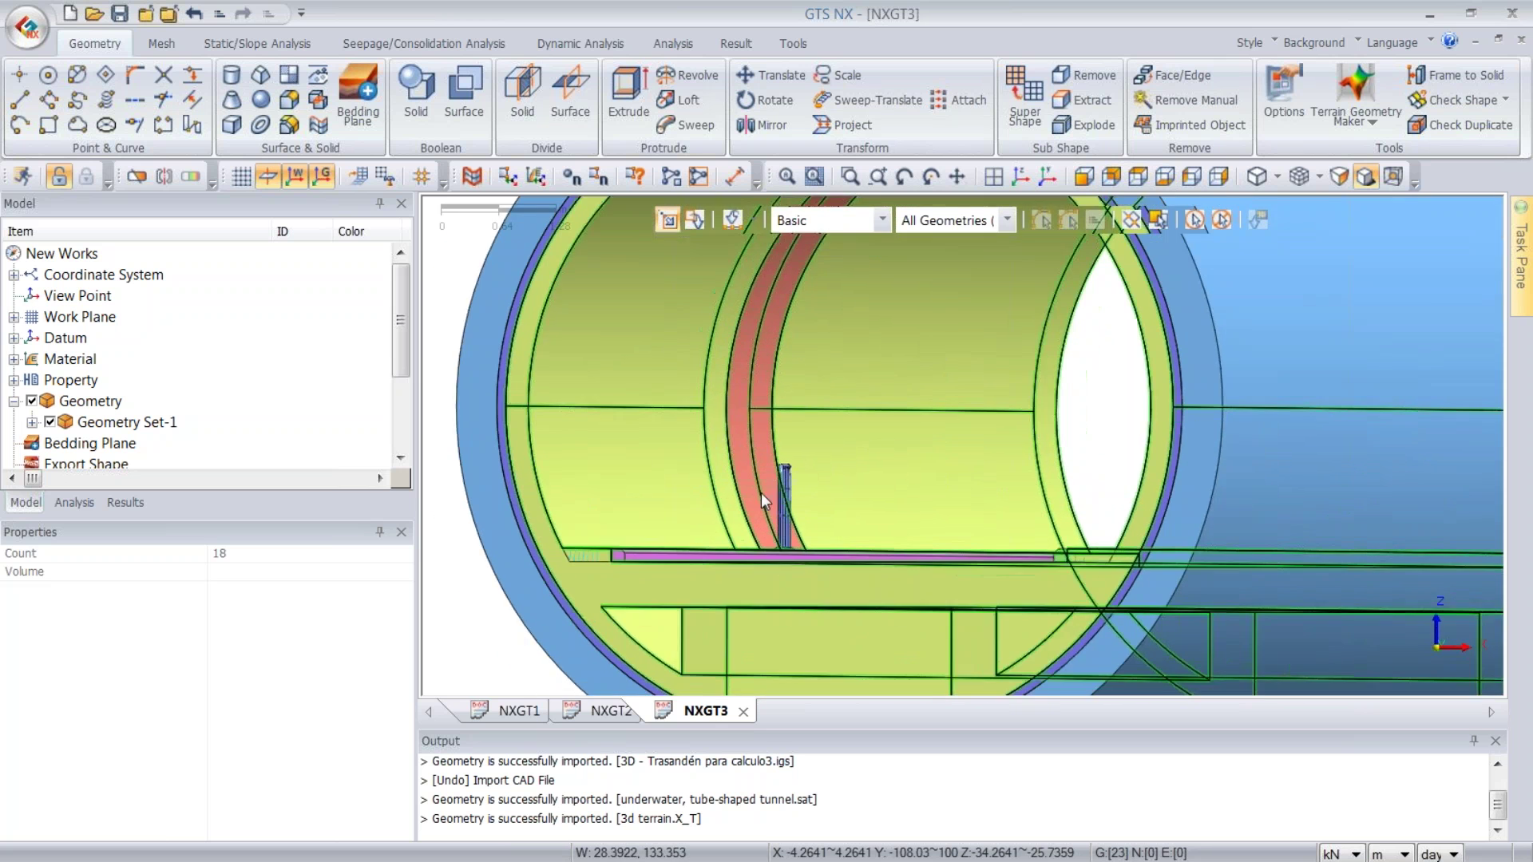
scroll(747, 543, "up", 2)
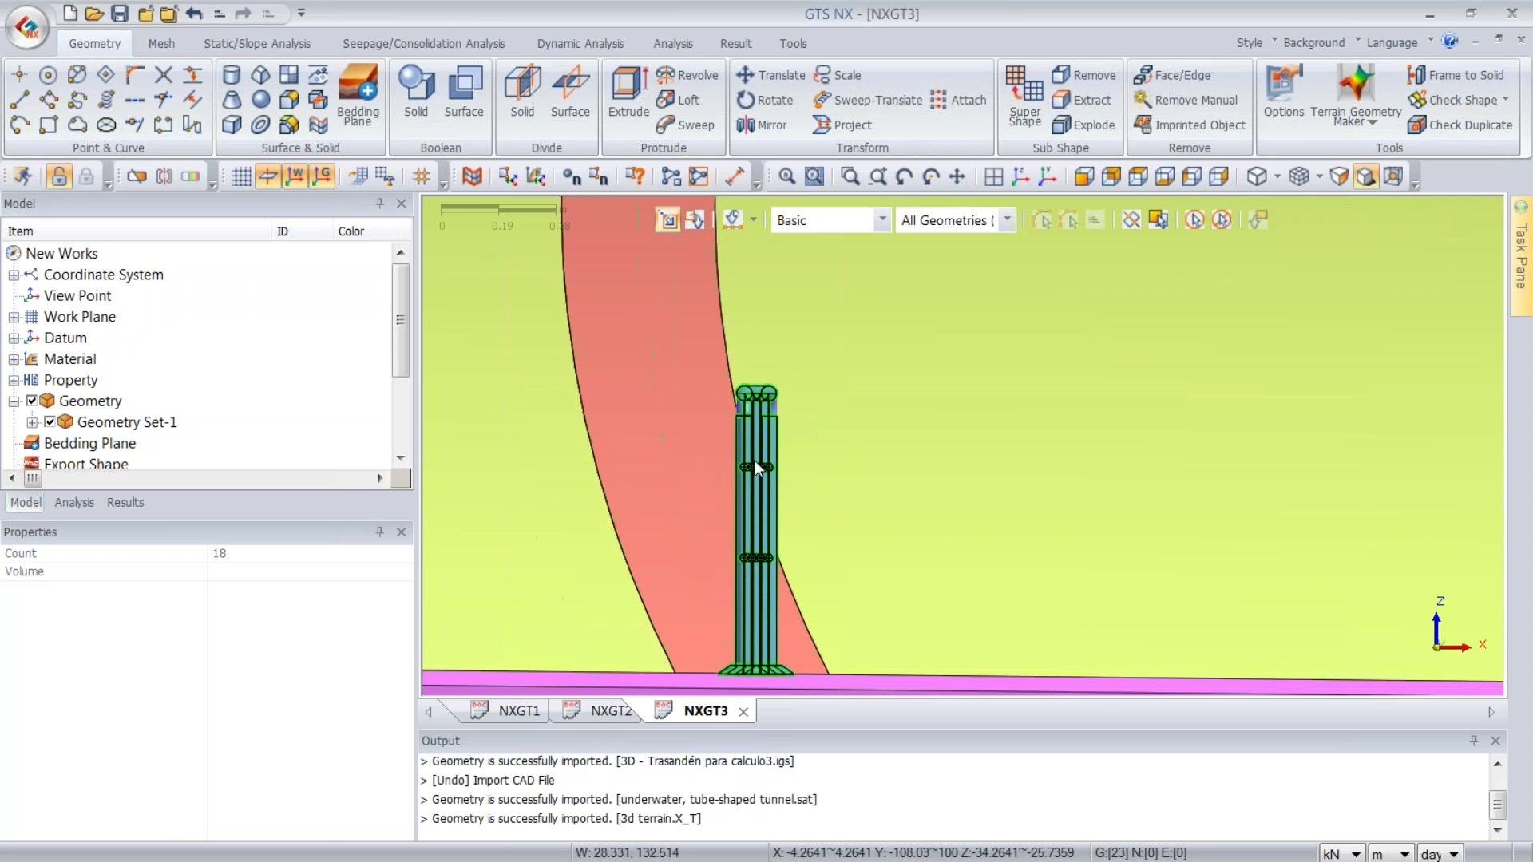
scroll(731, 587, "up", 1)
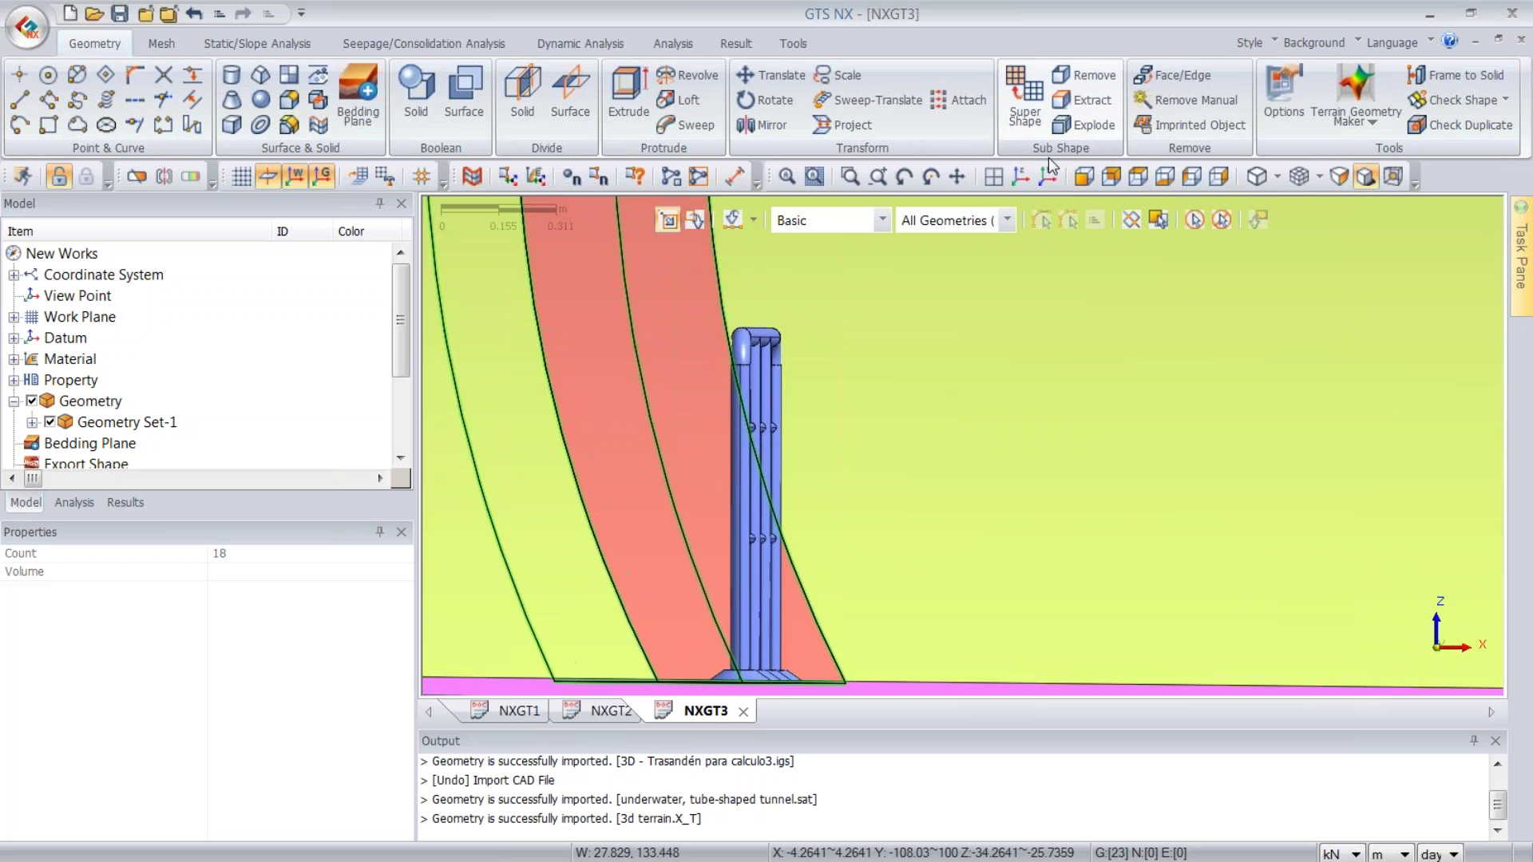
left_click(1021, 177)
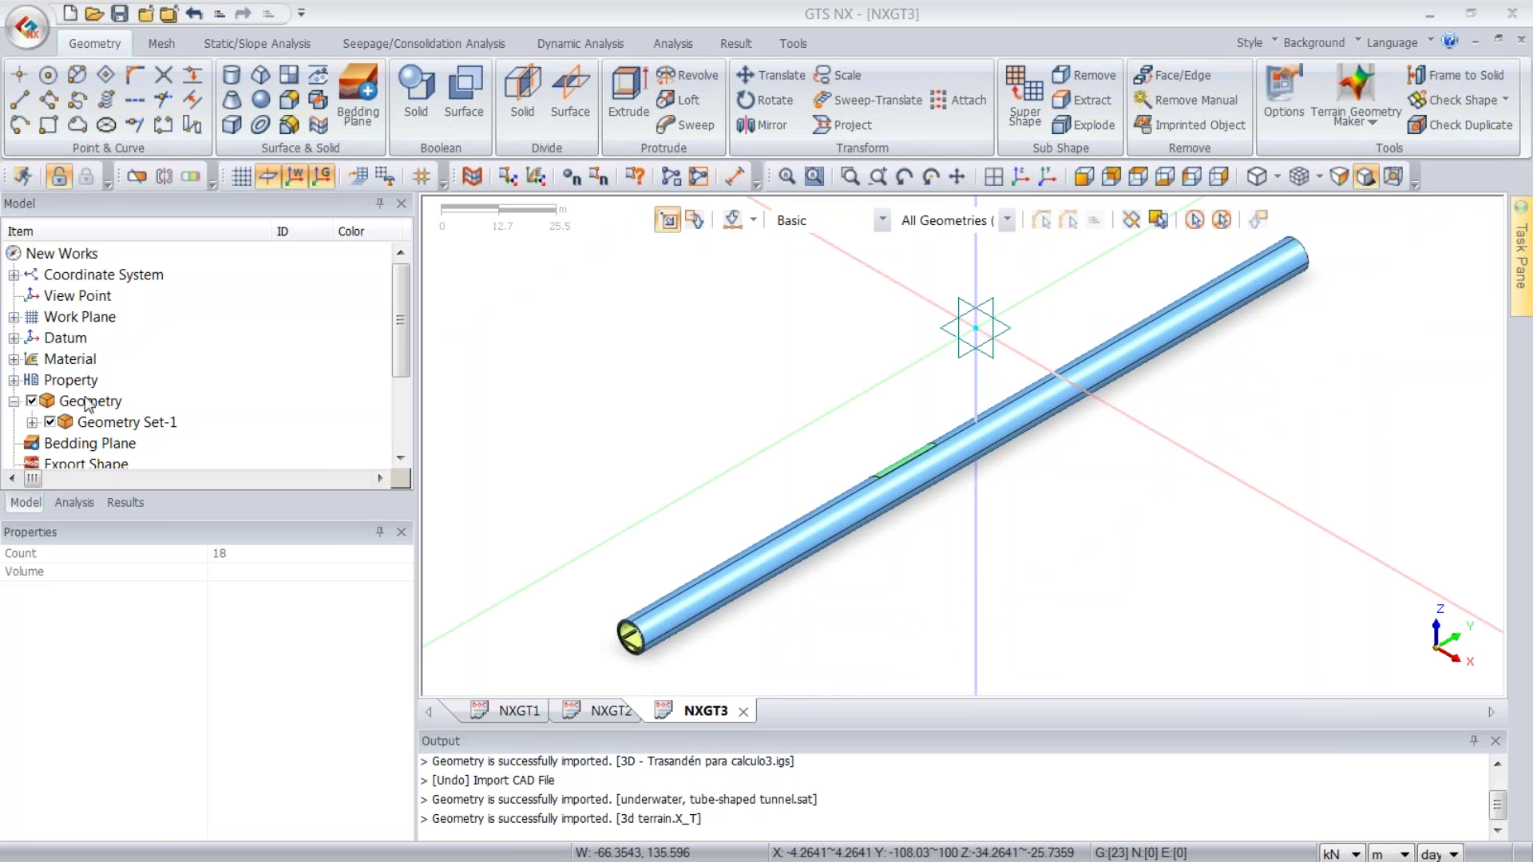
- Expand Geometry Set-1 and switch its visibility off and on to show the terrain solids together with the tunnel
left_click(32, 423)
left_click(49, 423)
left_click(50, 422)
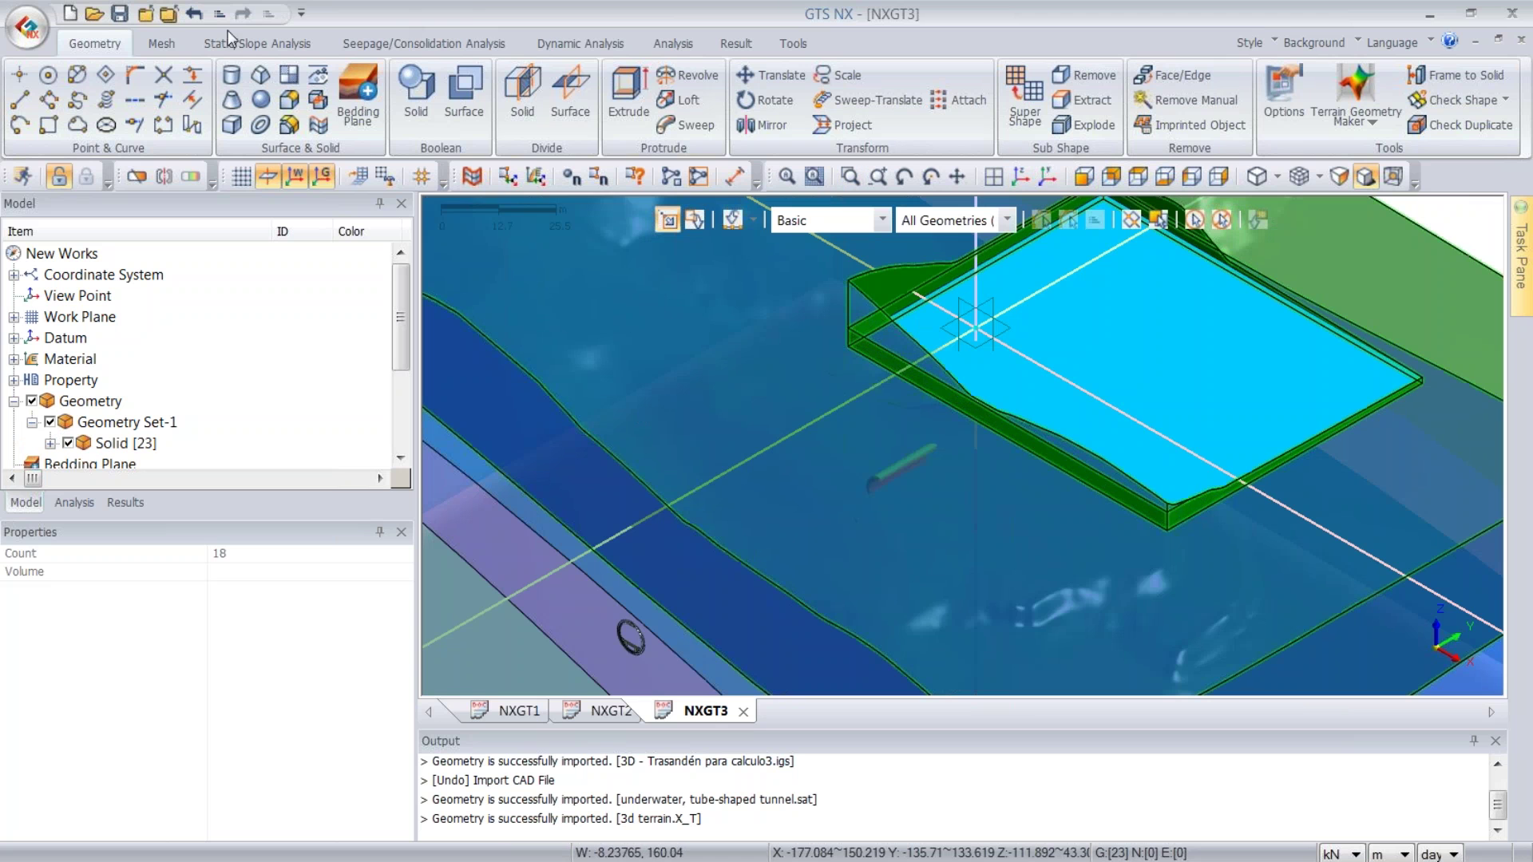
left_click(405, 114)
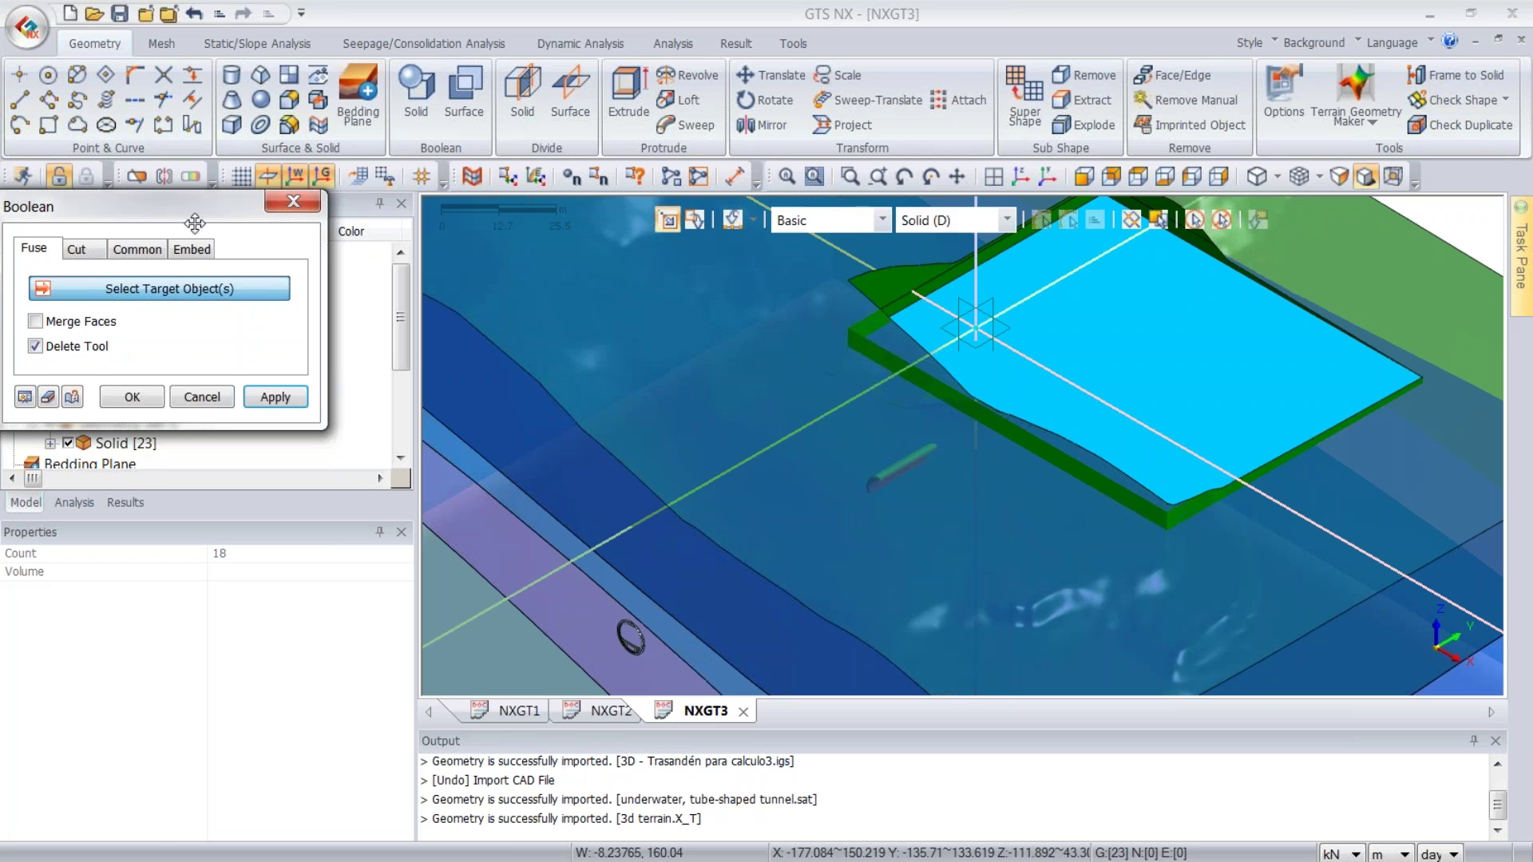
left_click(177, 250)
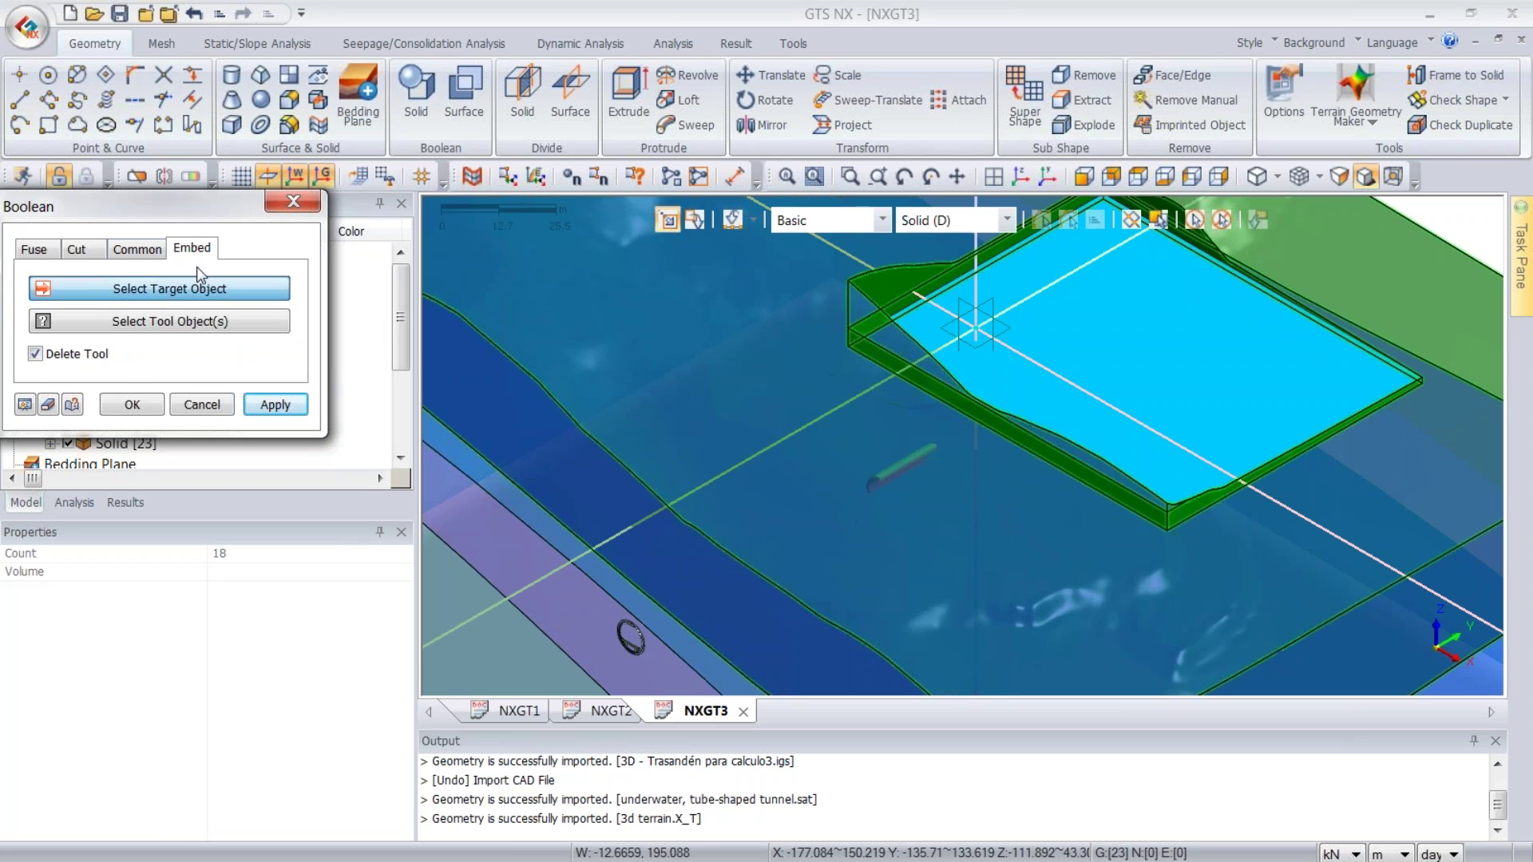
left_click(294, 202)
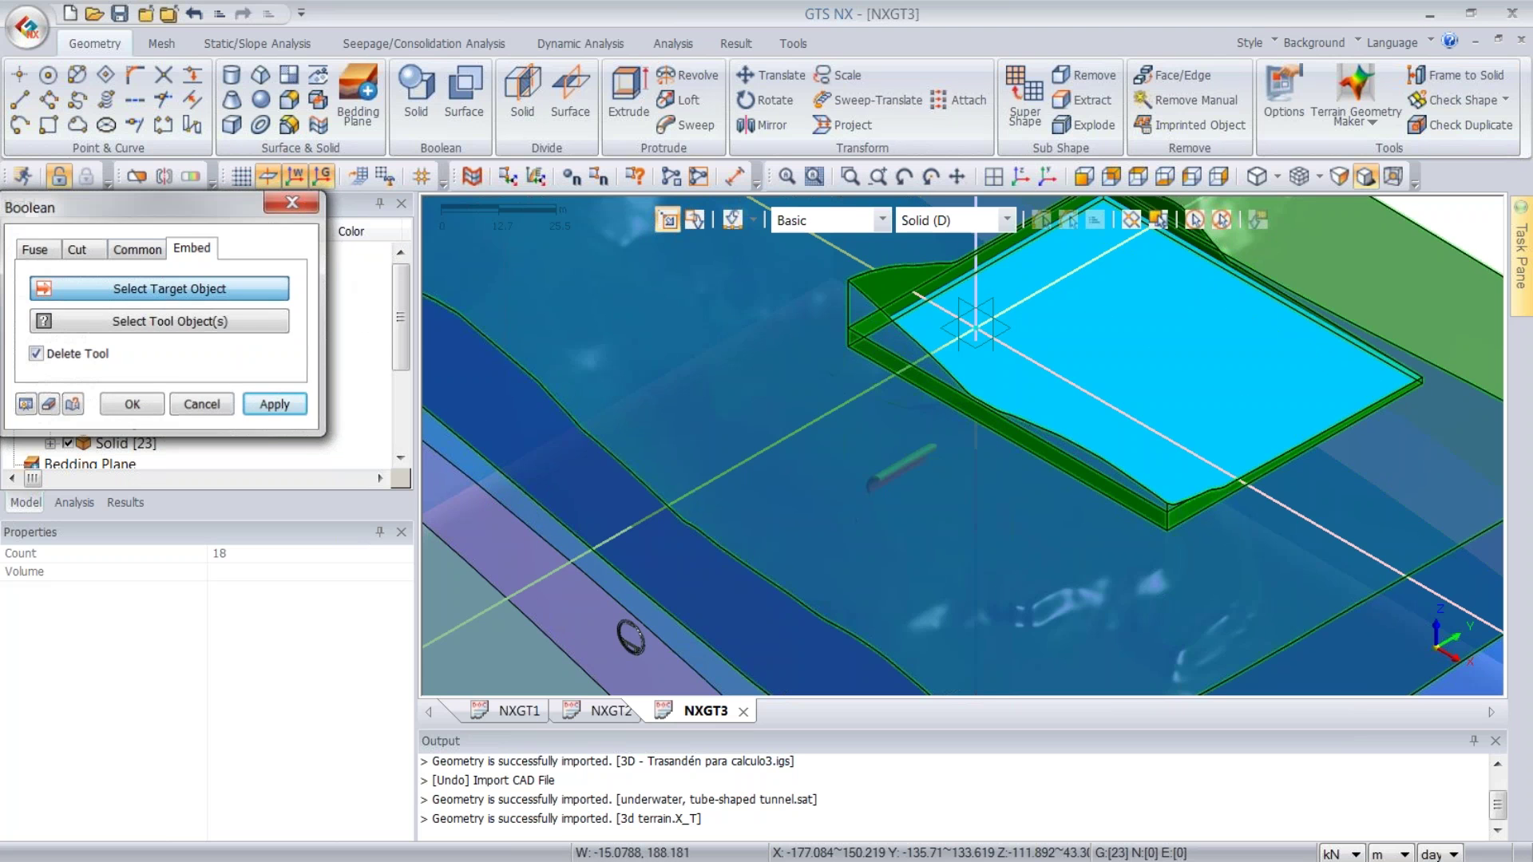
- Auto Connect all 23 displayed terrain and tunnel solids with the Boolean method so that they share faces
left_click(318, 112)
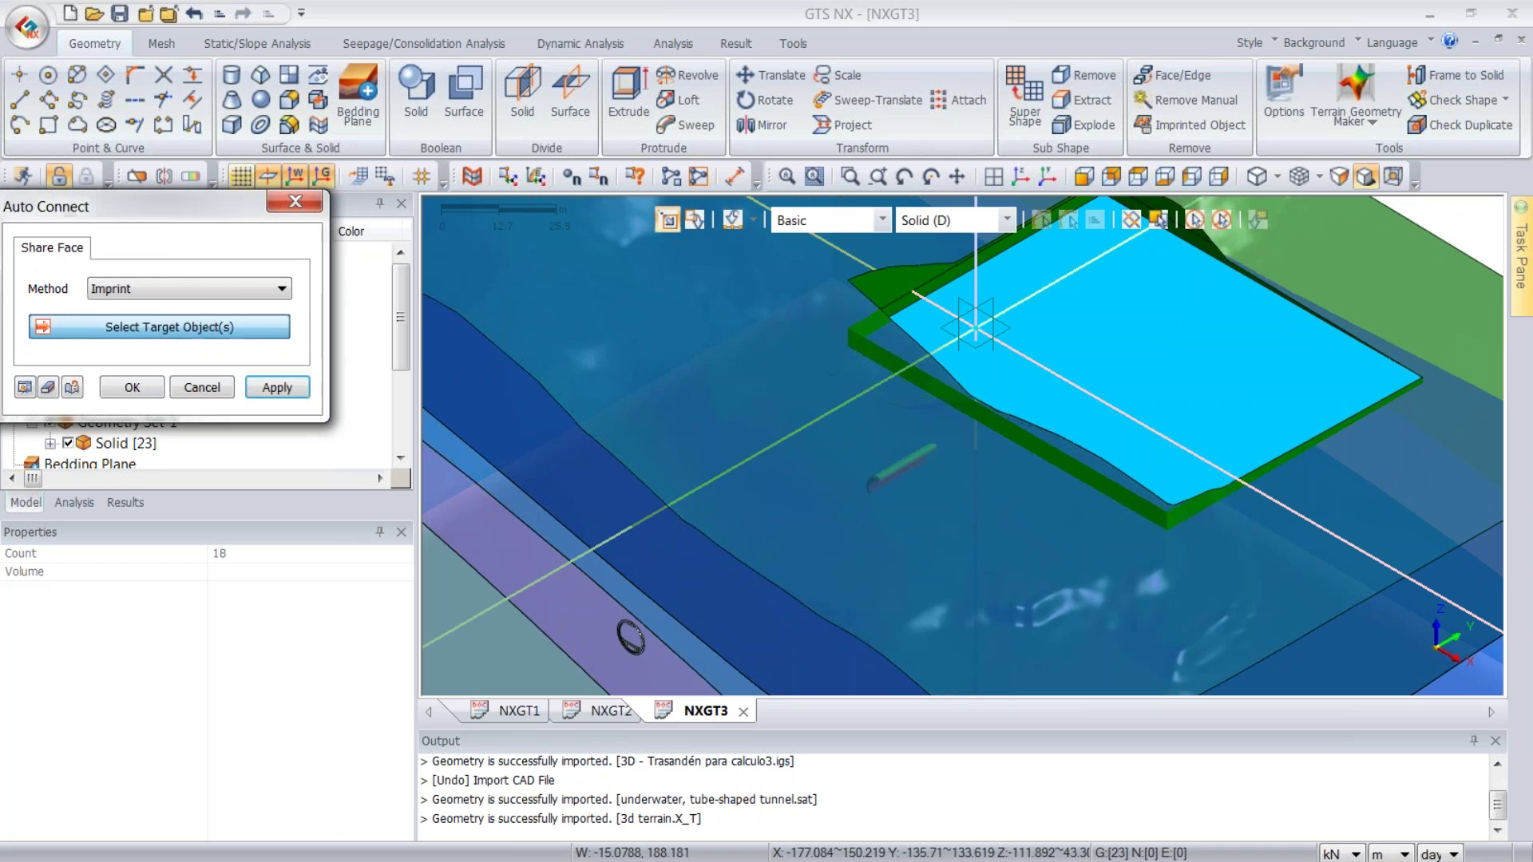
left_click(196, 288)
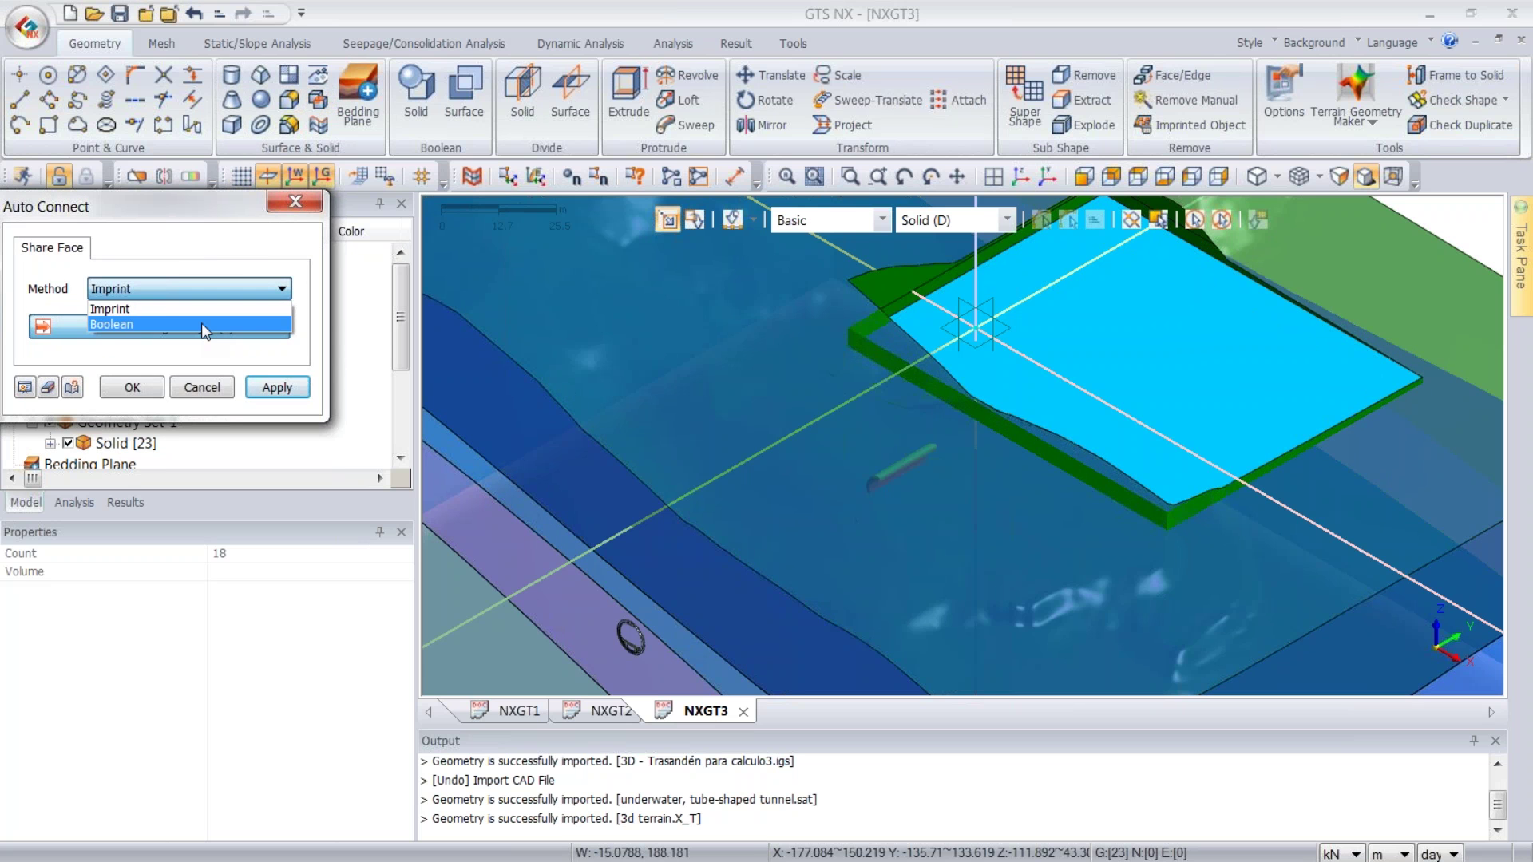
left_click(201, 323)
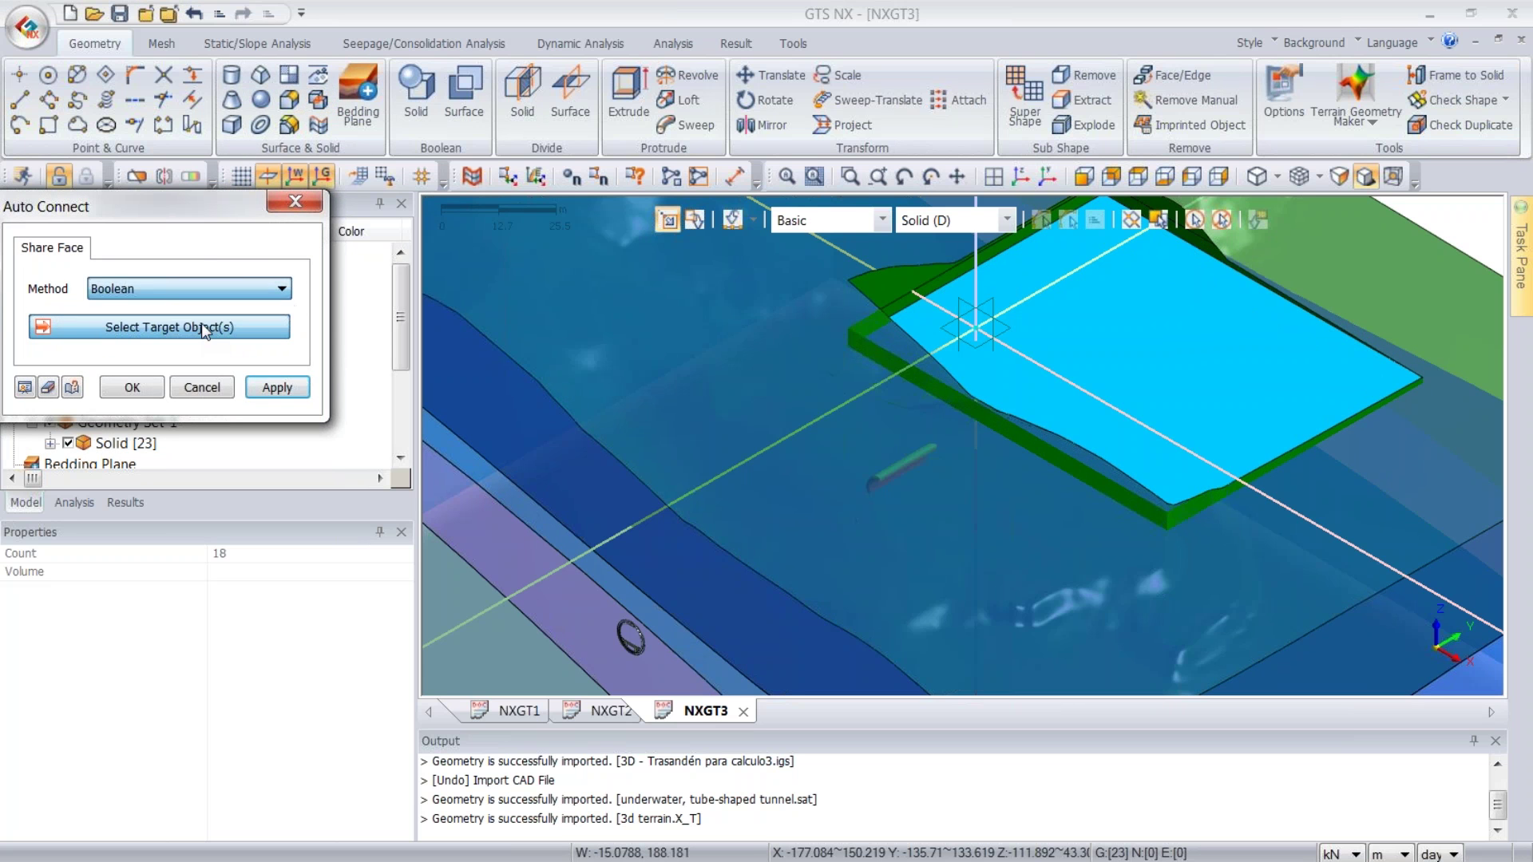
left_click(1195, 222)
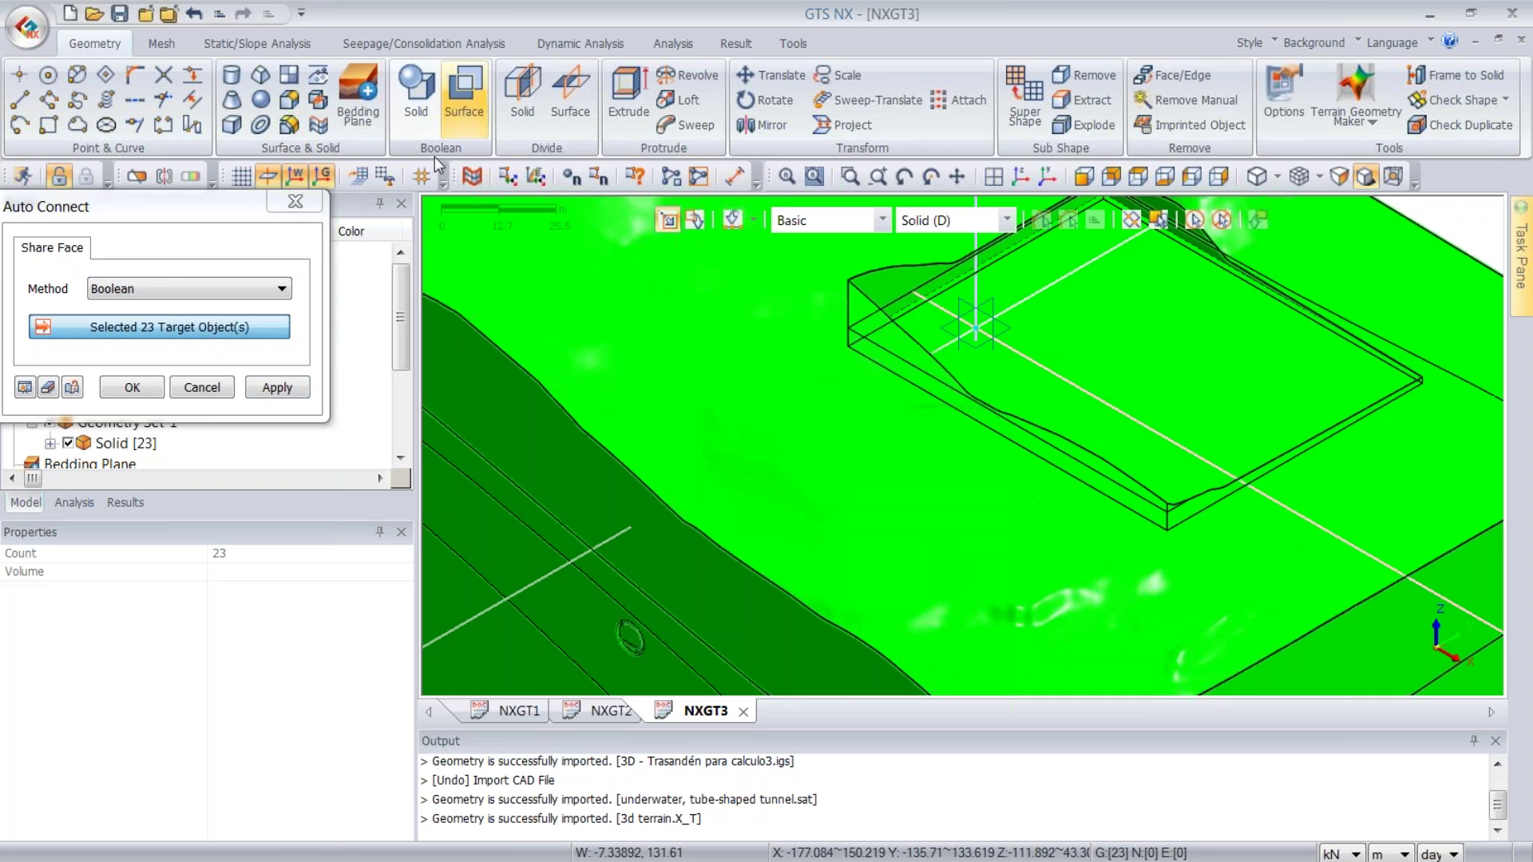
left_click(277, 387)
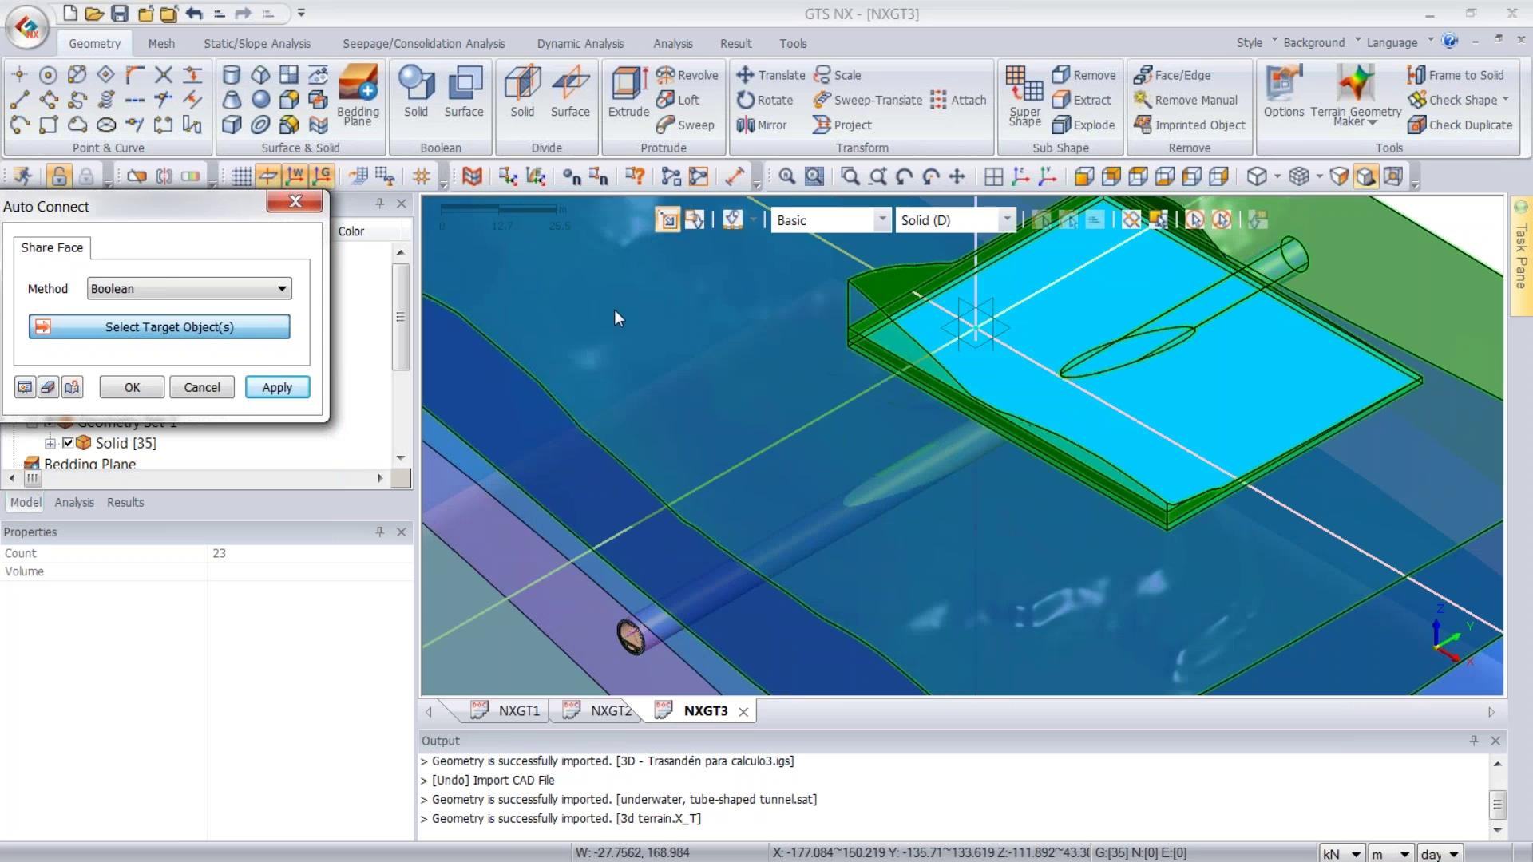
- Check the visible terrain and tunnel shapes for duplicate edges and faces at 0.0001 m tolerance, and examine the result around the tunnel's end
middle_click_drag(870, 483, 1370, 363)
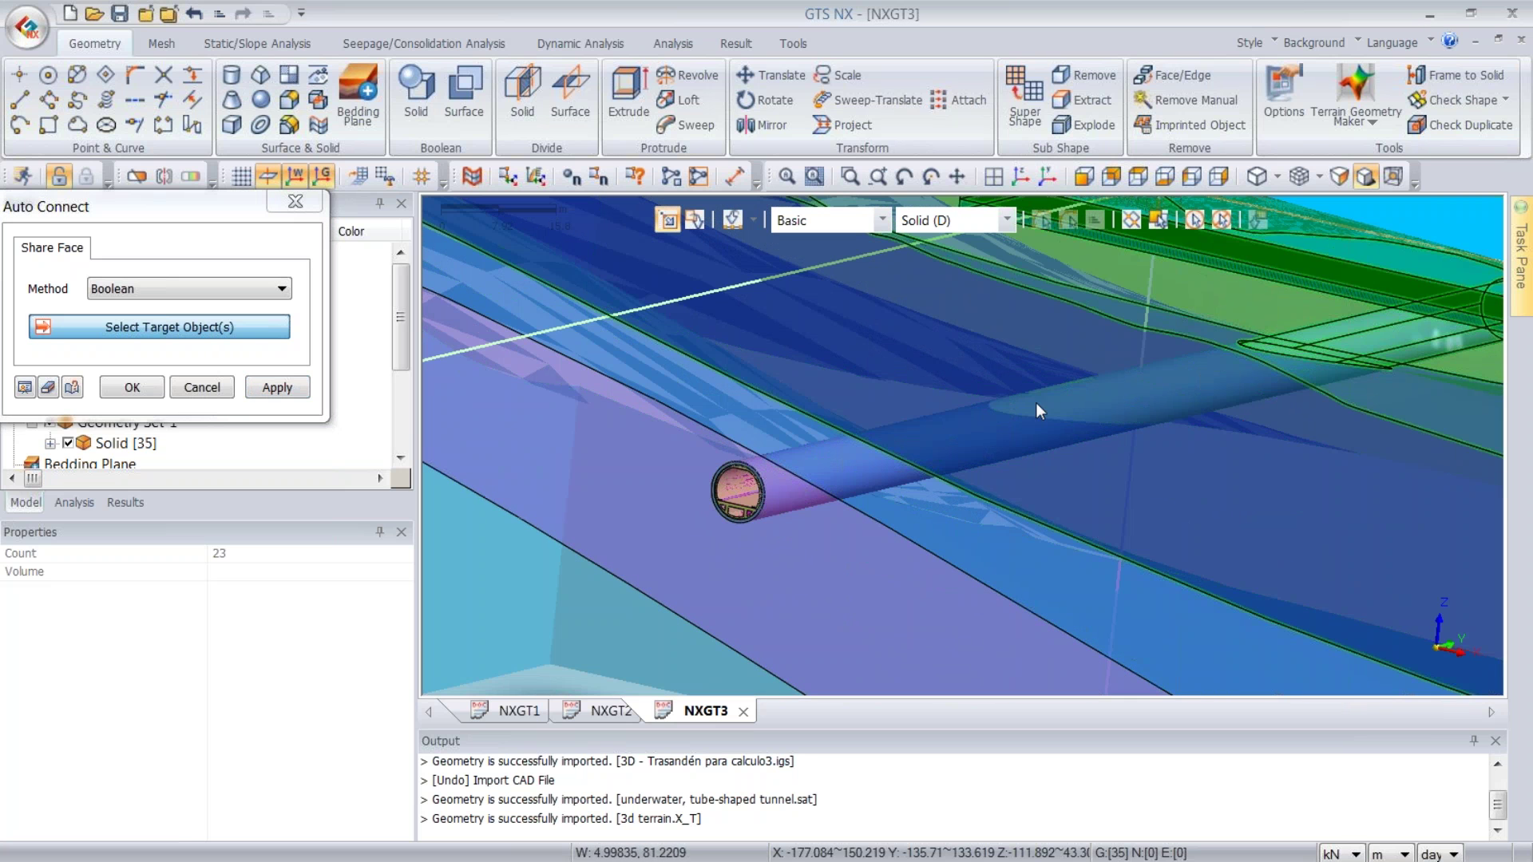
middle_click_drag(974, 538, 963, 481)
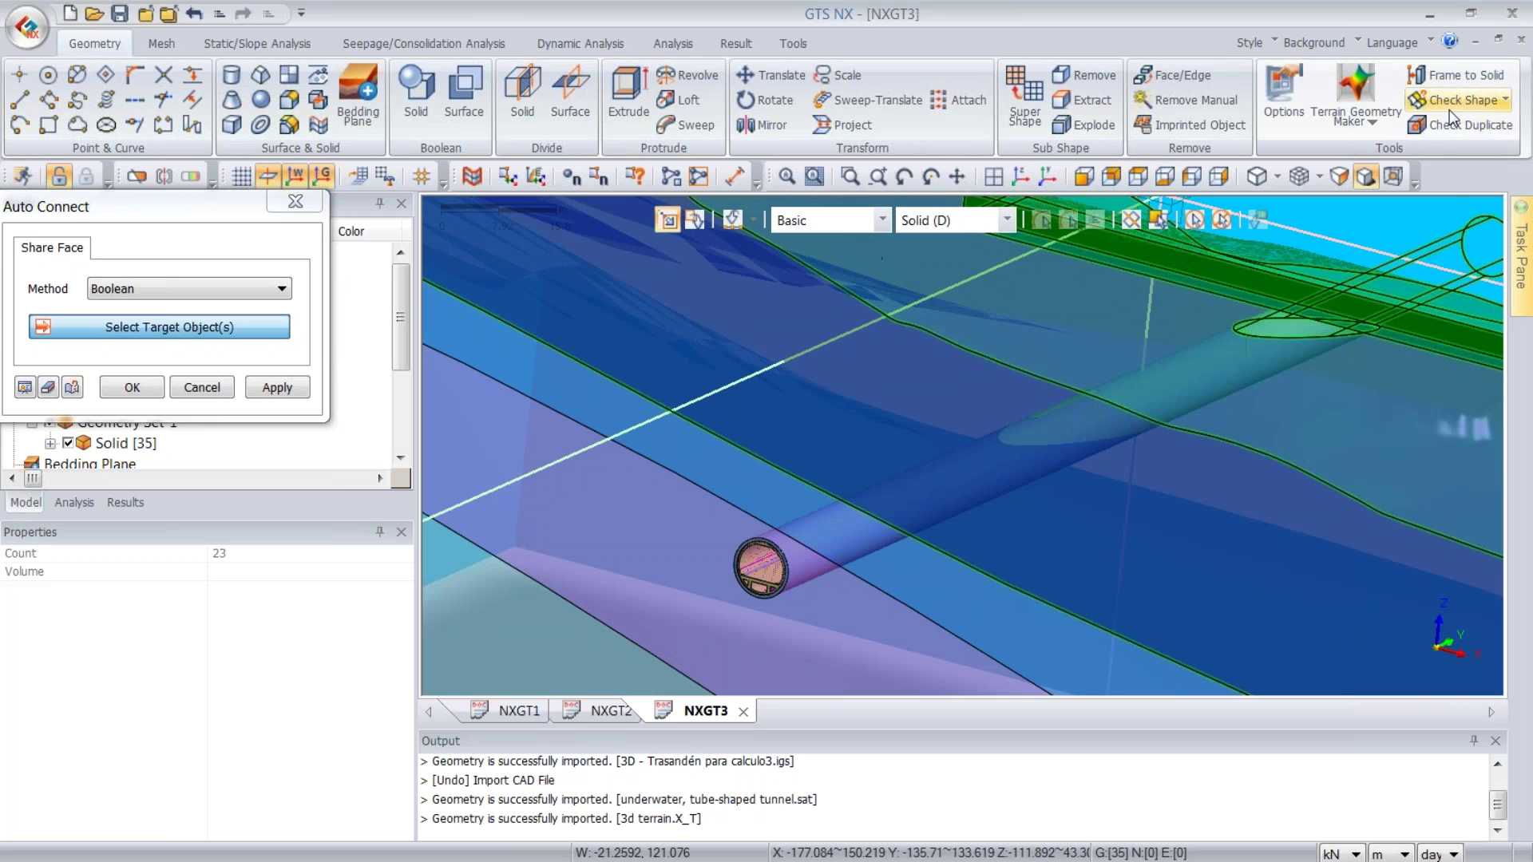
left_click(1471, 123)
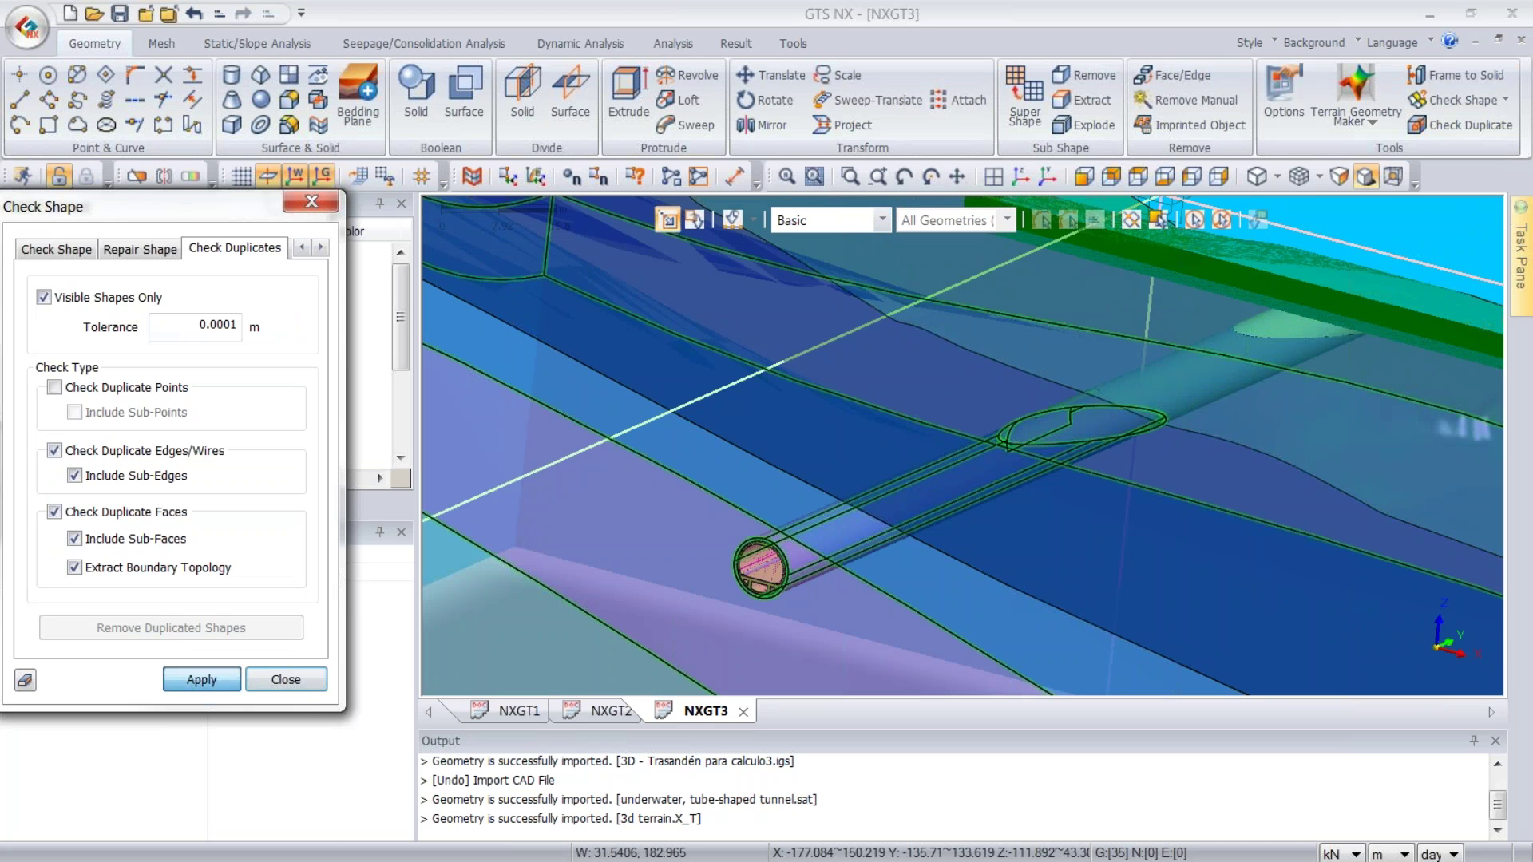
left_click(201, 680)
middle_click_drag(966, 580, 1264, 297)
middle_click_drag(1358, 286, 1339, 295)
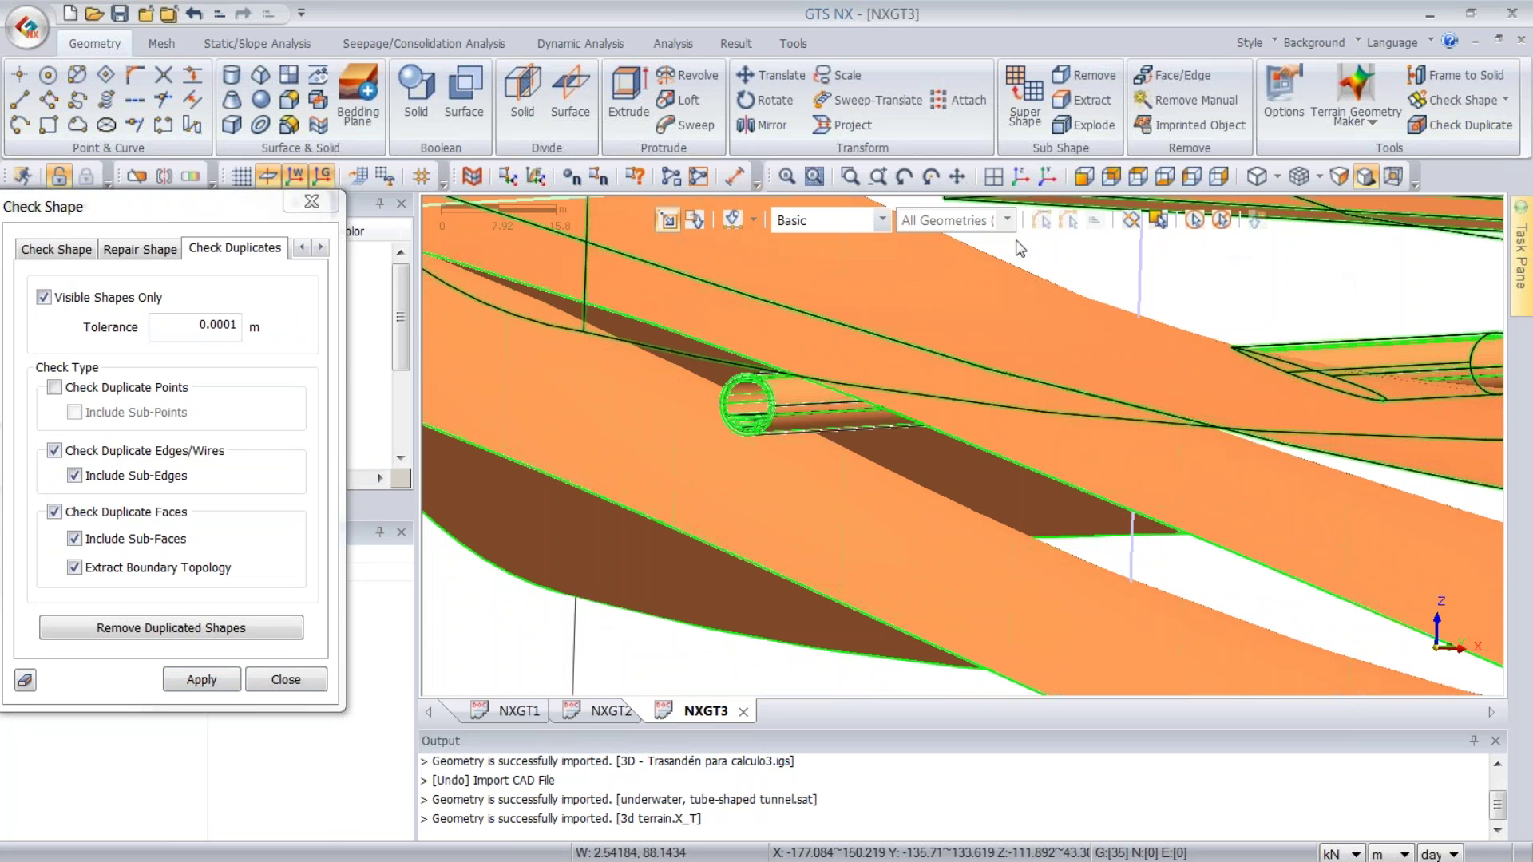
middle_click_drag(1019, 363, 721, 277)
scroll(917, 479, "up", 5)
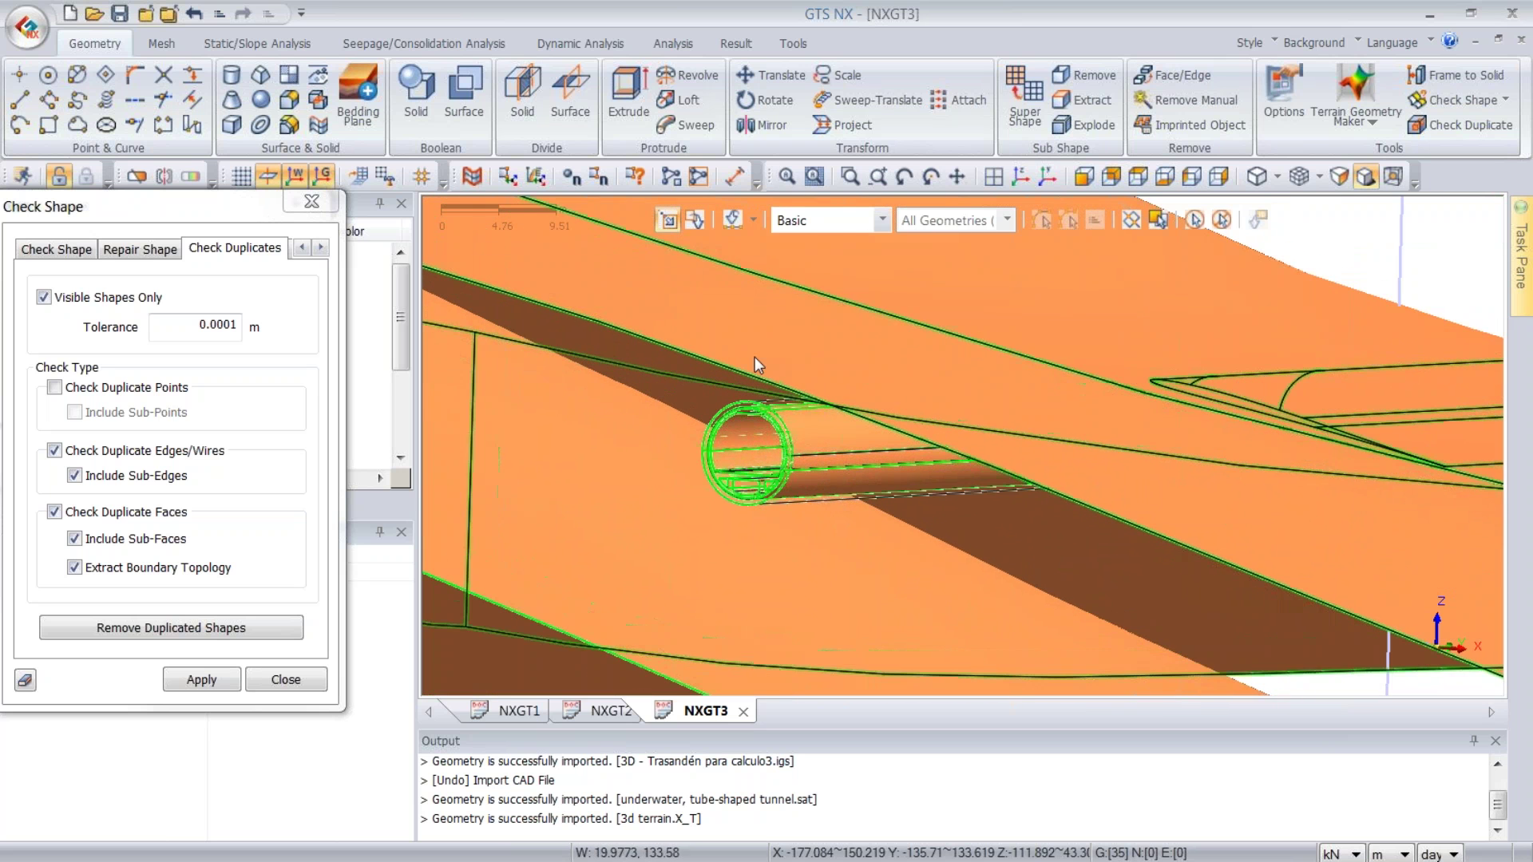
scroll(755, 359, "up", 2)
middle_click_drag(677, 269, 535, 547)
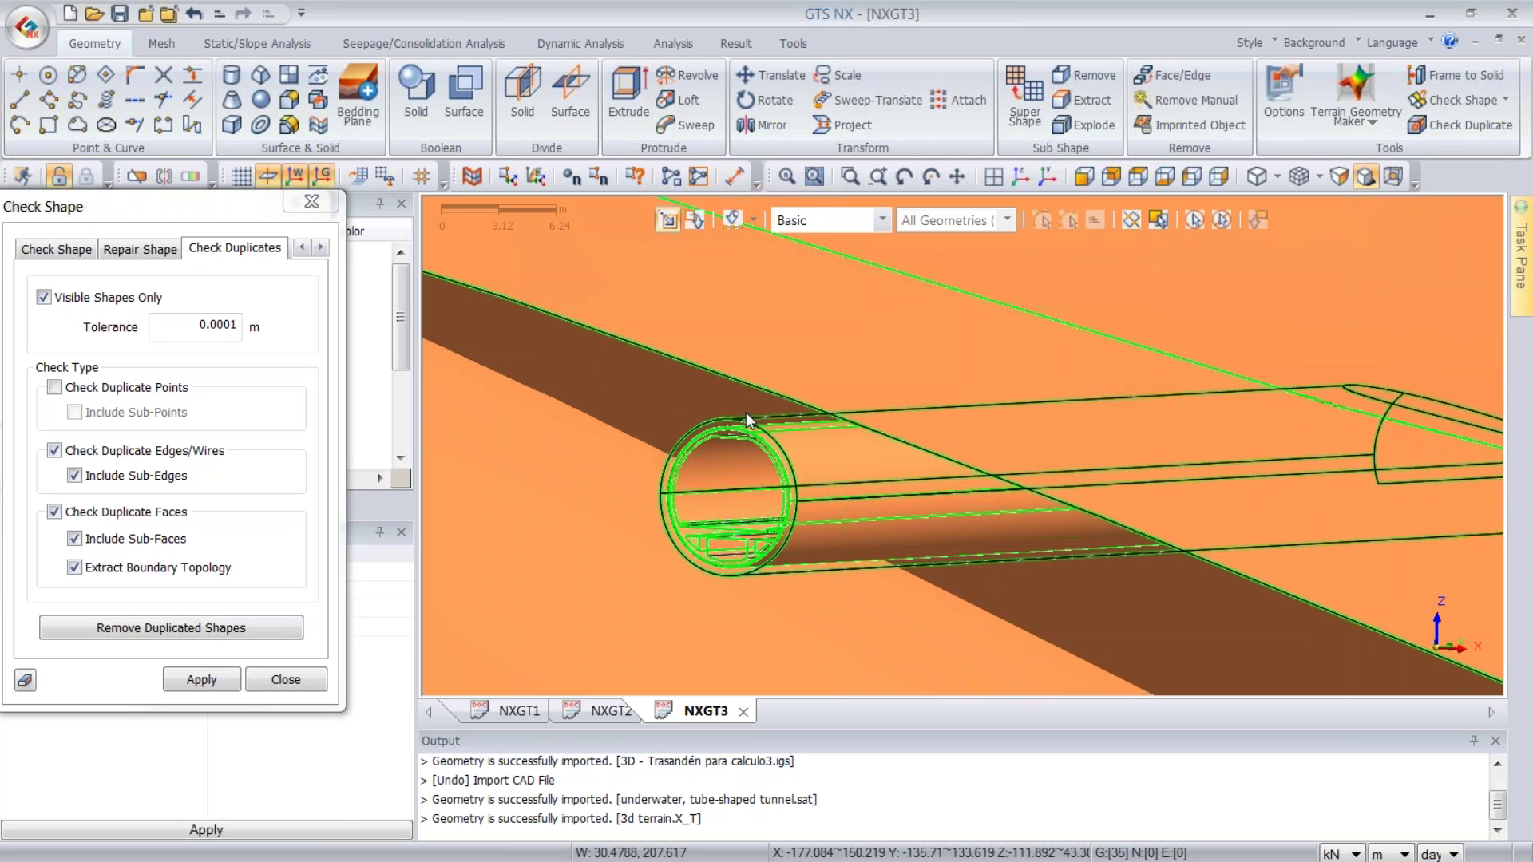
left_click(311, 202)
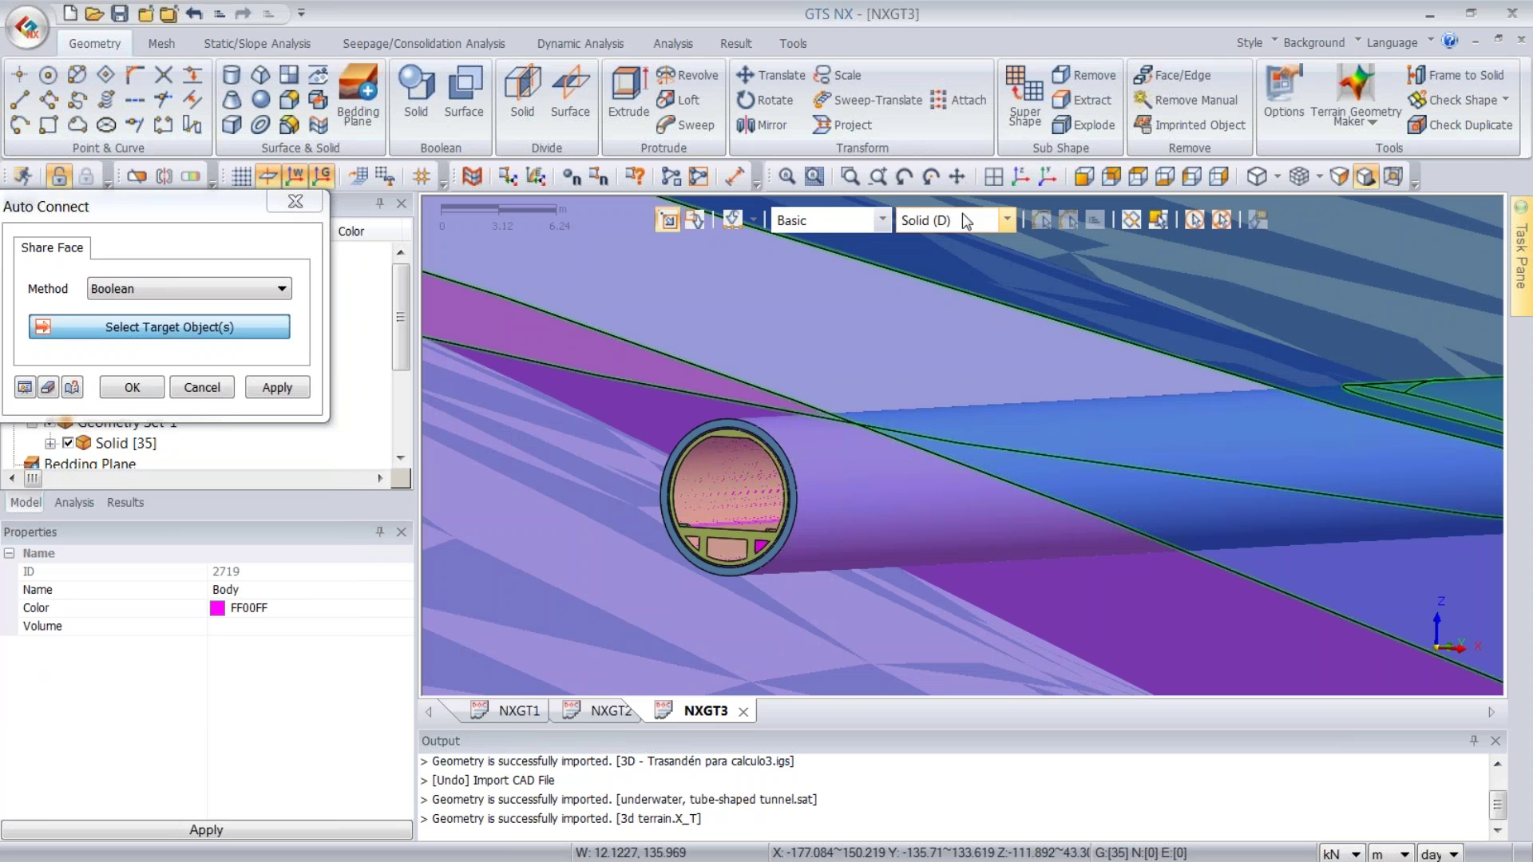
- Auto Connect all 35 terrain and tunnel solids with the Boolean method and recheck them for duplicate edges and faces
left_click(1195, 221)
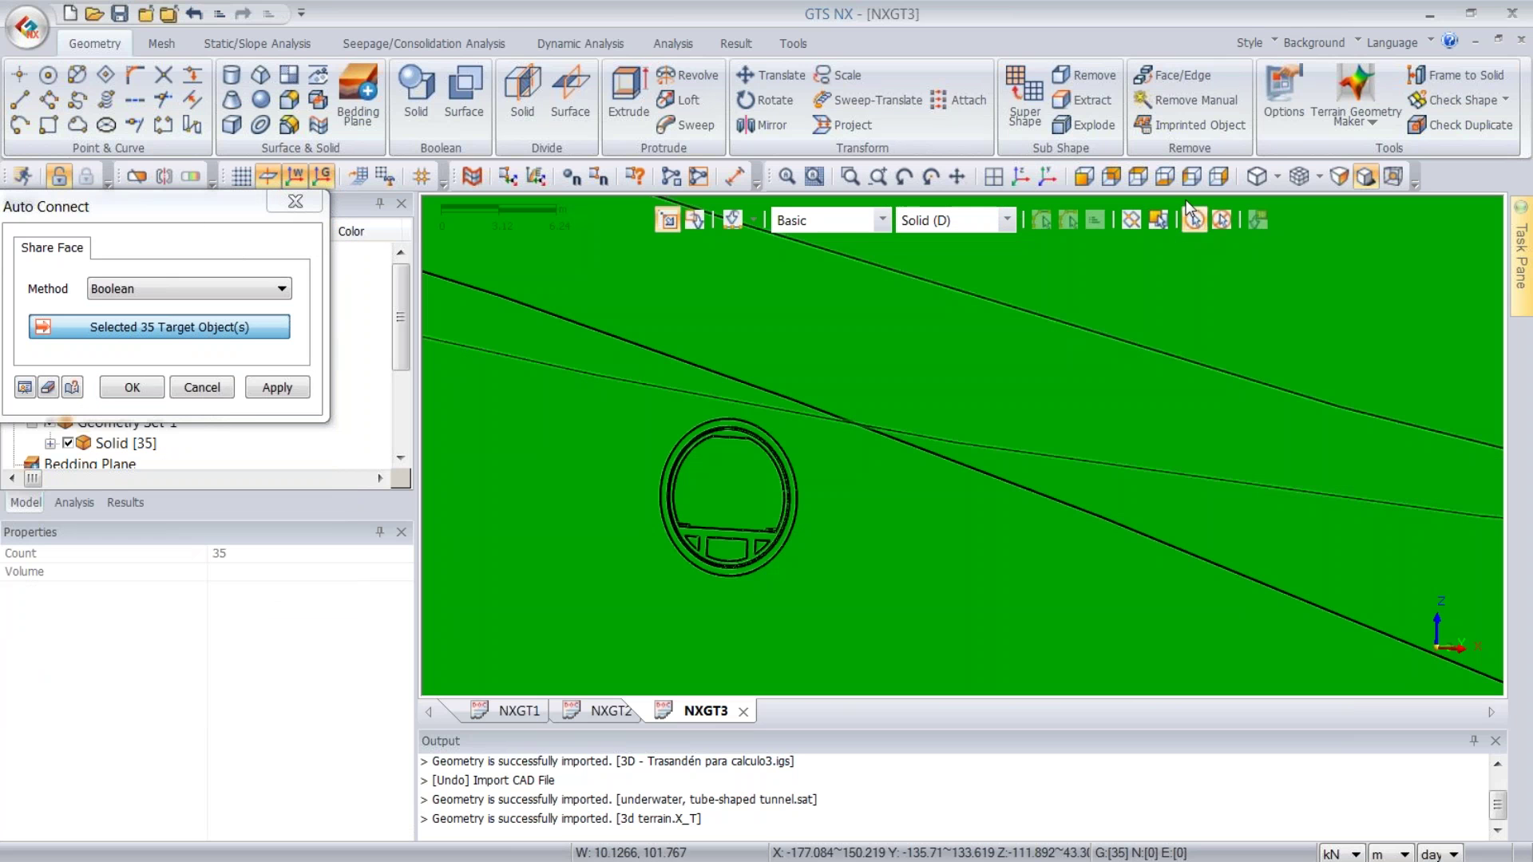
left_click(132, 388)
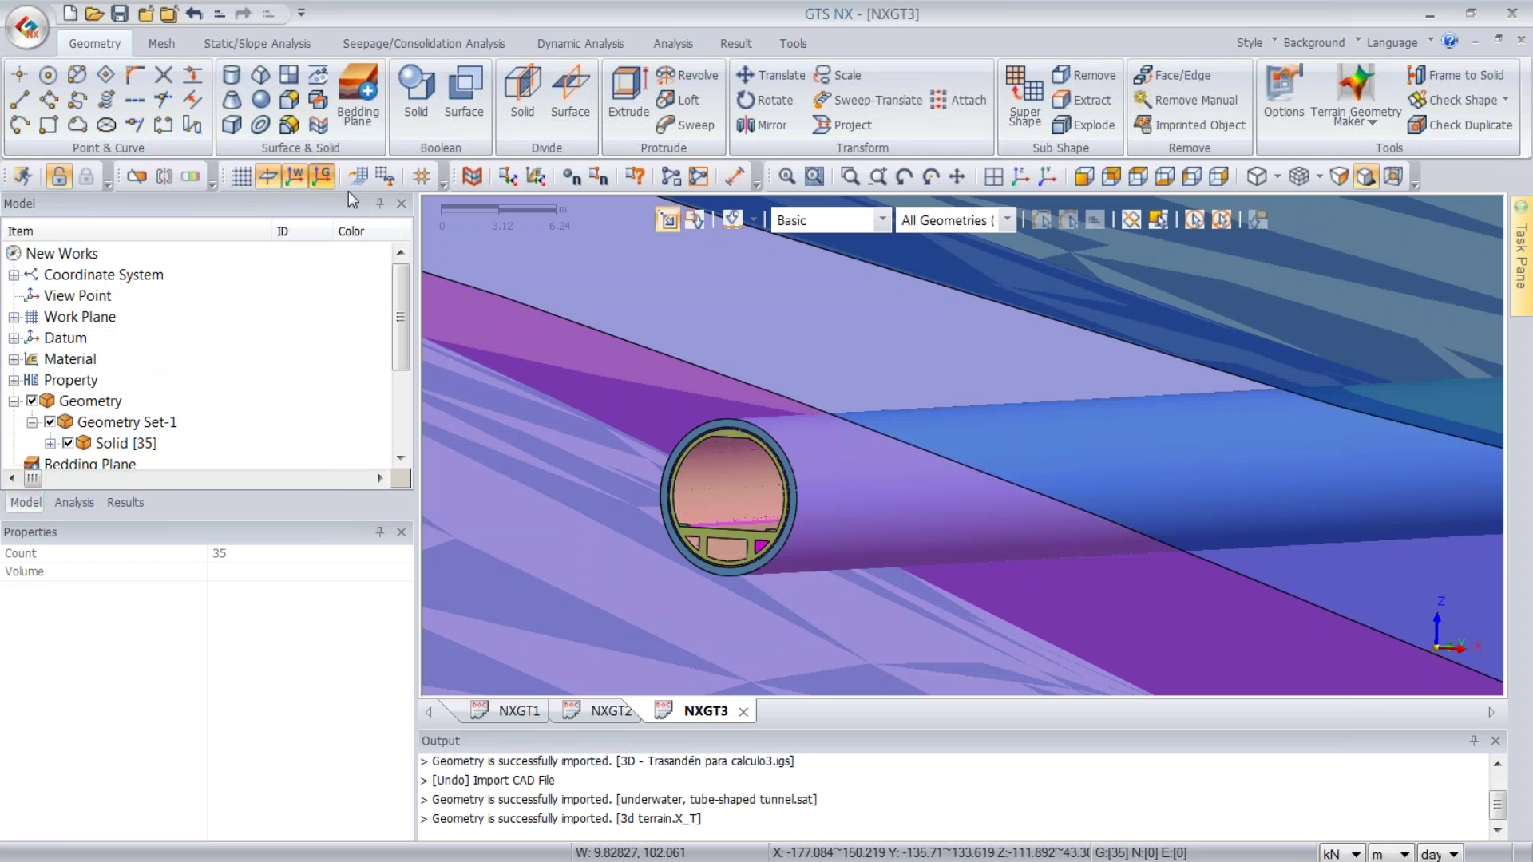
left_click(1506, 136)
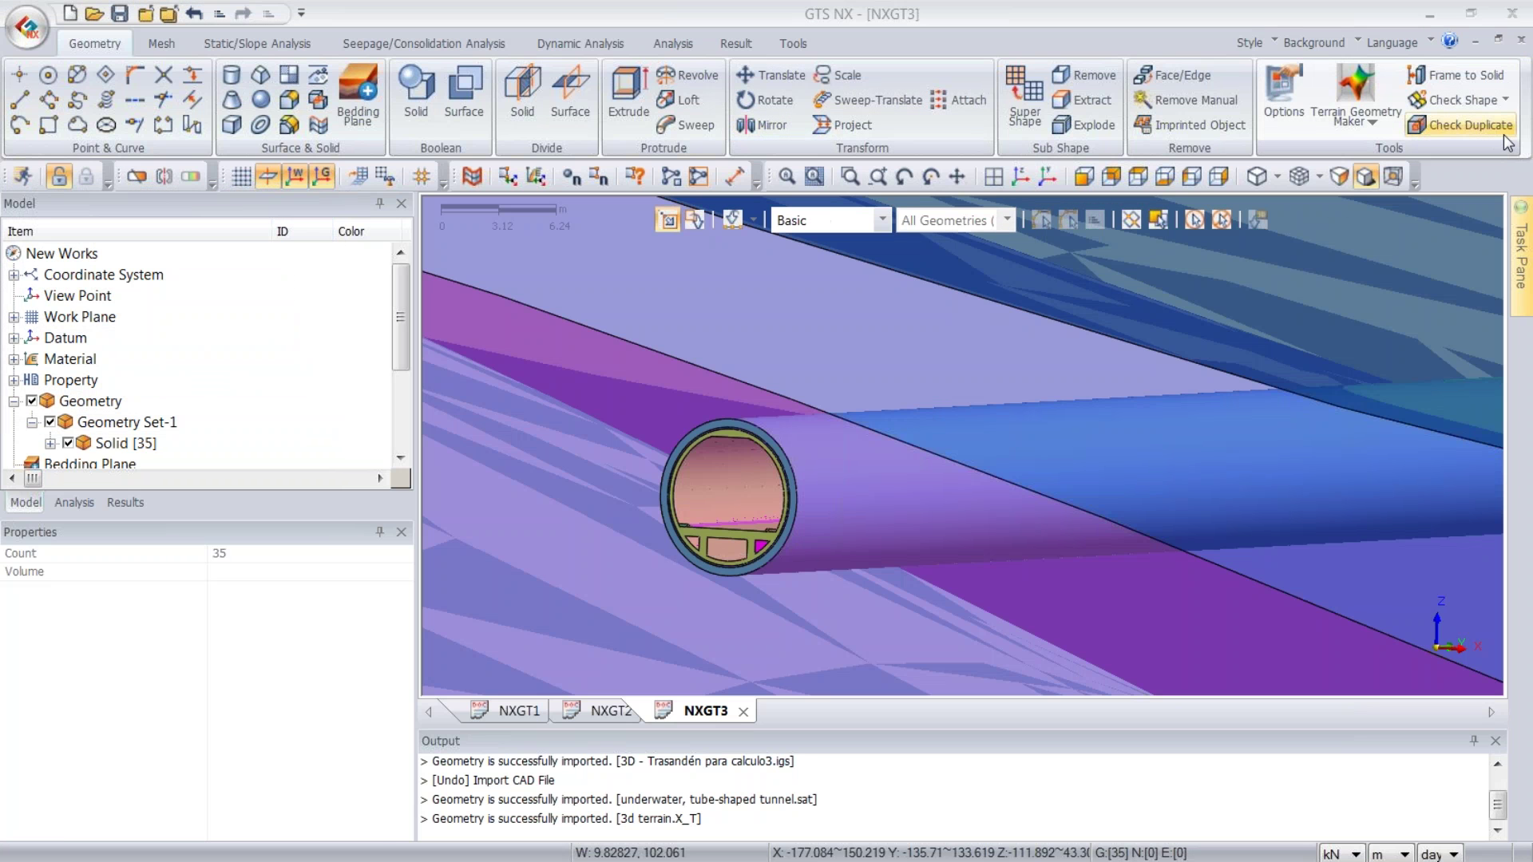
left_click(222, 683)
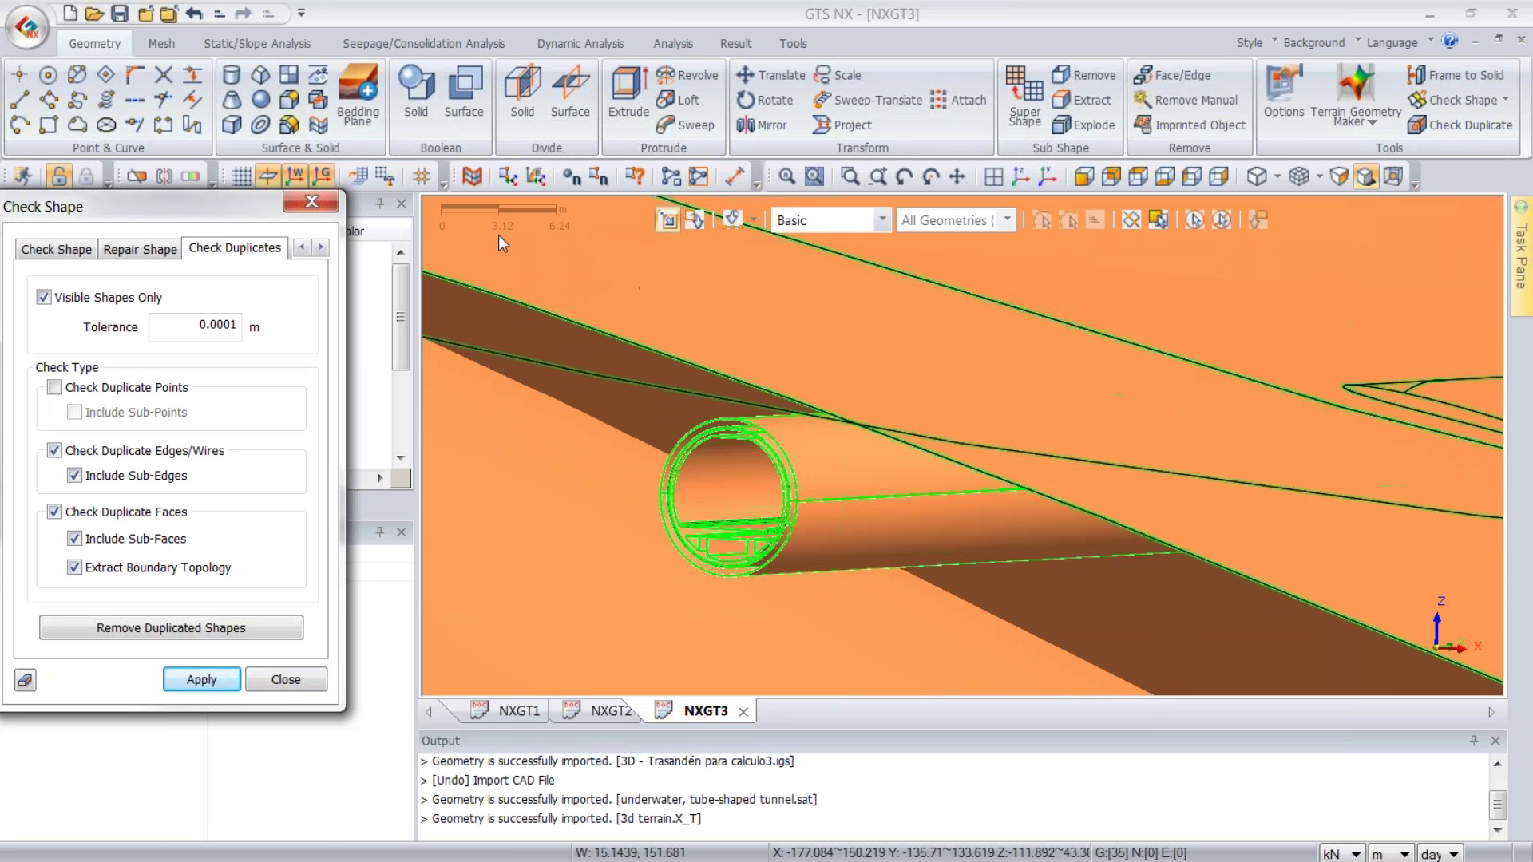
left_click(311, 202)
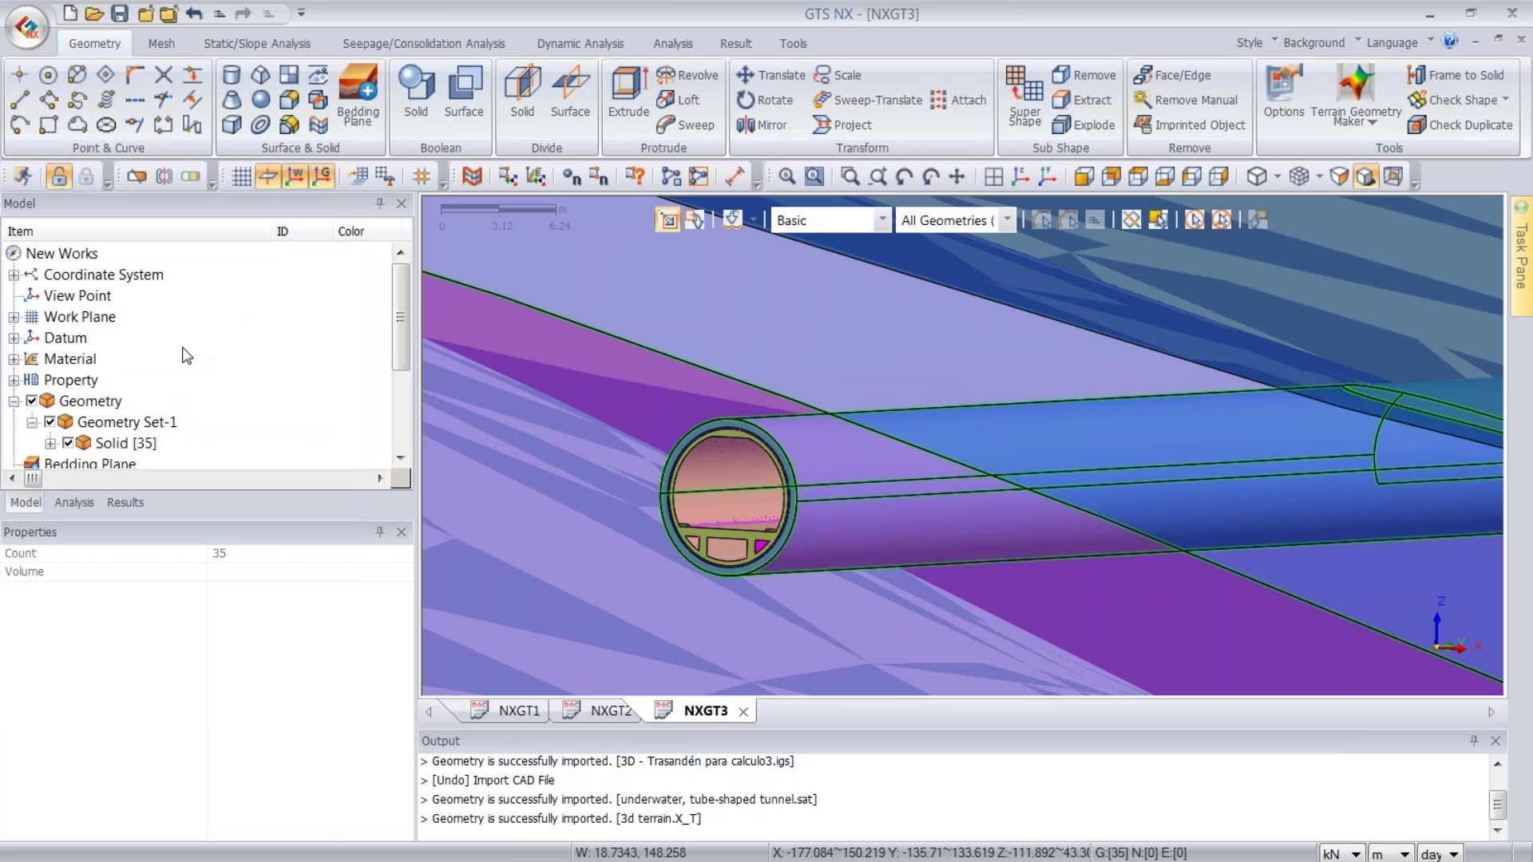
- Create an isotropic material with the Mohr-Coulomb model type
left_click(1025, 173)
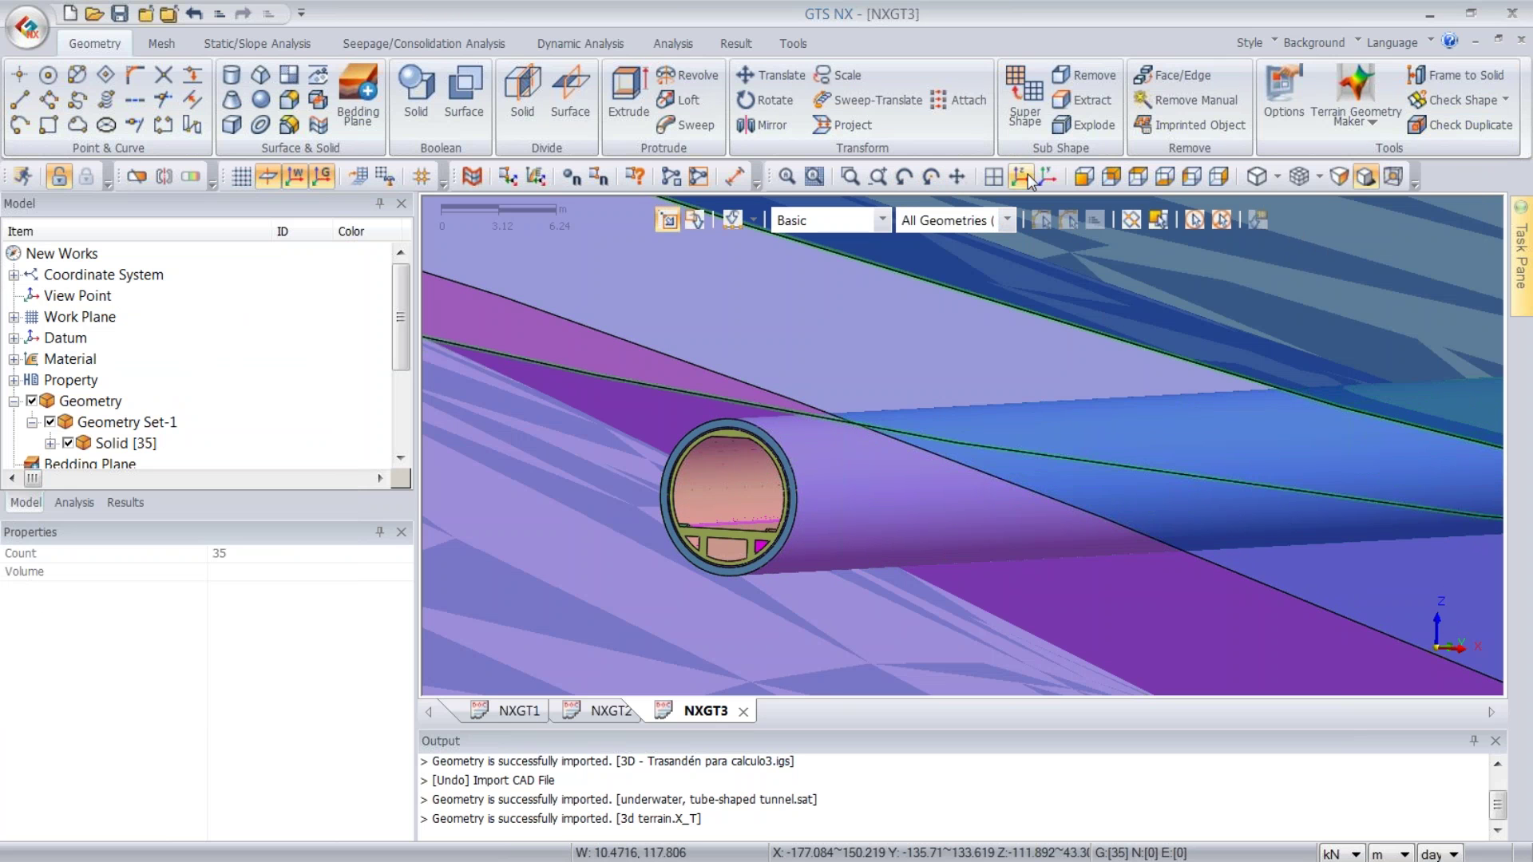
middle_click_drag(1172, 357, 1172, 352)
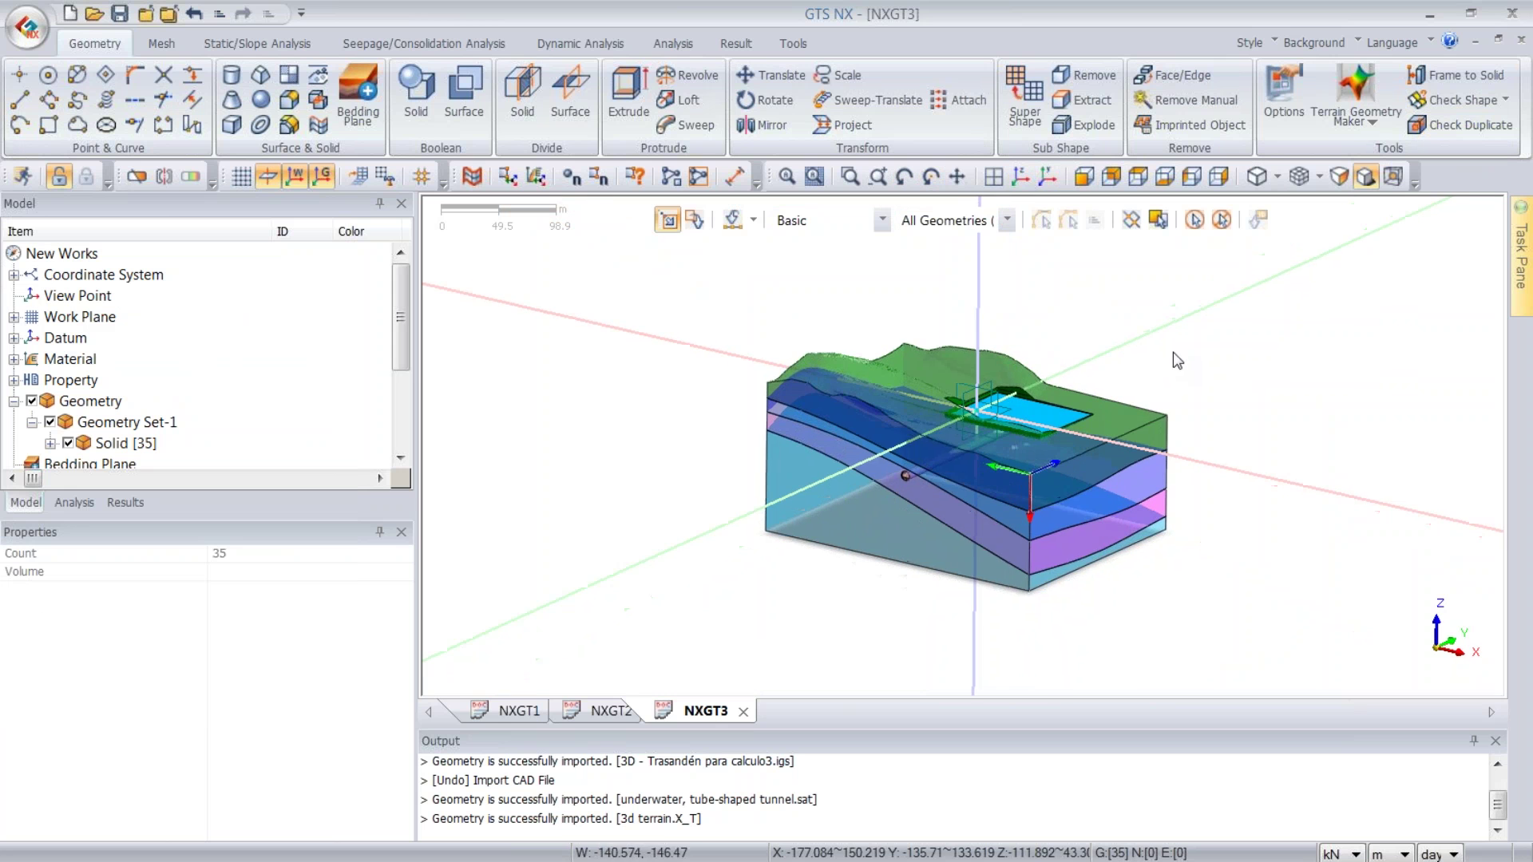
scroll(779, 486, "up", 3)
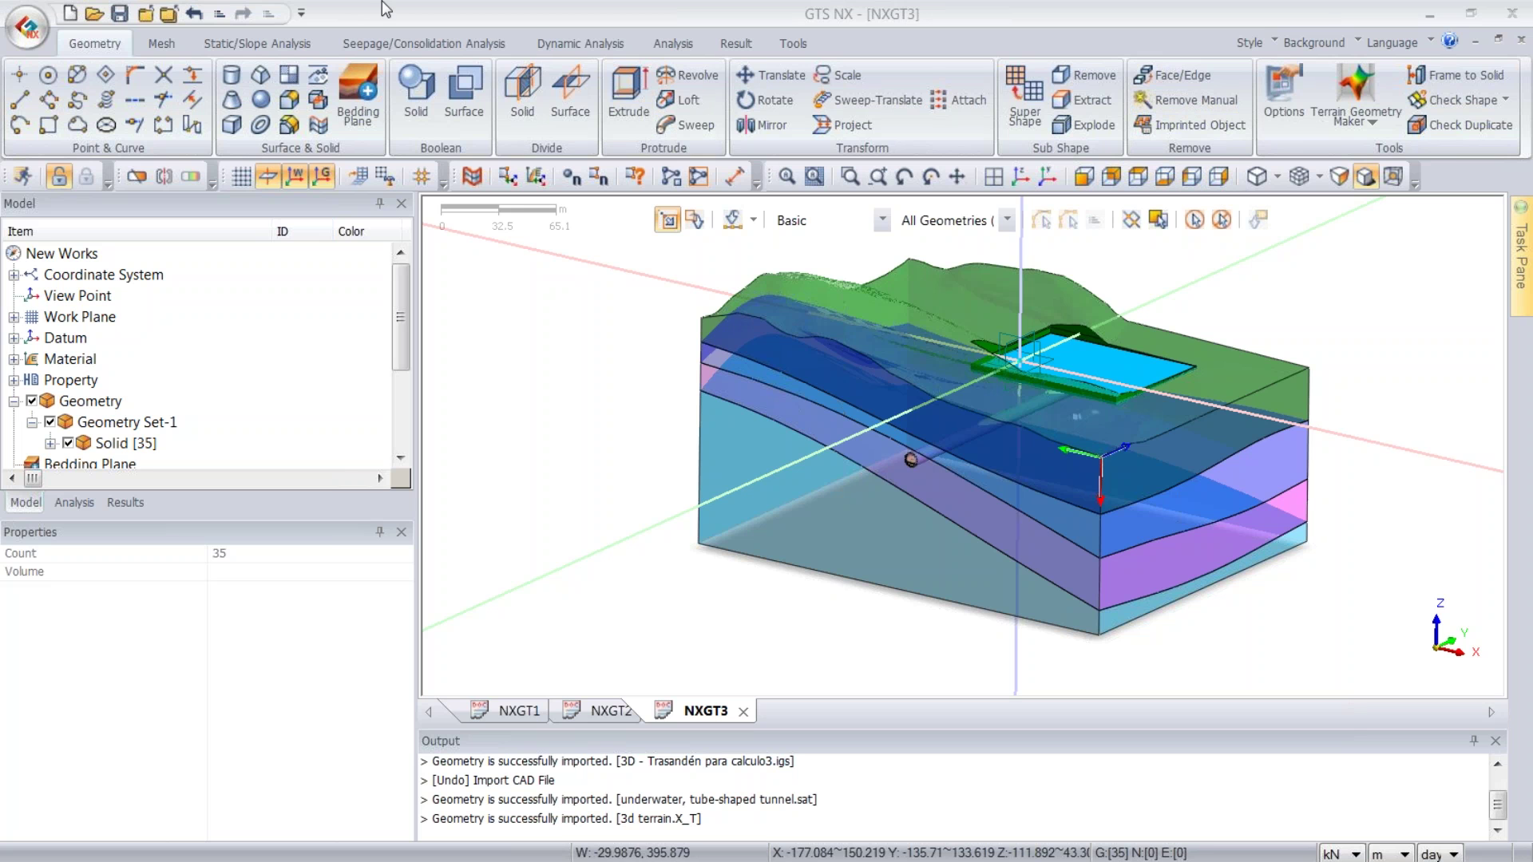
left_click(166, 45)
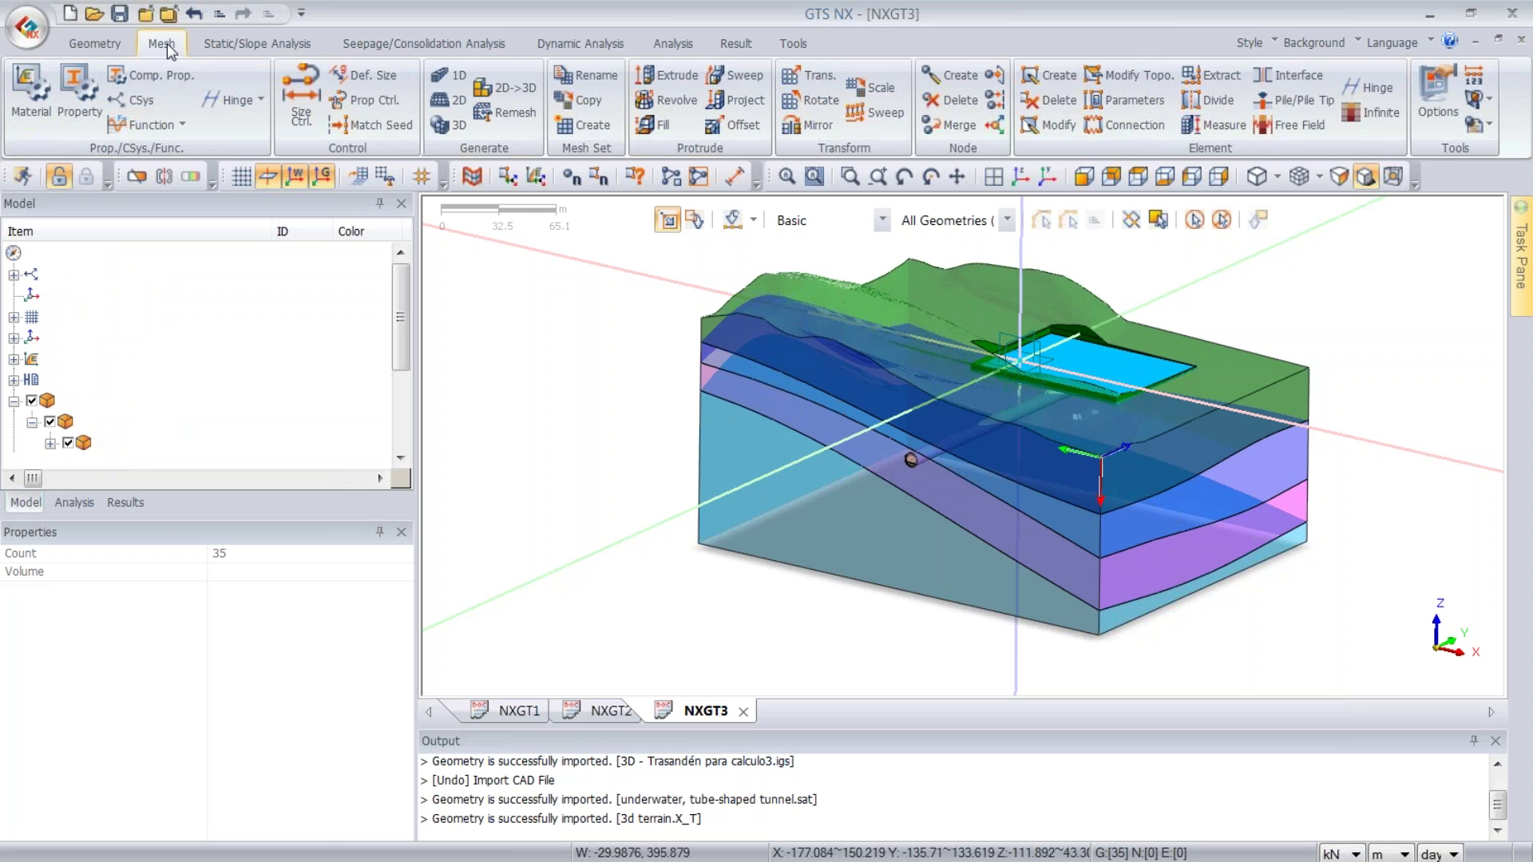
left_click(32, 96)
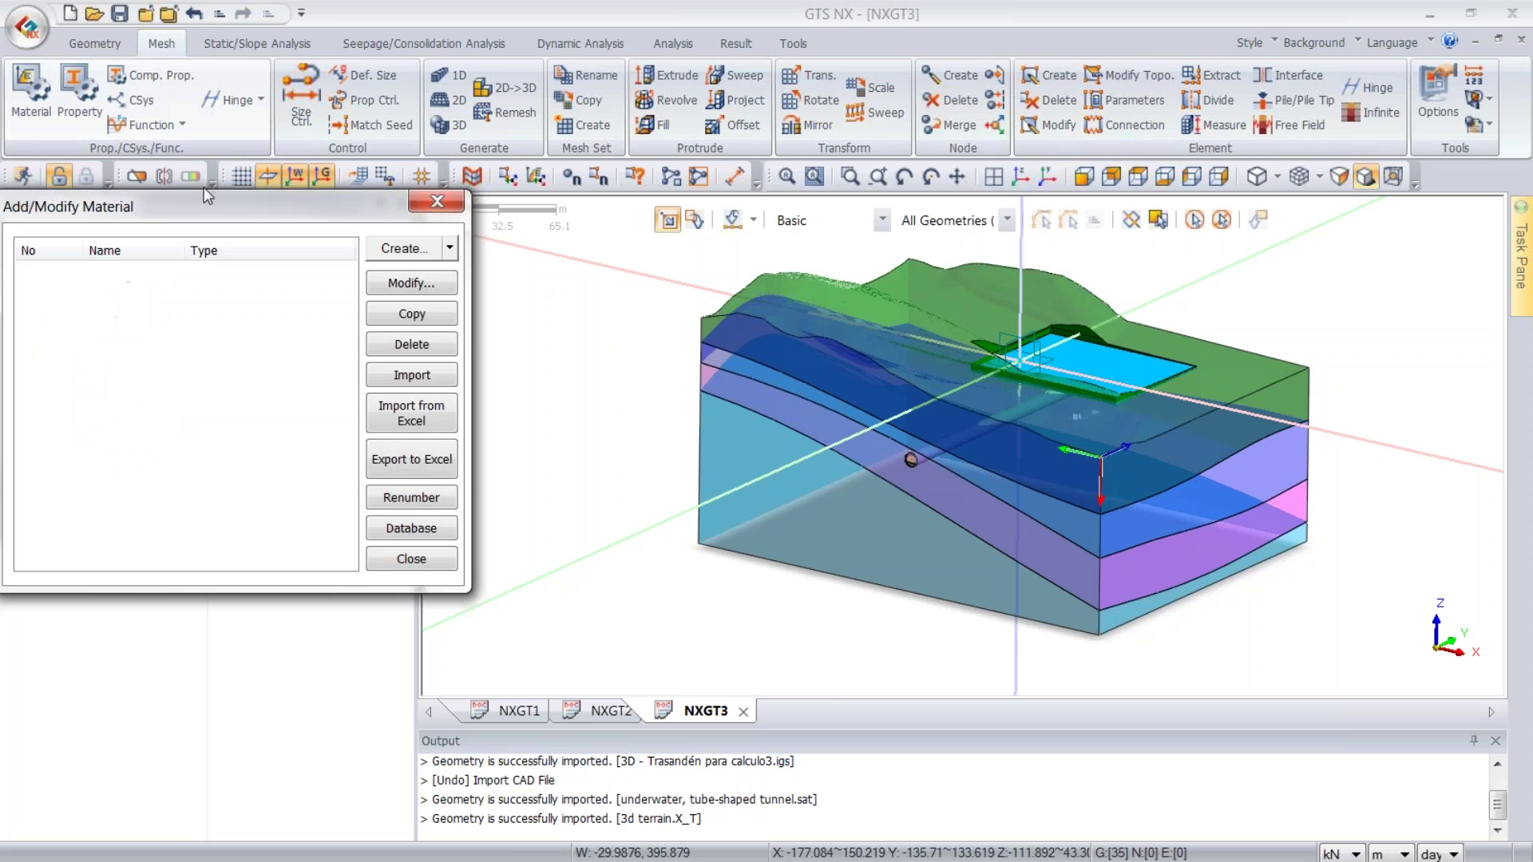
left_click(452, 249)
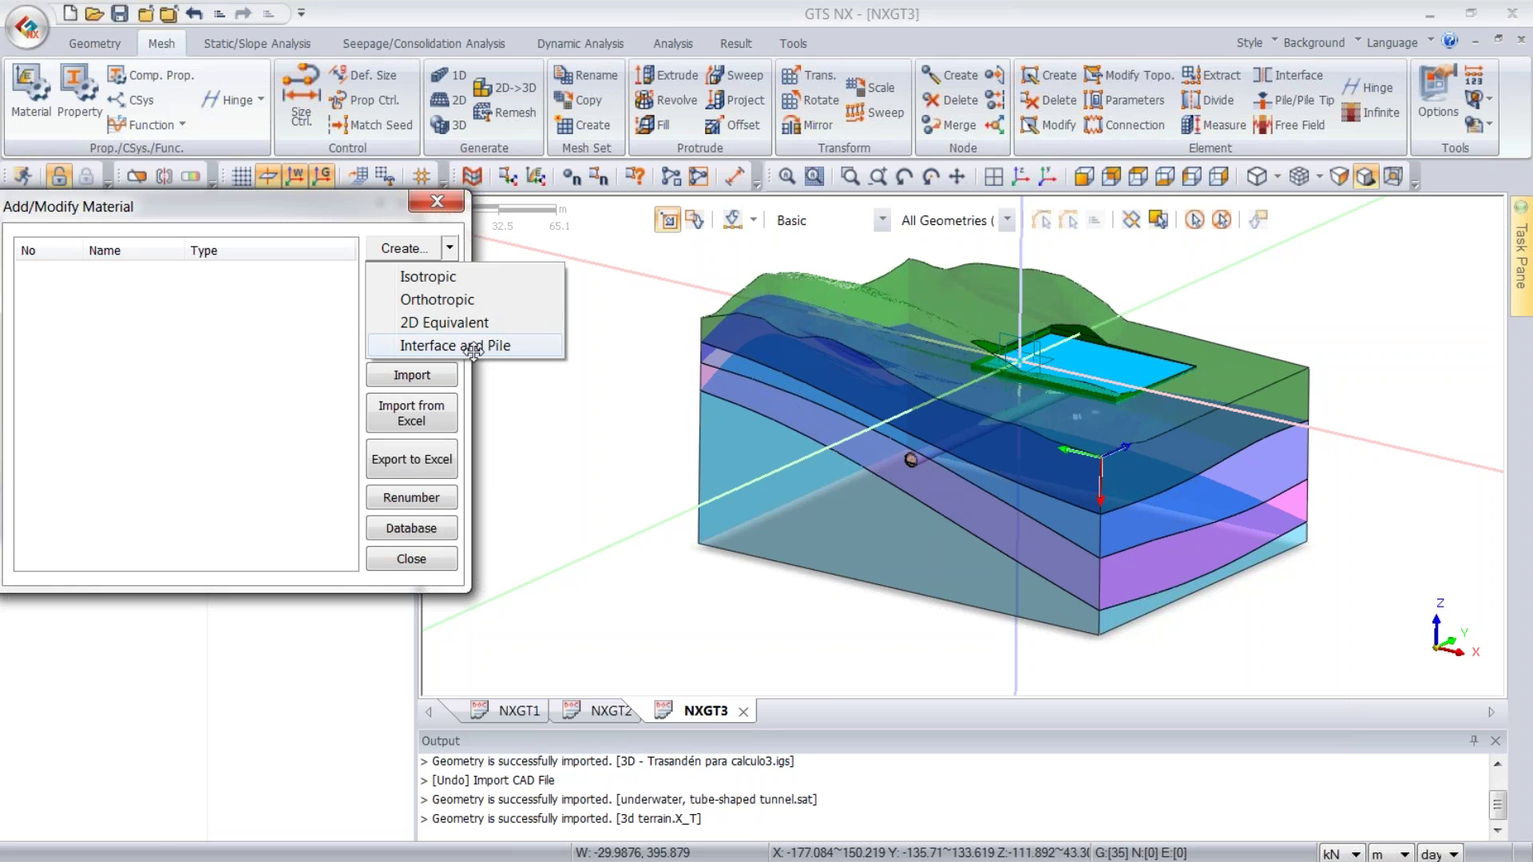
left_click(445, 278)
left_click_drag(584, 207, 584, 28)
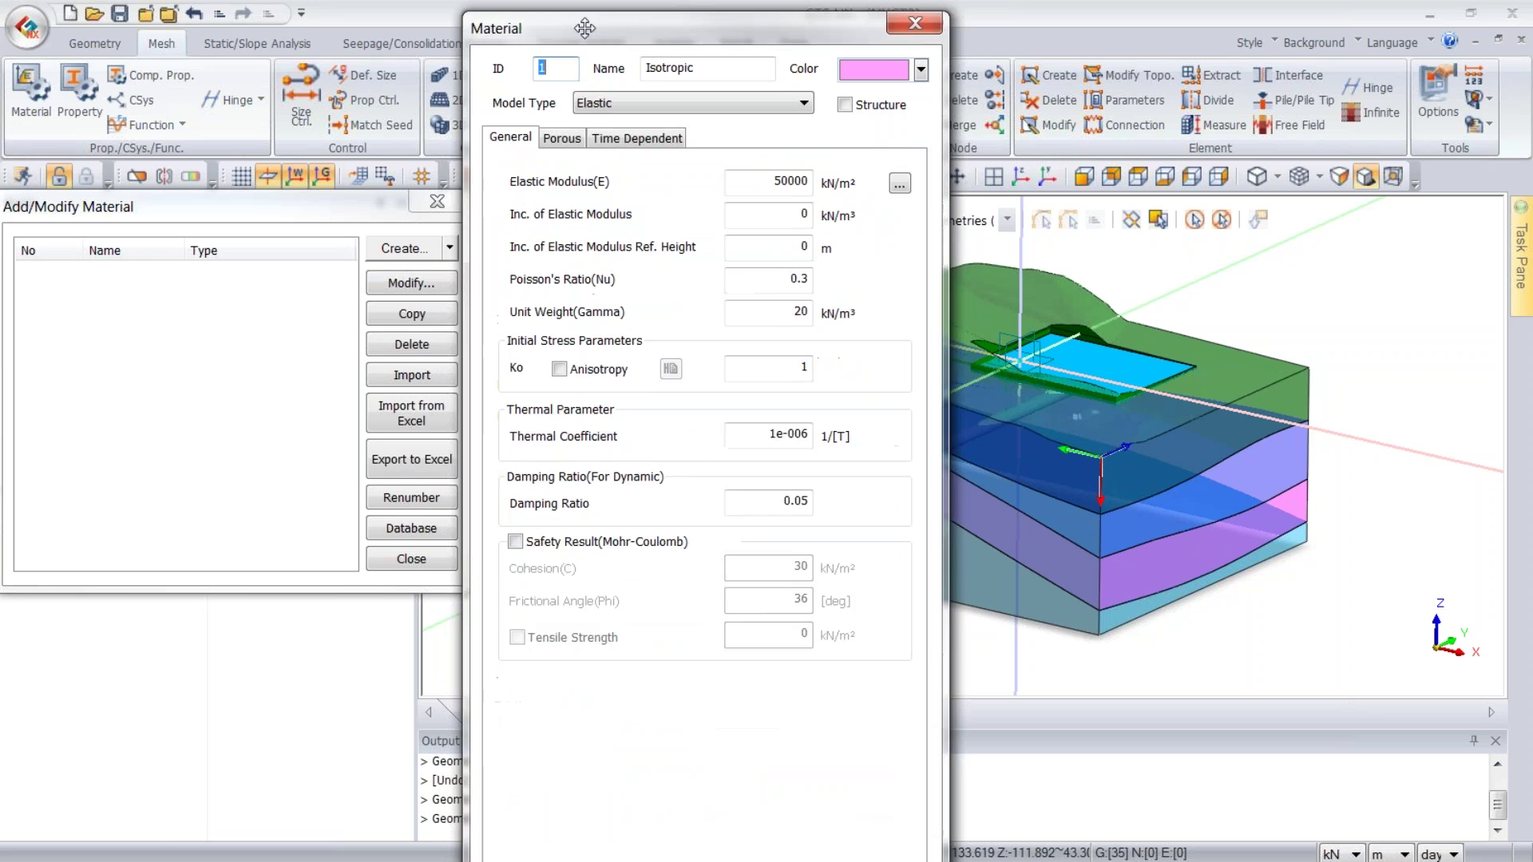
left_click(607, 105)
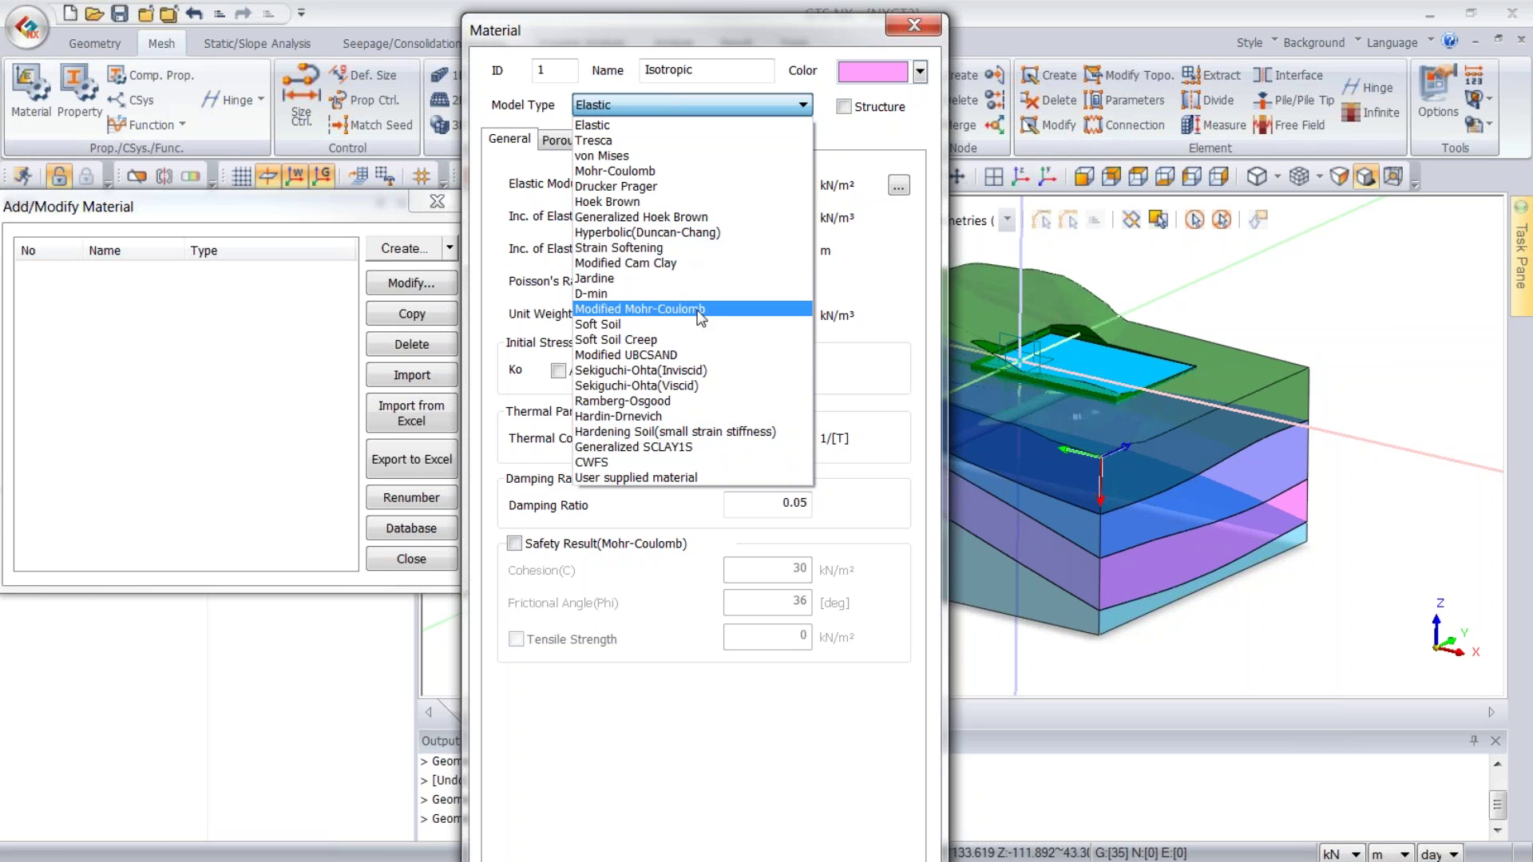
left_click(604, 171)
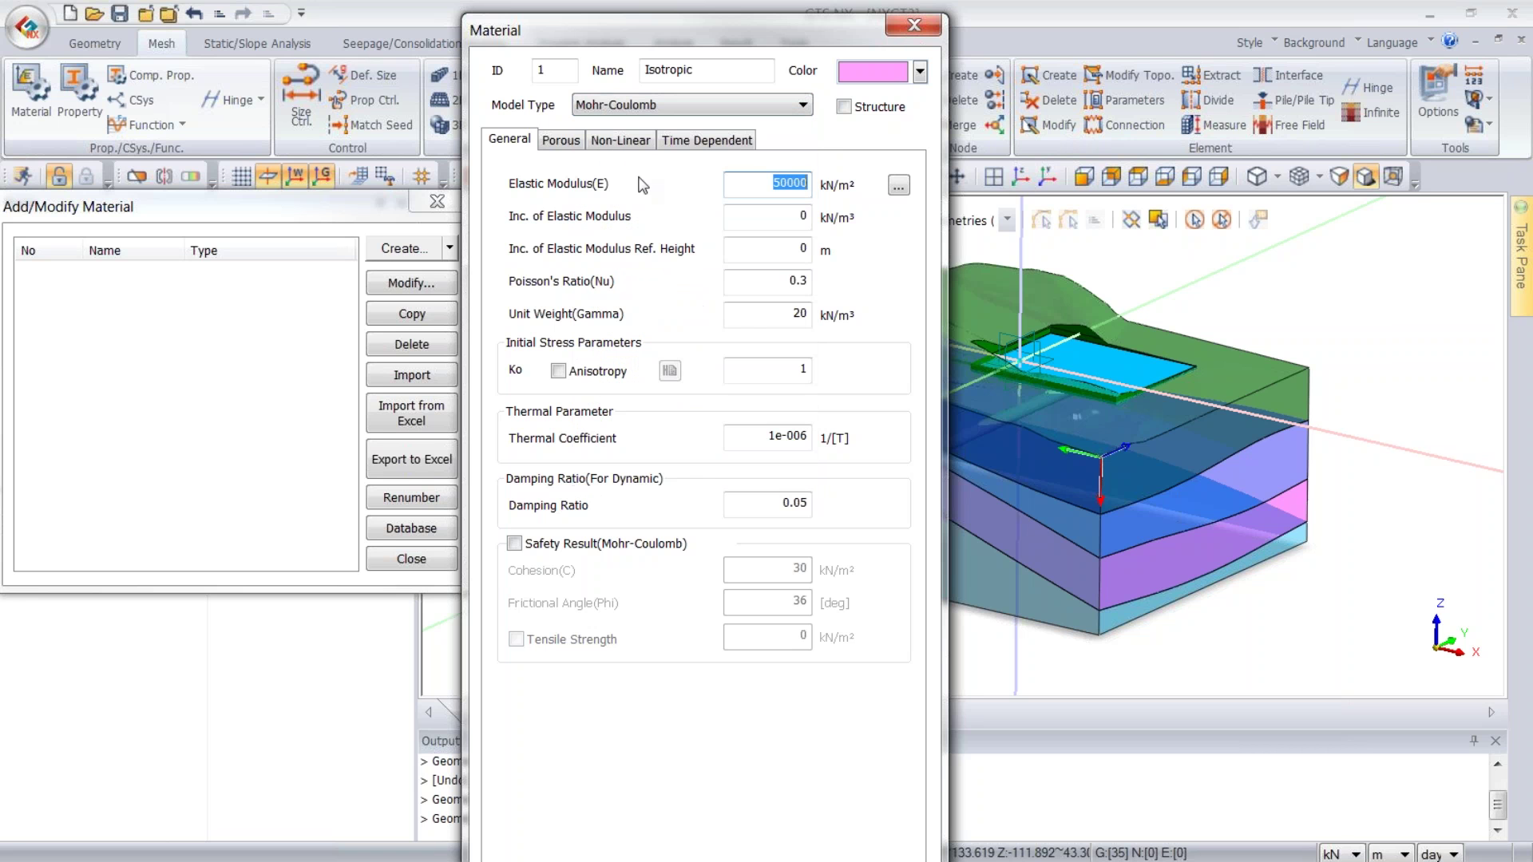
left_click_drag(716, 42, 703, 0)
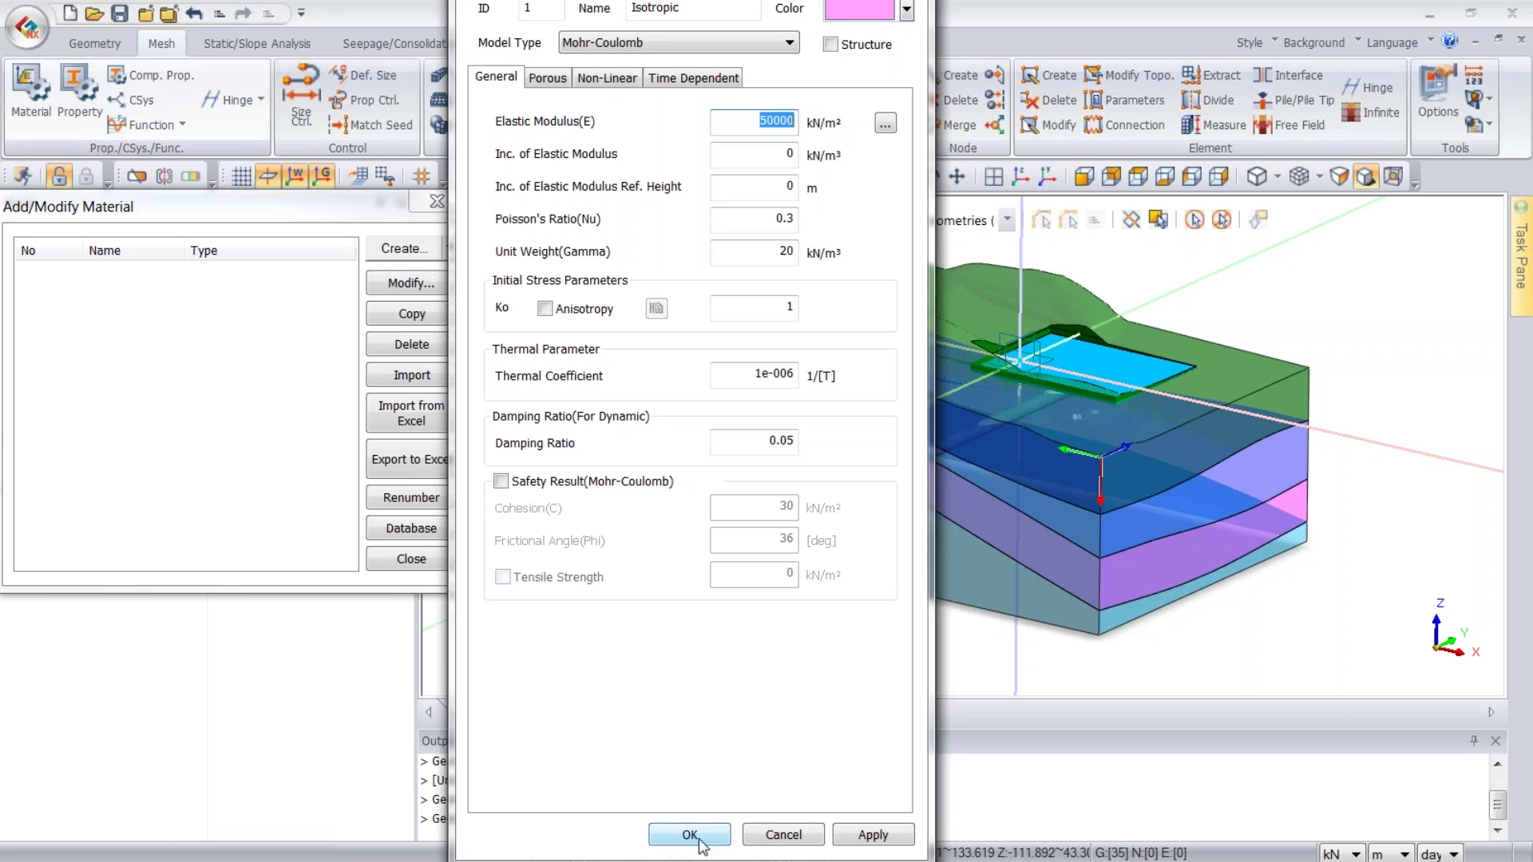
left_click(691, 836)
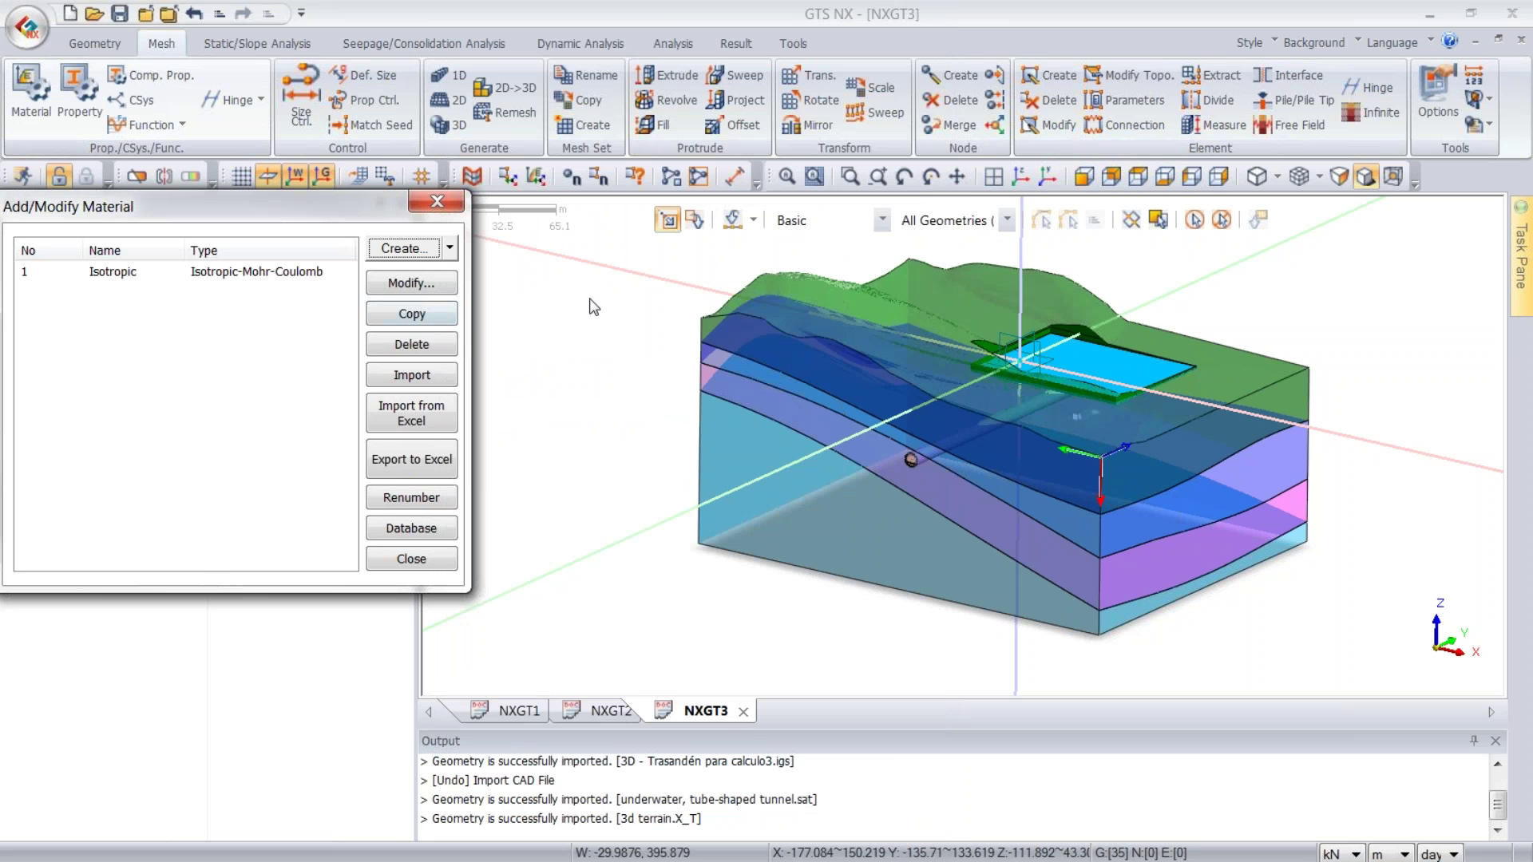
left_click(373, 559)
left_click(69, 88)
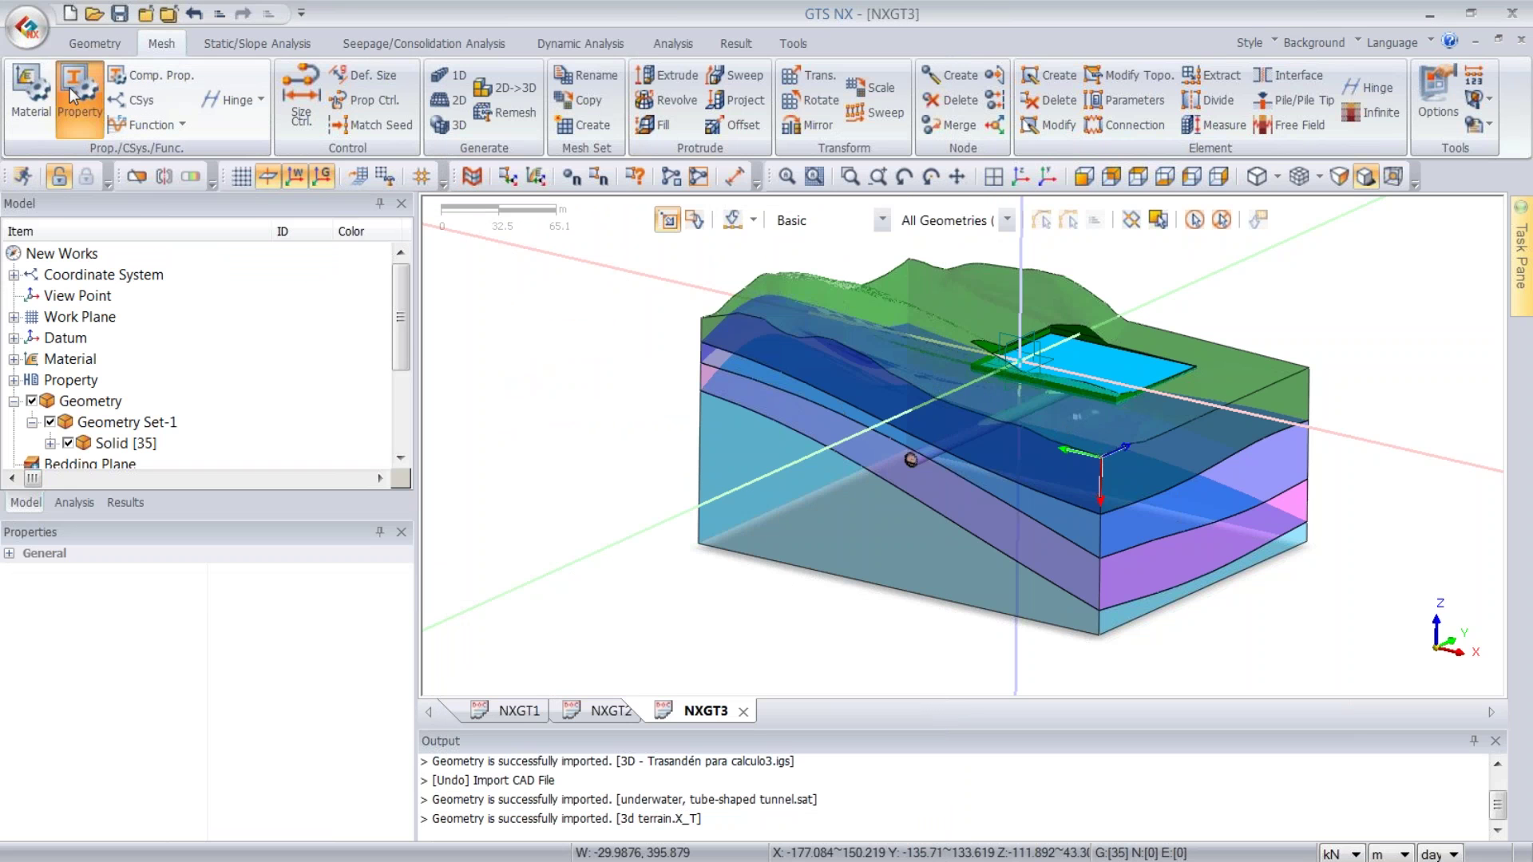
left_click(443, 249)
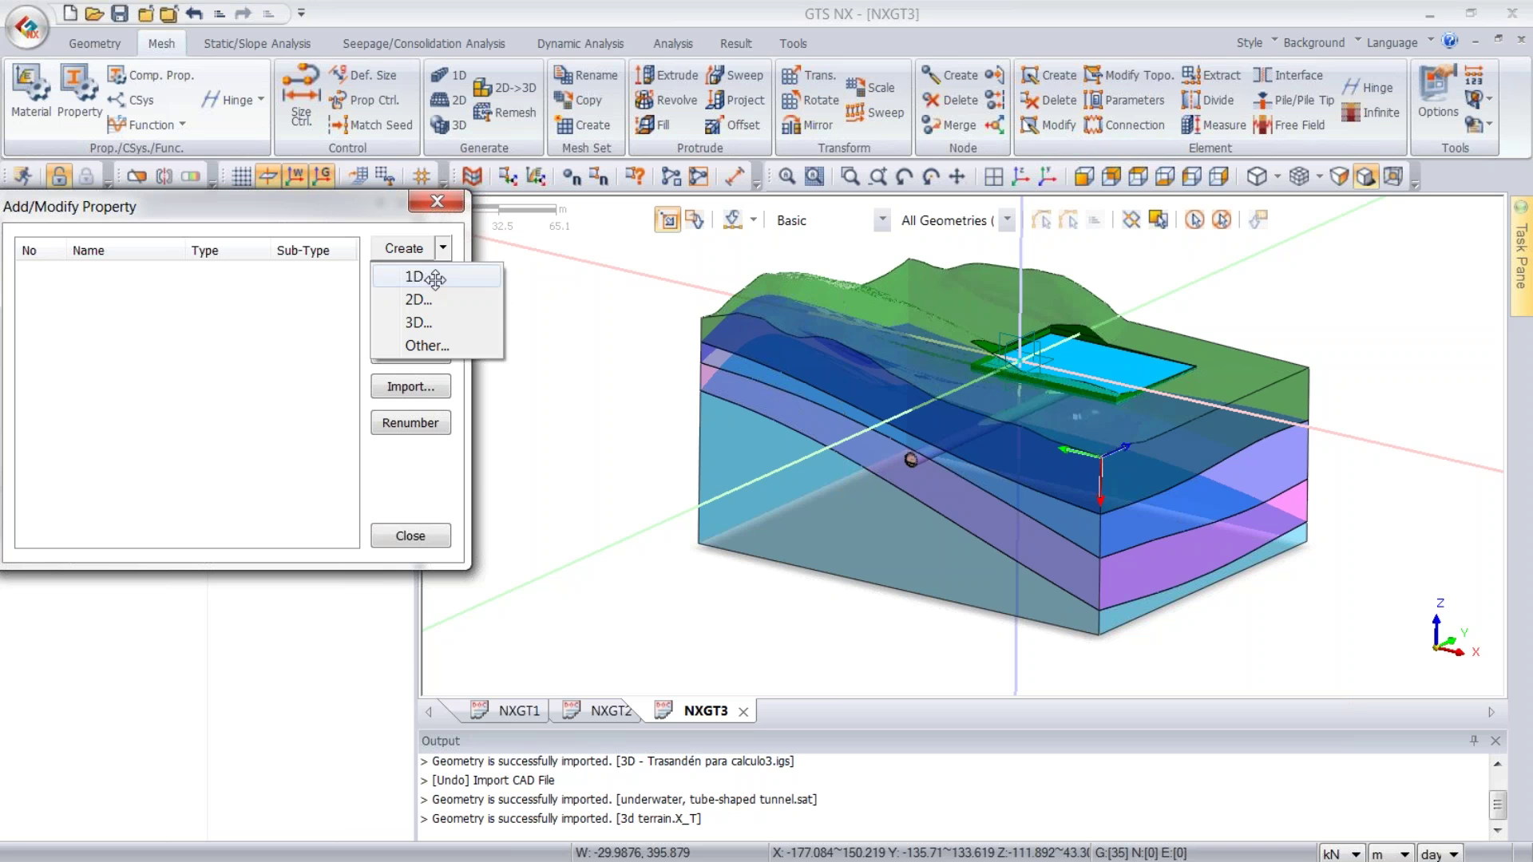
left_click(421, 322)
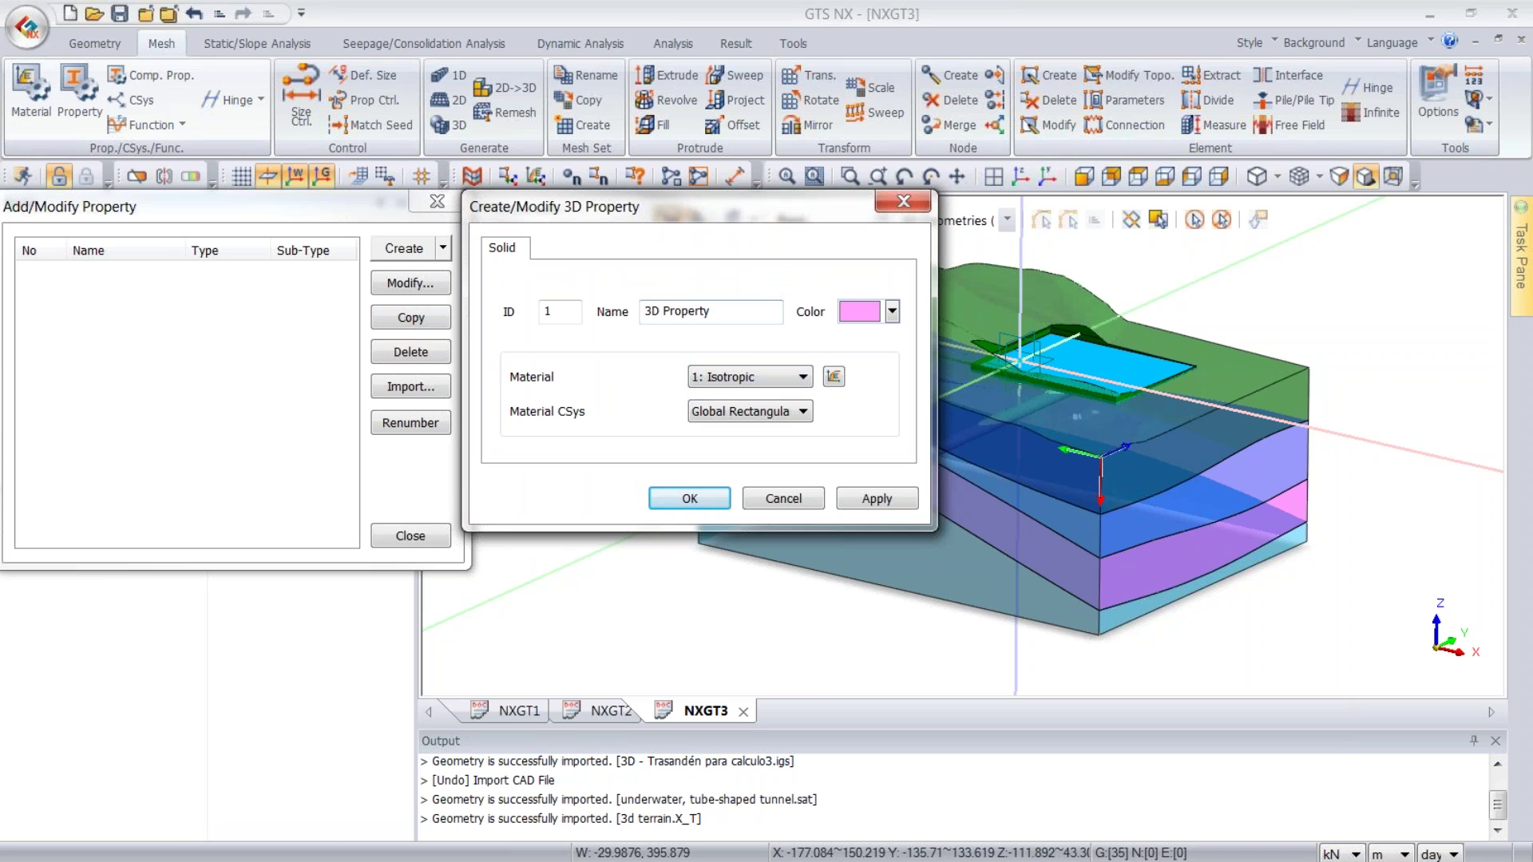
left_click_drag(716, 311, 661, 312)
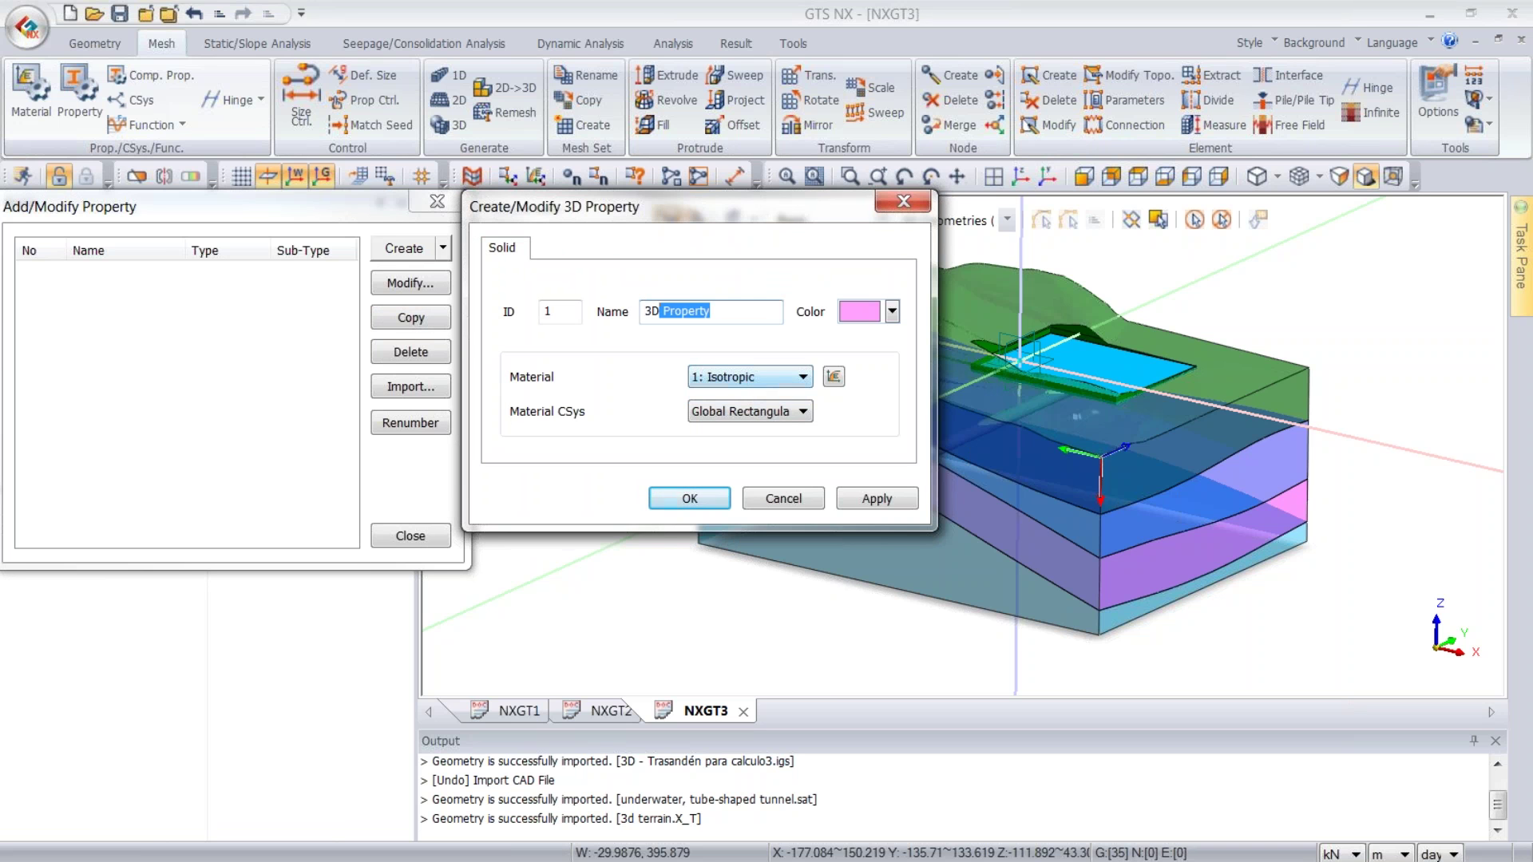
left_click(884, 205)
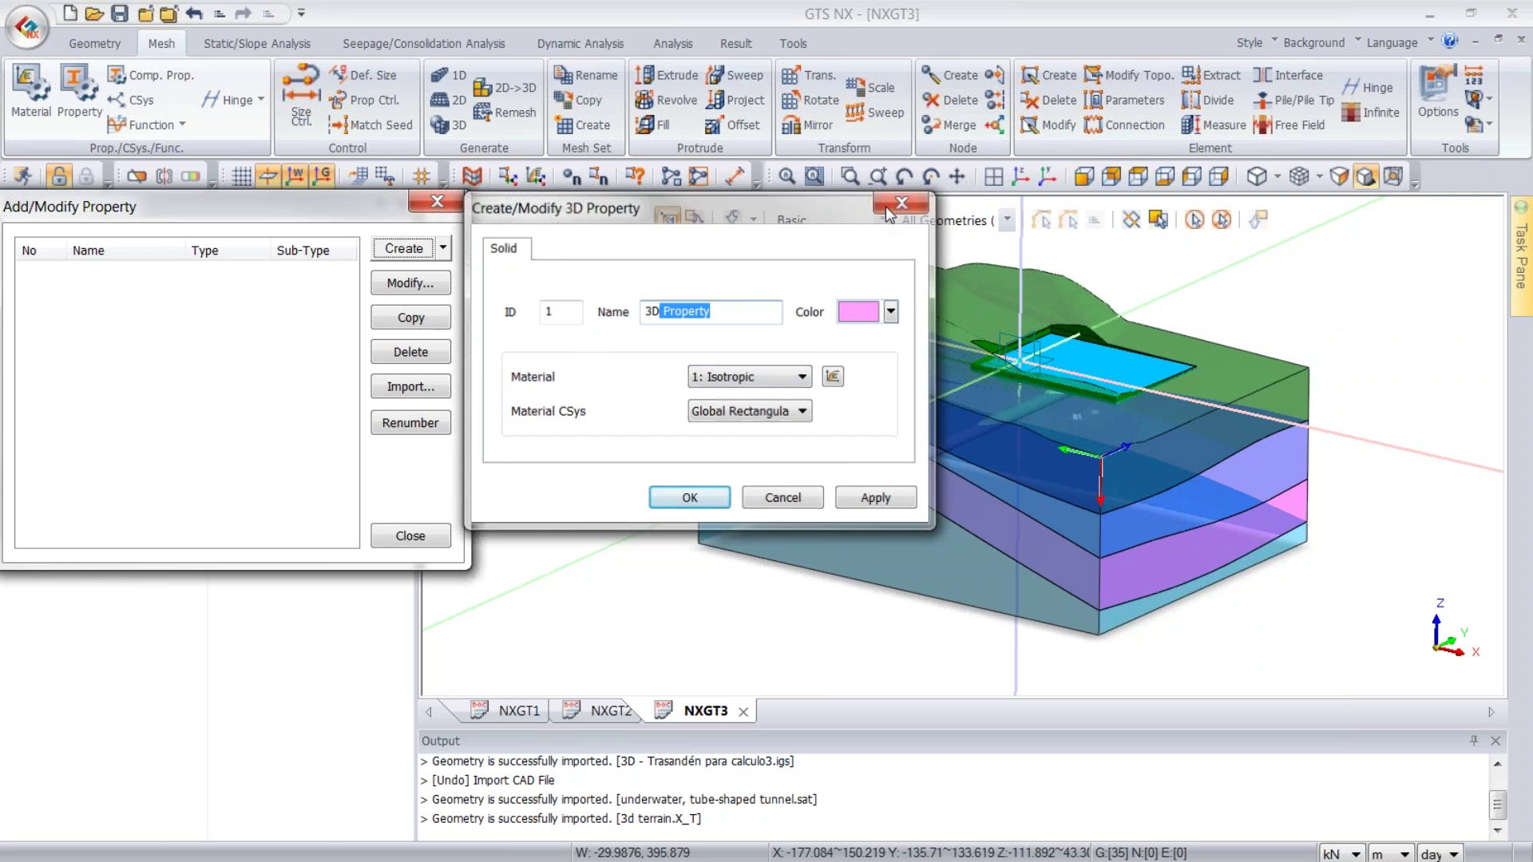
left_click(436, 201)
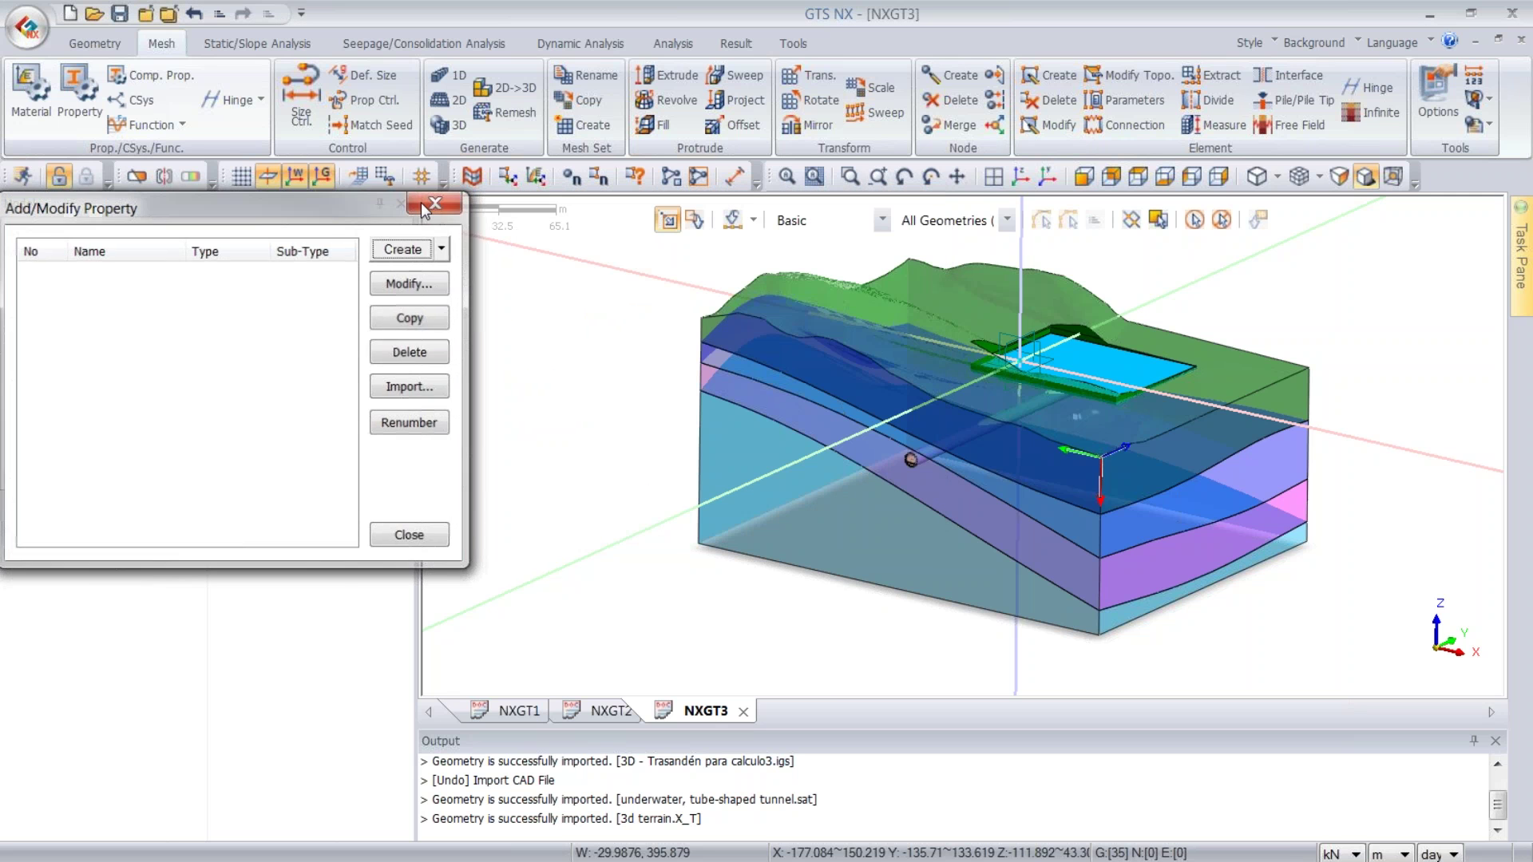
- Delete the isotropic Mohr-Coulomb material from the material list
left_click(30, 88)
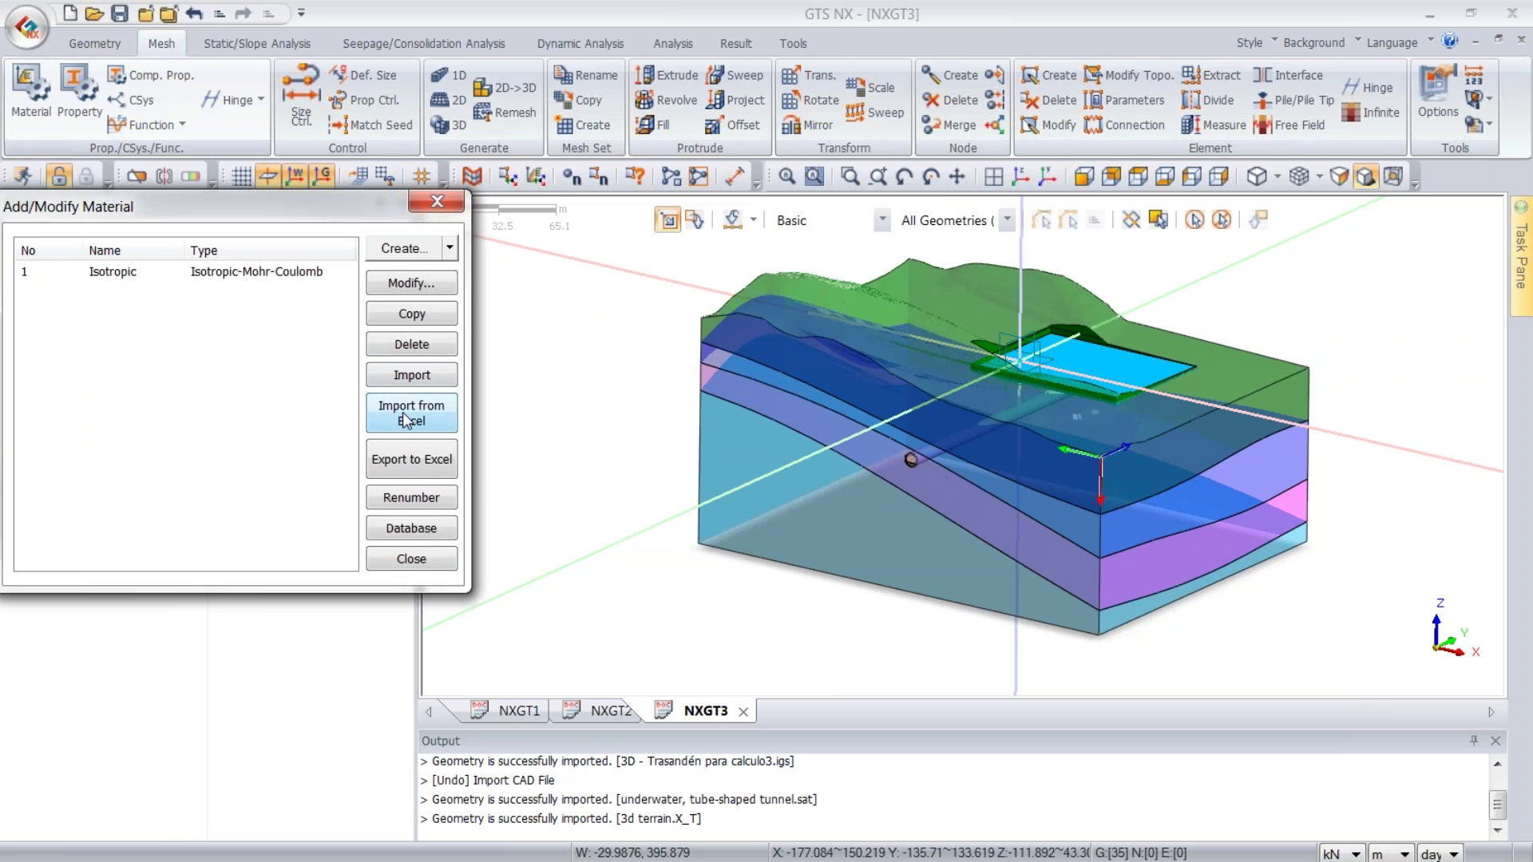
left_click(325, 271)
left_click(448, 342)
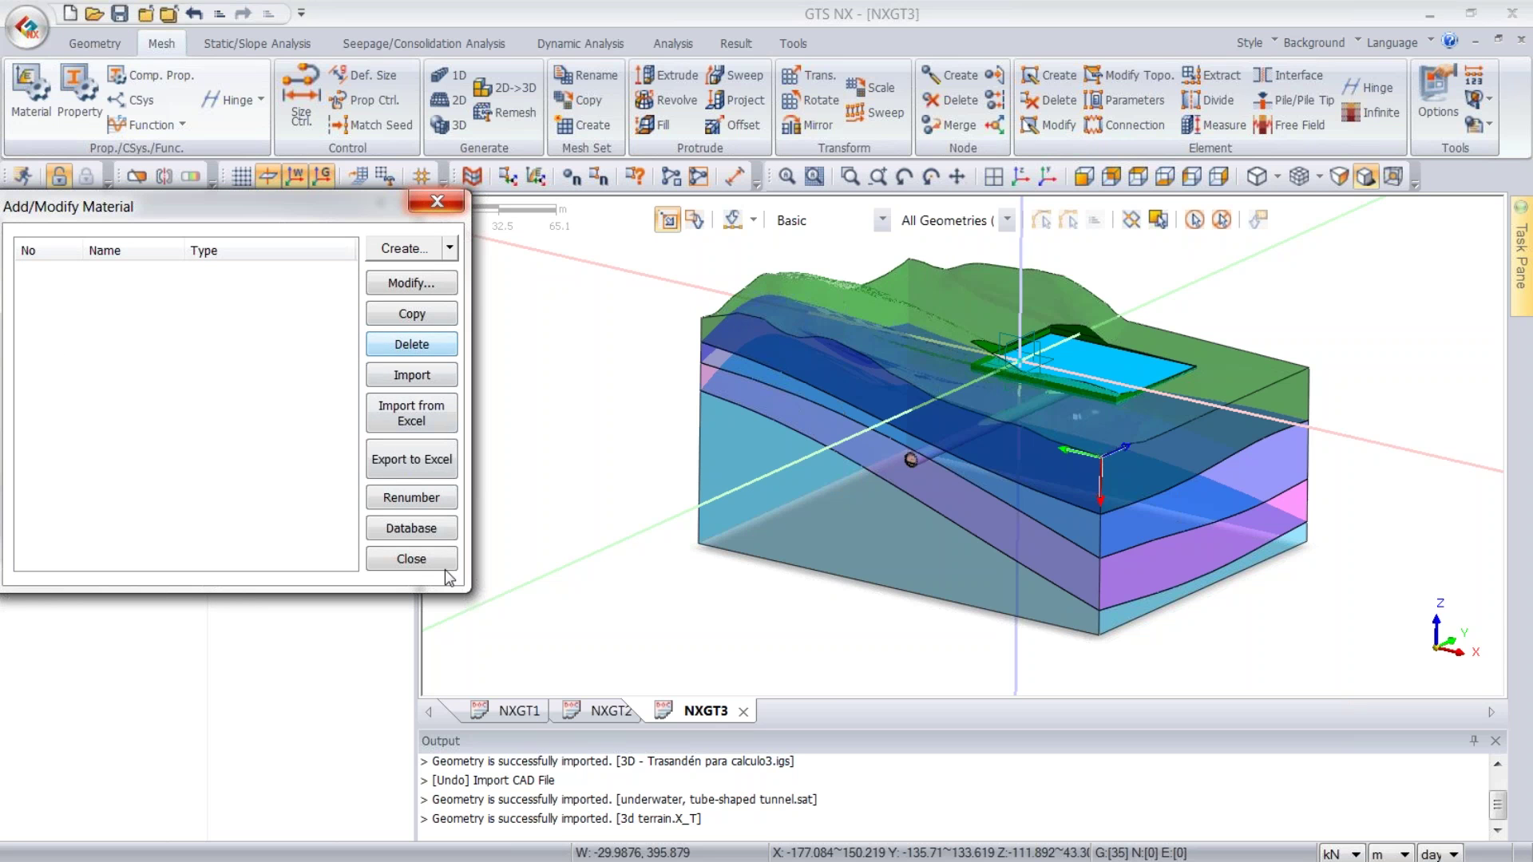
- Examine the soil types and their parameters in the 1.1 Gneiss material database
left_click(433, 528)
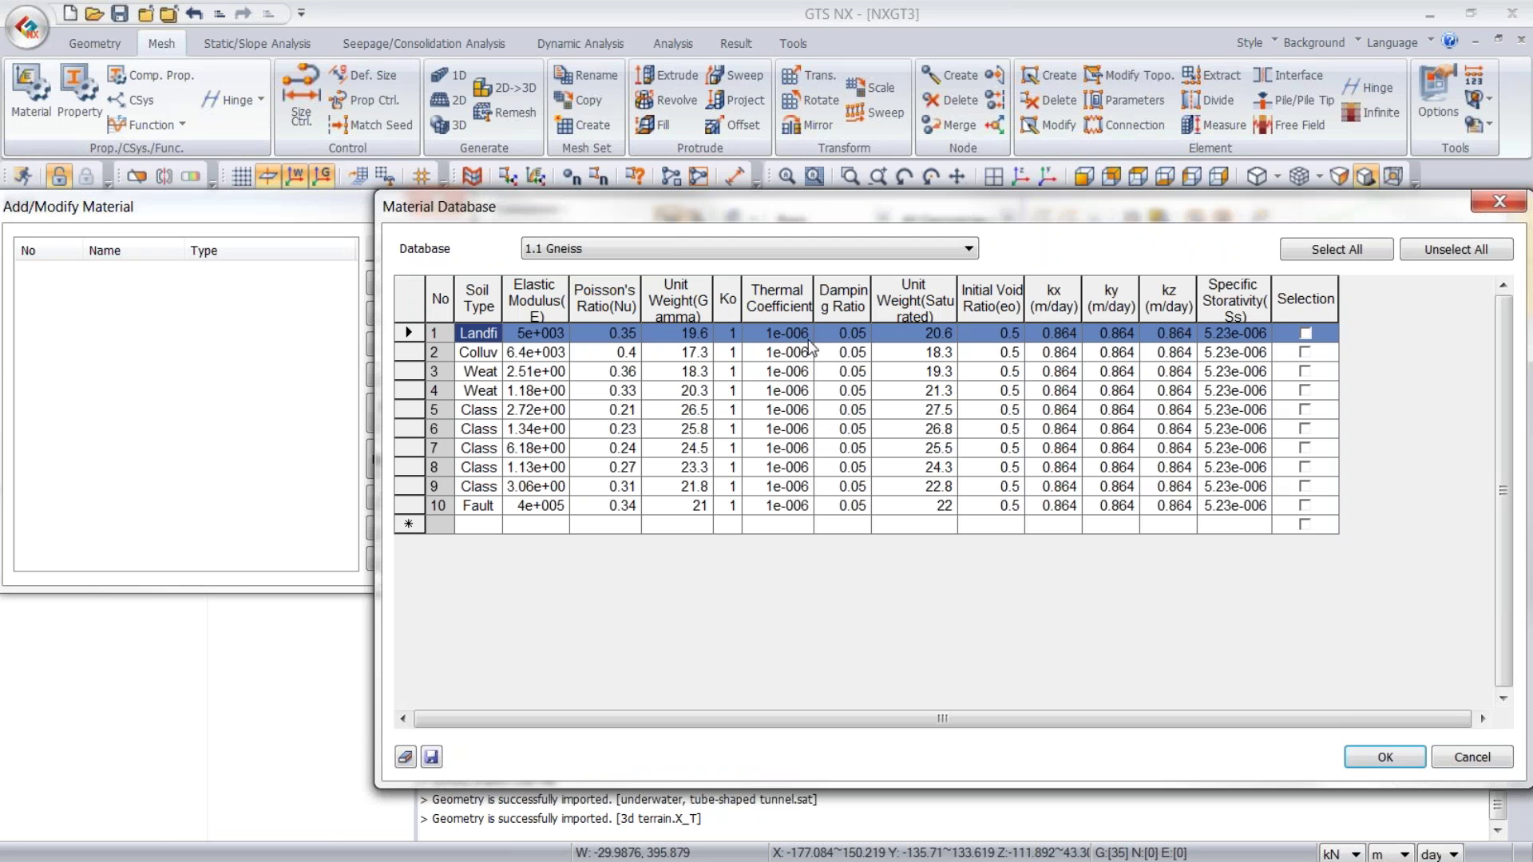
left_click(1498, 201)
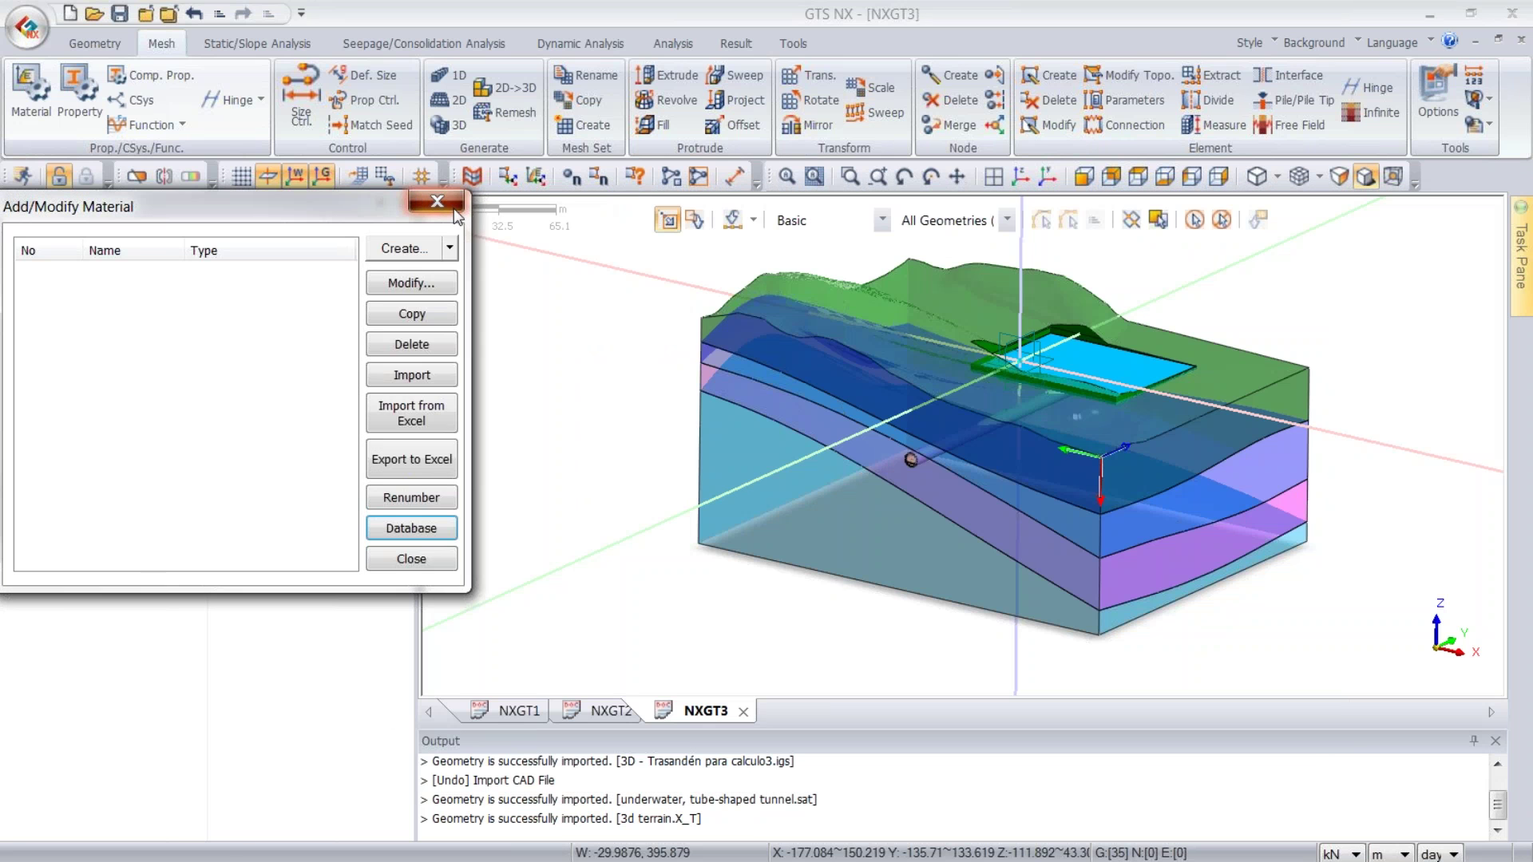
left_click(427, 180)
- Import all six properties from the part 2 tunnel collapse analysis final project, keeping their original IDs
left_click(67, 85)
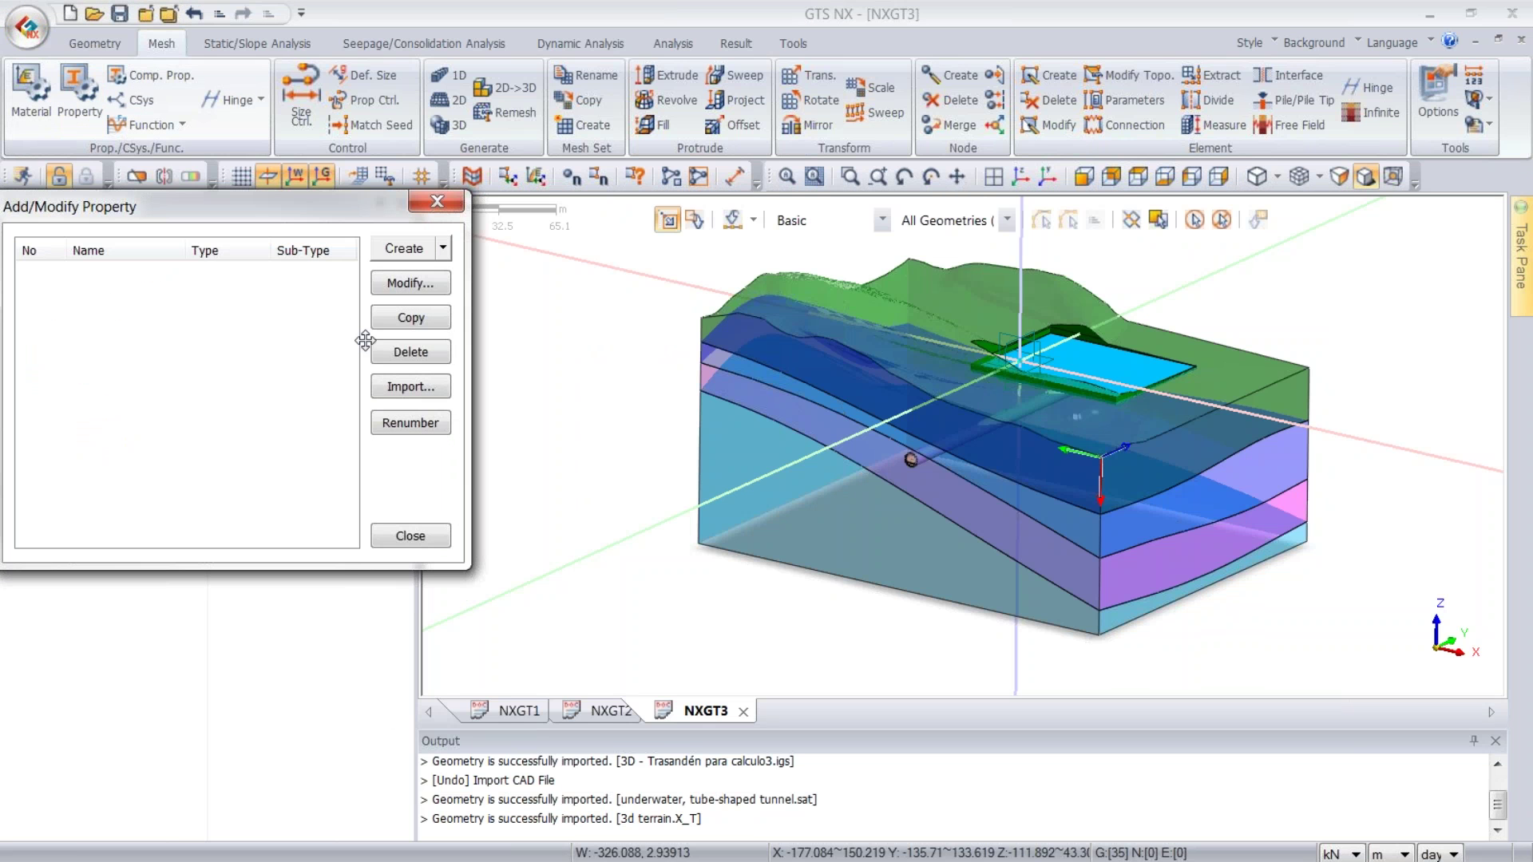
left_click(384, 390)
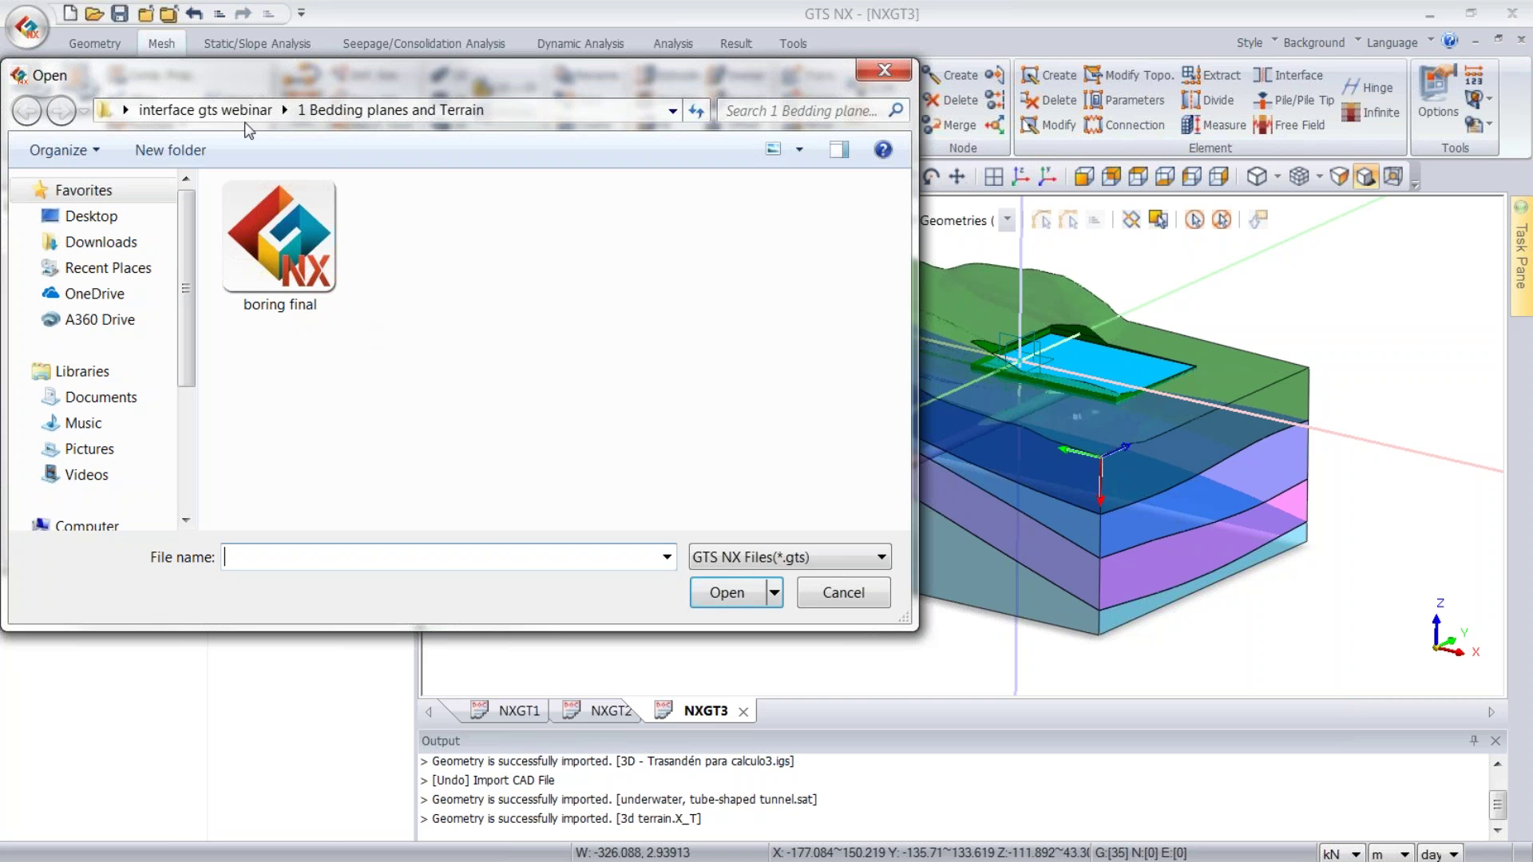
left_click(245, 118)
double_click(290, 246)
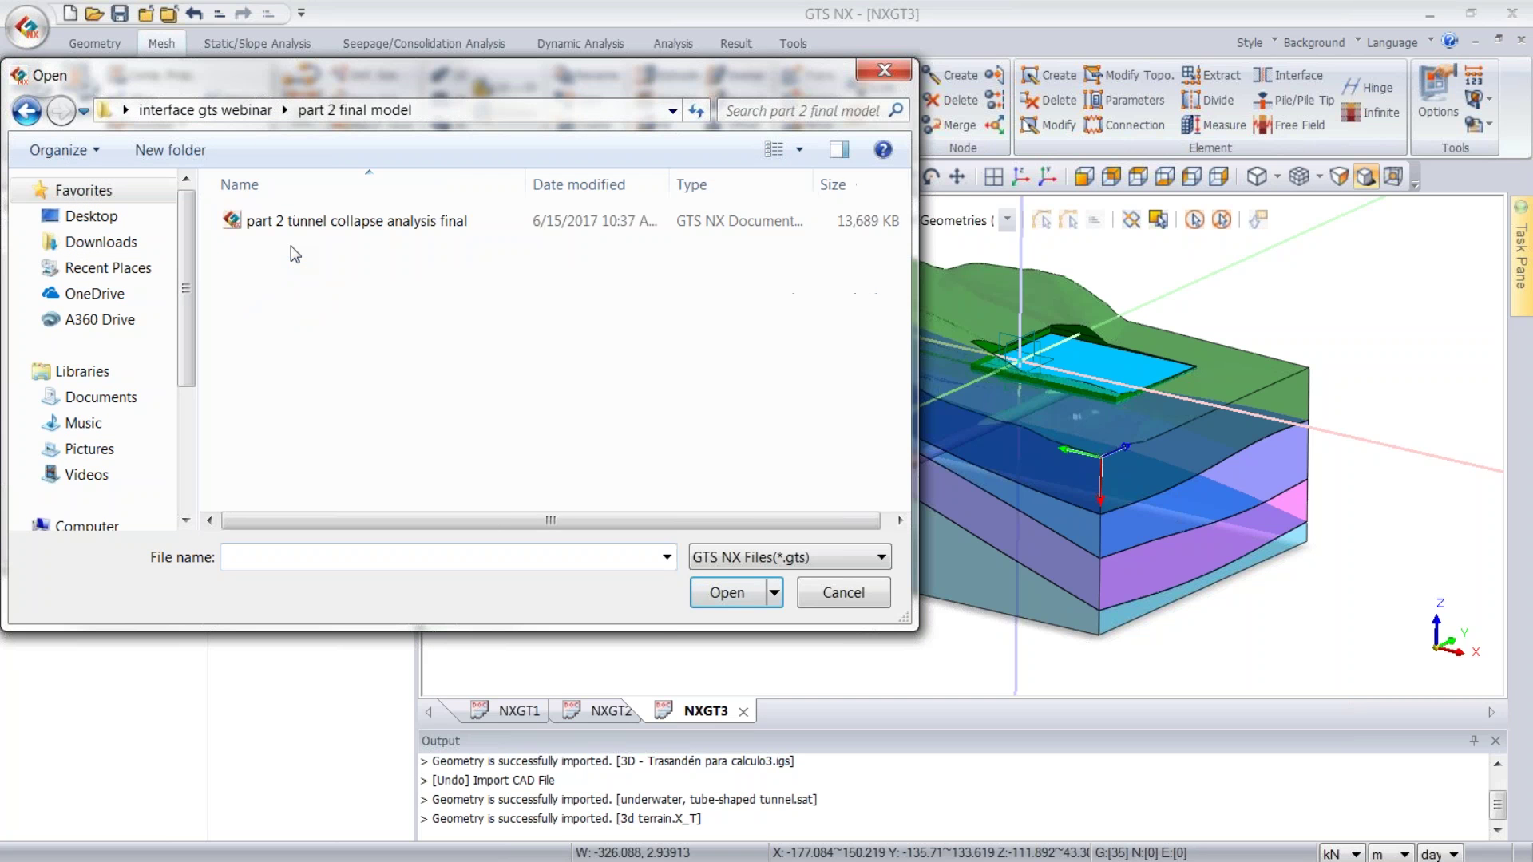
double_click(292, 232)
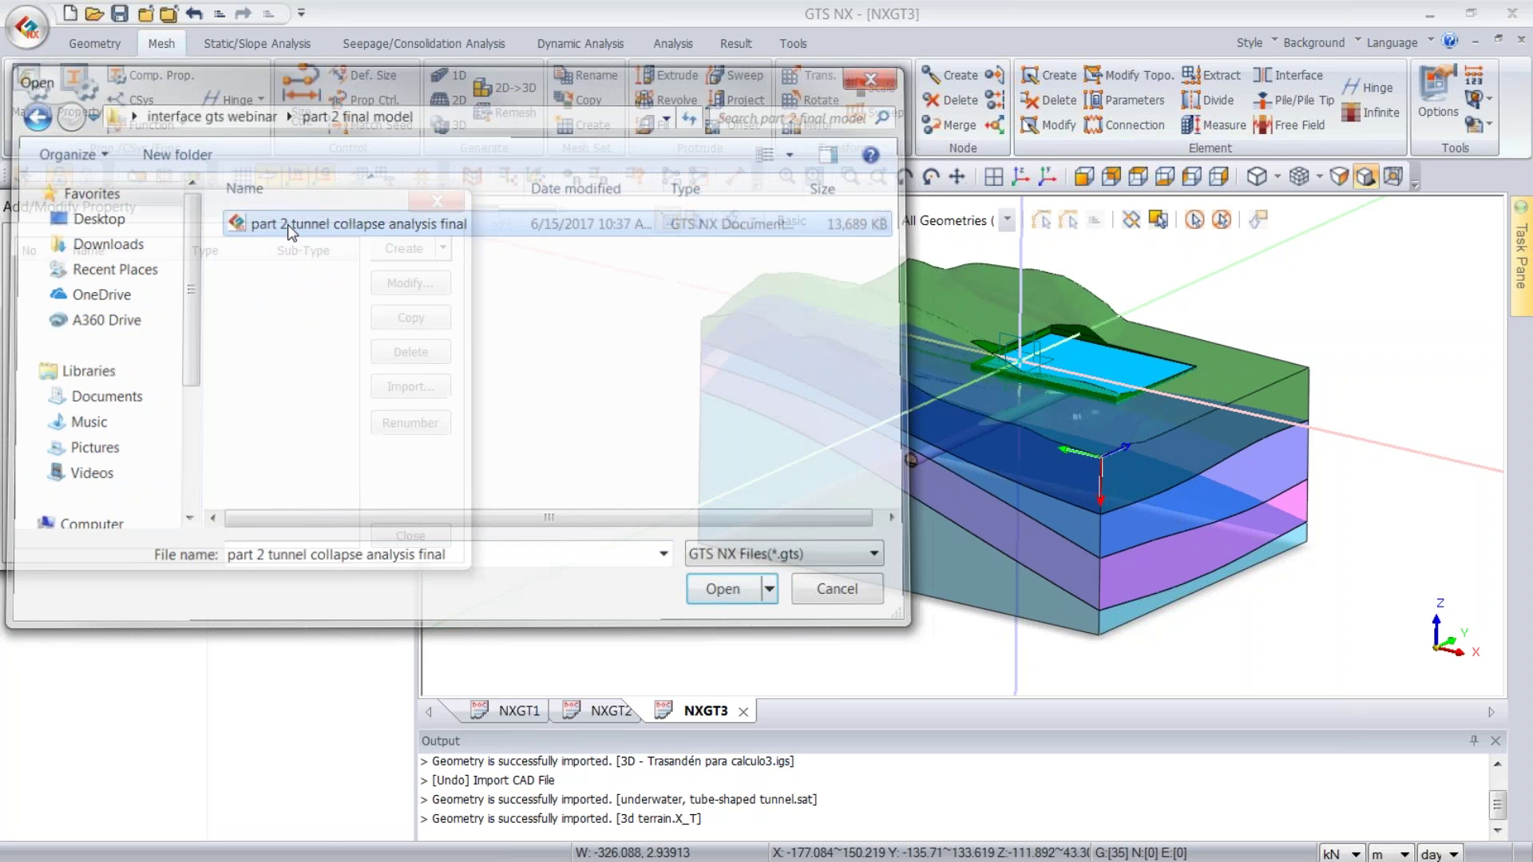
left_click(671, 361)
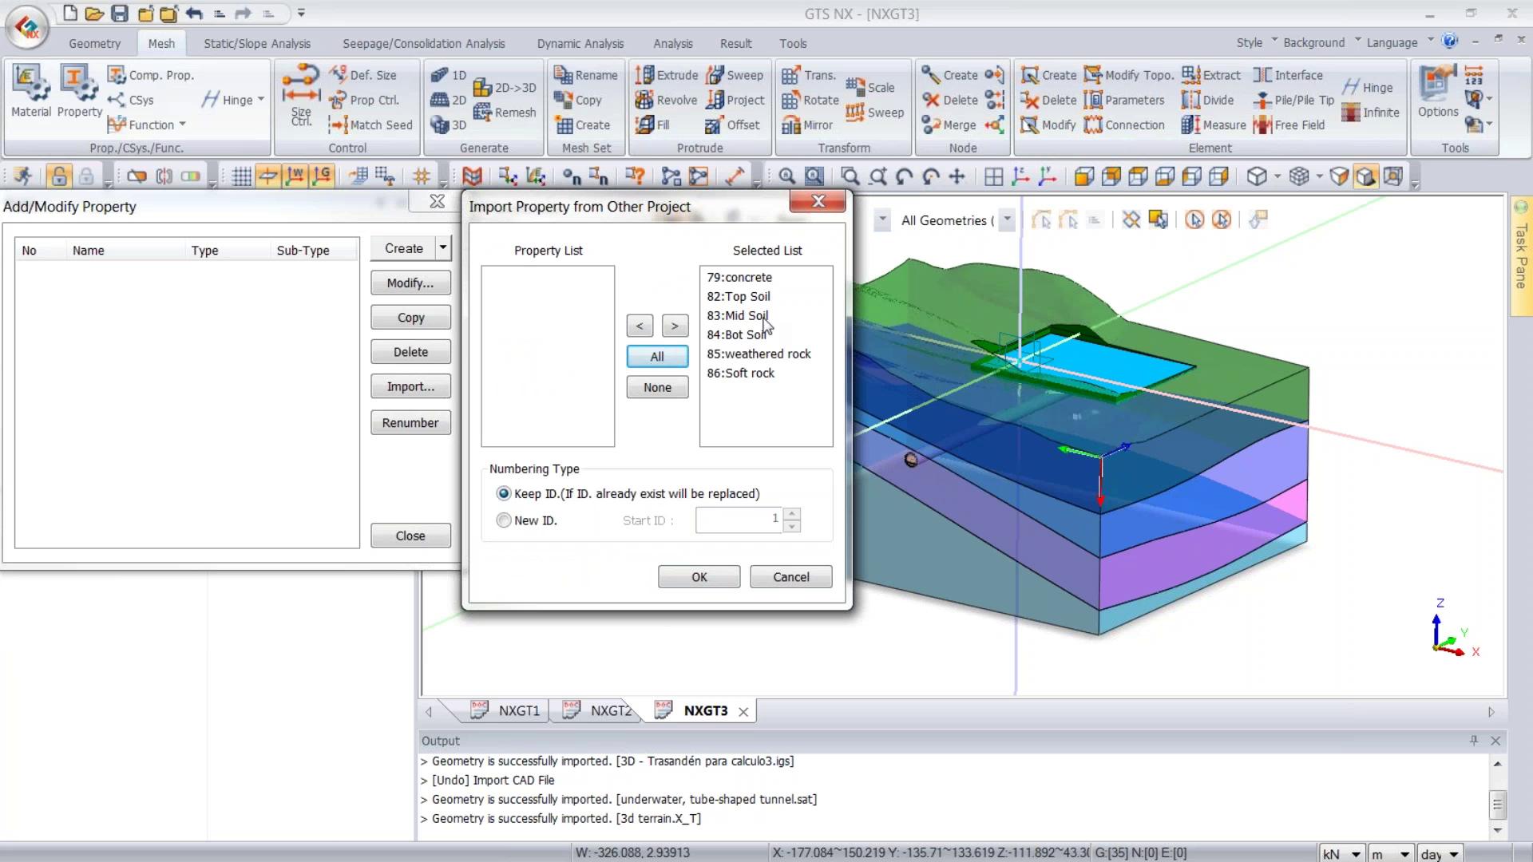
left_click(699, 578)
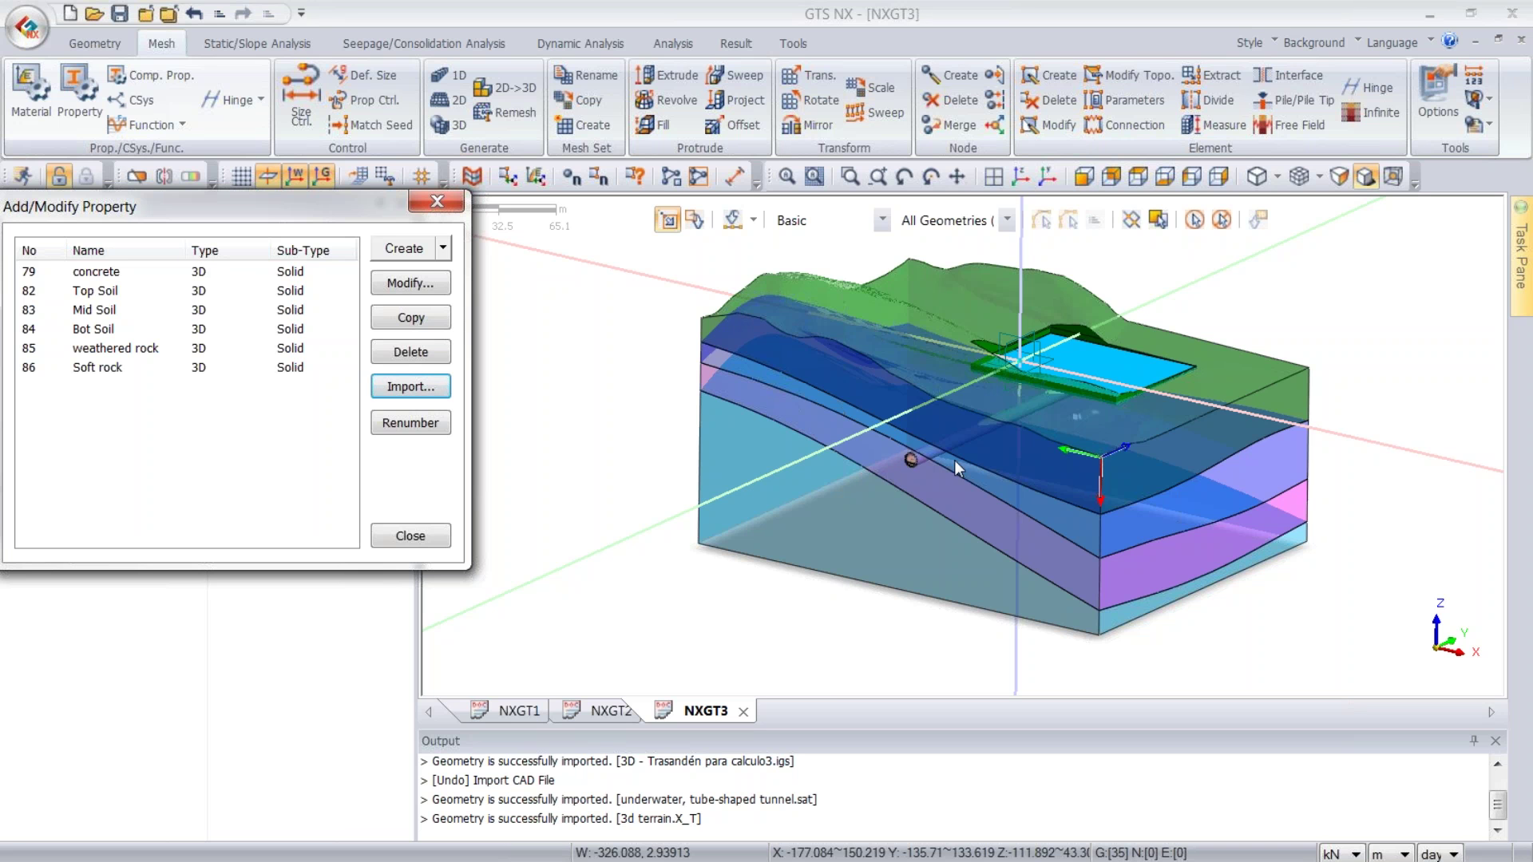
left_click(410, 536)
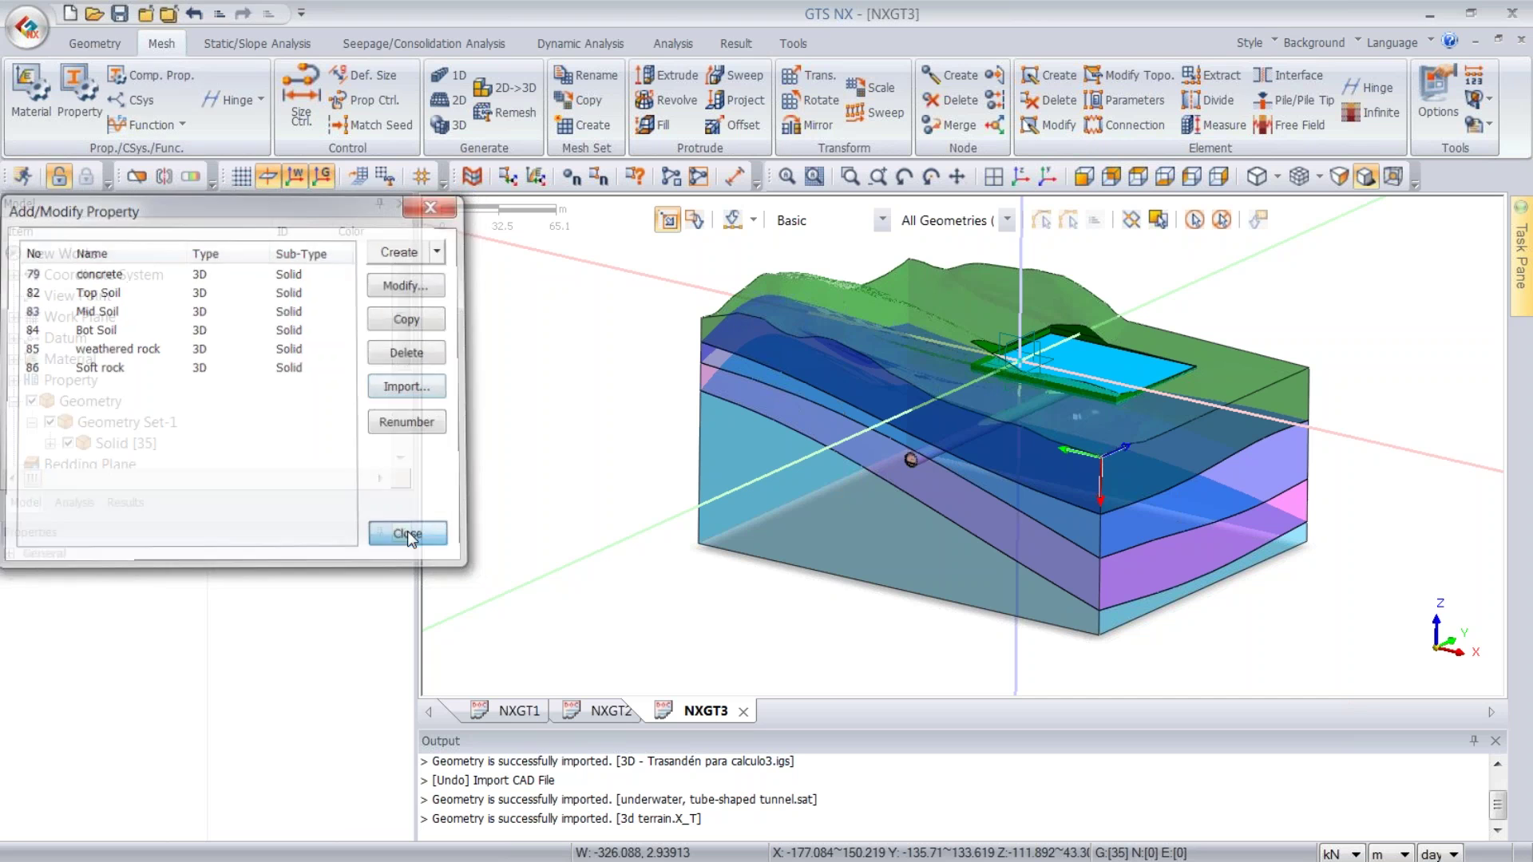
- Examine the general parameters and non-linear yield stress of the imported Concrete material with the Tresca model
left_click(26, 103)
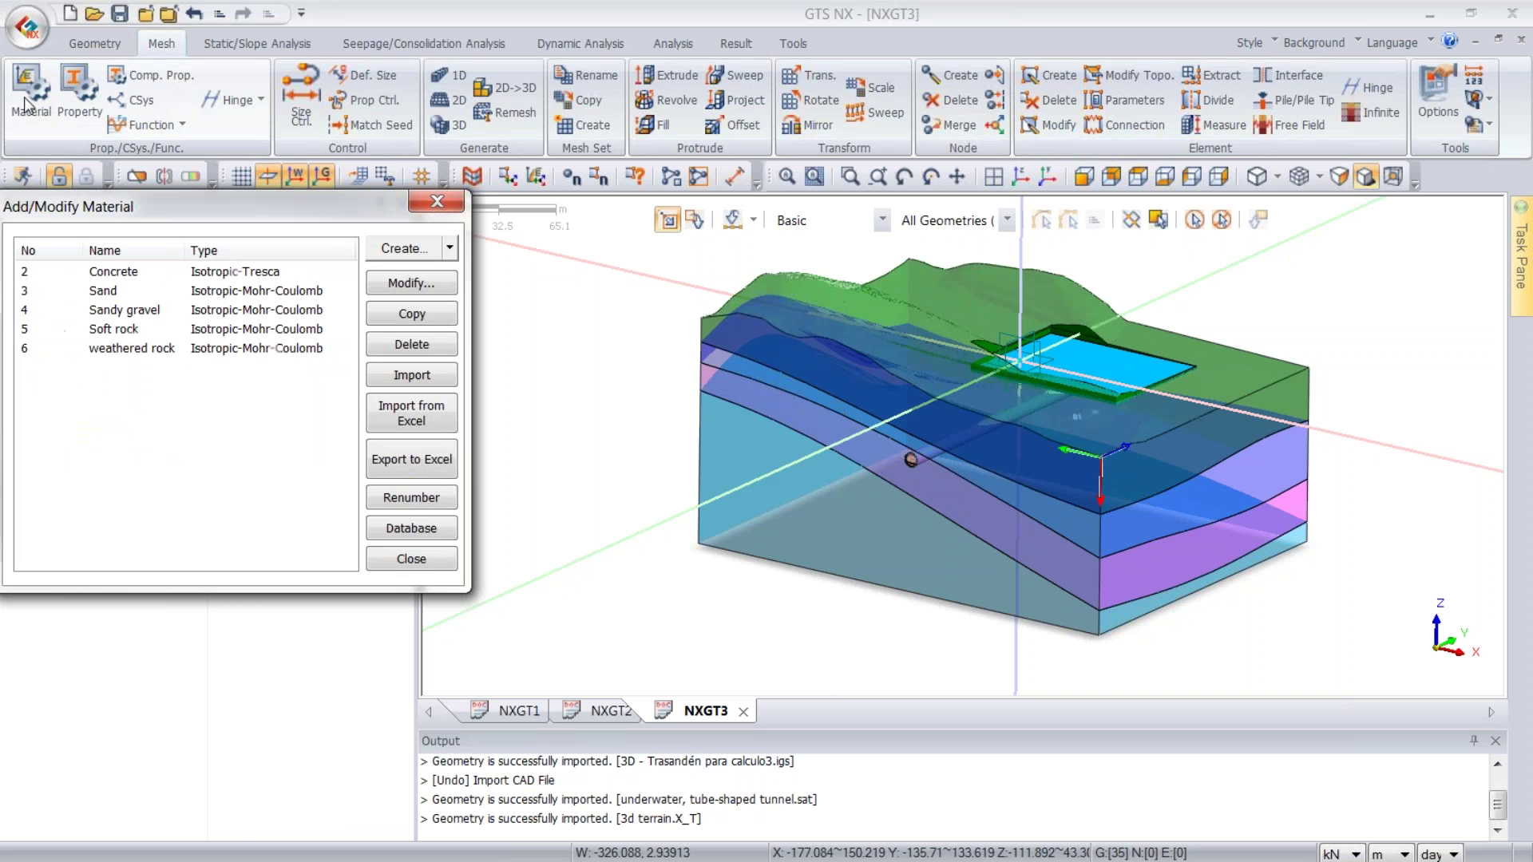
left_click(264, 277)
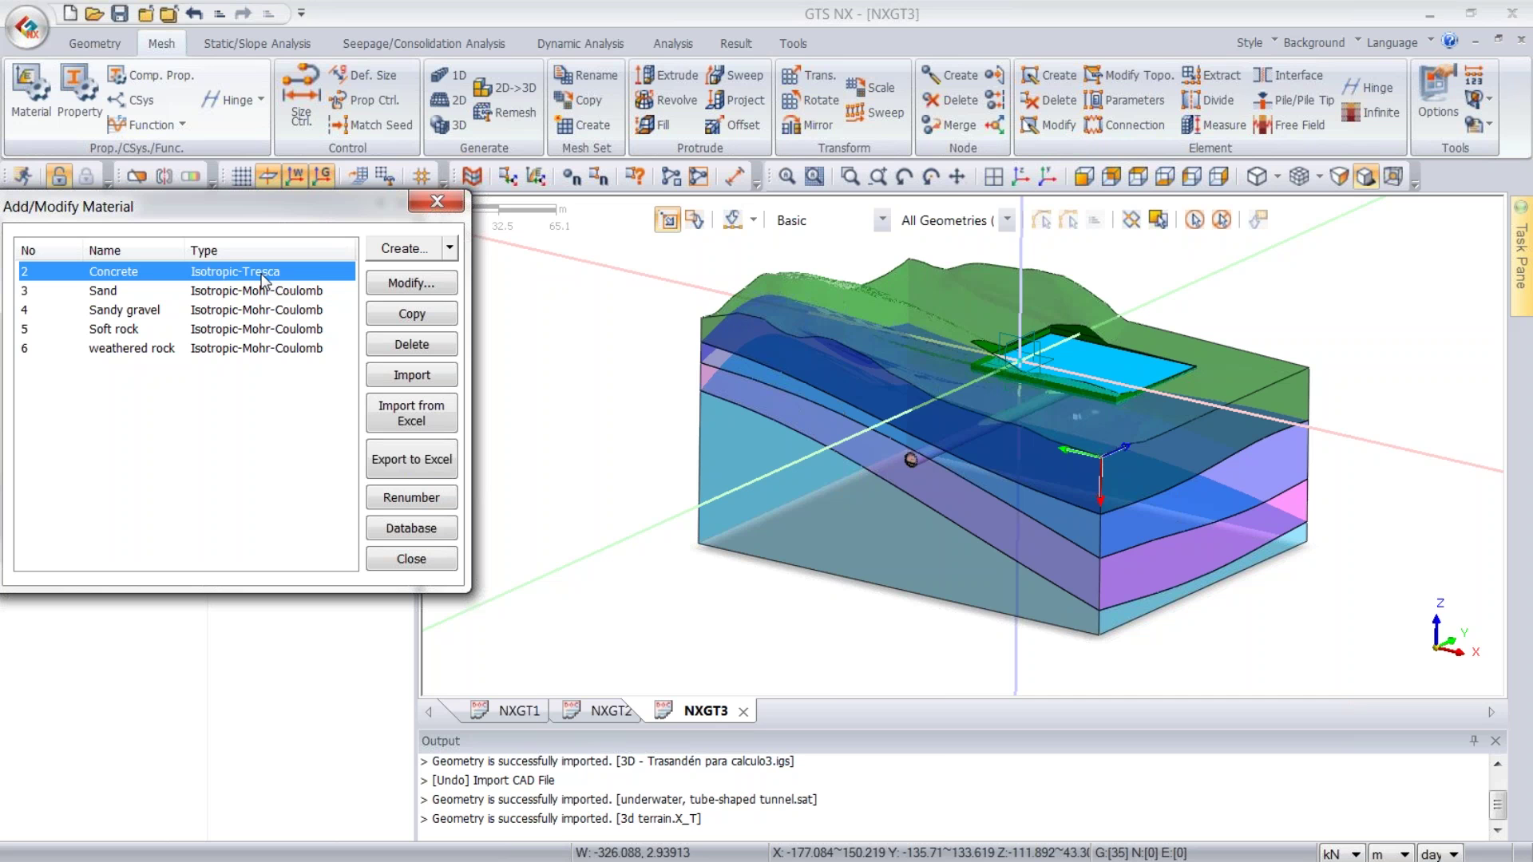
left_click(375, 286)
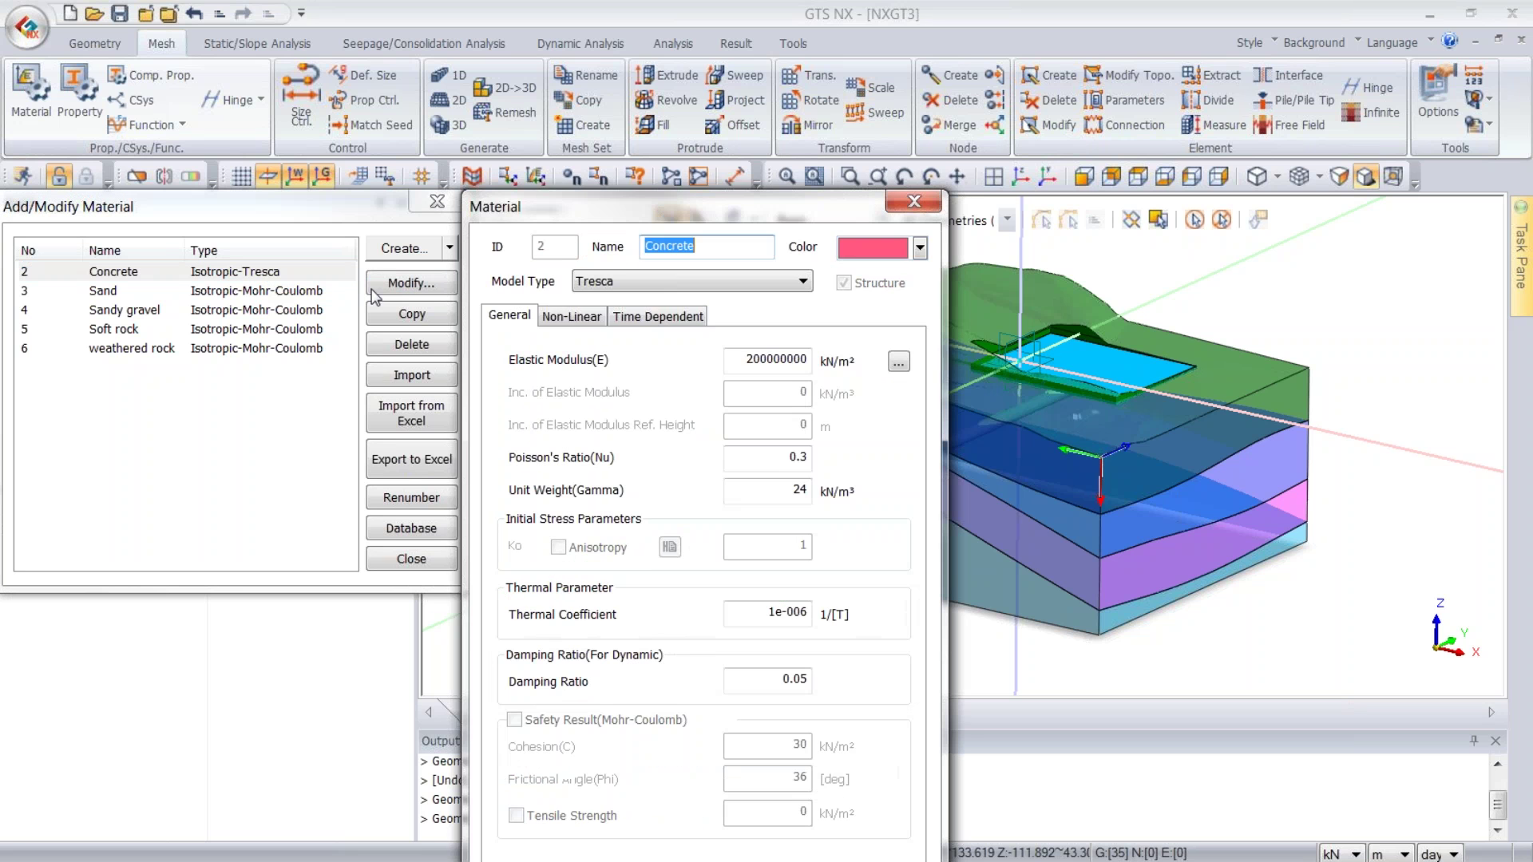
left_click_drag(589, 168, 590, 80)
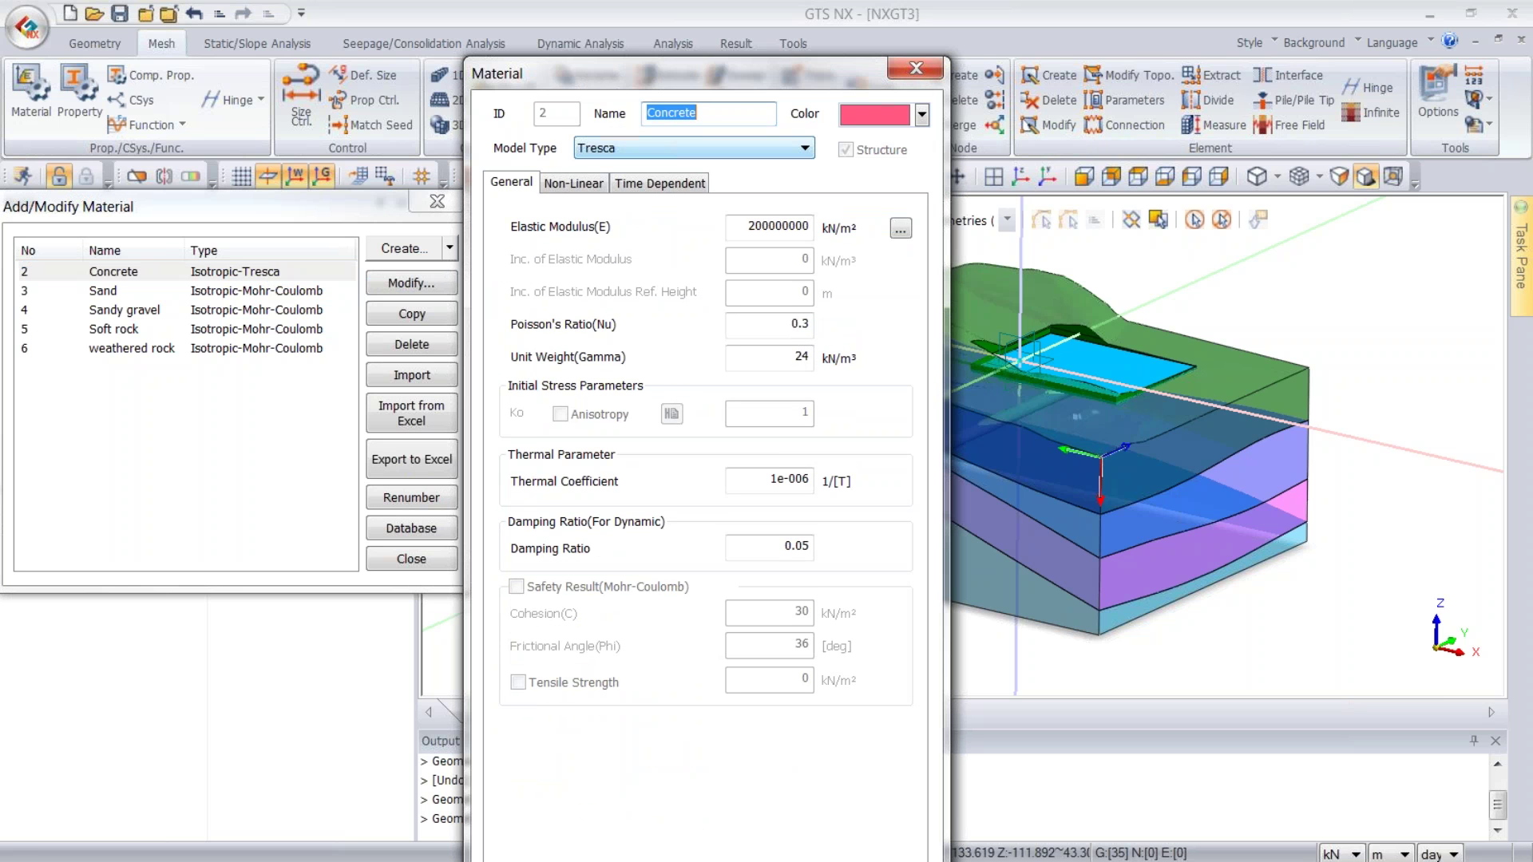
left_click(573, 183)
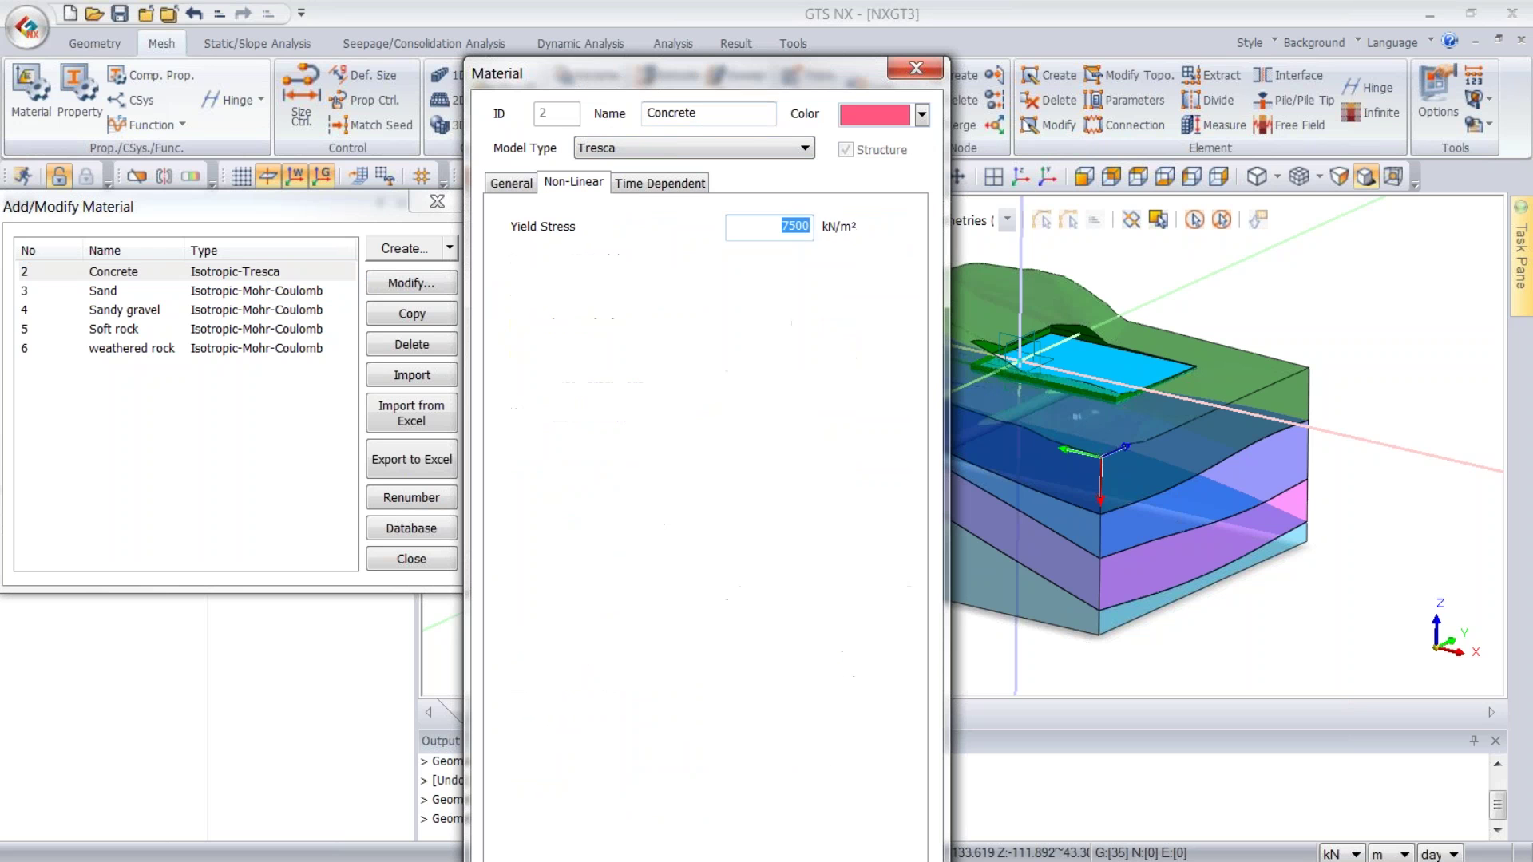
left_click(784, 226)
left_click(809, 227)
left_click(916, 68)
left_click(437, 202)
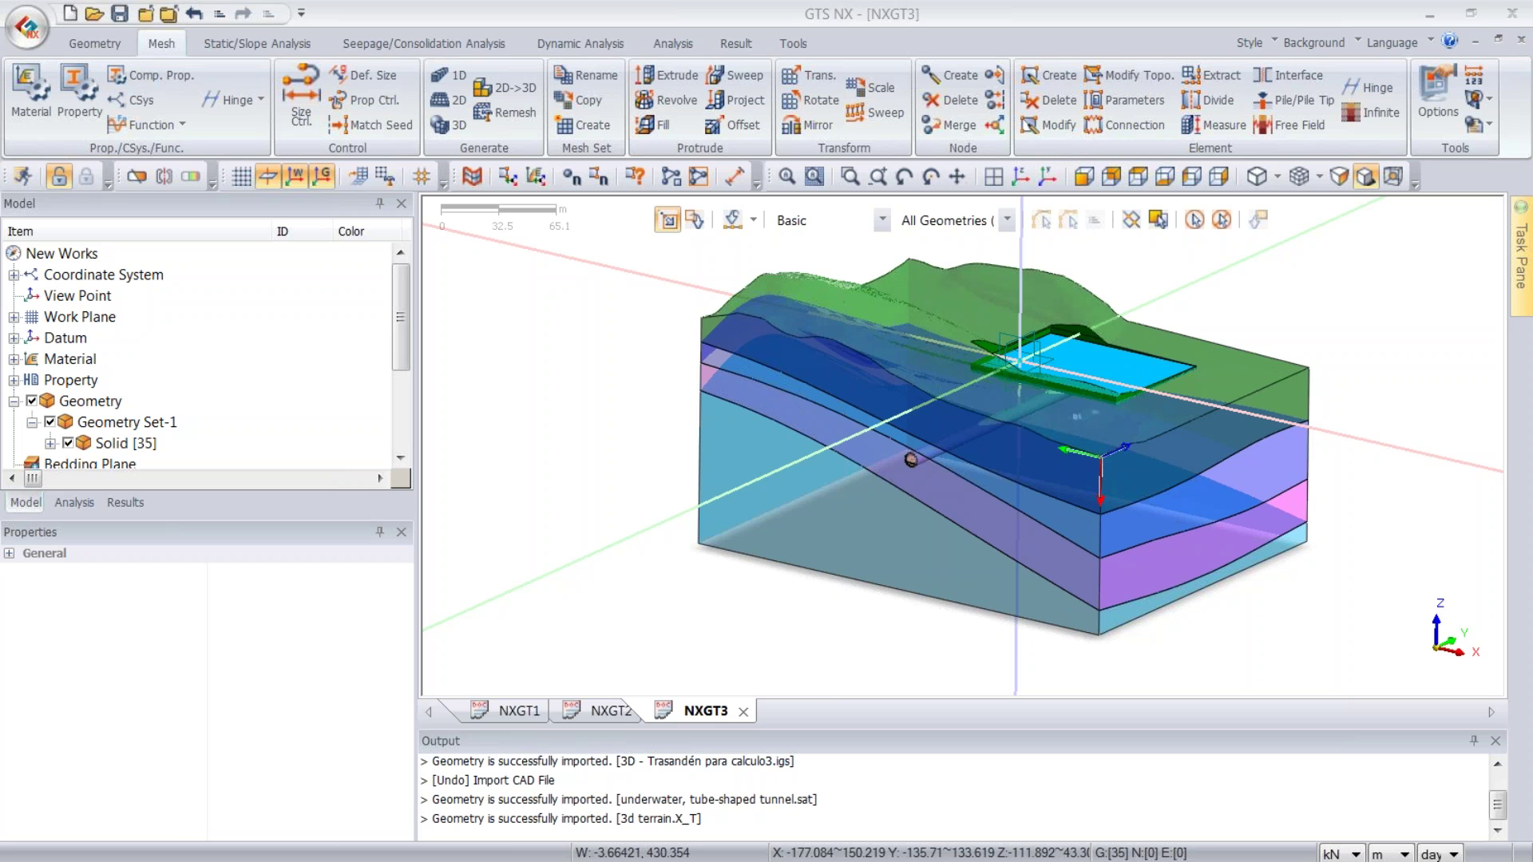
- Select the raft solid for automatic solid meshing and set its element size to 5
middle_click_drag(1395, 384, 1404, 391)
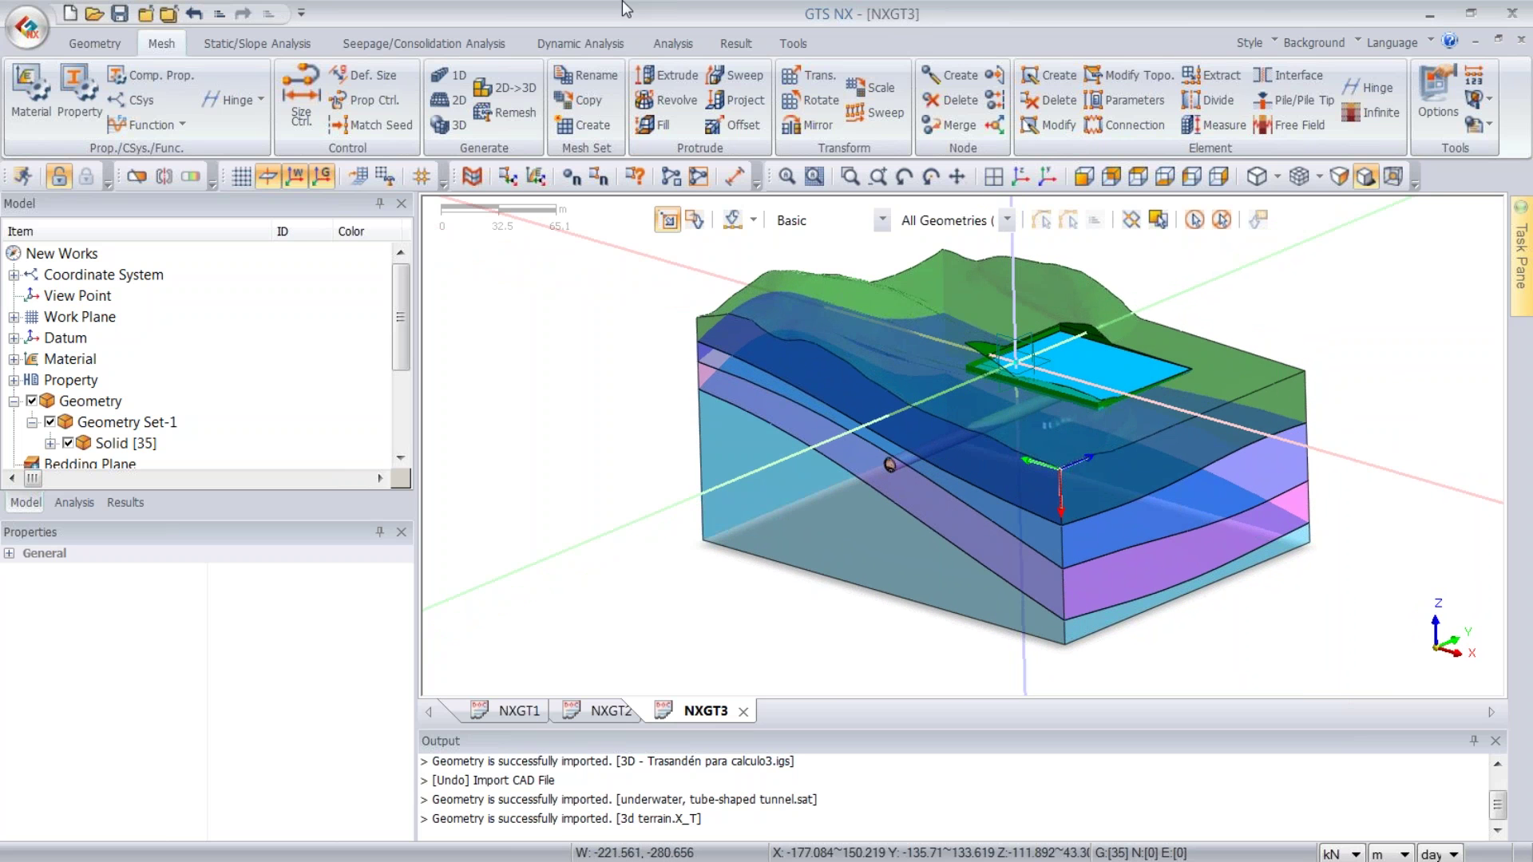
left_click(465, 129)
left_click_drag(222, 192, 619, 187)
left_click(1117, 390)
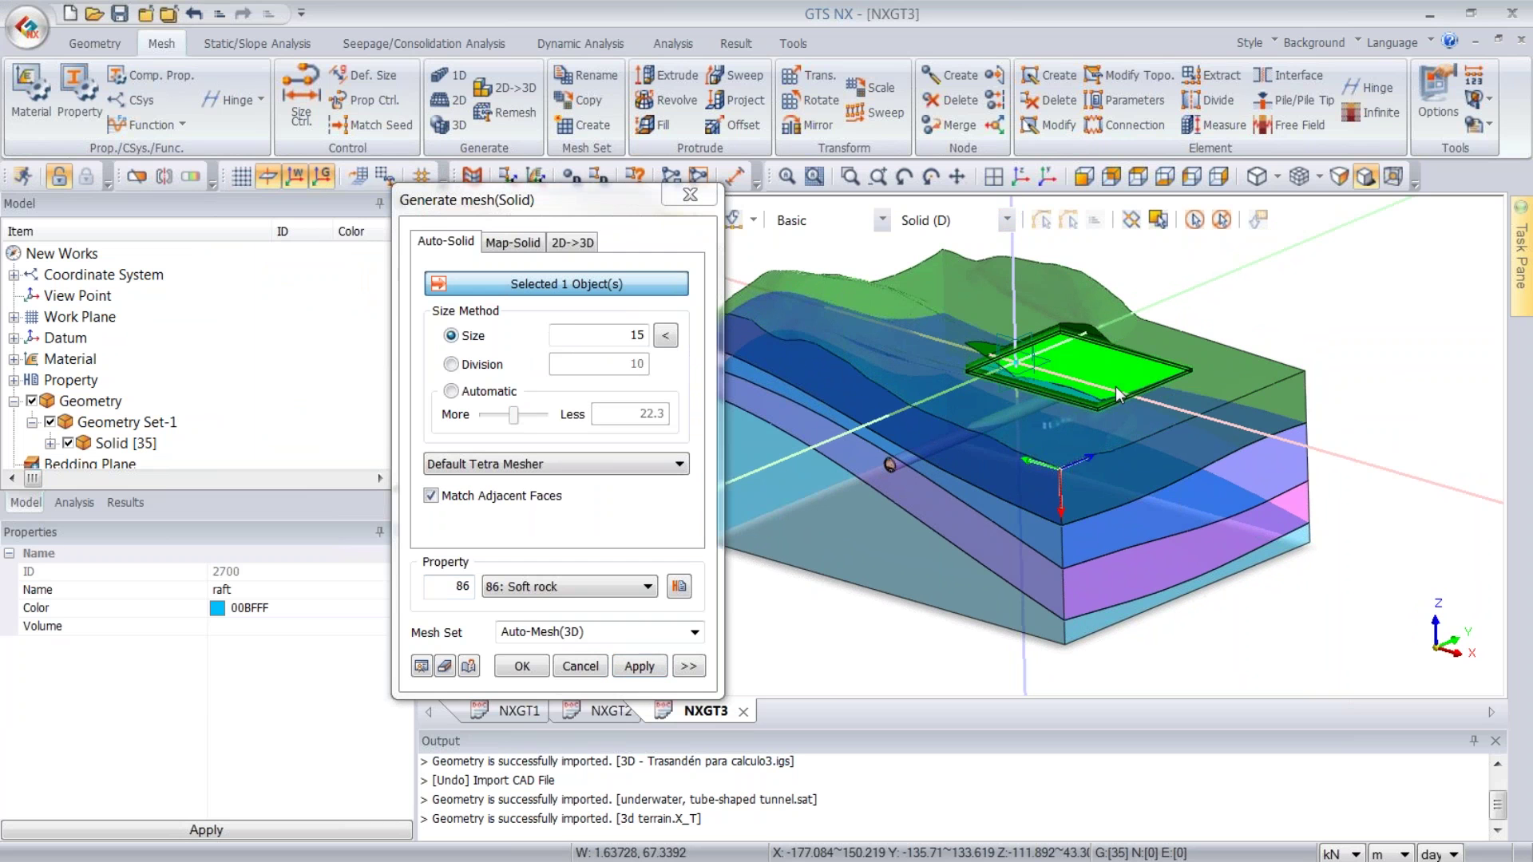
left_click(624, 332)
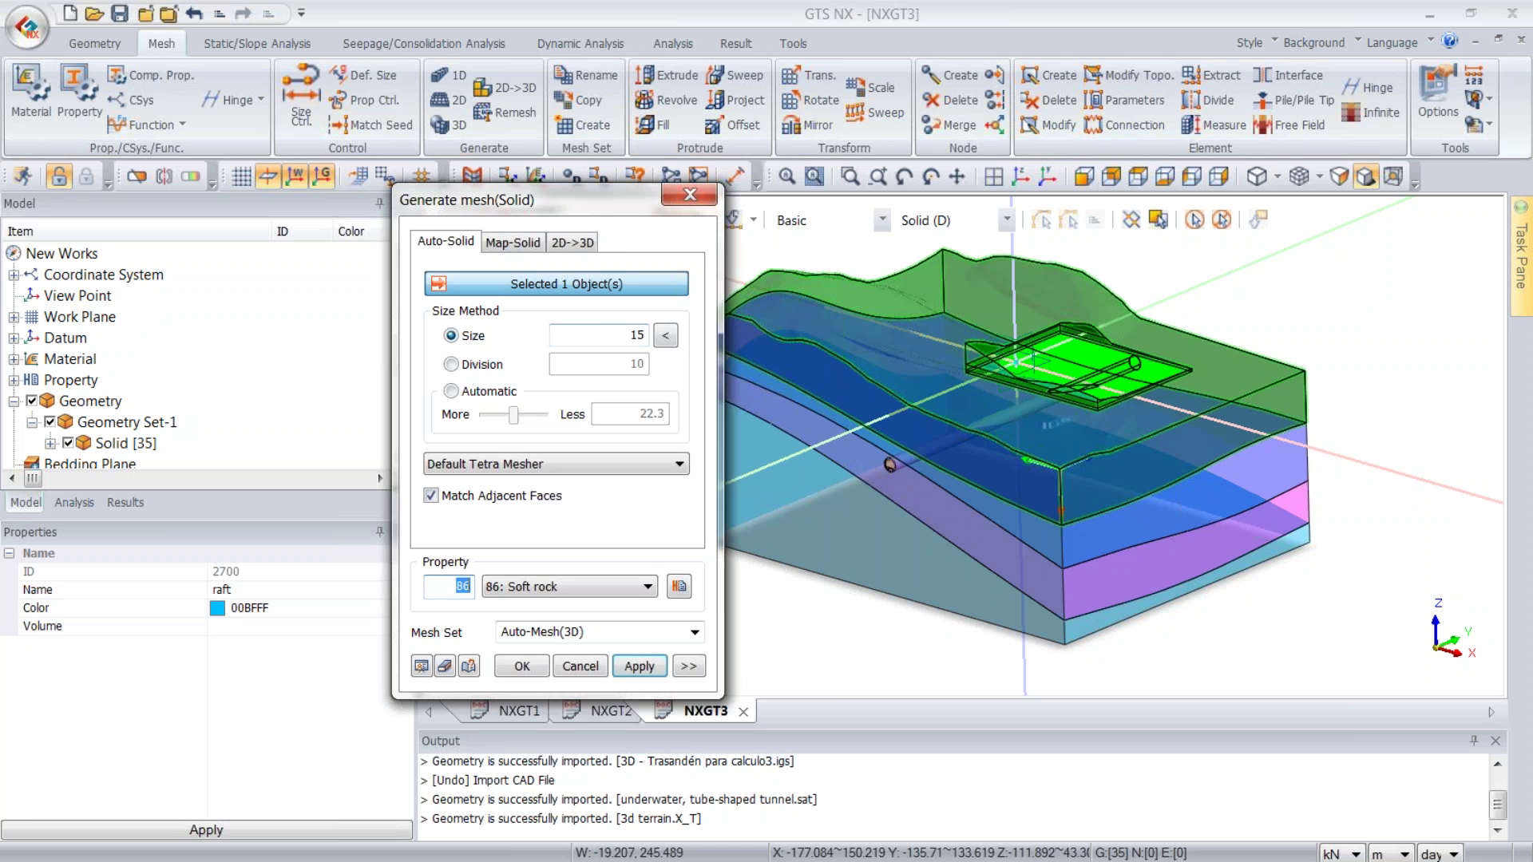
double_click(624, 331)
type("5")
left_click(415, 665)
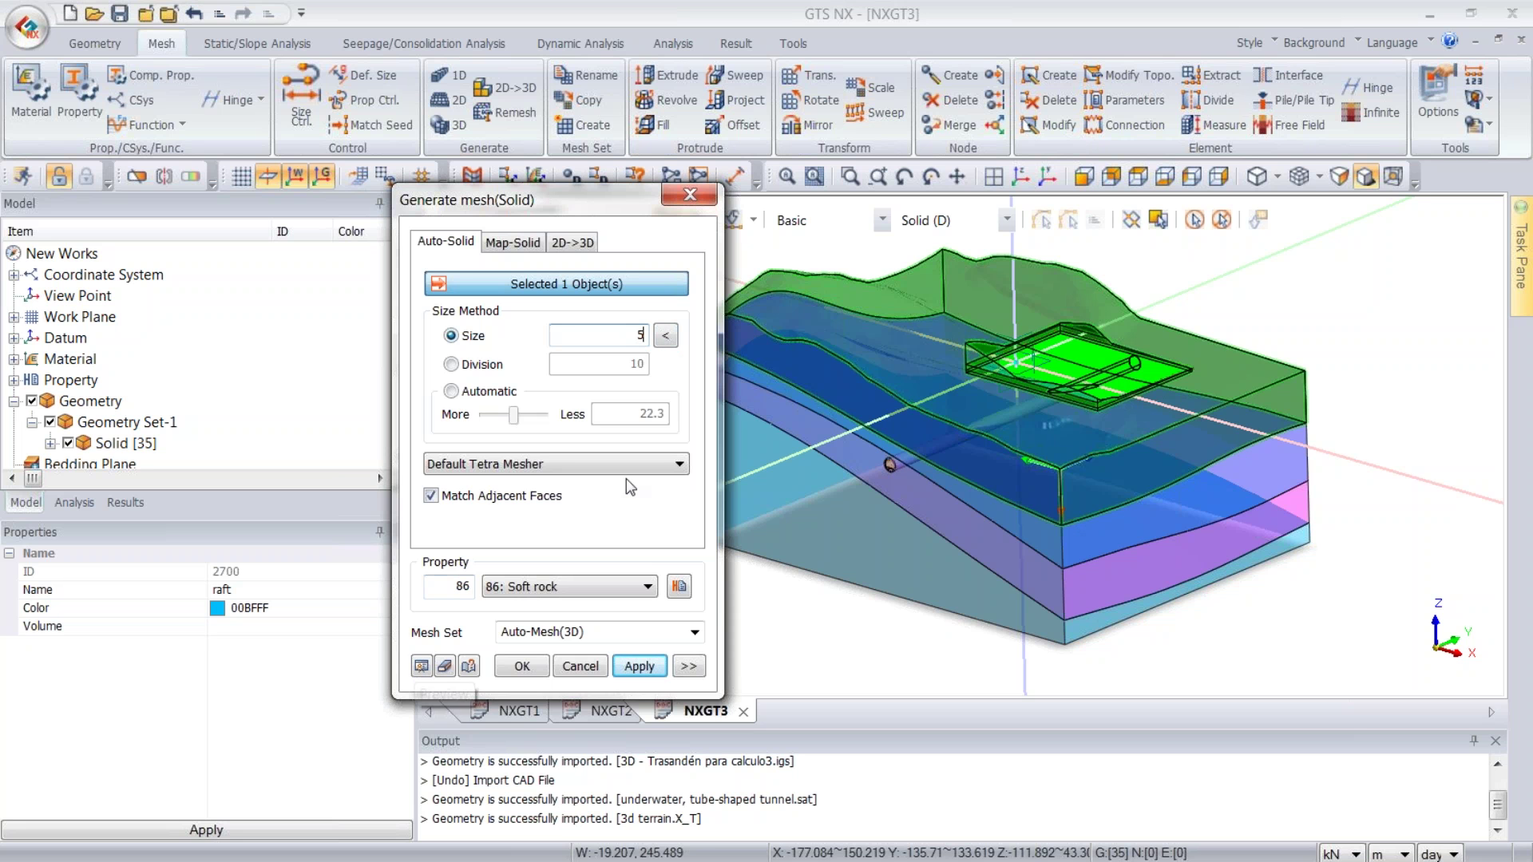
middle_click_drag(1267, 309, 1229, 313)
scroll(1232, 321, "up", 5)
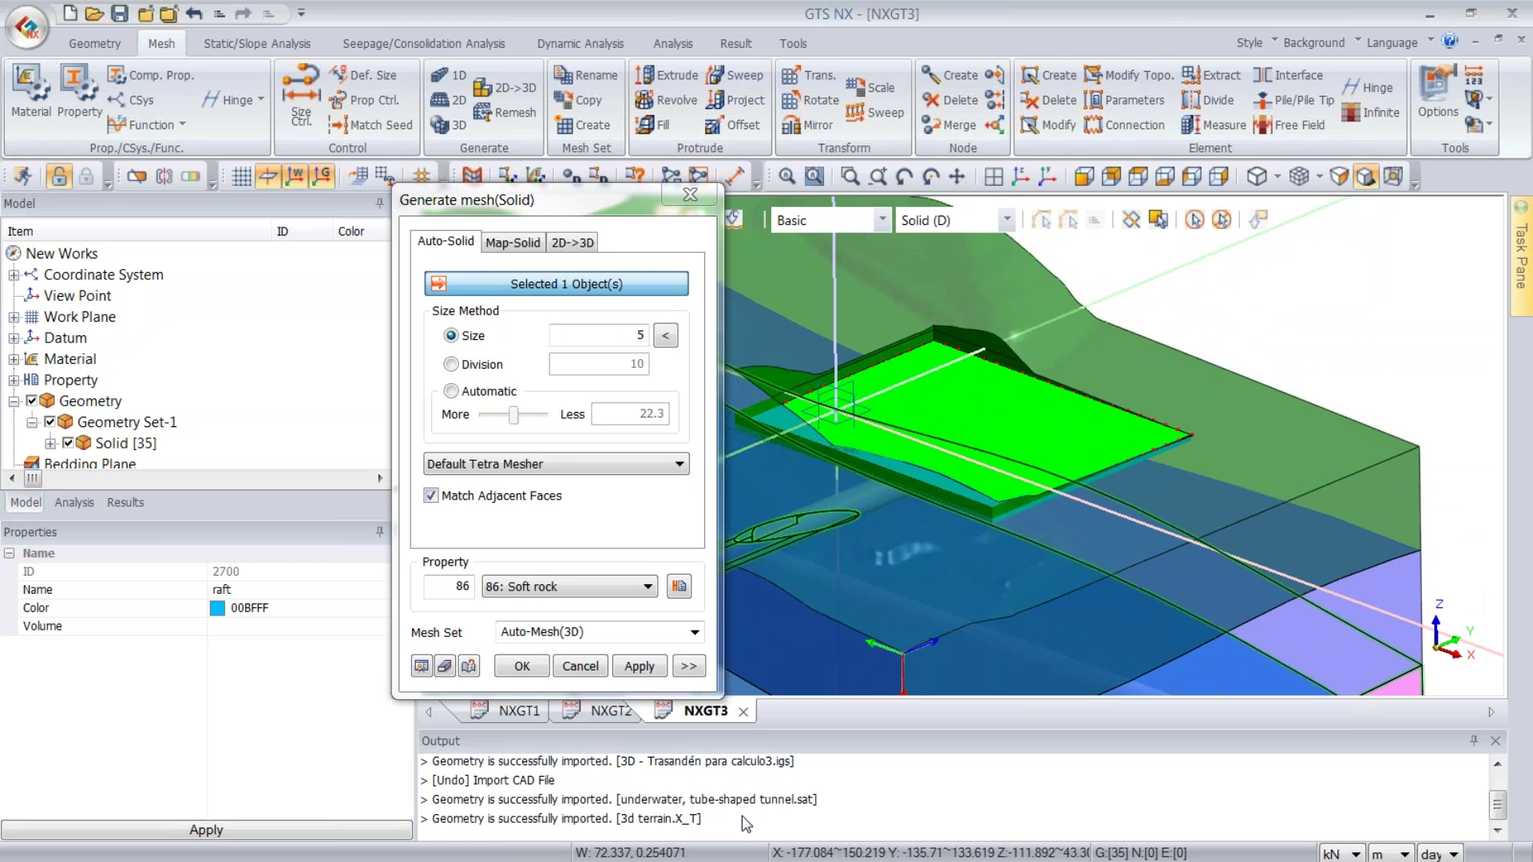
- Assign the 79: concrete property, name the mesh set raft, and generate the raft's 3D mesh
left_click(571, 587)
left_click(566, 608)
type("raft")
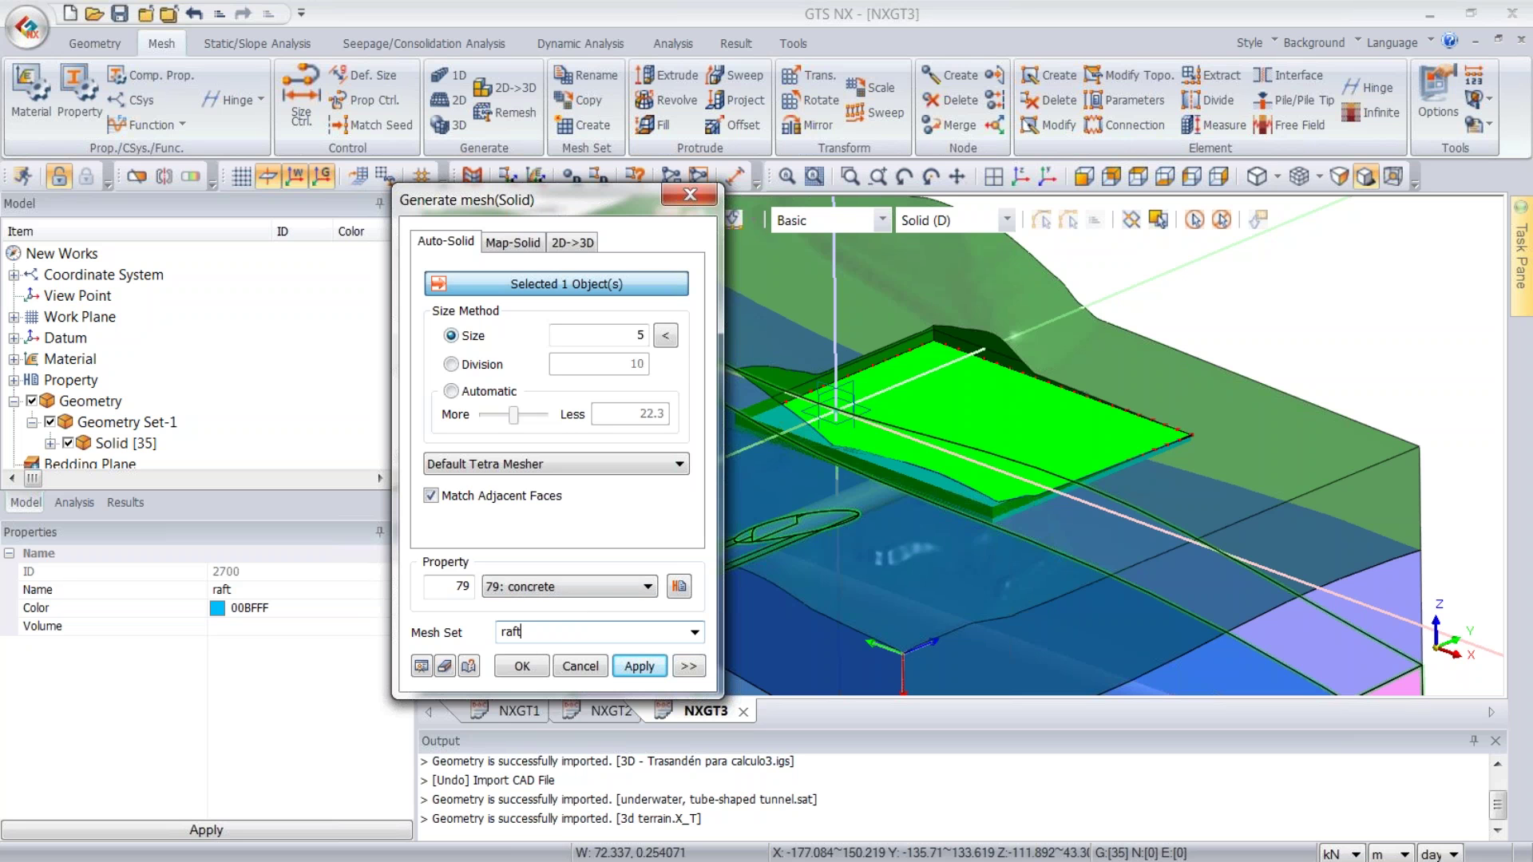
left_click(522, 666)
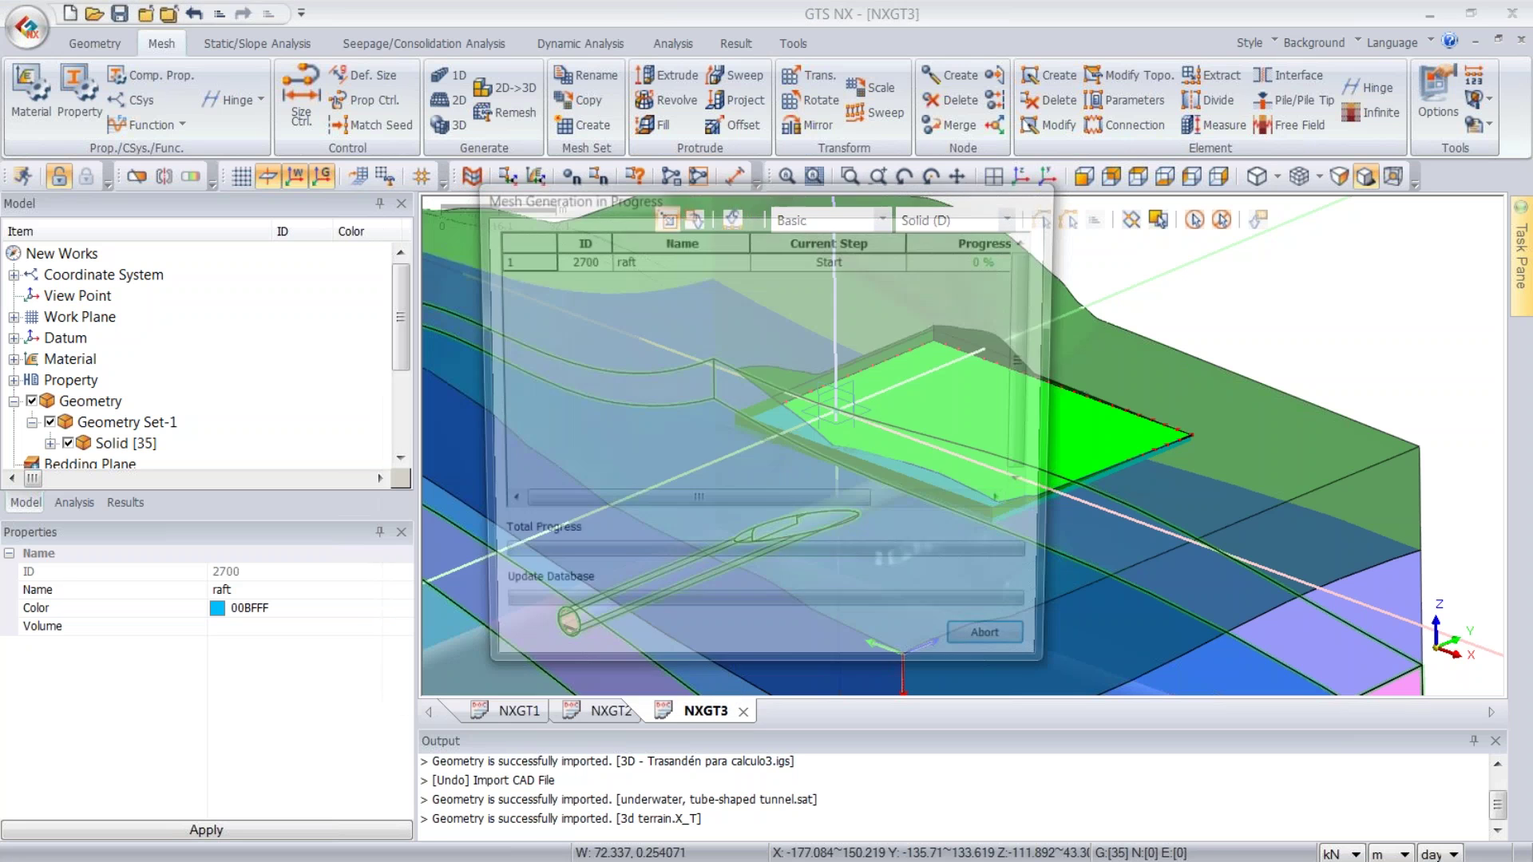
- Hide Geometry Set-1 and display the node numbers on the raft mesh
left_click(49, 422)
middle_click_drag(1184, 429, 1181, 446)
scroll(1137, 408, "up", 4)
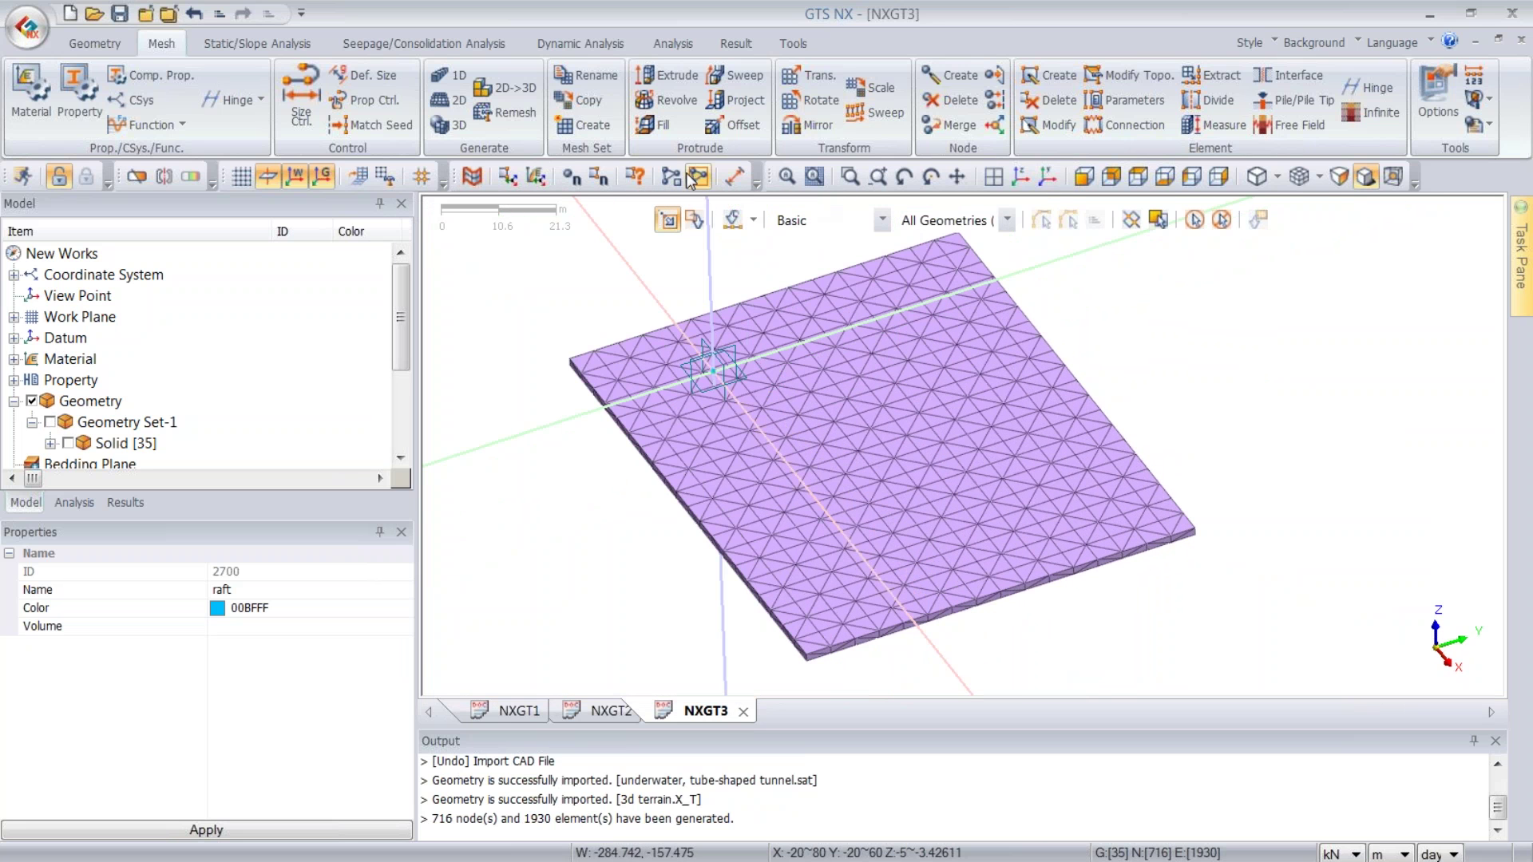
left_click(572, 177)
scroll(682, 256, "up", 1)
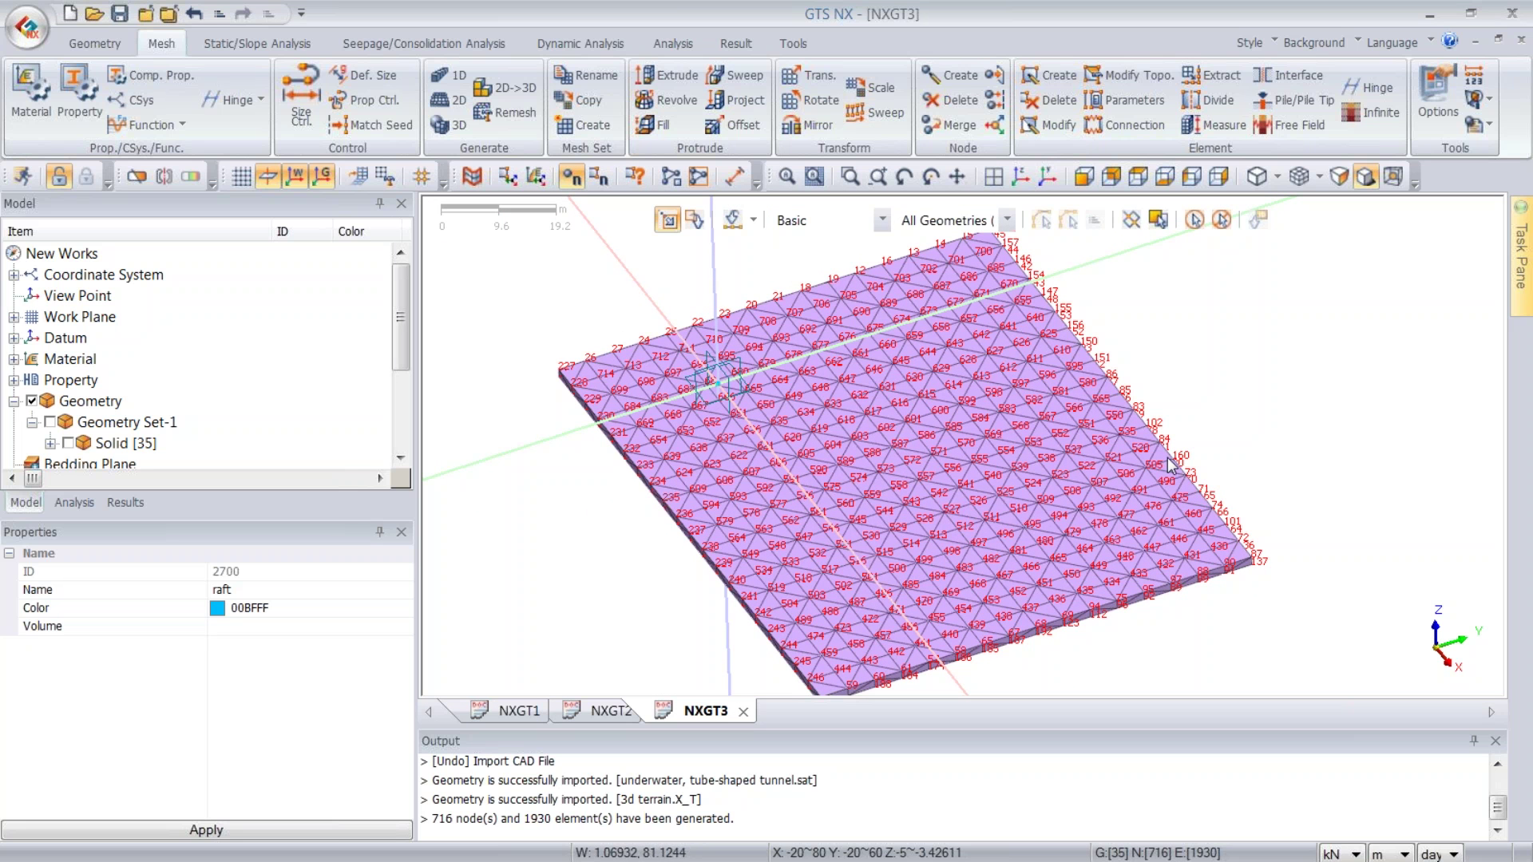
mouse_move(960, 465)
middle_mouse_down()
mouse_move(954, 442)
mouse_move(956, 456)
middle_mouse_up()
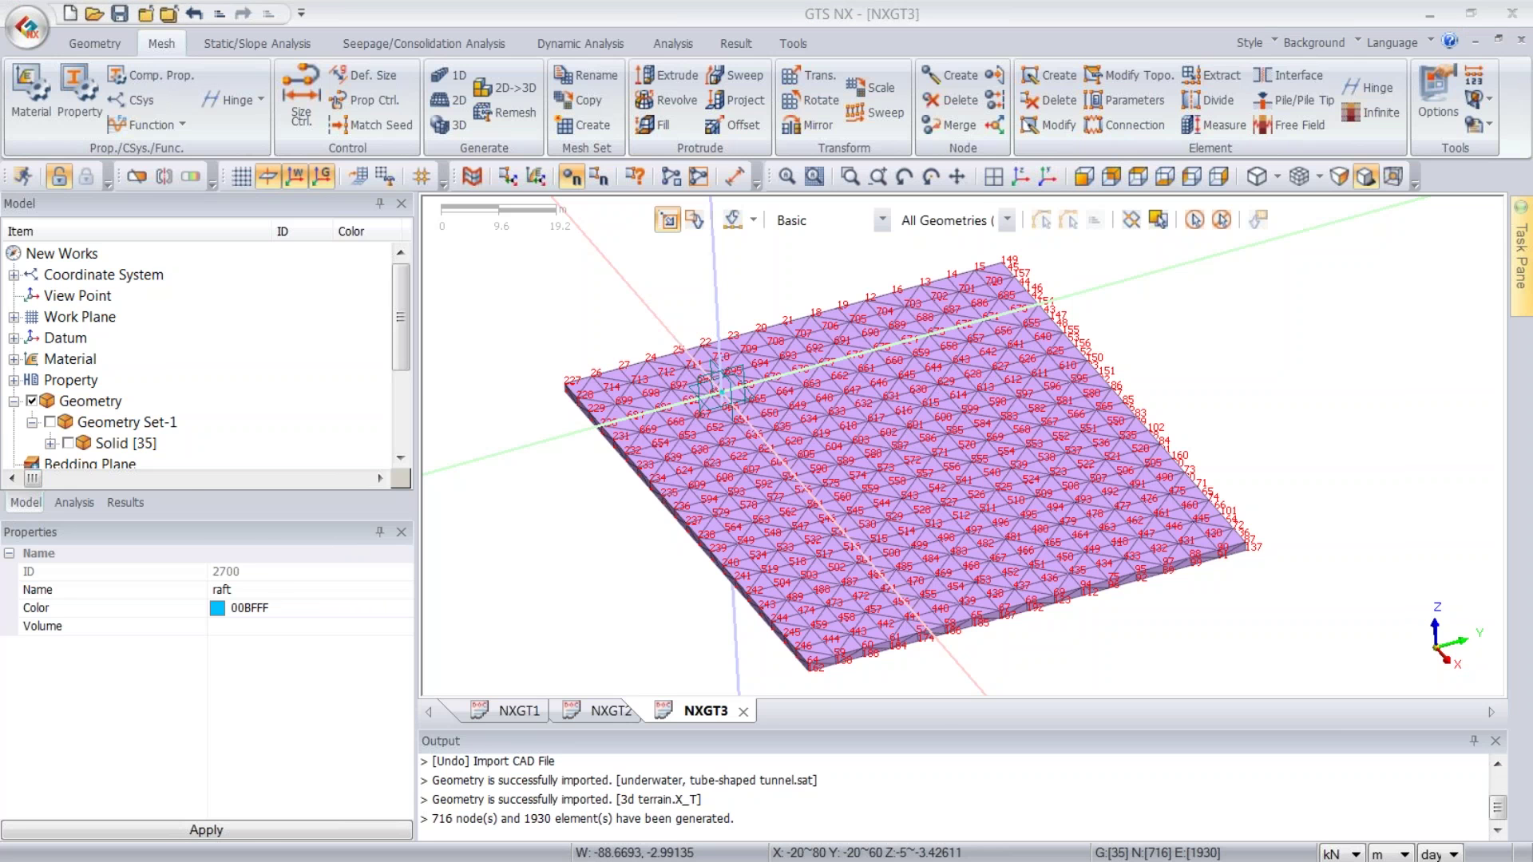
- Switch to Excel and examine the node numbers and Z forces in the loads for import workbook
key("alt+Tab")
left_click(369, 352)
left_click(420, 336)
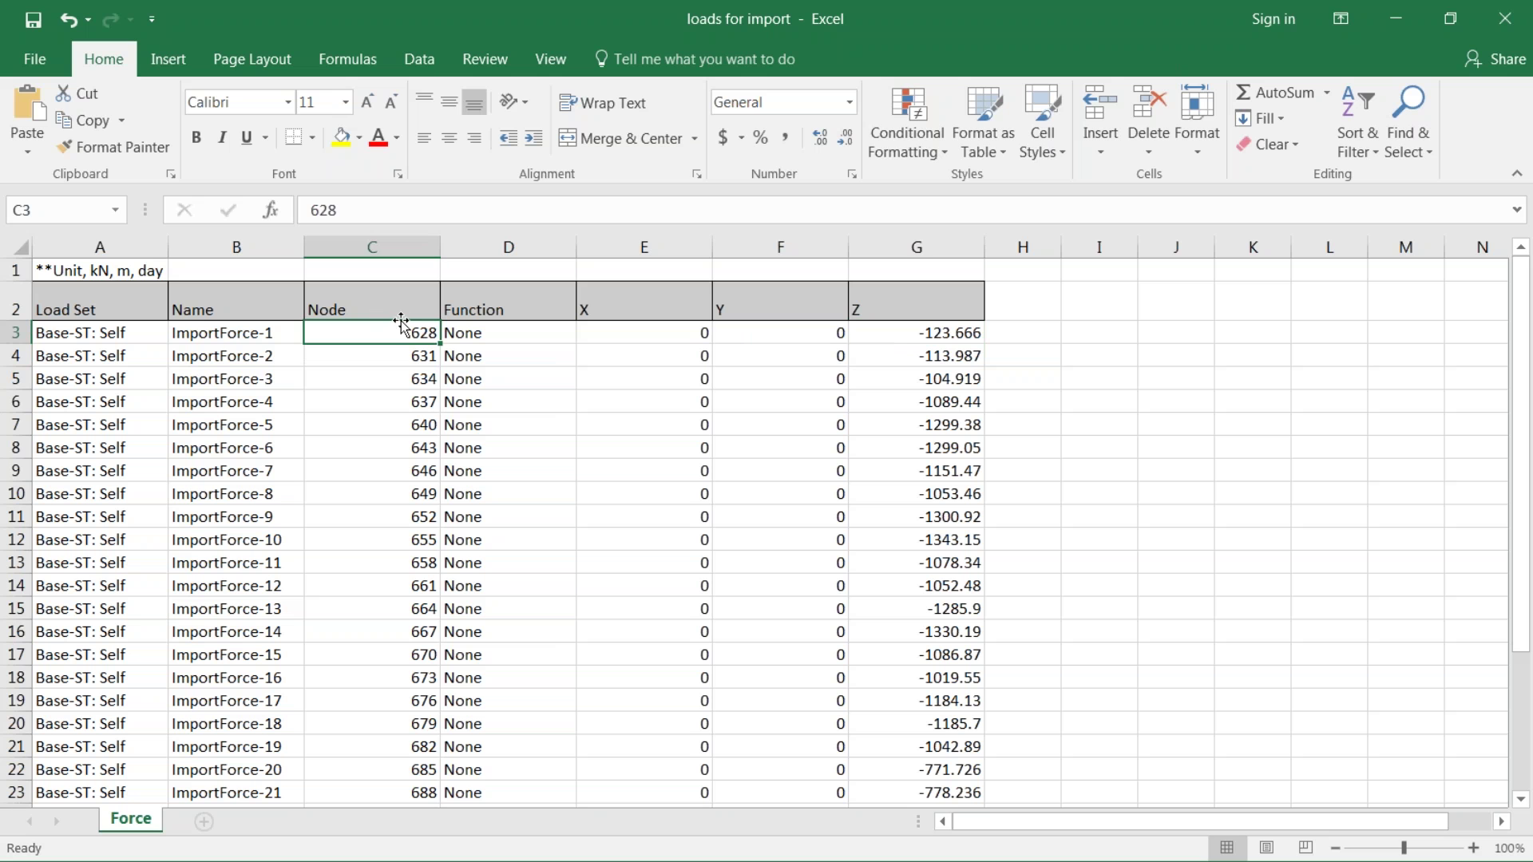
left_click(961, 340)
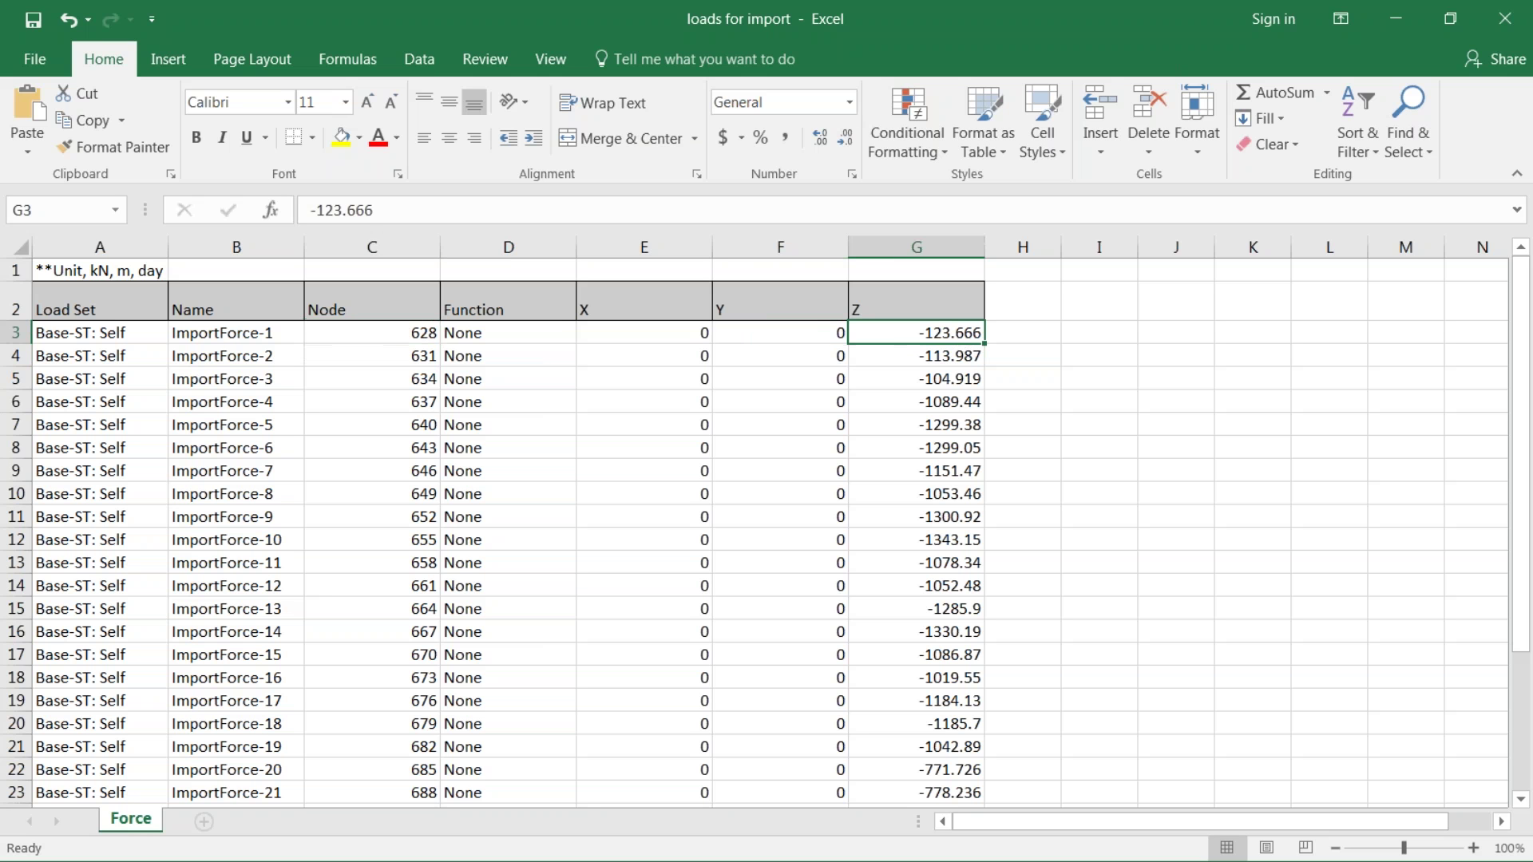
left_click(949, 416)
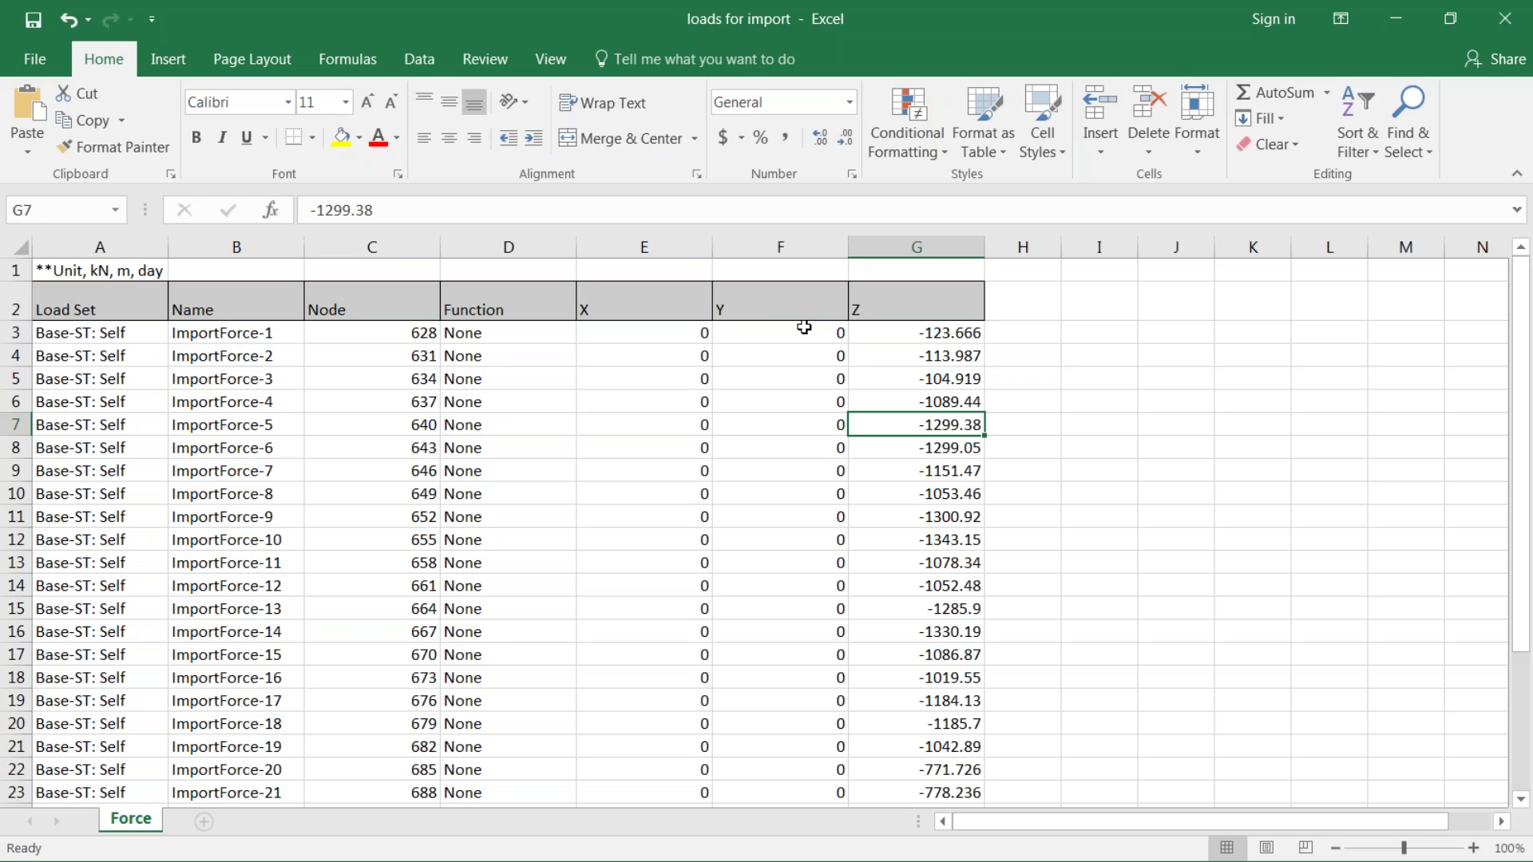
left_click(1393, 17)
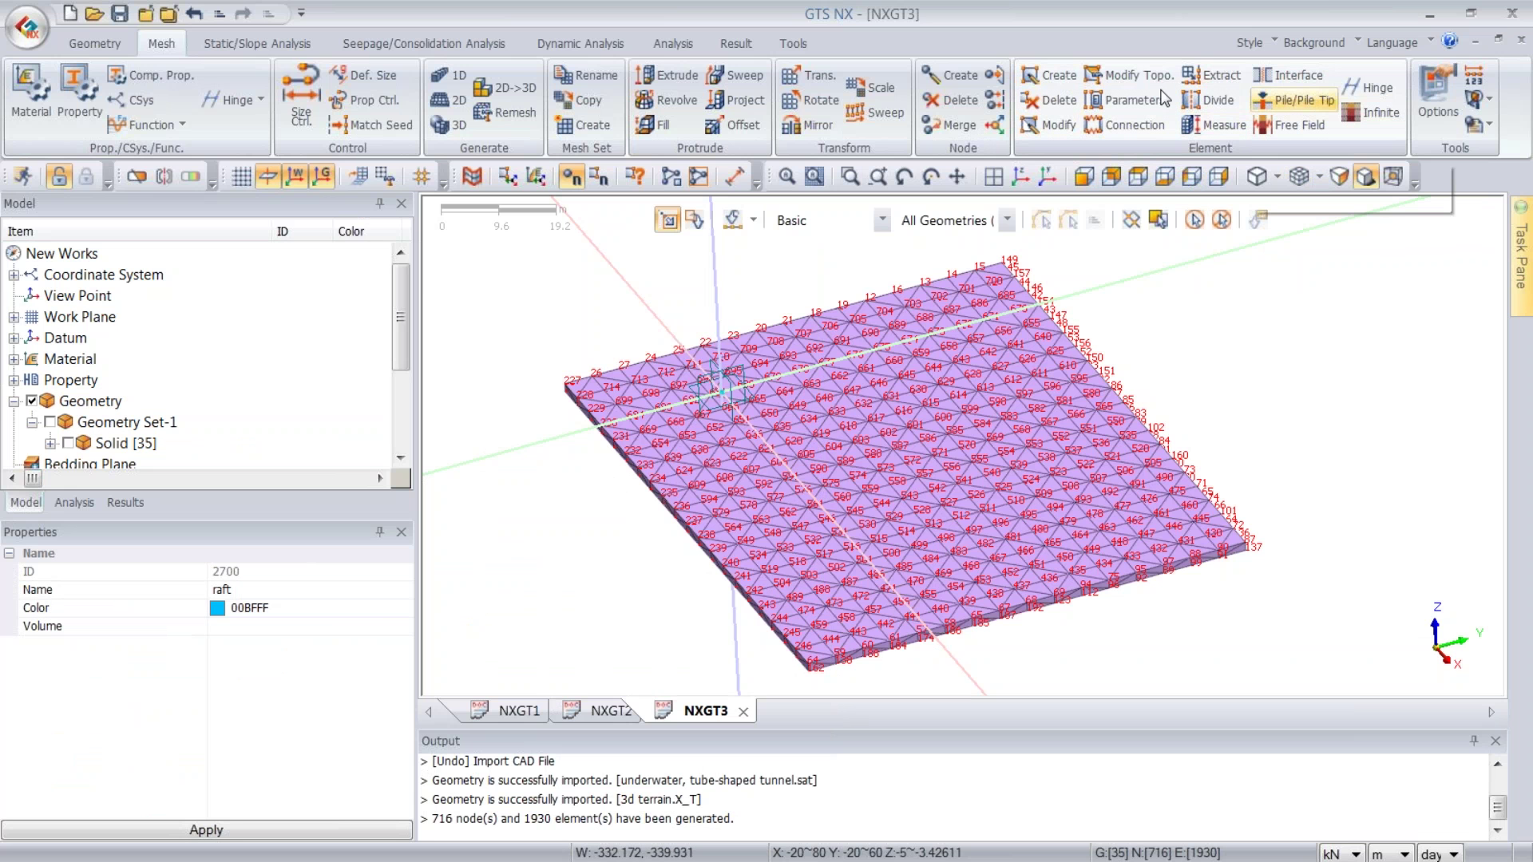
- Import the load table from the loads for import workbook onto the raft mesh and hide the node numbers
left_click(301, 41)
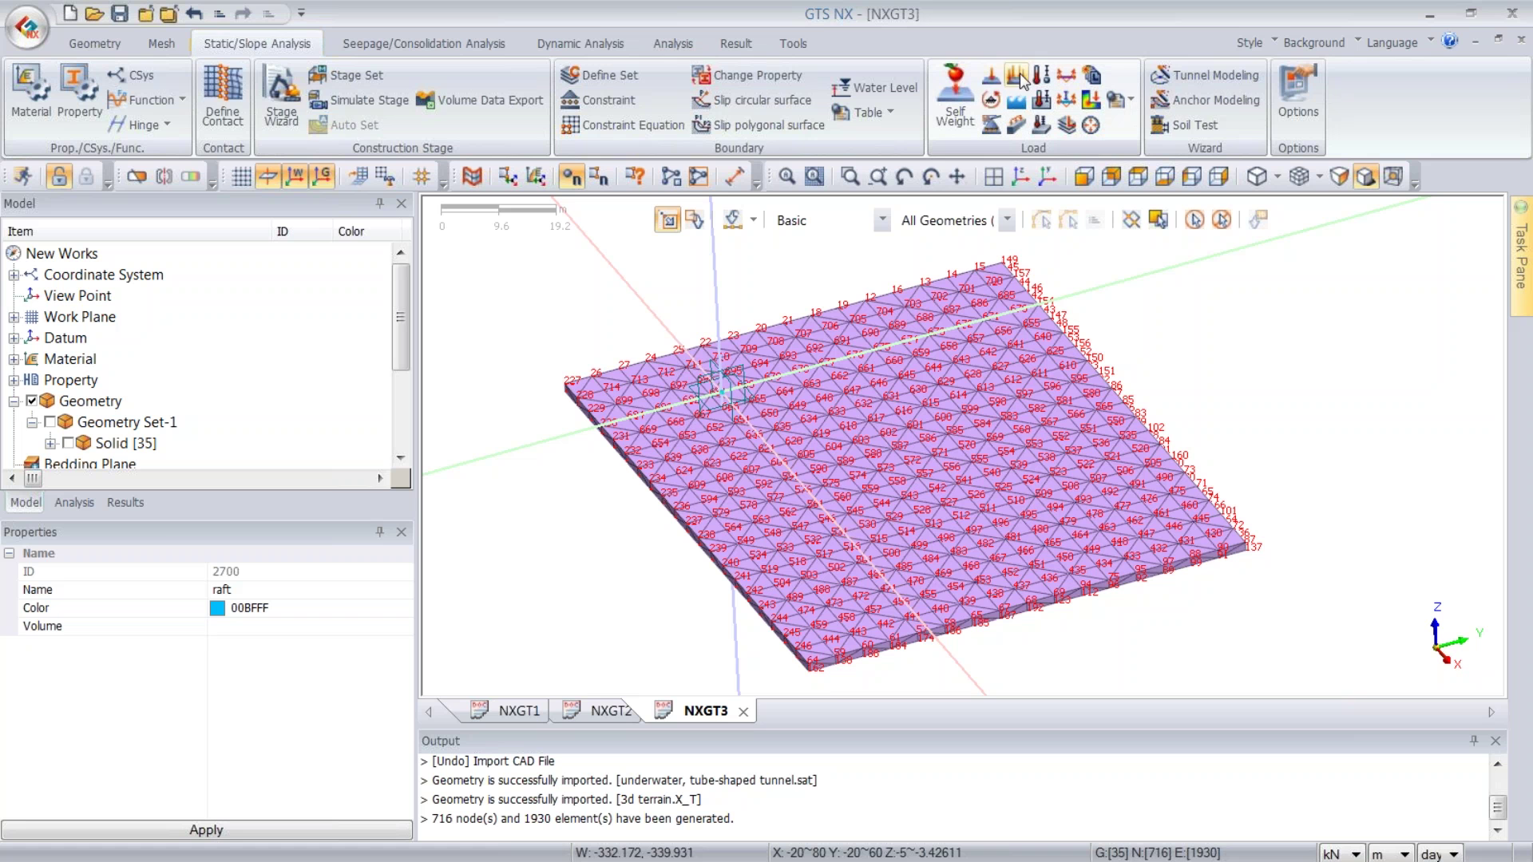
left_click(1132, 100)
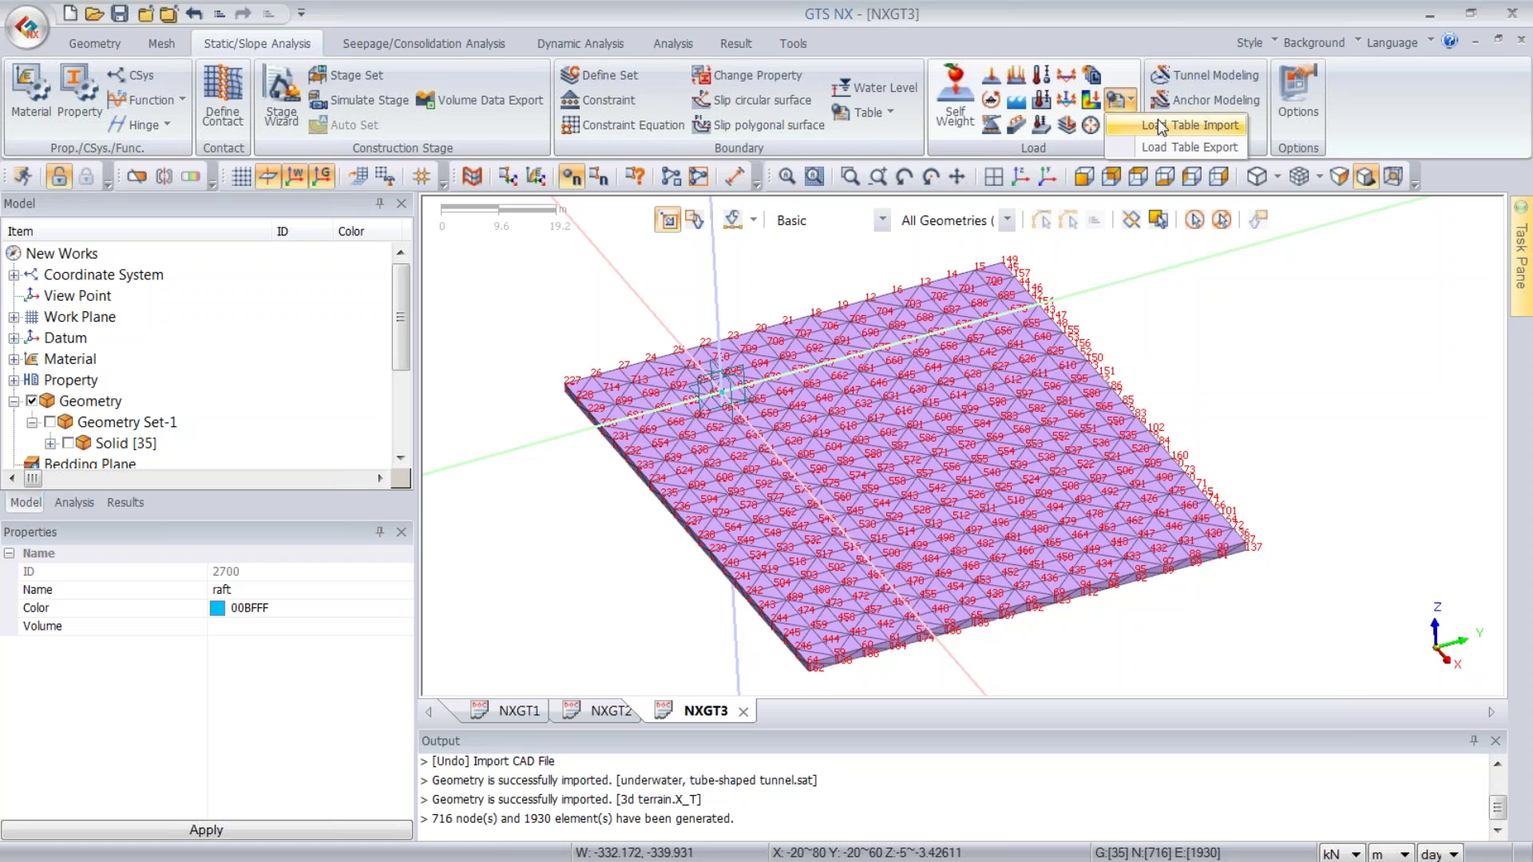
left_click(1158, 121)
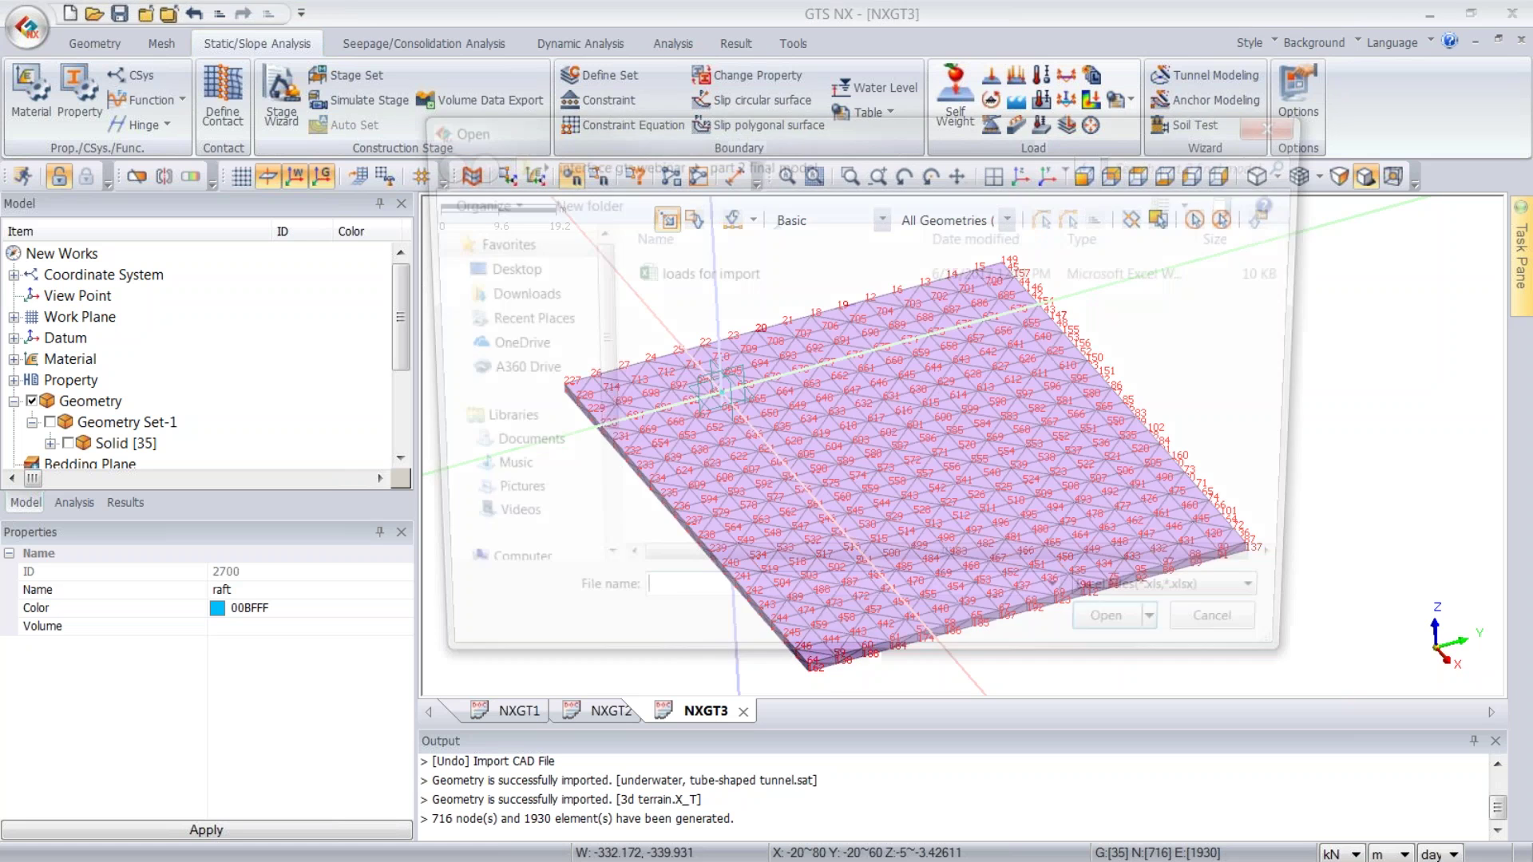
double_click(797, 279)
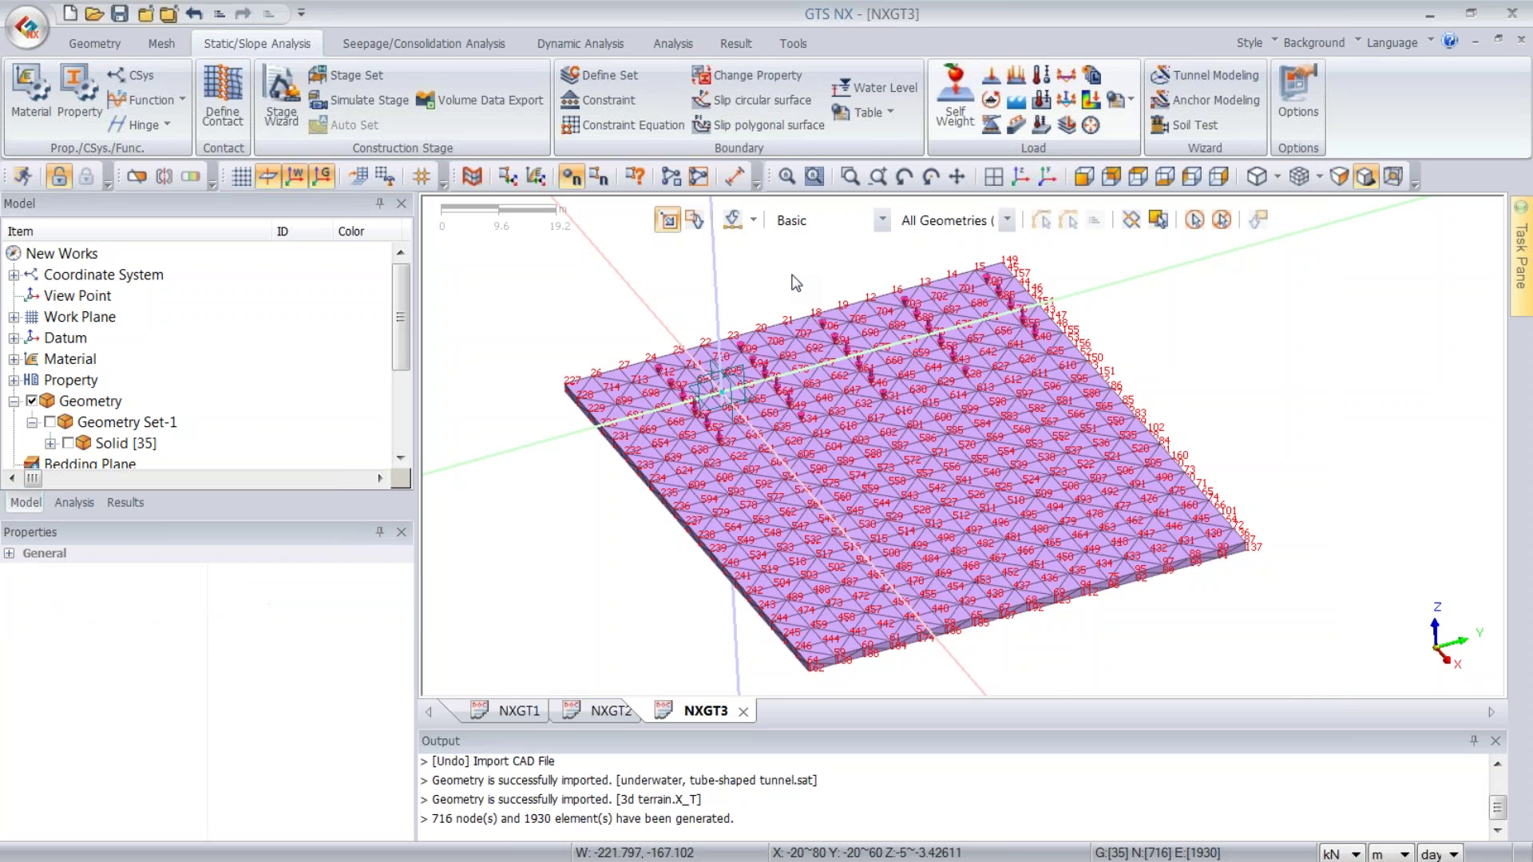
left_click(572, 176)
middle_click_drag(904, 412, 882, 381)
scroll(882, 380, "up", 1)
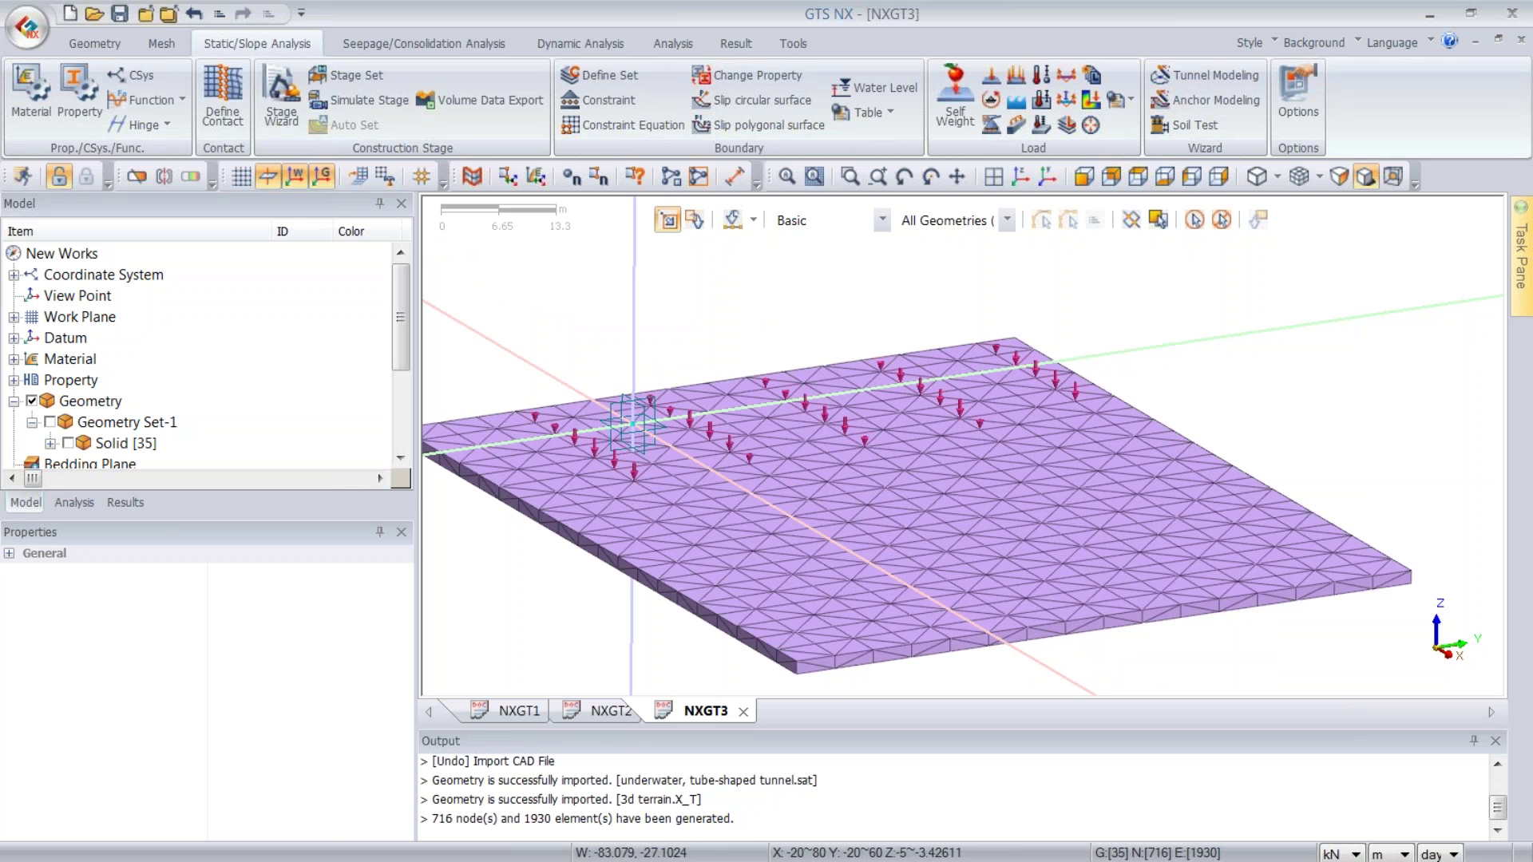
middle_click_drag(812, 449, 818, 449)
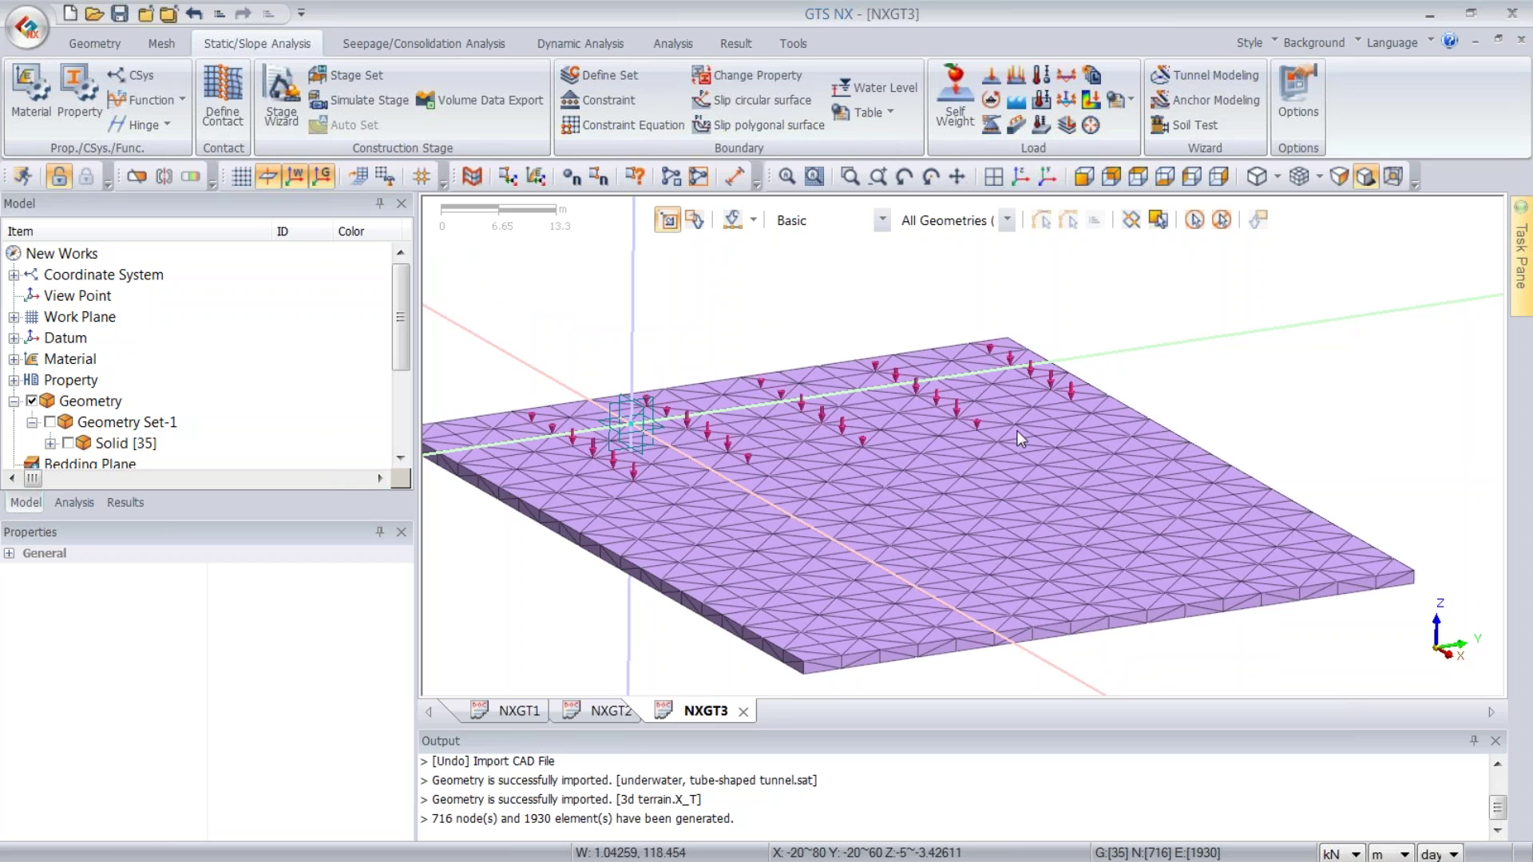
left_click(991, 76)
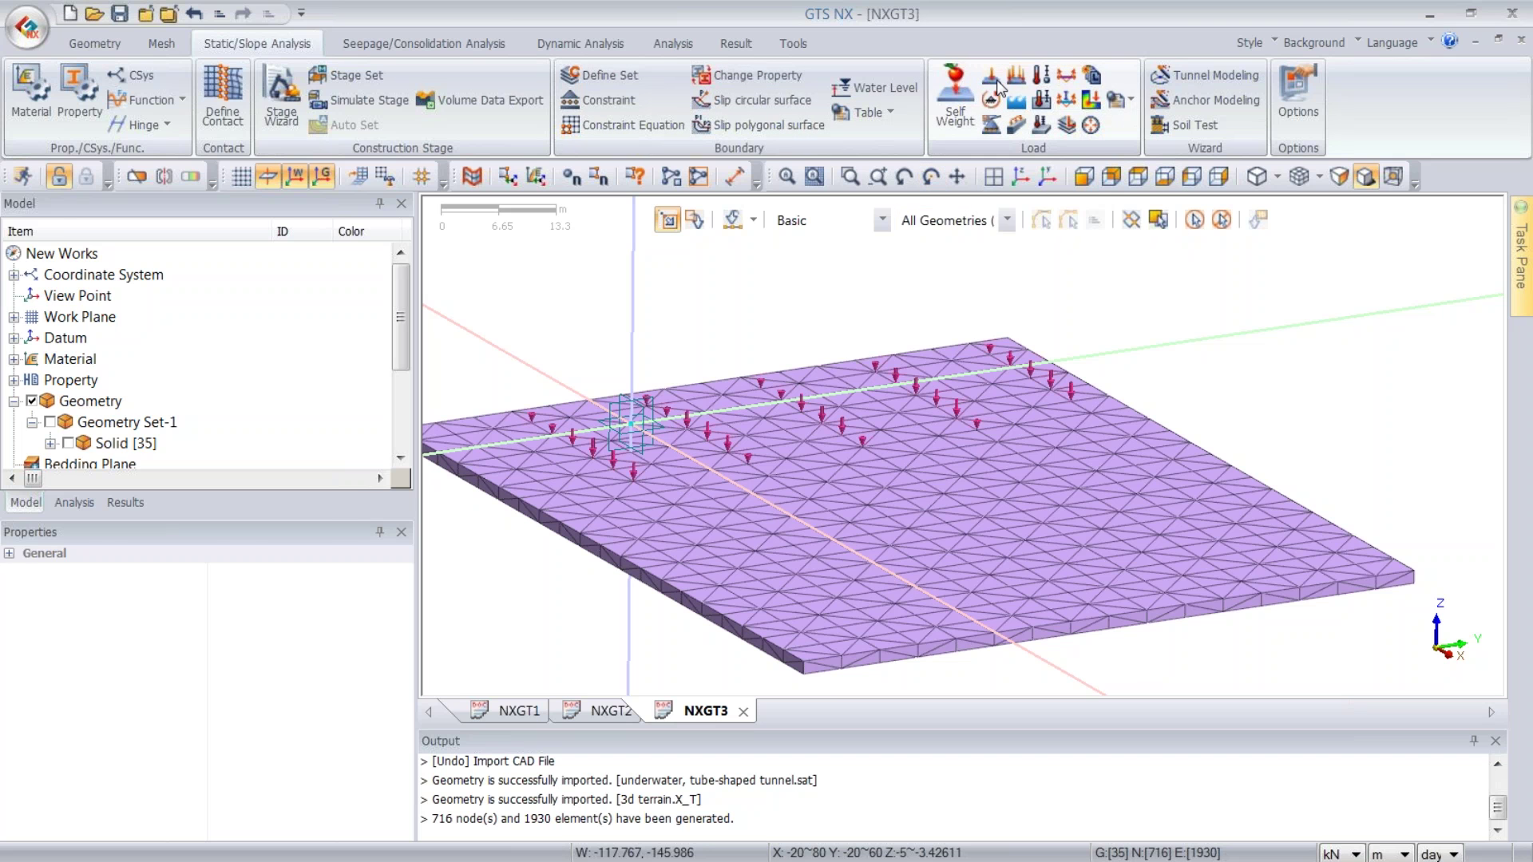
left_click(981, 453)
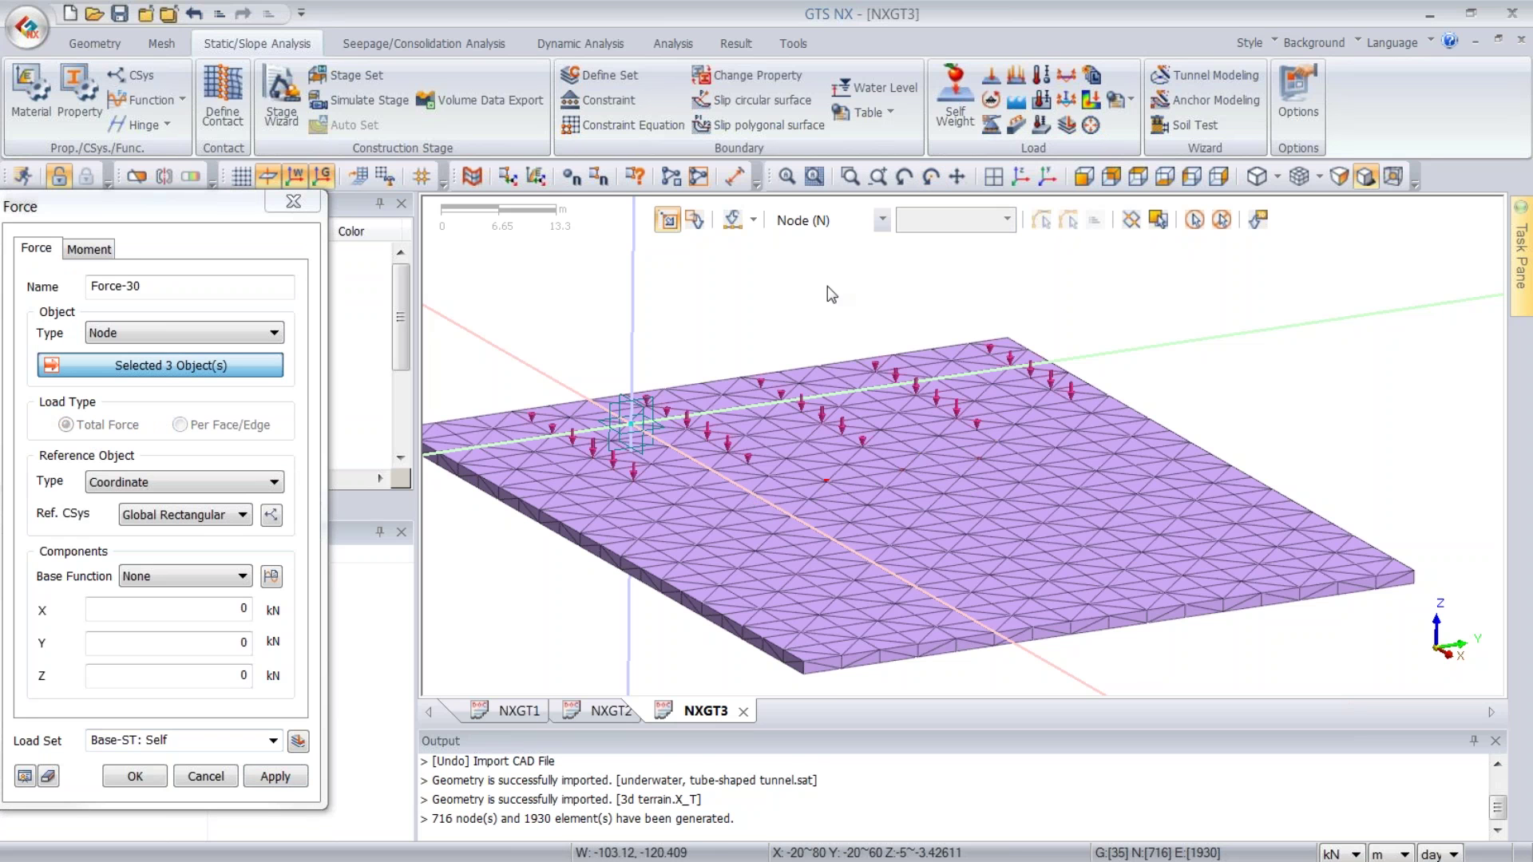
left_click(293, 202)
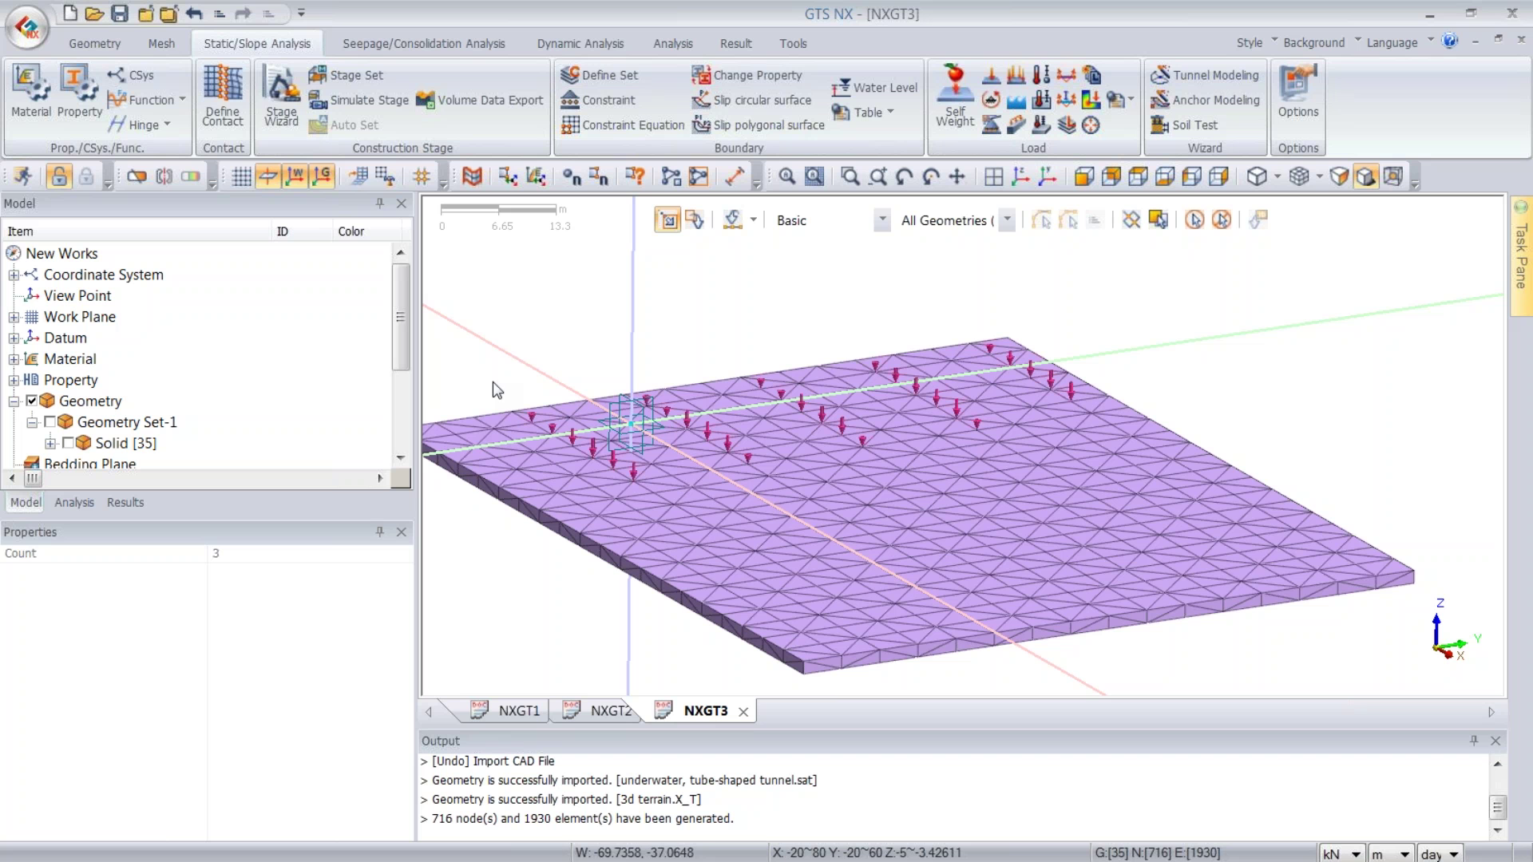
- Display all the geometry again together with the loaded raft mesh
middle_click_drag(863, 502, 707, 457)
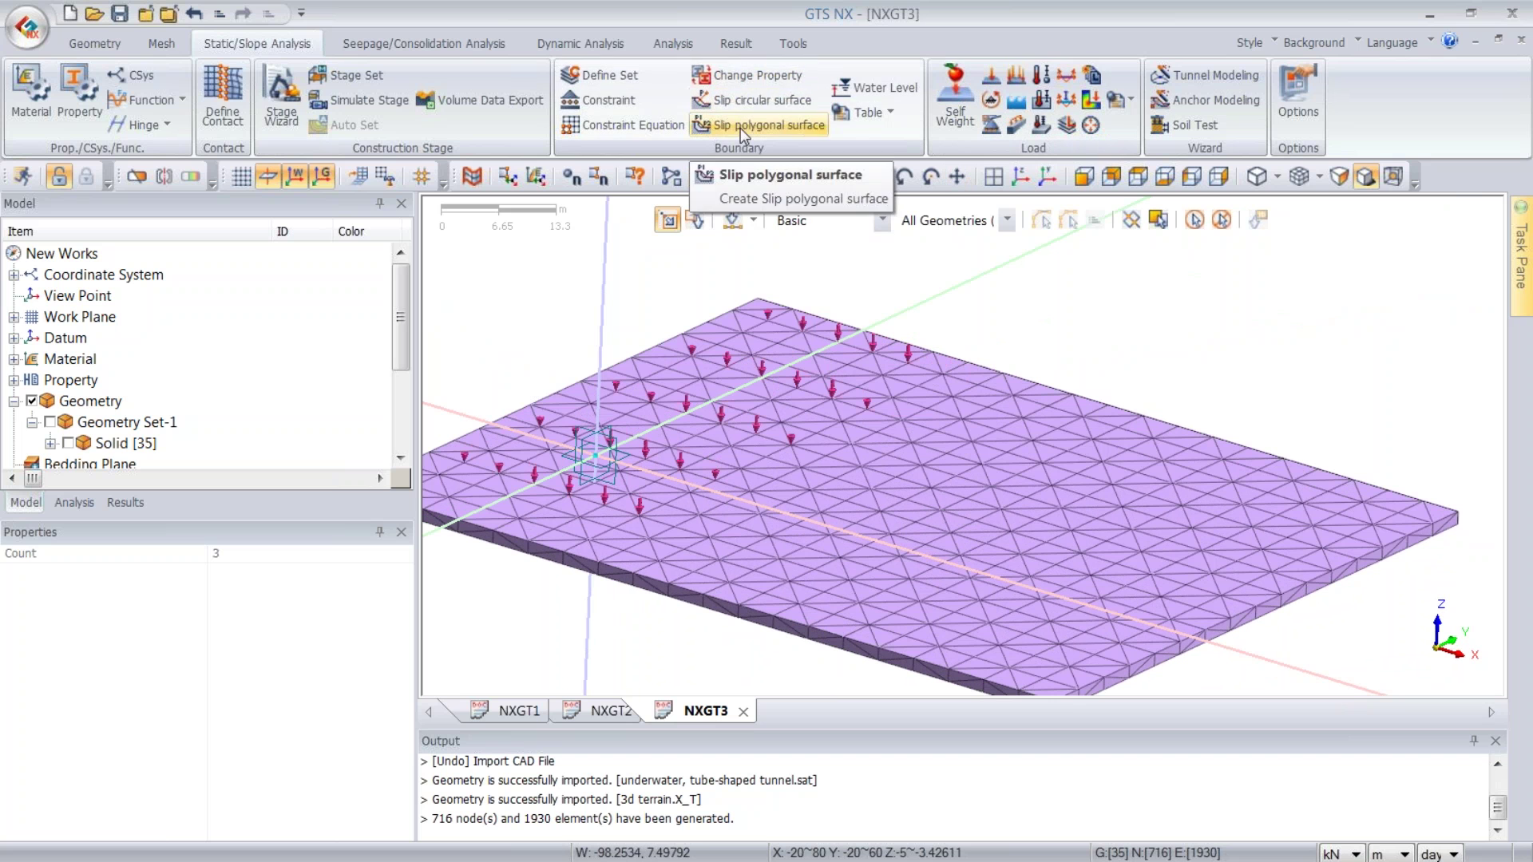
left_click(31, 401)
scroll(1034, 463, "down", 3)
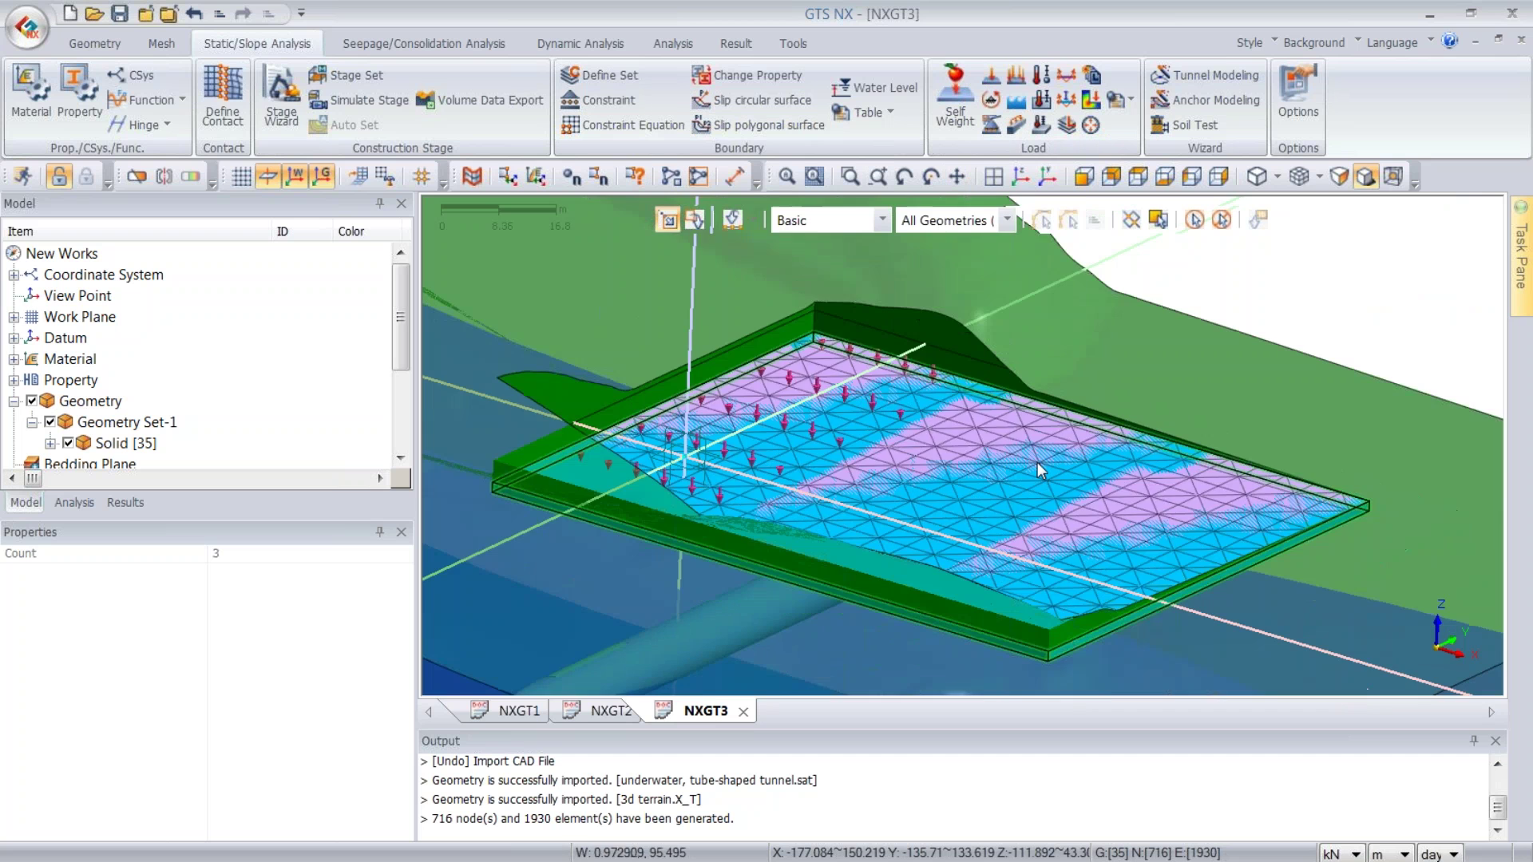
scroll(1027, 475, "down", 2)
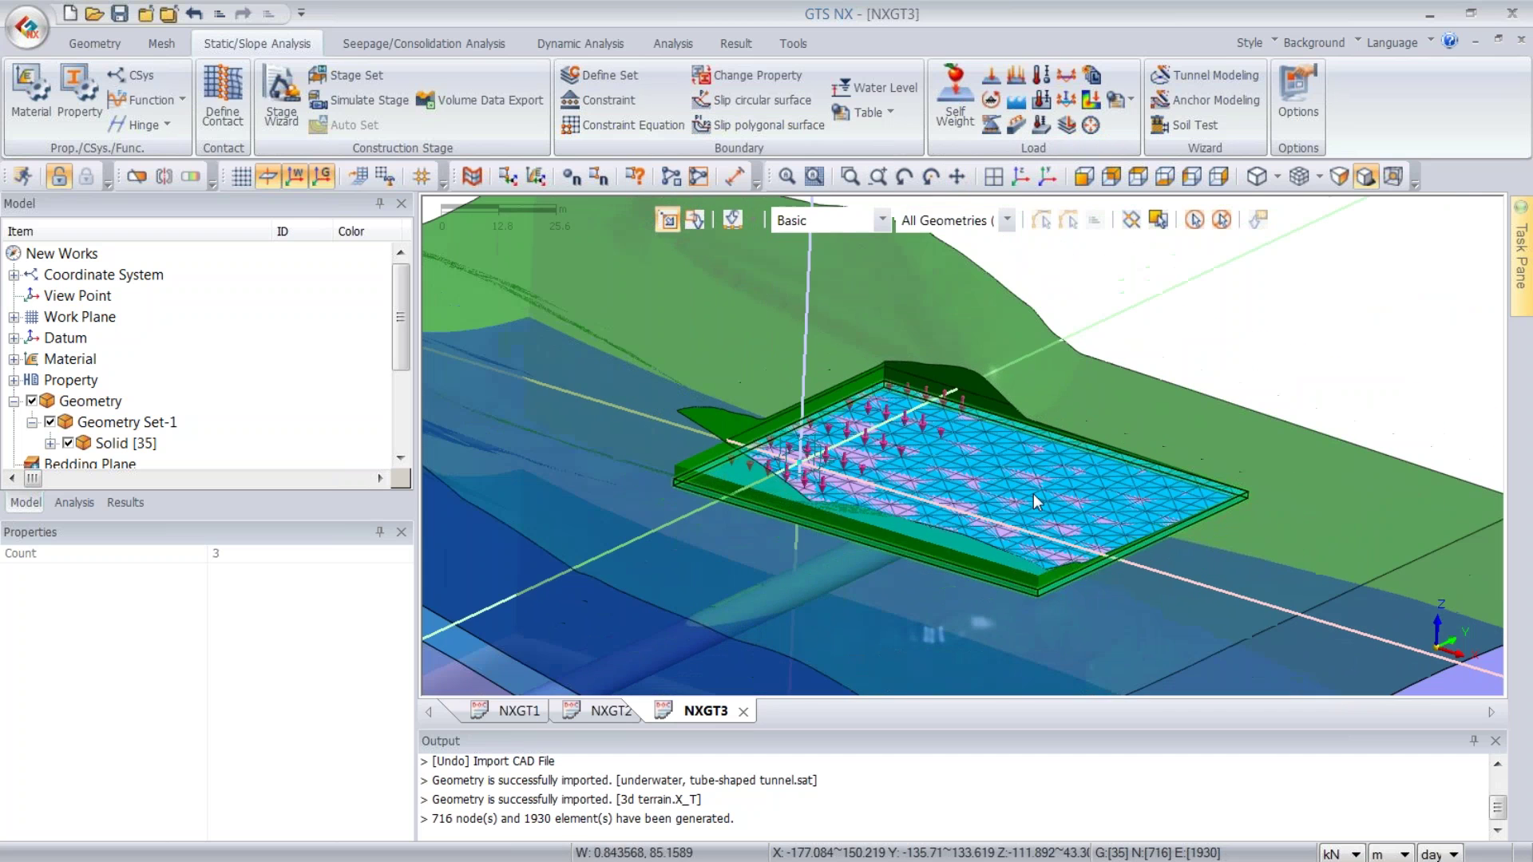
- Hide the four terrain layer solids so that only the raft and the tunnel stay displayed
left_click(1097, 173)
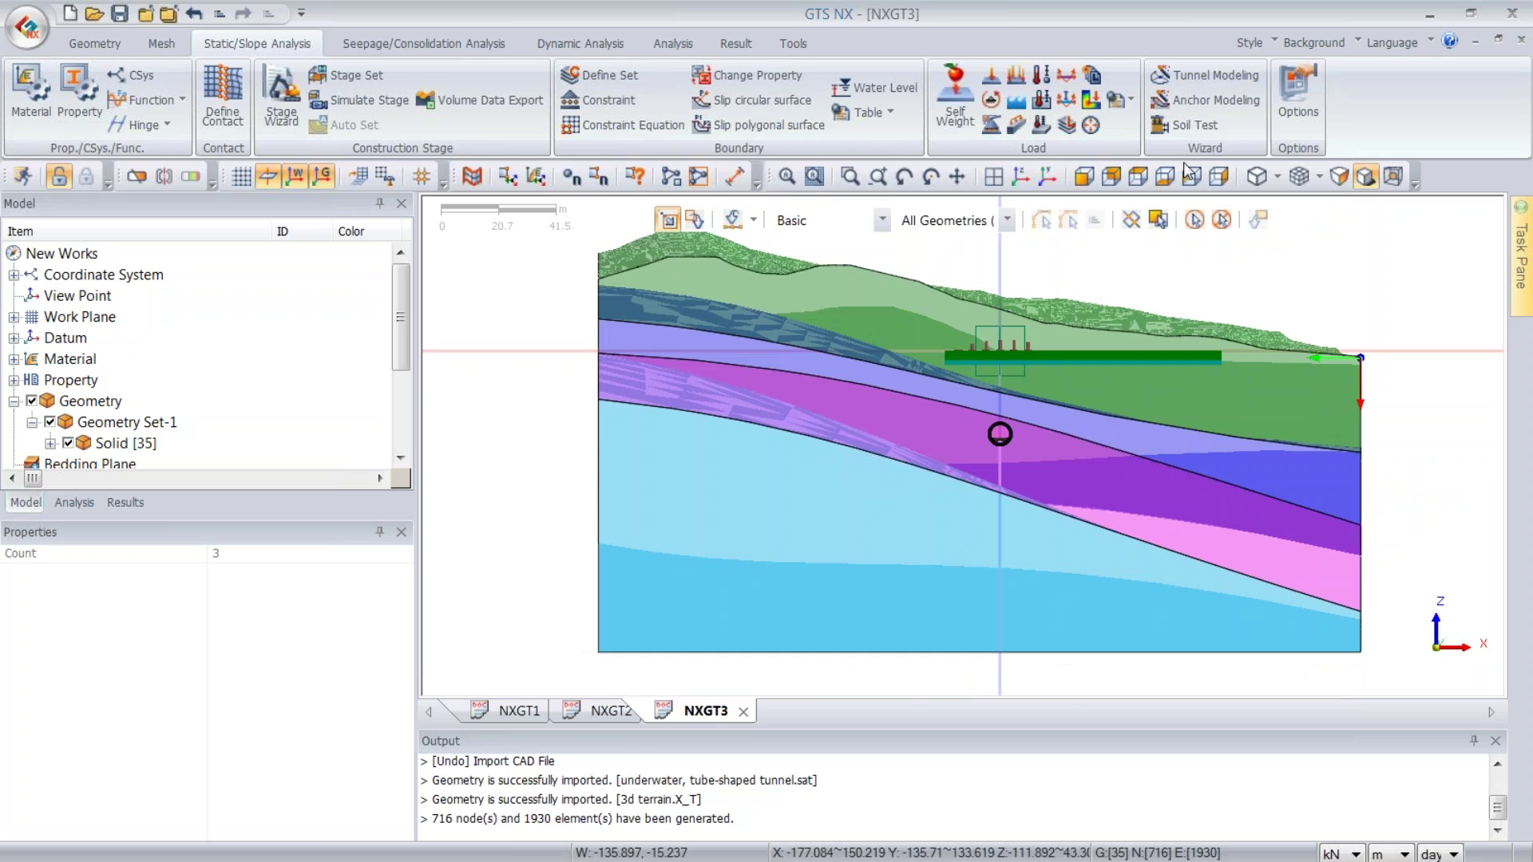
left_click(917, 340)
left_click(915, 380)
left_click(913, 421)
left_click(895, 525)
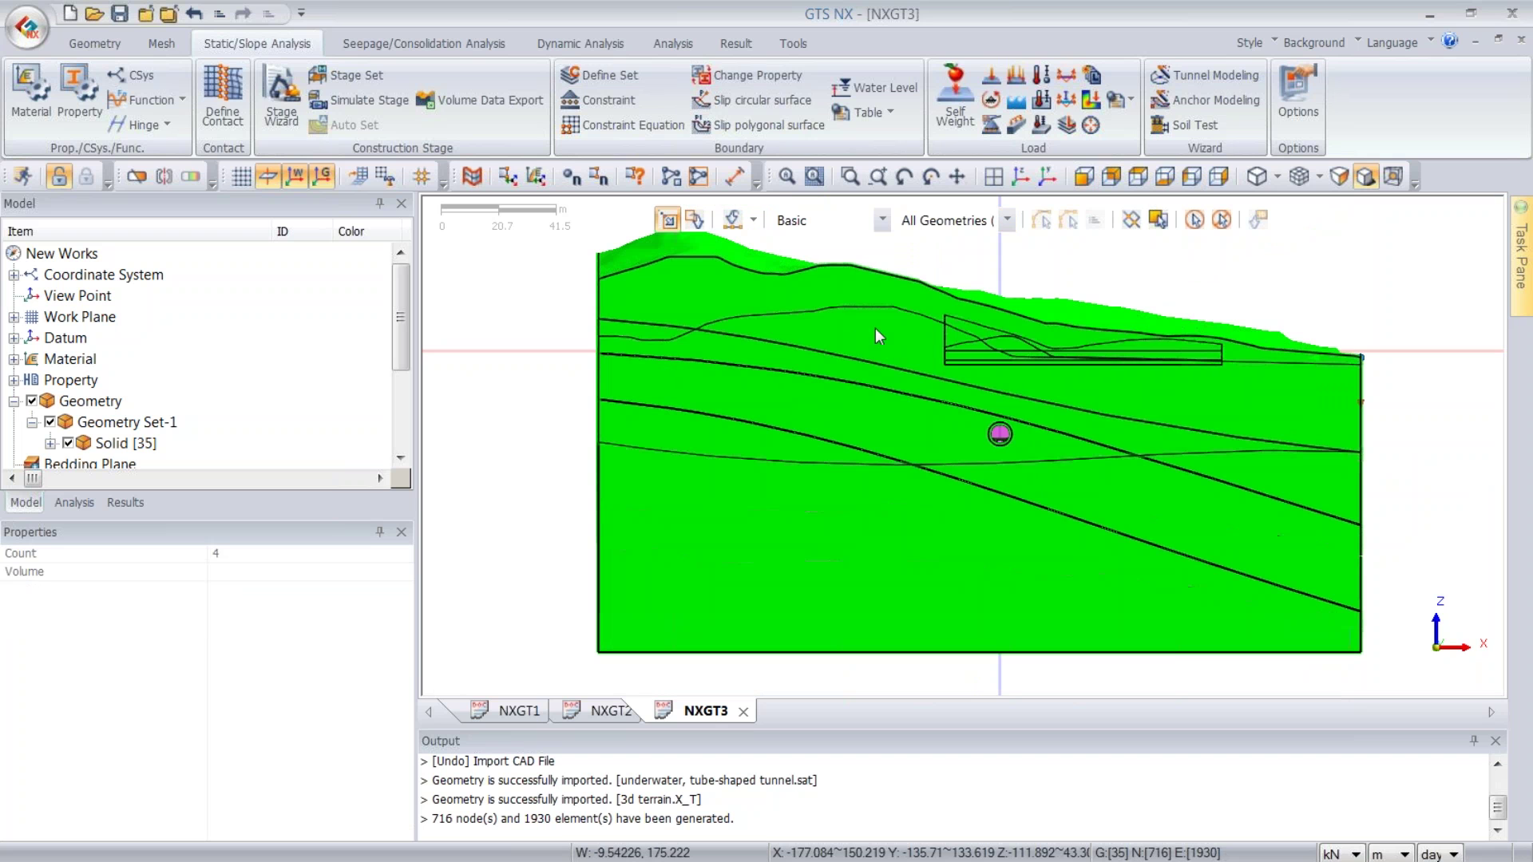
right_click(876, 327)
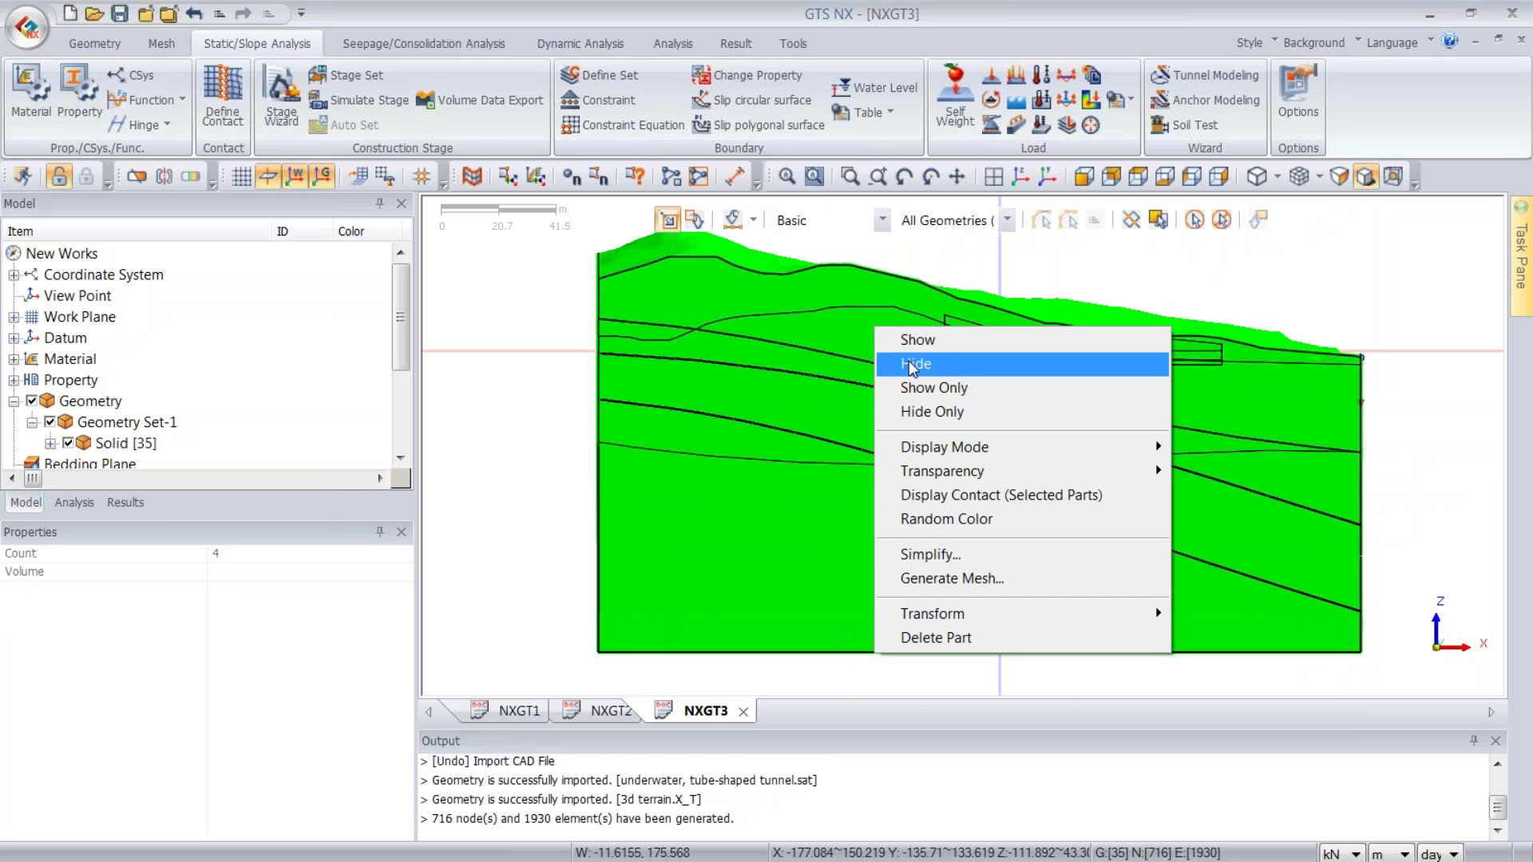
left_click(913, 367)
- Hide the four frontmost solids filling the tunnel's main opening and its three lower cells
scroll(1058, 442, "up", 5)
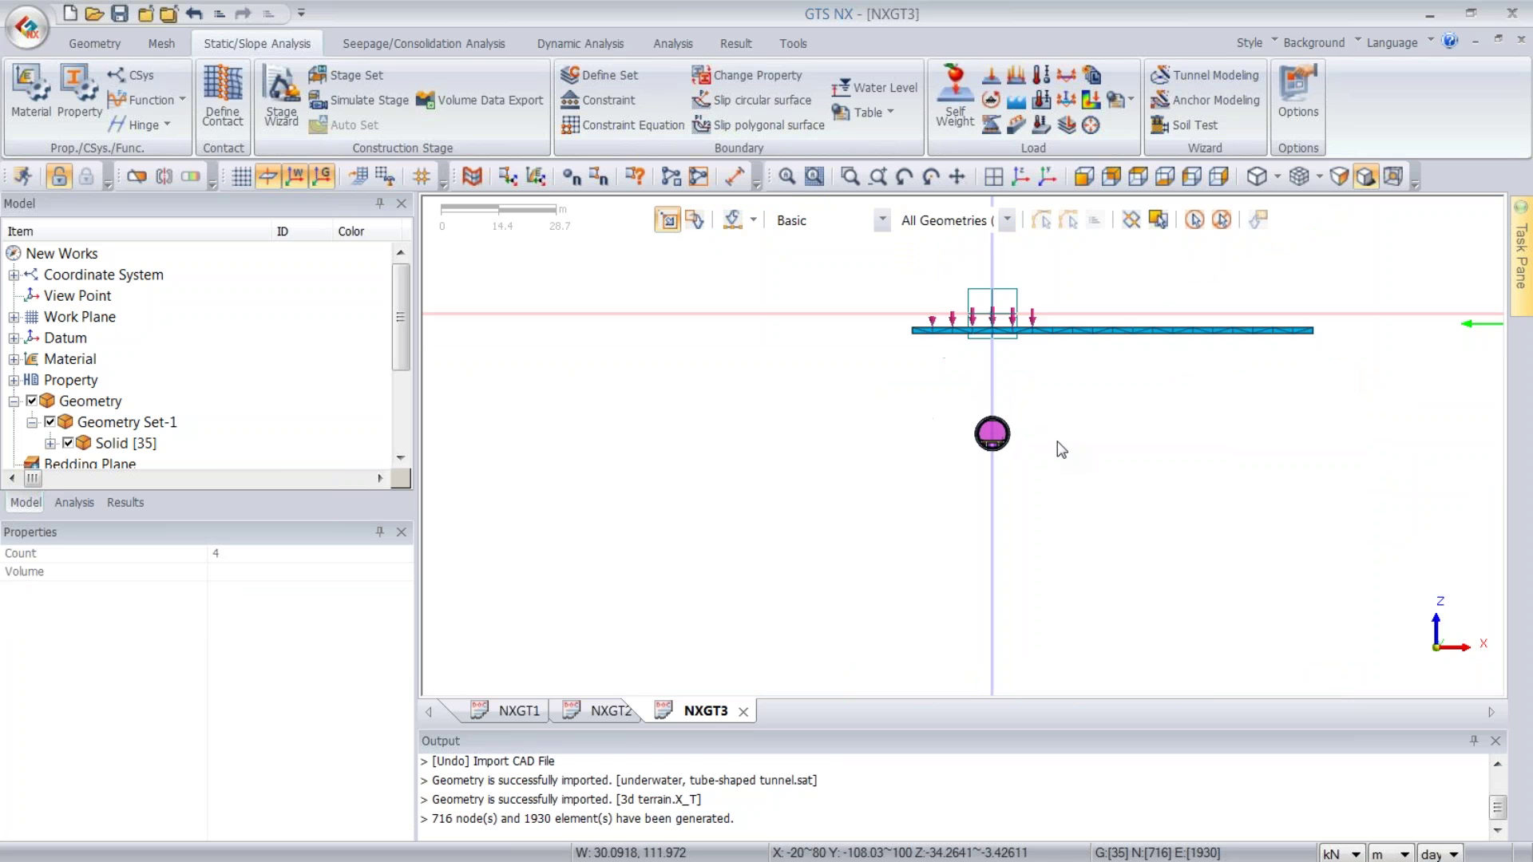
scroll(1048, 424, "up", 4)
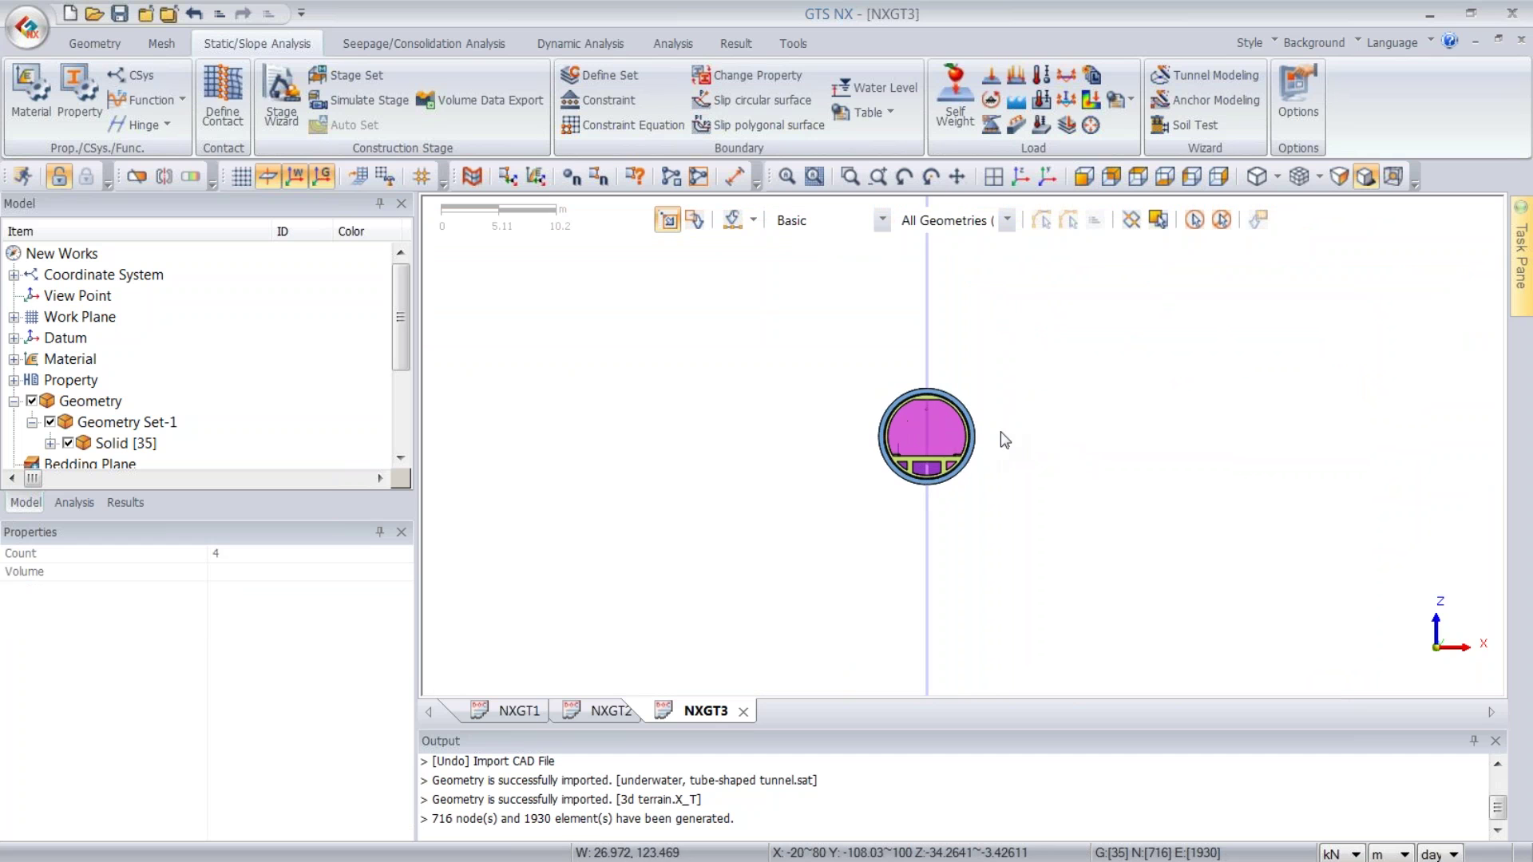
scroll(971, 432, "up", 3)
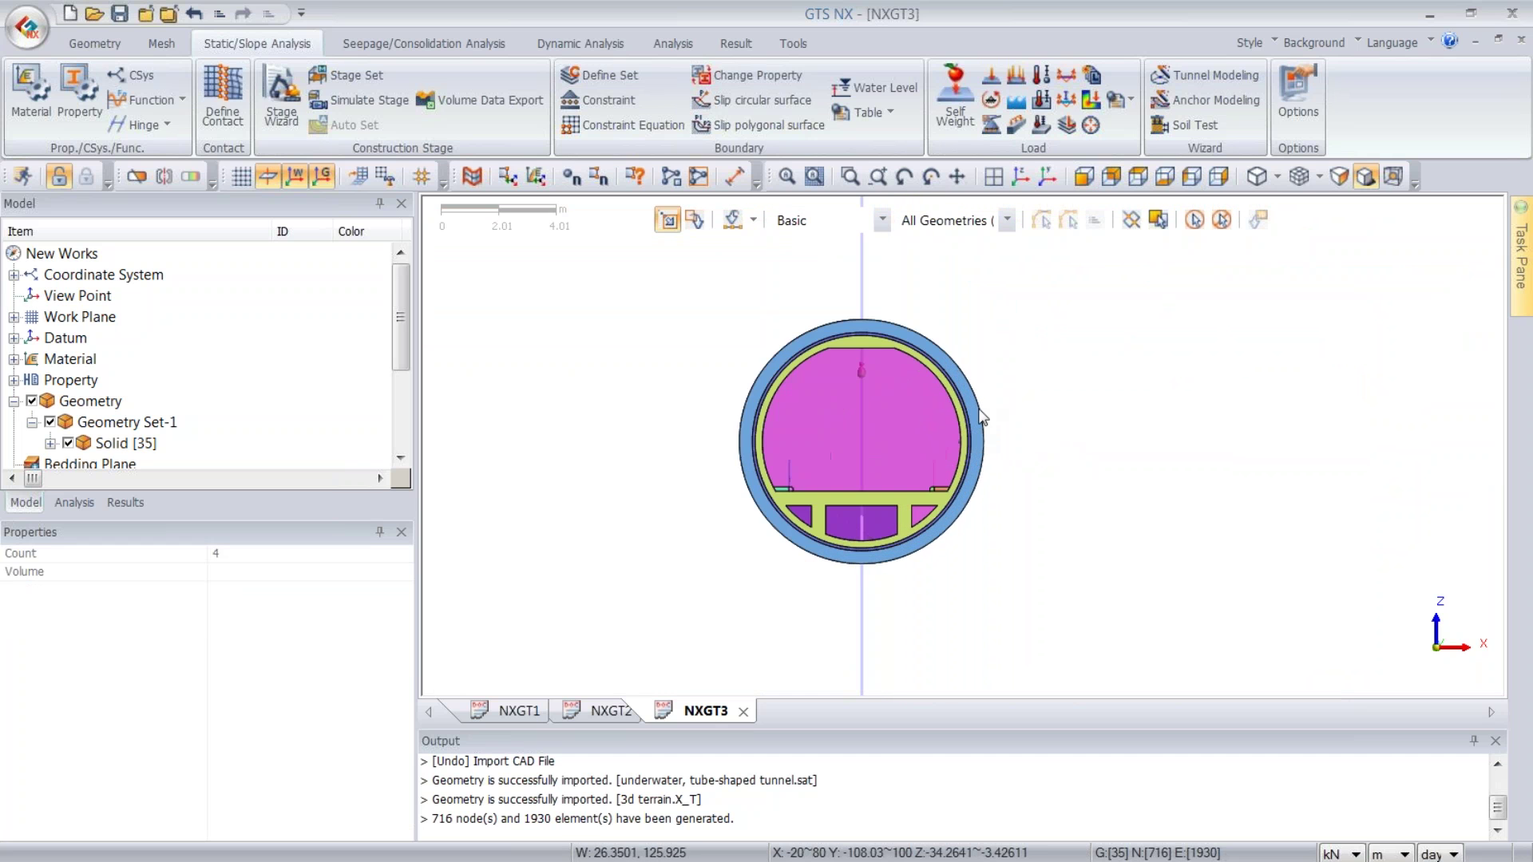
left_click(842, 422)
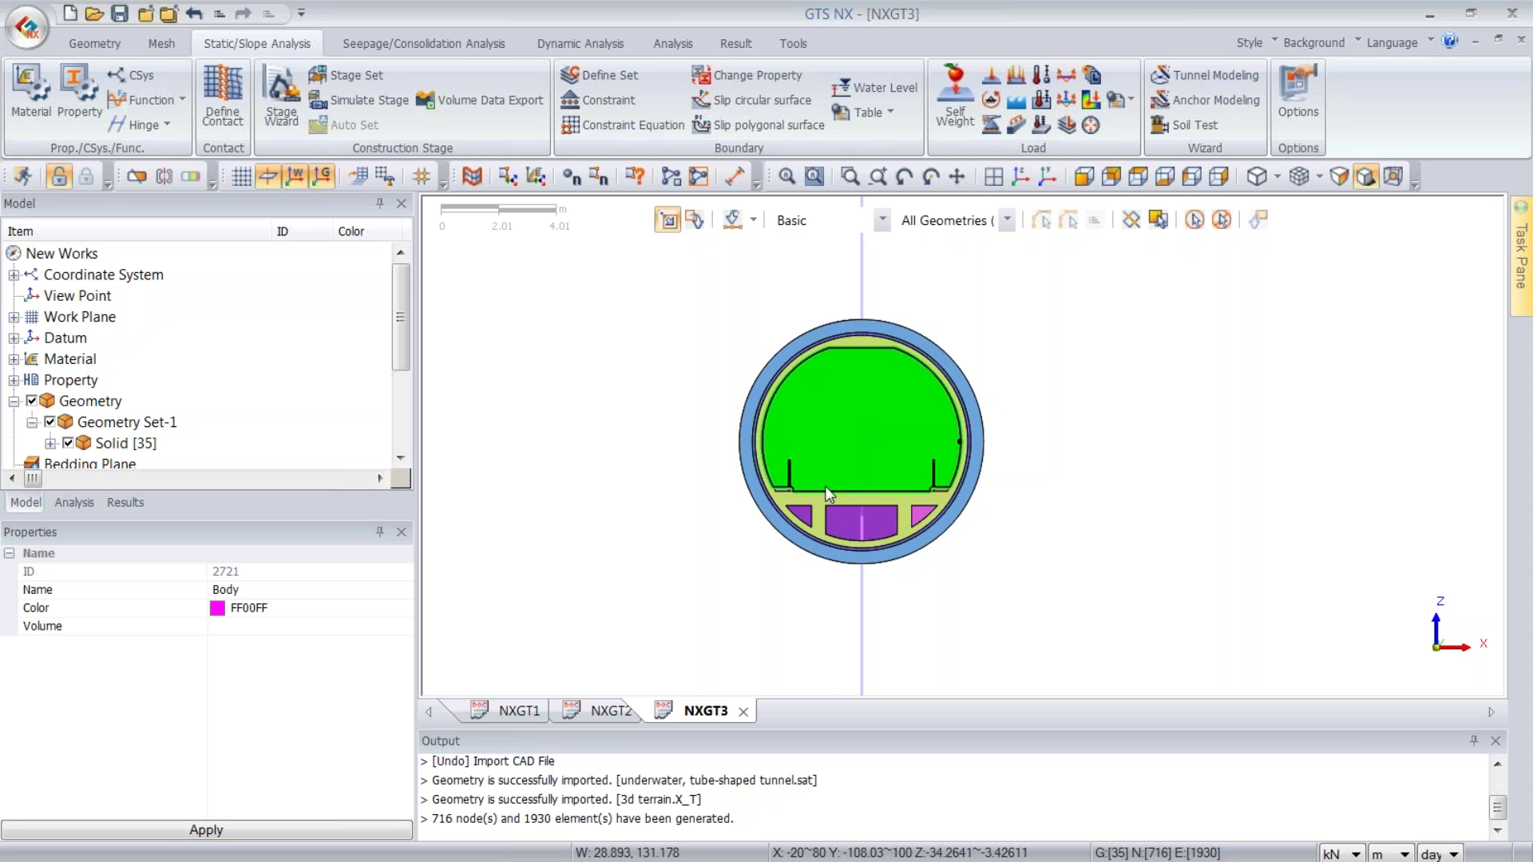
left_click(808, 519)
left_click(856, 521)
left_click(923, 519)
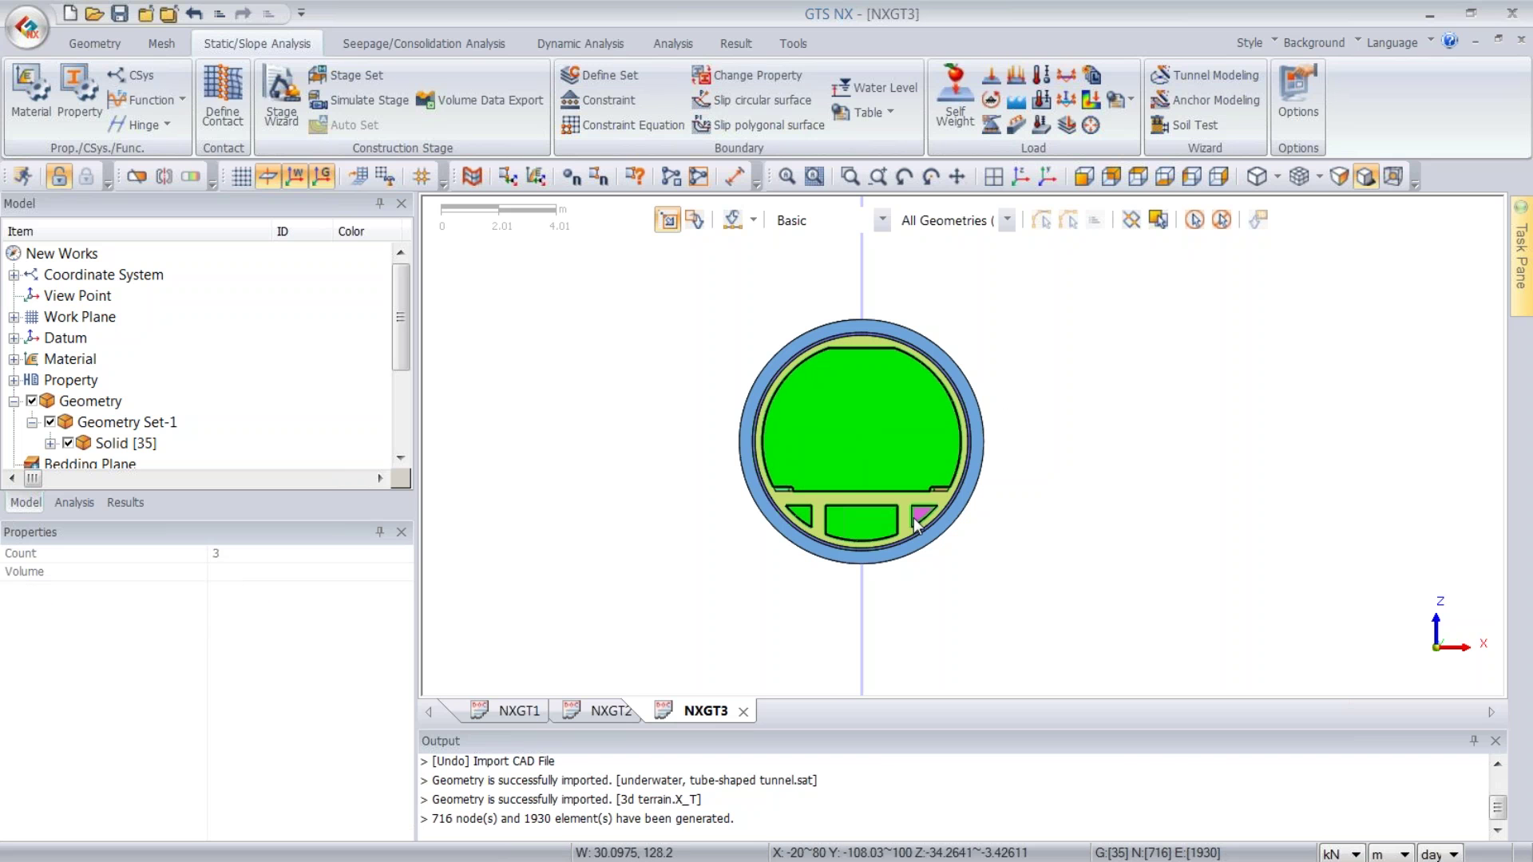
right_click(886, 428)
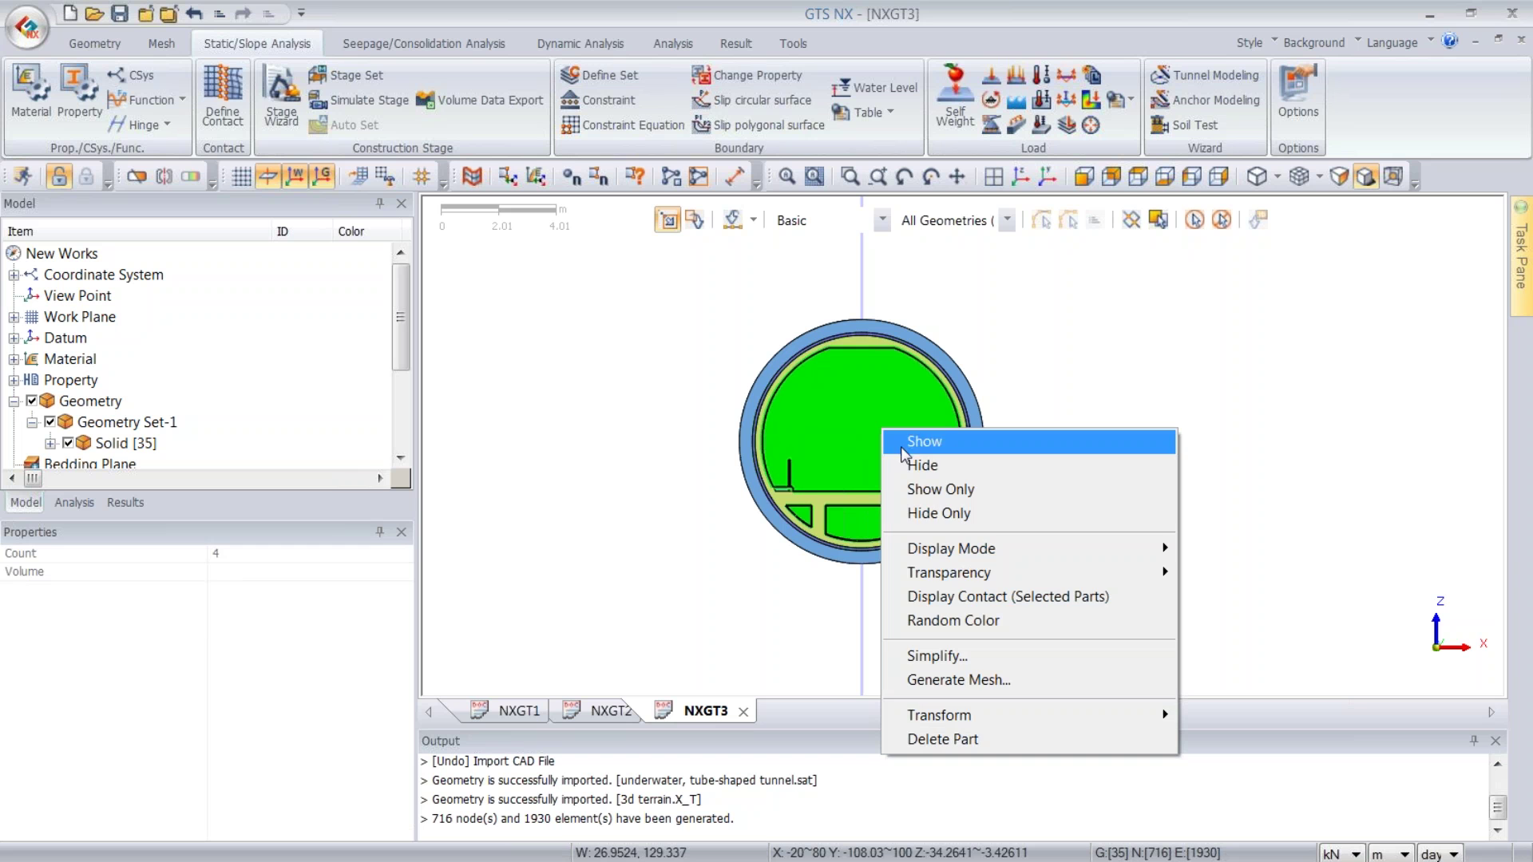
left_click(917, 466)
- Hide the second group of four fill solids lying behind the first in the tunnel's main opening and lower cells
left_click(884, 410)
left_click(803, 512)
left_click(846, 513)
left_click(920, 521)
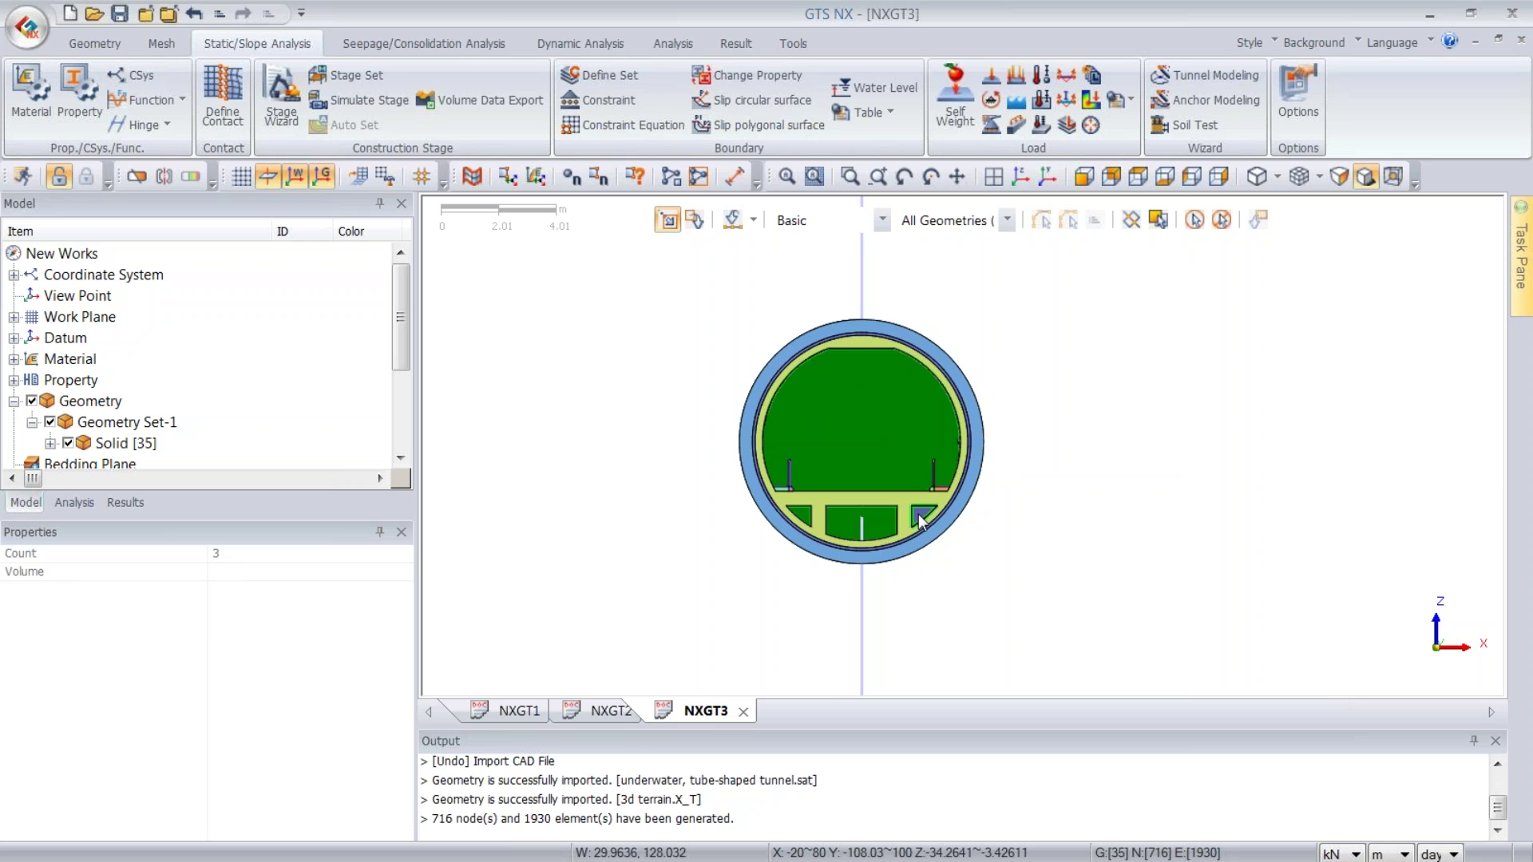
right_click(884, 435)
left_click(919, 471)
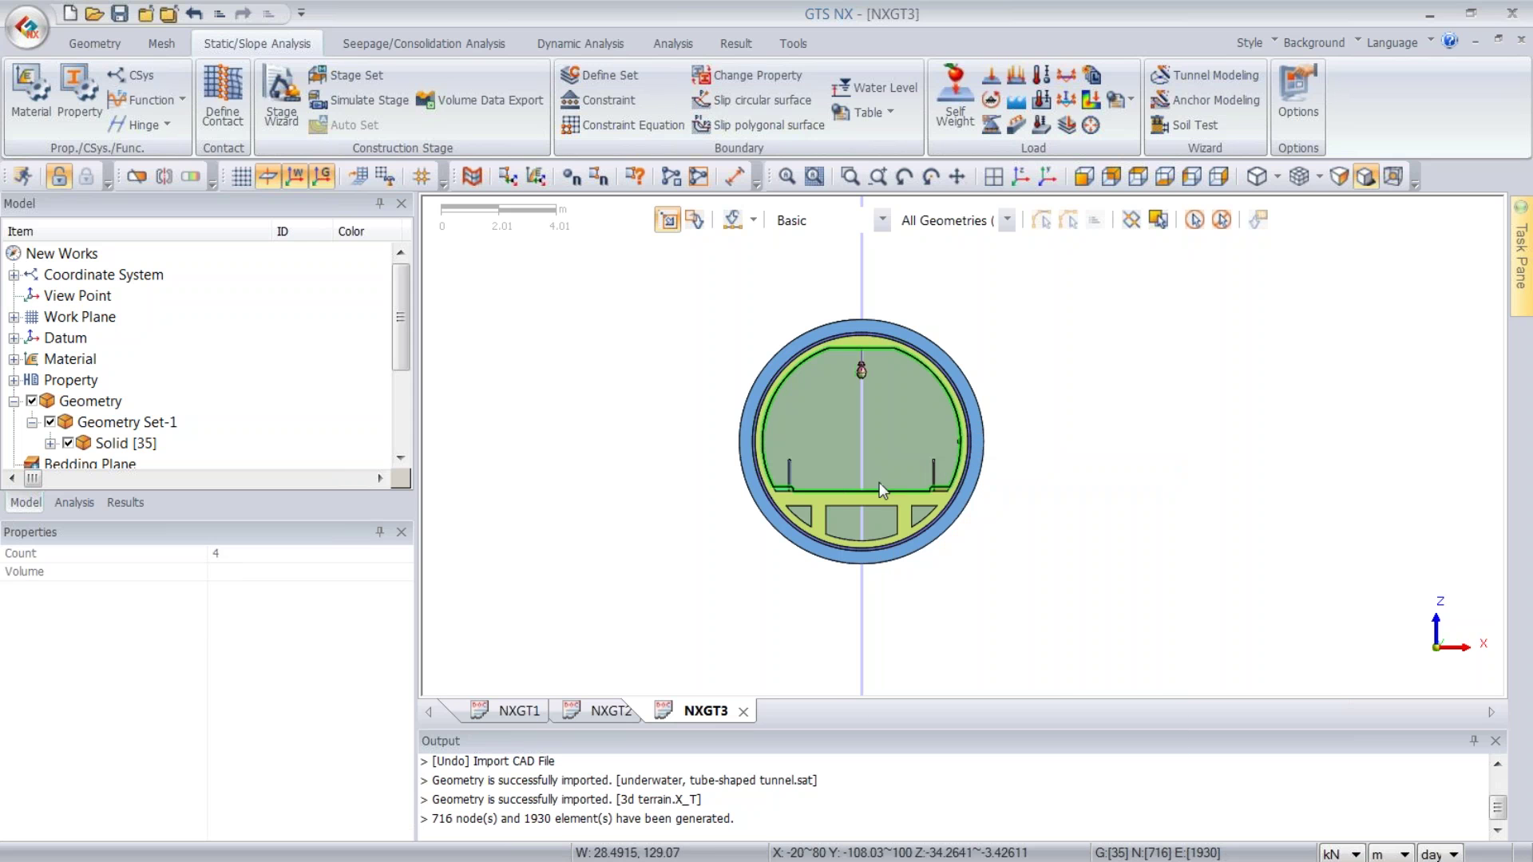
- Hide the last four fill solids in the tunnel, leaving only the lining, deck and fixtures displayed
left_click(807, 516)
left_click(827, 475)
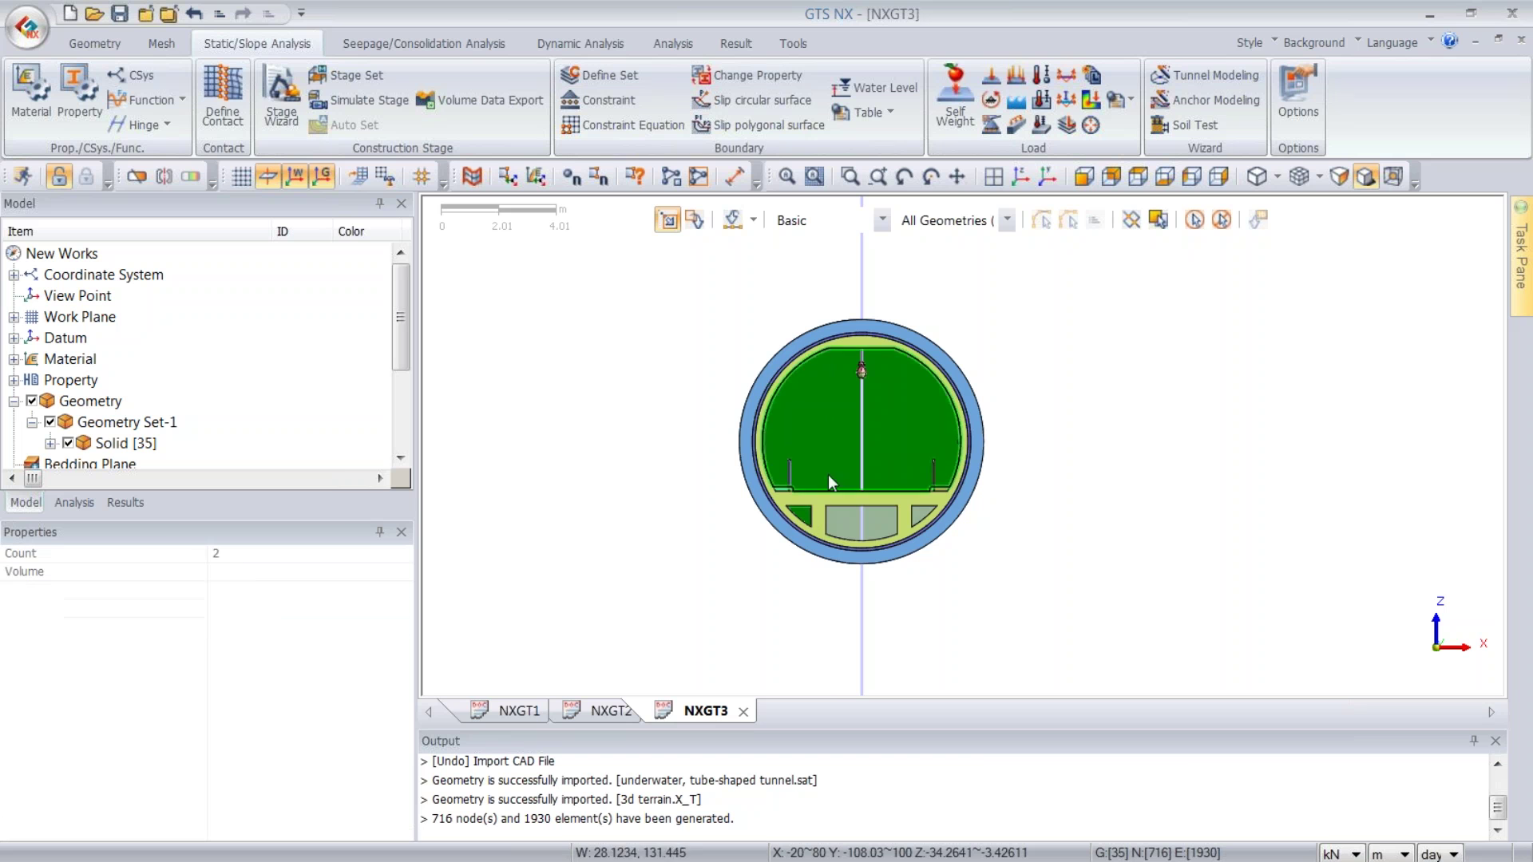
left_click(861, 515)
left_click(913, 517)
right_click(890, 443)
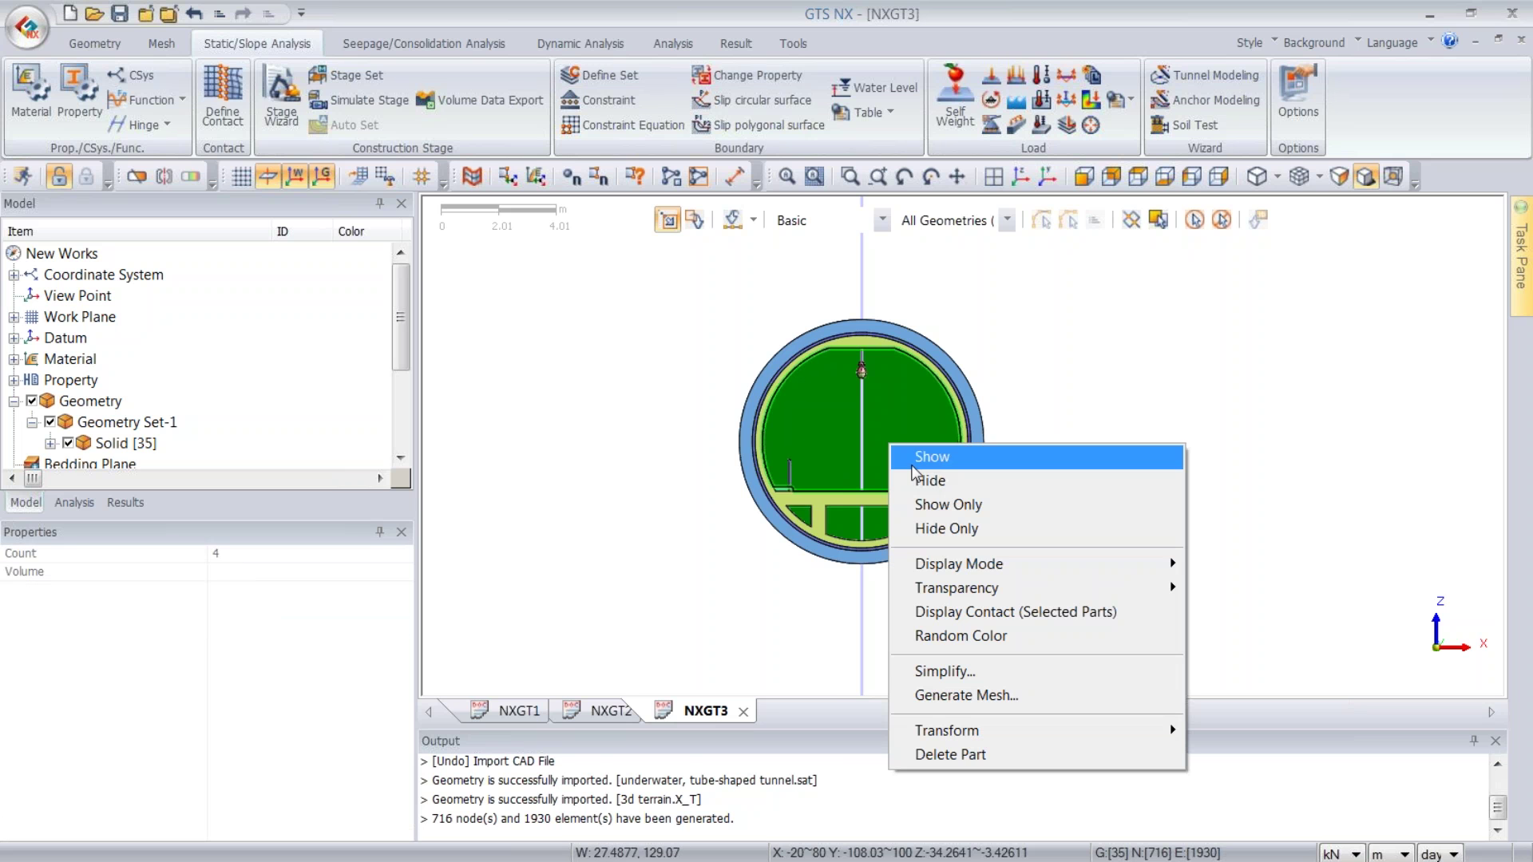
left_click(925, 479)
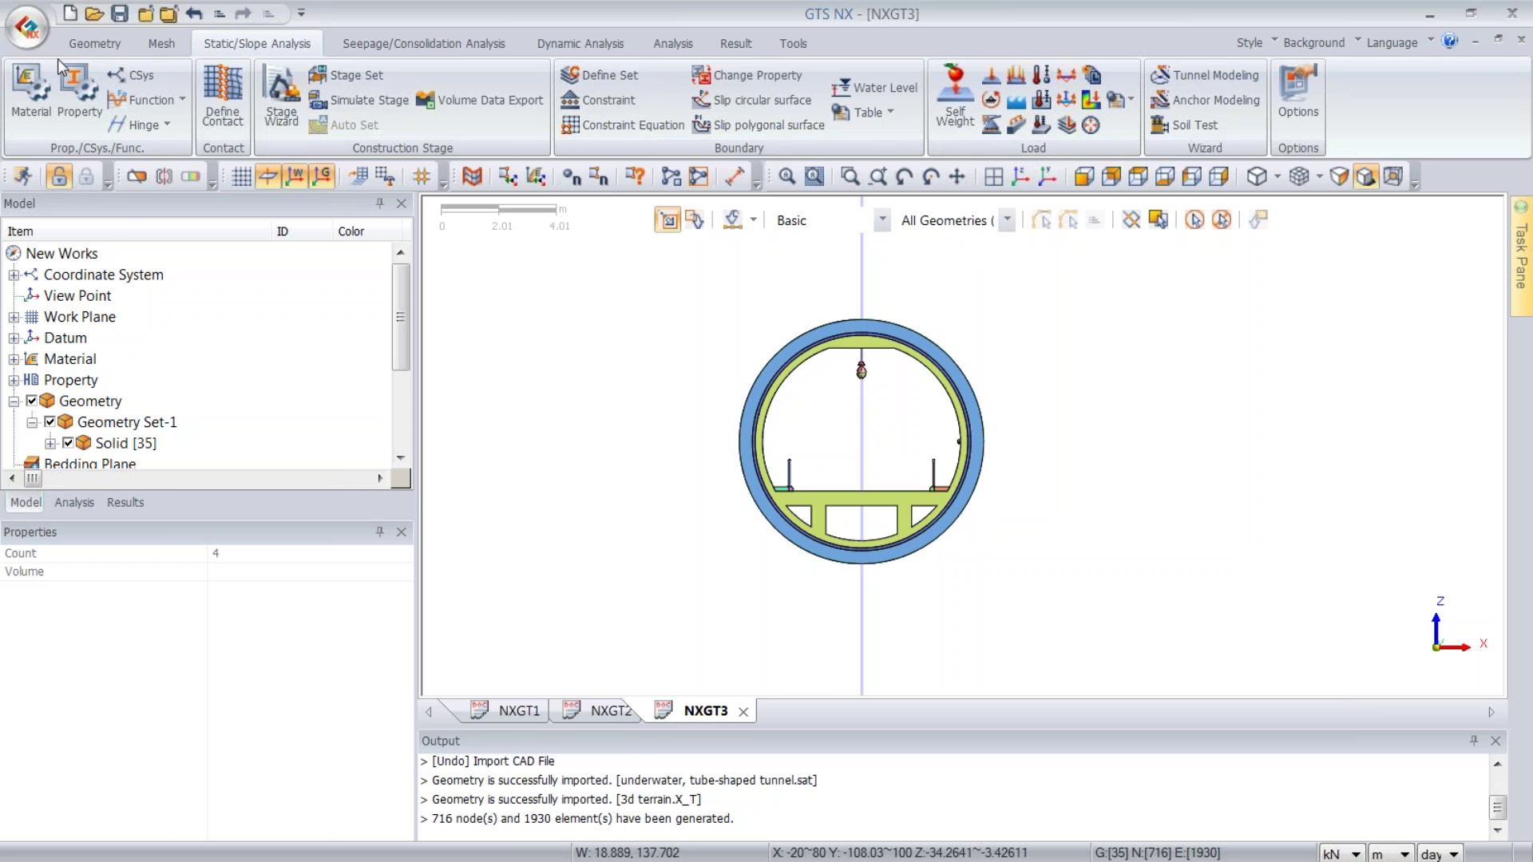
- Start a 3D auto-solid mesh on all 18 visible tunnel solids and set the element size to 1
left_click(162, 43)
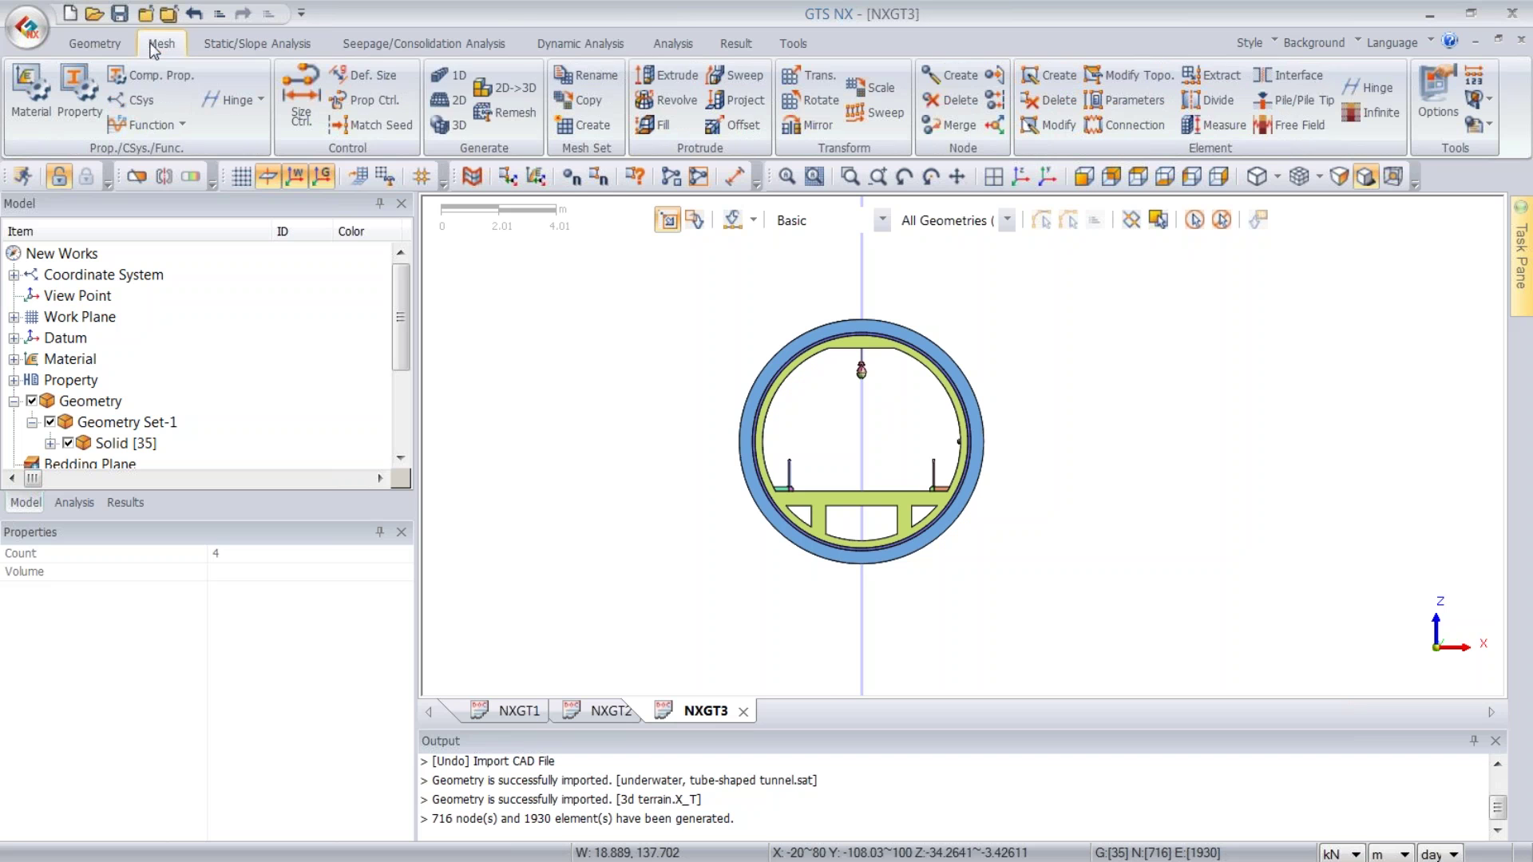
left_click(452, 129)
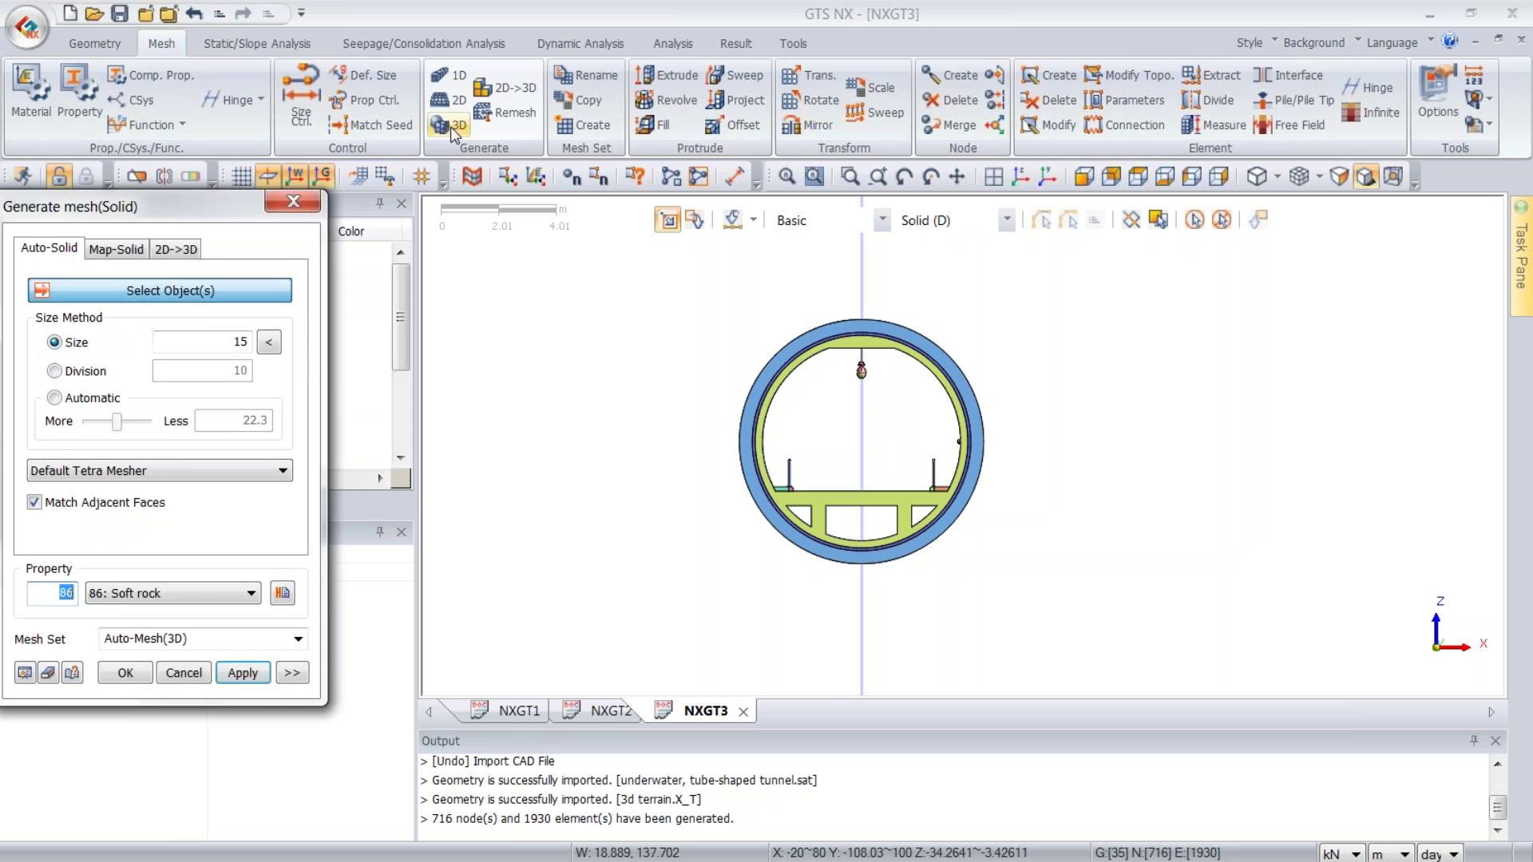
left_click_drag(120, 206, 391, 203)
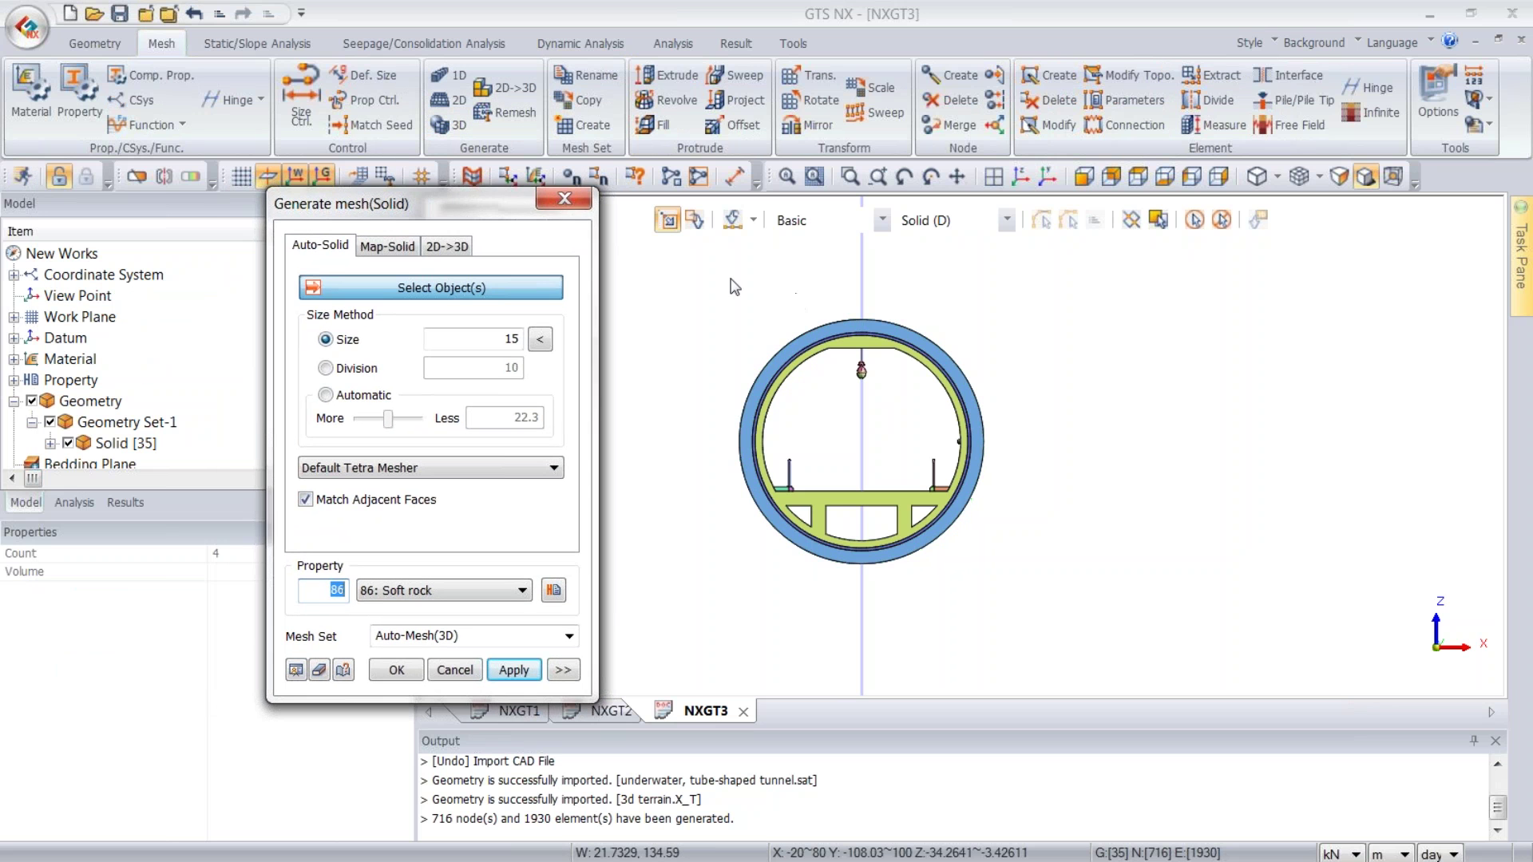
left_click_drag(999, 599, 1083, 668)
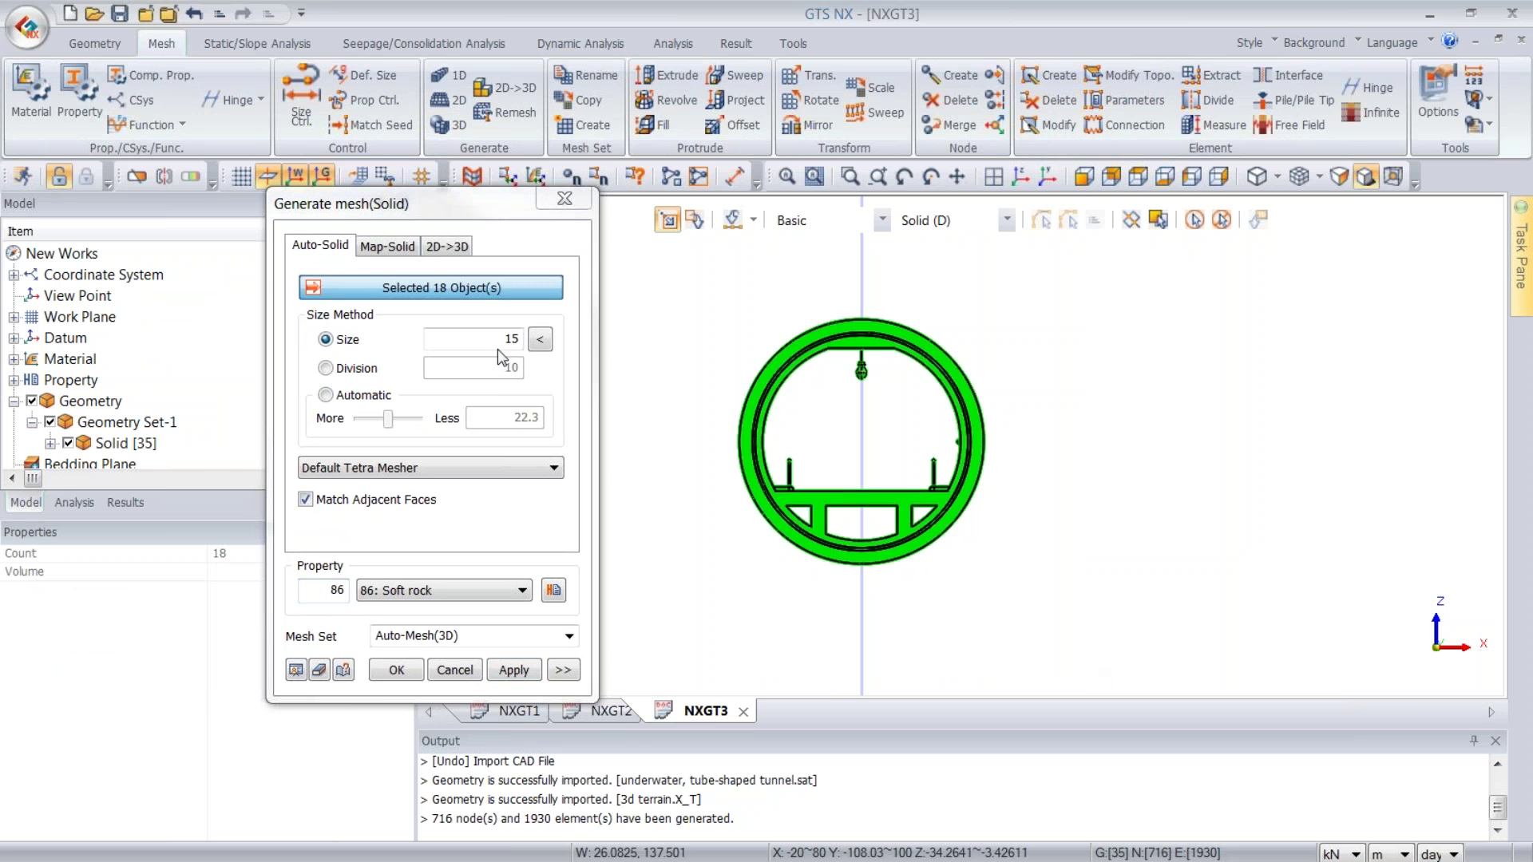
left_click_drag(454, 340, 550, 339)
type("1")
- Assign the 79: concrete property, name the mesh set tunnel, and generate the tunnel's 3D mesh
left_click(504, 591)
left_click(435, 607)
left_click(438, 637)
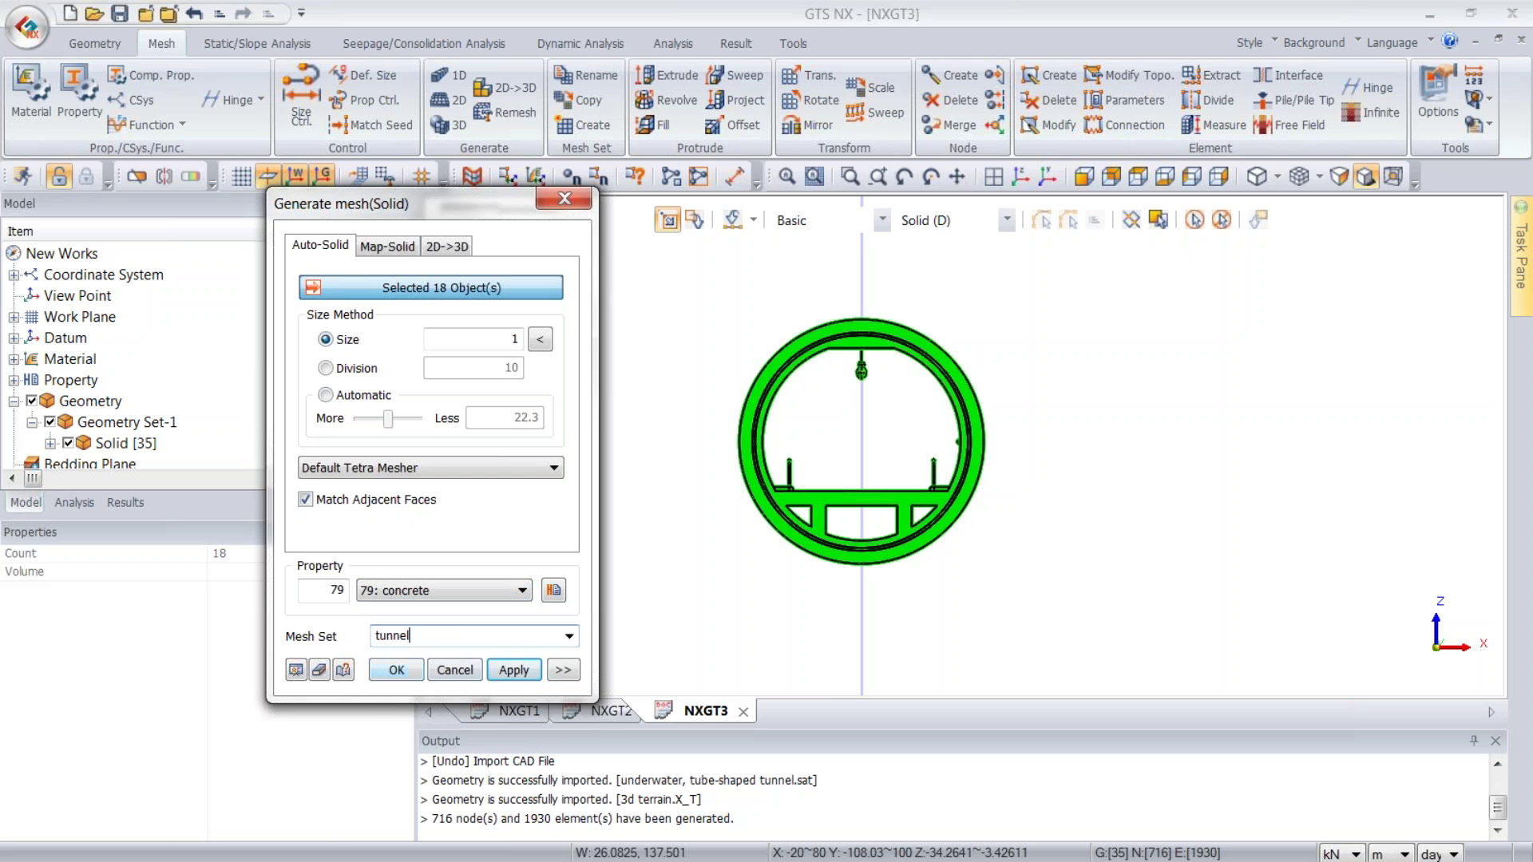
key("Return")
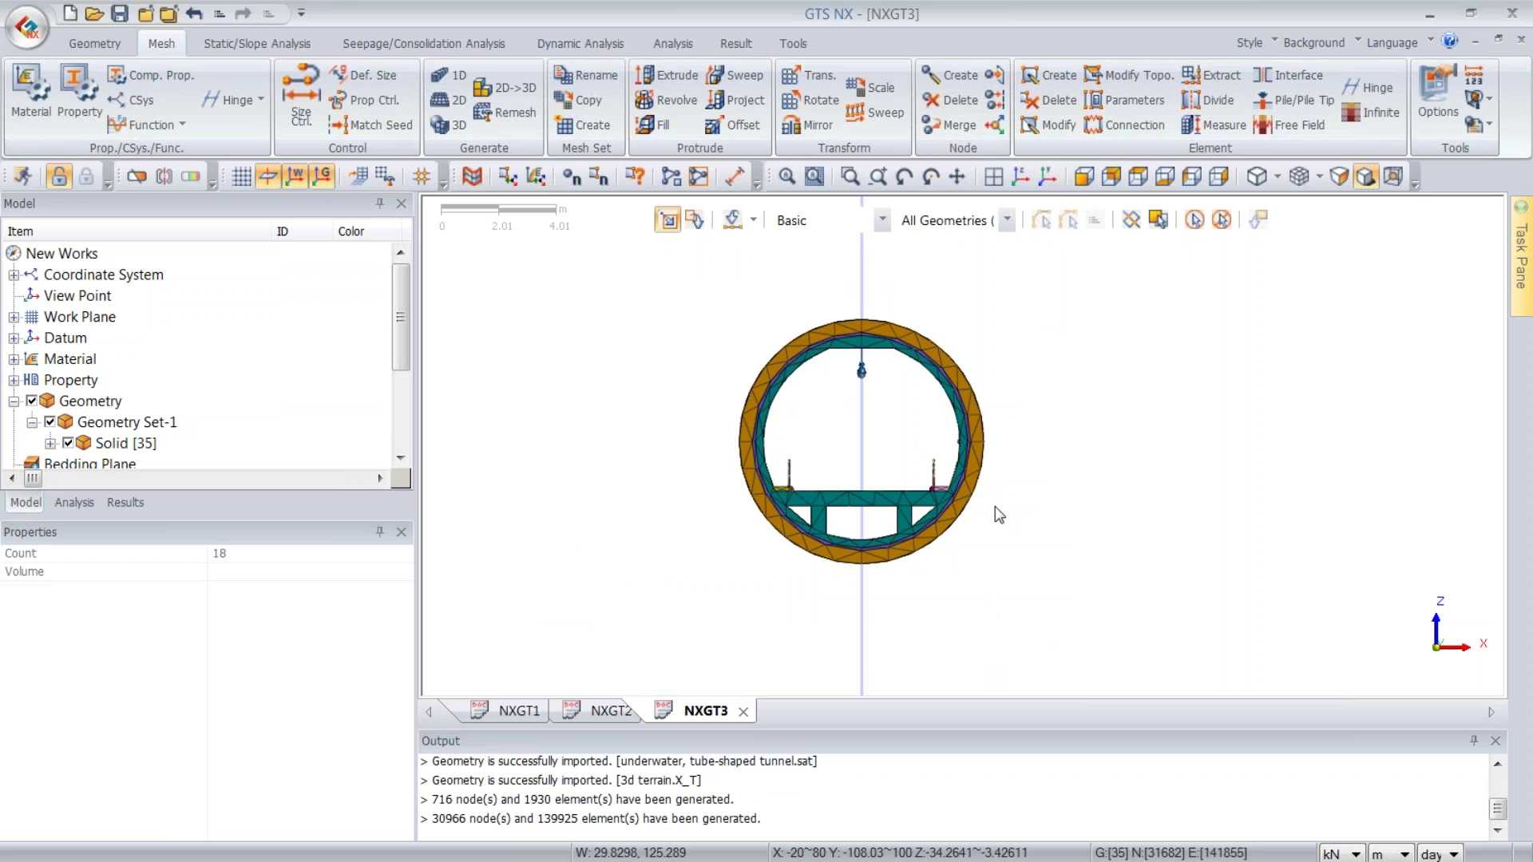
- Examine the tunnel mesh from the inside, including the hanging lamp and its thin cord at the ceiling
scroll(866, 403, "up", 2)
scroll(860, 372, "up", 6)
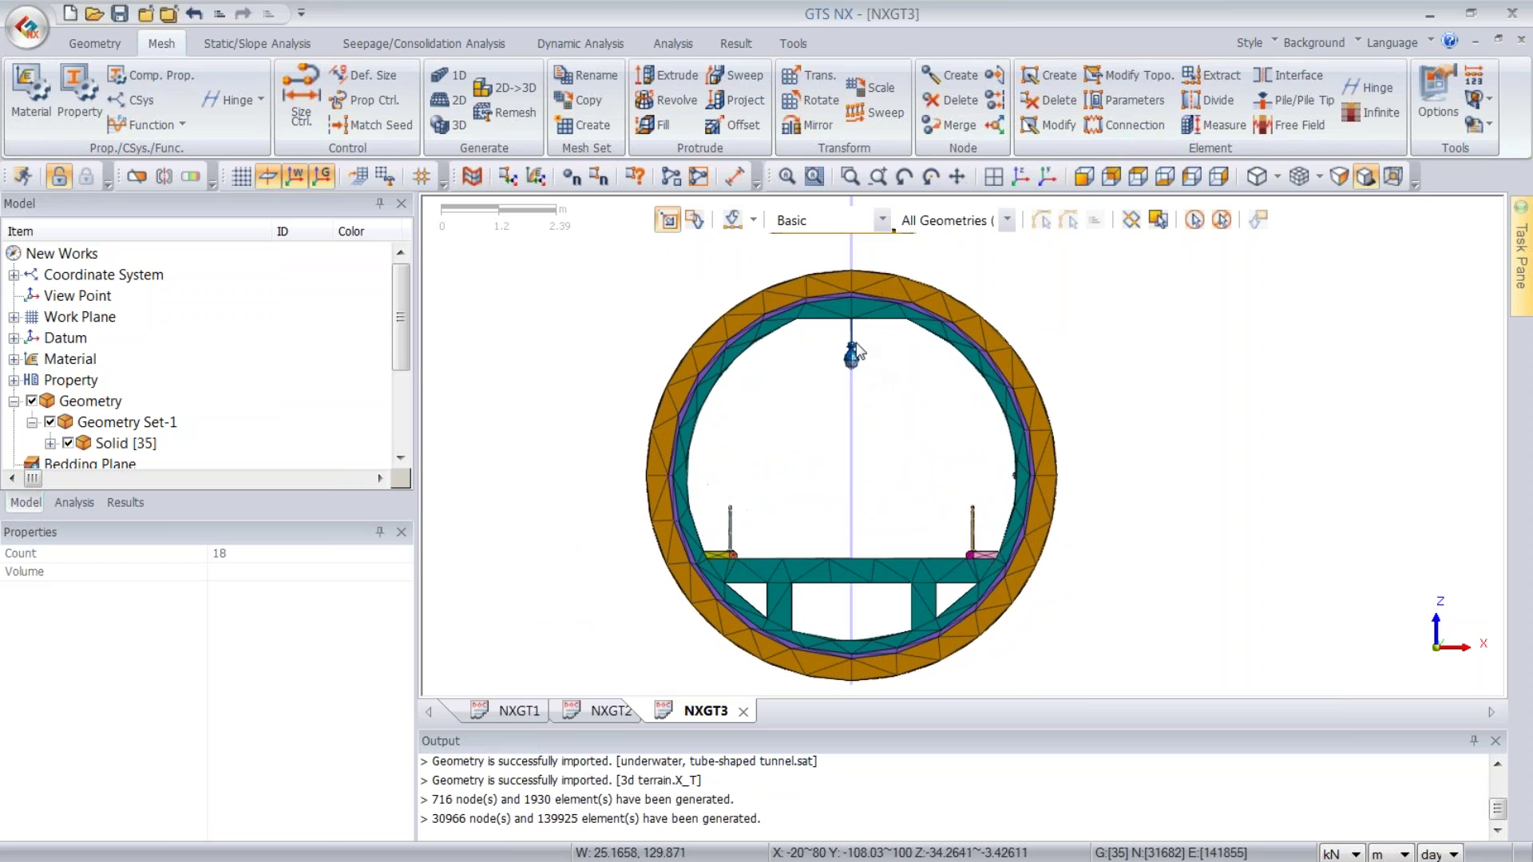
middle_click_drag(866, 365, 868, 363)
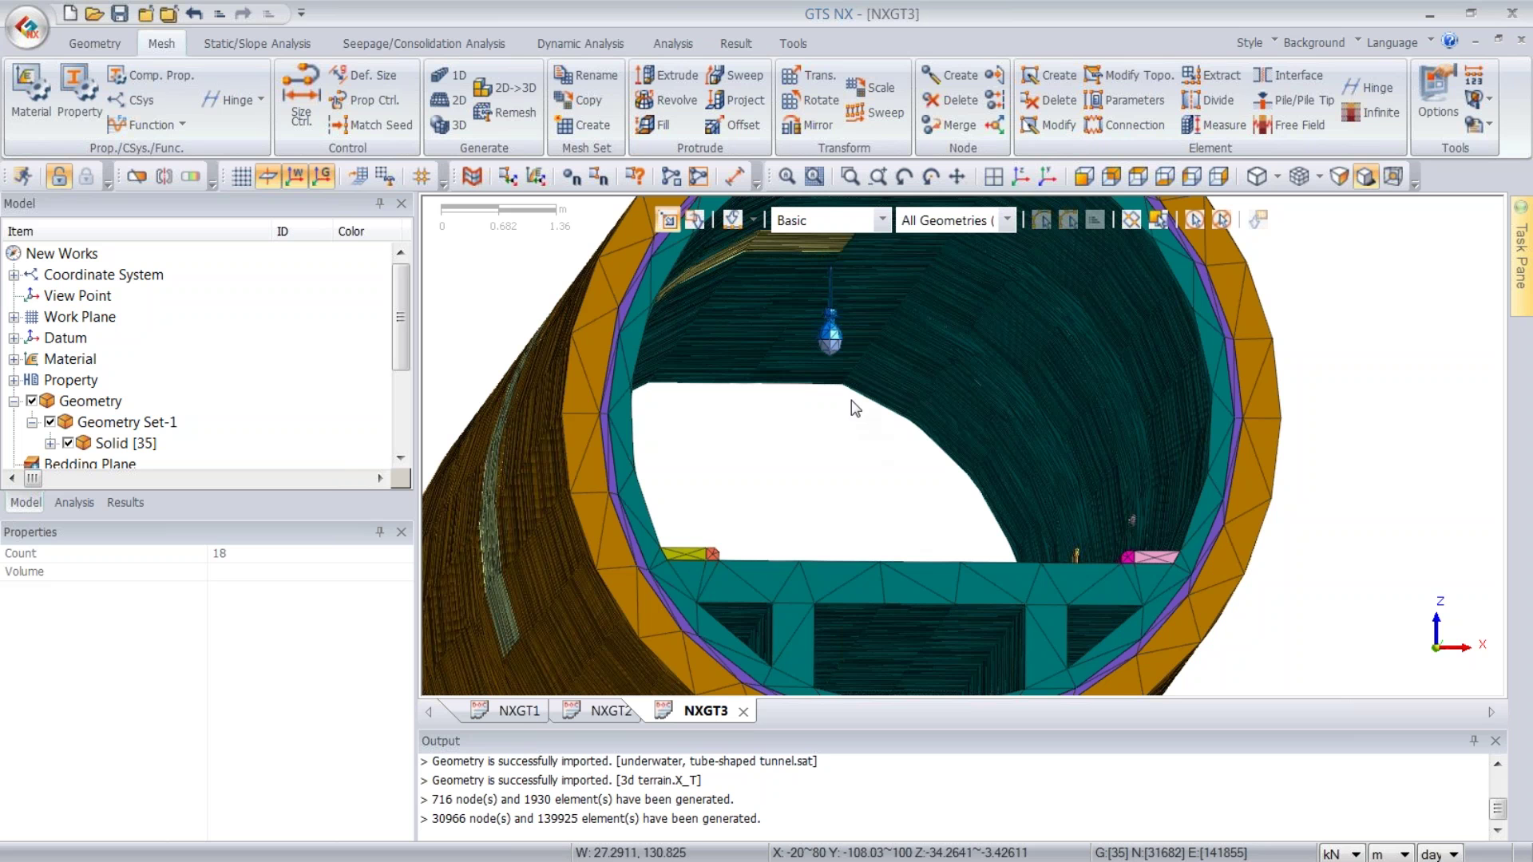
middle_click_drag(756, 386, 756, 480)
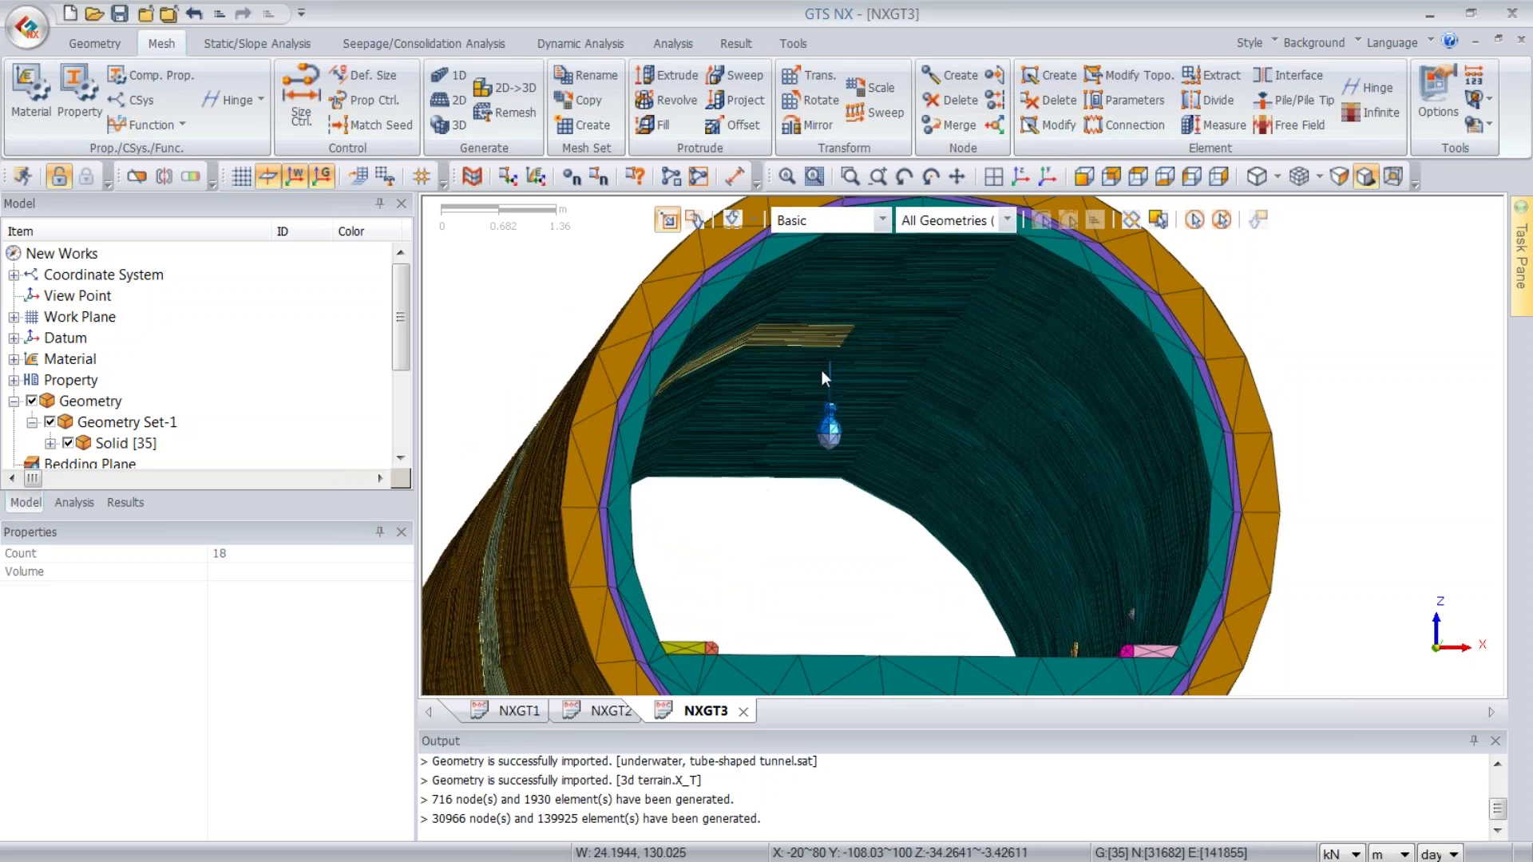
scroll(819, 373, "up", 5)
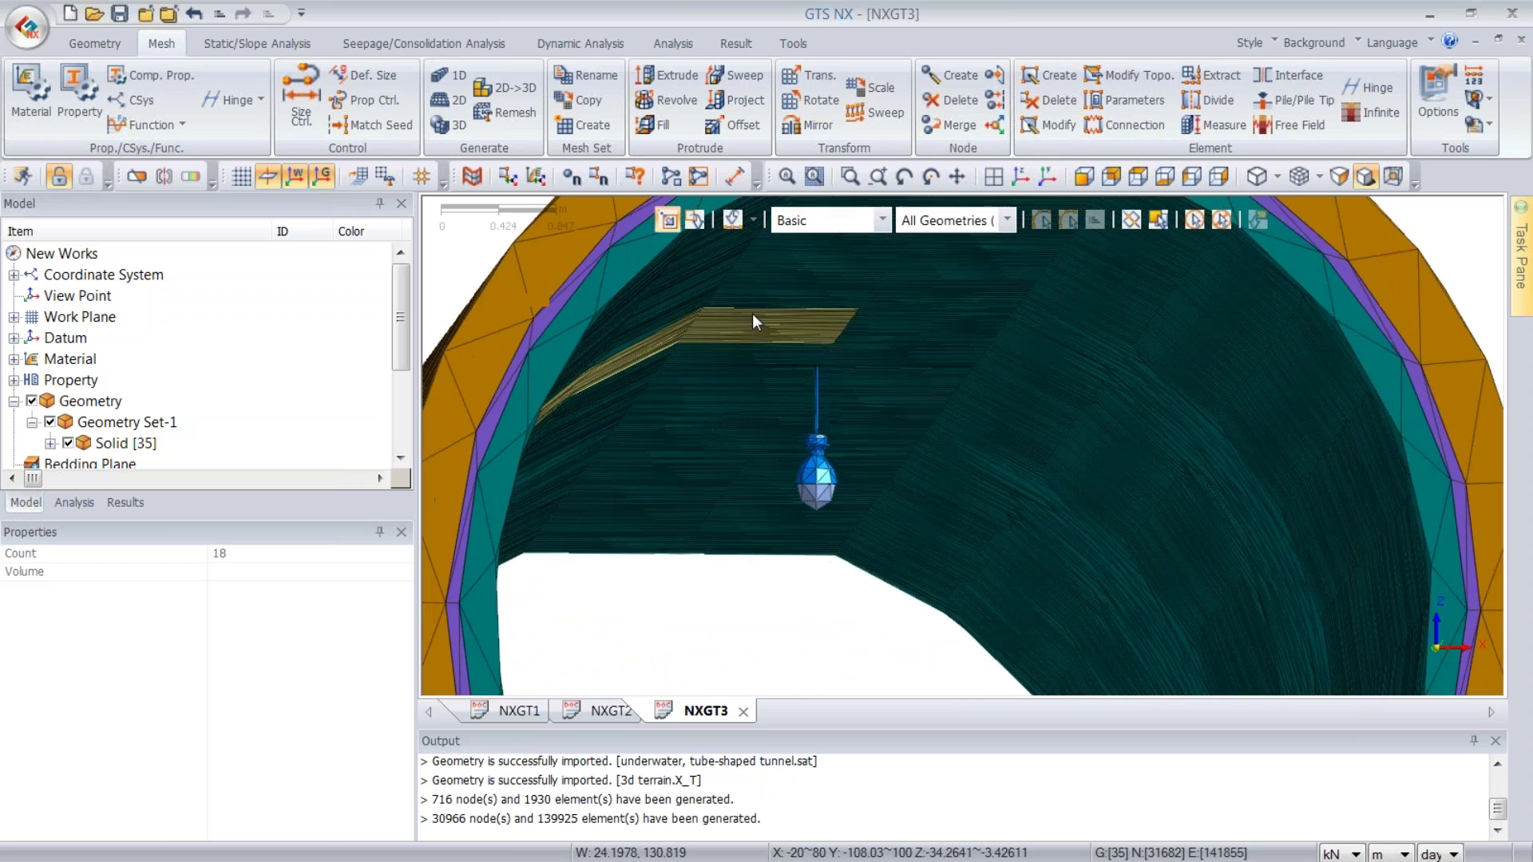
scroll(762, 385, "up", 2)
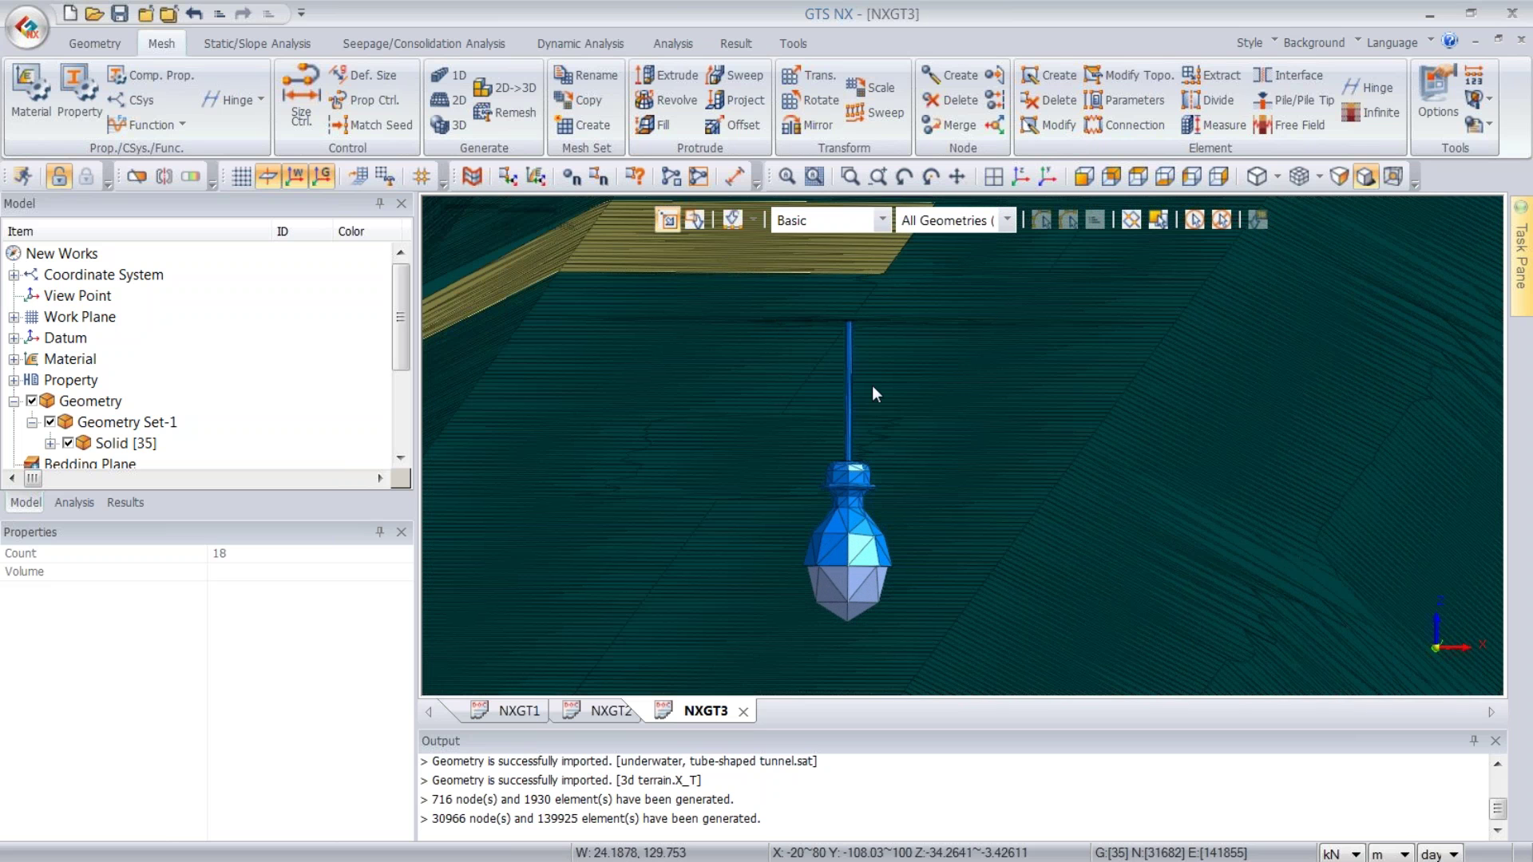
scroll(819, 313, "up", 3)
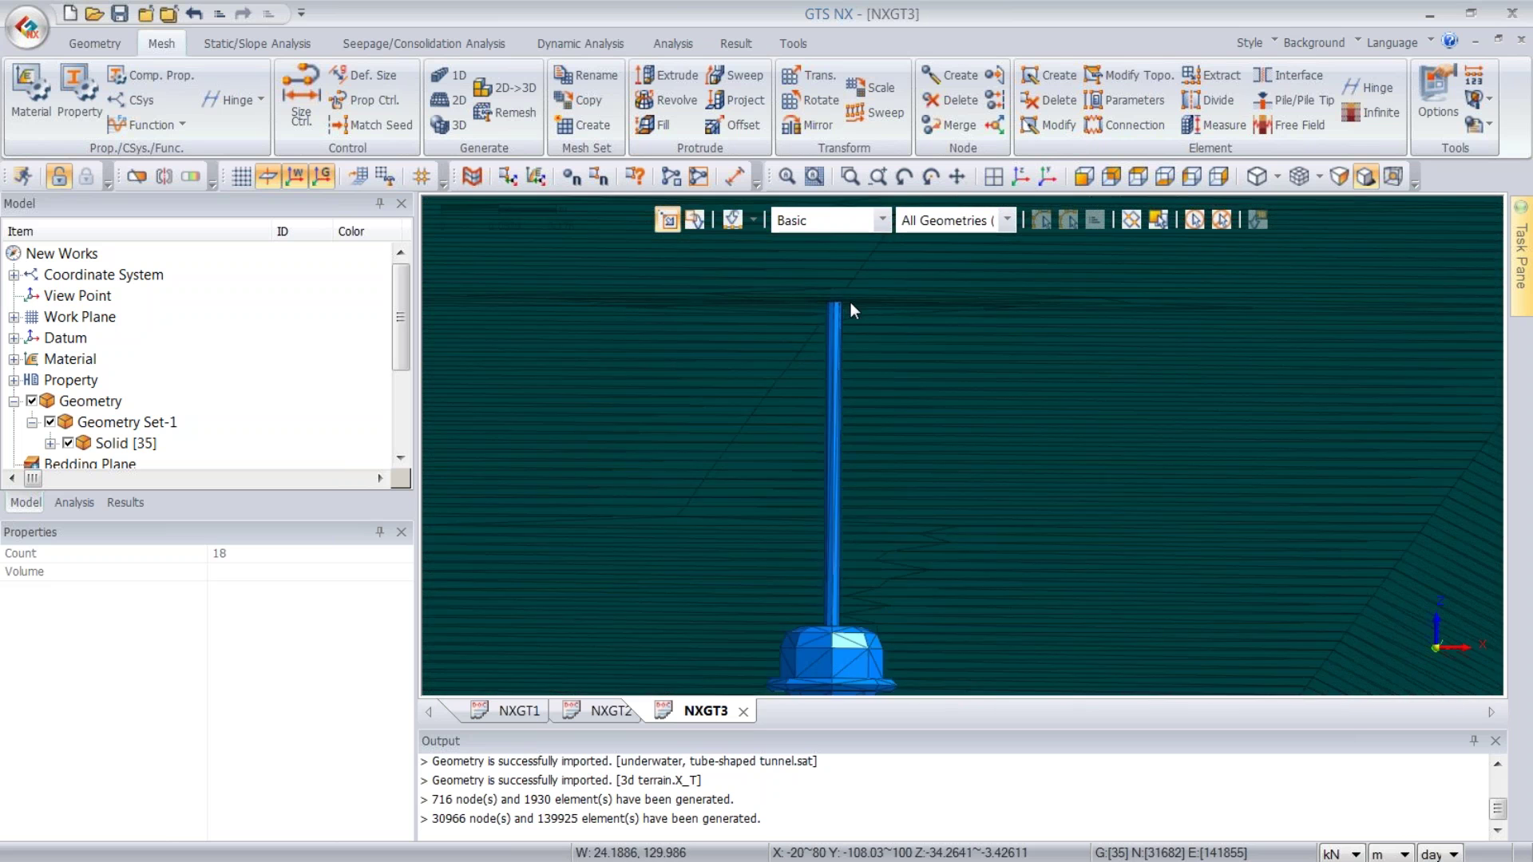
scroll(846, 463, "down", 5)
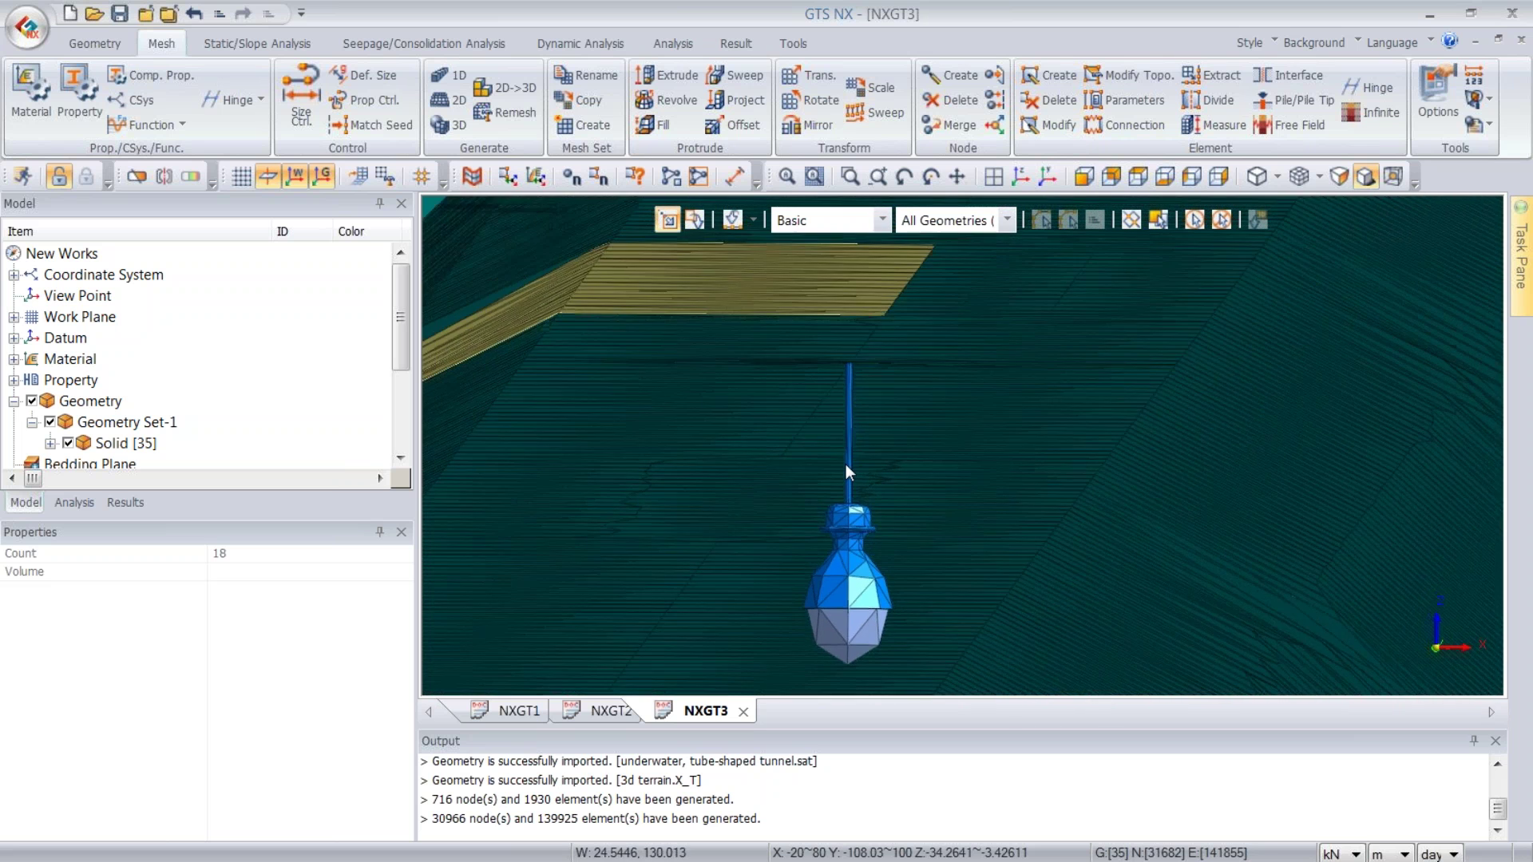
scroll(846, 463, "down", 6)
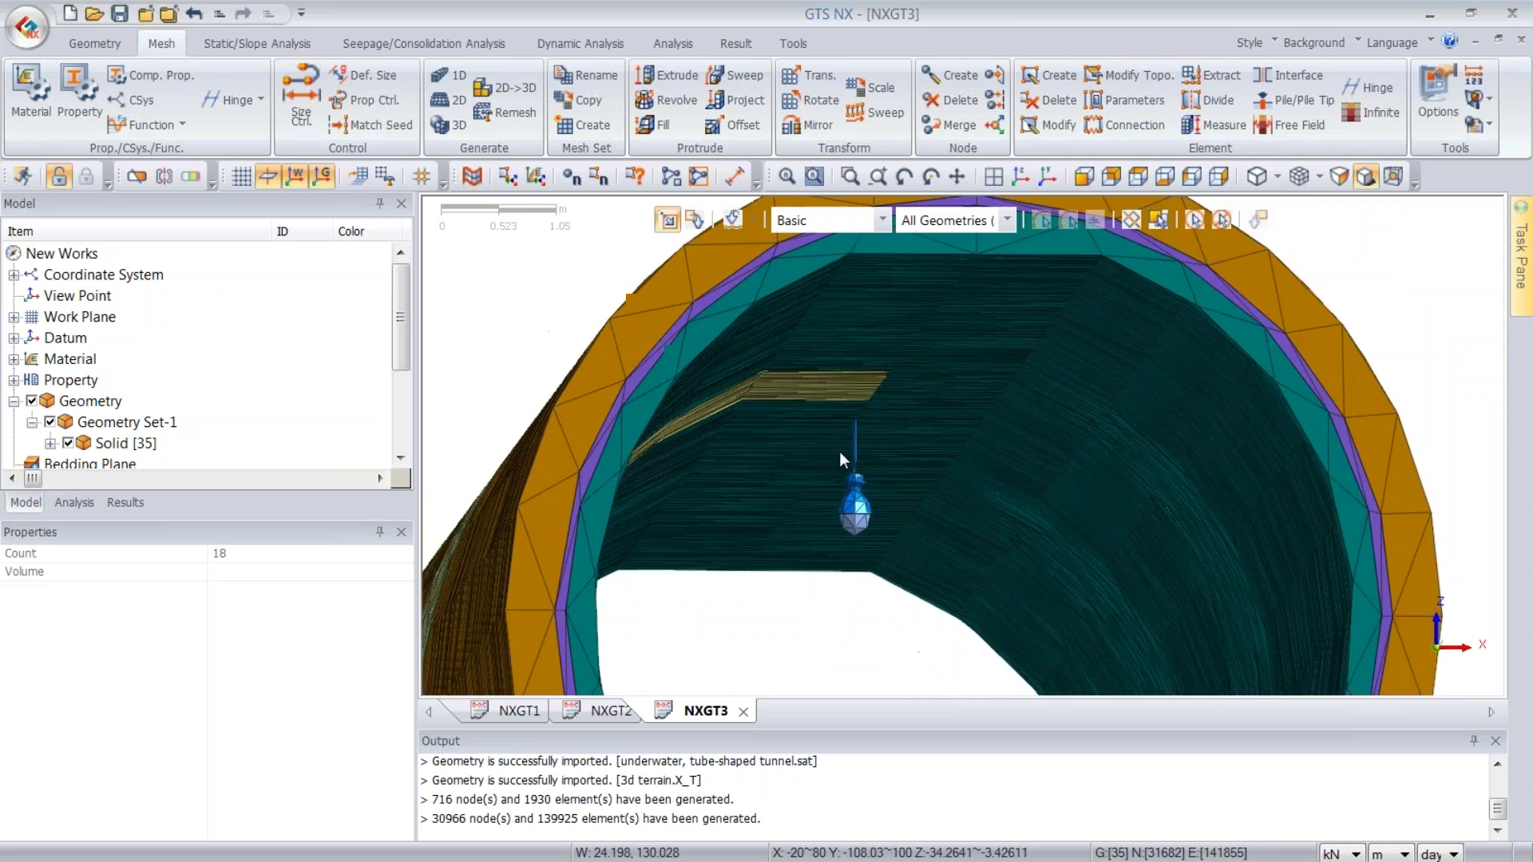
scroll(982, 509, "down", 2)
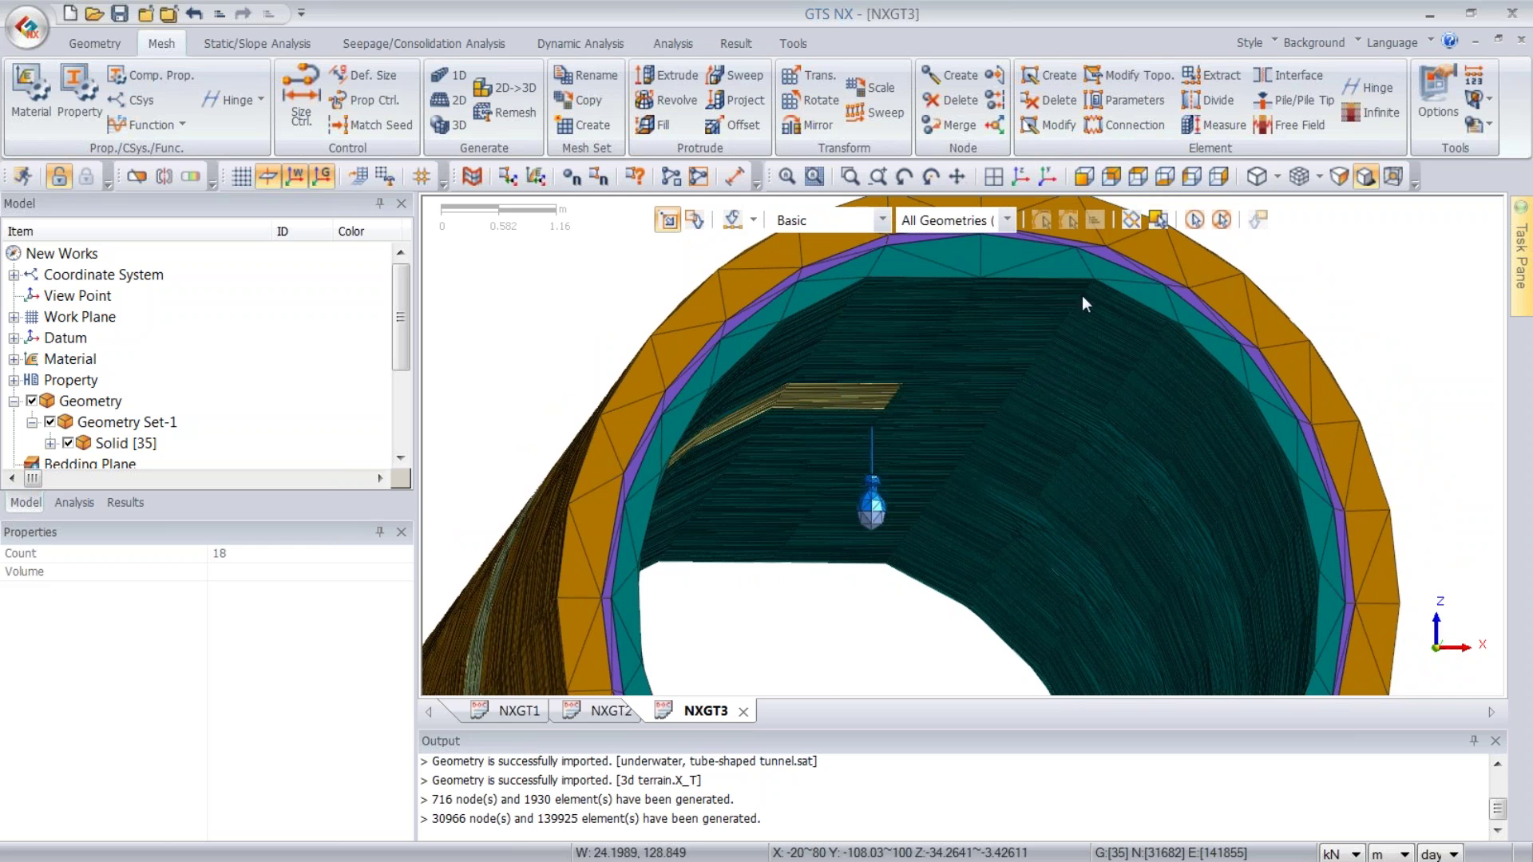
- Examine the meshed tunnel from outside and inside, including the slender post on the yellow walkway strip
middle_click_drag(1056, 376, 995, 300)
left_click(1028, 183)
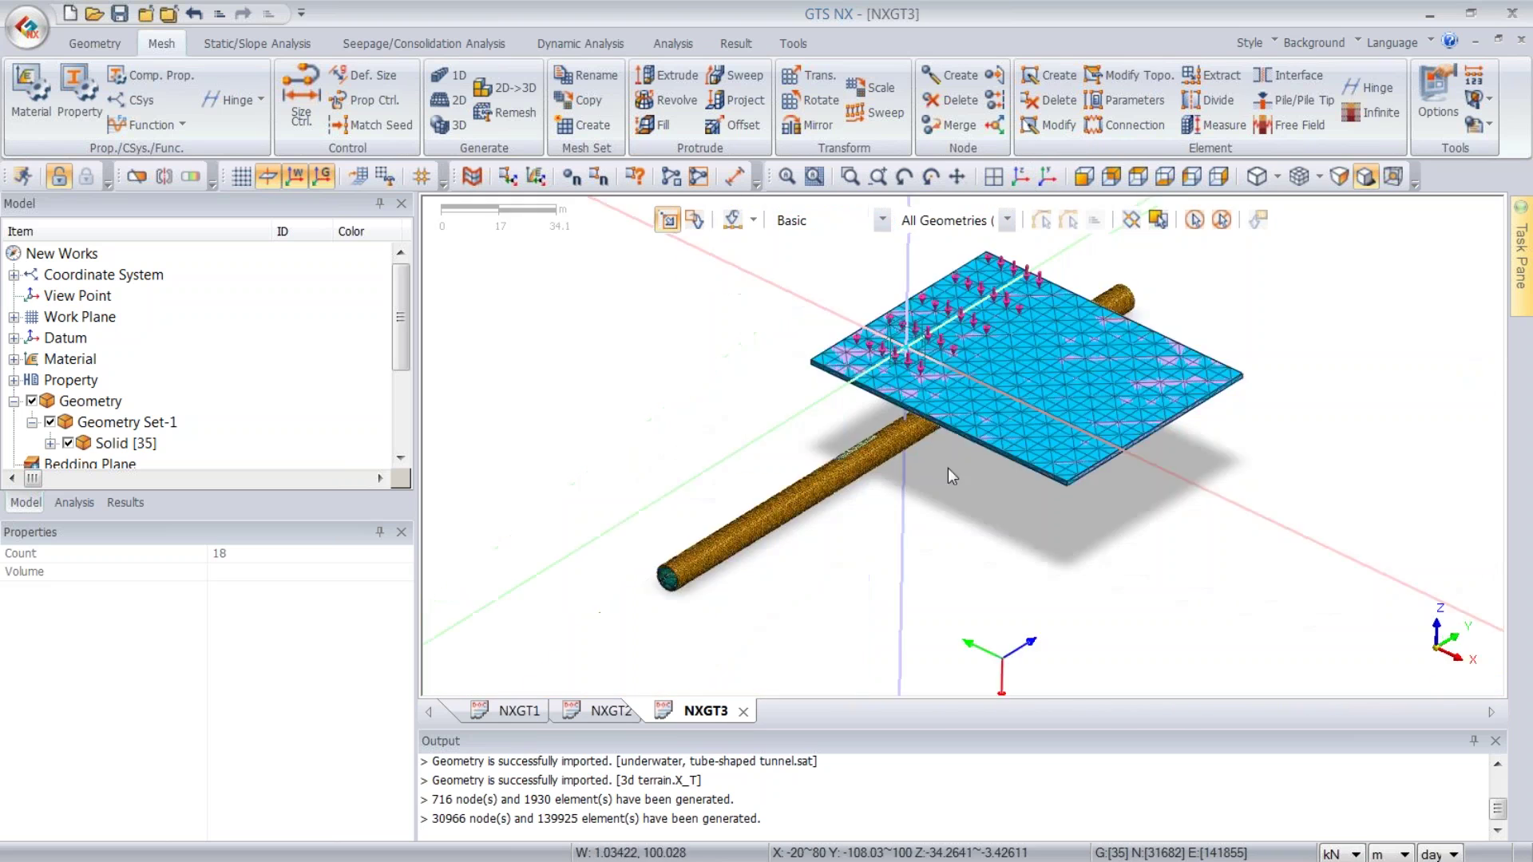
middle_click_drag(974, 432, 1040, 420)
middle_click_drag(990, 519, 843, 497)
scroll(835, 480, "up", 5)
scroll(842, 497, "up", 8)
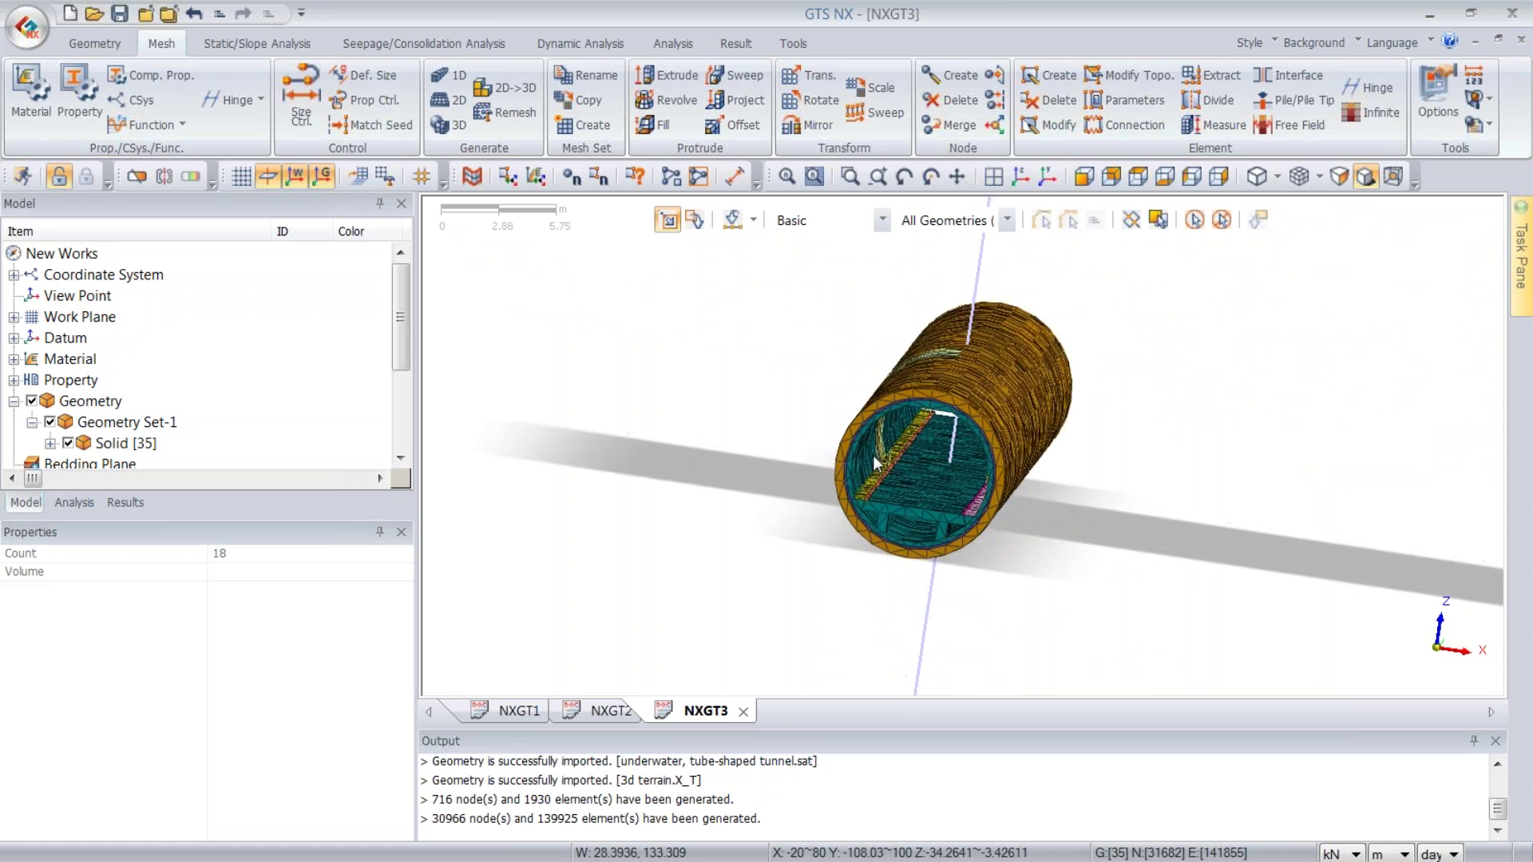
scroll(870, 453, "up", 6)
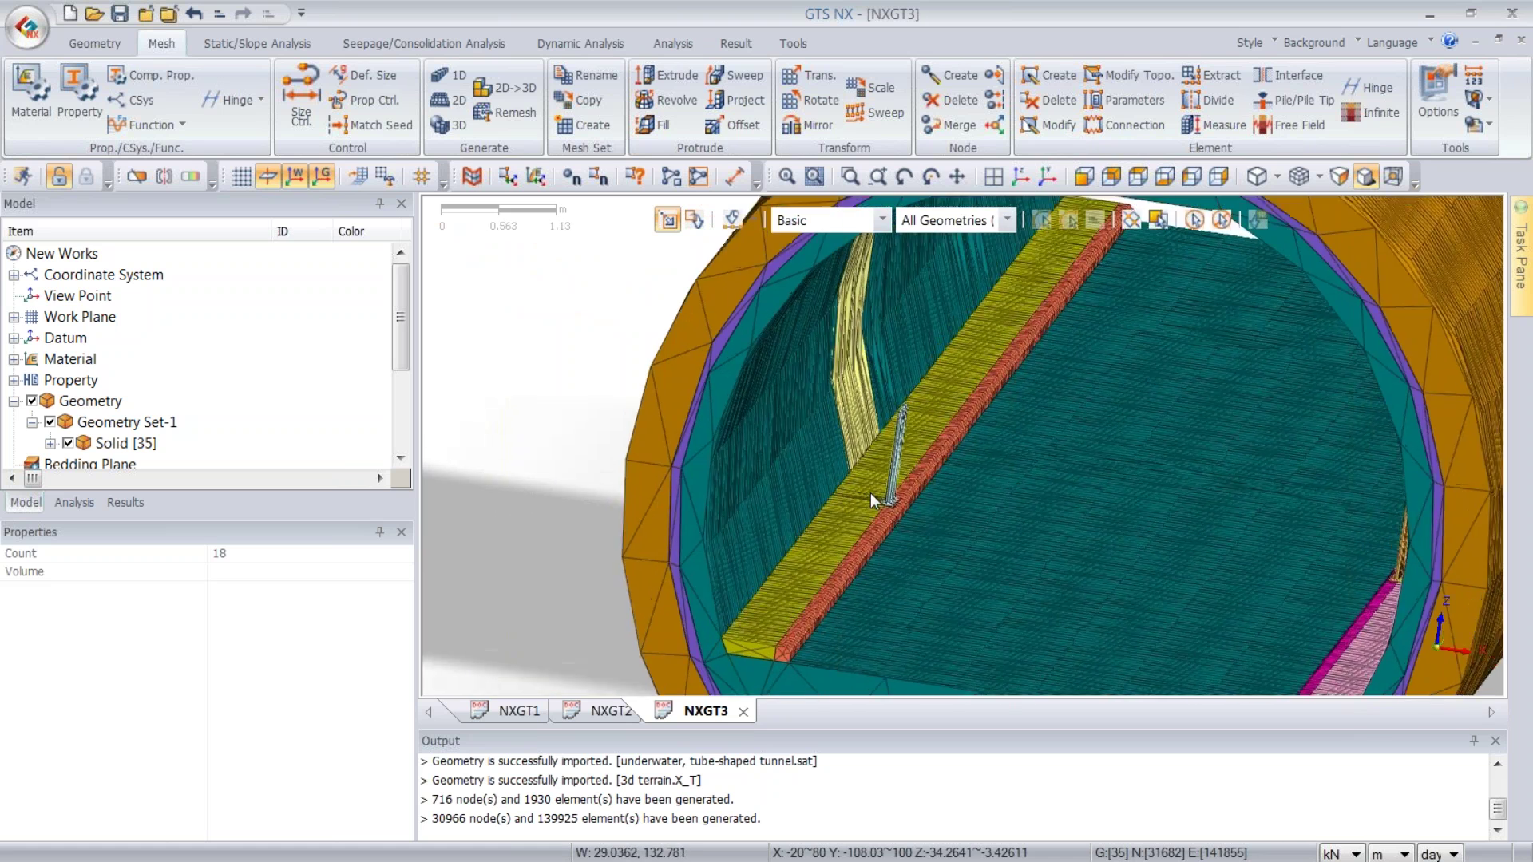
scroll(928, 396, "up", 3)
scroll(878, 542, "up", 2)
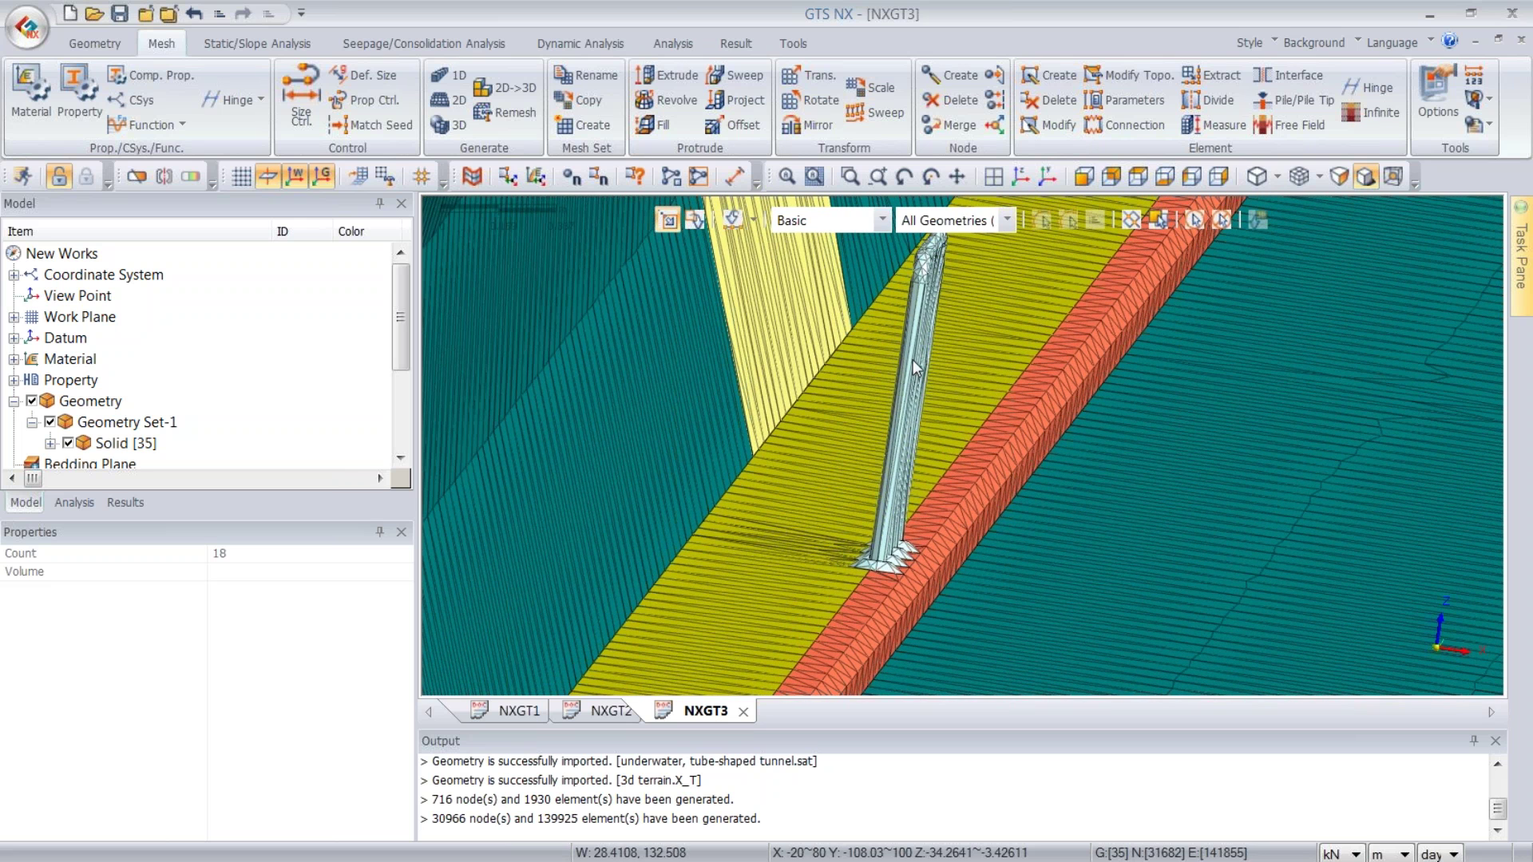
left_click(1015, 179)
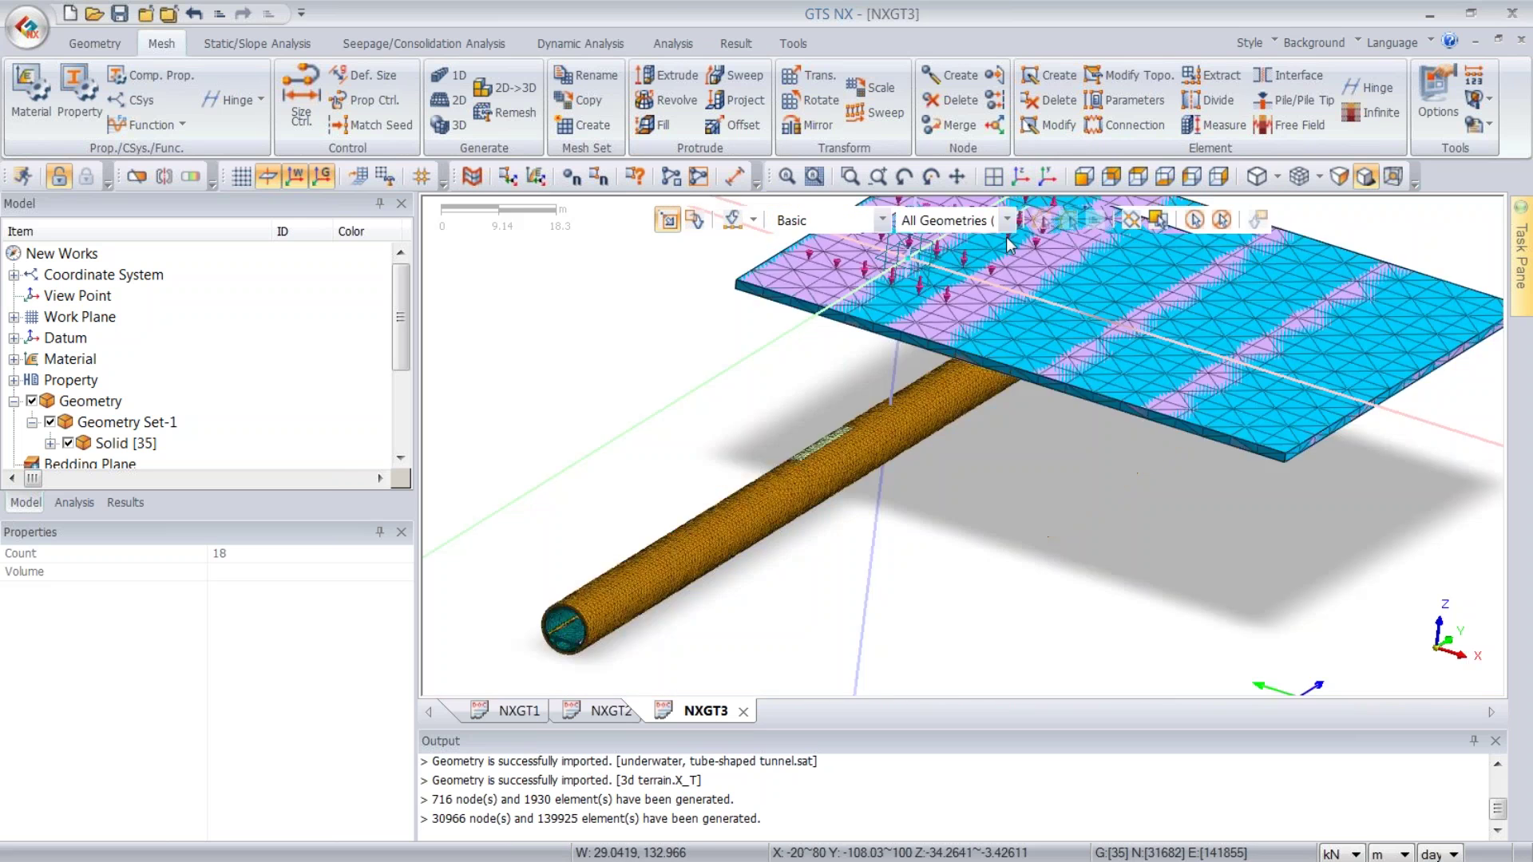
- Show all solids, start a 3D auto-solid mesh on the top terrain layer and set the element size to 10
left_click(68, 445)
left_click(69, 447)
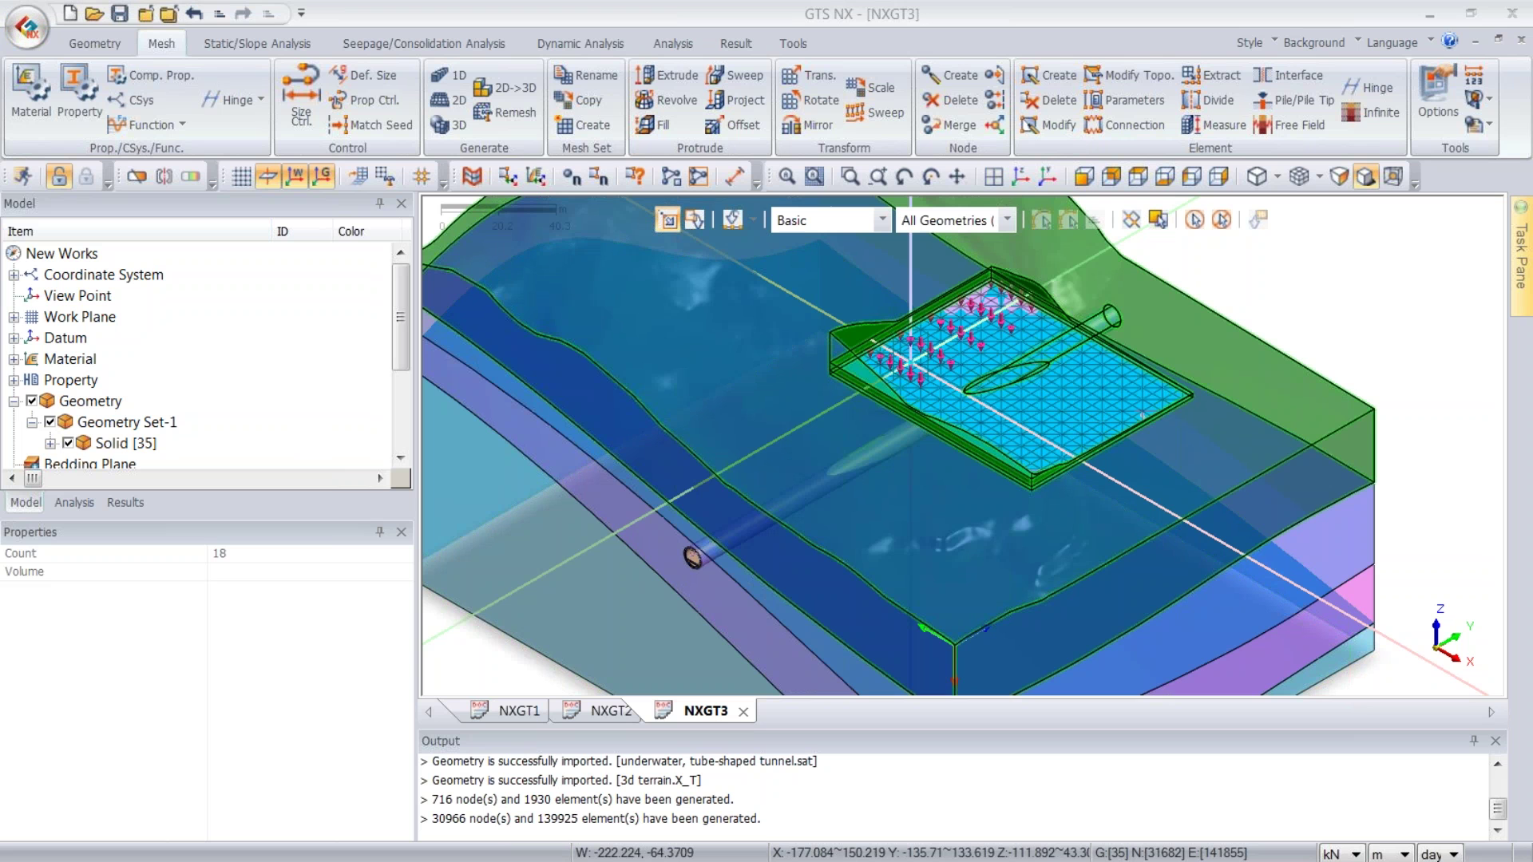
left_click(442, 126)
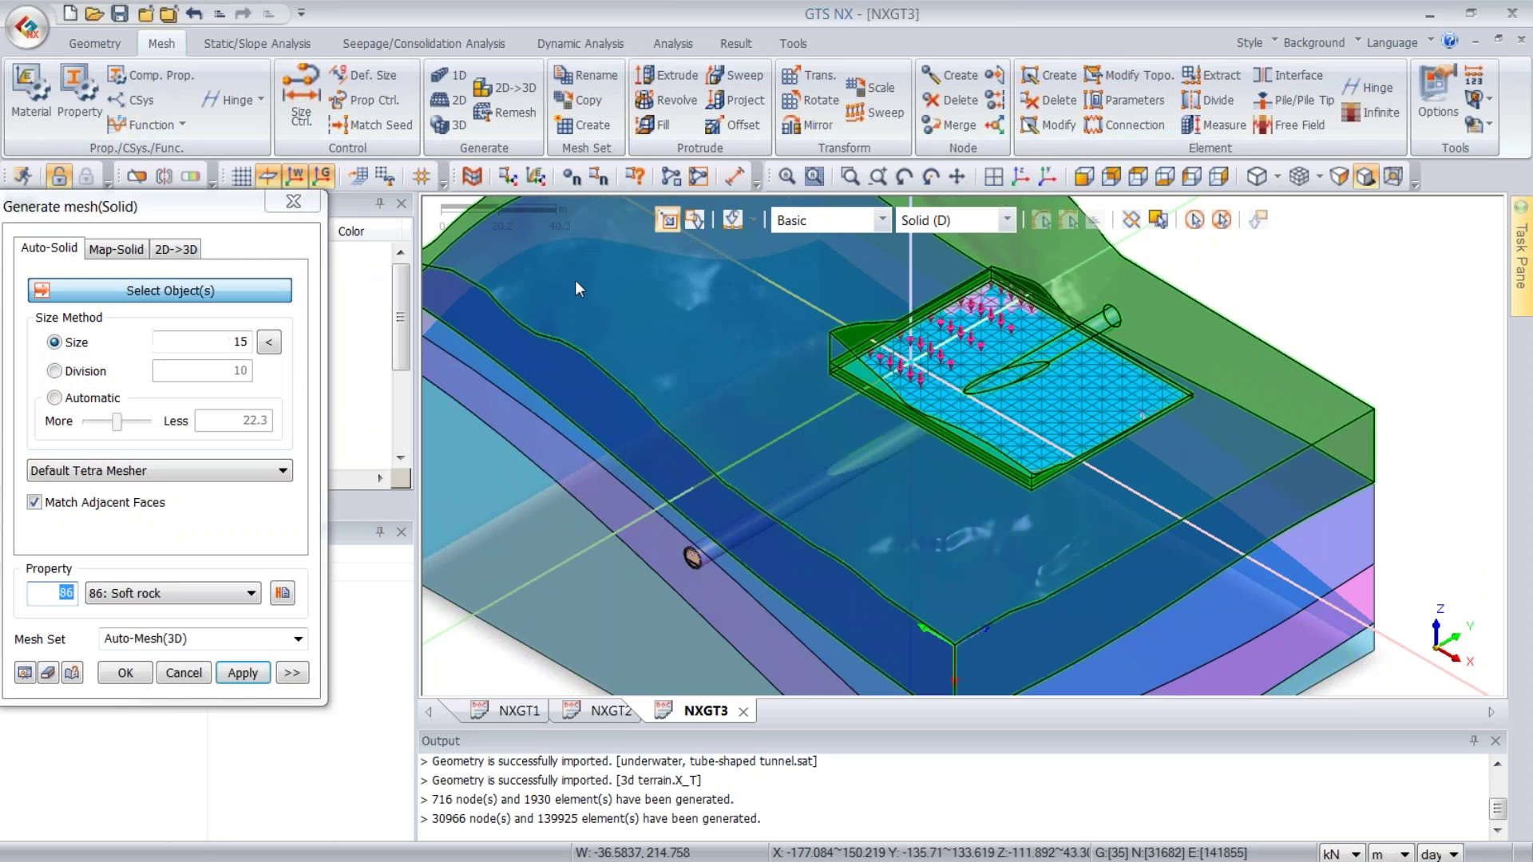
left_click(577, 313)
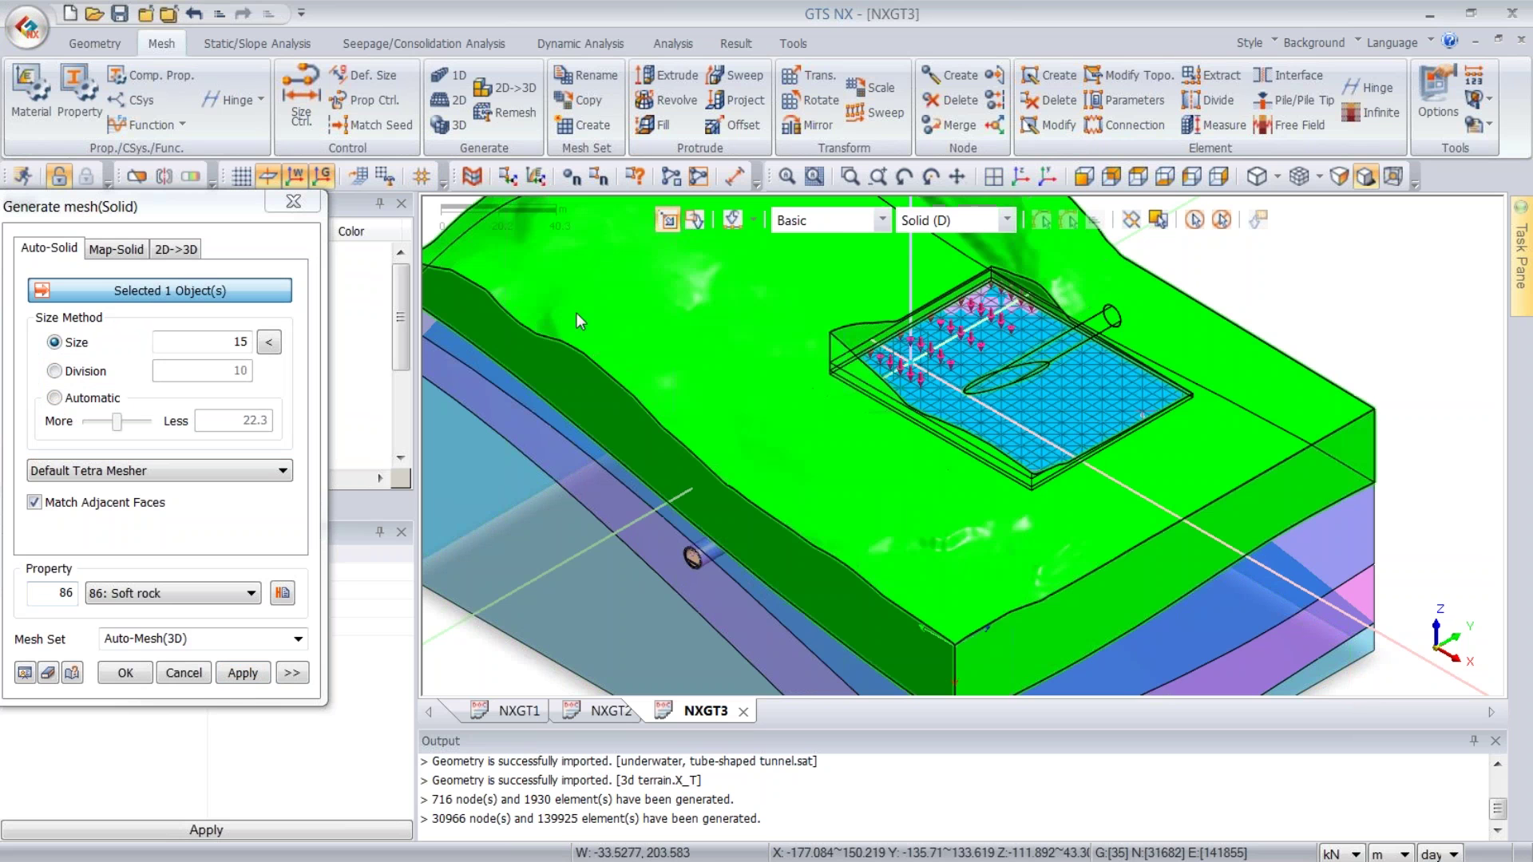
left_click(226, 350)
left_click_drag(227, 353, 254, 354)
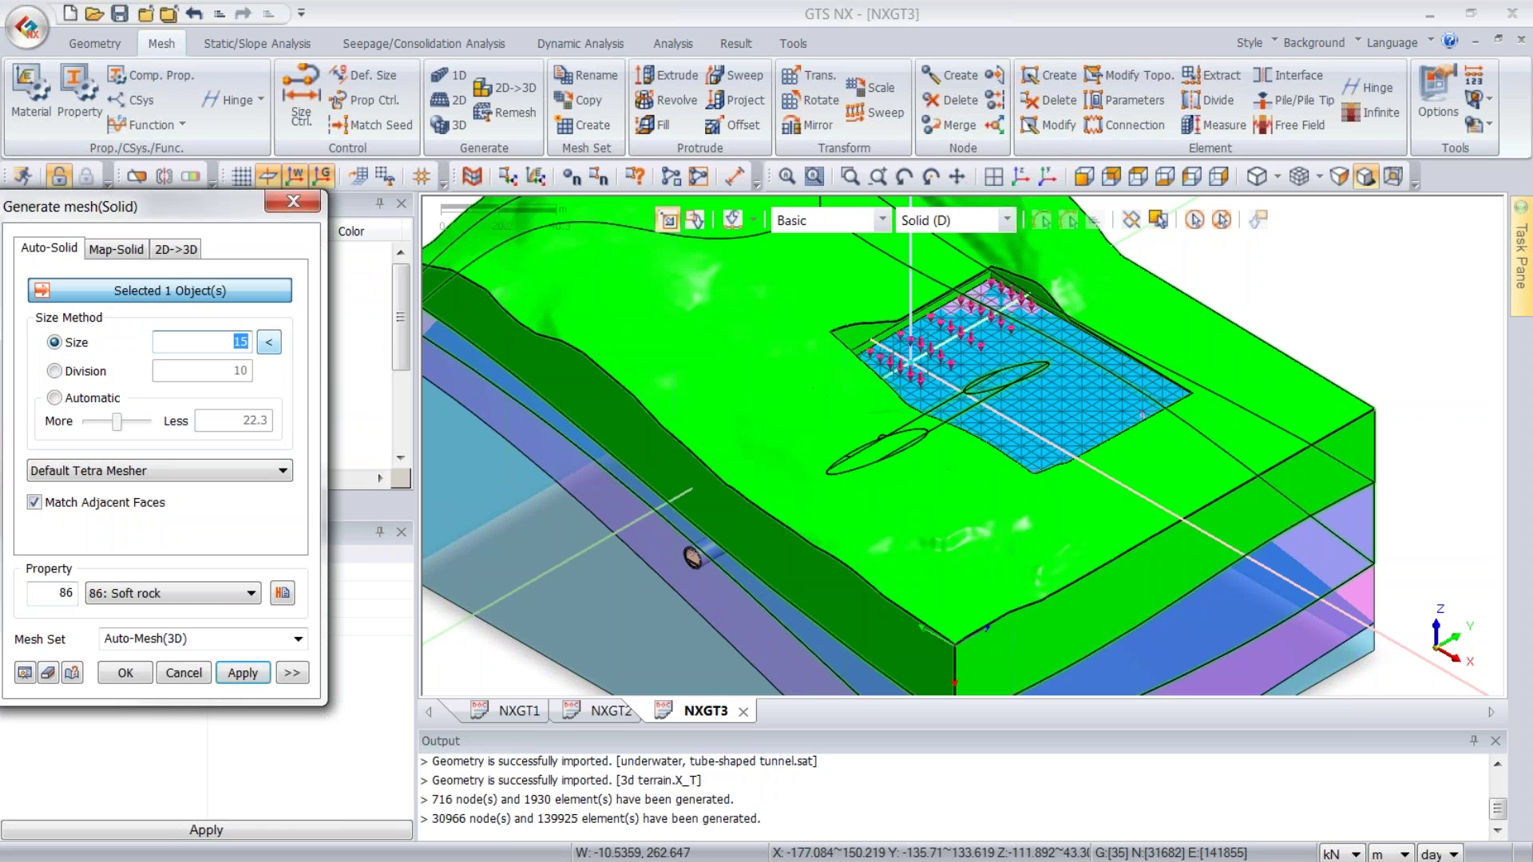
- Assign the 82: Top Soil property, name the mesh set top, and generate the top layer's 3D mesh
left_click(198, 593)
left_click(185, 626)
type("top")
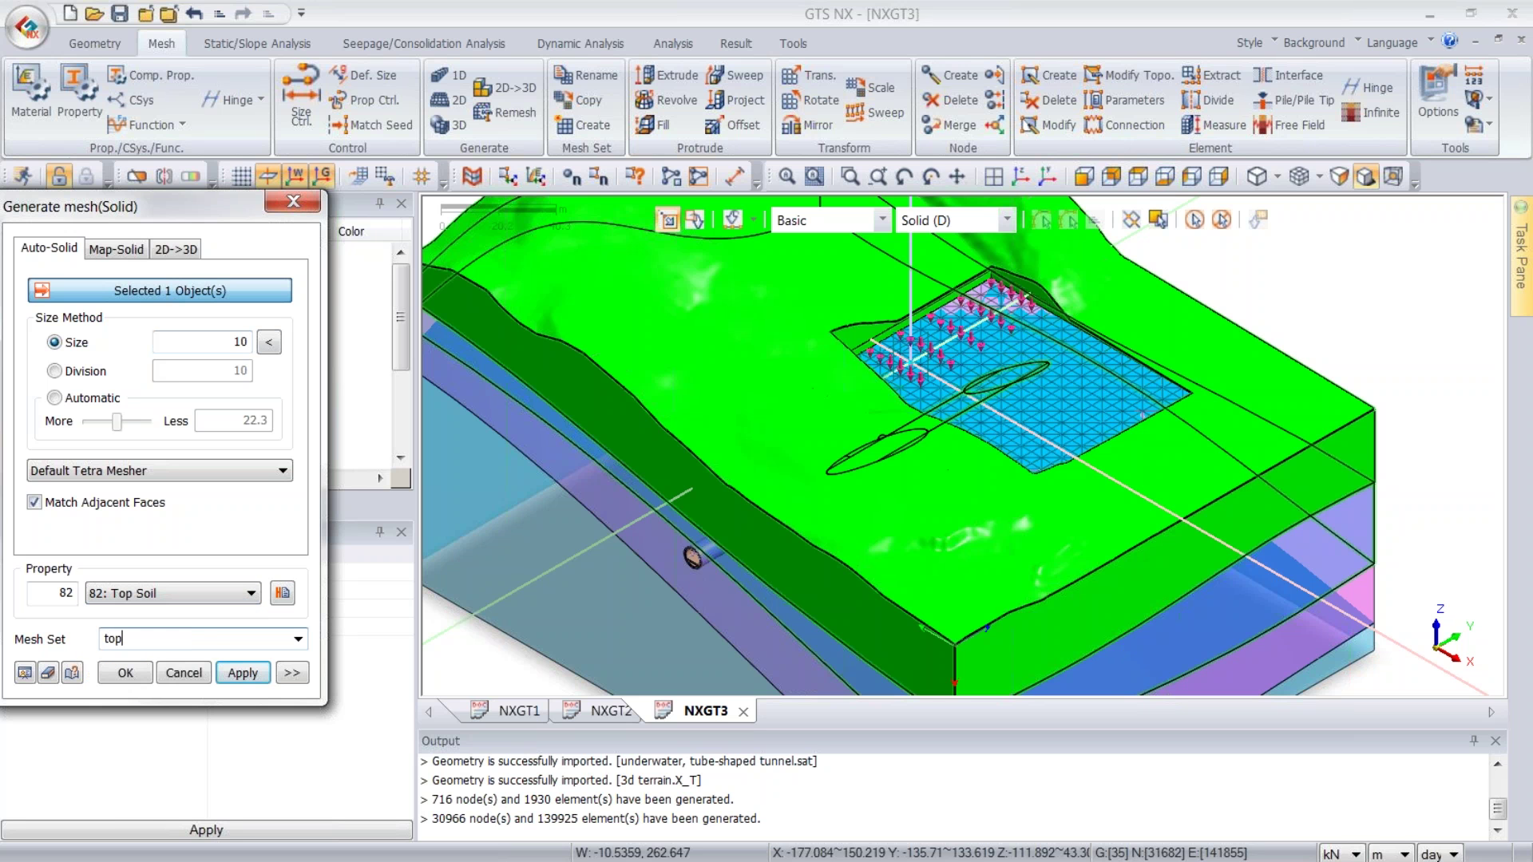
left_click(232, 674)
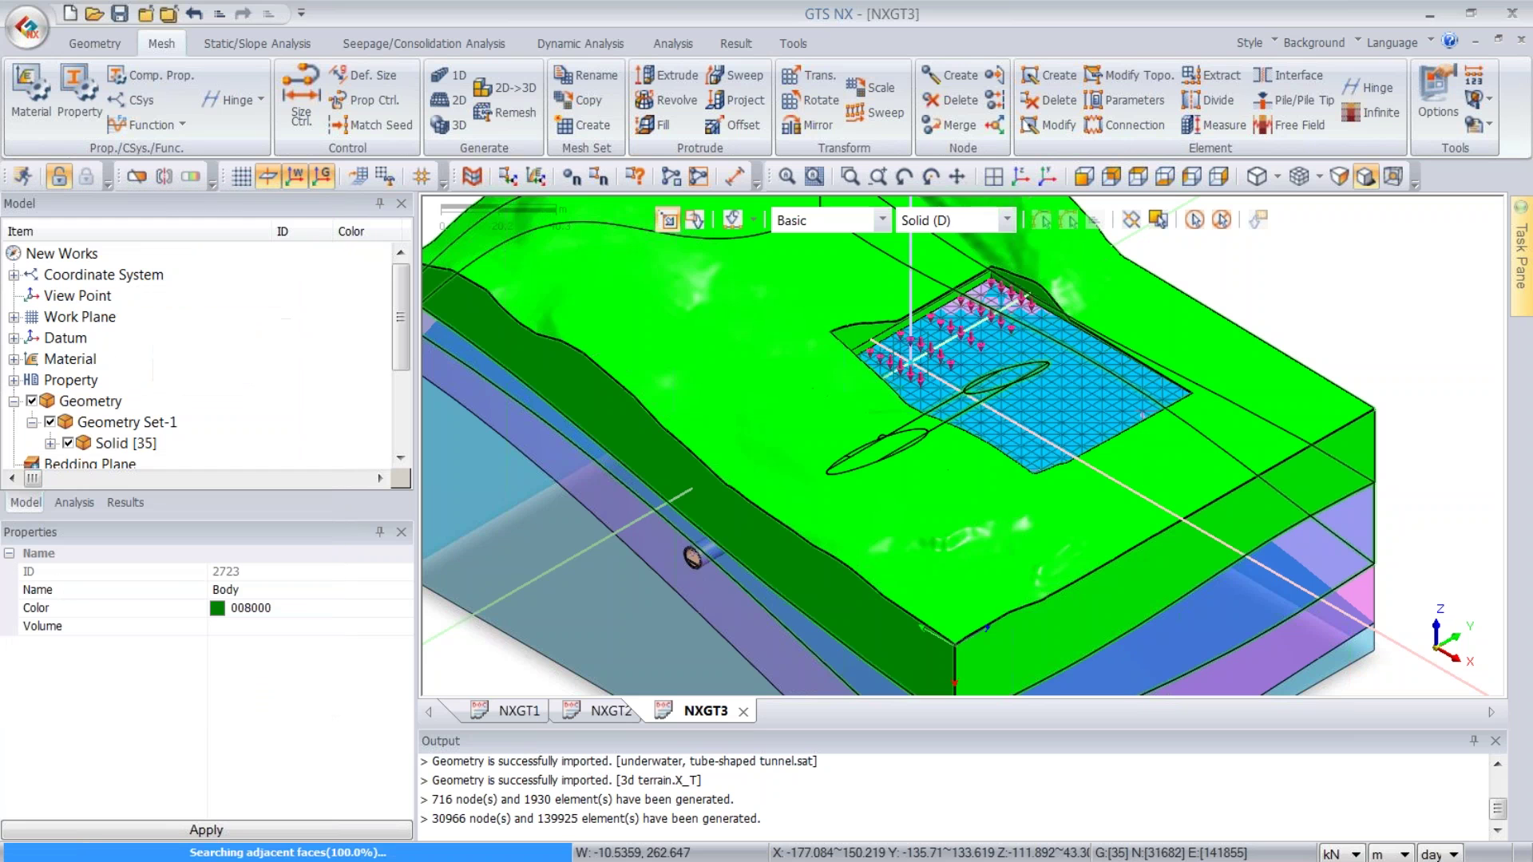
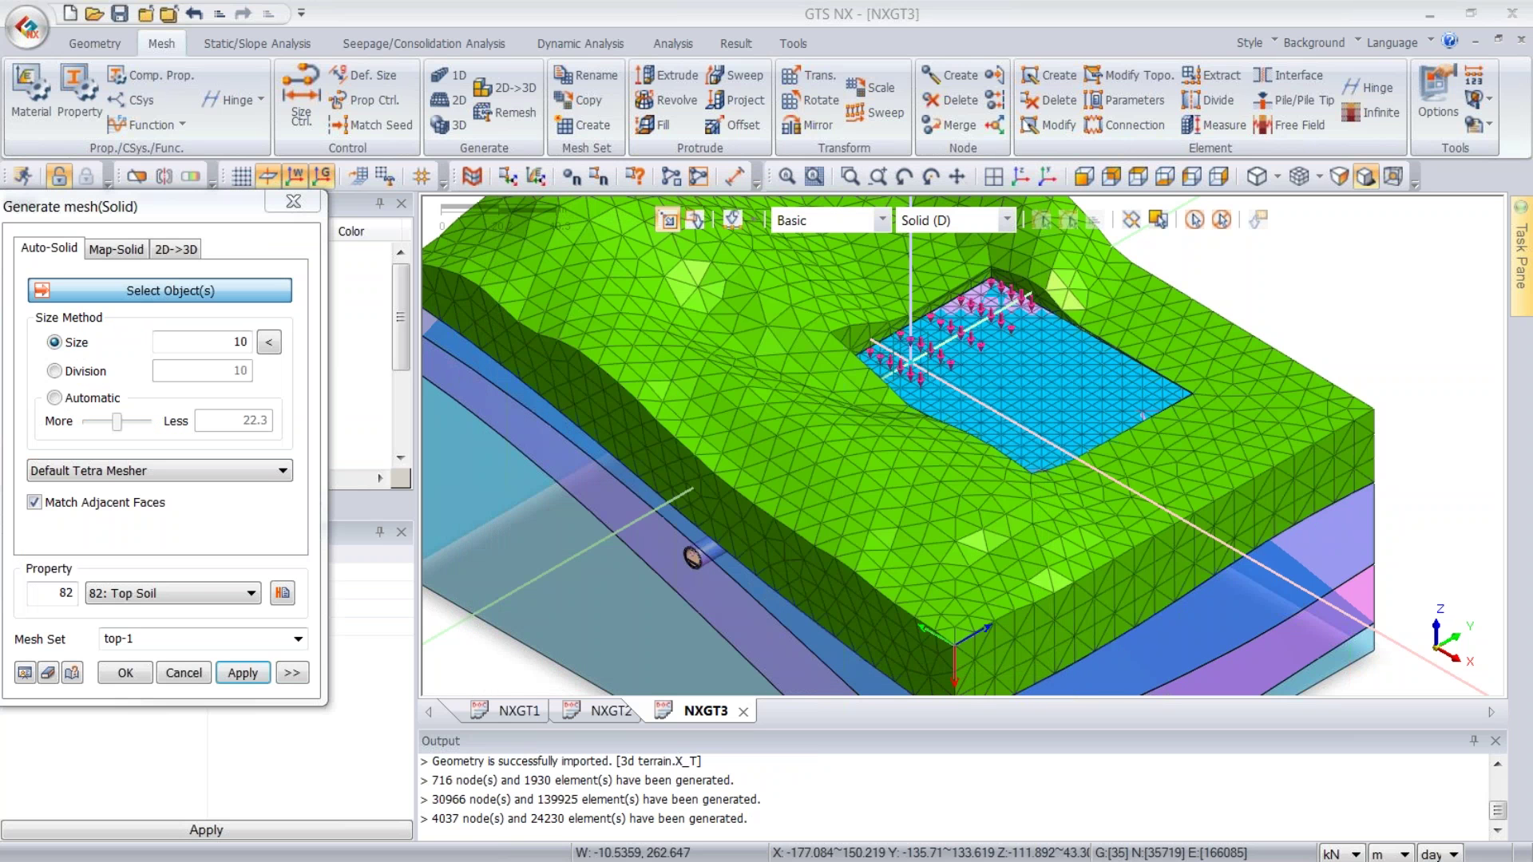
- Mesh the second terrain layer with the 83: Mid Soil property as mesh set mid 1
middle_click_drag(1237, 543, 1015, 535)
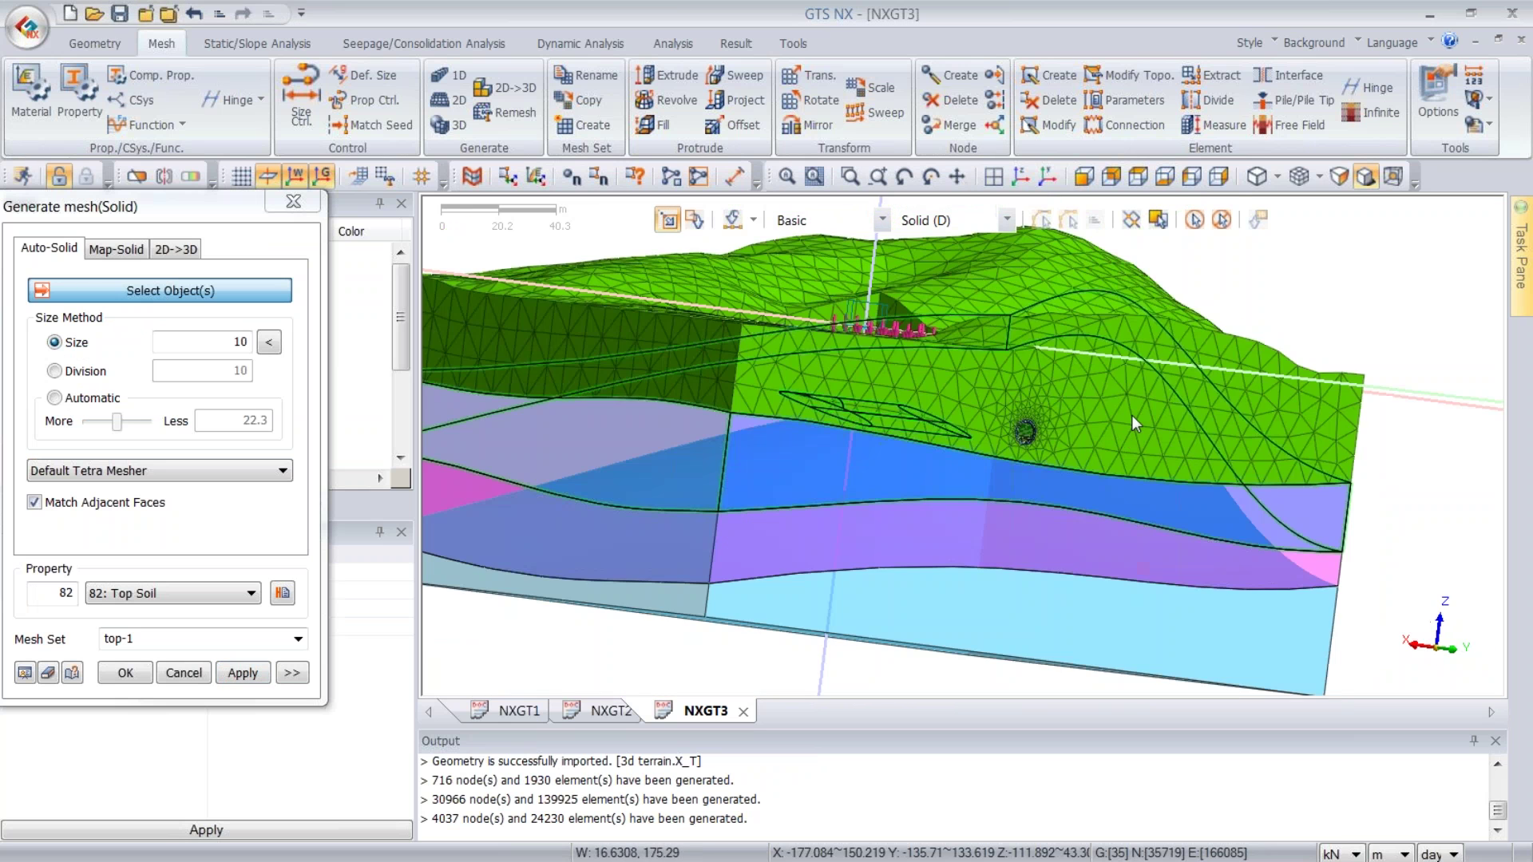
scroll(1033, 439, "up", 5)
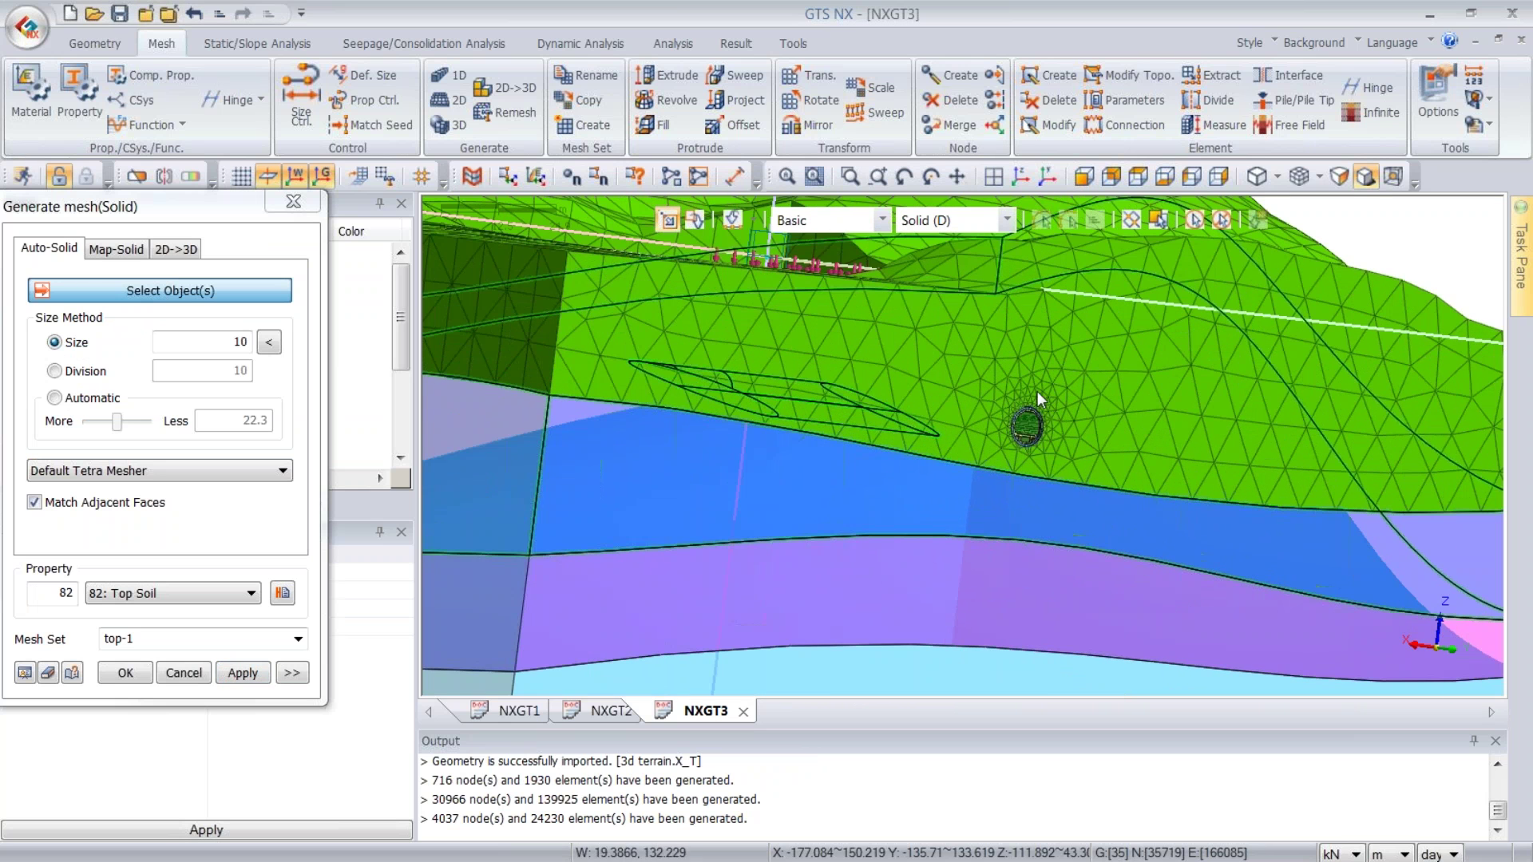
middle_click_drag(914, 333, 875, 352)
scroll(994, 463, "up", 3)
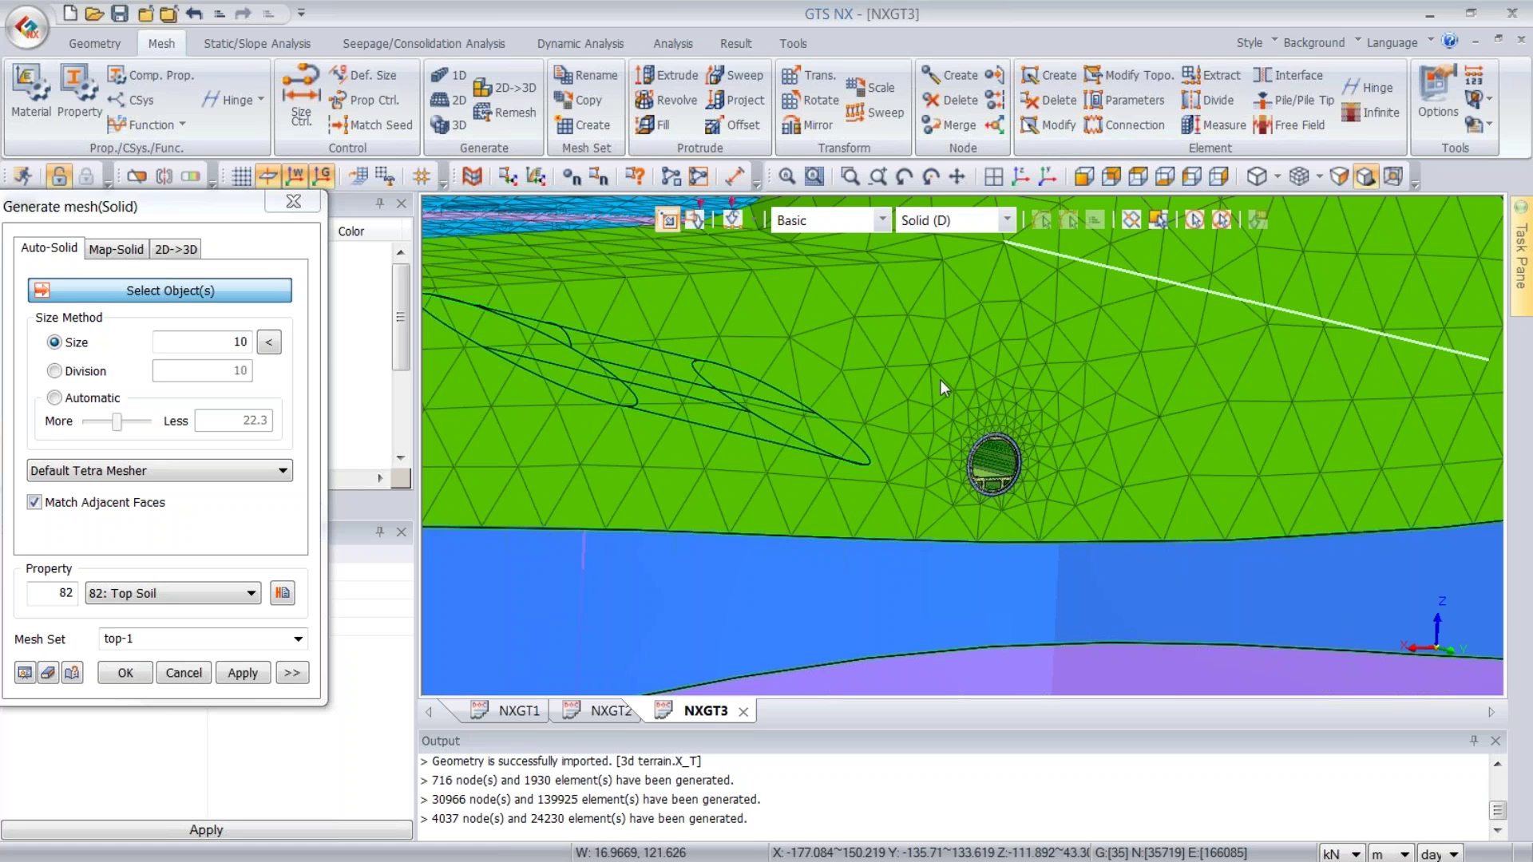
mouse_move(597, 427)
middle_mouse_down()
mouse_move(559, 442)
mouse_move(592, 412)
middle_mouse_up()
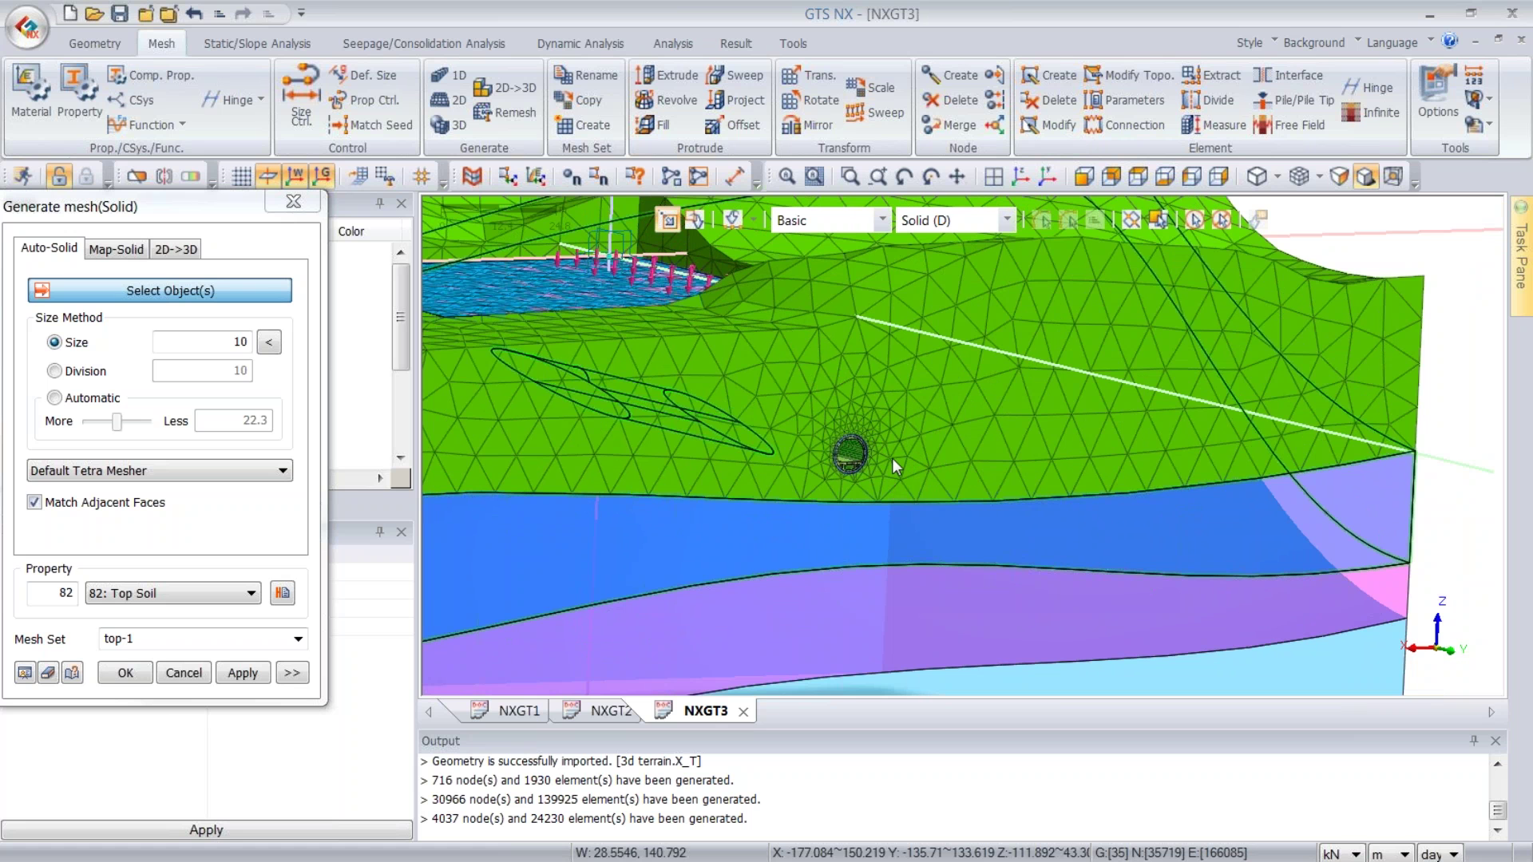
mouse_move(831, 485)
middle_mouse_down()
mouse_move(1131, 506)
mouse_move(954, 281)
mouse_move(910, 298)
mouse_move(819, 485)
middle_mouse_up()
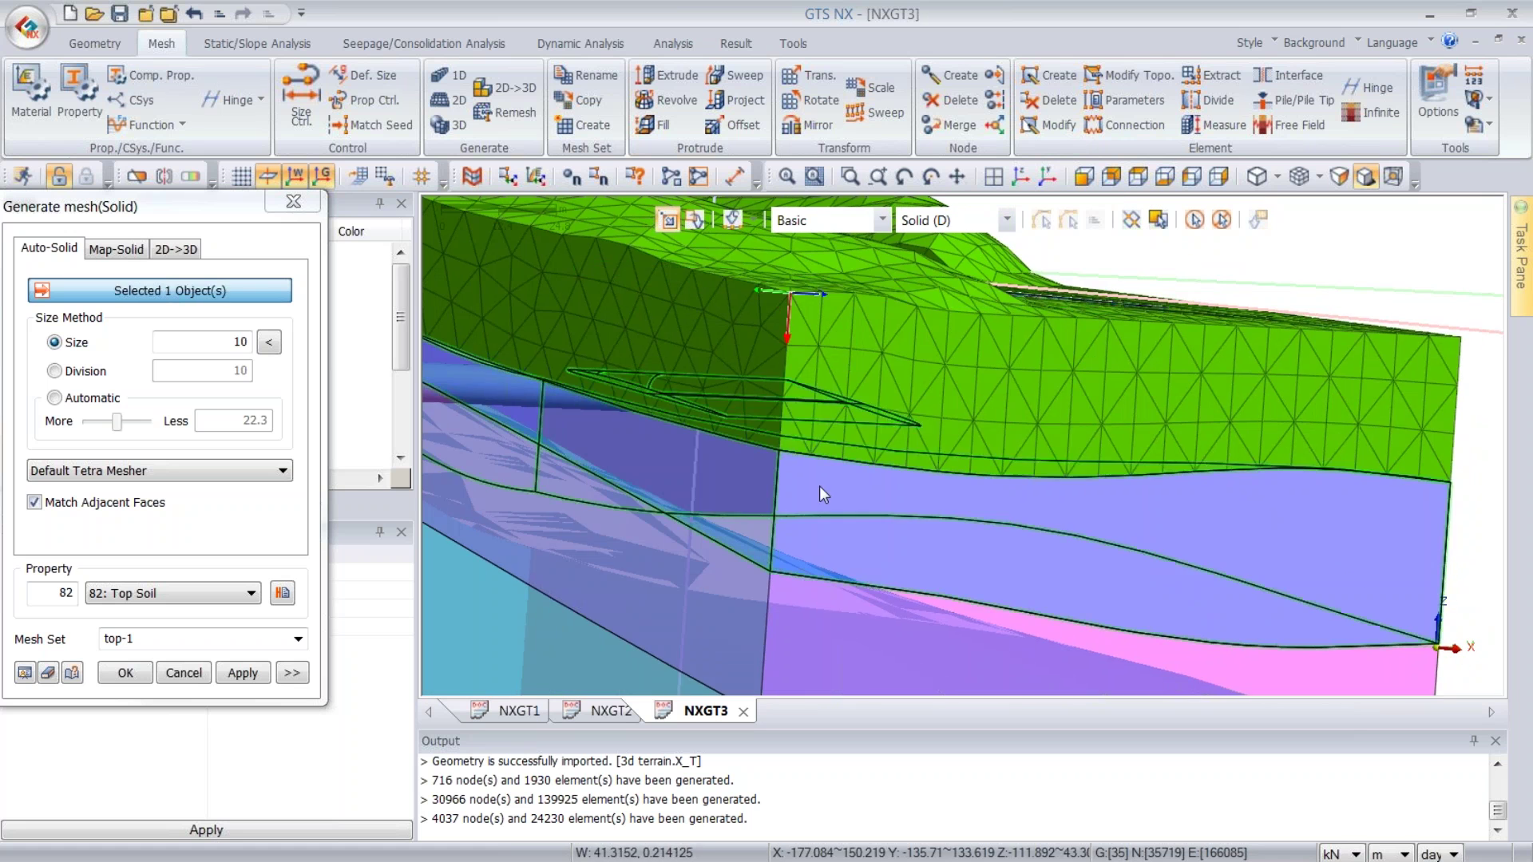
left_click(819, 485)
left_click(144, 593)
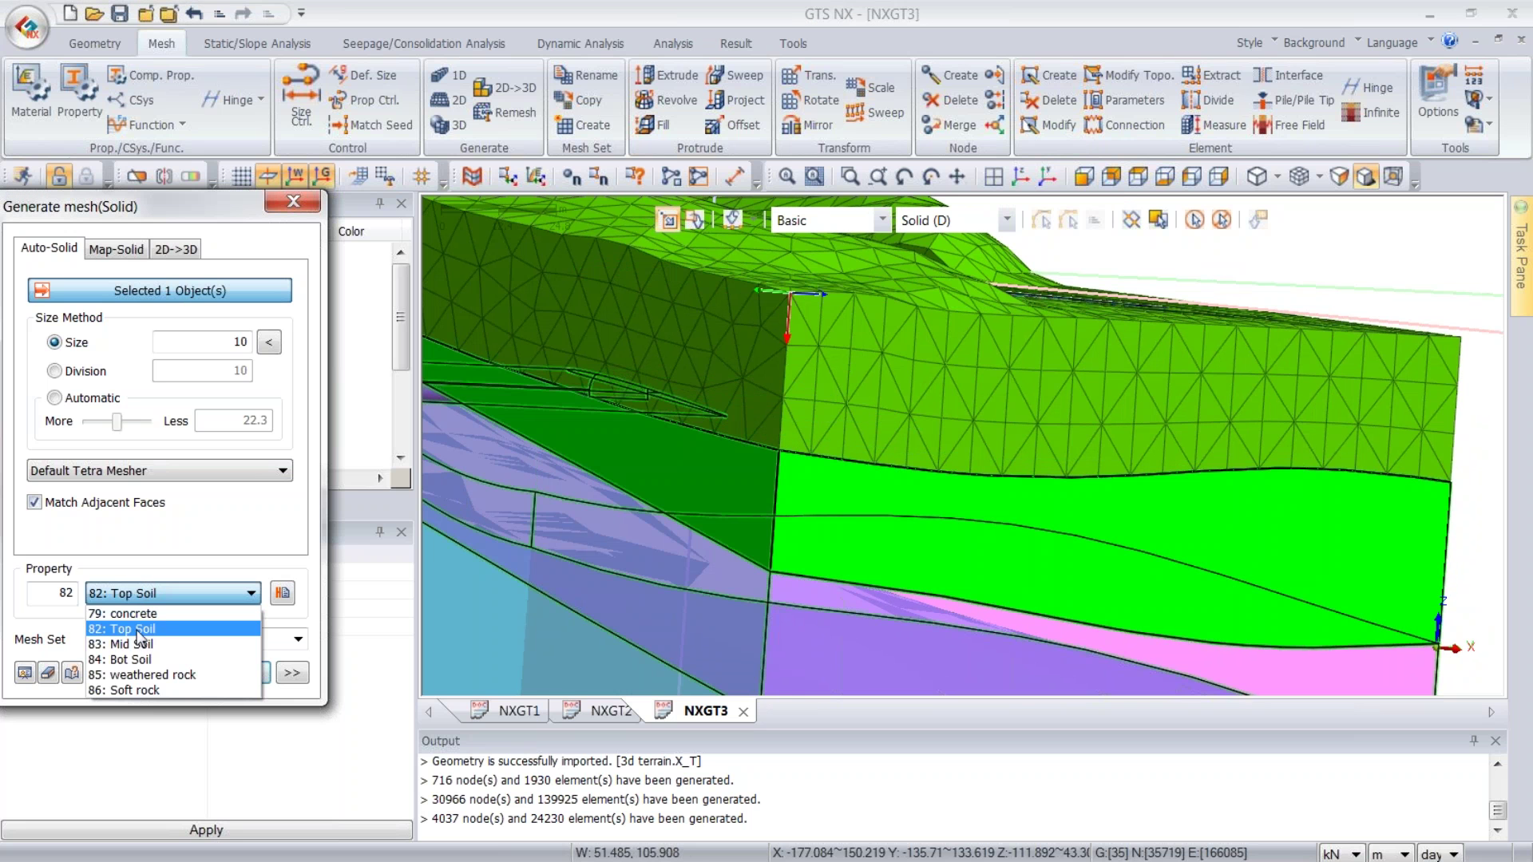
left_click(140, 645)
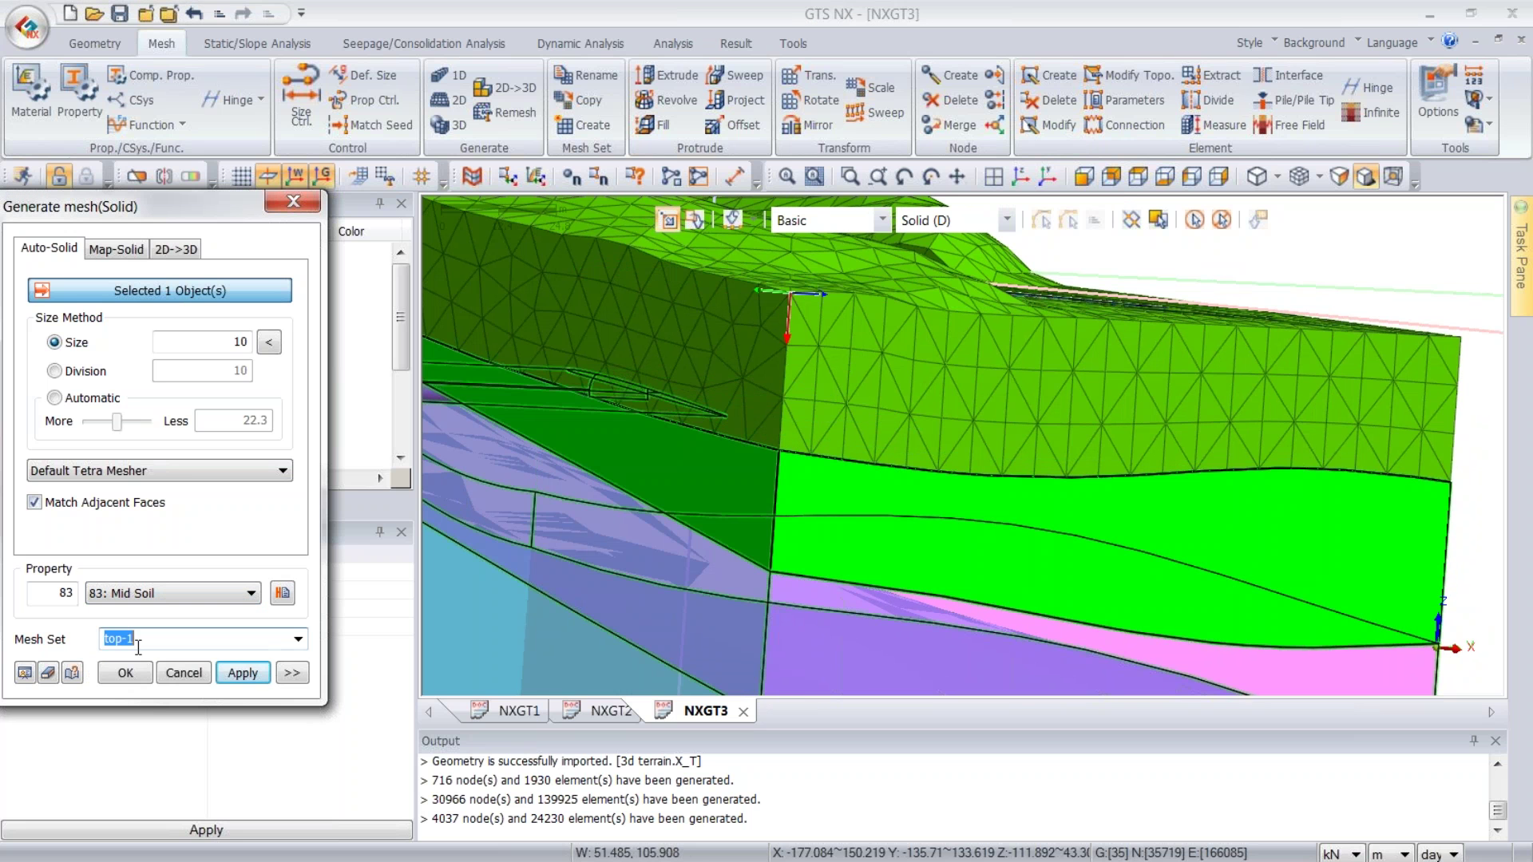
type("mid 1")
left_click(238, 675)
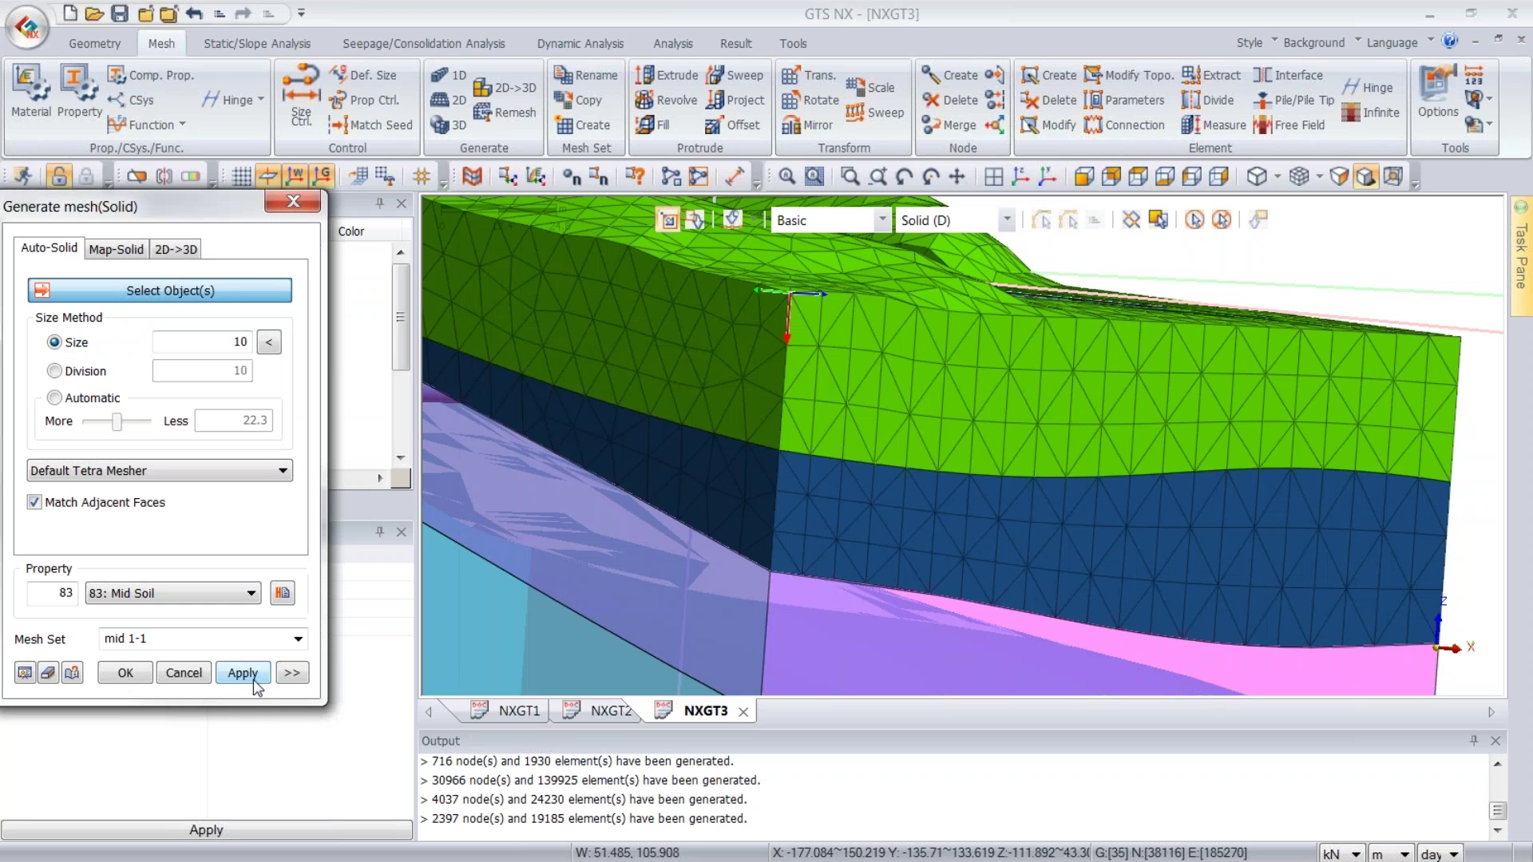
- Mesh the third terrain layer with the 85: weathered rock property as mesh set mid 2
left_click(577, 502)
left_click(204, 593)
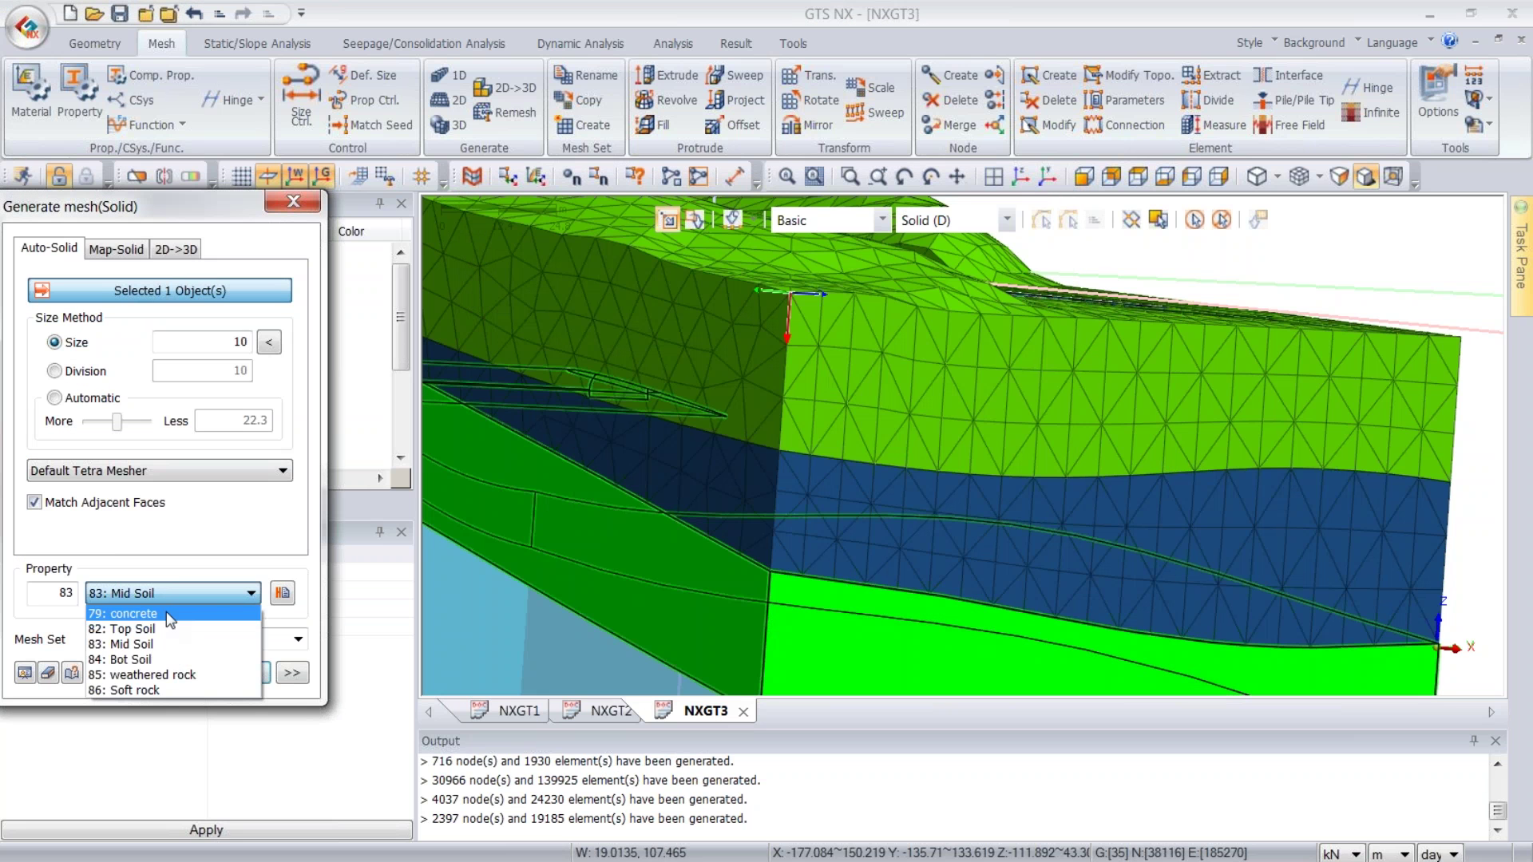
left_click(151, 681)
left_click(160, 639)
left_click_drag(148, 639, 125, 638)
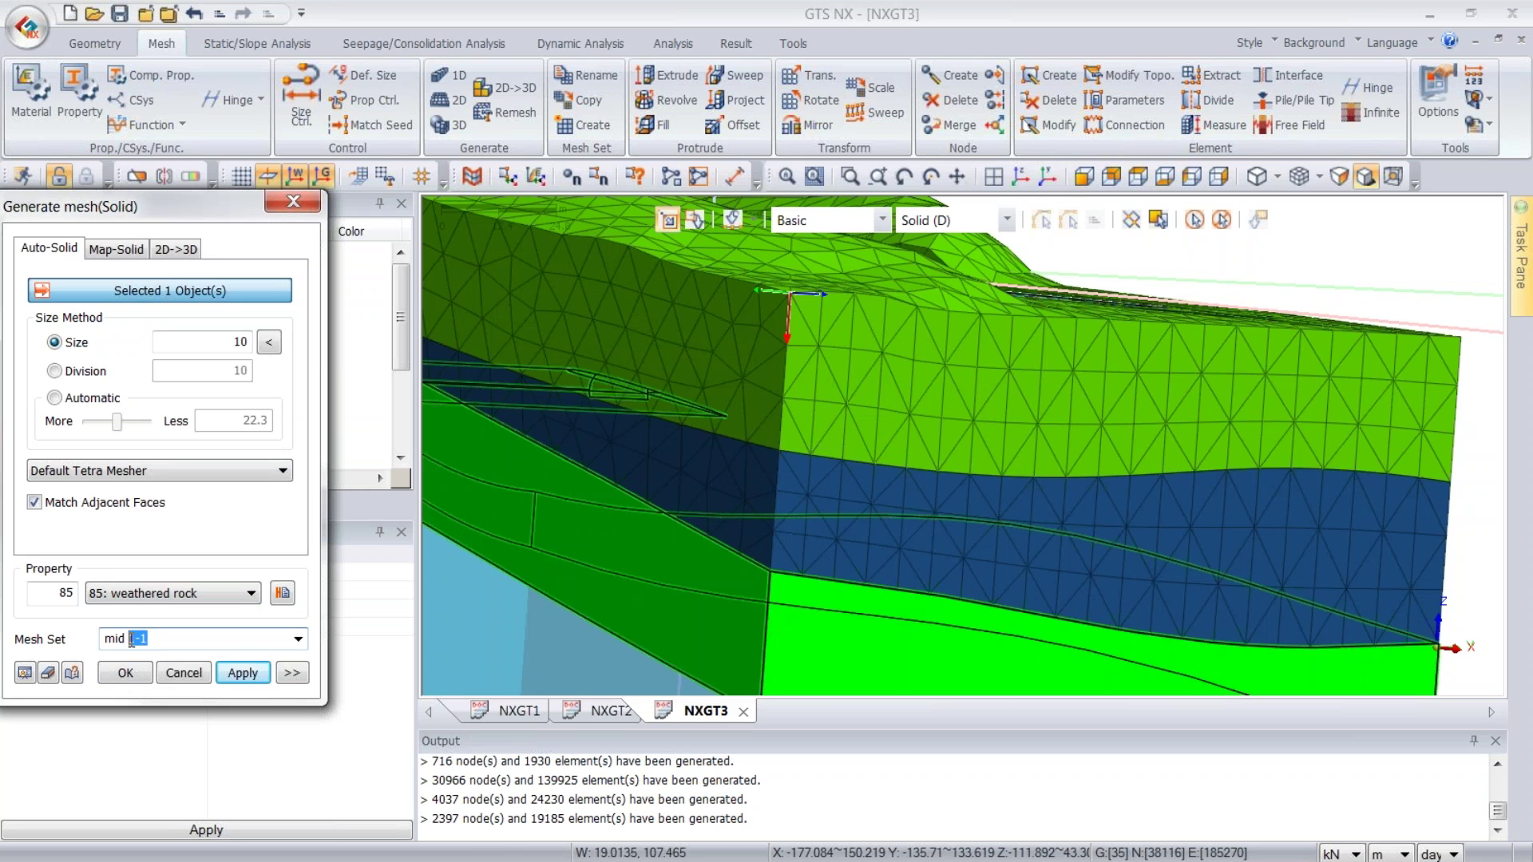
type("2")
left_click(243, 673)
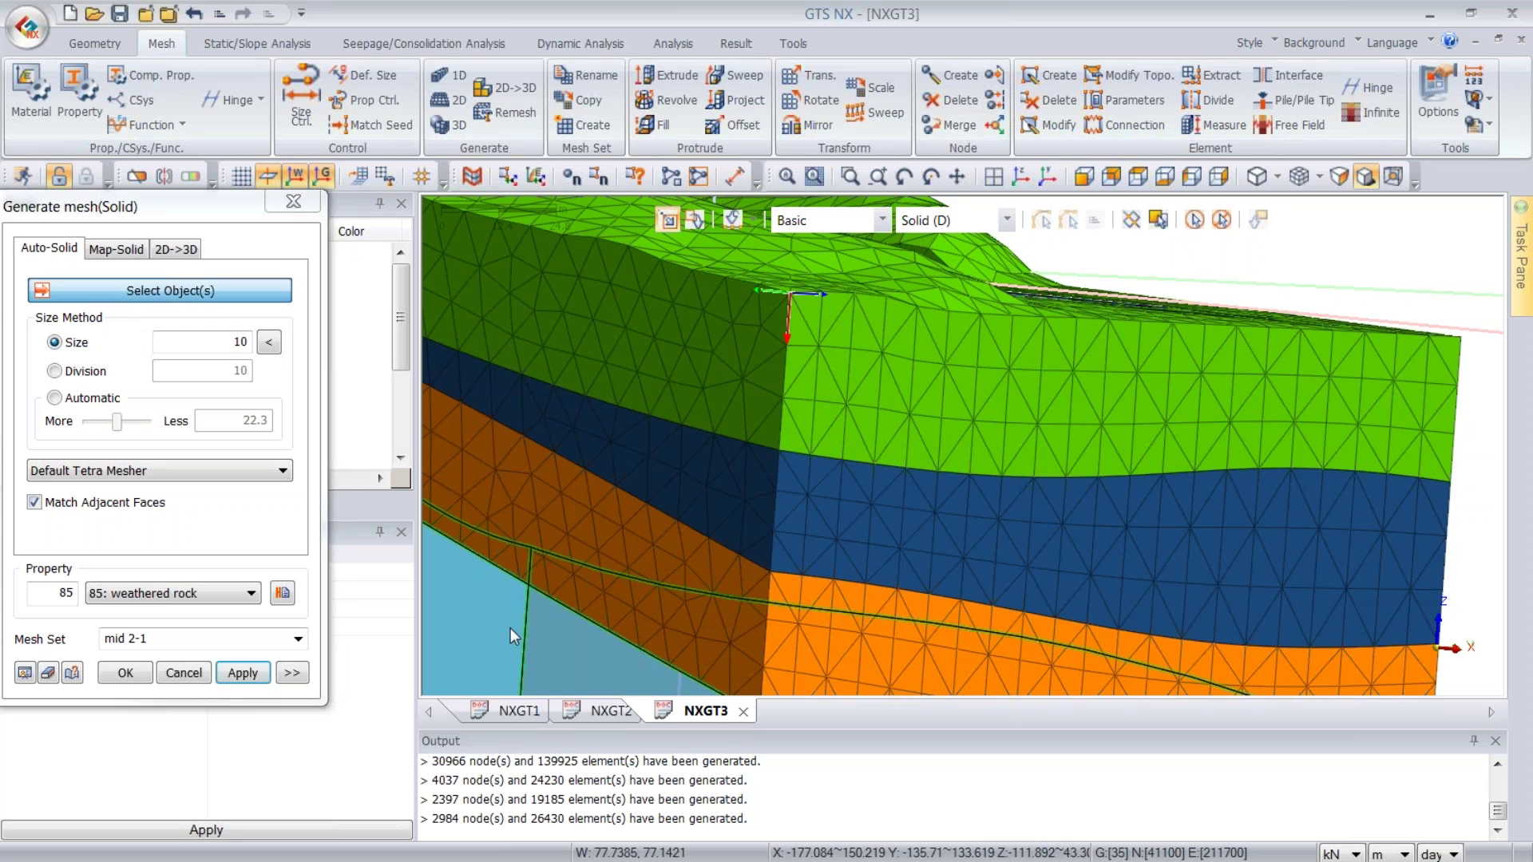
- Mesh the lowest terrain layer with the 86: Soft rock property as mesh set base rock
left_click(511, 628)
left_click(142, 591)
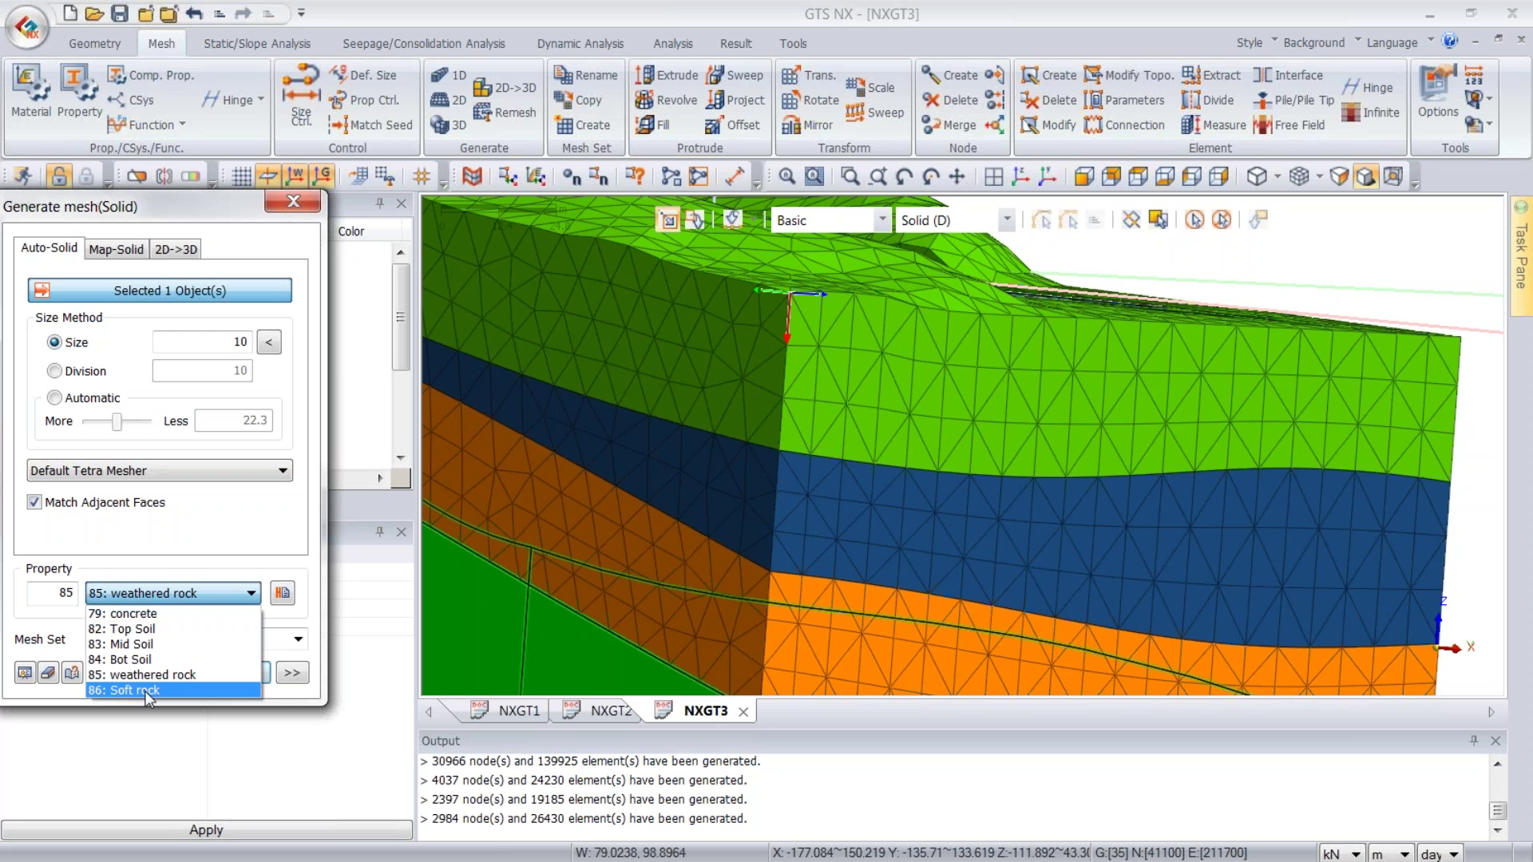
left_click(147, 691)
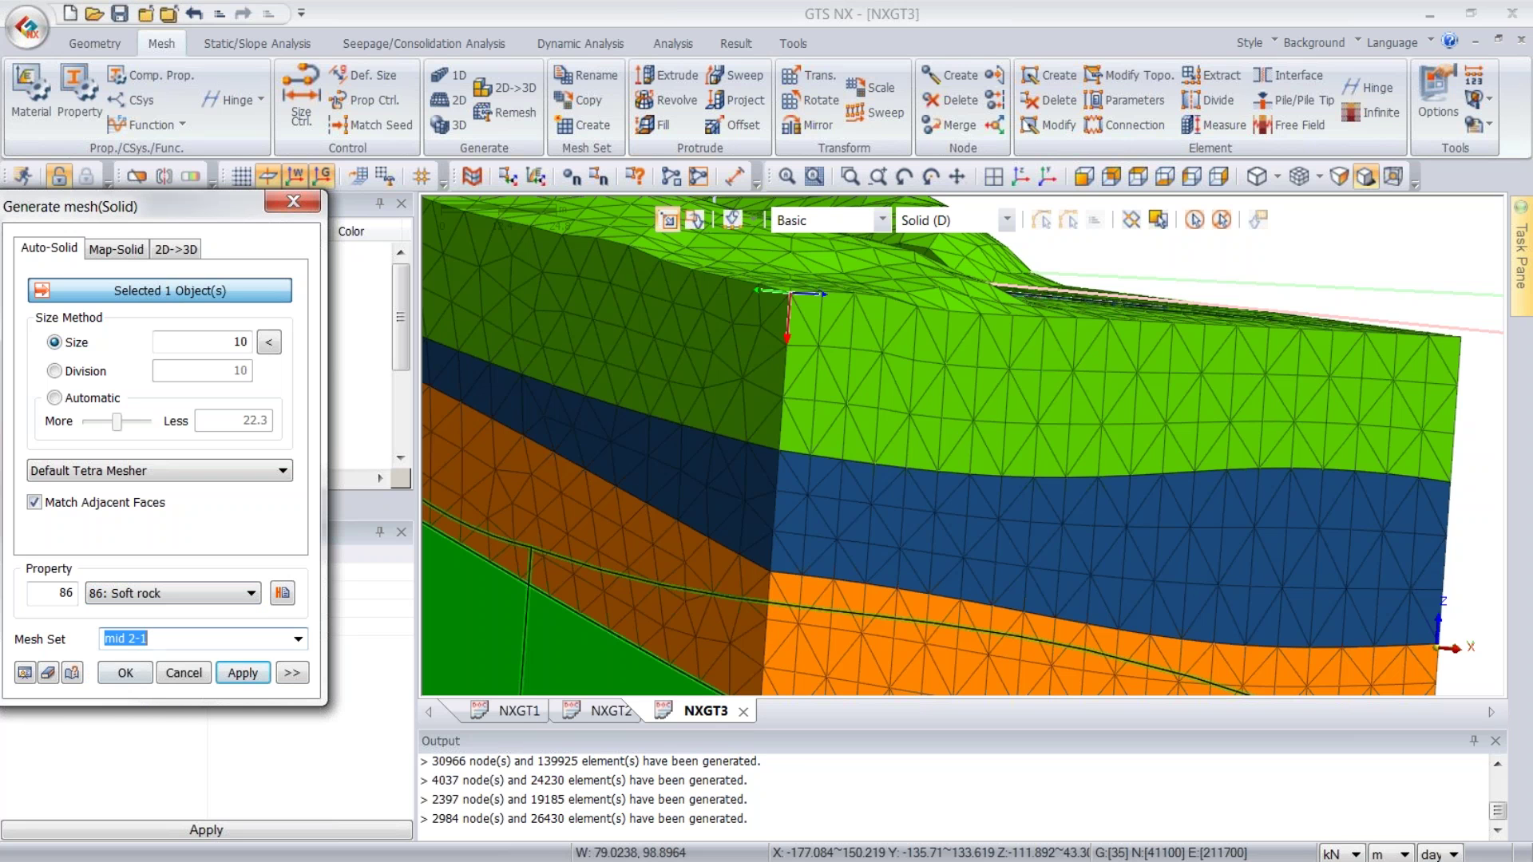
type("base rock")
left_click(126, 672)
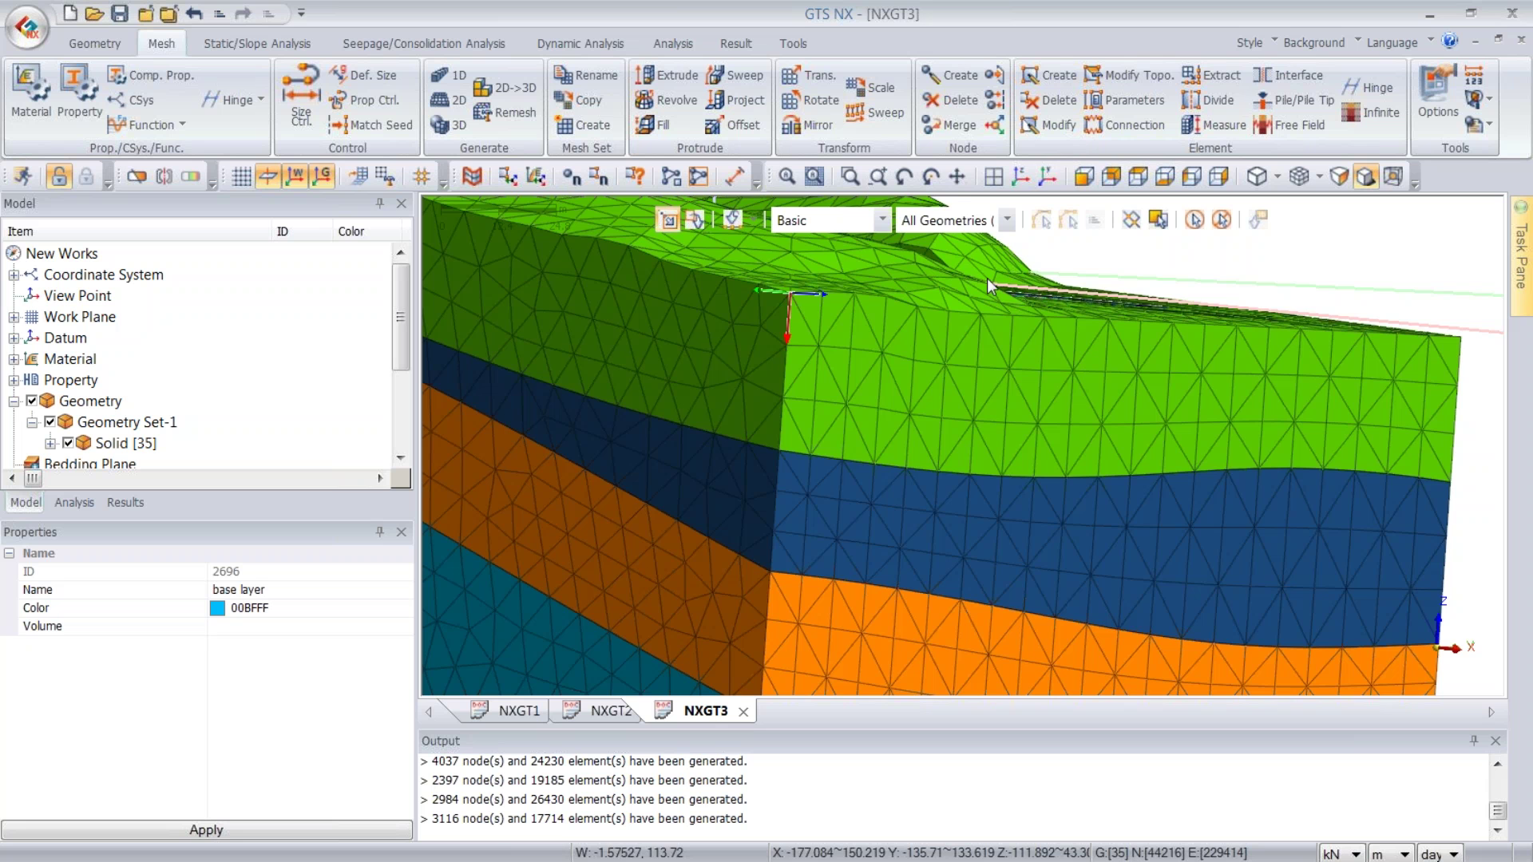
- Start defining a static-analysis boundary constraint for the fully meshed model
left_click(1025, 176)
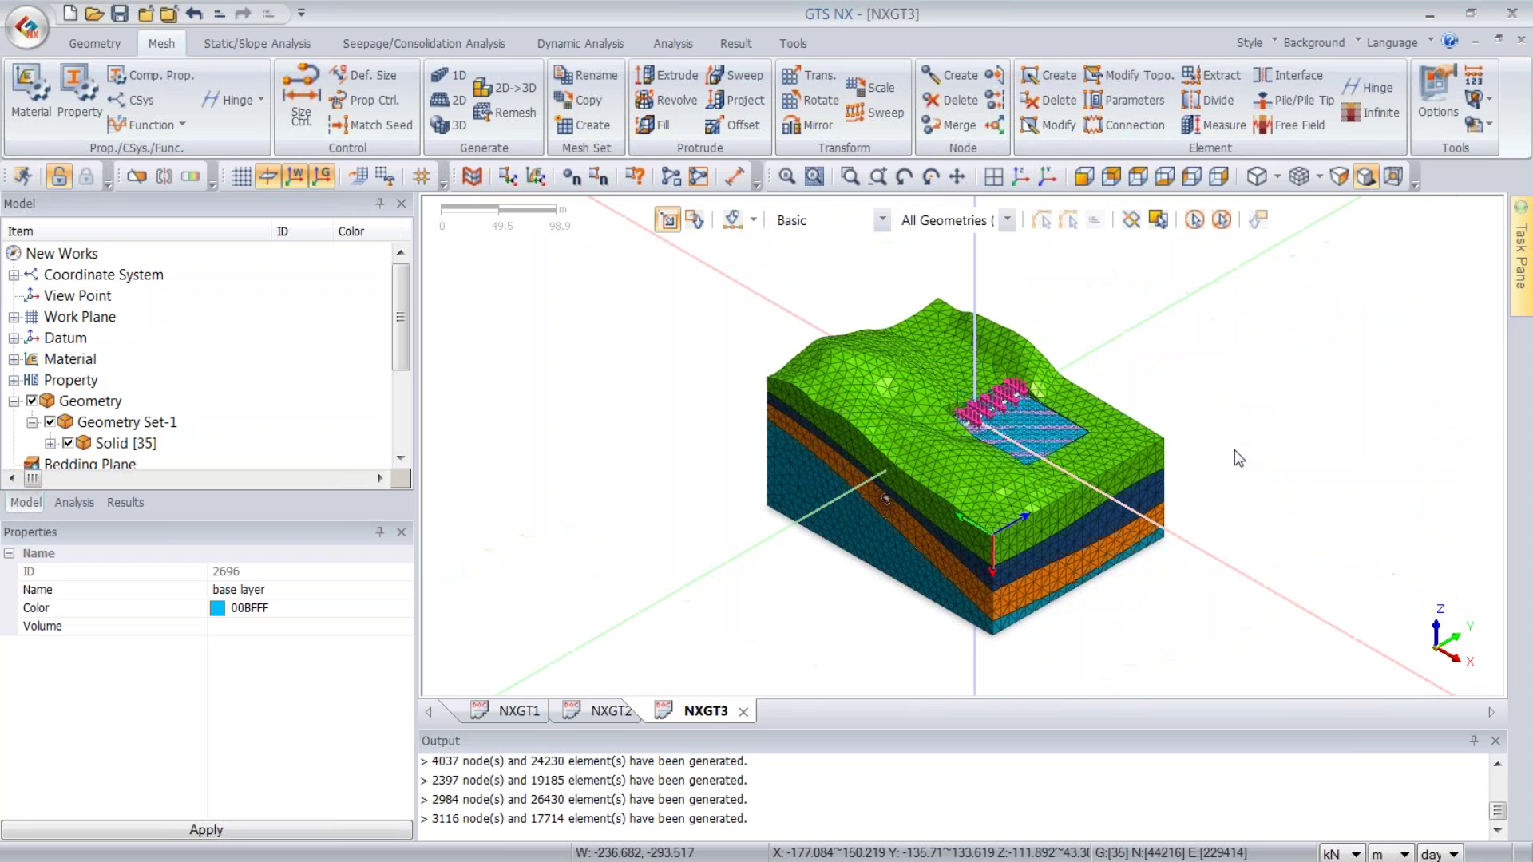
mouse_move(1119, 329)
middle_mouse_down()
mouse_move(1149, 301)
mouse_move(1112, 325)
middle_mouse_up()
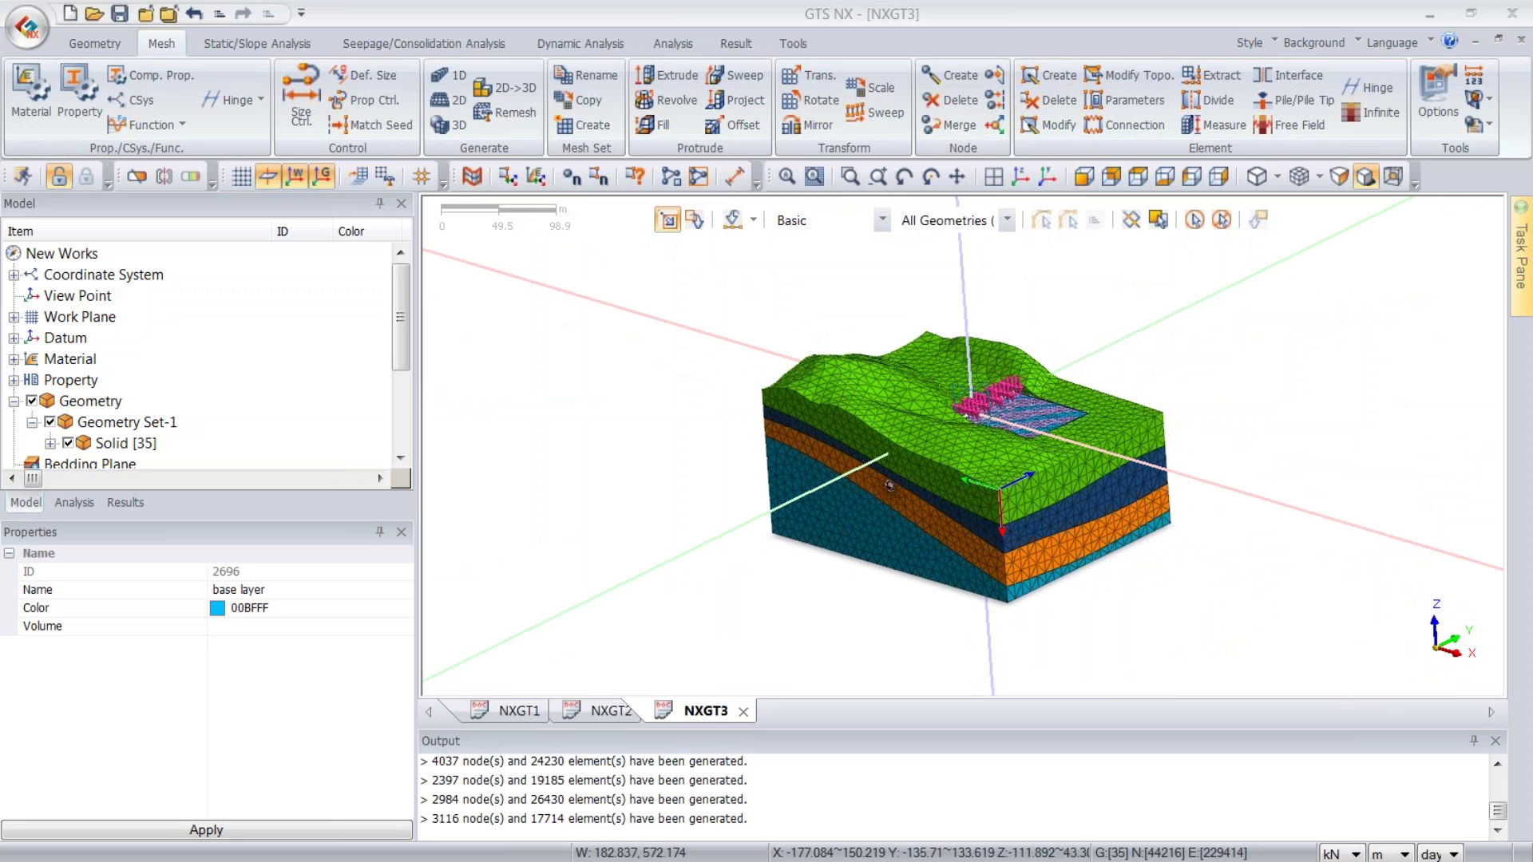
left_click(293, 44)
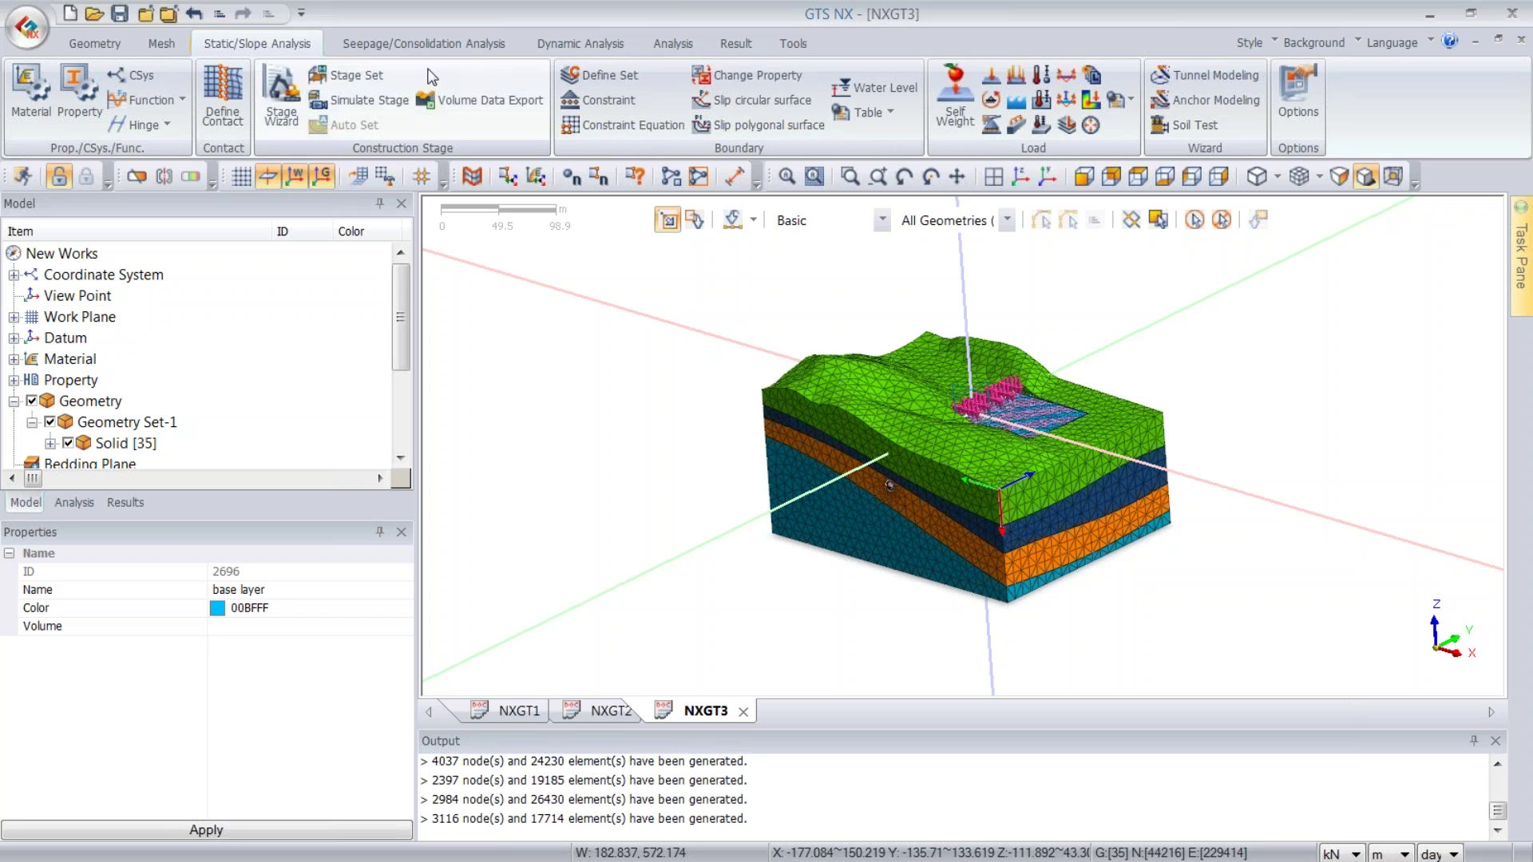
left_click(609, 104)
left_click_drag(215, 213, 627, 242)
left_click(495, 268)
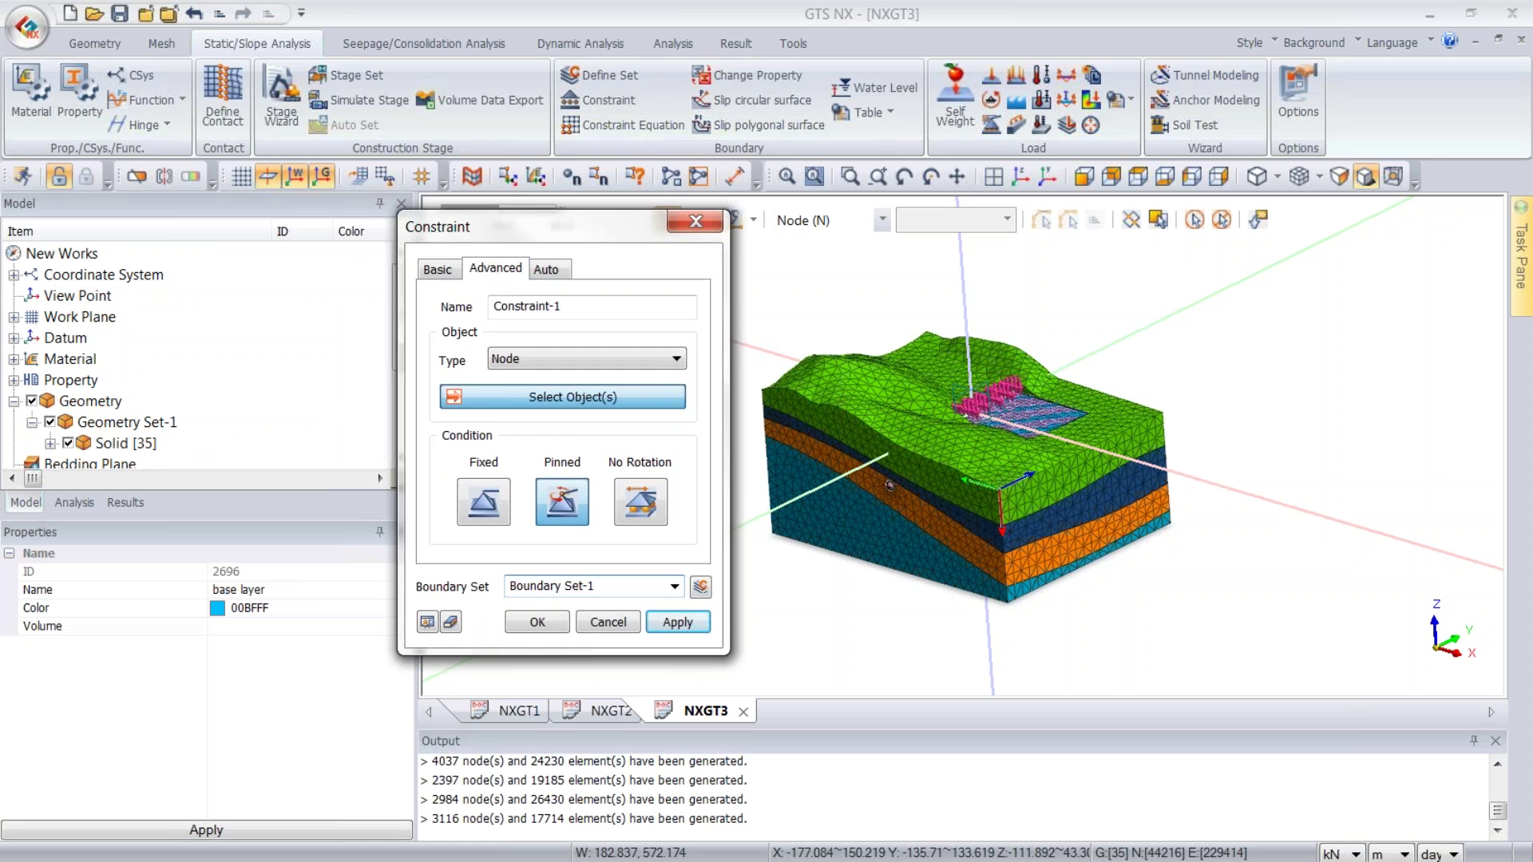
left_click(563, 397)
left_click_drag(786, 417, 863, 566)
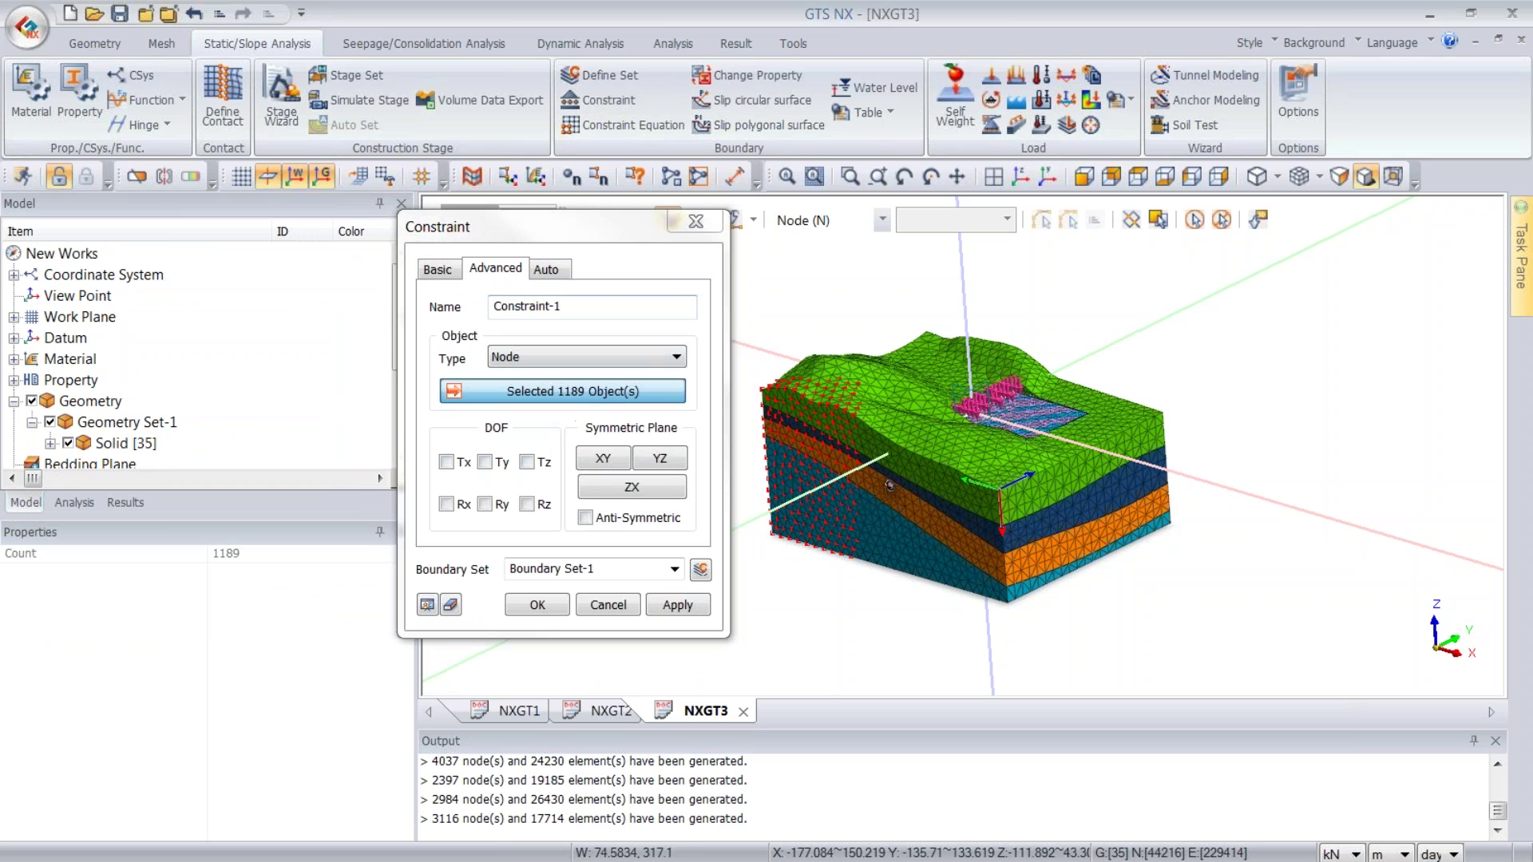
- Apply automatic constraints considering all mesh sets in Boundary Set-1, and examine the supports on the model's sides and base
left_click(546, 269)
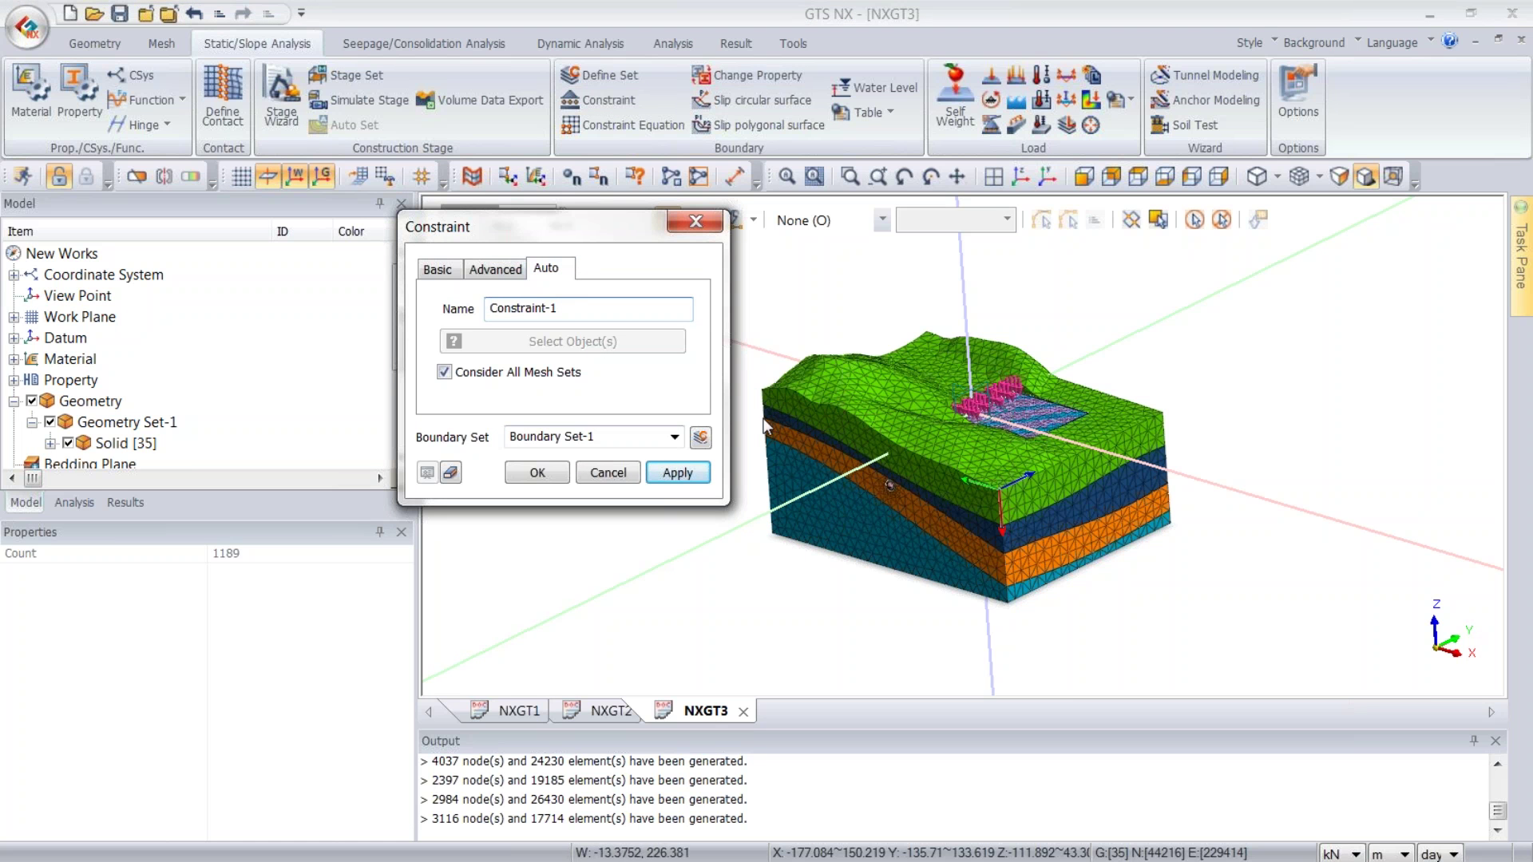
left_click(559, 470)
middle_click_drag(1147, 492, 939, 516)
middle_click_drag(1055, 469, 881, 525)
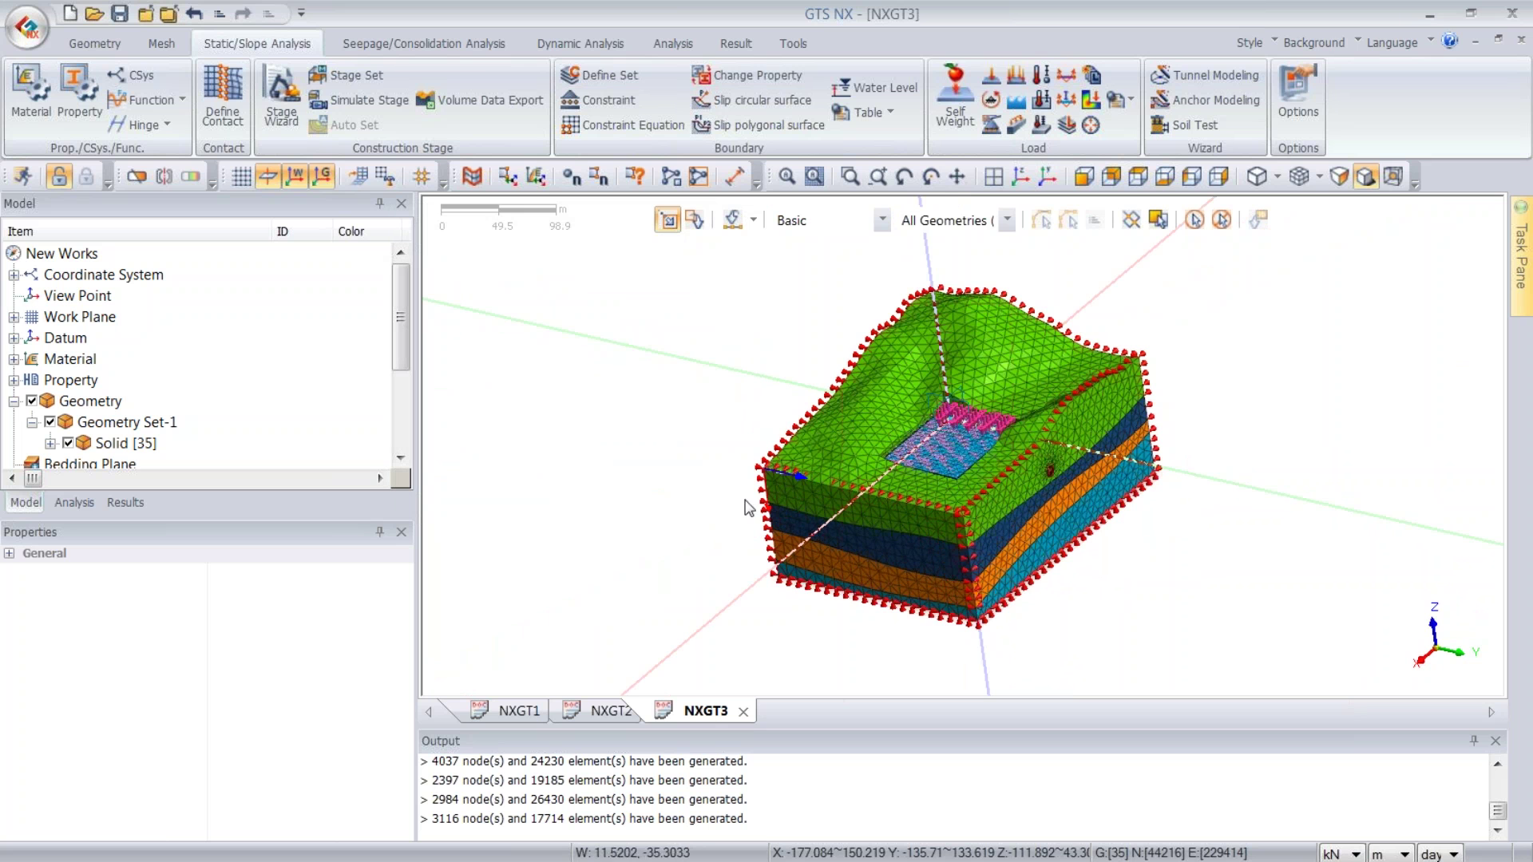
middle_click_drag(870, 512, 644, 367)
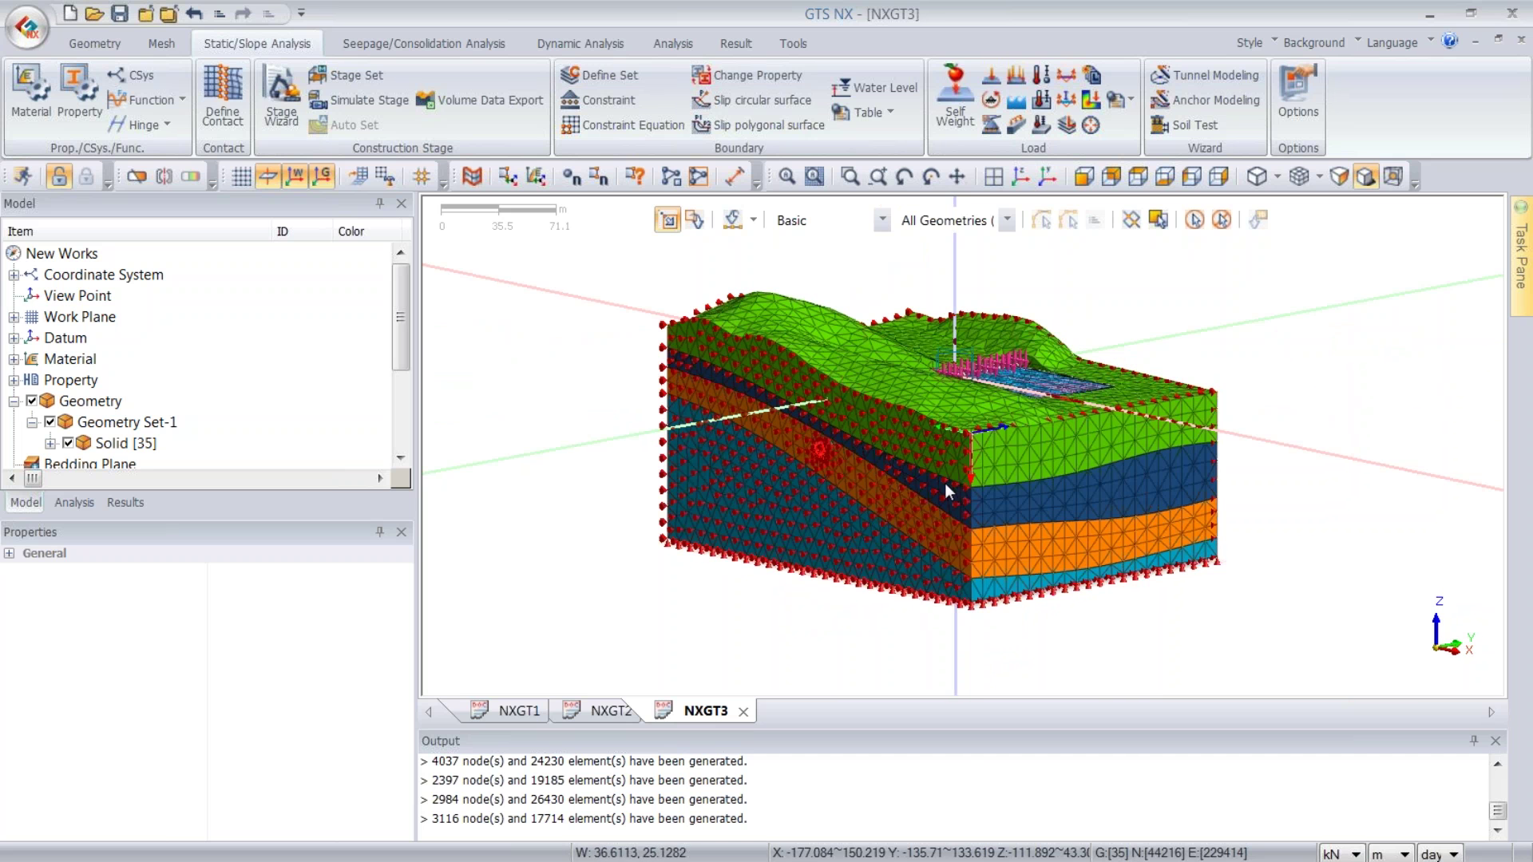
scroll(816, 434, "up", 5)
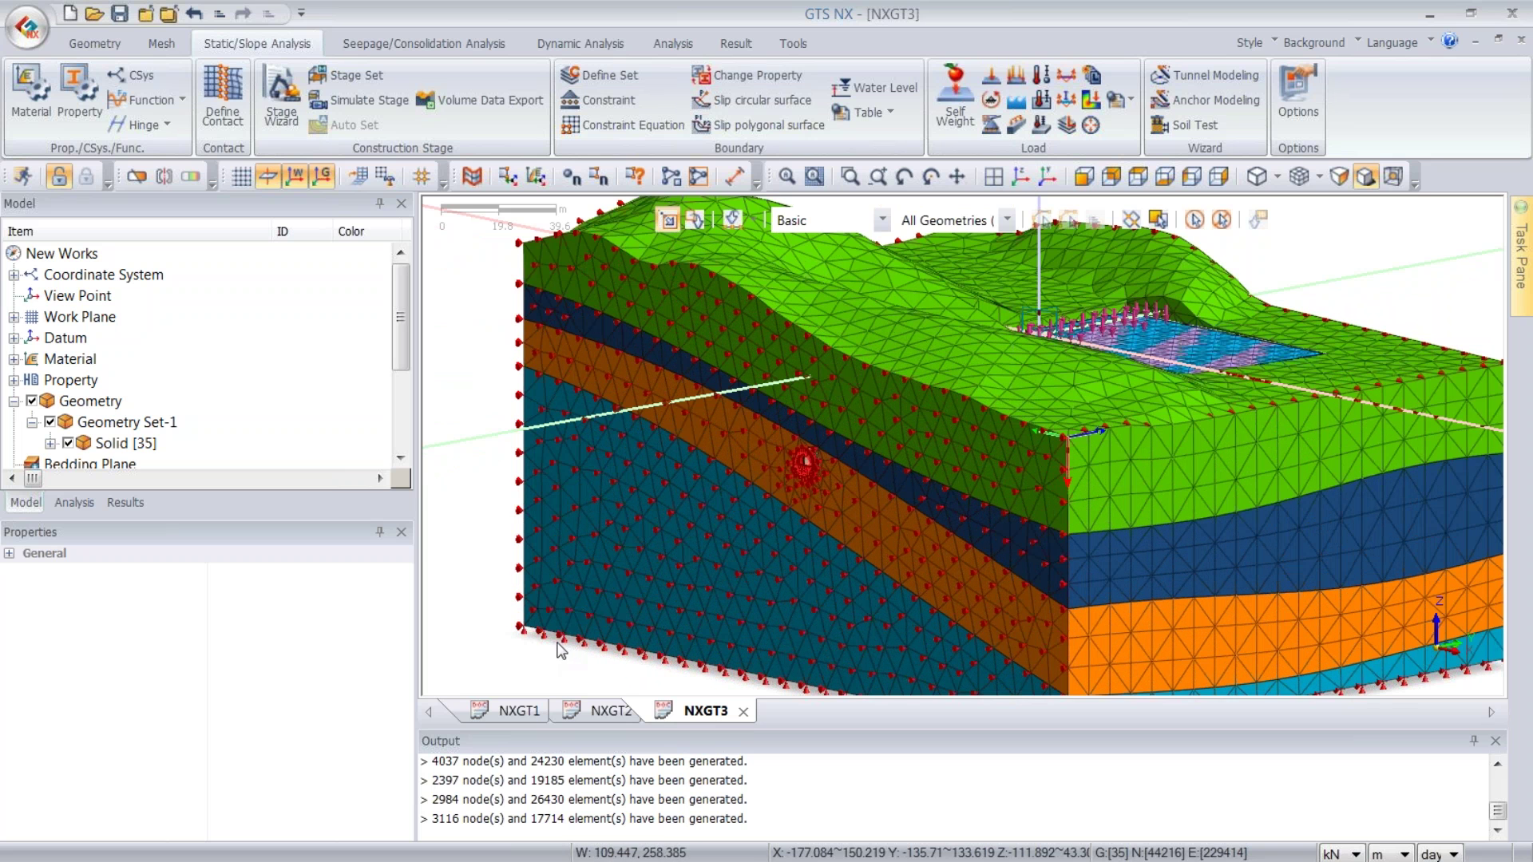
- Set up a general analysis case titled nonlinear with the Nonlinear Static solution type and all sets active
scroll(727, 528, "down", 3)
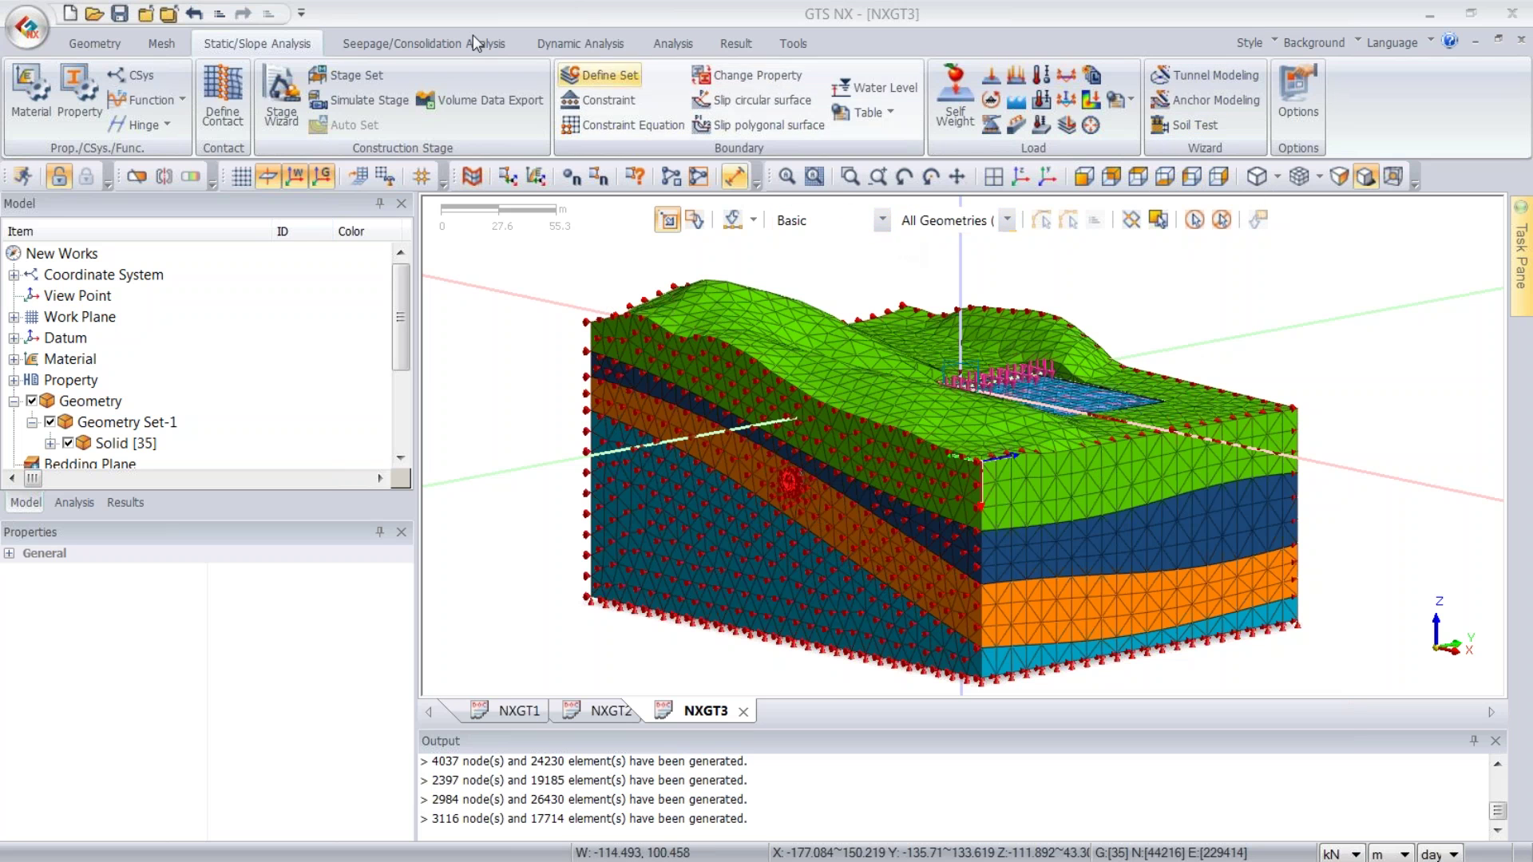
left_click(694, 41)
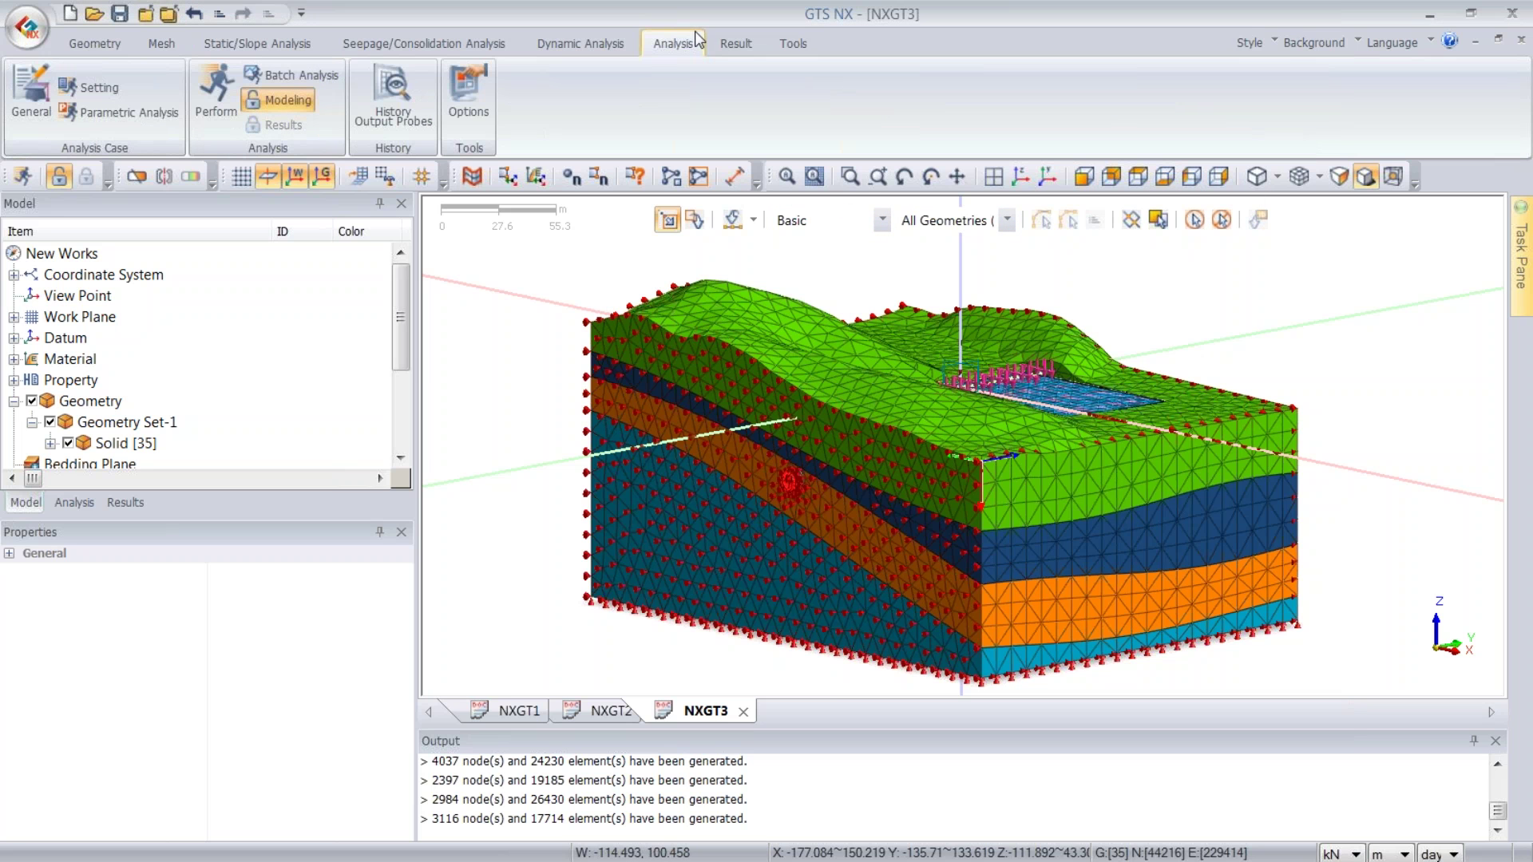
left_click(39, 91)
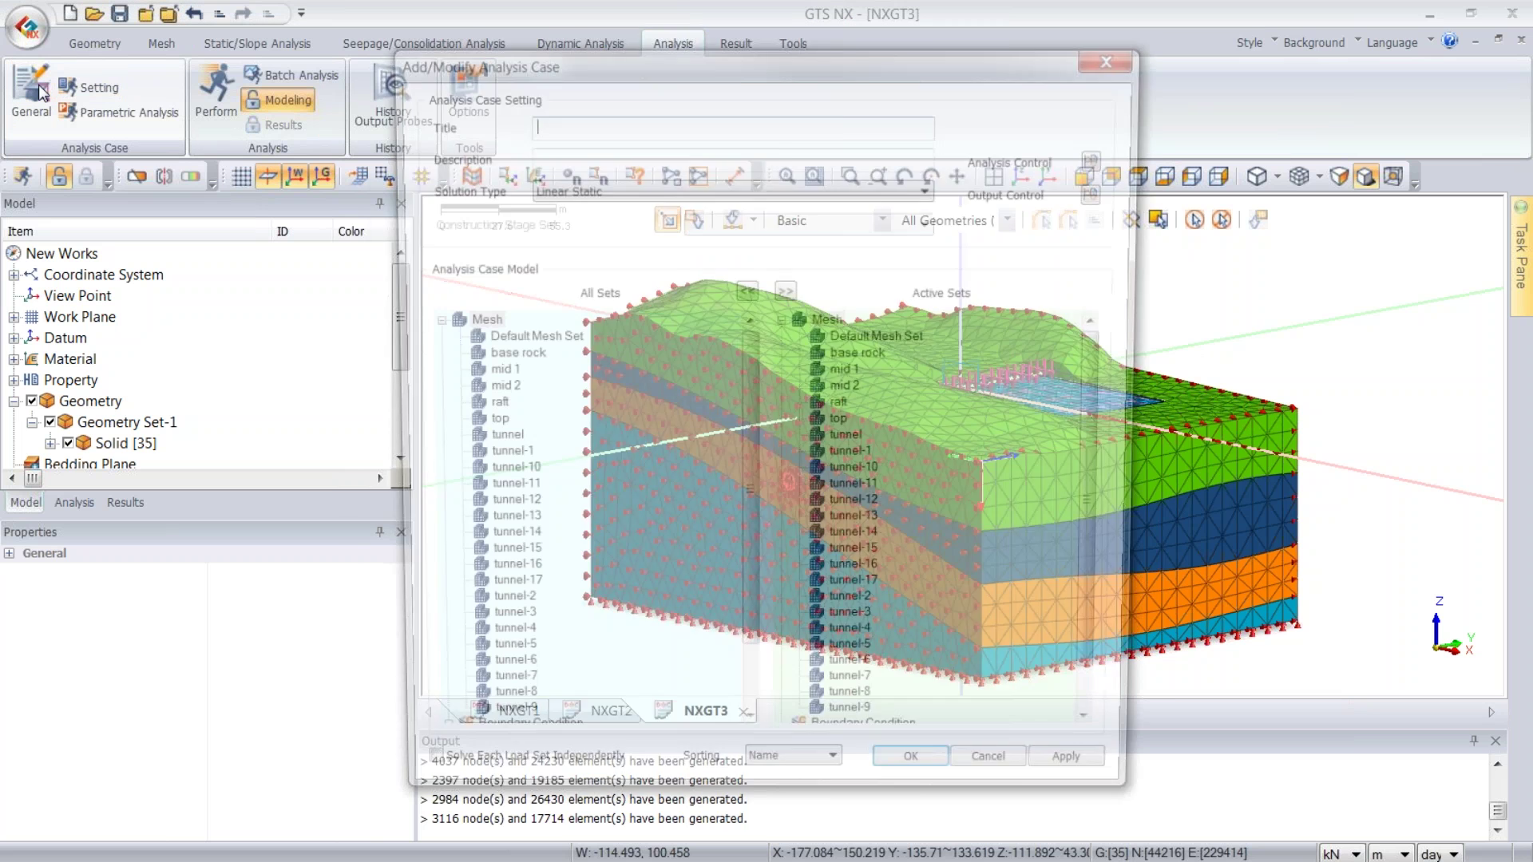
left_click(587, 187)
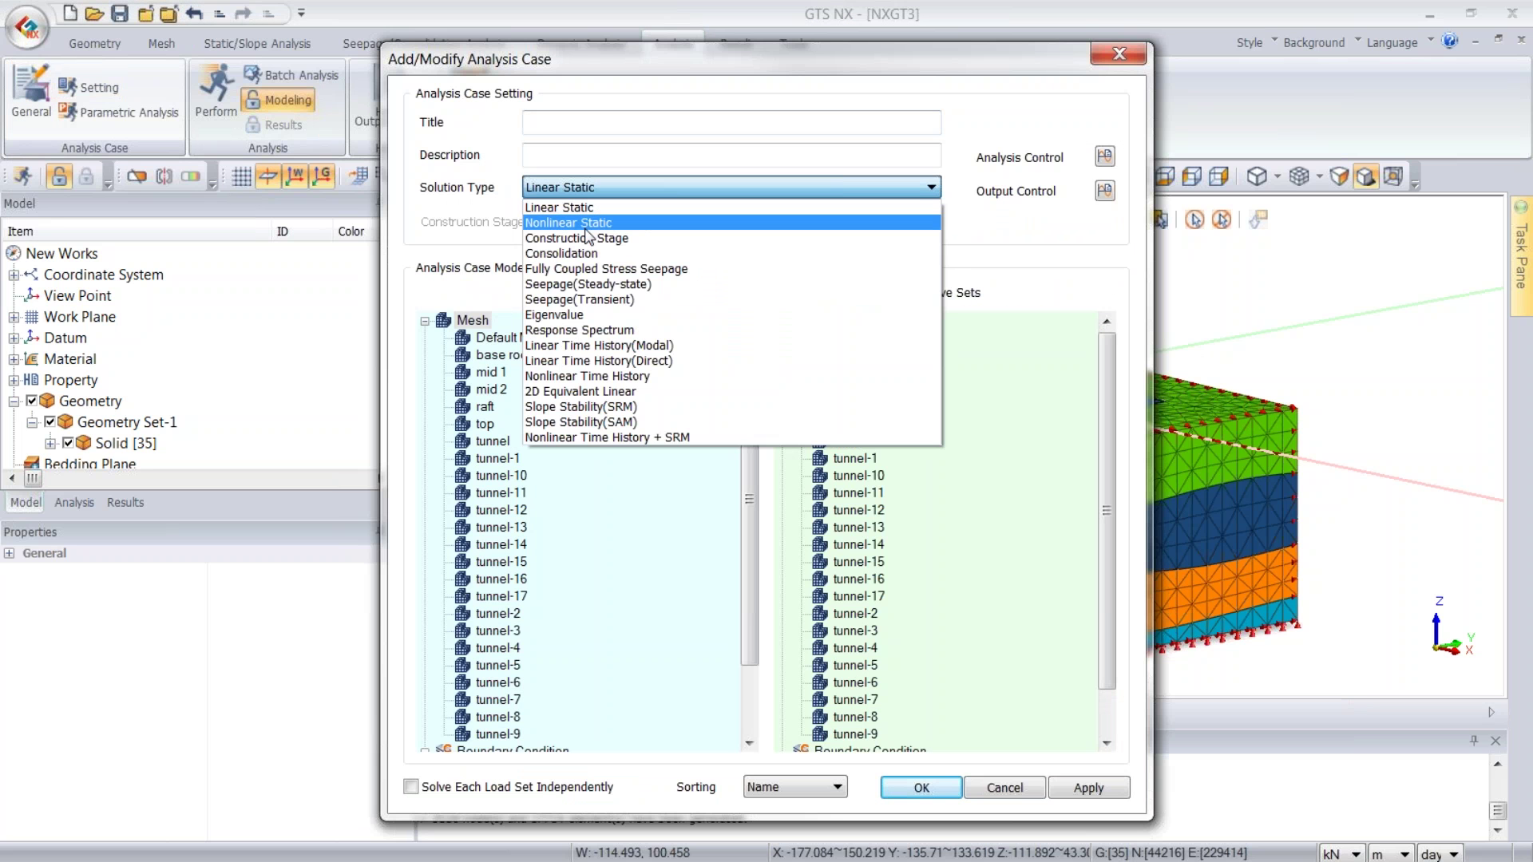
left_click(587, 229)
left_click(583, 123)
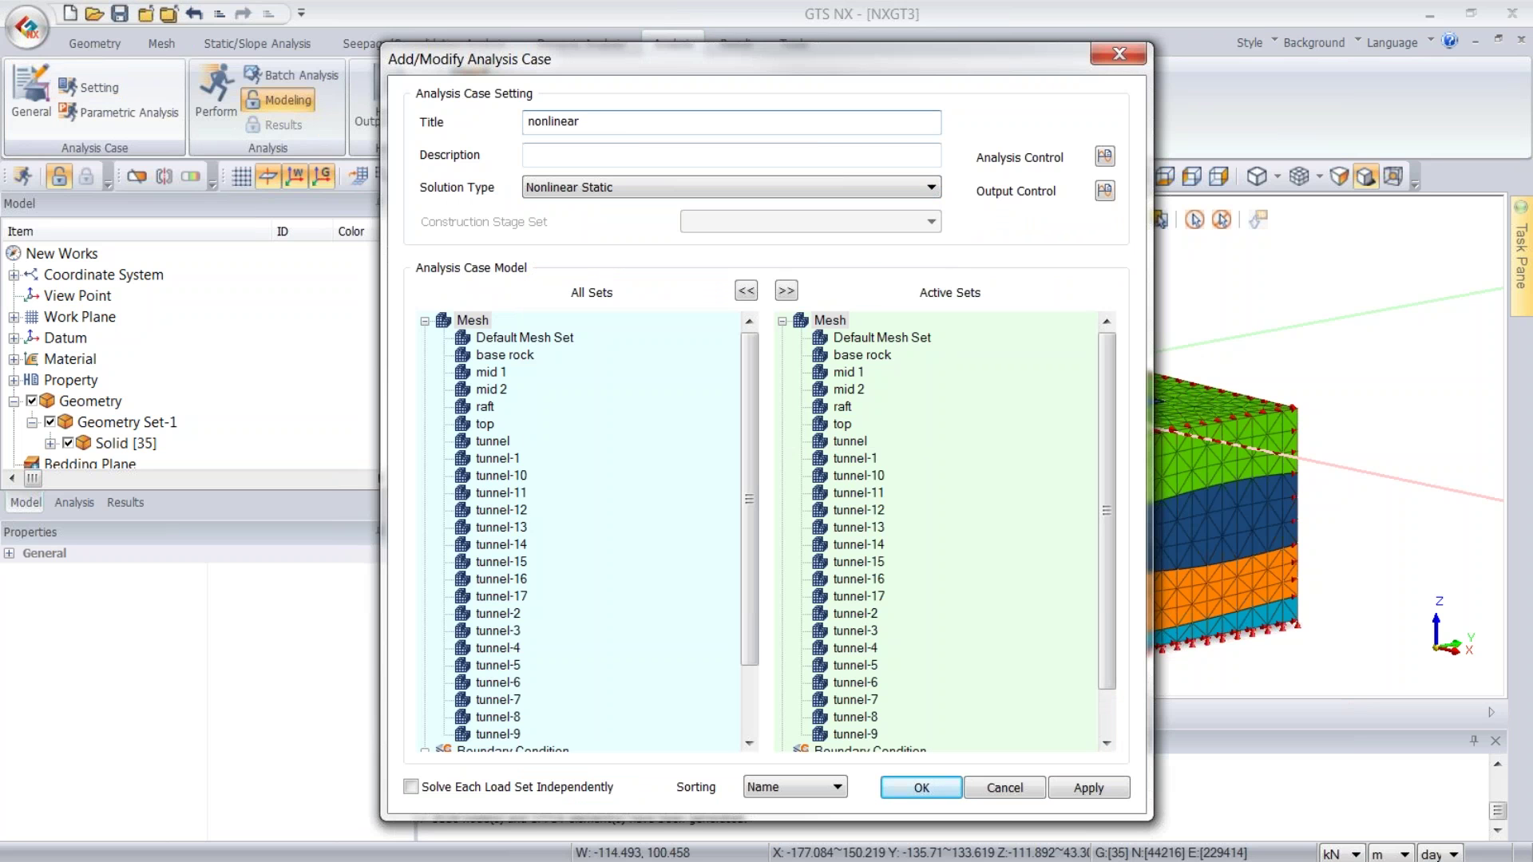
left_click(787, 290)
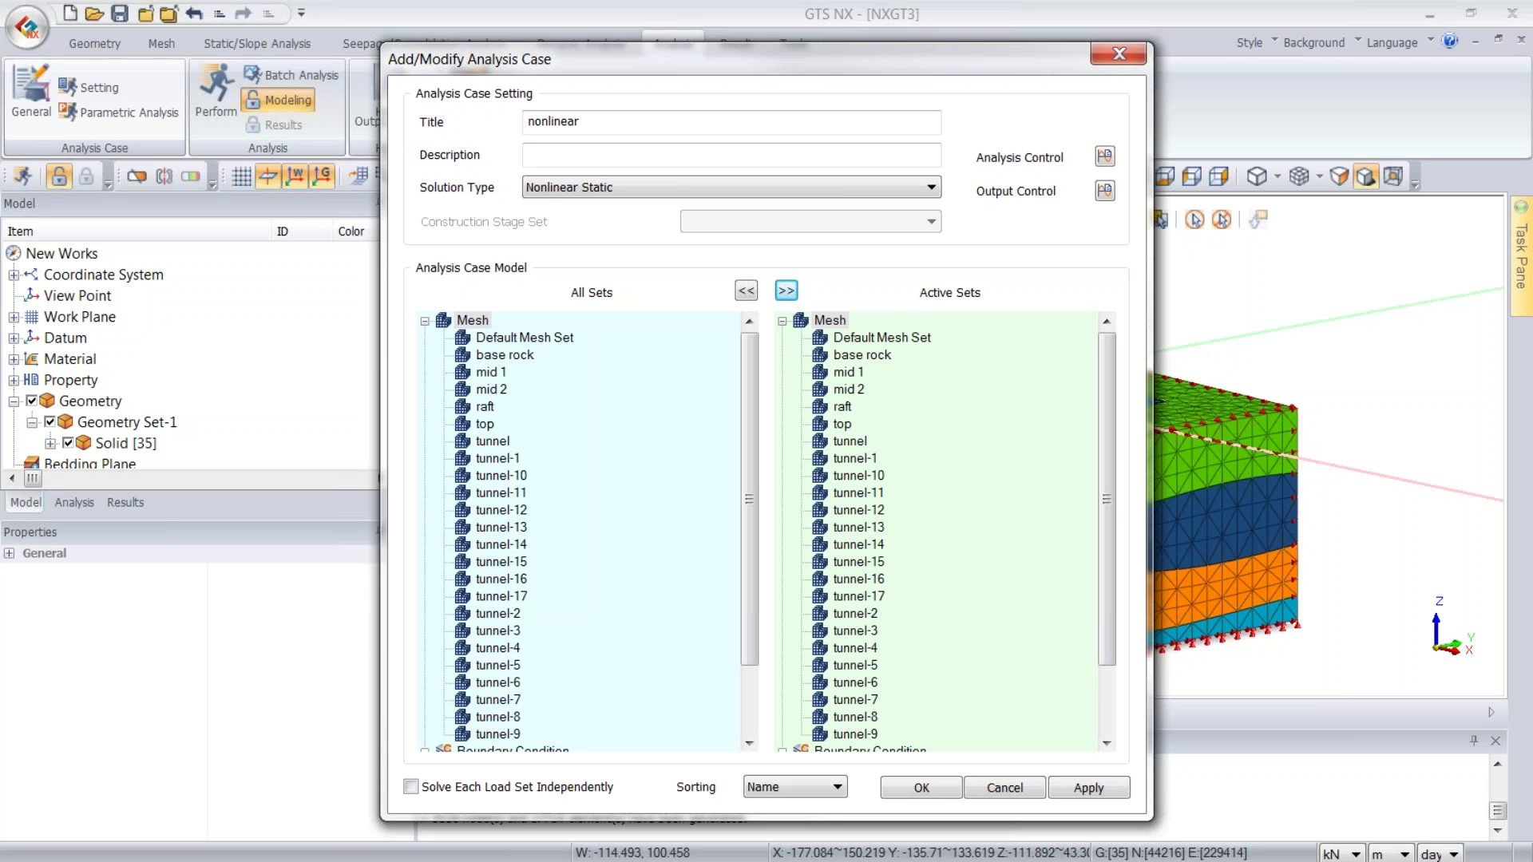
- For the nonlinear case, enable automatic water pressure, K0 condition, initial stress estimation, displacement/strain clearing, and a water level of -5 m
left_click_drag(1108, 437, 1119, 498)
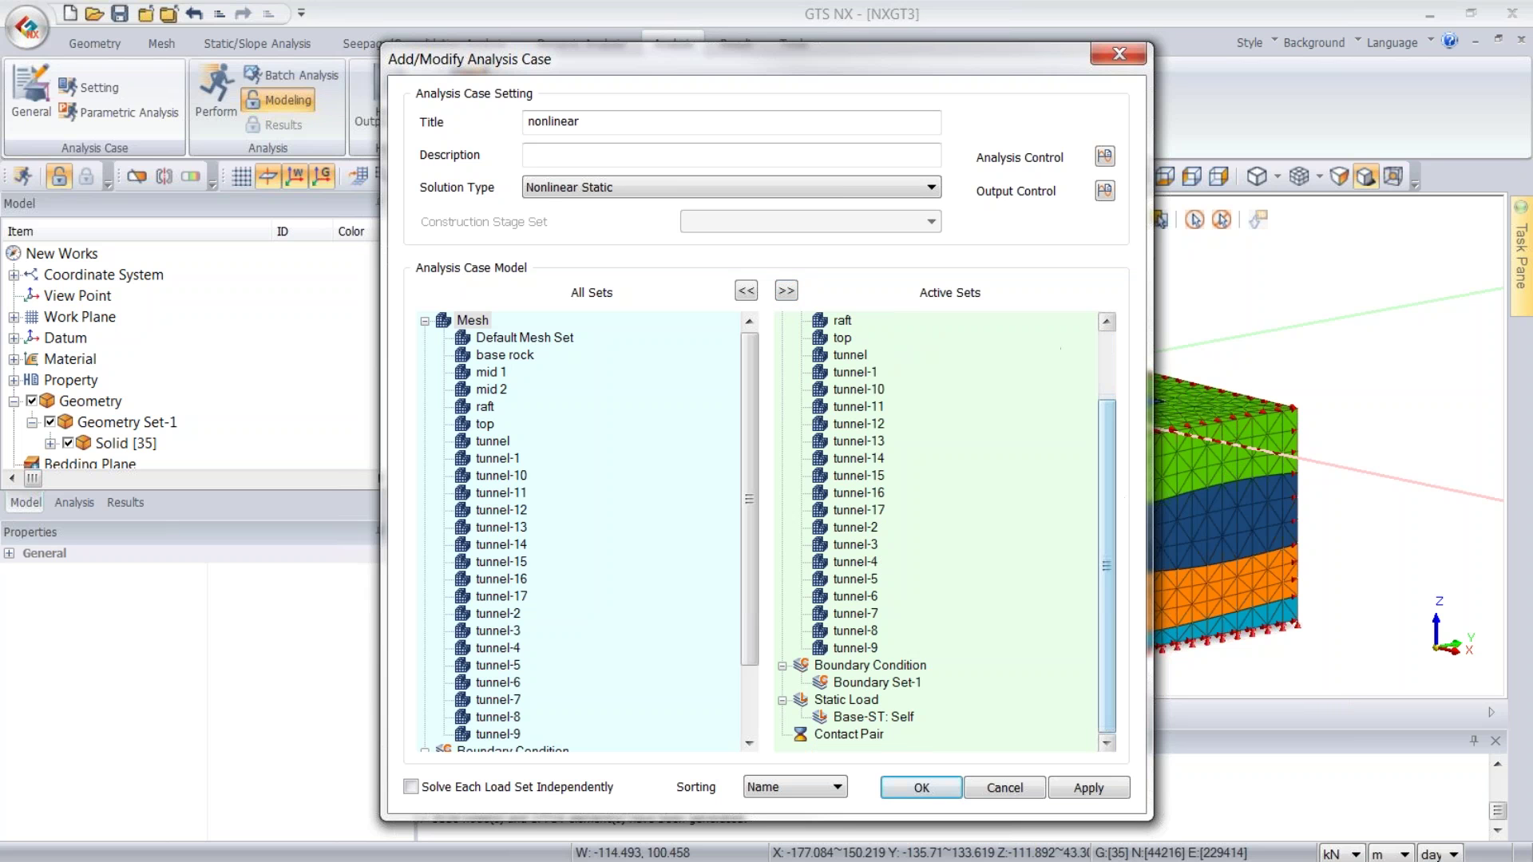
left_click(797, 289)
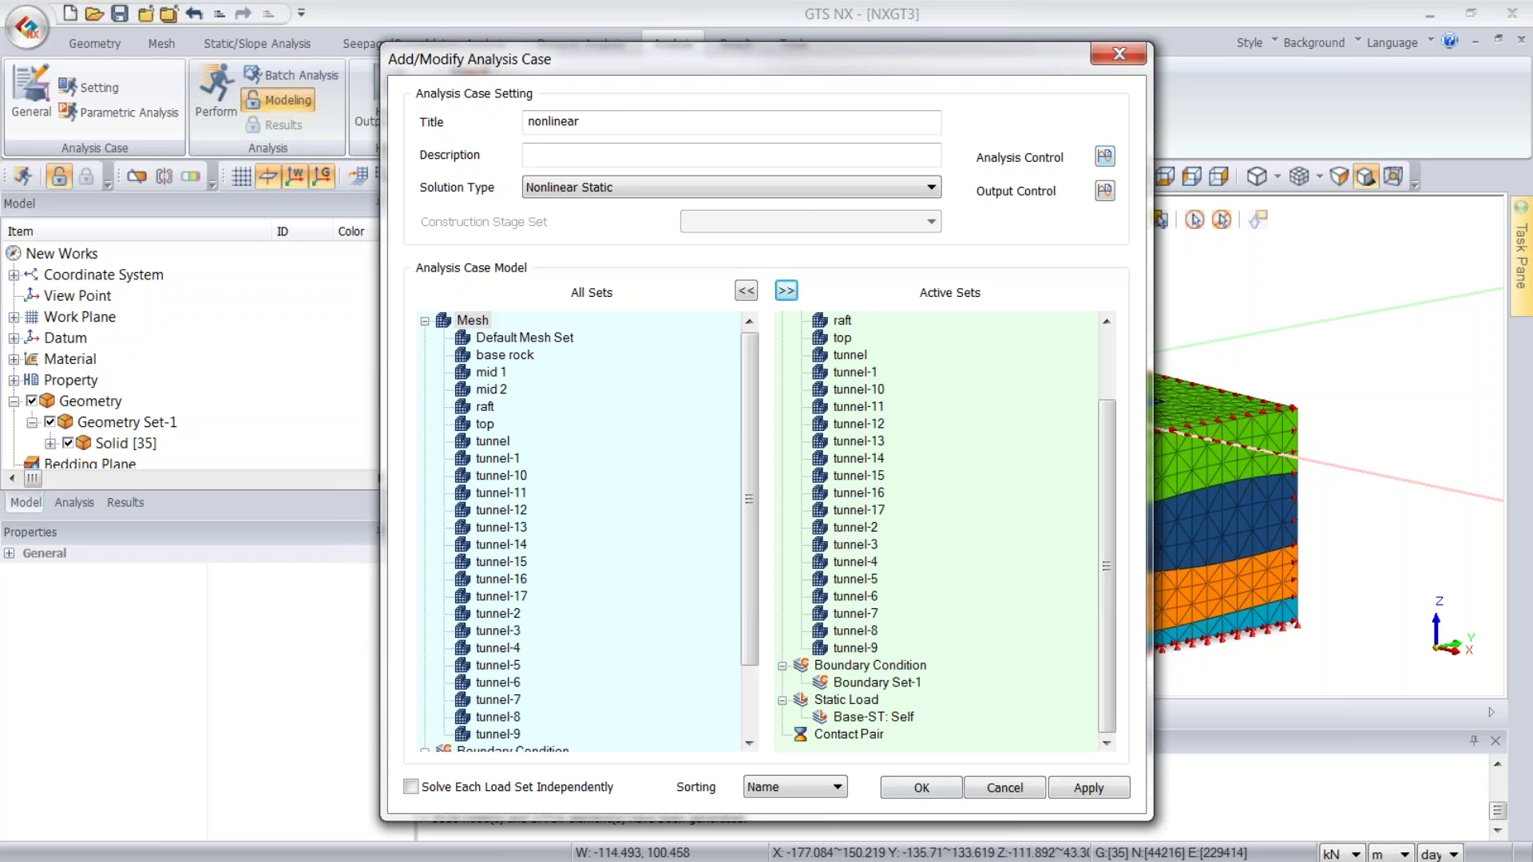
left_click(1105, 157)
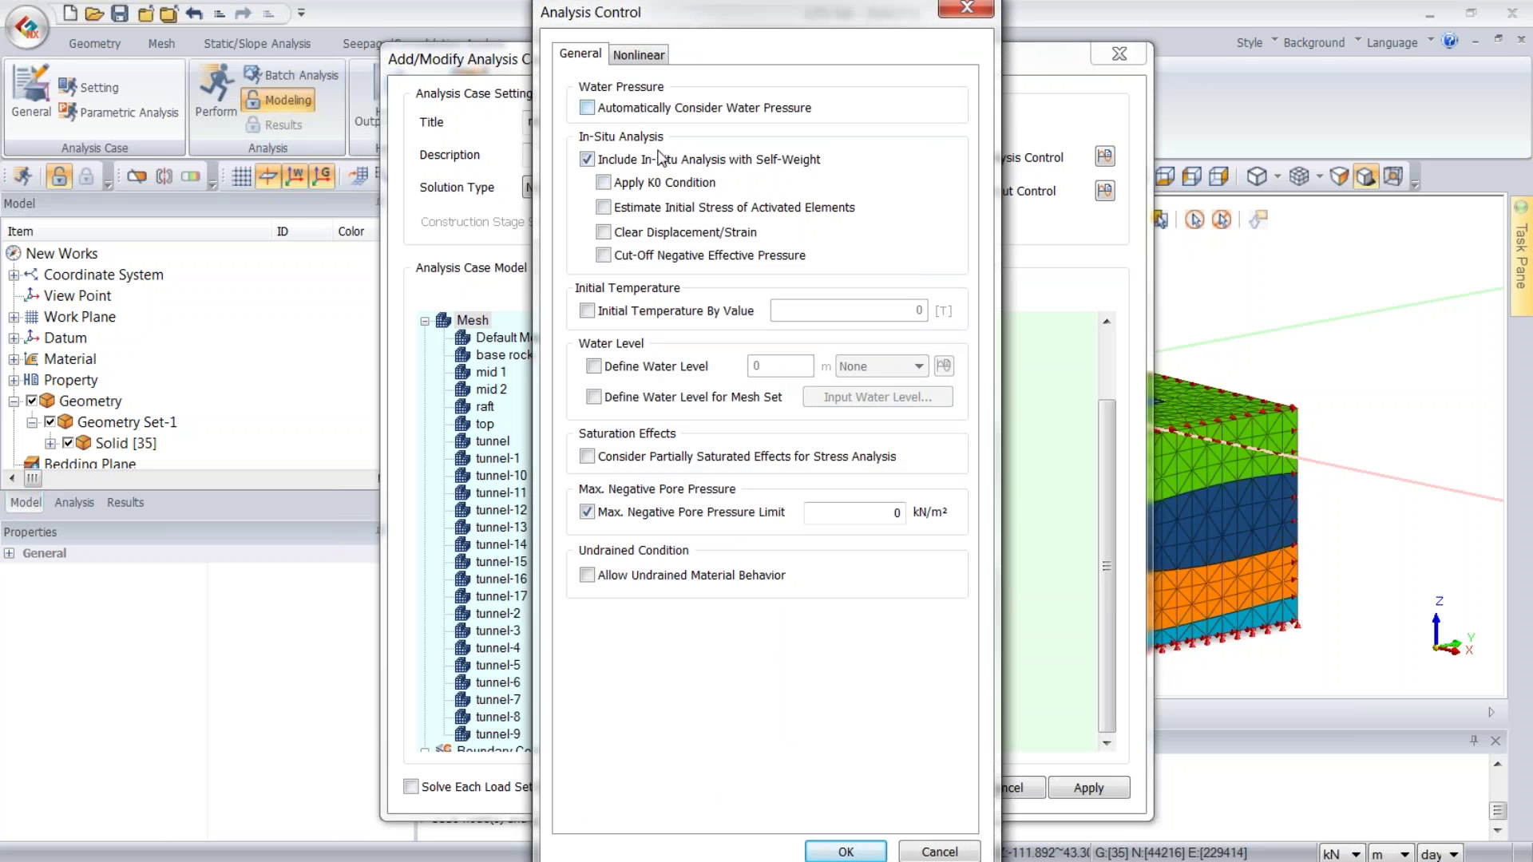
left_click(664, 183)
left_click(675, 211)
left_click(678, 234)
left_click(655, 369)
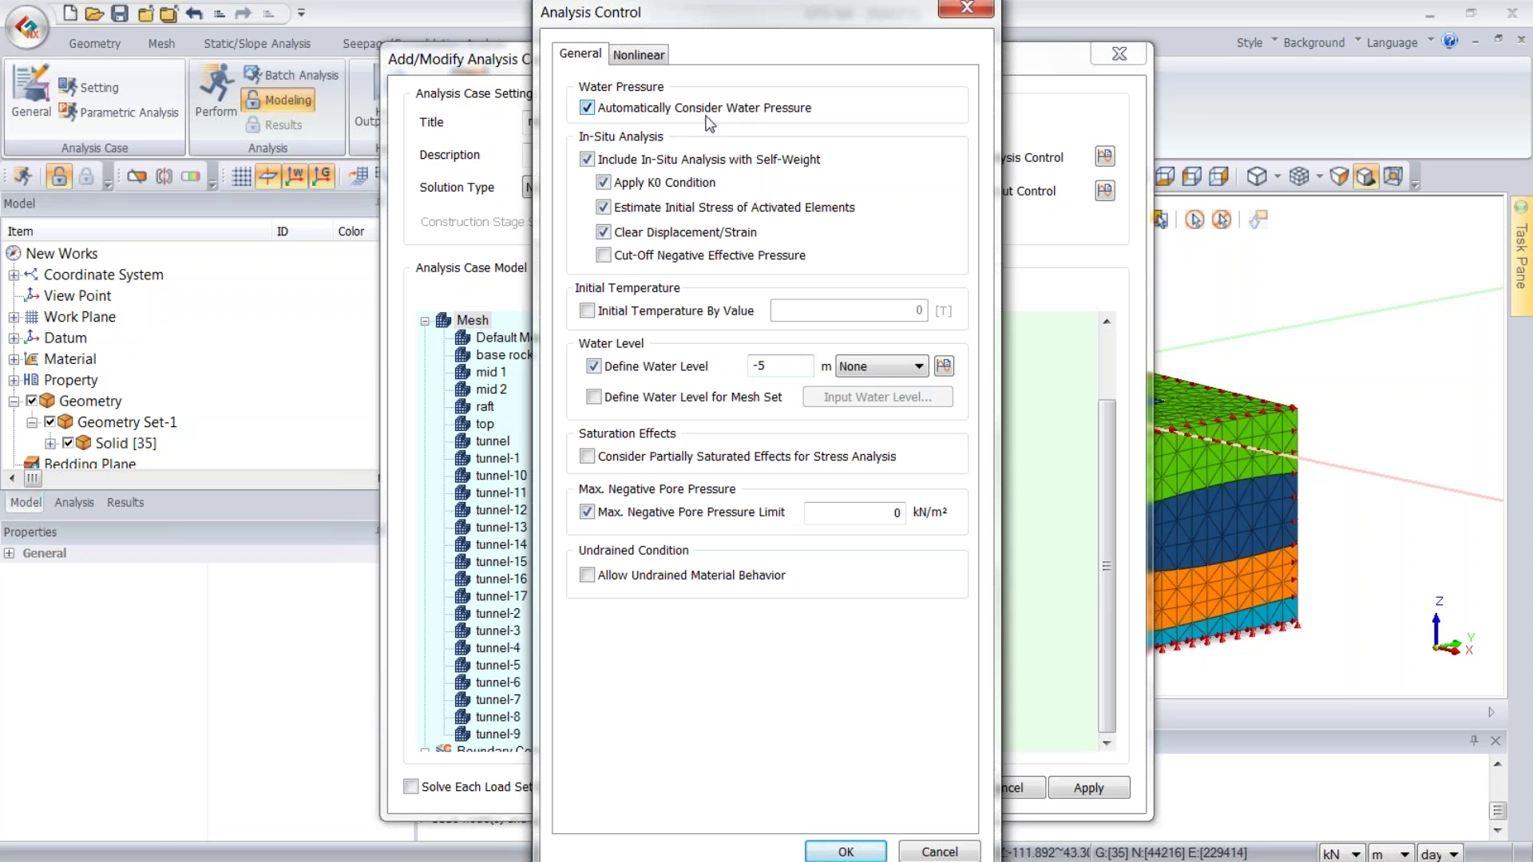
left_click(842, 840)
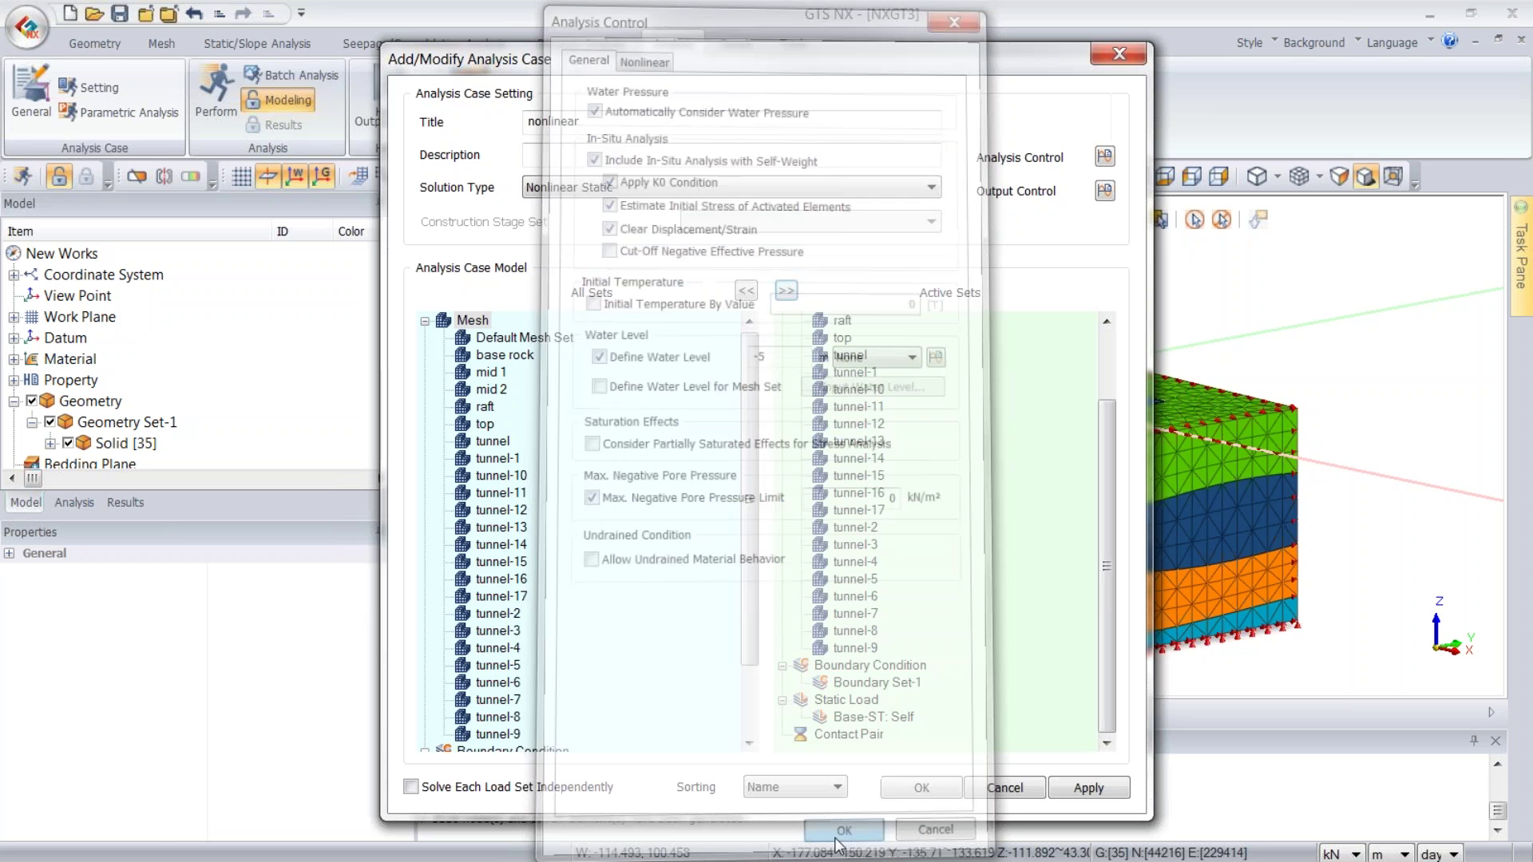
left_click(933, 787)
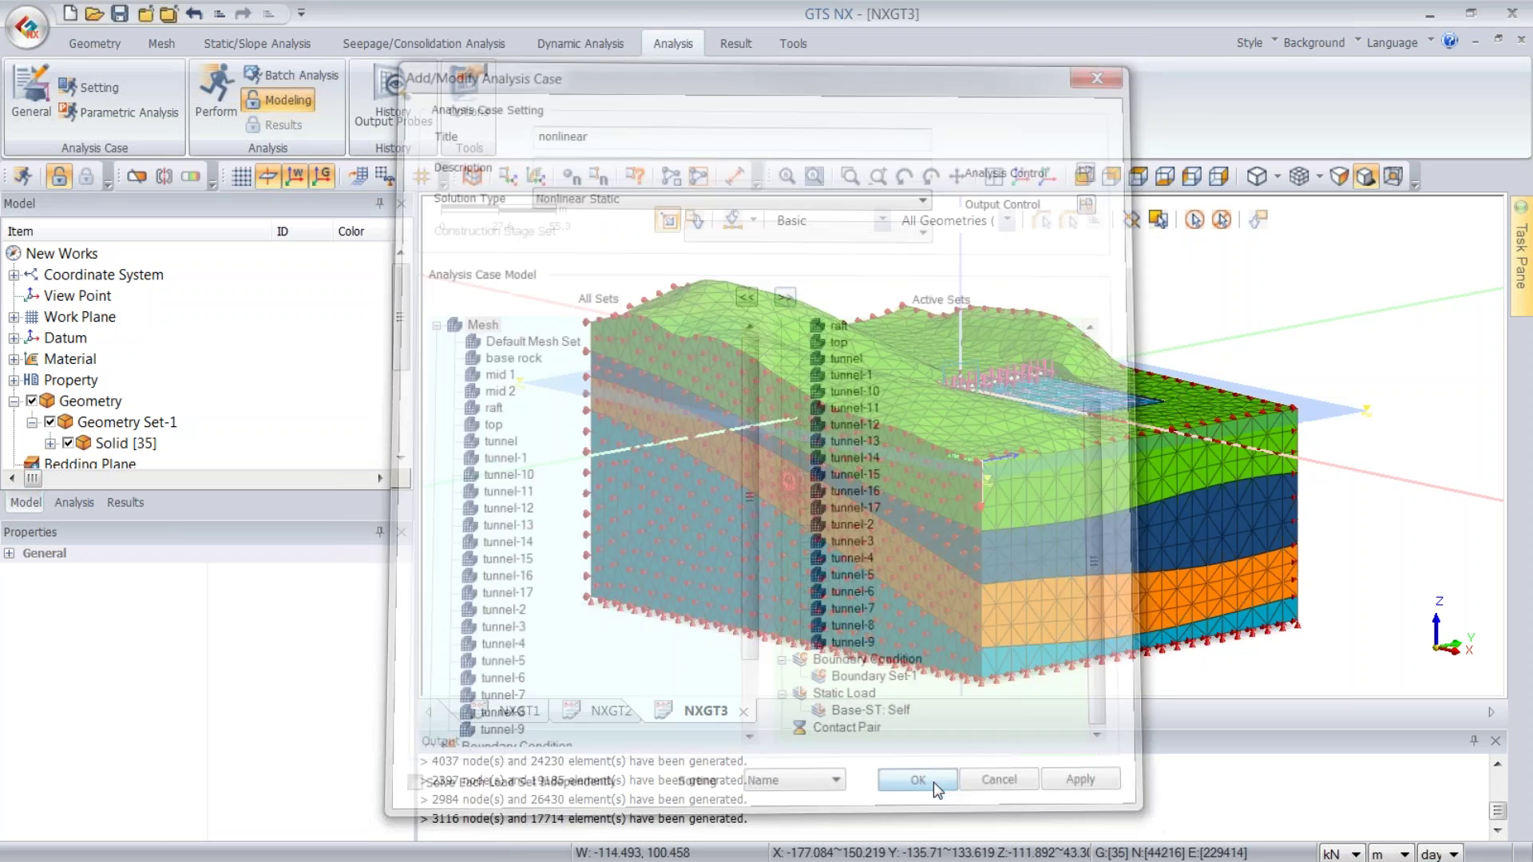
- Examine the forces contained in the Self static load set of the model
middle_click_drag(1310, 295, 1300, 302)
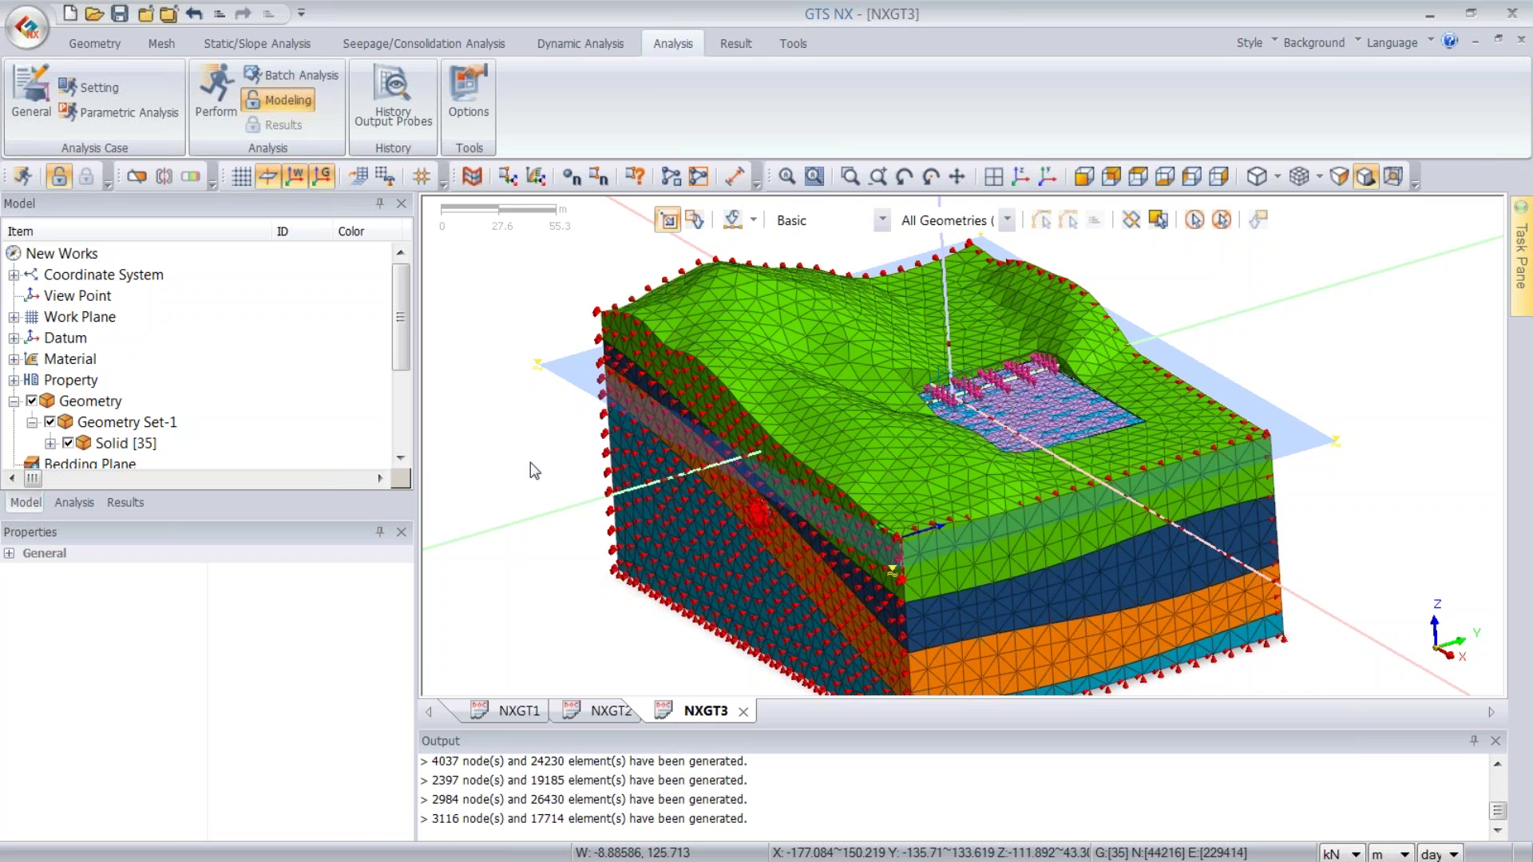
left_click(73, 503)
left_click(13, 338)
left_click(32, 359)
left_click(49, 380)
mouse_move(400, 319)
left_mouse_down()
mouse_move(393, 436)
mouse_move(407, 293)
left_mouse_up()
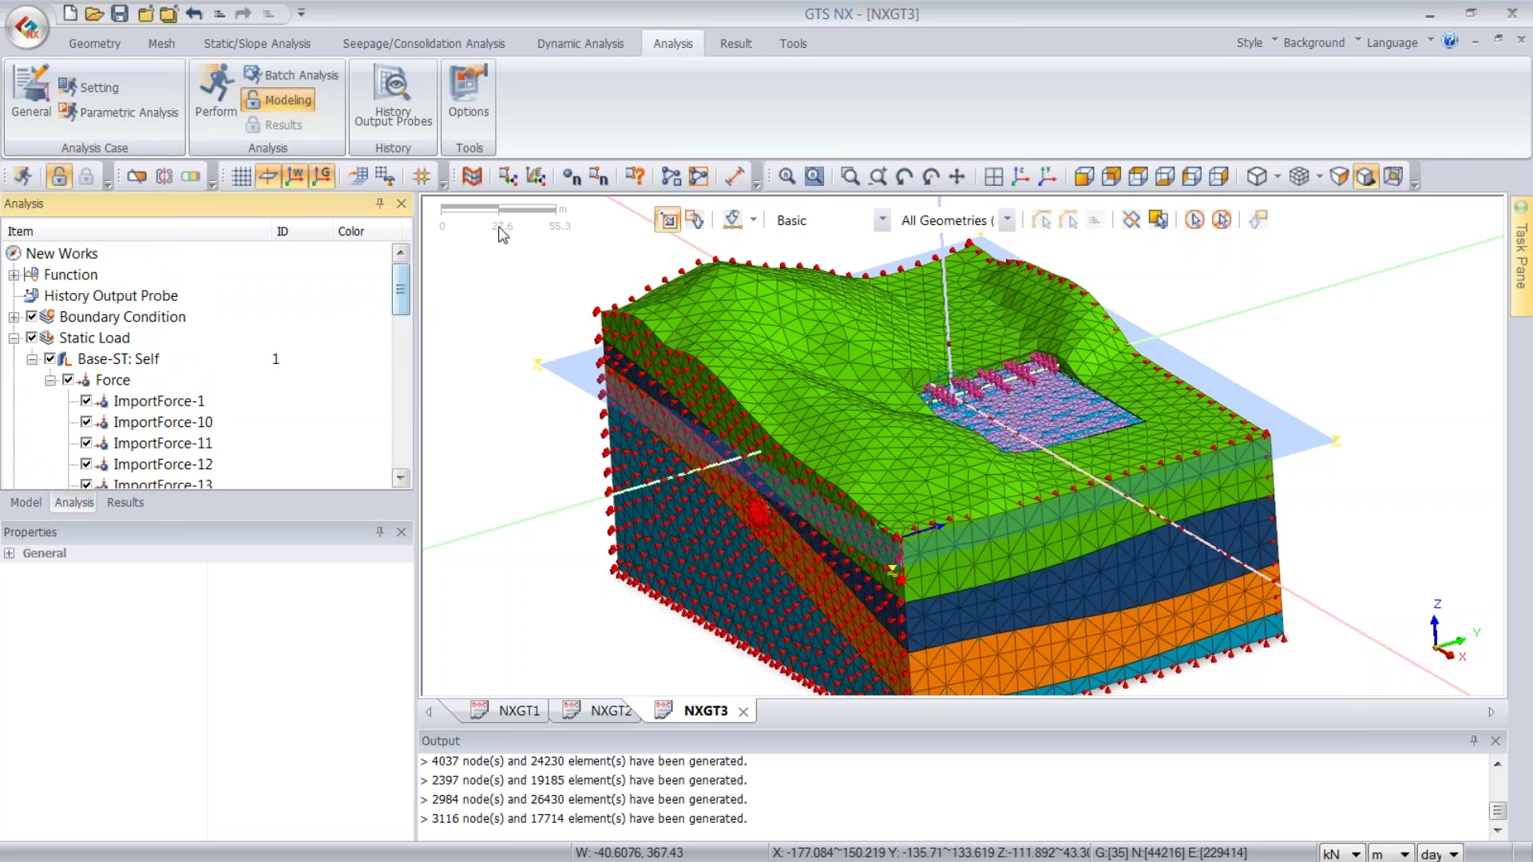
- Add a self-weight gravity load with Gz of -1 to the Self load set
left_click(171, 38)
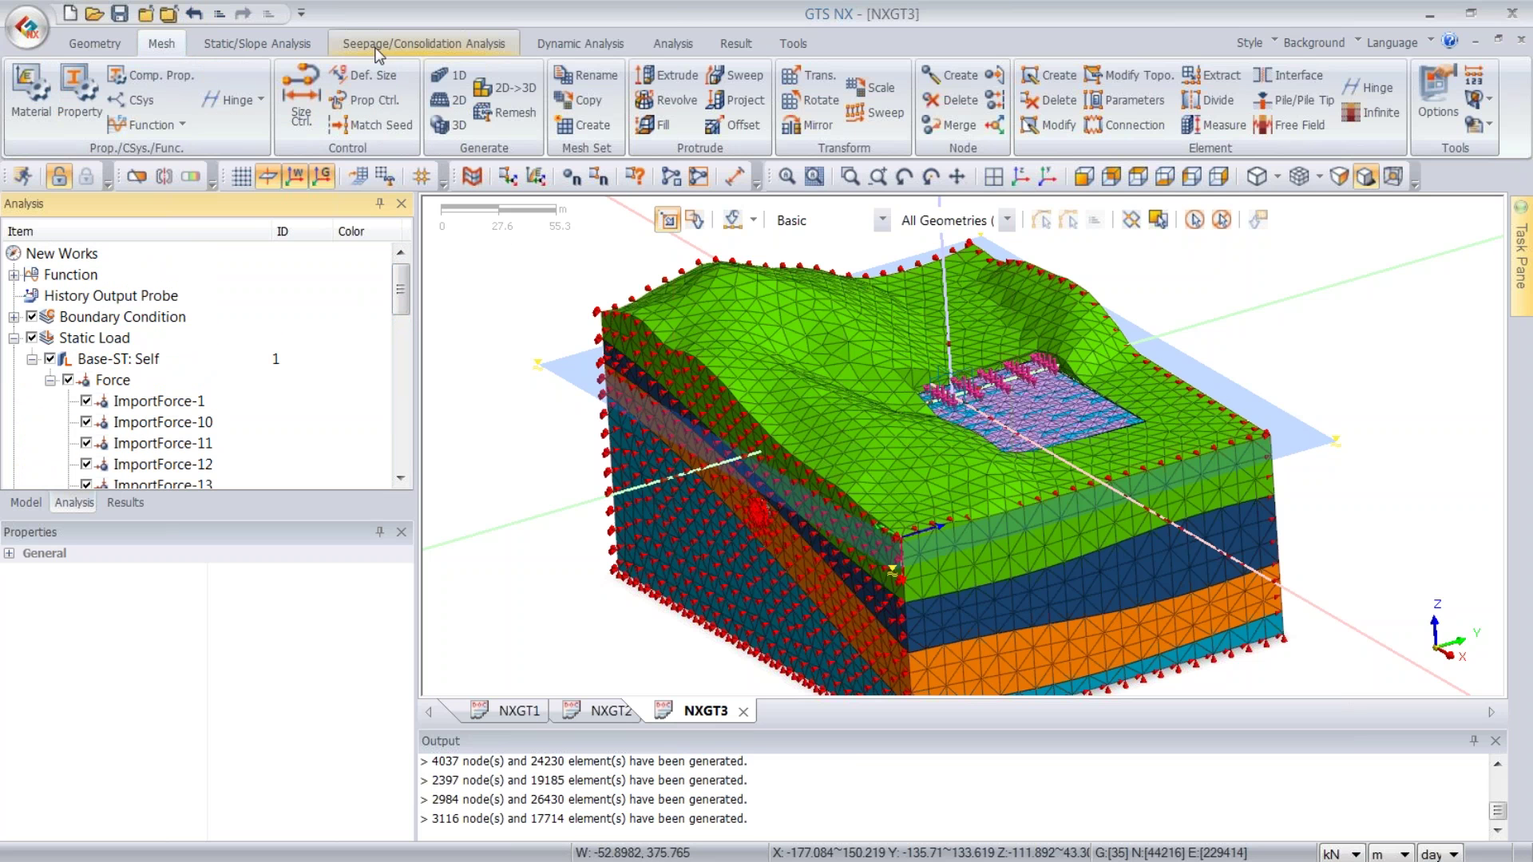
left_click(260, 42)
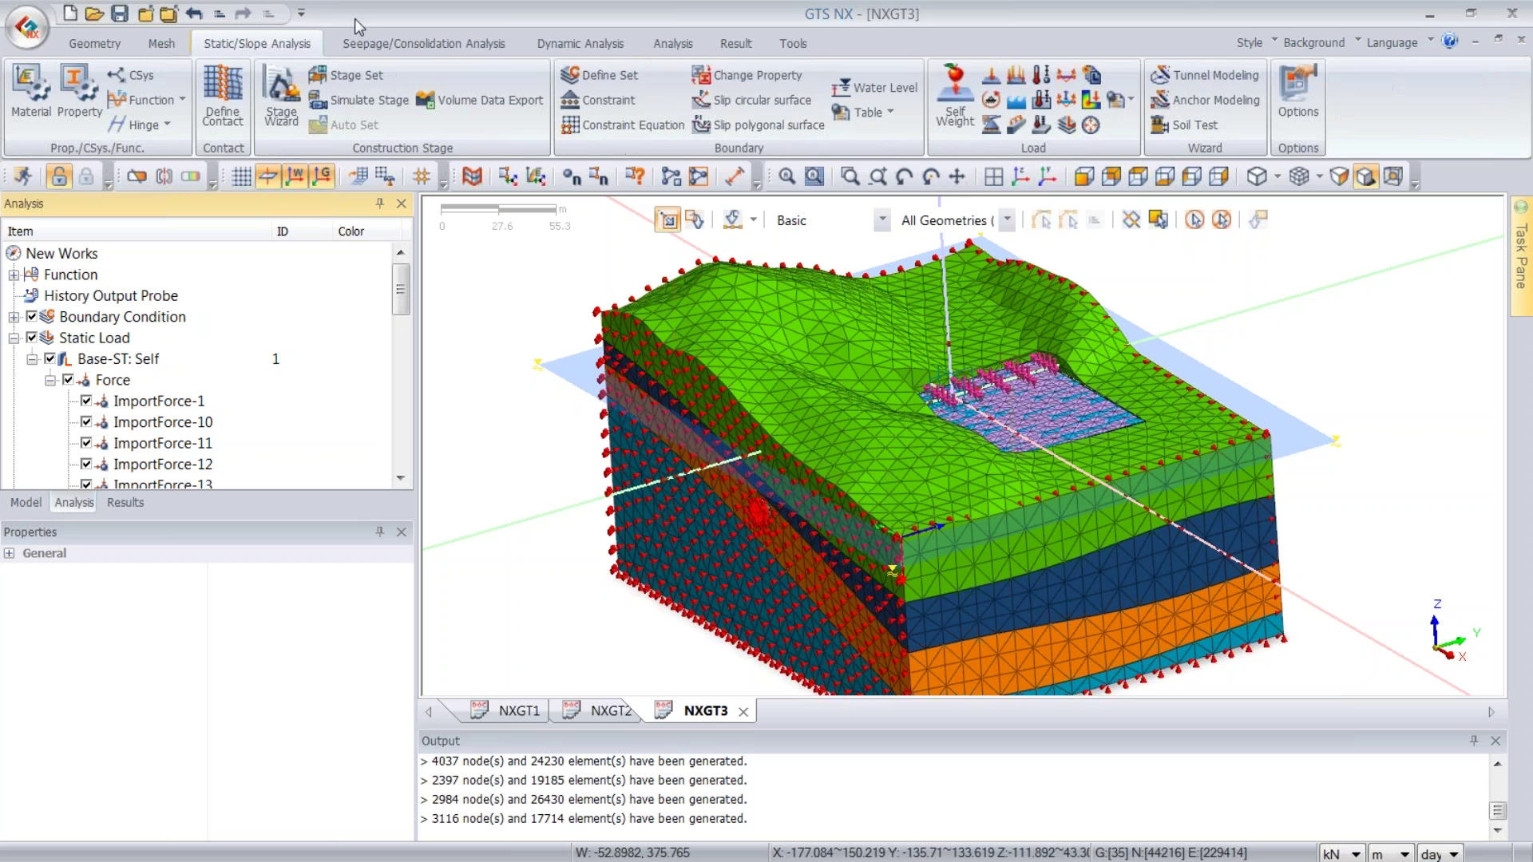
left_click(953, 101)
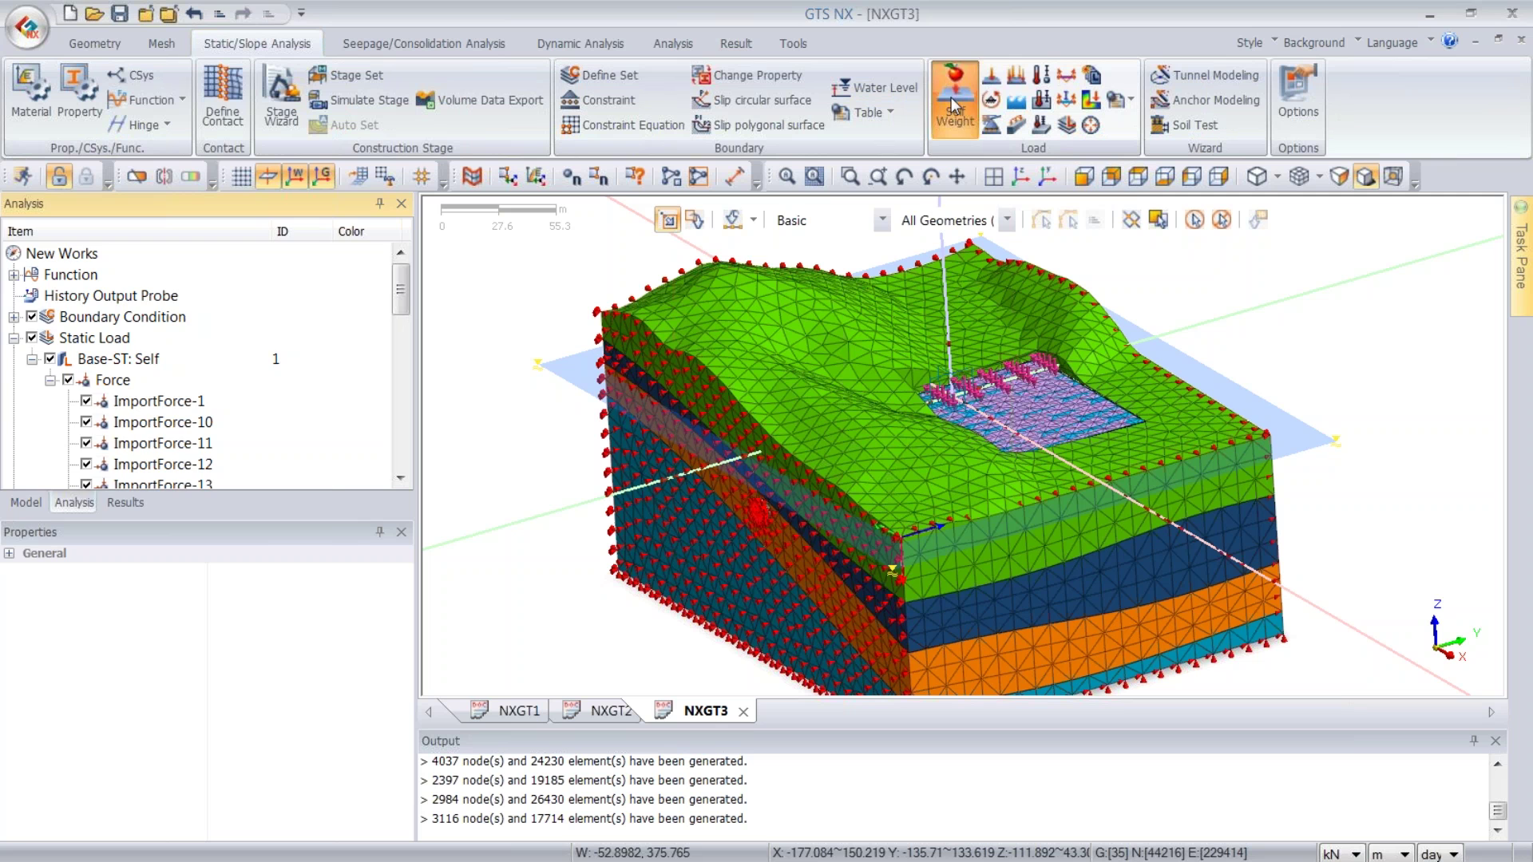
left_click_drag(210, 210, 703, 164)
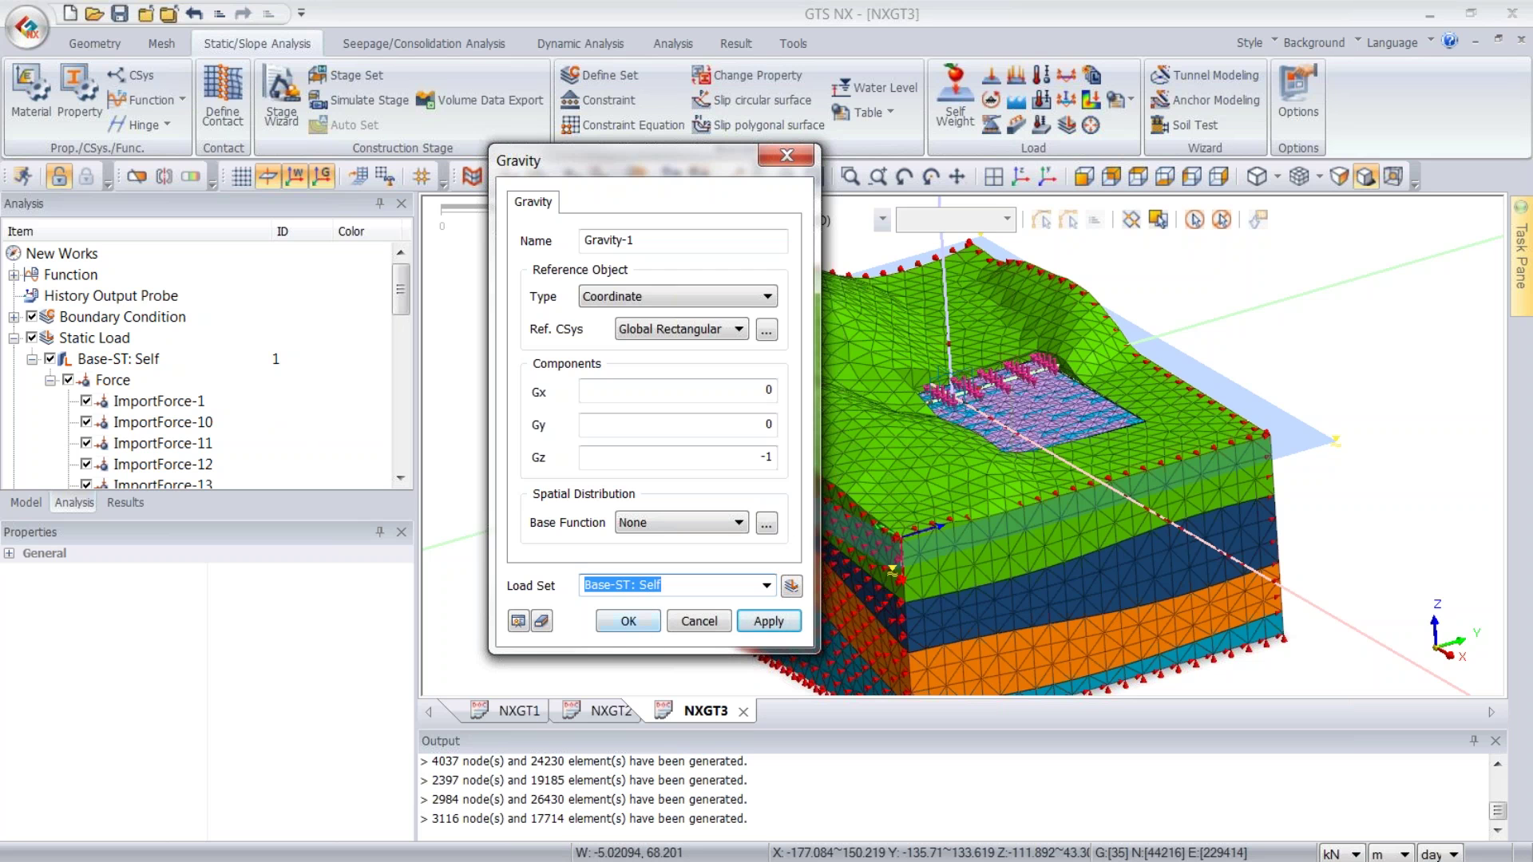
left_click(627, 621)
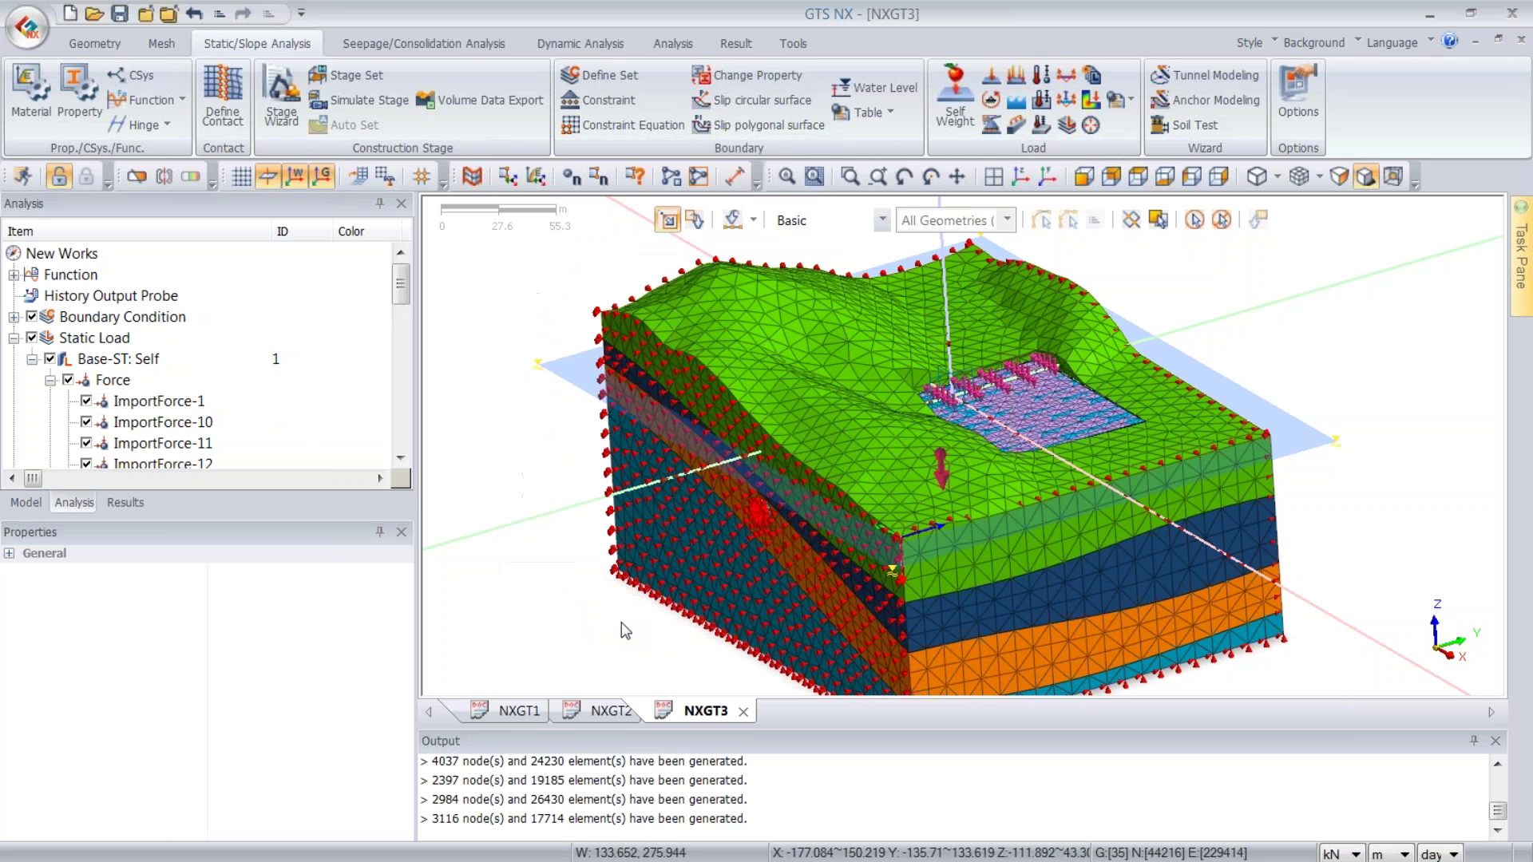
left_click(390, 281)
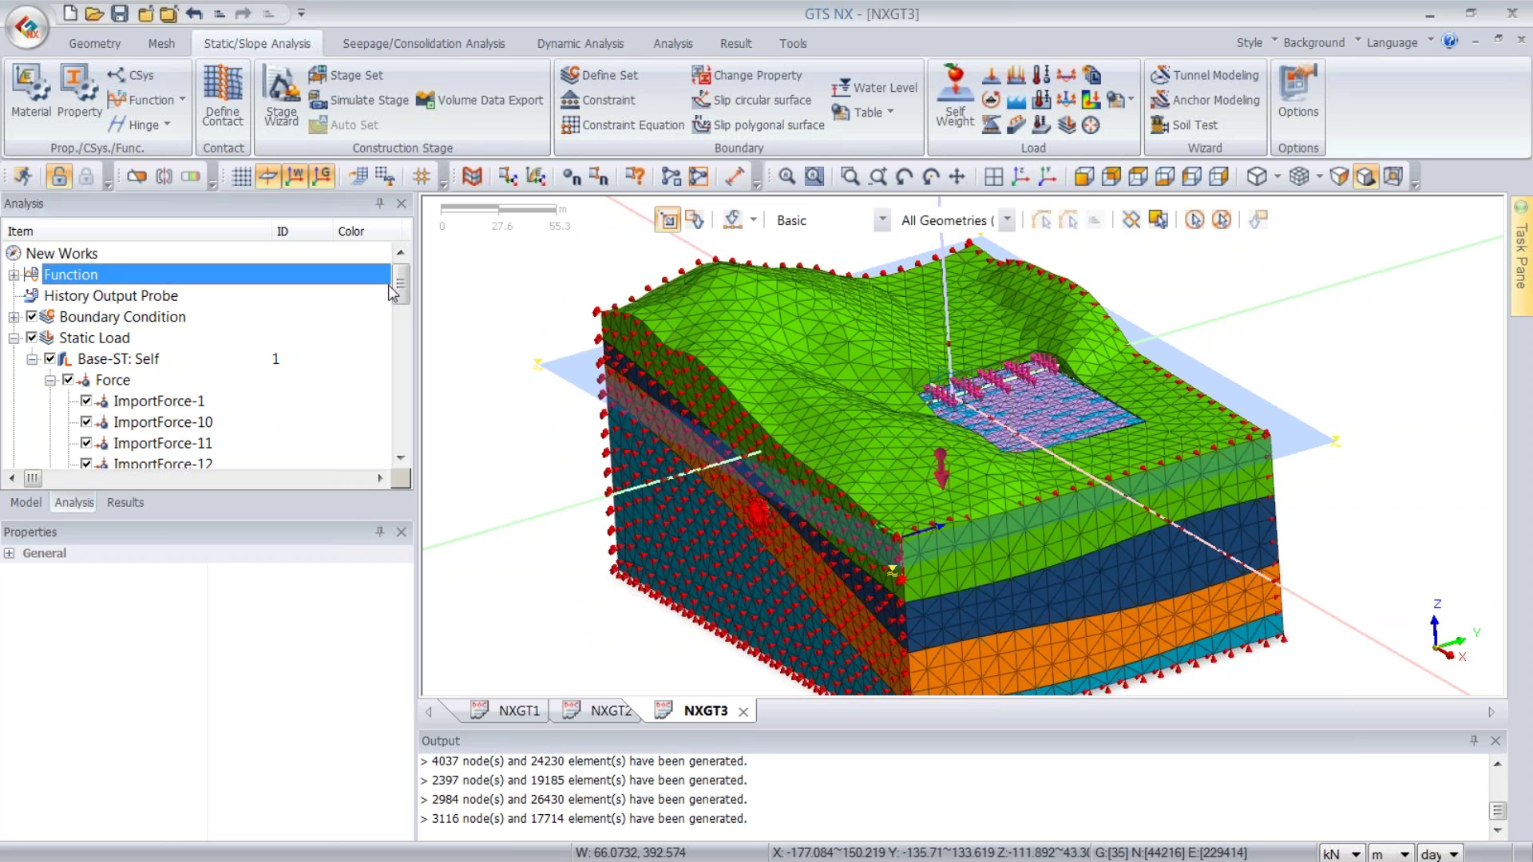
left_click_drag(400, 289, 401, 433)
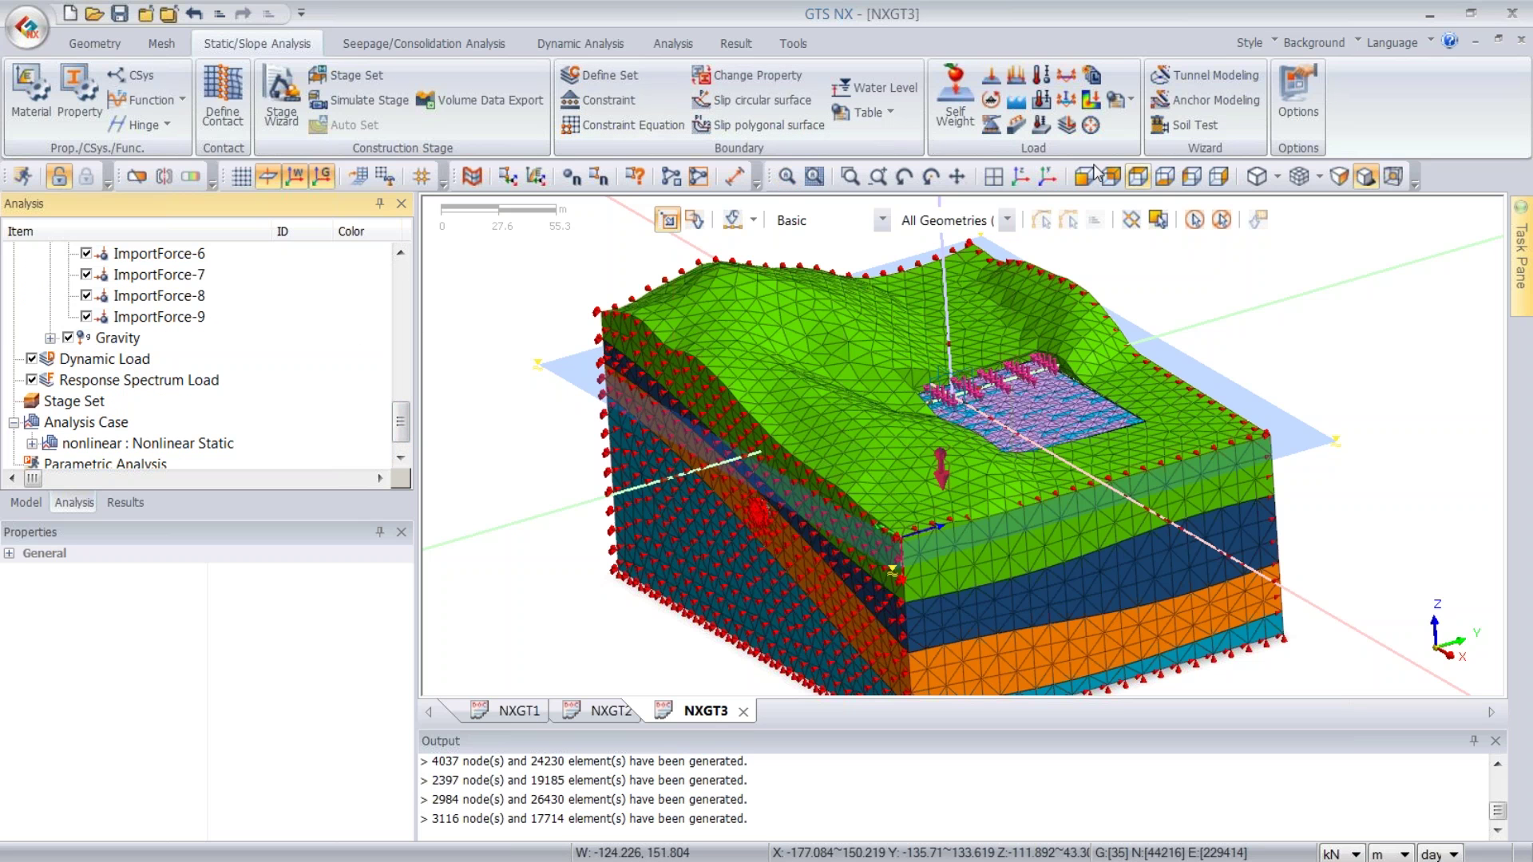
- Switch to the window of the already solved project "part 2 tunnel collapse analysis final"
left_click(27, 178)
left_click(1025, 278)
left_click(1441, 16)
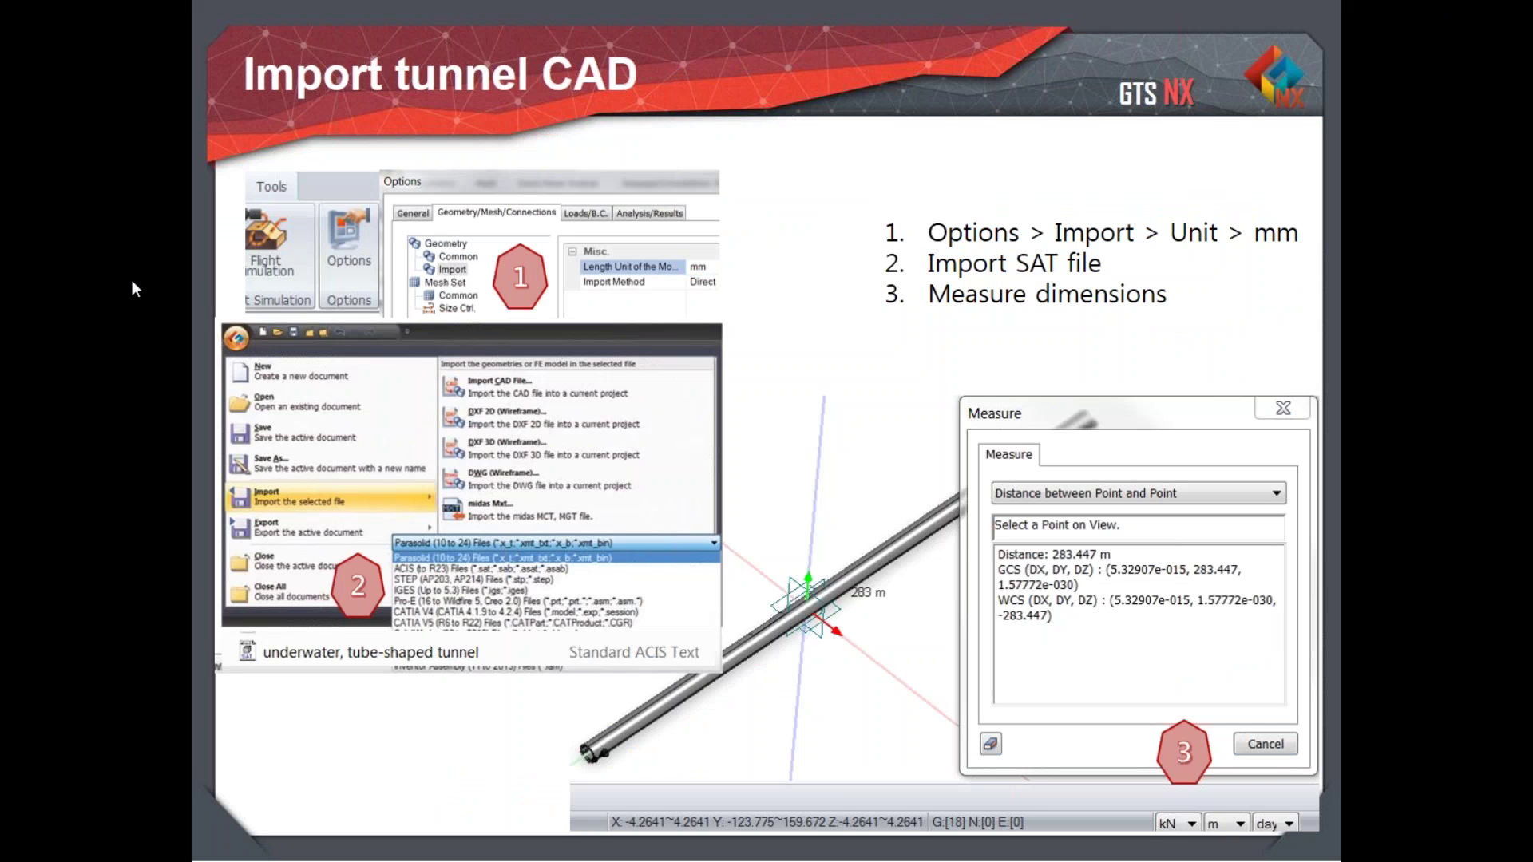
key("alt+Tab")
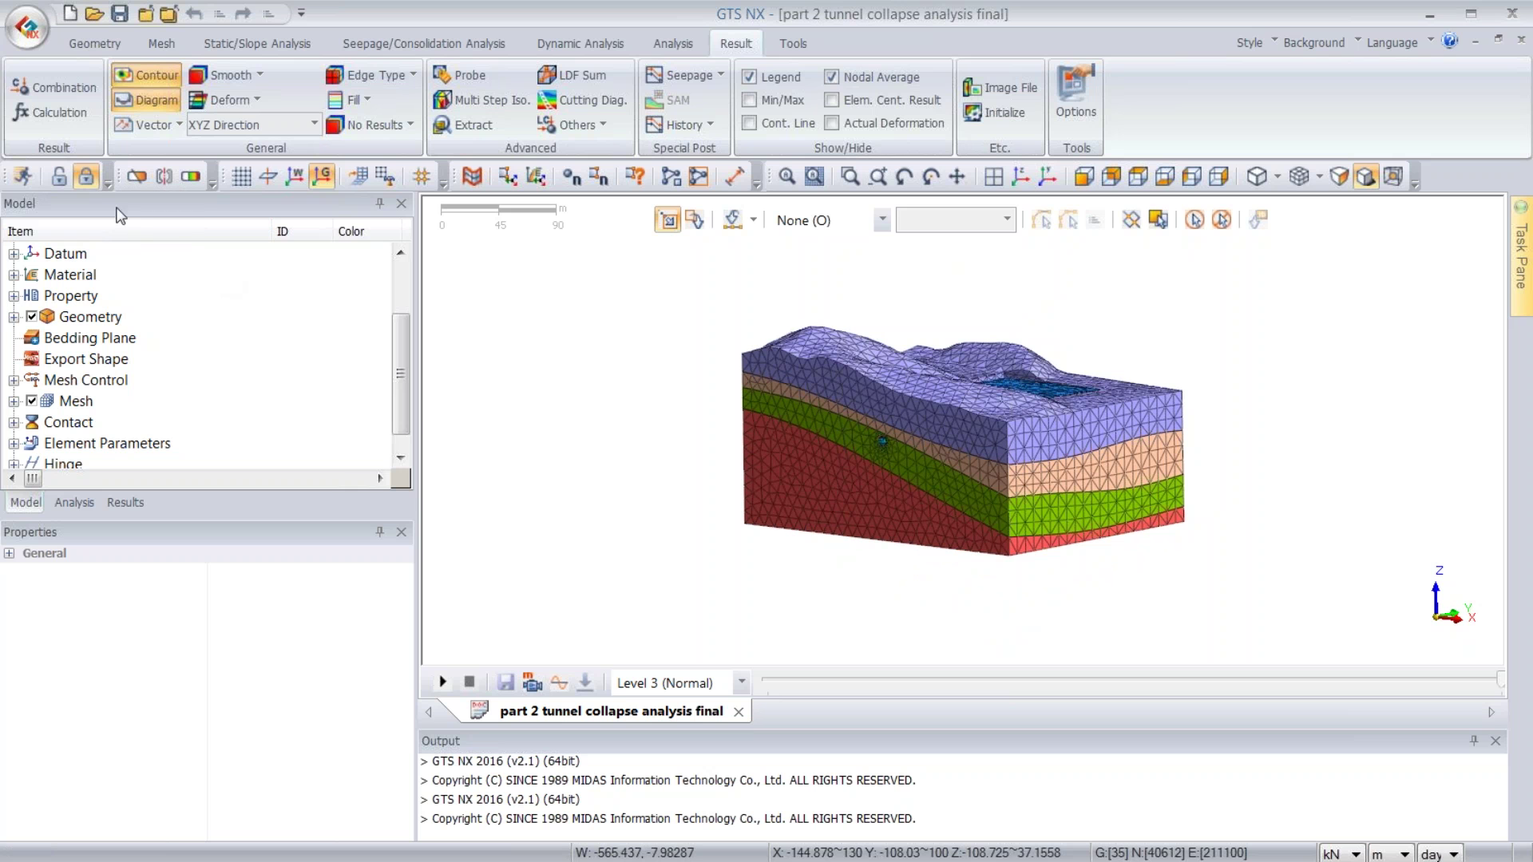
- Display the total translation contour for increment 1 of the Nonlinear Static results
left_click(128, 508)
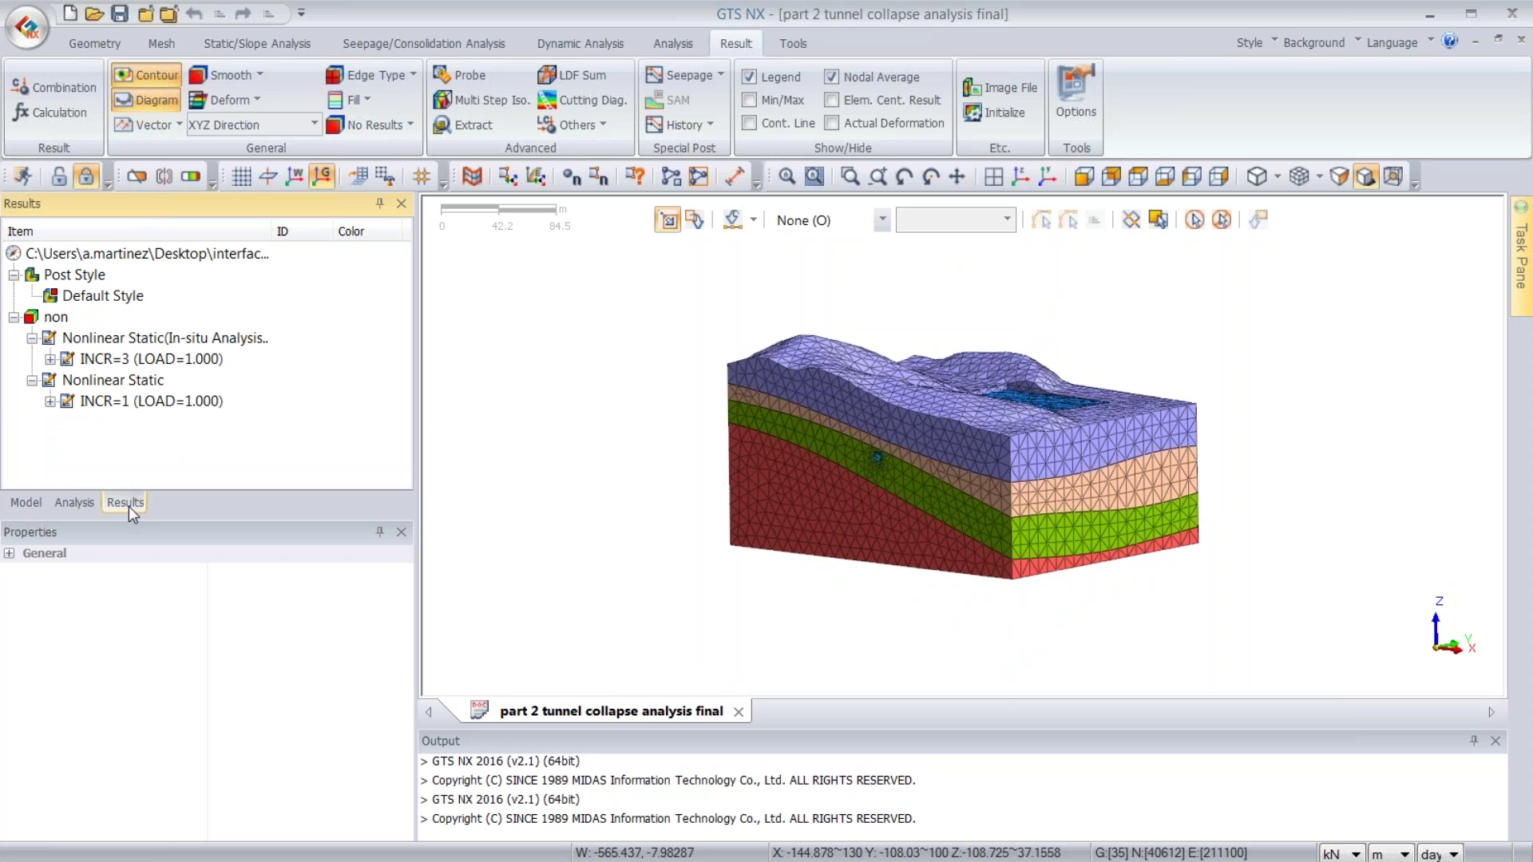
left_click(50, 401)
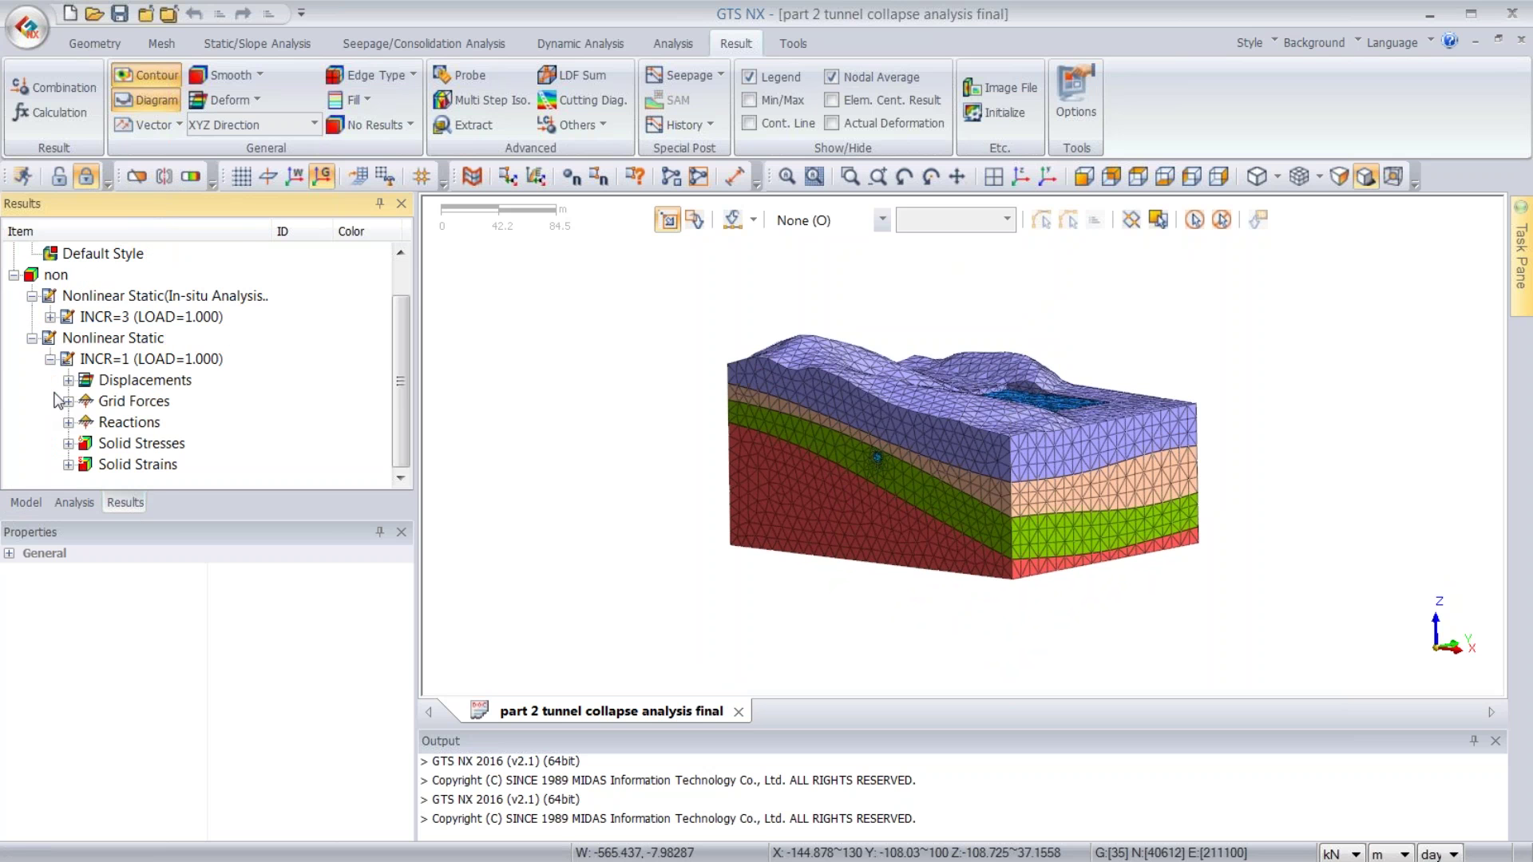
left_click(68, 380)
left_click(183, 338)
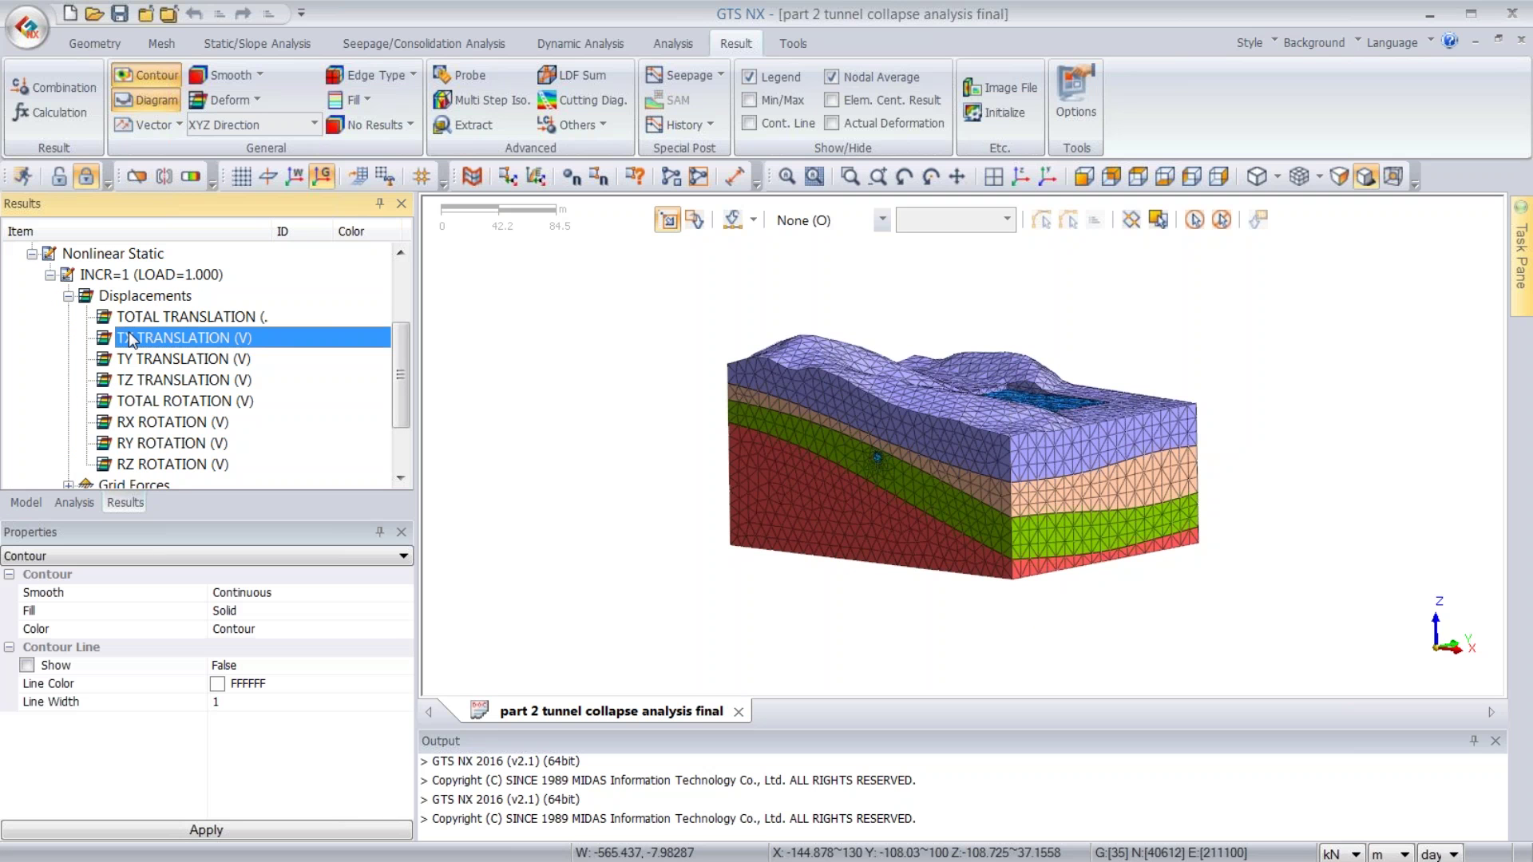
double_click(184, 317)
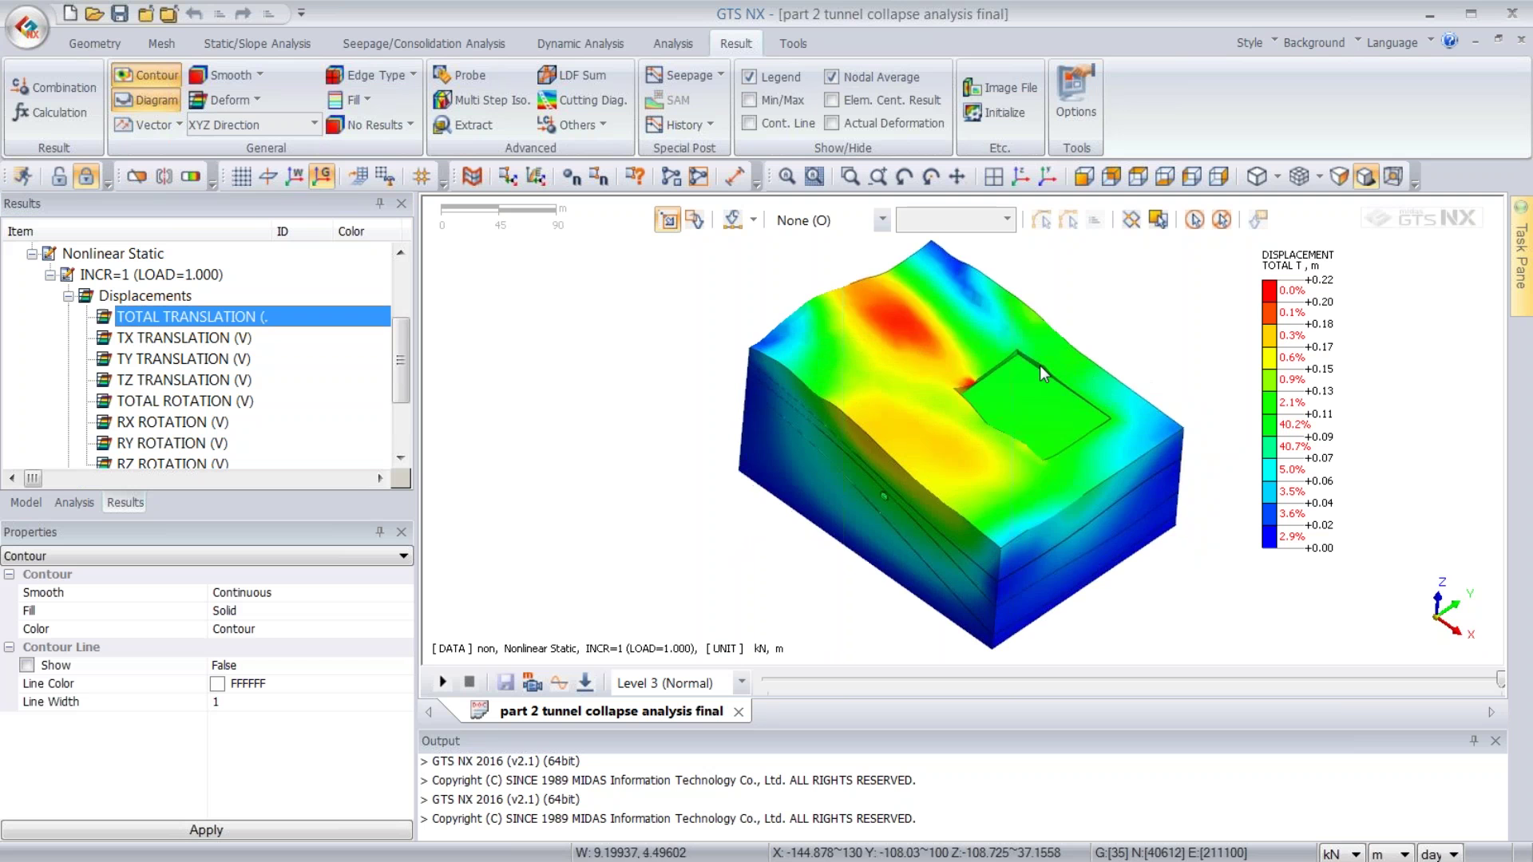
- Inspect the total displacement on slice Plane1, with and without its capped part, and restore the unclipped model view
left_click(135, 176)
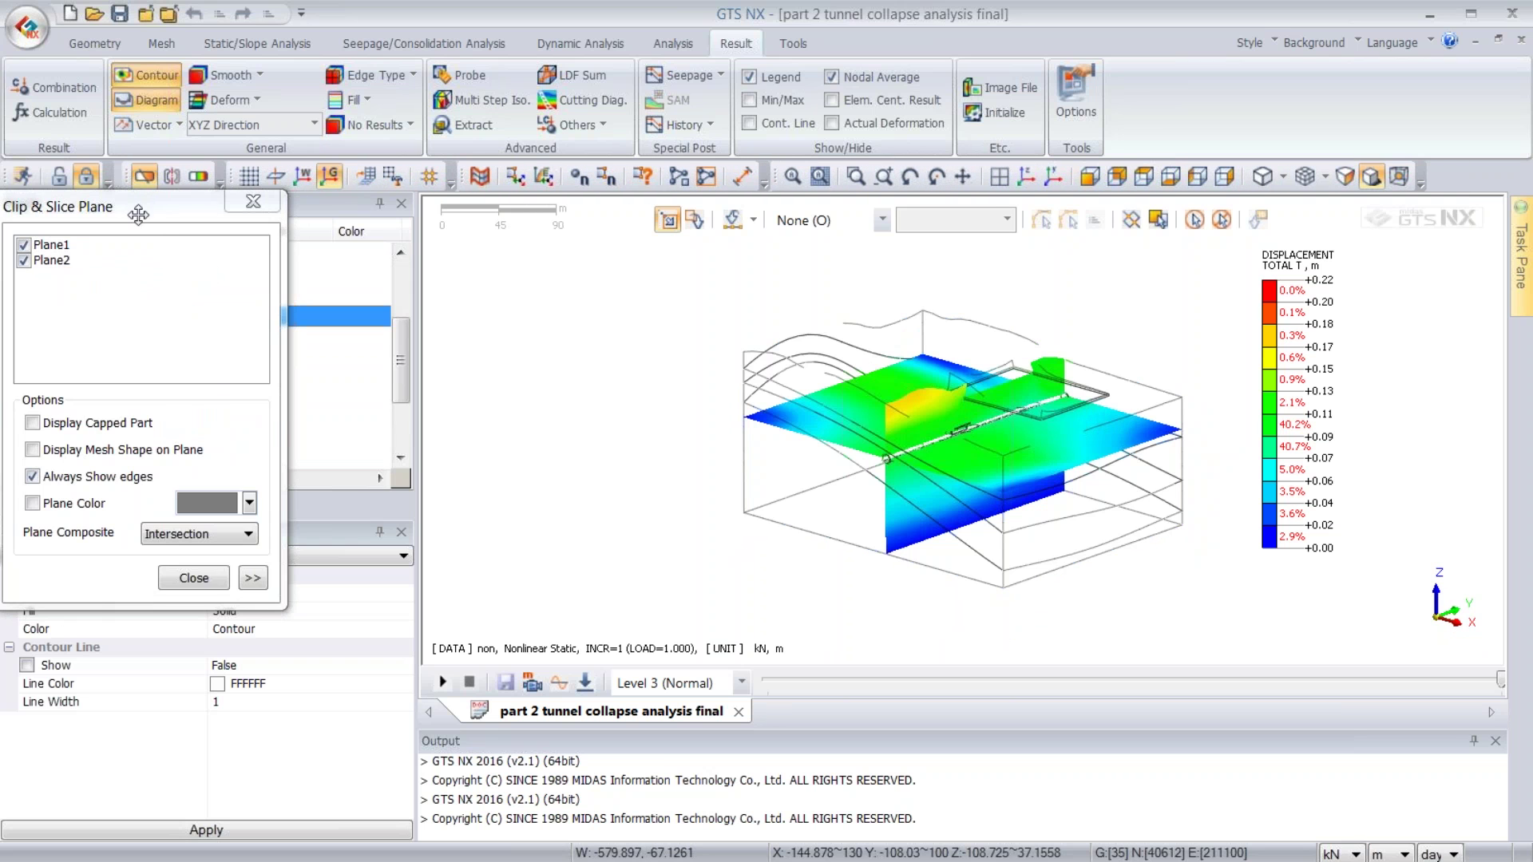
left_click_drag(138, 215, 262, 226)
left_click(376, 589)
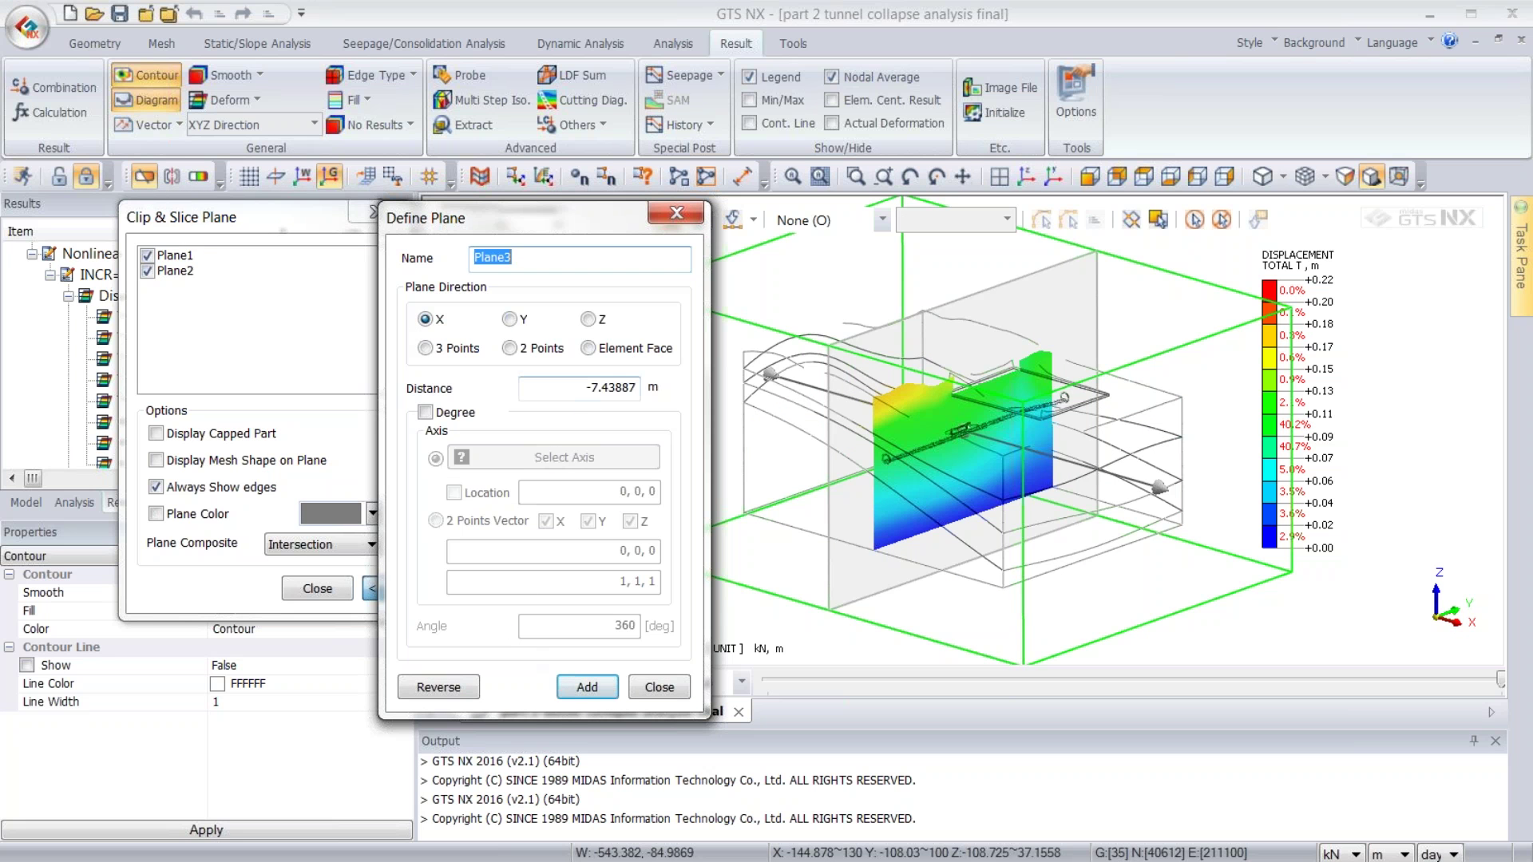
left_click(671, 211)
left_click(147, 273)
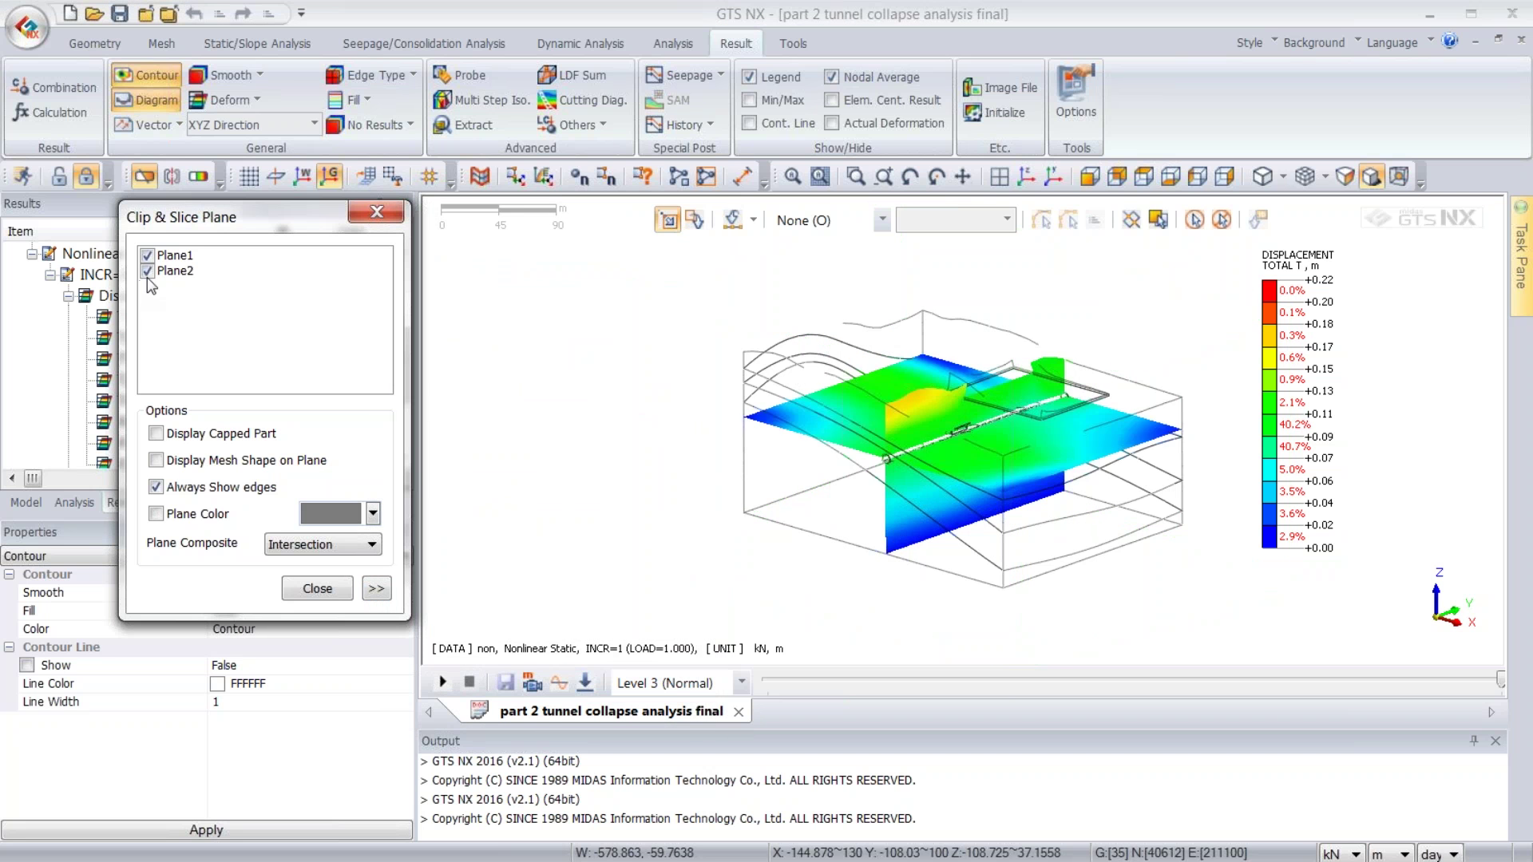
left_click(155, 434)
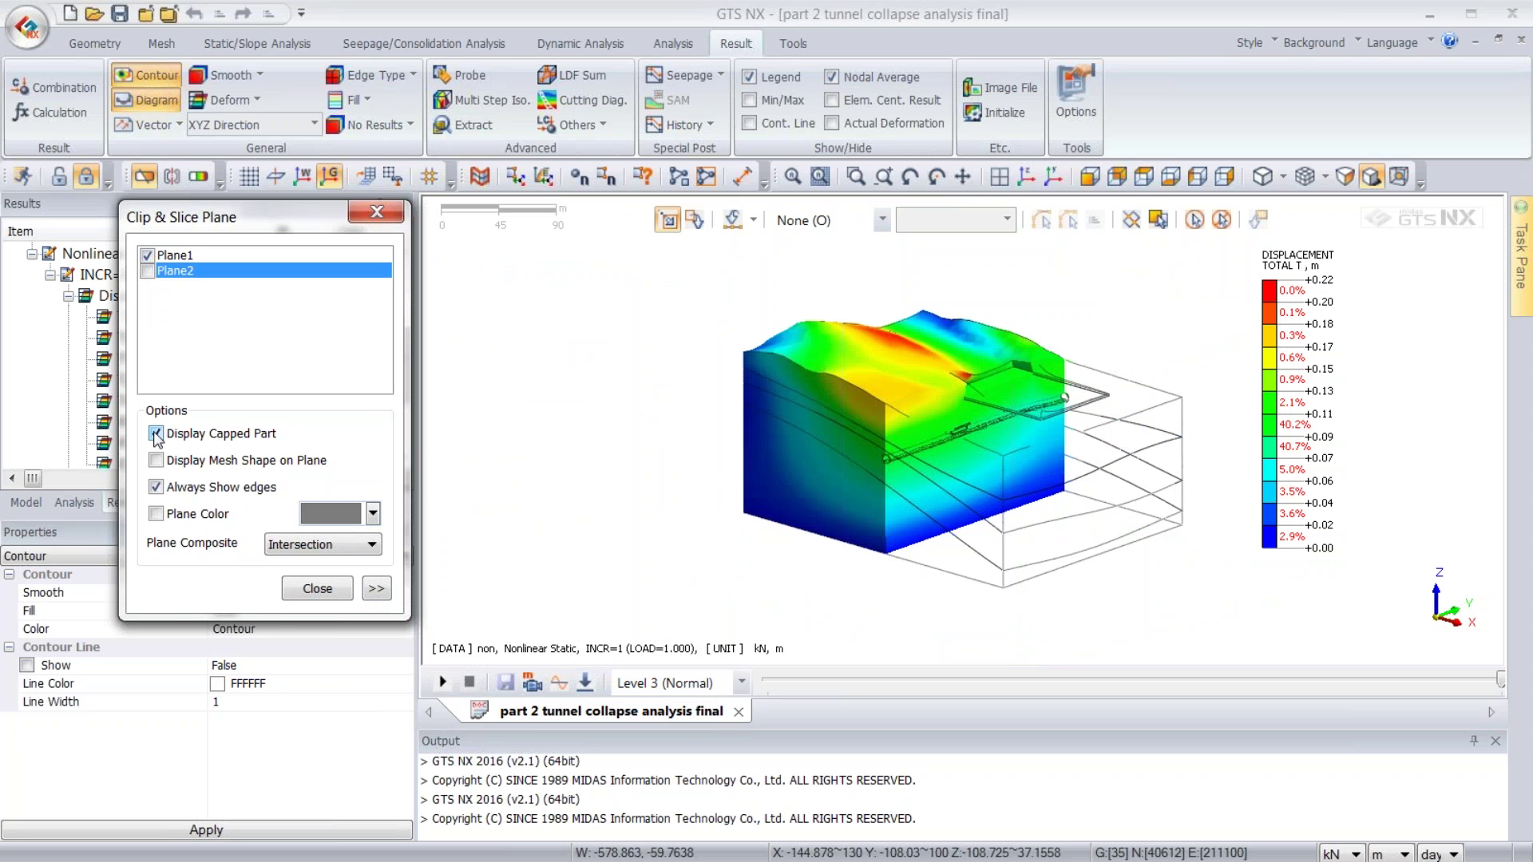
left_click(156, 434)
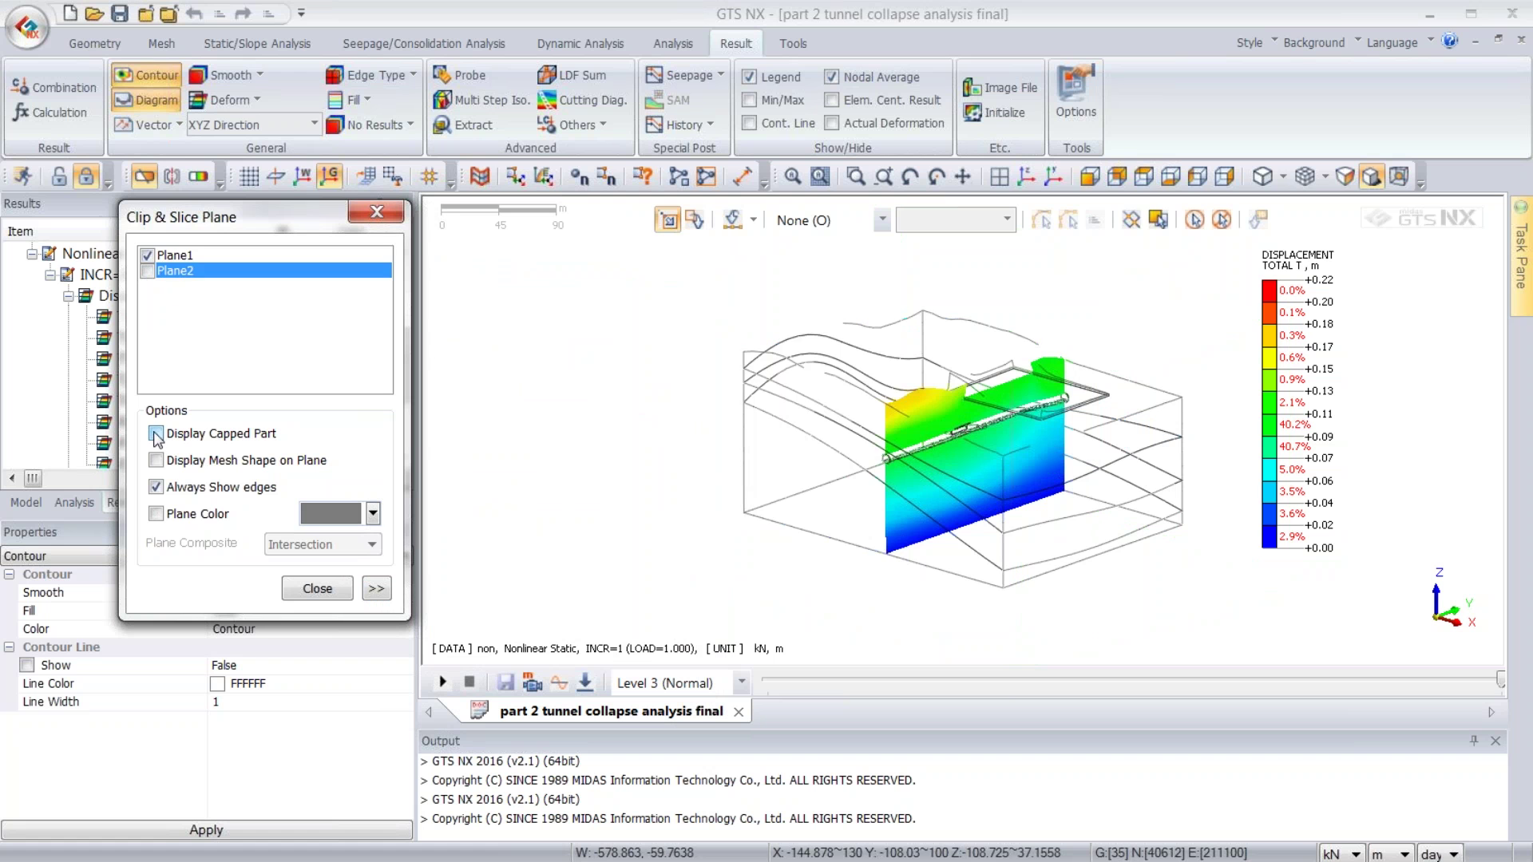
left_click(178, 256)
left_click(171, 274)
left_click(146, 272)
left_click(376, 211)
left_click(144, 177)
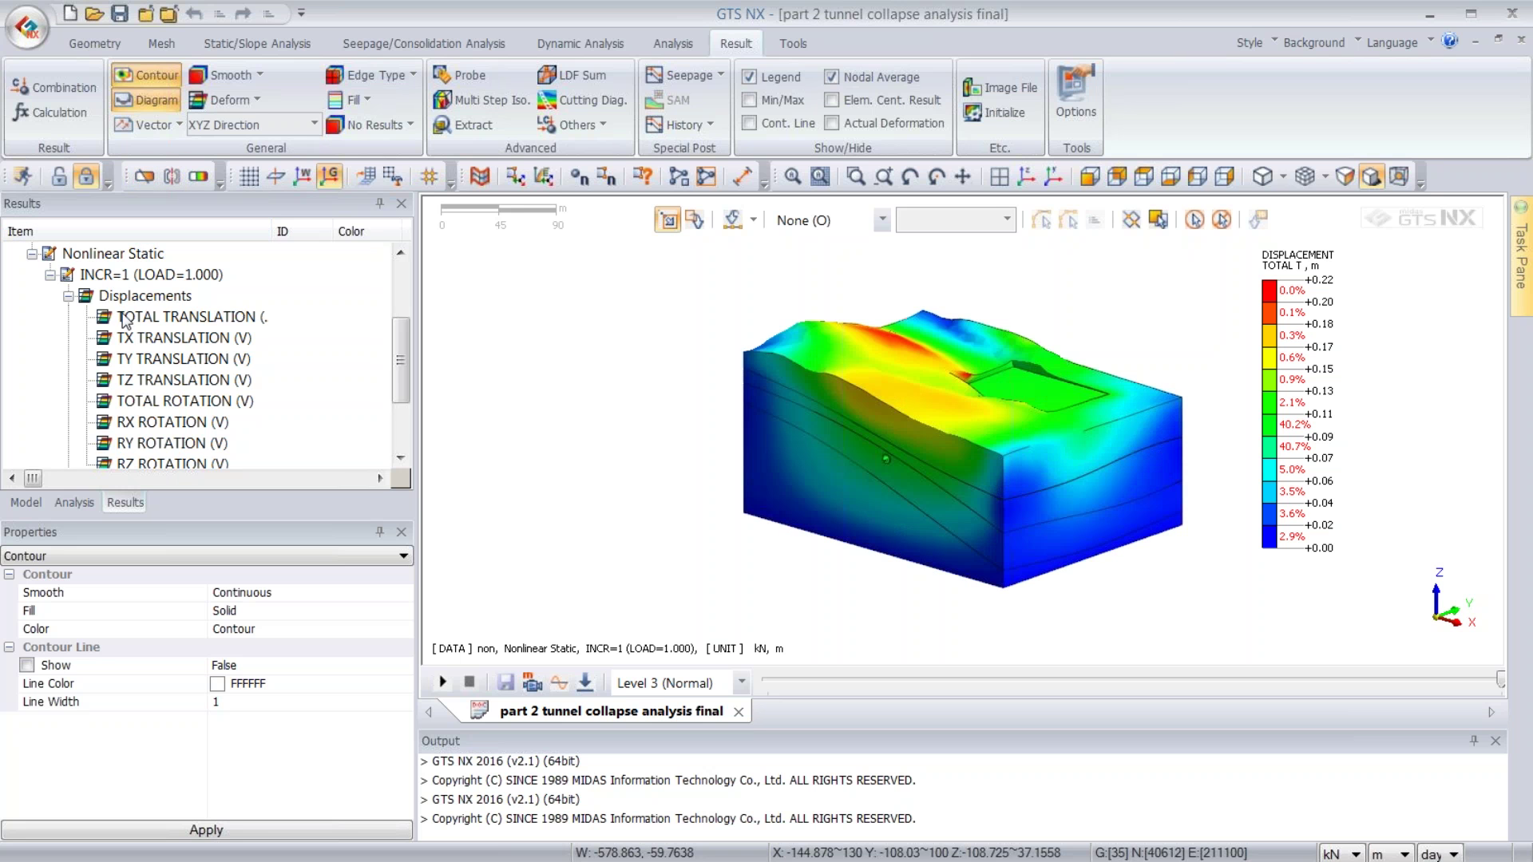
- Isolate the tunnel in the contour view by hiding the concrete, top, mid soil, bot soil and soft rock mesh sets
left_click(26, 503)
left_click(14, 401)
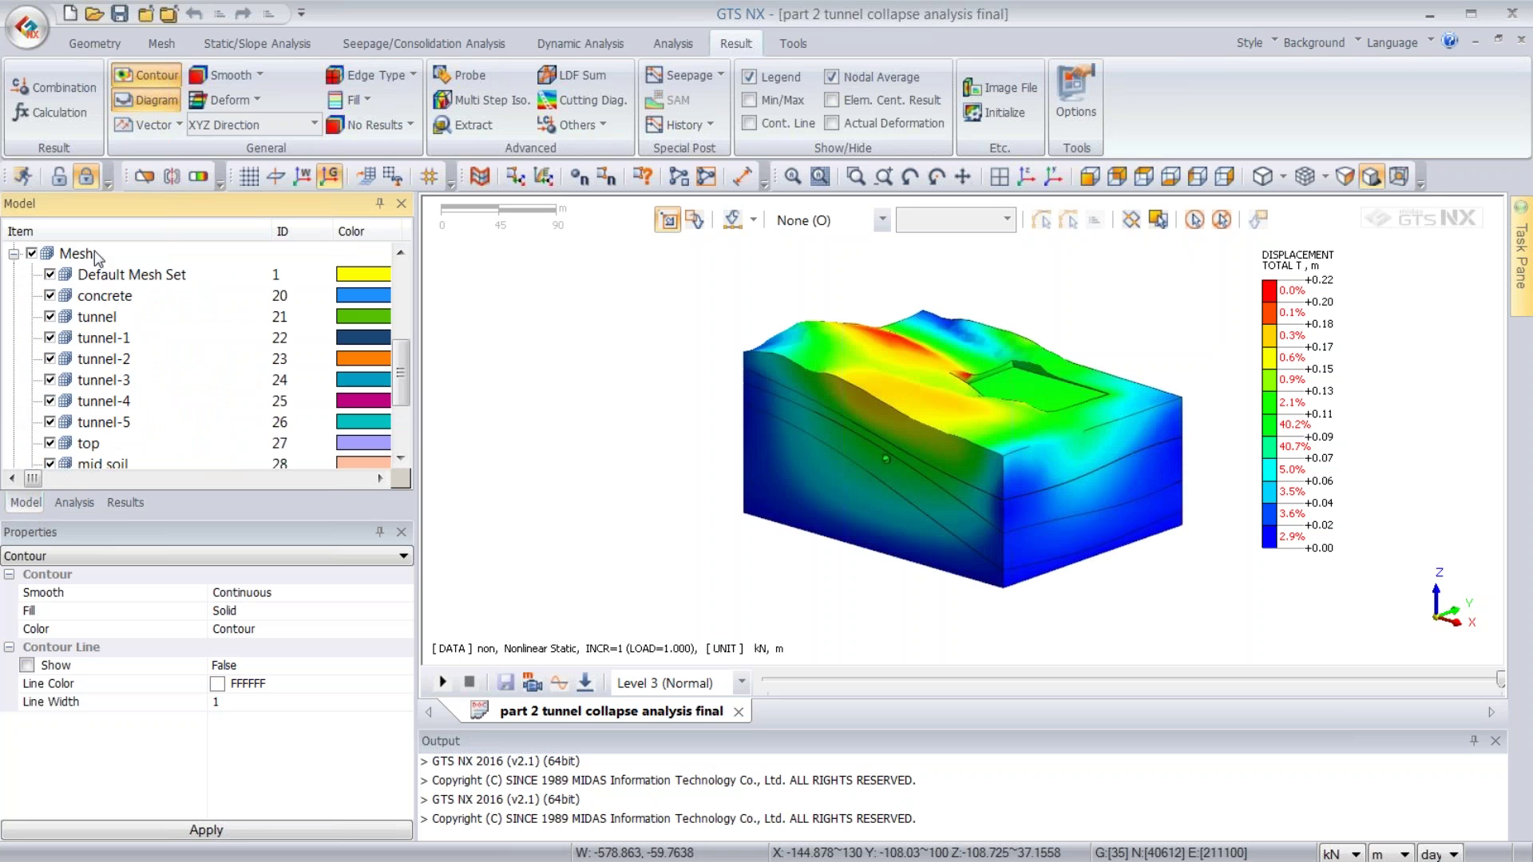
left_click(50, 296)
left_click(104, 295)
scroll(95, 303, "down", 2)
left_click(49, 317)
left_click(49, 338)
left_click(49, 359)
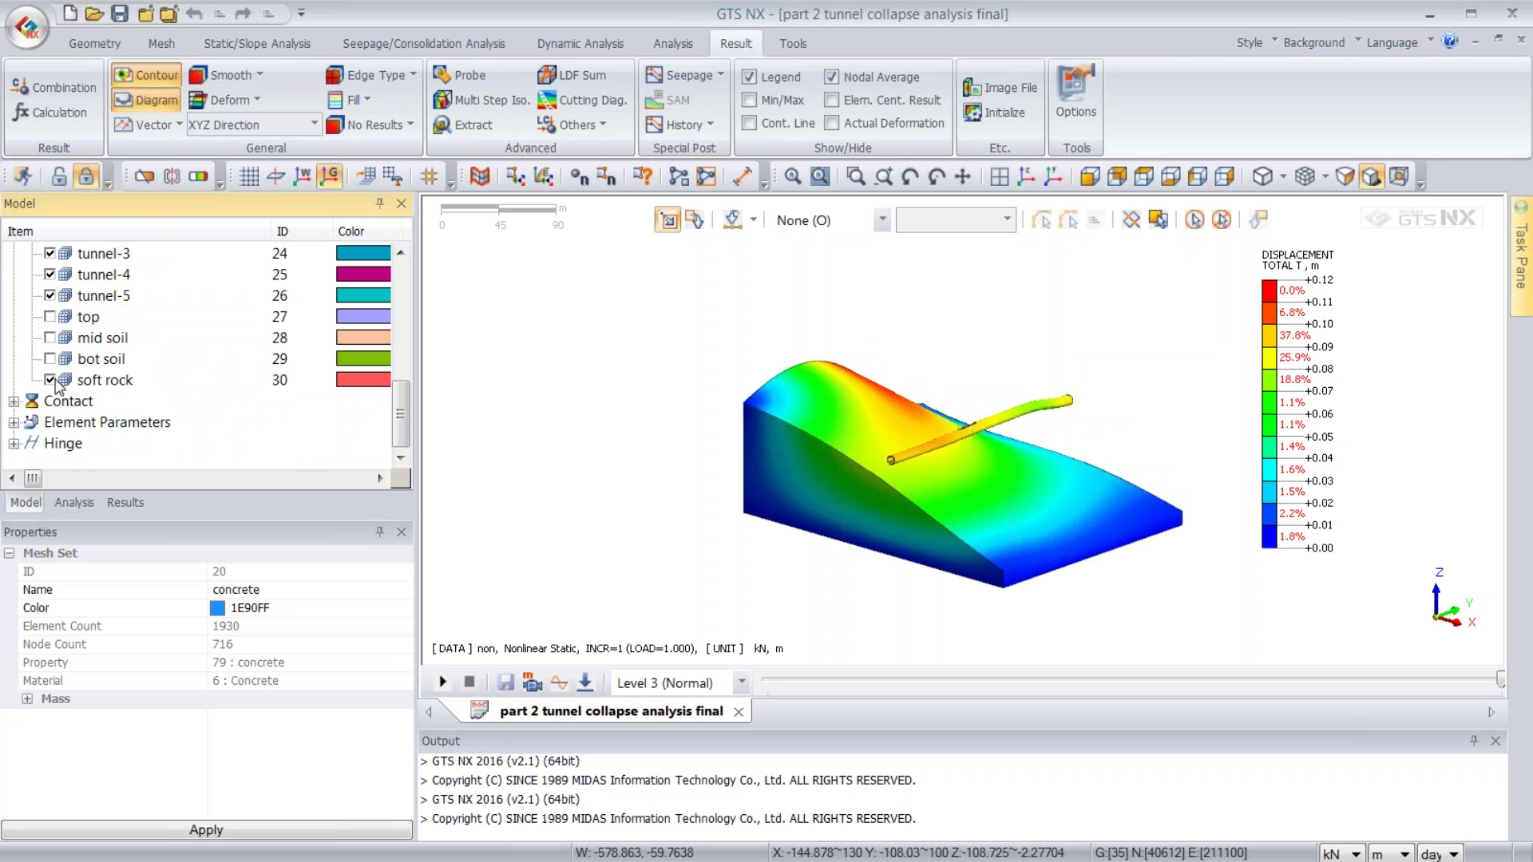
left_click(49, 380)
scroll(931, 424, "up", 5)
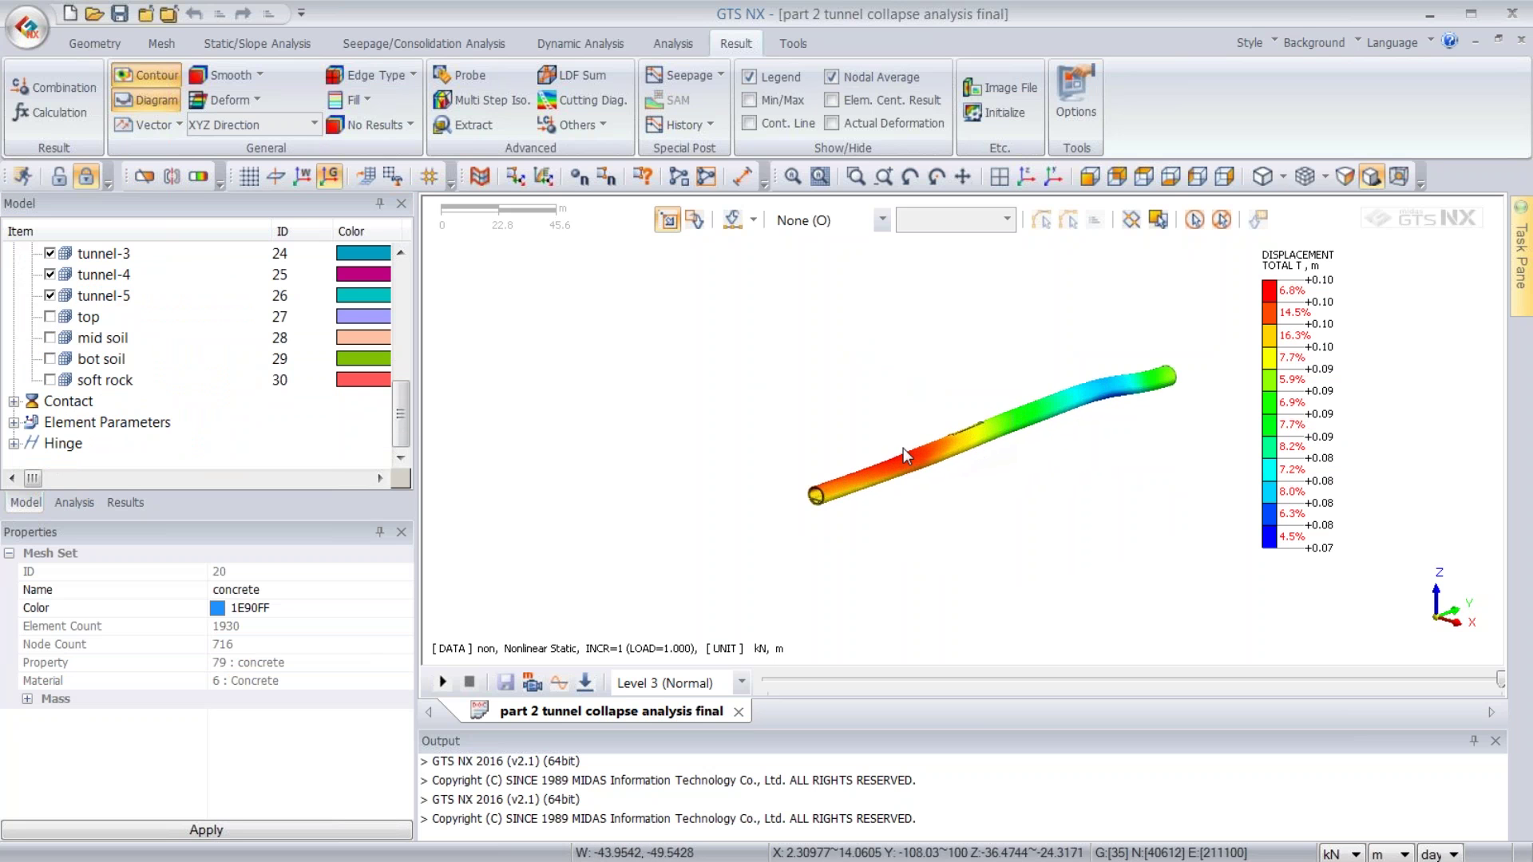
middle_click_drag(952, 467, 948, 406)
- Display the S-Von Mises solid stress contour of the Nonlinear Static results on the isolated tunnel
left_click(125, 502)
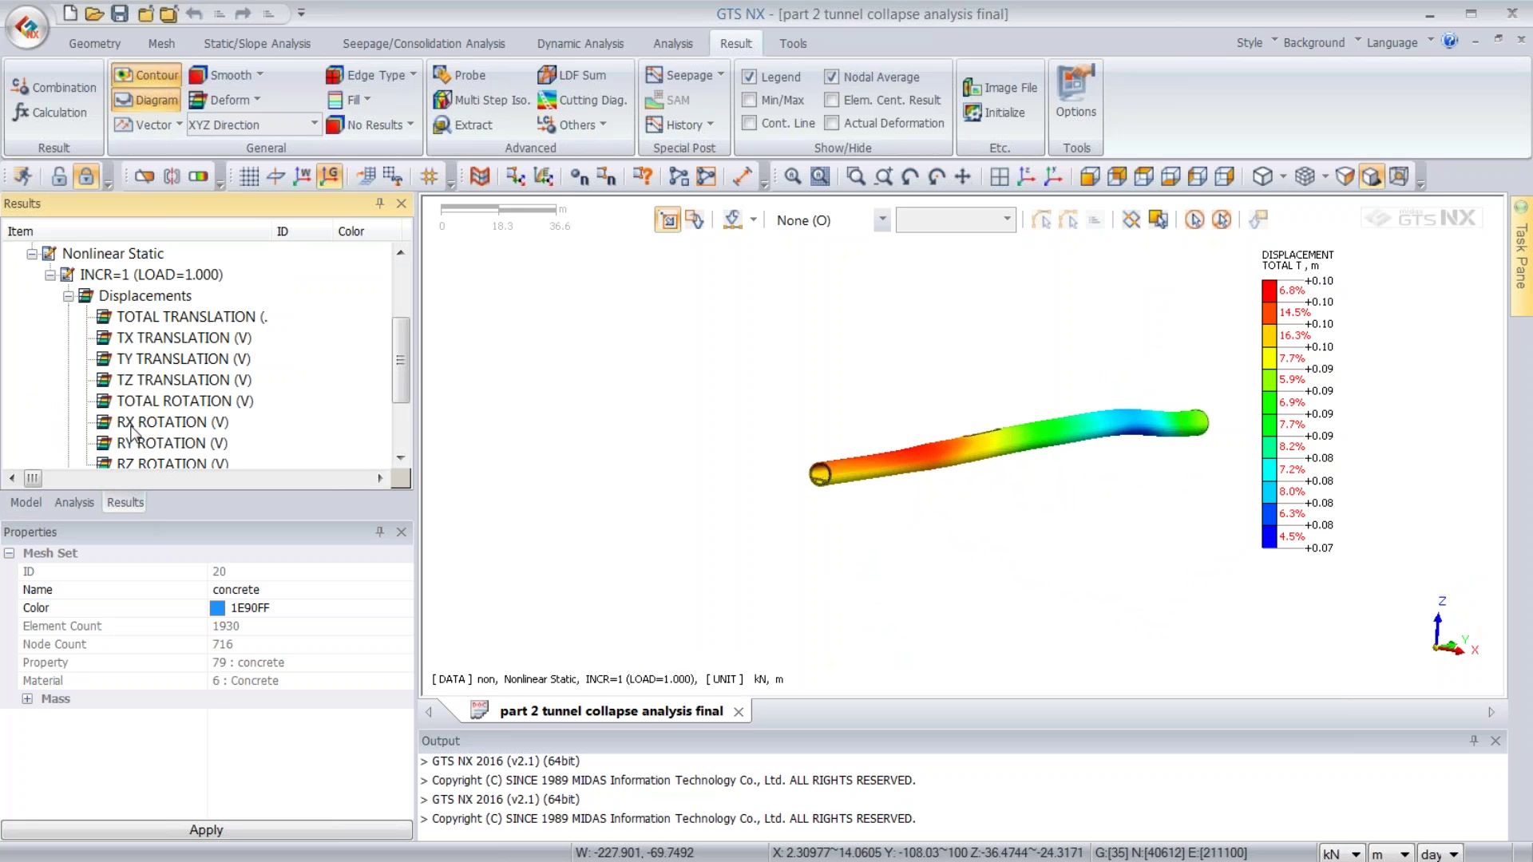
scroll(134, 425, "down", 1)
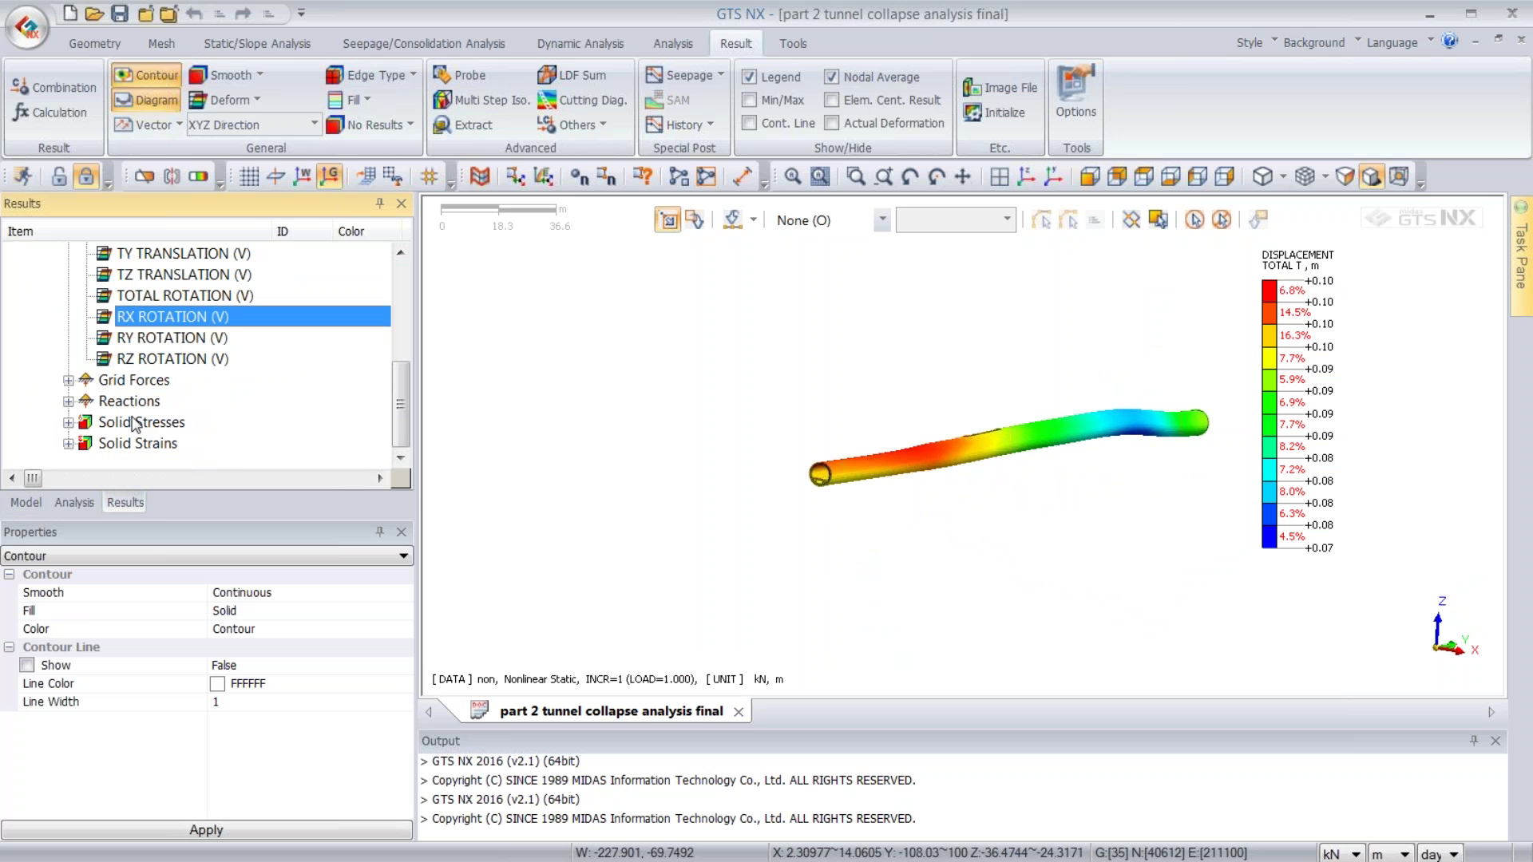
left_click(69, 422)
left_click(220, 391)
scroll(220, 391, "down", 1)
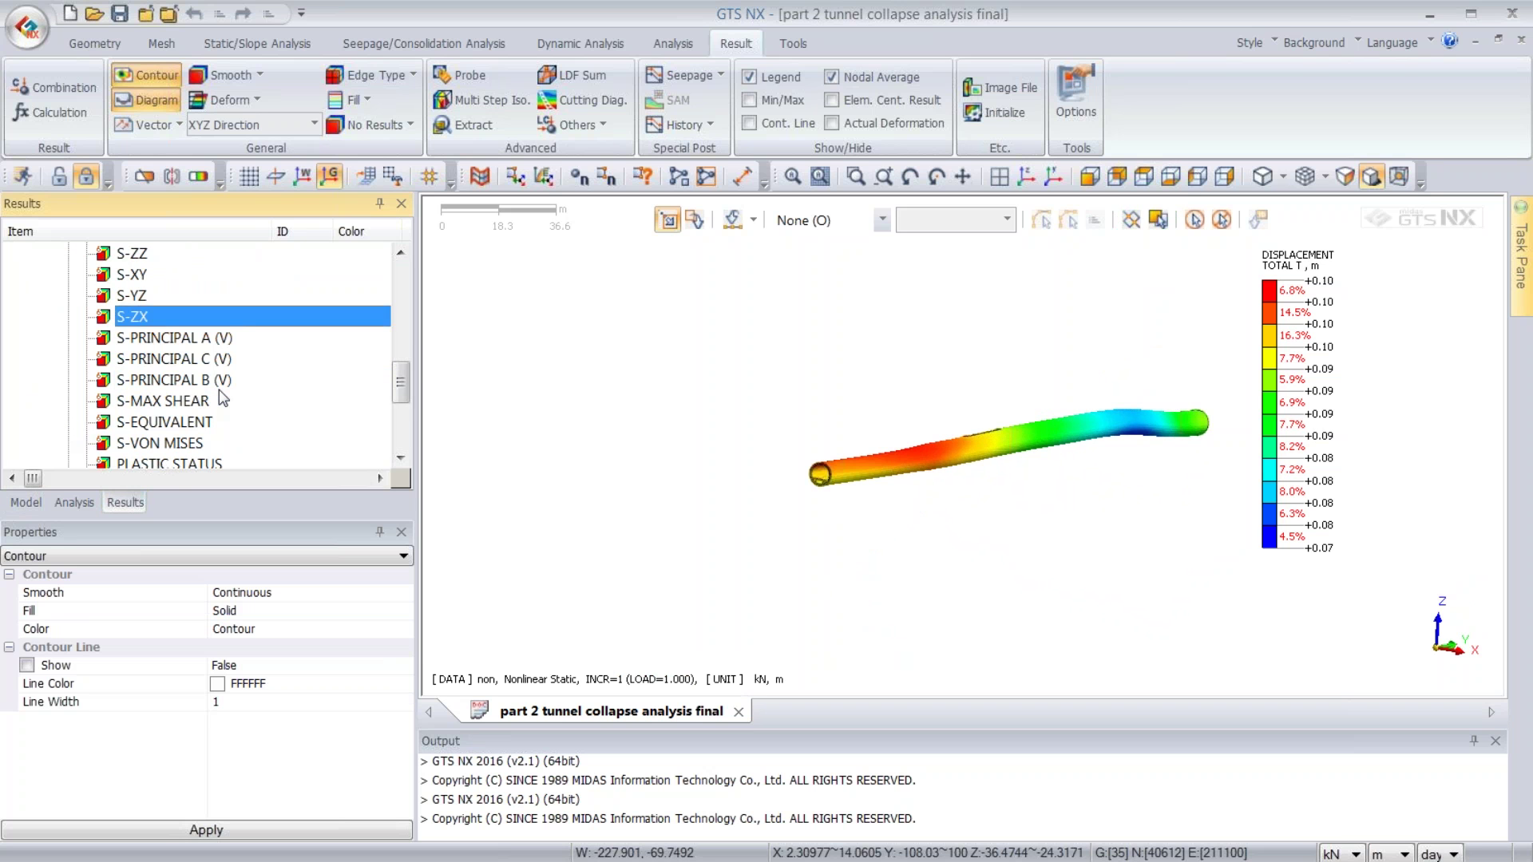
scroll(223, 398, "down", 1)
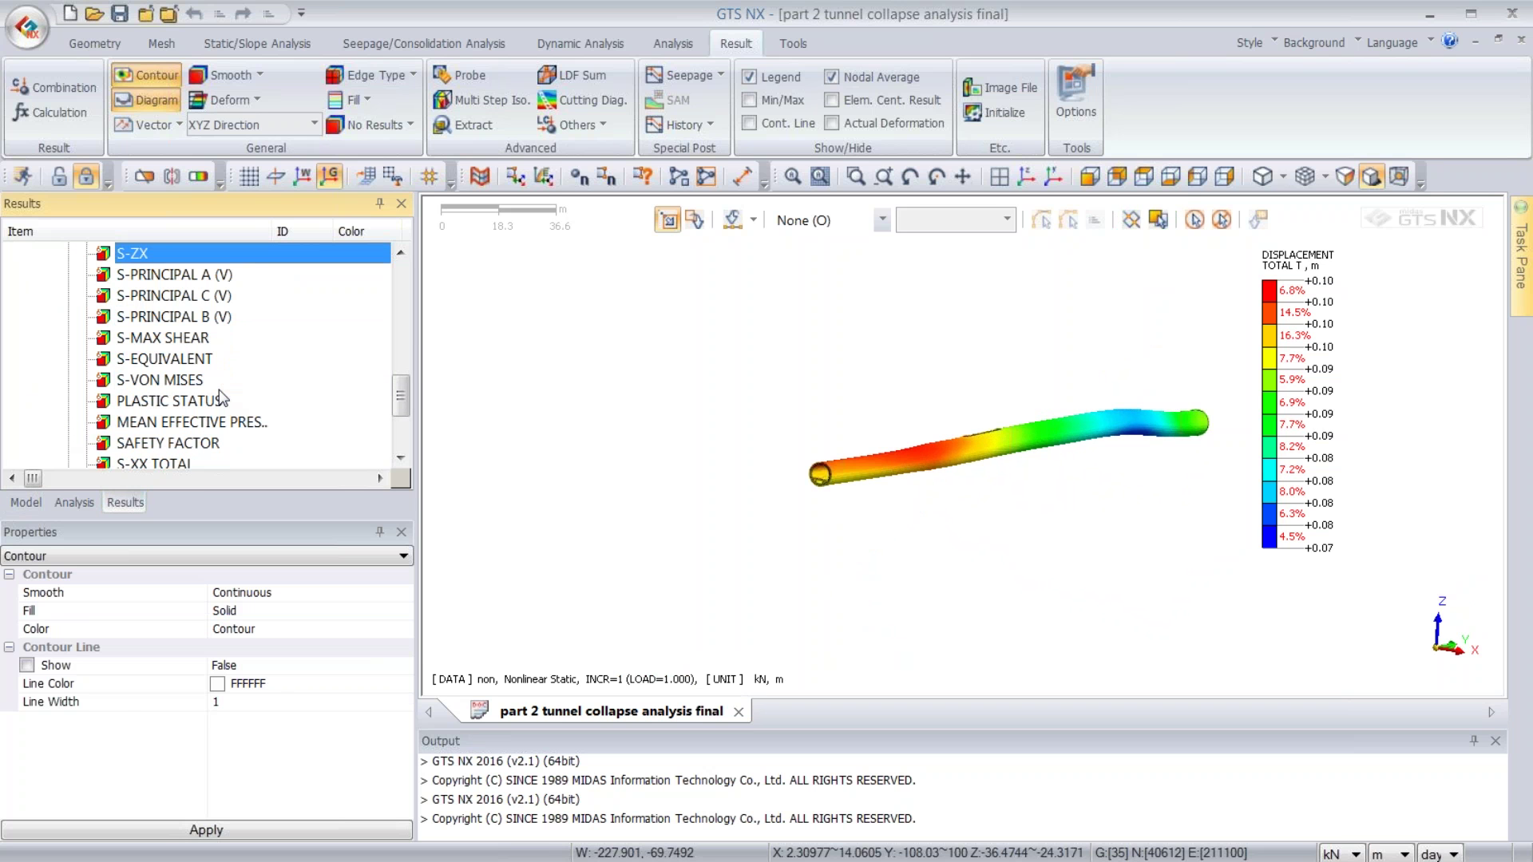
left_click(164, 382)
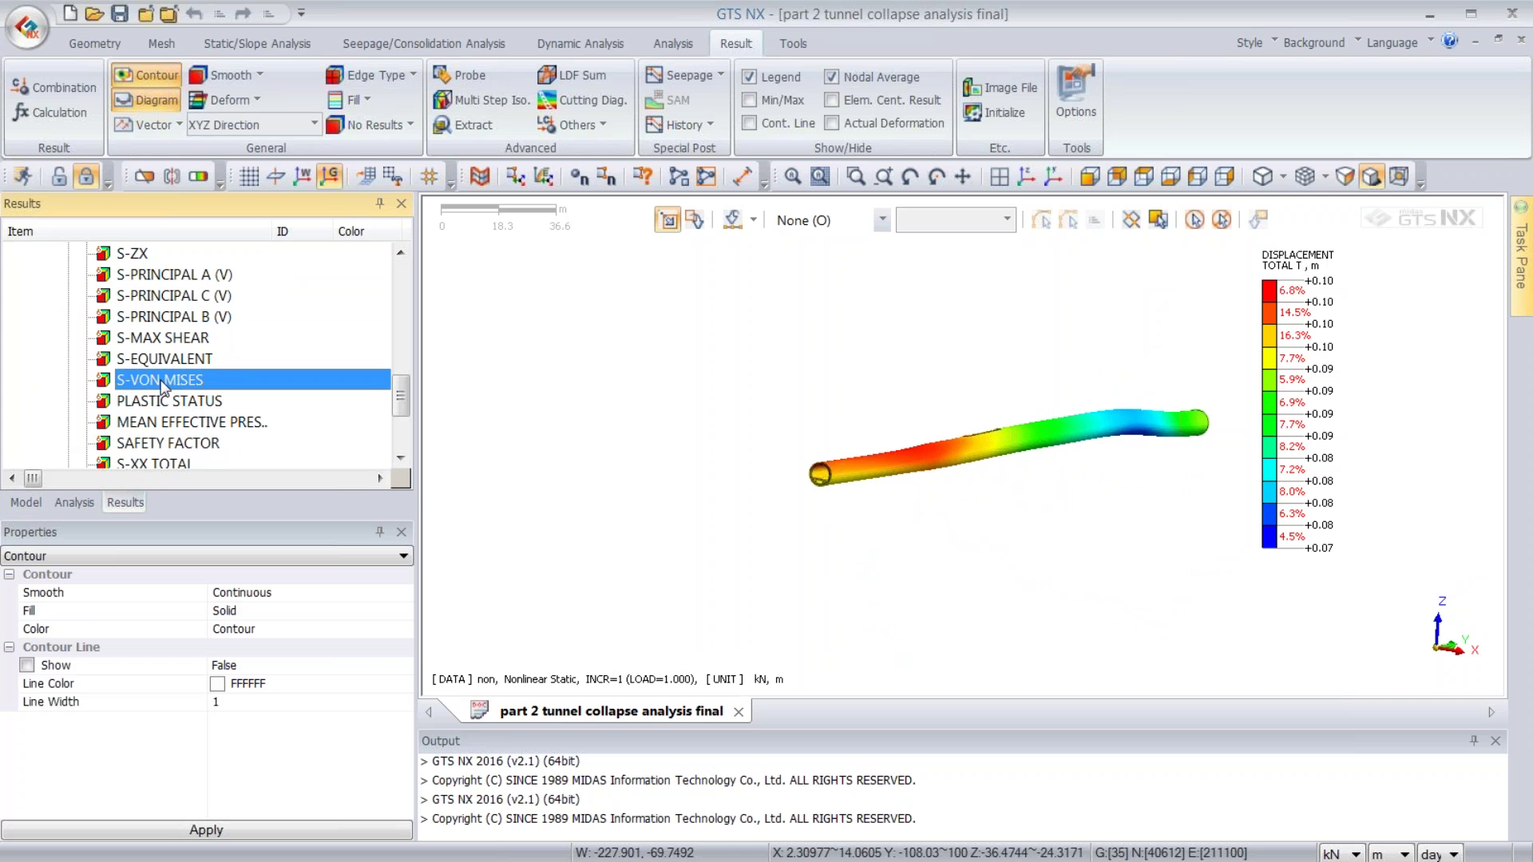
double_click(163, 385)
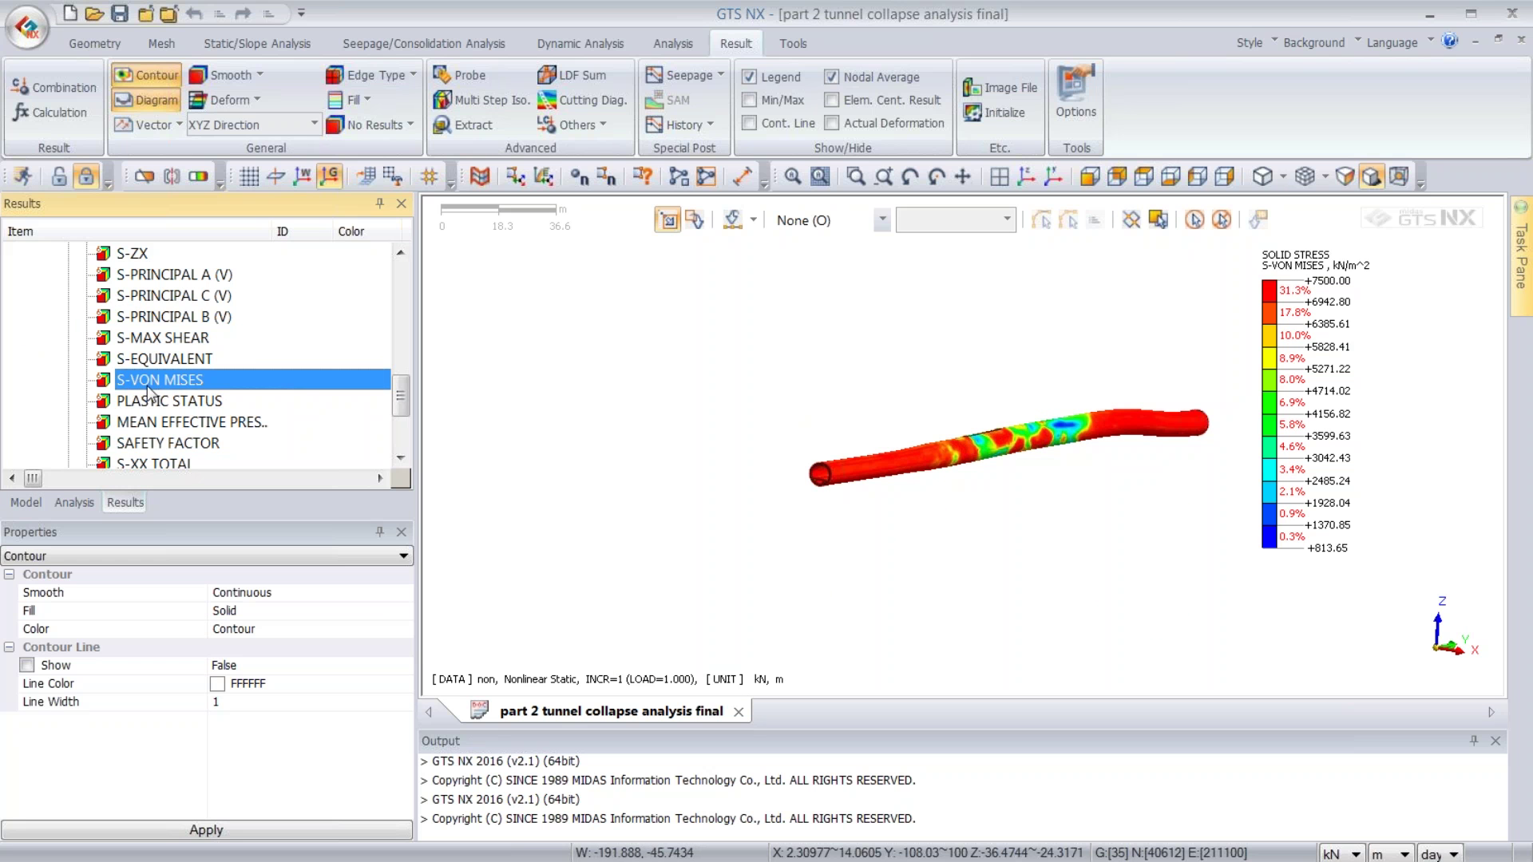
- Display the plastic status of the tunnel from the solid stress results
middle_click_drag(964, 465, 1047, 456)
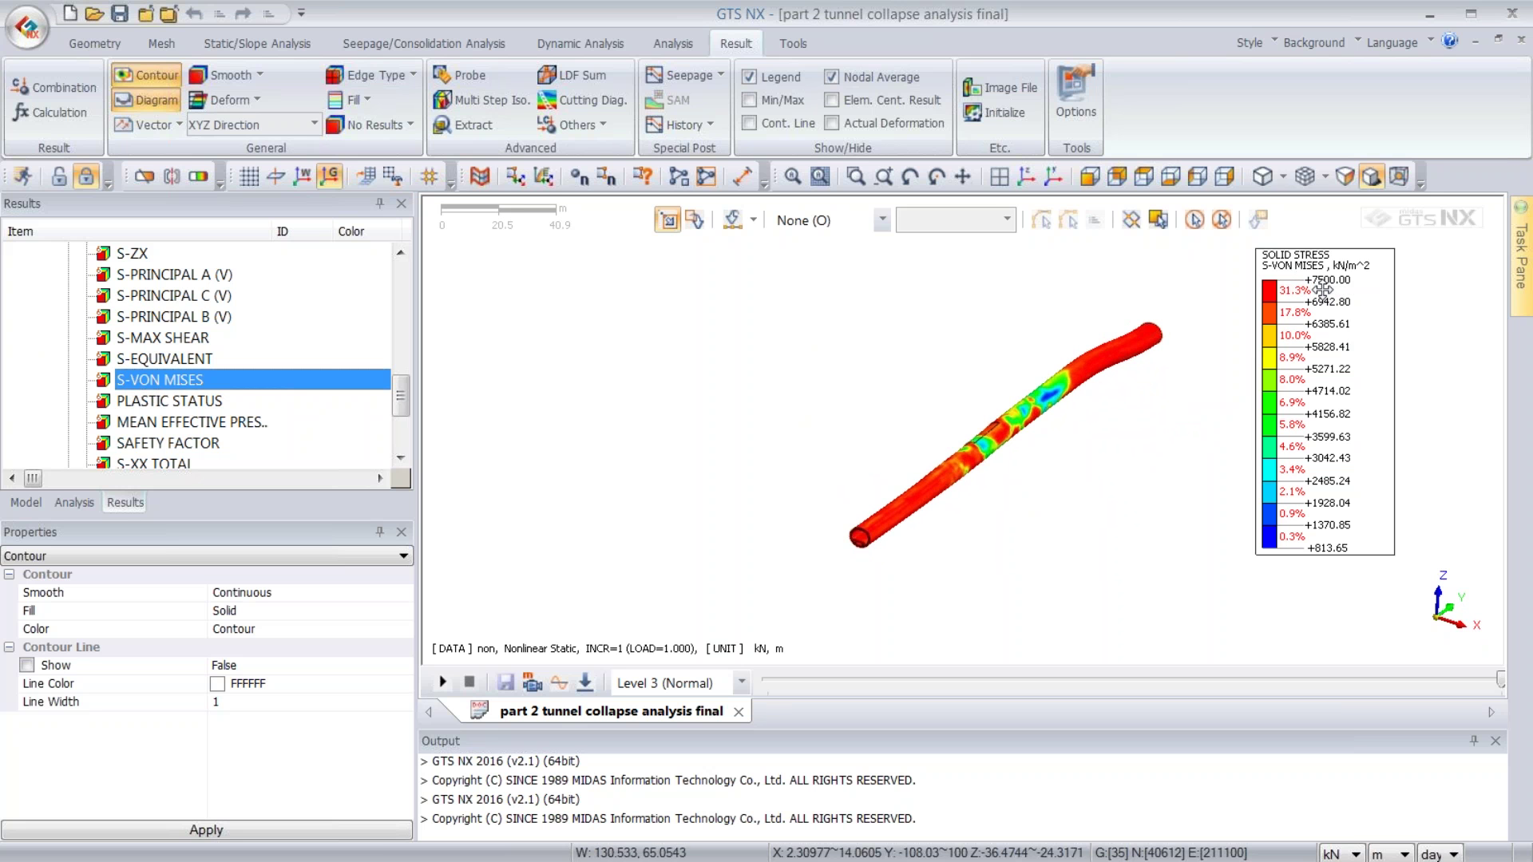
mouse_move(1038, 353)
middle_mouse_down()
mouse_move(1067, 361)
mouse_move(1039, 346)
middle_mouse_up()
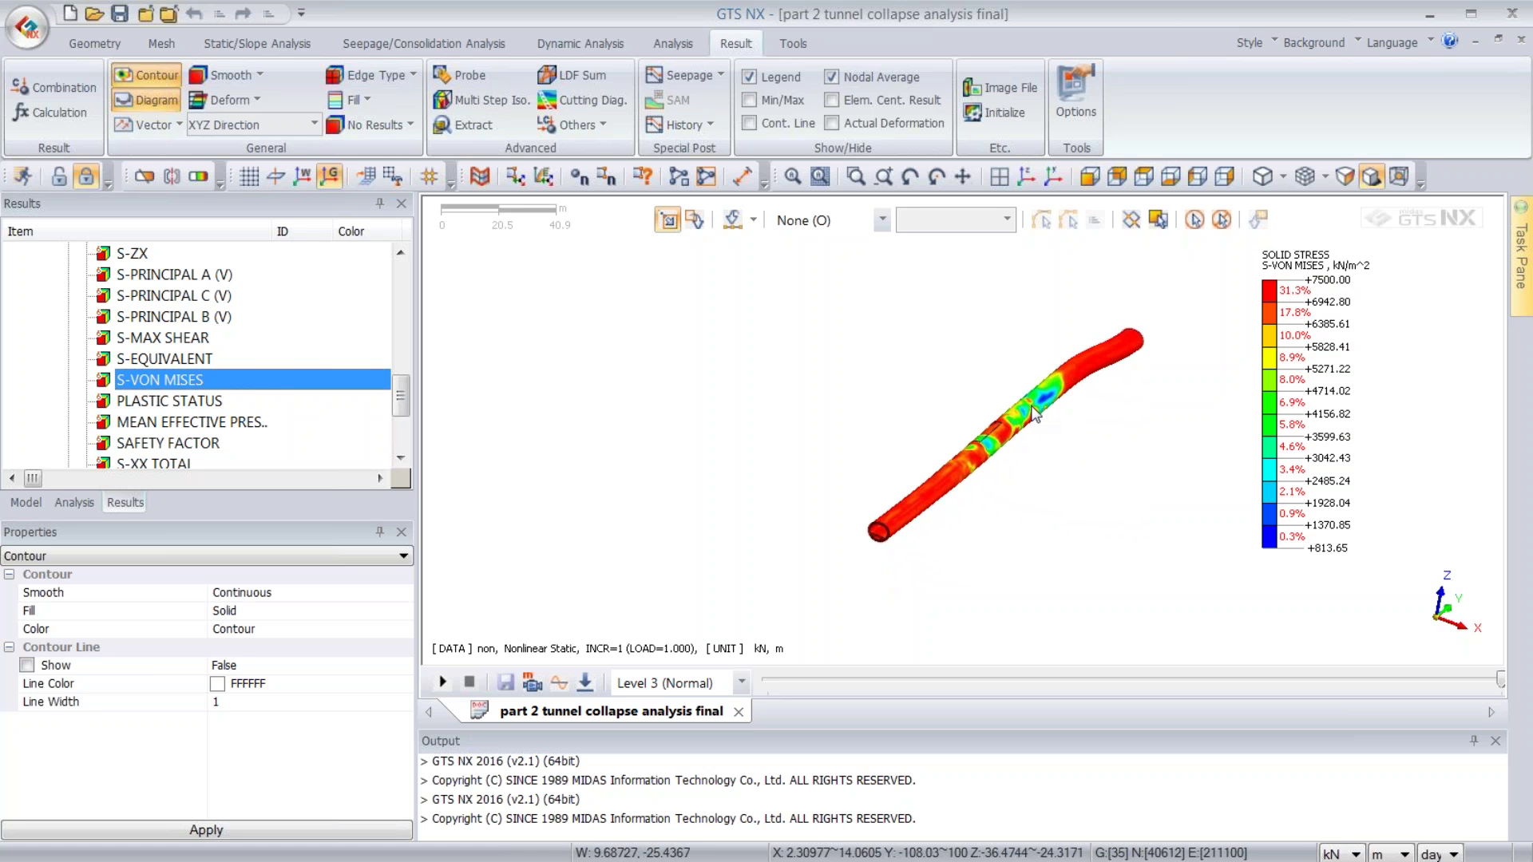
left_click(160, 401)
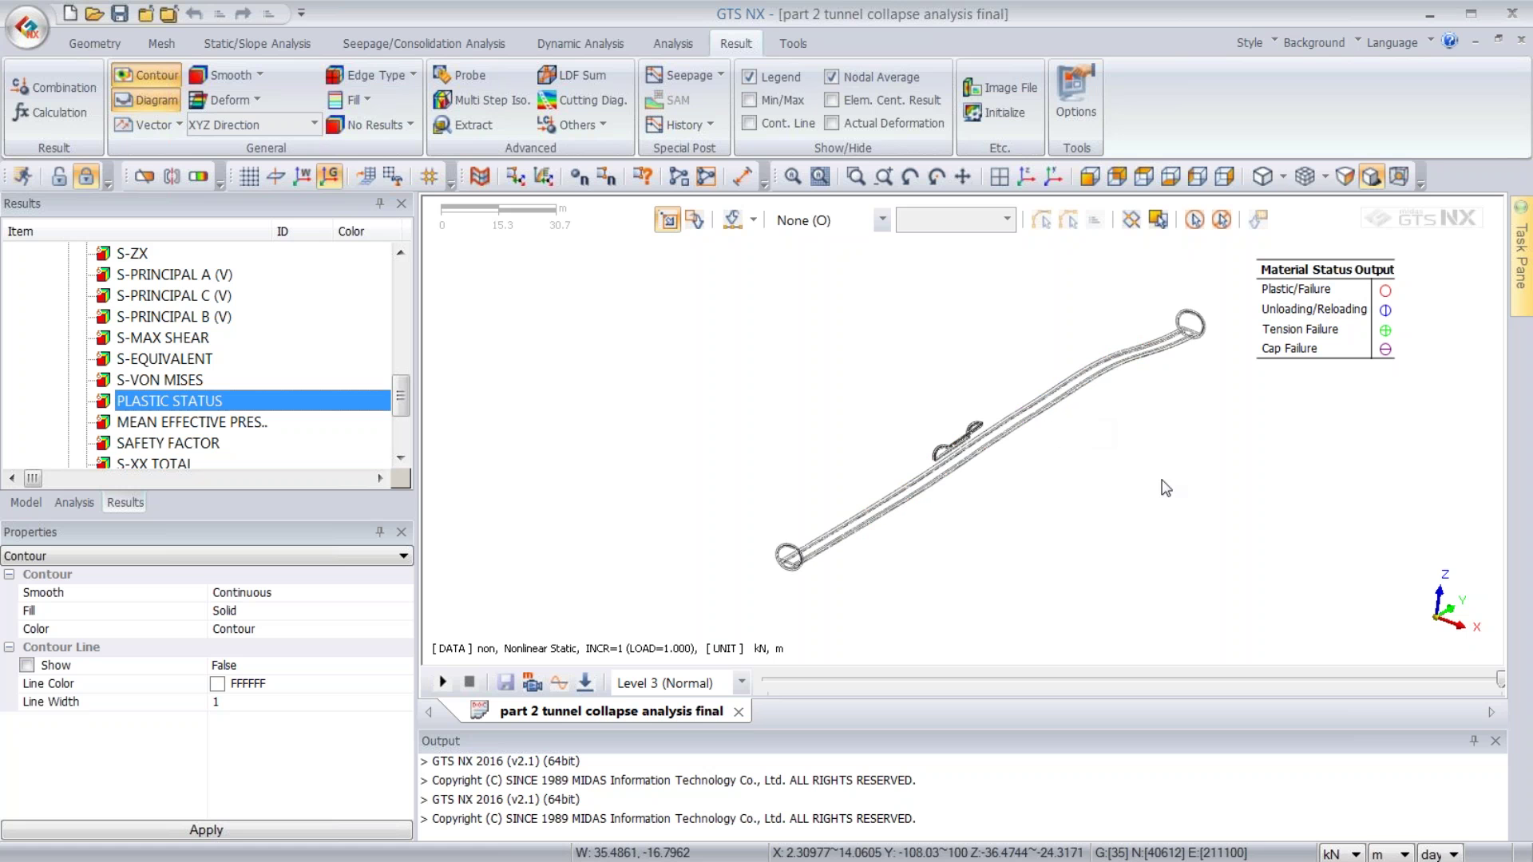
scroll(1218, 501, "up", 1)
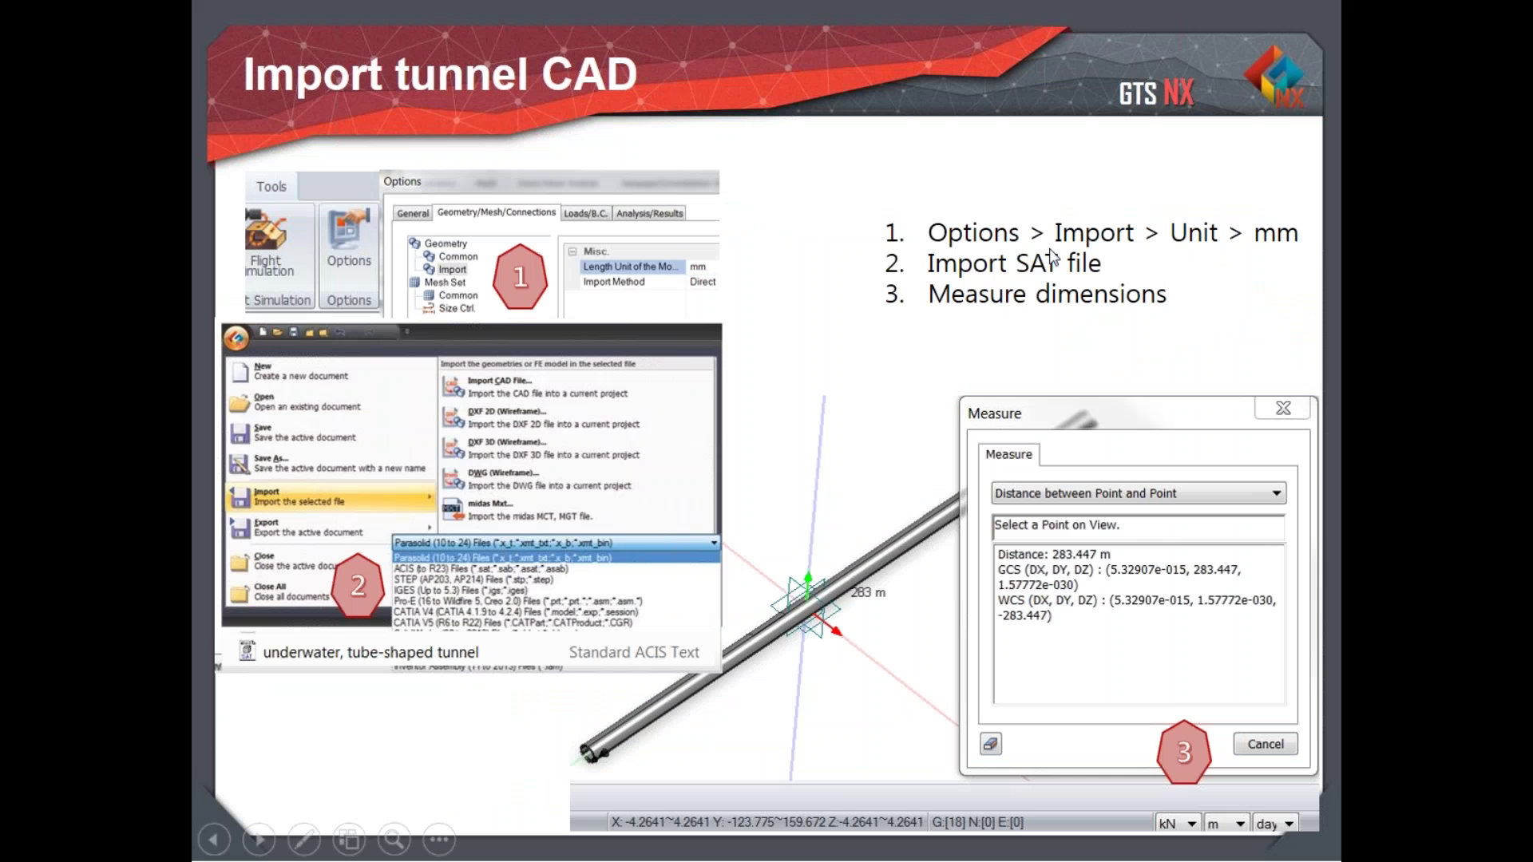
left_click(1059, 259)
left_click(1061, 264)
left_click(1060, 265)
left_click(1060, 268)
left_click(1059, 273)
left_click(1058, 276)
scroll(1058, 280, "down", 4)
scroll(1059, 283, "up", 2)
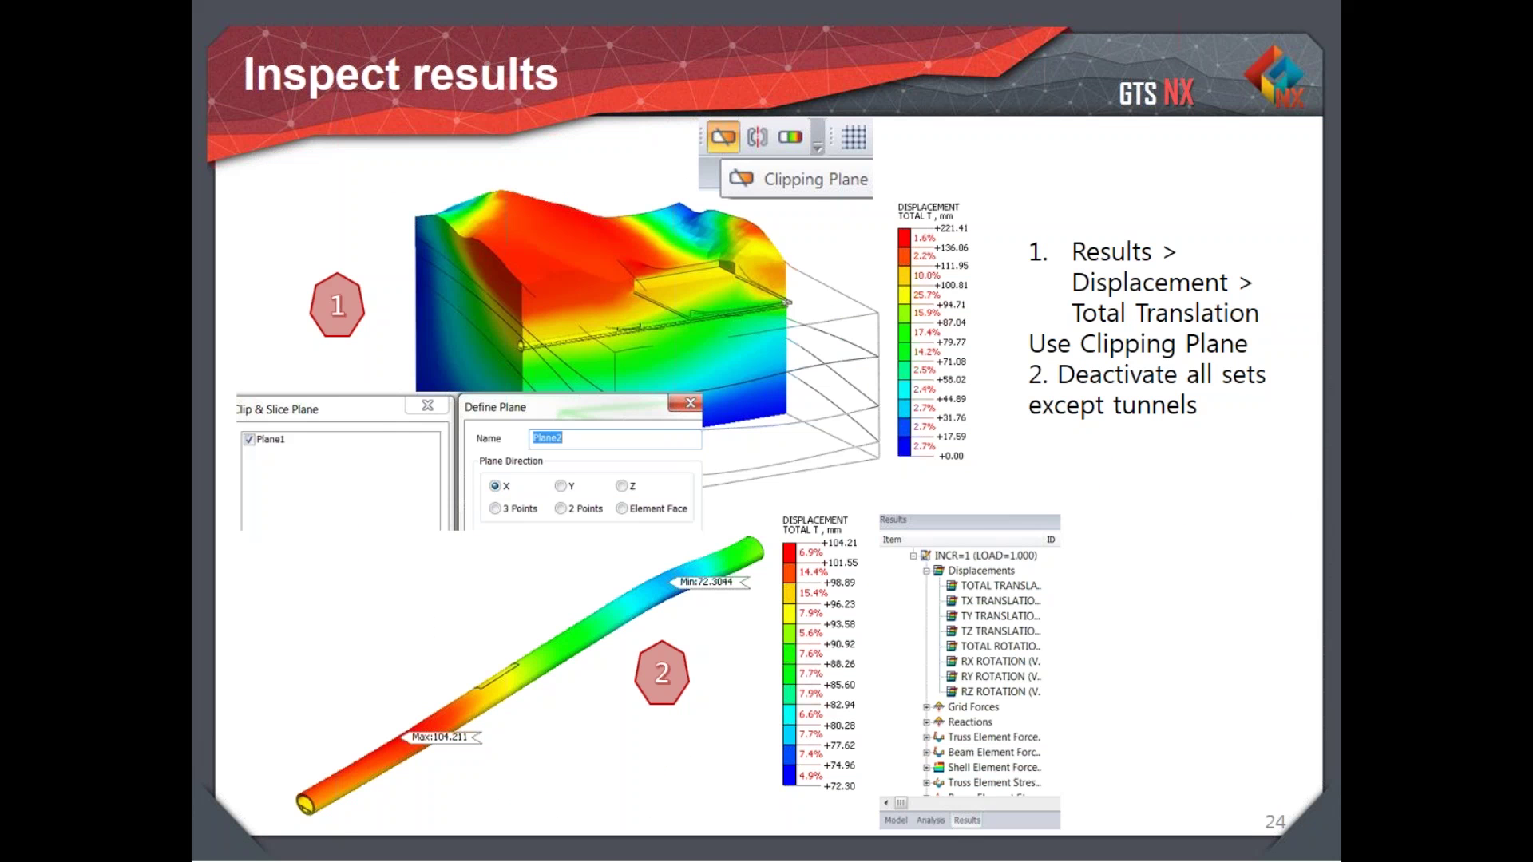
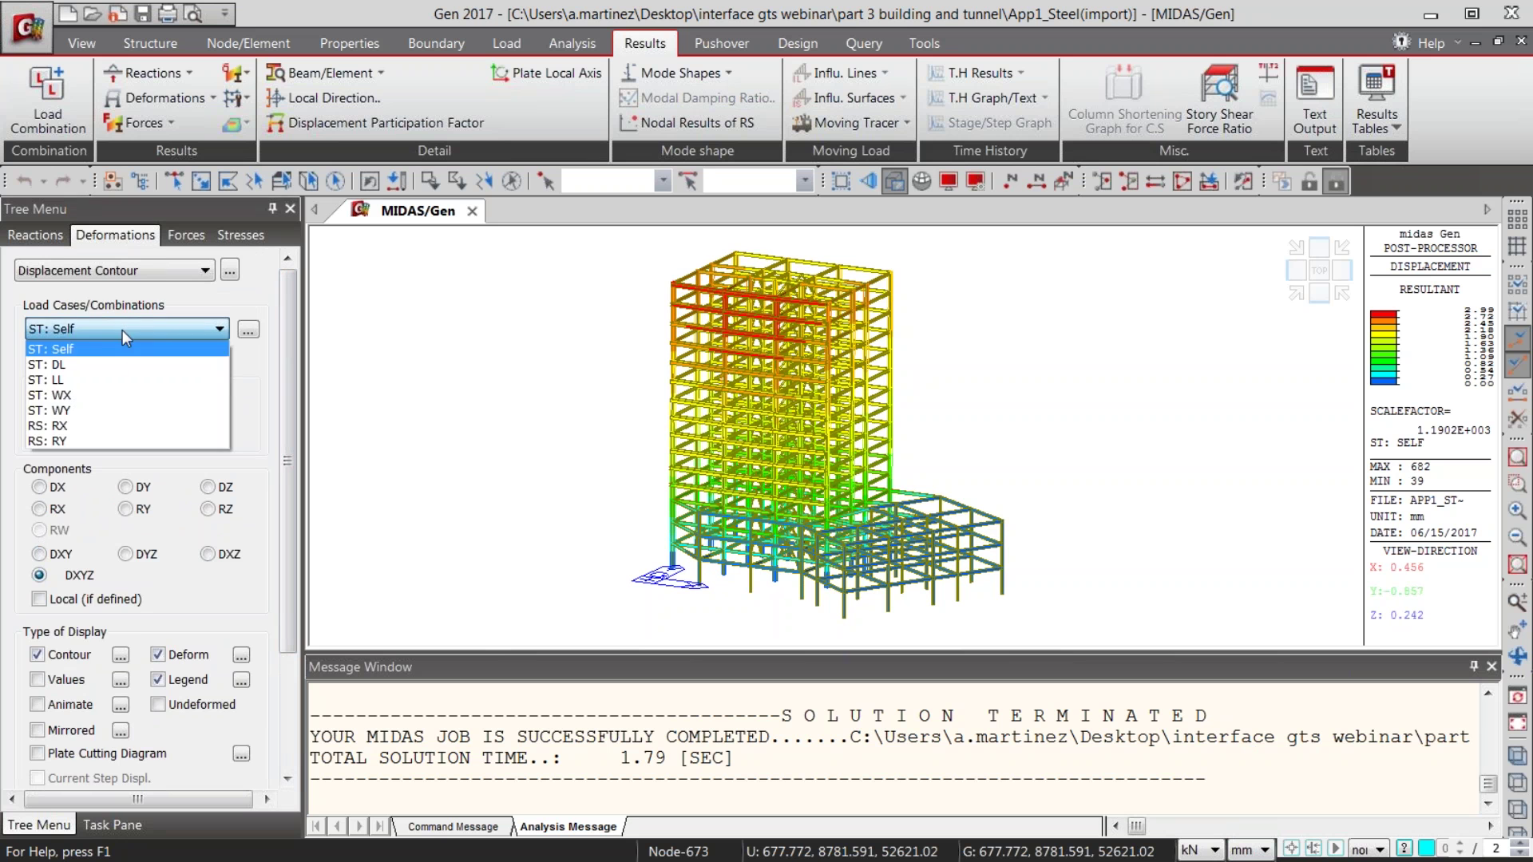
- Display the DXYZ displacement contour of the steel building for load case ST: LL
left_click(89, 372)
scroll(280, 479, "down", 3)
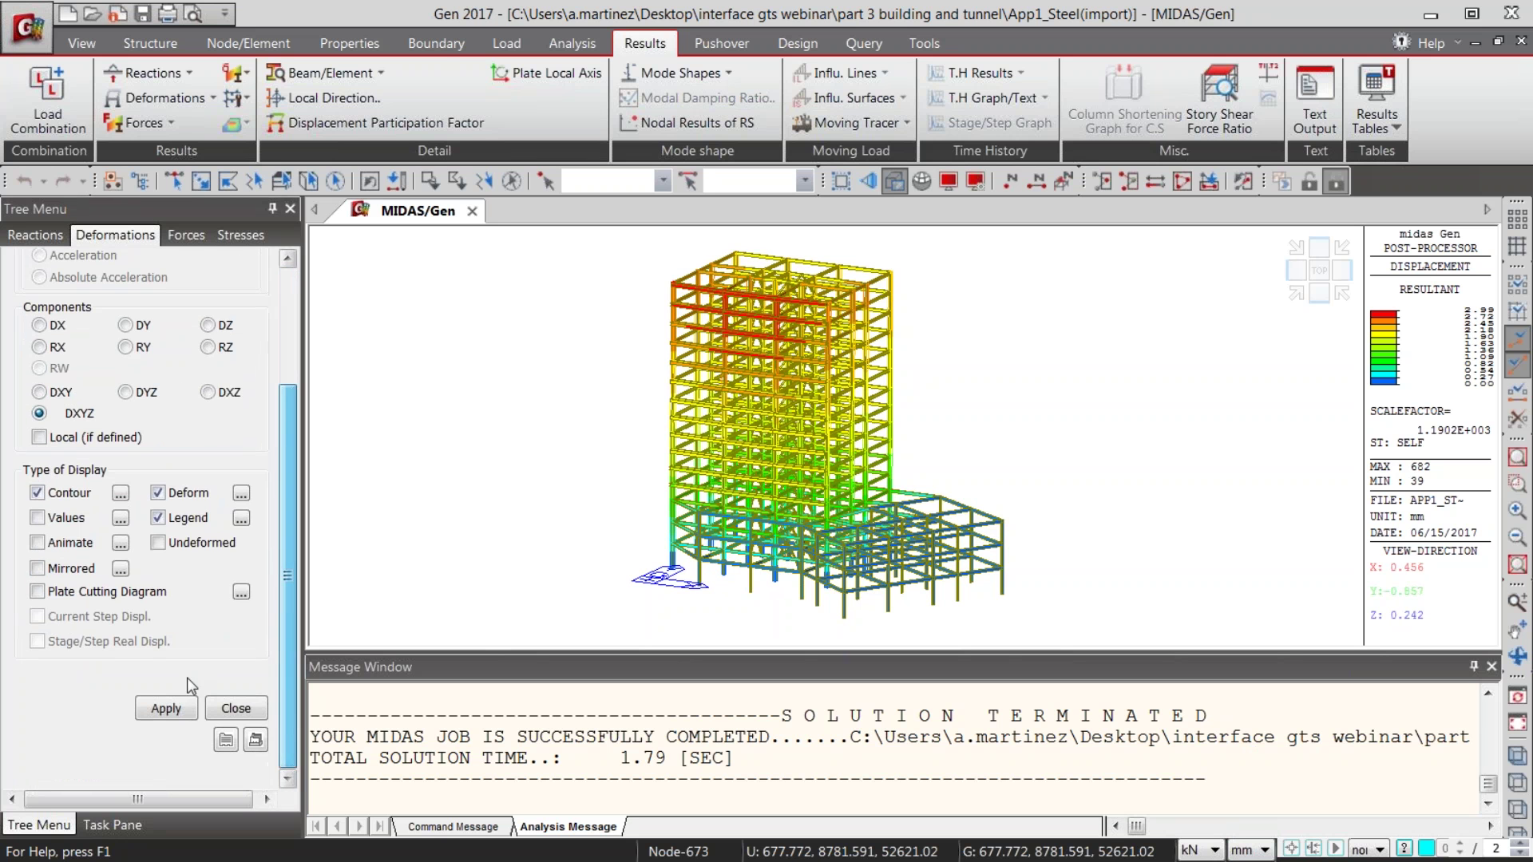
left_click(166, 708)
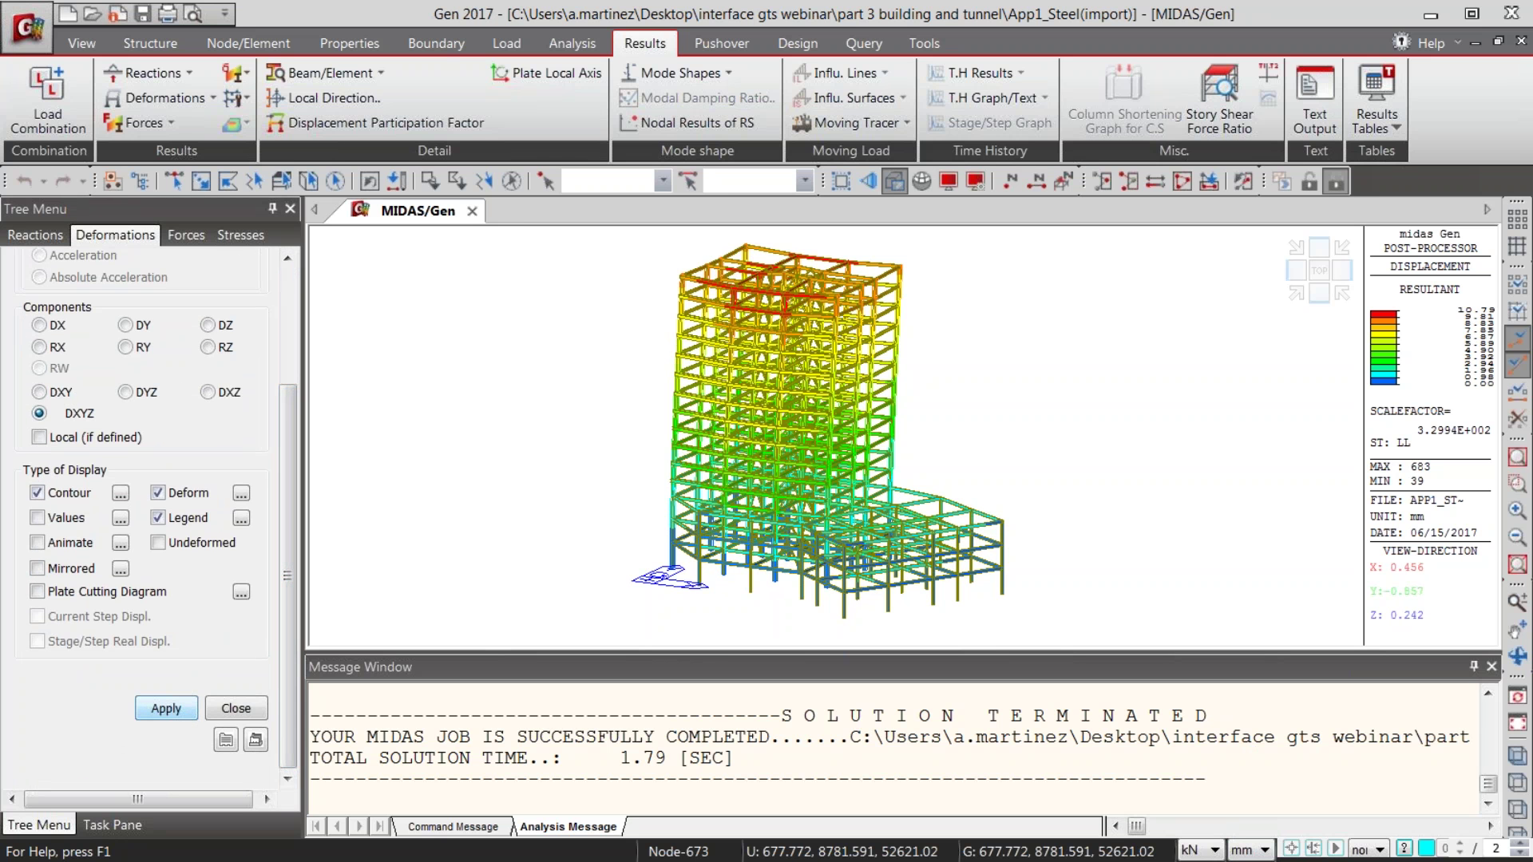
- Display the axial force (Fx) beam diagram with solid fill for load case ST: LL
scroll(283, 519, "up", 3)
left_click(154, 130)
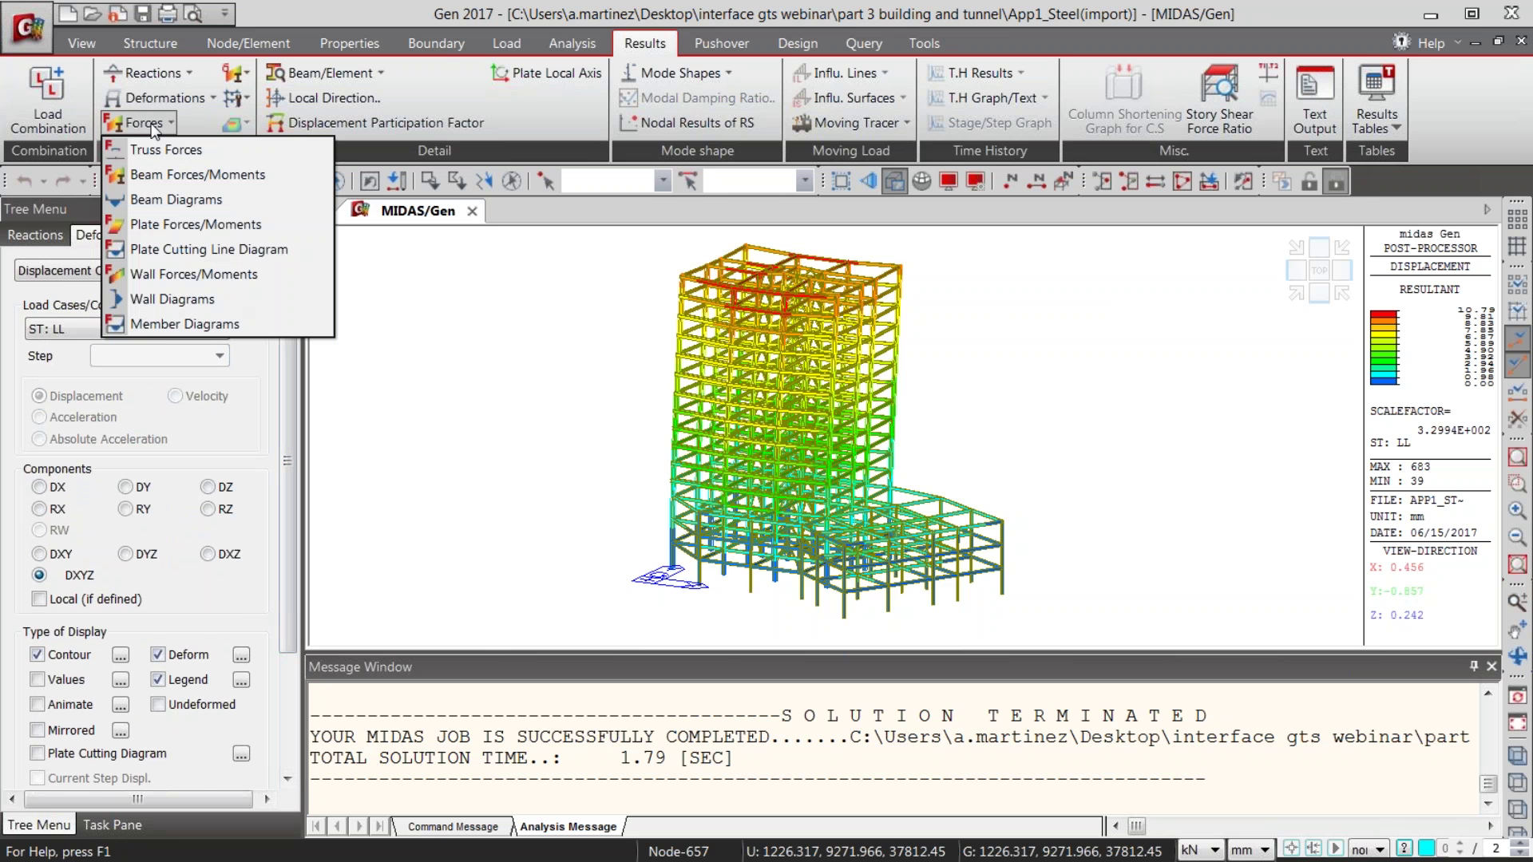
left_click(159, 200)
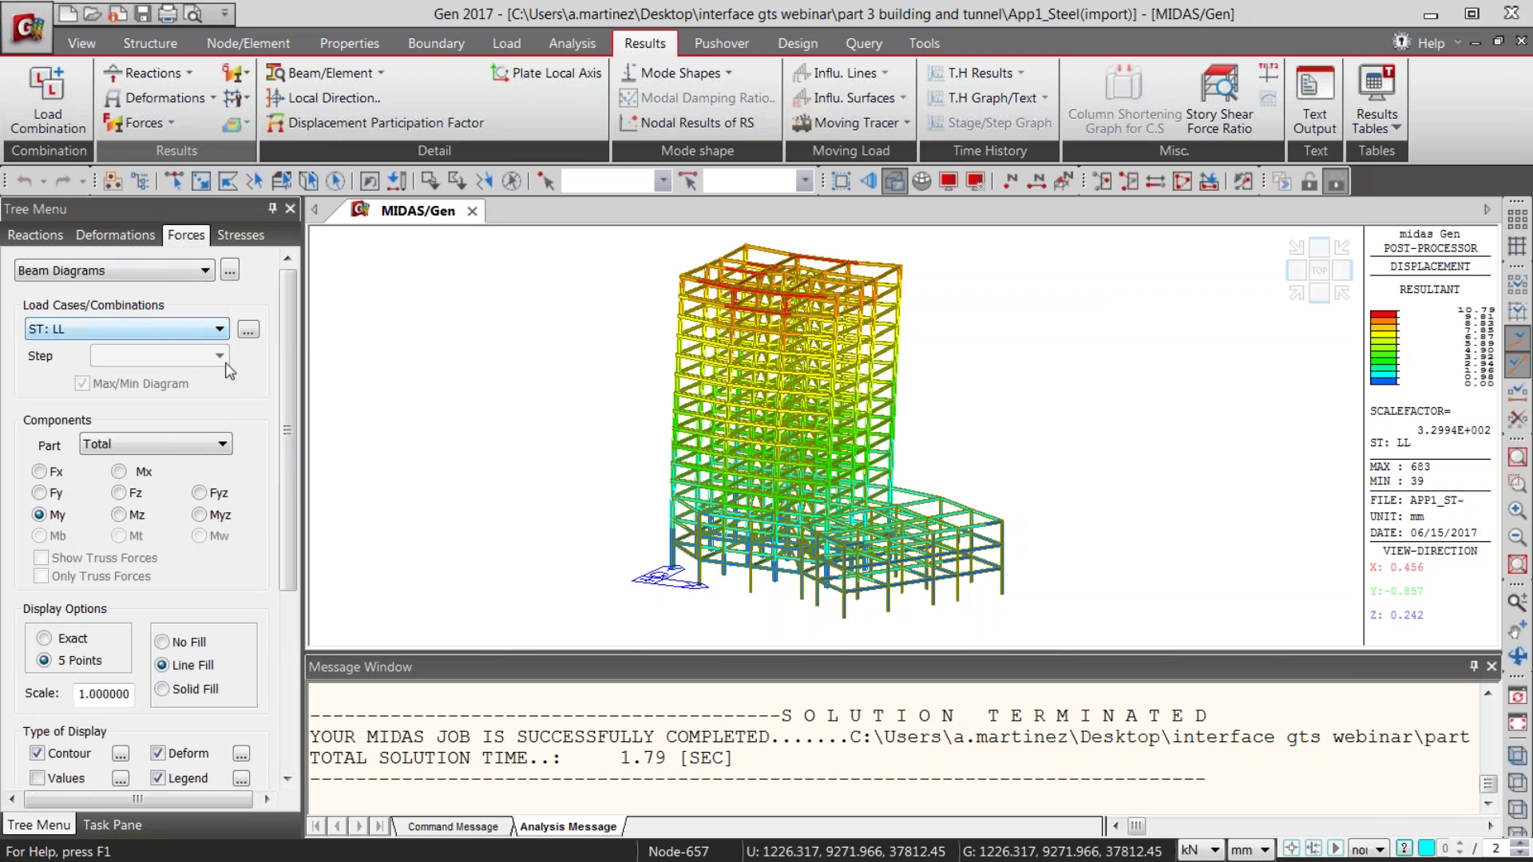
left_click(56, 472)
scroll(287, 479, "down", 3)
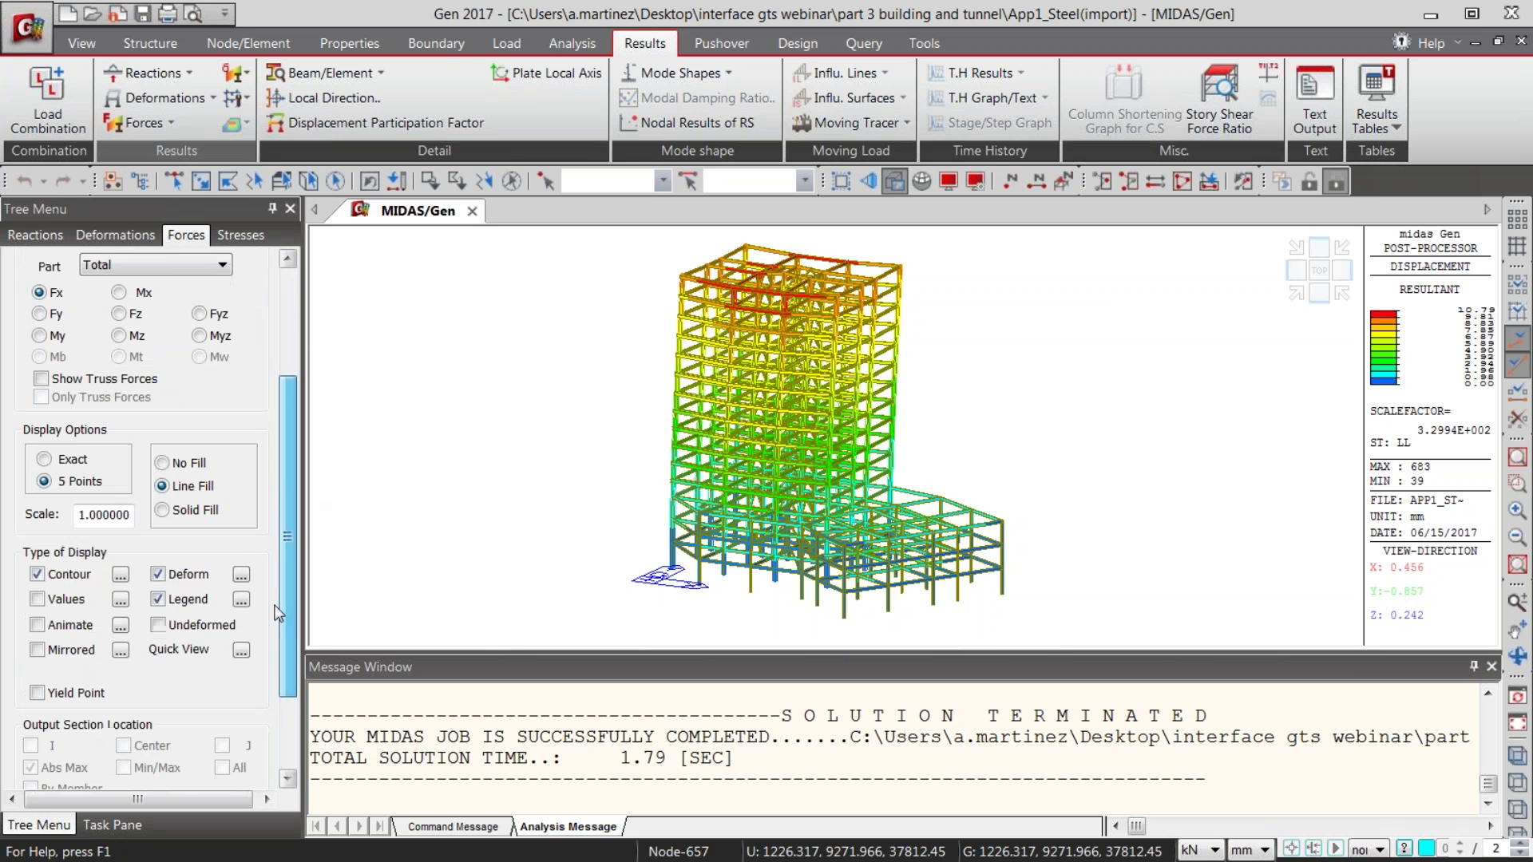
left_click(192, 512)
scroll(191, 511, "down", 3)
left_click(166, 708)
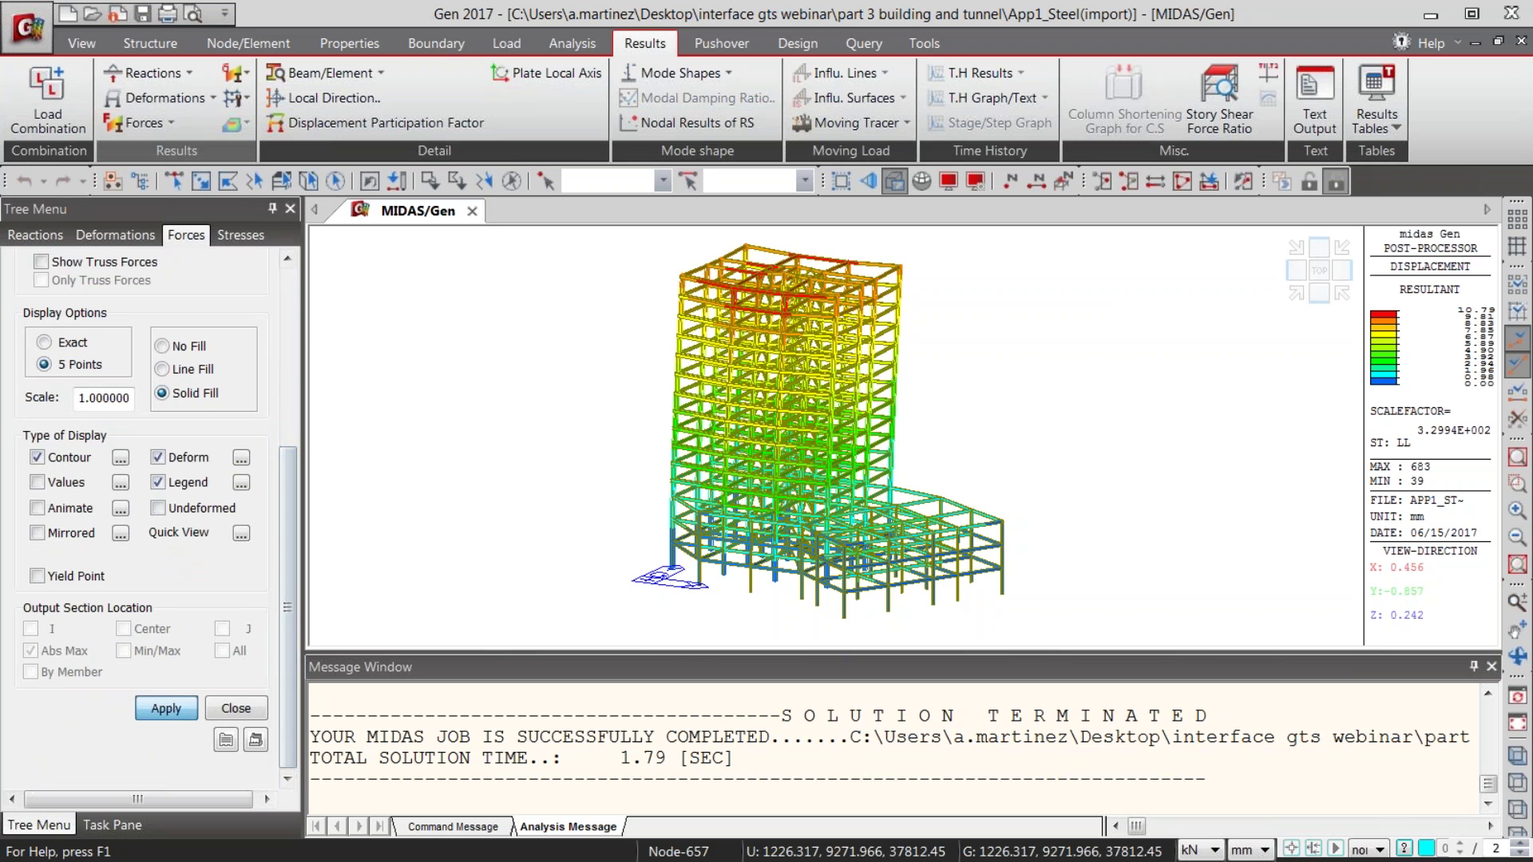
- Set the length unit to m and display the My moment beam diagram for load case ST: LL, examining the lower floors
middle_click_drag(809, 428, 871, 446, "ctrl")
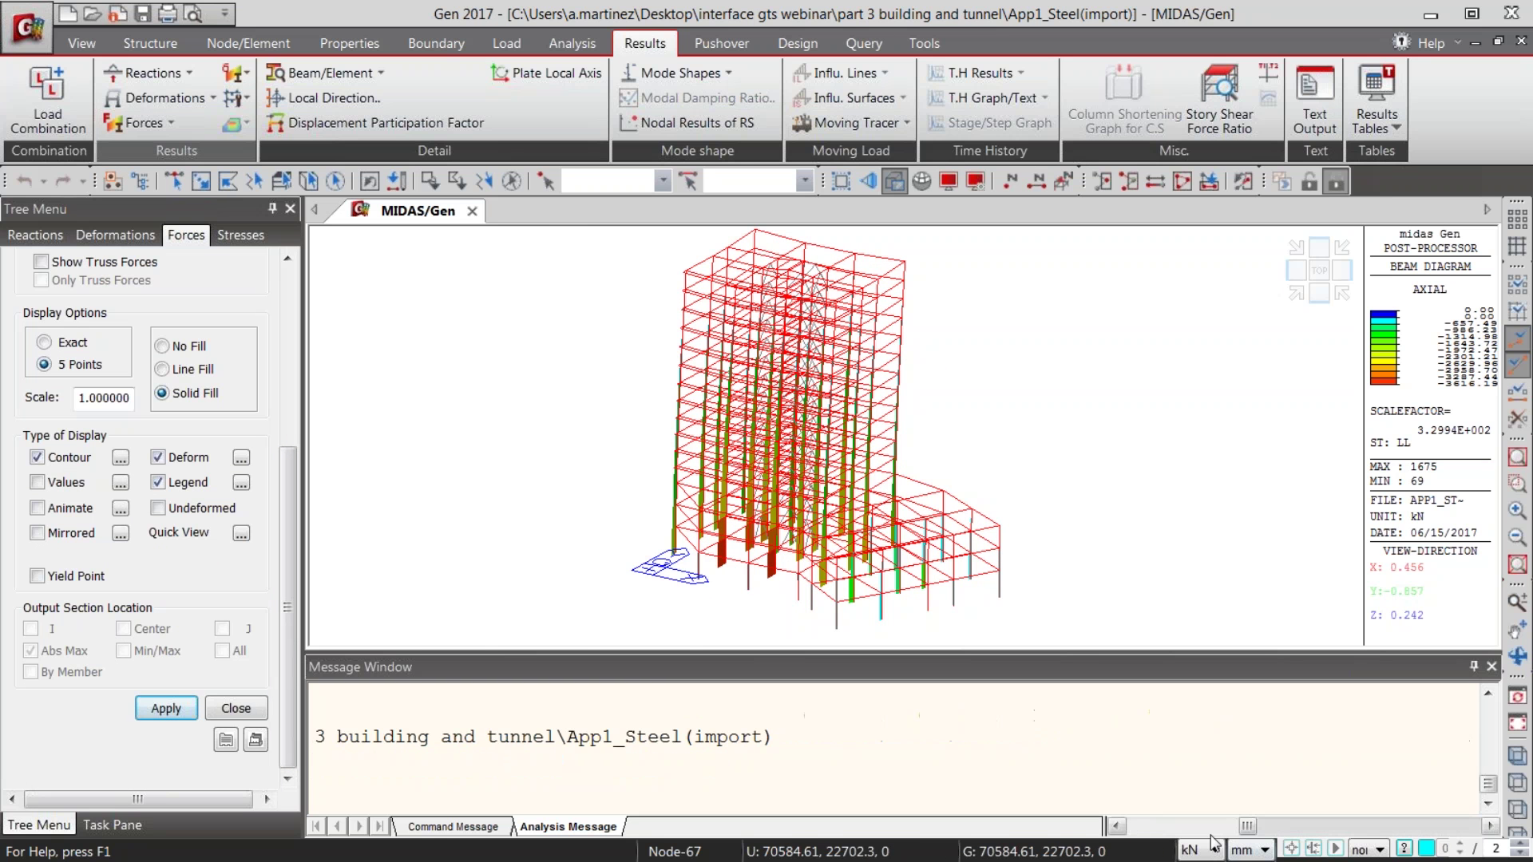
left_click(1265, 851)
left_click(1245, 796)
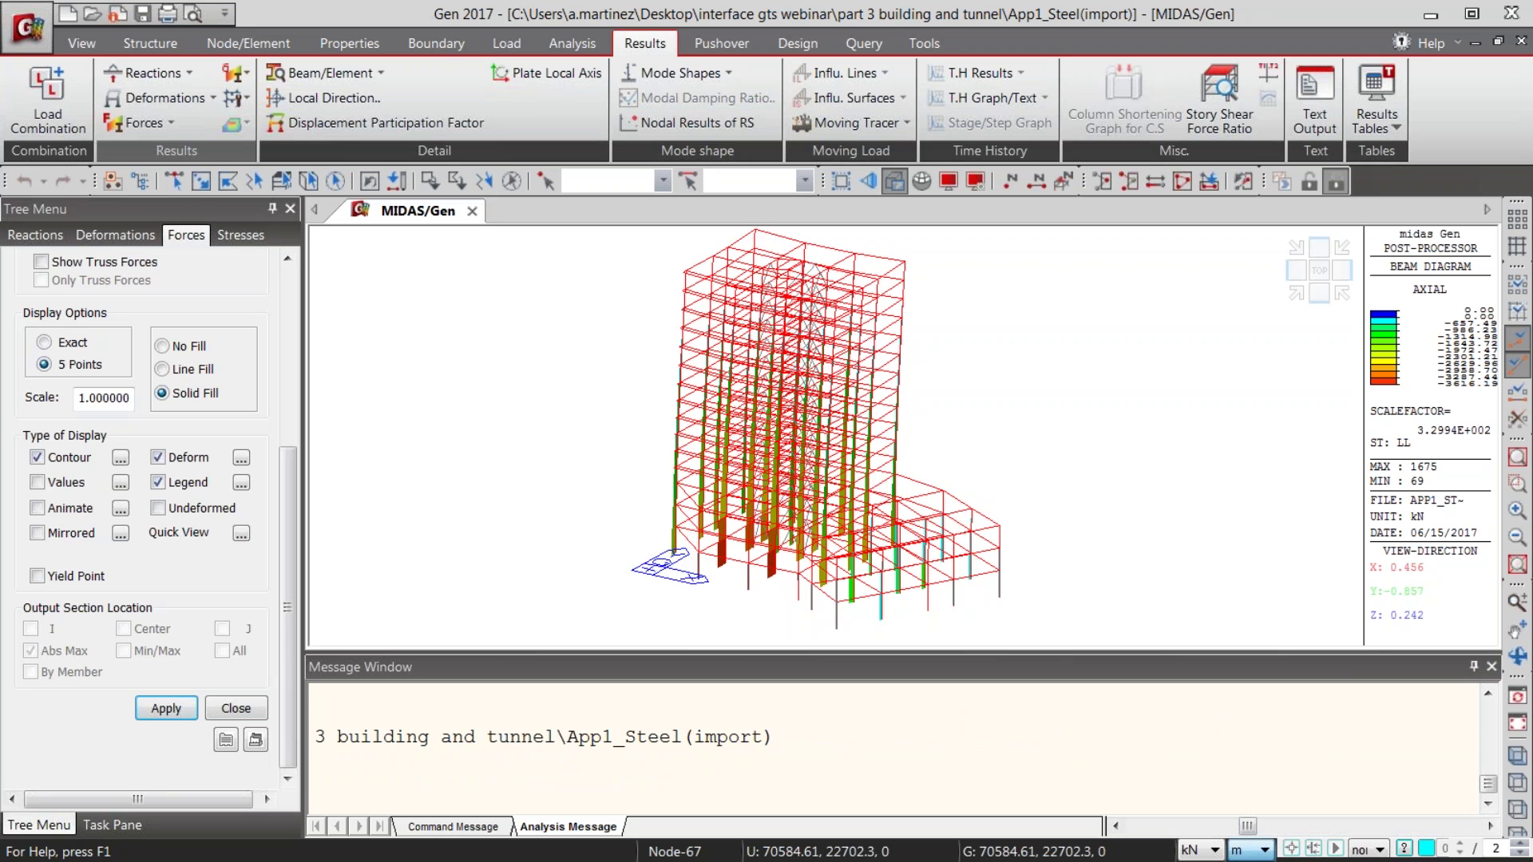
scroll(164, 340, "up", 3)
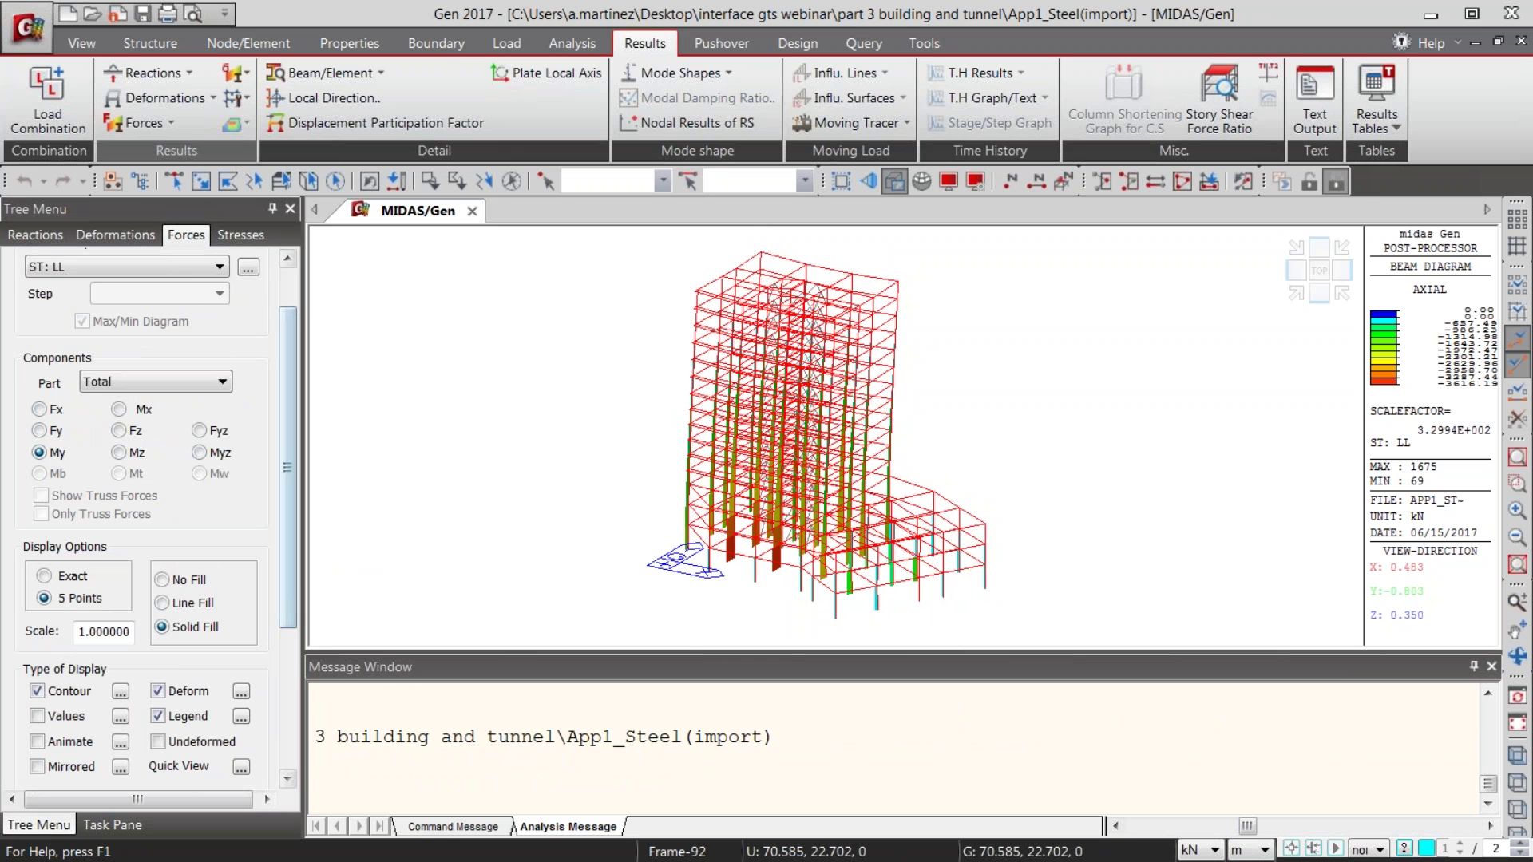
scroll(268, 633, "down", 5)
left_click(190, 725)
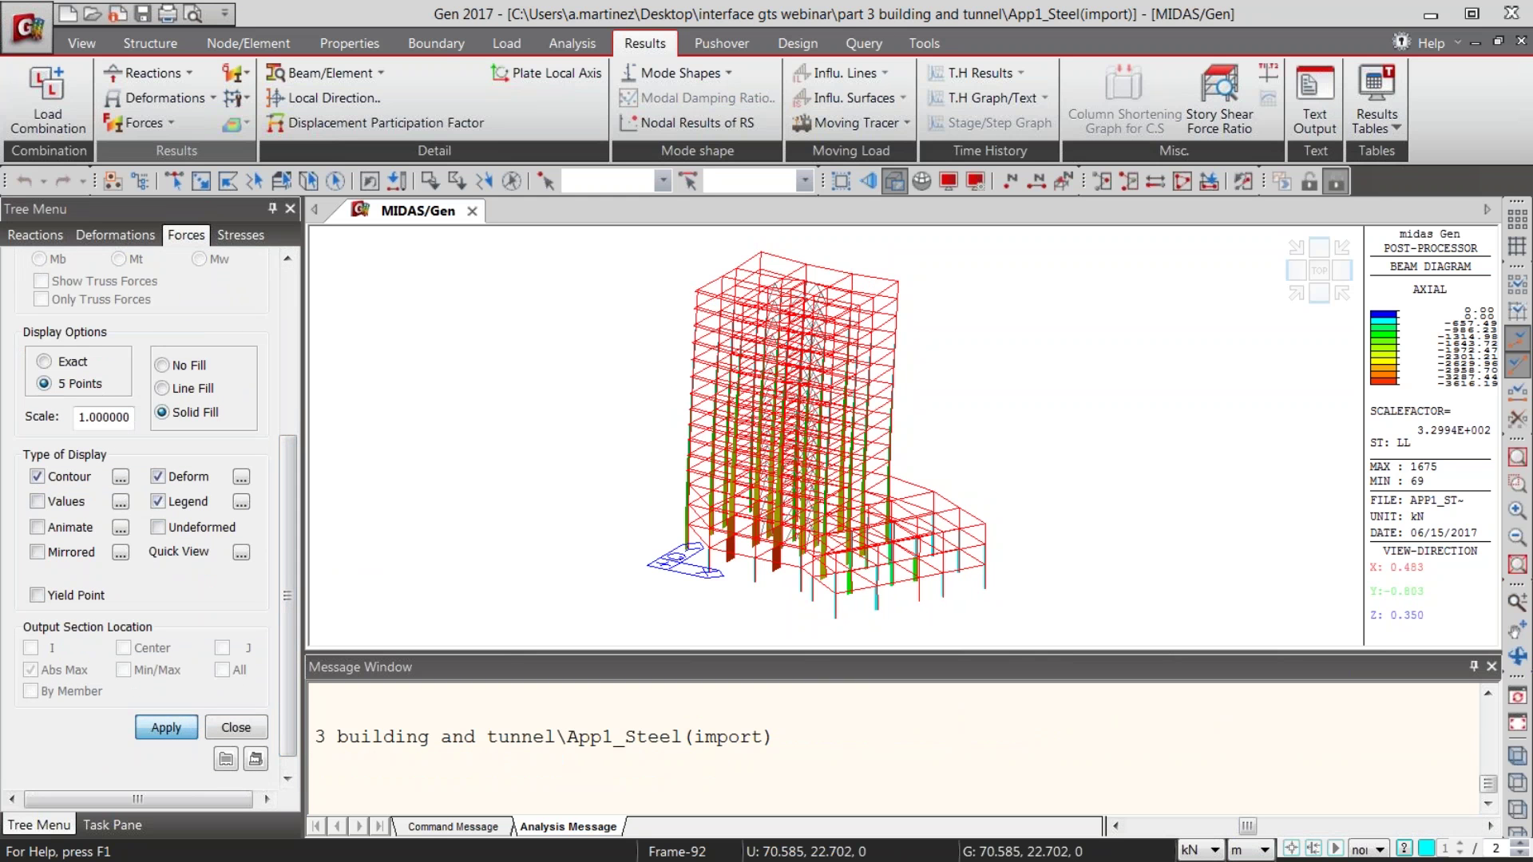
mouse_move(896, 387)
middle_mouse_down("ctrl")
mouse_move(839, 373)
mouse_move(908, 384)
middle_mouse_up("ctrl")
middle_click_drag(871, 309, 694, 290, "ctrl")
scroll(1146, 564, "up", 5)
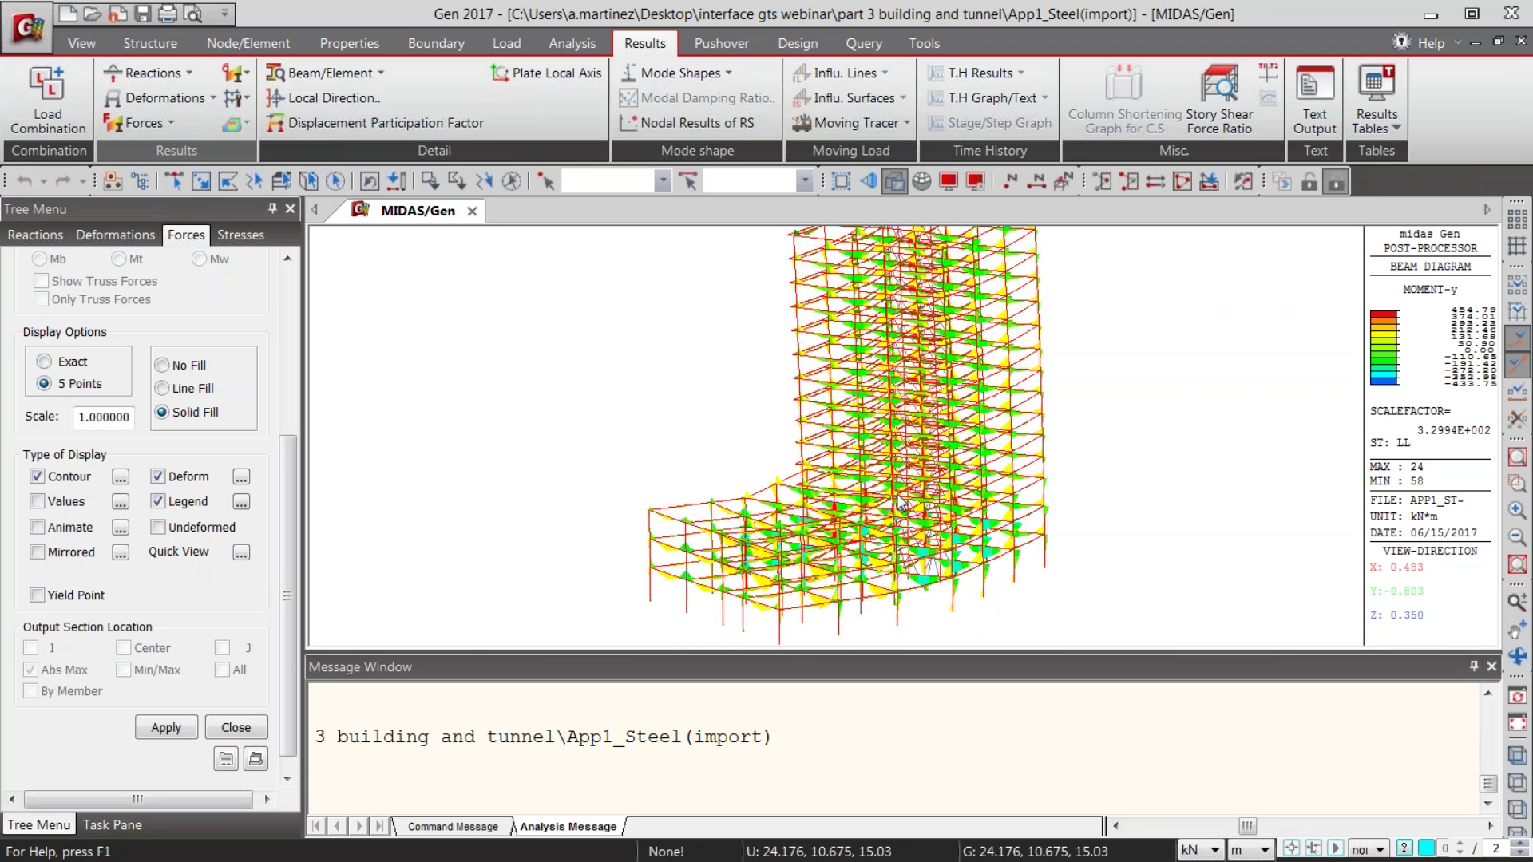
scroll(1146, 565, "down", 3)
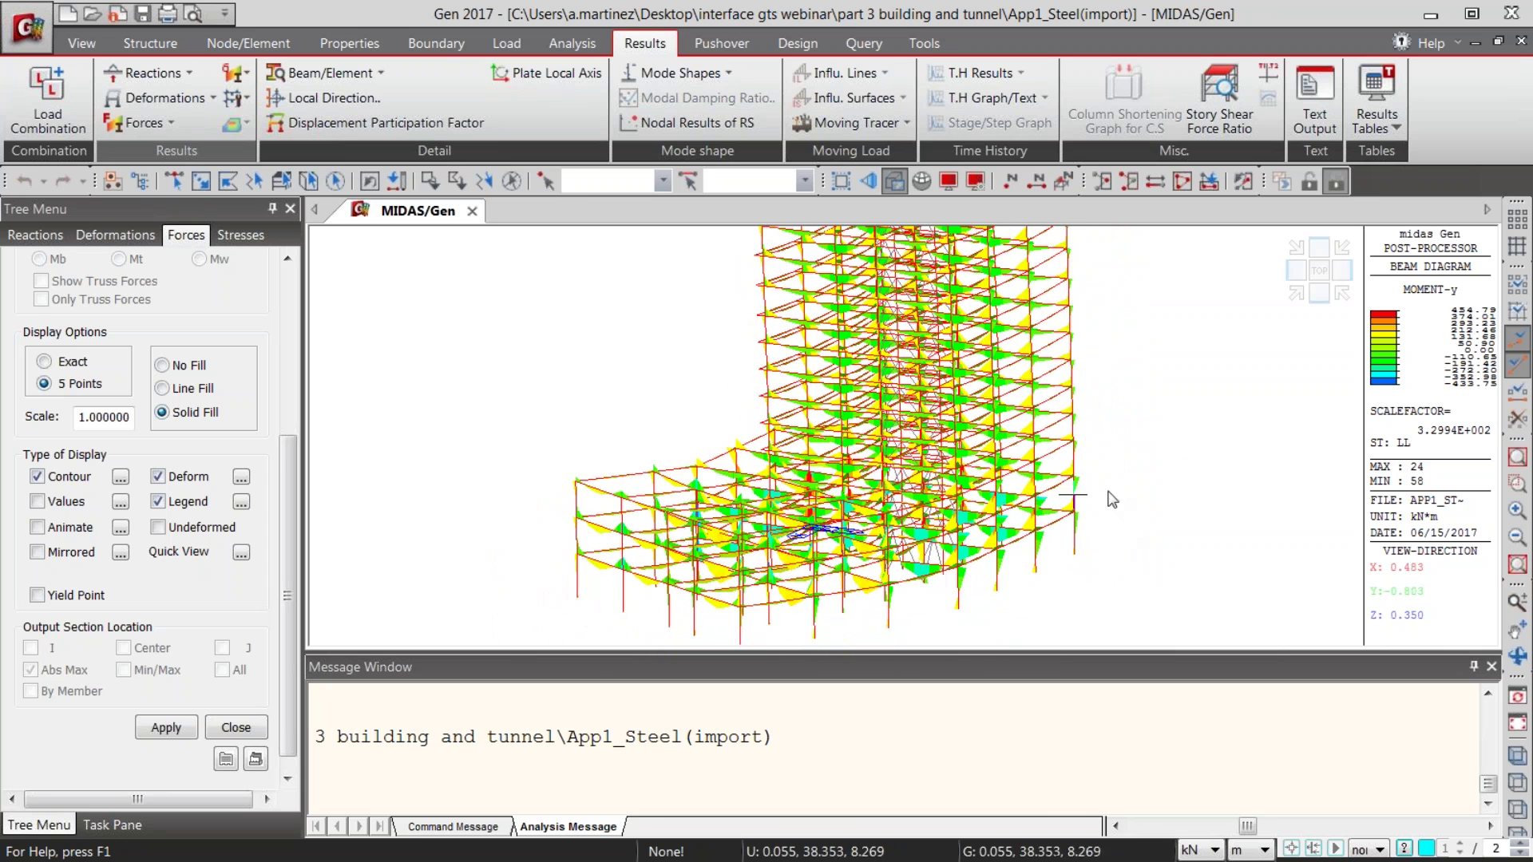
- Locate the MXT File (for FEA/GTS) export option without exporting the building model
left_click(46, 41)
mouse_move(118, 280)
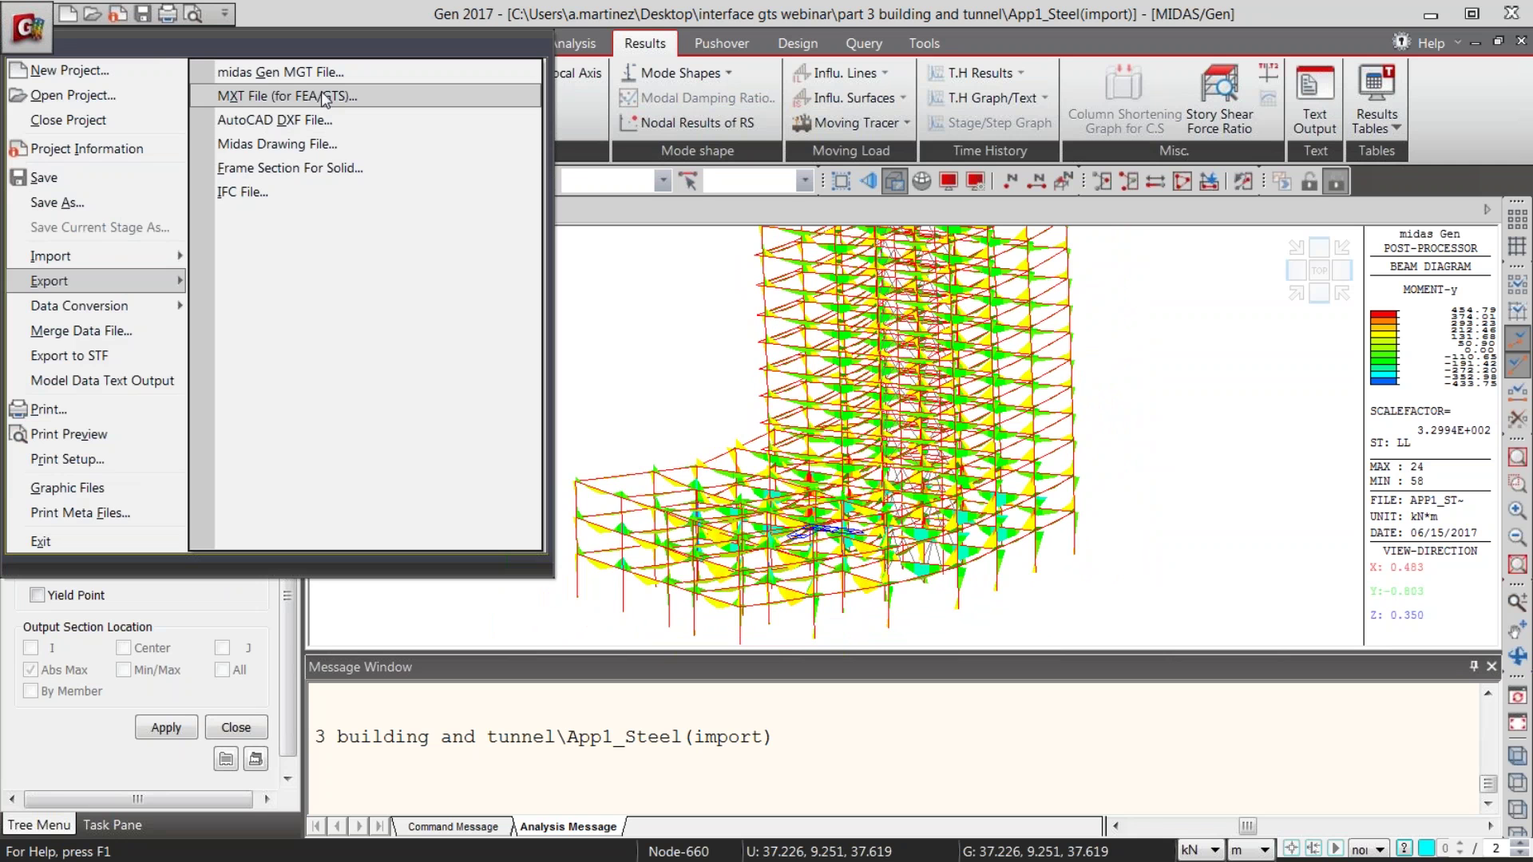
left_click(761, 308)
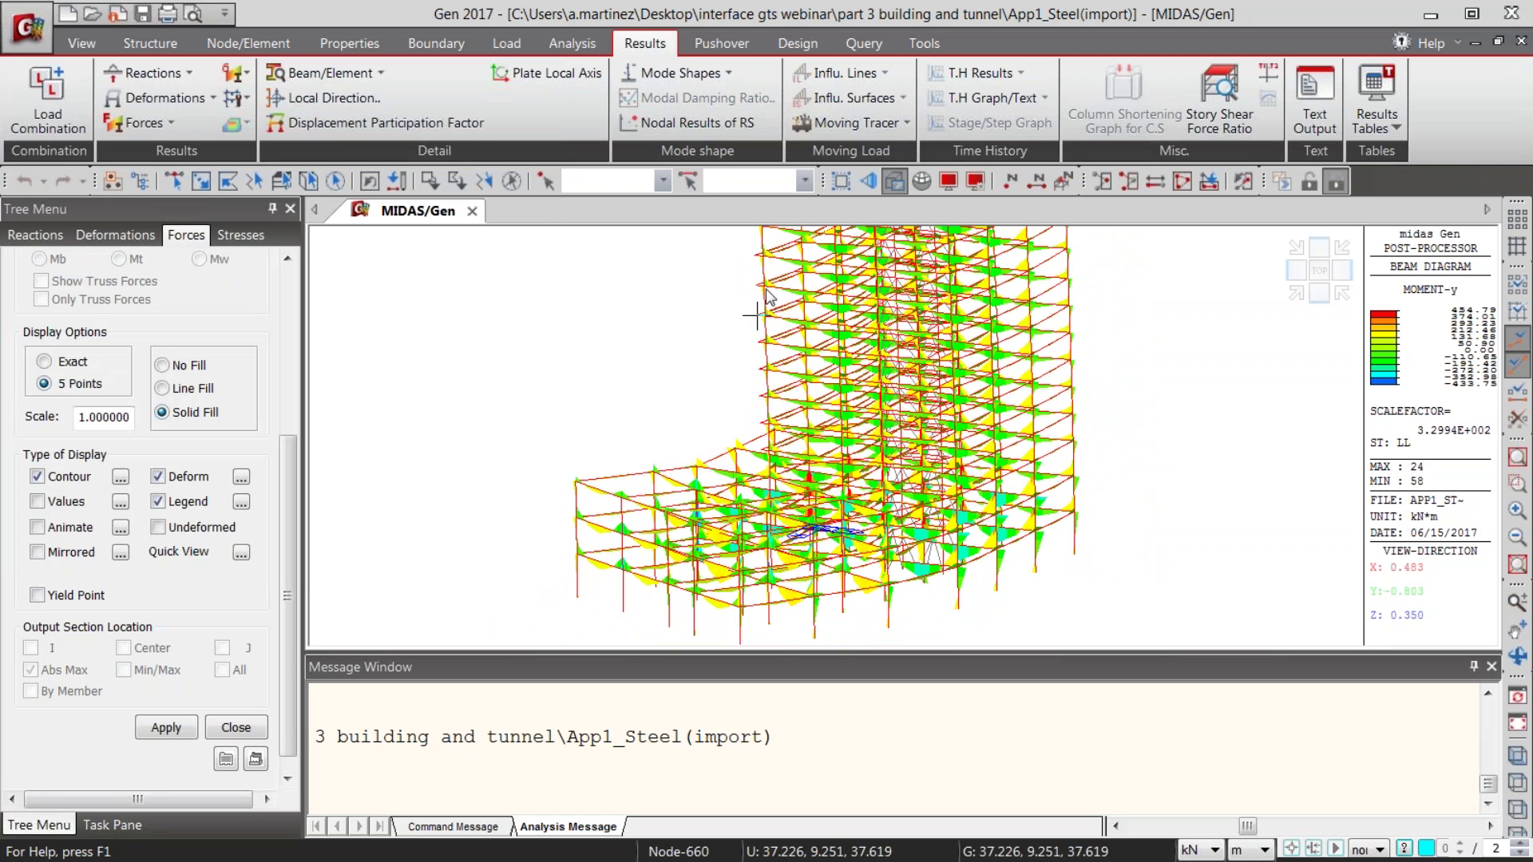
- Close midas Gen and dismiss its closing message
left_click(1514, 20)
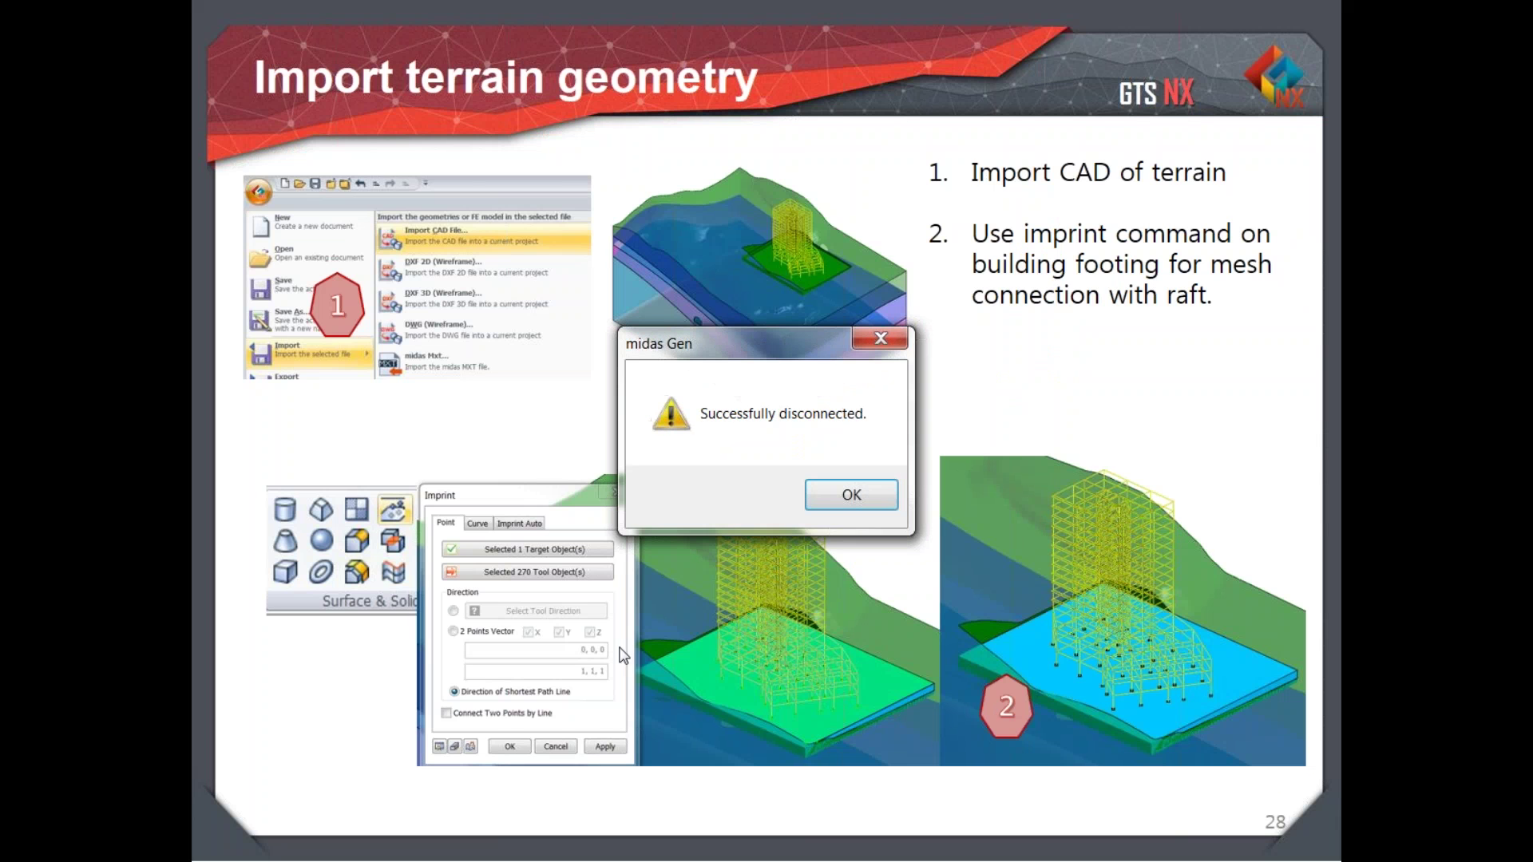
left_click(849, 493)
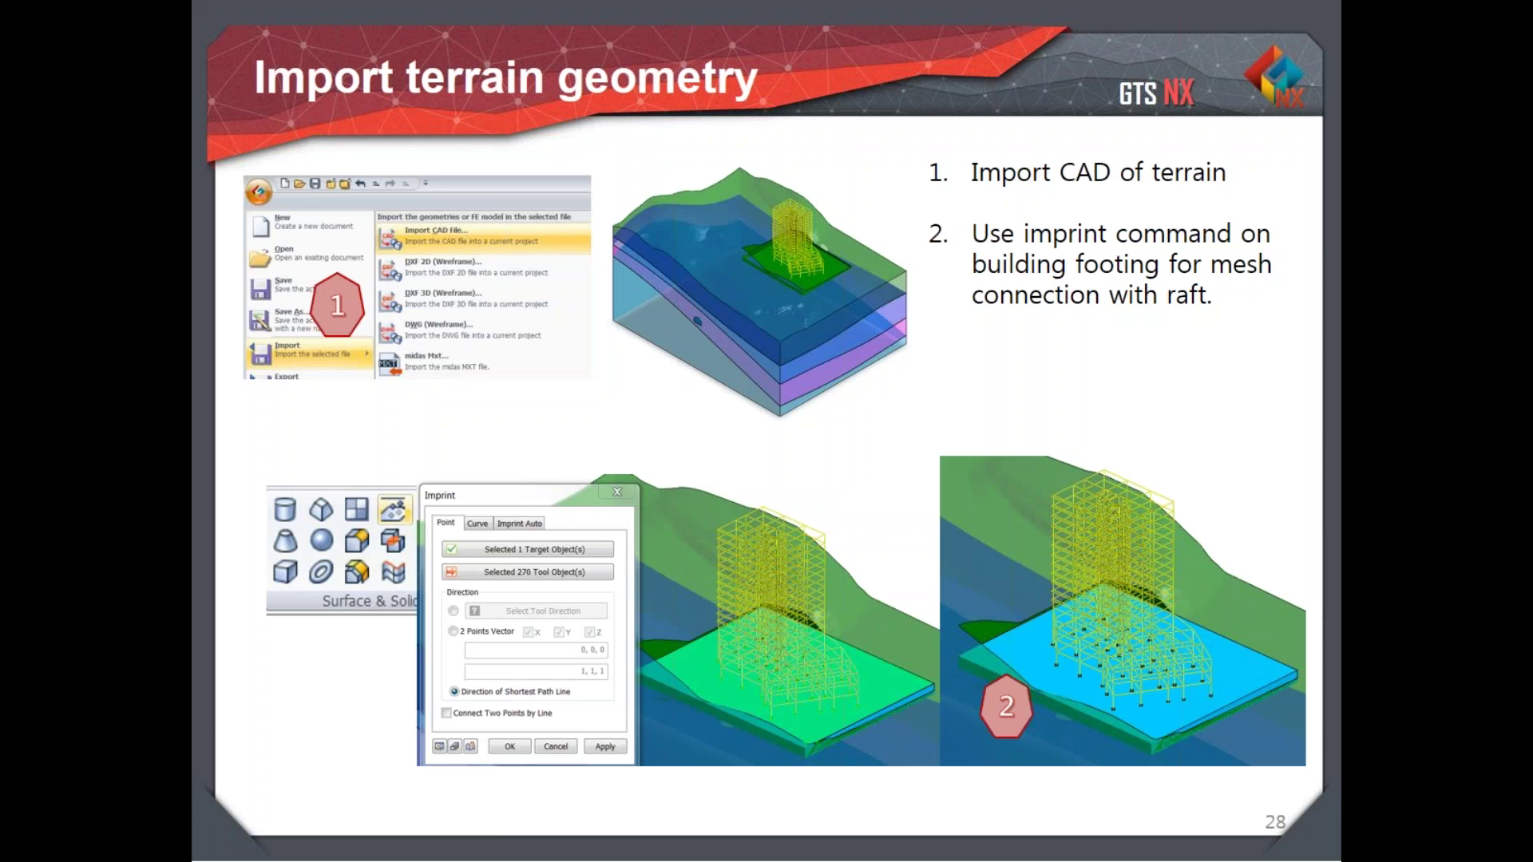
- Examine the node numbers and coordinates in the text file Steel structure from Gen
left_click_drag(0, 217, 723, 6)
left_click(258, 362)
scroll(264, 359, "down", 4)
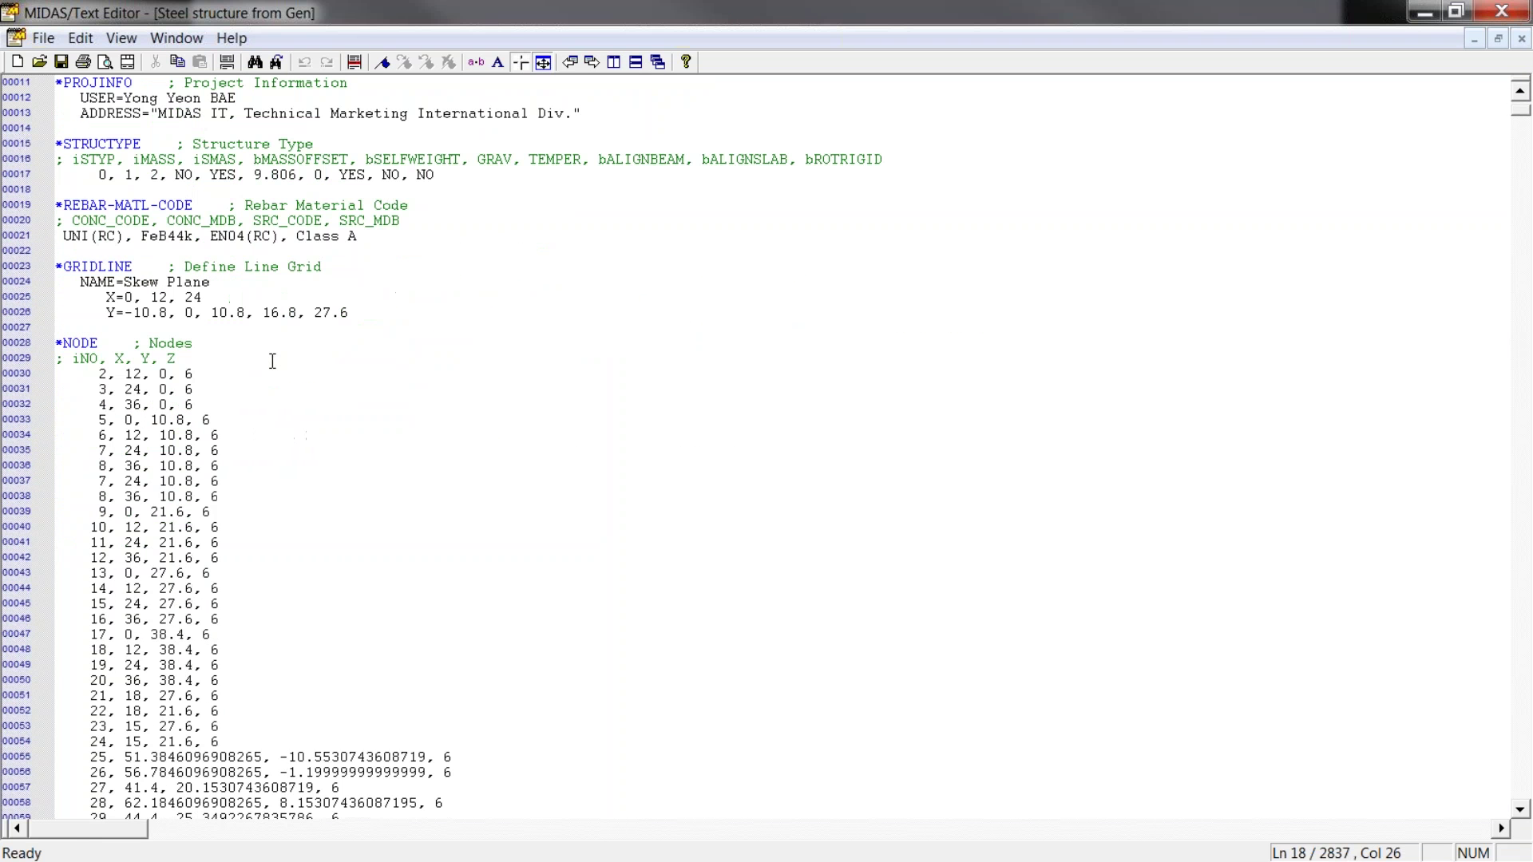
left_click_drag(80, 389, 132, 404)
left_click(204, 437)
scroll(206, 454, "down", 20)
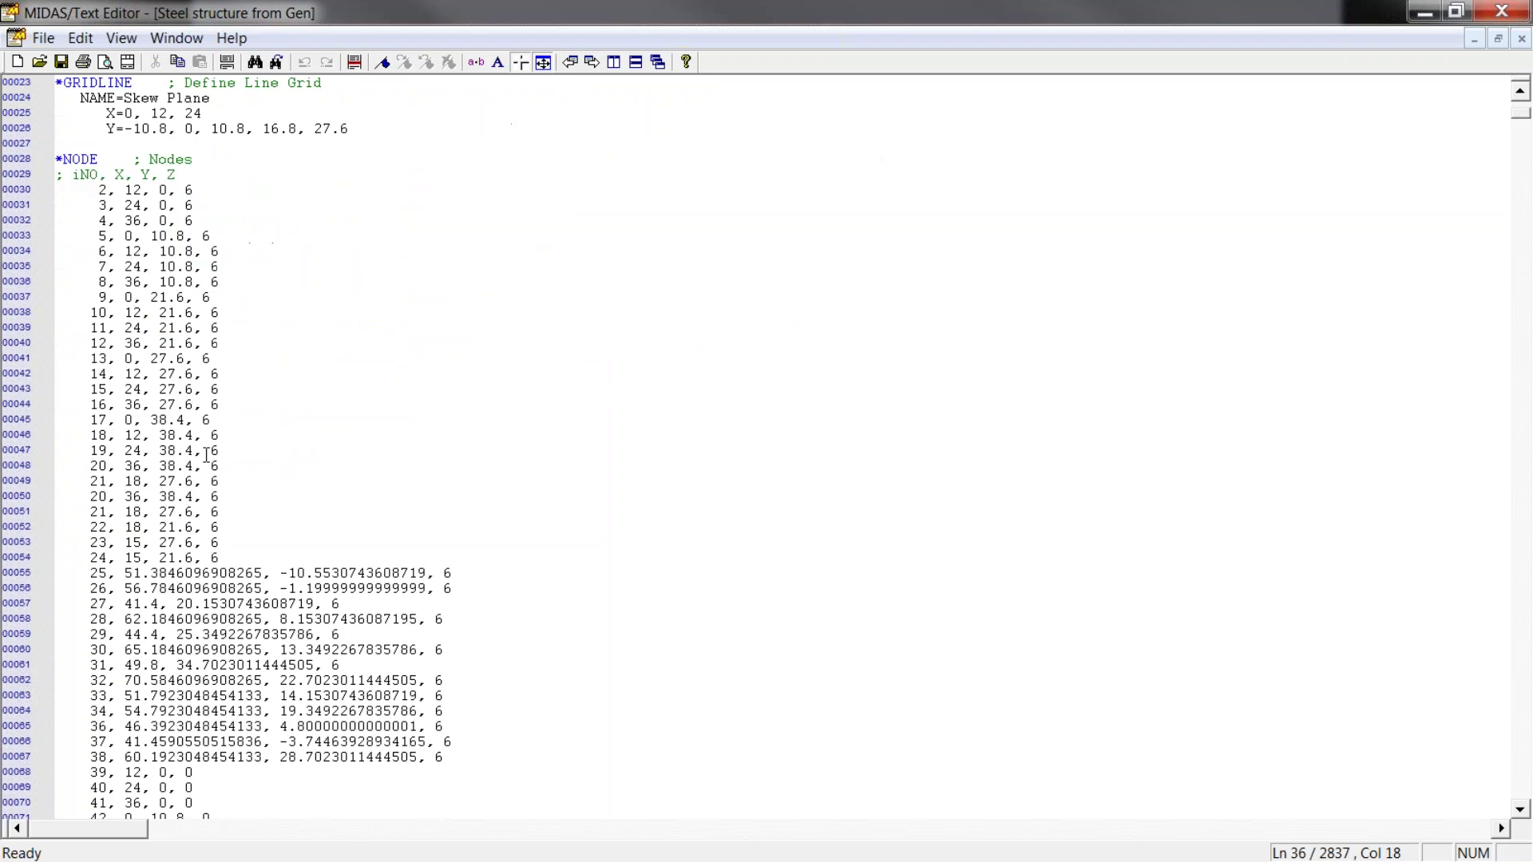
scroll(206, 457, "down", 9)
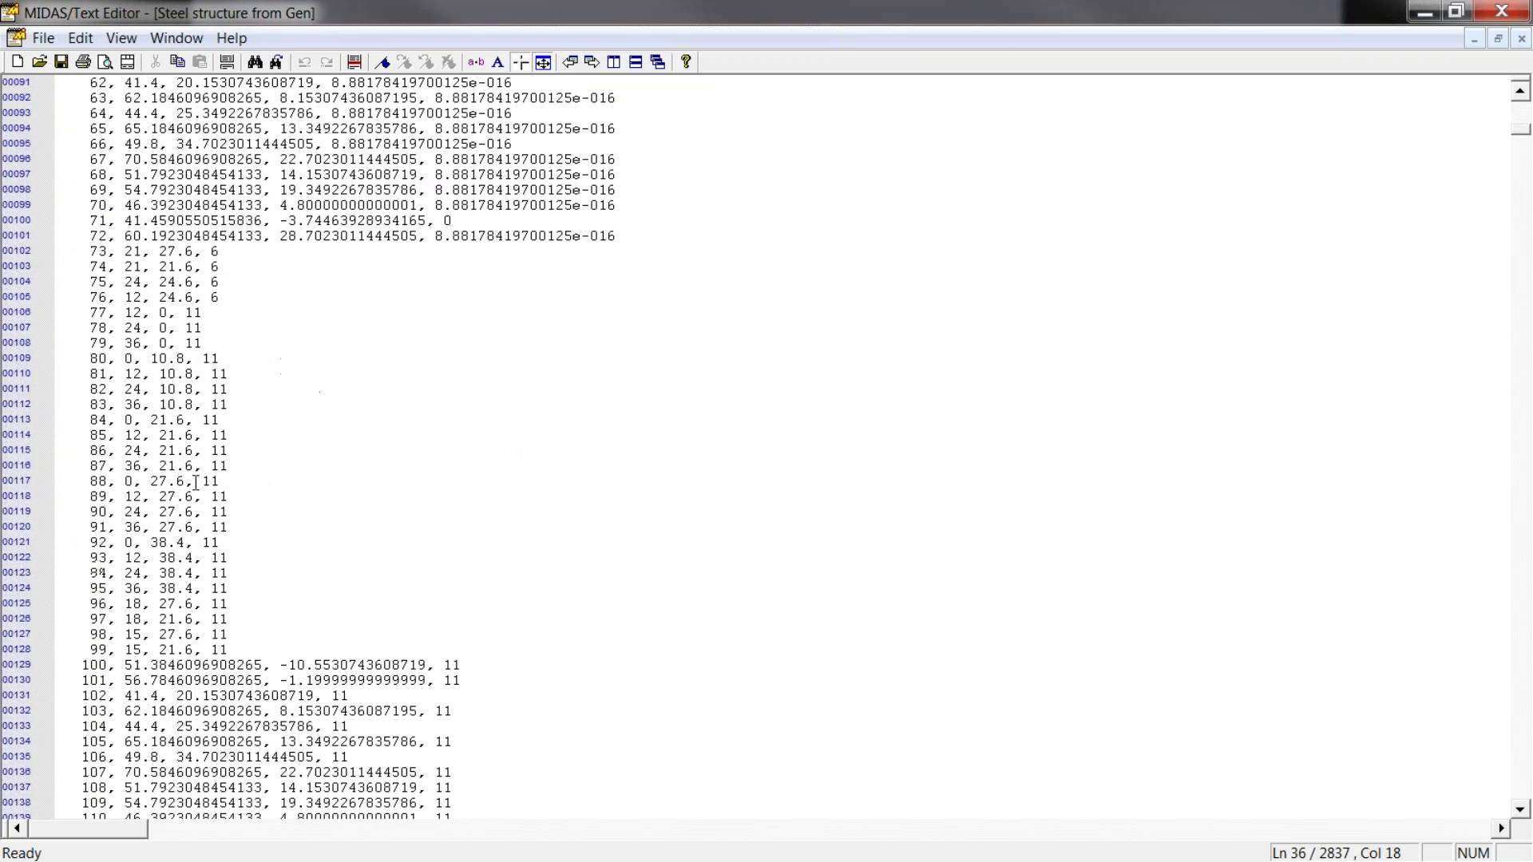
scroll(226, 516, "down", 9)
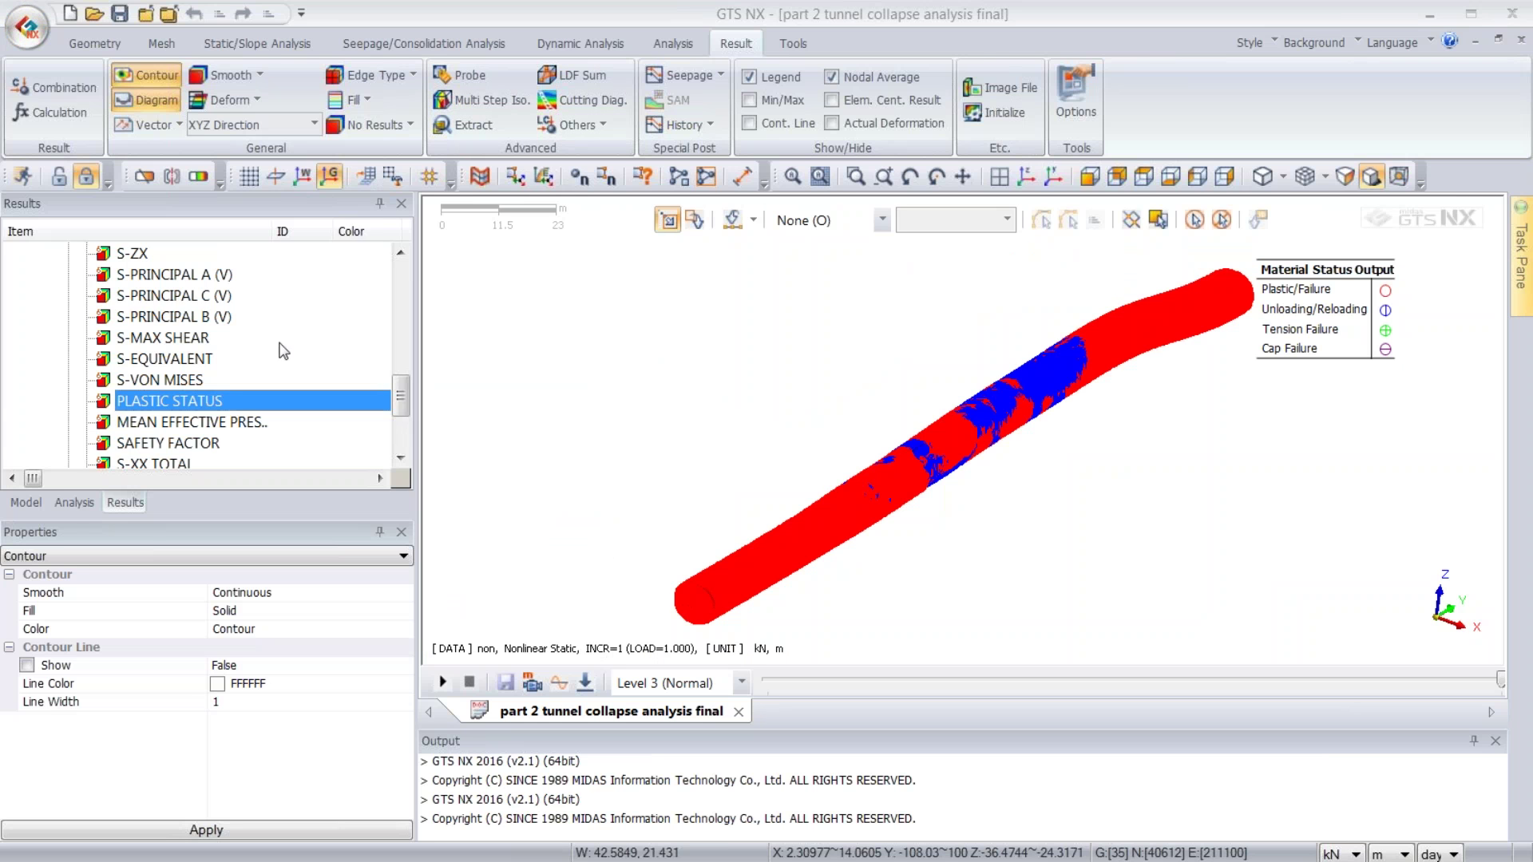
- Create a new 3D project in GTS NX with gravity direction Z and the units kN, m and day
left_click(69, 13)
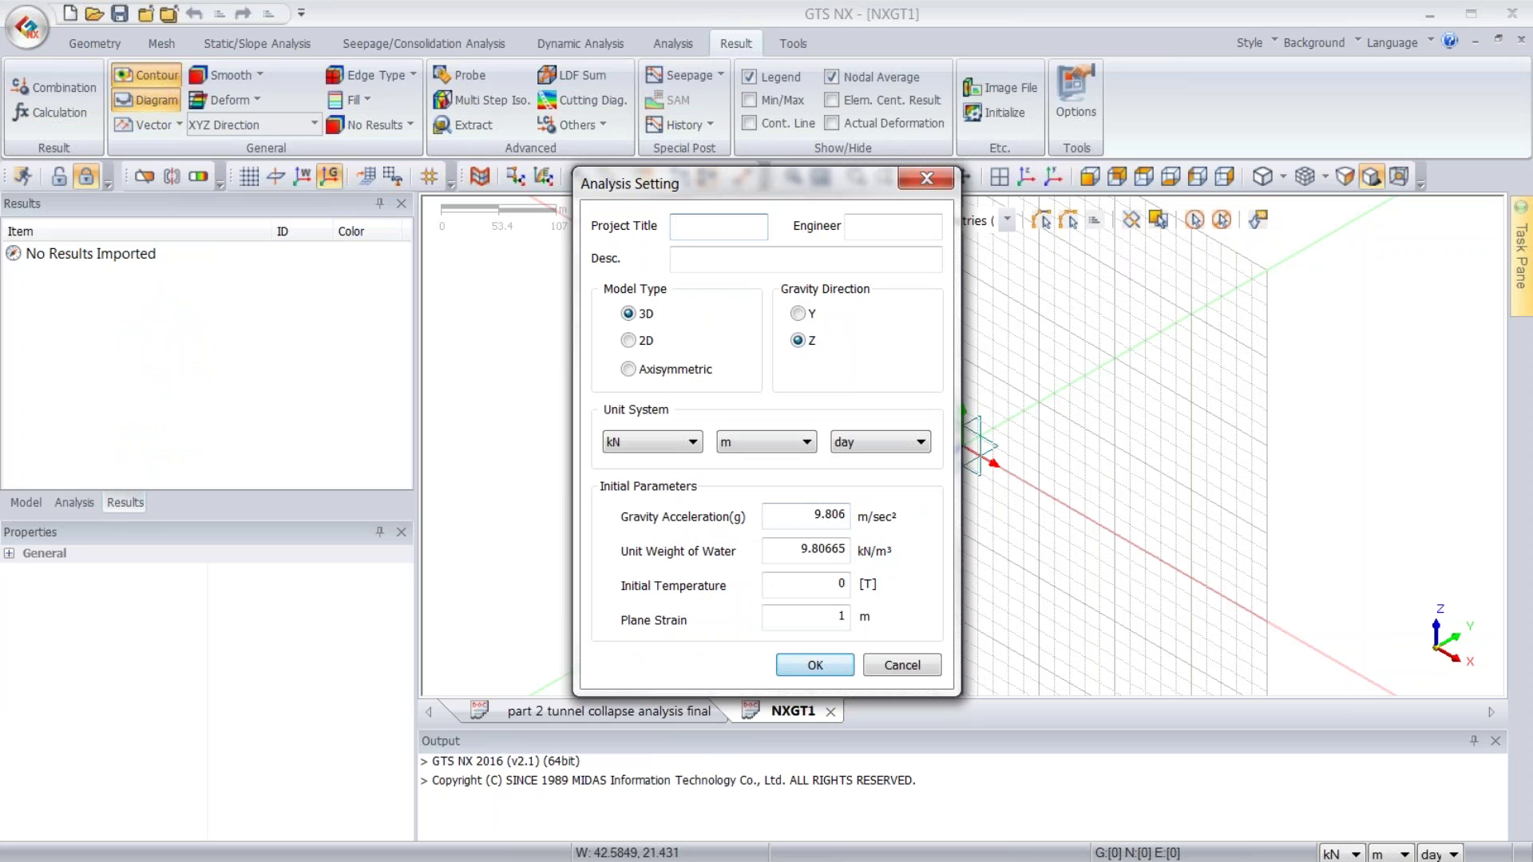
left_click(808, 665)
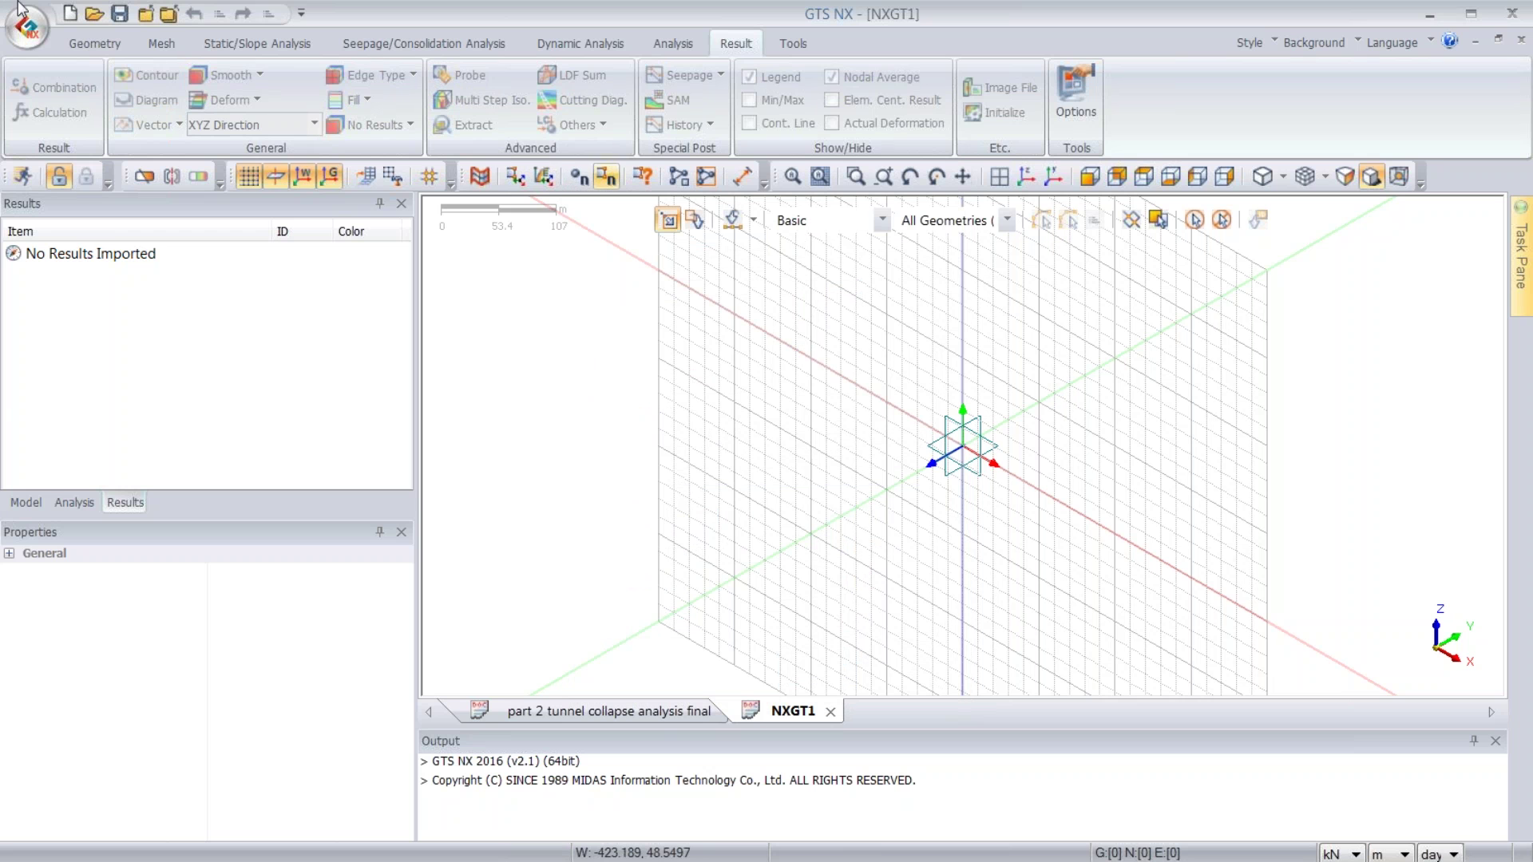
- Import the midas MXT file Steel structure from Gen.mxt from the part 3 building and tunnel folder
left_click(32, 28)
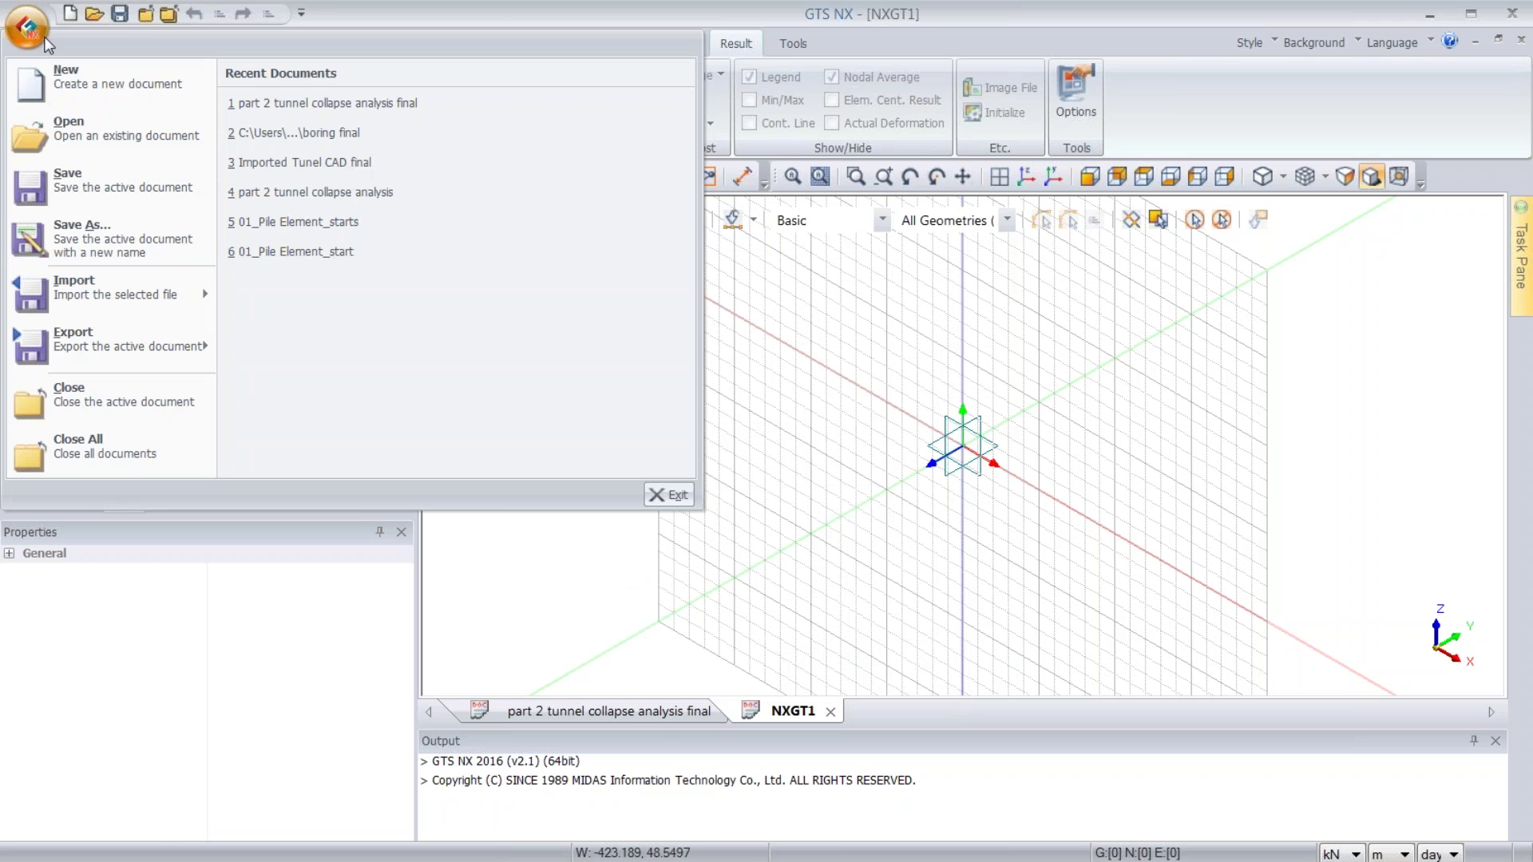
mouse_move(148, 299)
left_click(295, 299)
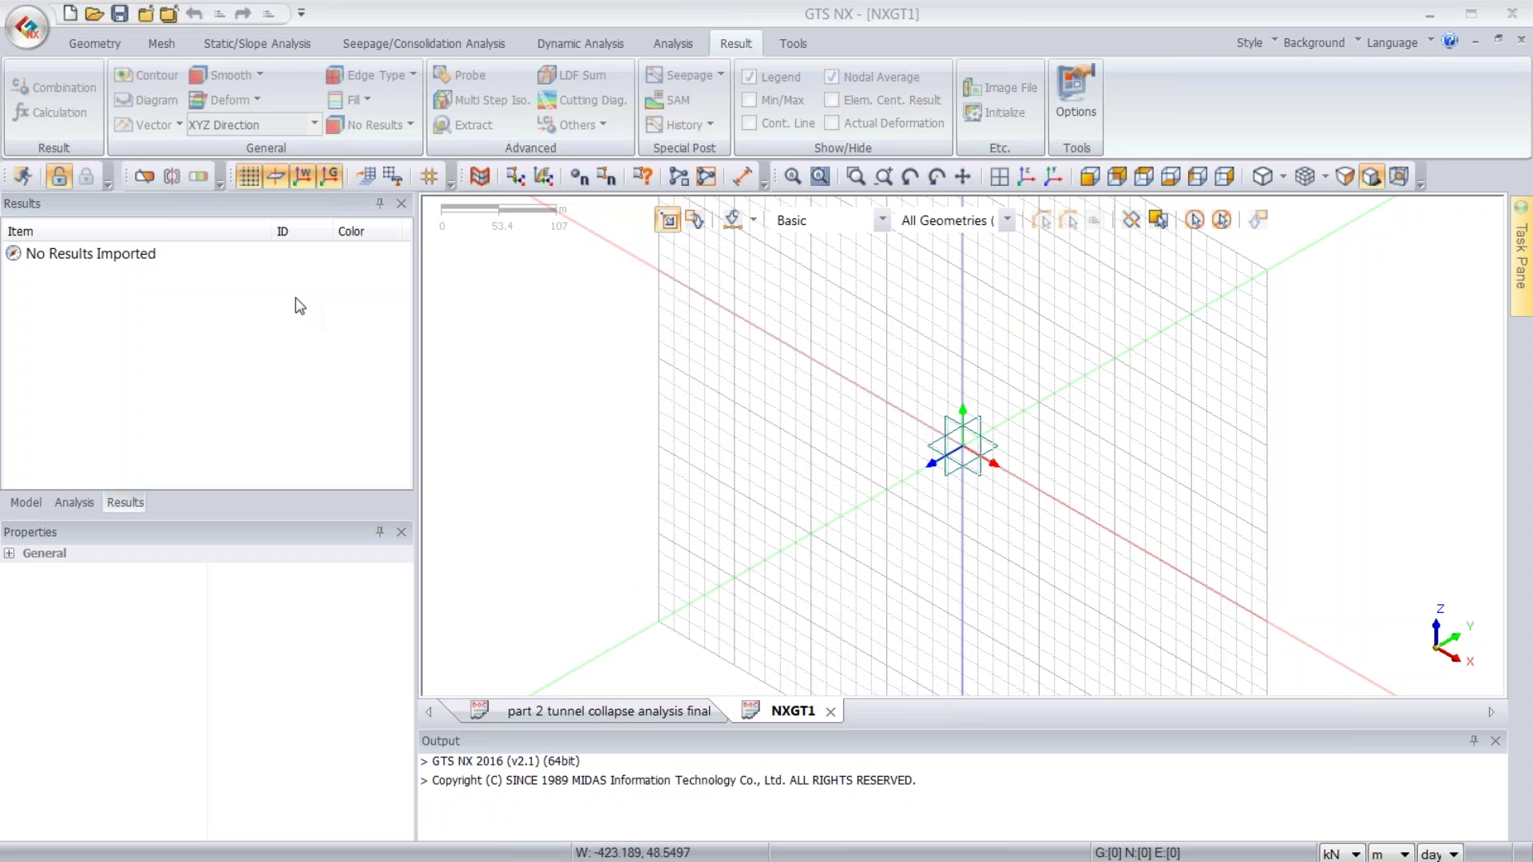
left_click(607, 164)
double_click(703, 324)
left_click(700, 272)
double_click(701, 272)
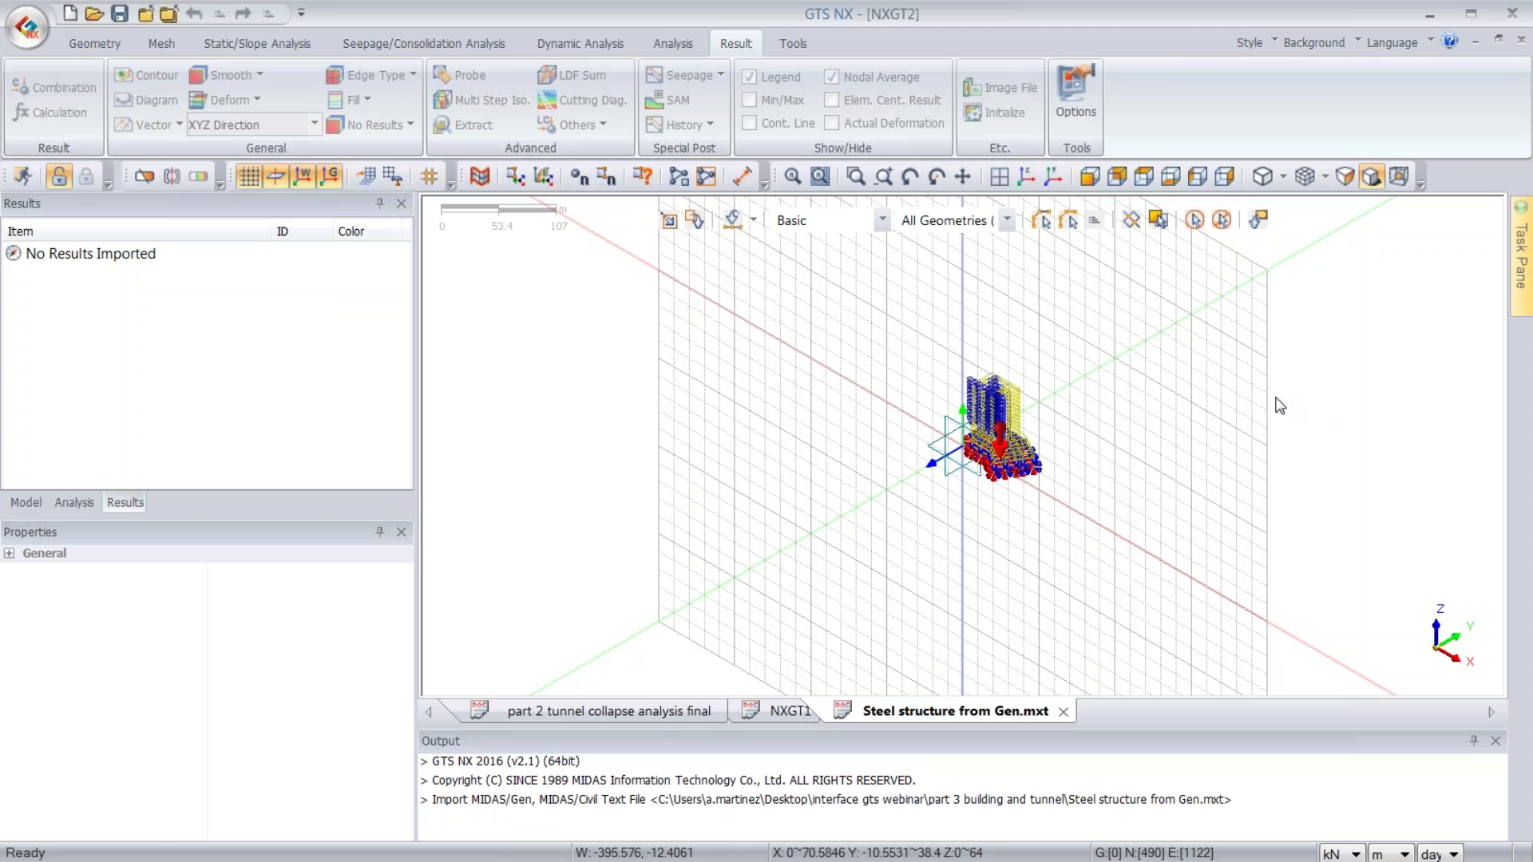
- Delete the imported boundary condition set at the base of the steel building
scroll(1038, 431, "up", 4)
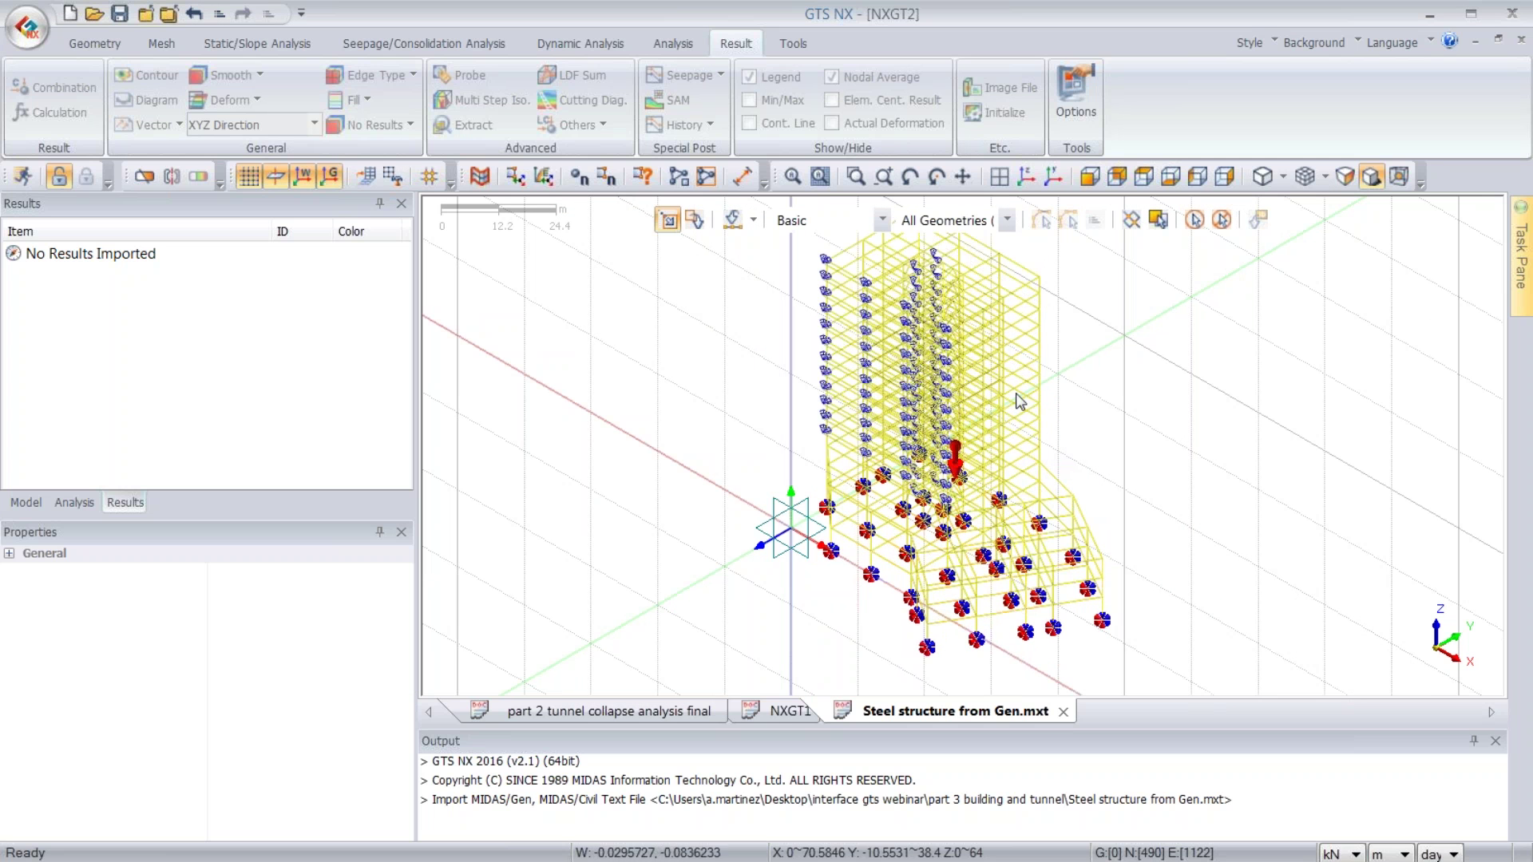
mouse_move(964, 299)
middle_mouse_down()
mouse_move(964, 281)
mouse_move(958, 315)
middle_mouse_up()
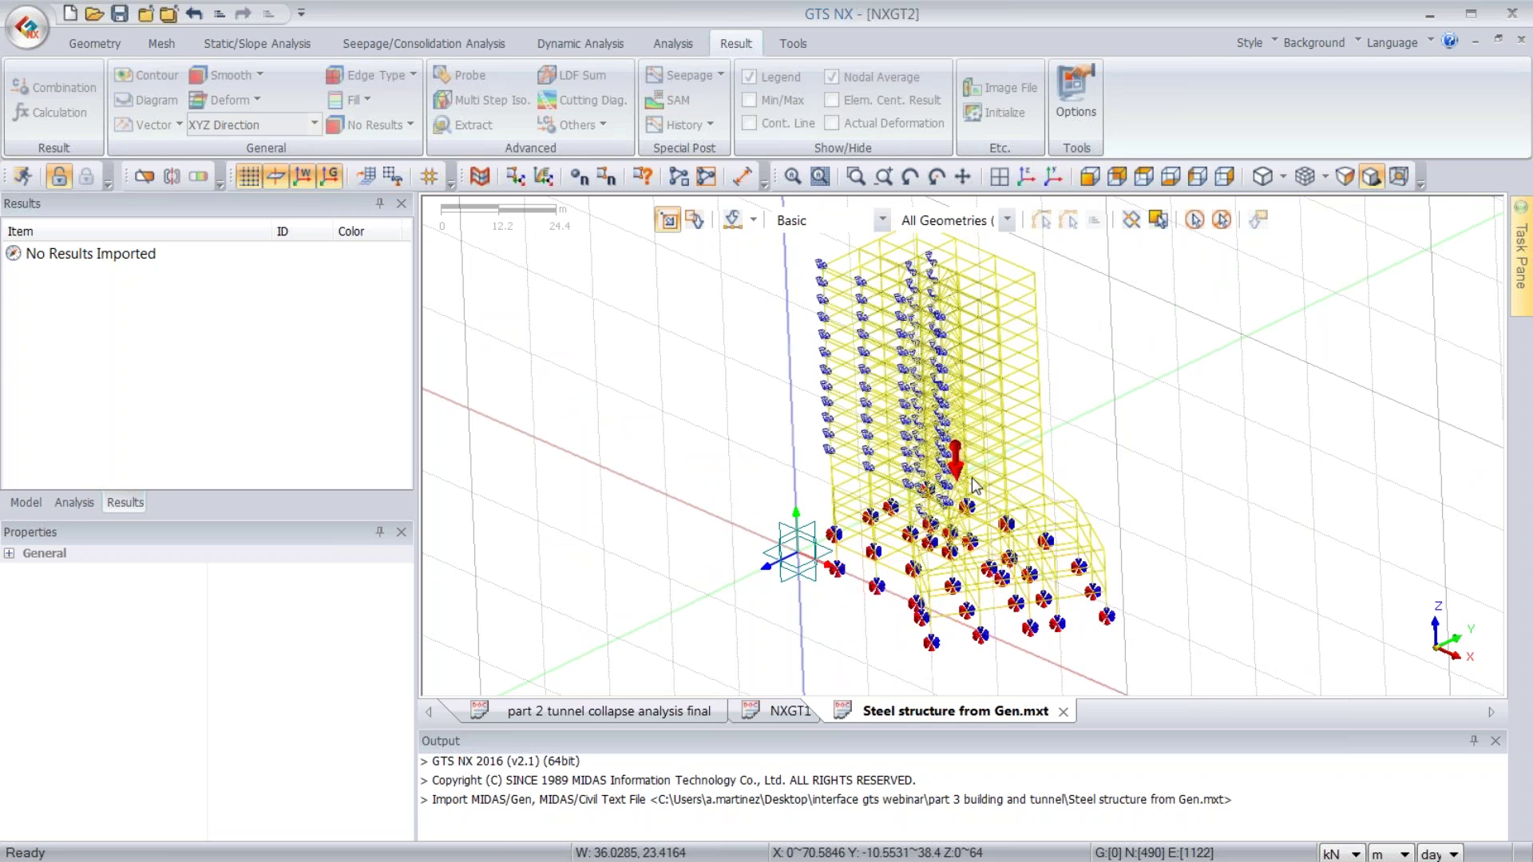
left_click(73, 502)
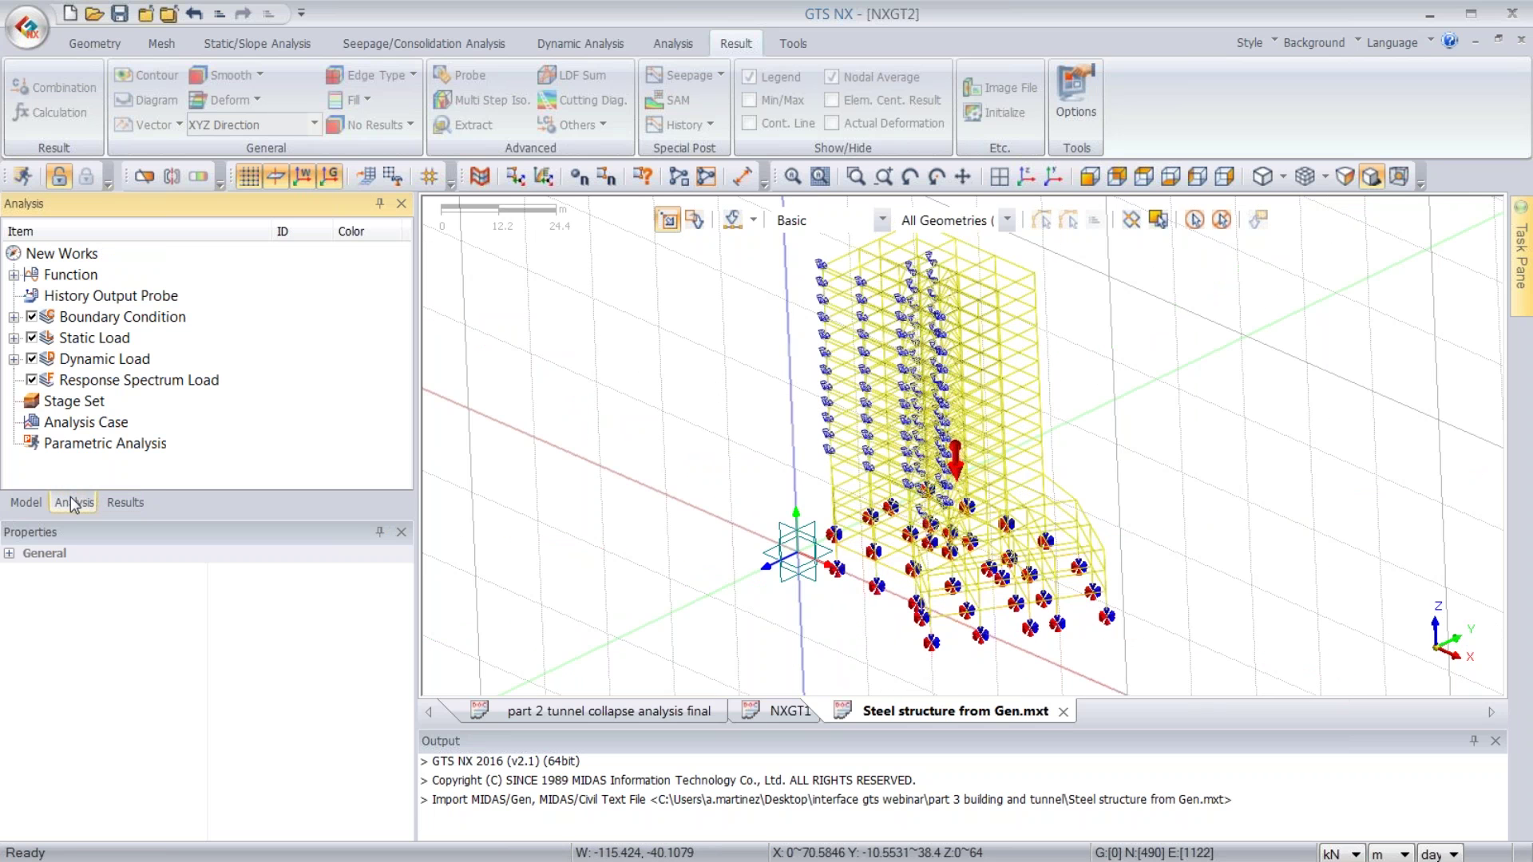
left_click(13, 317)
left_click(118, 339)
key("Delete")
mouse_move(959, 361)
middle_mouse_down()
mouse_move(936, 344)
mouse_move(951, 364)
mouse_move(938, 373)
middle_mouse_up()
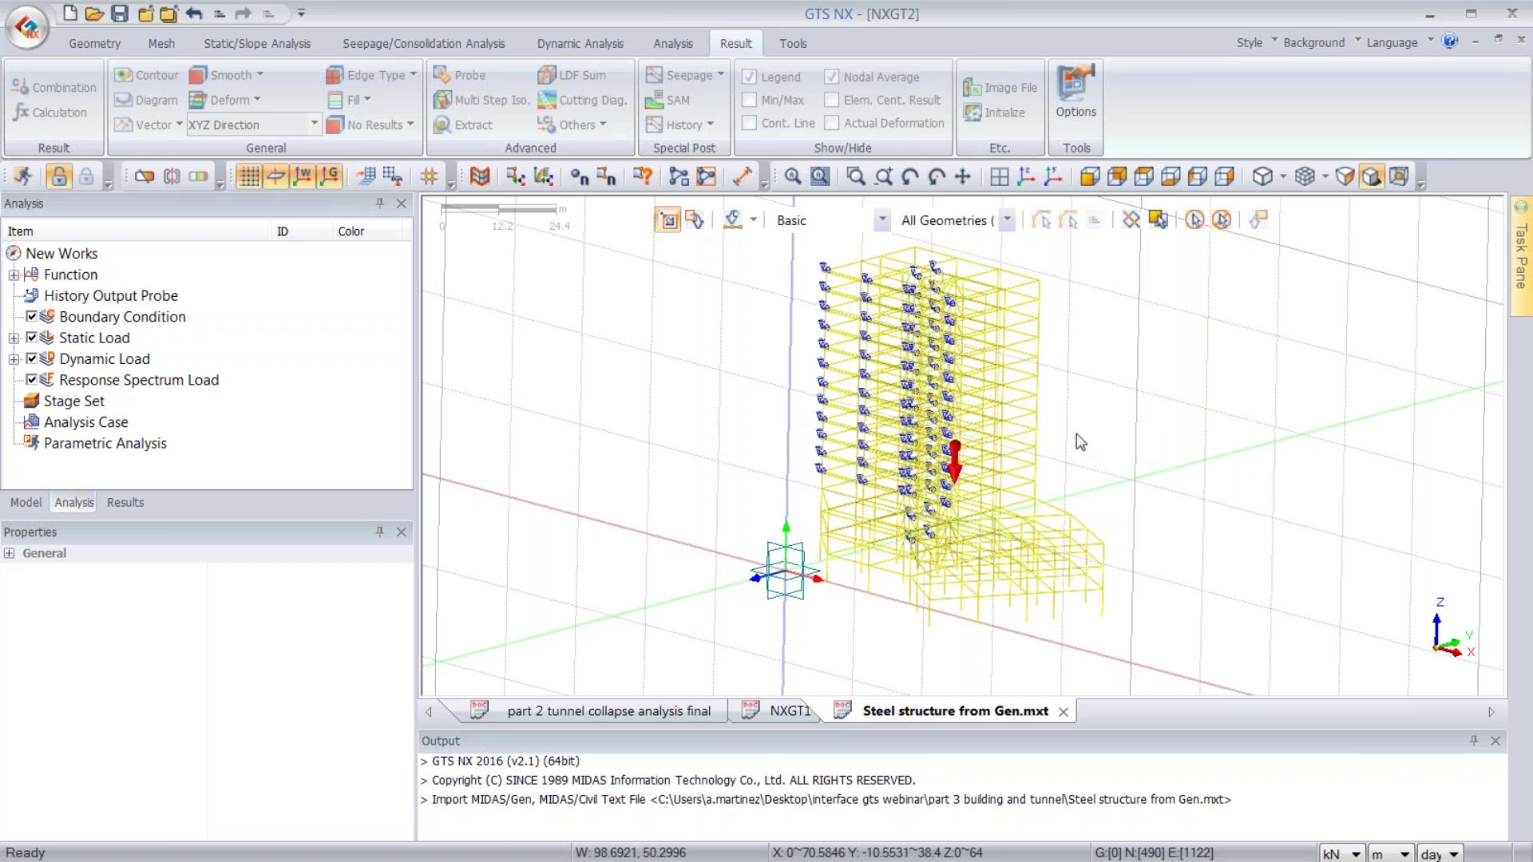
- Hide the 1D element end release FrameRelease_1 in the model view
left_click(37, 500)
left_click(46, 403)
scroll(95, 427, "down", 2)
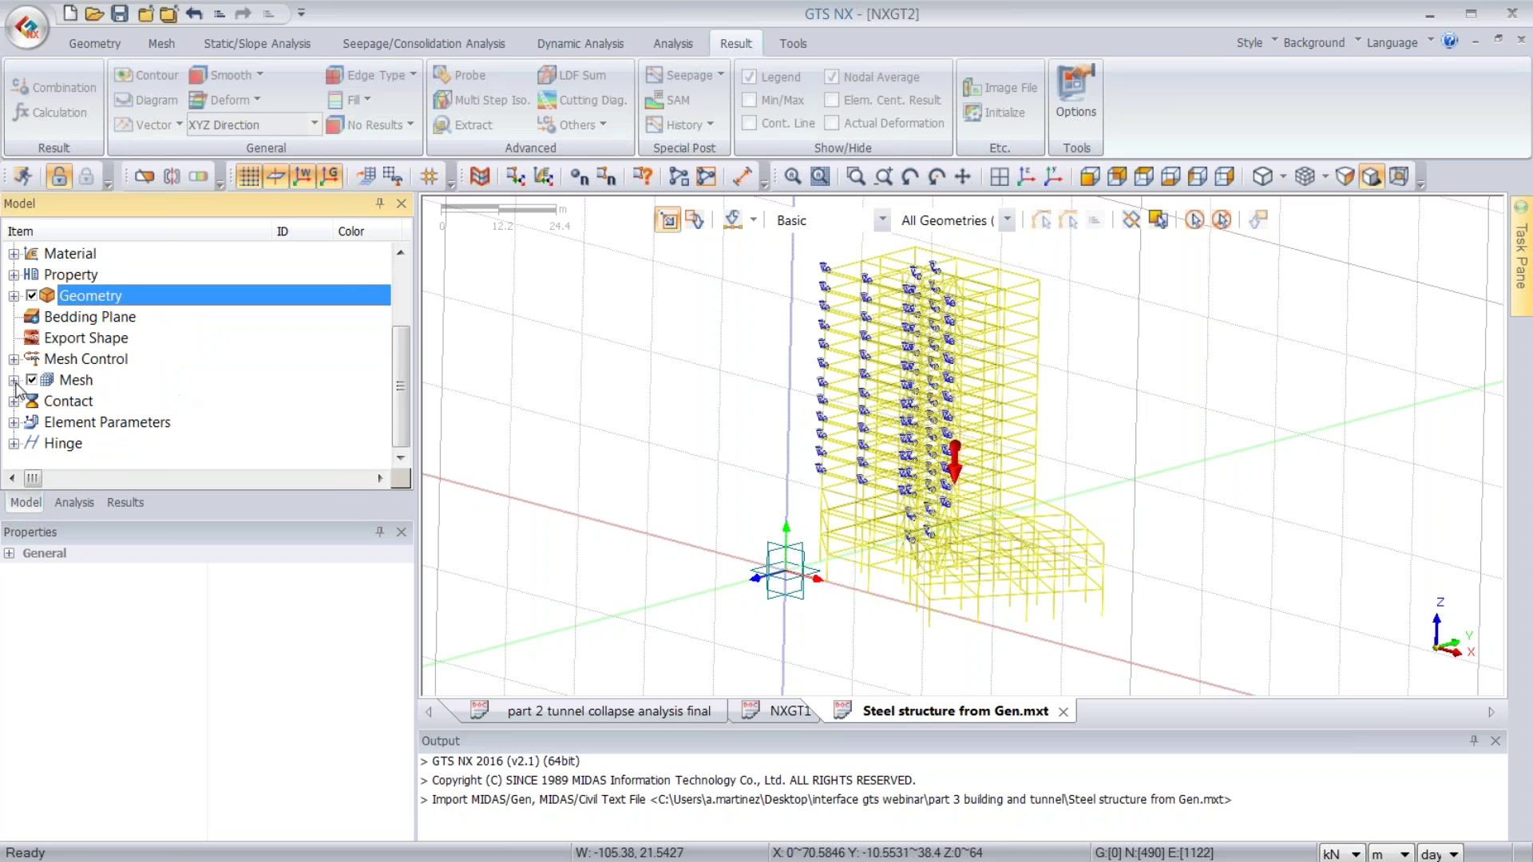
left_click(14, 422)
left_click(49, 425)
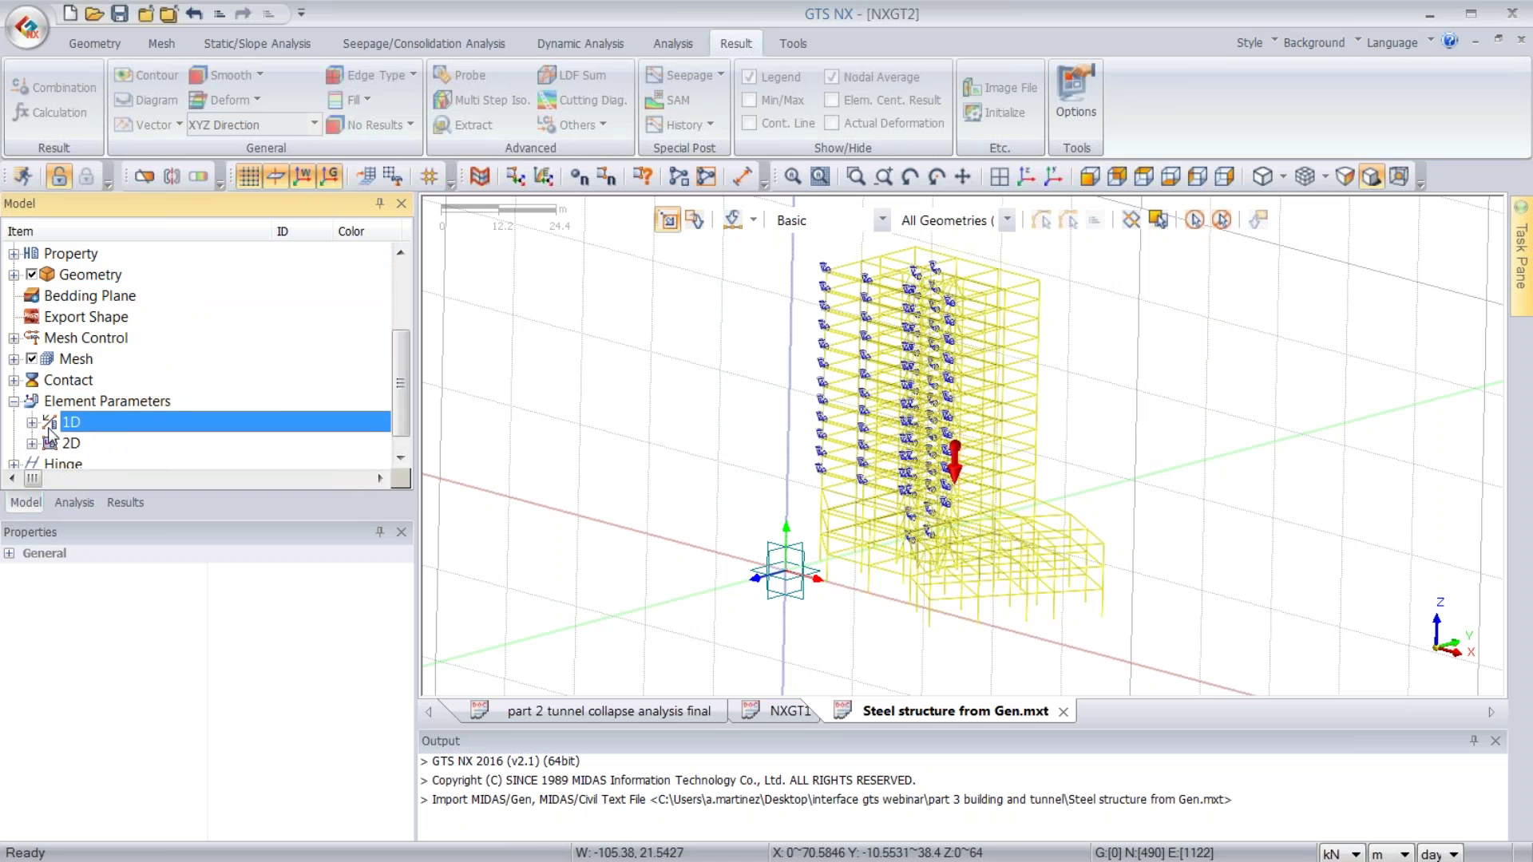
left_click(32, 424)
left_click(51, 445)
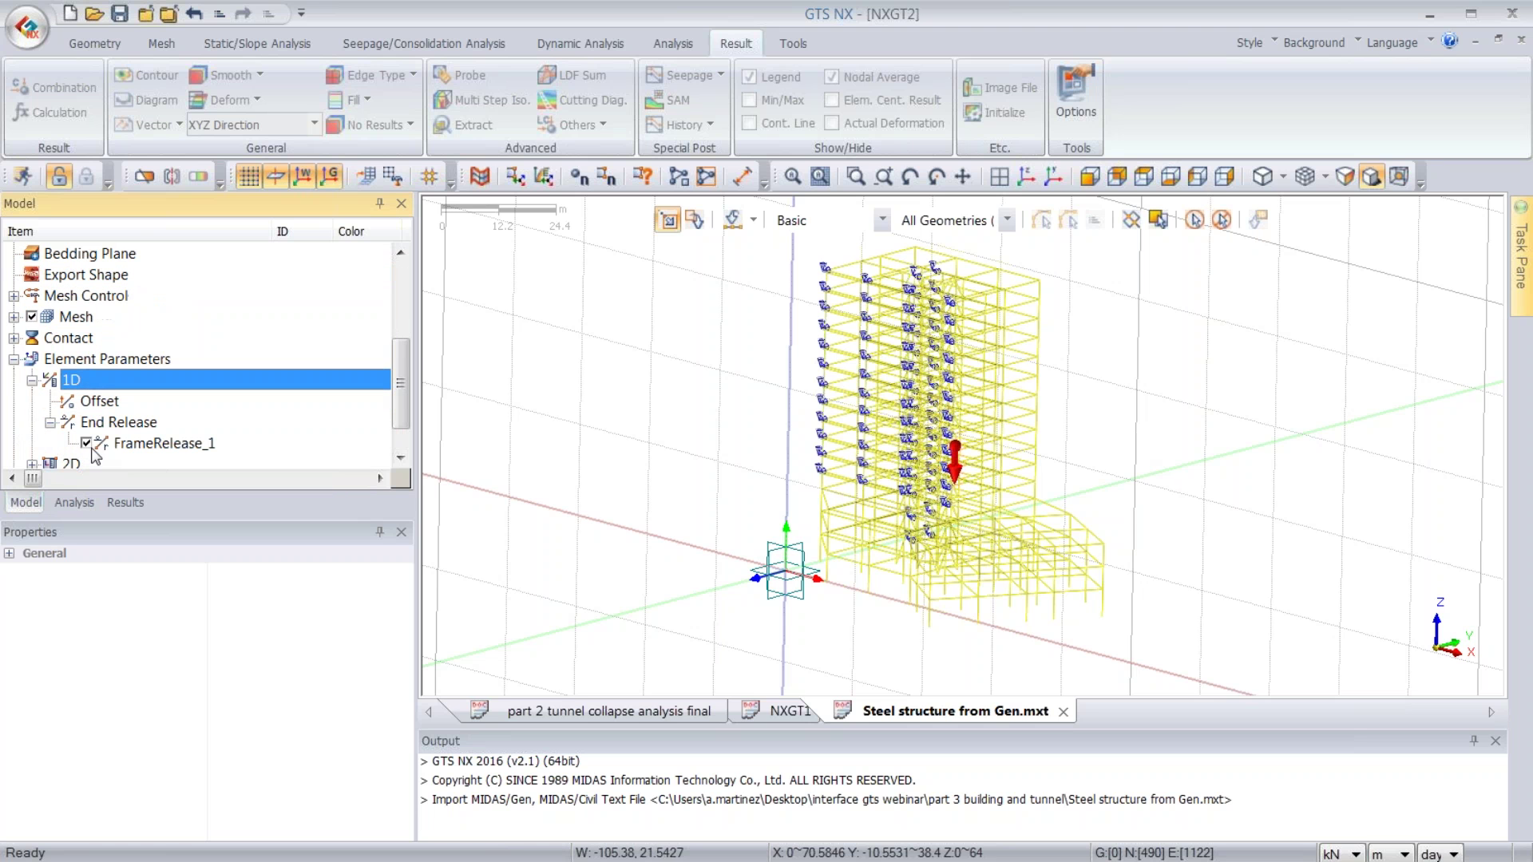
left_click(87, 444)
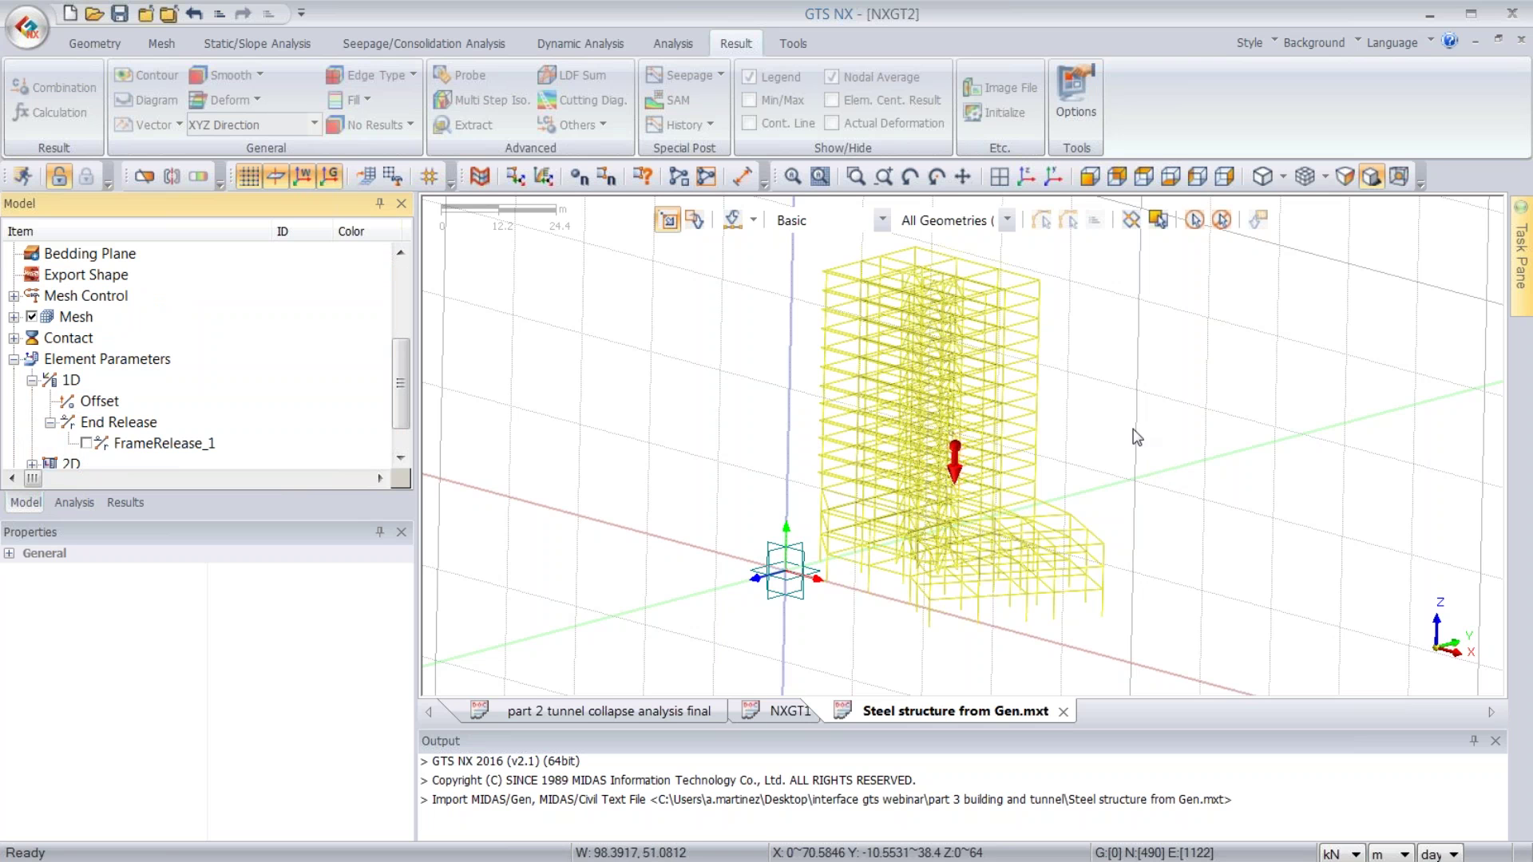
- Hide the static and dynamic loads on the building
middle_click_drag(1134, 431, 830, 457)
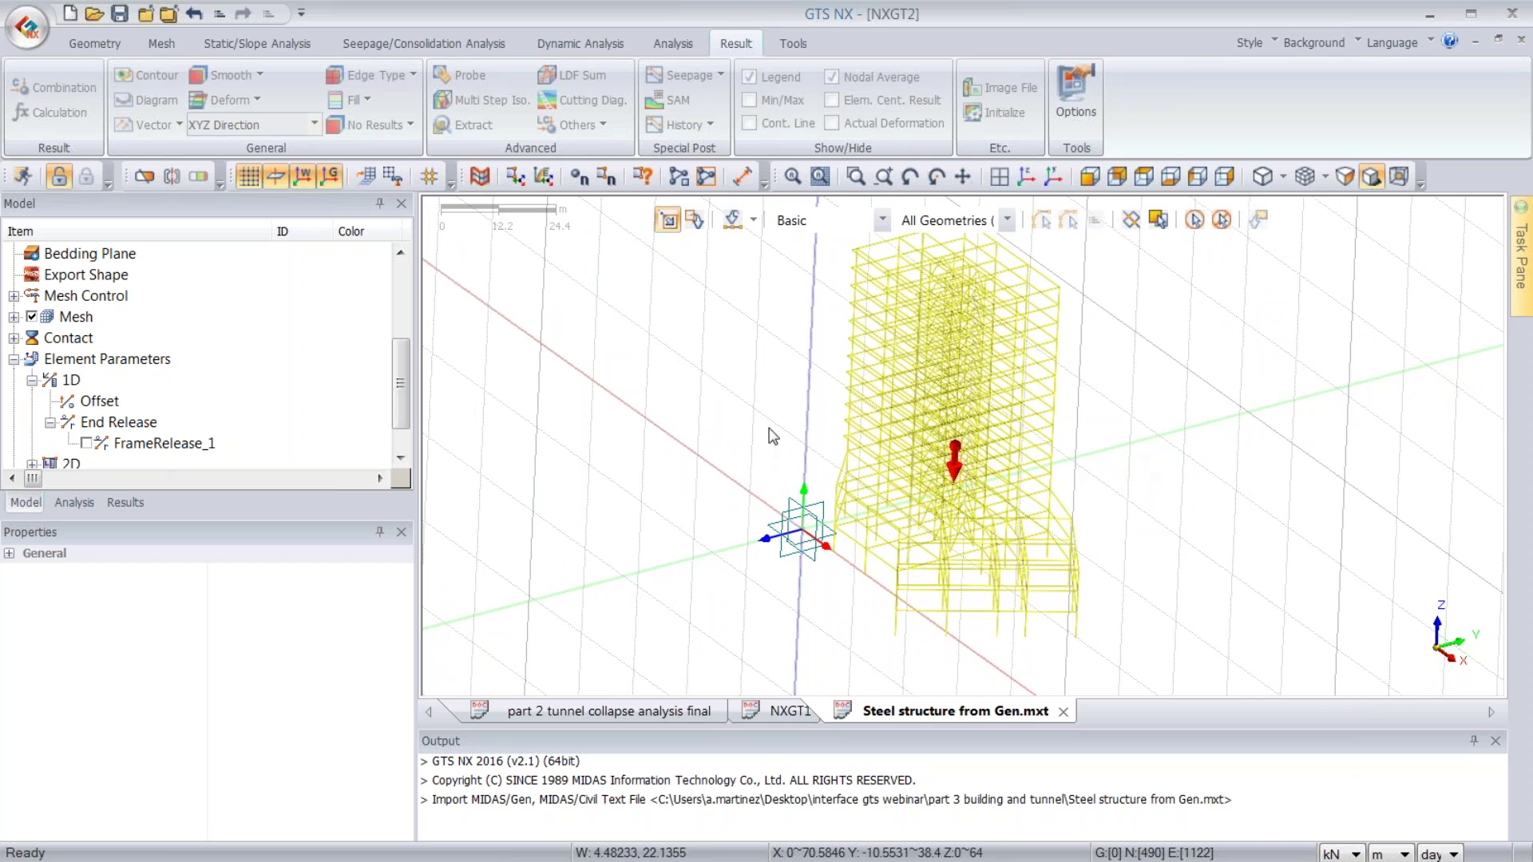
scroll(811, 492, "down", 3)
mouse_move(978, 445)
middle_mouse_down()
mouse_move(961, 445)
mouse_move(987, 438)
middle_mouse_up()
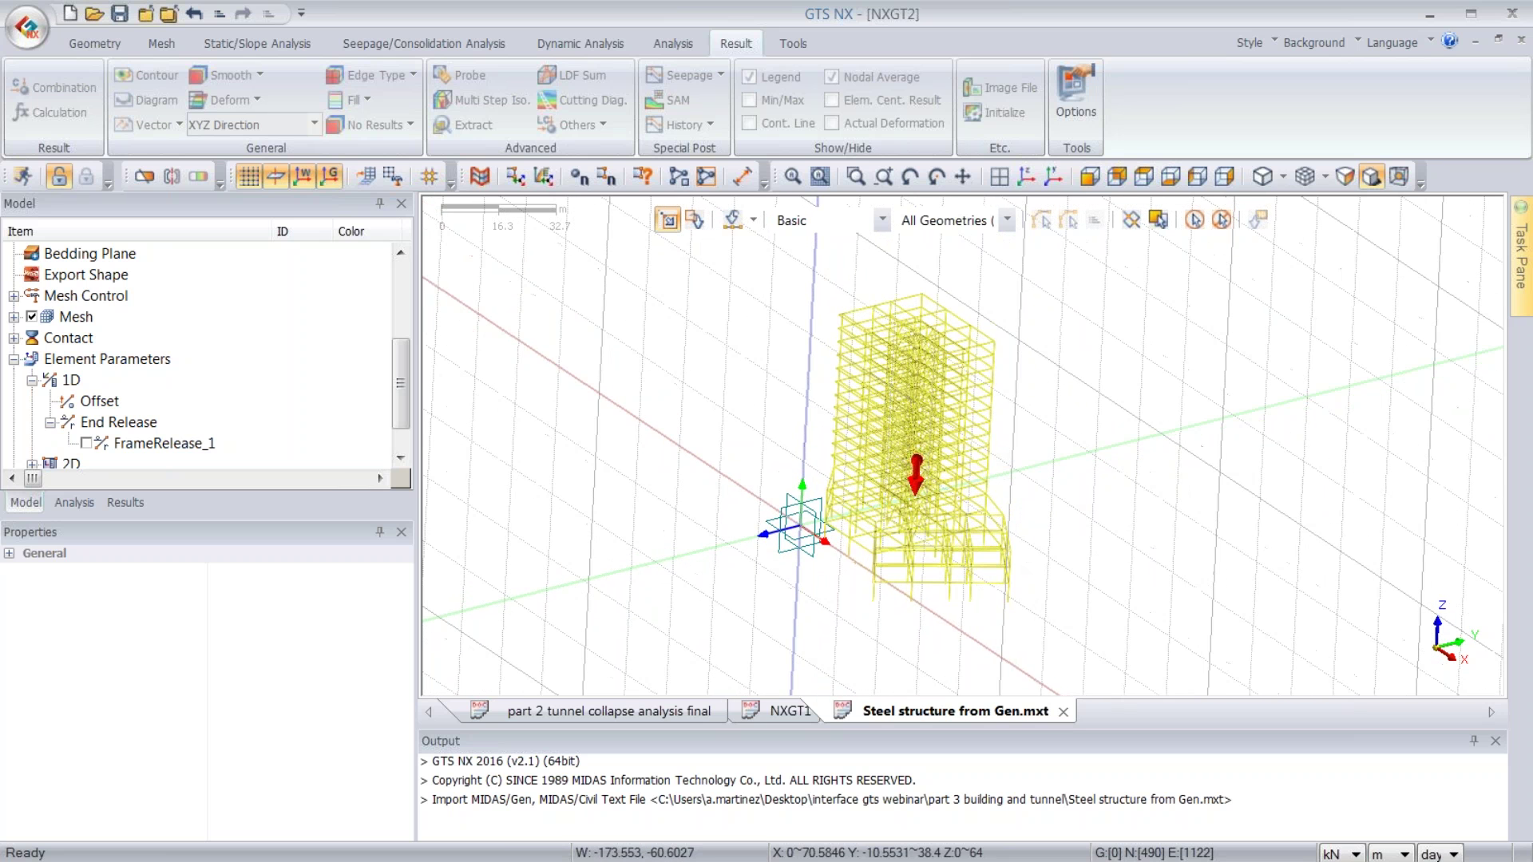
left_click(74, 503)
left_click(31, 338)
mouse_move(1030, 443)
middle_mouse_down()
mouse_move(990, 448)
mouse_move(1089, 548)
mouse_move(1036, 457)
mouse_move(1047, 435)
mouse_move(997, 438)
mouse_move(1042, 438)
middle_mouse_up()
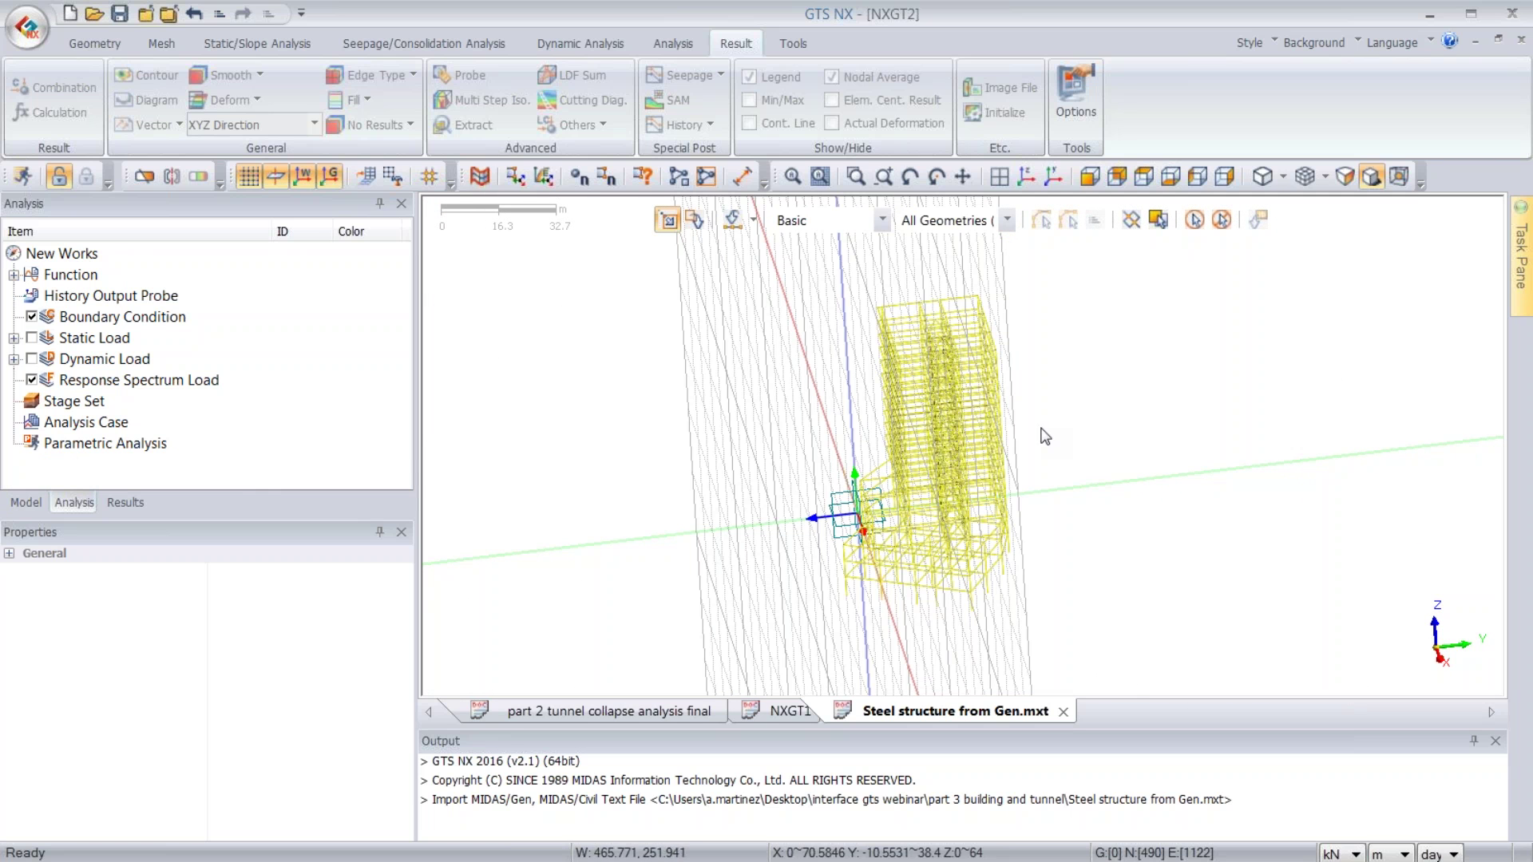
middle_click_drag(819, 497, 894, 483)
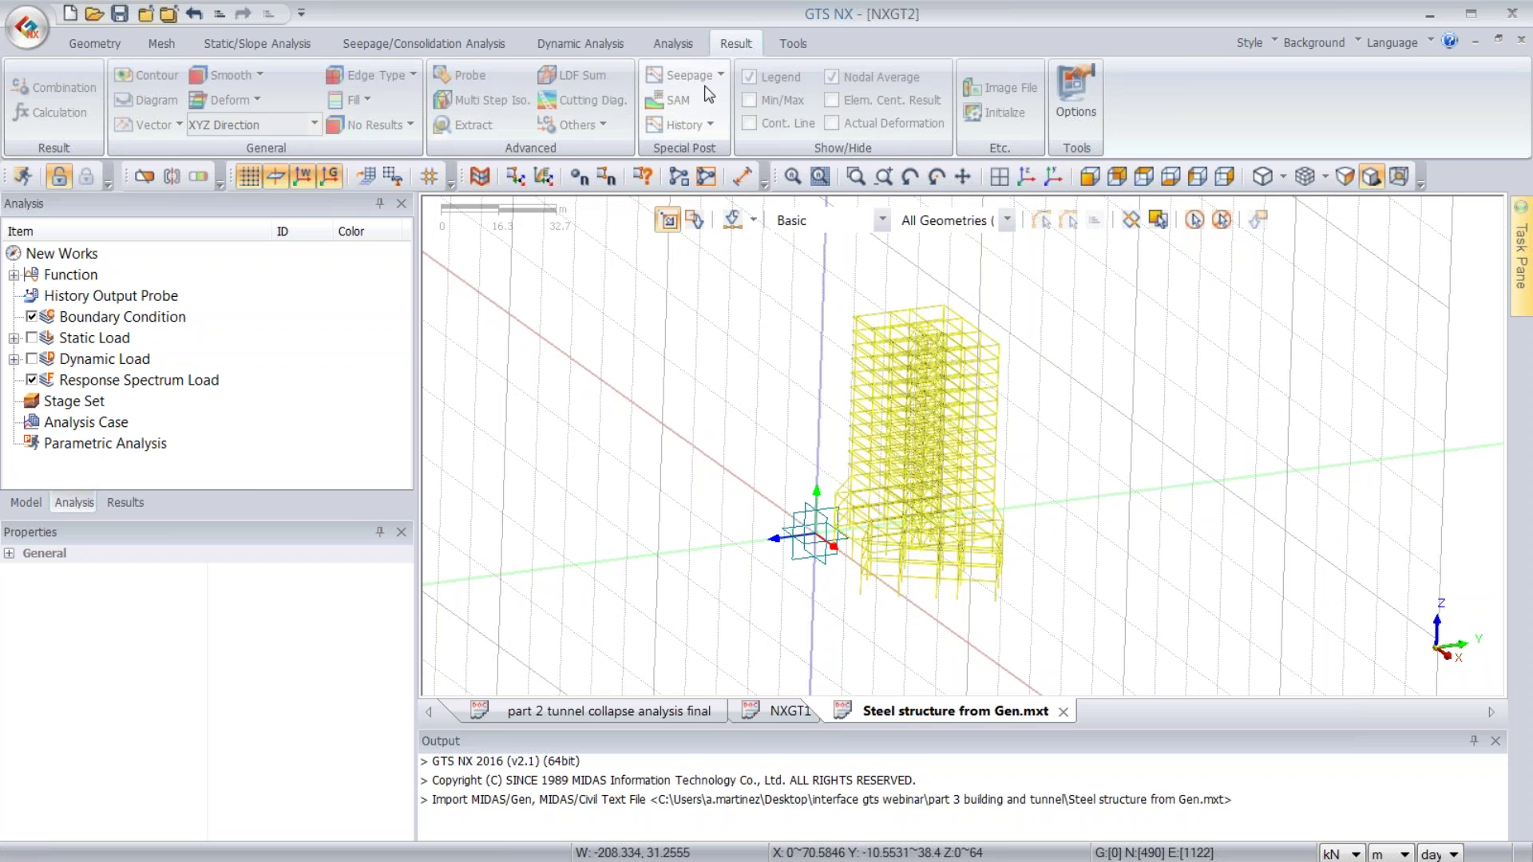
- Review the common and import geometry settings in the program options, then close them
left_click(793, 44)
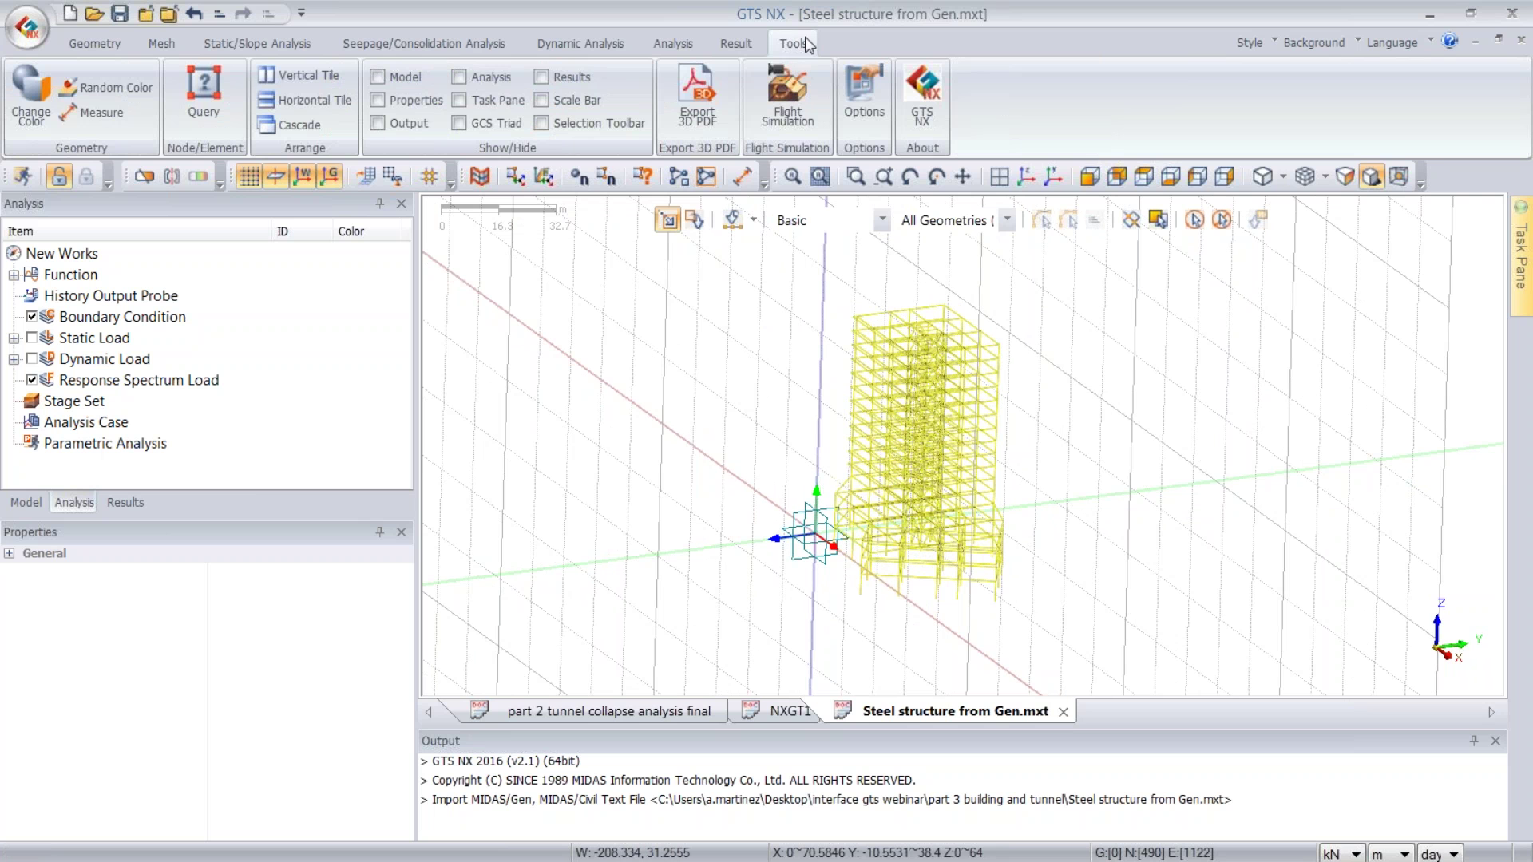
left_click(866, 85)
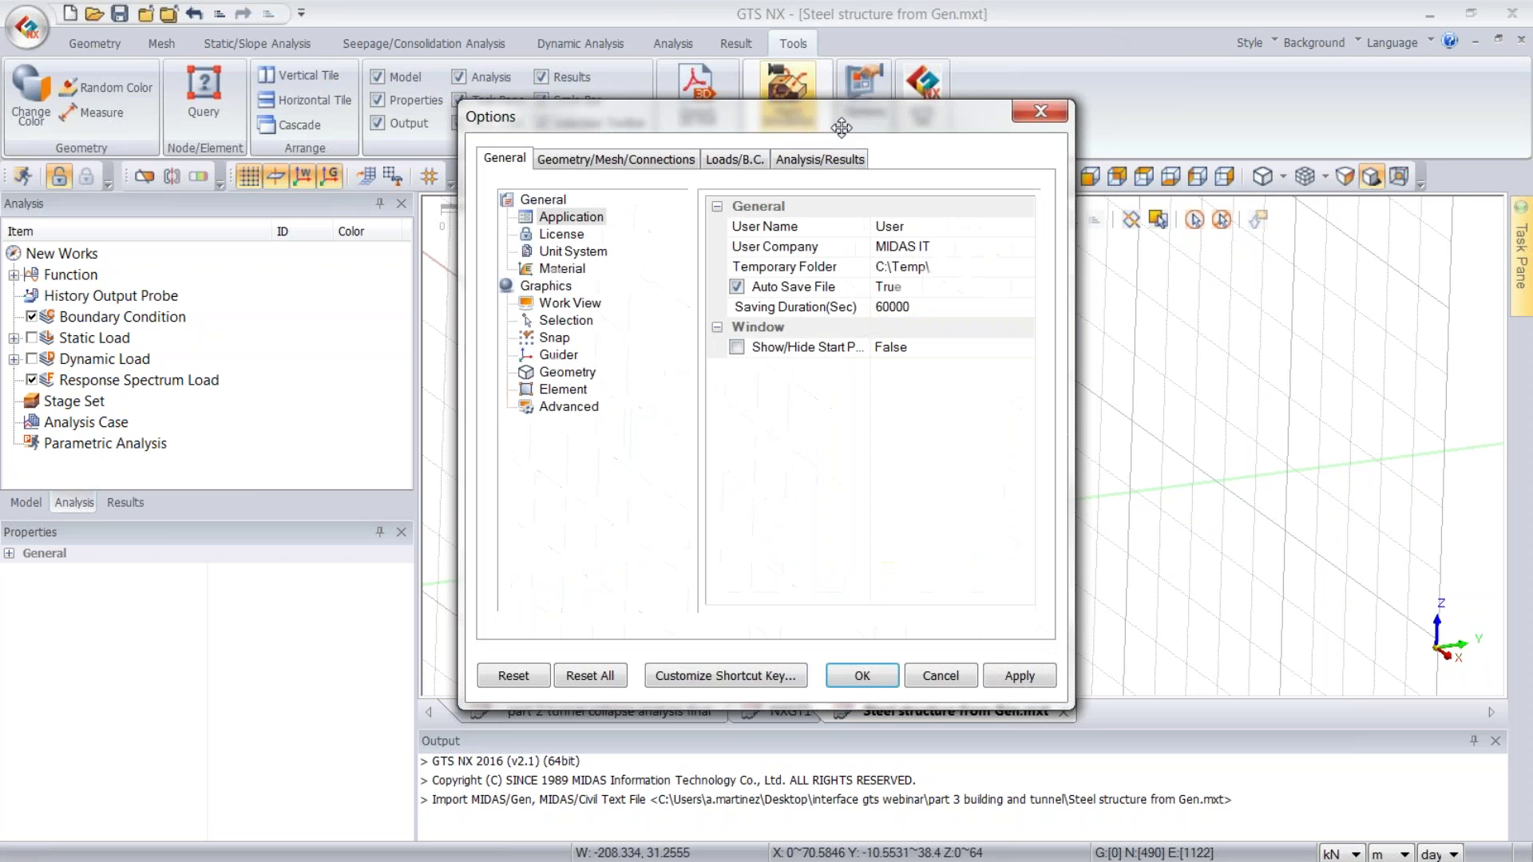
left_click(664, 159)
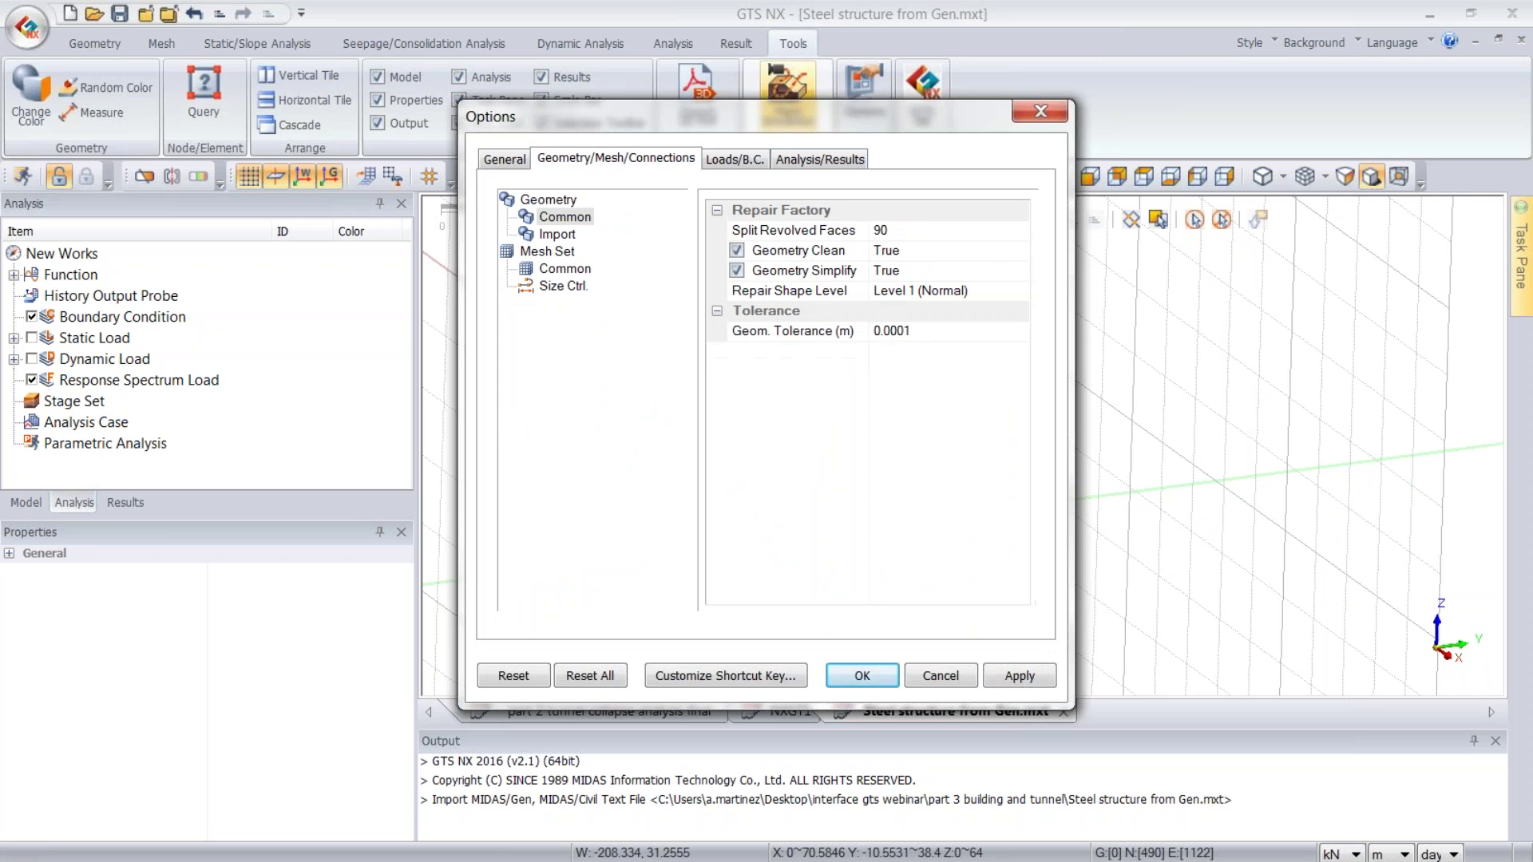
left_click(570, 236)
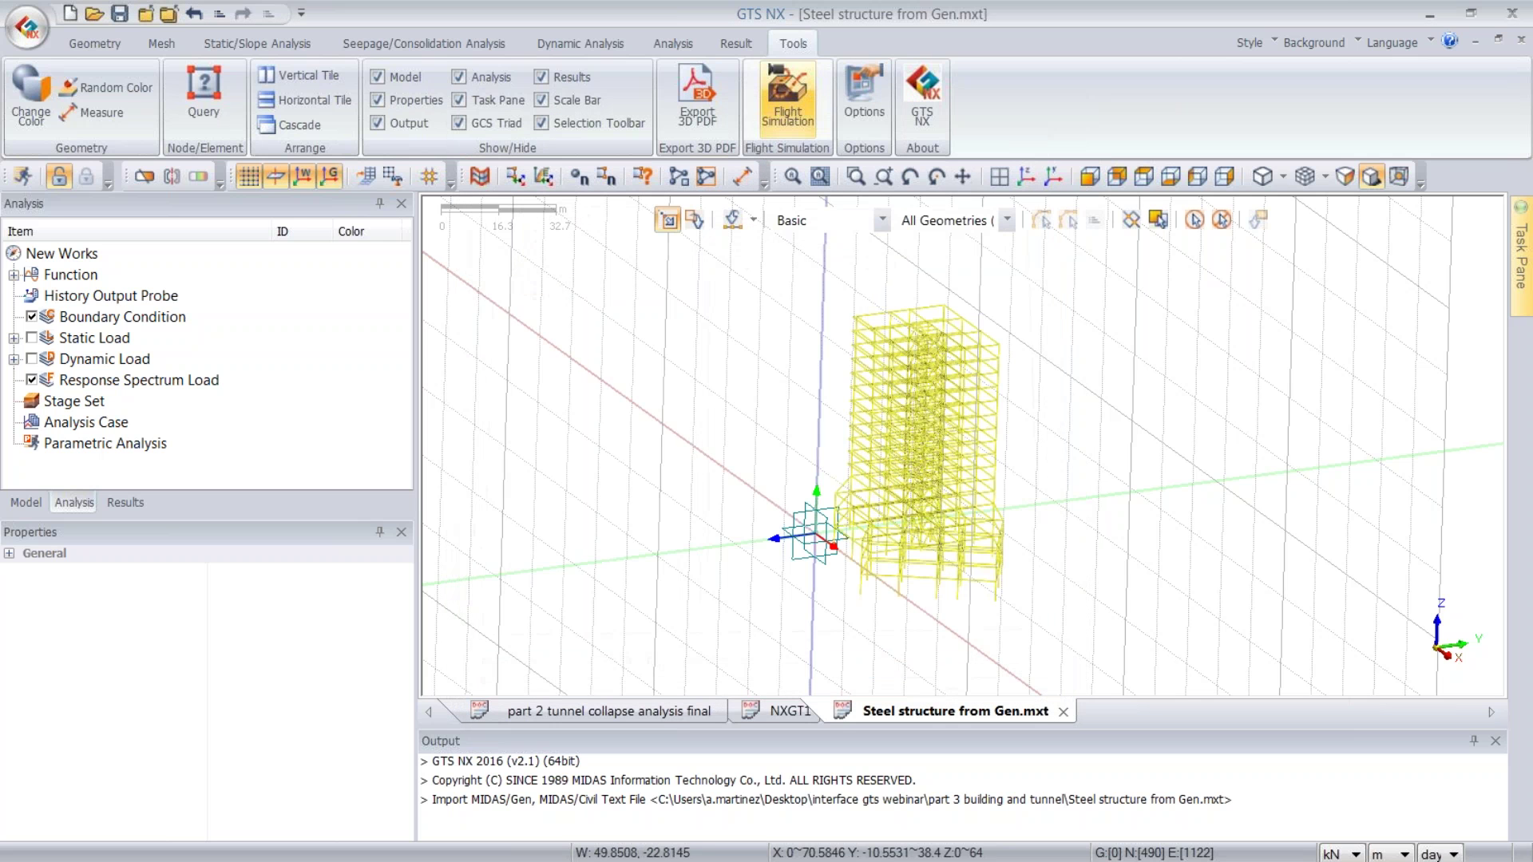
- Import the Parasolid CAD file 3d terrain with raft imprint.X_T from the part 3 building and tunnel folder, with metres as length unit
left_click(38, 42)
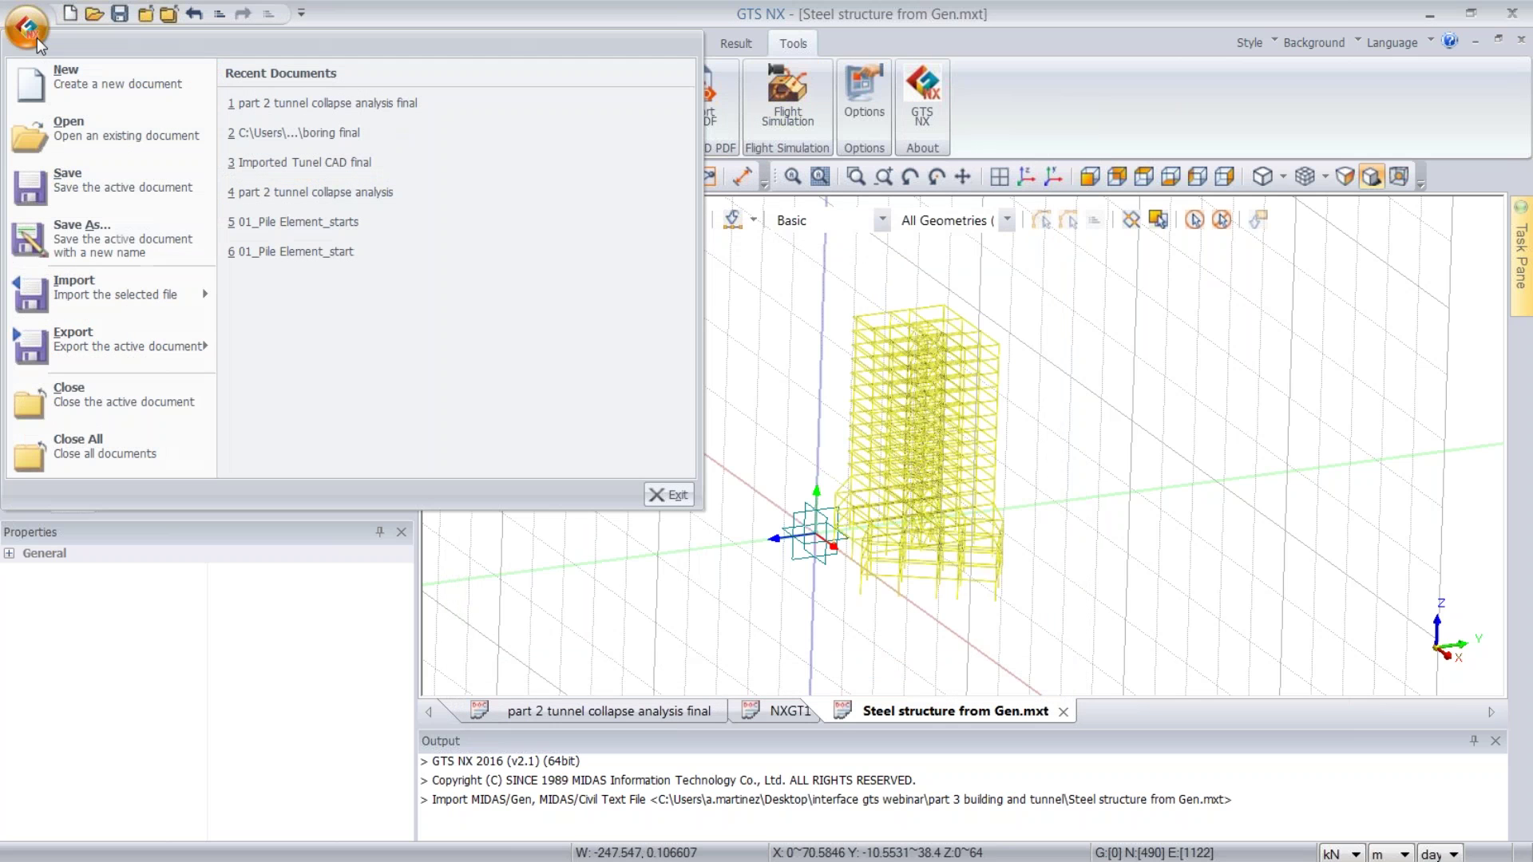
mouse_move(154, 298)
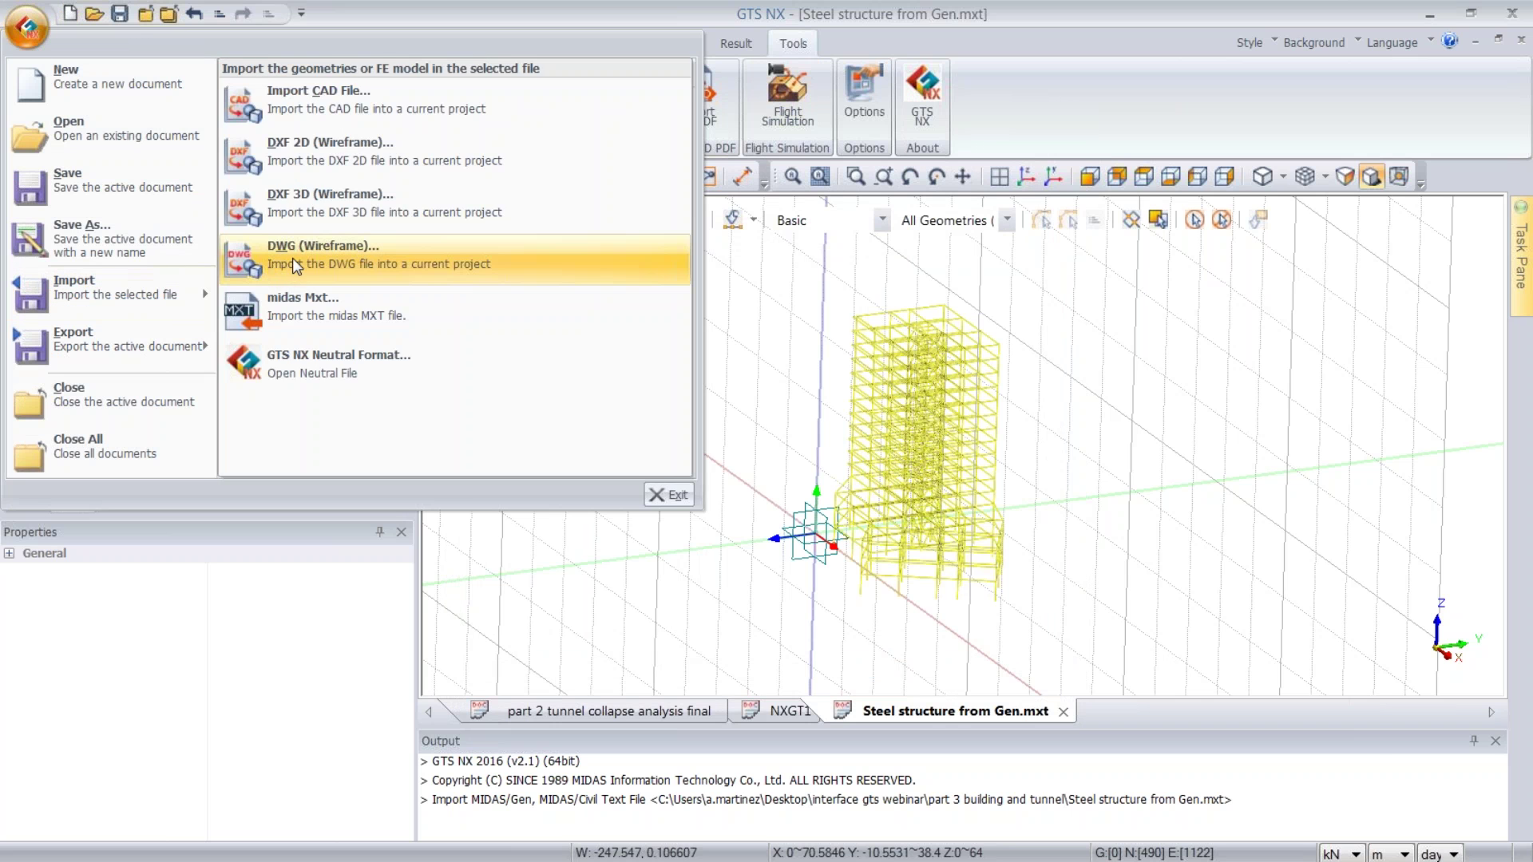
left_click(280, 125)
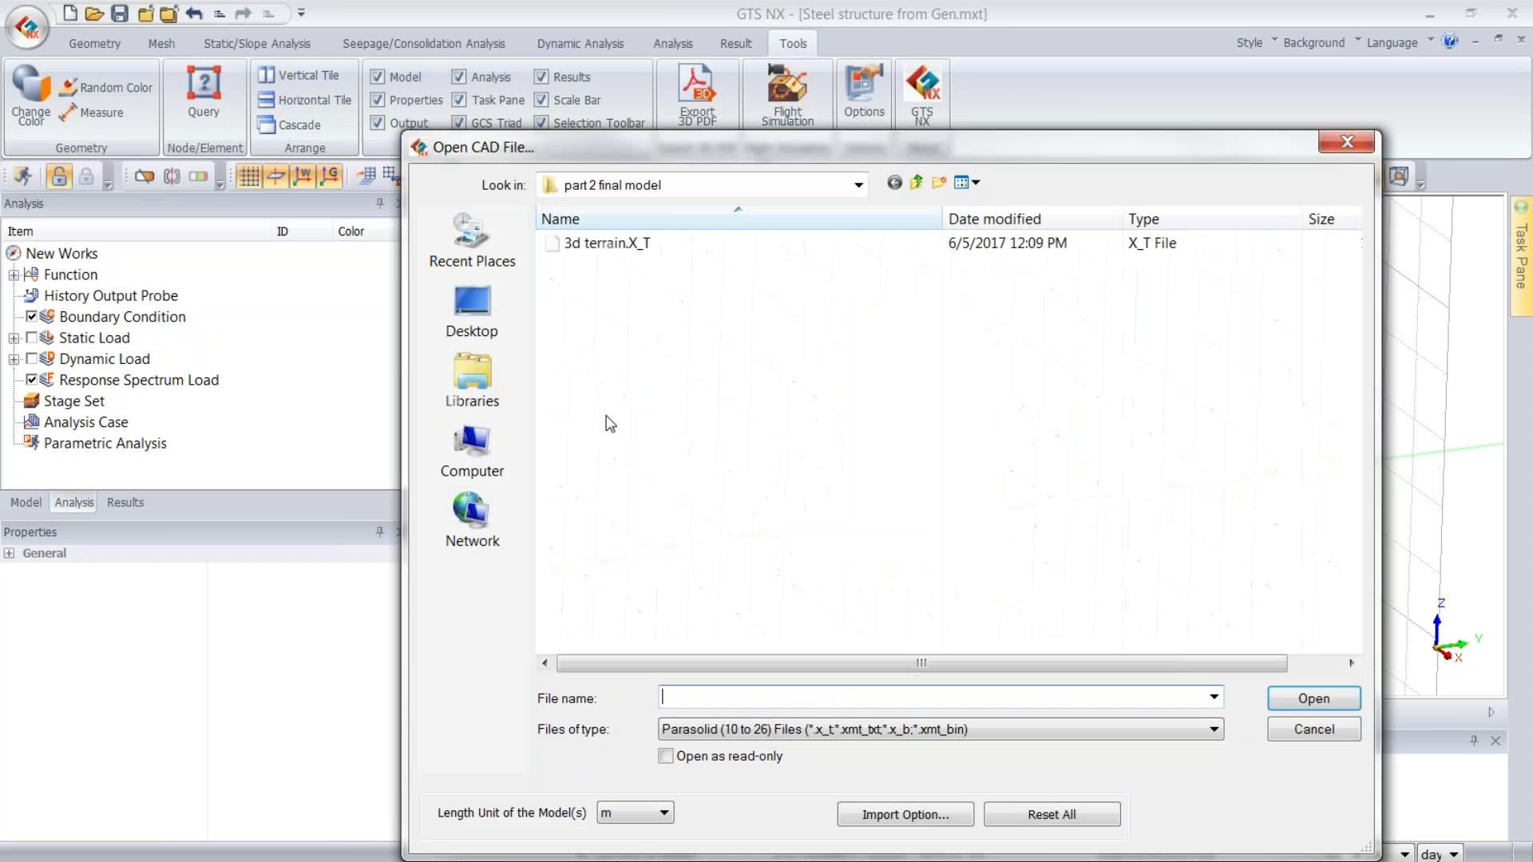
left_click(937, 183)
left_click(916, 182)
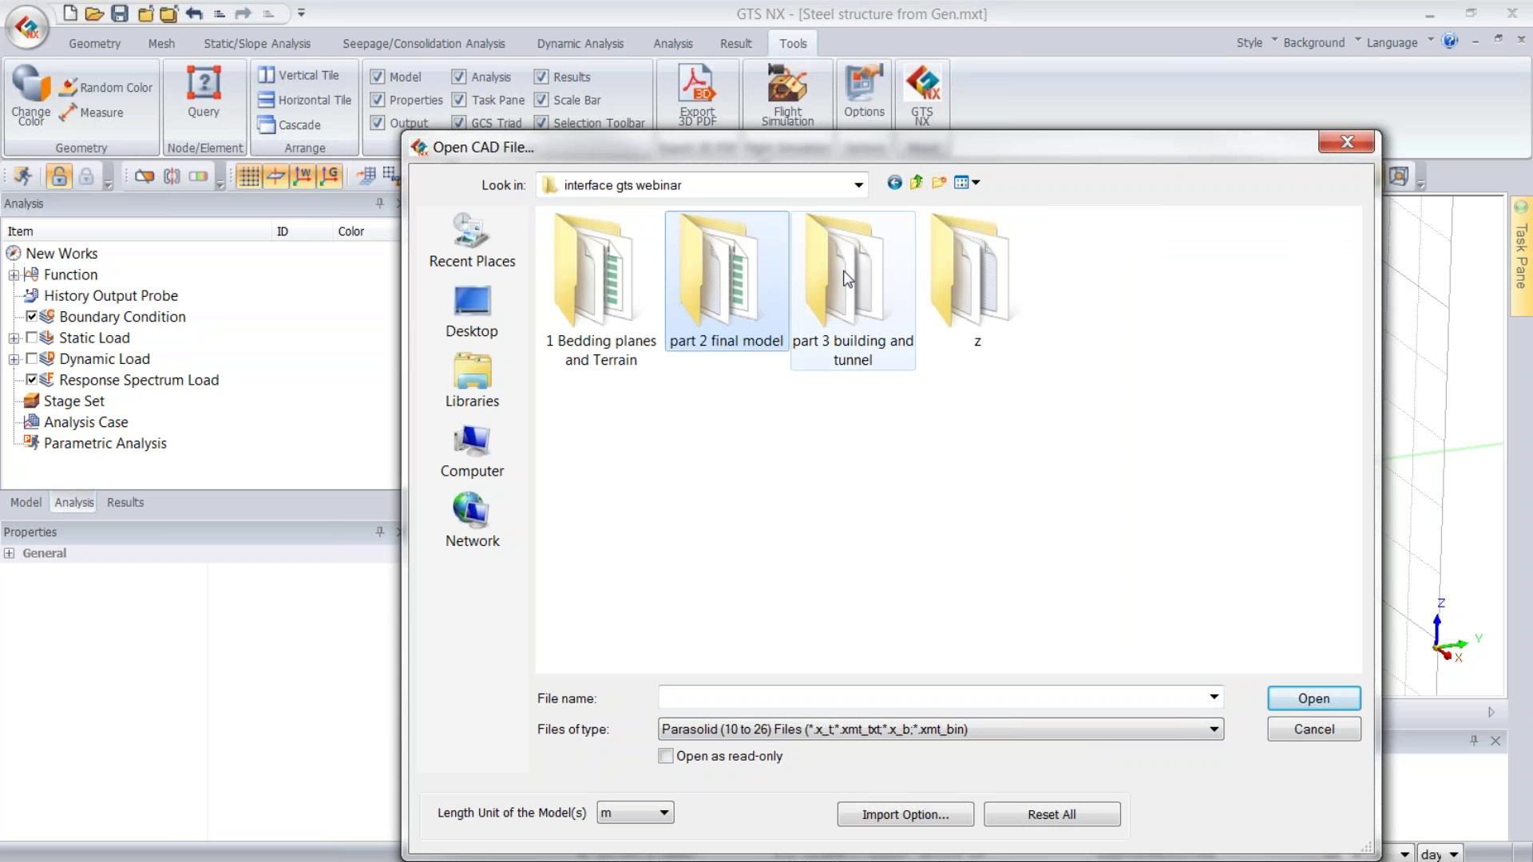
double_click(849, 278)
double_click(746, 243)
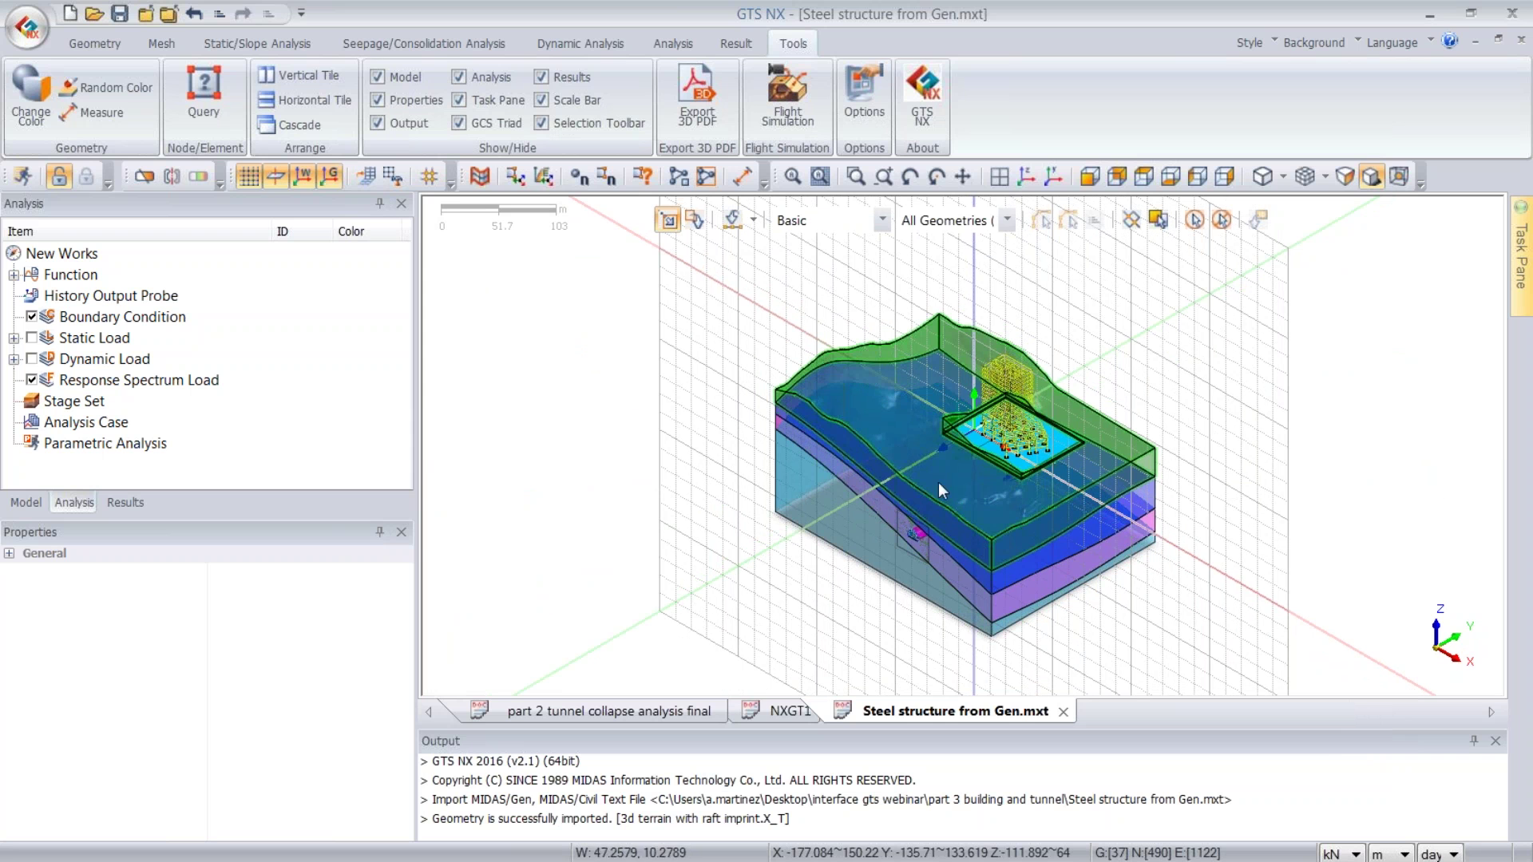
- Hide the four soil layer solids to expose the raft, piles and tunnel
left_click(861, 456)
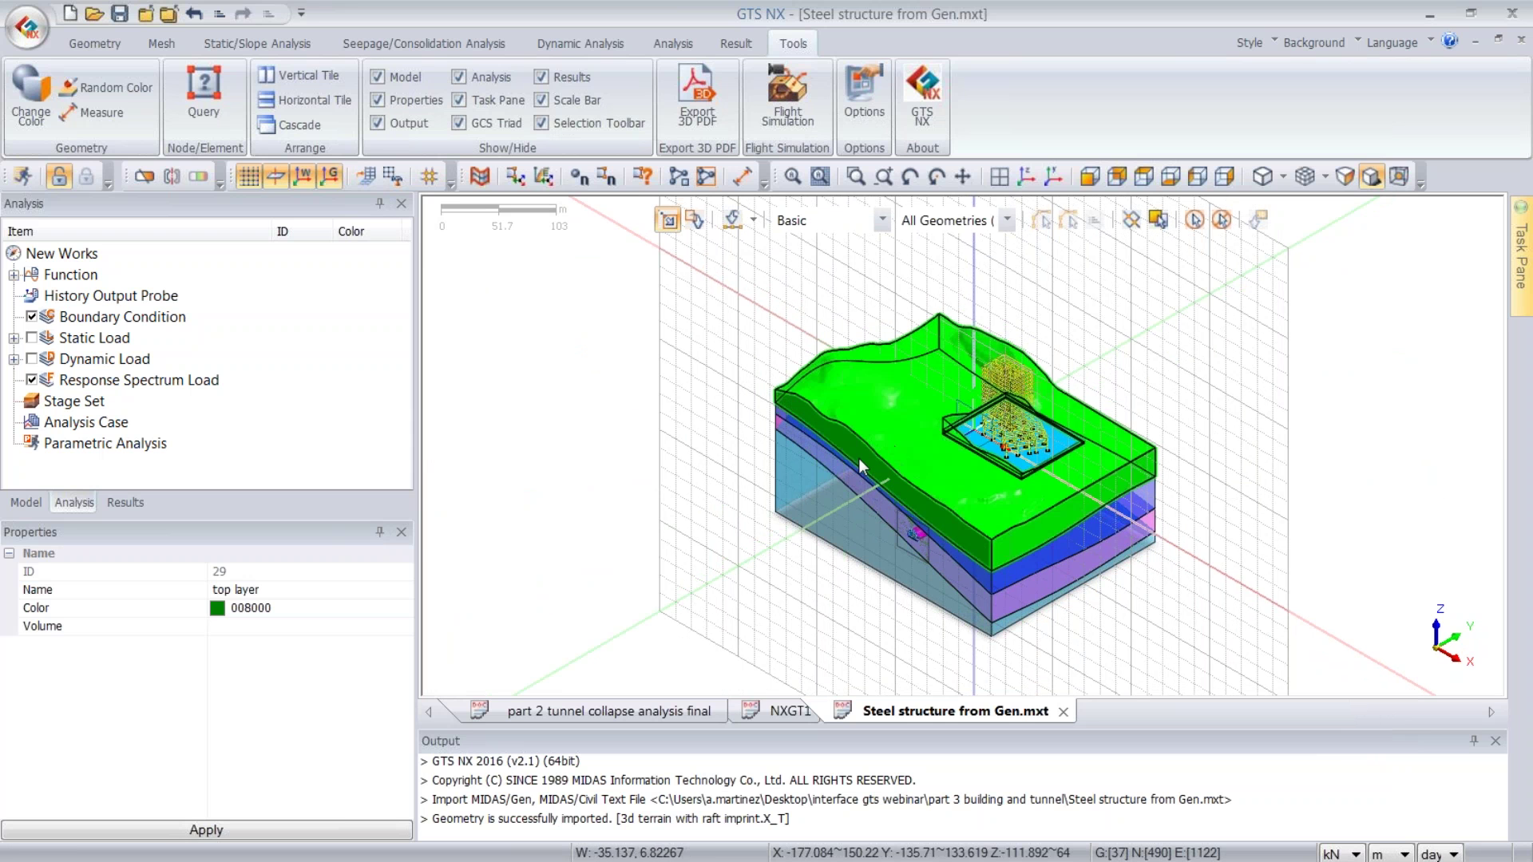
key("ctrl+a")
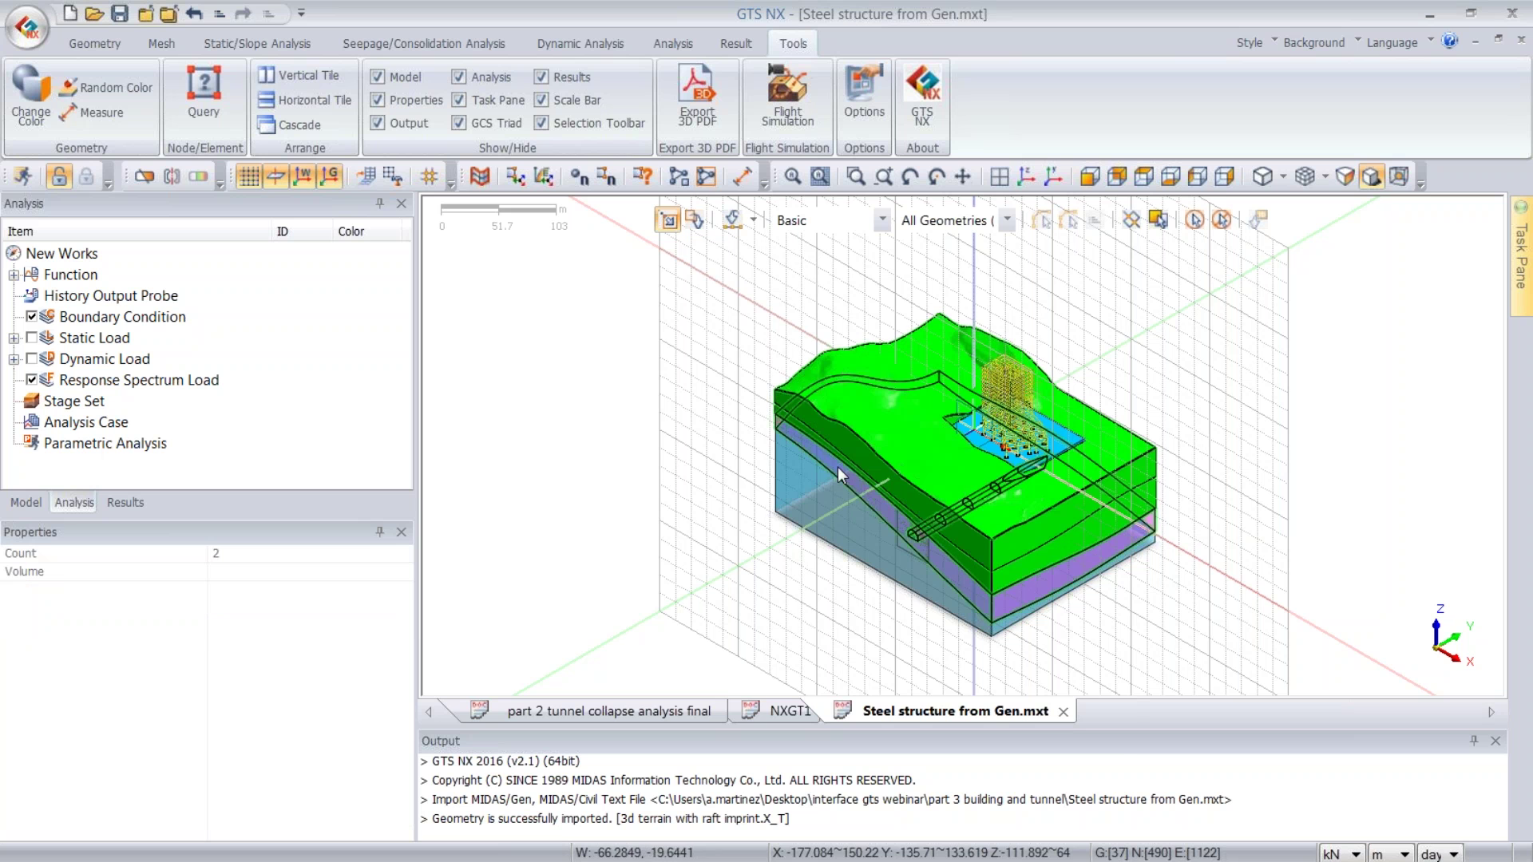
right_click(828, 489)
left_click(867, 521)
- Look at the Tunnel Section settings for the 3 Center Circle type without creating a section
middle_click_drag(830, 436, 806, 388)
scroll(874, 530, "up", 3)
scroll(893, 482, "up", 5)
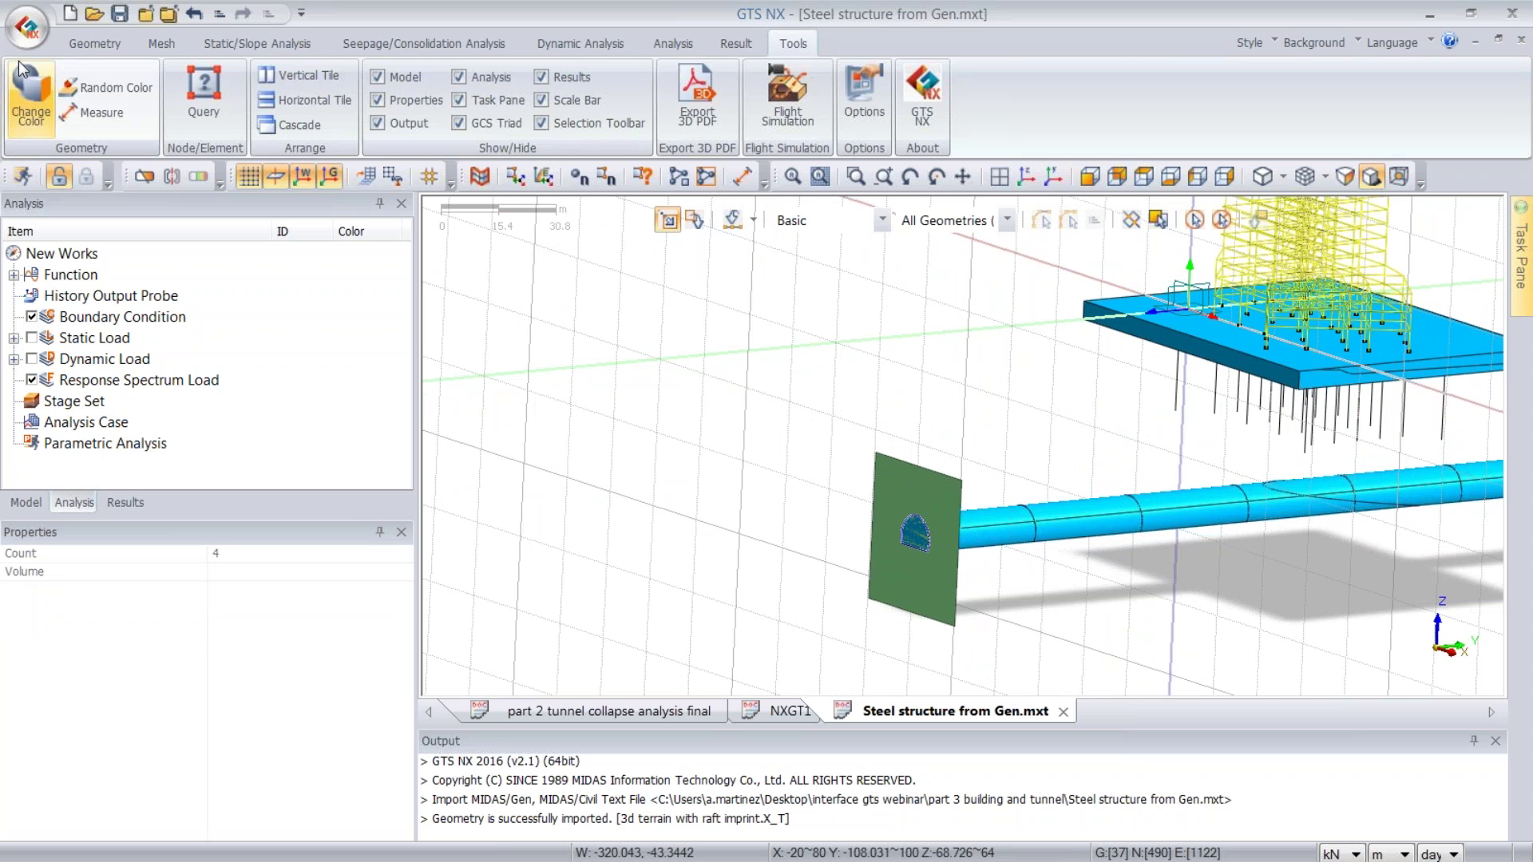
left_click(92, 43)
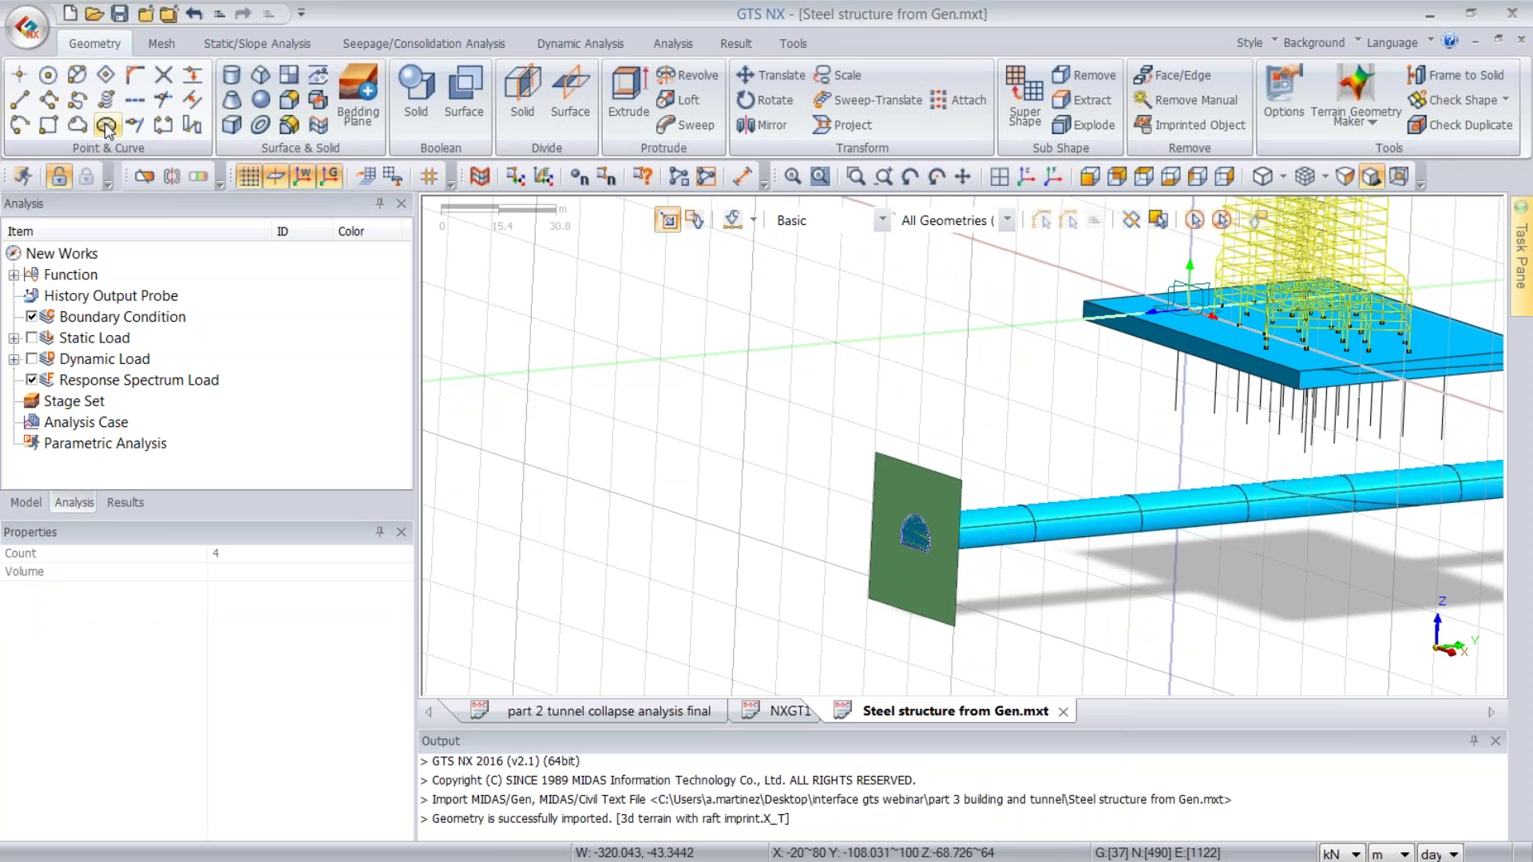
left_click(109, 123)
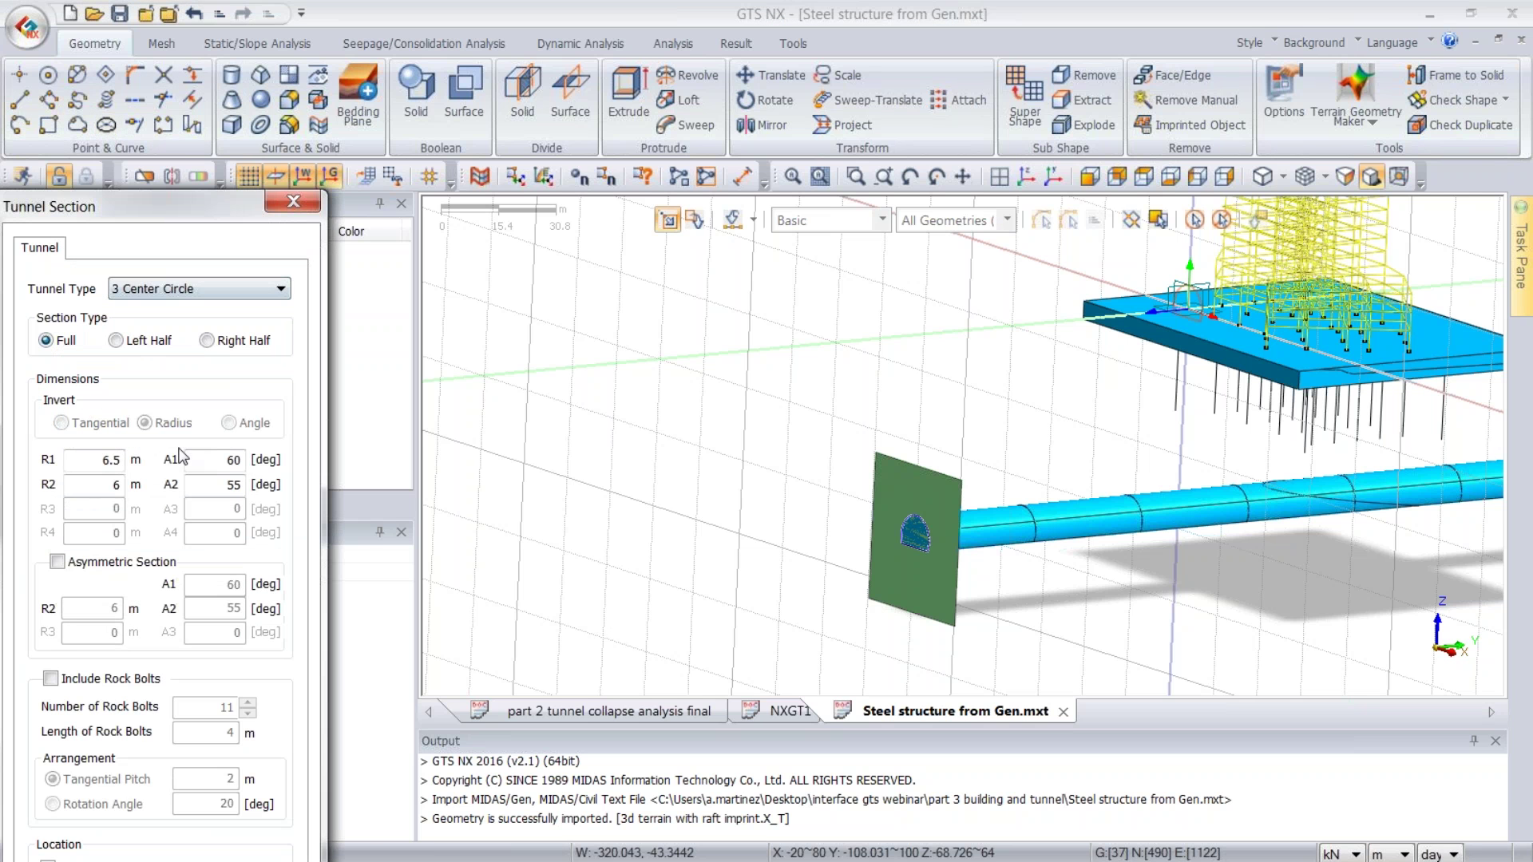
left_click(293, 201)
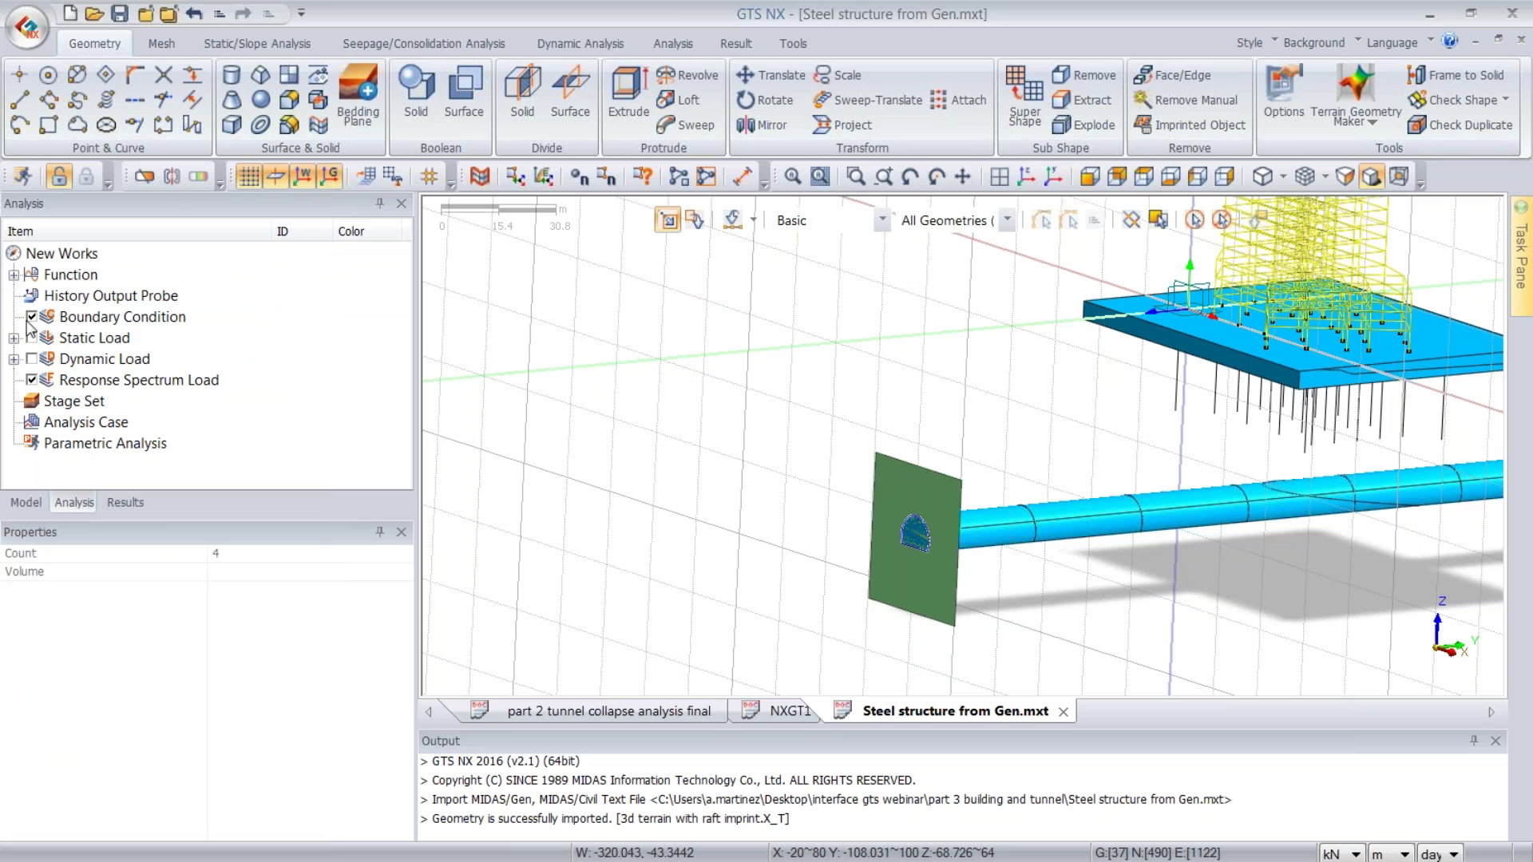
- Examine the tunnel with its rectangular end plane, the raft, the piles and the building frame from several sides
left_click(26, 503)
left_click(72, 317)
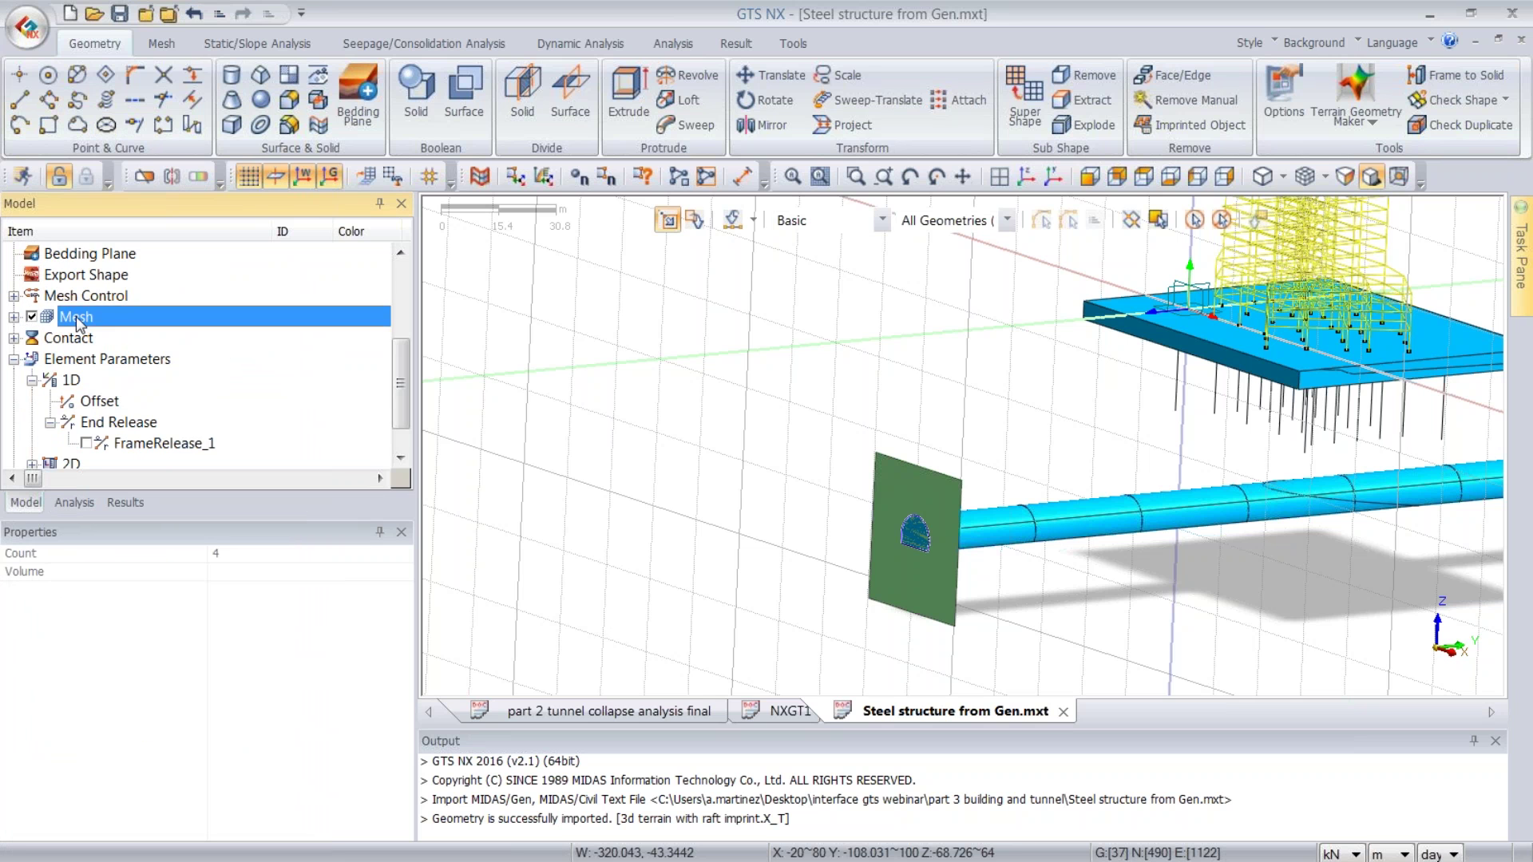
scroll(86, 319, "up", 2)
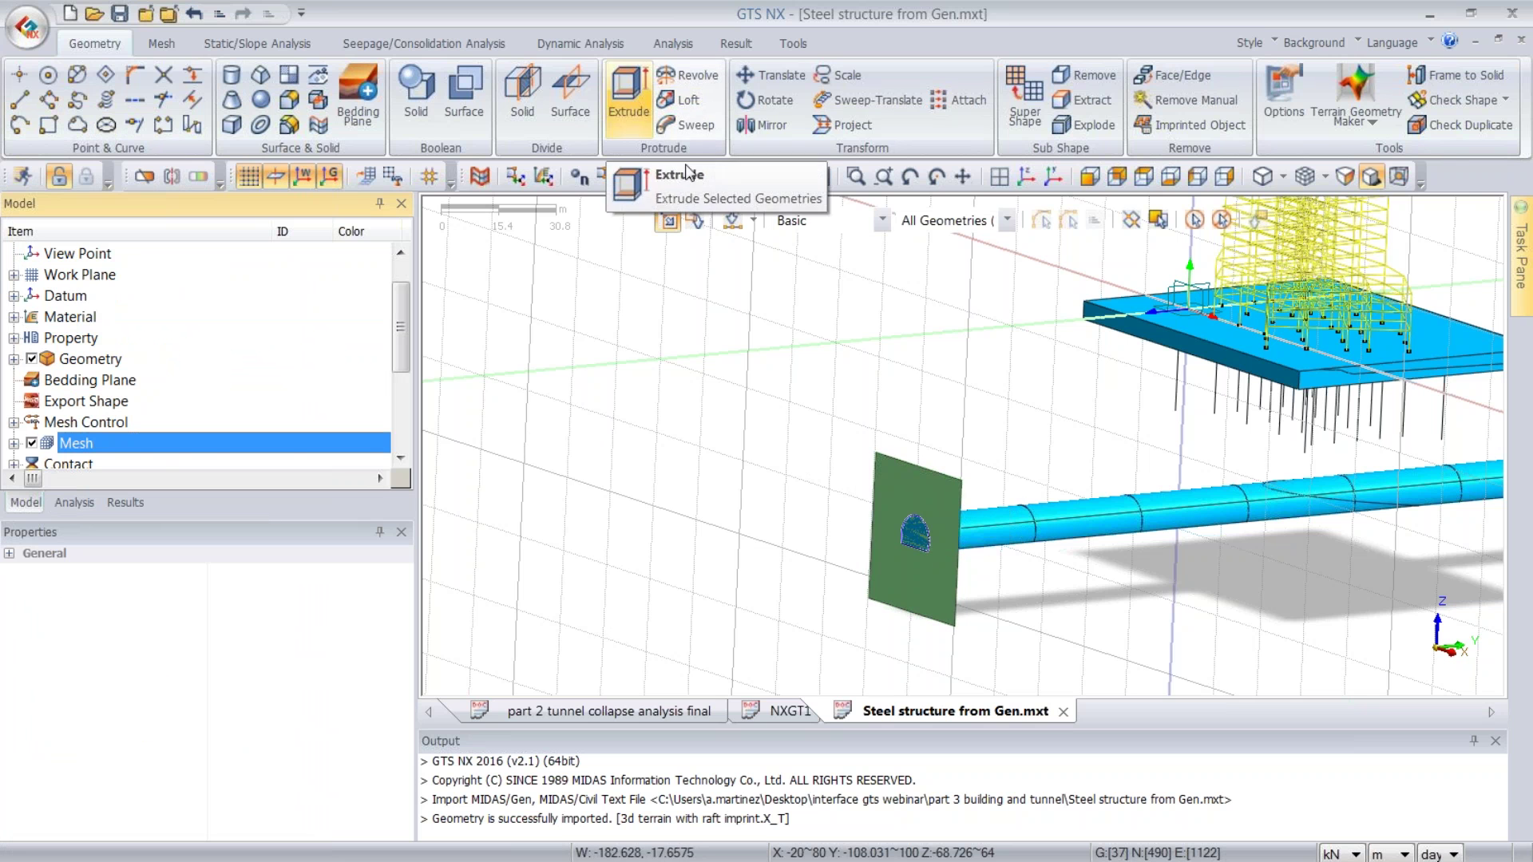
middle_click_drag(974, 360, 761, 352)
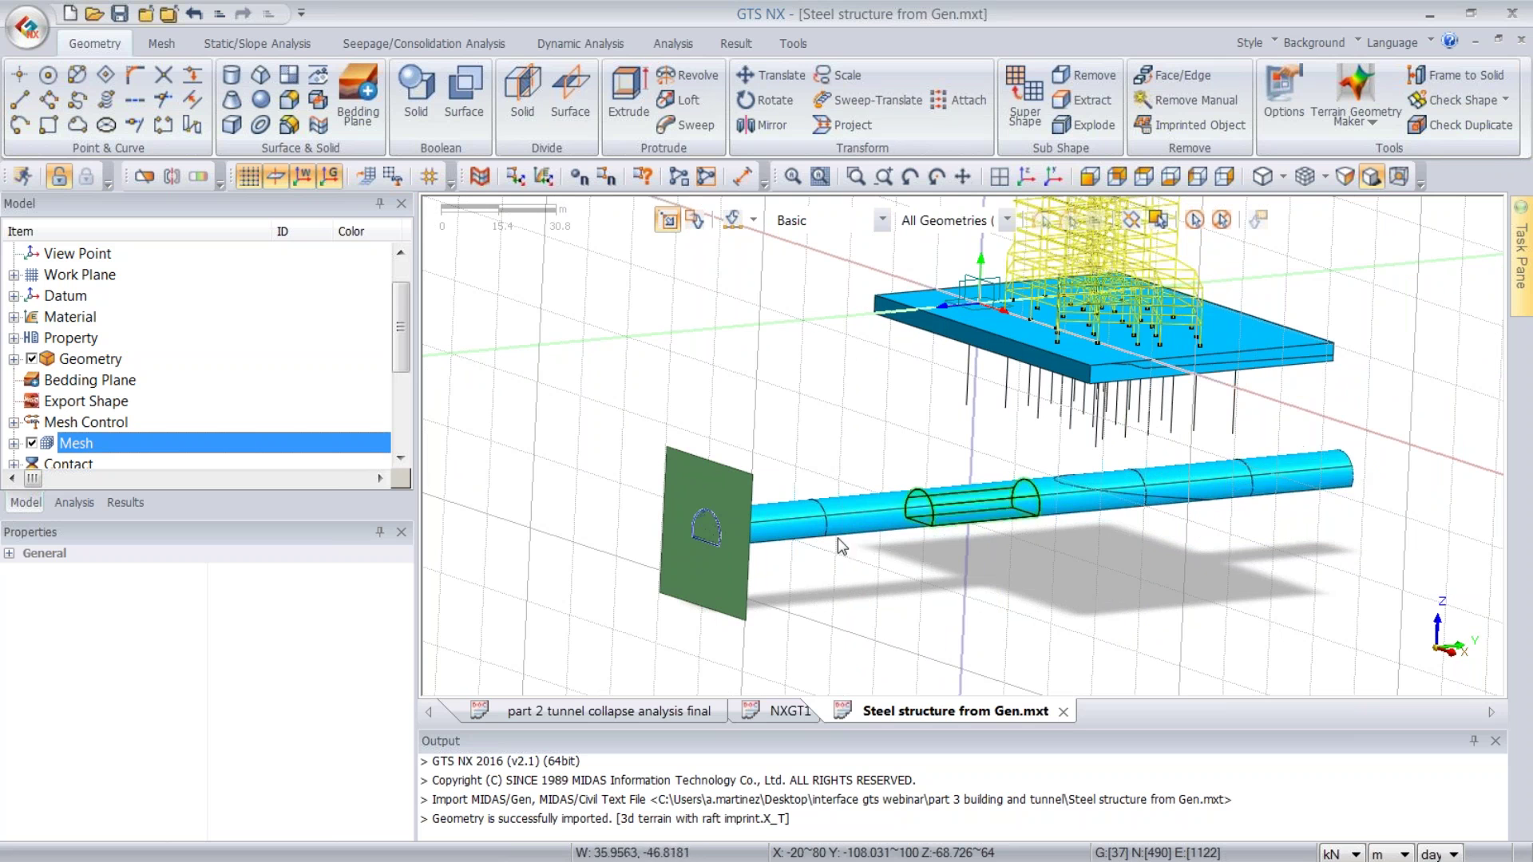
left_click(695, 594)
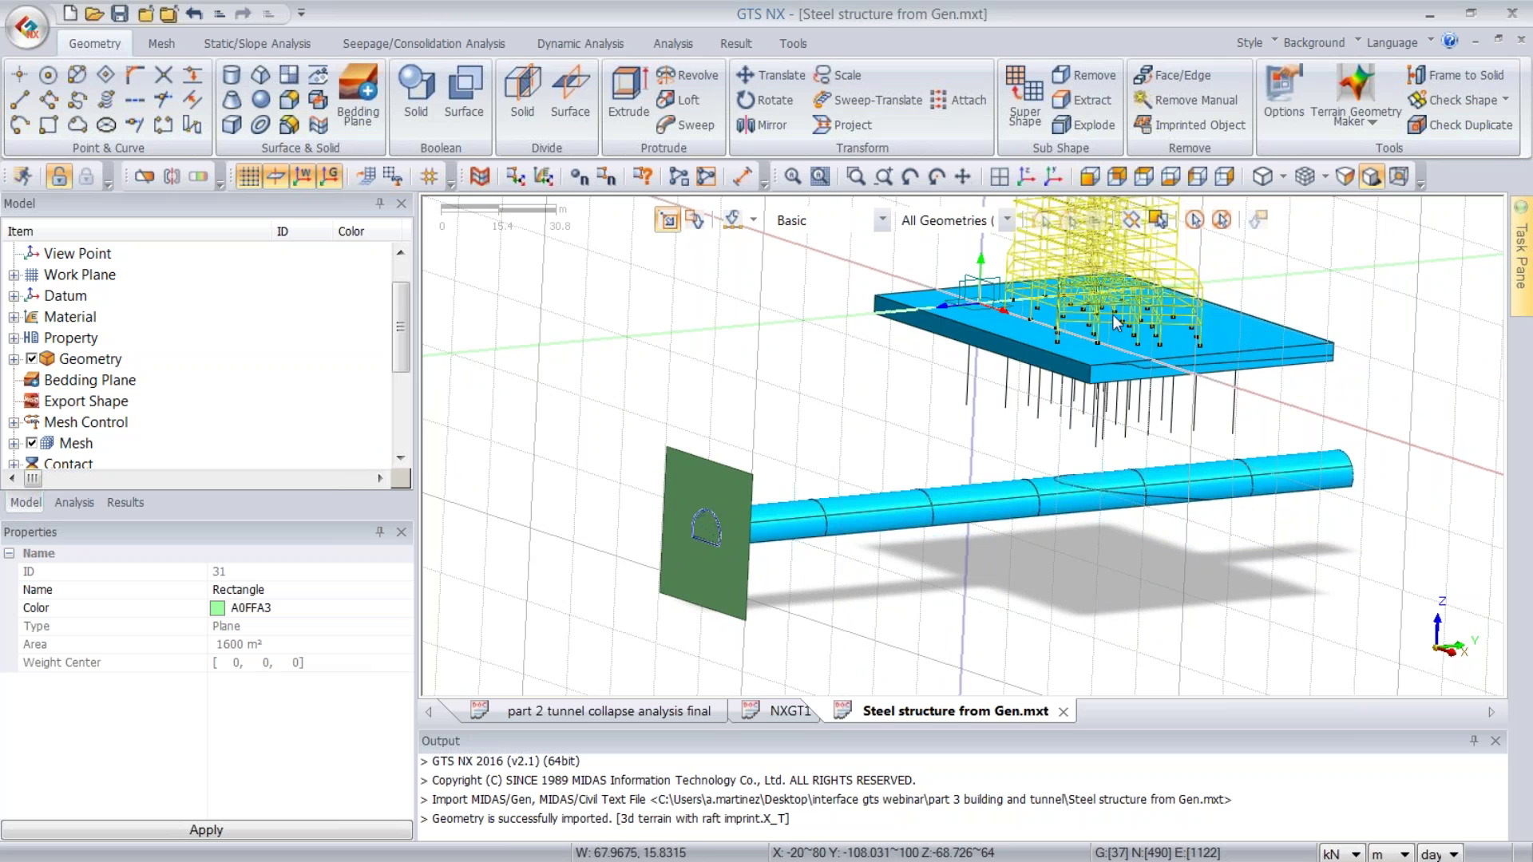
middle_click_drag(826, 313, 720, 549)
scroll(843, 381, "down", 2)
middle_click_drag(844, 382, 872, 369)
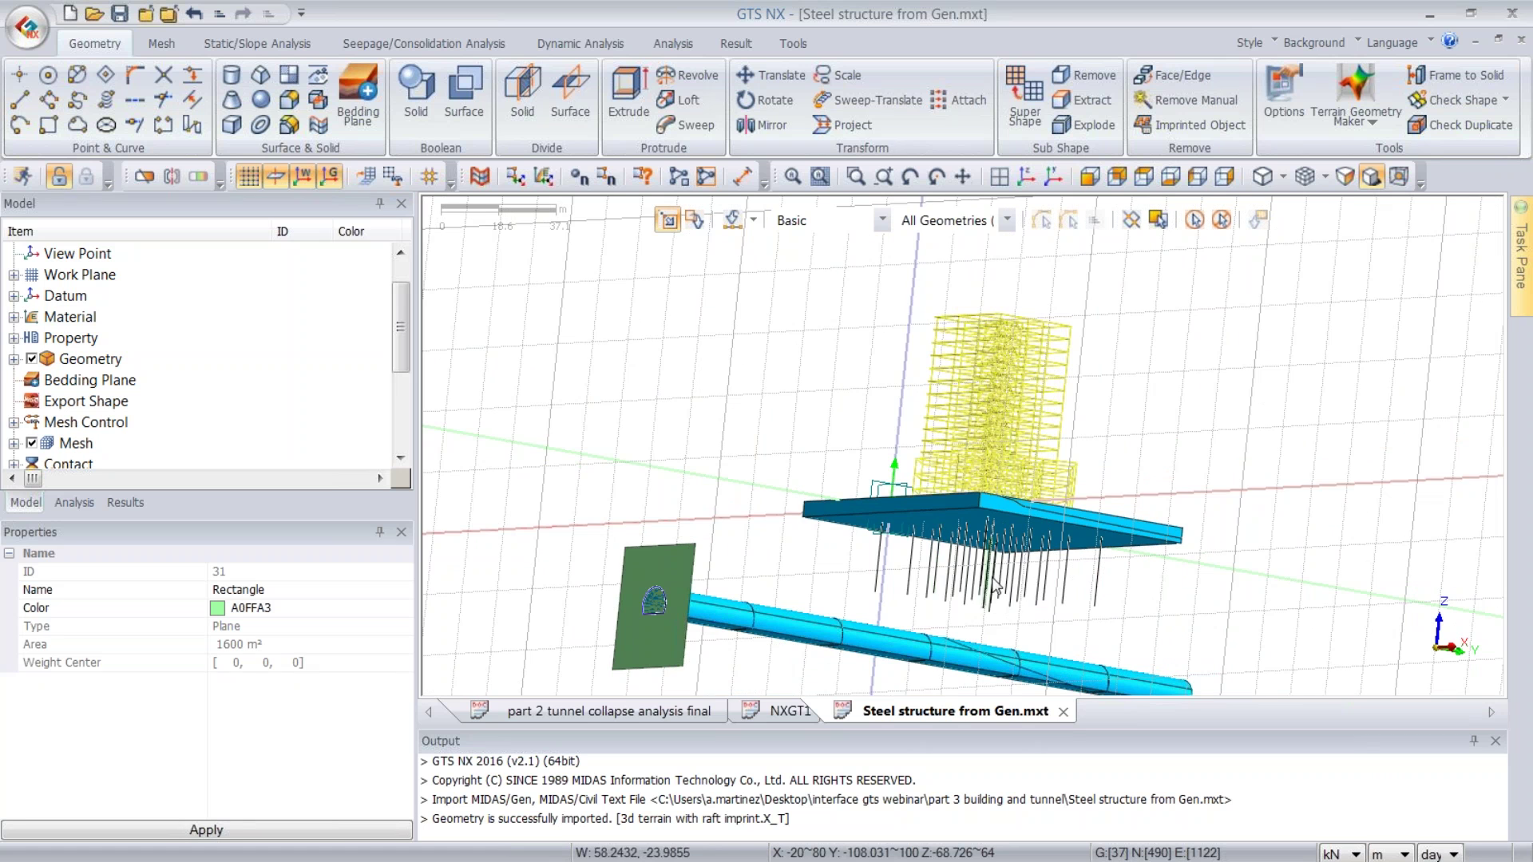
- Look at the Point tool's 3D coordinate and tabular input options without creating a point
mouse_move(1098, 455)
middle_mouse_down()
mouse_move(1089, 442)
mouse_move(1109, 445)
middle_mouse_up()
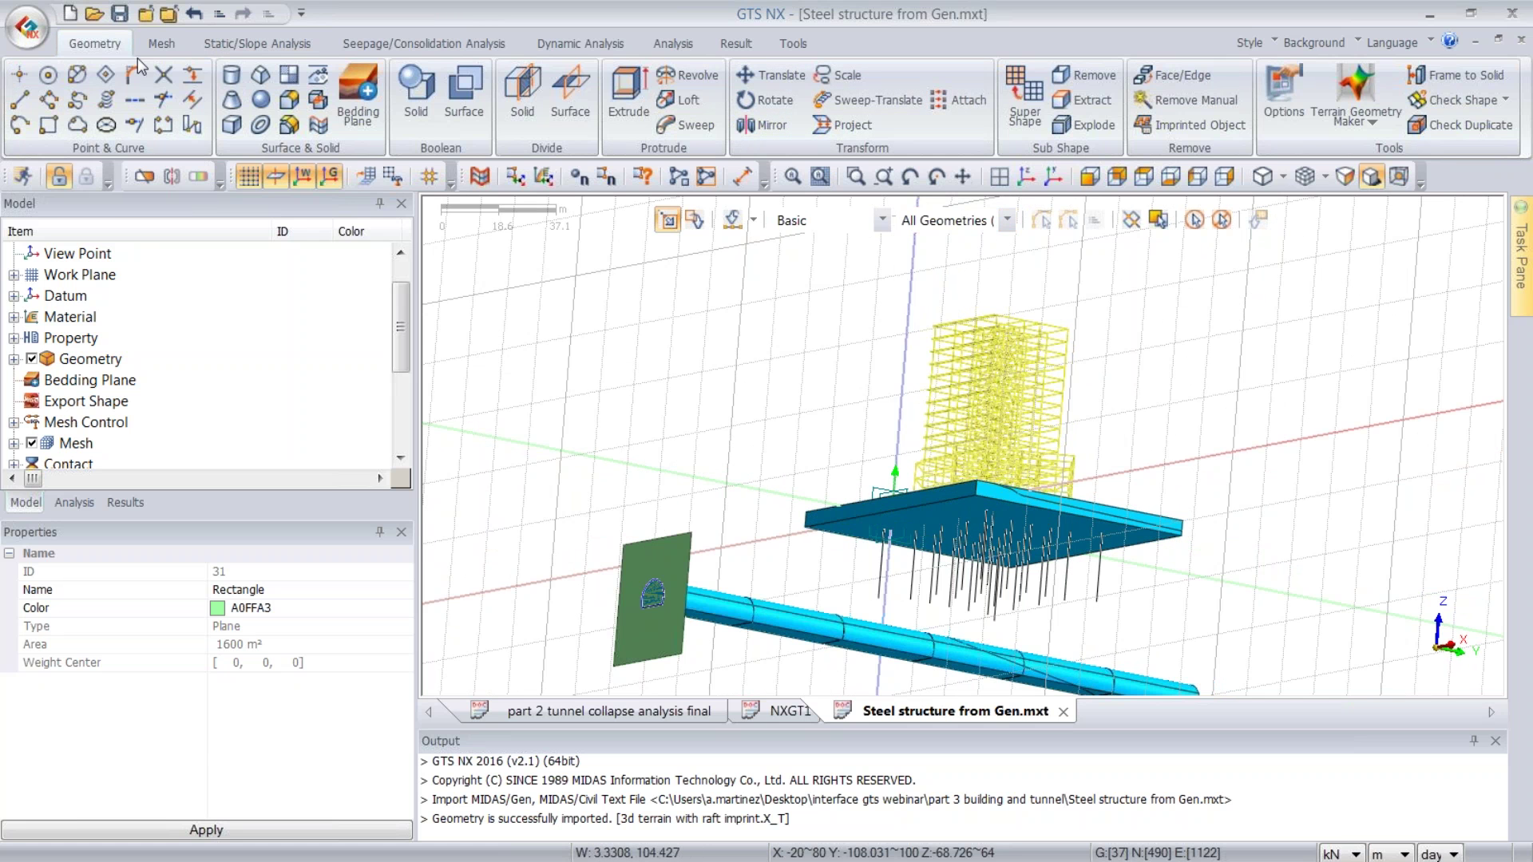
left_click(19, 74)
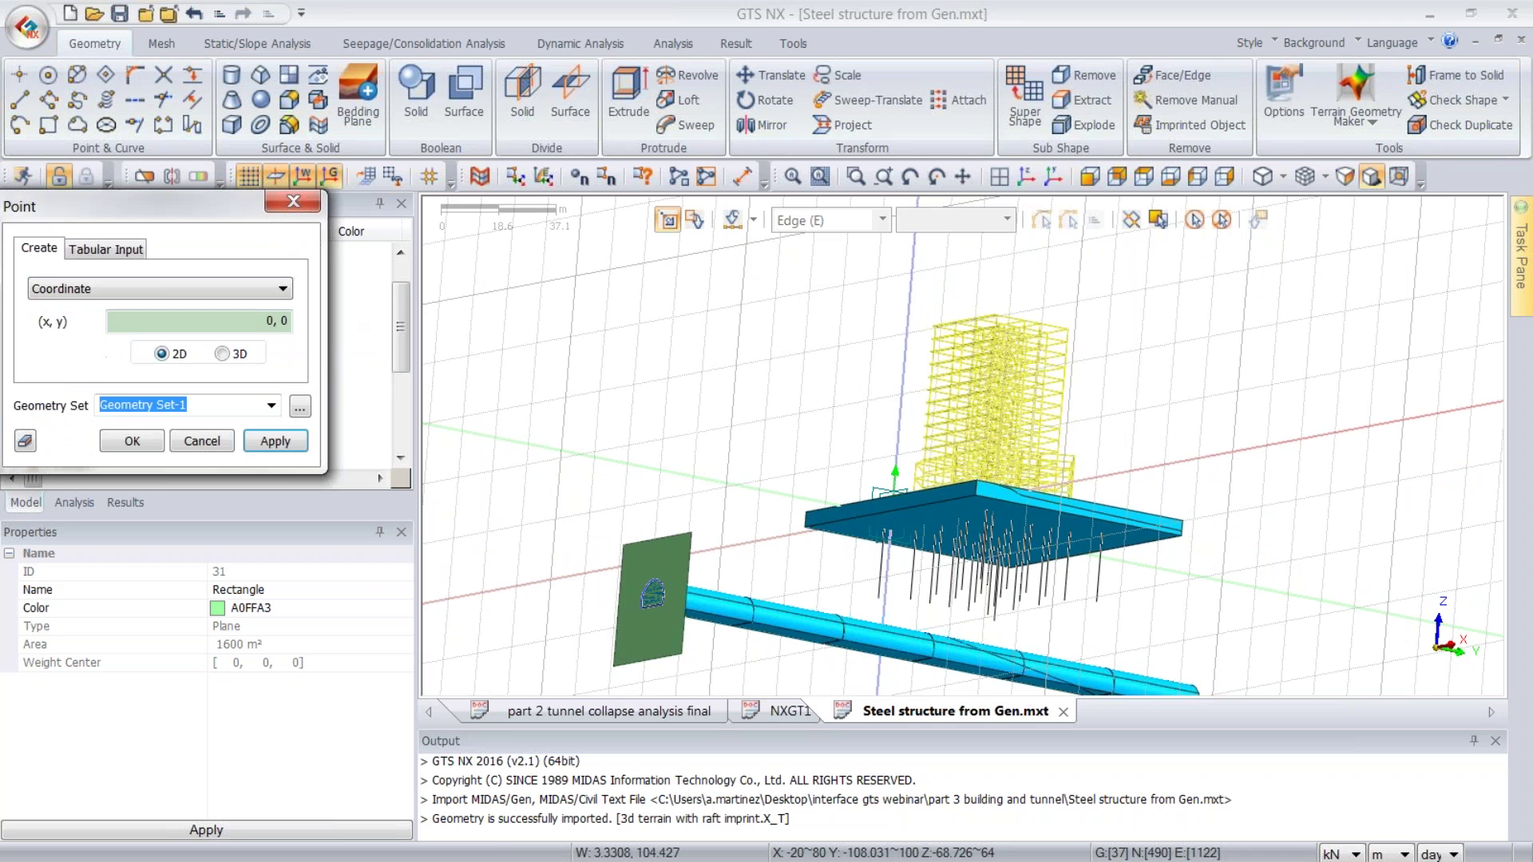
left_click(222, 354)
left_click(134, 249)
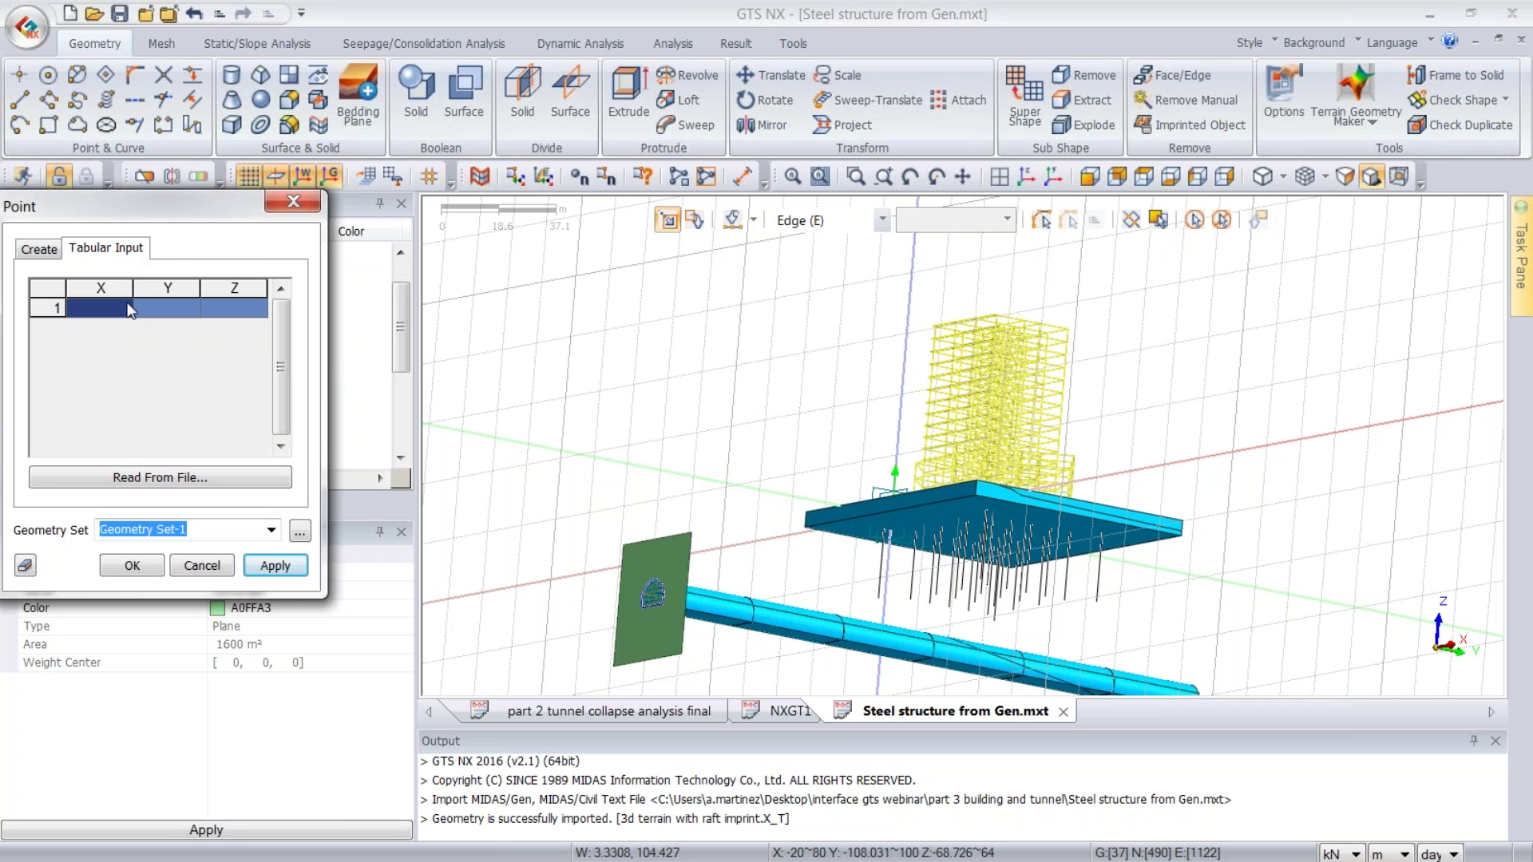
left_click(293, 201)
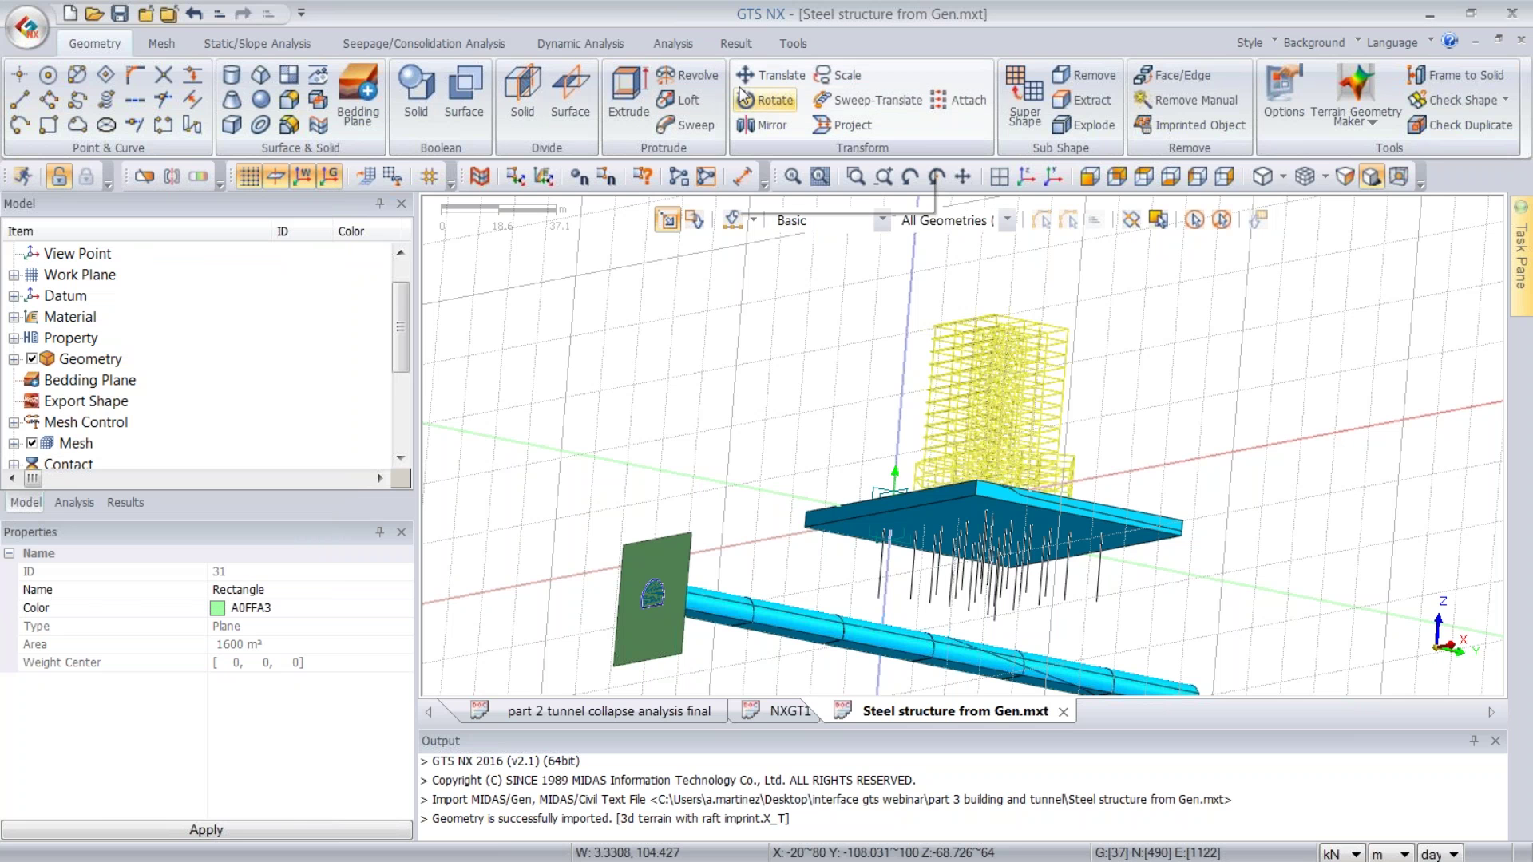
- Set the work plane to XY (0,0,1), viewing the raft and building from above
middle_click_drag(1027, 332, 978, 351)
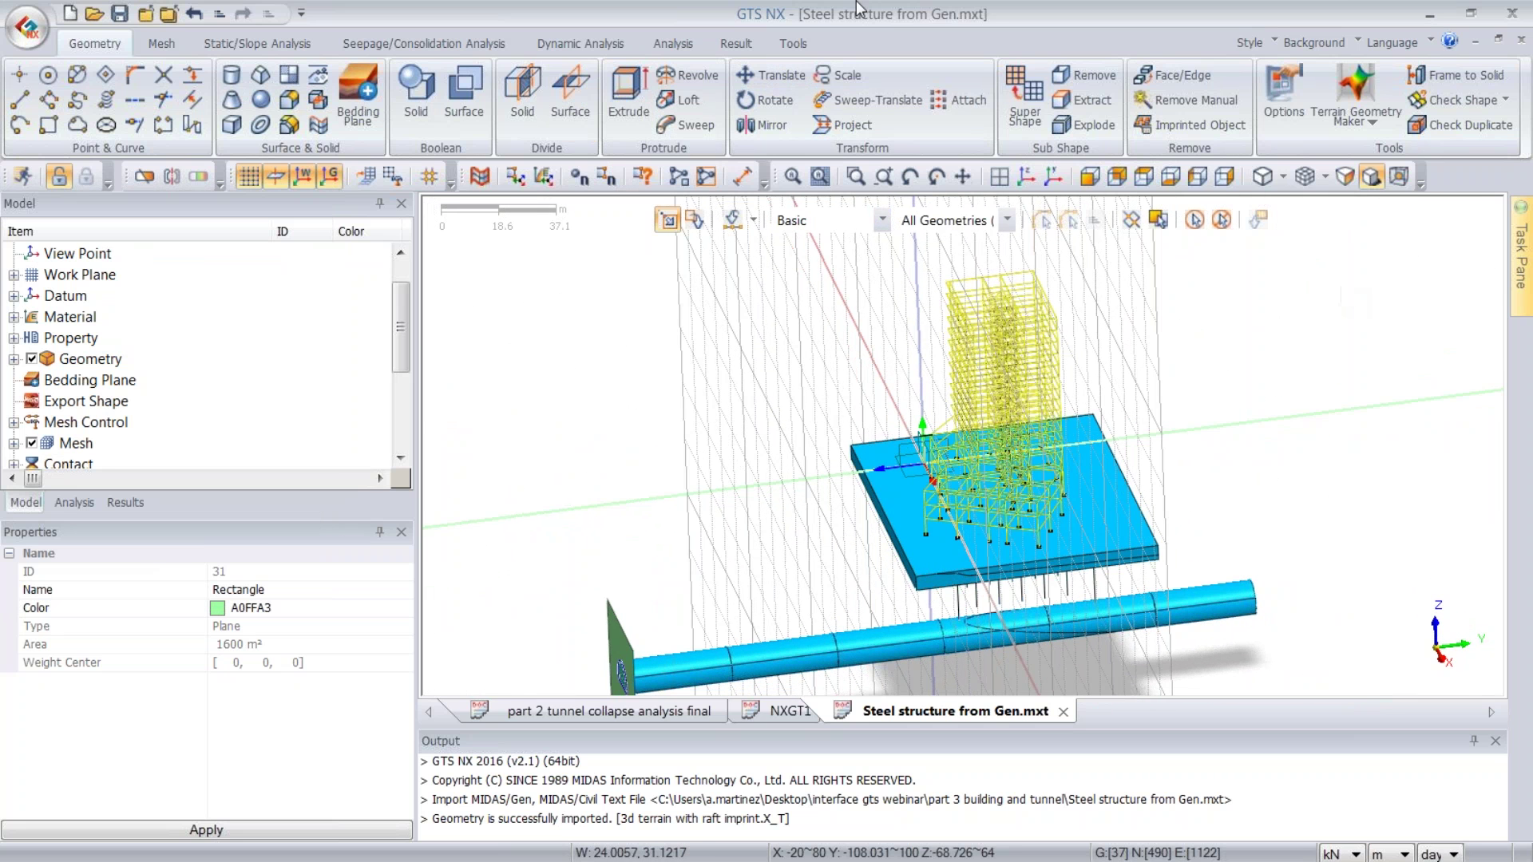
middle_click_drag(1170, 477, 1201, 428, "ctrl")
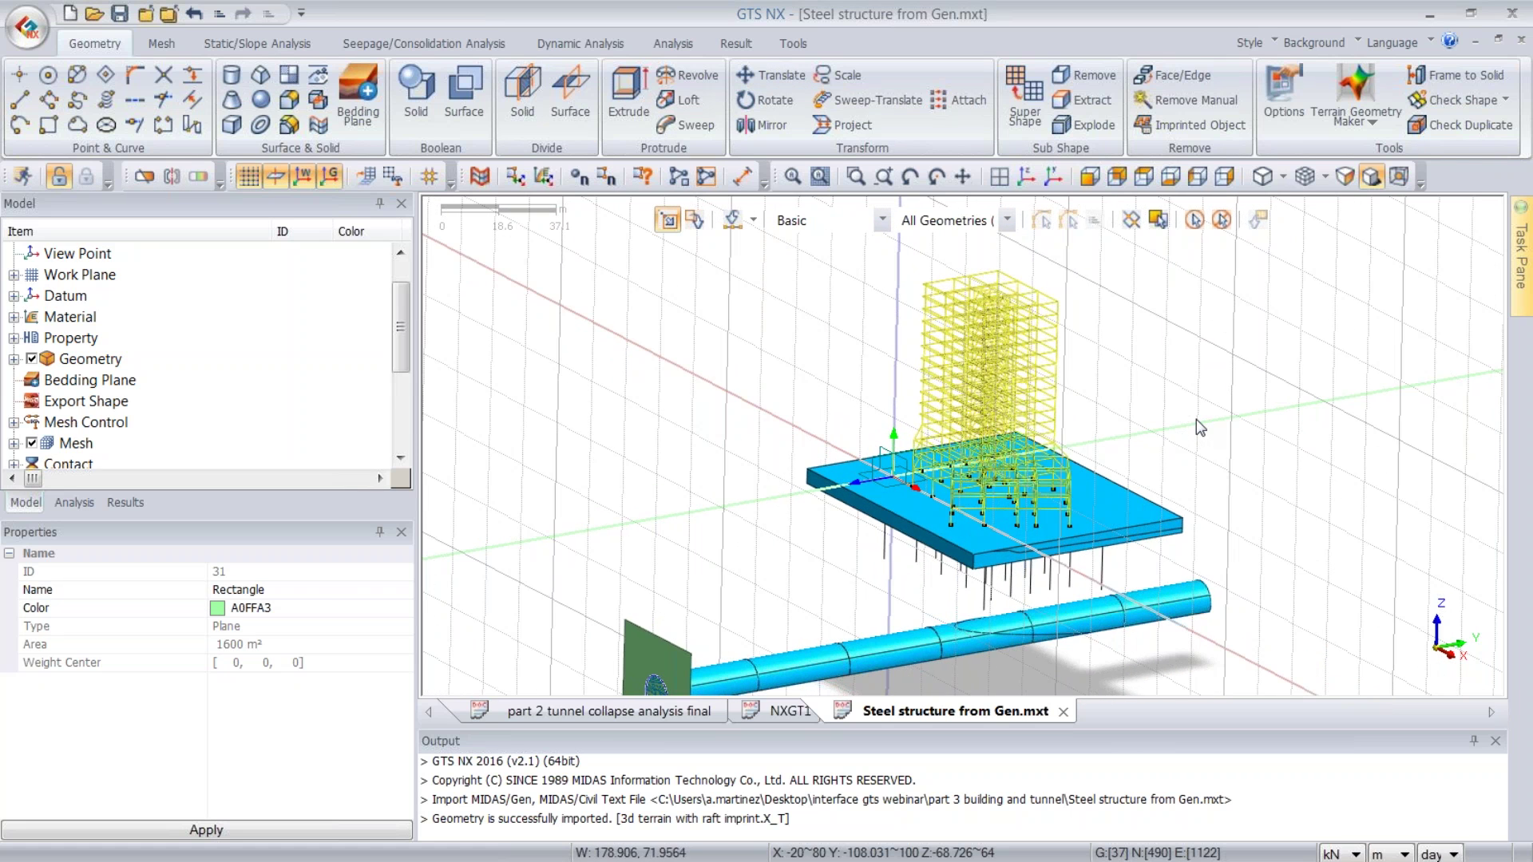
scroll(915, 509, "up", 4)
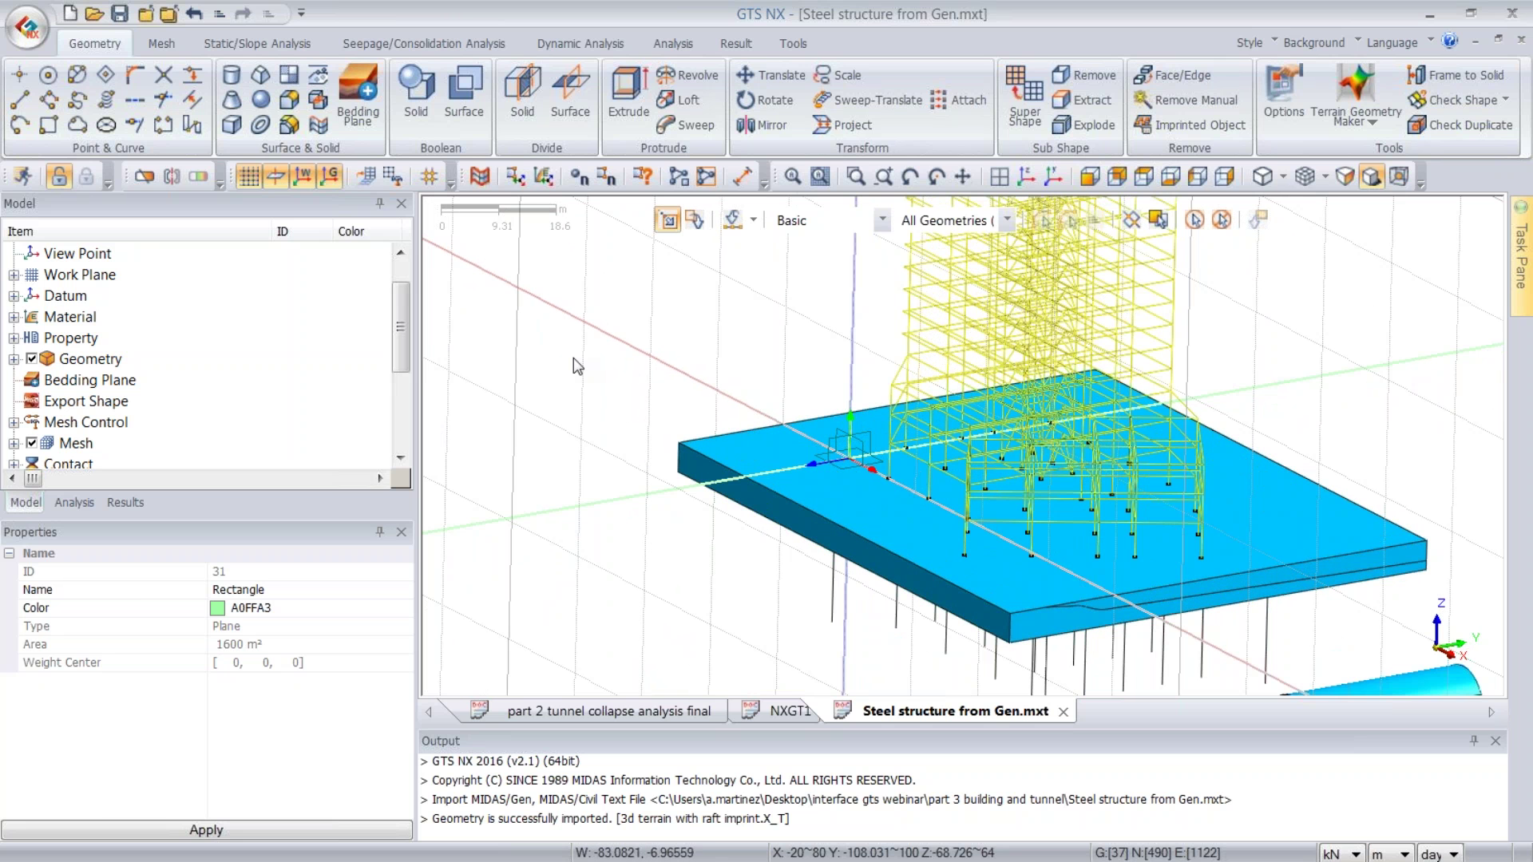
middle_click_drag(1071, 519, 1118, 427)
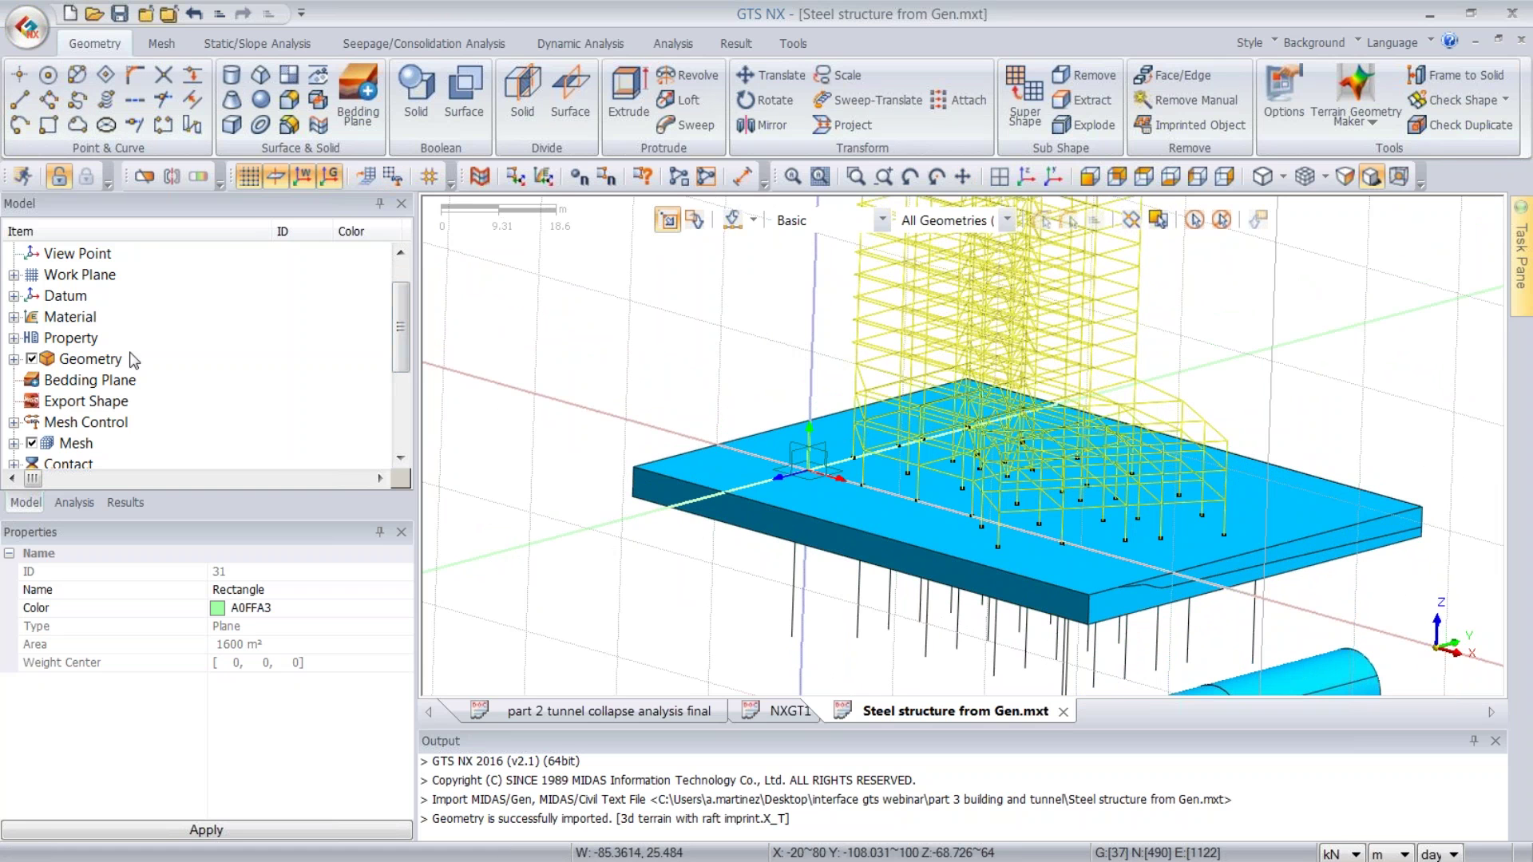
left_click(13, 274)
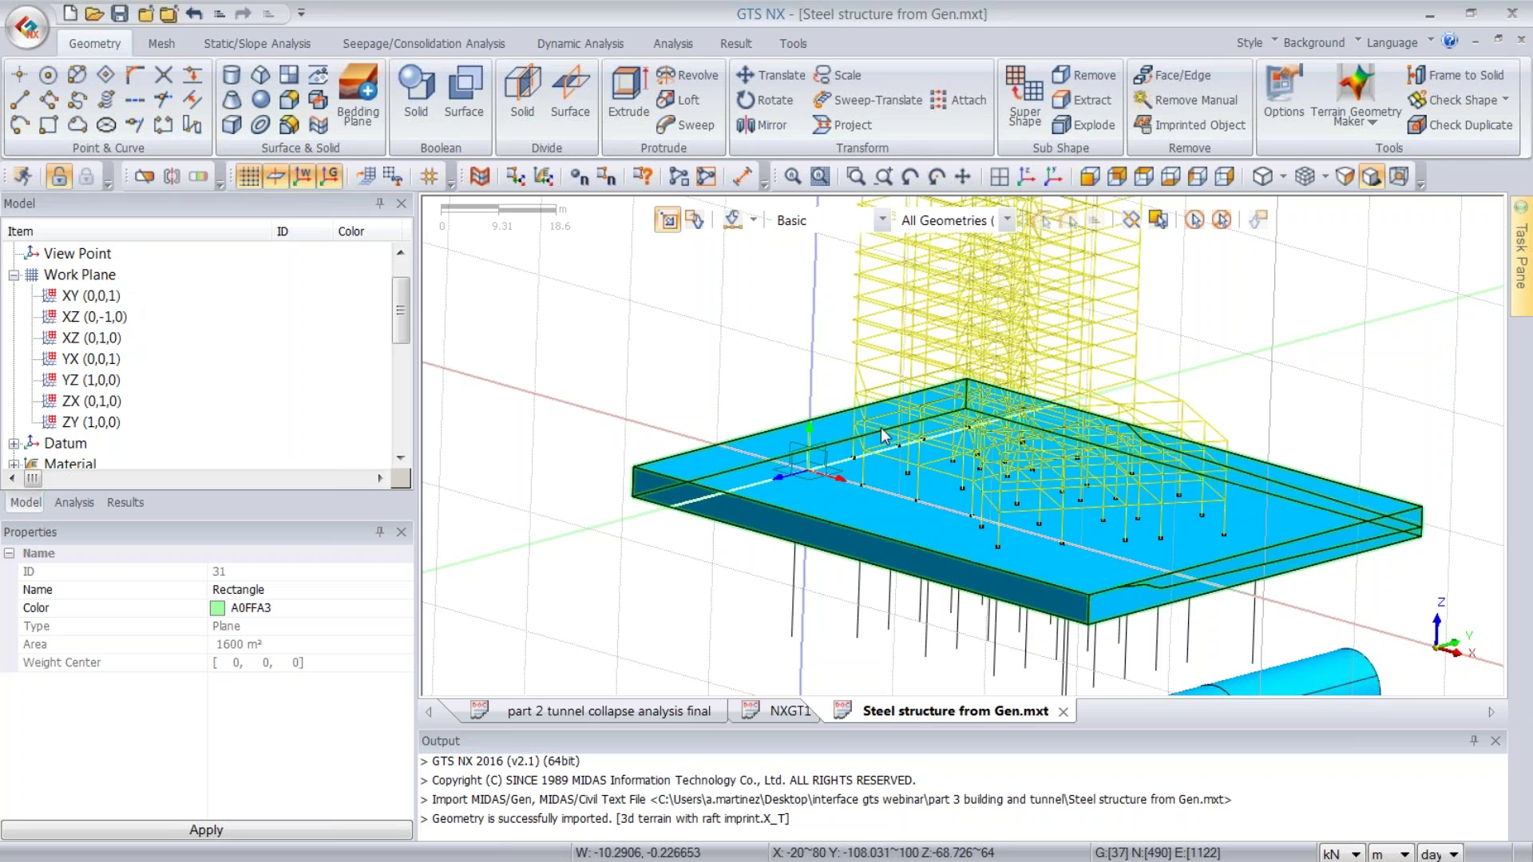
scroll(637, 409, "down", 3)
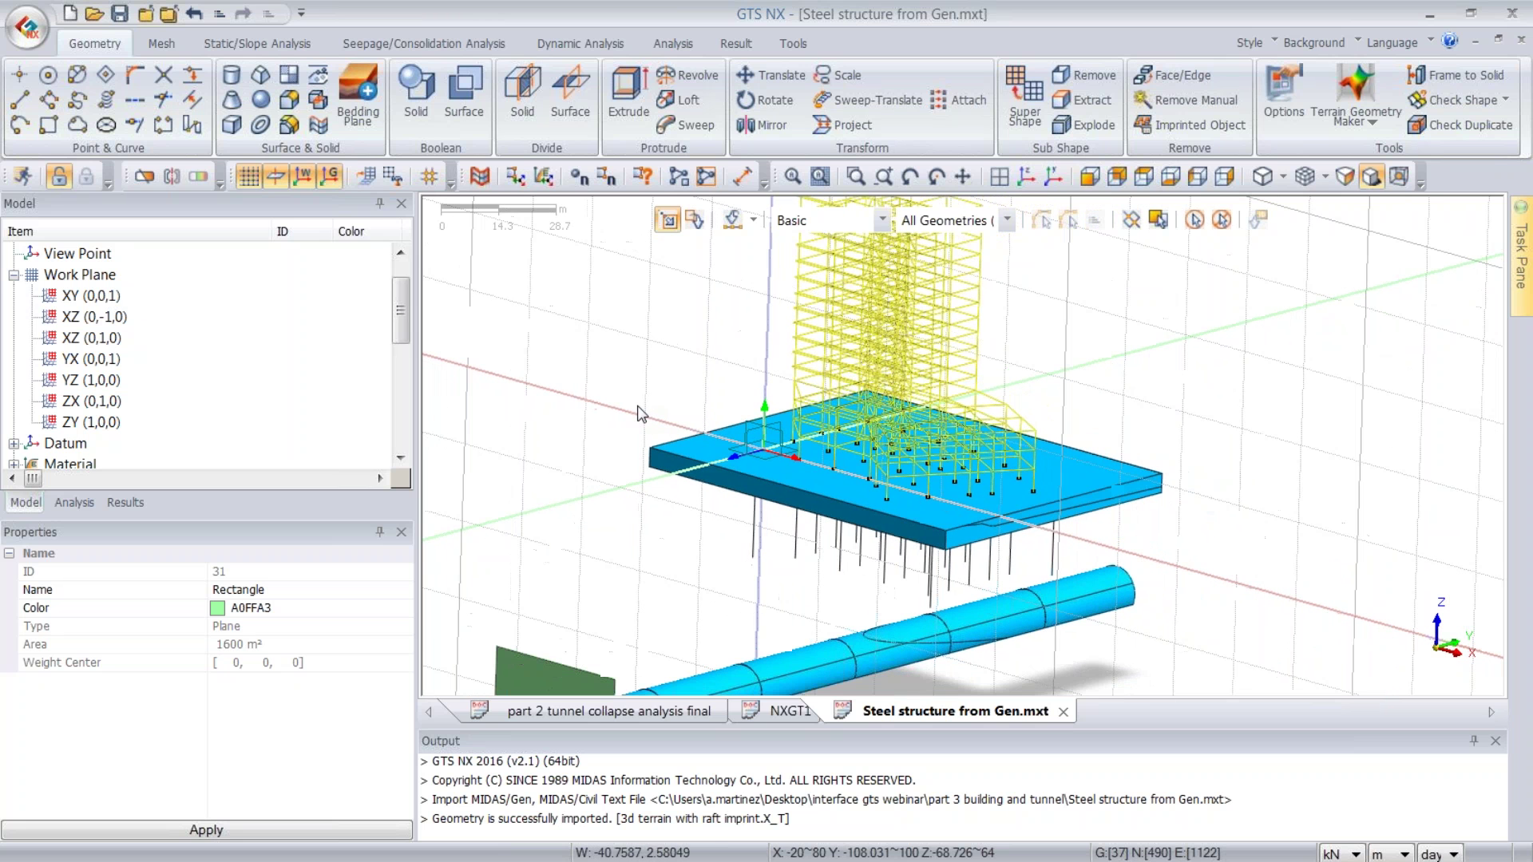
left_click(116, 297)
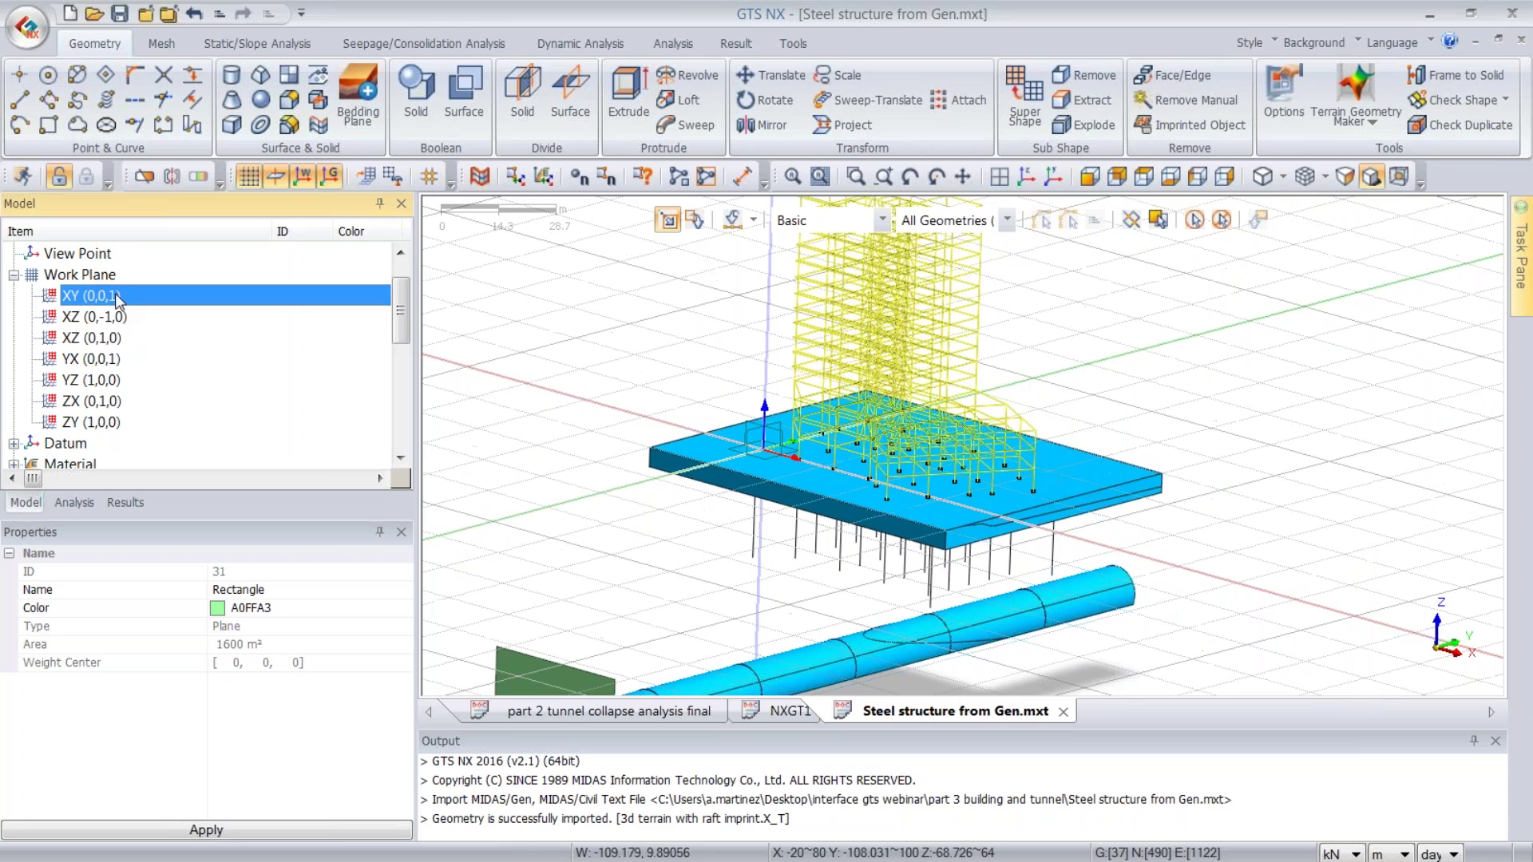
- Preview 2D point placement on the XY work plane at the raft without creating a point
middle_click_drag(1301, 420, 1346, 408)
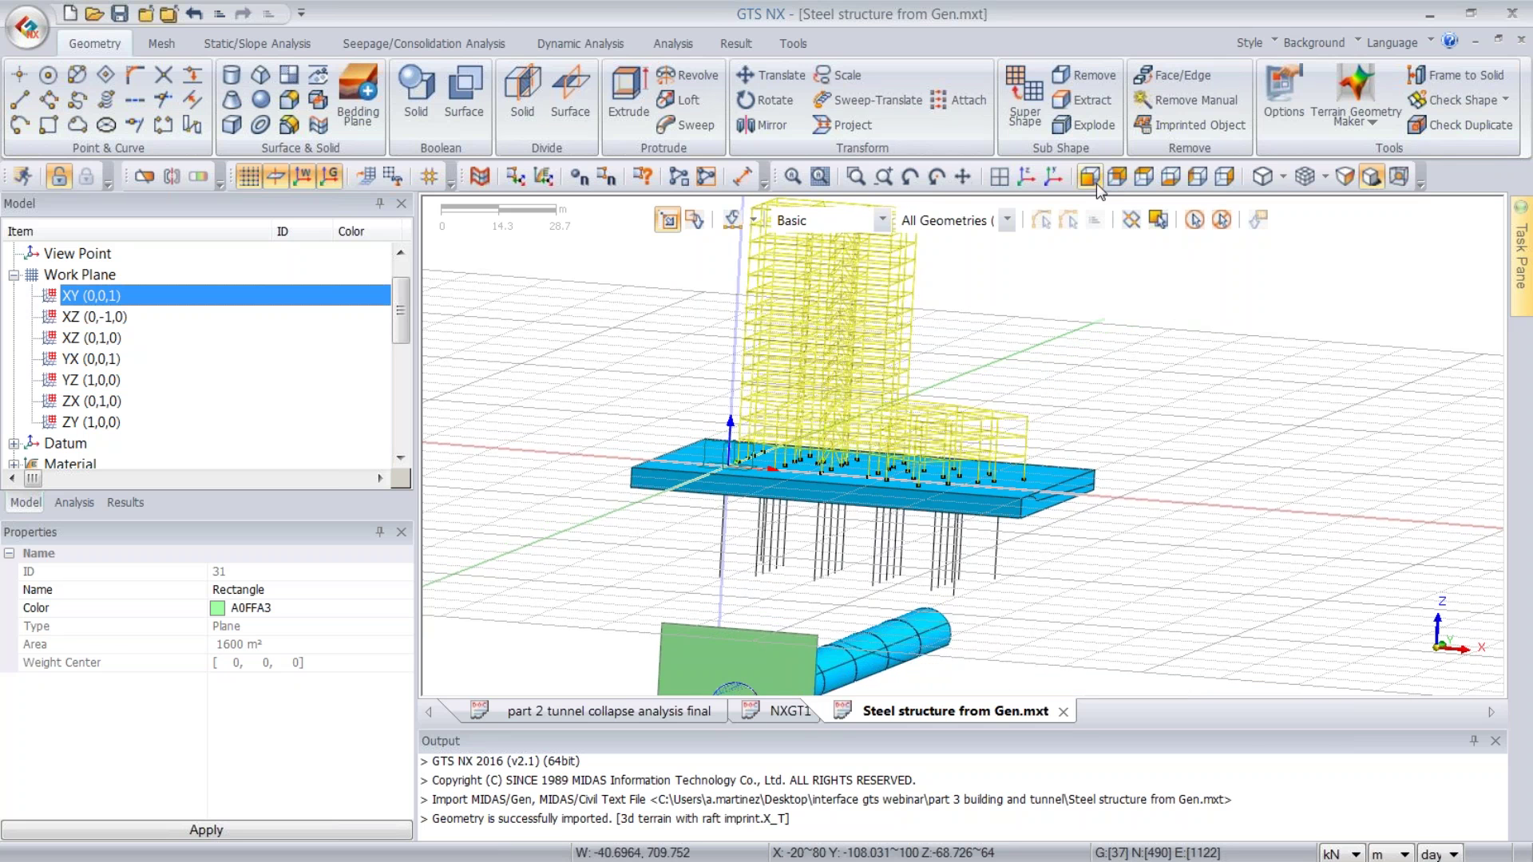
left_click(1096, 182)
middle_click_drag(1345, 382, 1315, 402)
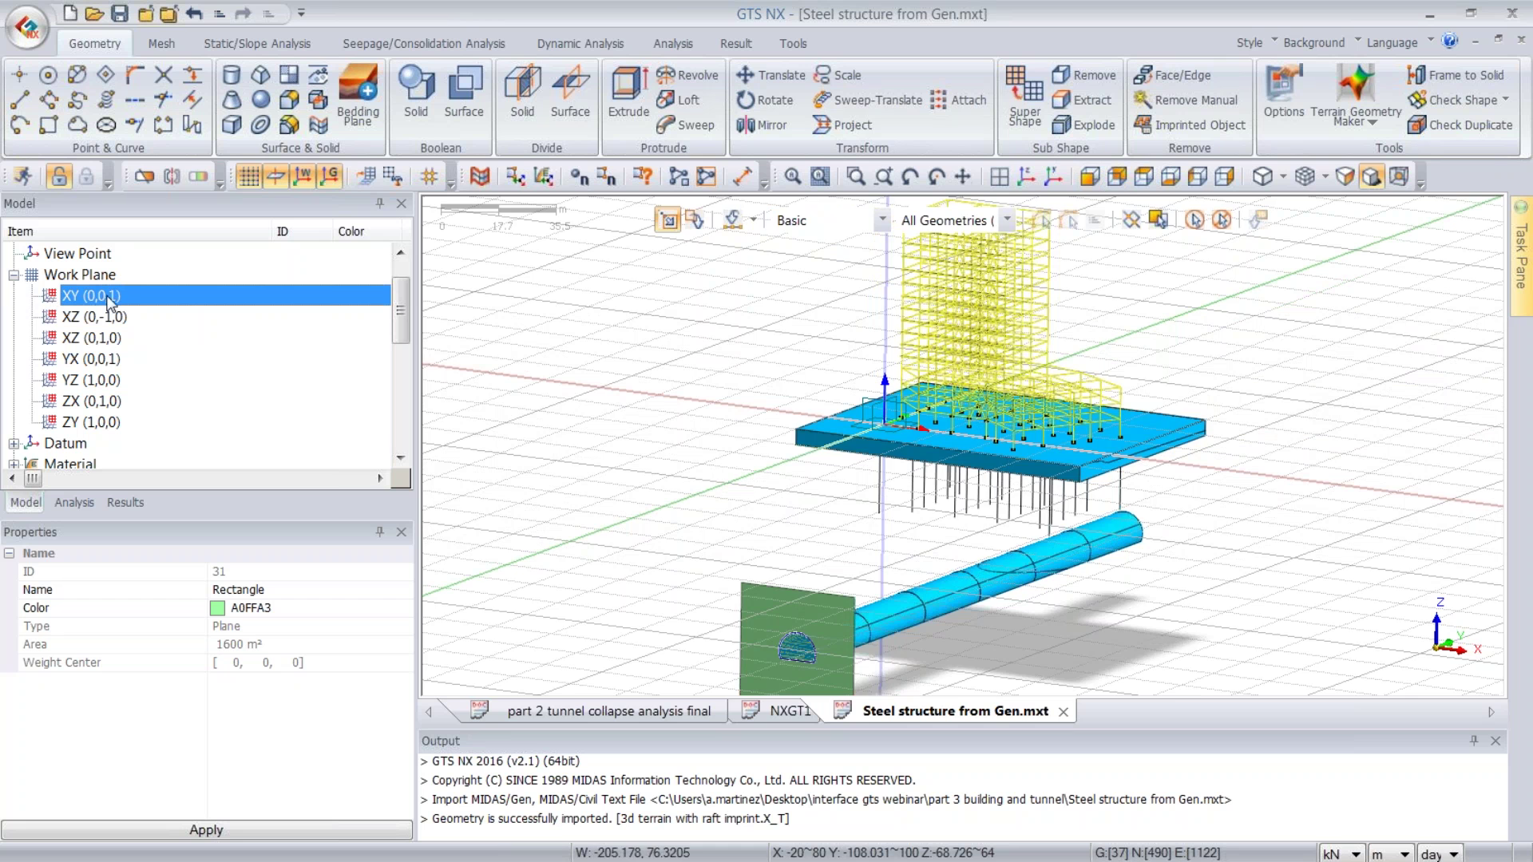
scroll(1126, 381, "up", 6)
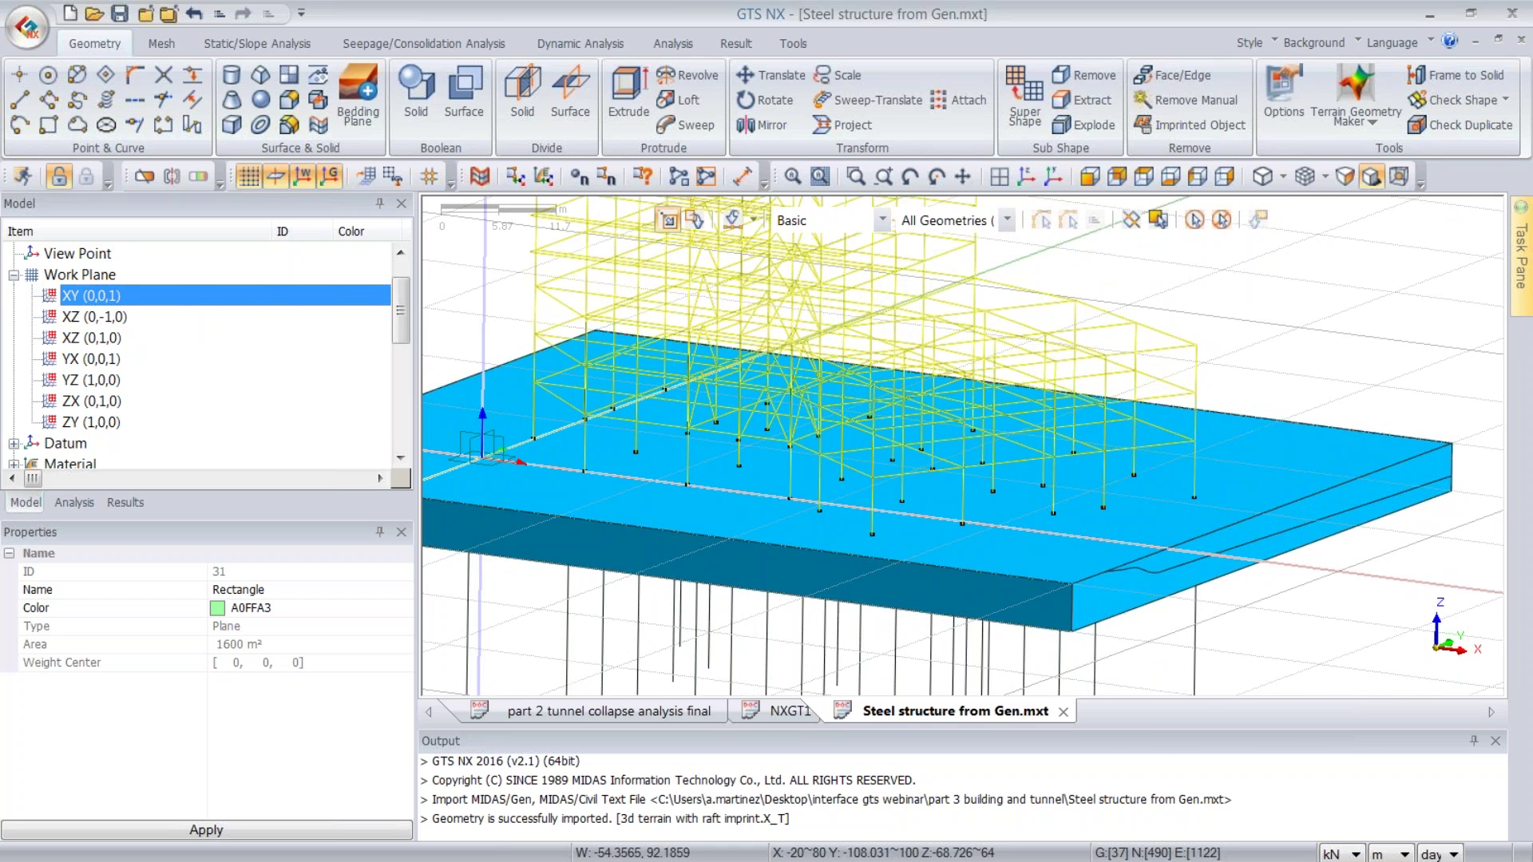
left_click(19, 80)
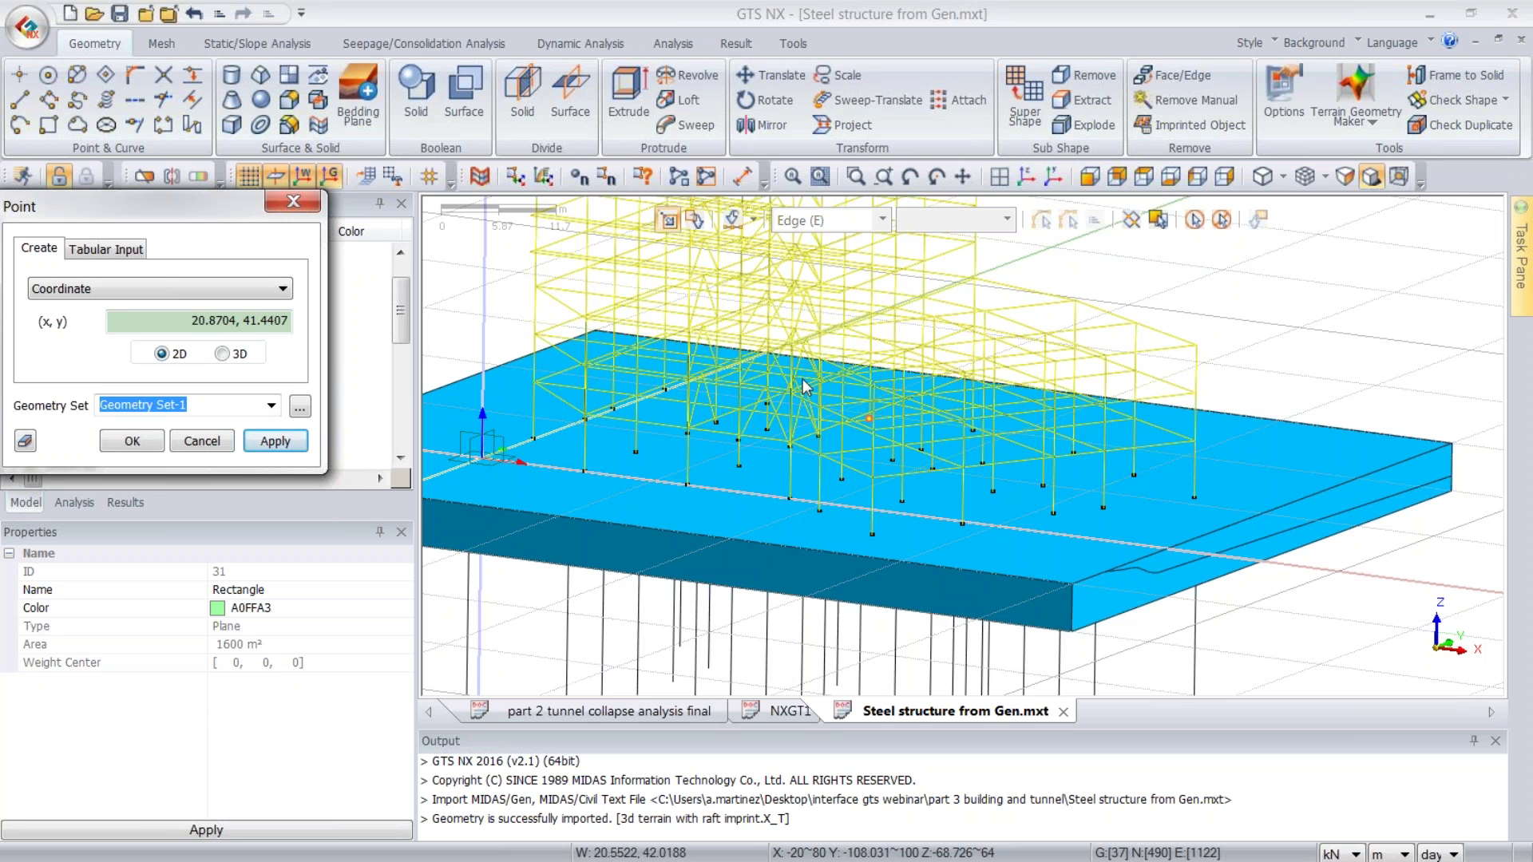
left_click(294, 202)
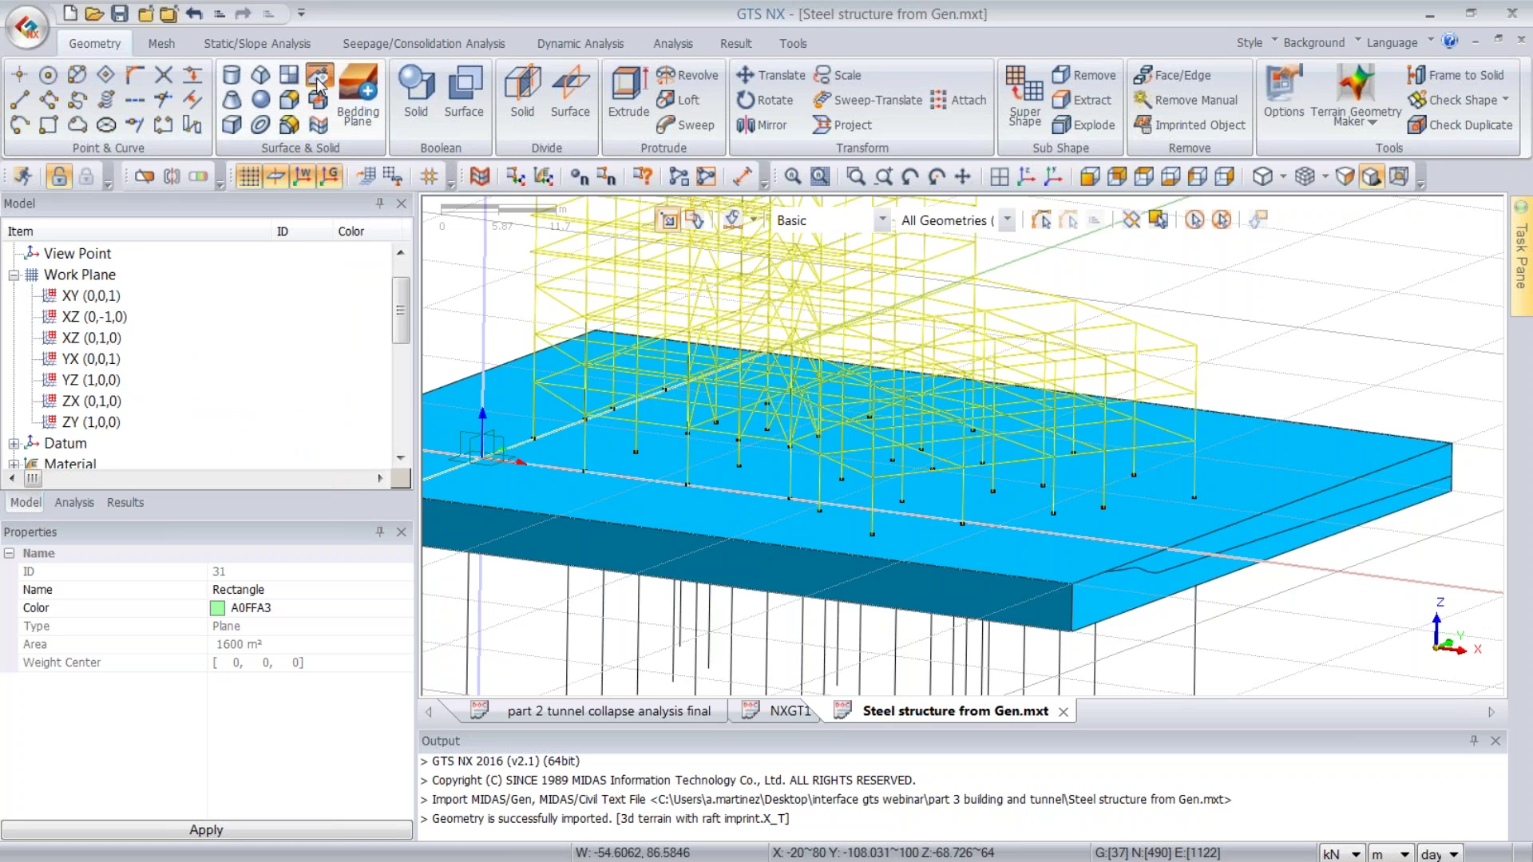
- Try out a point imprint with the raft's top face as target and all points as tools, without applying it
left_click(319, 83)
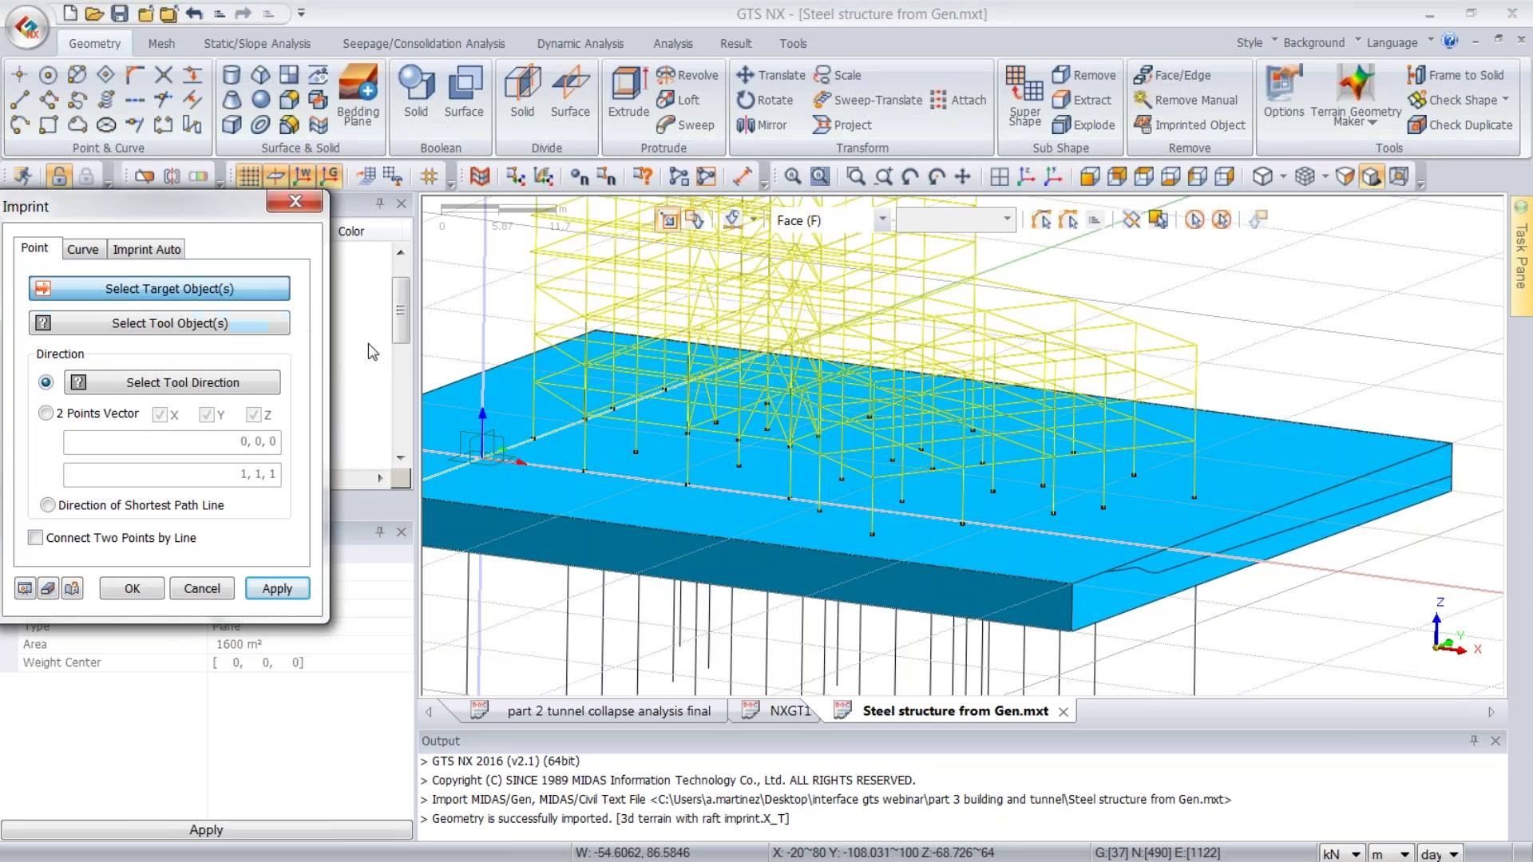
left_click(458, 428)
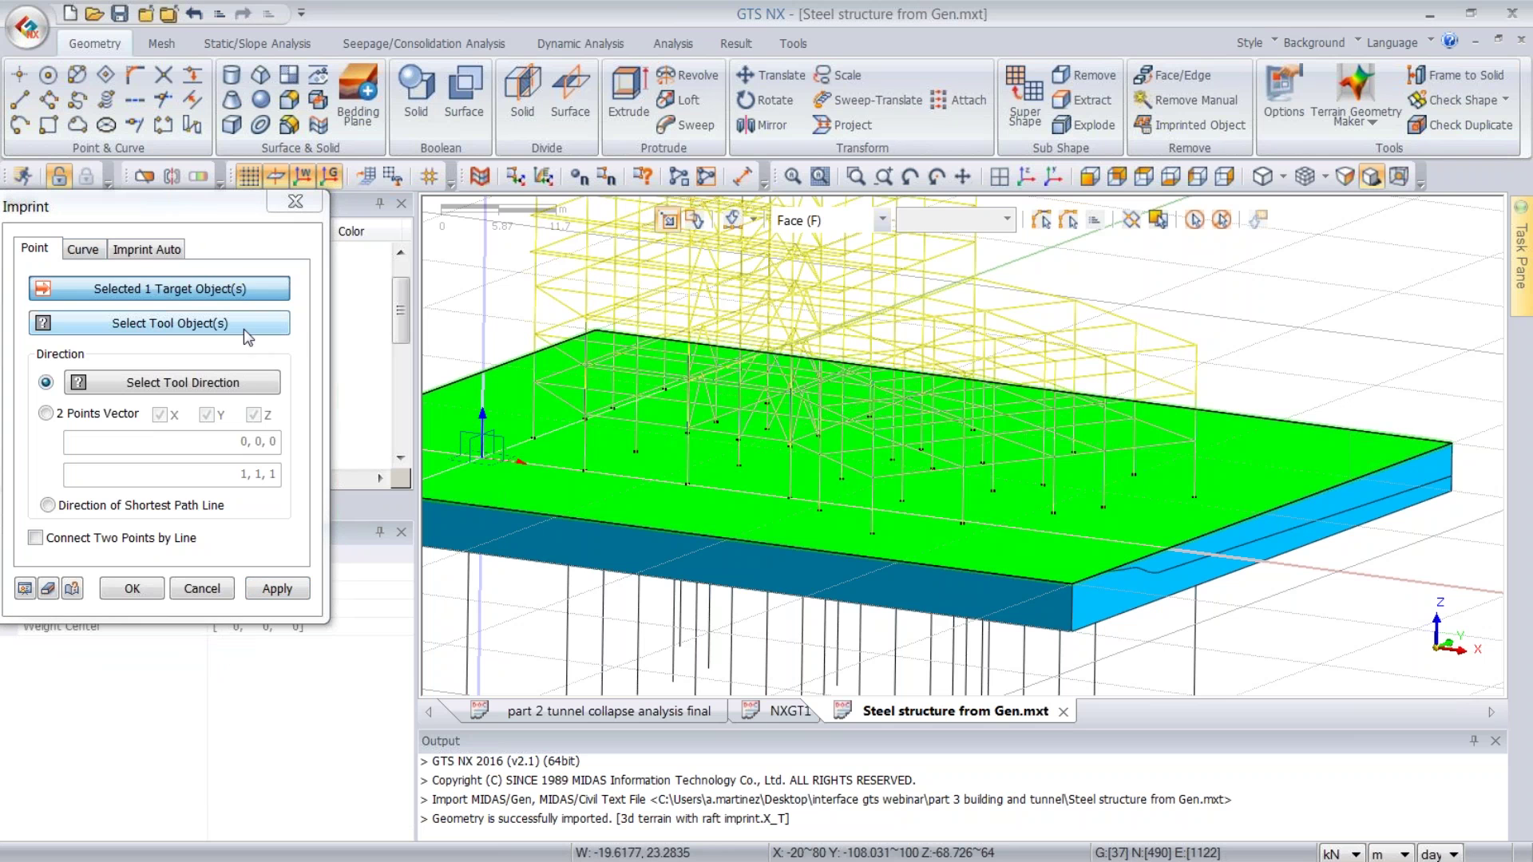
key("ctrl+a")
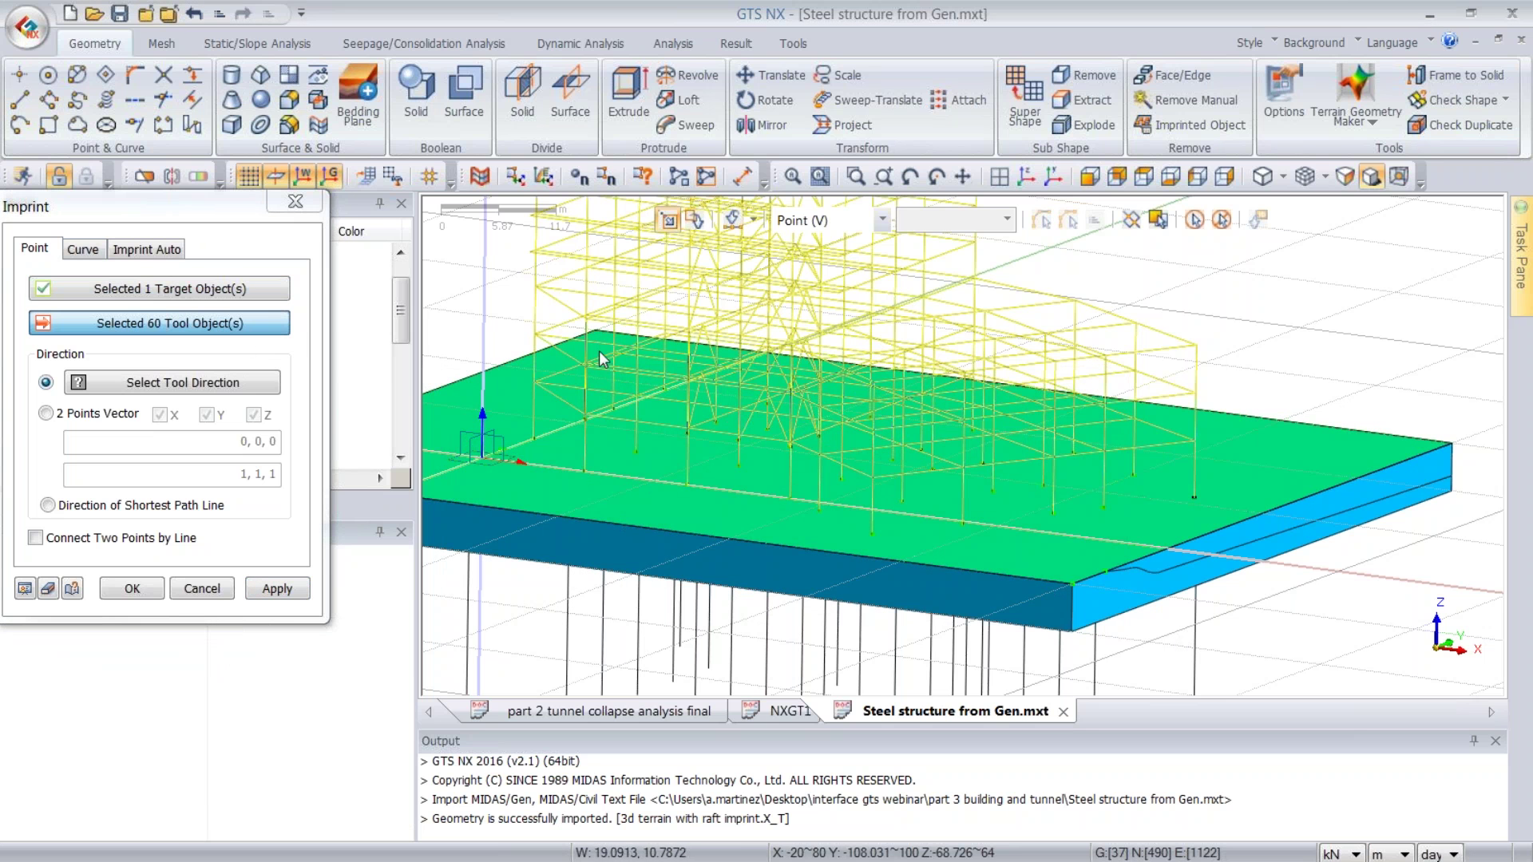
left_click(315, 198)
middle_click_drag(1206, 403, 1162, 431)
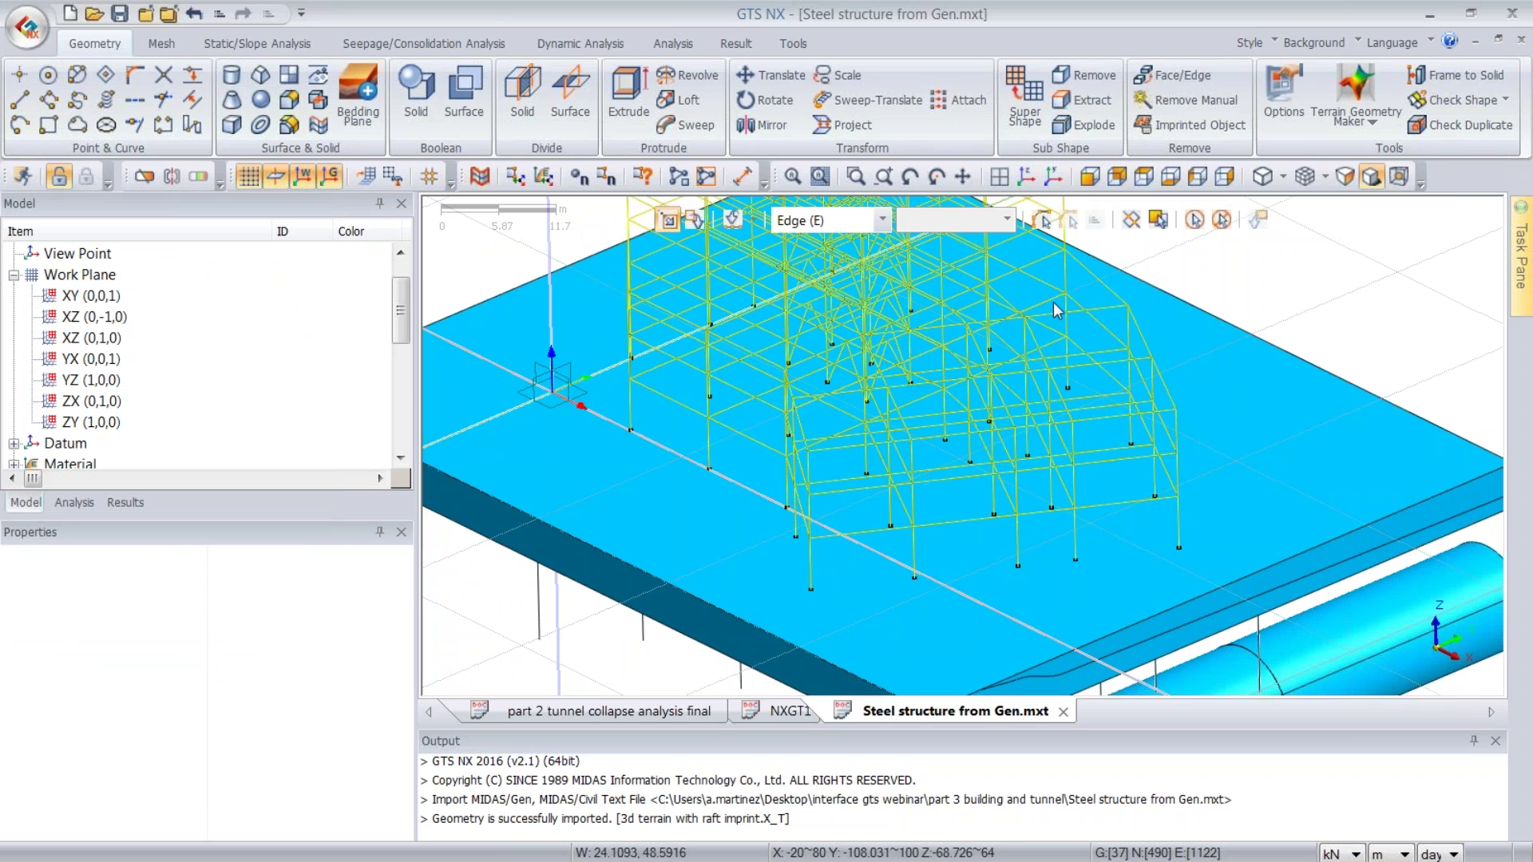
- Hide the building mesh and show all geometry including the soil layers in an isometric view
left_click(1011, 177)
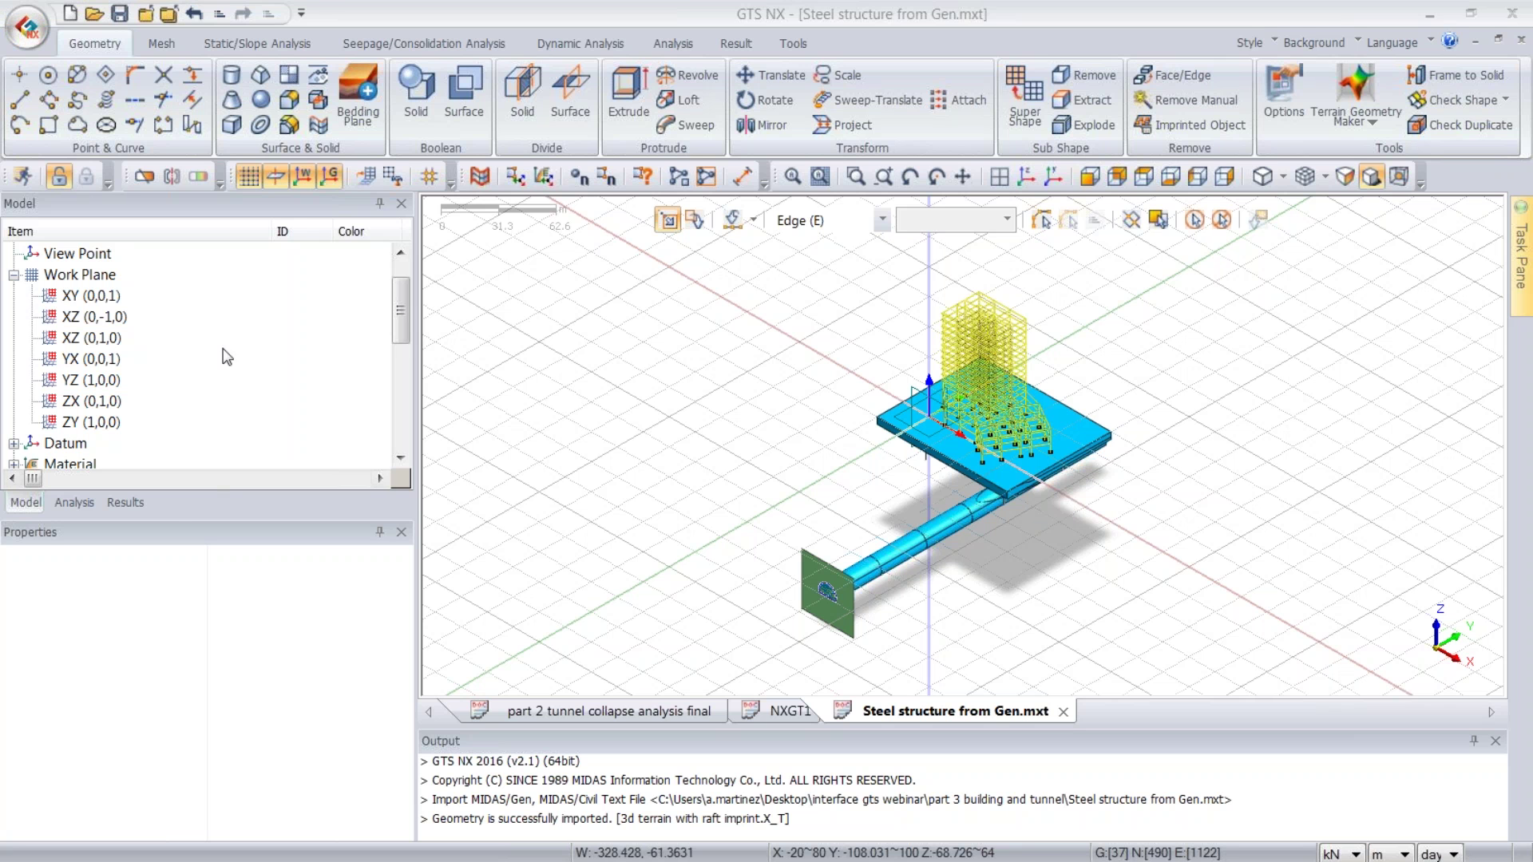
left_click_drag(166, 519, 166, 642)
left_click(180, 432)
scroll(176, 438, "down", 3)
left_click(33, 402)
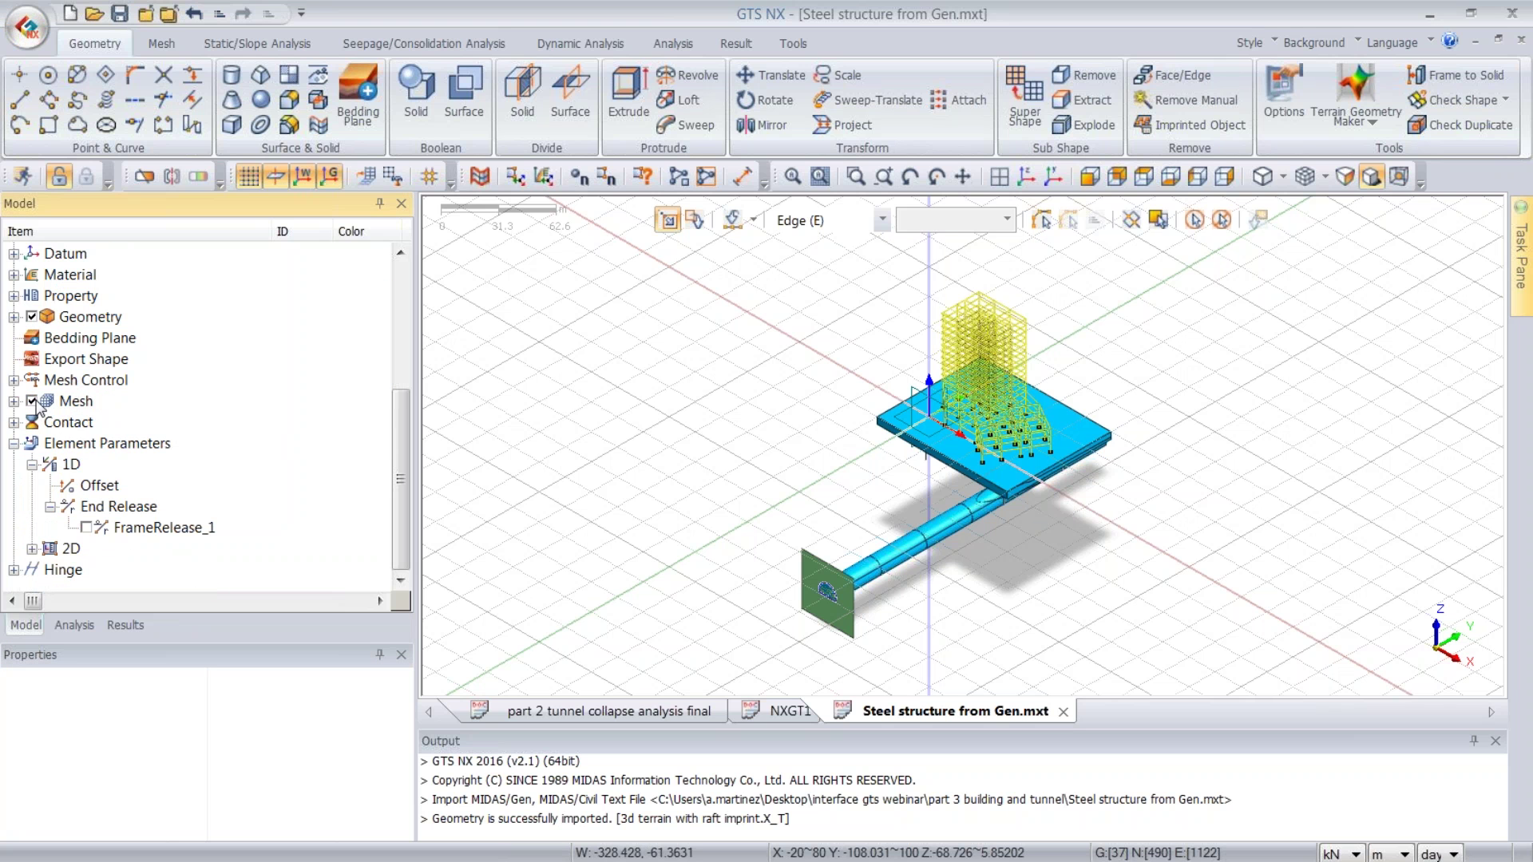
double_click(32, 318)
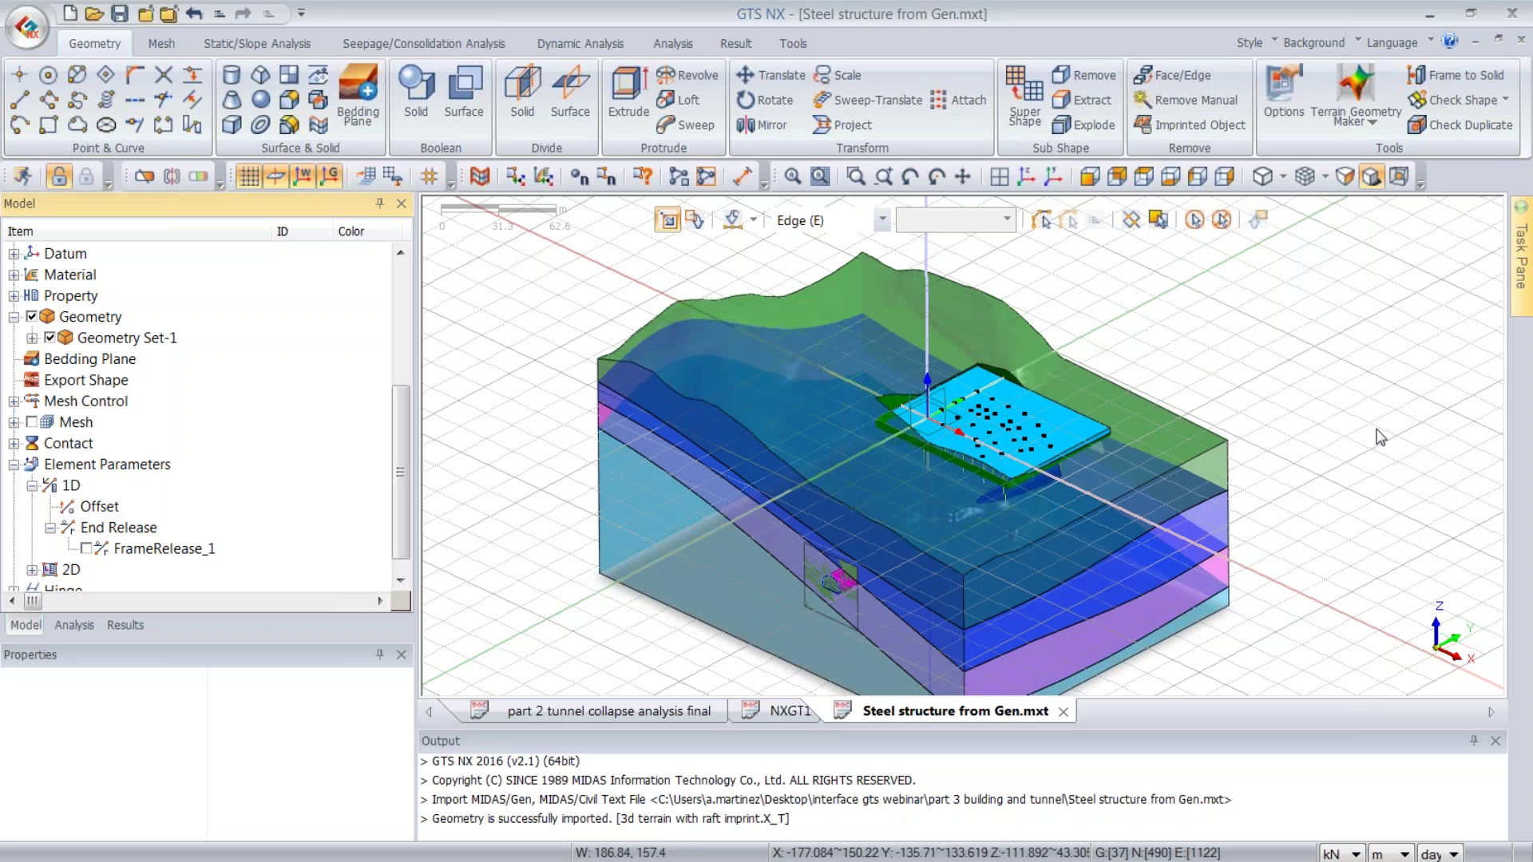
- Start a property import with Steel structure with soil and tunnel final as the source project
left_click(157, 46)
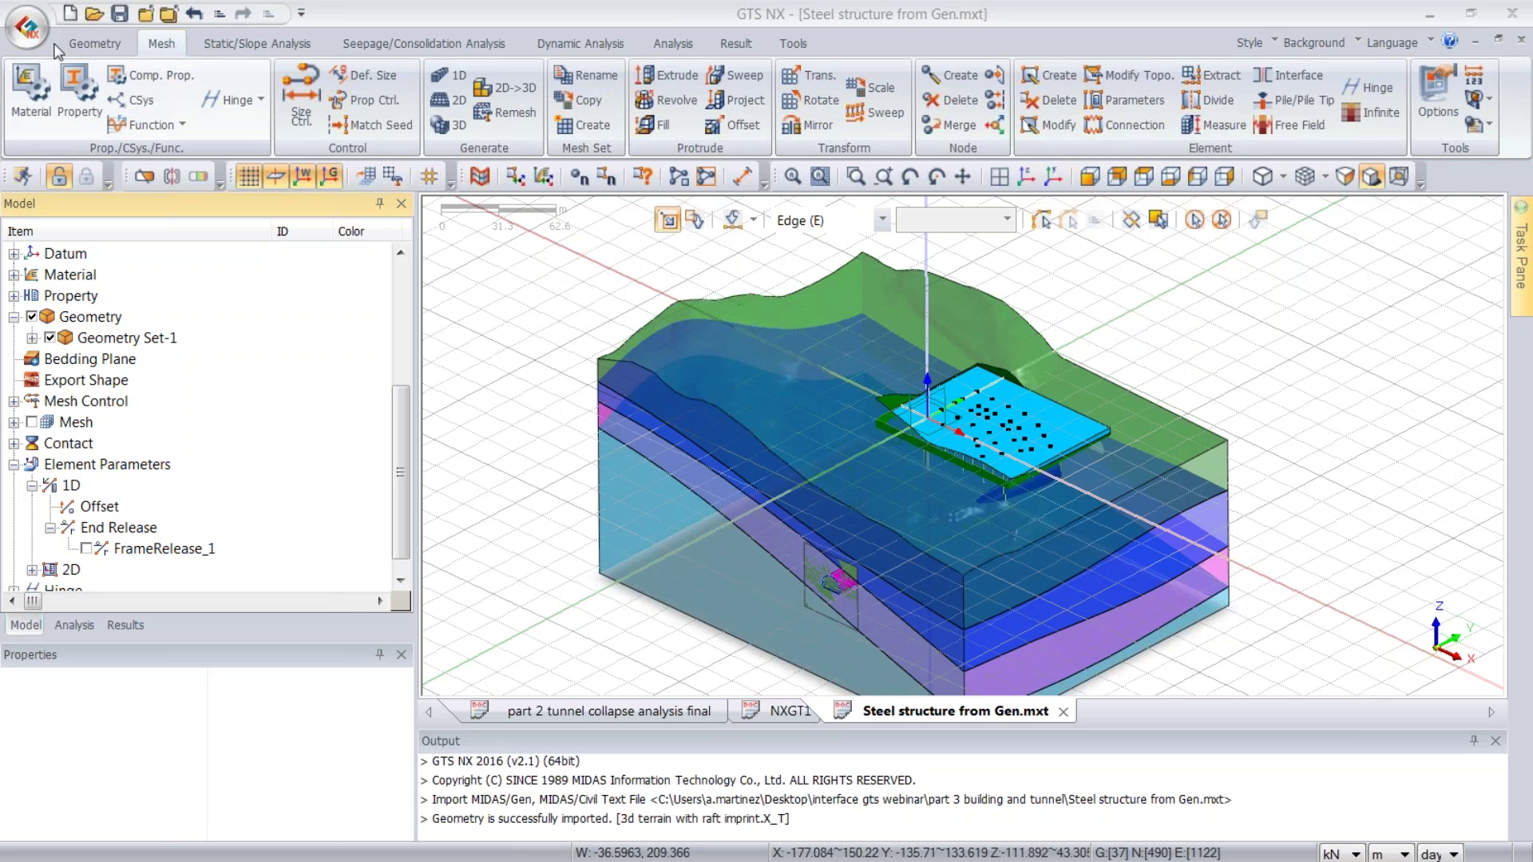
left_click(79, 88)
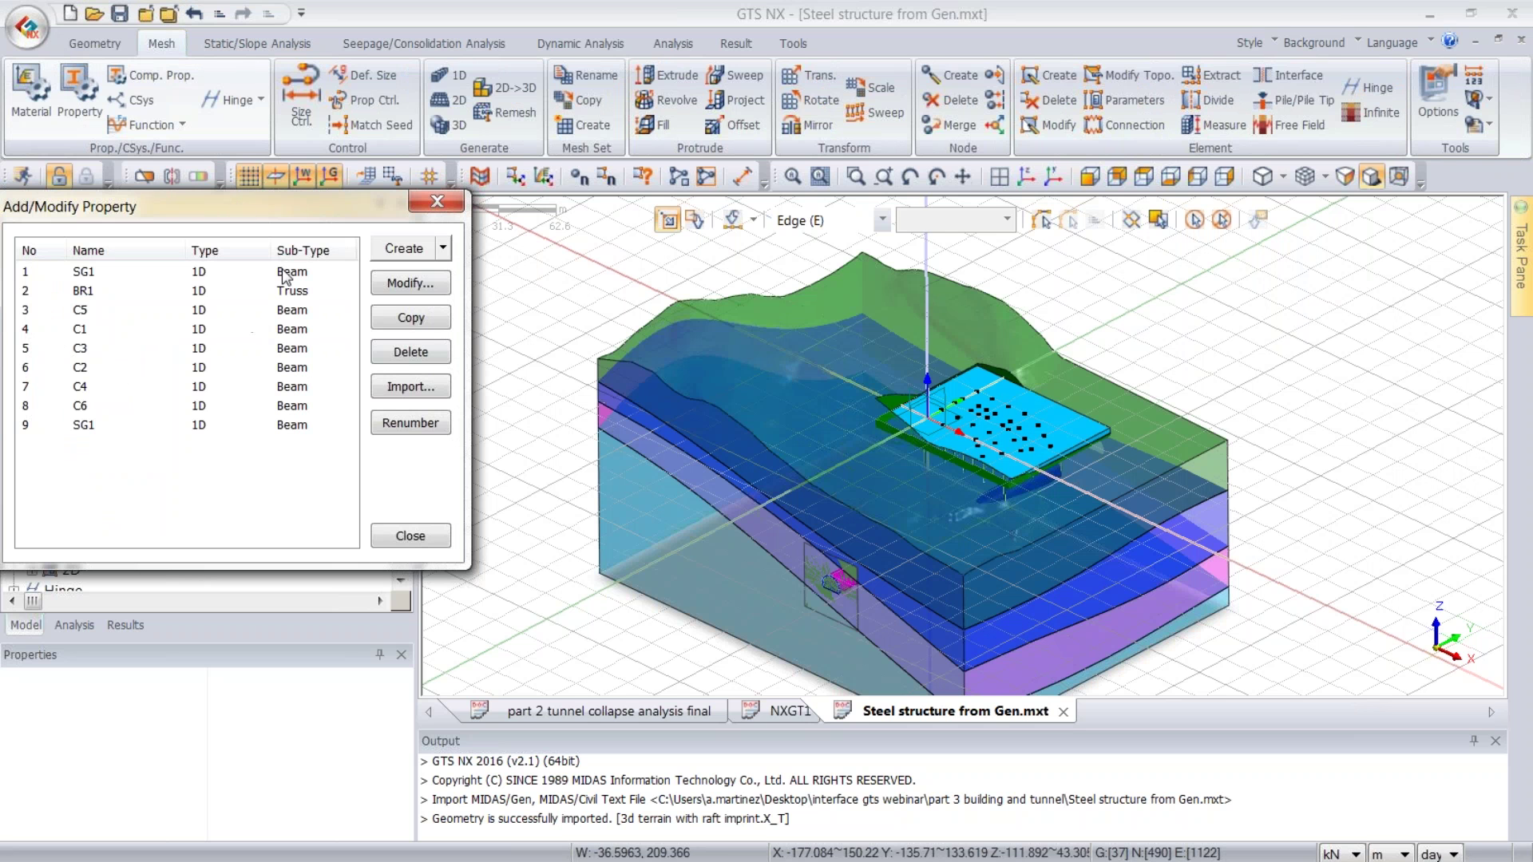
left_click_drag(303, 293, 302, 438)
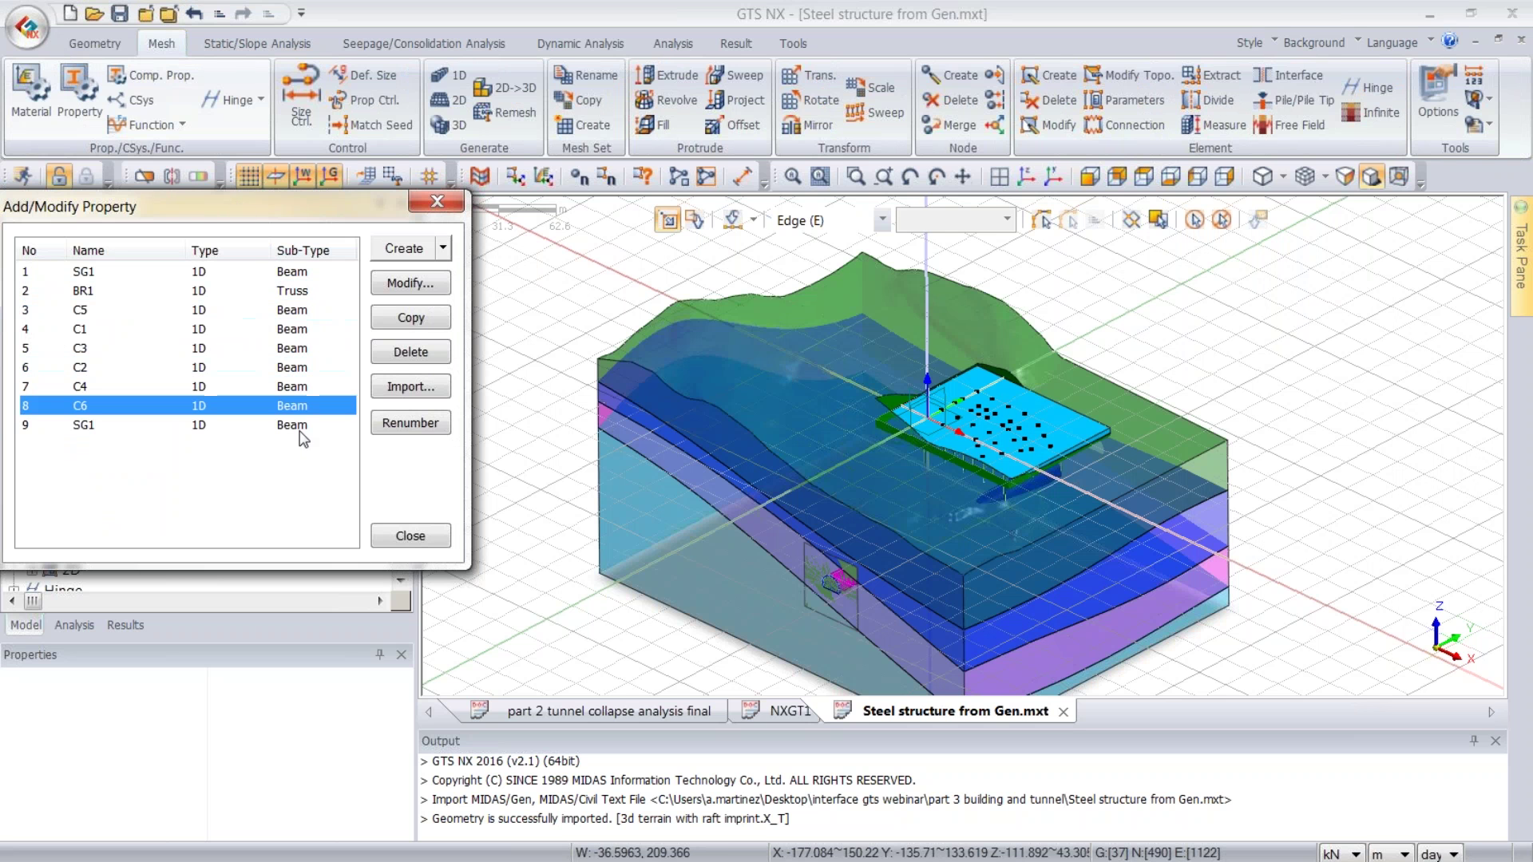
left_click(307, 426)
left_click(306, 453)
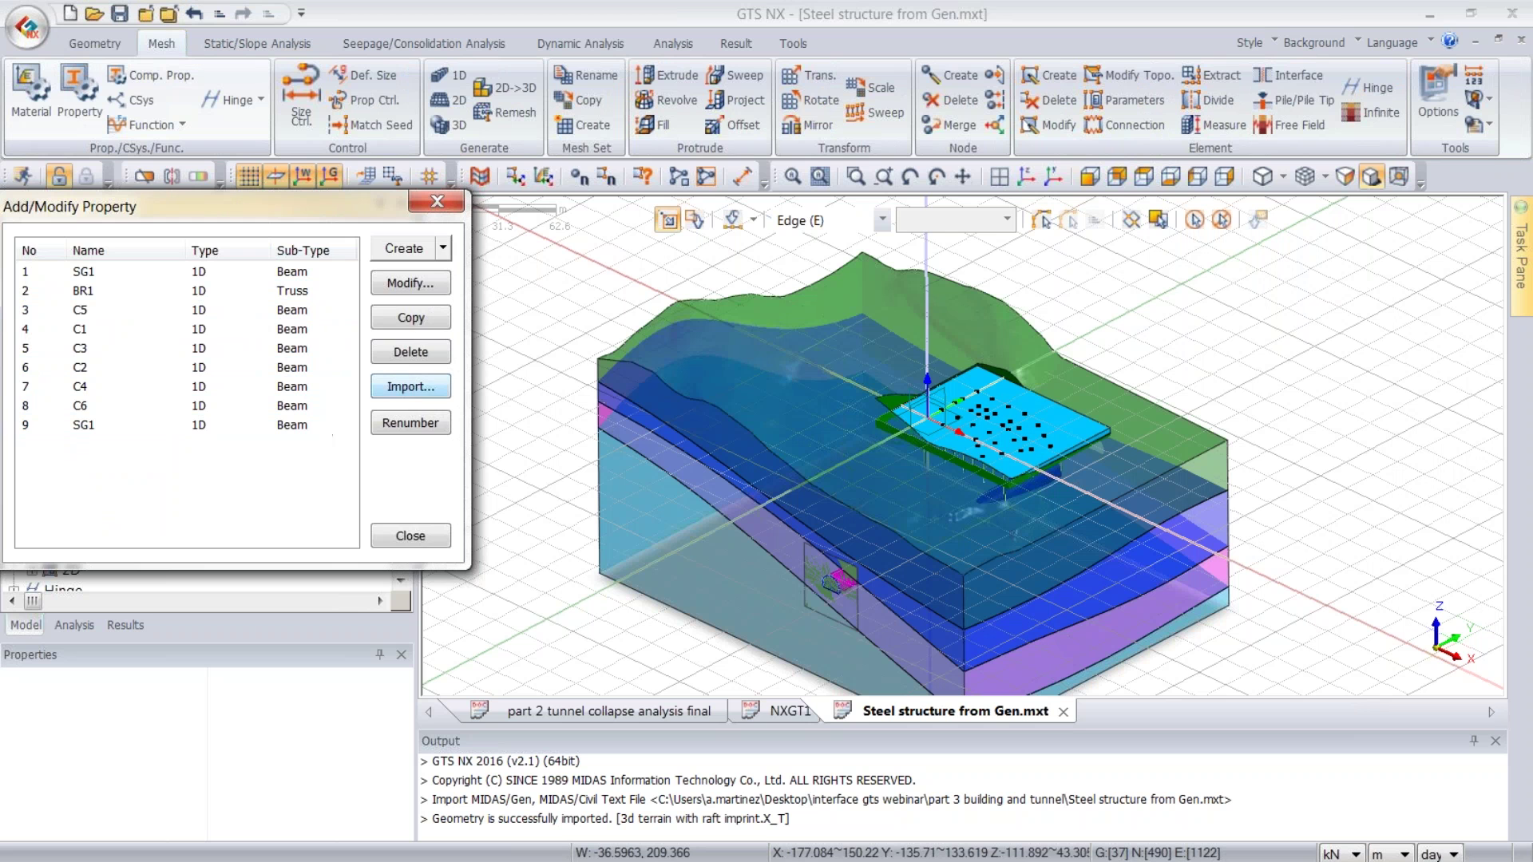
left_click(388, 384)
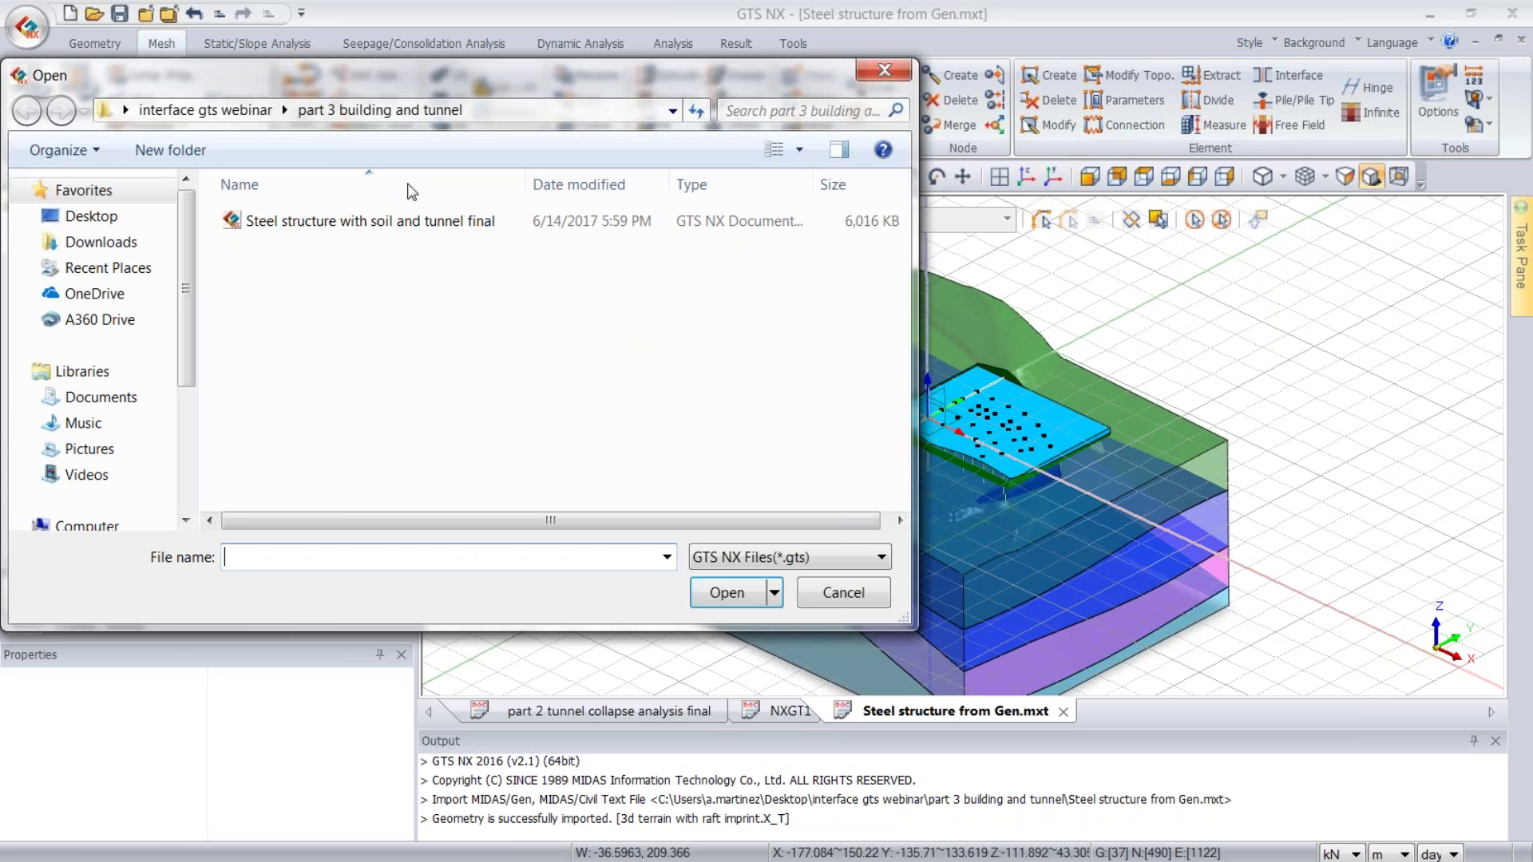
double_click(372, 230)
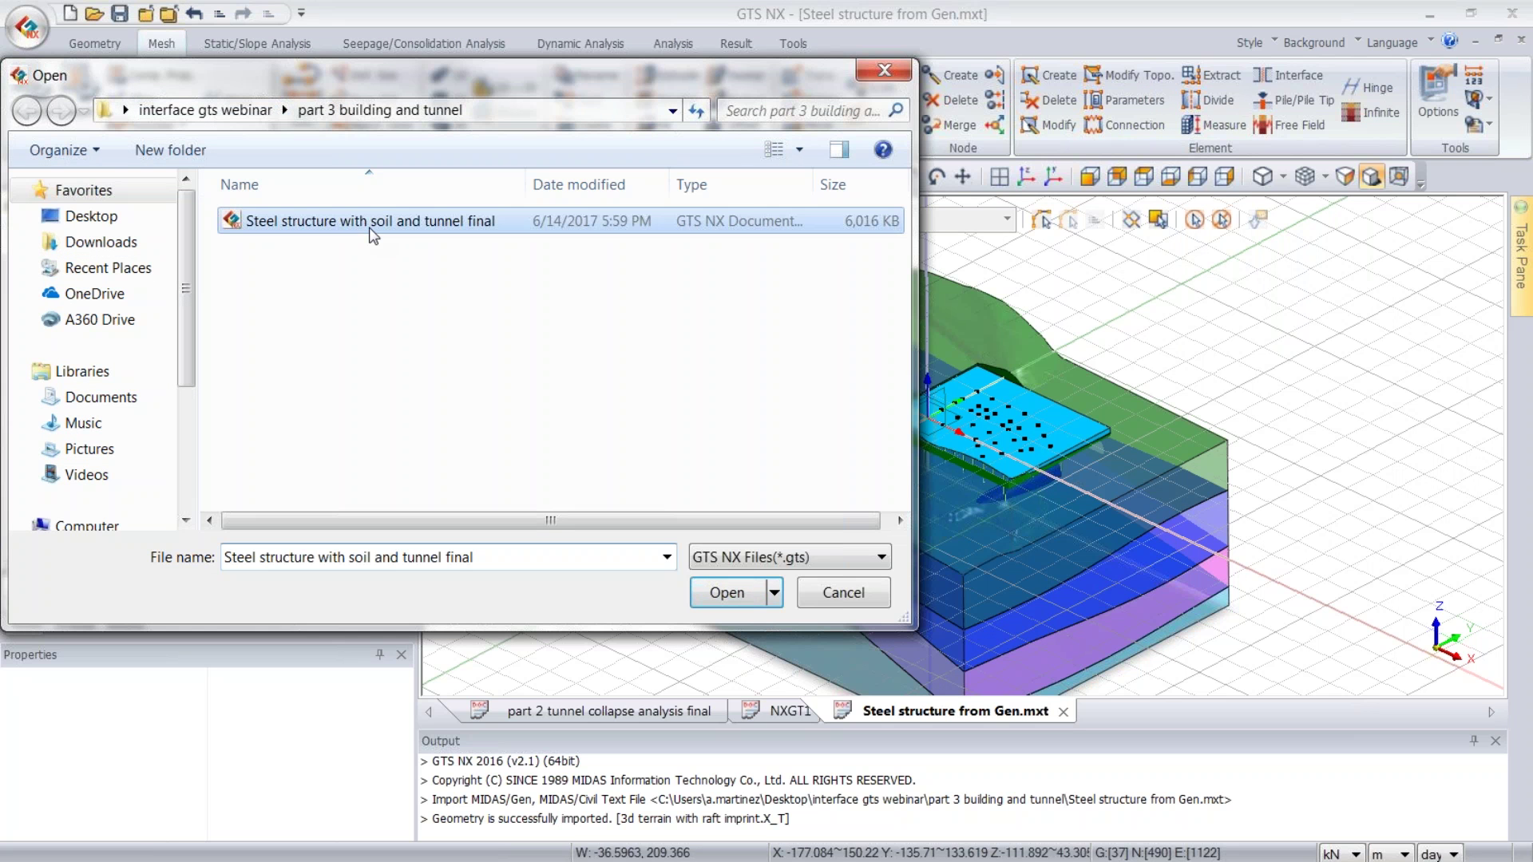
- Import the tunnel, Raft, Pile, Pile interface, sand, weathered rock, soft rock, hard rock and Pile tip properties, keeping their IDs
left_click_drag(603, 326, 600, 395)
left_click(603, 278)
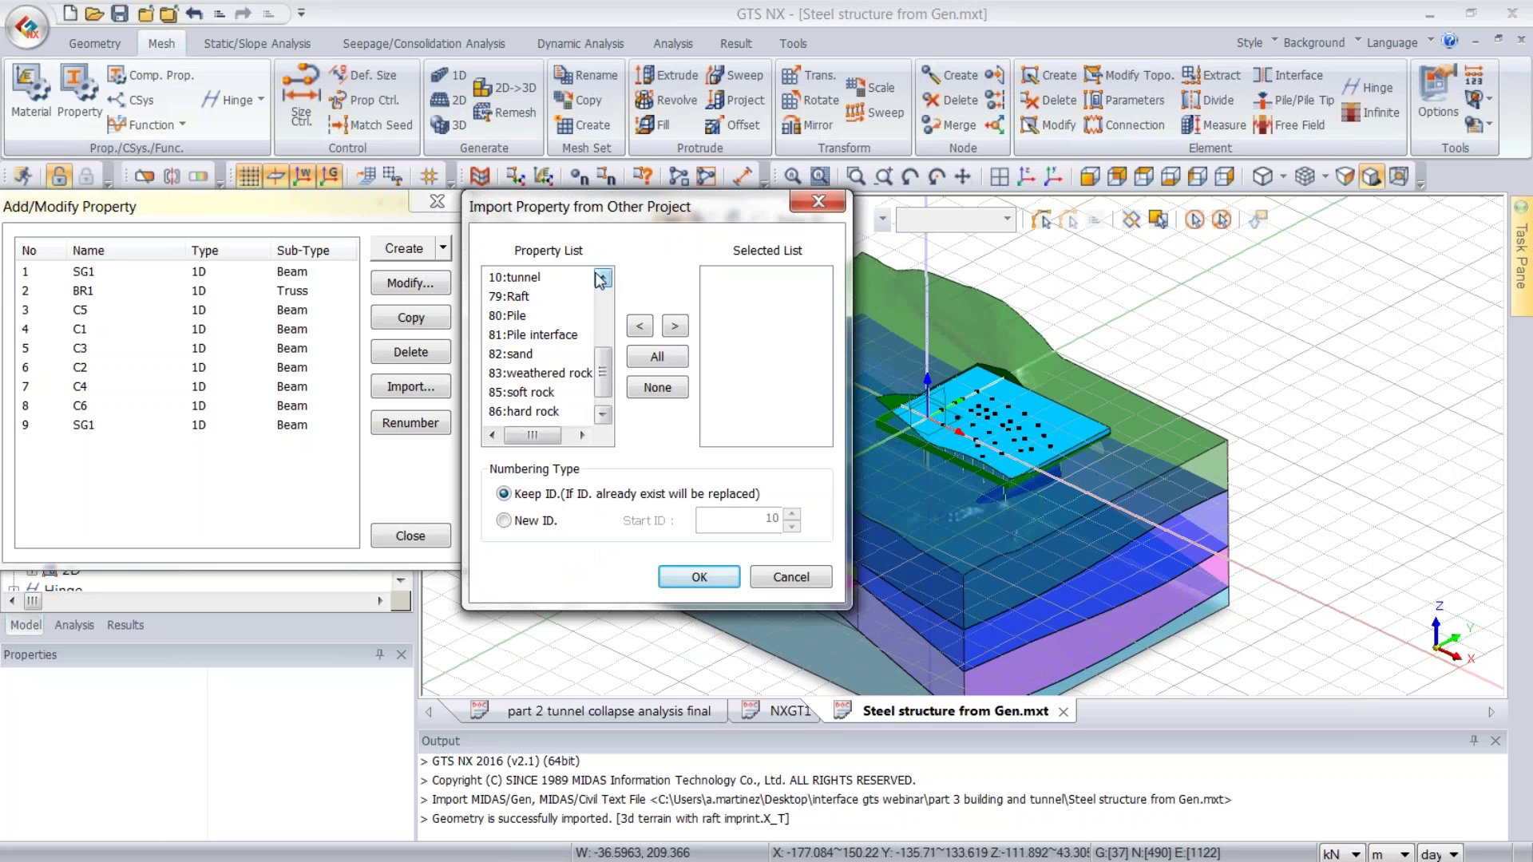
left_click(539, 284)
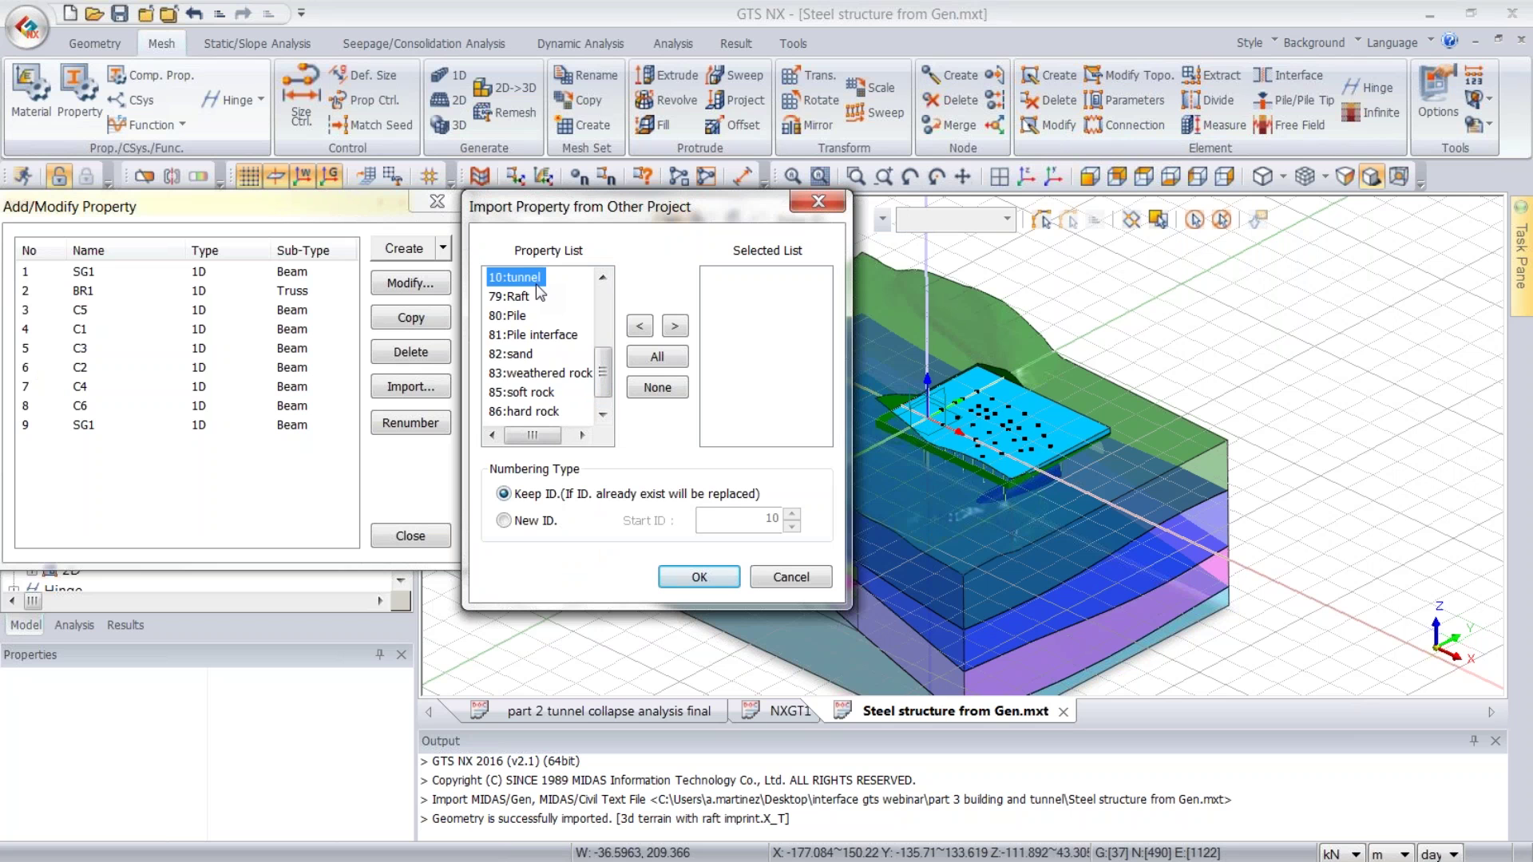
left_click(531, 413, "shift")
left_click_drag(603, 370, 605, 375)
left_click(527, 412, "shift")
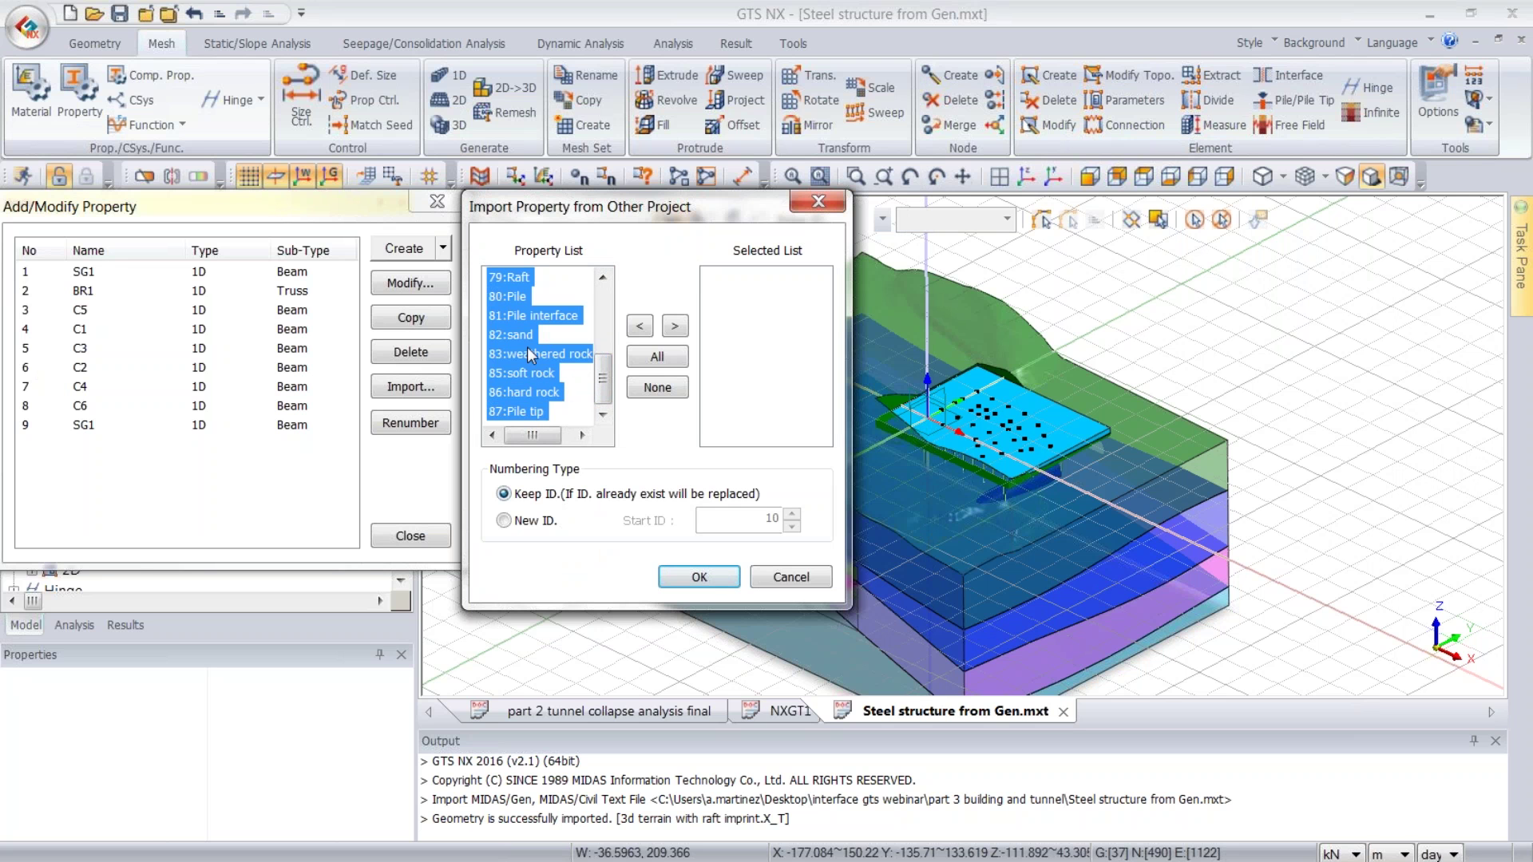
left_click(673, 328)
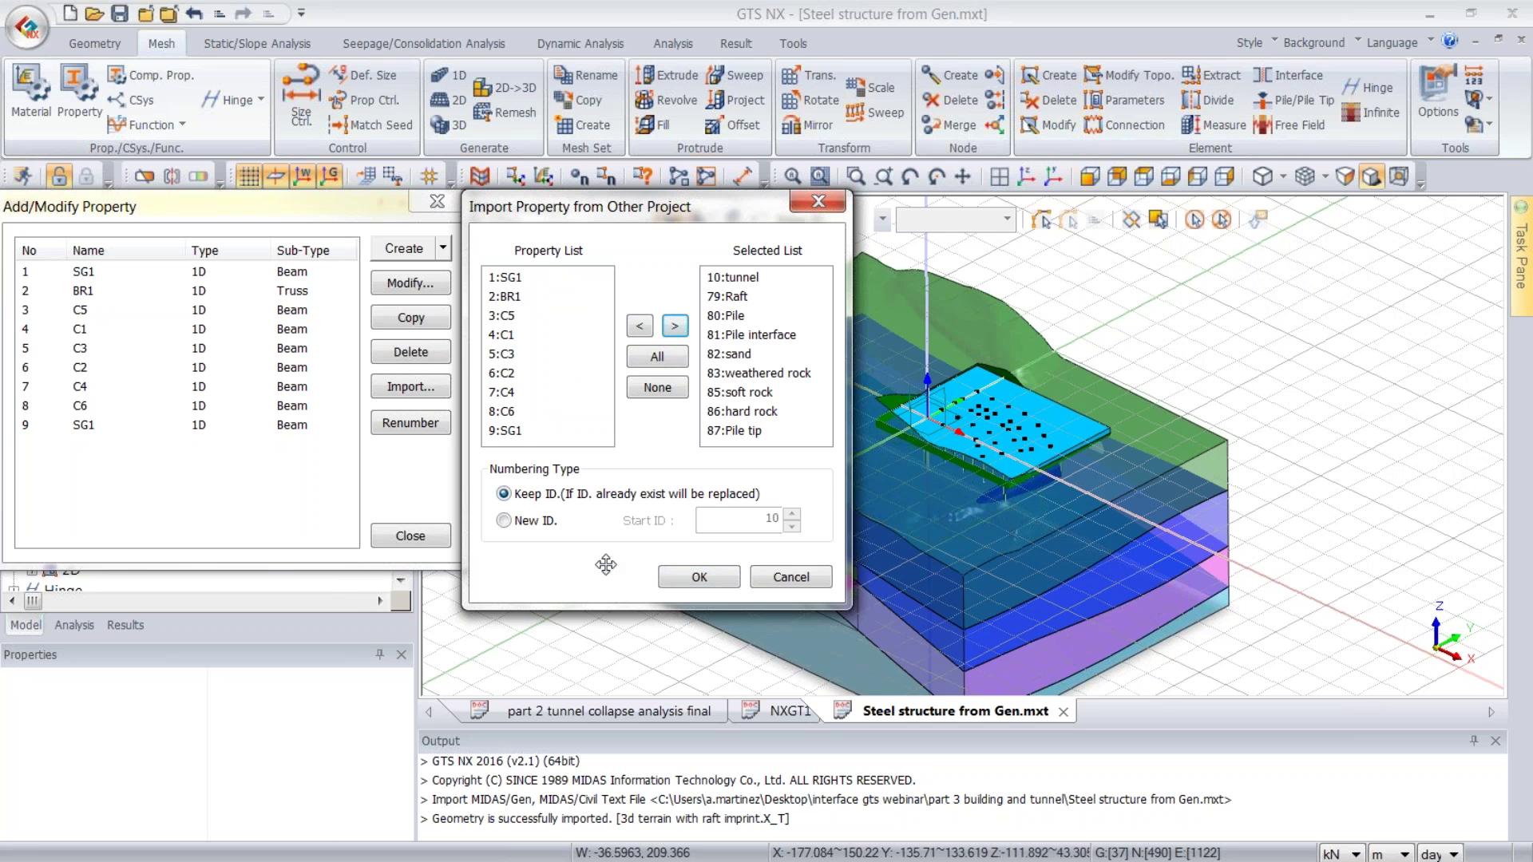
left_click(689, 577)
- Review the material and thickness settings of the imported tunnel shell property without changing them
left_click(102, 445)
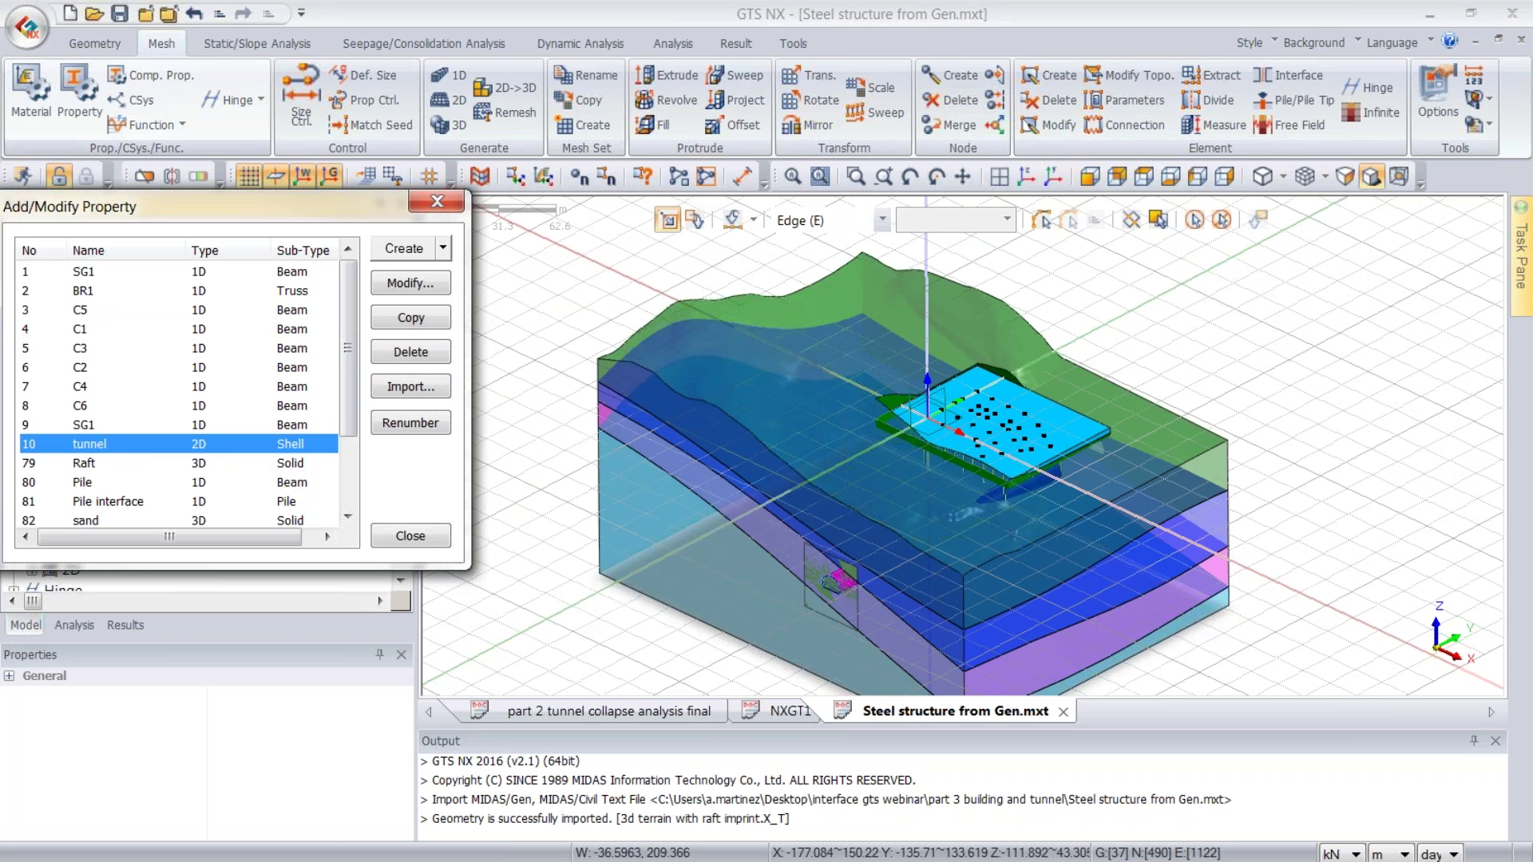
left_click(407, 285)
left_click_drag(604, 587, 662, 598)
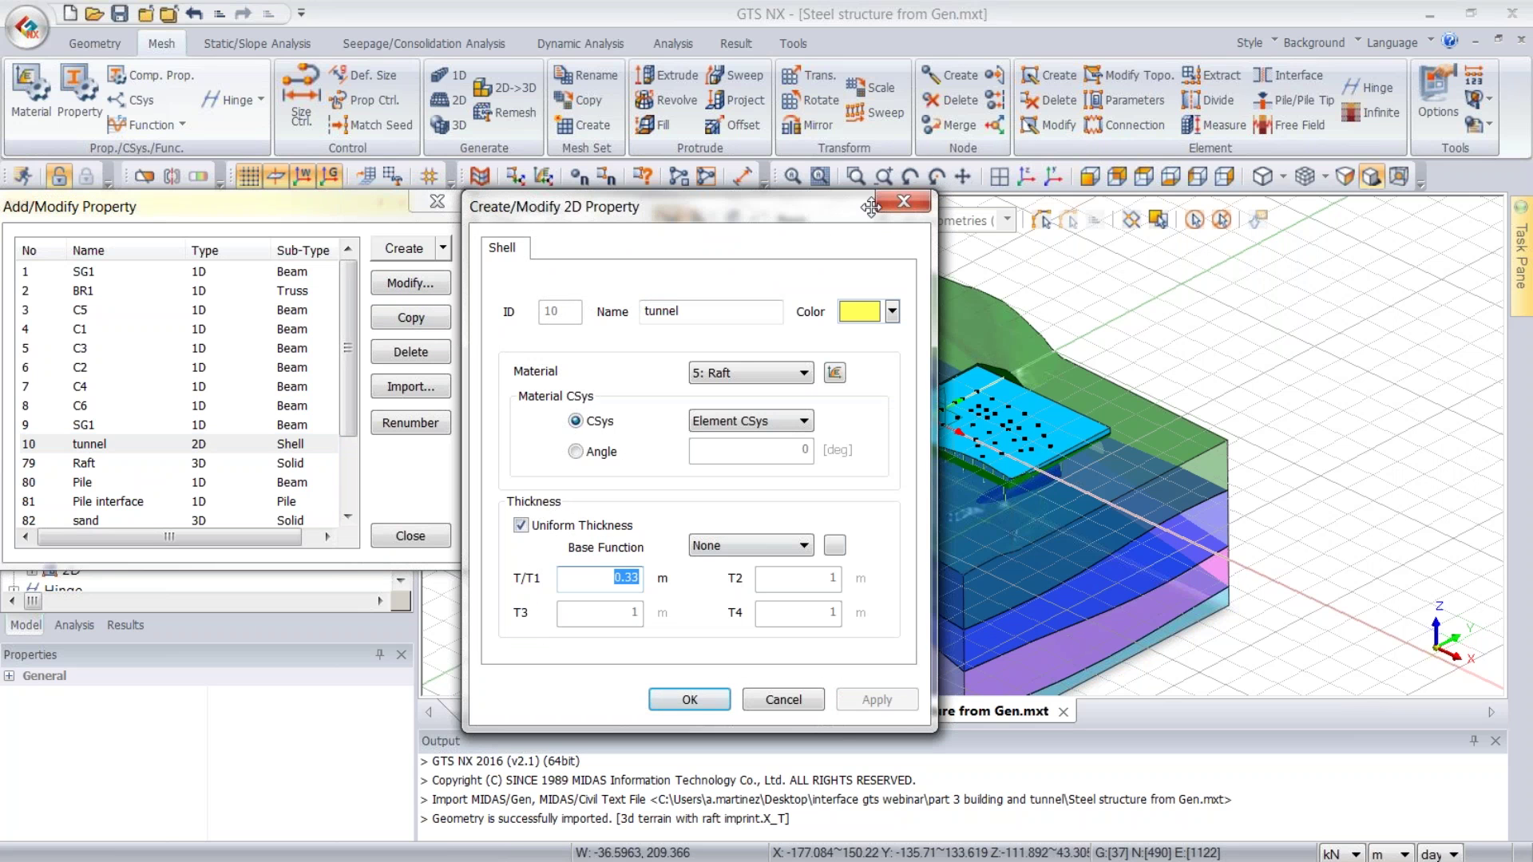
left_click(906, 199)
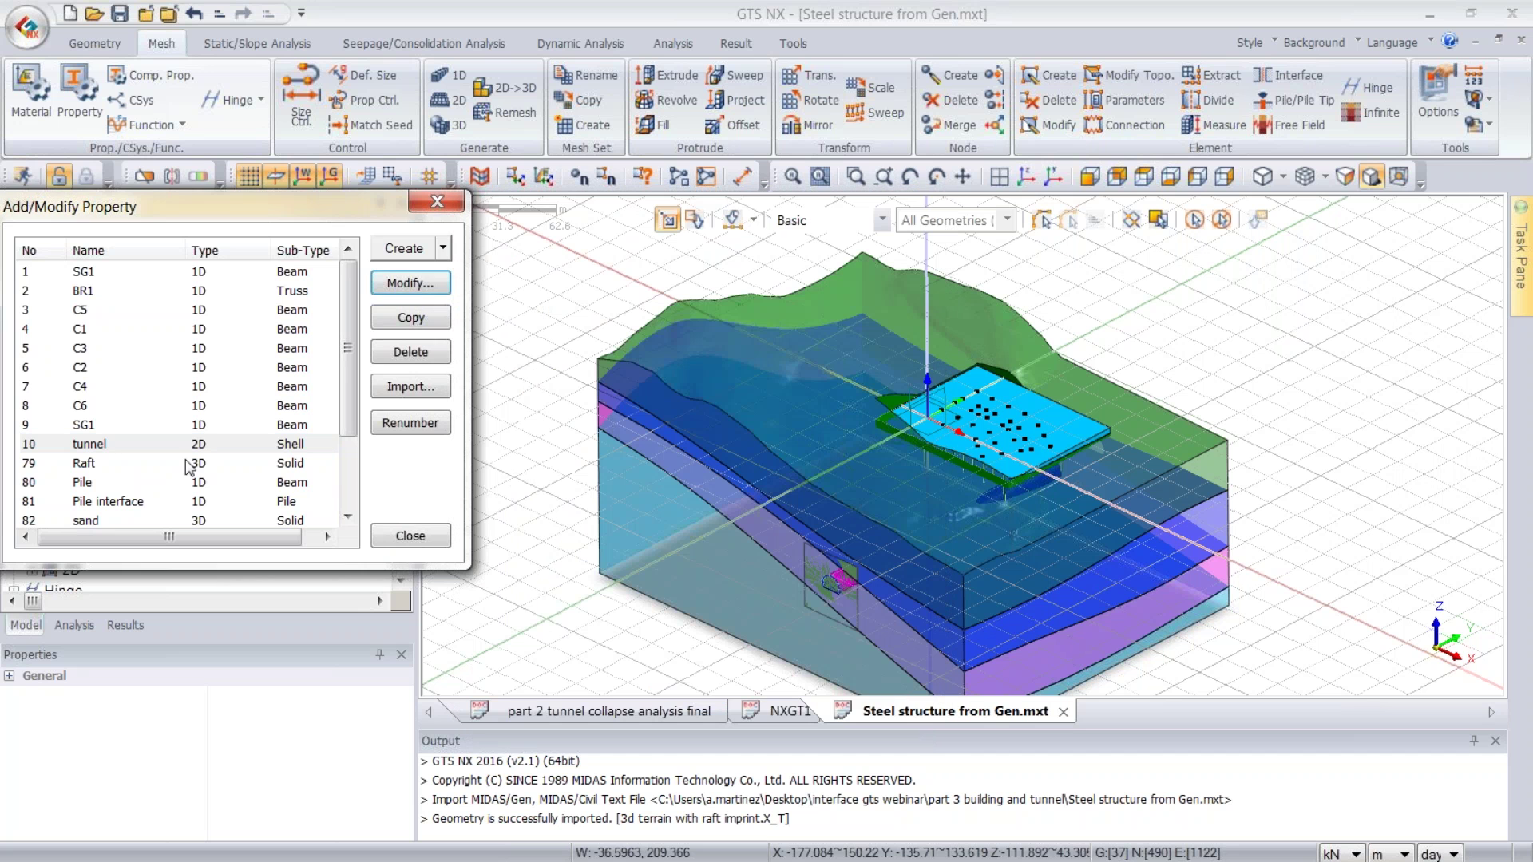
- Open the Pile beam property and inspect its section template
left_click(206, 479)
left_click(410, 282)
left_click_drag(554, 197, 574, 31)
left_click(603, 711)
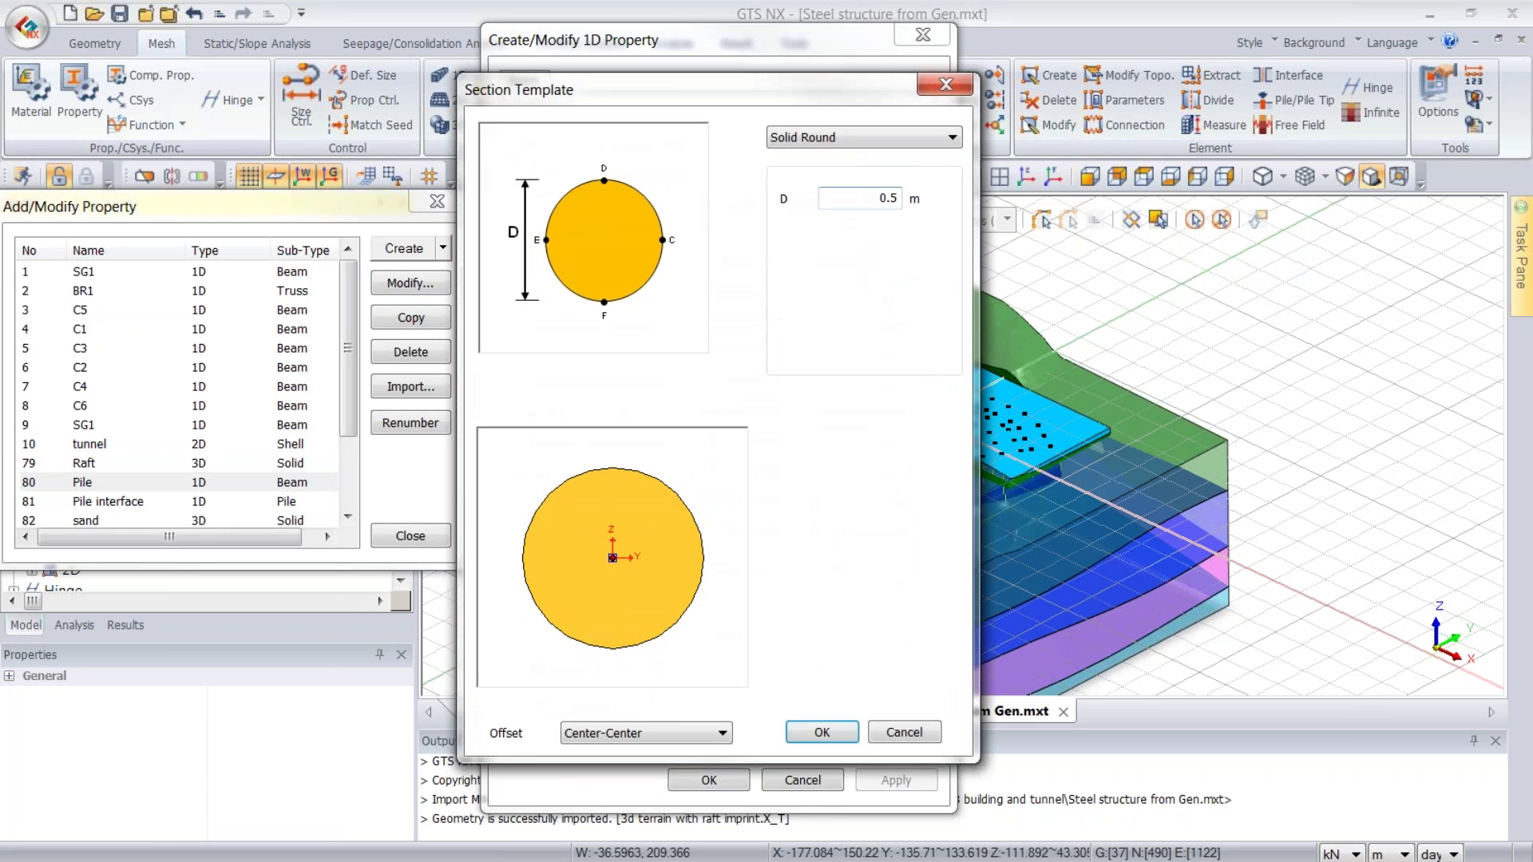
- Try out the AISC-ASTM(SI) T-Section WT230X30 for the pile, discarding it and closing the property list
left_click(809, 142)
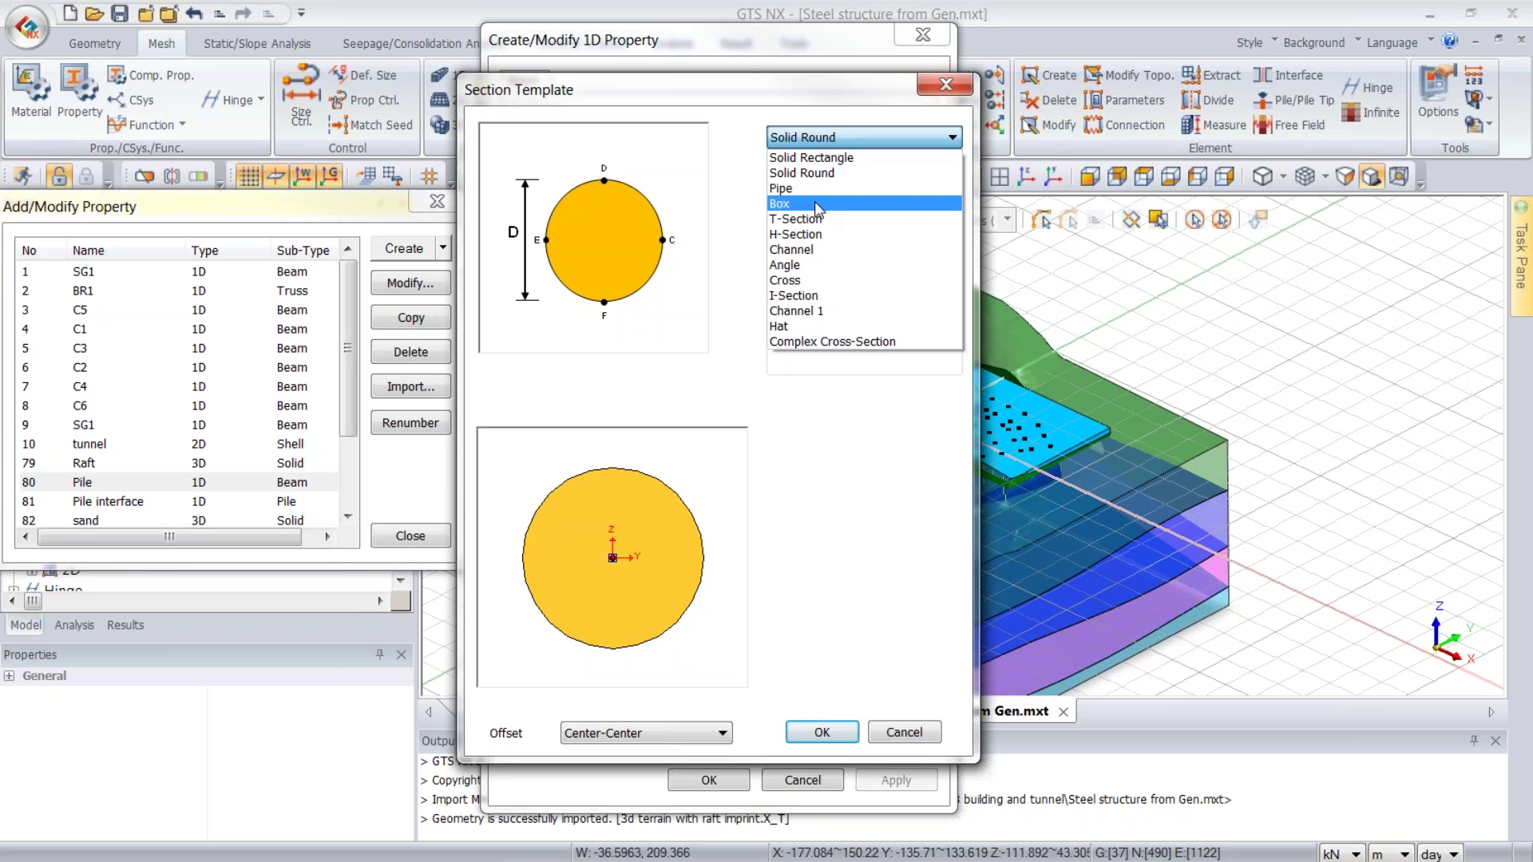
left_click(822, 220)
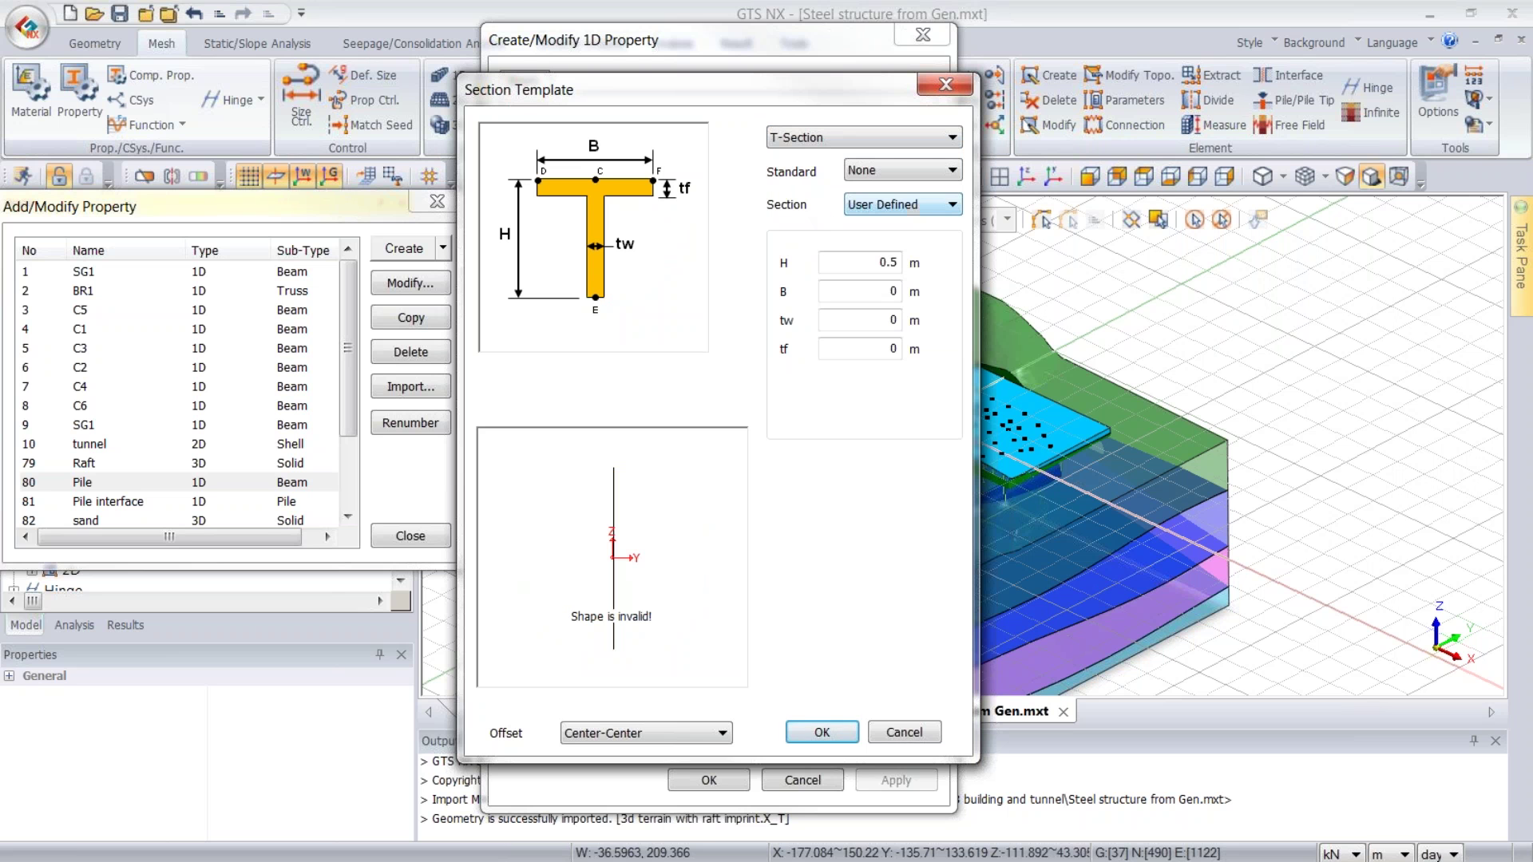
left_click(902, 170)
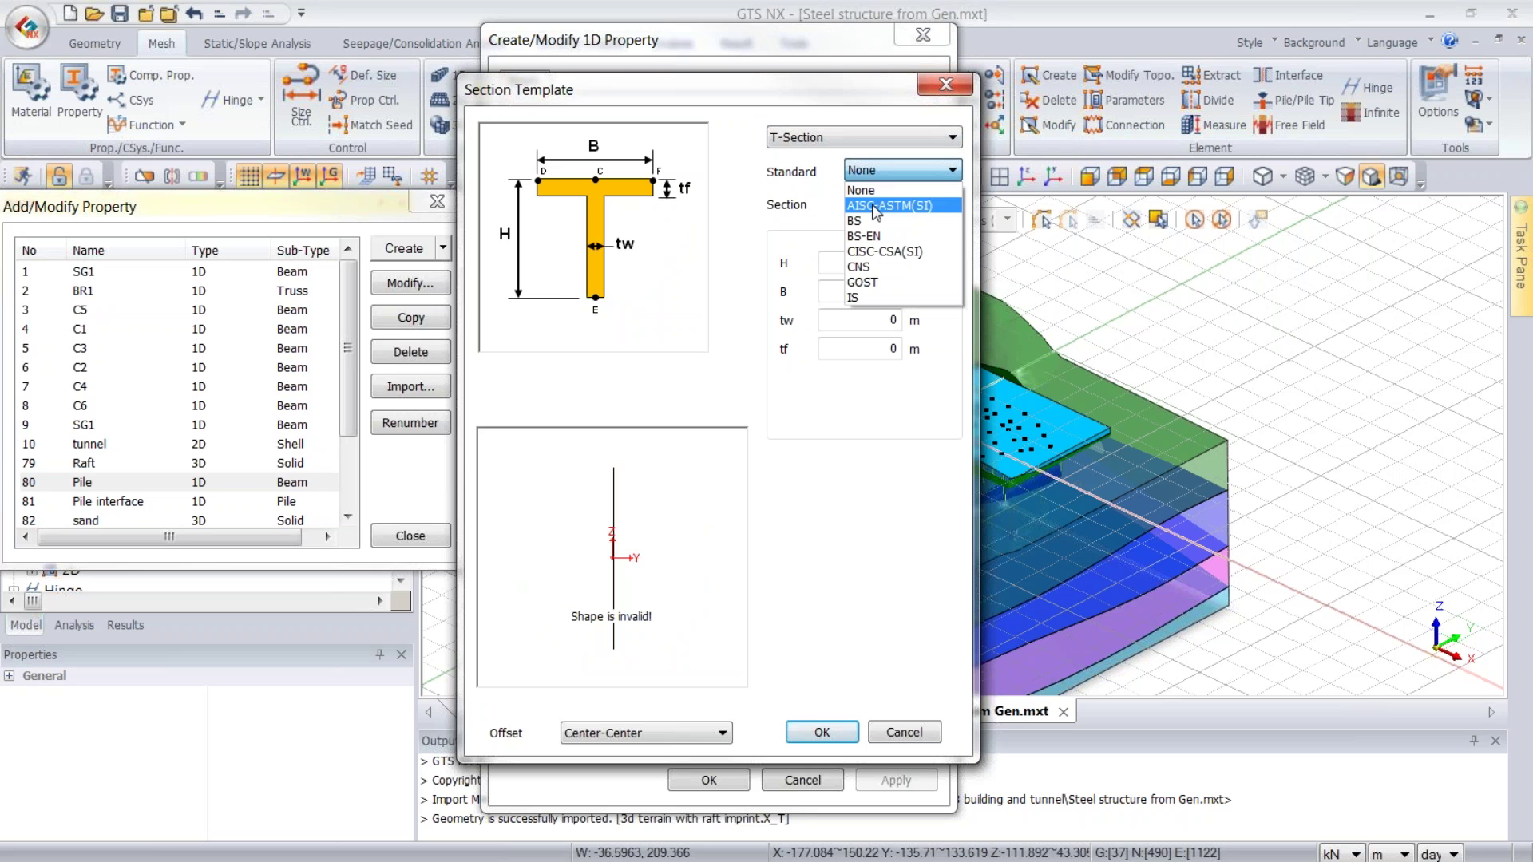
left_click(949, 207)
left_click(953, 204)
scroll(939, 291, "down", 3)
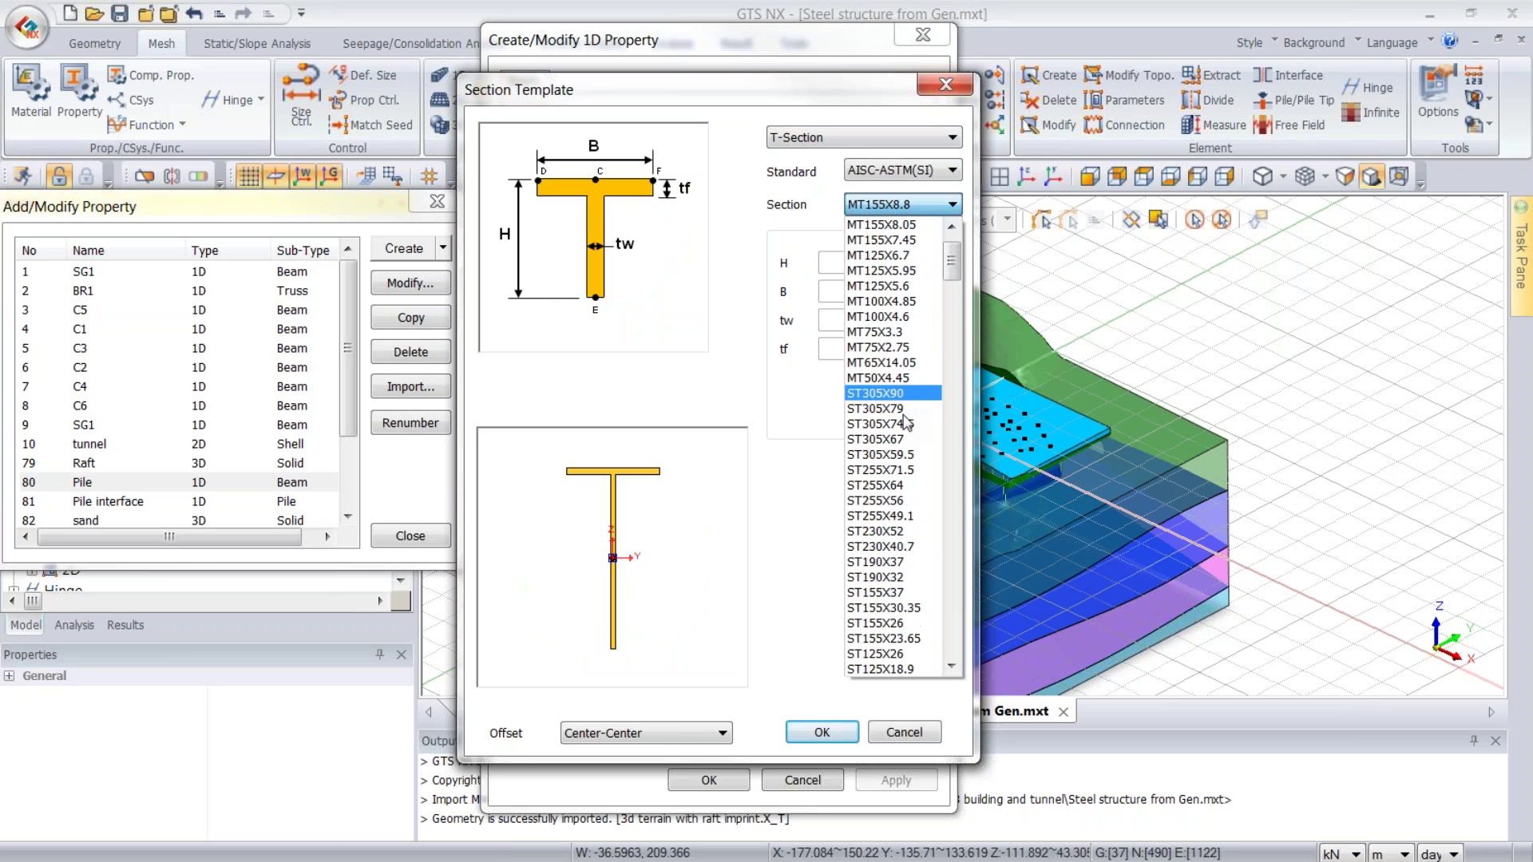
left_click_drag(958, 297, 958, 503)
left_click(879, 408)
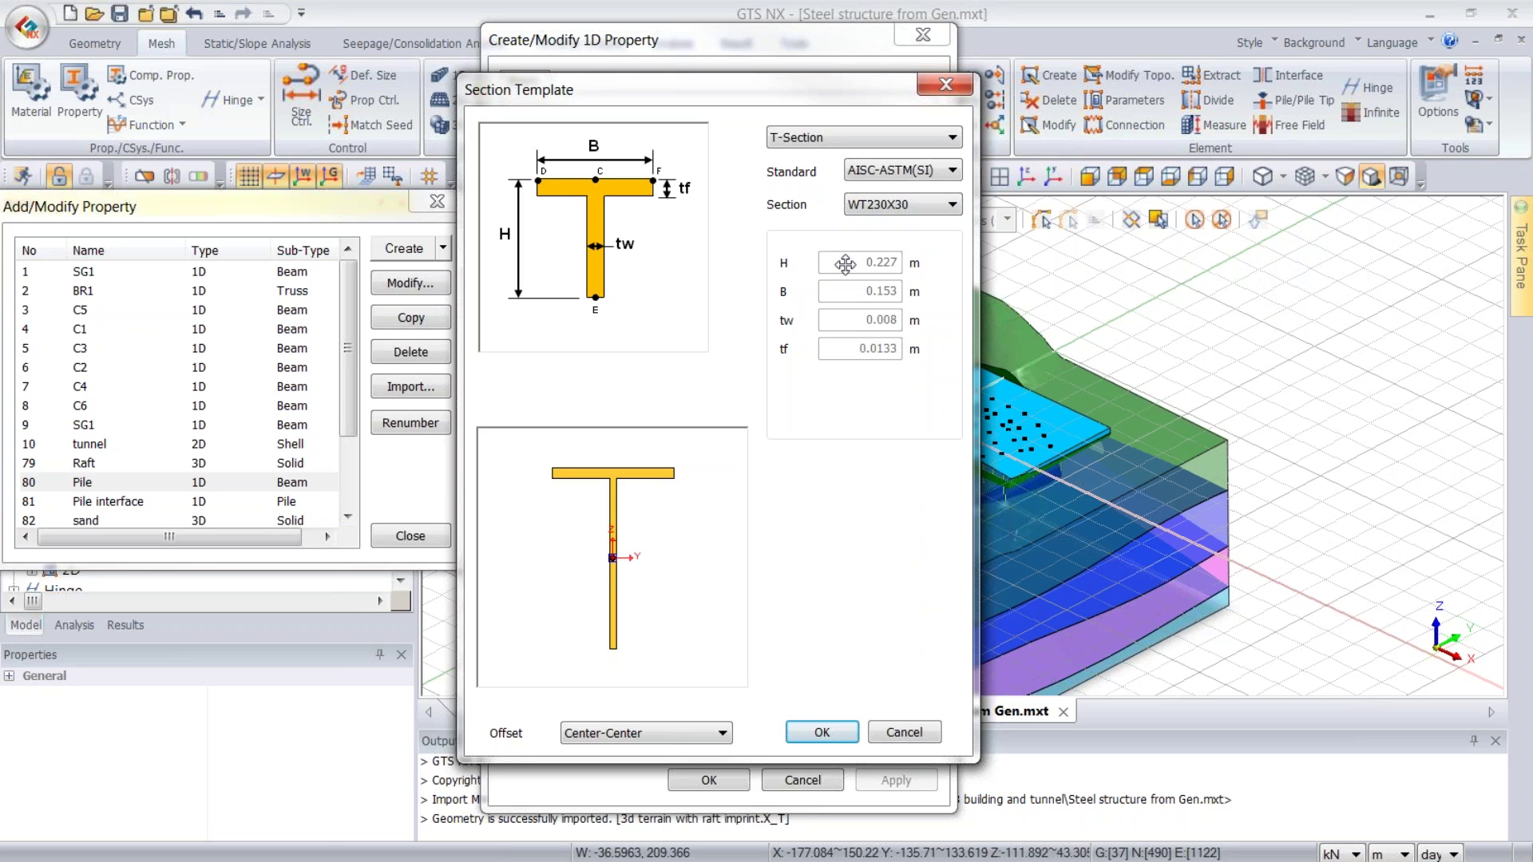
left_click(946, 84)
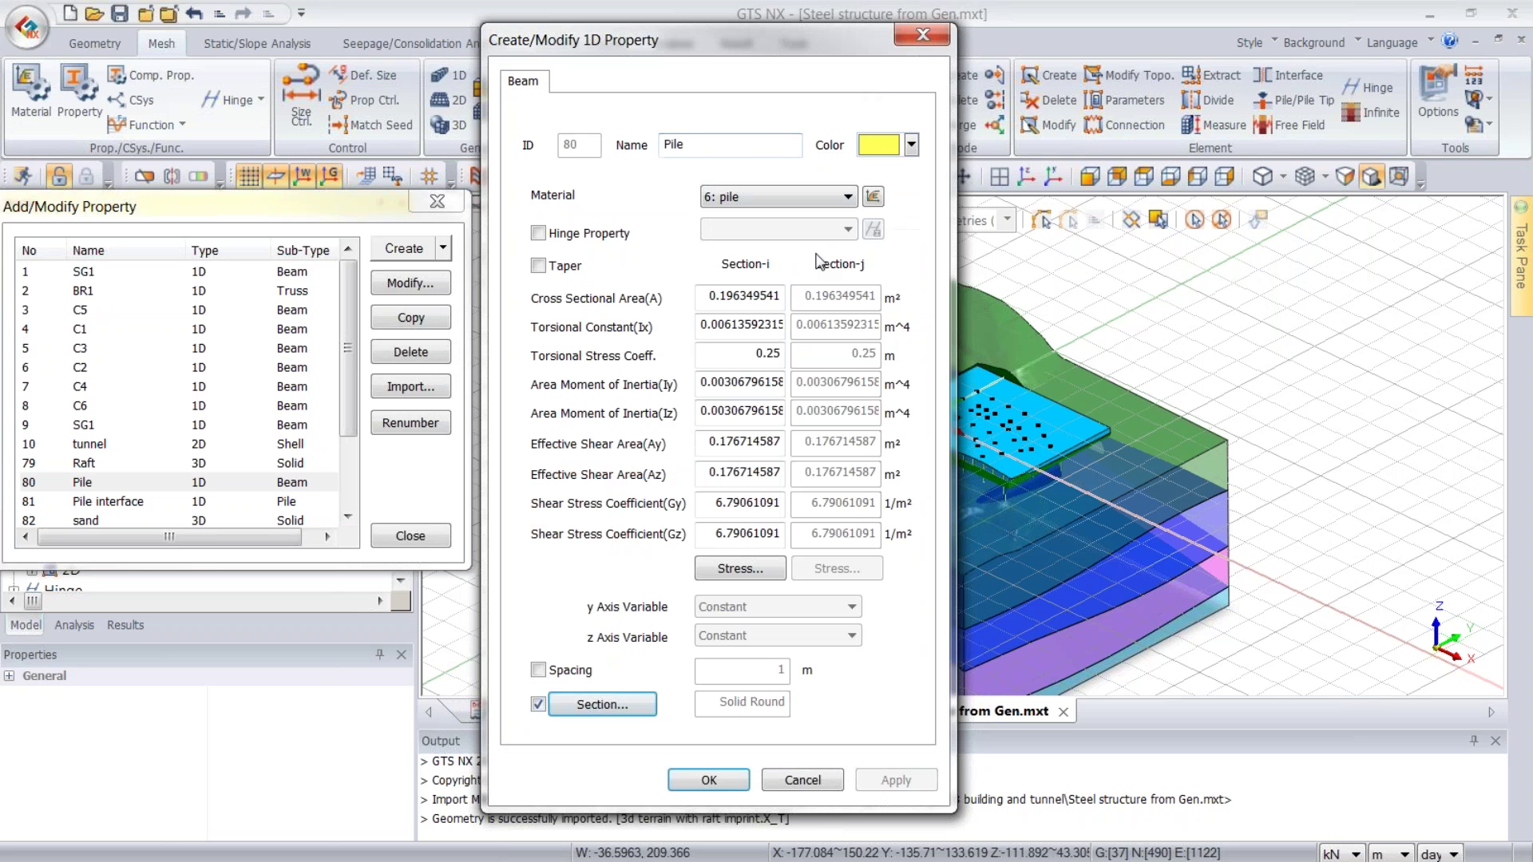
left_click(940, 35)
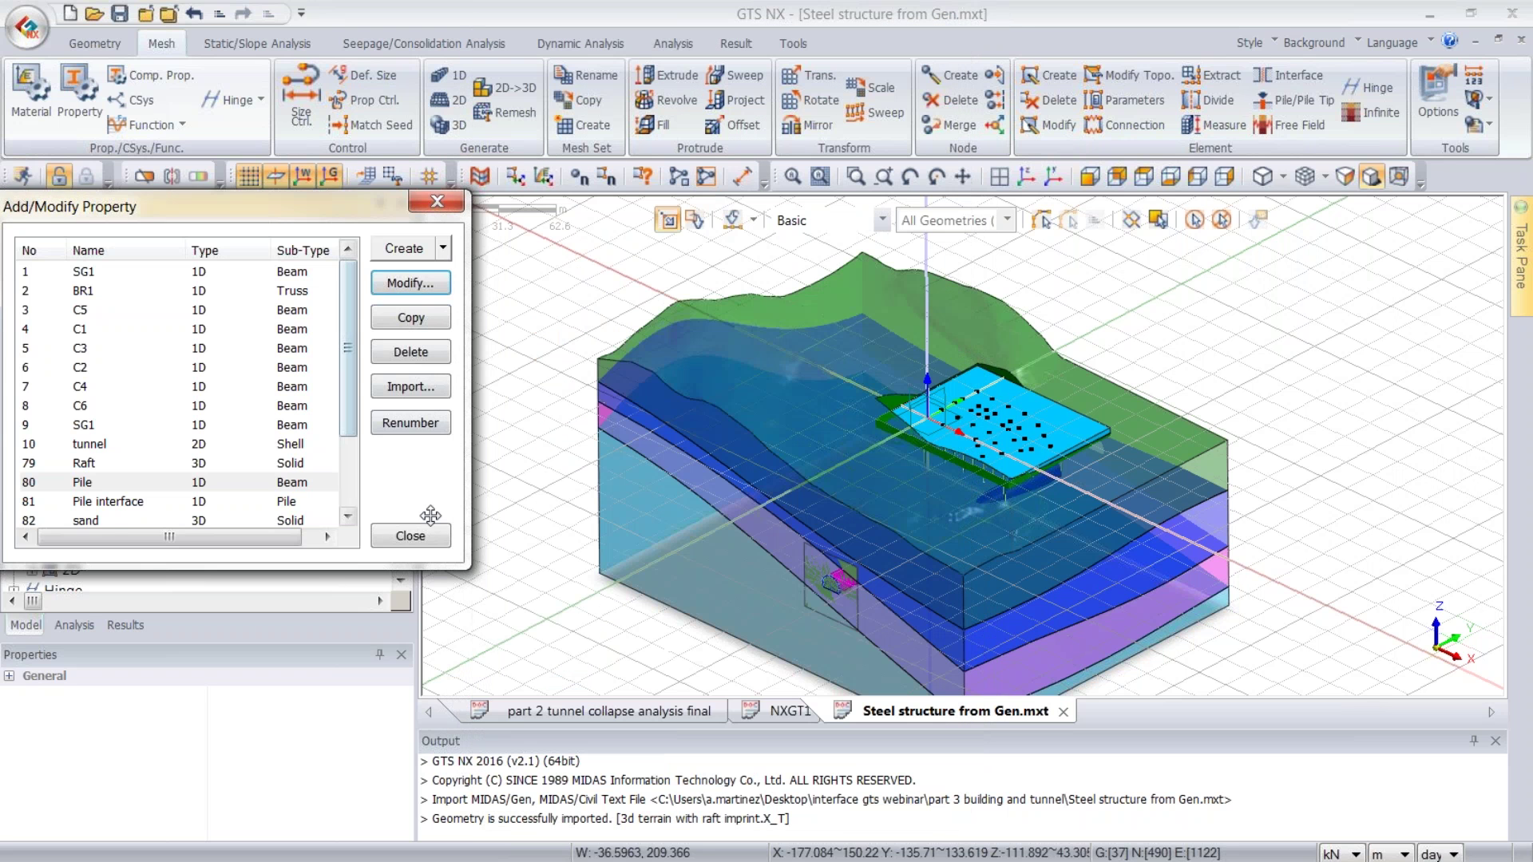
left_click(431, 542)
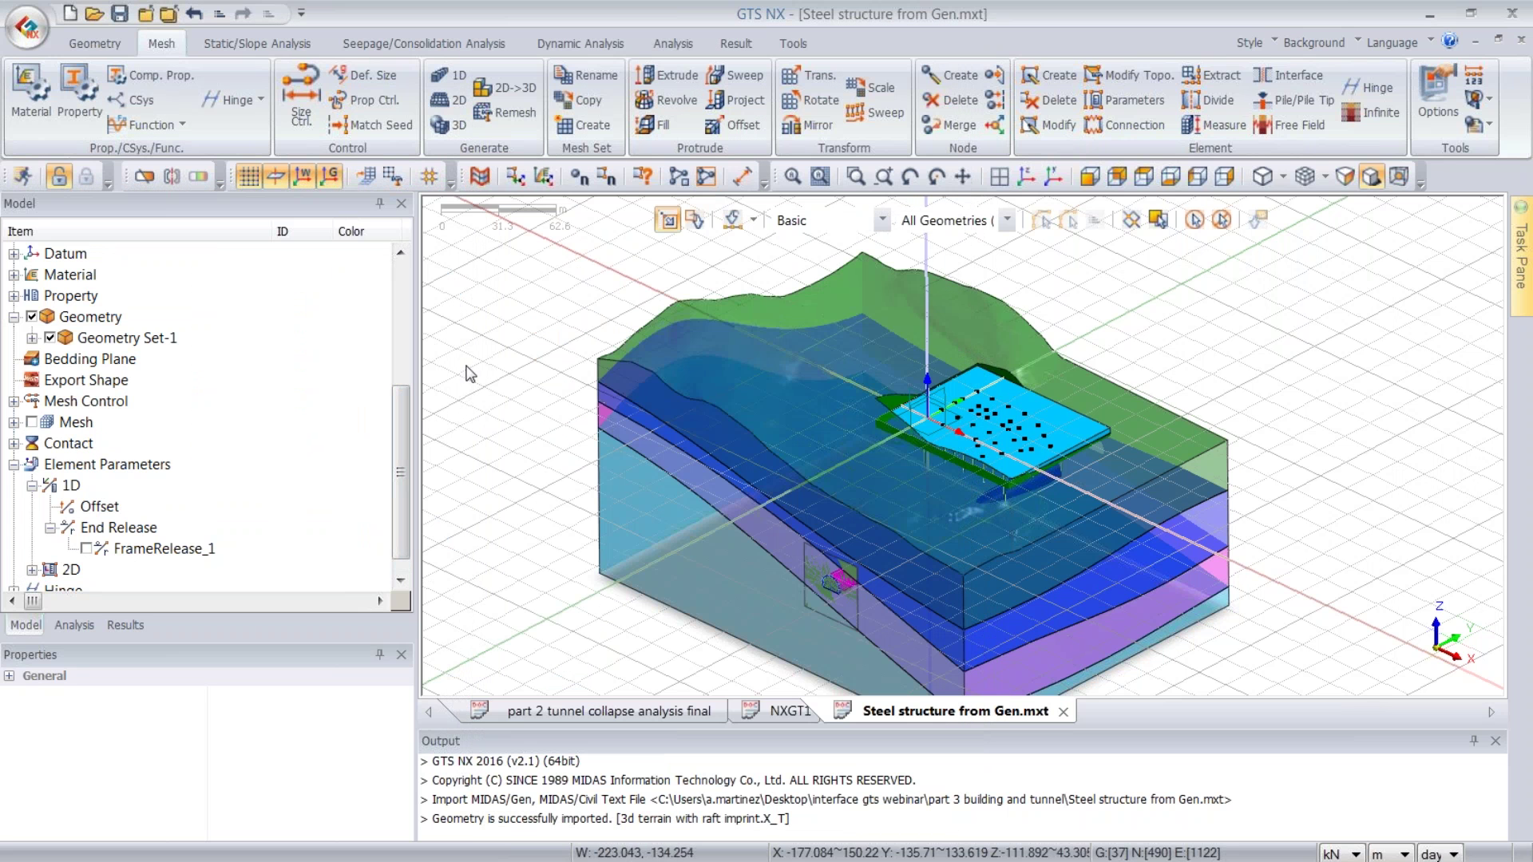
- Hide the grid and mesh the raft solid at size 5 with the Raft property in a mesh set named raft
left_click(248, 176)
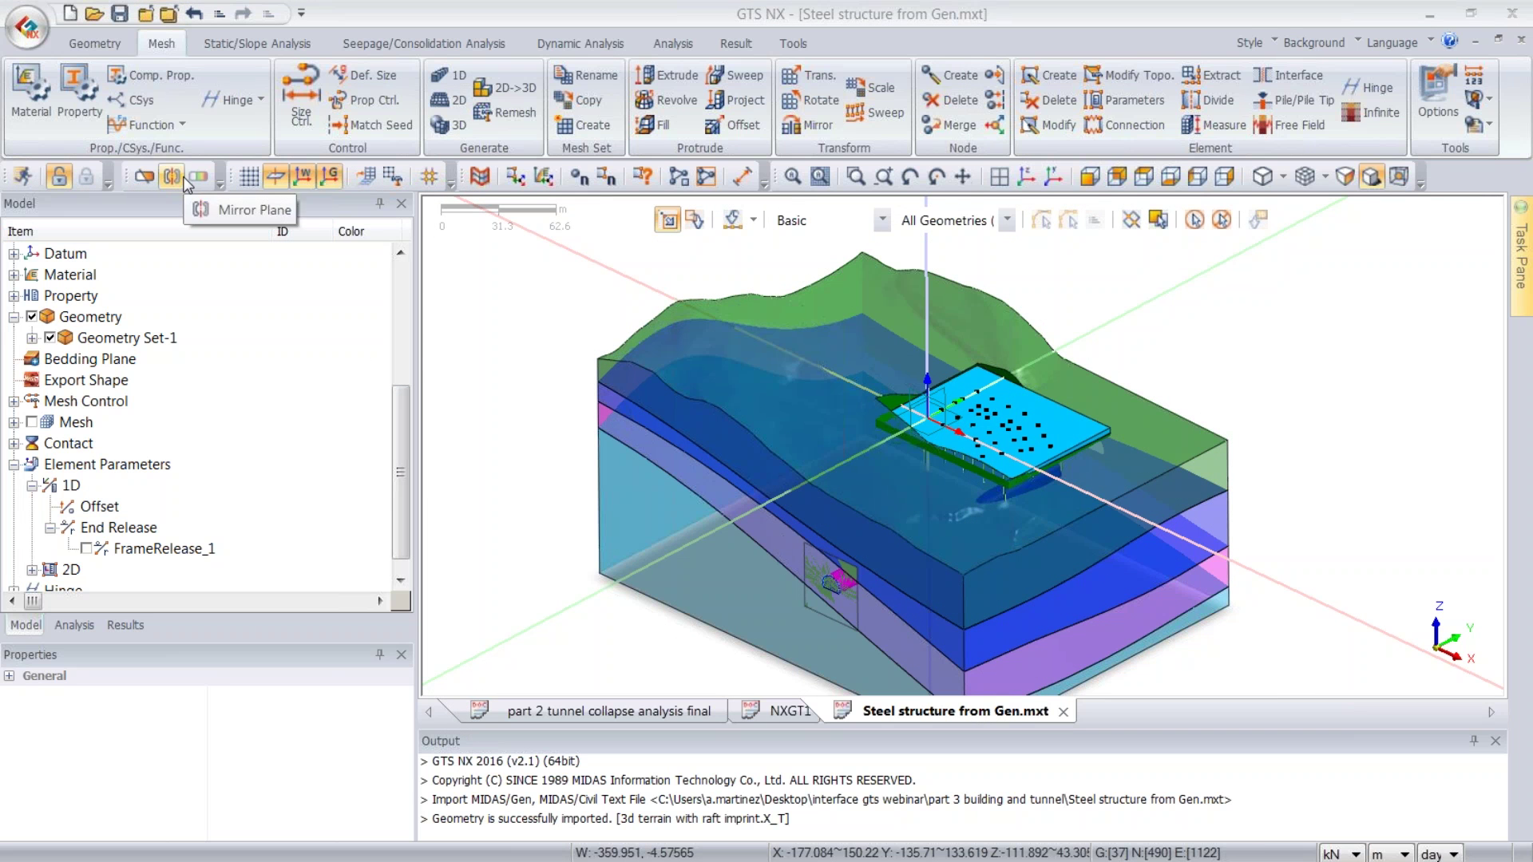
left_click(448, 125)
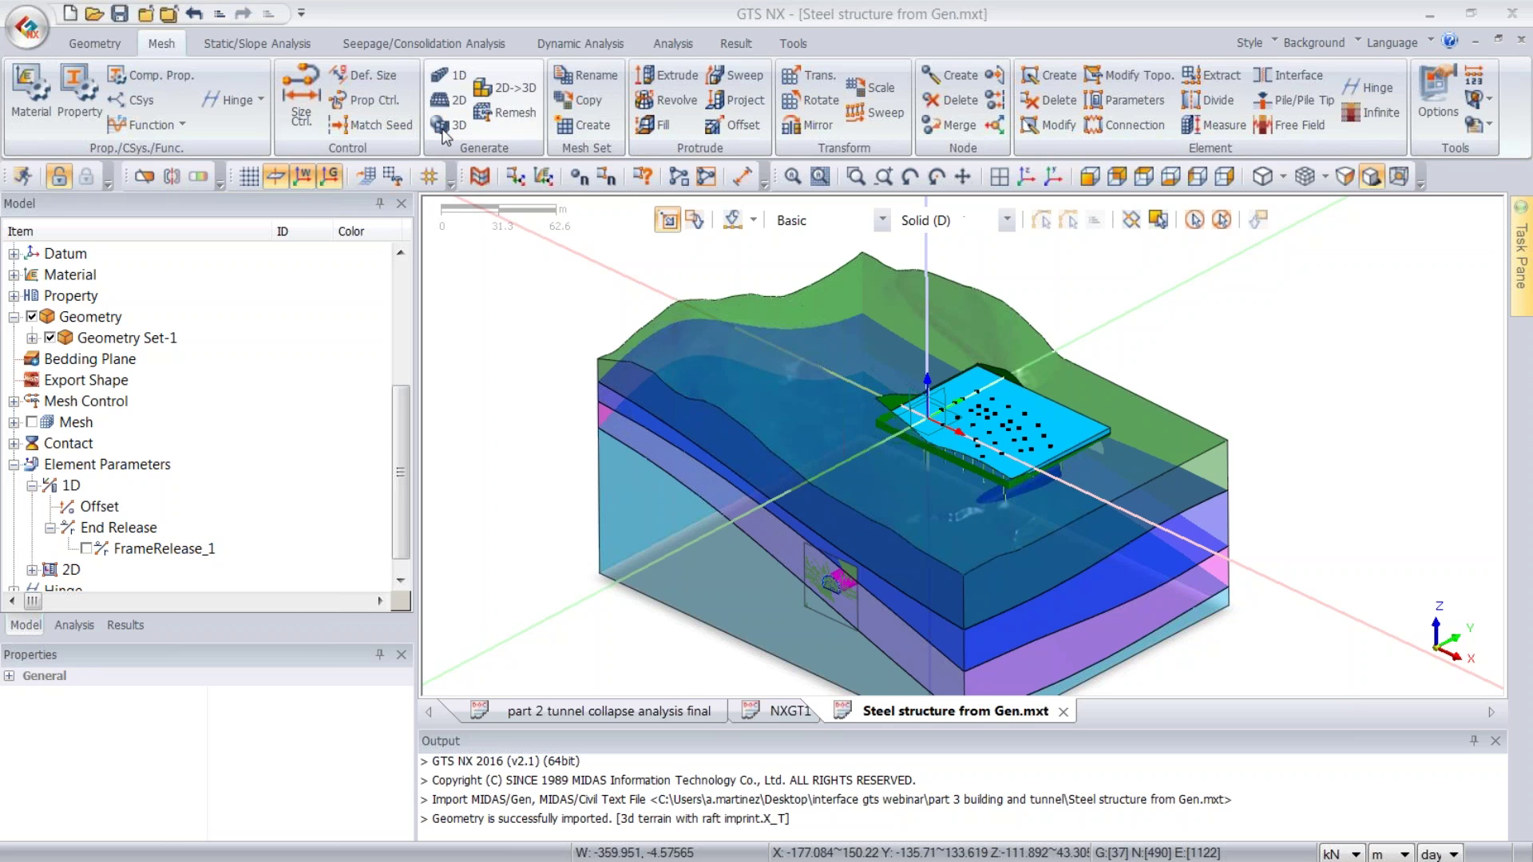
left_click_drag(182, 209, 529, 222)
left_click(998, 407)
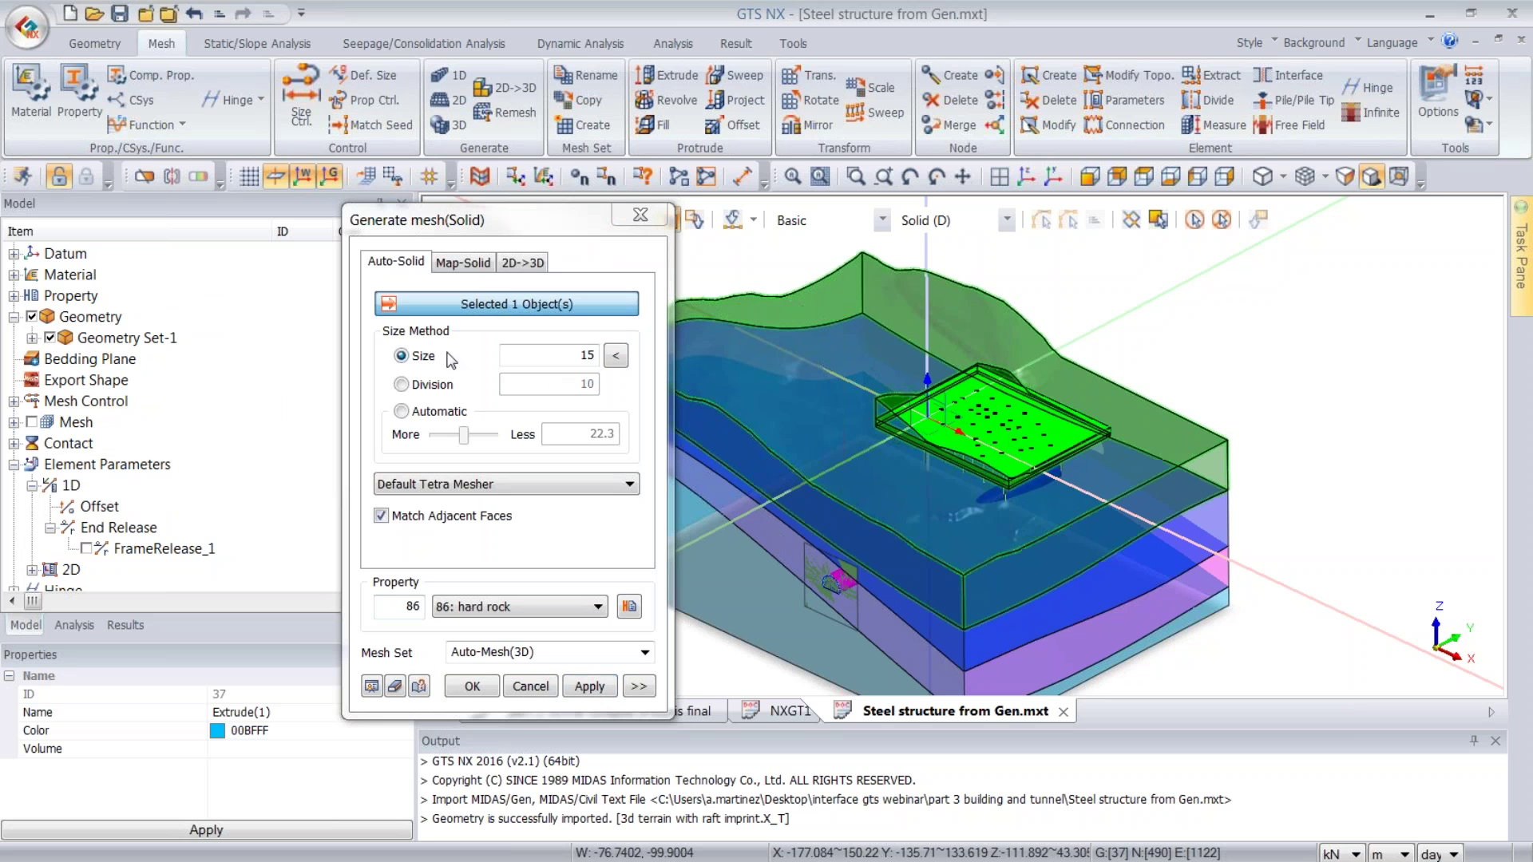
double_click(503, 355)
type("5")
left_click(523, 609)
left_click(525, 631)
double_click(521, 653)
type("raft")
left_click(590, 687)
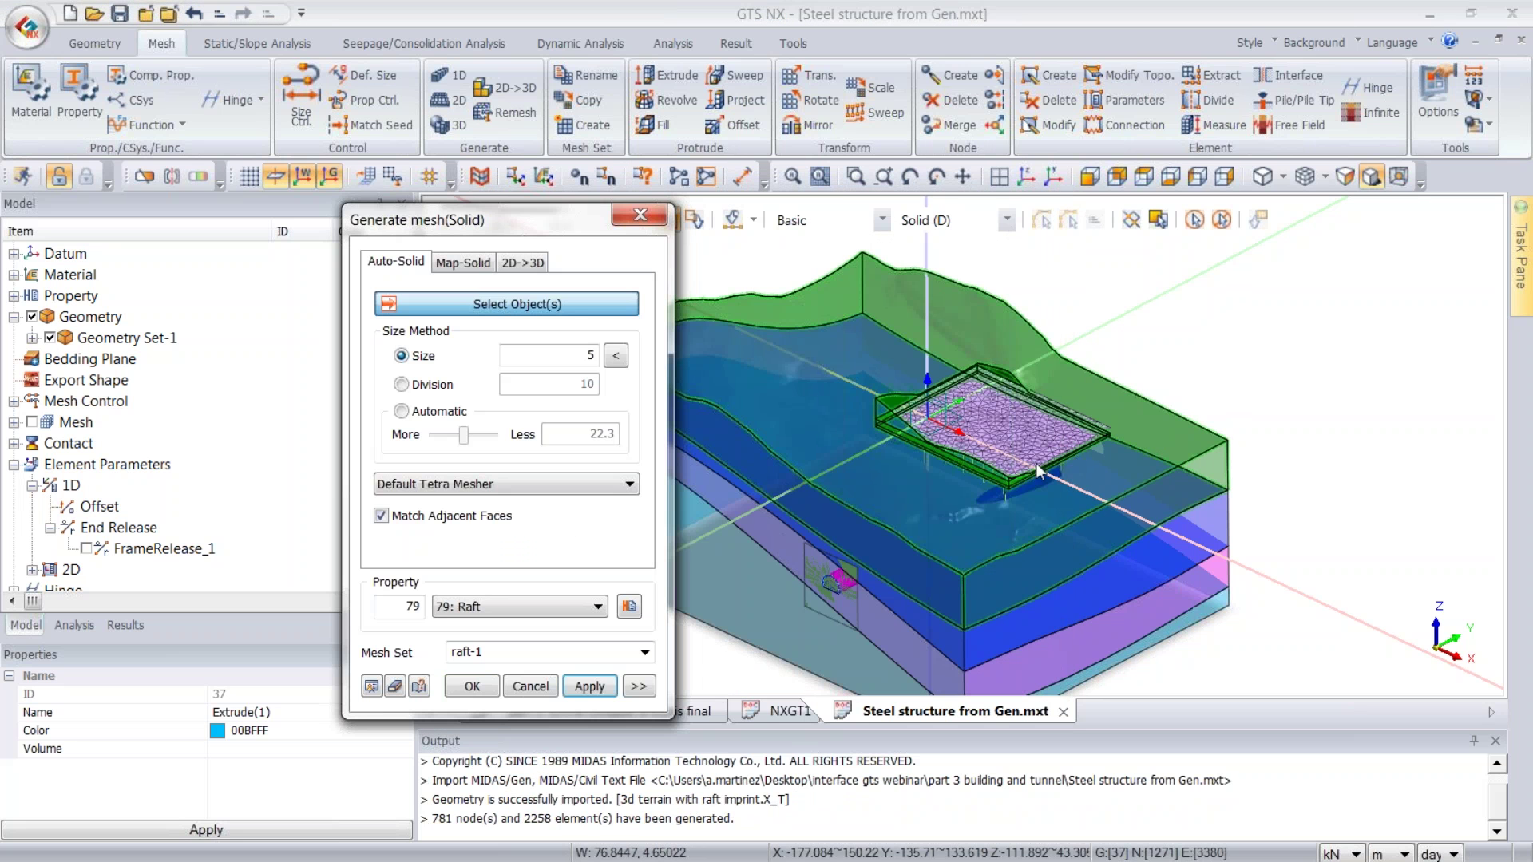
- Show the building mesh again and display node numbers to examine how its column bases meet the raft mesh
left_click(1039, 471)
scroll(1032, 457, "up", 4)
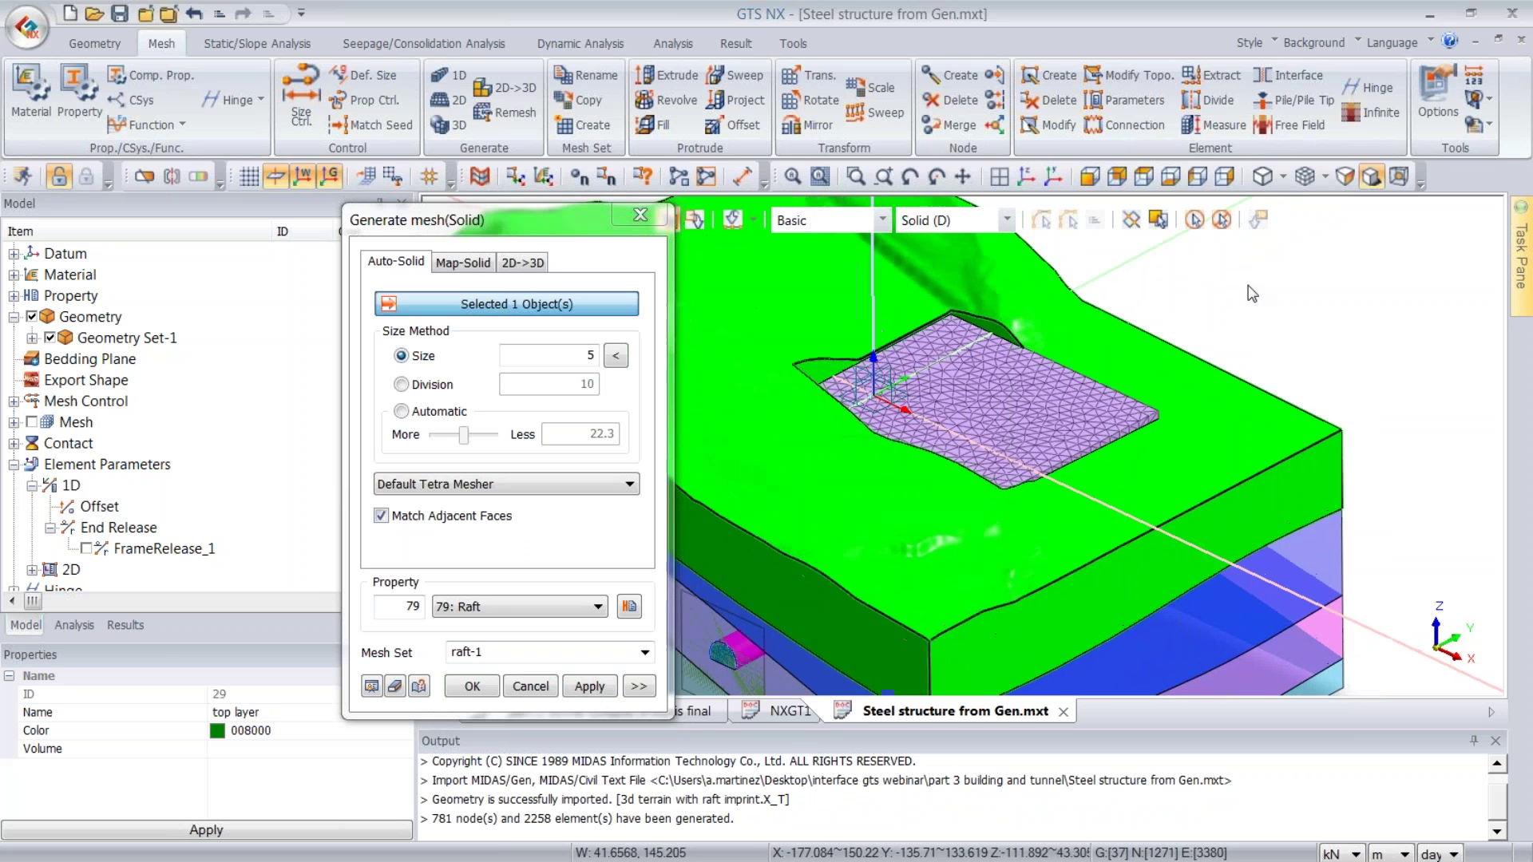
scroll(1256, 289, "up", 2)
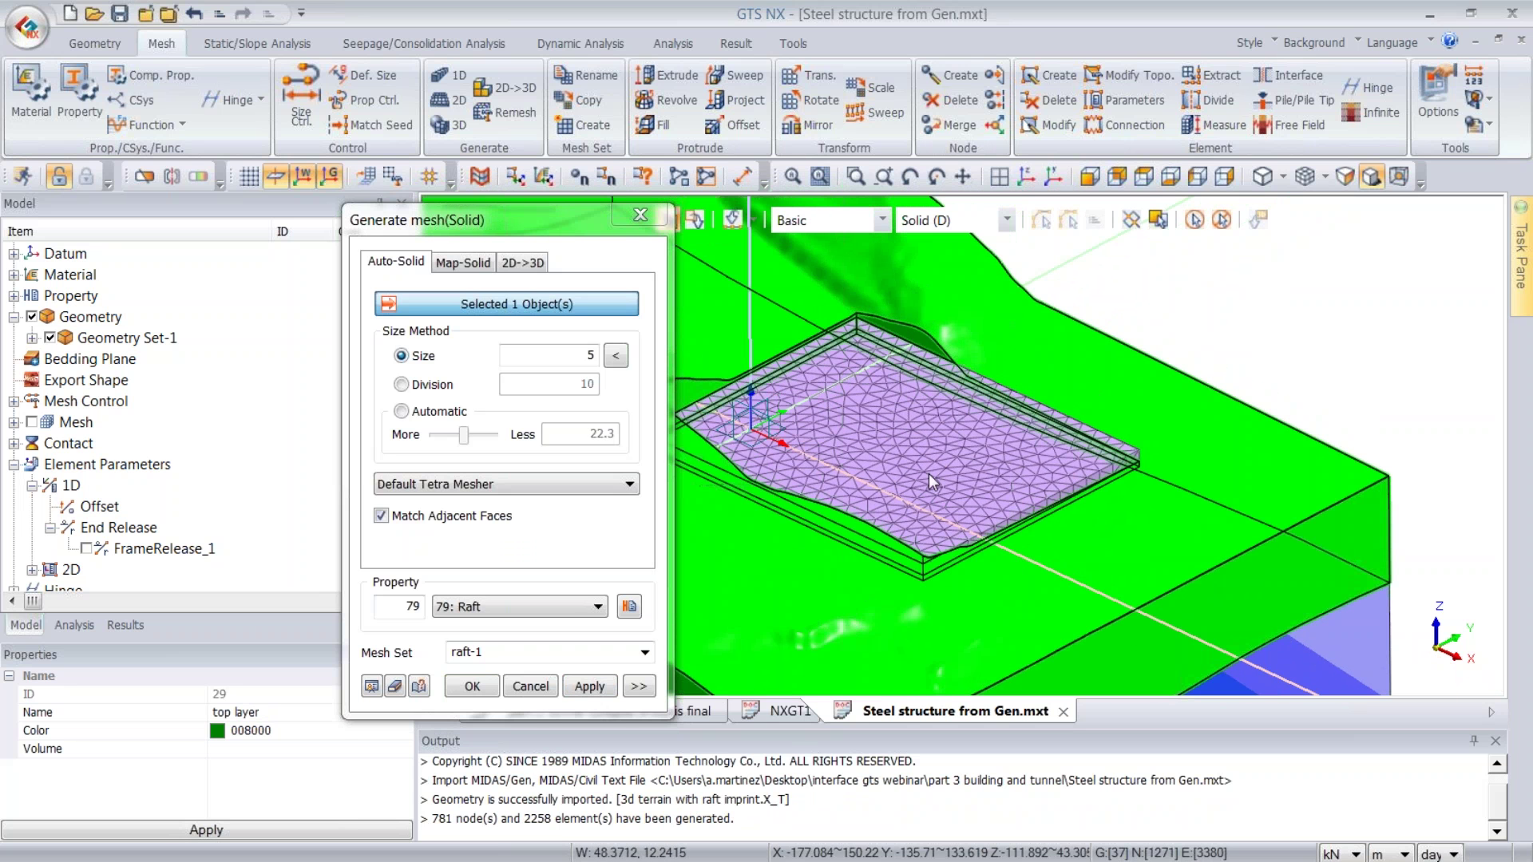
middle_click_drag(1023, 485, 1012, 492)
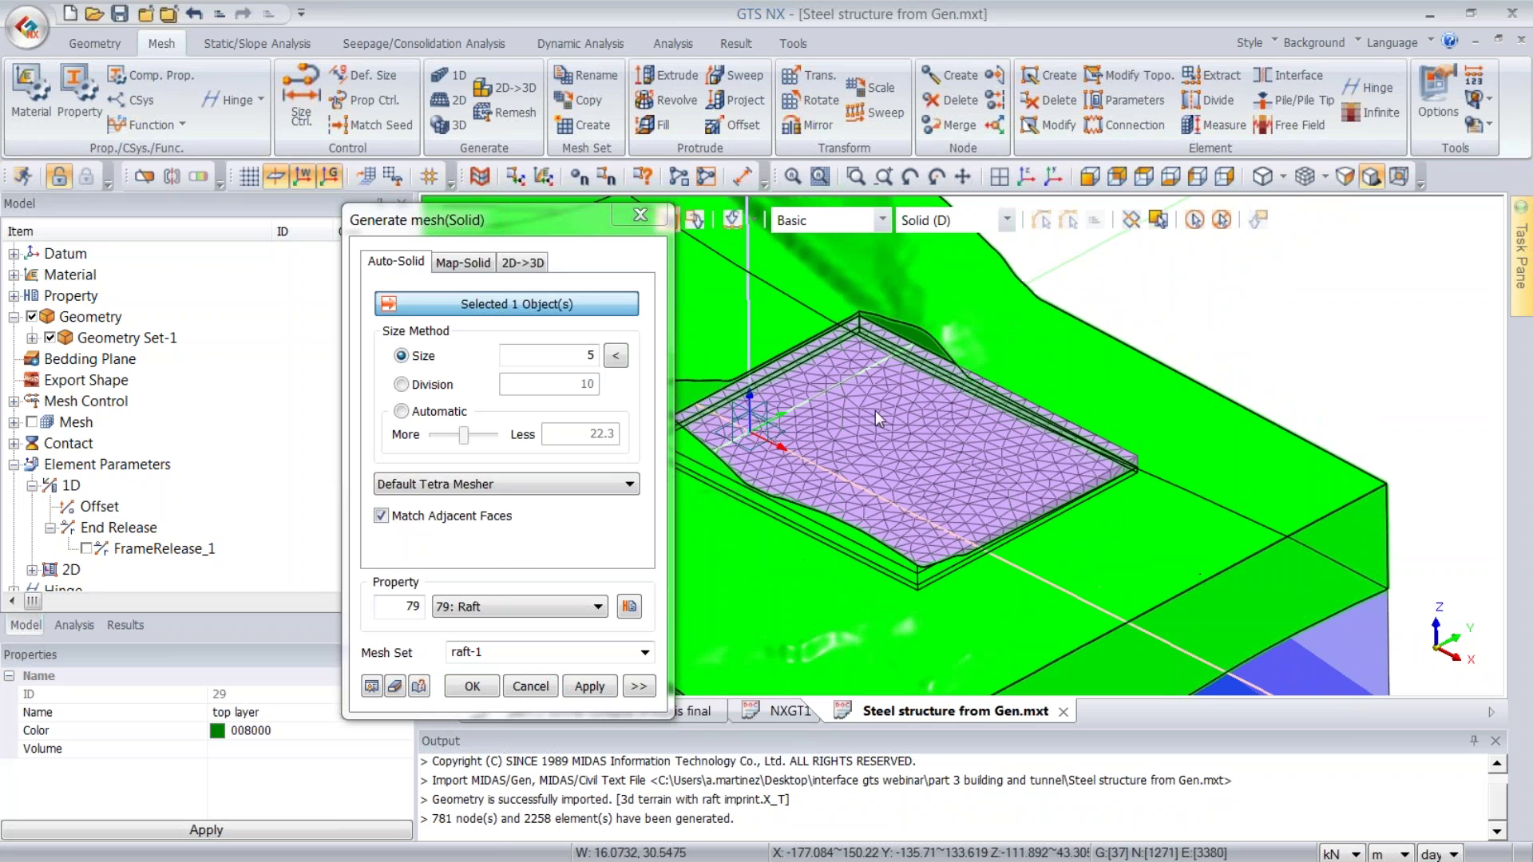
left_click(32, 422)
key("Escape")
scroll(962, 519, "up", 3)
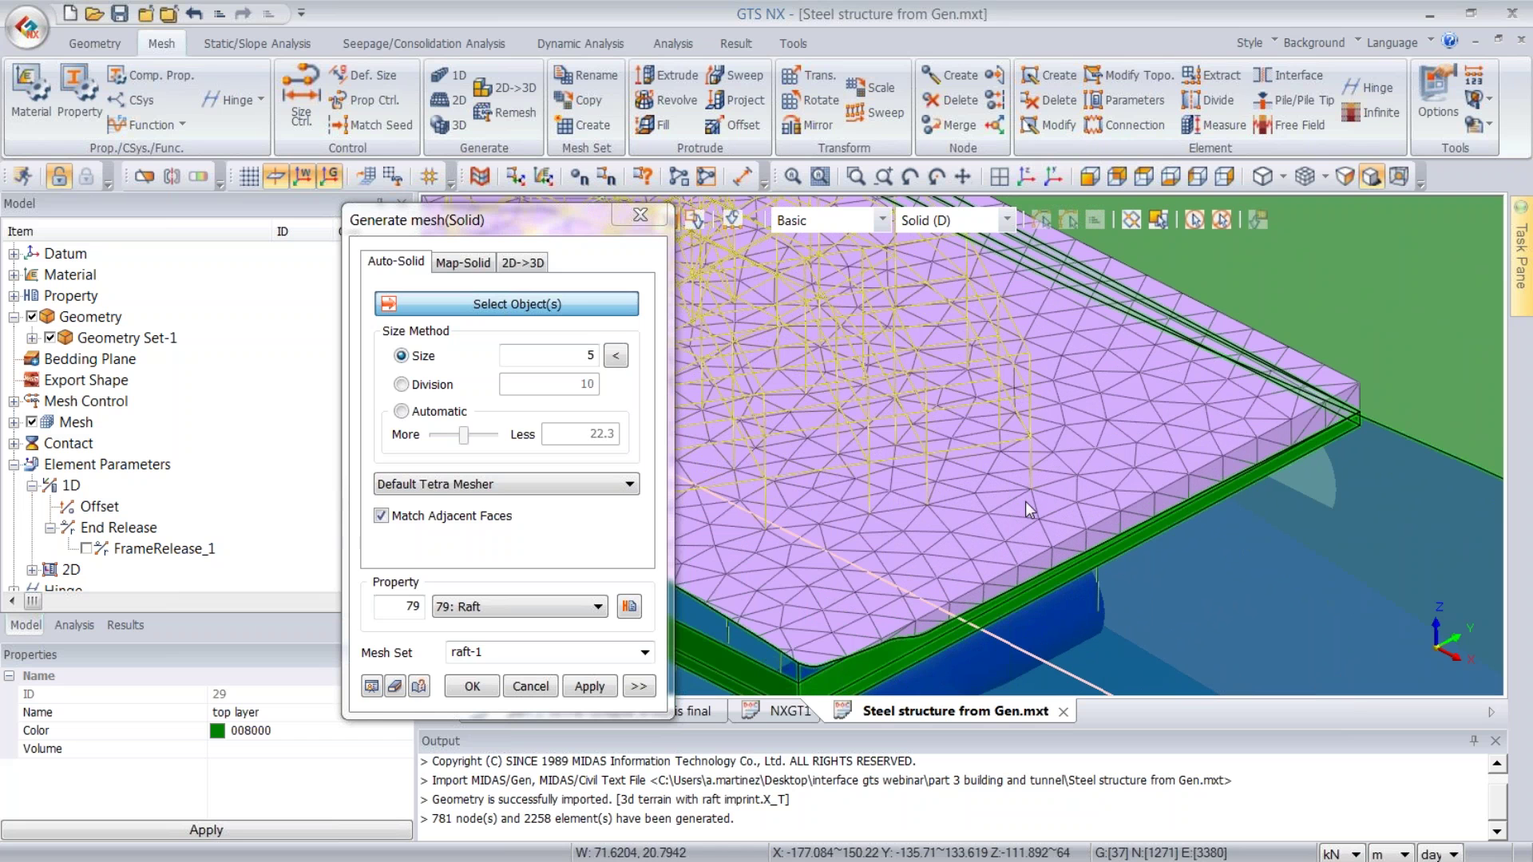
left_click(580, 175)
left_click(917, 463)
scroll(962, 447, "up", 2)
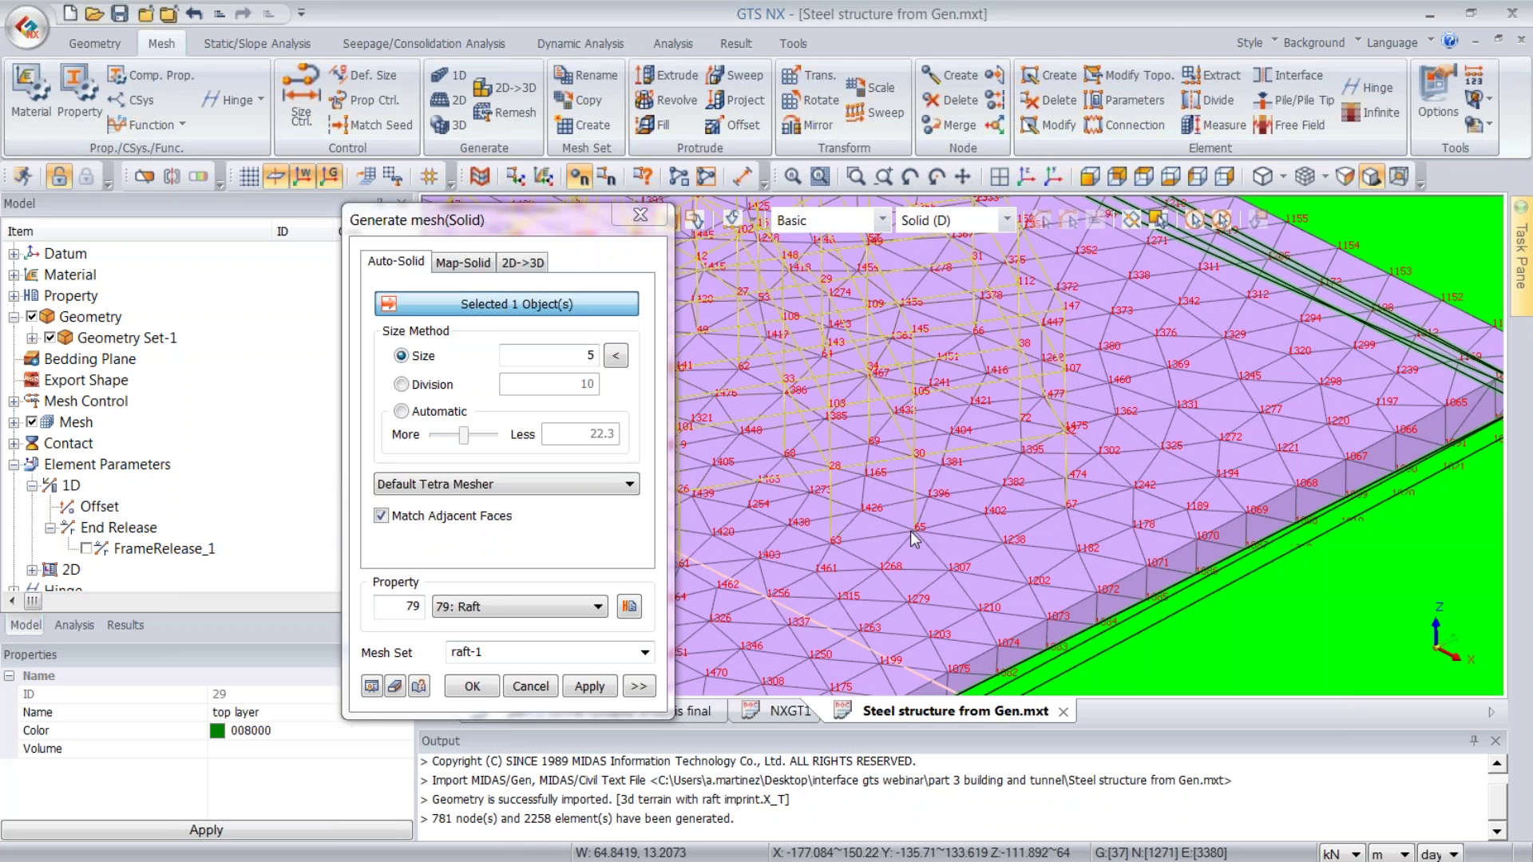
- Hide and reshow the Default Mesh Set to compare the raft nodes with the building's base nodes
left_click(19, 424)
left_click(50, 443)
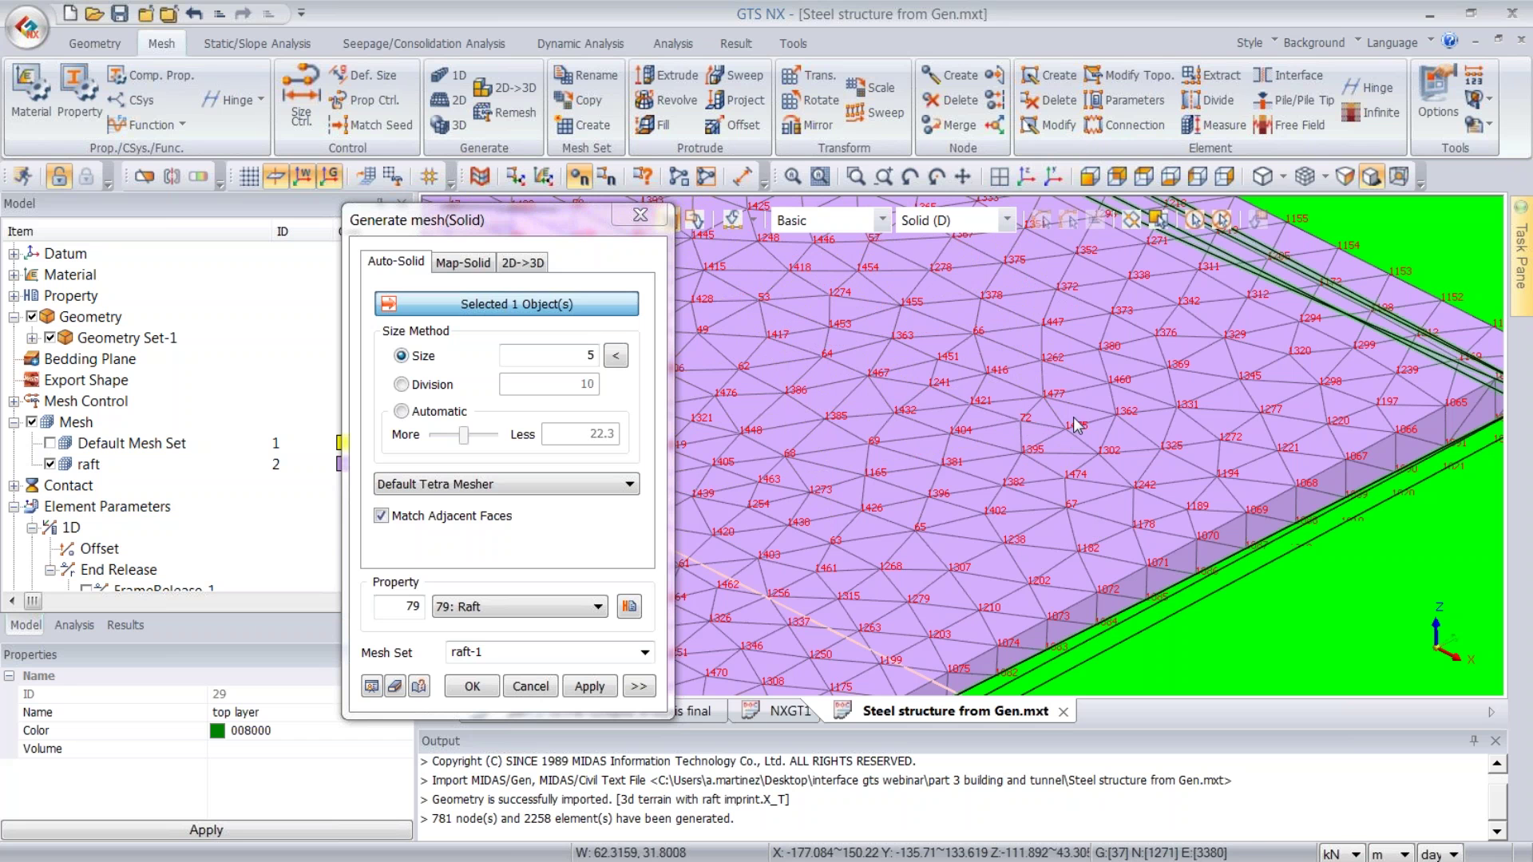
left_click(50, 444)
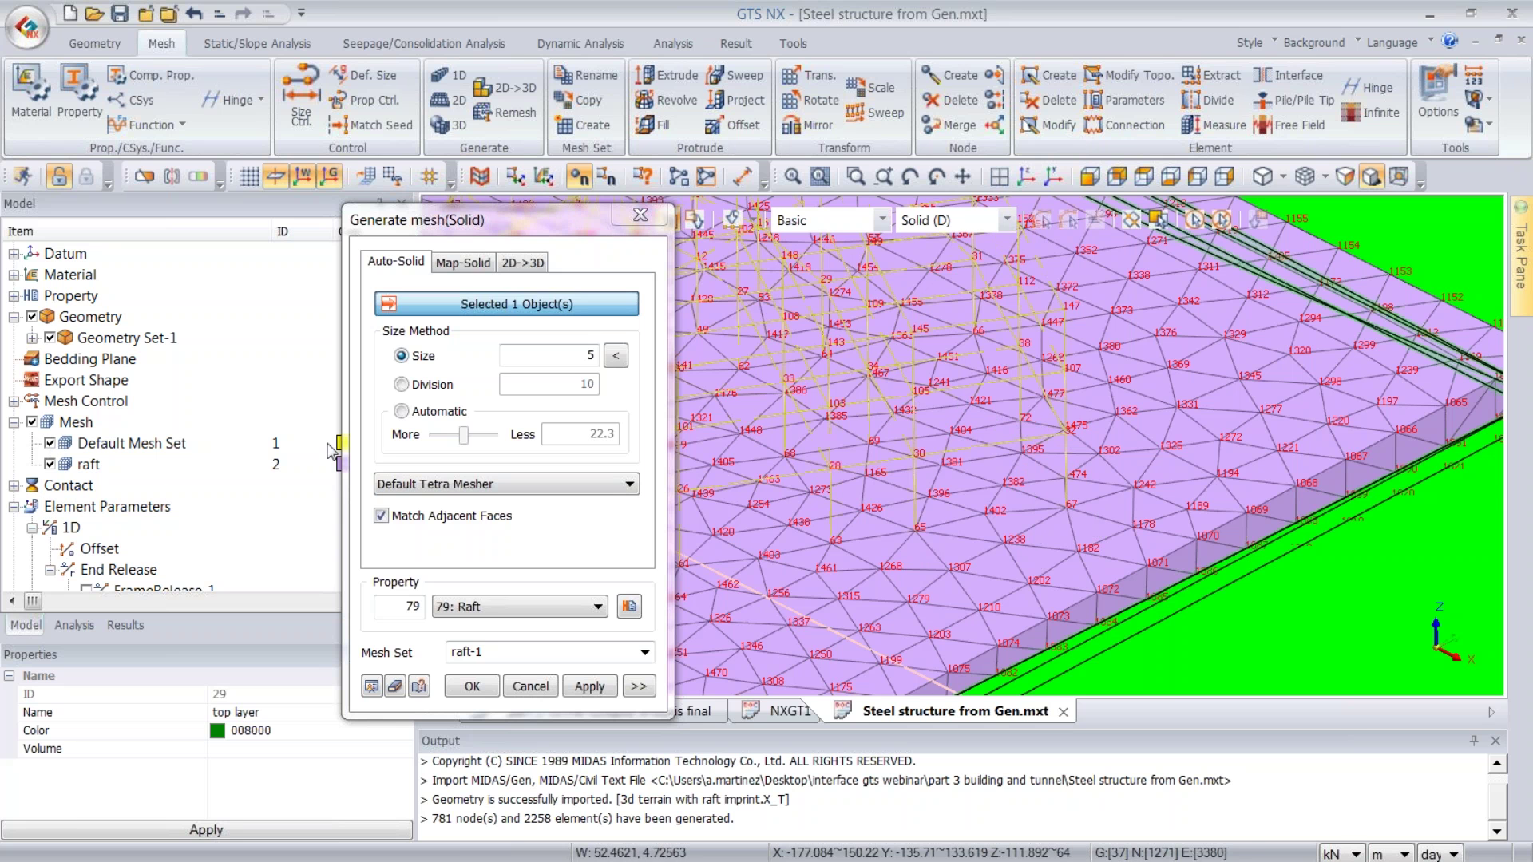
- Hide the curves and surfaces in Geometry Set-1 and select only the tunnel solids for meshing in the front view
left_click(1031, 184)
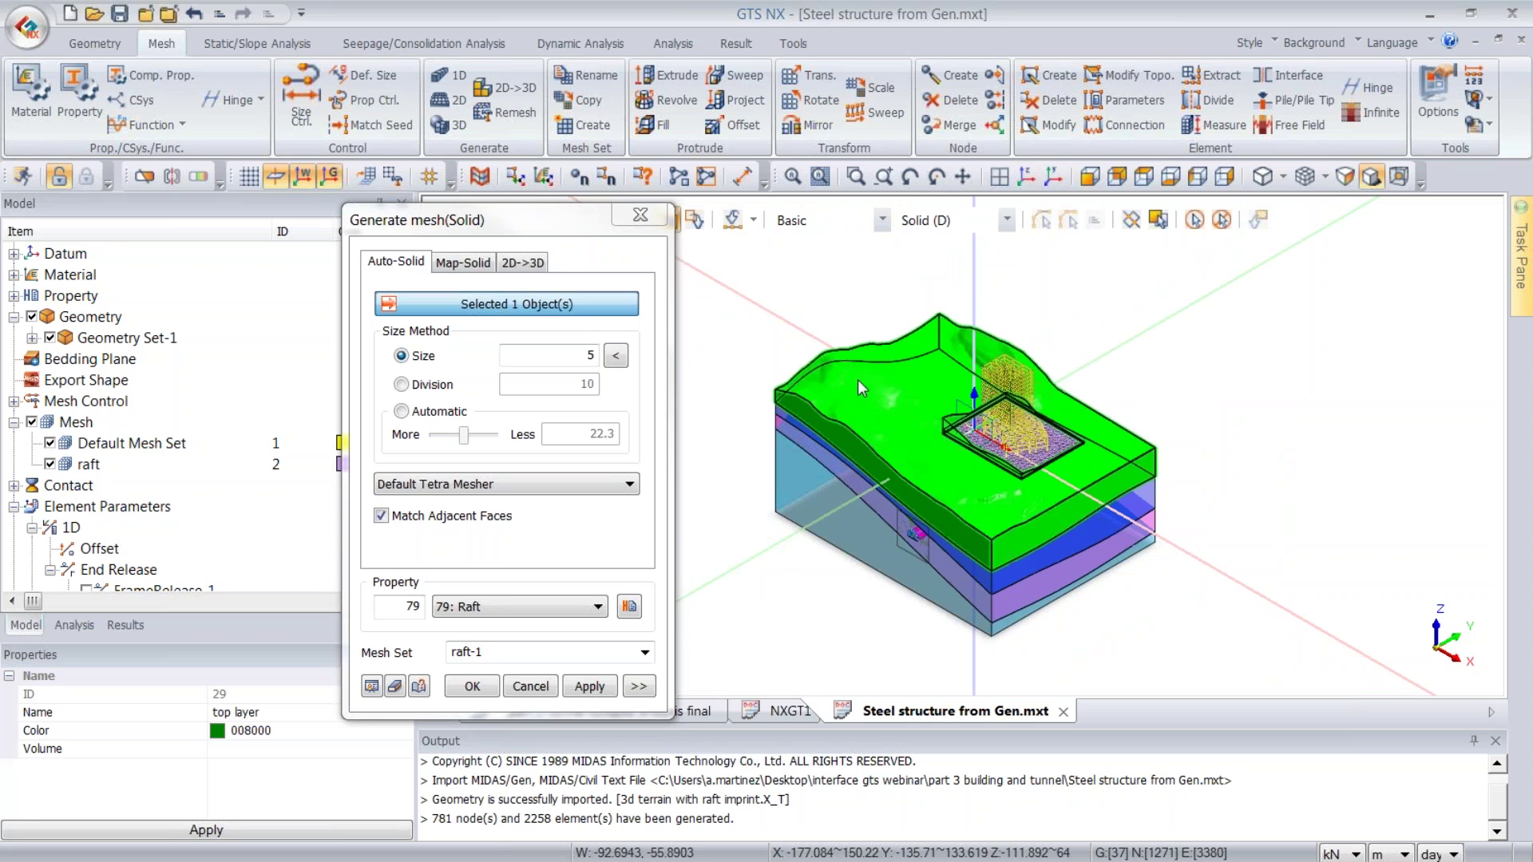
left_click(1089, 176)
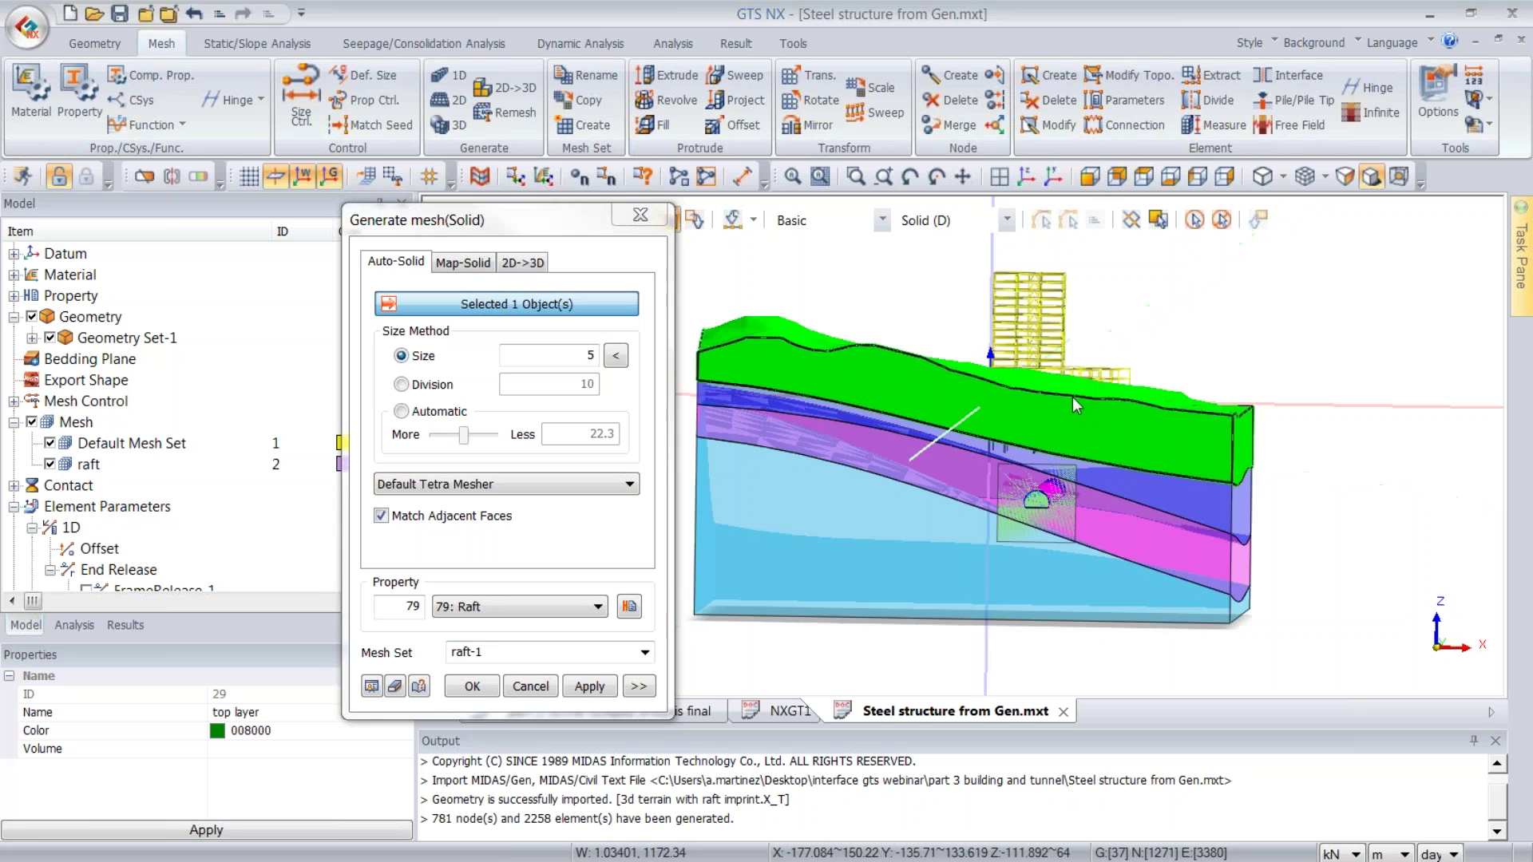
left_click_drag(1018, 455, 1120, 559)
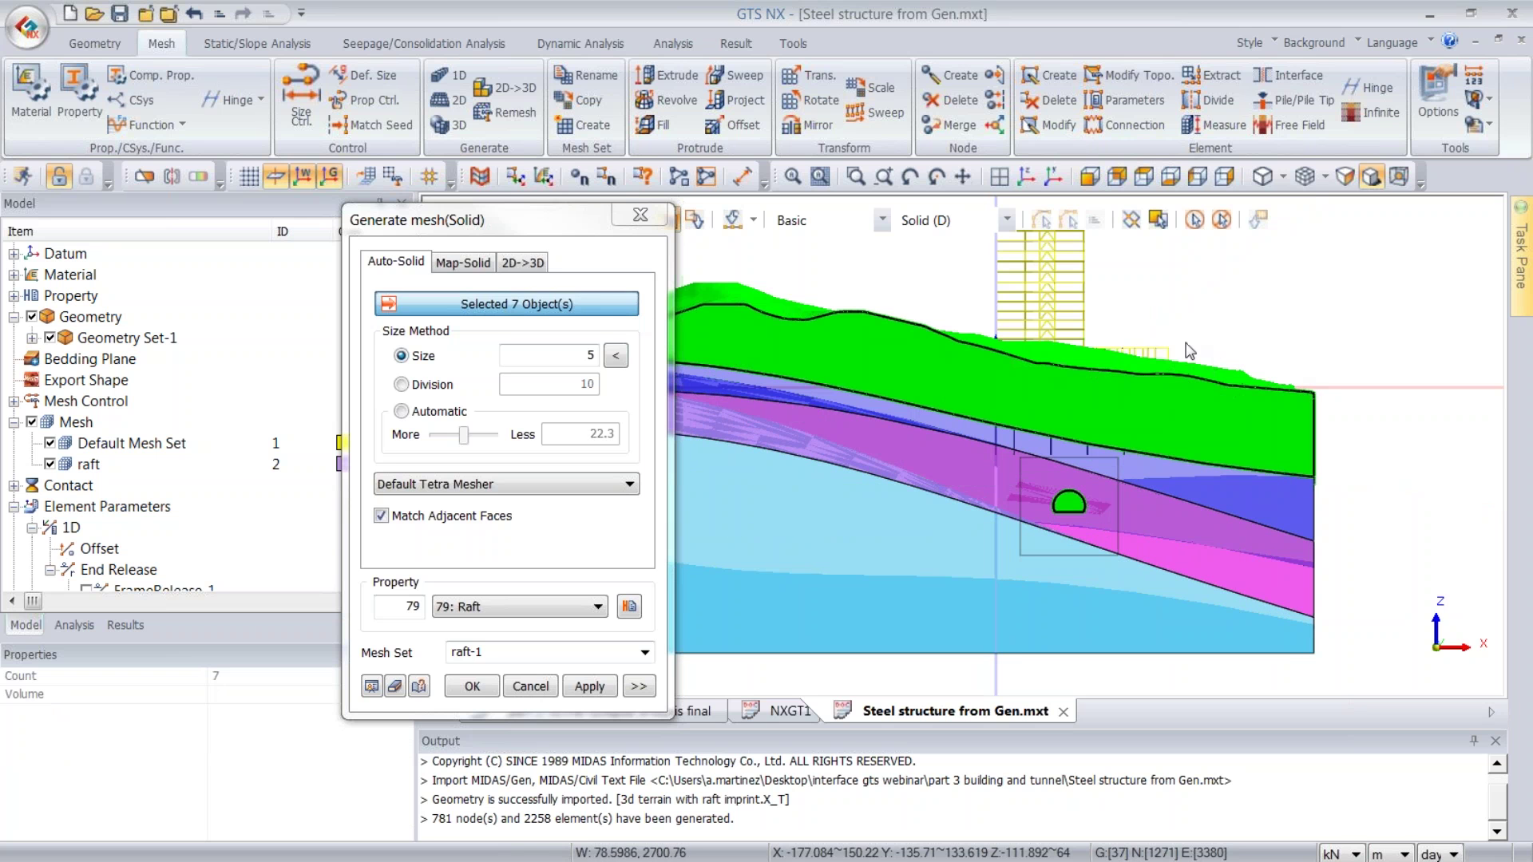
left_click(32, 338)
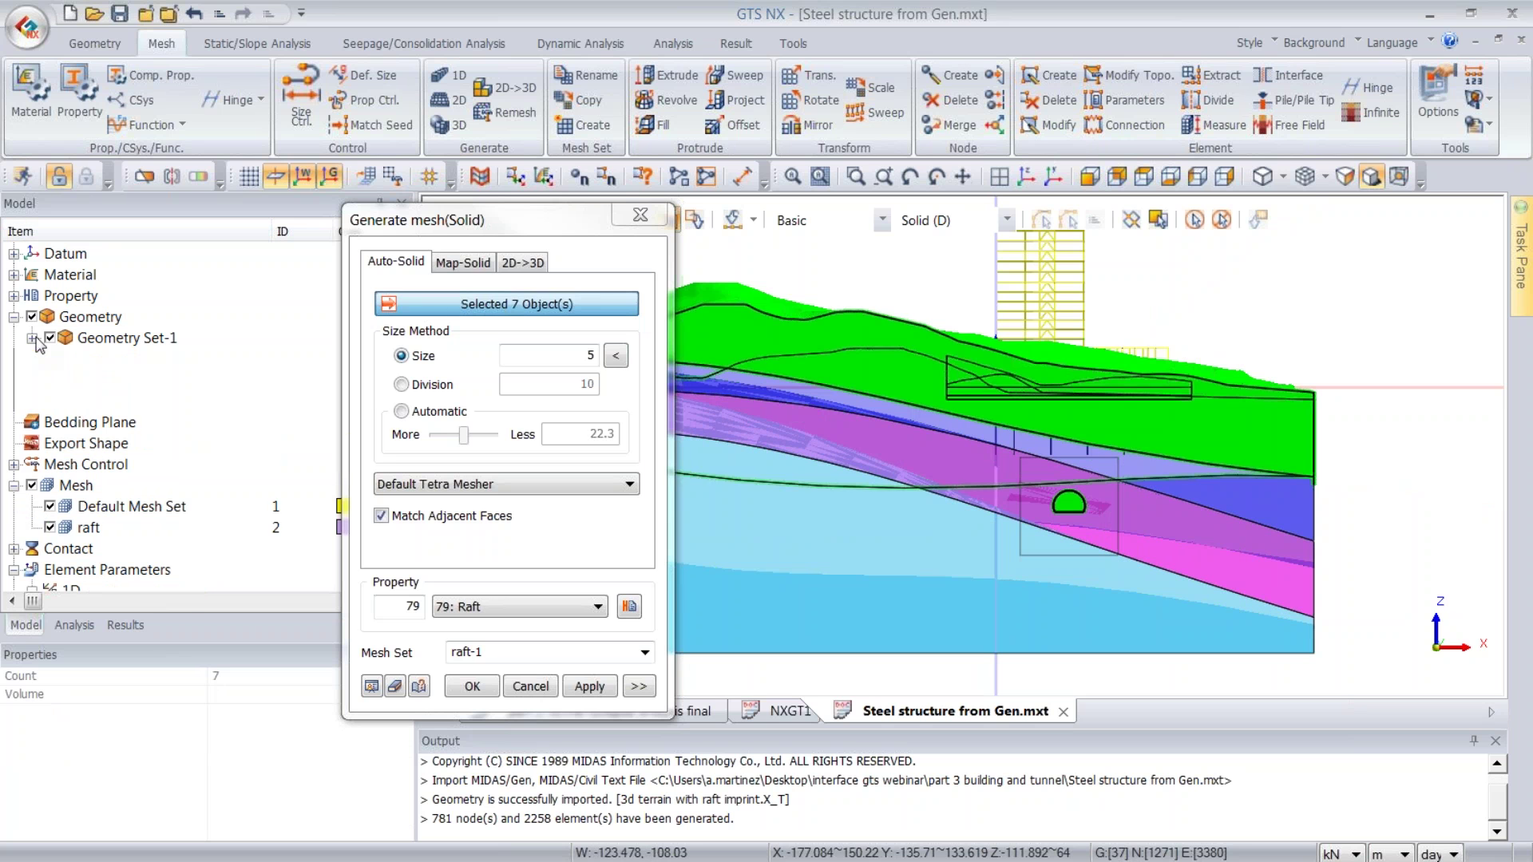
left_click(68, 359)
left_click(69, 381)
left_click(1228, 223)
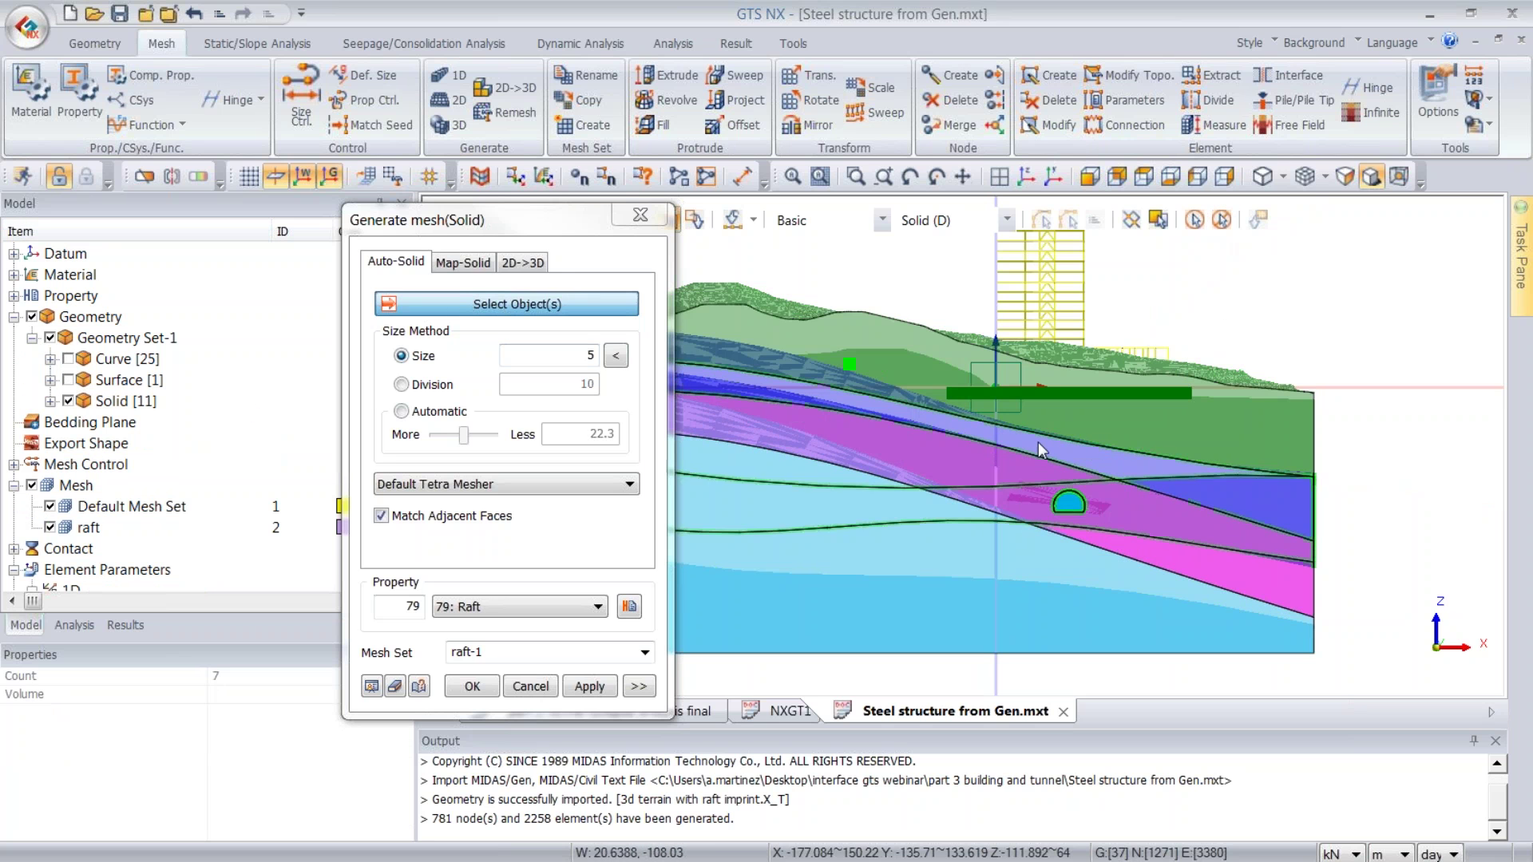
left_click_drag(1006, 467, 1150, 566)
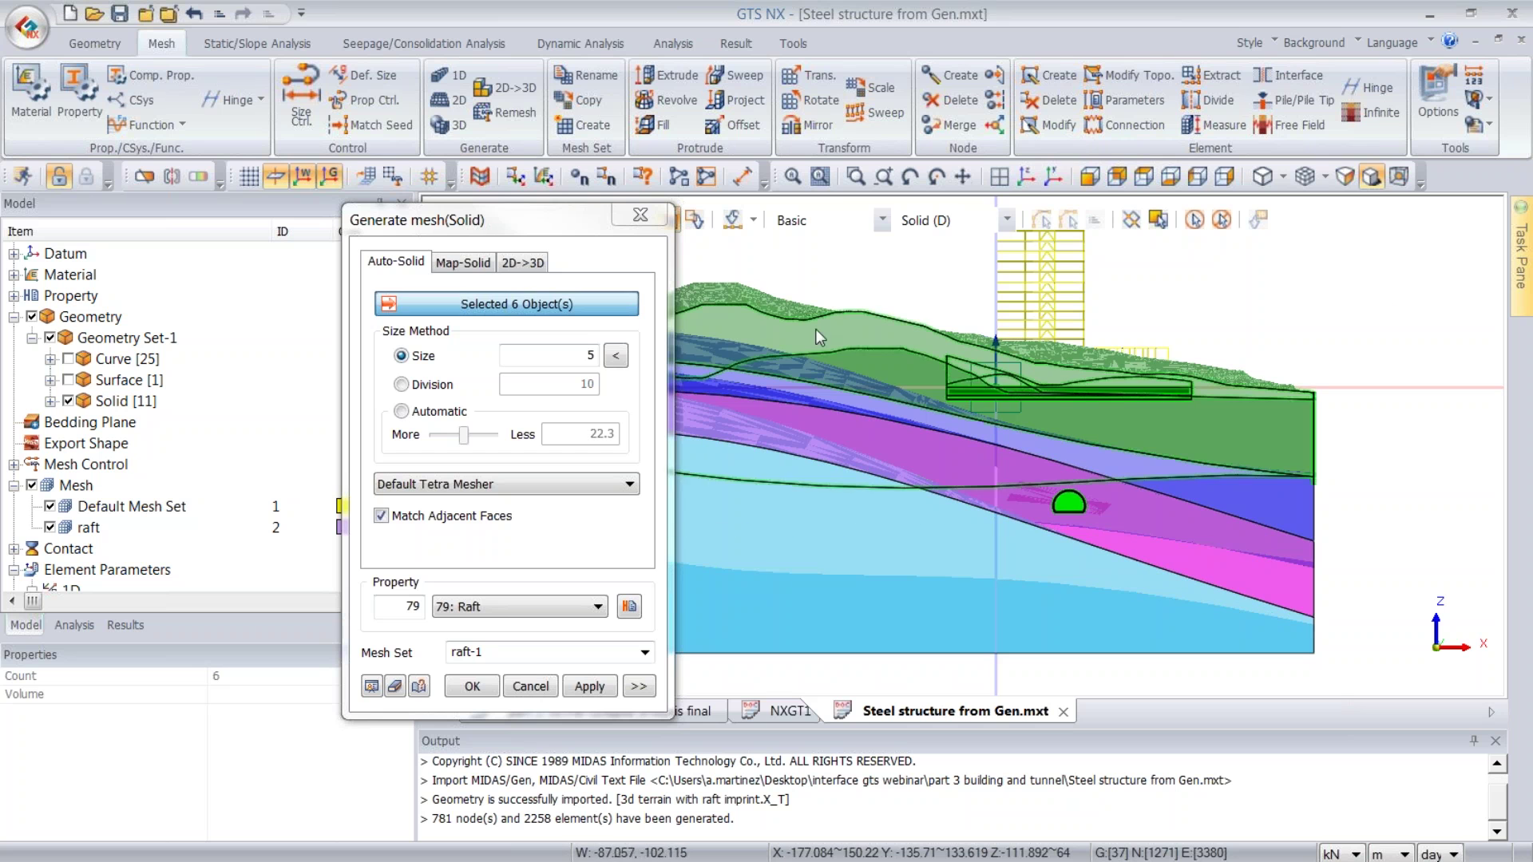
- Mesh the selected tunnel solids at size 10 with the soft rock property in mesh sets named excavation
double_click(589, 356)
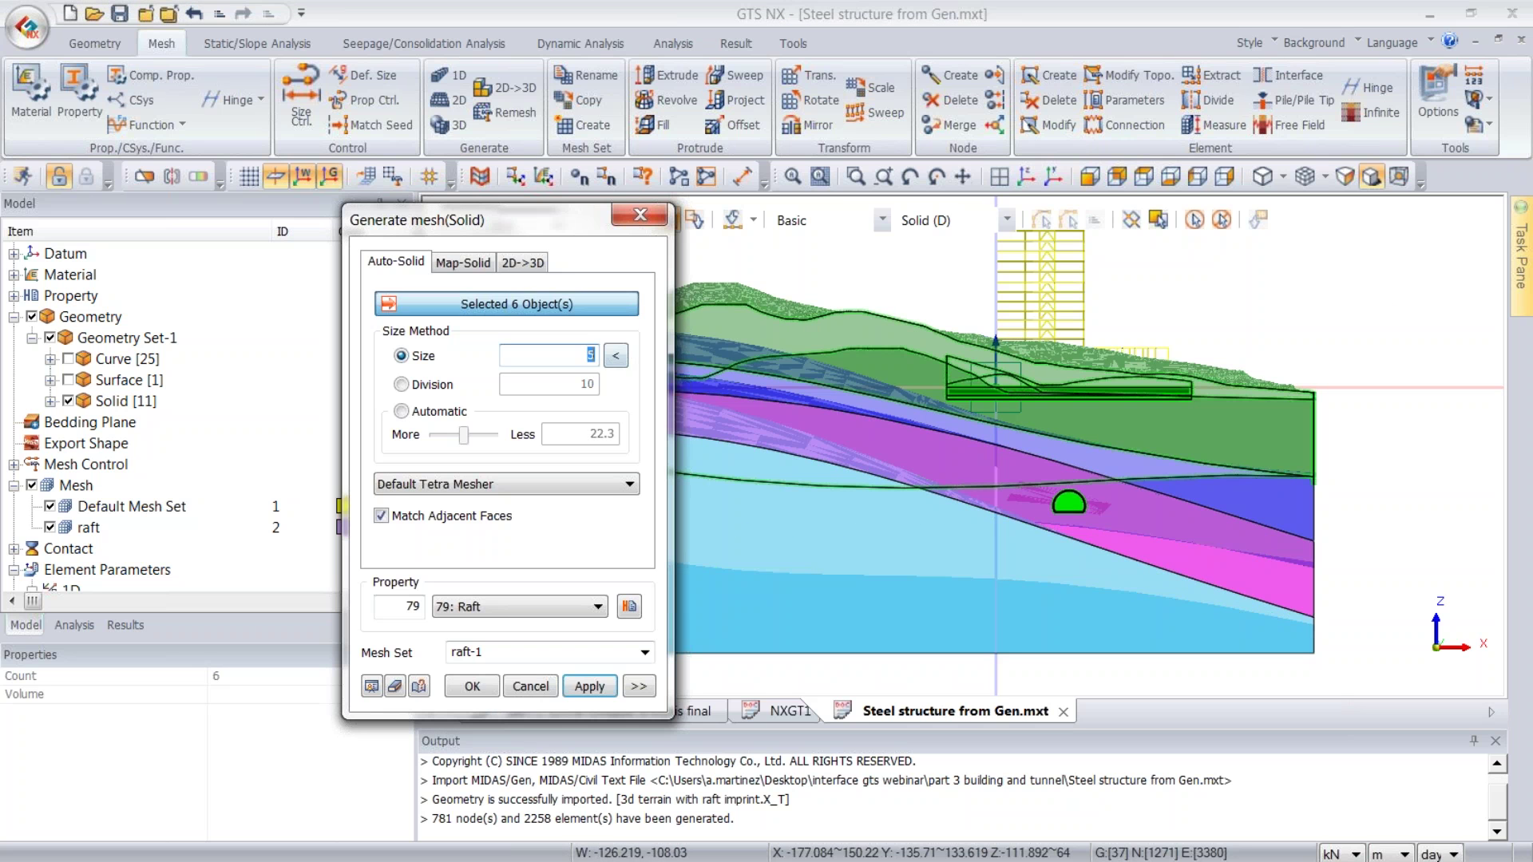
type("10")
left_click(511, 610)
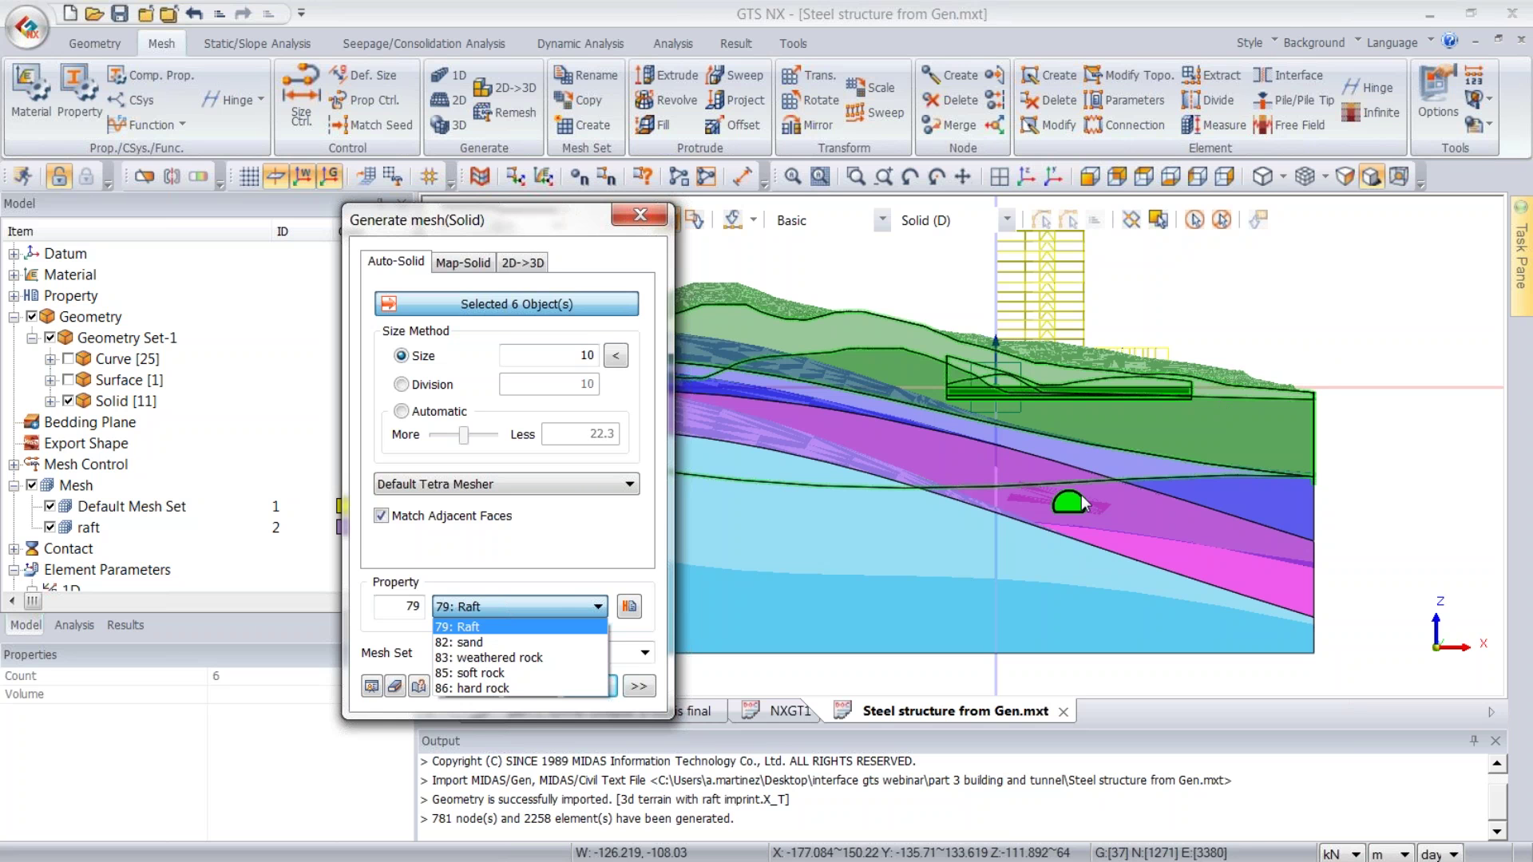
left_click(491, 675)
left_click(510, 652)
type("e")
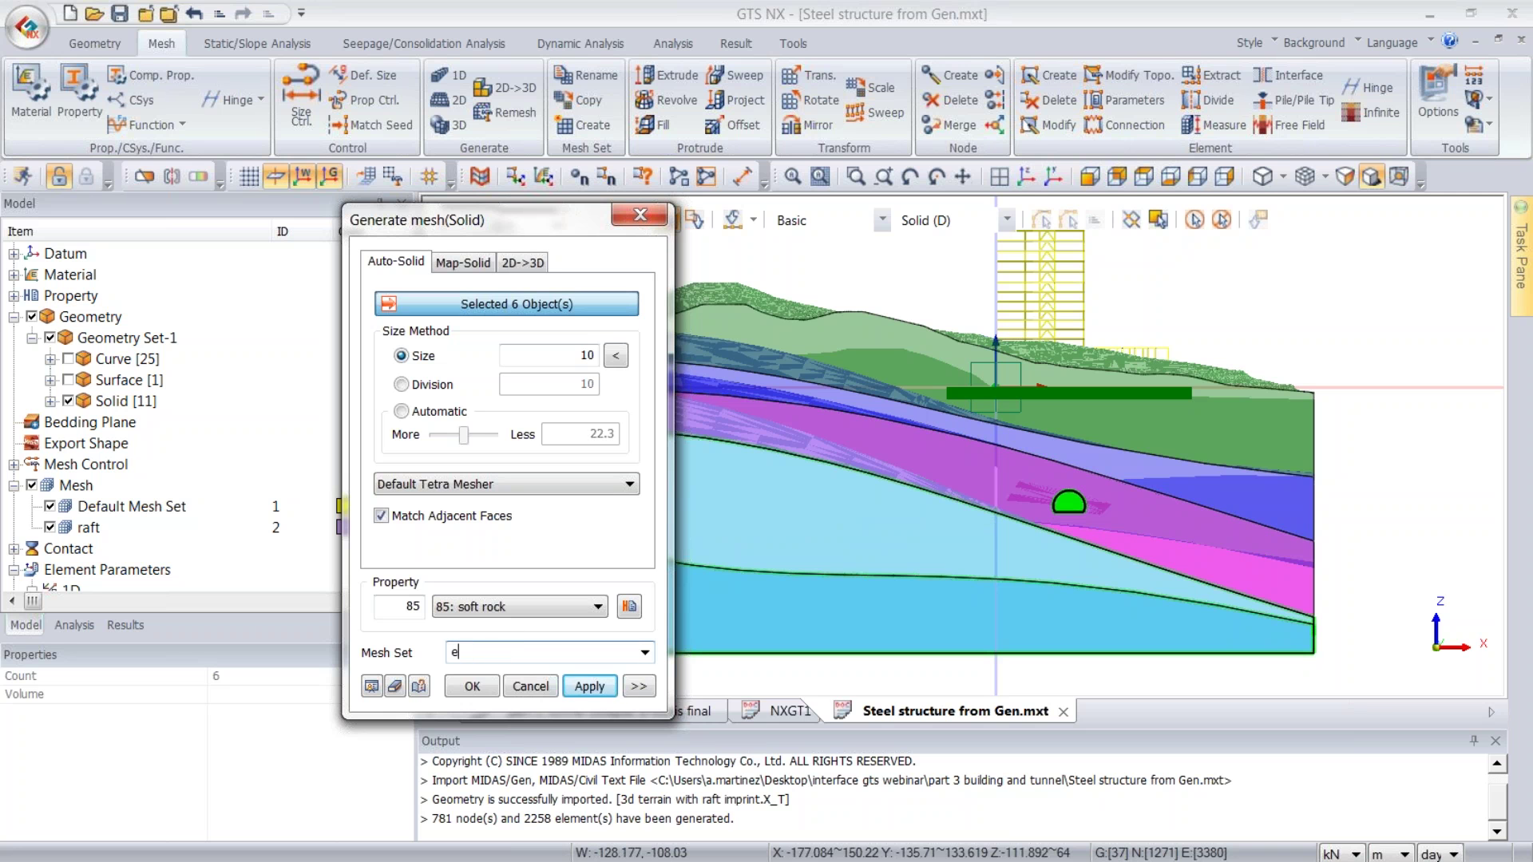
type("xcavation")
left_click(607, 690)
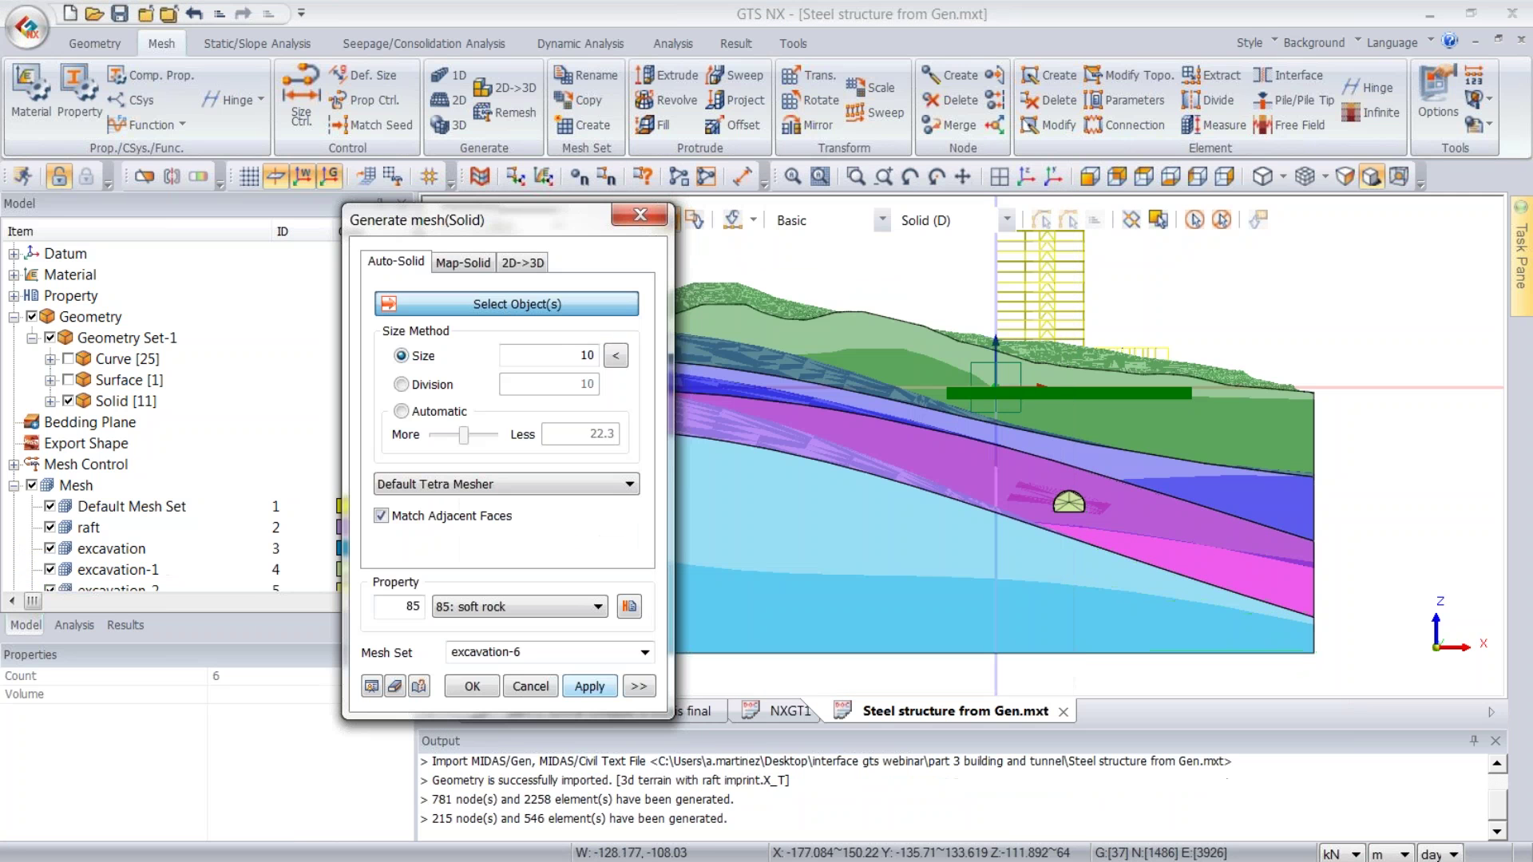
- Mesh the top layer solid at size 10 with the sand property in a mesh set named top
middle_click_drag(1169, 367, 1126, 393)
left_click(727, 367)
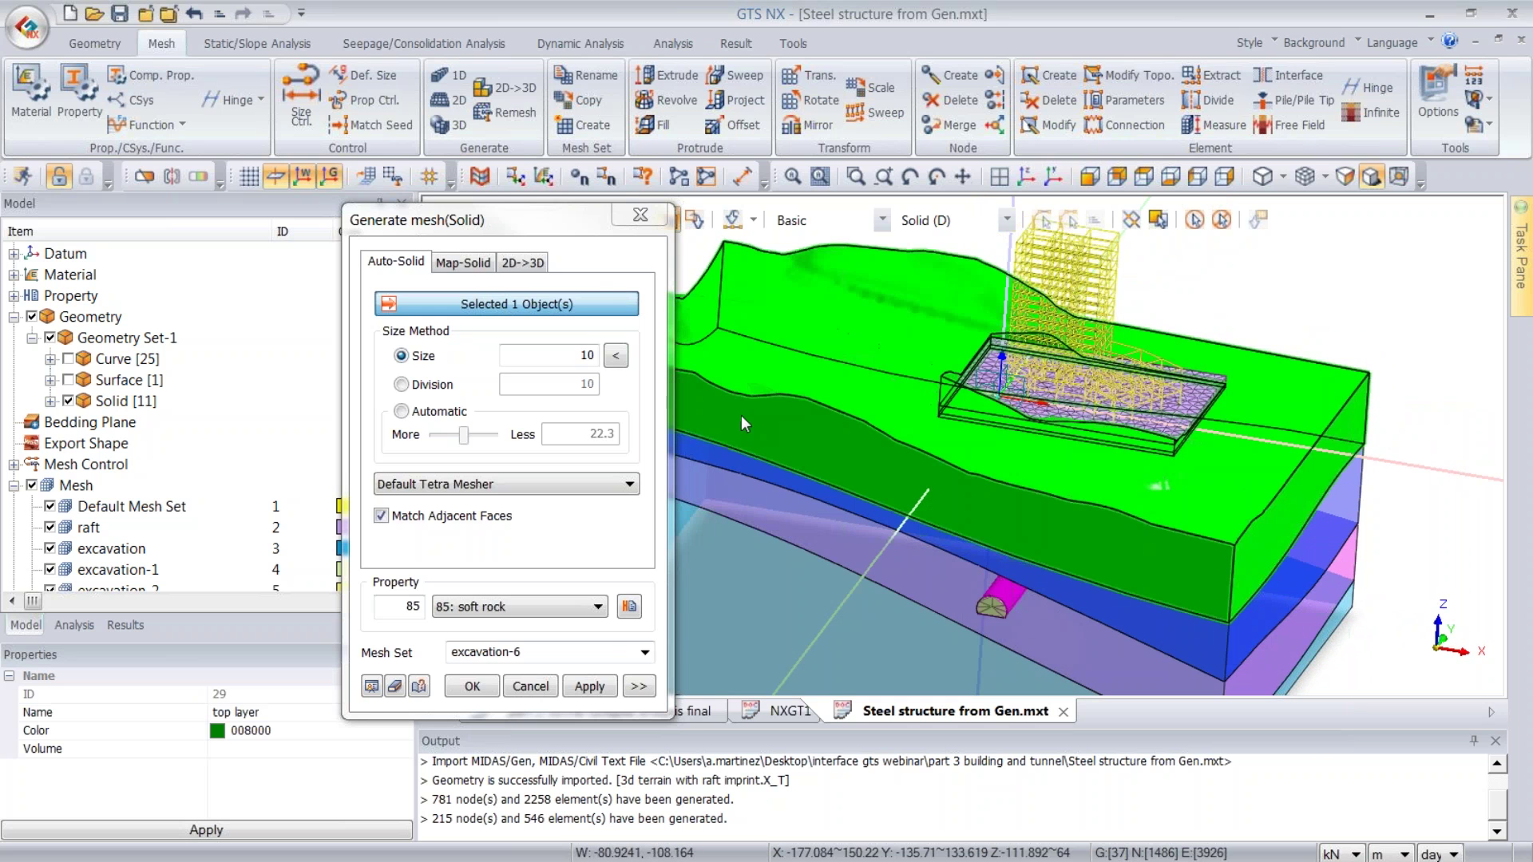
left_click(521, 608)
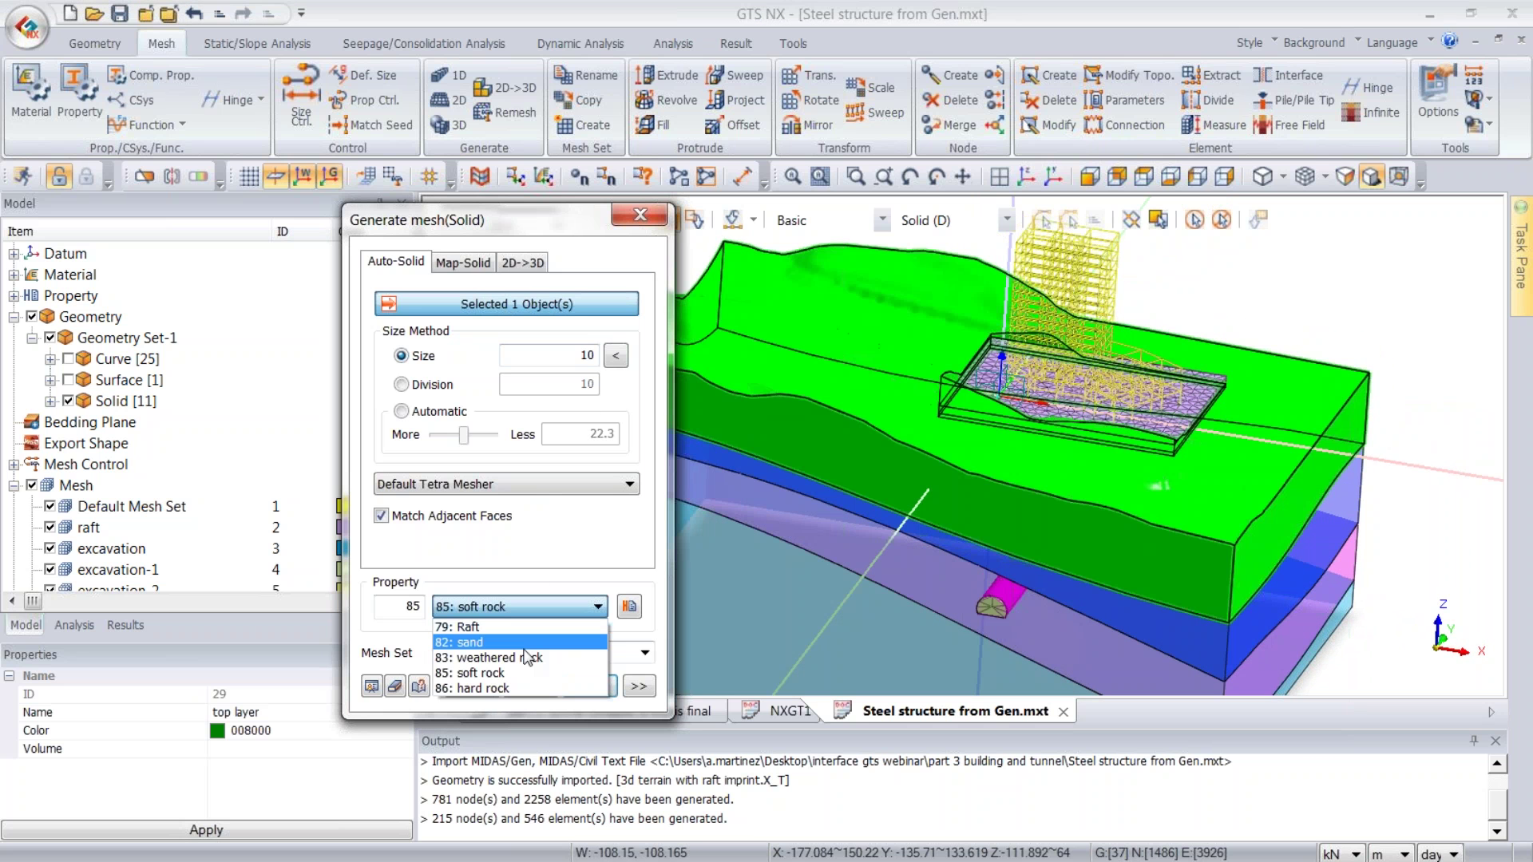
left_click(512, 644)
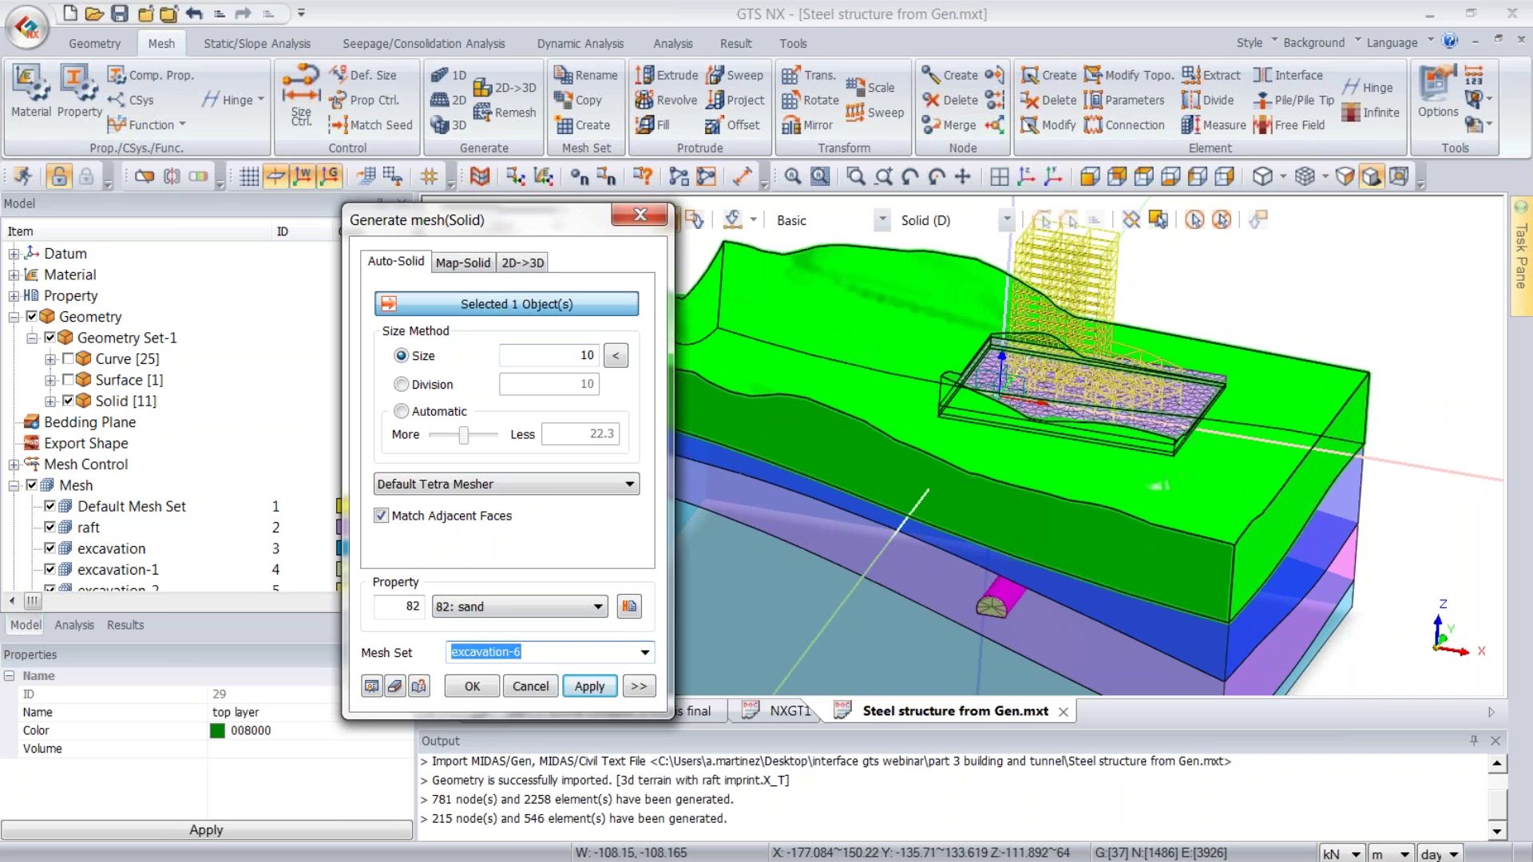
type("top")
left_click(595, 686)
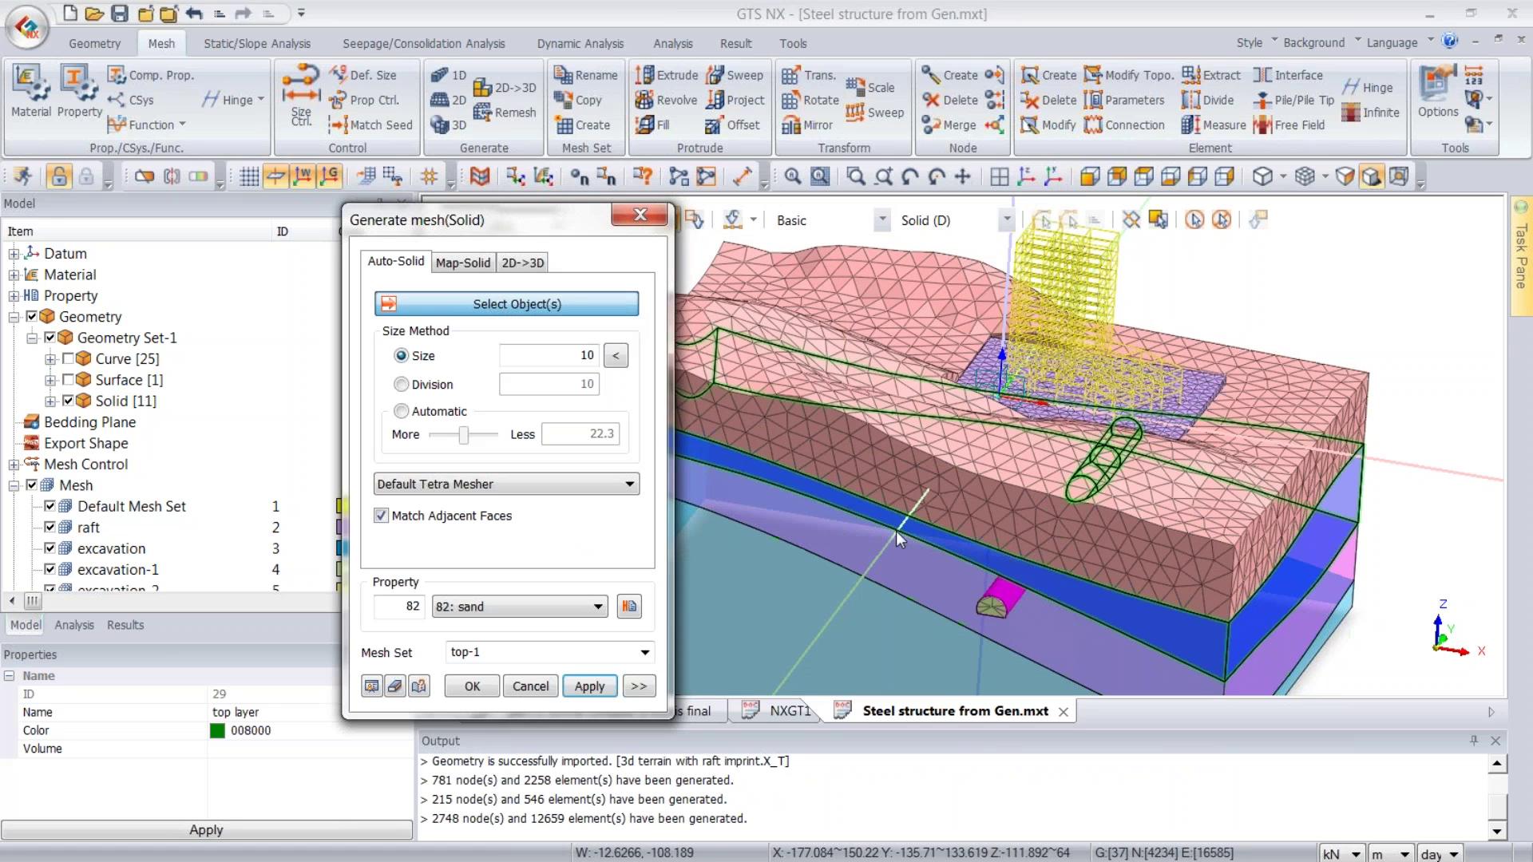
- Mesh the mid layer 1 solid with the weathered rock property in a mesh set named mid 1
left_click(900, 529)
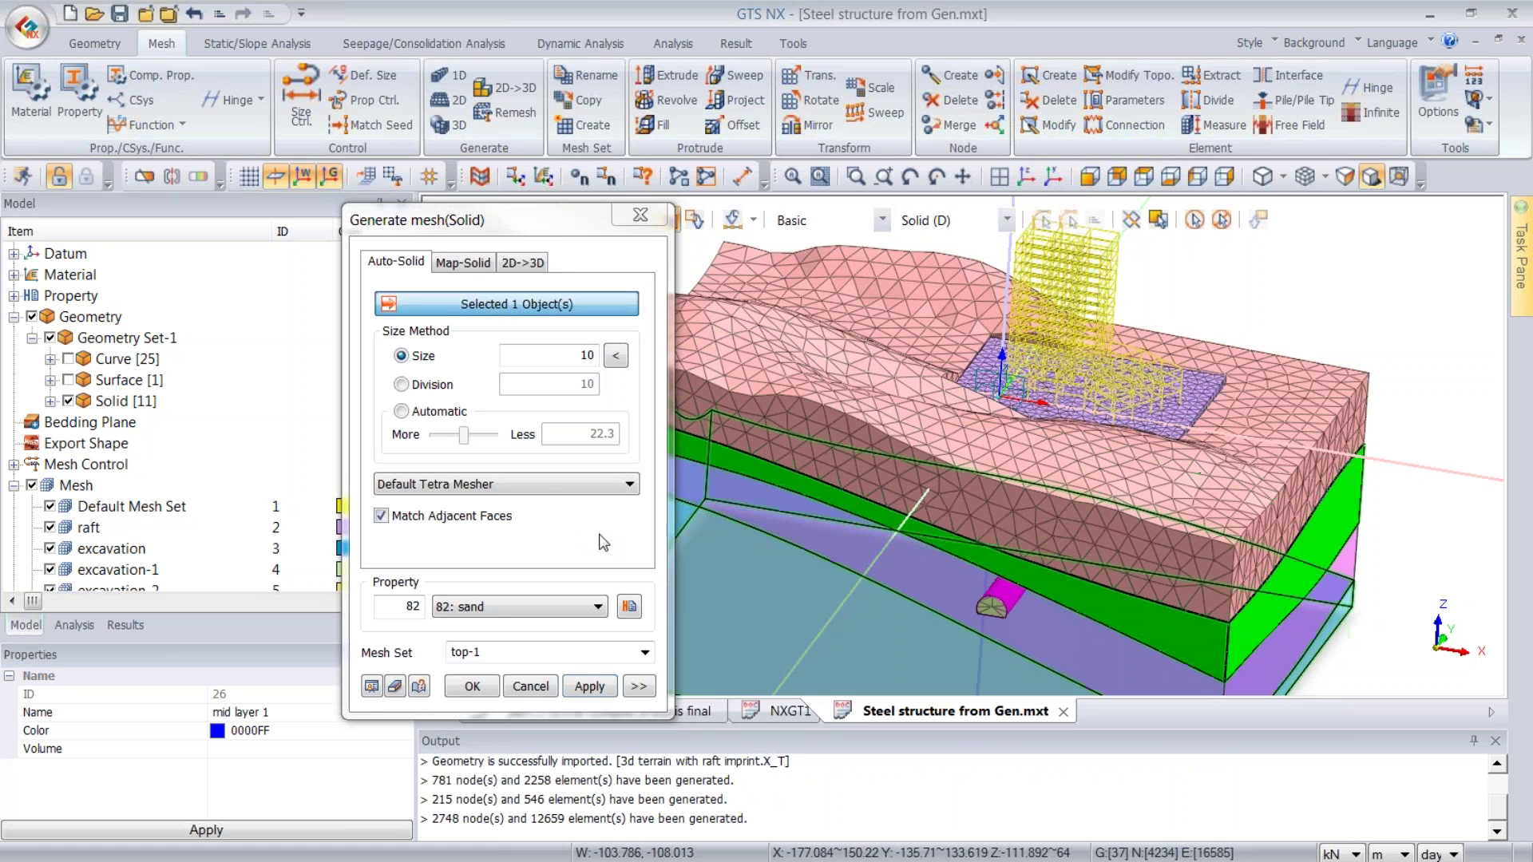
left_click(487, 608)
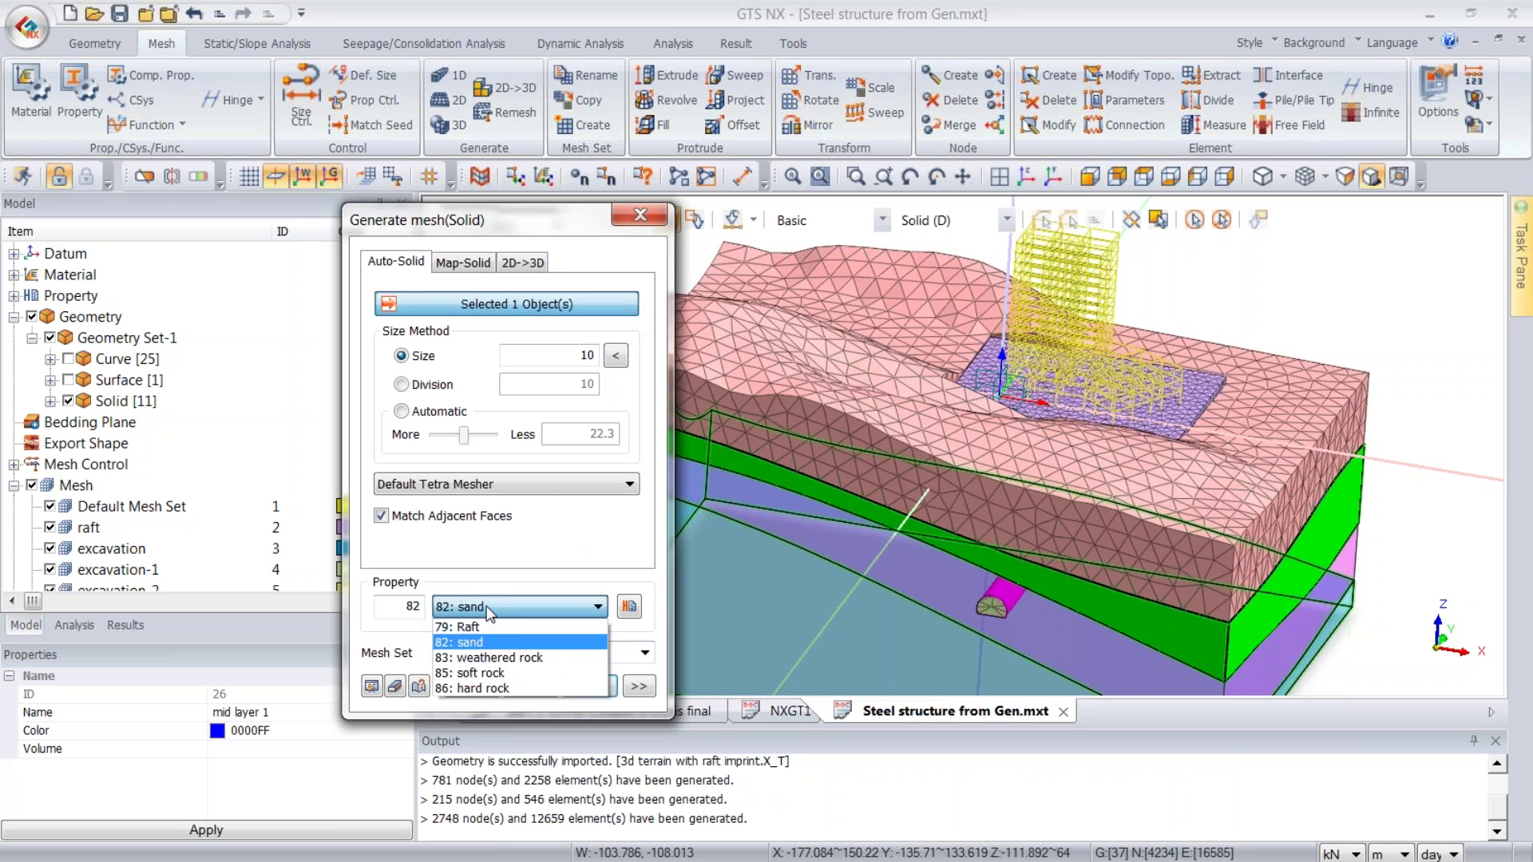
left_click(516, 658)
double_click(512, 648)
type("mid 1")
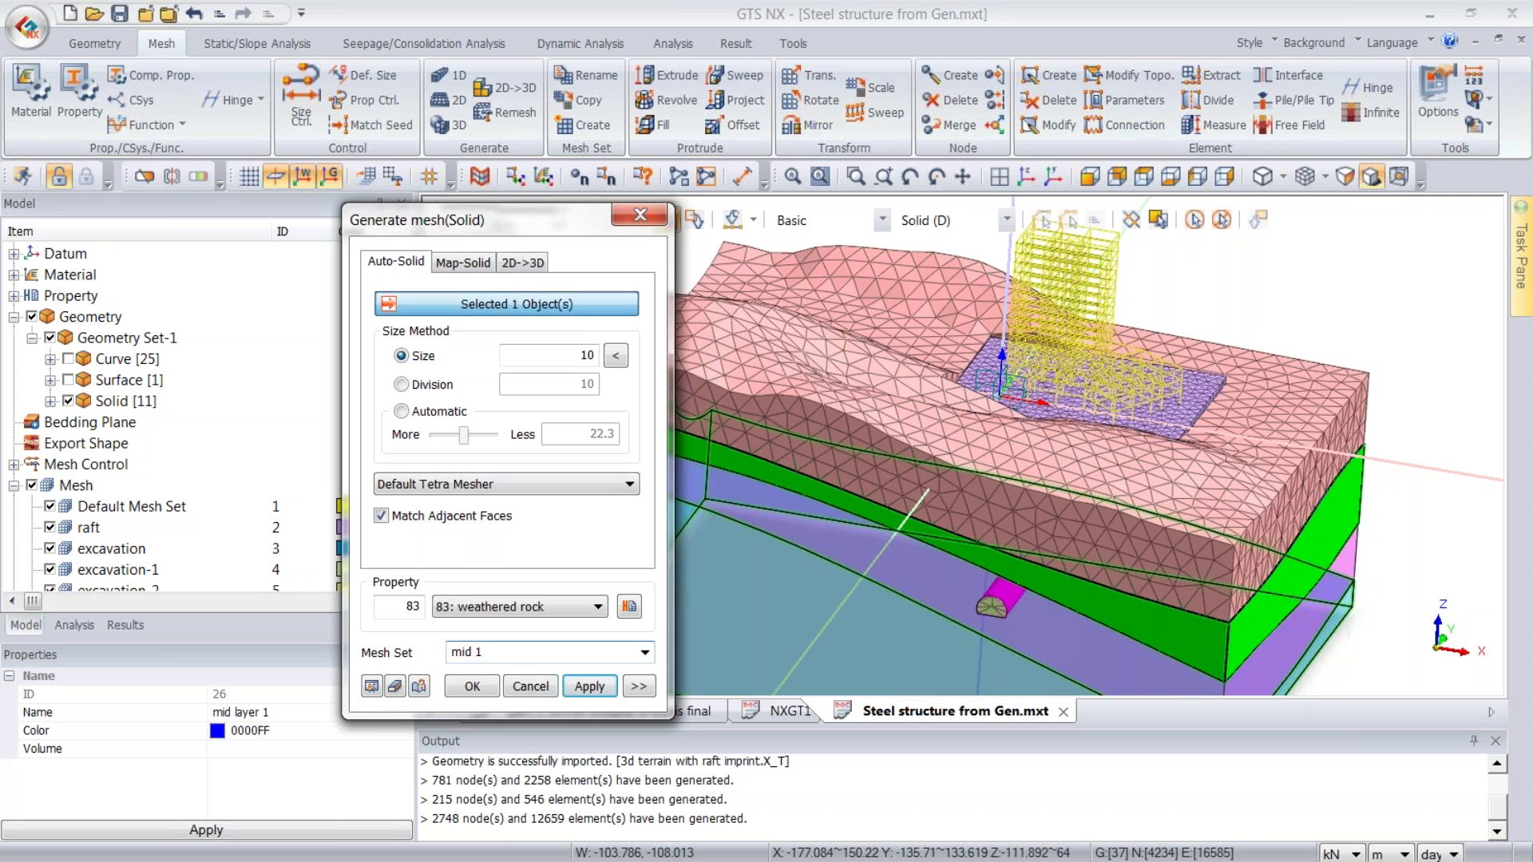
left_click(589, 686)
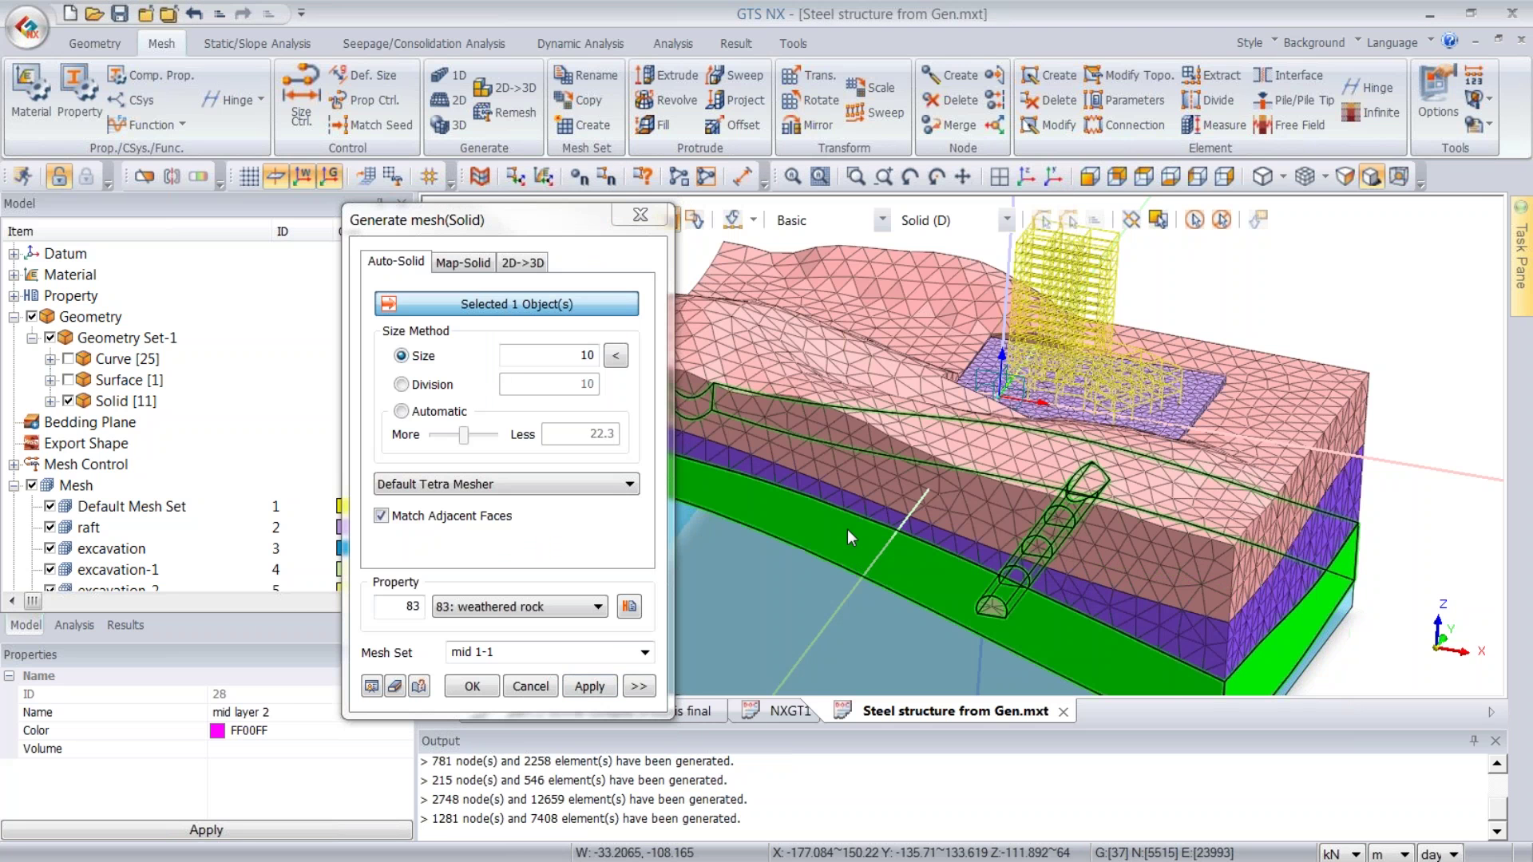
- Mesh the mid layer 2 solid with the soft rock property in a mesh set named mid 2
left_click(480, 609)
left_click(487, 678)
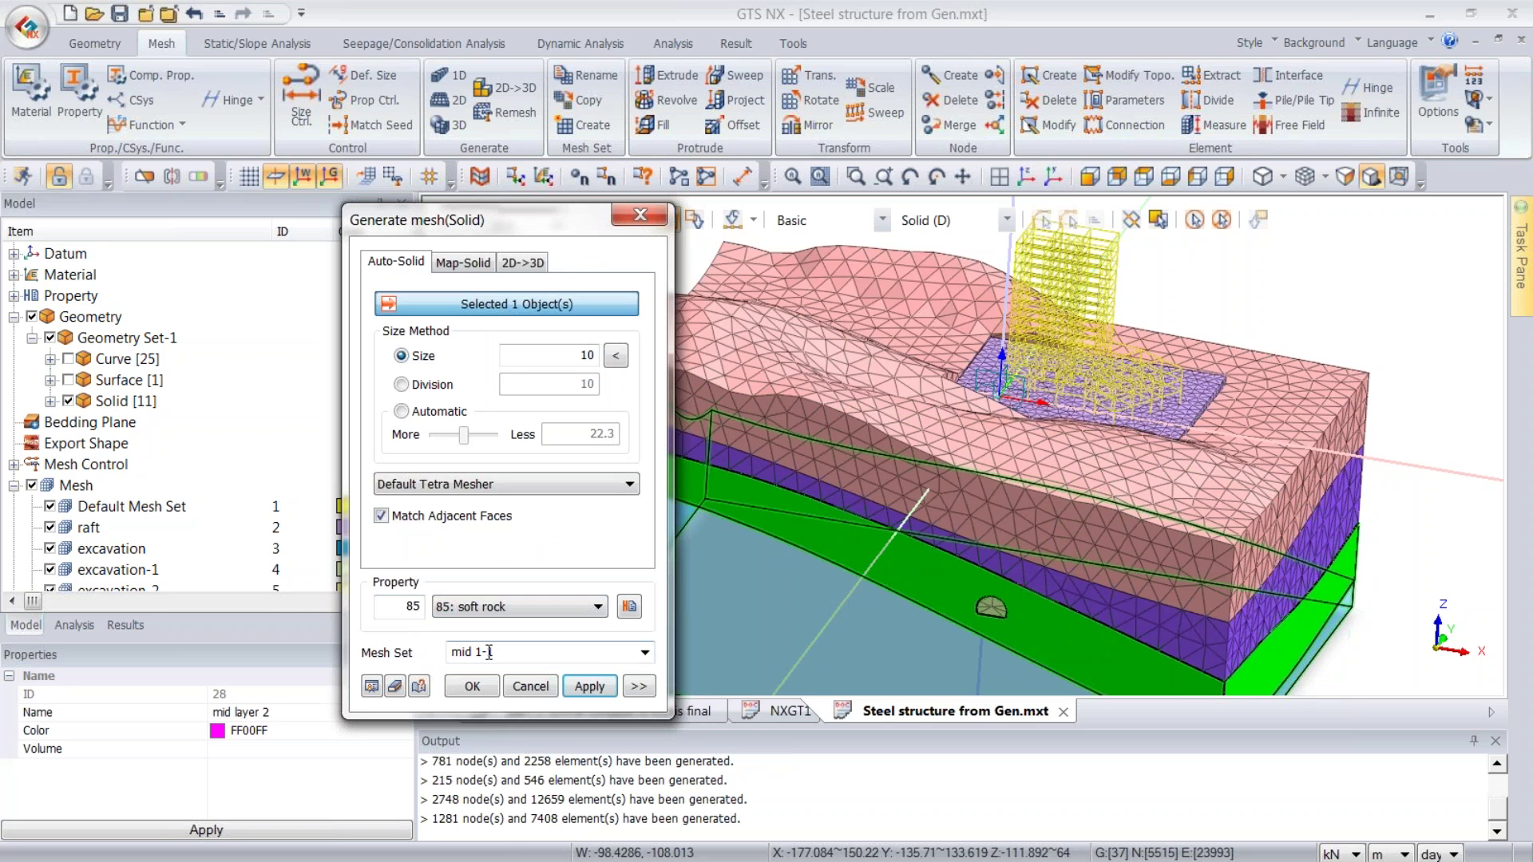
double_click(487, 653)
type("2")
left_click(589, 686)
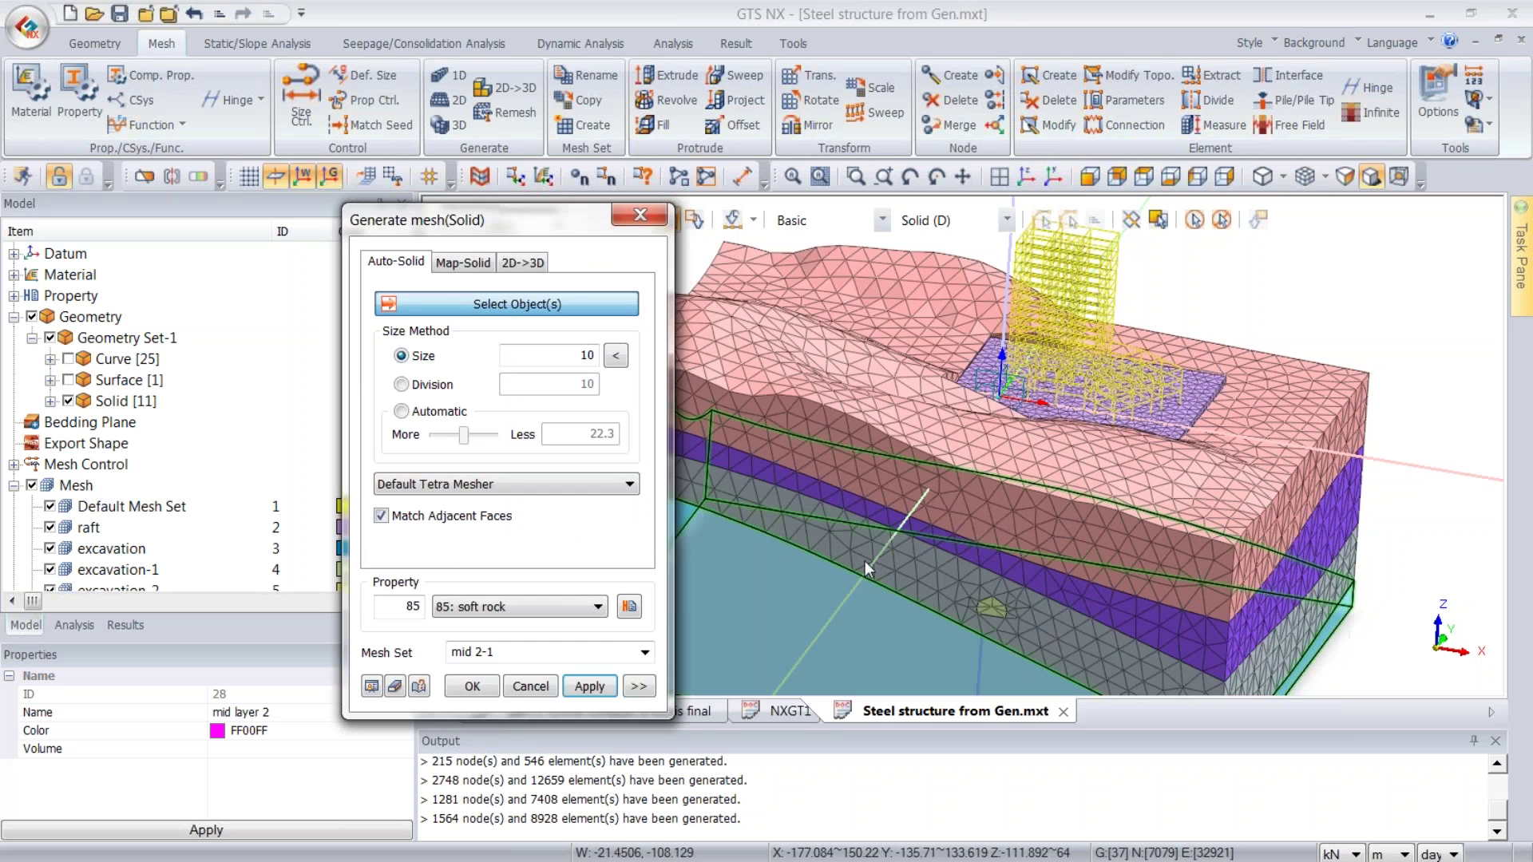
- Mesh the base layer solid with the hard rock property in a mesh set named bed rock and finish solid meshing
left_click(822, 583)
left_click(483, 688)
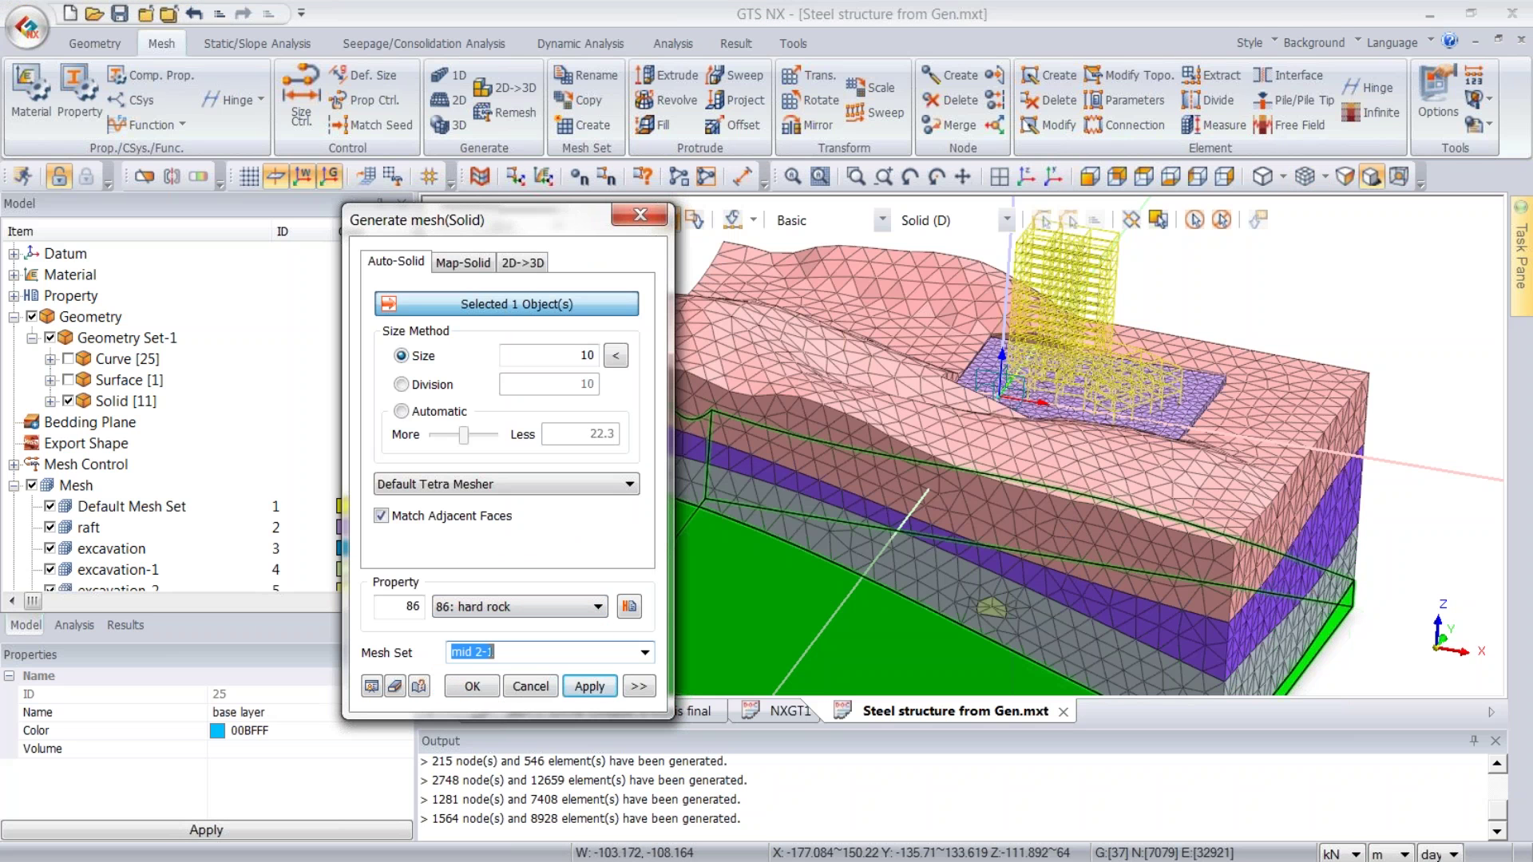
type("bed rock")
left_click(488, 692)
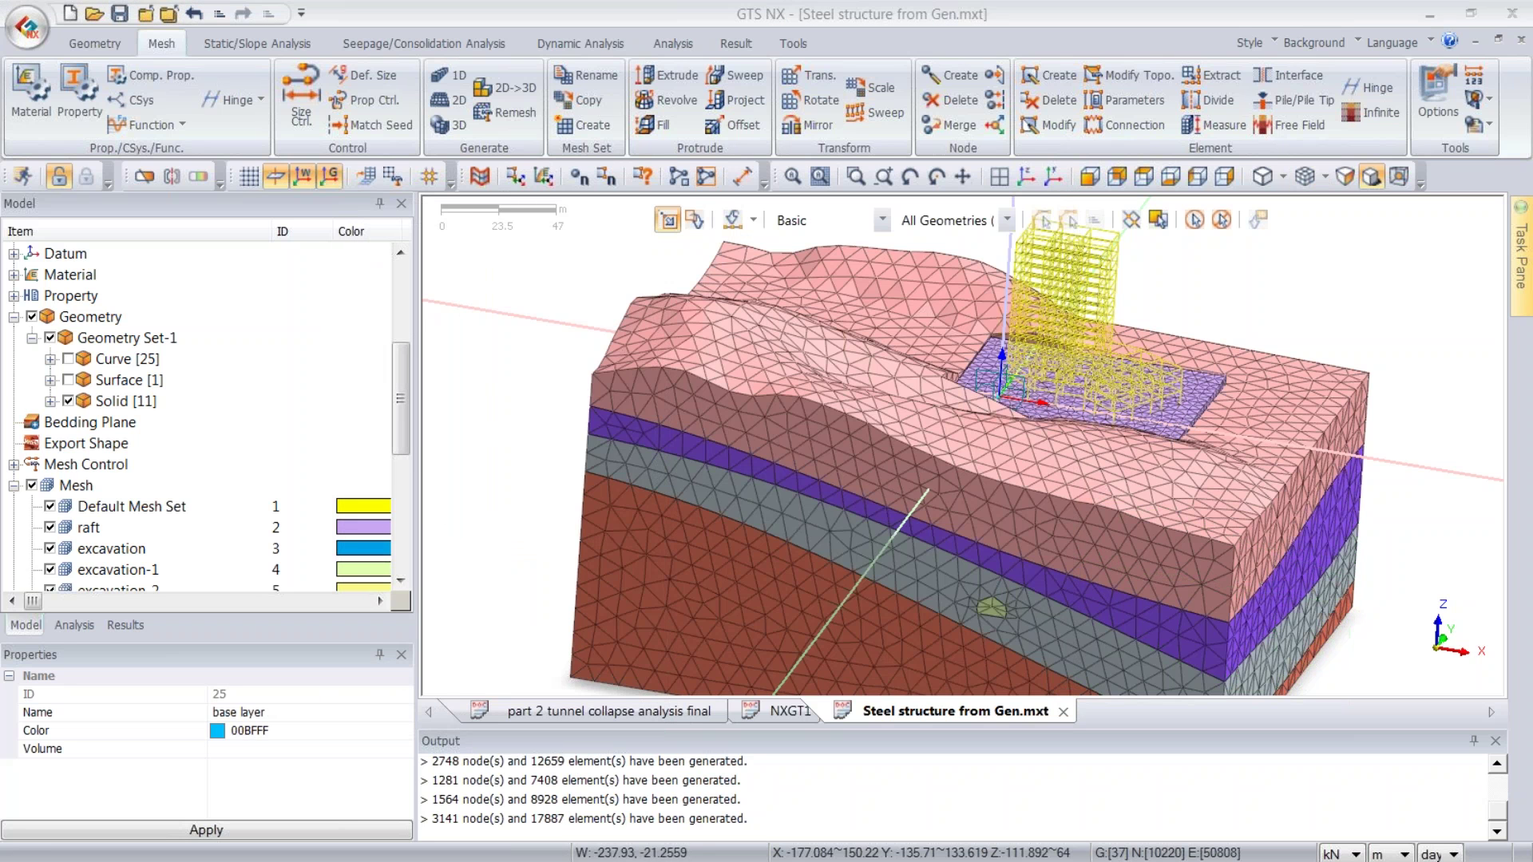
- Hide all mesh sets, viewing excavation and excavation-1 on their own before hiding them as well
middle_click_drag(930, 367, 923, 366)
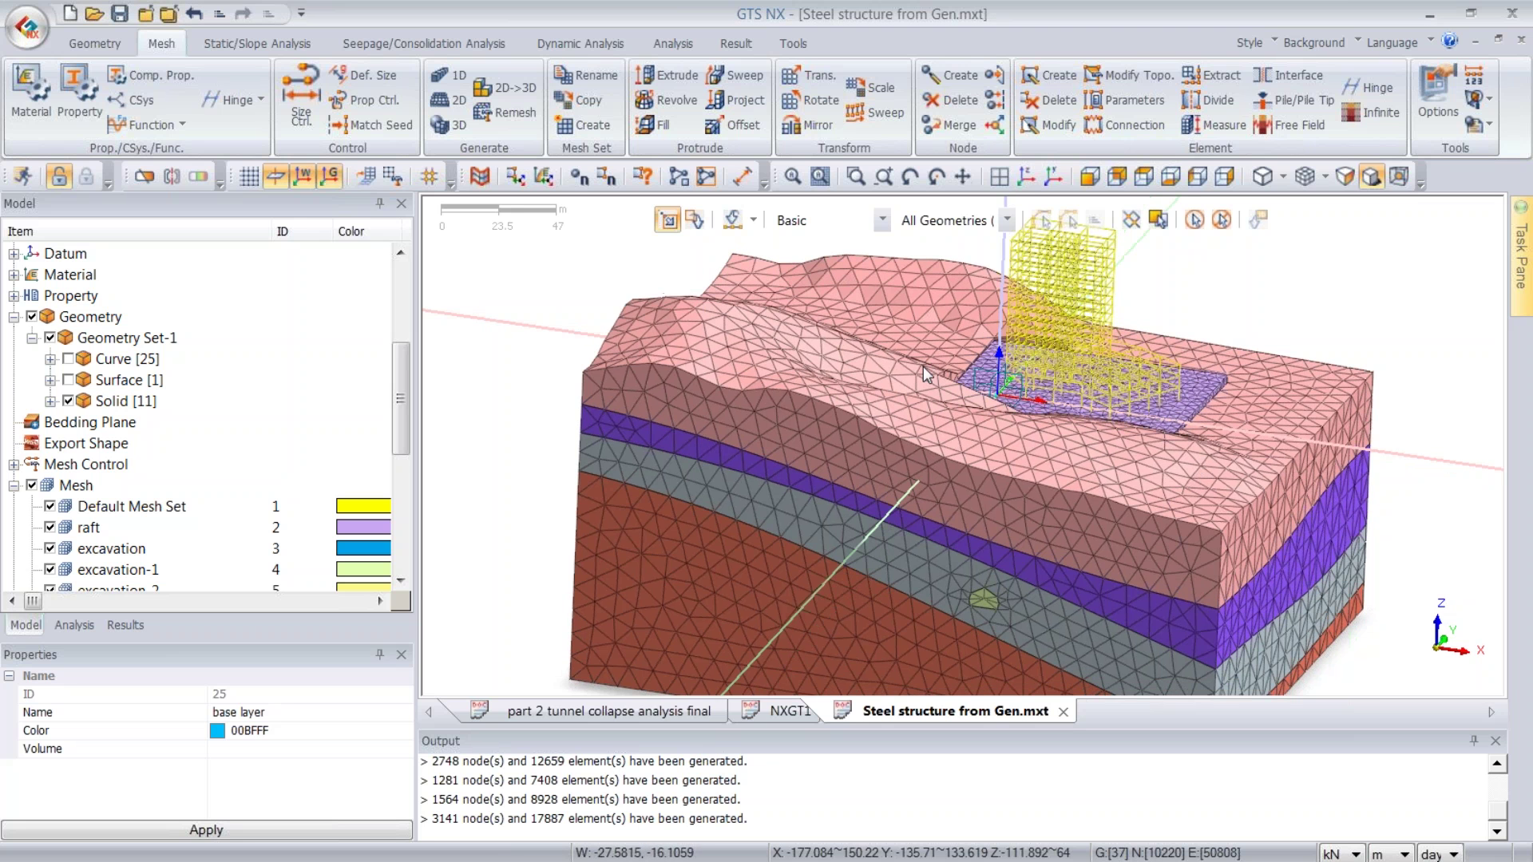
scroll(923, 367, "down", 4)
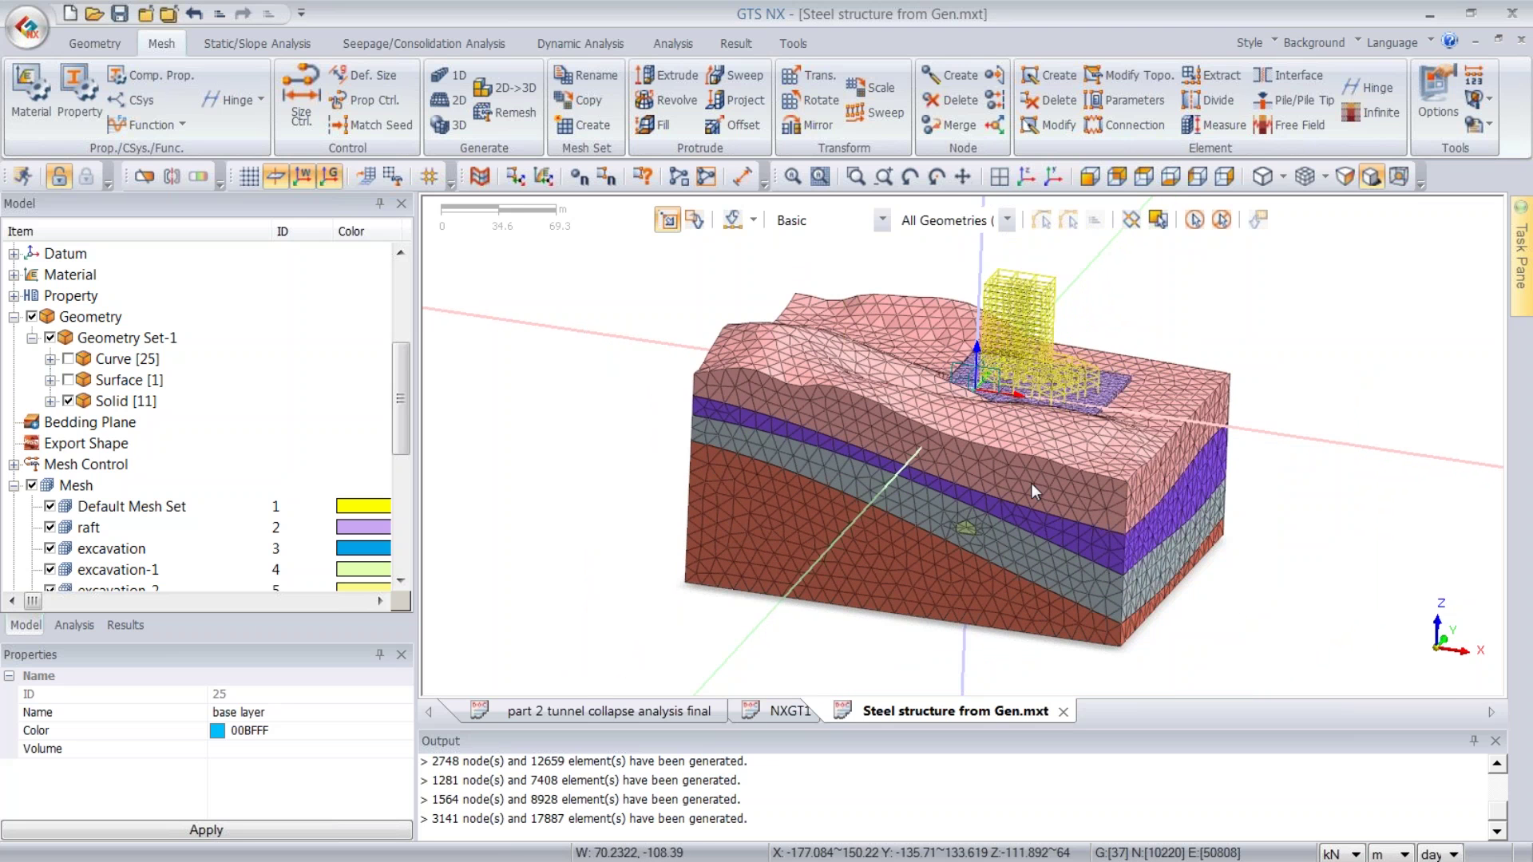
middle_click_drag(1032, 482, 975, 501)
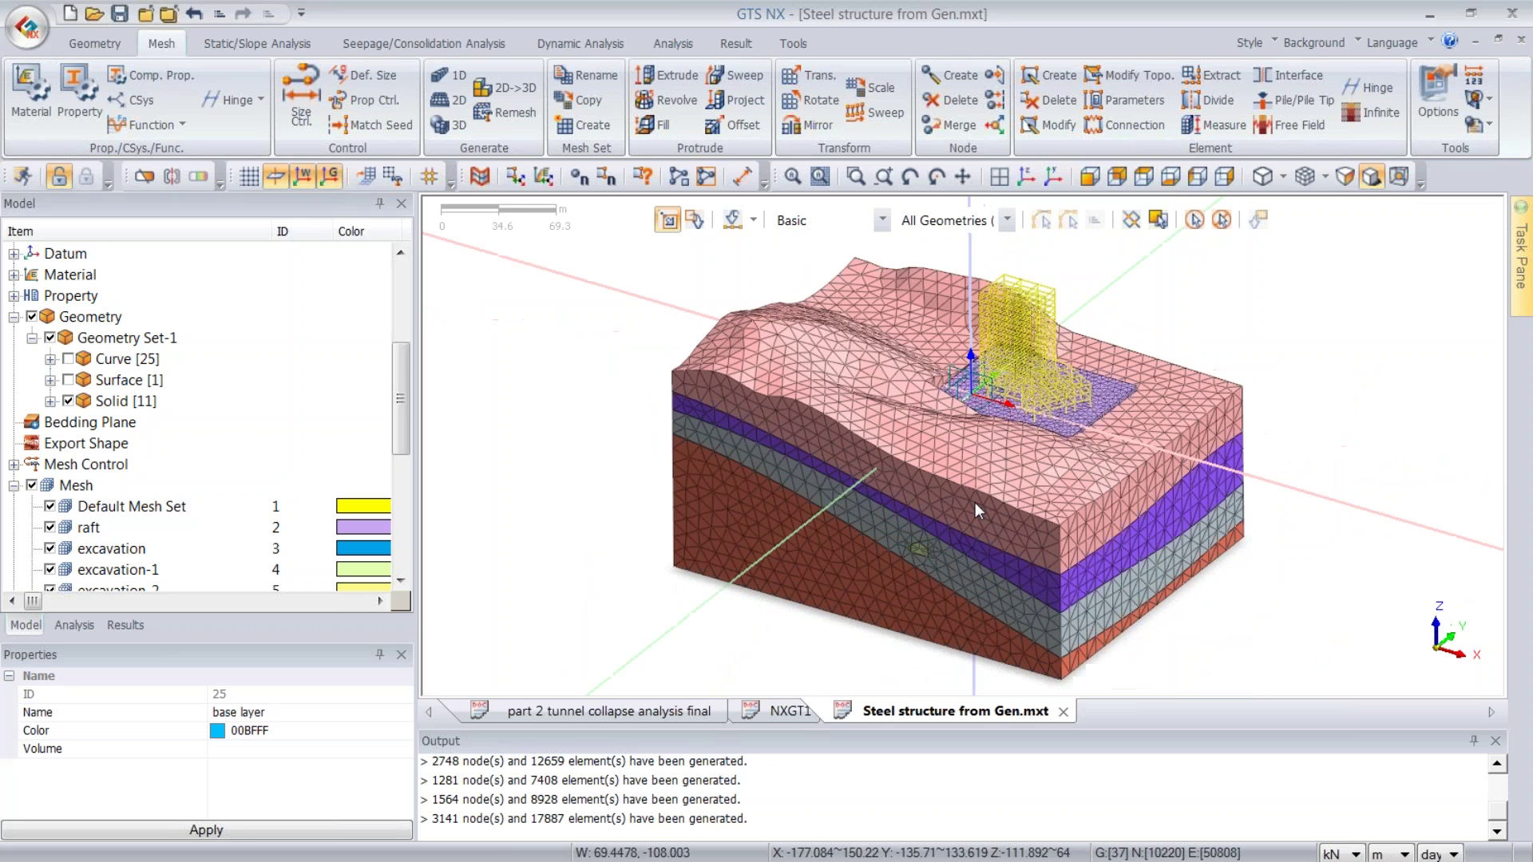
left_click(32, 485)
left_click(49, 549)
left_click(50, 569)
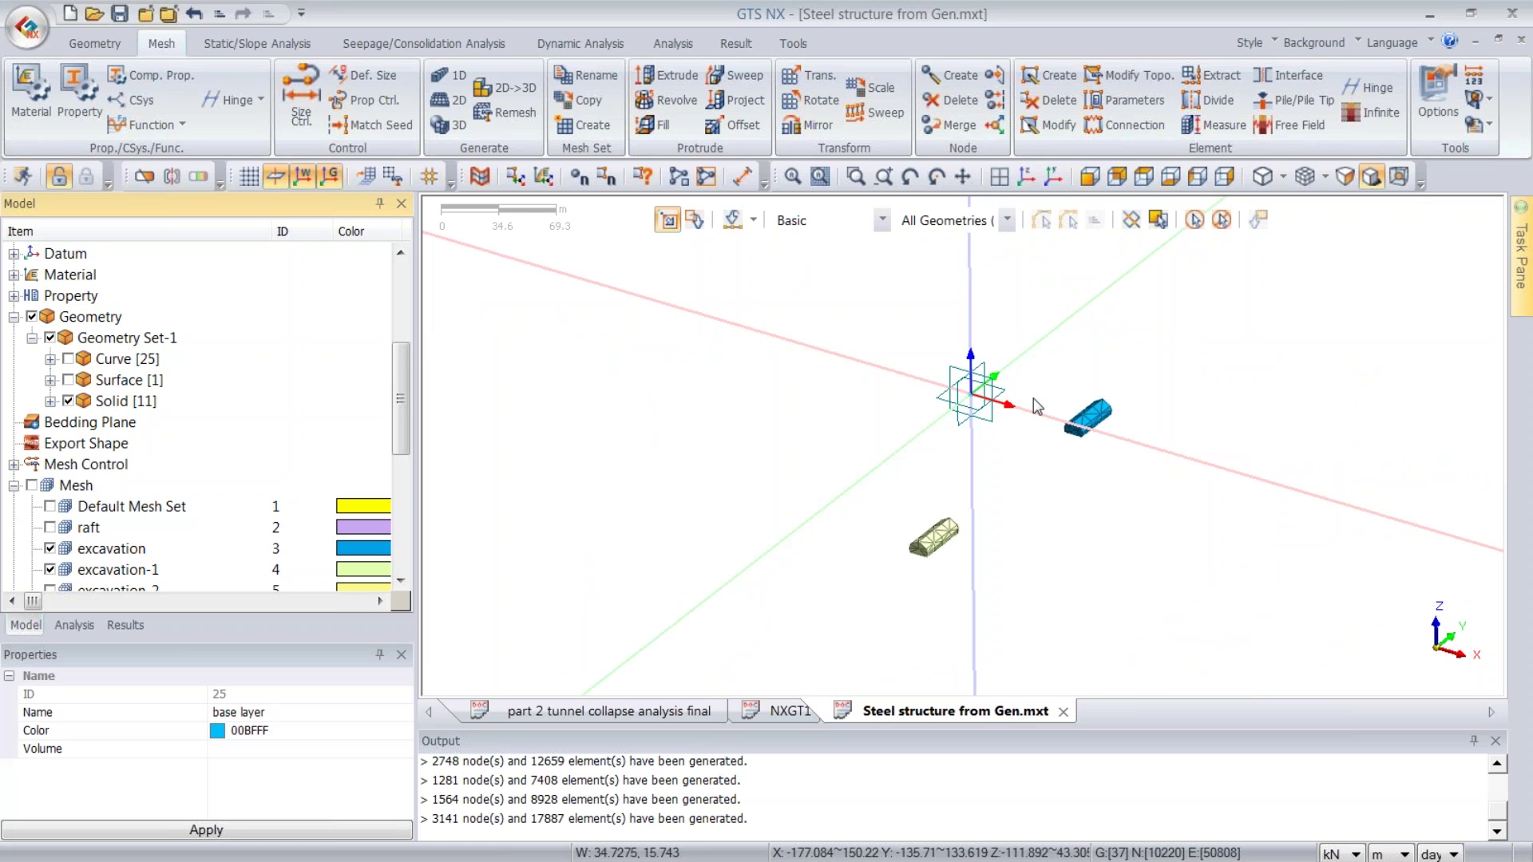
left_click(49, 549)
left_click(49, 570)
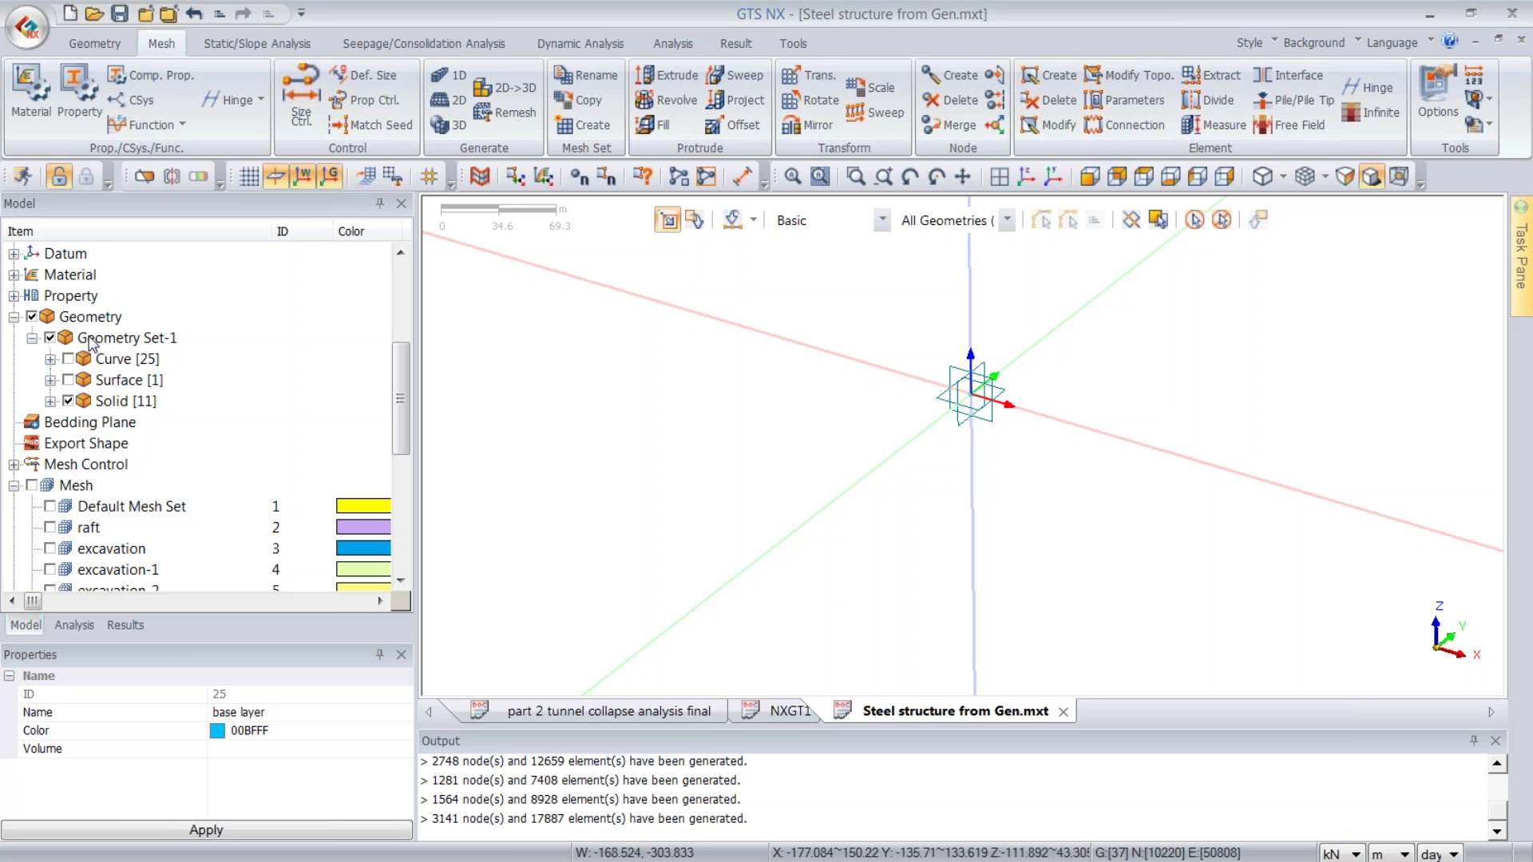
- Show only the six tunnel segment solids, Extrude(1) with ID 30 and Extrude(2) to Extrude(6)
left_click(50, 401)
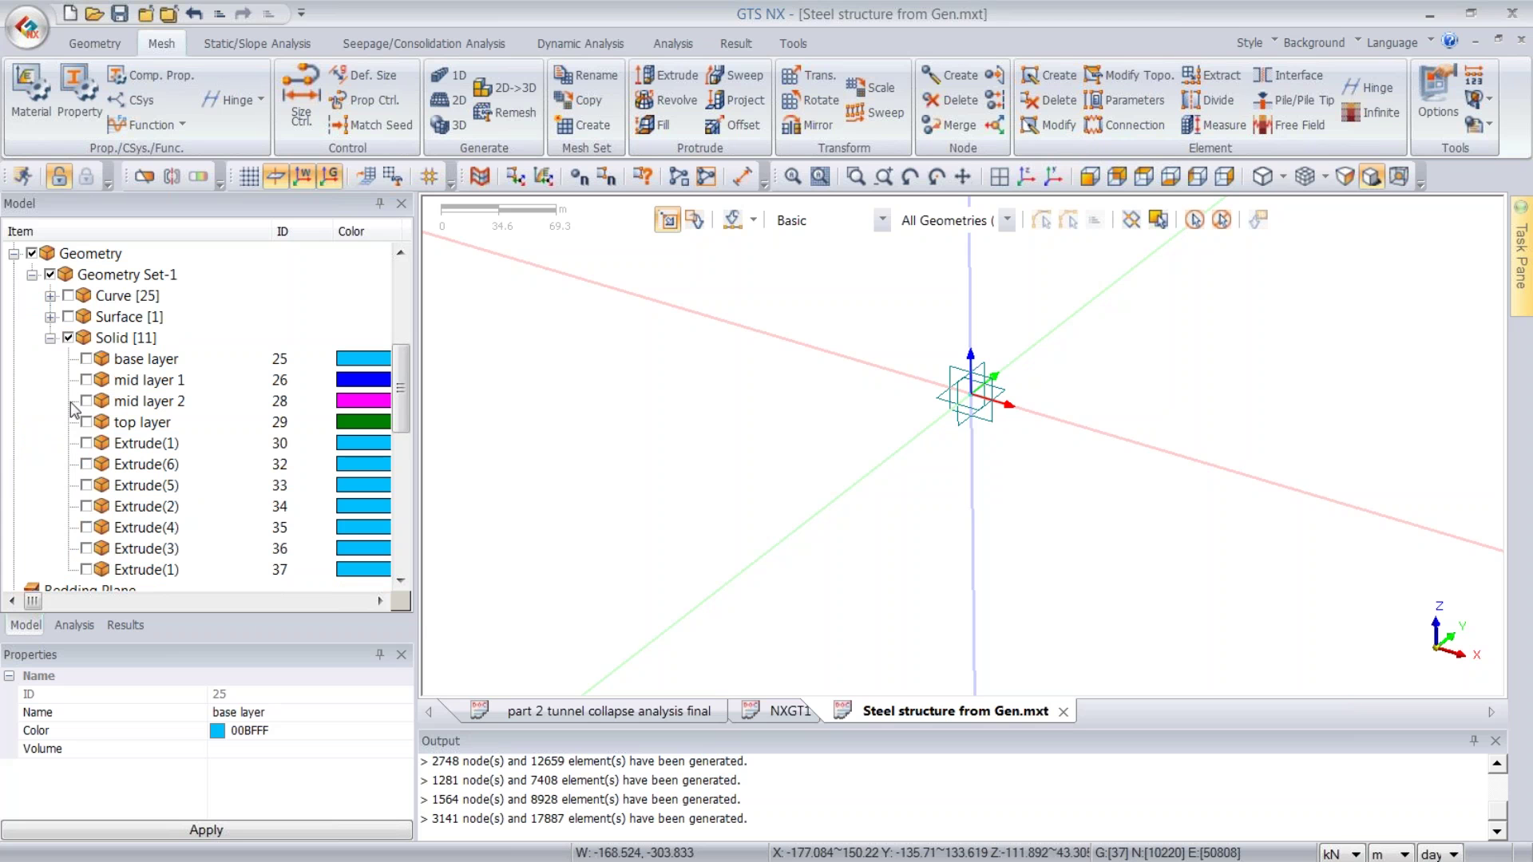
left_click(86, 443)
left_click(86, 464)
left_click(87, 486)
left_click(86, 507)
left_click(86, 528)
left_click(86, 548)
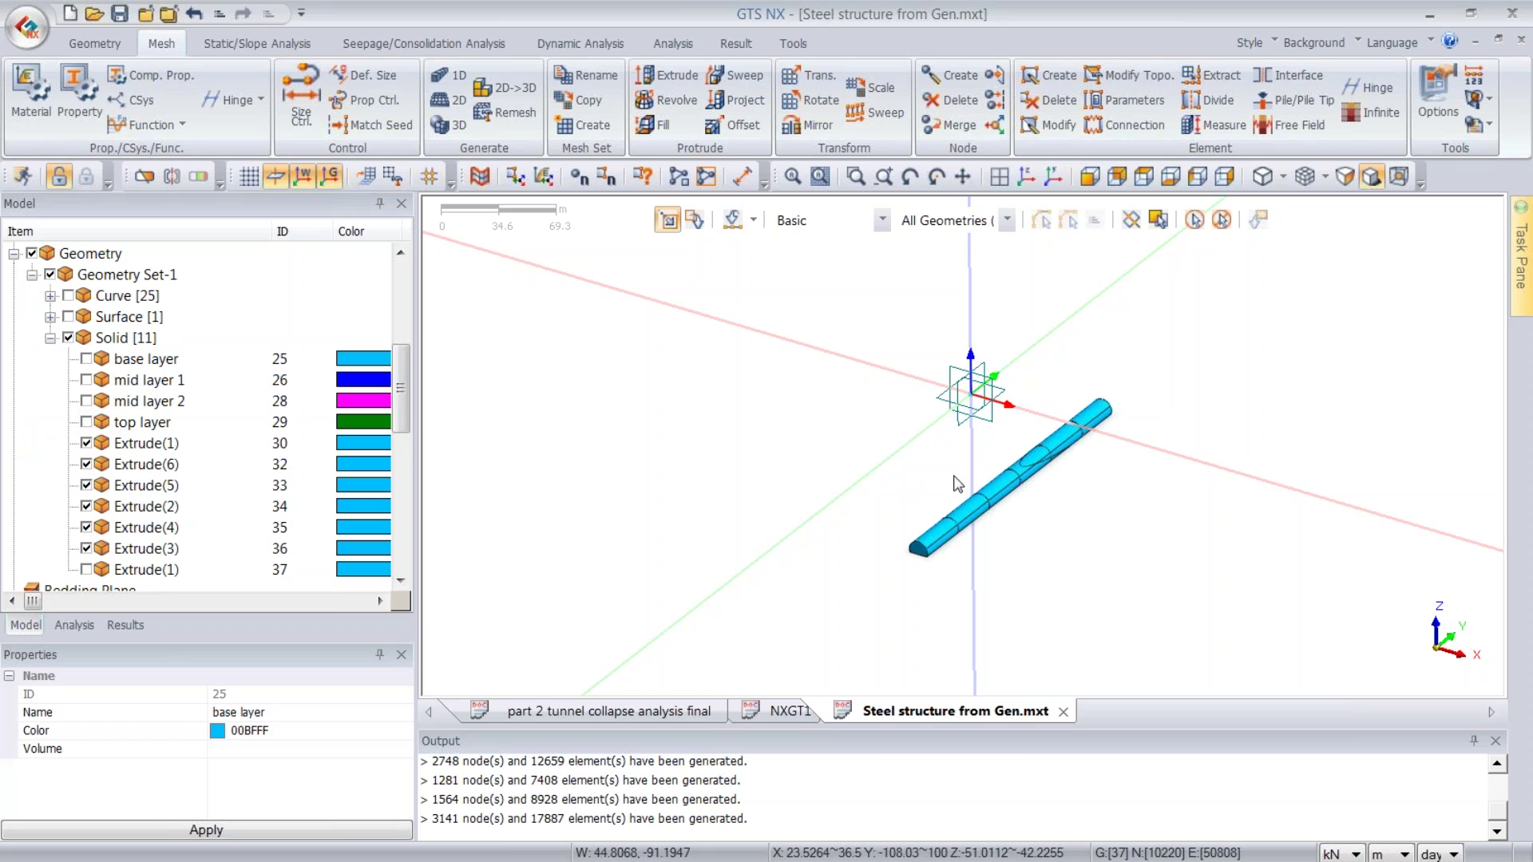
- Start Extract Element and set it to extract from geometry of type Face
left_click(1213, 77)
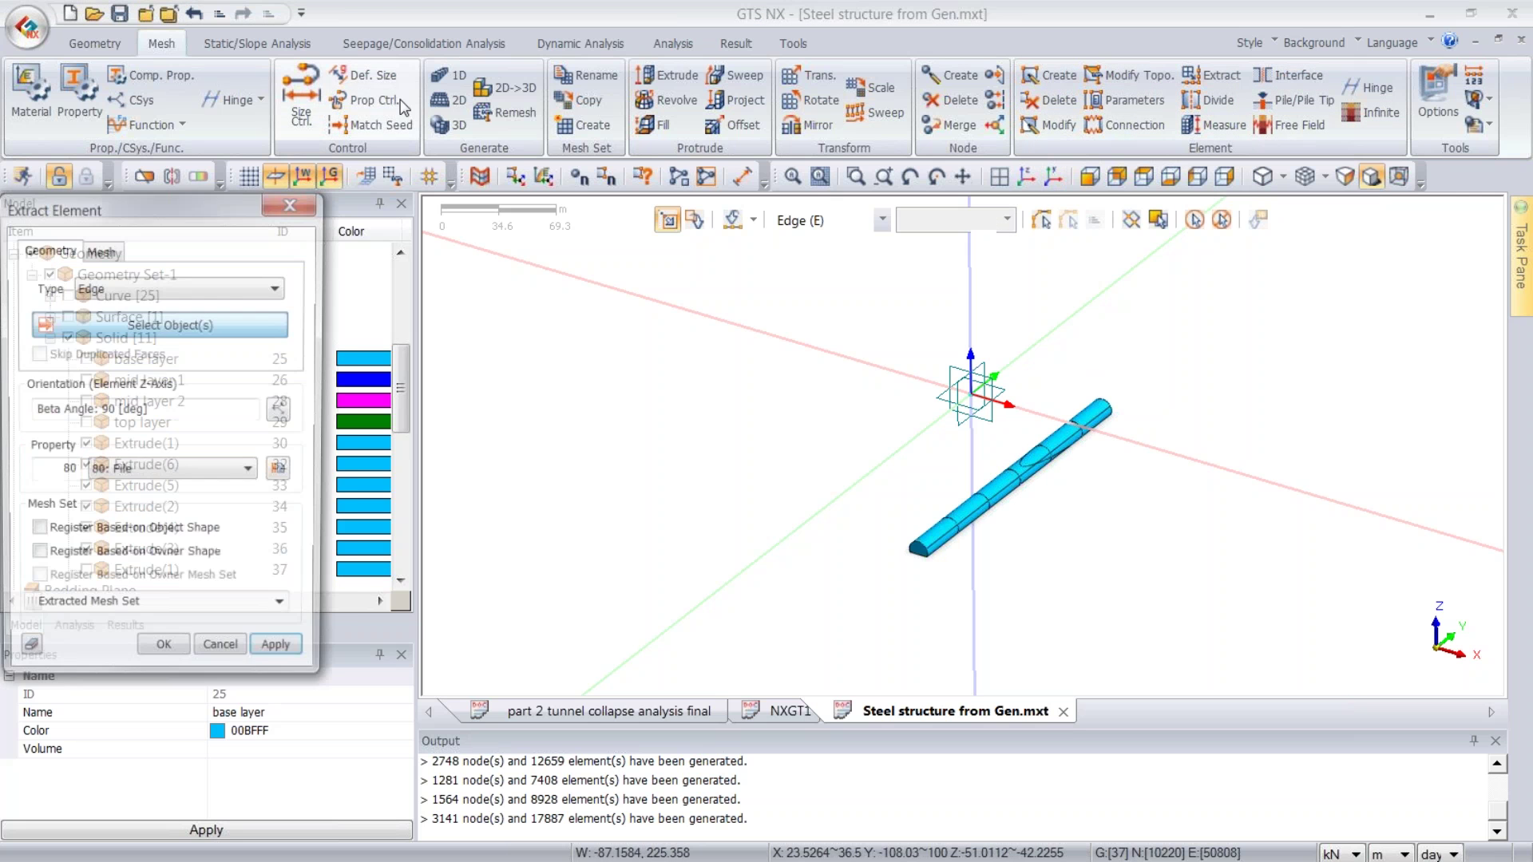
left_click_drag(196, 217, 672, 257)
left_click(570, 297)
left_click(584, 335)
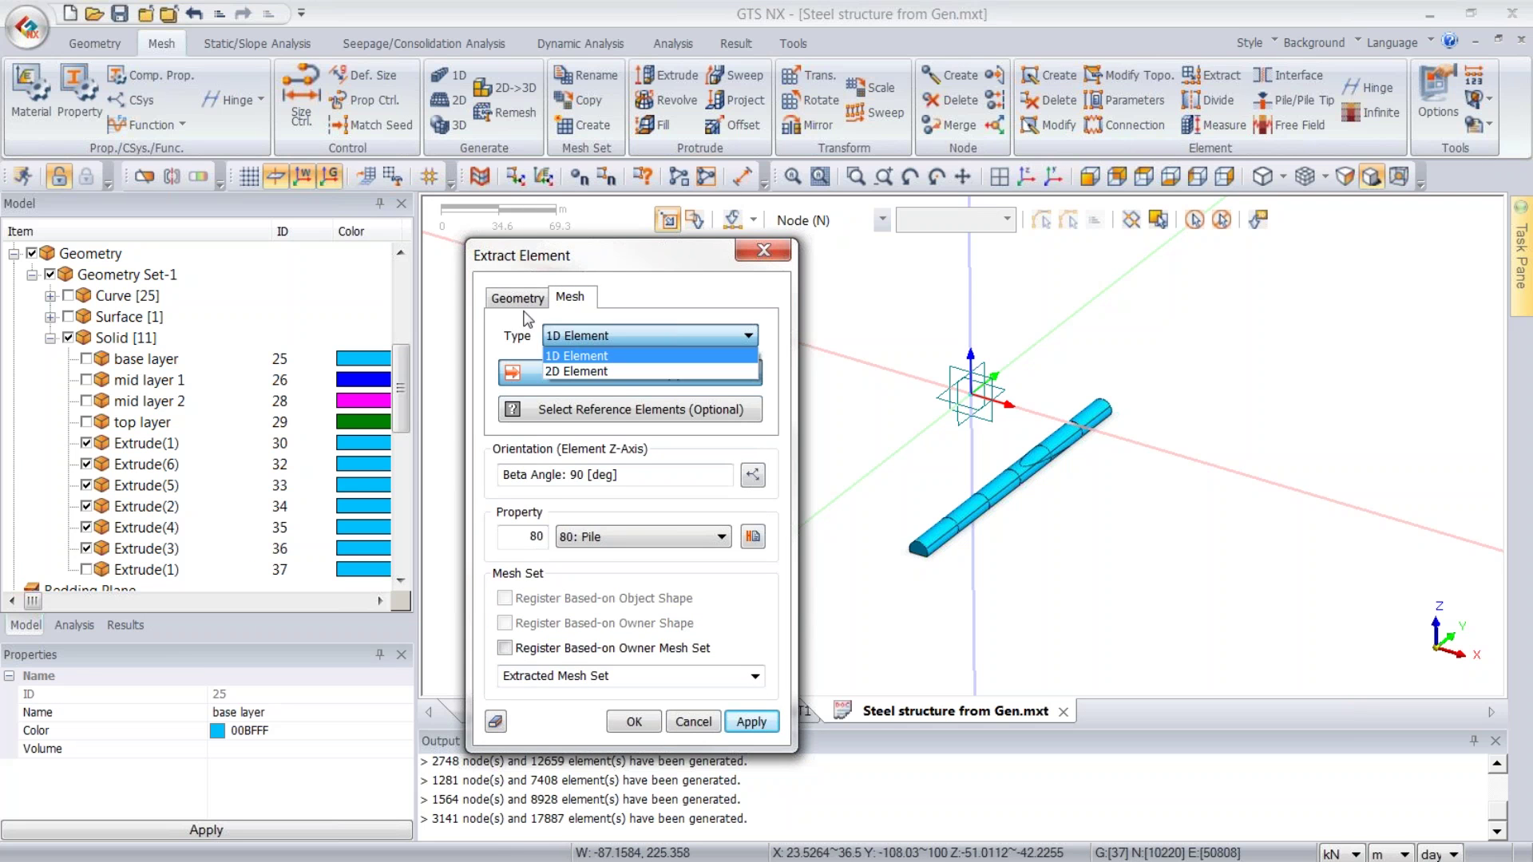
left_click(521, 299)
left_click(606, 329)
left_click(606, 363)
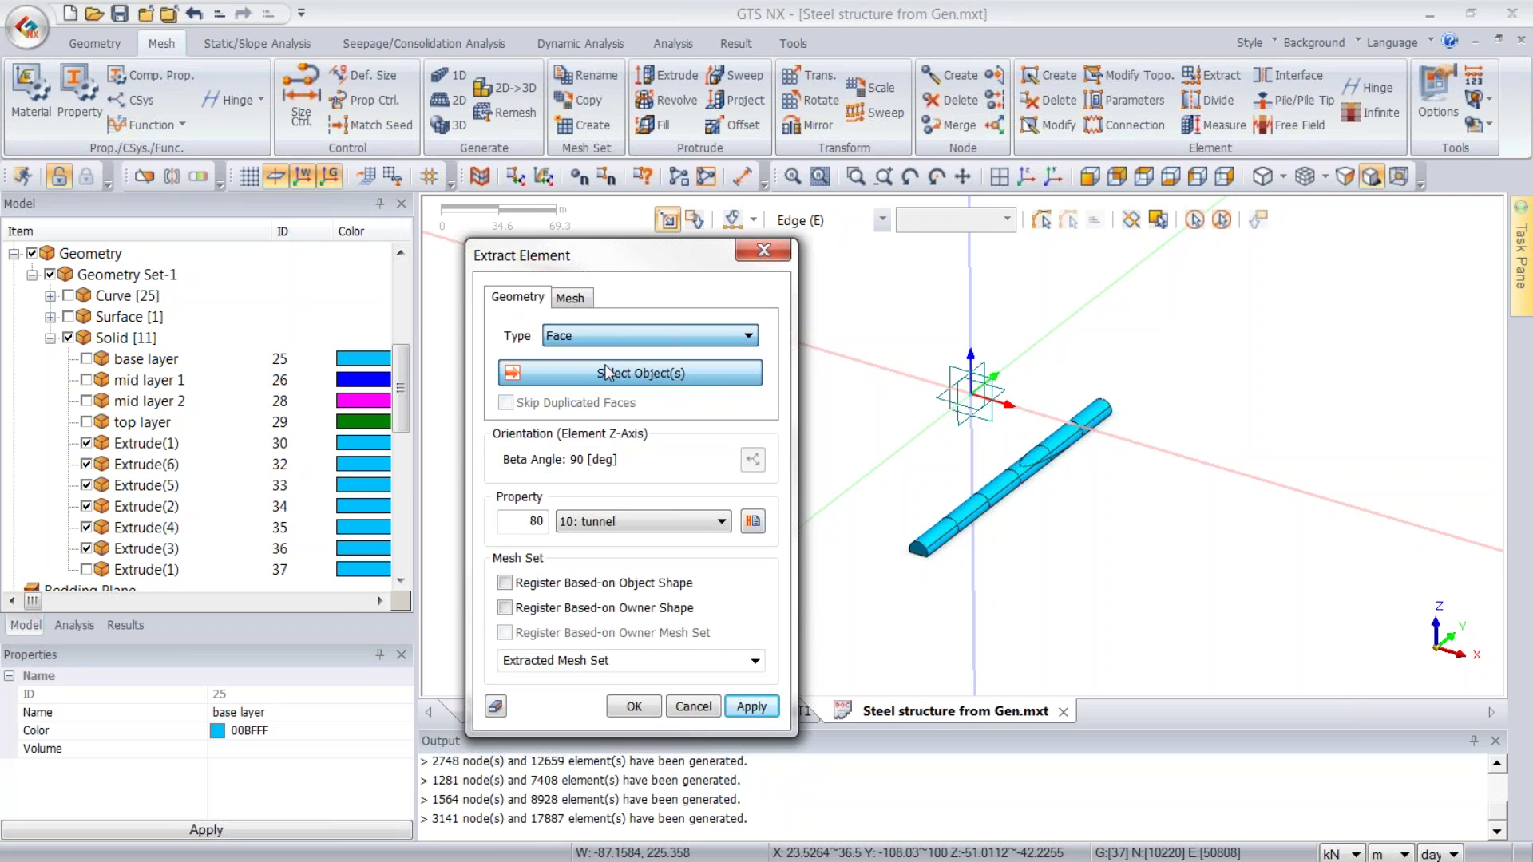
- Select all faces of the tunnel solids for extraction and deselect the end face at each tunnel portal
left_click_drag(880, 332, 1317, 672)
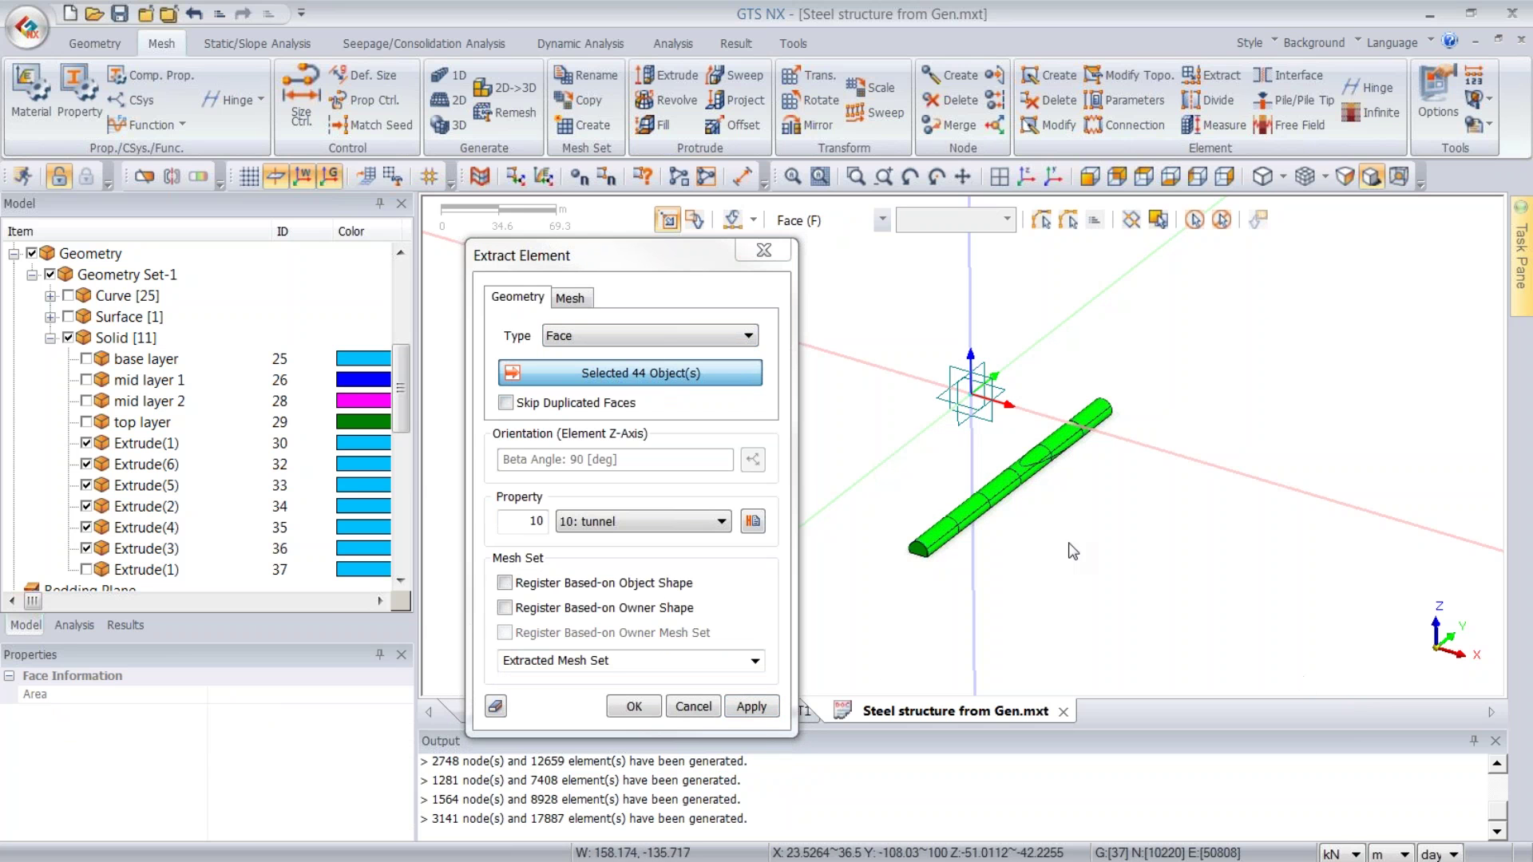
left_click(914, 551)
middle_click_drag(1135, 509, 896, 534)
left_click(1152, 482)
middle_click_drag(1174, 489, 1310, 459)
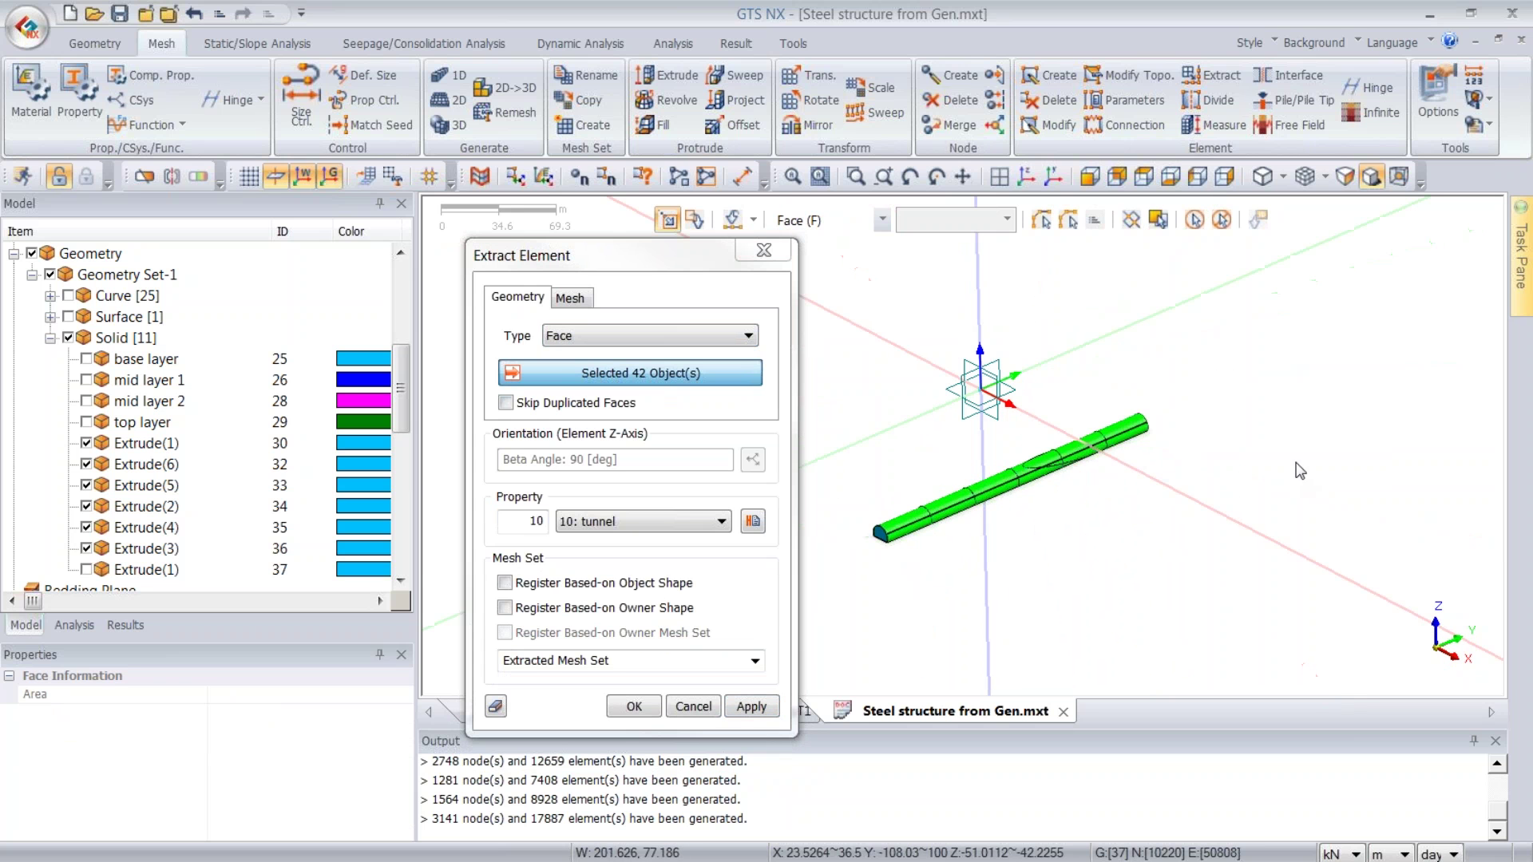
- Extract the faces with property 10: tunnel, skipping duplicated faces and registering by owner shape in mesh sets named tunnel walls
left_click(555, 405)
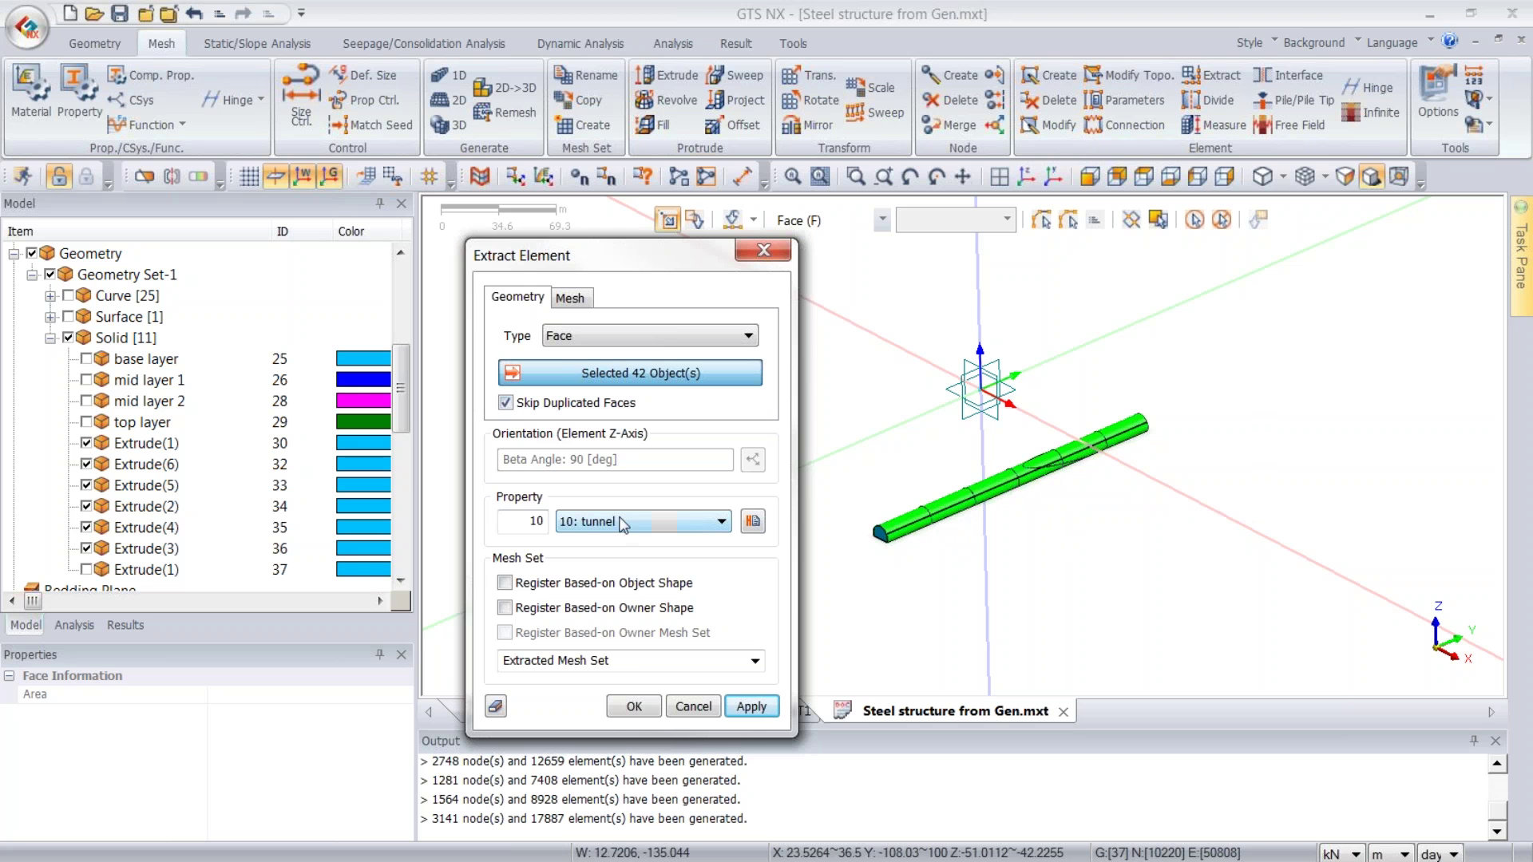
left_click(624, 611)
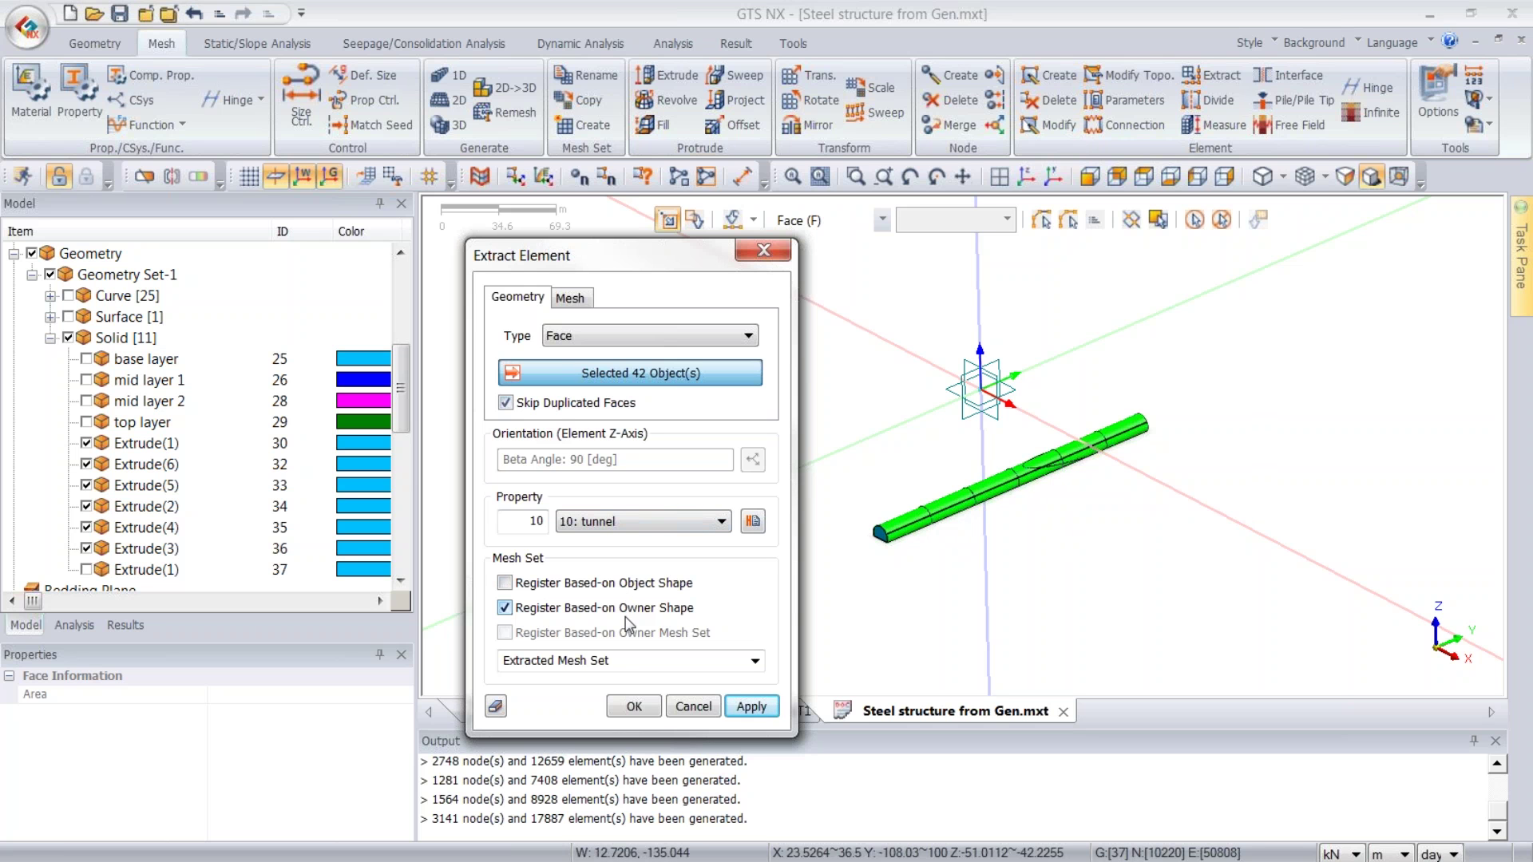
left_click(613, 660)
type("tunnel walls")
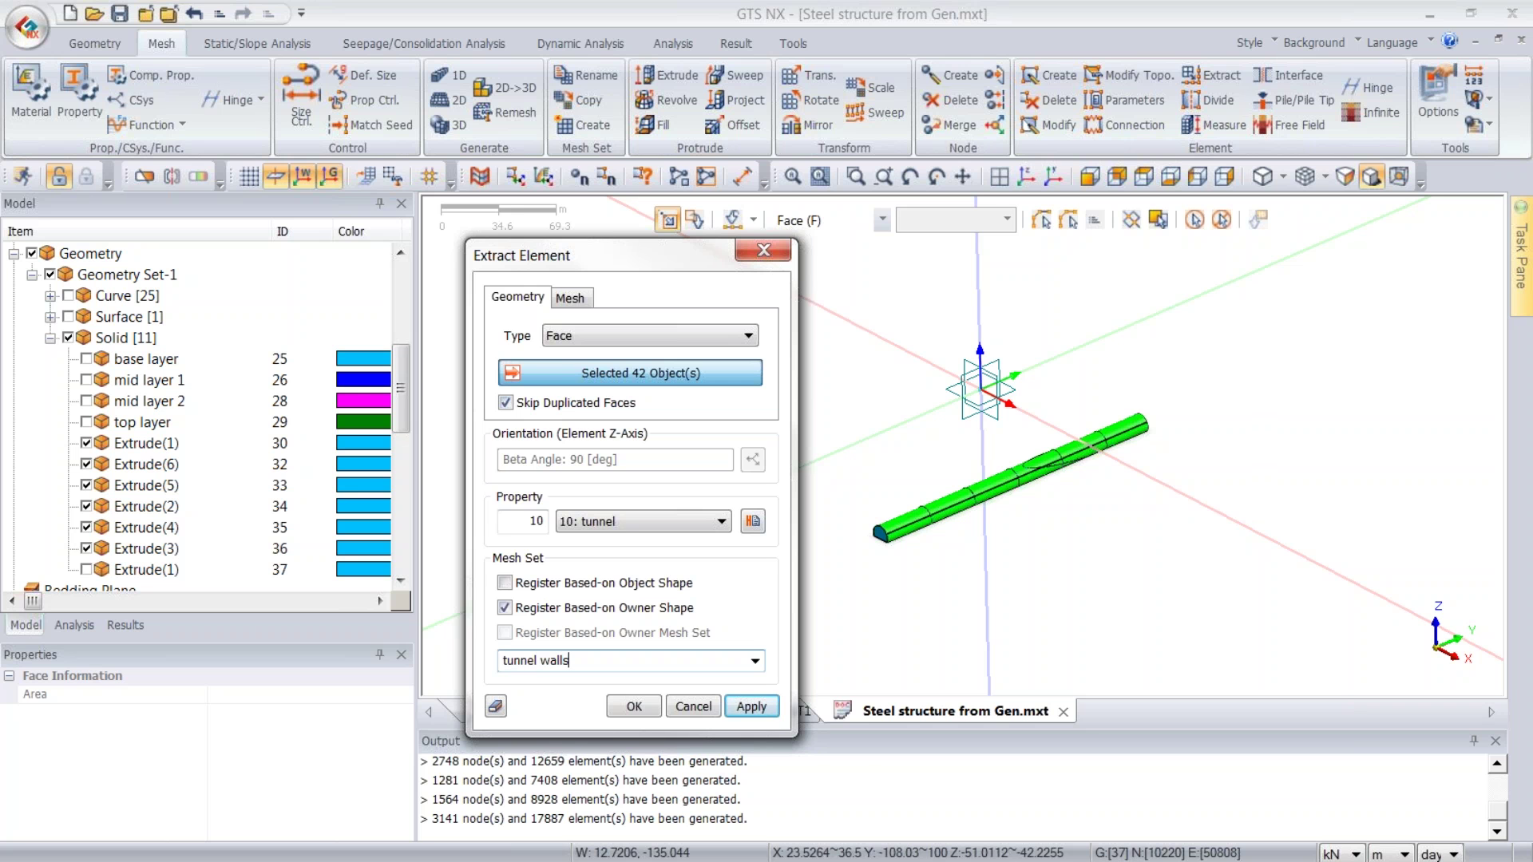
left_click(632, 706)
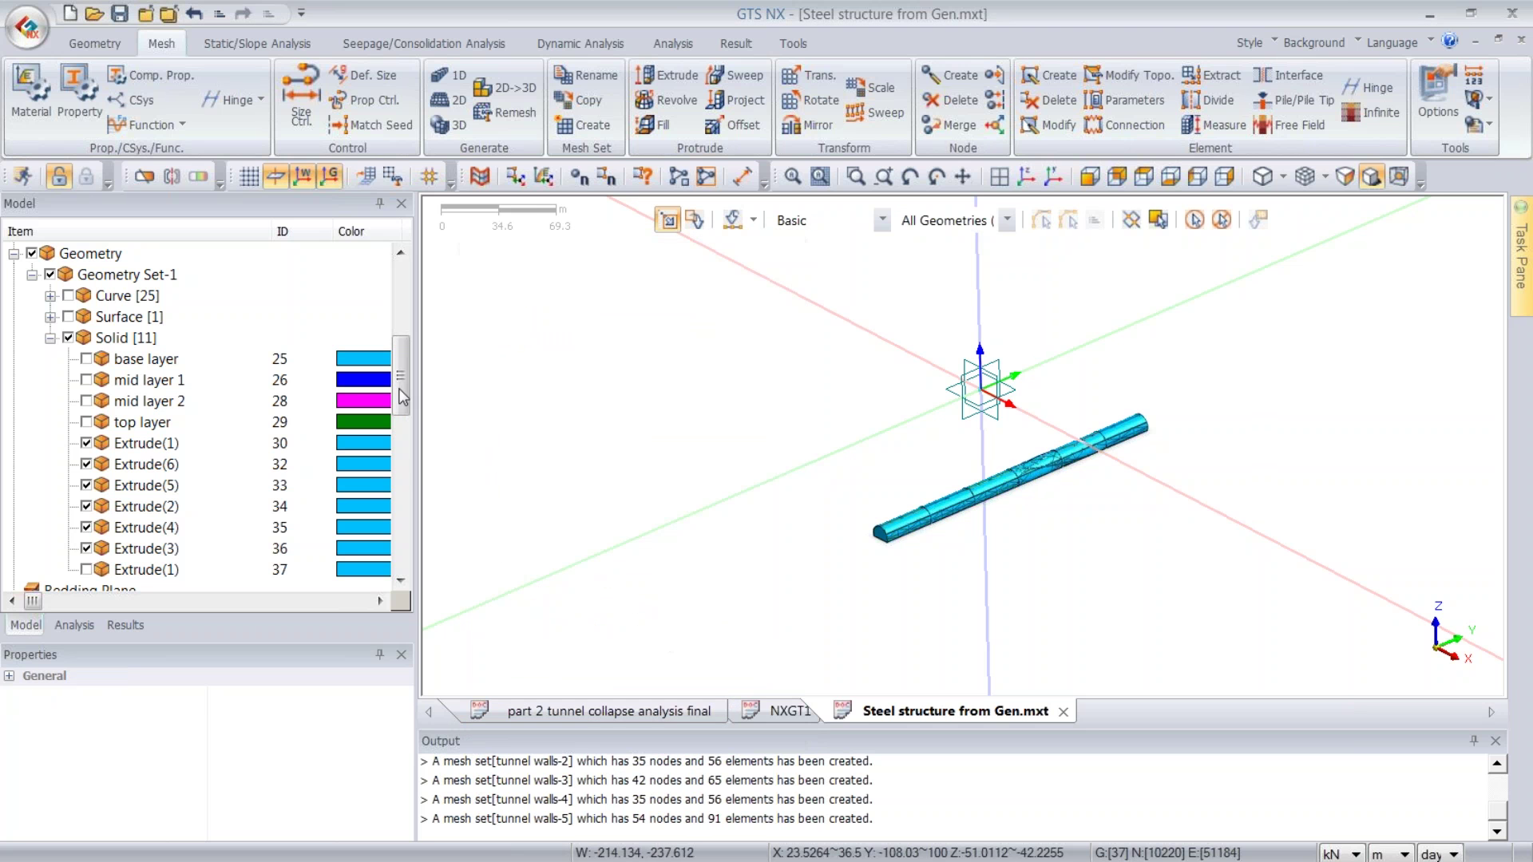
- Hide the tunnel solids, collapse the solid list, and bring the extracted tunnel walls mesh sets into view
left_click(67, 337)
middle_click_drag(586, 442, 984, 396)
scroll(952, 491, "up", 3)
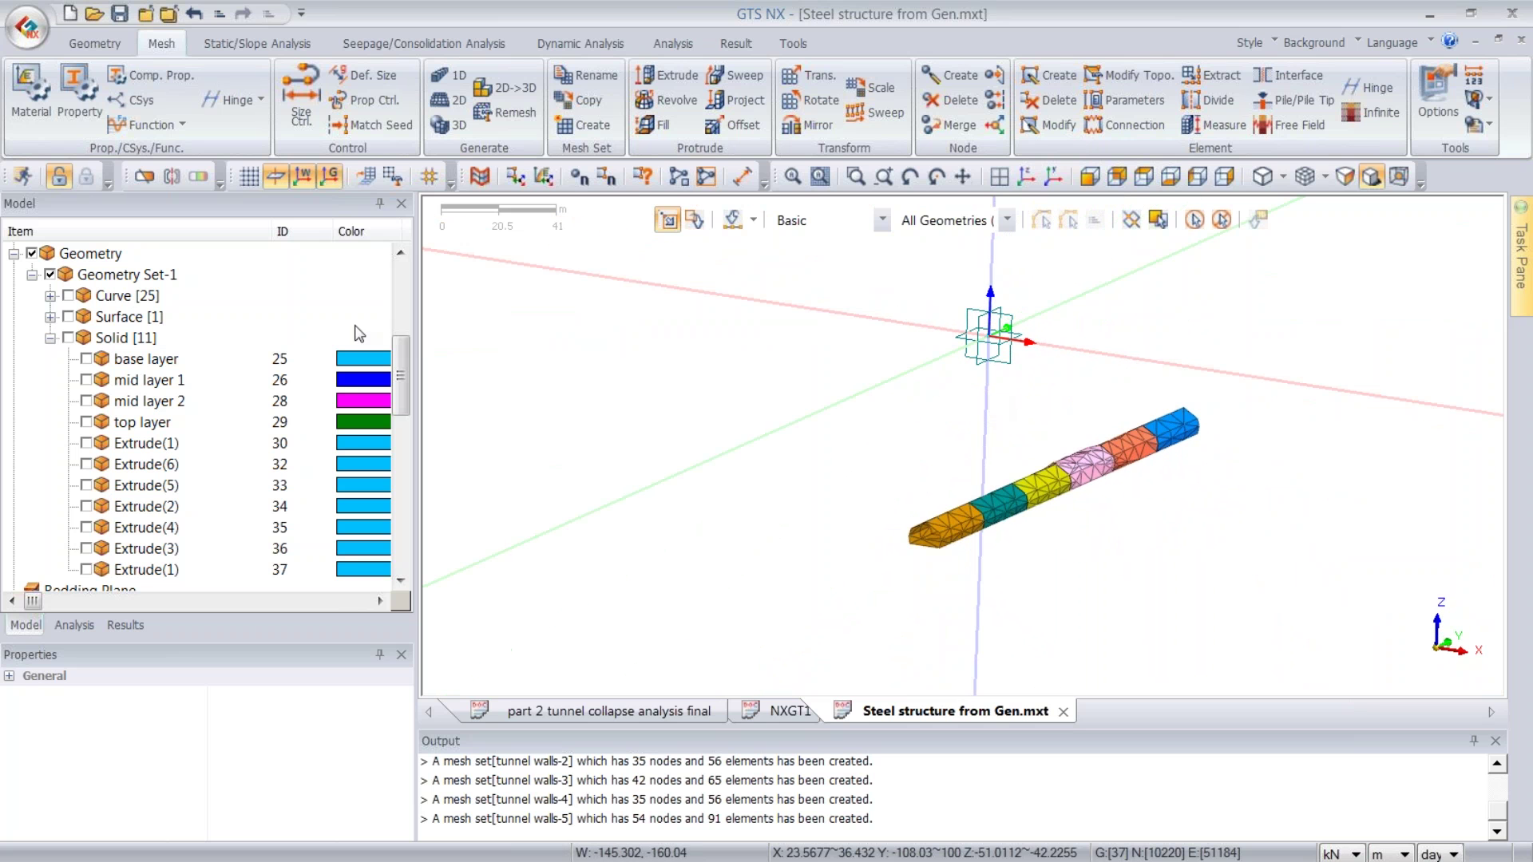
left_click(50, 337)
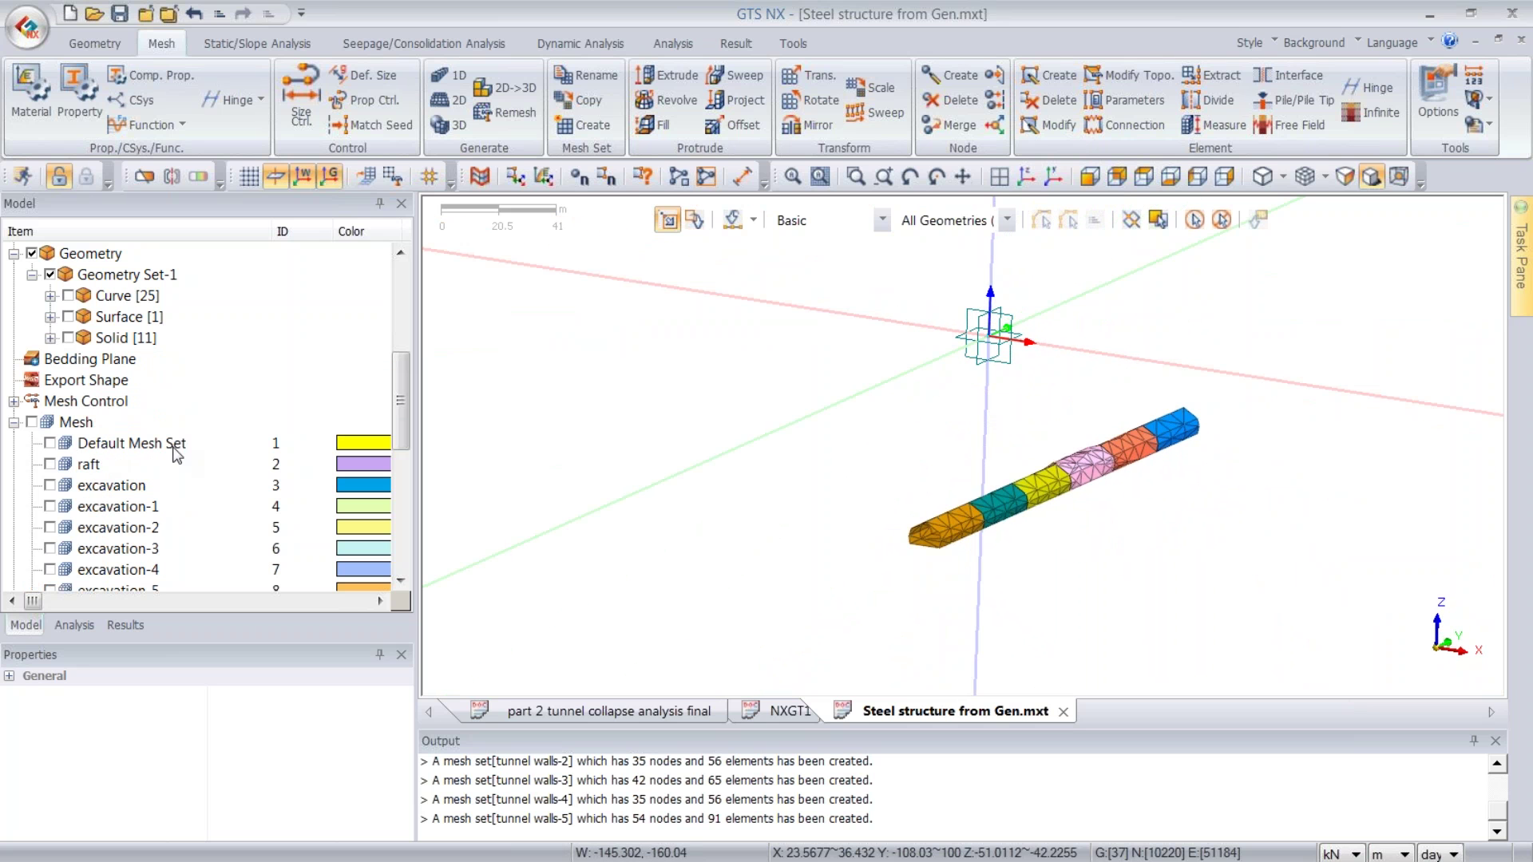
left_click_drag(399, 396, 404, 483)
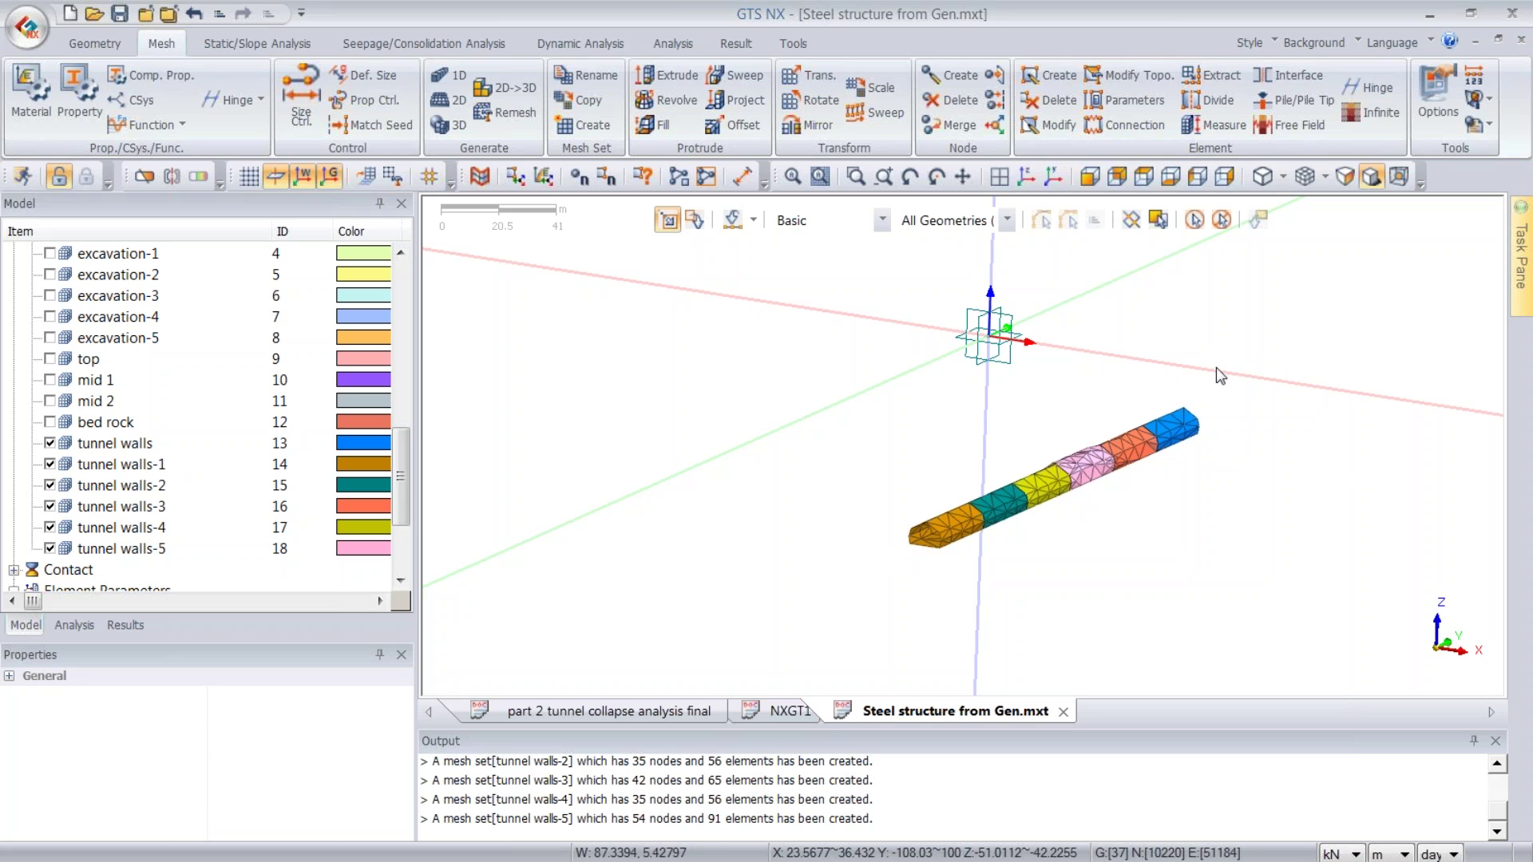
- Check the tunnel wall segments in order and rename the mesh set tunnel walls-3 as tunnel walls3
left_click(137, 470)
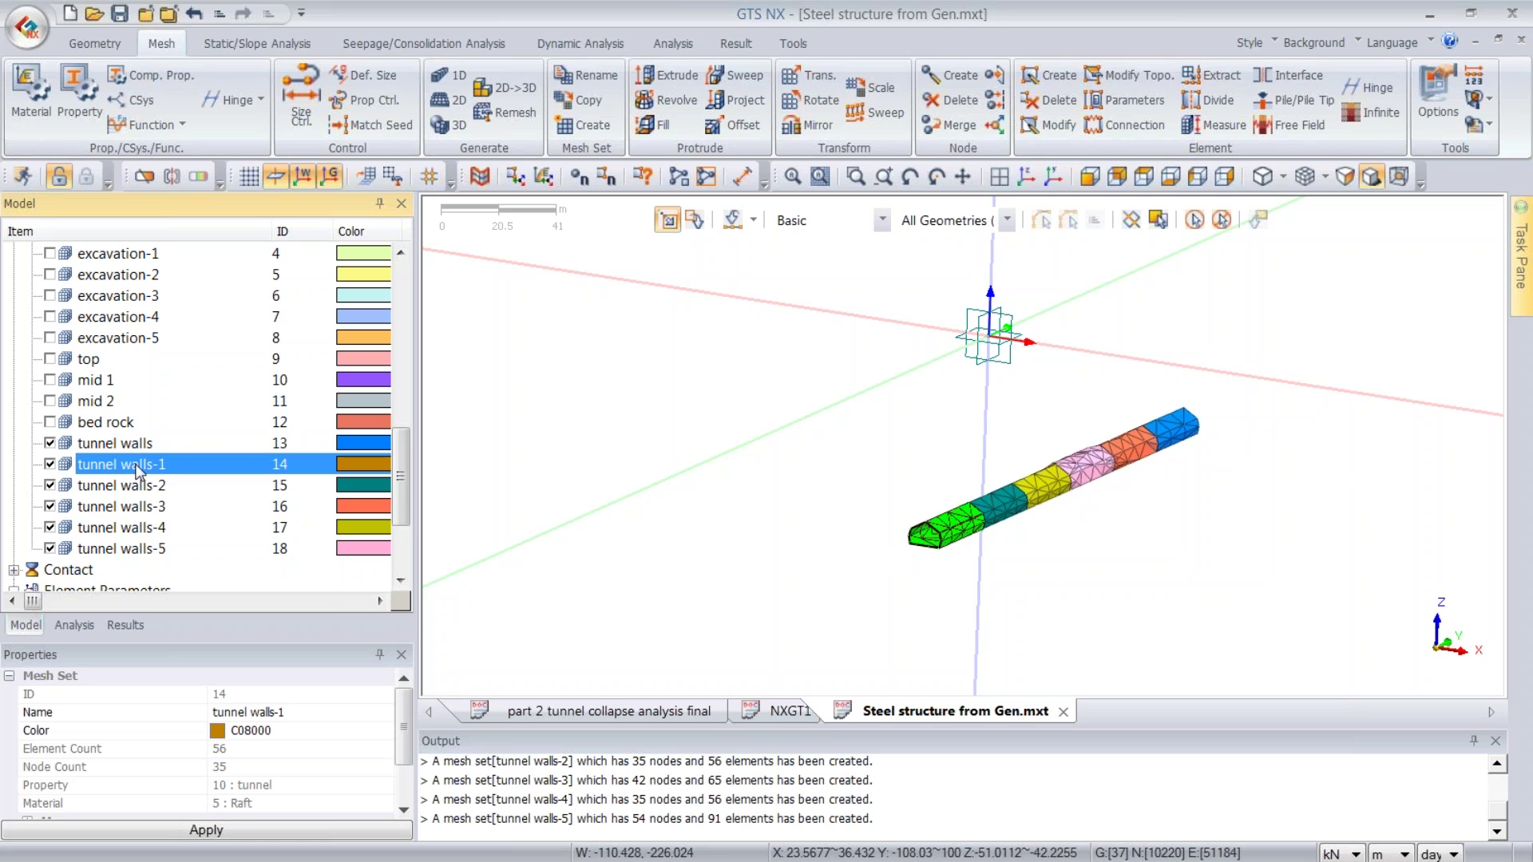
left_click(150, 488)
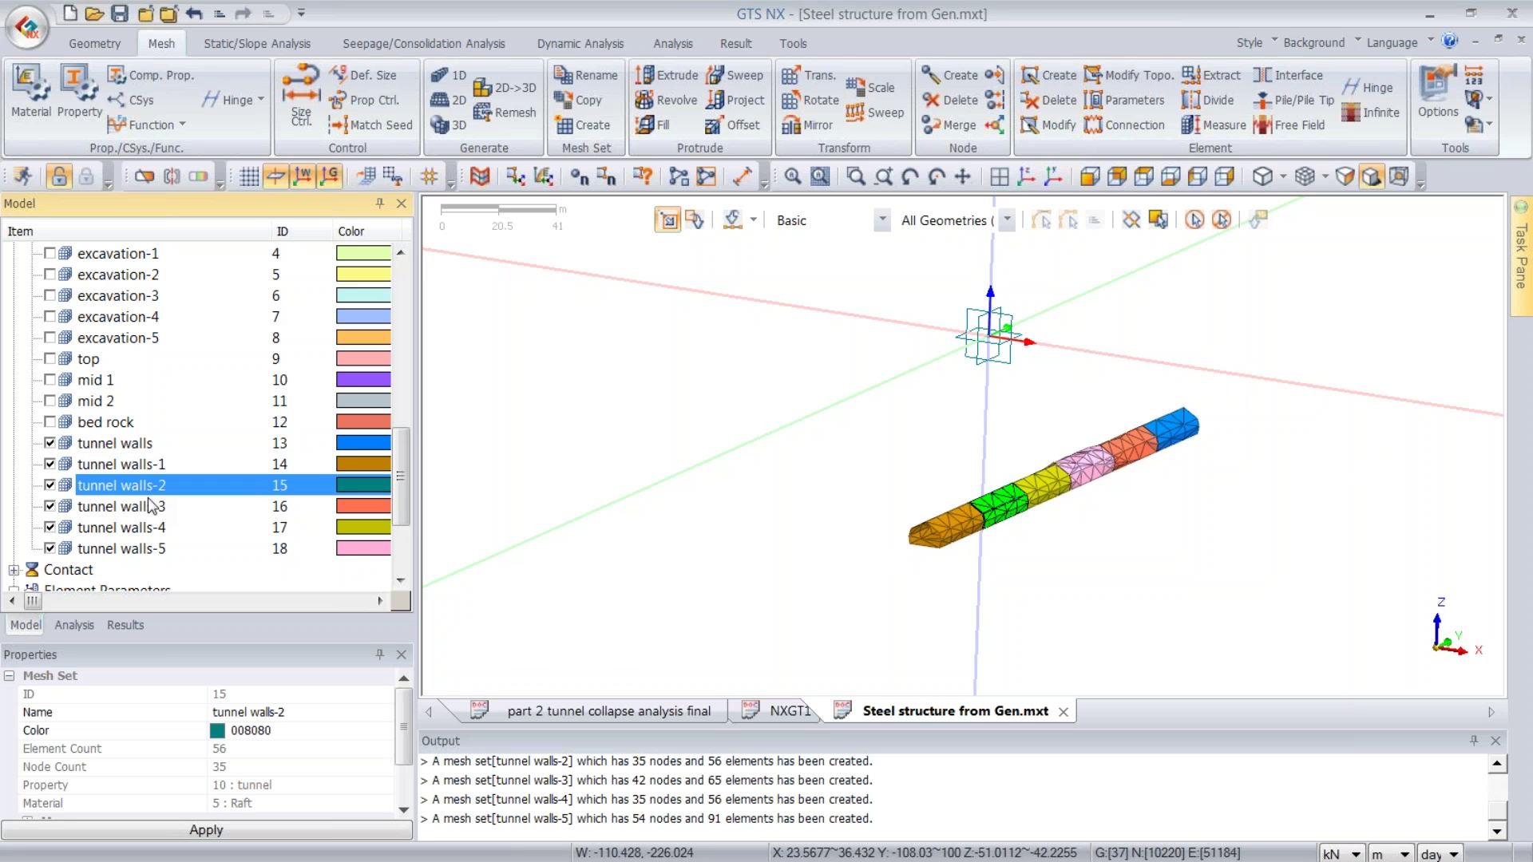
left_click(151, 506)
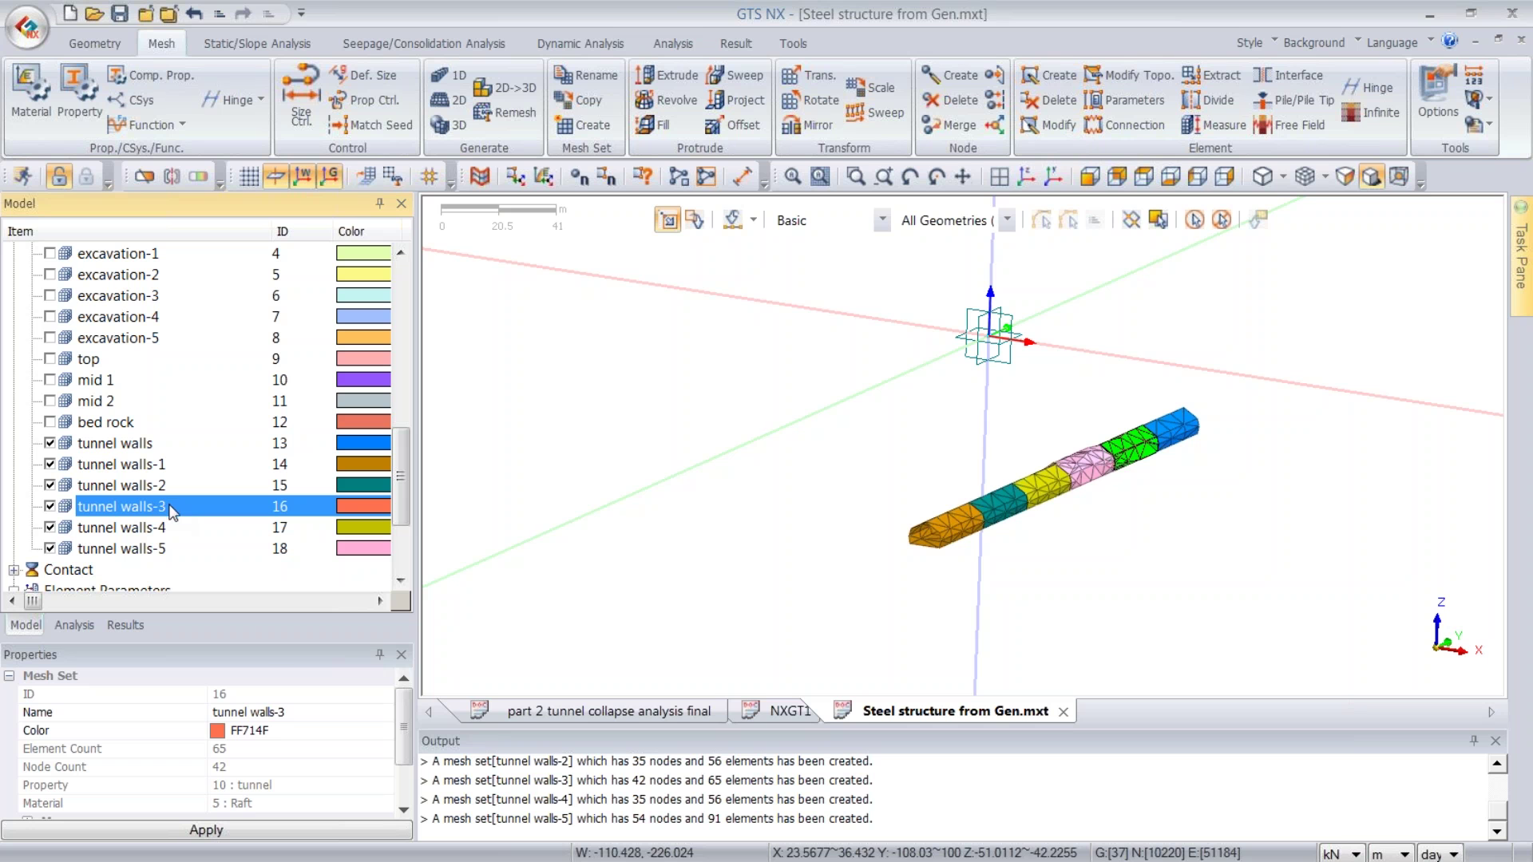
left_click(284, 715)
left_click_drag(286, 713, 276, 712)
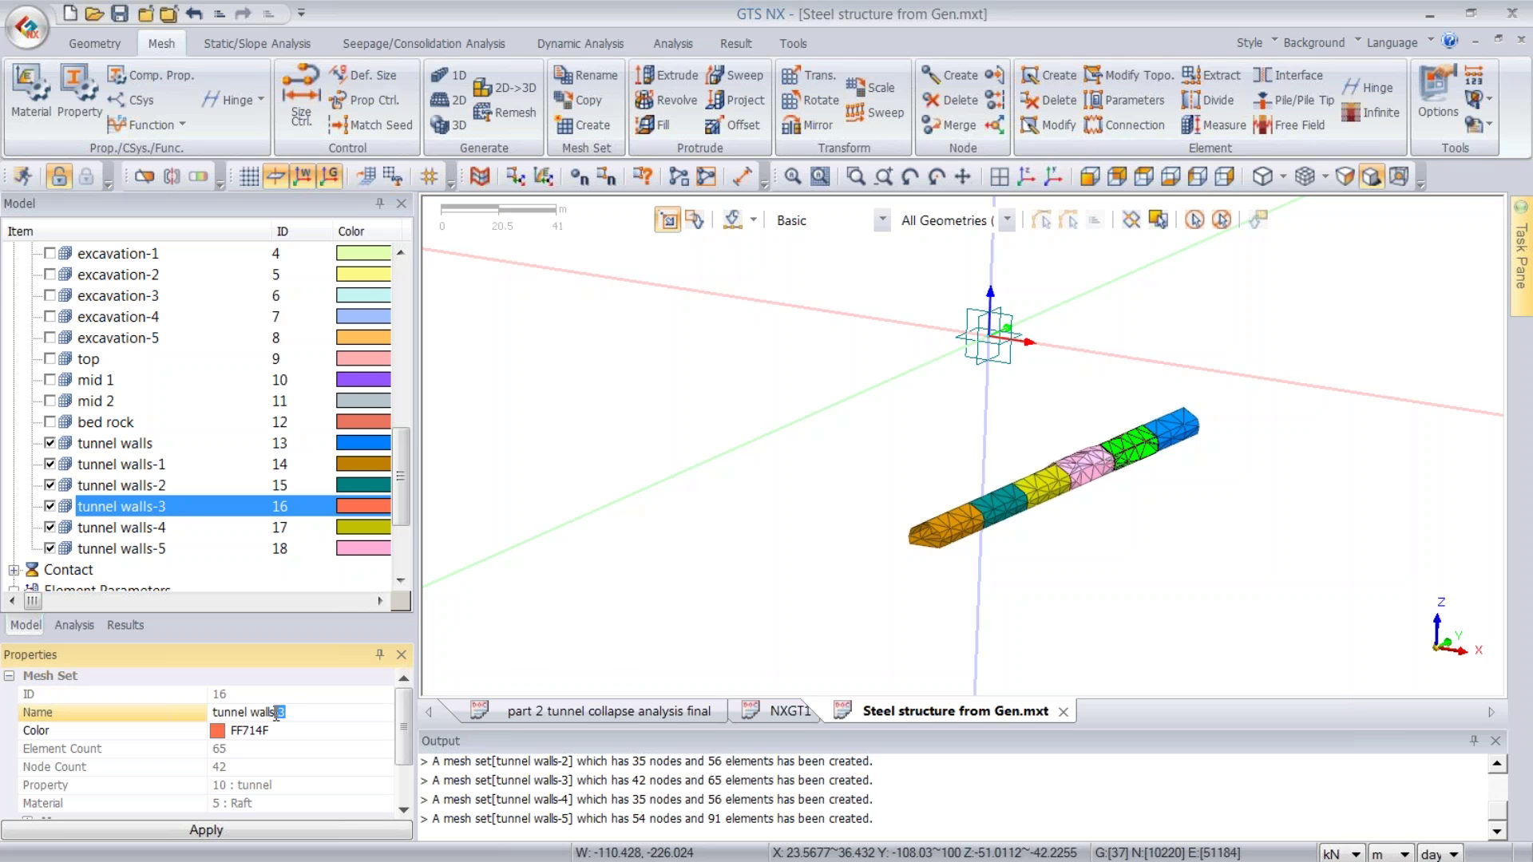
type("3")
left_click(296, 826)
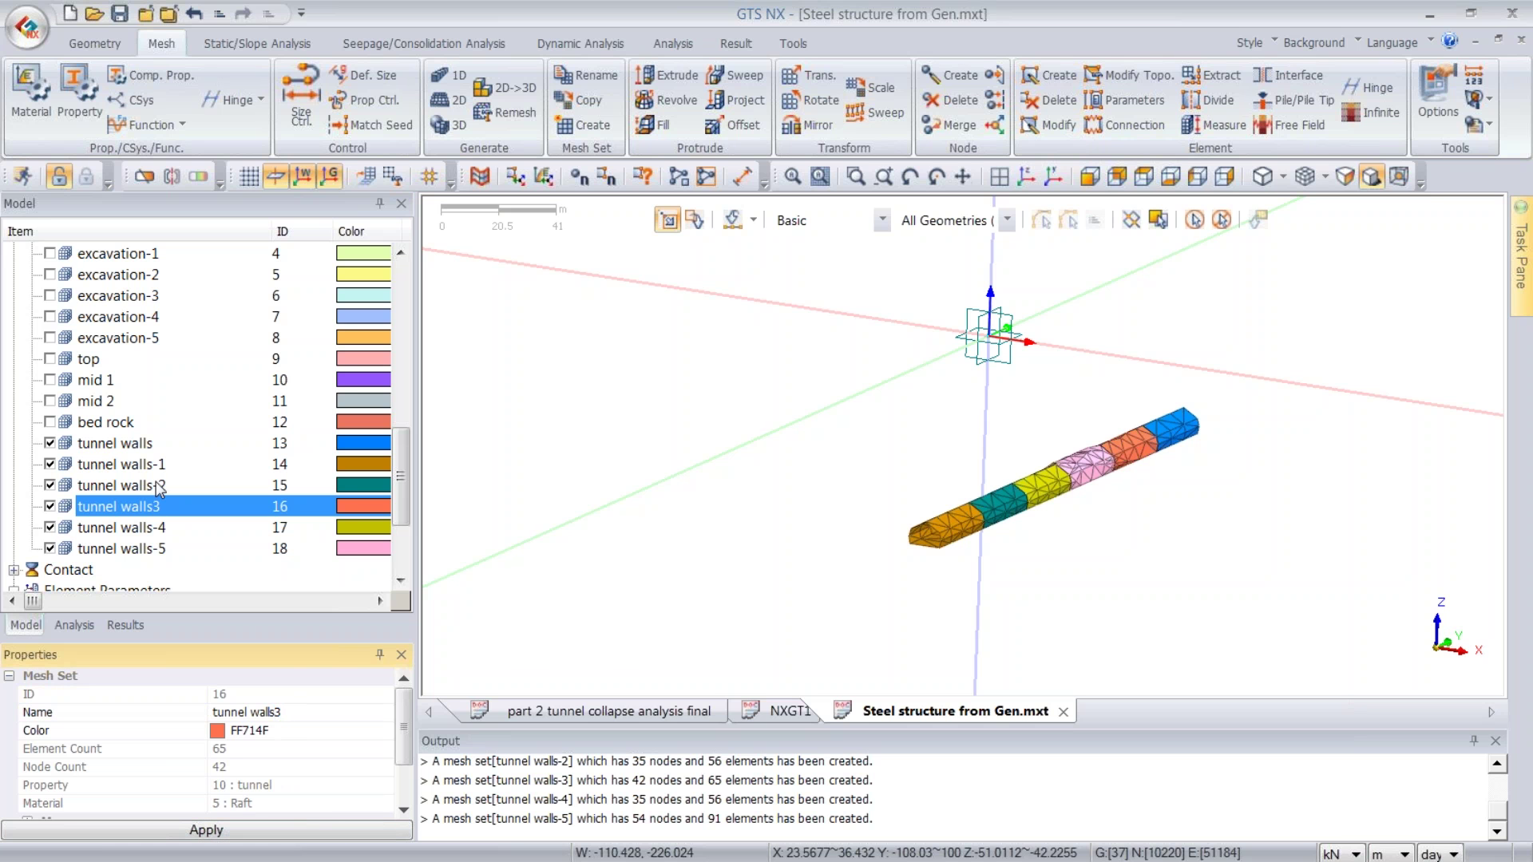
- Rename the mesh set tunnel walls-4 as tunnel walls 3
left_click(171, 530)
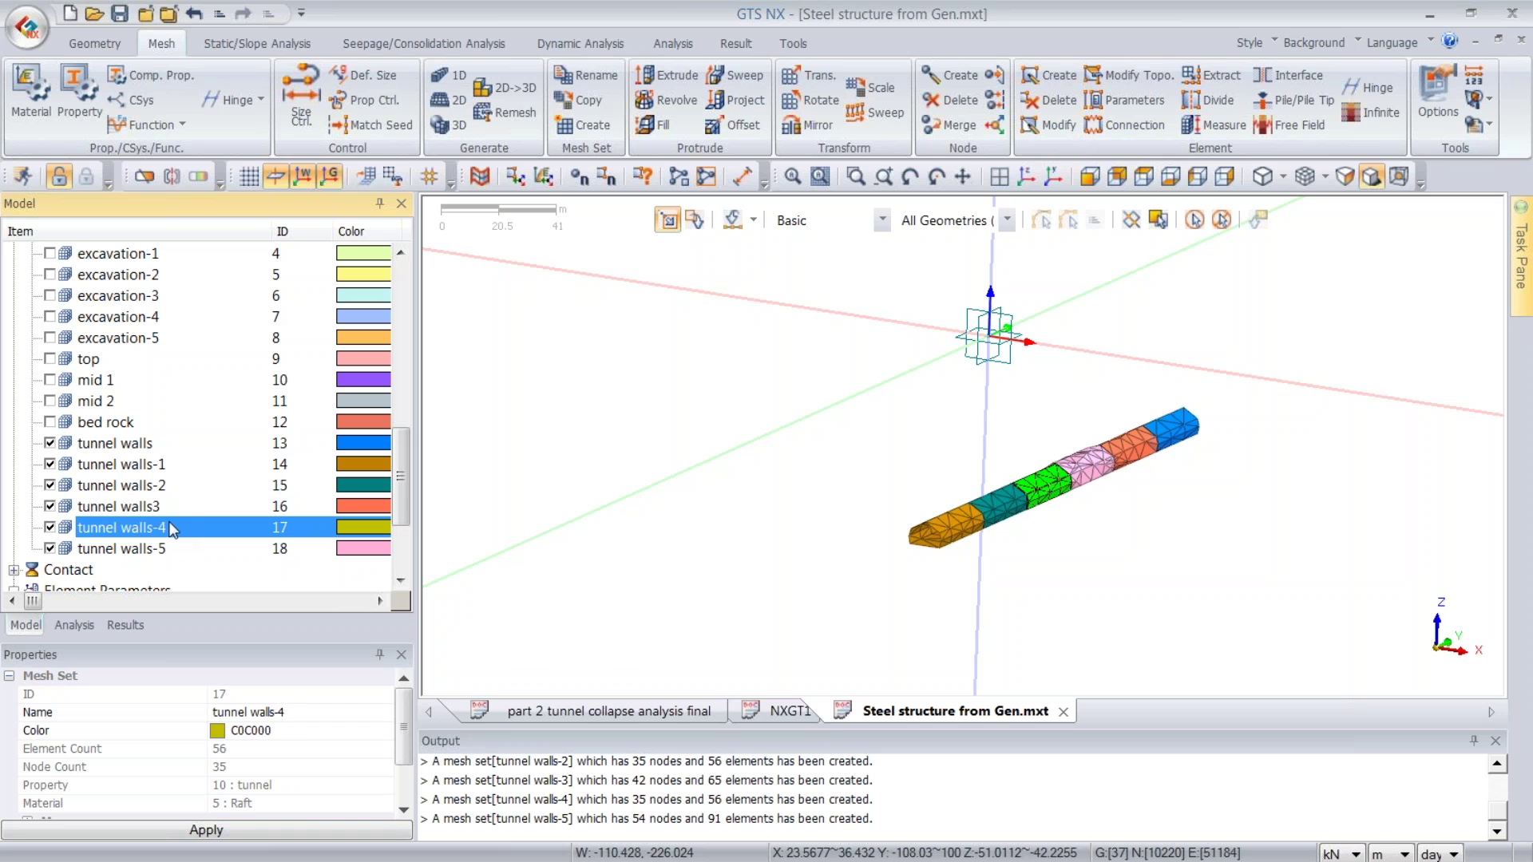
left_click(282, 713)
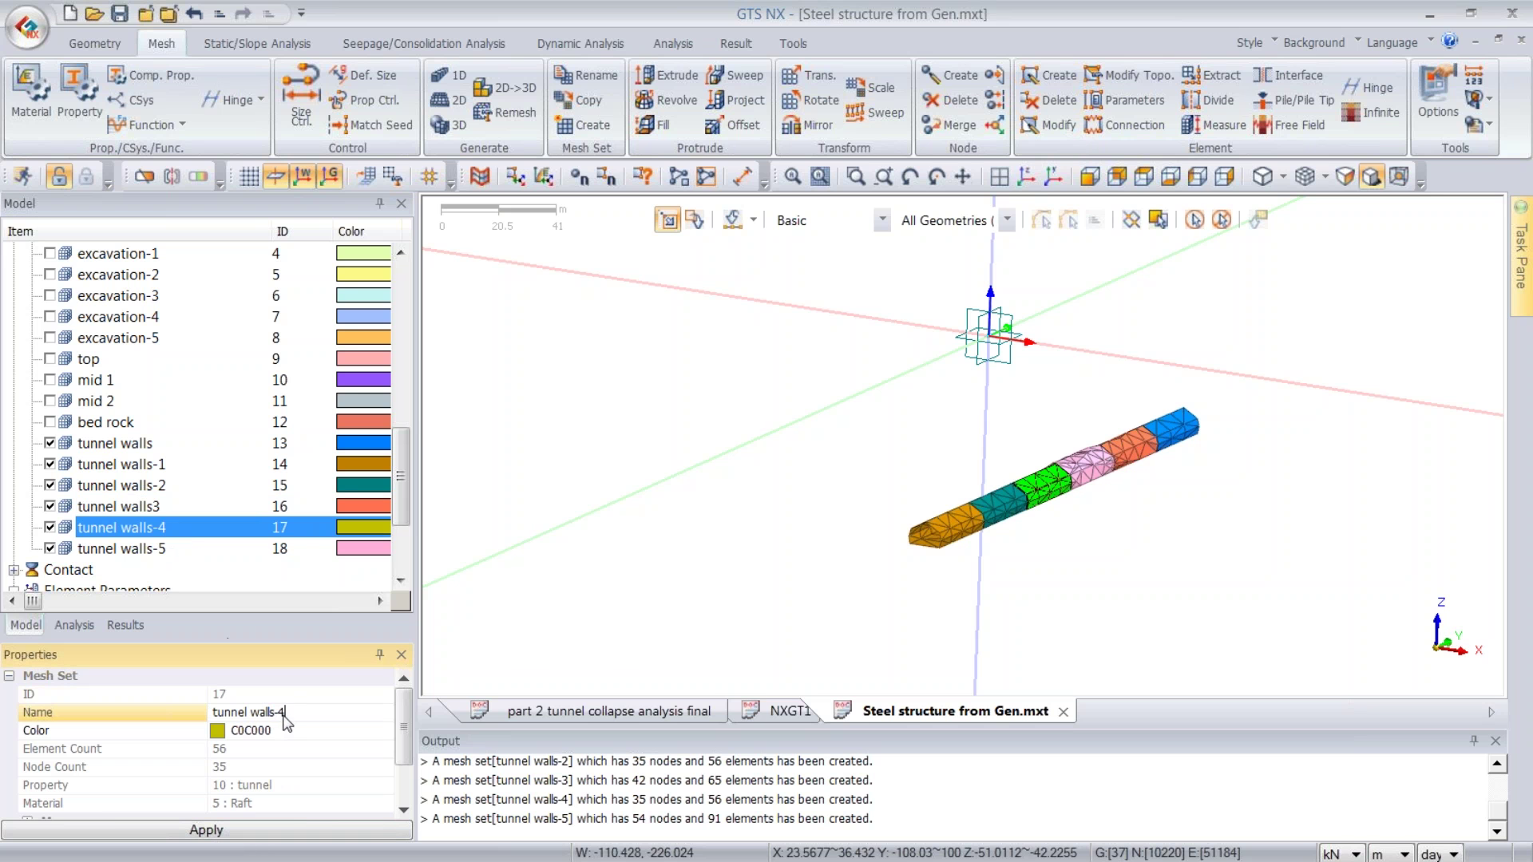
double_click(281, 714)
type("3")
left_click(309, 826)
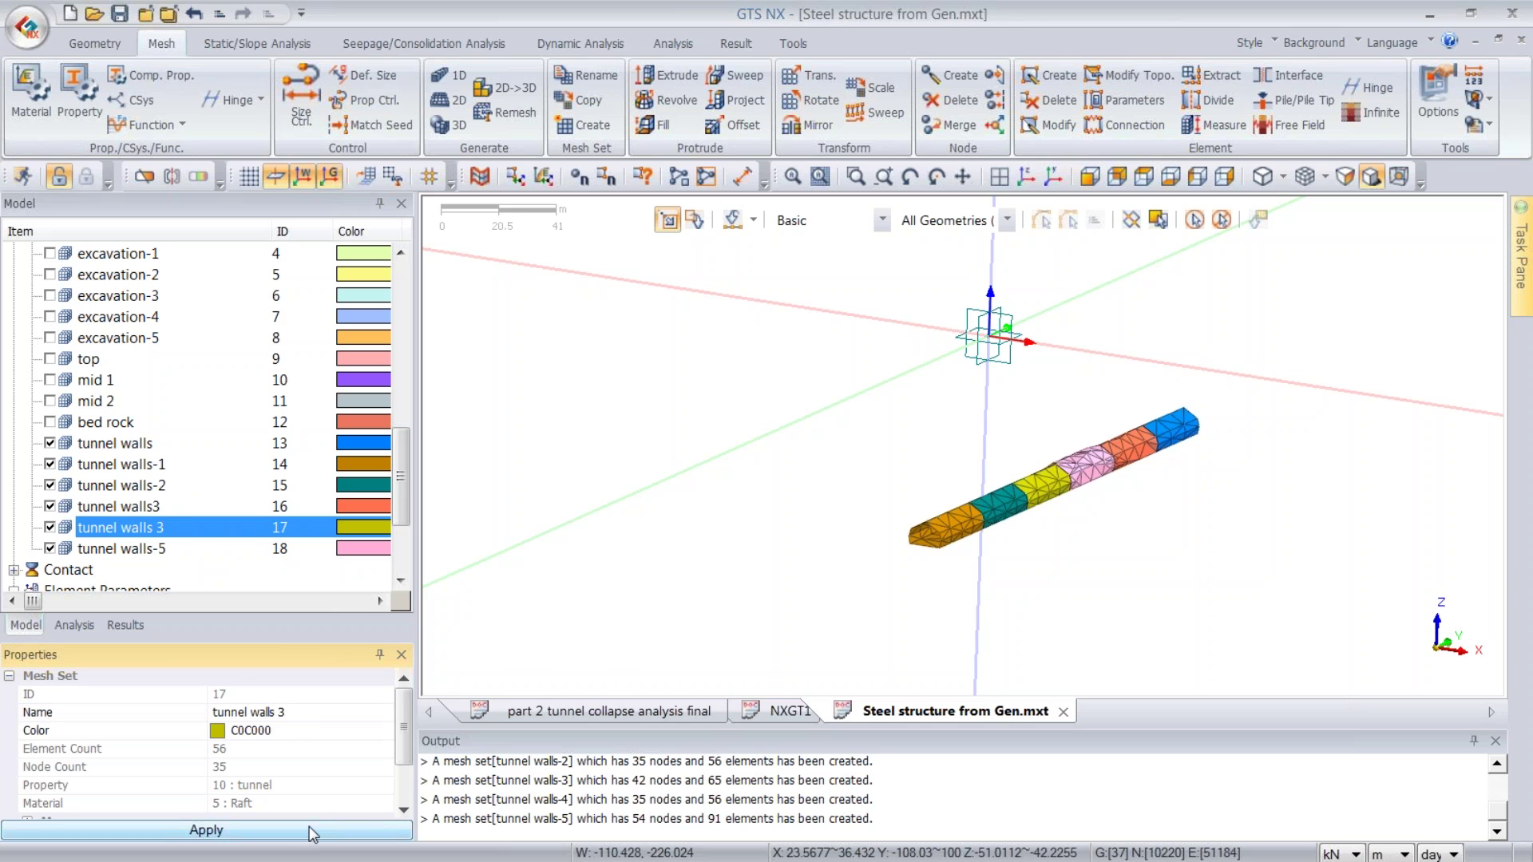
- Rename the mesh set tunnel walls-5 as tunnel walls4
left_click(176, 547)
left_click(317, 712)
left_click_drag(292, 712, 276, 713)
type("4")
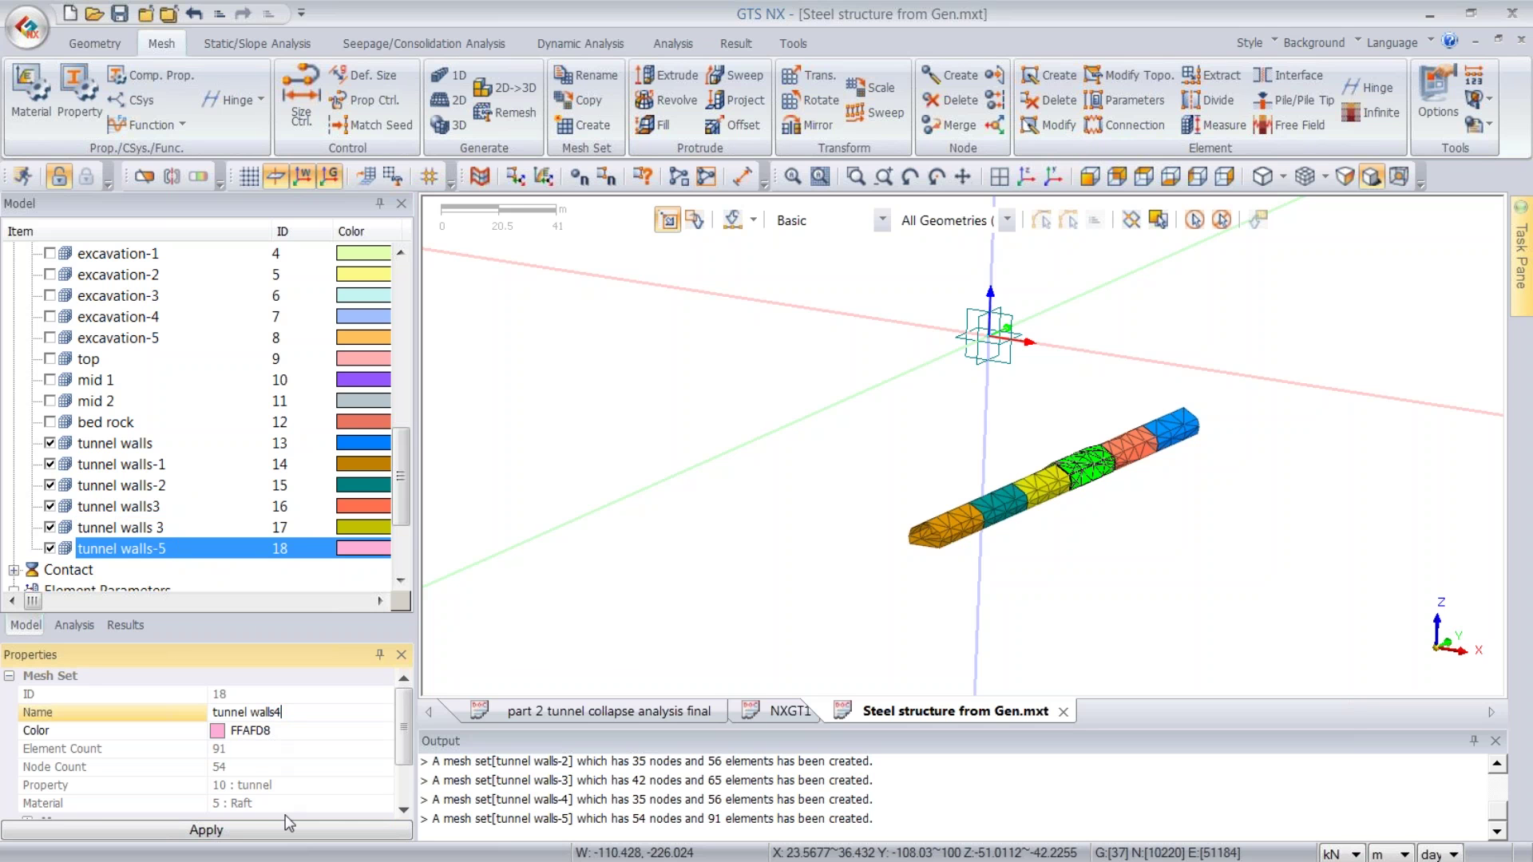
left_click(292, 825)
- Rename the mesh set tunnel walls3, the second-last segment of the tunnel, as tunnel walls5
left_click(147, 511)
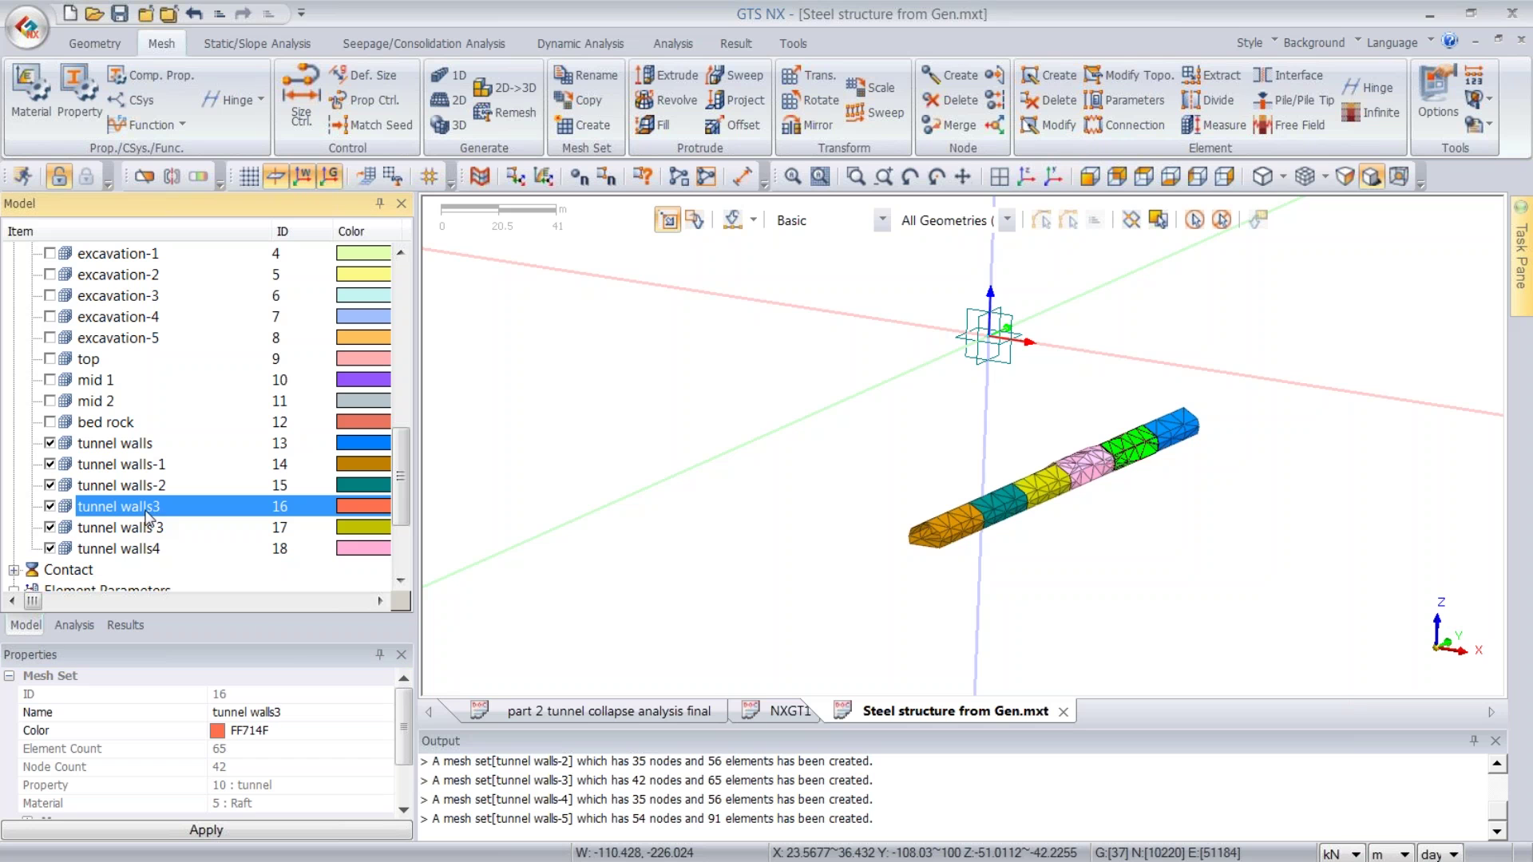
left_click(292, 713)
left_click_drag(292, 713, 277, 712)
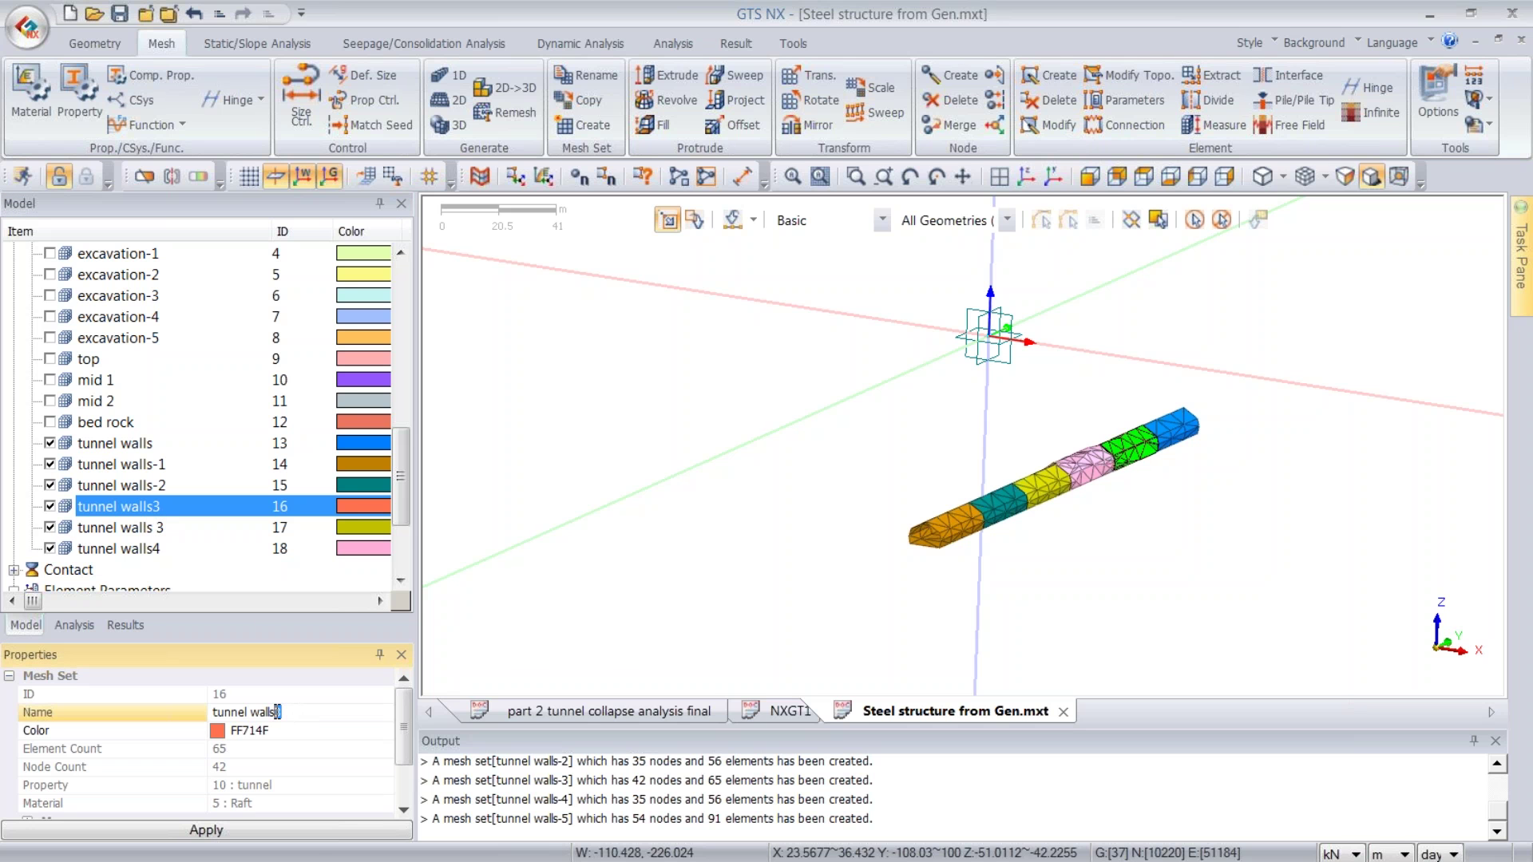
left_click(311, 828)
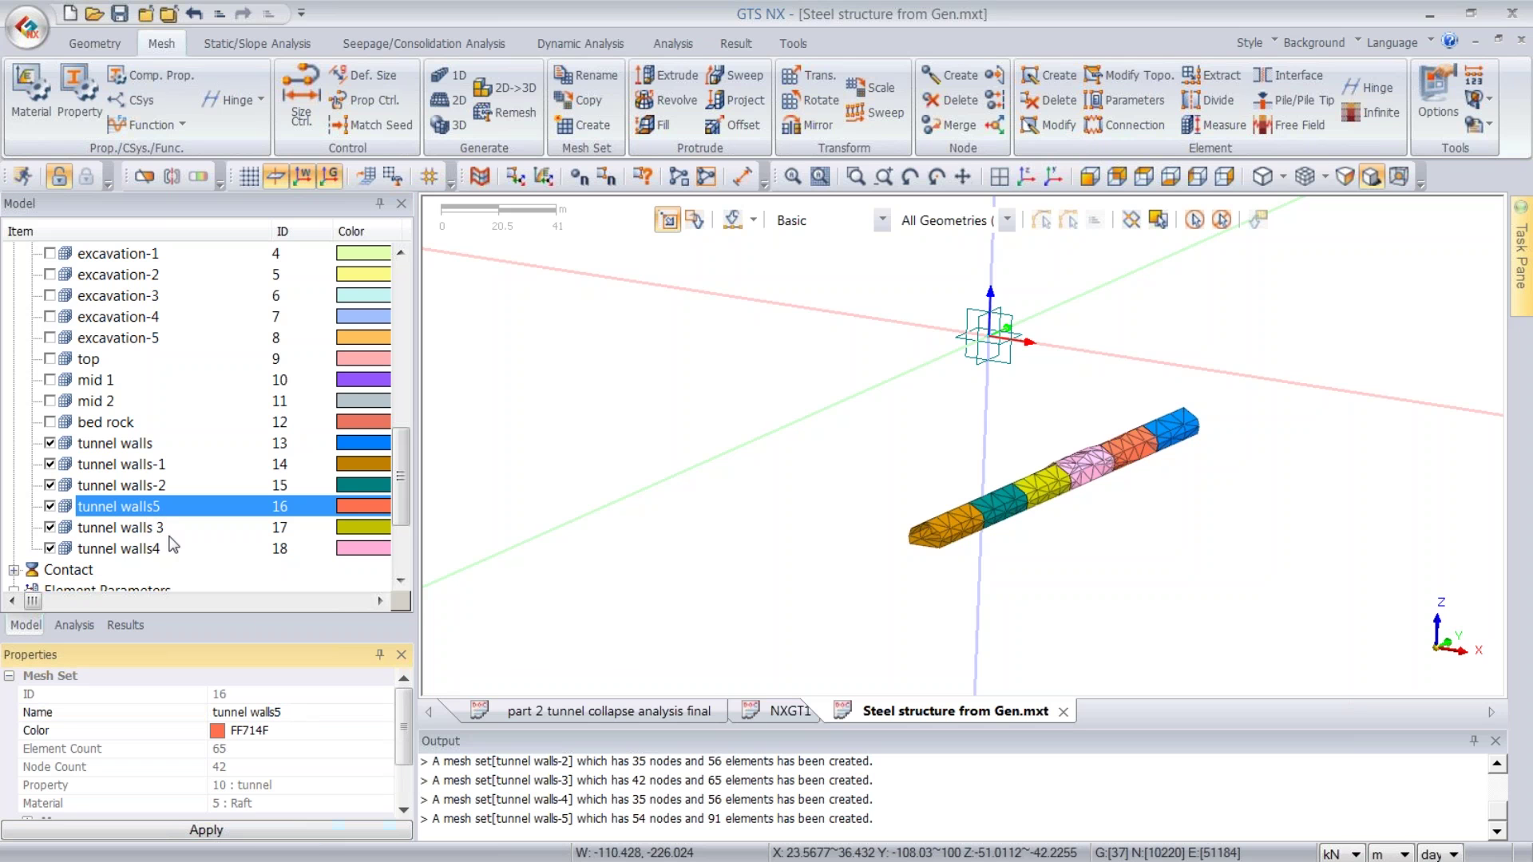
- Rename the mesh set tunnel walls as tunnel walls 6 and cancel any mesh set merge or move
left_click(148, 452)
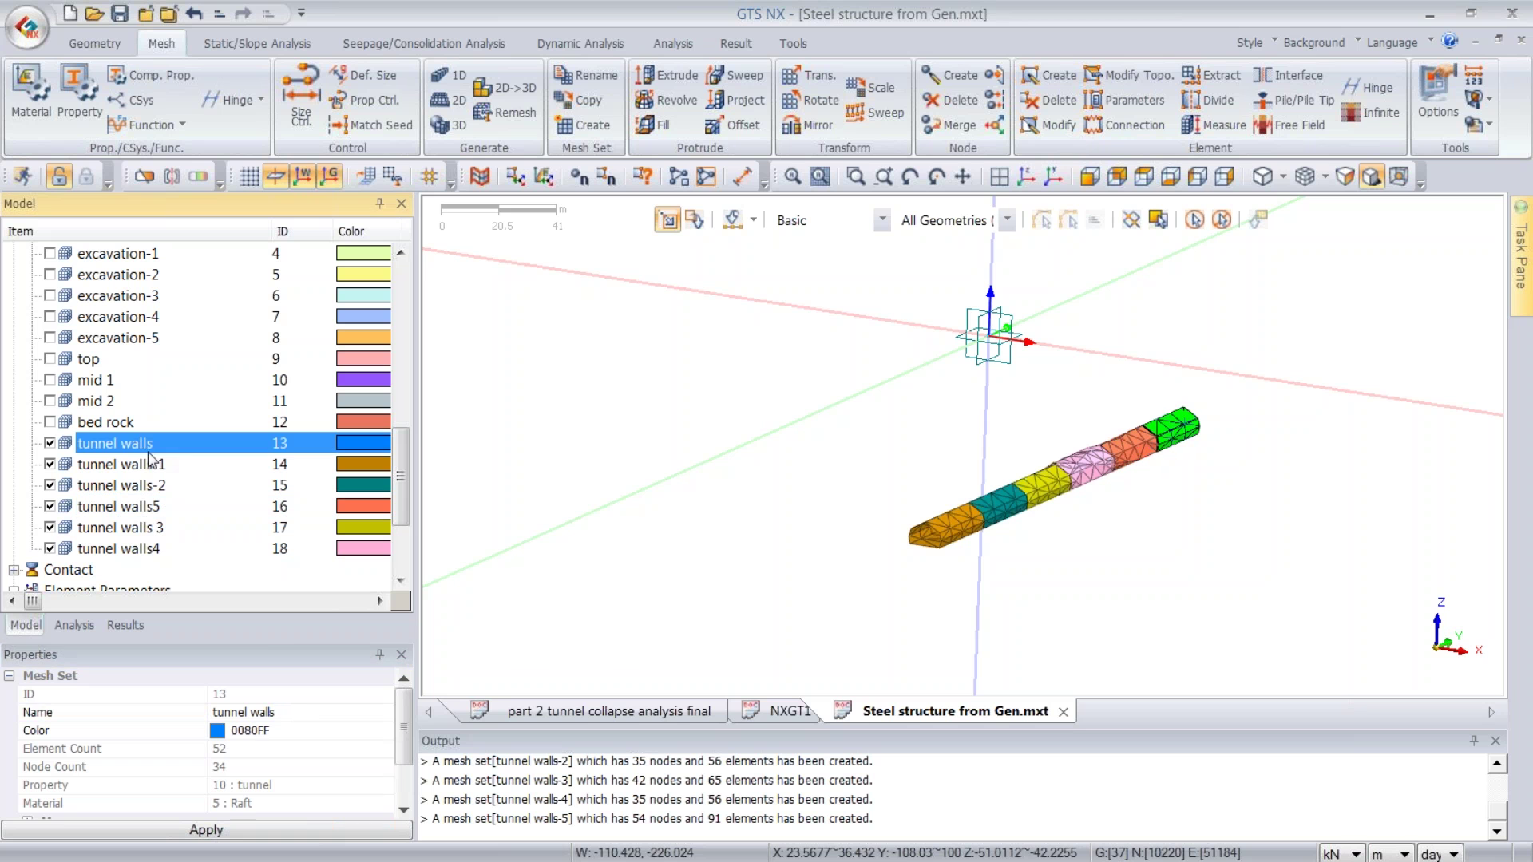
left_click(280, 712)
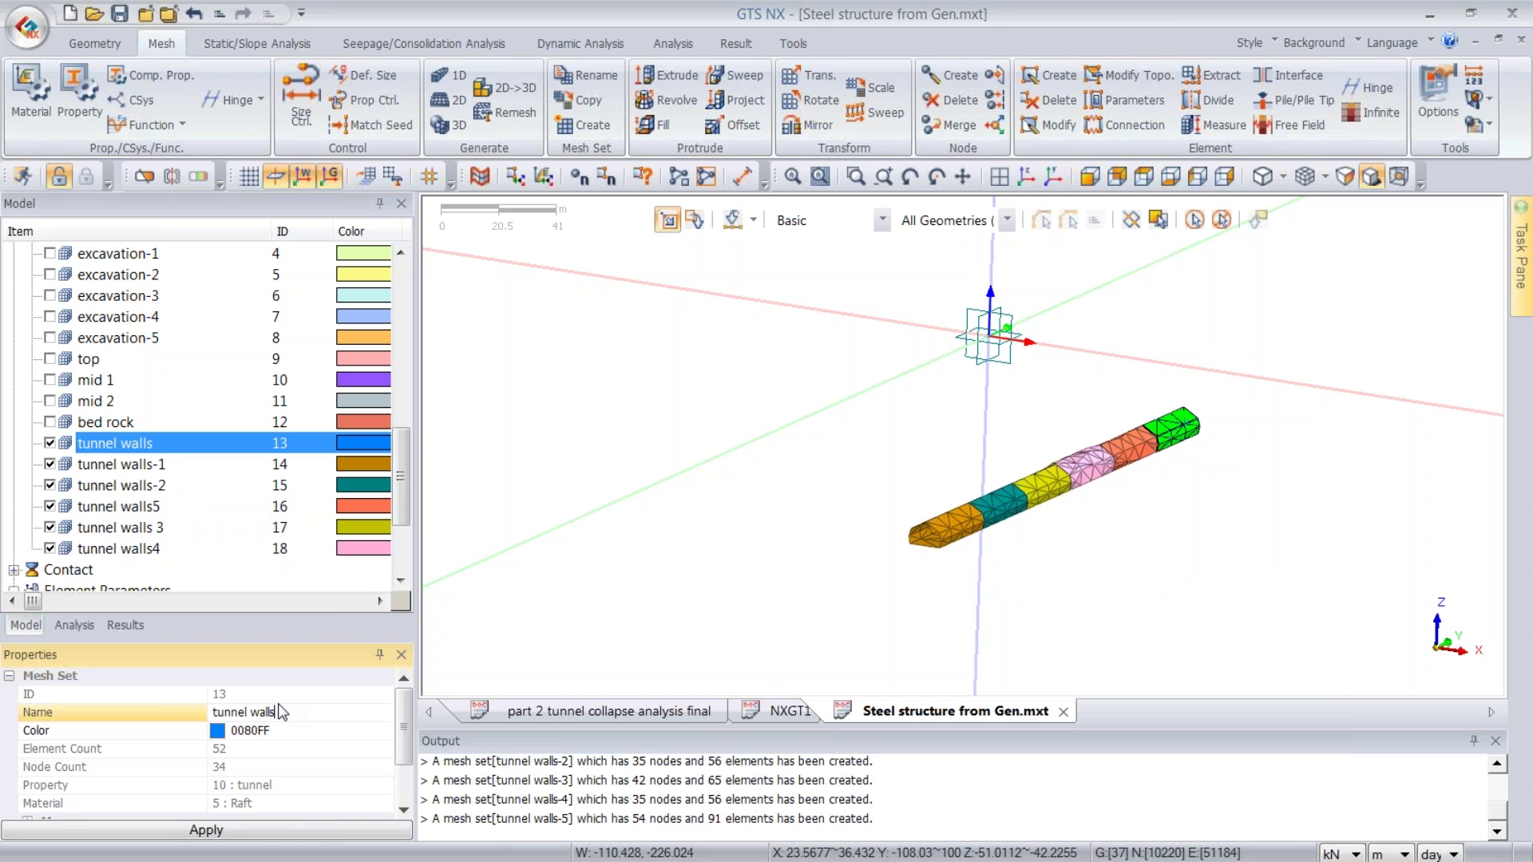
left_click(290, 827)
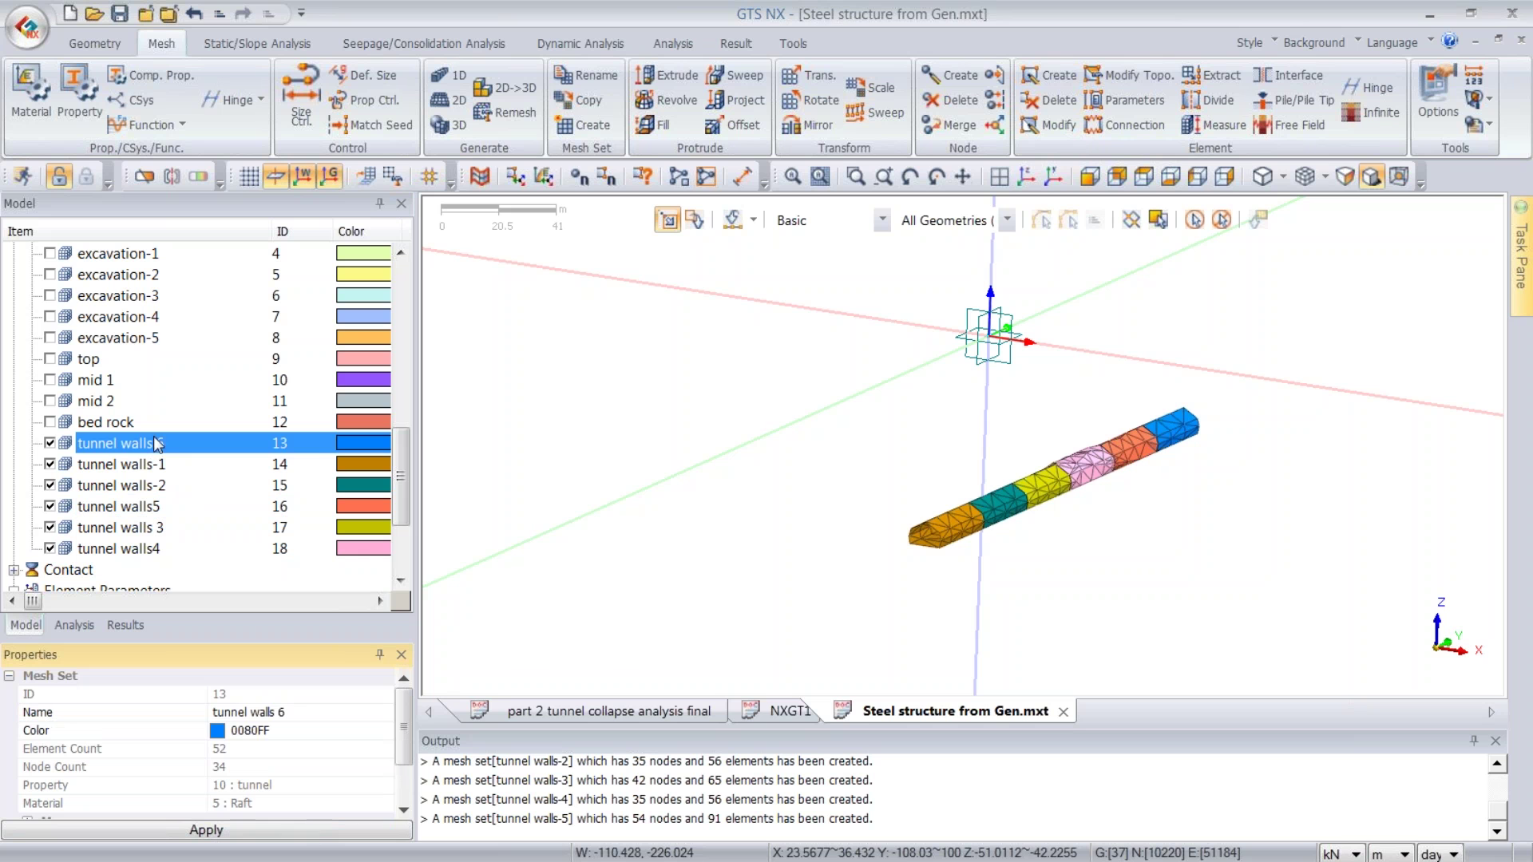
left_click_drag(124, 383, 123, 340)
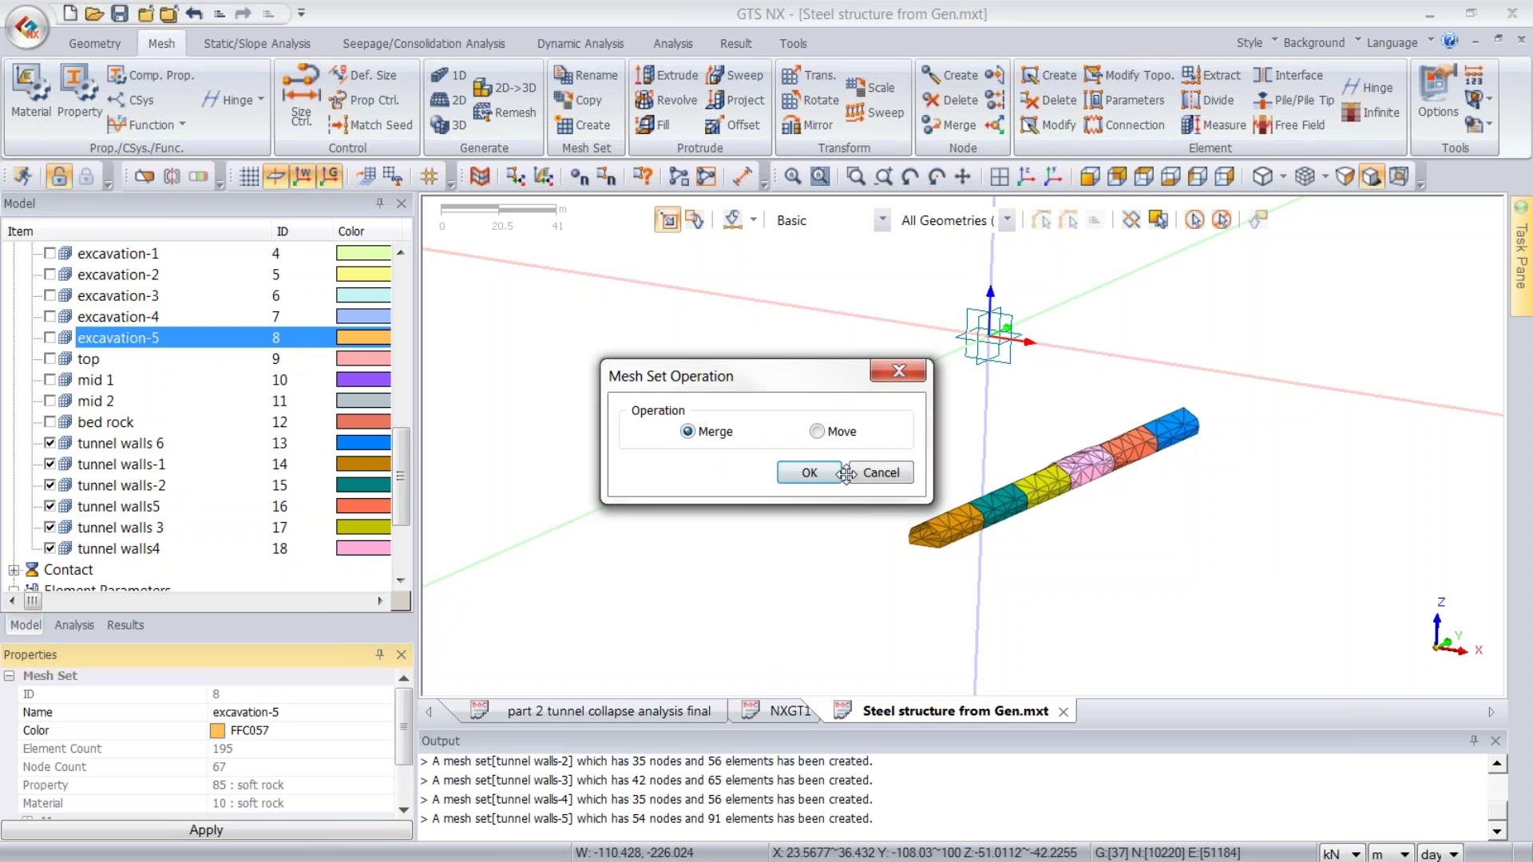
left_click(881, 473)
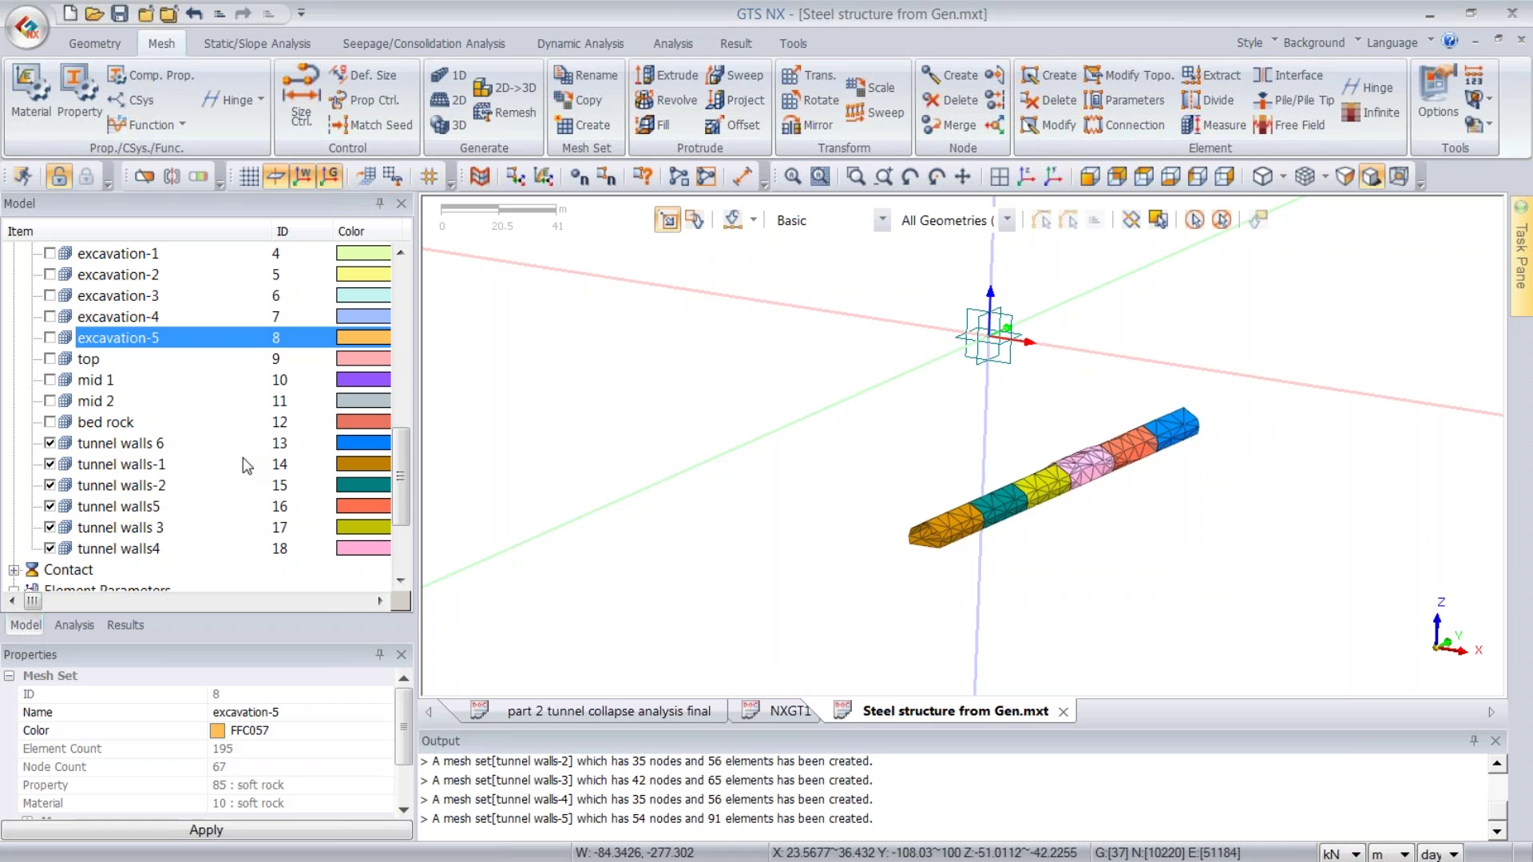
- Hide all six tunnel walls mesh sets
left_click(49, 444)
left_click(49, 465)
left_click(50, 485)
left_click(50, 528)
left_click(49, 506)
left_click(50, 548)
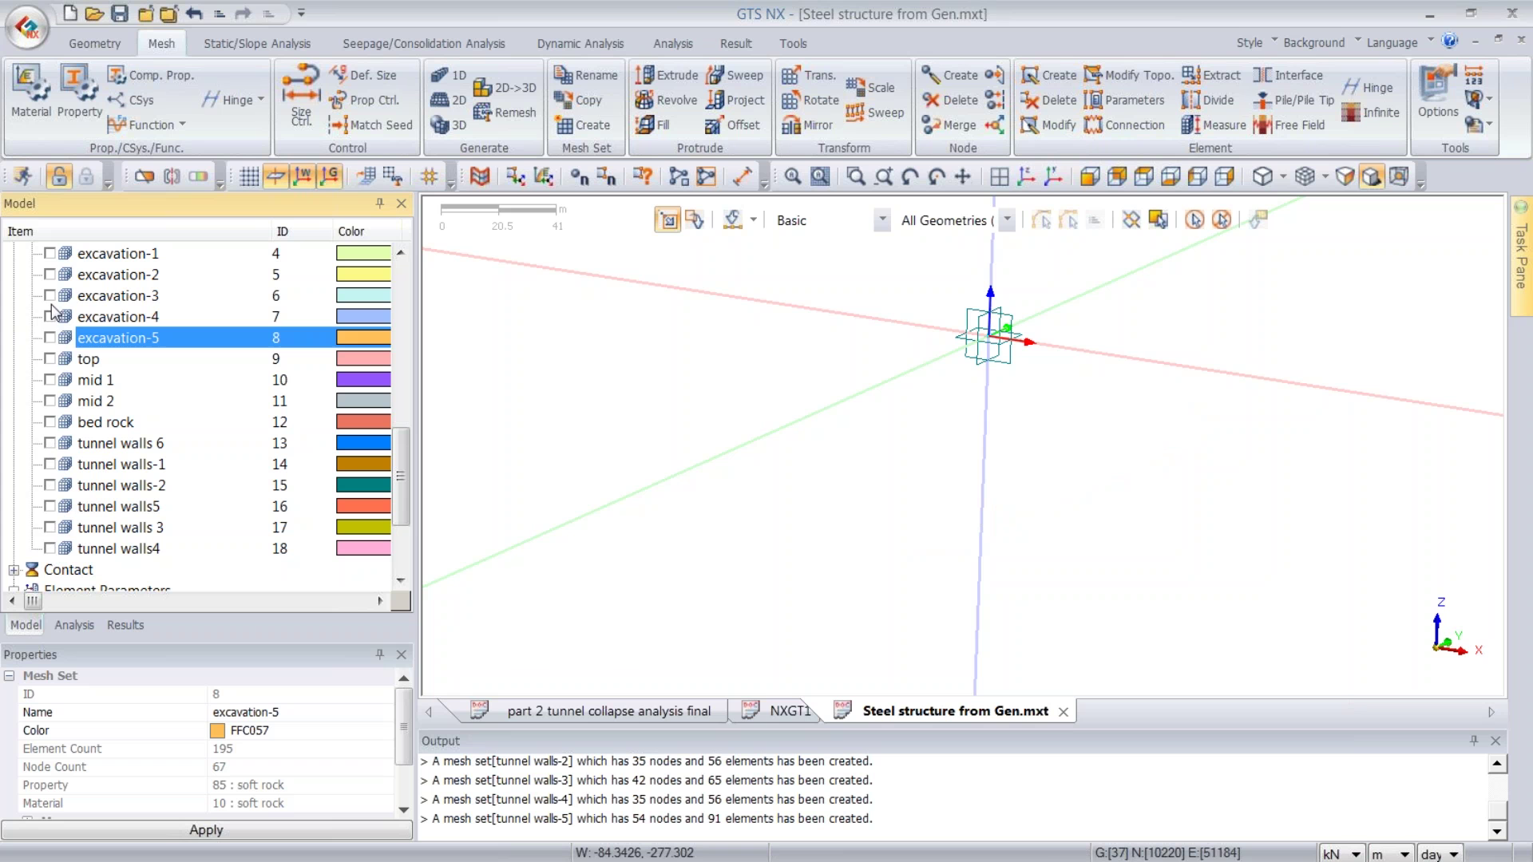
- Show the mesh sets excavation-1 through excavation-5 to check the order of the tunnel segments
left_click(50, 338)
left_click(49, 317)
left_click(49, 296)
left_click(50, 274)
left_click(50, 253)
left_click(160, 297)
scroll(143, 299, "up", 2)
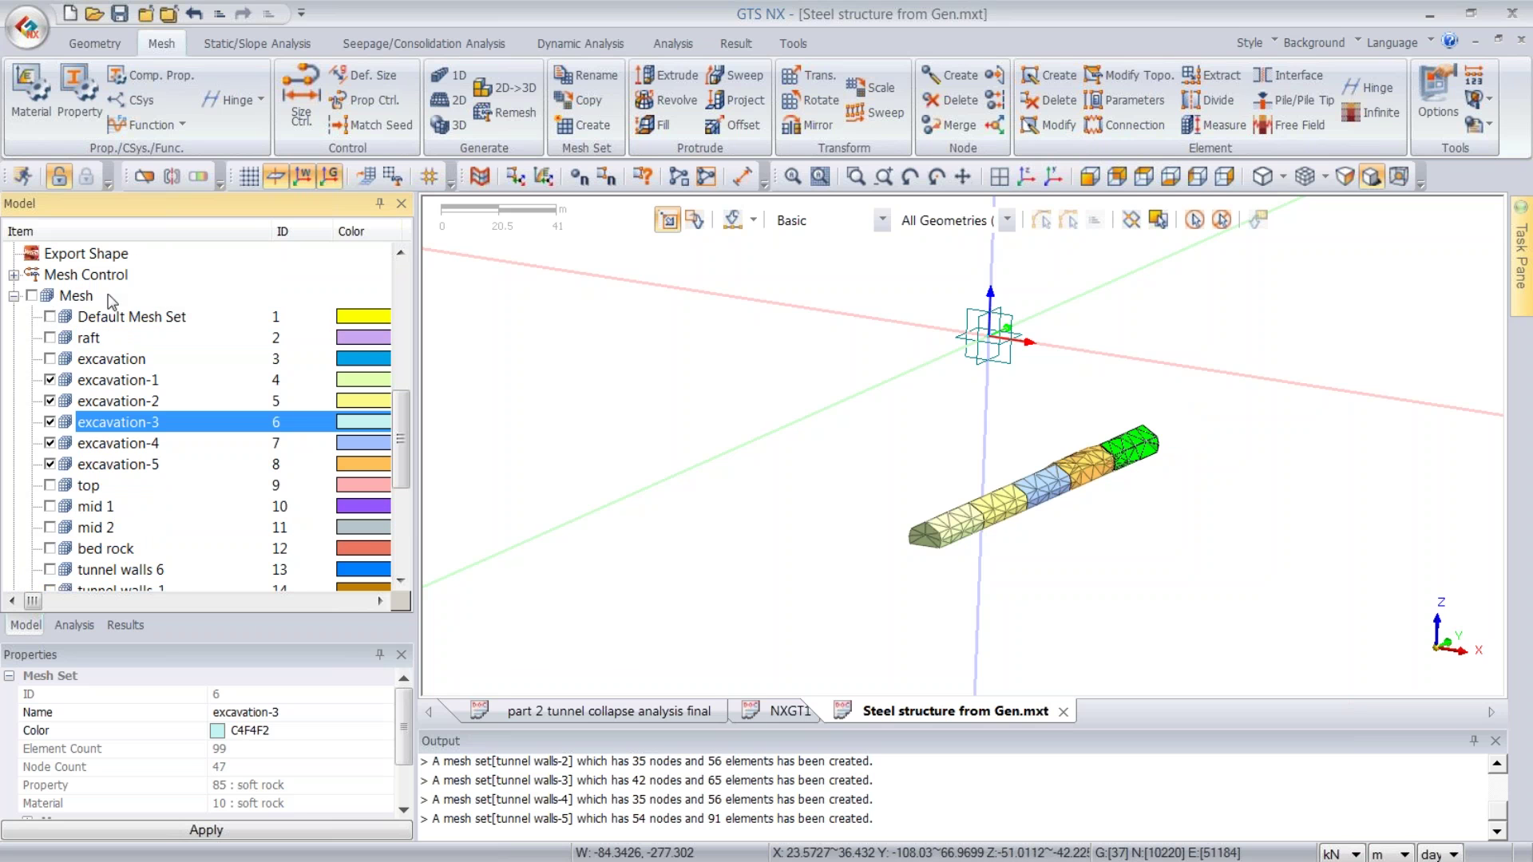
- Show the mesh set excavation and rename it as excavation6
left_click(49, 359)
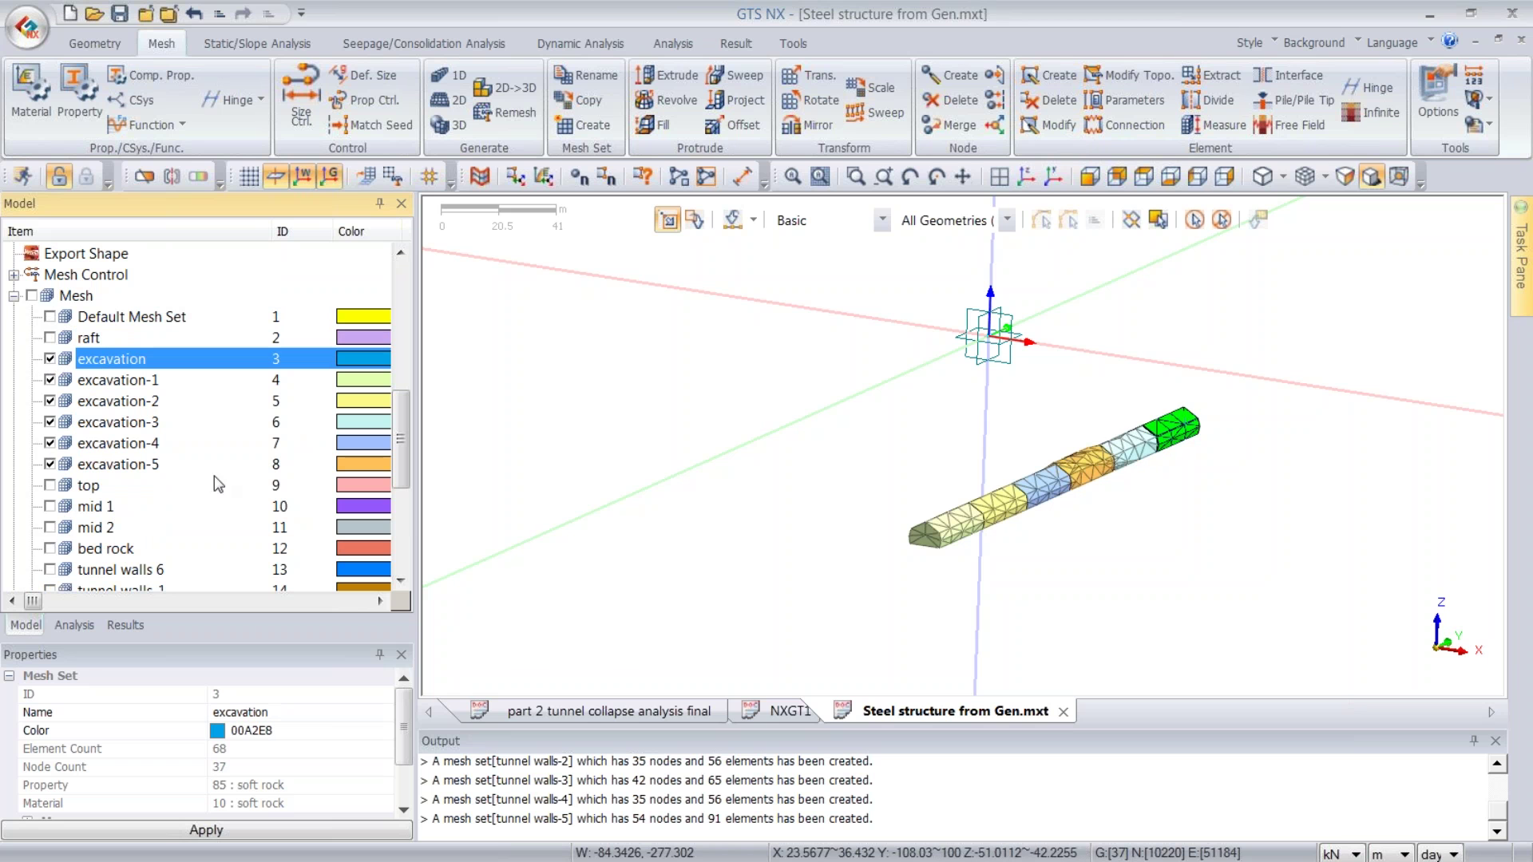
left_click(292, 717)
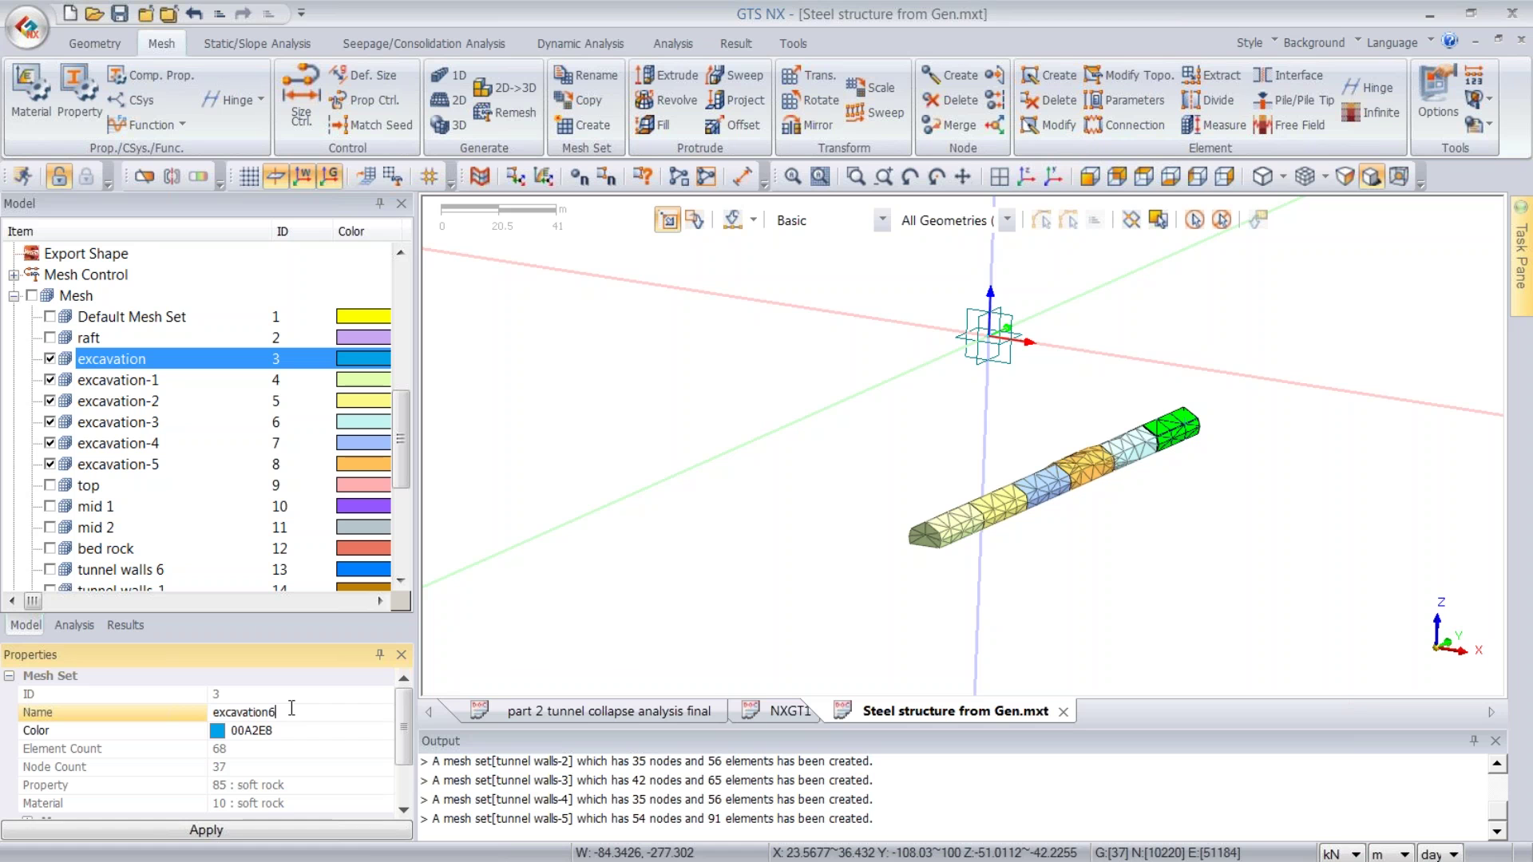
left_click(359, 837)
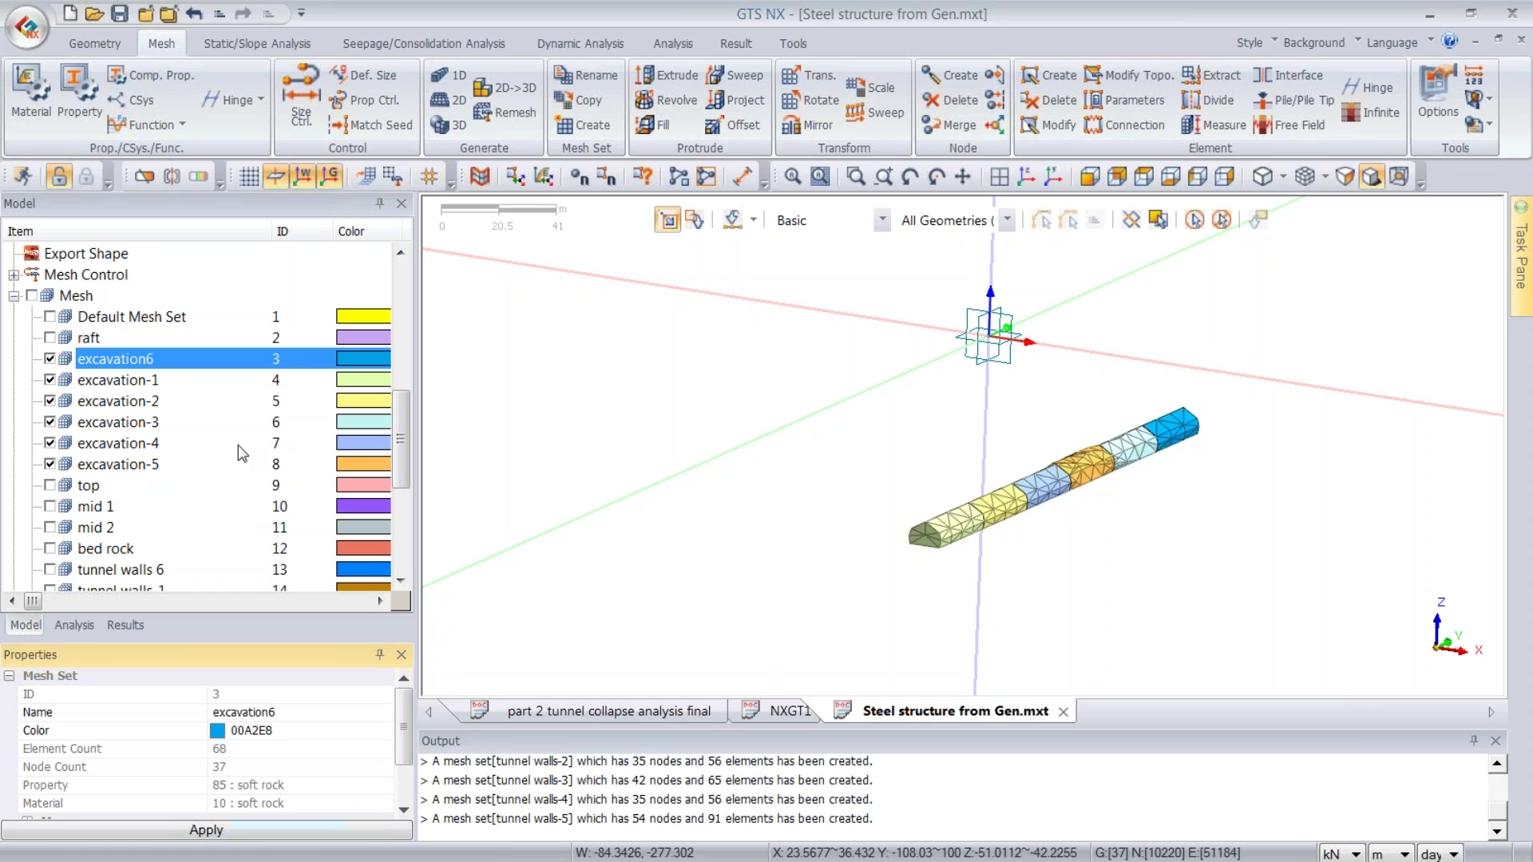
- Rename the mesh set excavation-3 as excavation5 and cancel any mesh set merge or move
left_click(176, 381)
left_click(167, 421)
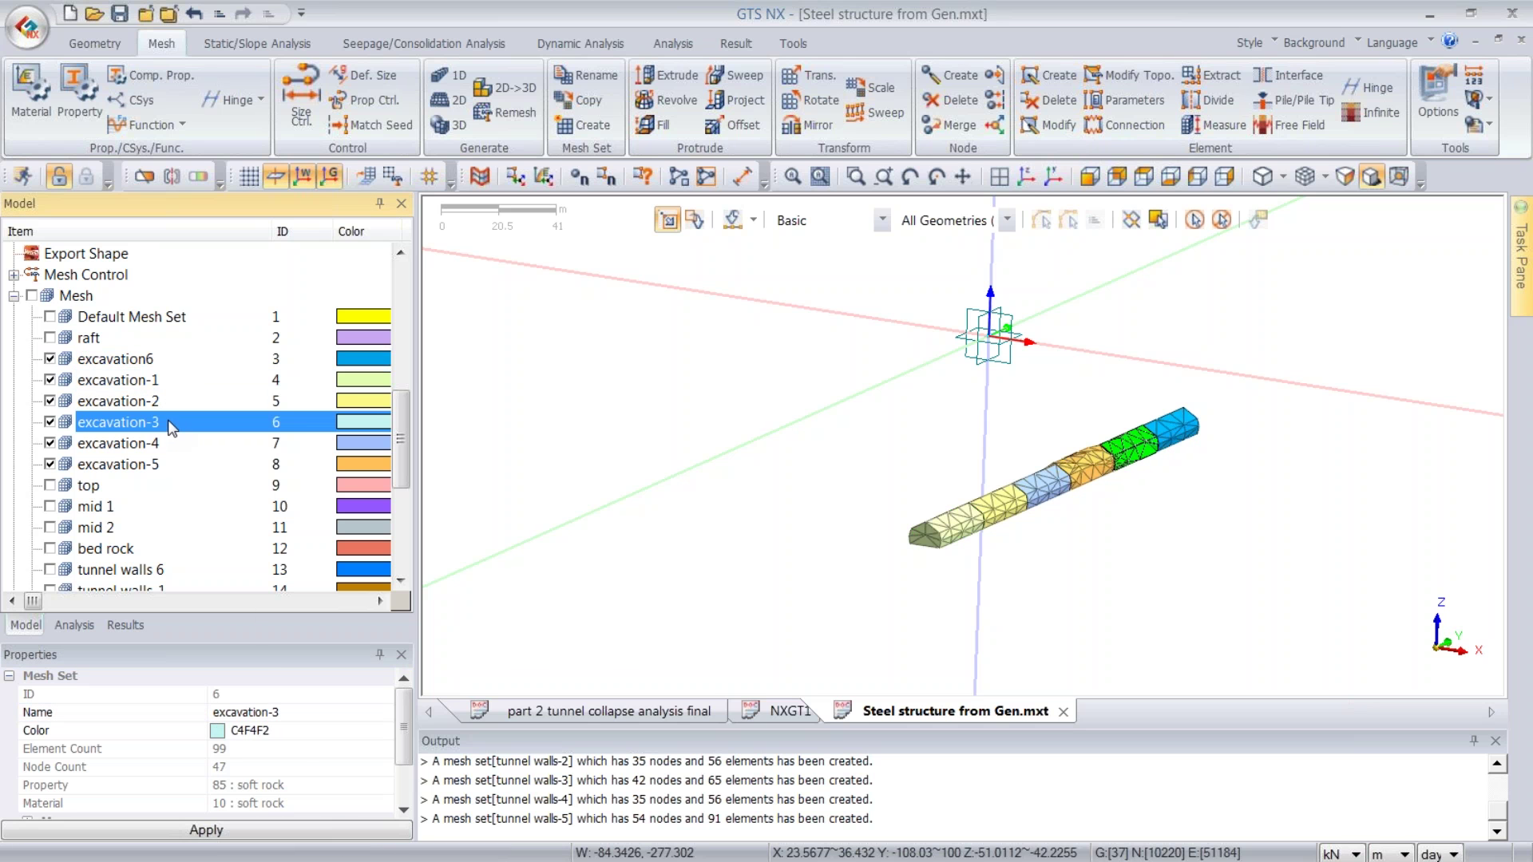
left_click(279, 712)
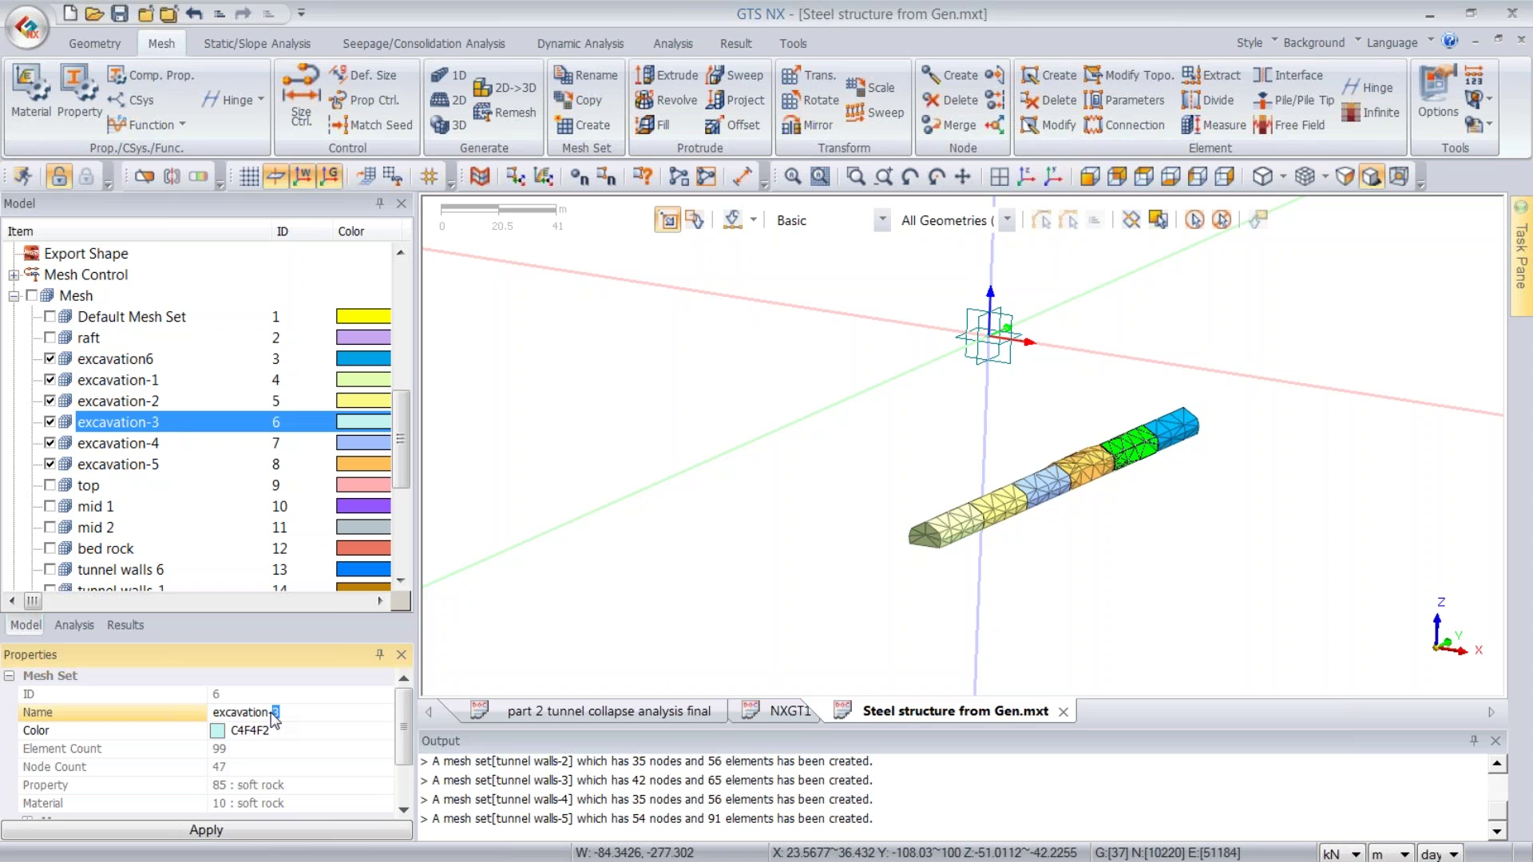
left_click_drag(272, 713, 270, 714)
left_click(297, 826)
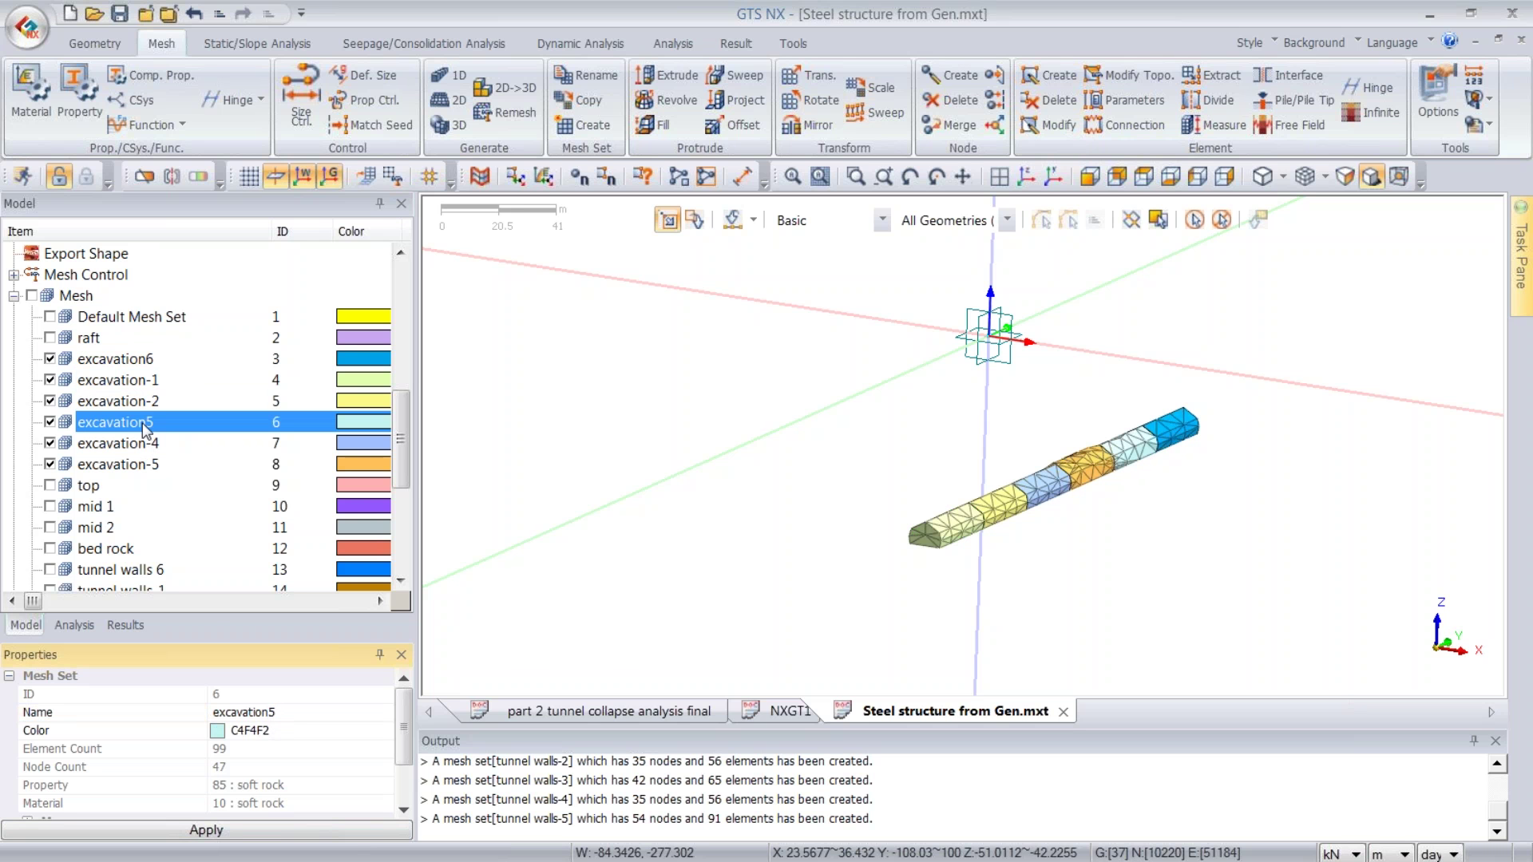
left_click_drag(148, 429, 149, 447)
left_click(881, 473)
- Rename the mesh set excavation-4 as excavation-3
left_click(197, 450)
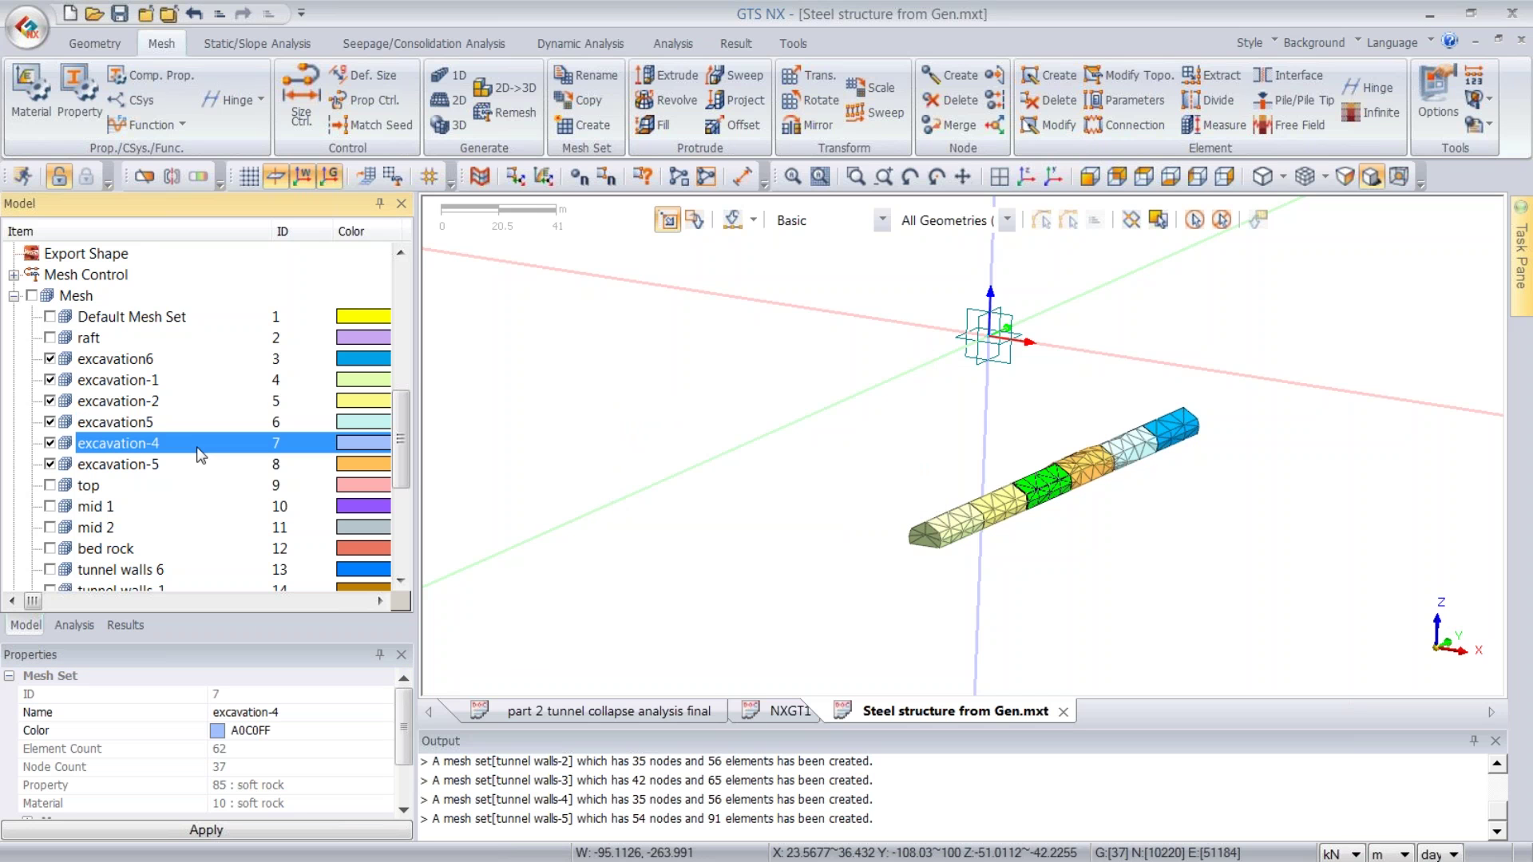
left_click(289, 717)
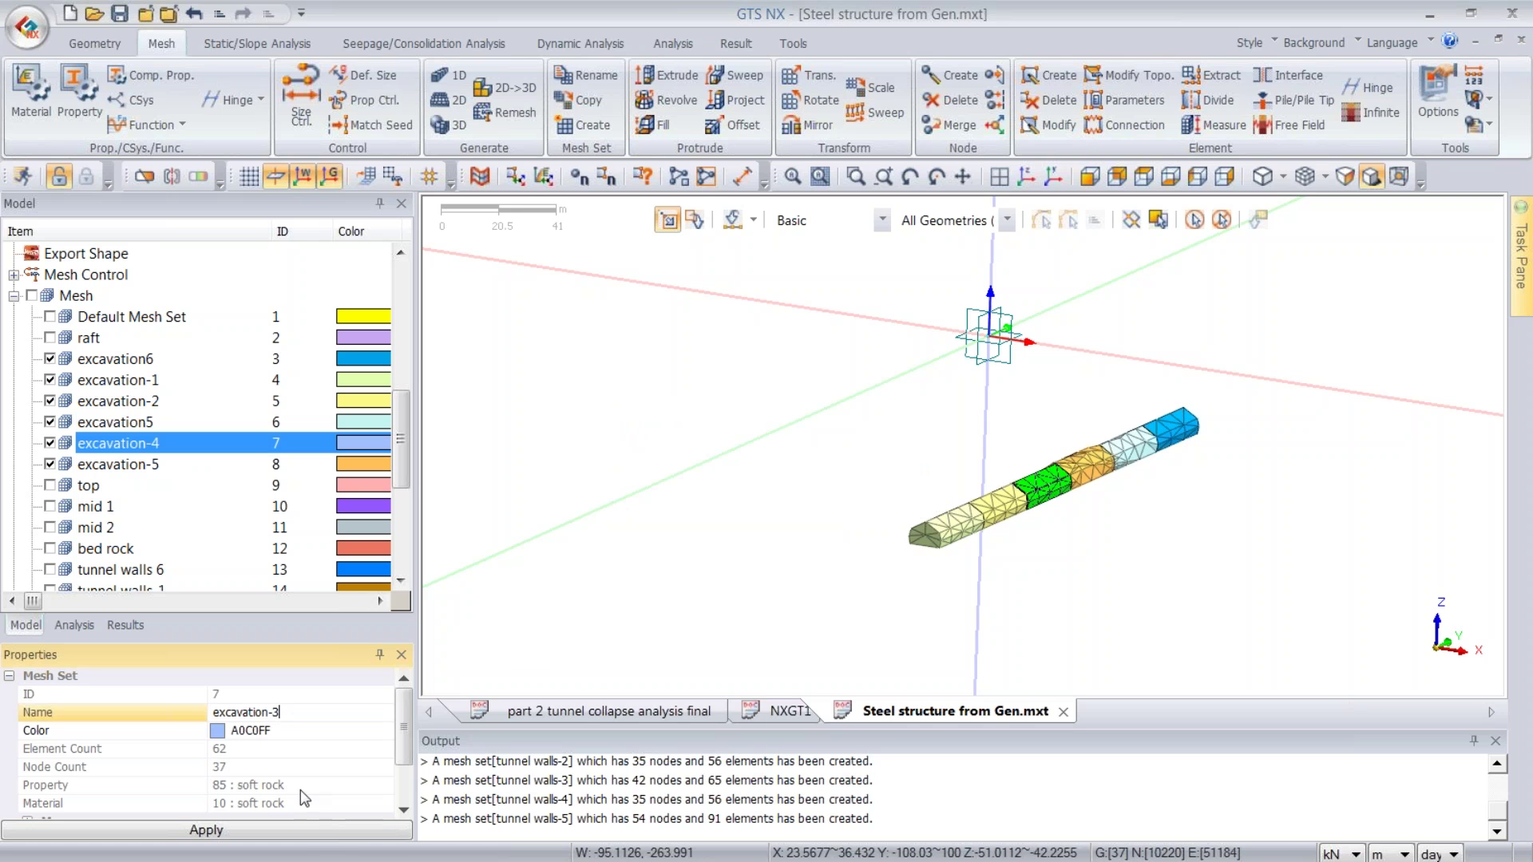
left_click(310, 824)
- Rename the mesh set excavation-5 as excavation4
left_click(204, 463)
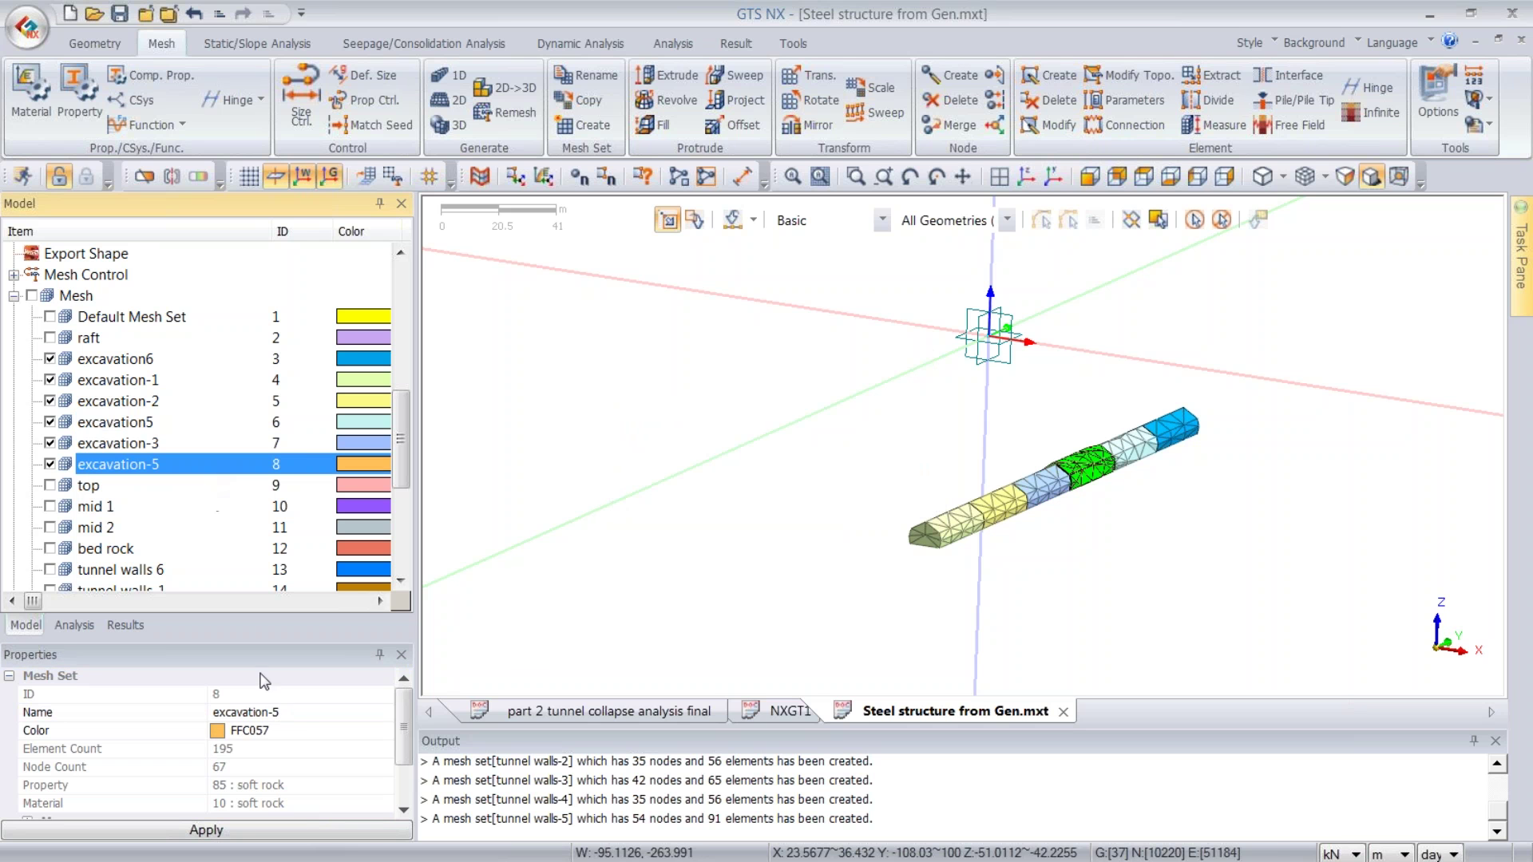
left_click(276, 713)
left_click_drag(277, 712, 269, 707)
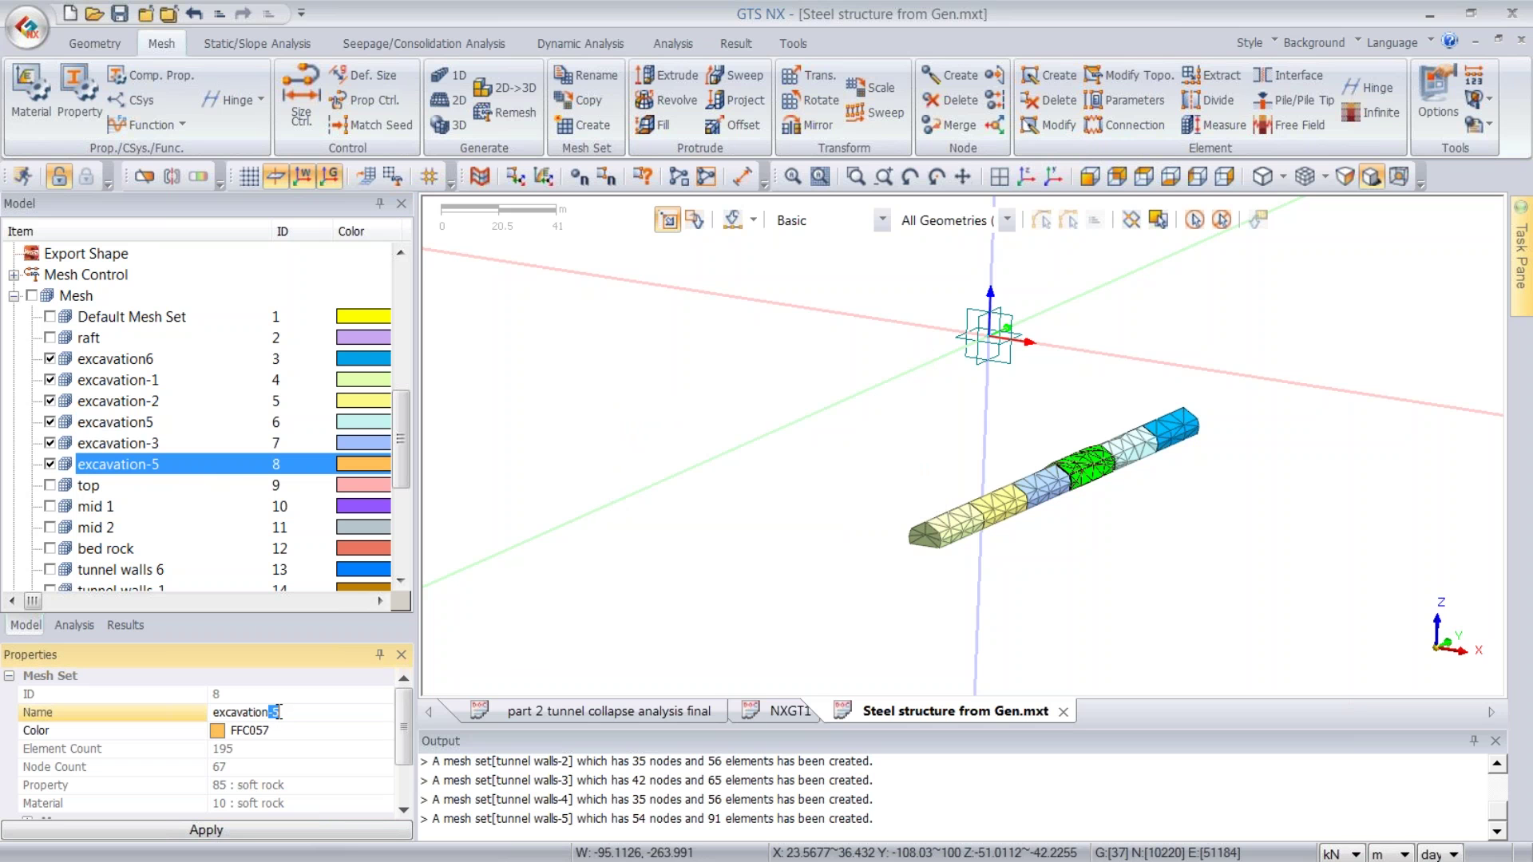
type("4")
left_click(300, 829)
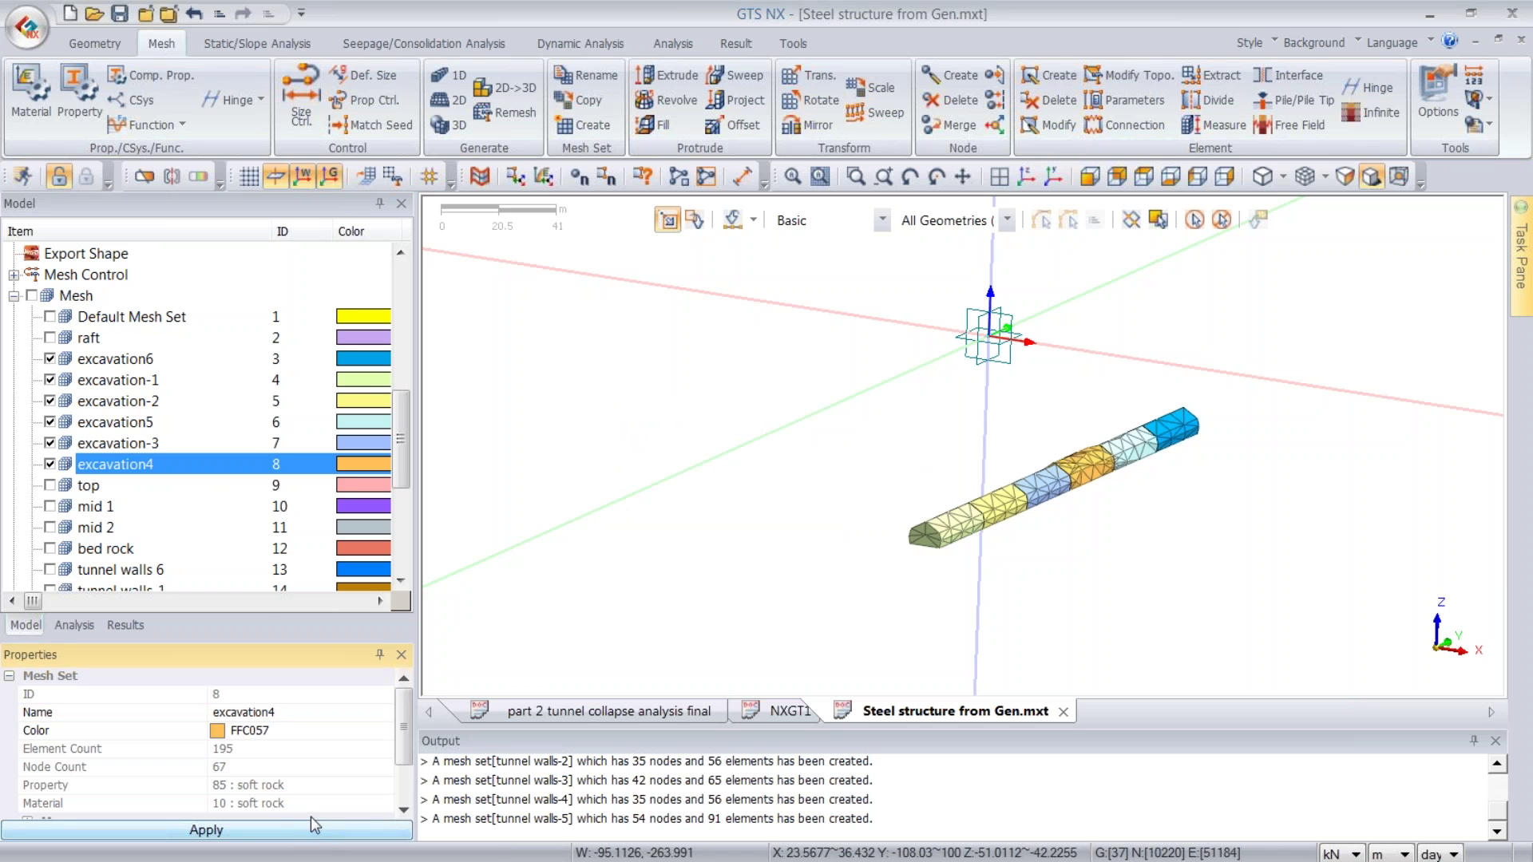
- Review the complete mesh, hide all mesh sets, and show the curves of Geometry Set-1
left_click(32, 295)
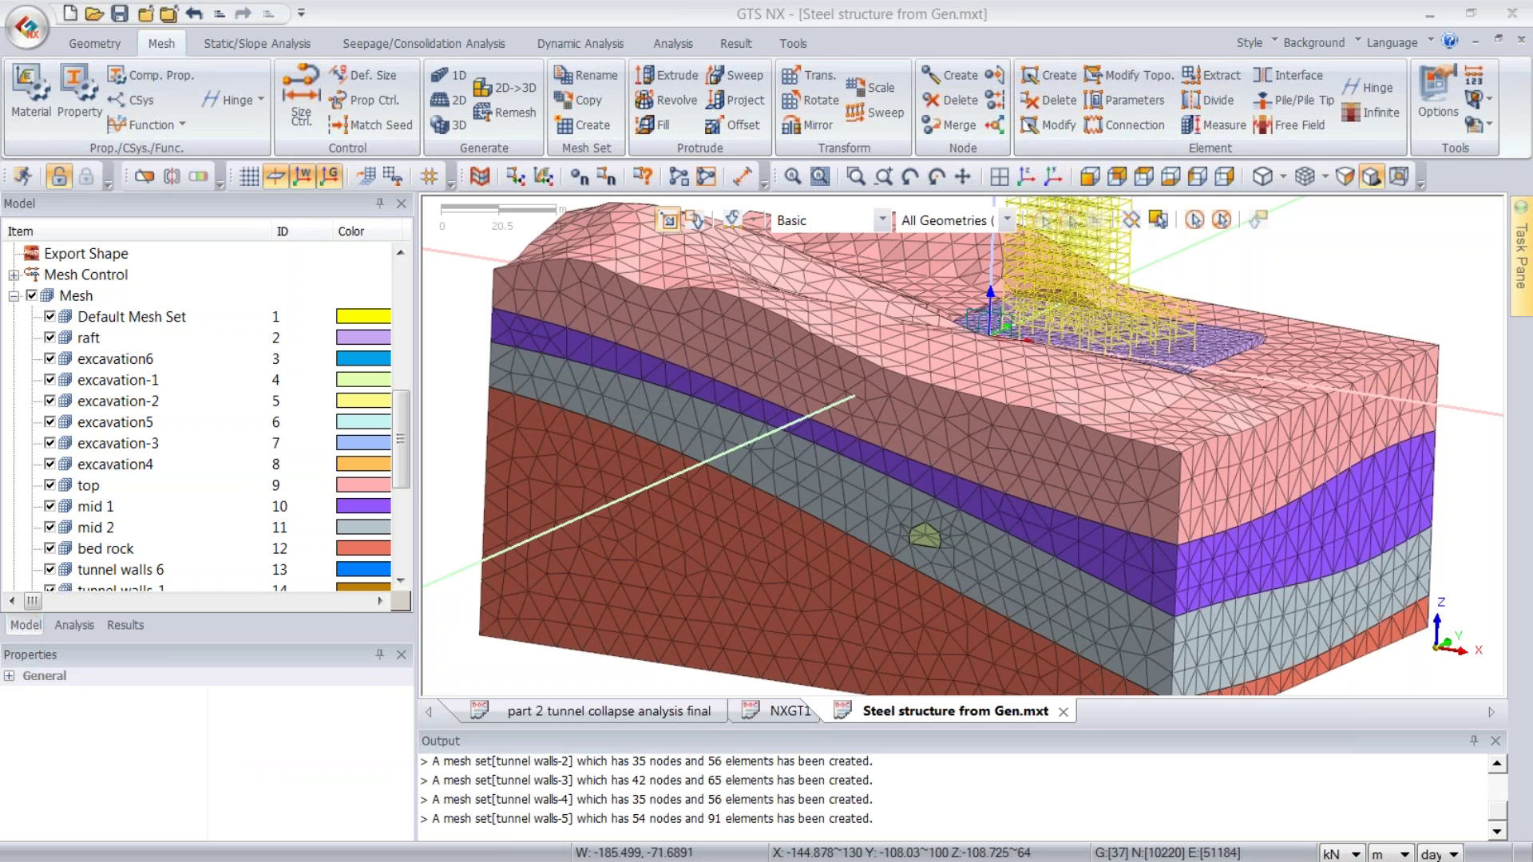
left_click(13, 296)
left_click(31, 401)
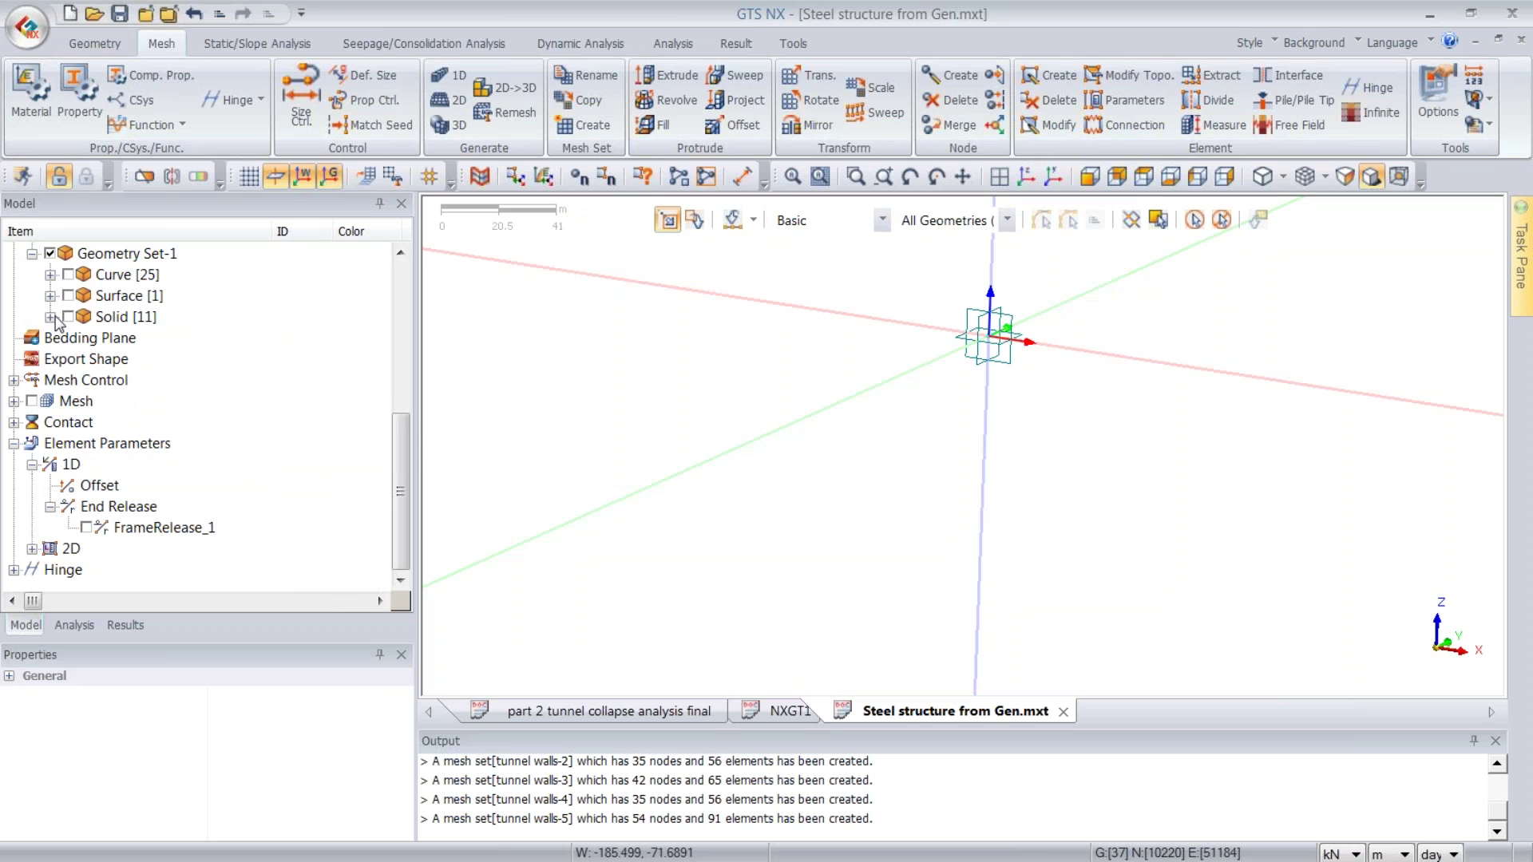
left_click(68, 274)
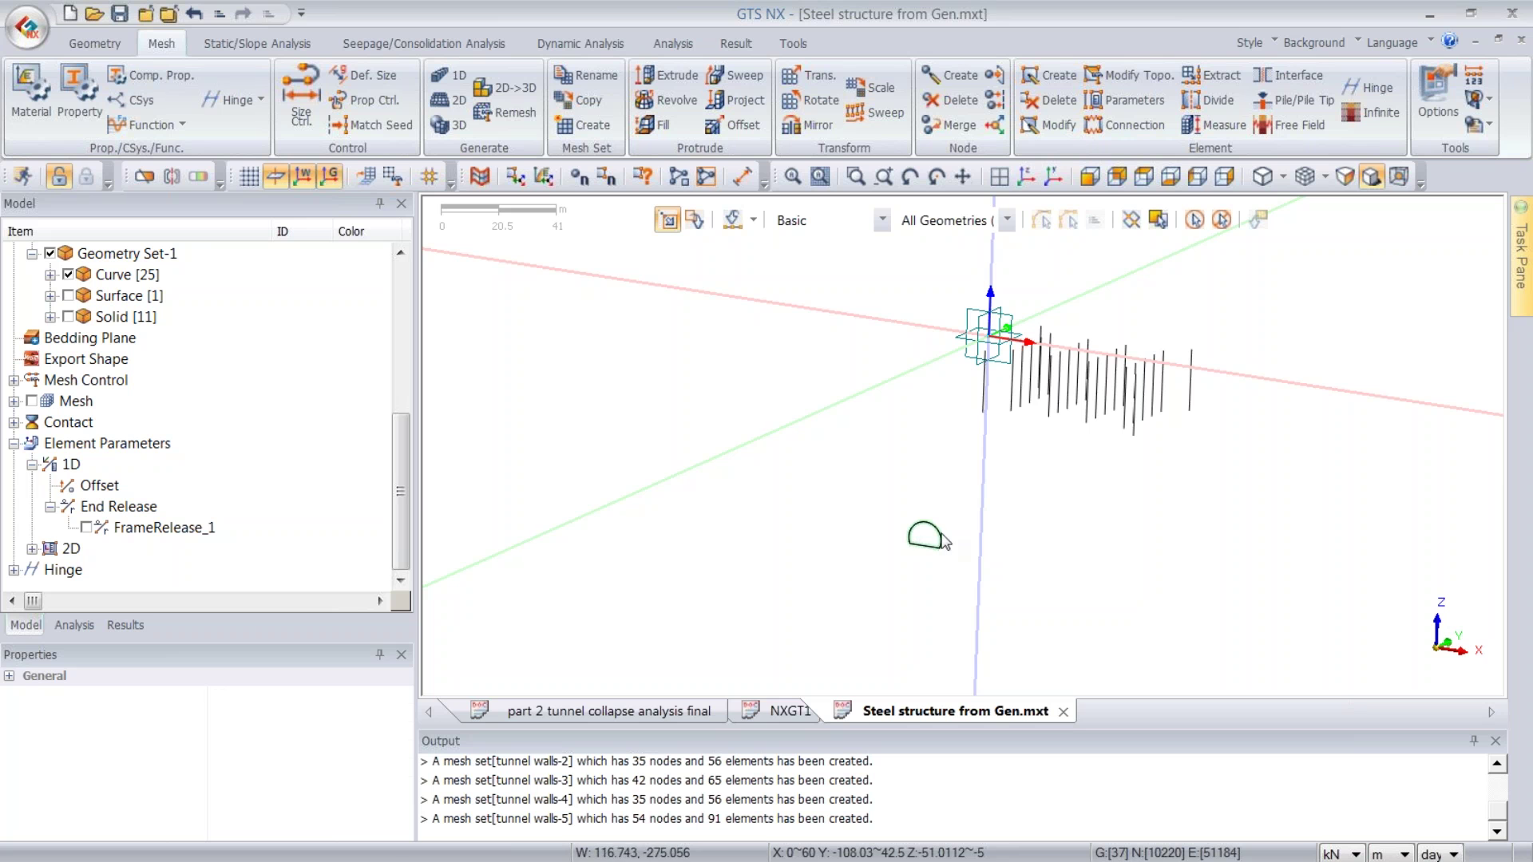
- Generate a 1D mesh on the 24 pile curves with 10 divisions and property 80: Pile, in a mesh set named piles
left_click(919, 535)
scroll(1302, 257, "up", 3)
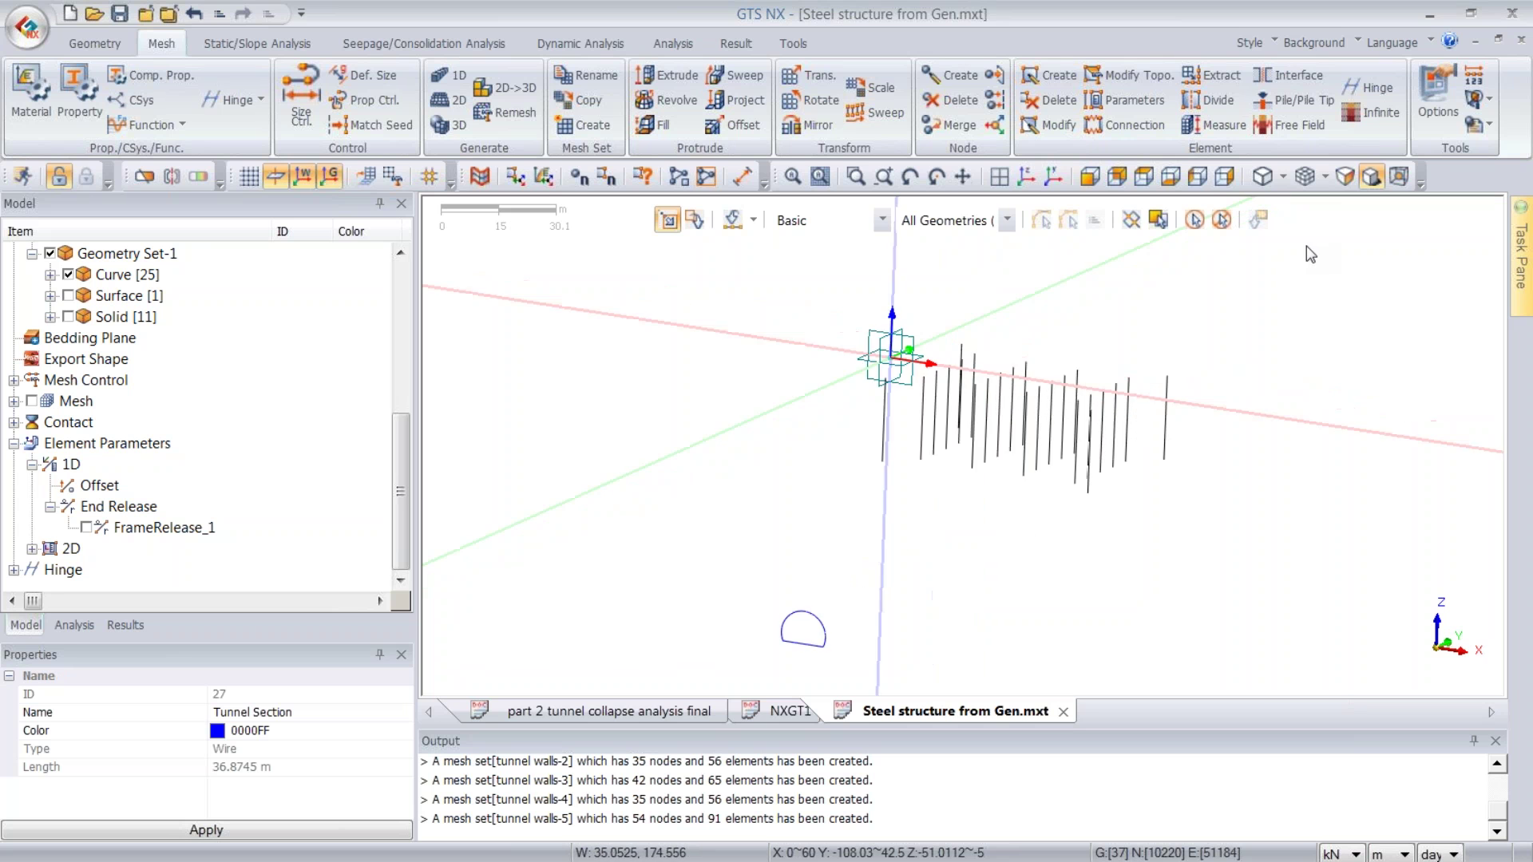
left_click(448, 75)
left_click_drag(709, 330, 1347, 634)
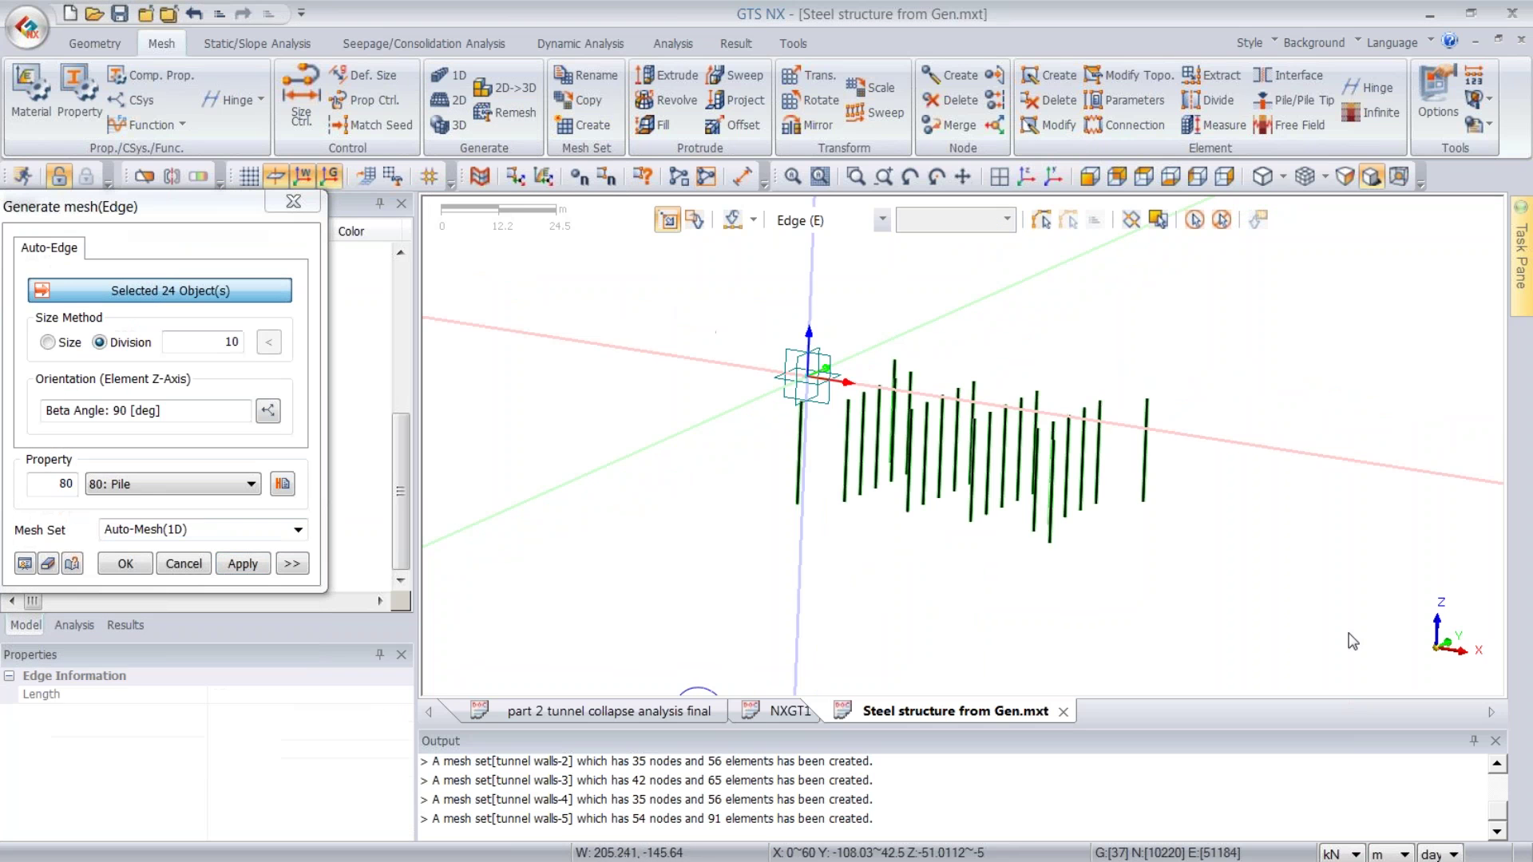
left_click_drag(132, 207, 652, 247)
key("Tab")
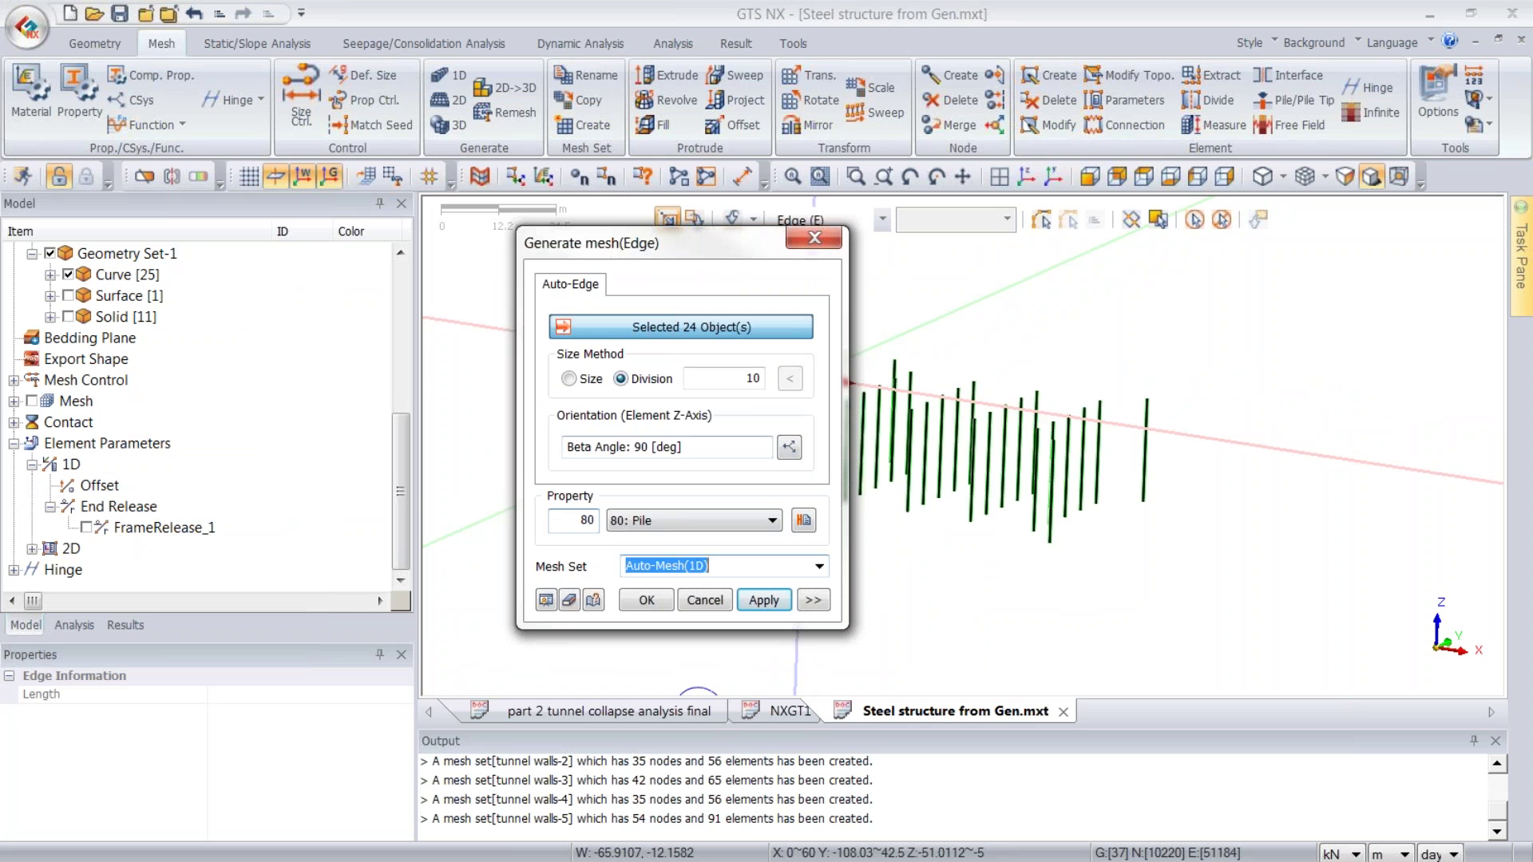
type("piles")
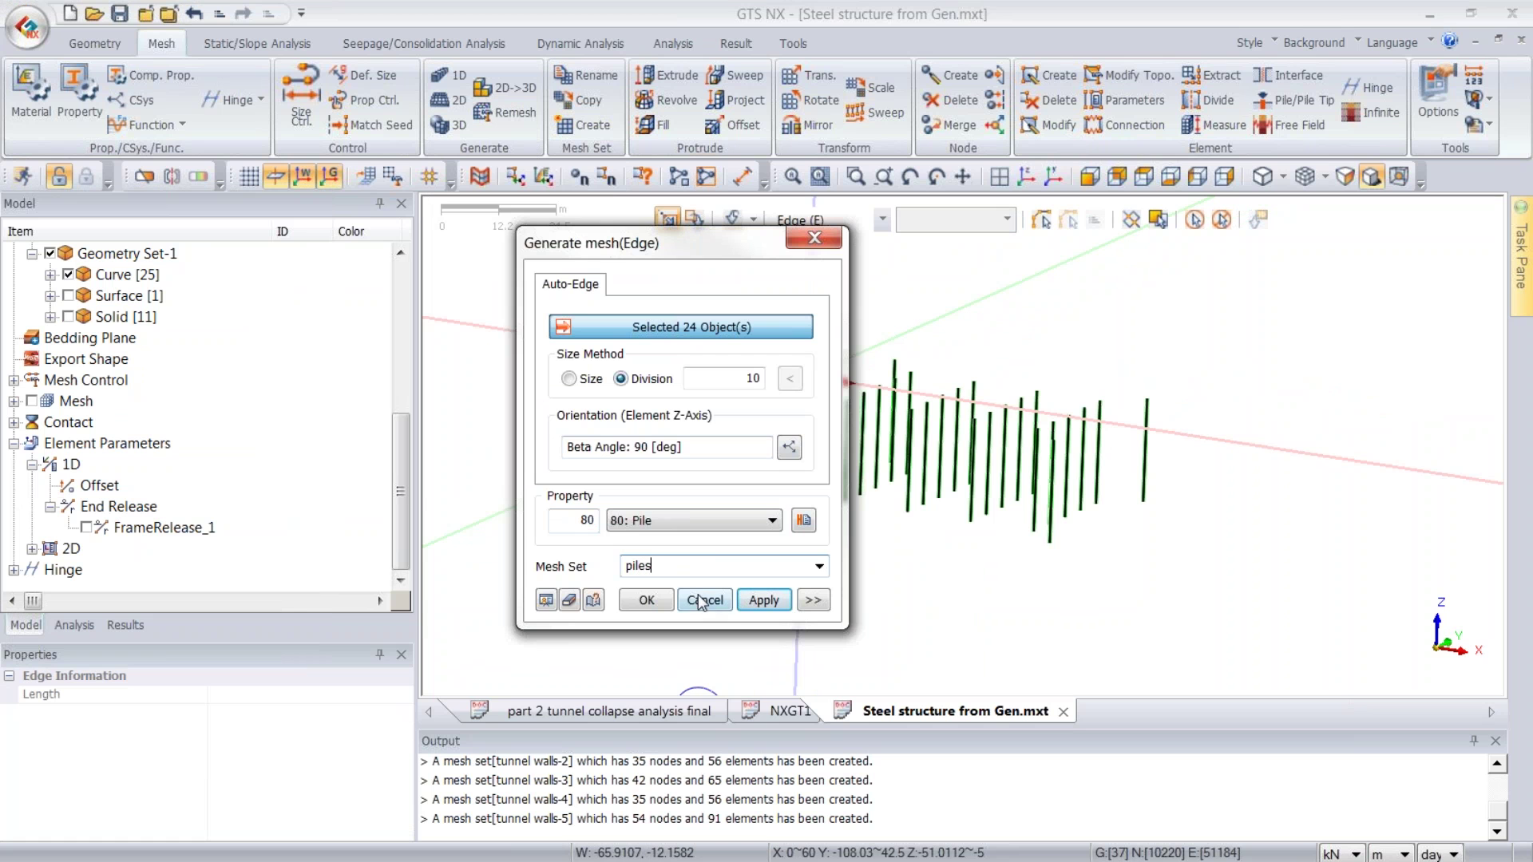
left_click(646, 607)
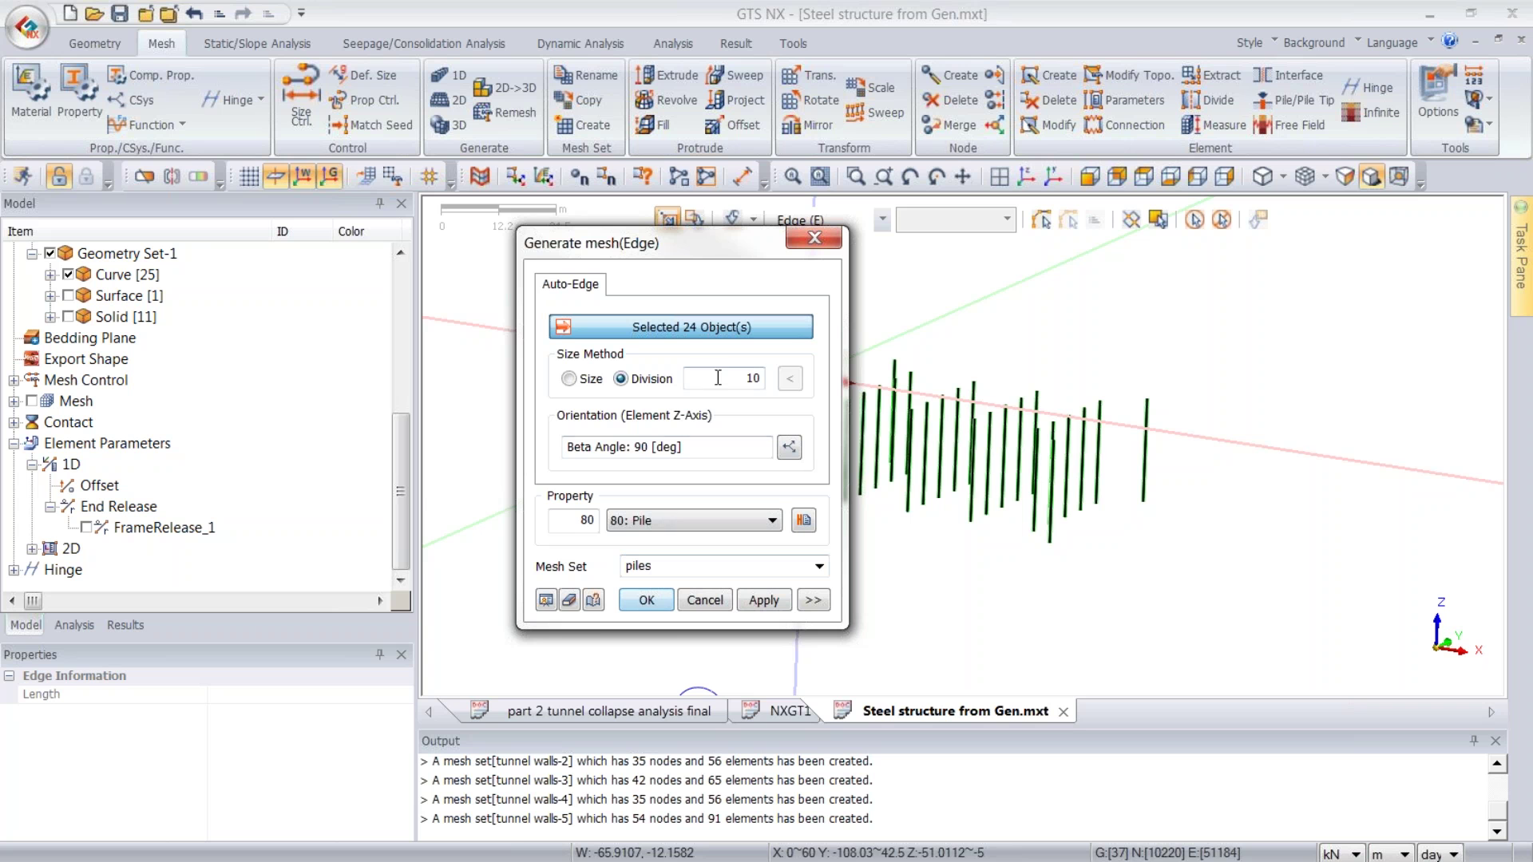
left_click(546, 600)
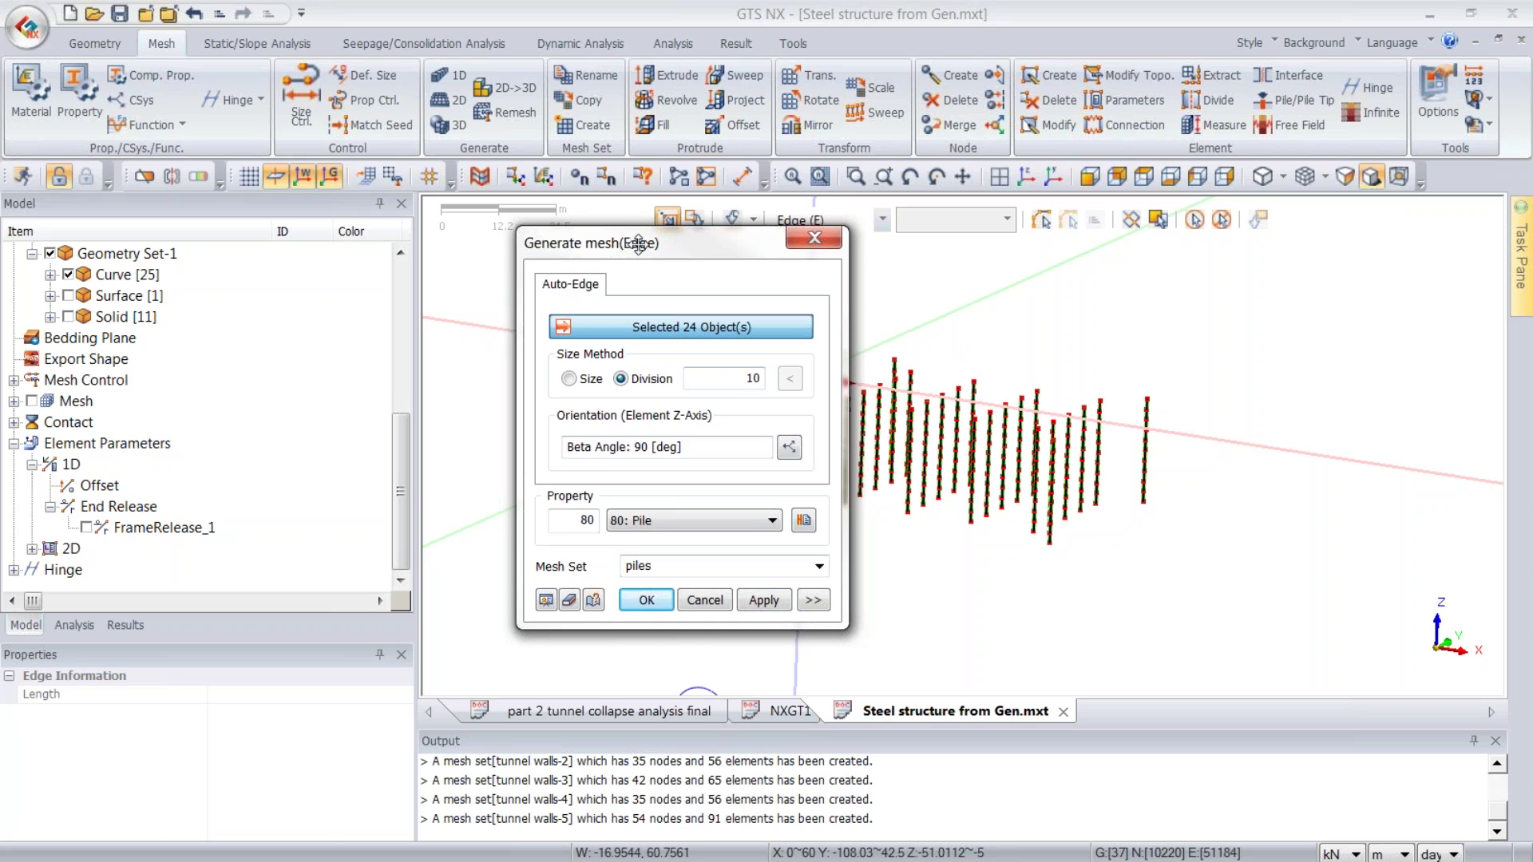
left_click_drag(639, 244, 555, 283)
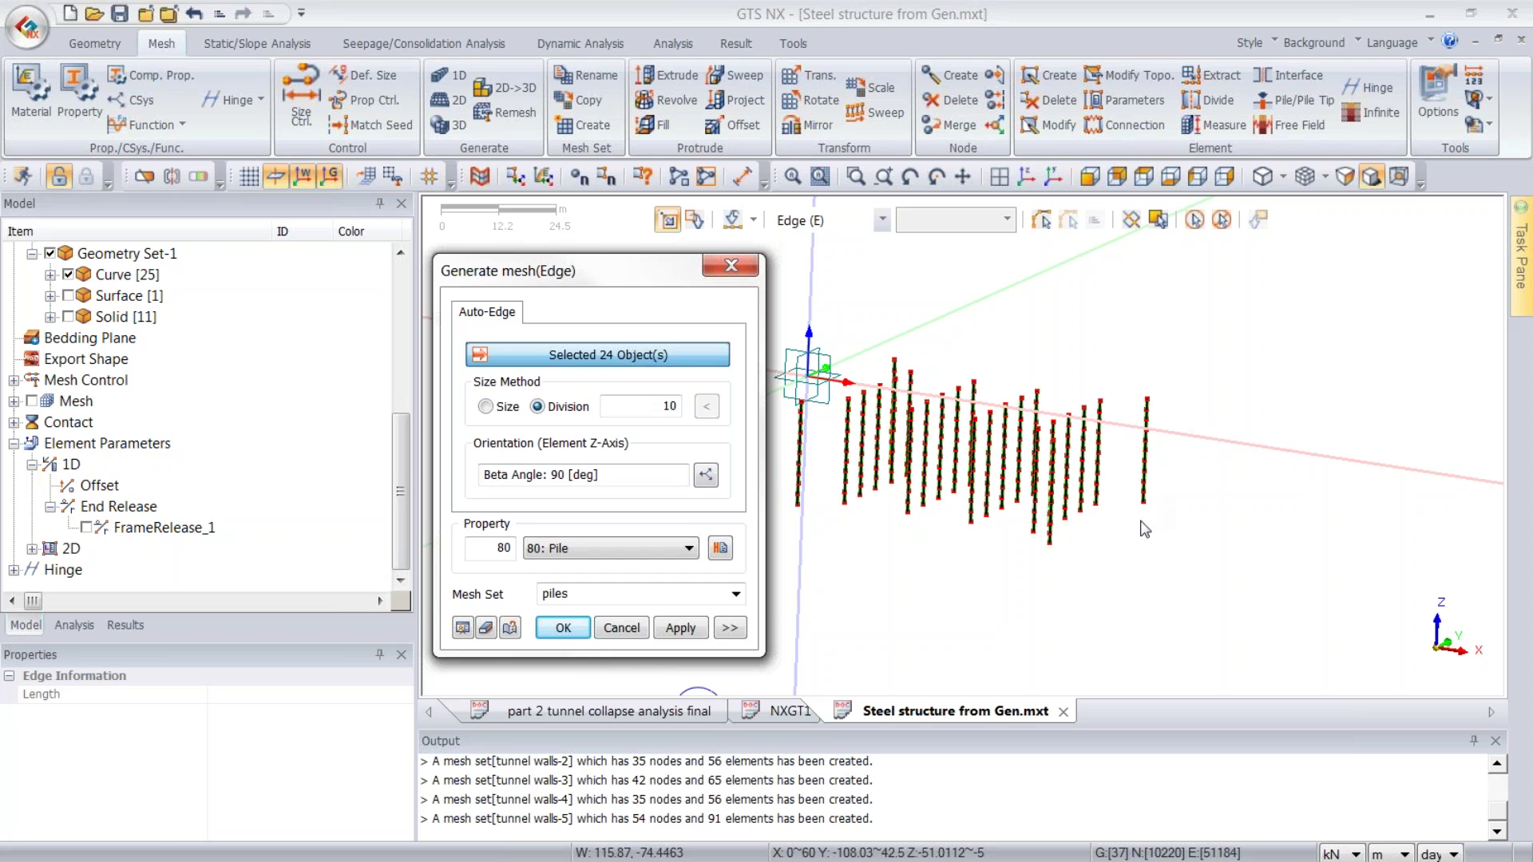
left_click(563, 627)
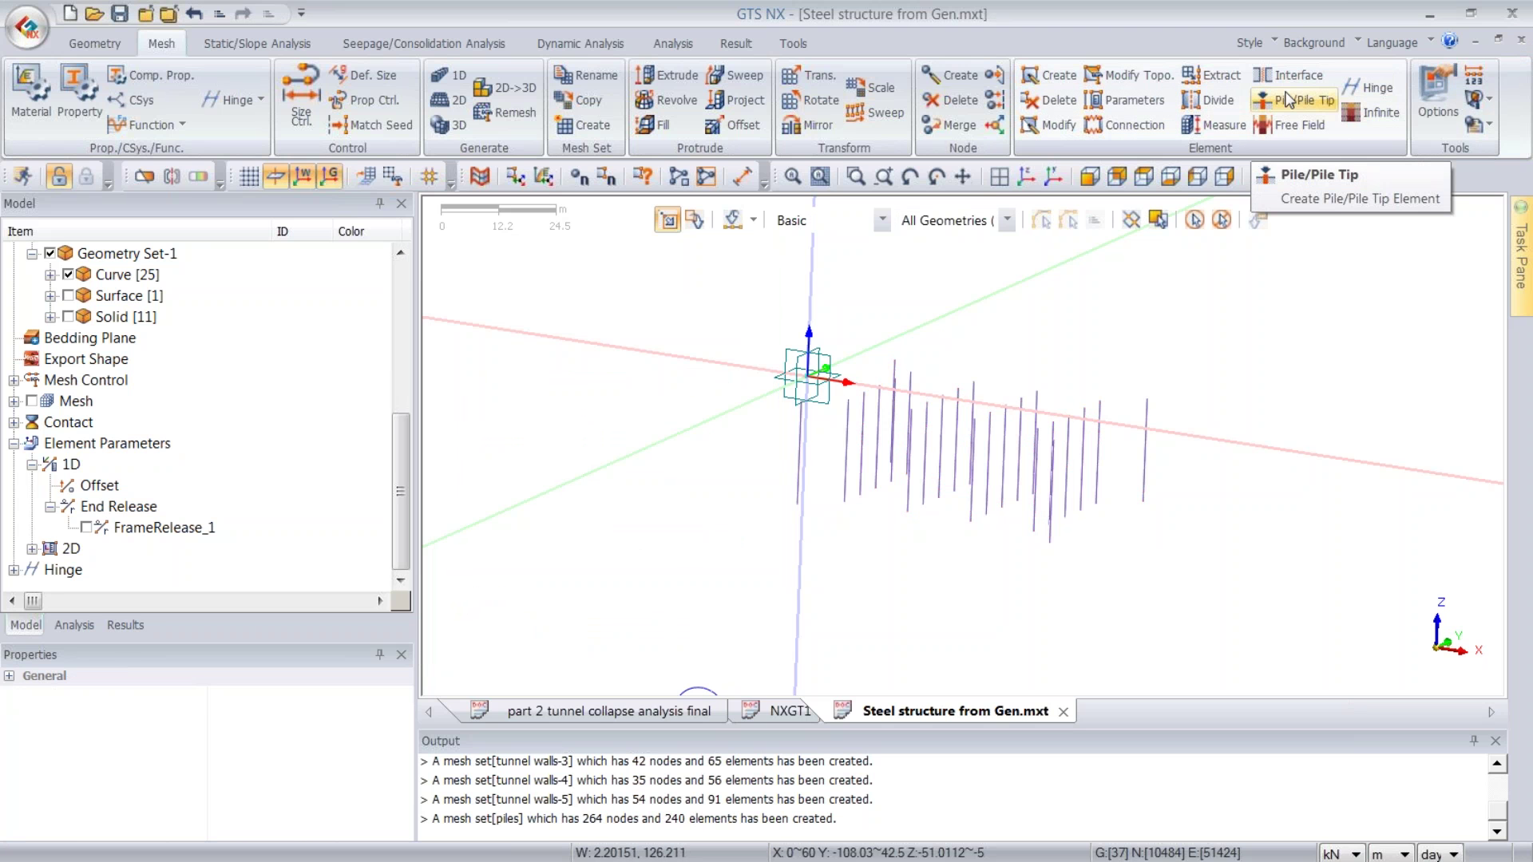
- Create pile elements from all 1D pile elements with property 81: Pile interface, in a mesh set named Pile interface
left_click(1286, 99)
left_click_drag(144, 210, 512, 279)
left_click_drag(741, 312, 1372, 653)
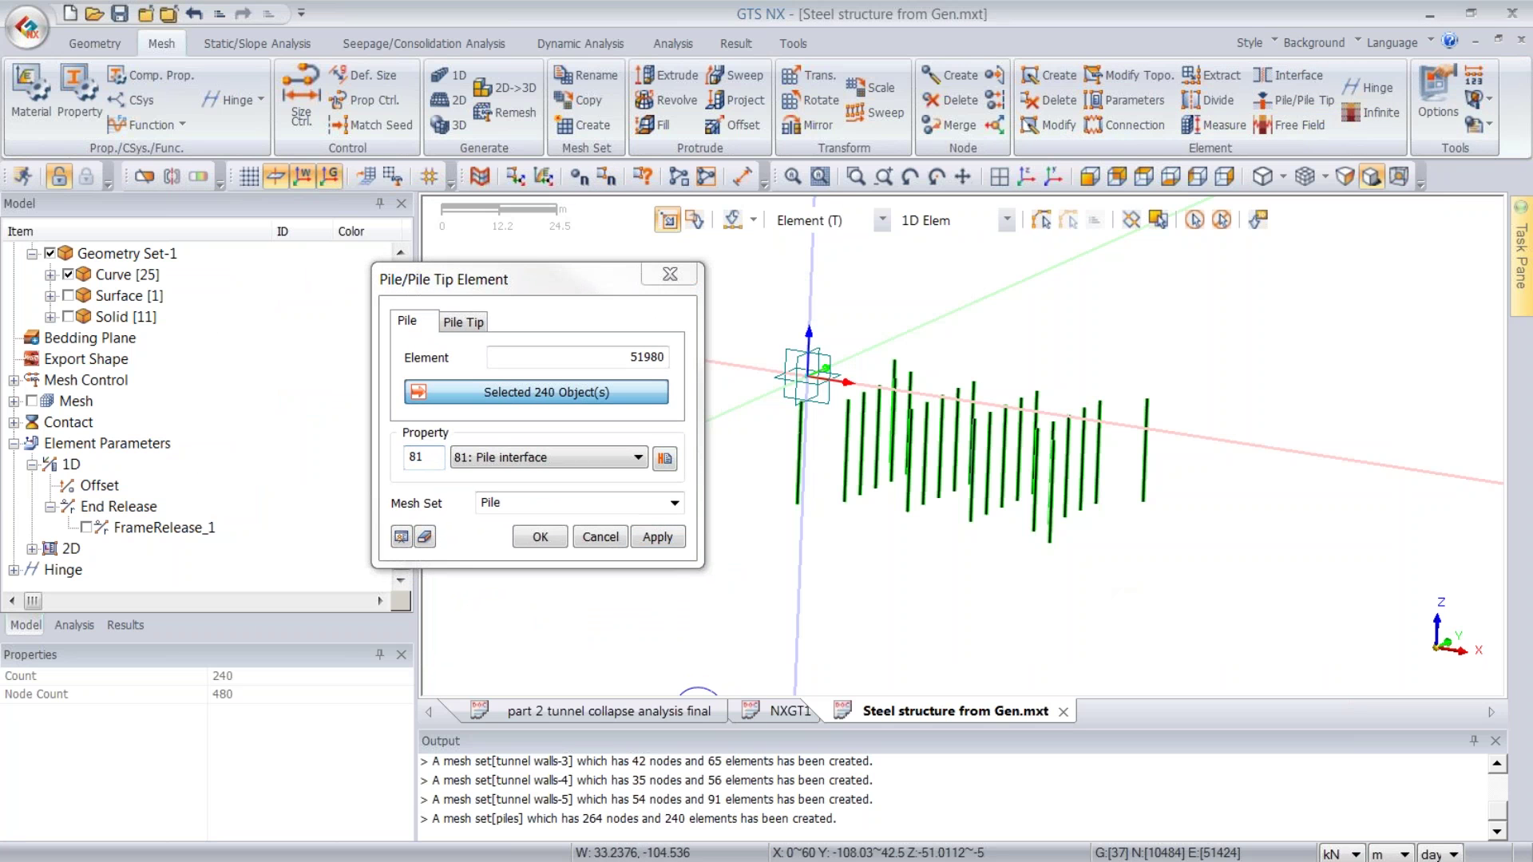
left_click(557, 504)
left_click(557, 504)
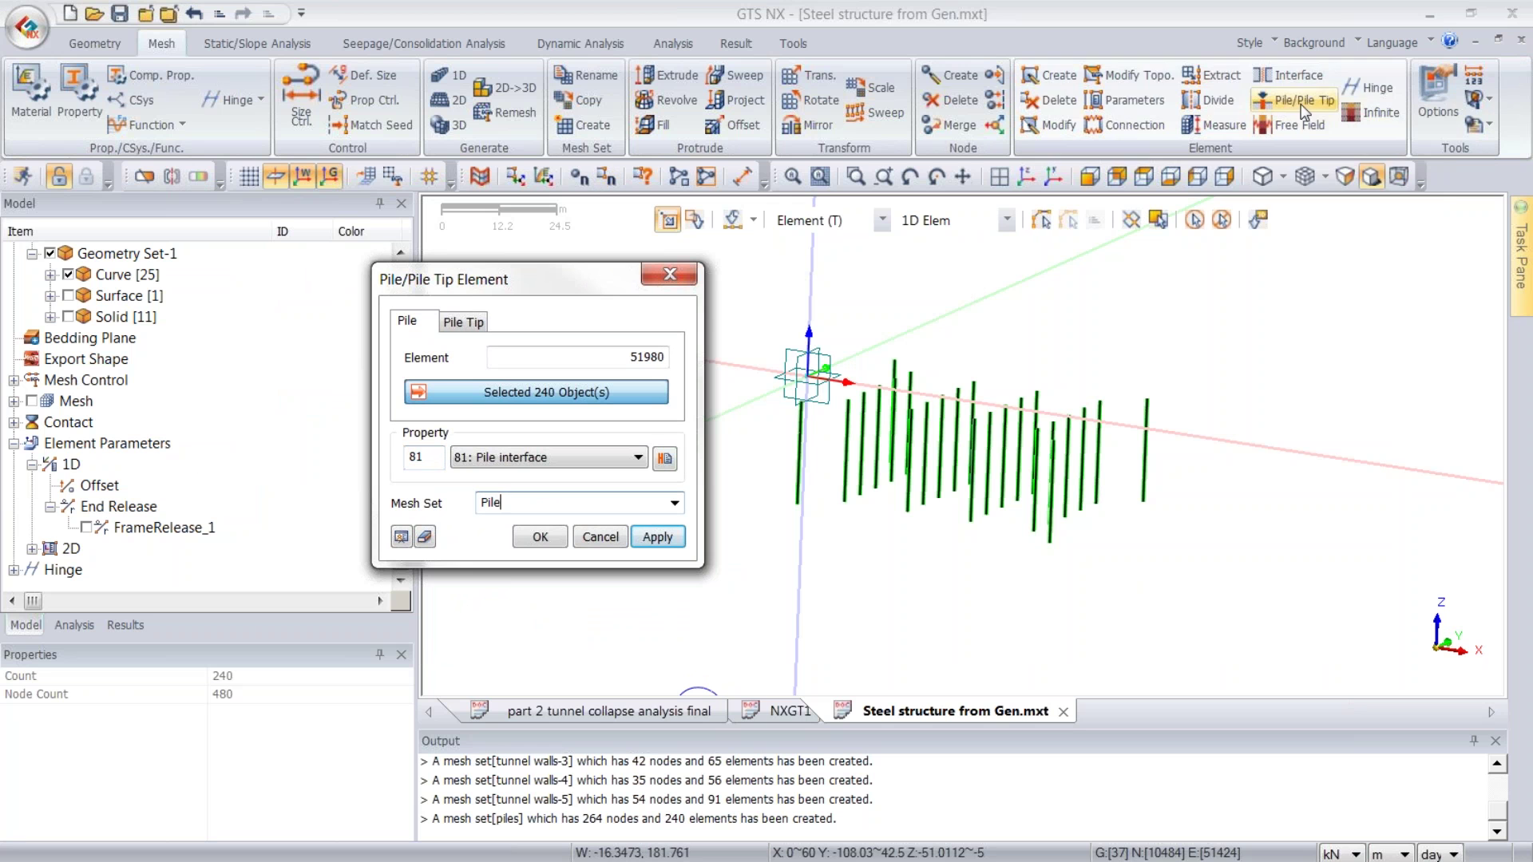
type("interface")
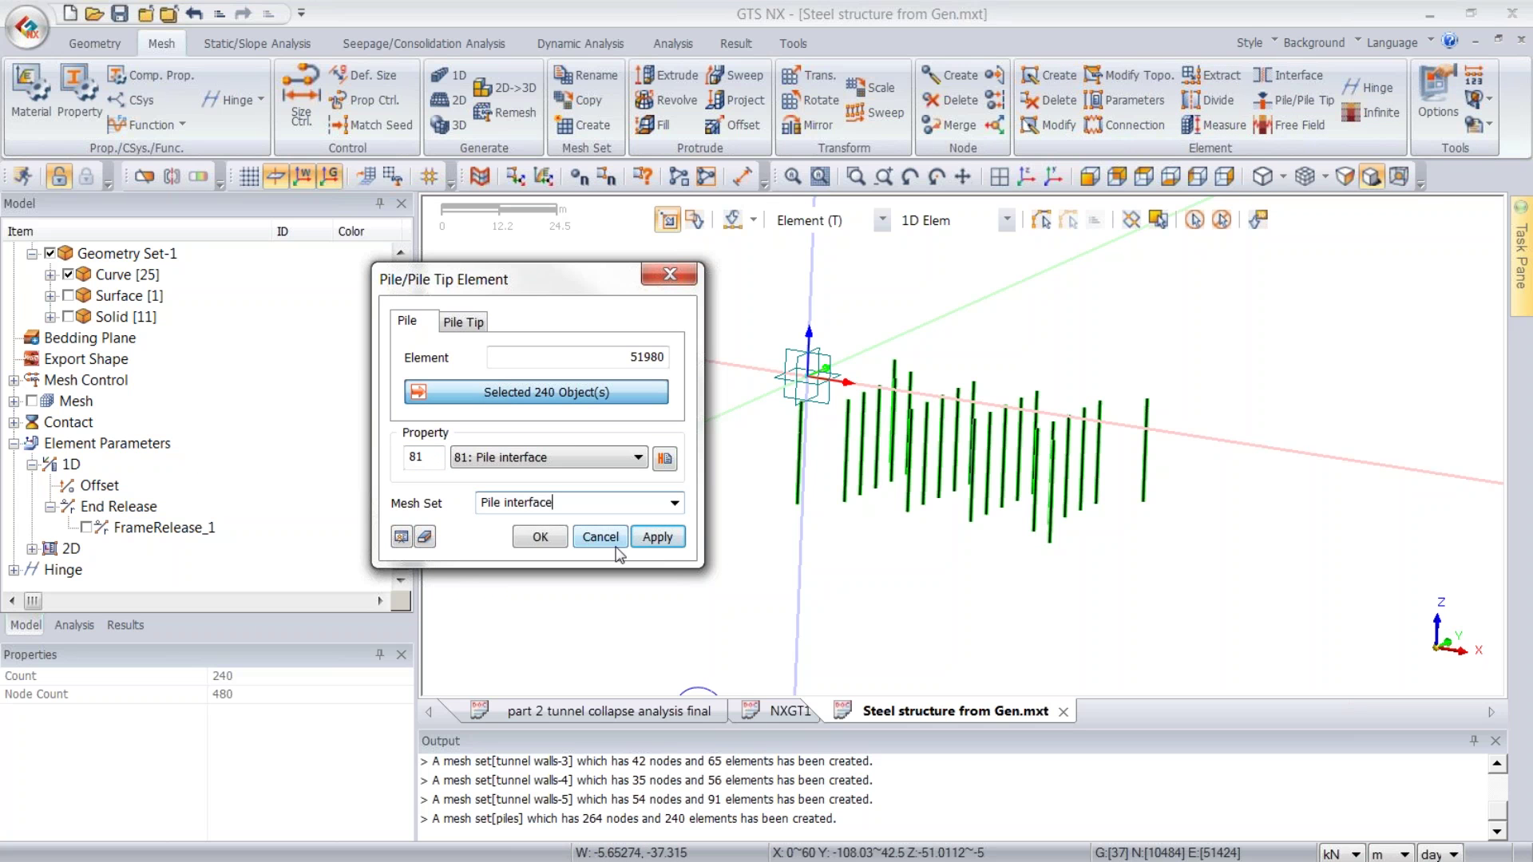
left_click(657, 536)
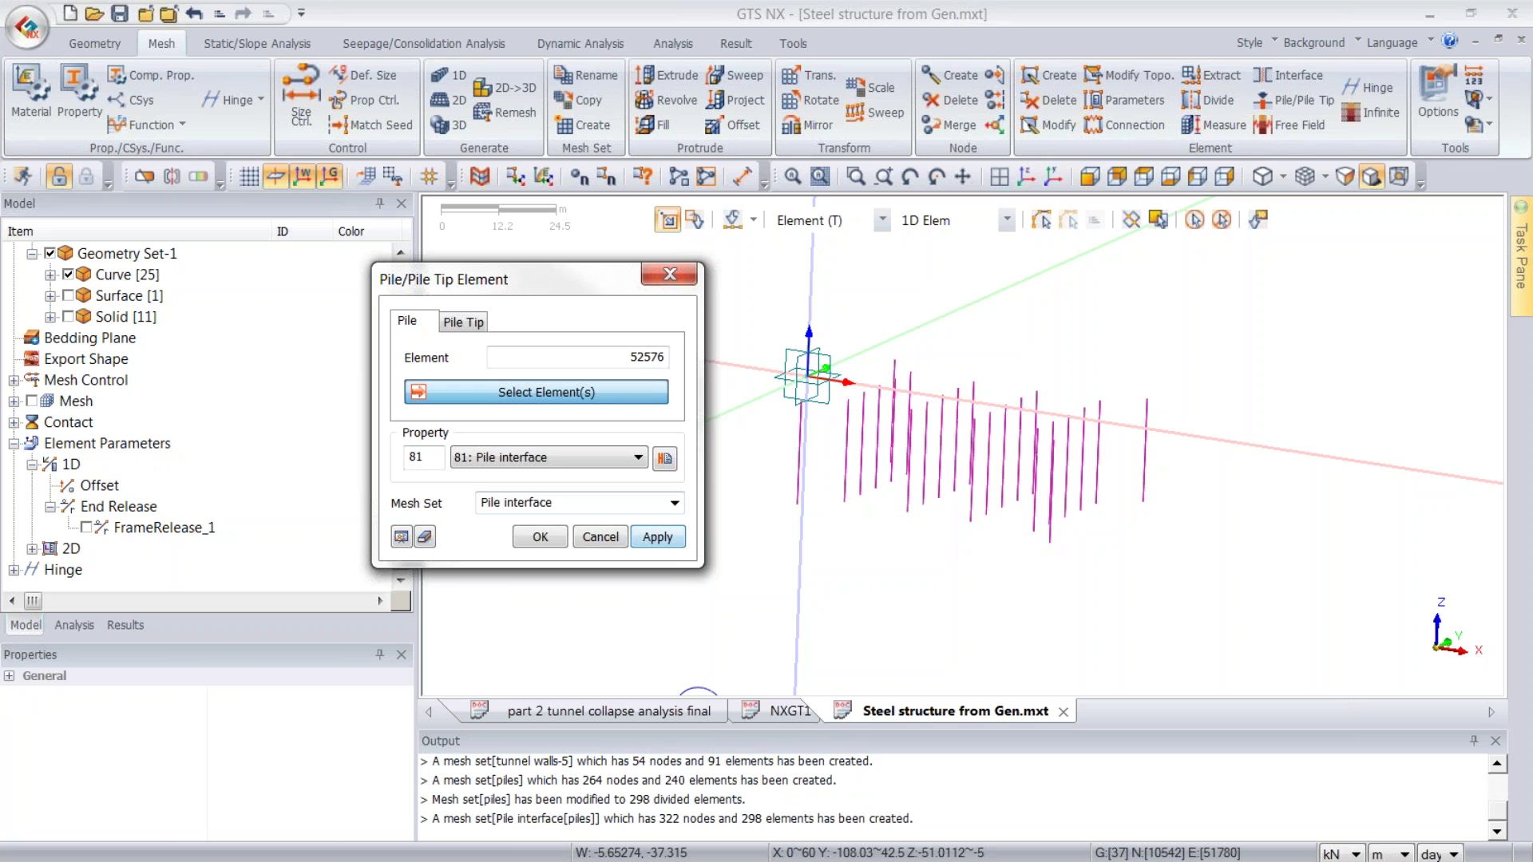
- Create pile tip elements at the bottom nodes of all 24 piles with property 87: Pile tip, in mesh set Pile Tip
left_click(463, 322)
left_click(1089, 177)
left_click_drag(495, 279, 296, 265)
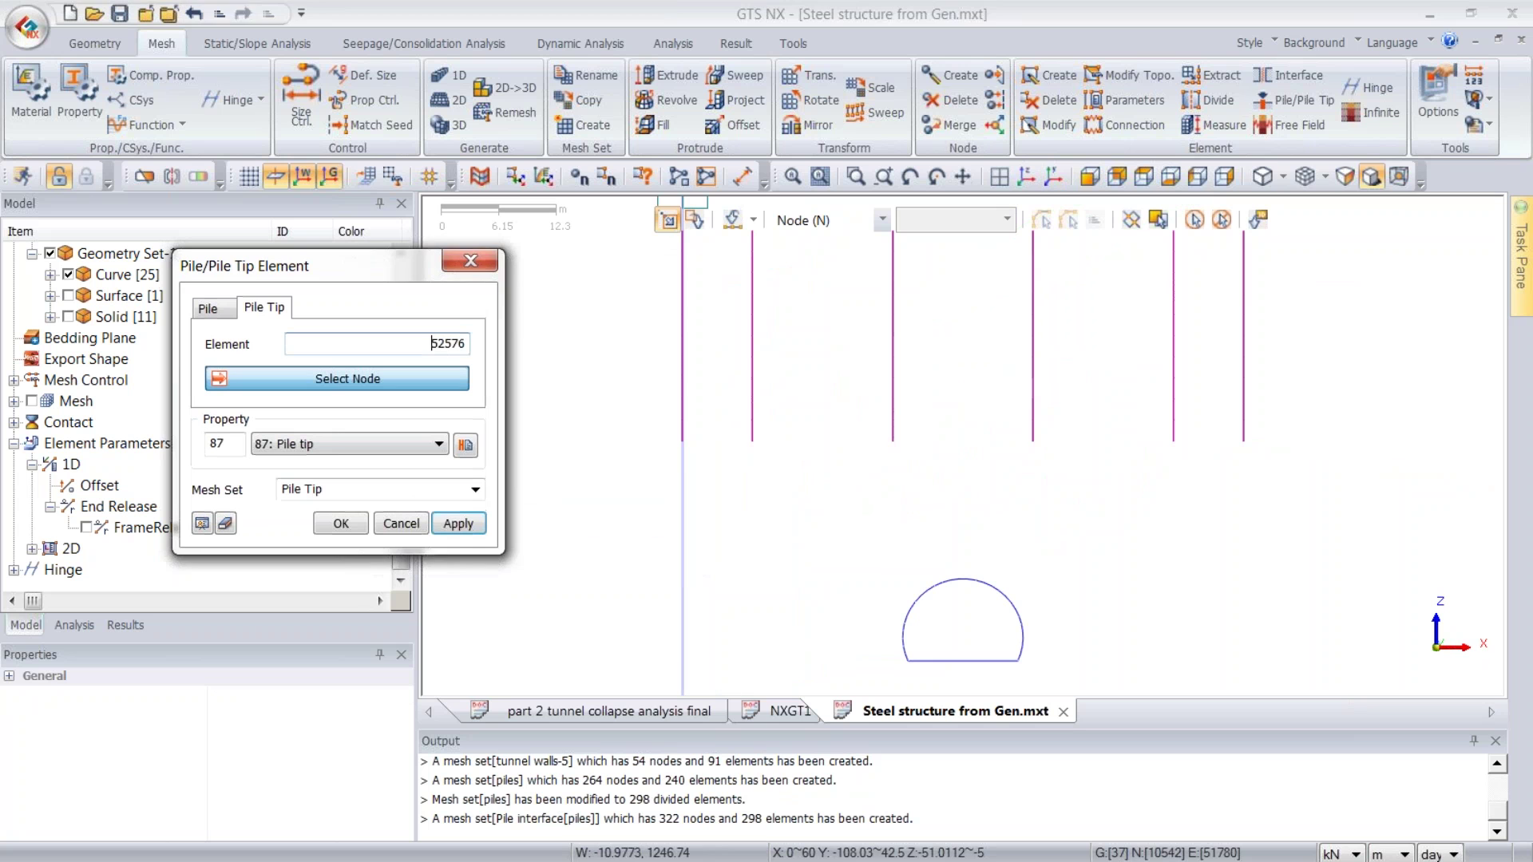
mouse_move(660, 443)
left_mouse_down()
mouse_move(1110, 545)
mouse_move(1317, 555)
mouse_move(631, 440)
left_mouse_up()
middle_click_drag(631, 441, 904, 314)
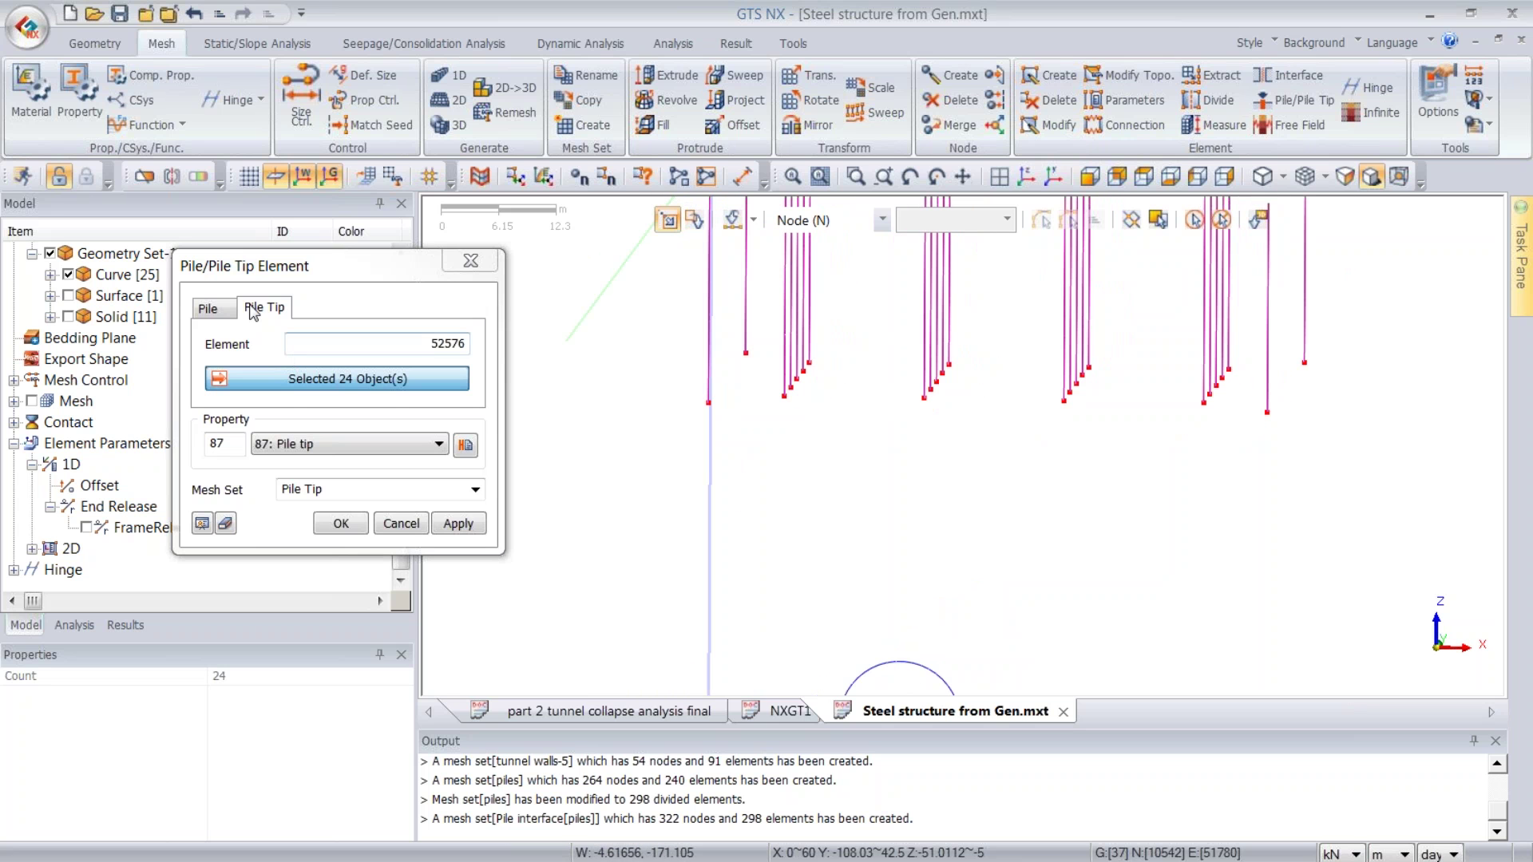
left_click(342, 523)
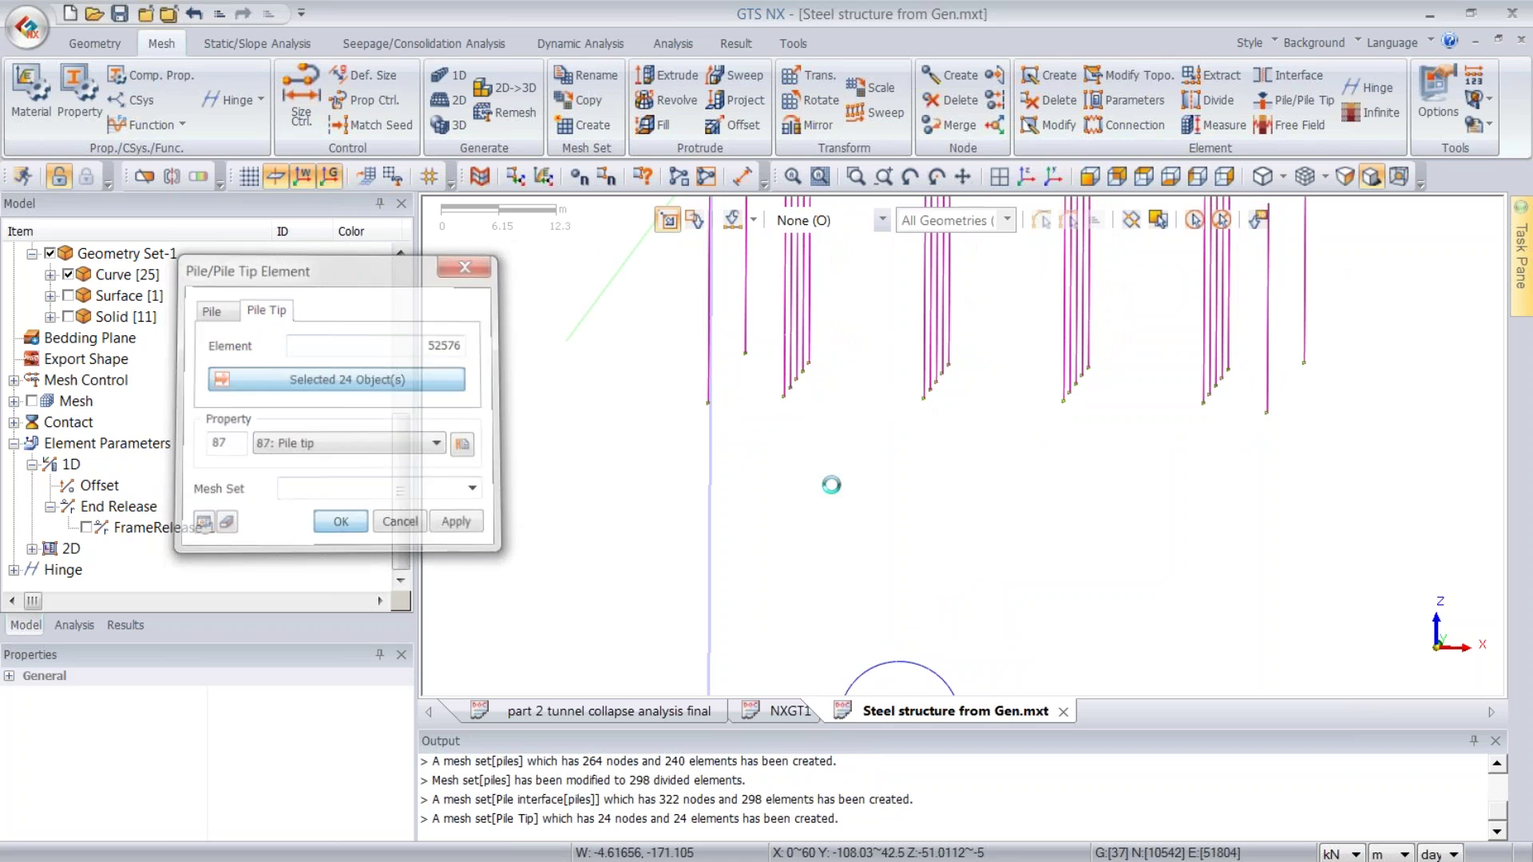
- Constrain only the Rz rotation of all pile nodes, in a boundary set named rz
middle_click_drag(1042, 384, 903, 403)
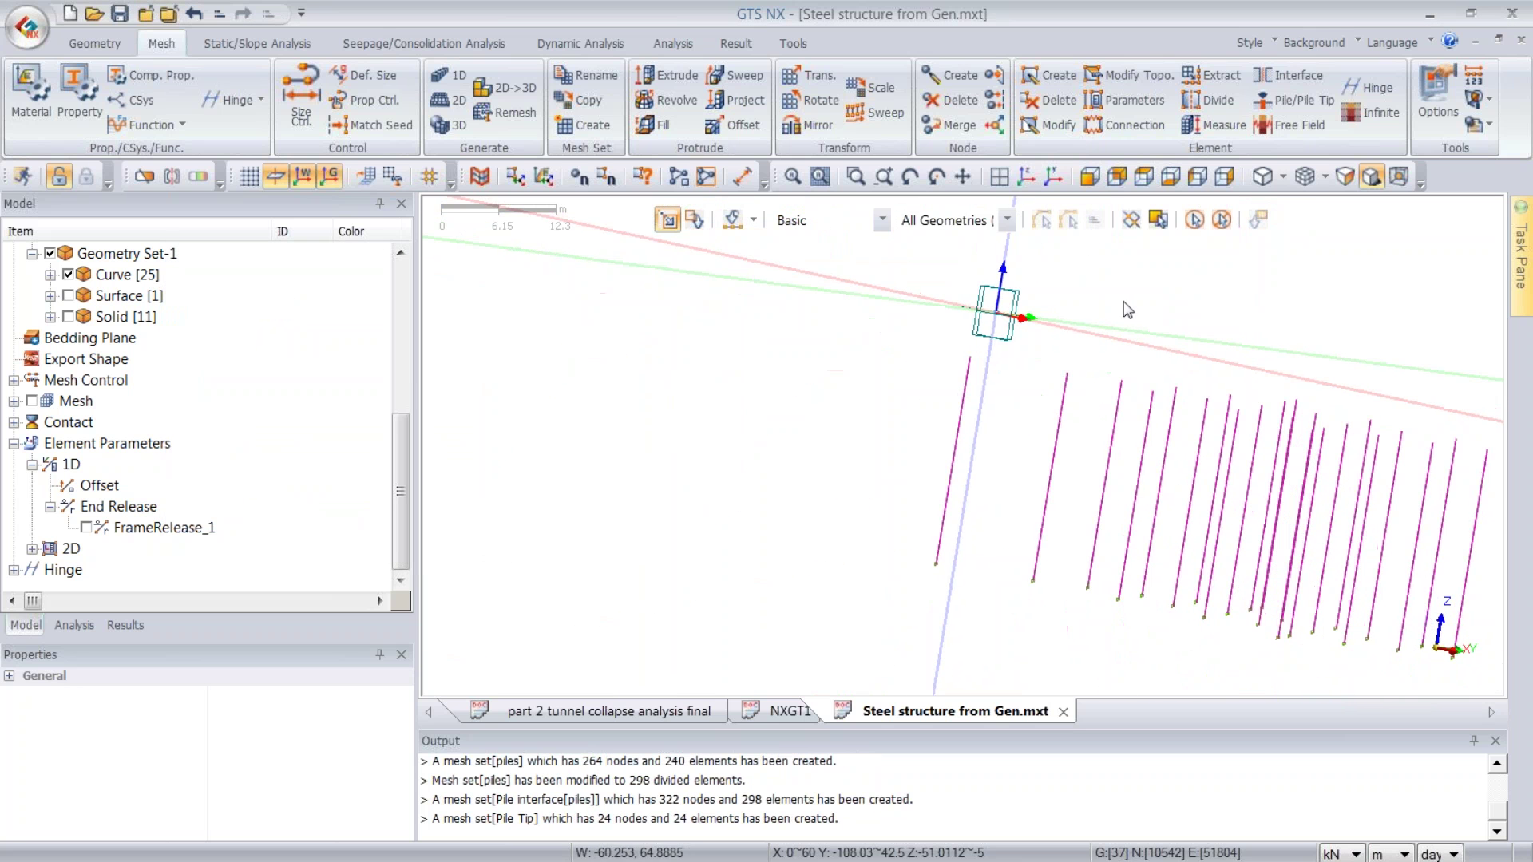
left_click(1034, 177)
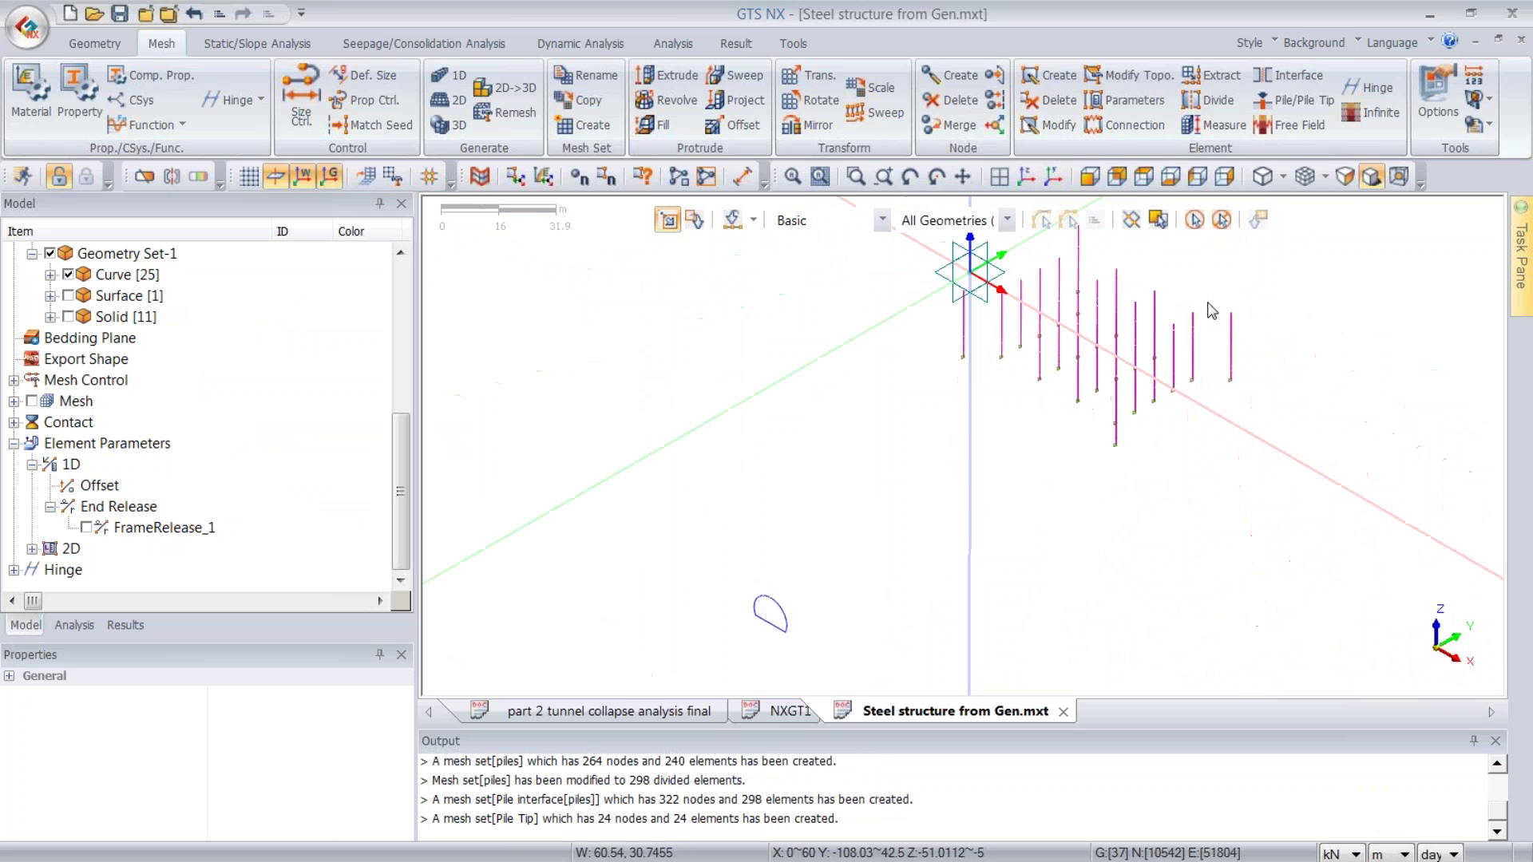
scroll(88, 563, "up", 3)
scroll(72, 527, "down", 3)
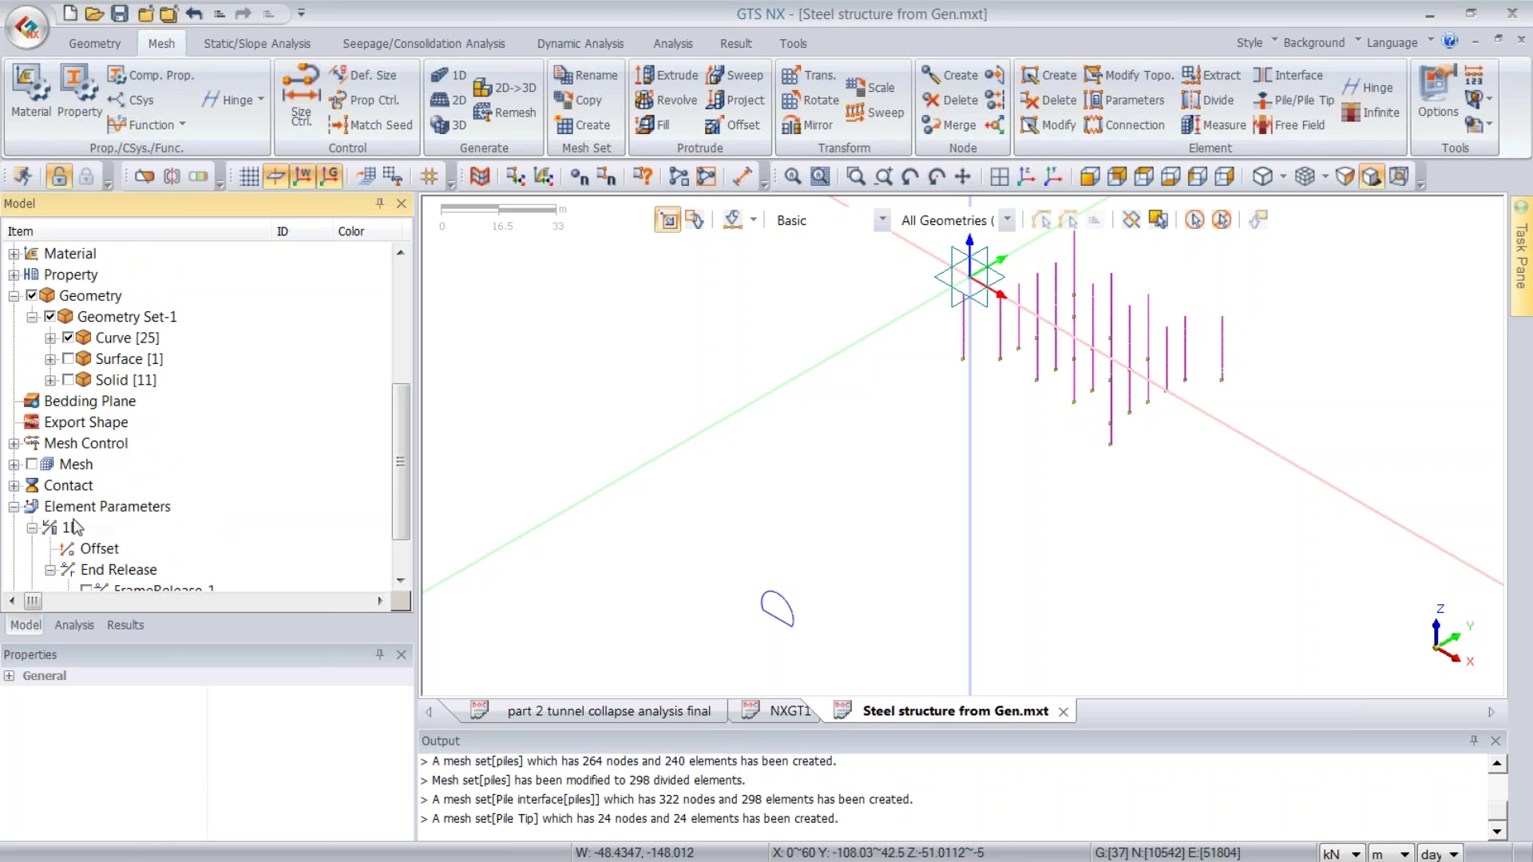
middle_click_drag(992, 401, 950, 473)
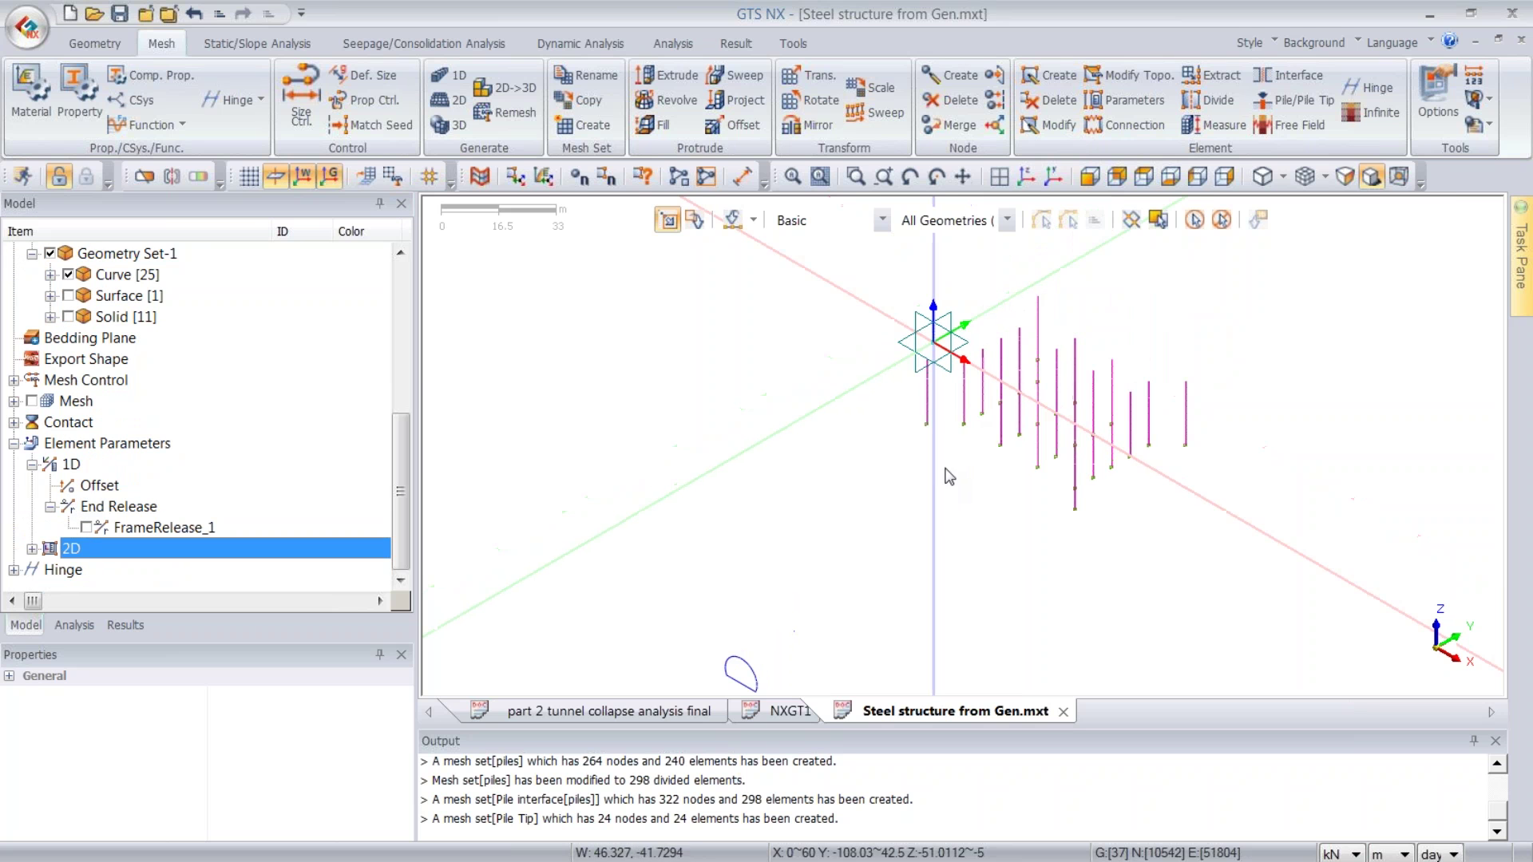
left_click(245, 45)
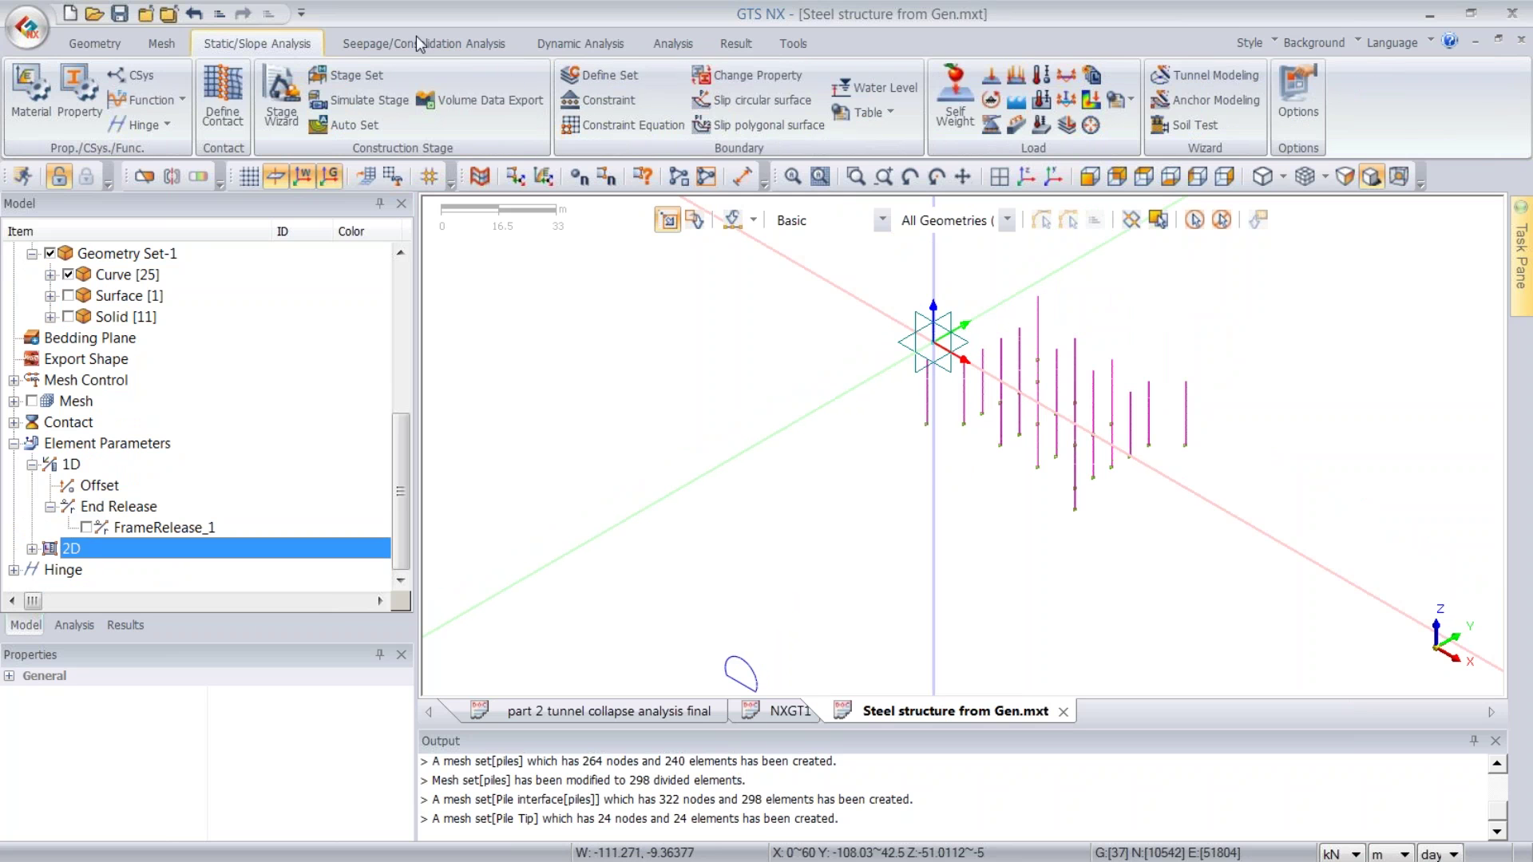
left_click(578, 105)
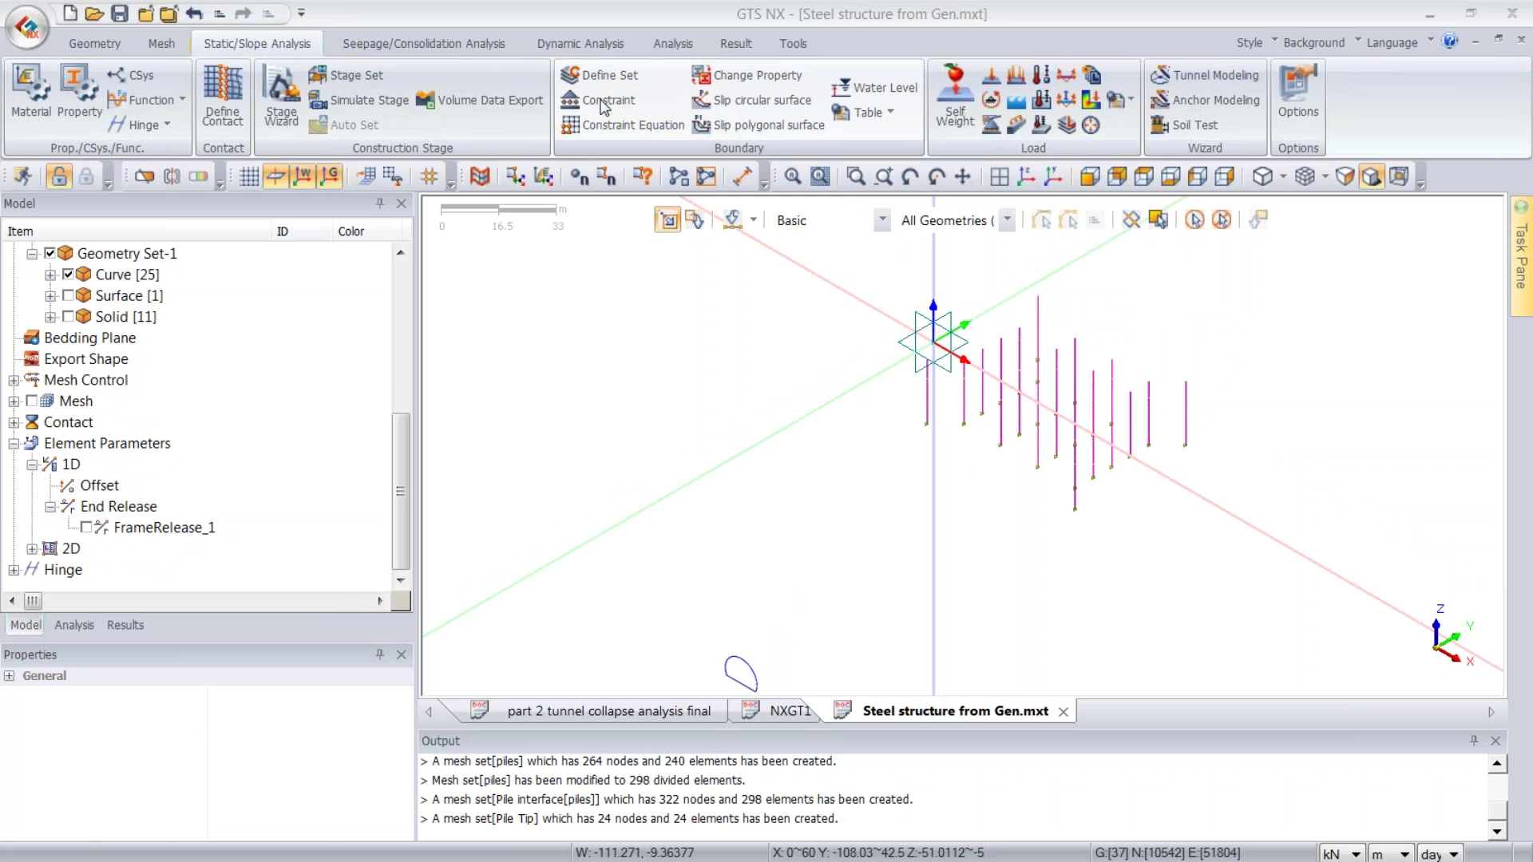
left_click_drag(167, 225, 619, 242)
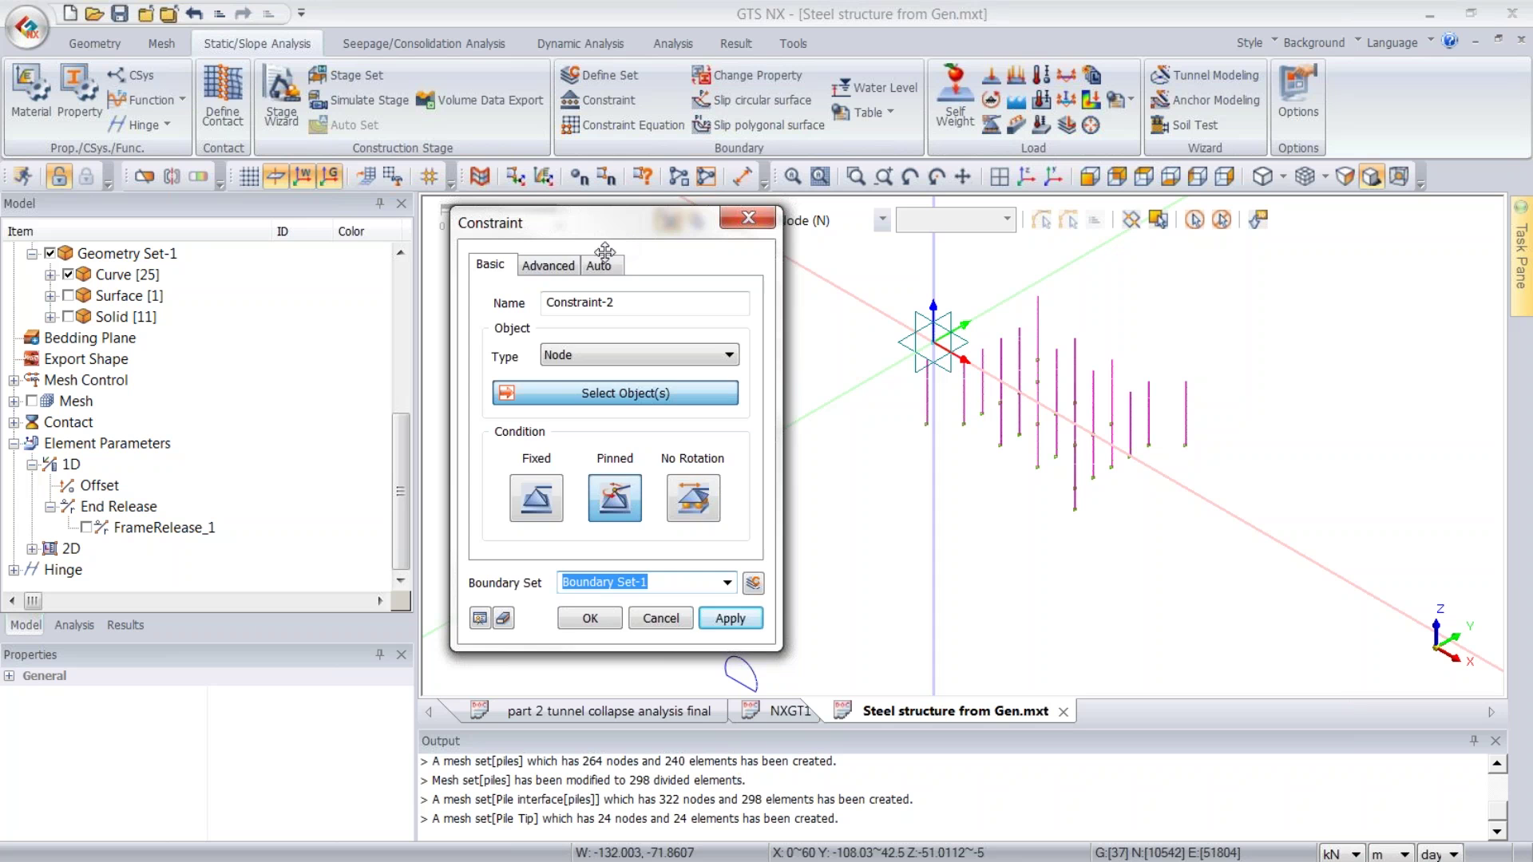
left_click(551, 265)
left_click_drag(874, 273, 1410, 639)
left_click(580, 500)
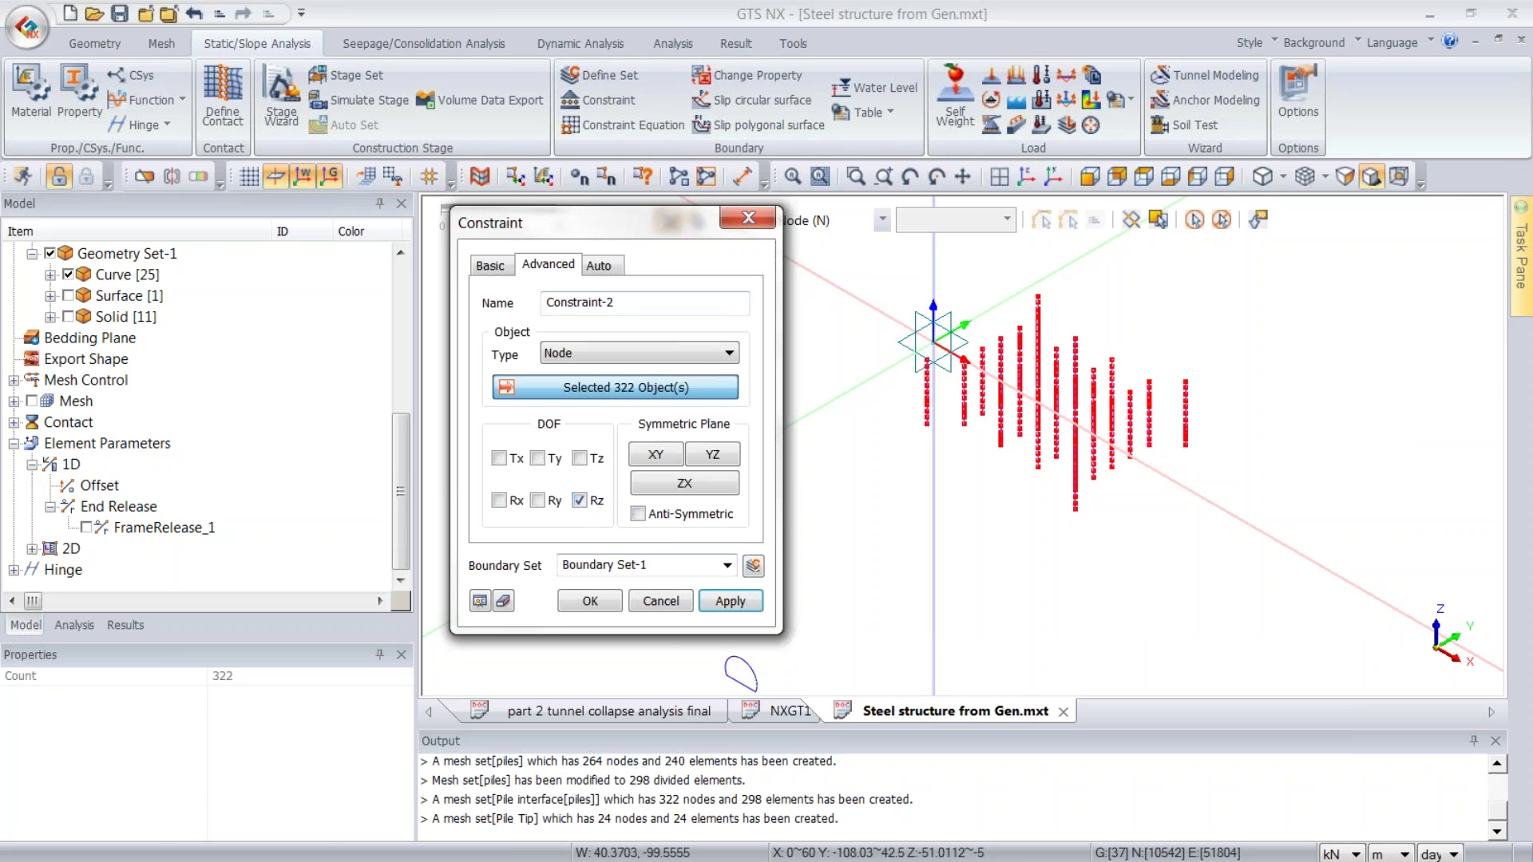
left_click(727, 565)
type("rz")
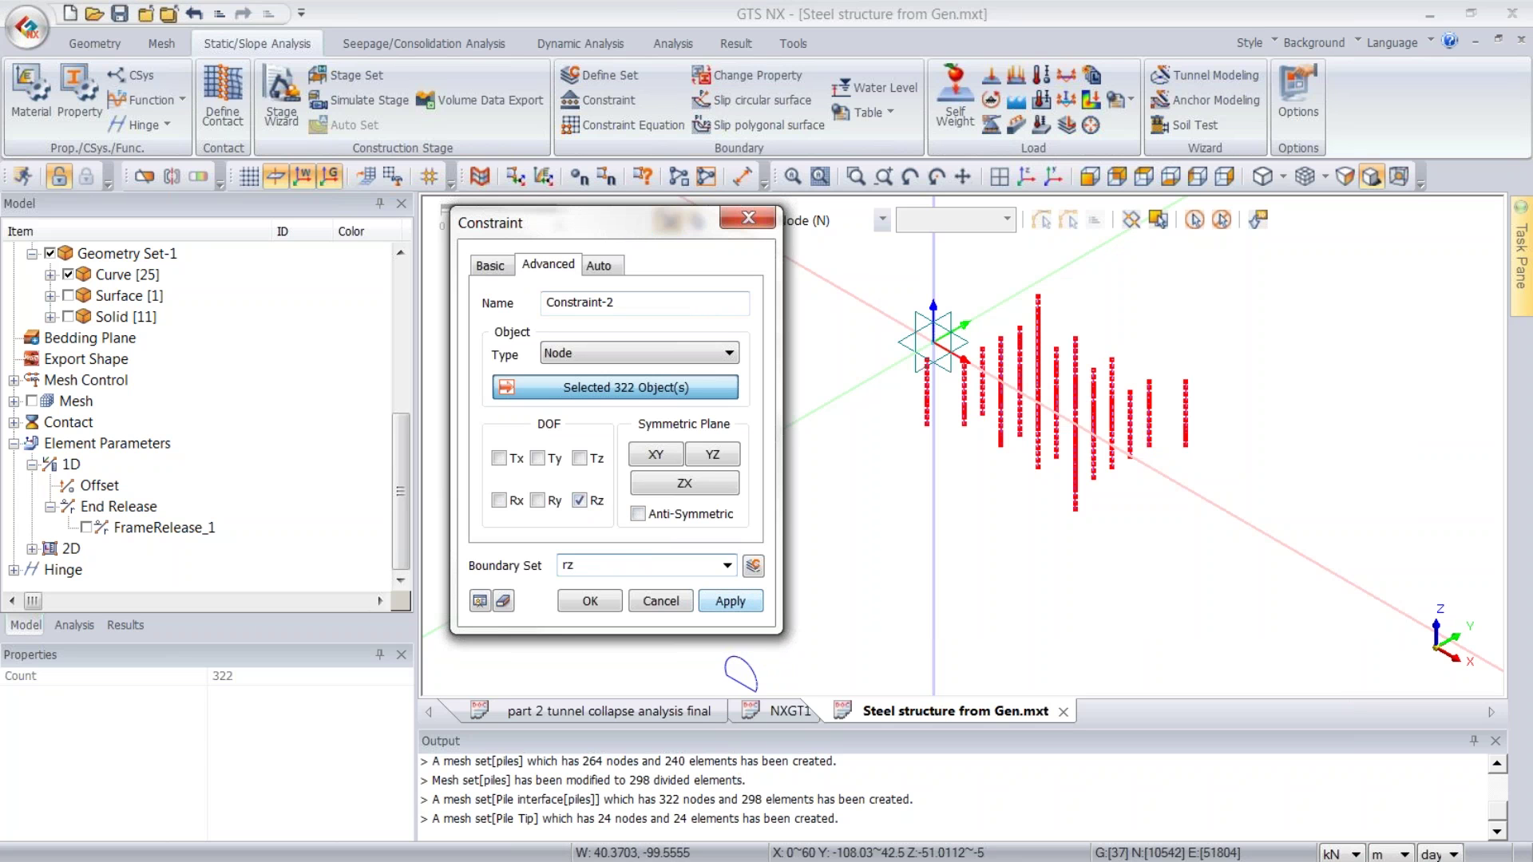
left_click(718, 603)
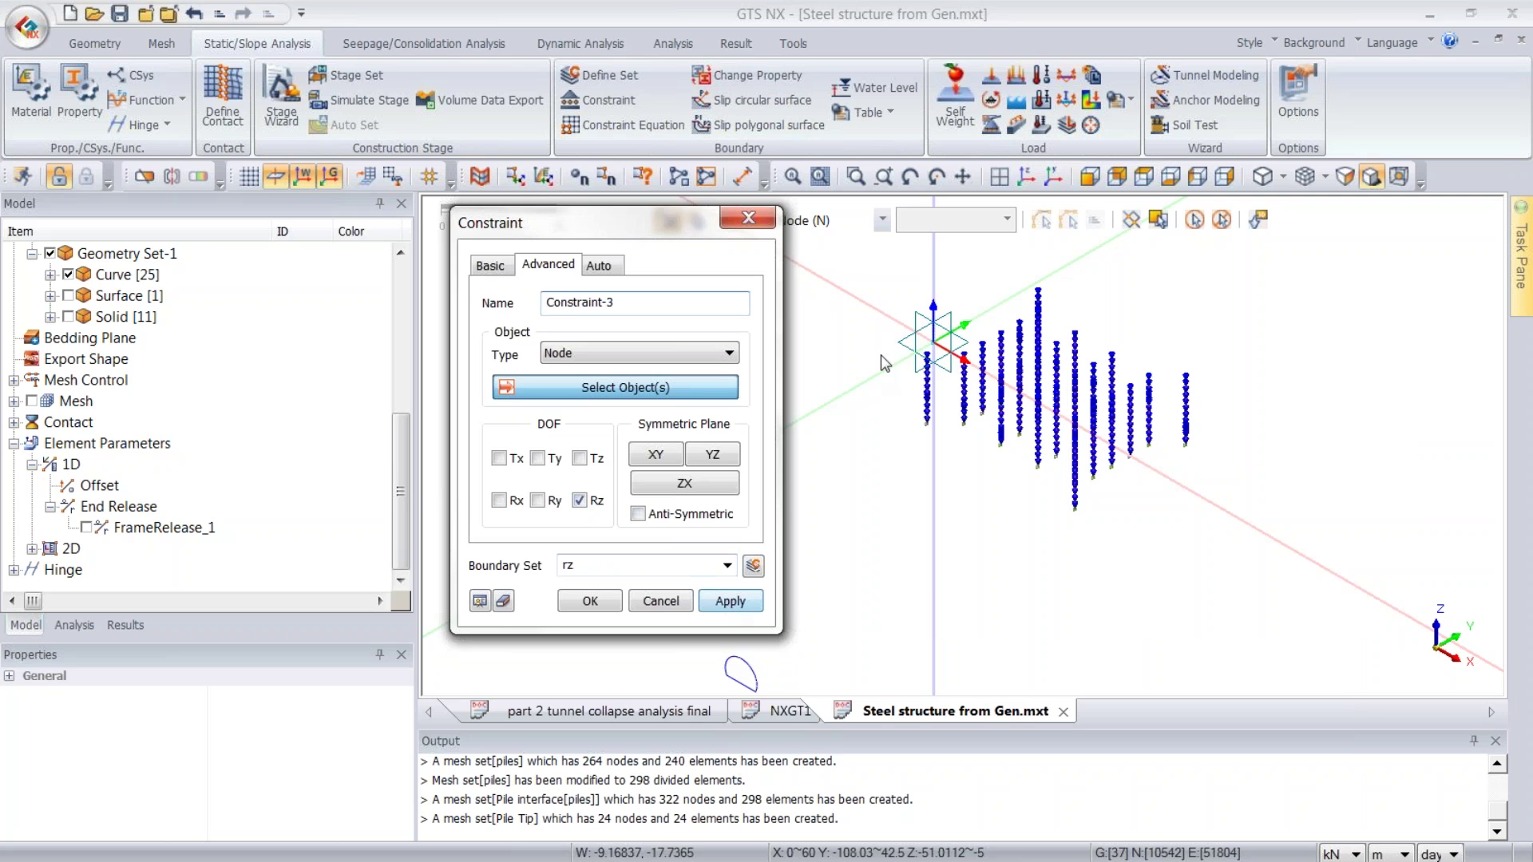
- Show all mesh sets and apply an automatic boundary constraint that considers all mesh sets
mouse_move(1075, 343)
middle_mouse_down()
mouse_move(1075, 326)
mouse_move(1092, 339)
middle_mouse_up()
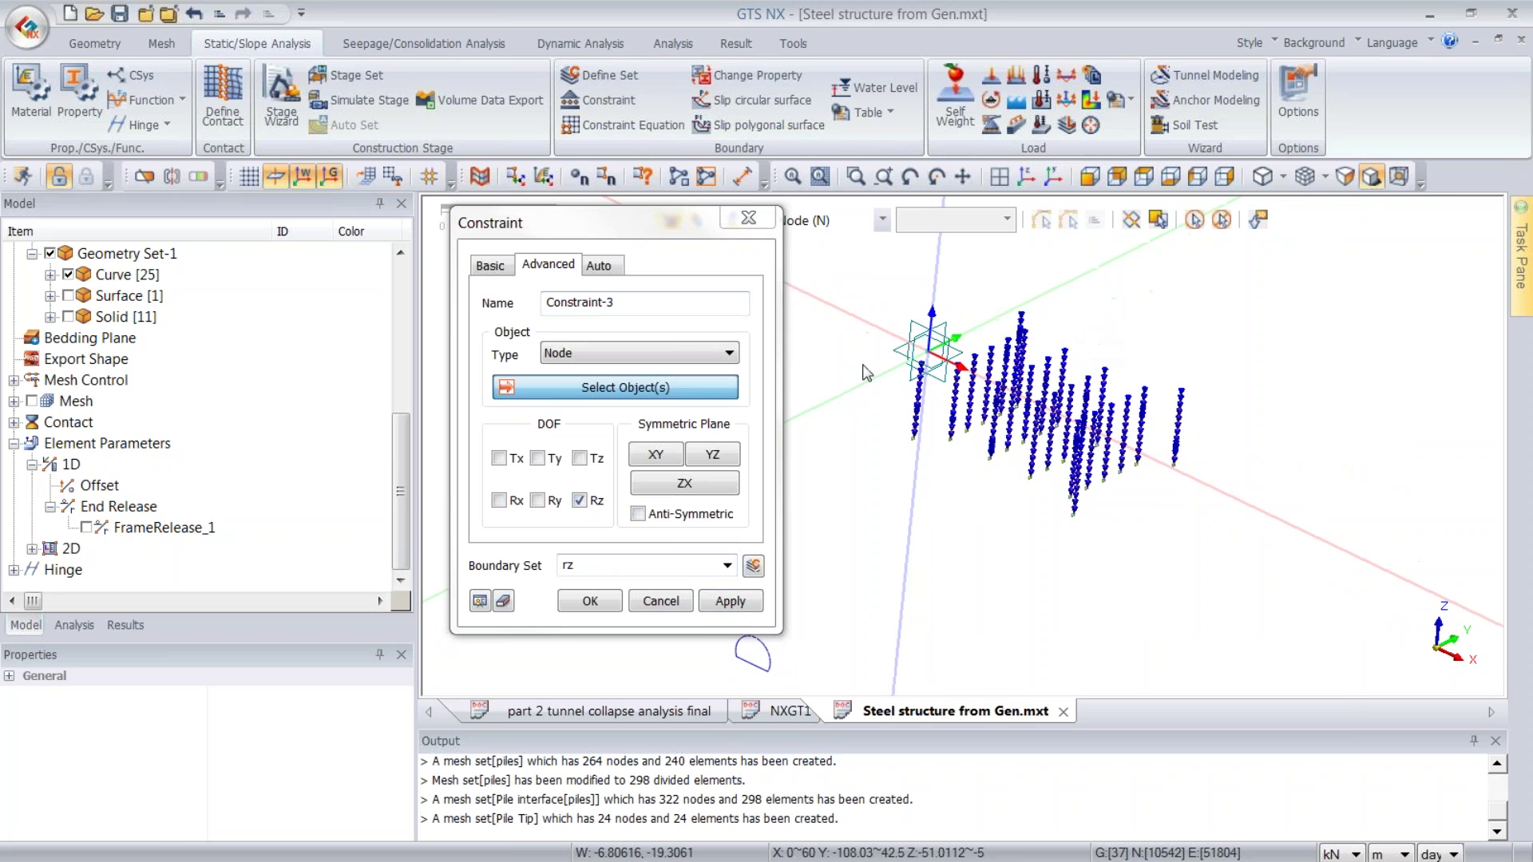
left_click(102, 465)
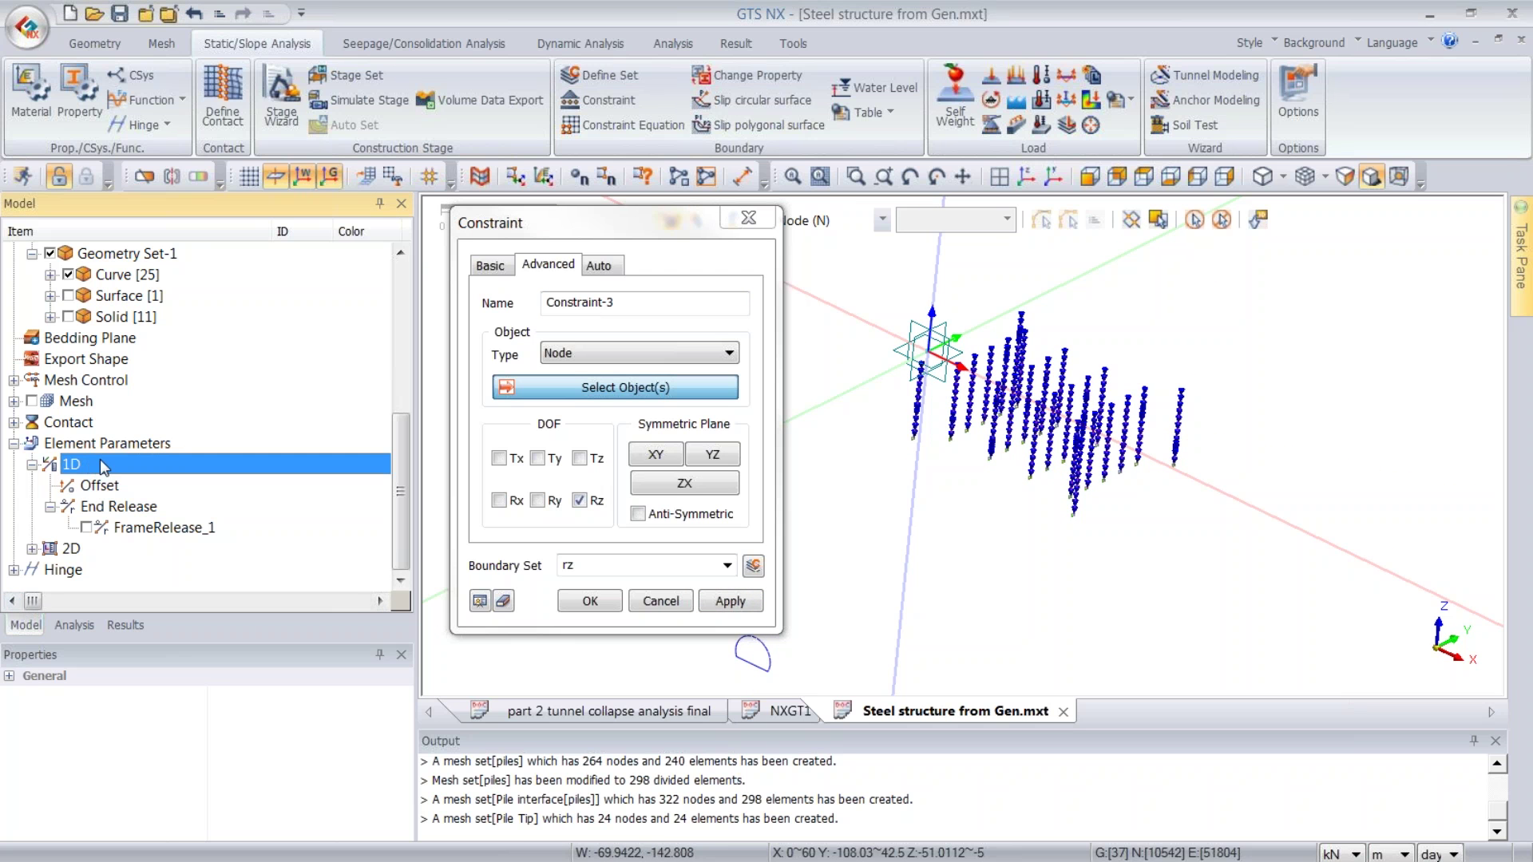
scroll(77, 519, "up", 2)
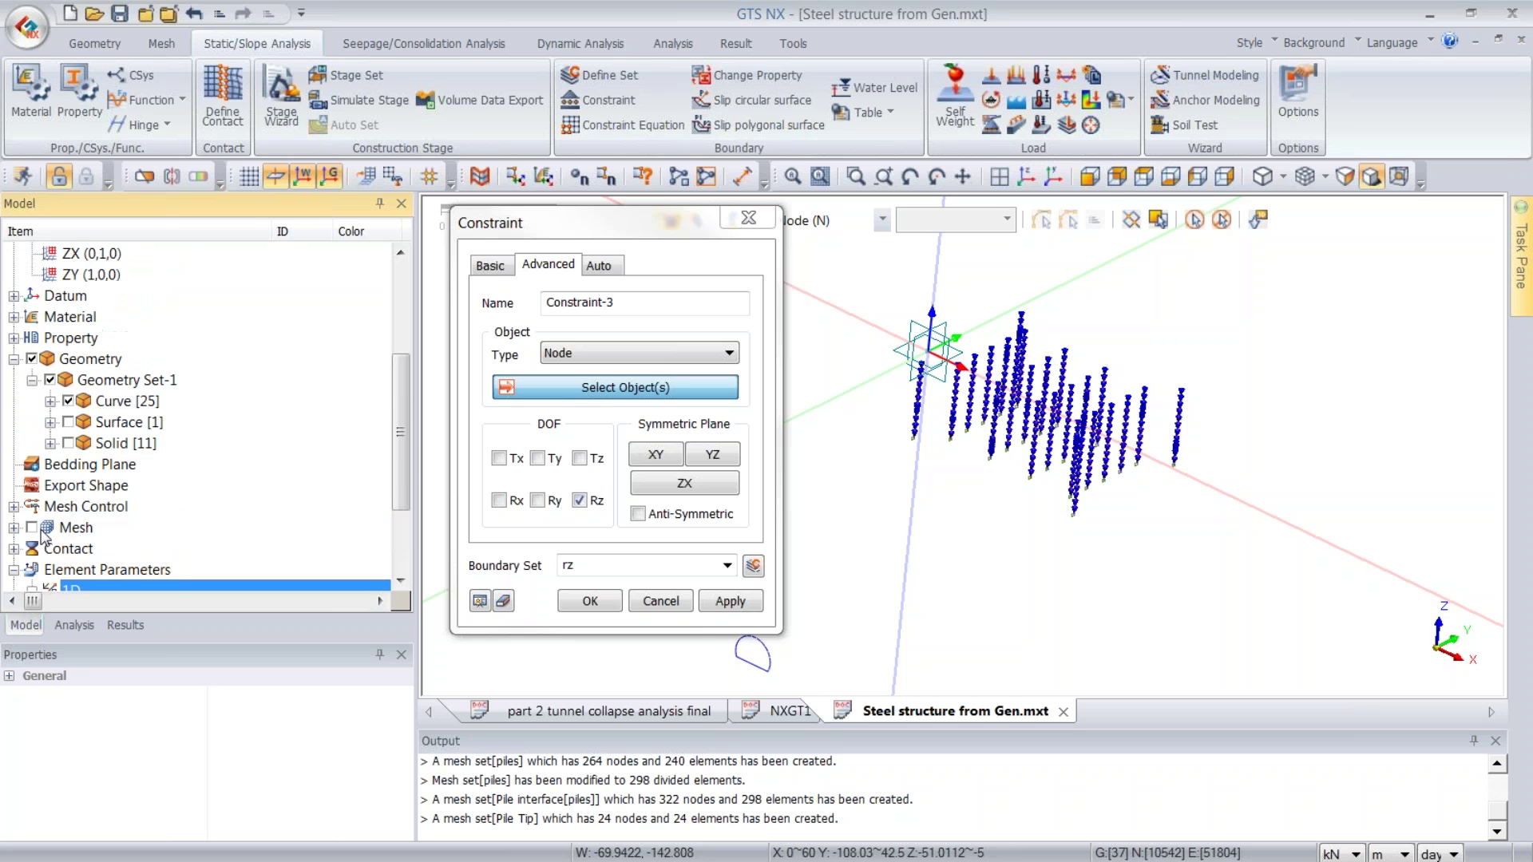
left_click(33, 527)
left_click(599, 269)
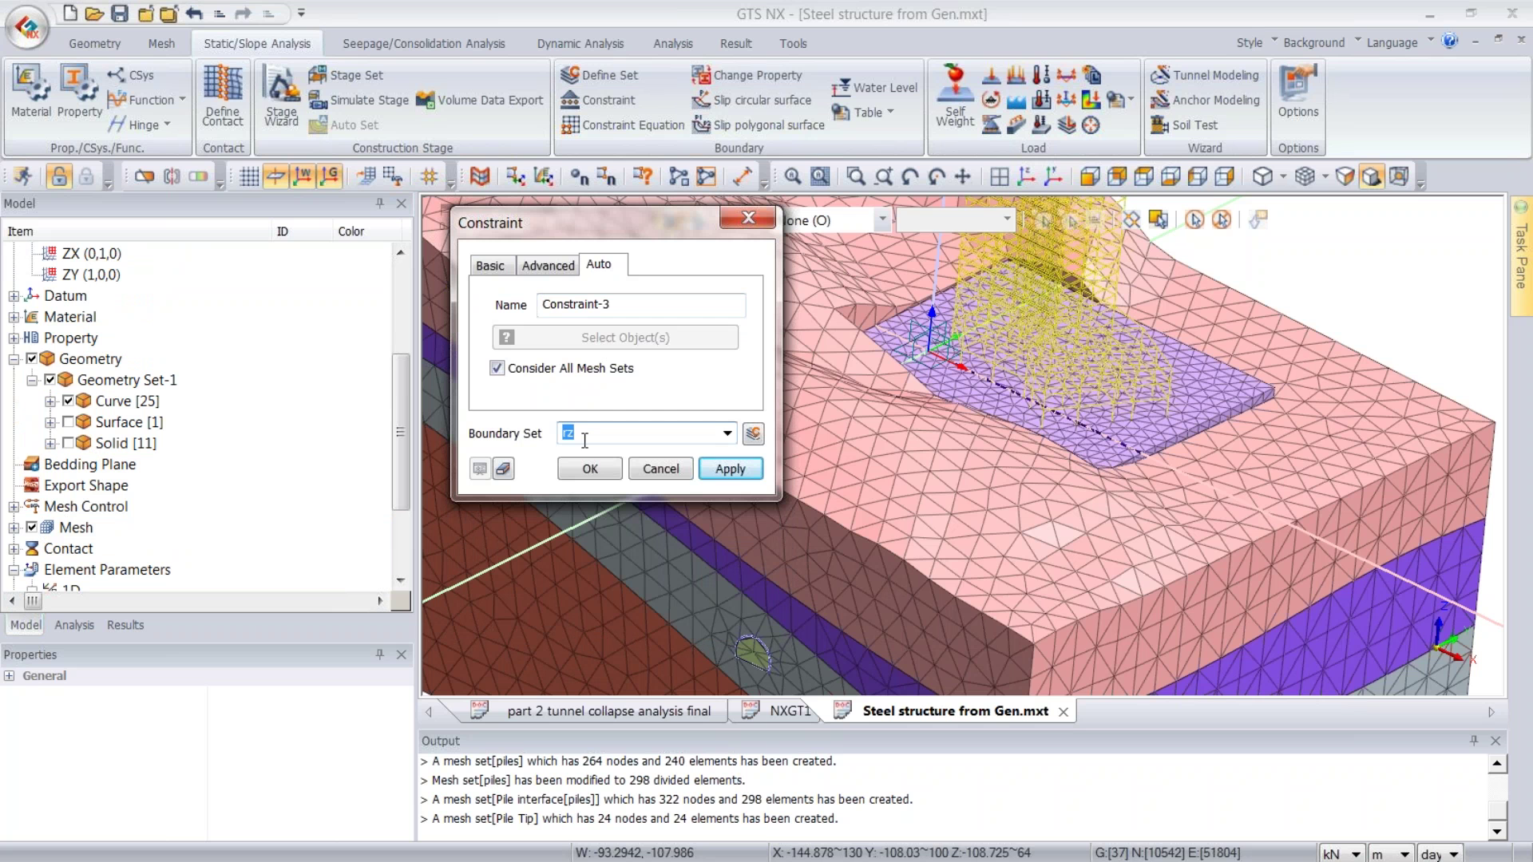
left_click(591, 469)
- Add a construction stage set named piles with stage type Stress and select it in the list
middle_click_drag(945, 484, 978, 460)
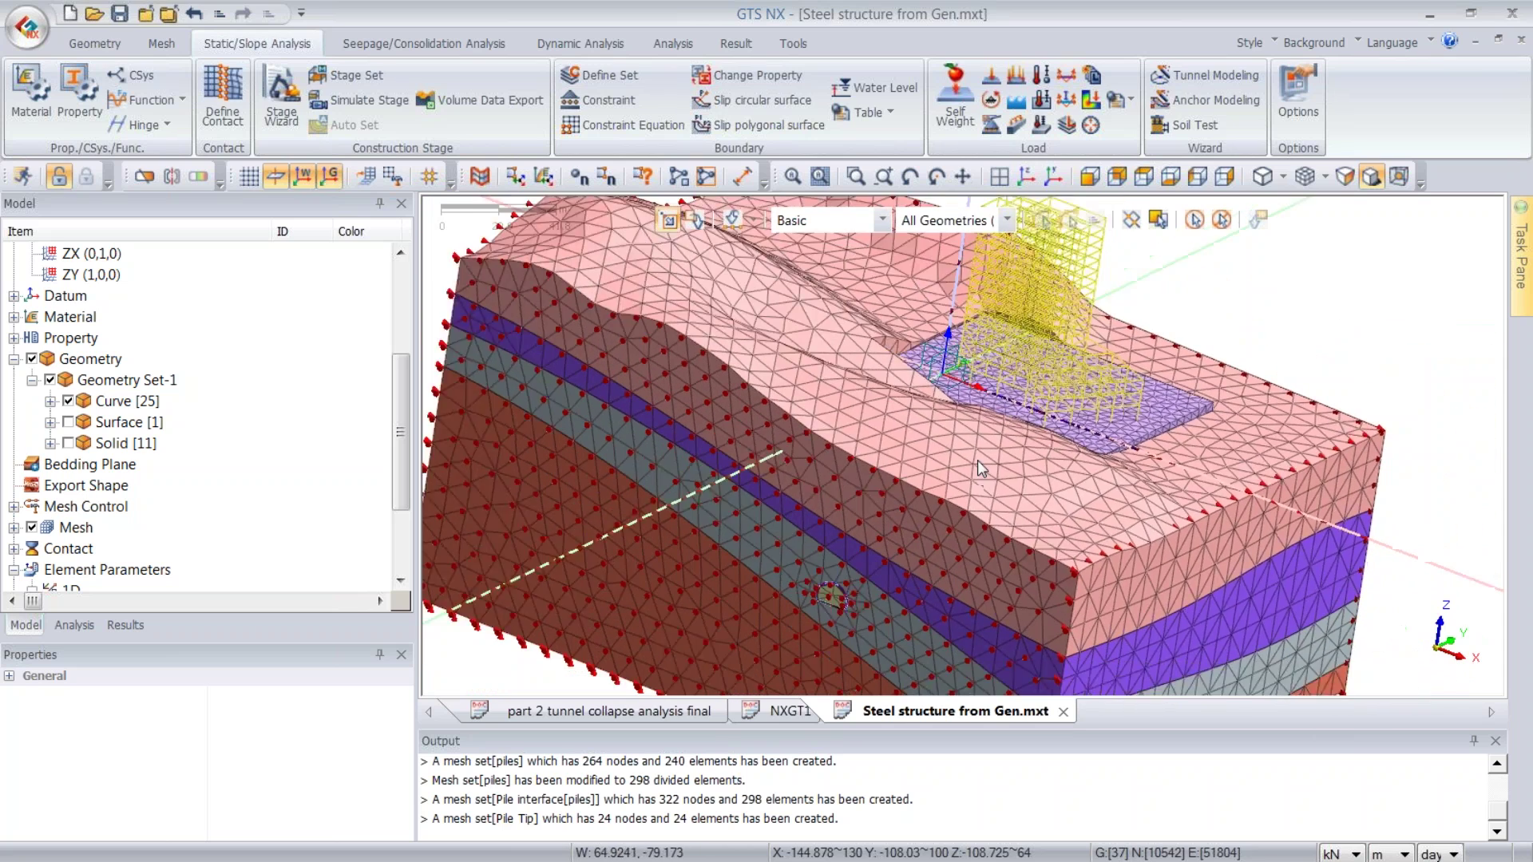
scroll(977, 460, "down", 2)
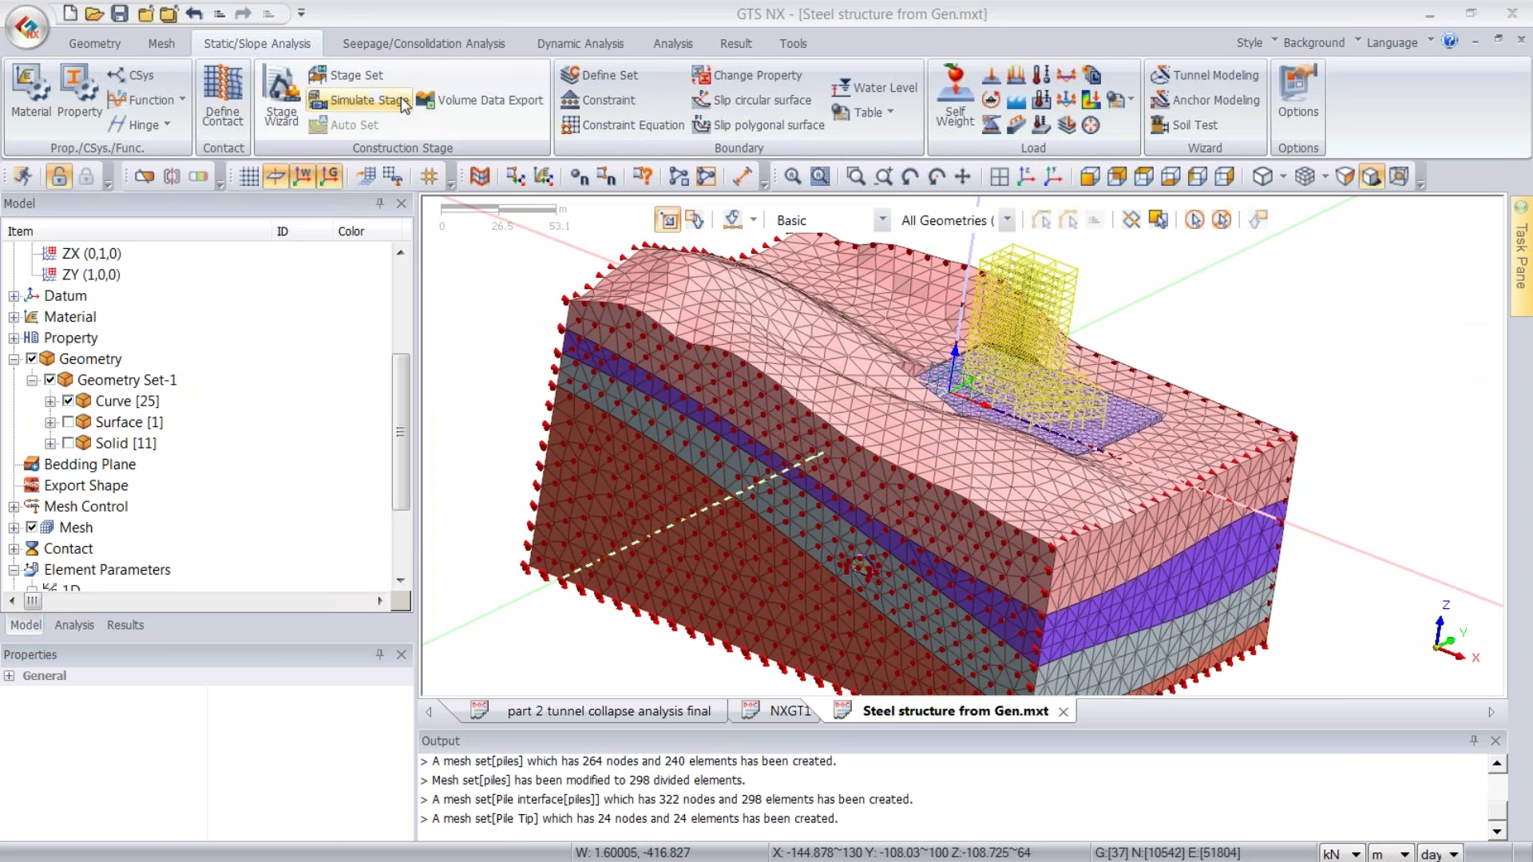
left_click(351, 75)
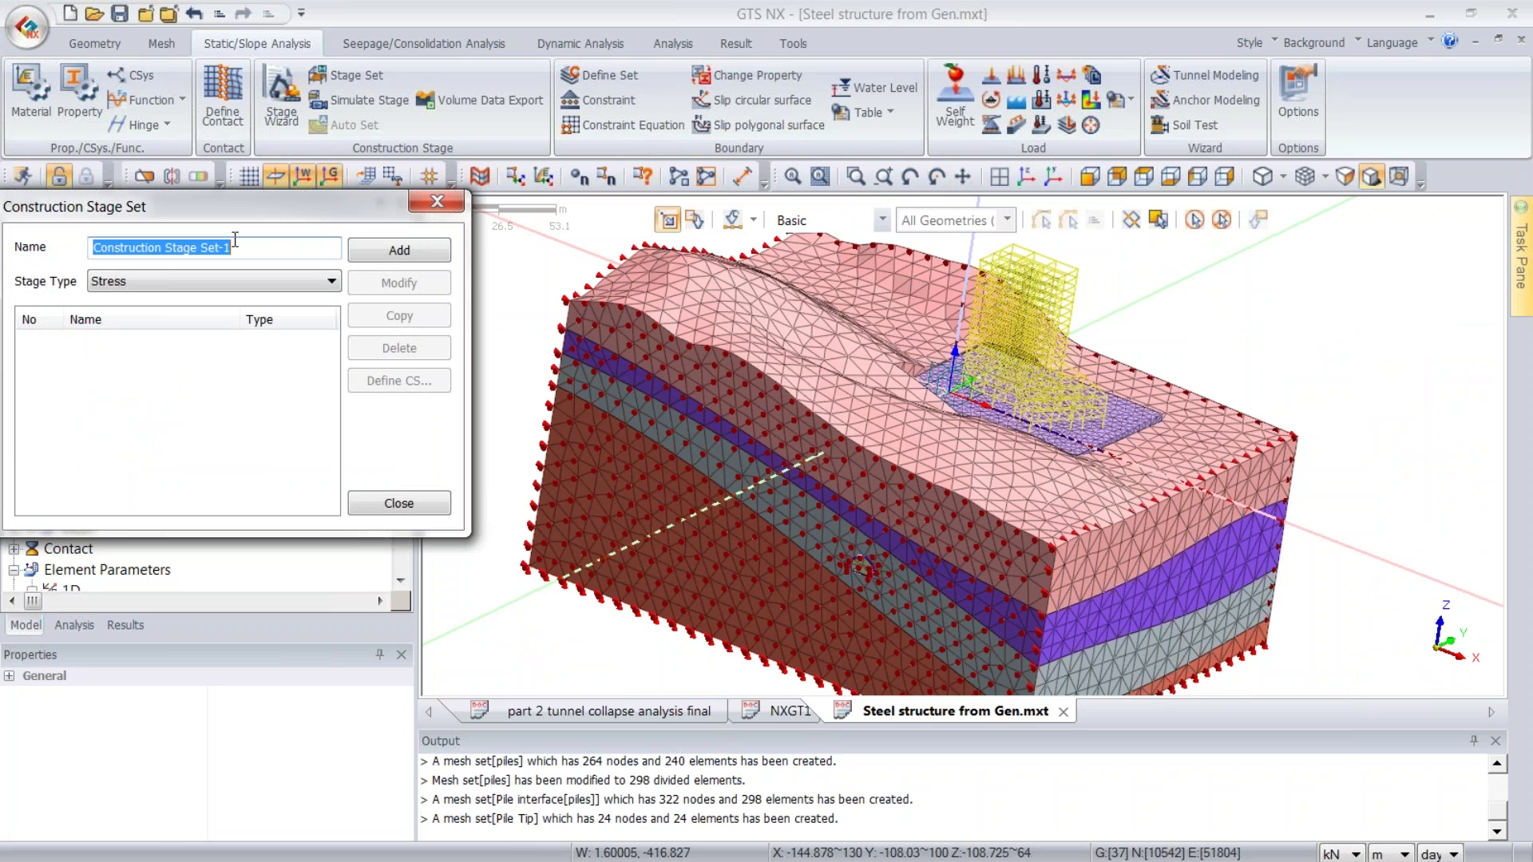
type("pi")
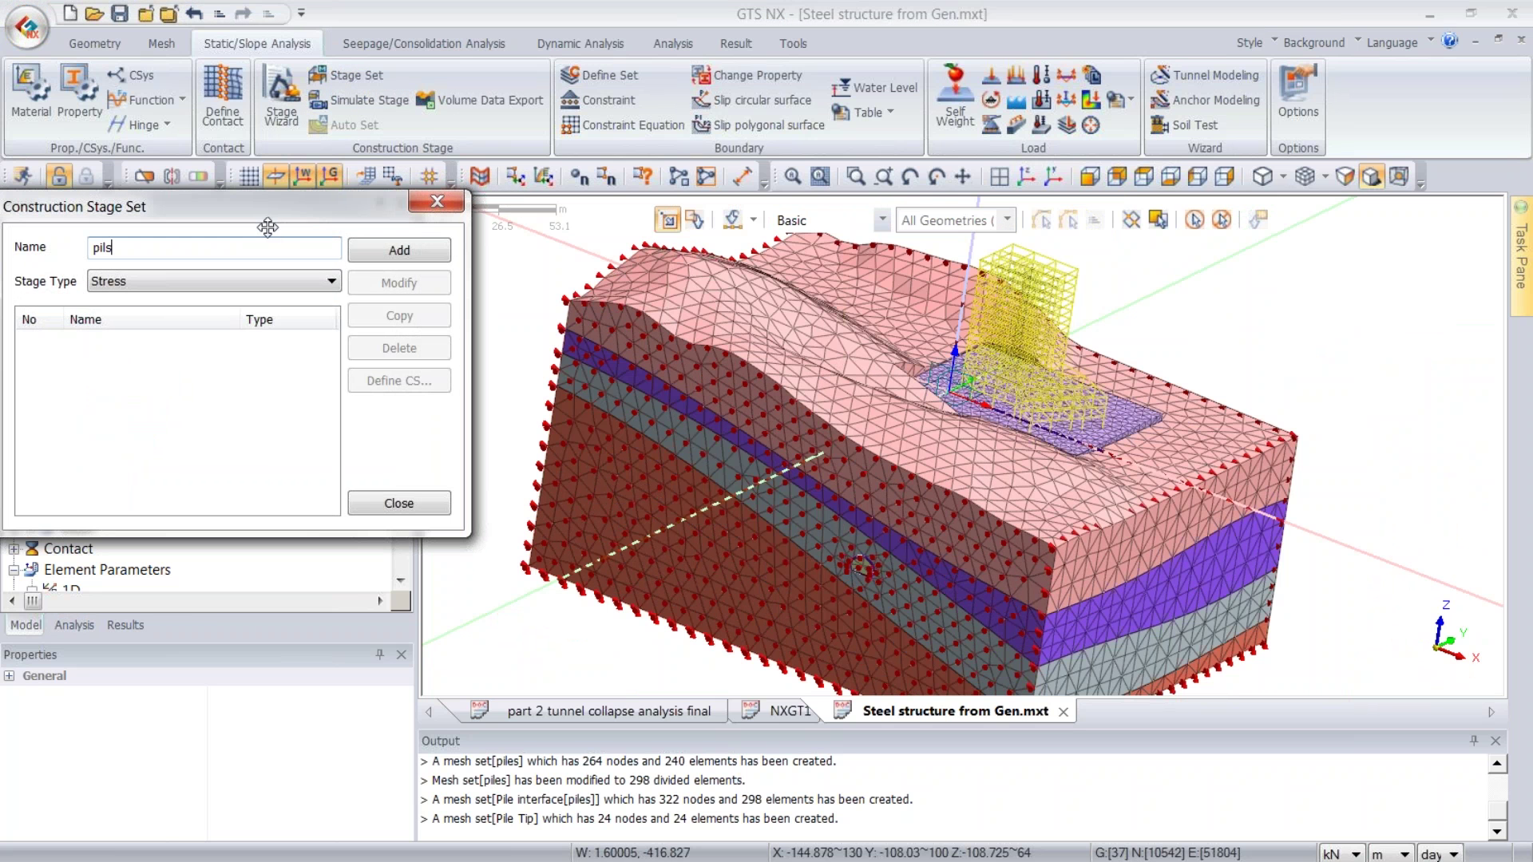
type("les")
left_click(399, 250)
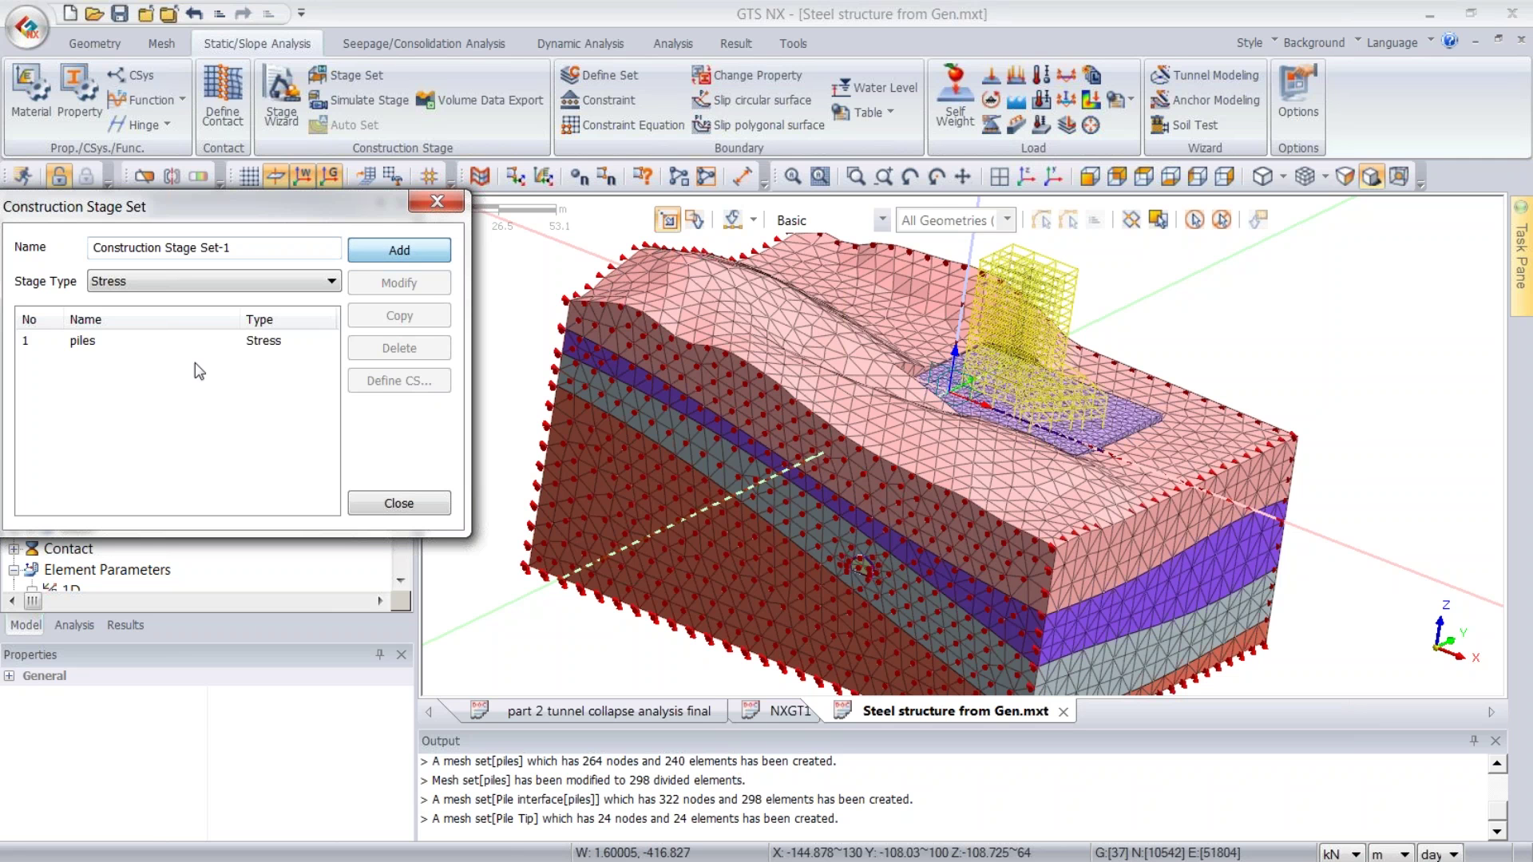
left_click(183, 341)
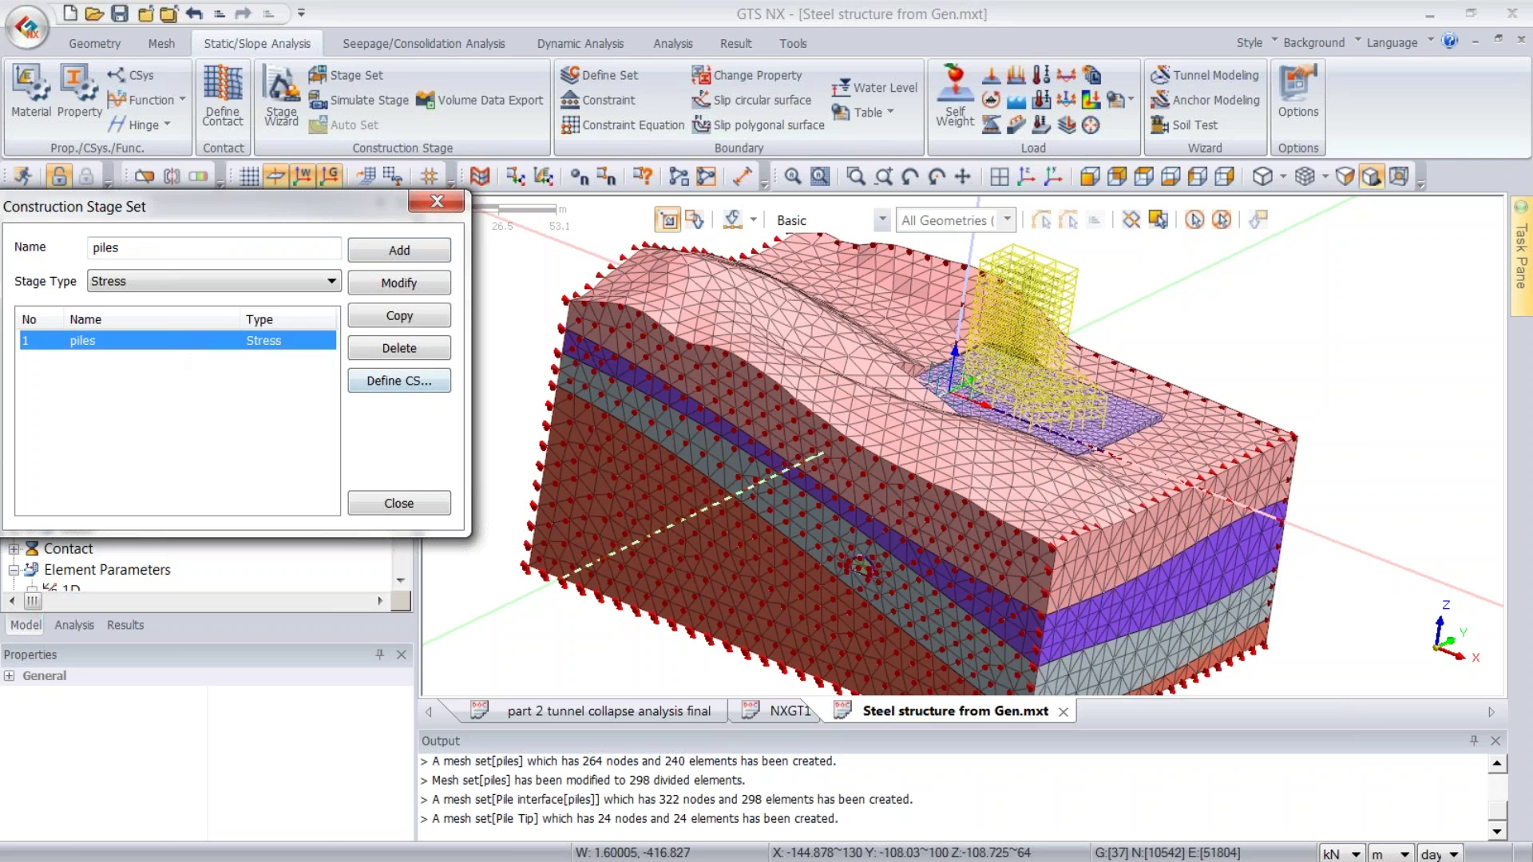
- Open the stage definition for the piles stage set and set the displayed data to Activate
left_click(397, 381)
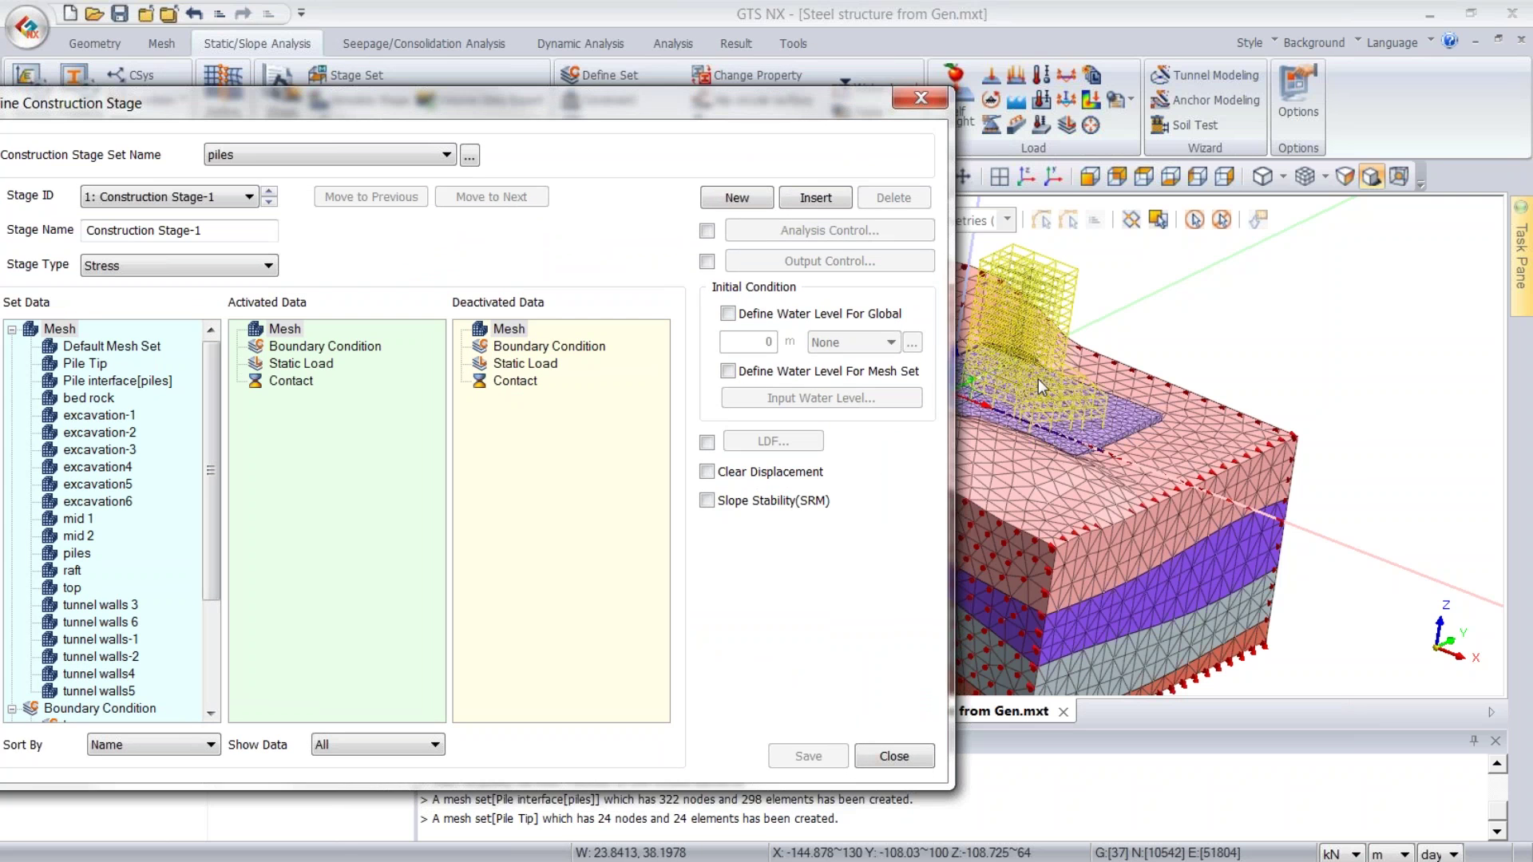
middle_click_drag(1038, 379, 1324, 322)
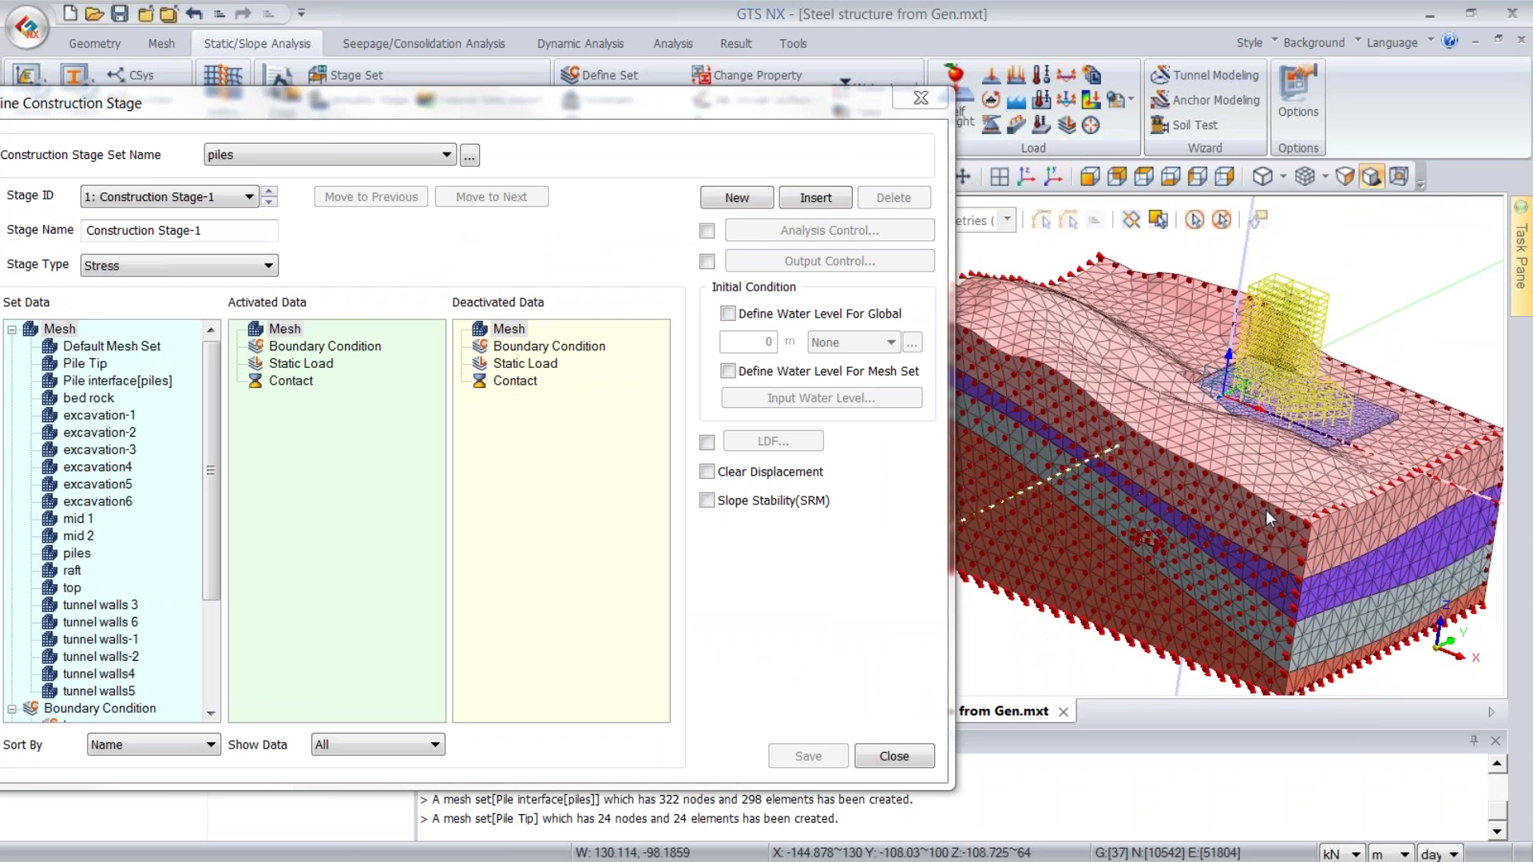
left_click(600, 75)
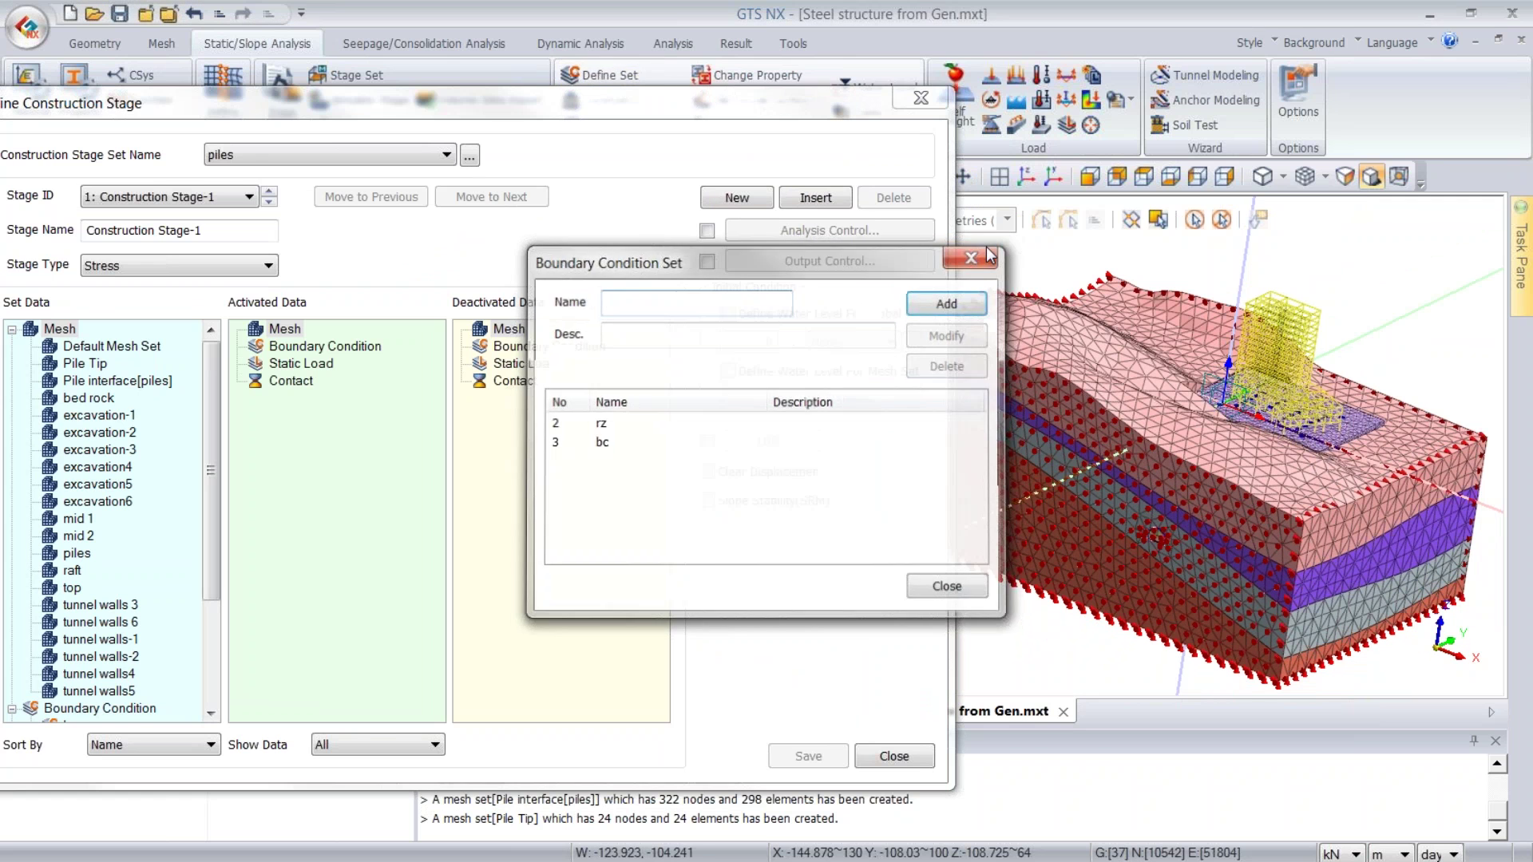
left_click(988, 247)
left_click_drag(636, 102, 701, 92)
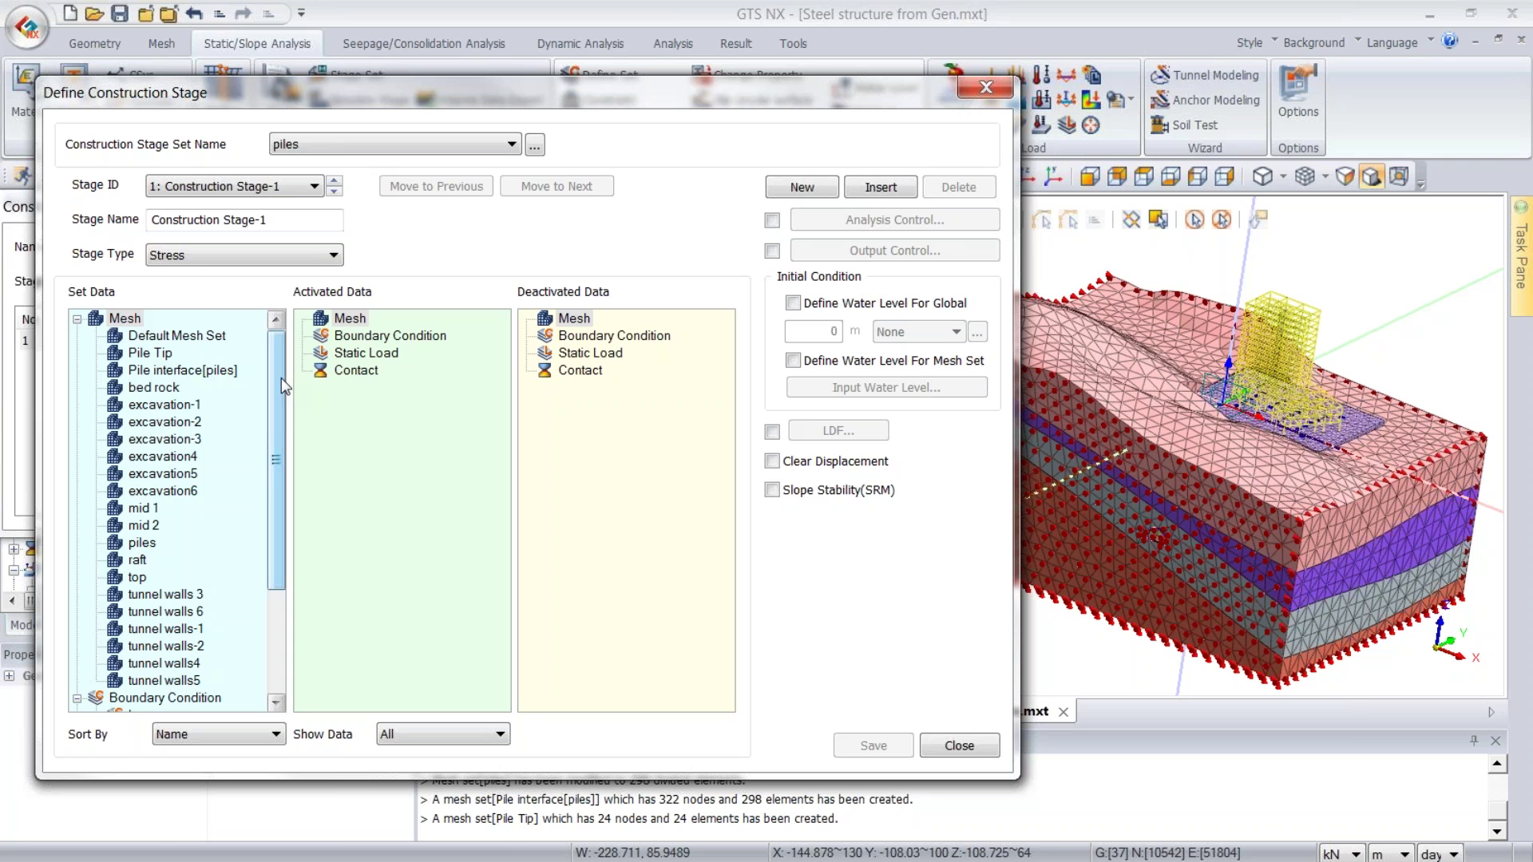
left_click_drag(281, 377, 404, 434)
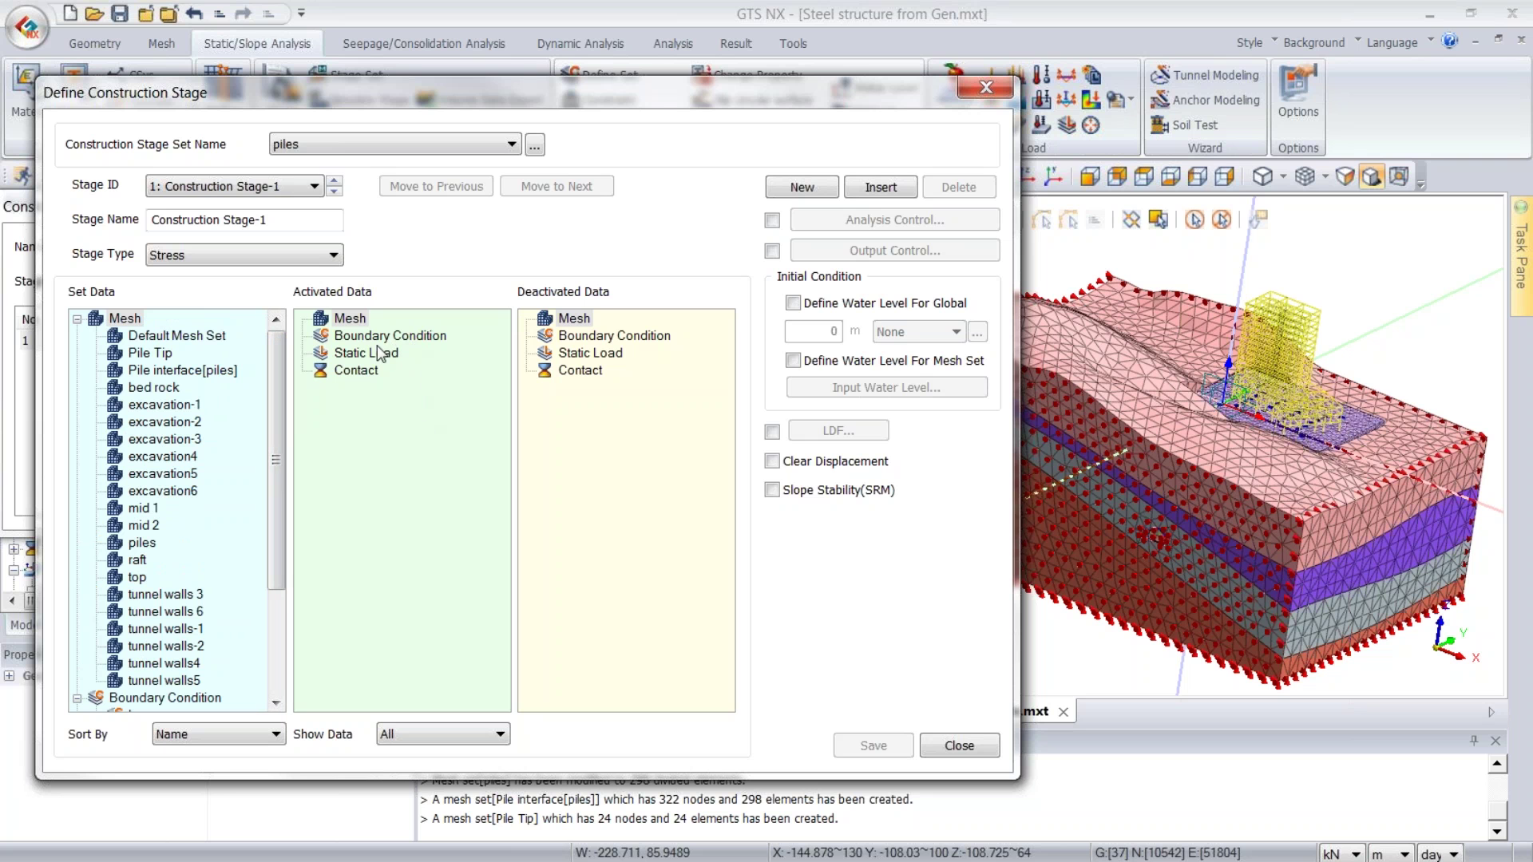
left_click(461, 740)
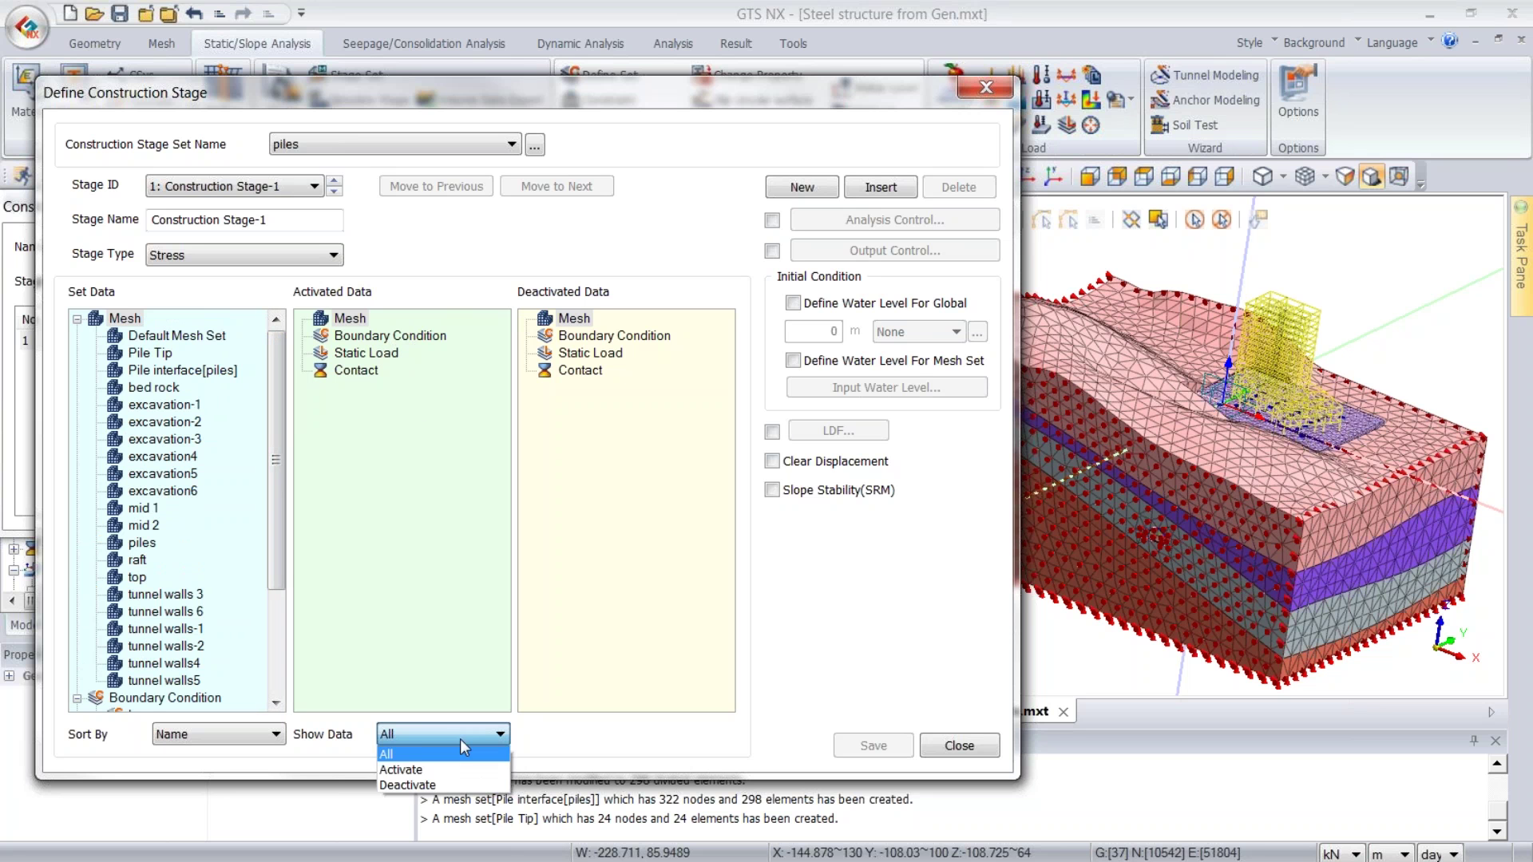
left_click(443, 772)
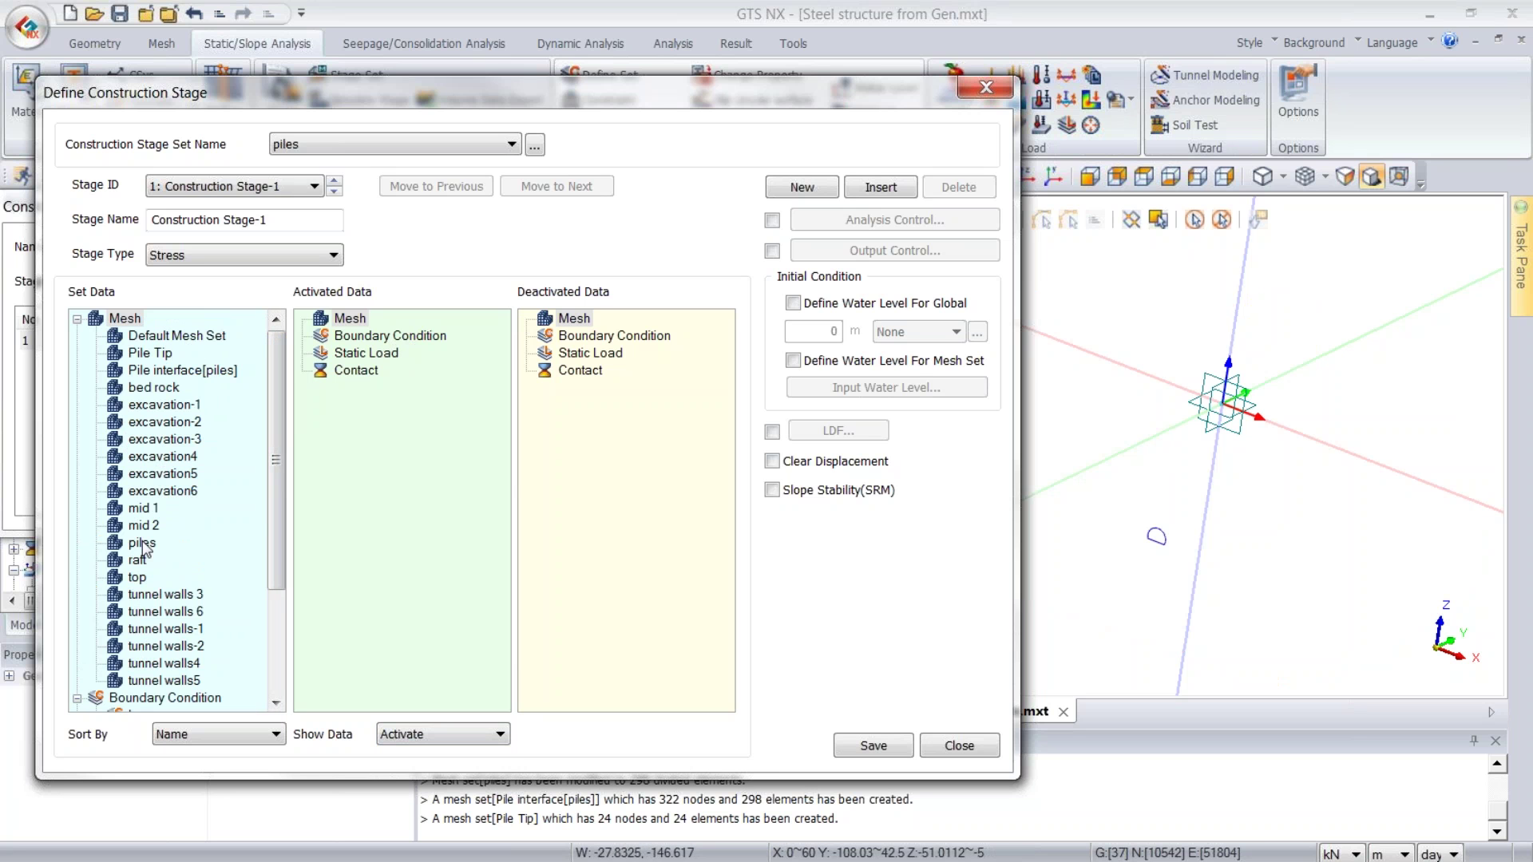
- Activate the bed rock, excavation 1 to 6, mid 1, mid 2 and top mesh sets in Construction Stage-1
left_click(151, 497)
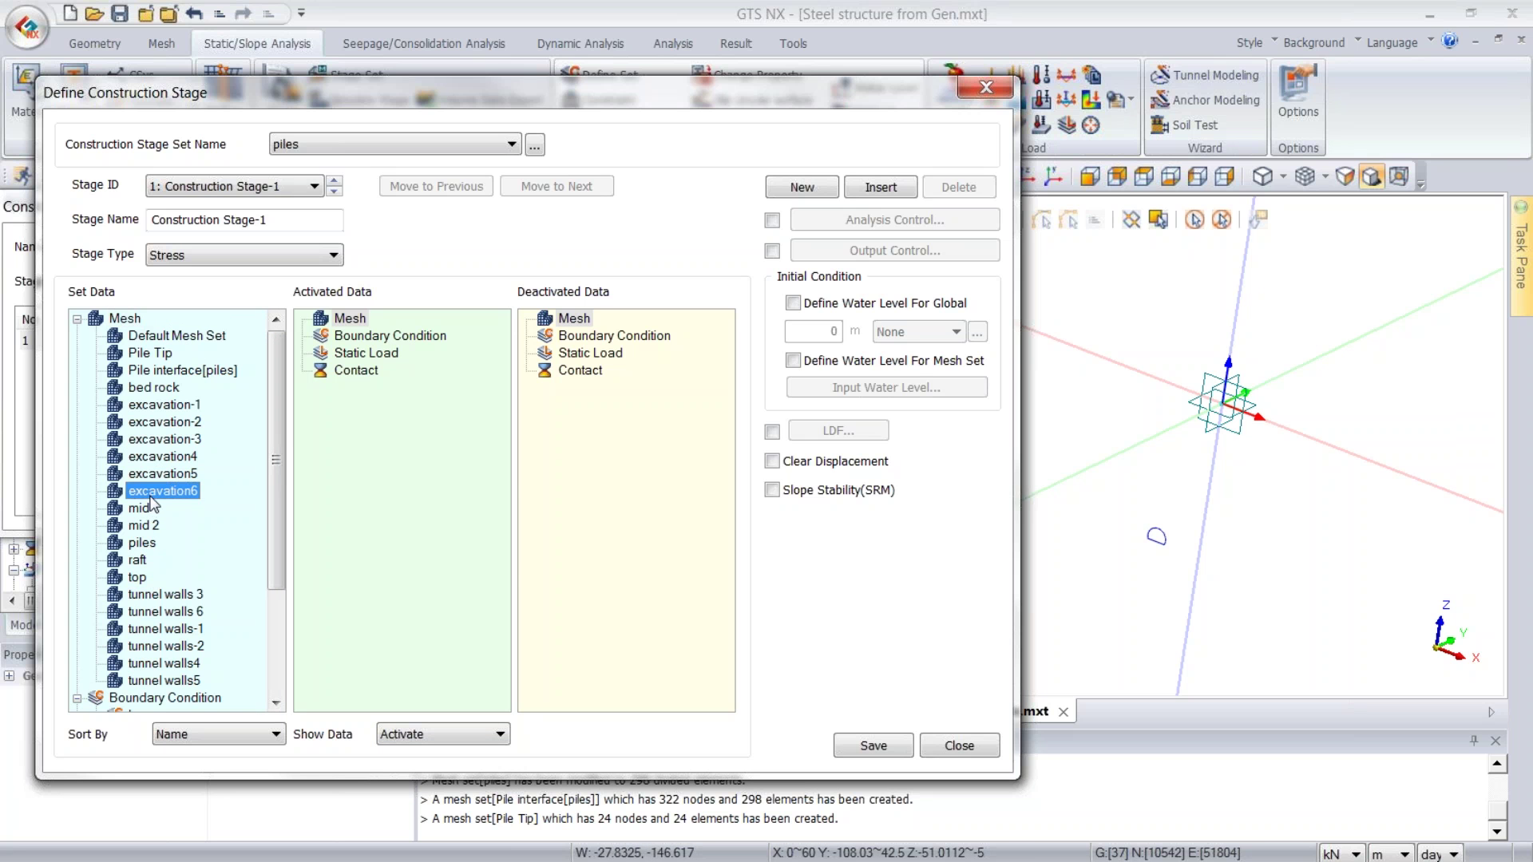
left_click(124, 393, "shift")
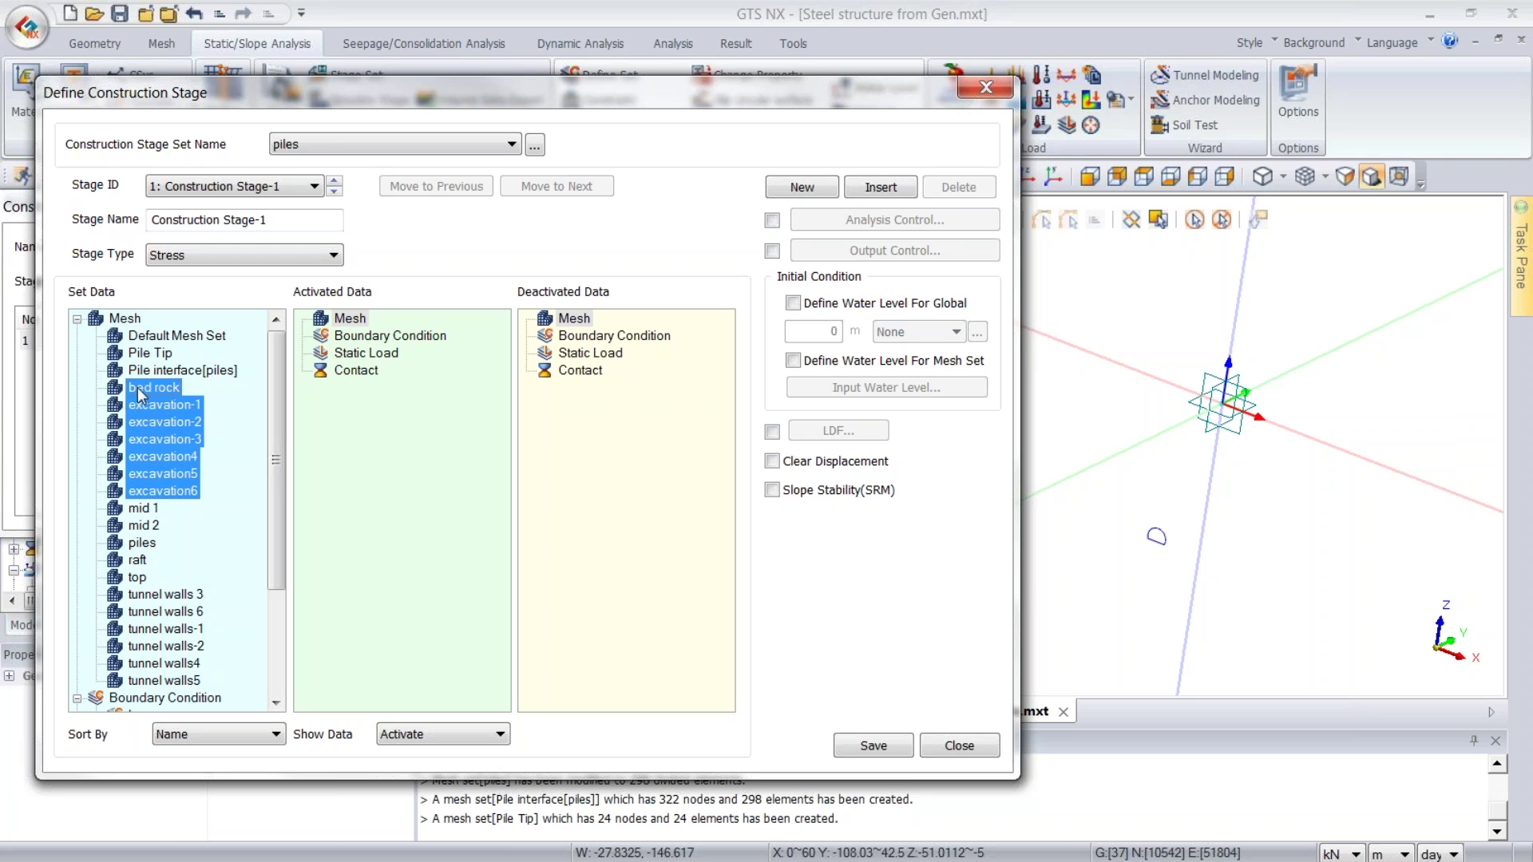
left_click_drag(286, 420, 376, 360)
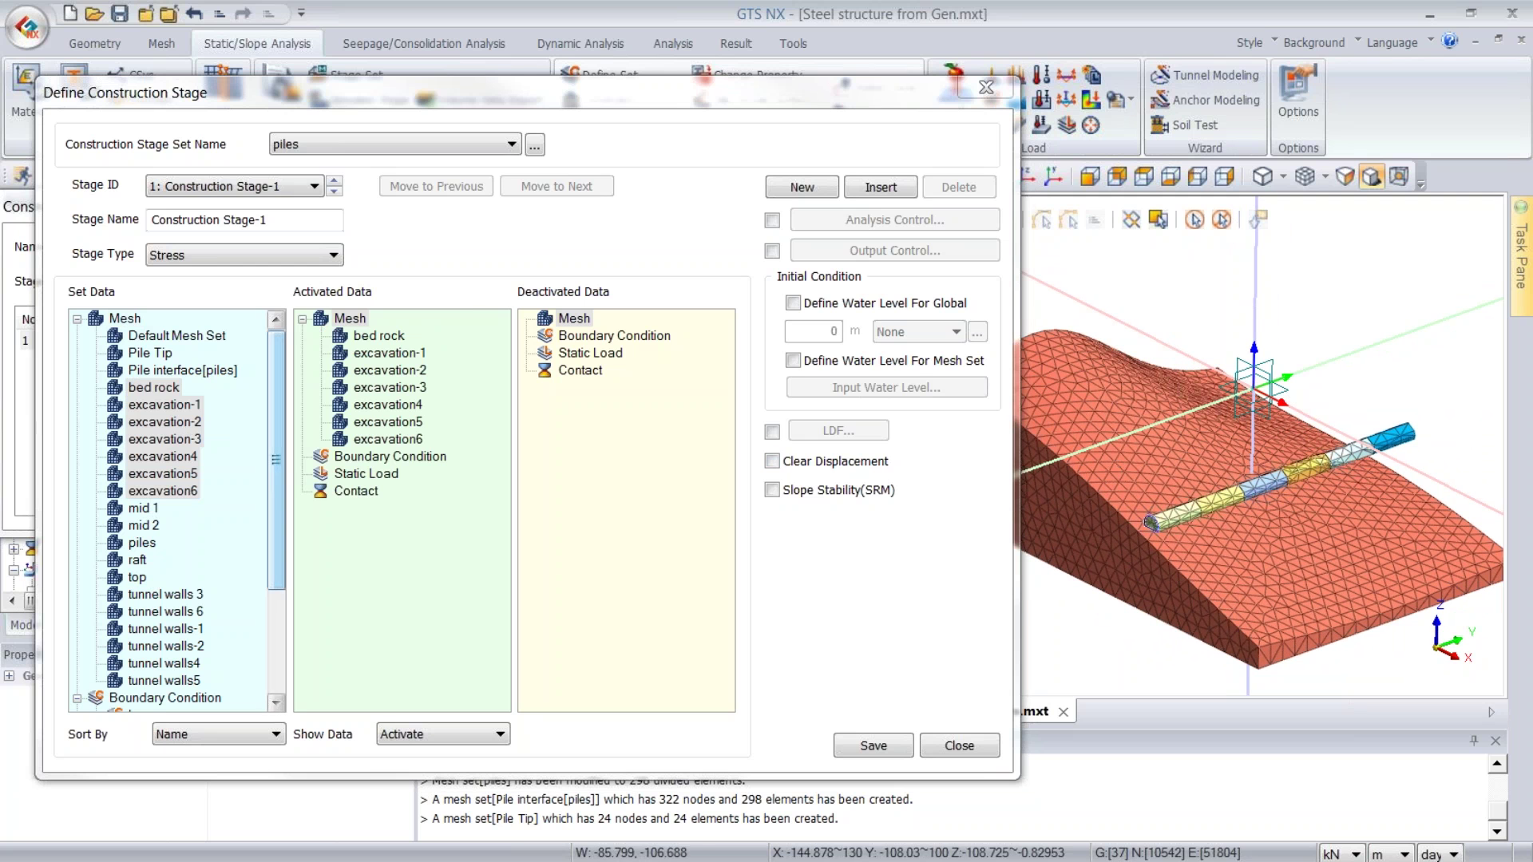
left_click_drag(276, 519, 277, 554)
left_click_drag(145, 459, 375, 455)
left_click_drag(143, 474, 355, 475)
left_click(135, 510)
left_click_drag(138, 527, 476, 499)
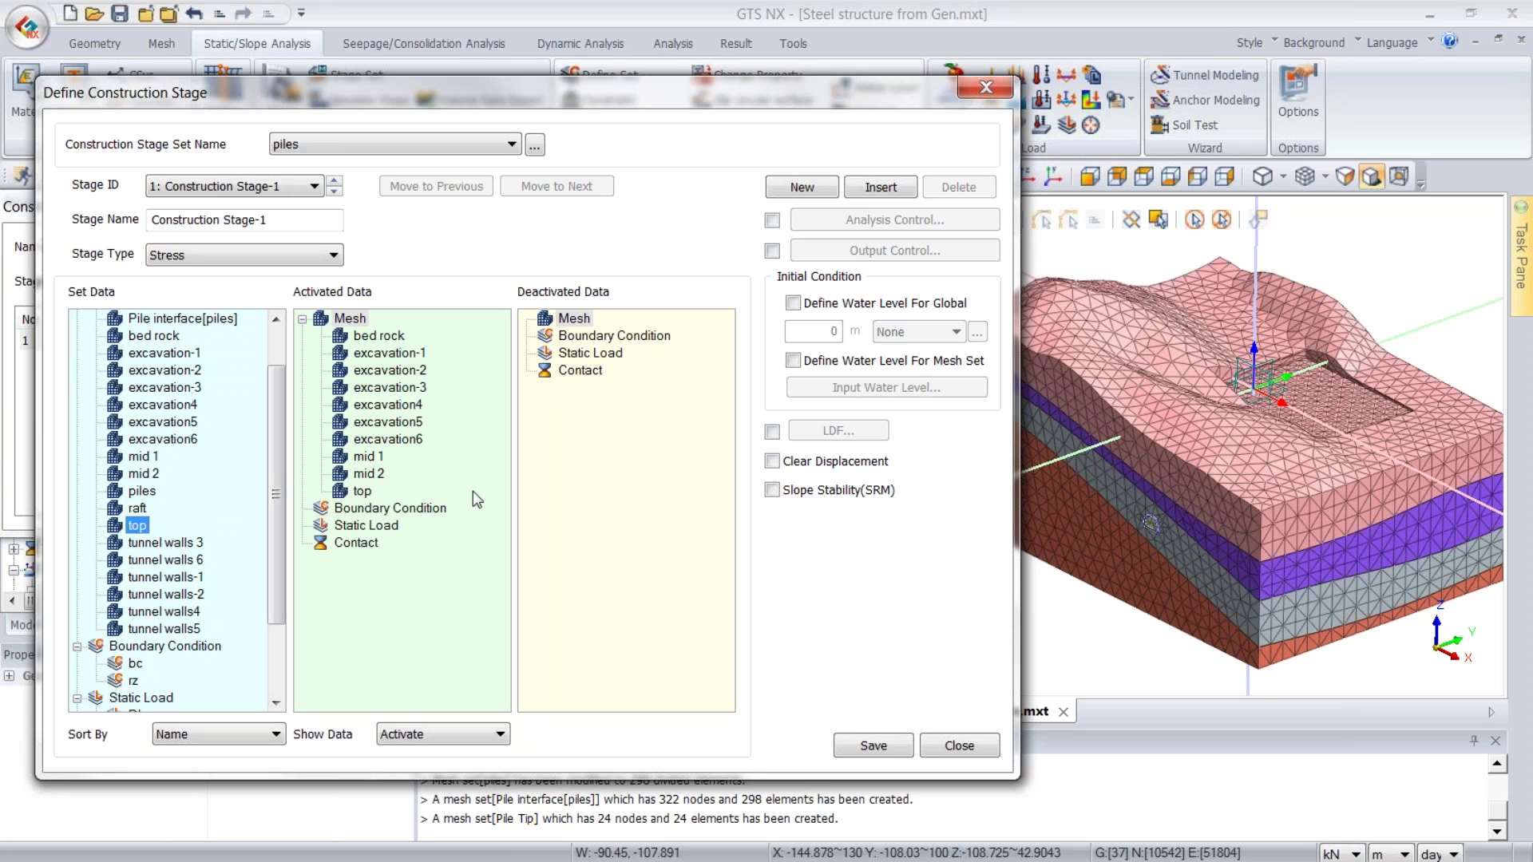
- Activate the bc boundary condition and the Self static load in Construction Stage-1
scroll(276, 519, "down", 2)
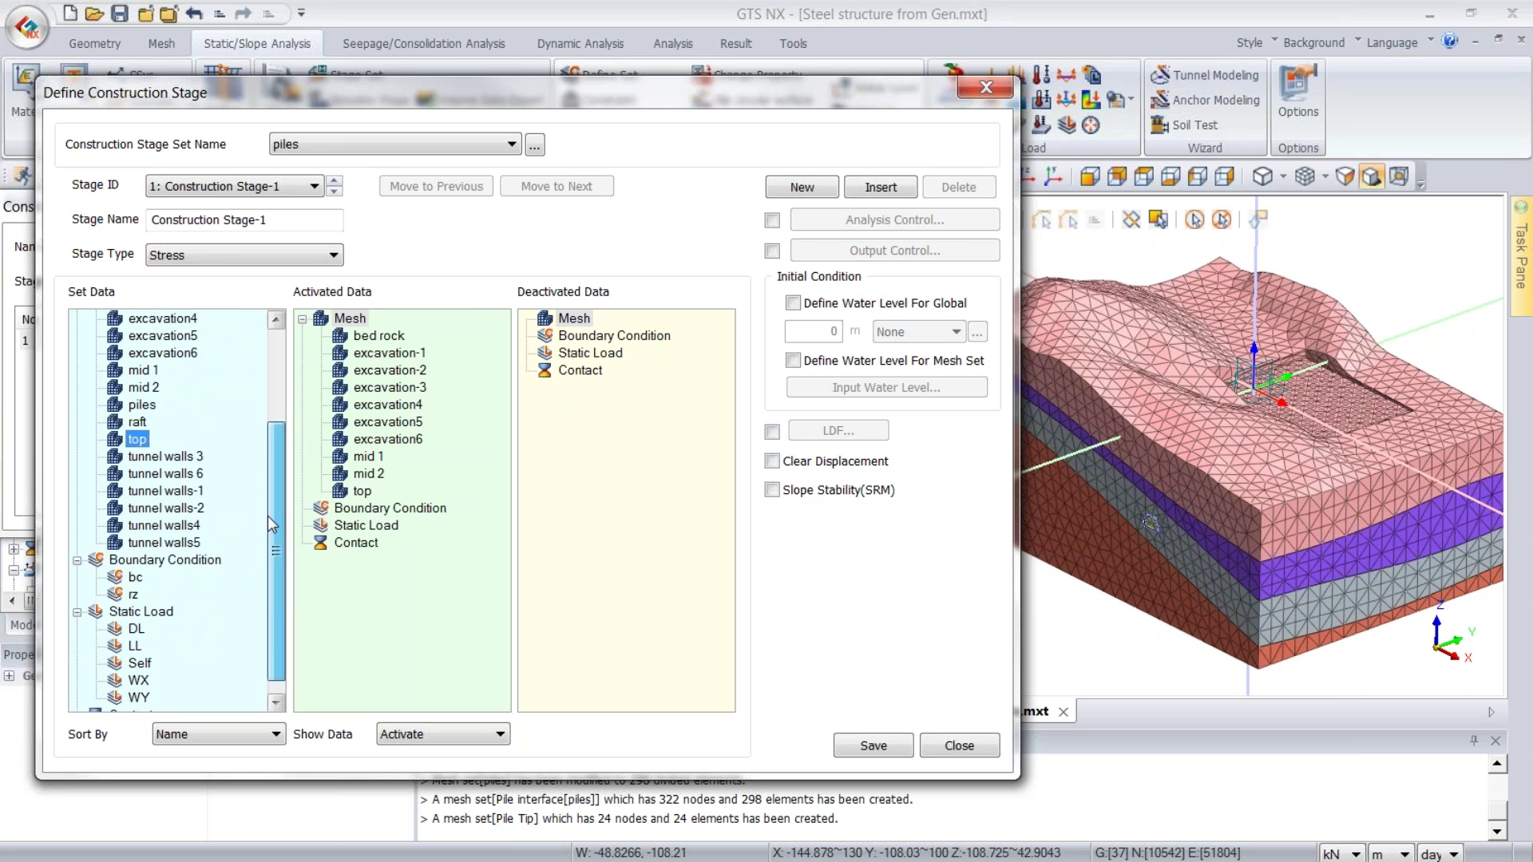
left_click(133, 560)
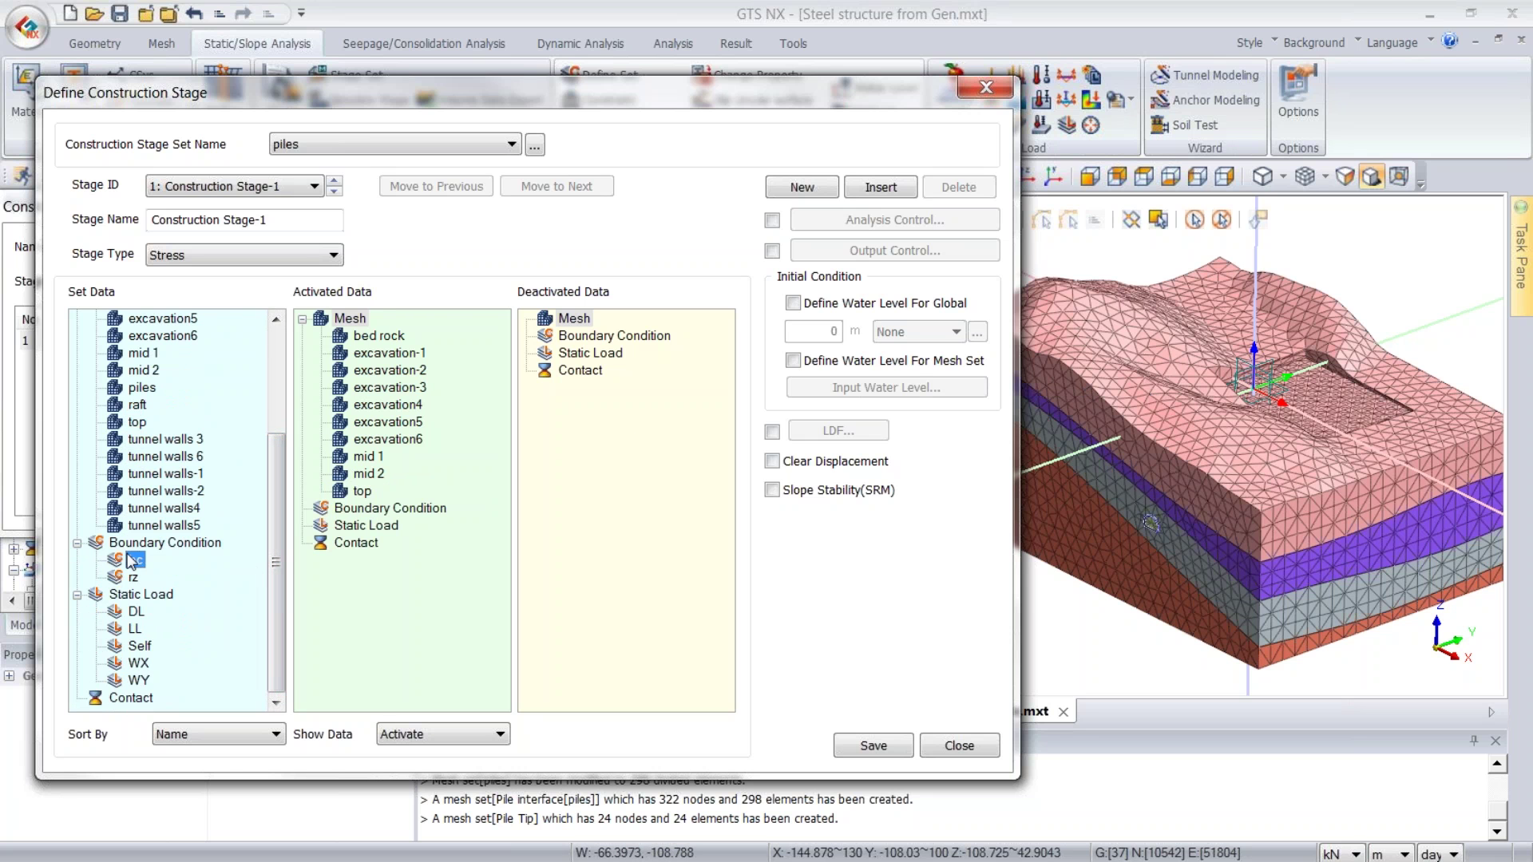
left_click_drag(132, 560, 383, 511)
left_click(140, 646)
left_click_drag(144, 651, 367, 543)
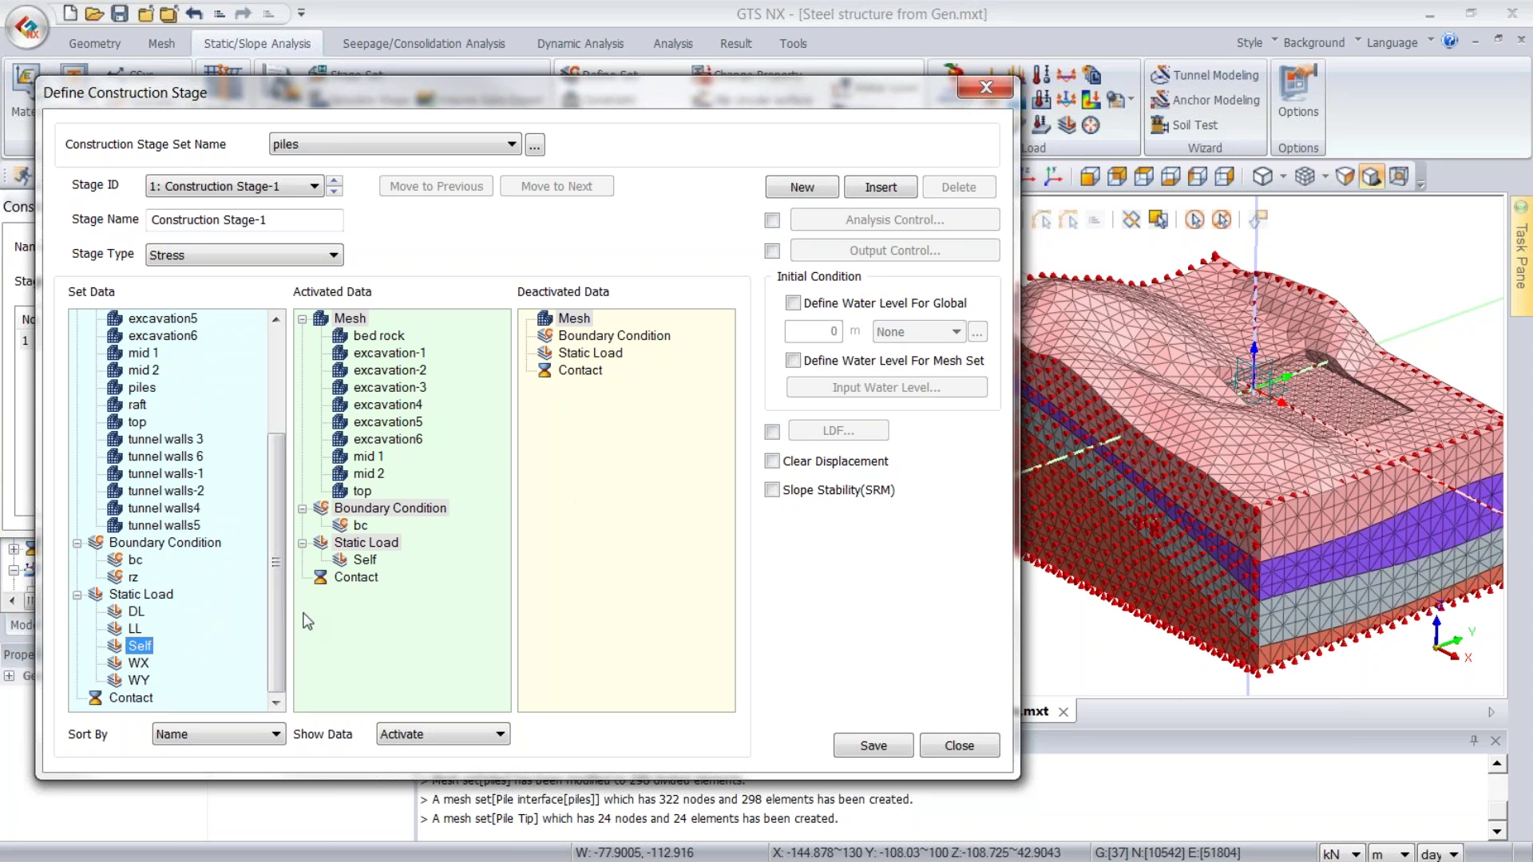
- Enable Clear Displacement for Construction Stage-1 and save the stage
left_click_drag(695, 89, 699, 132)
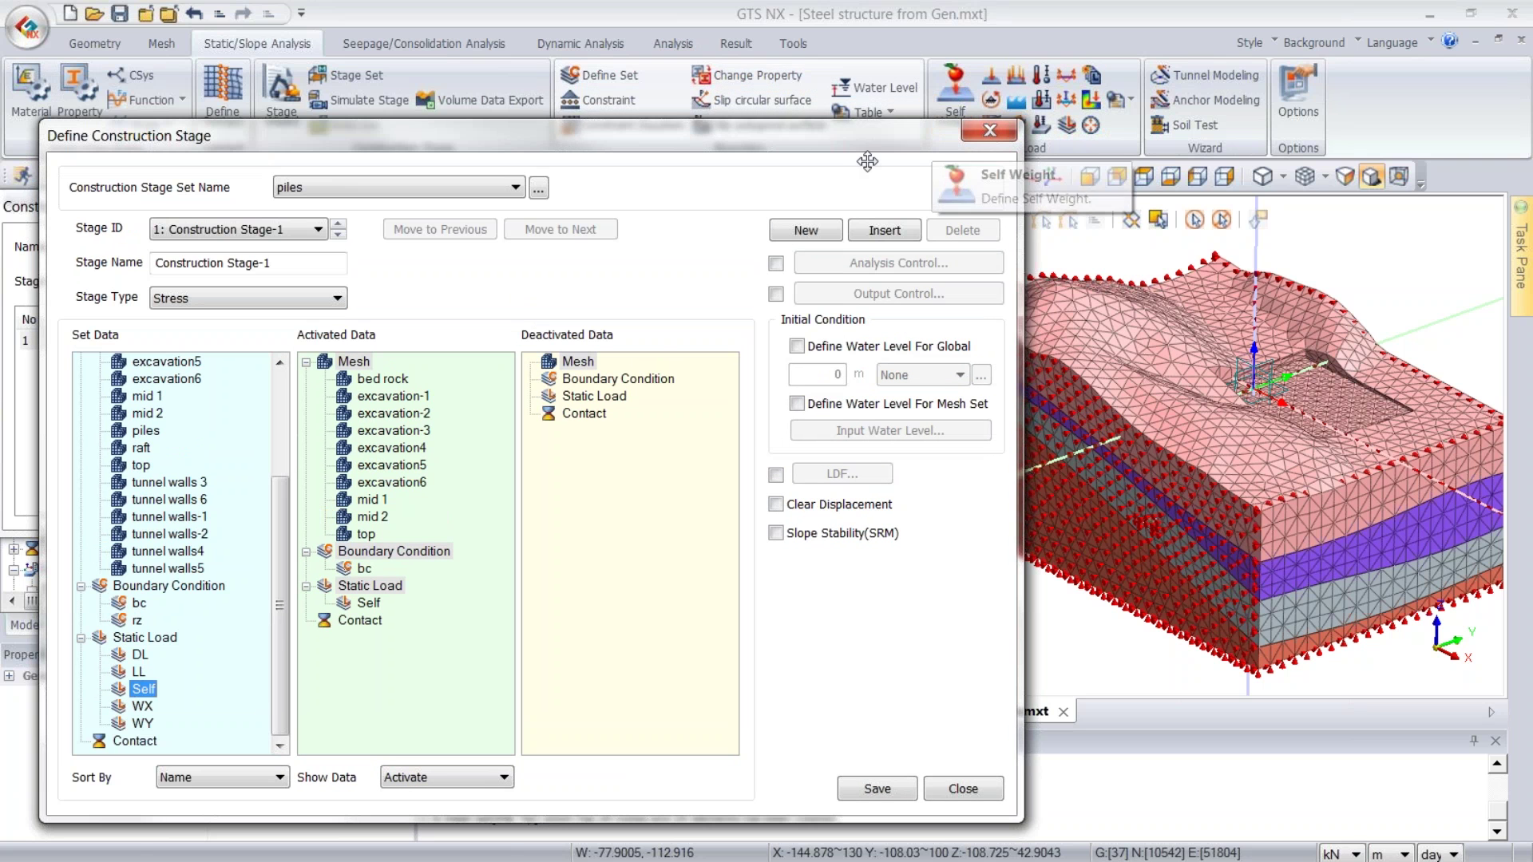
left_click_drag(862, 144, 865, 90)
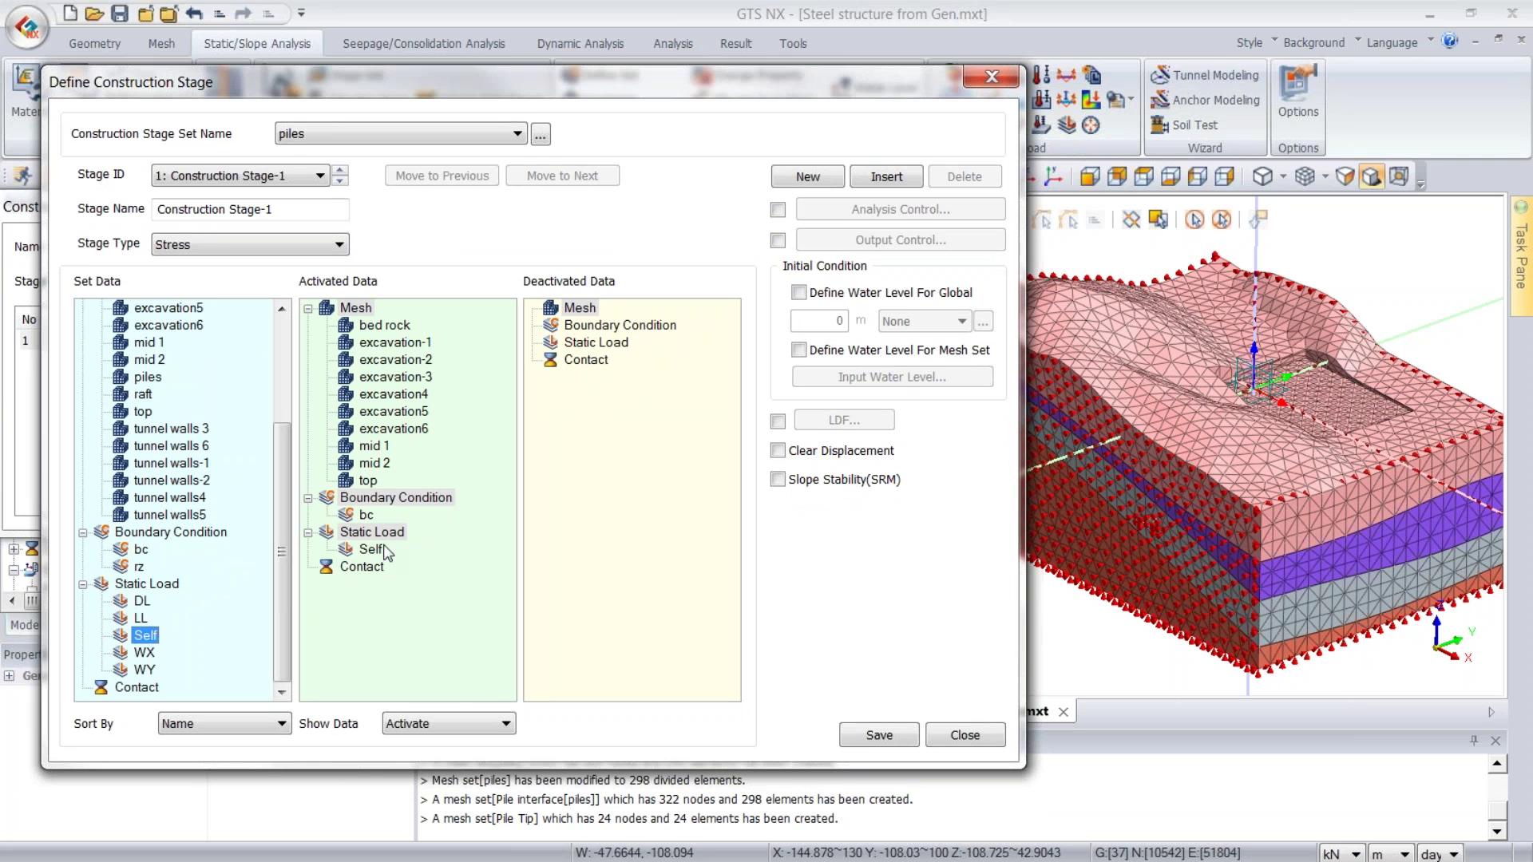
left_click(810, 455)
left_click(862, 741)
- Create Construction Stage-2 and activate the Default Mesh Set, Pile Tip, Pile interface[piles], raft and piles mesh sets
left_click(808, 177)
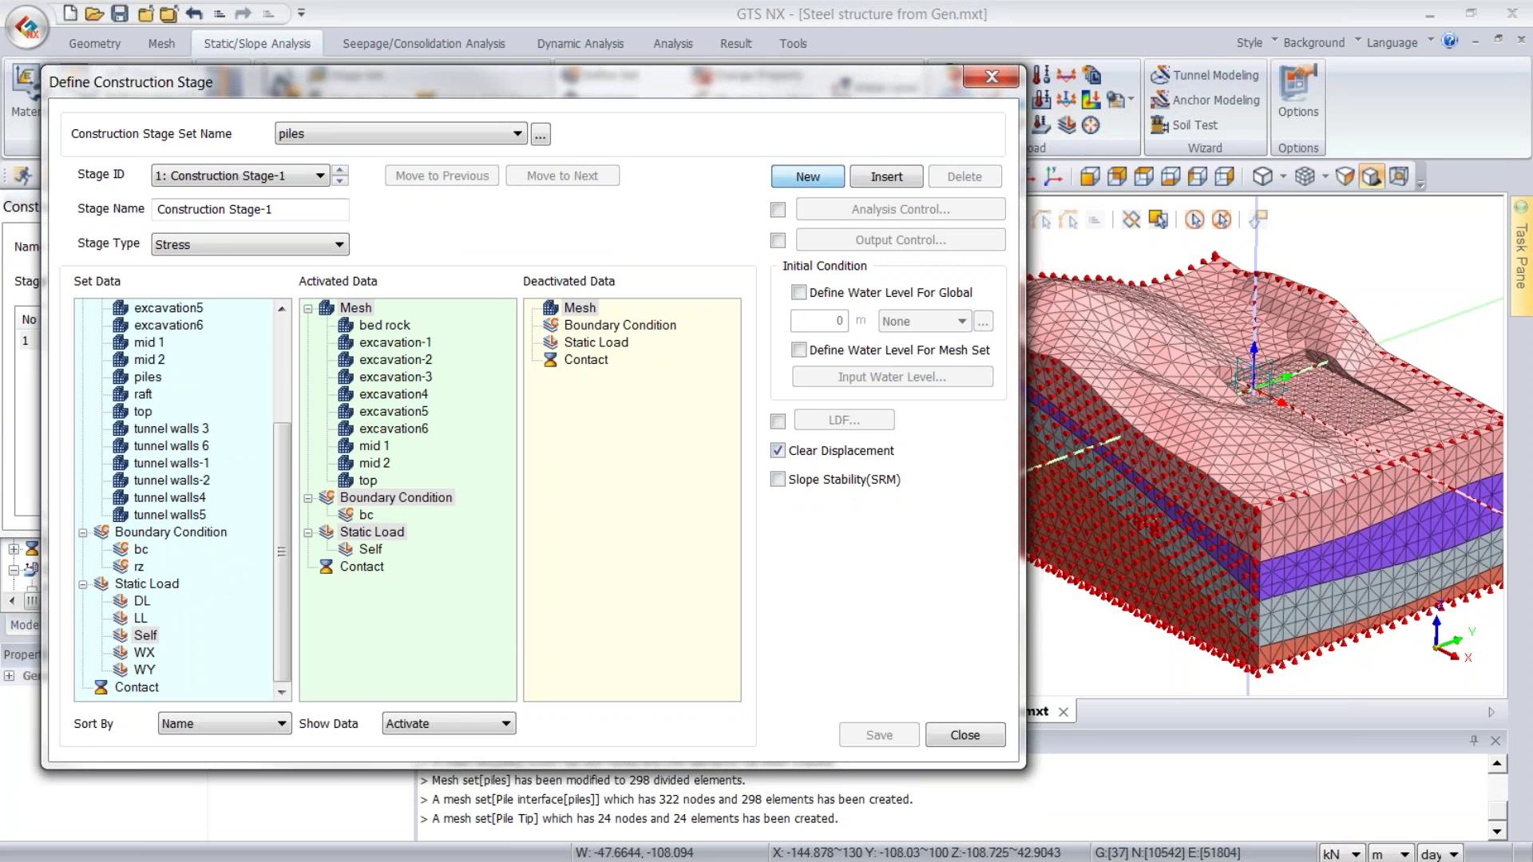
scroll(165, 327, "up", 3)
left_click(171, 326)
left_click_drag(204, 325, 400, 351)
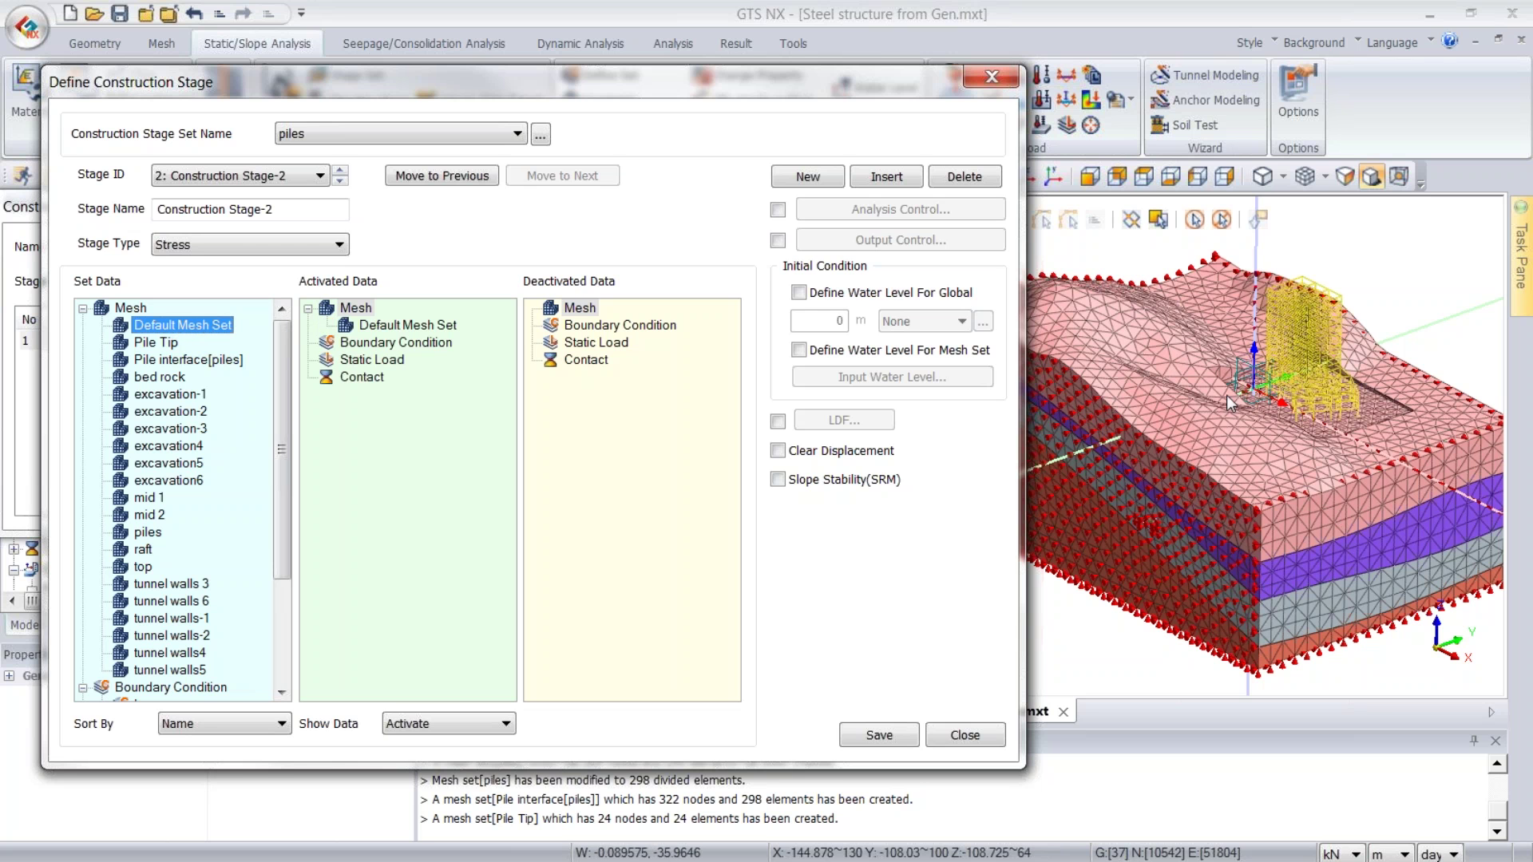
double_click(171, 342)
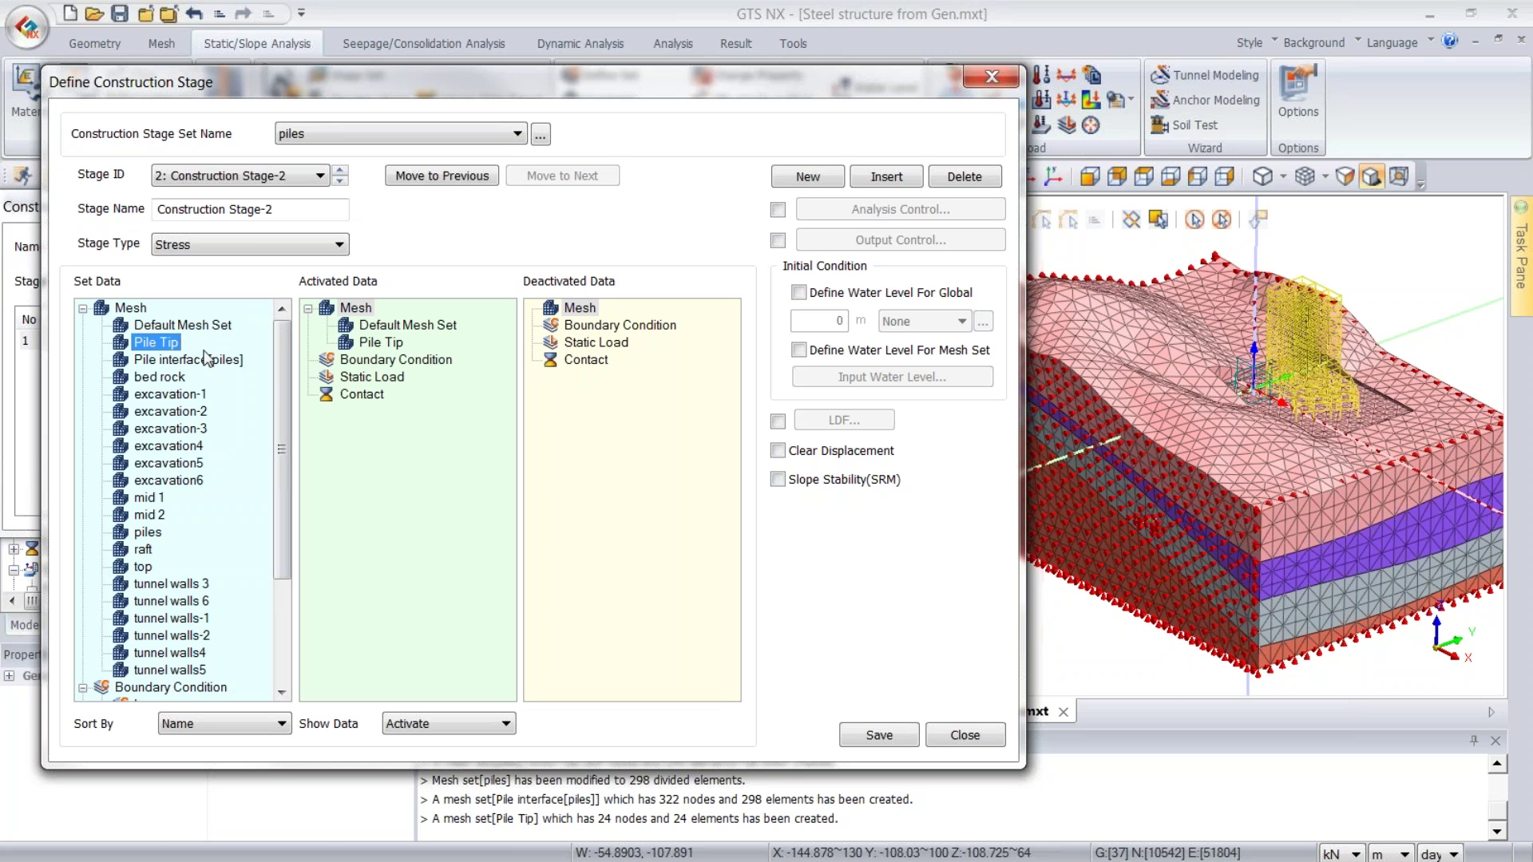
double_click(206, 359)
double_click(143, 550)
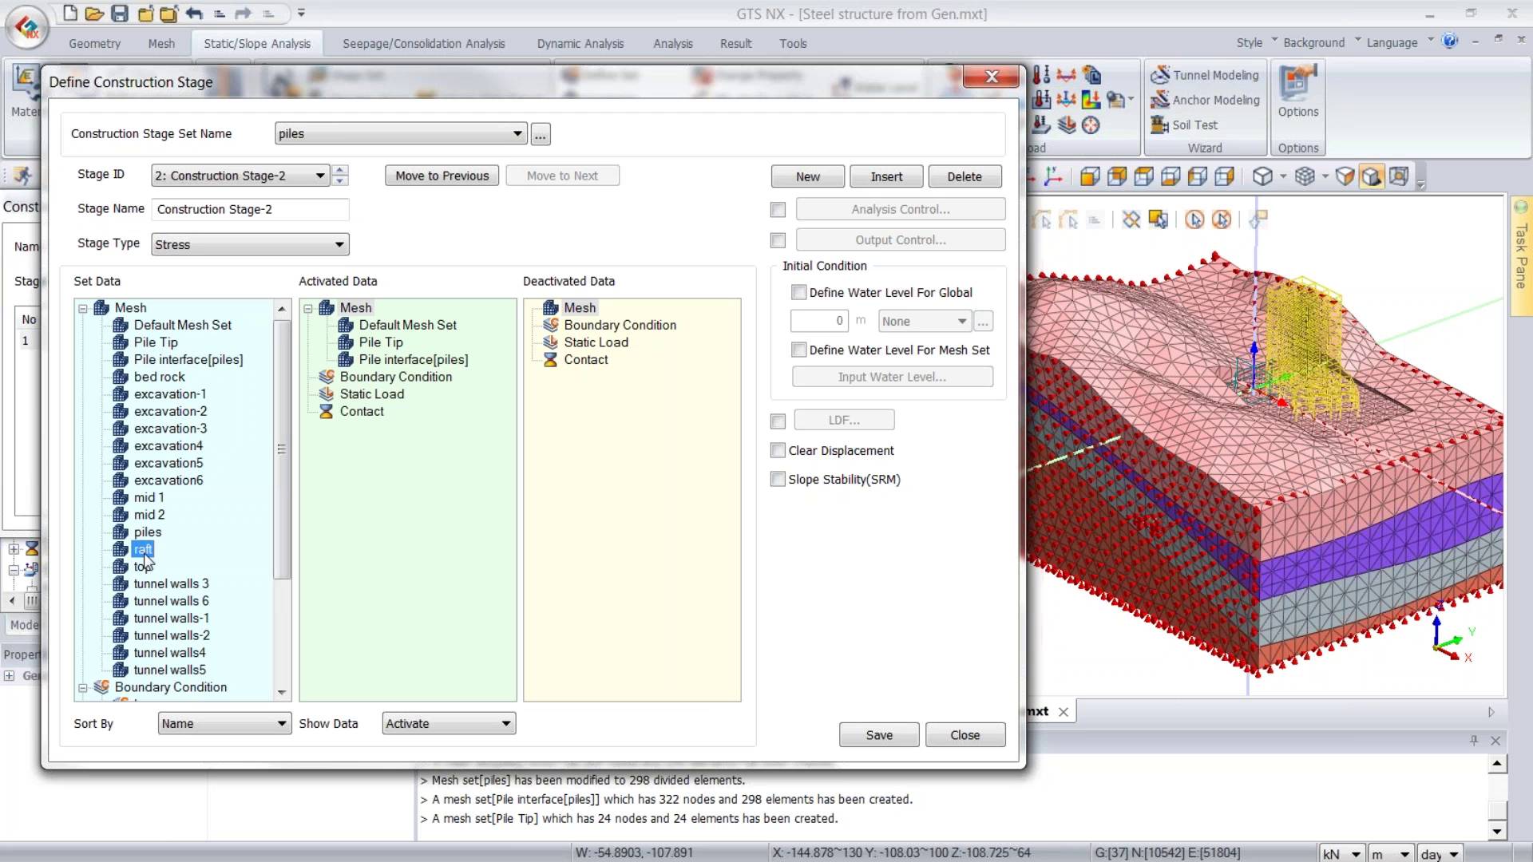
double_click(148, 532)
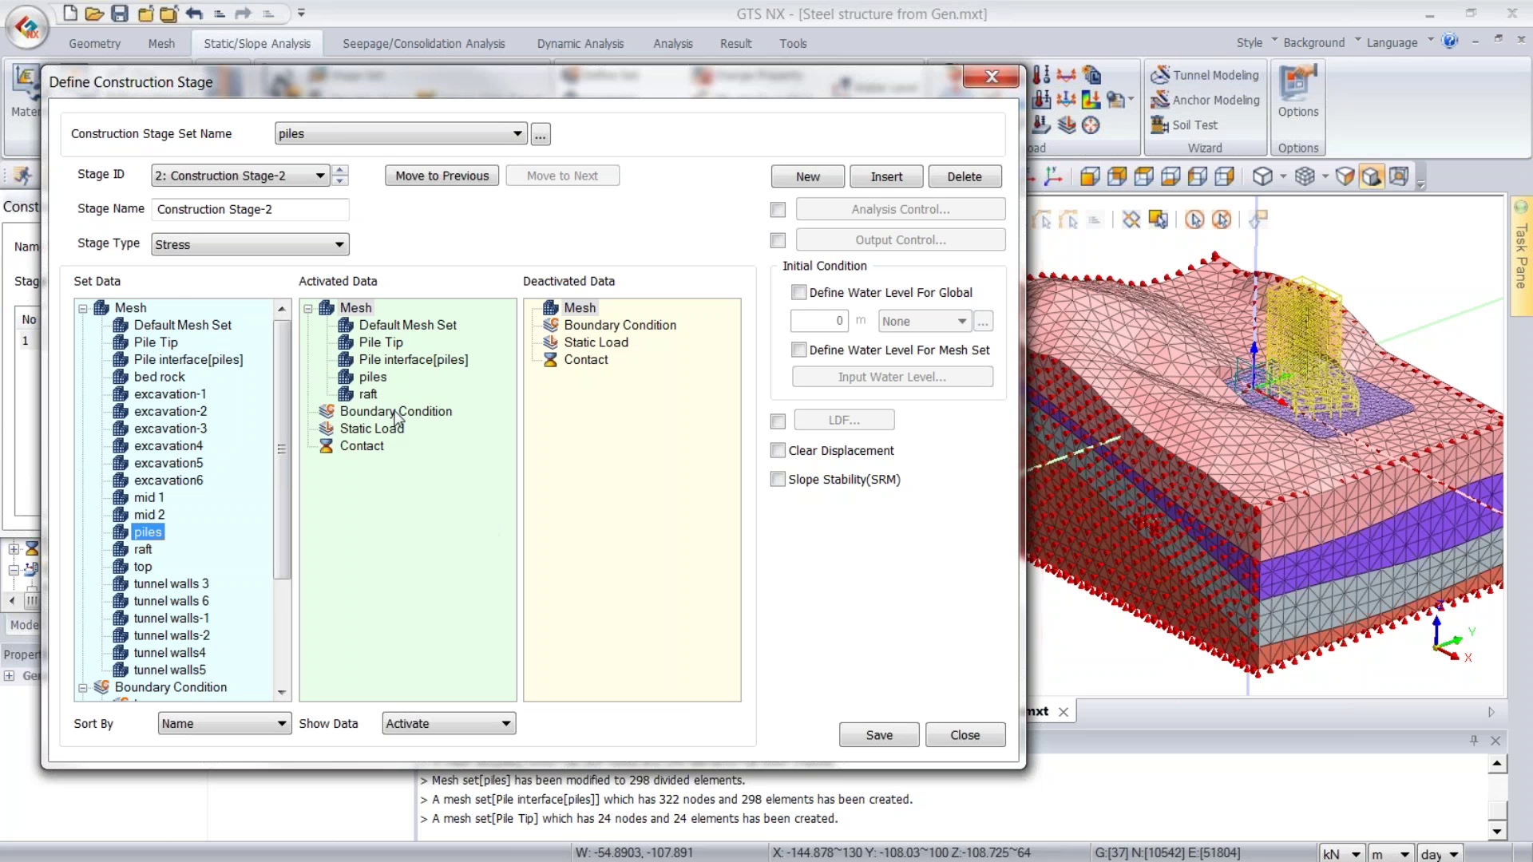
- Activate the rz boundary condition in Construction Stage-2 and save the stage
scroll(200, 479, "down", 3)
double_click(139, 566)
left_click(880, 735)
- Create Construction Stage-3 with the excavation-1 mesh set deactivated and save it
left_click(819, 184)
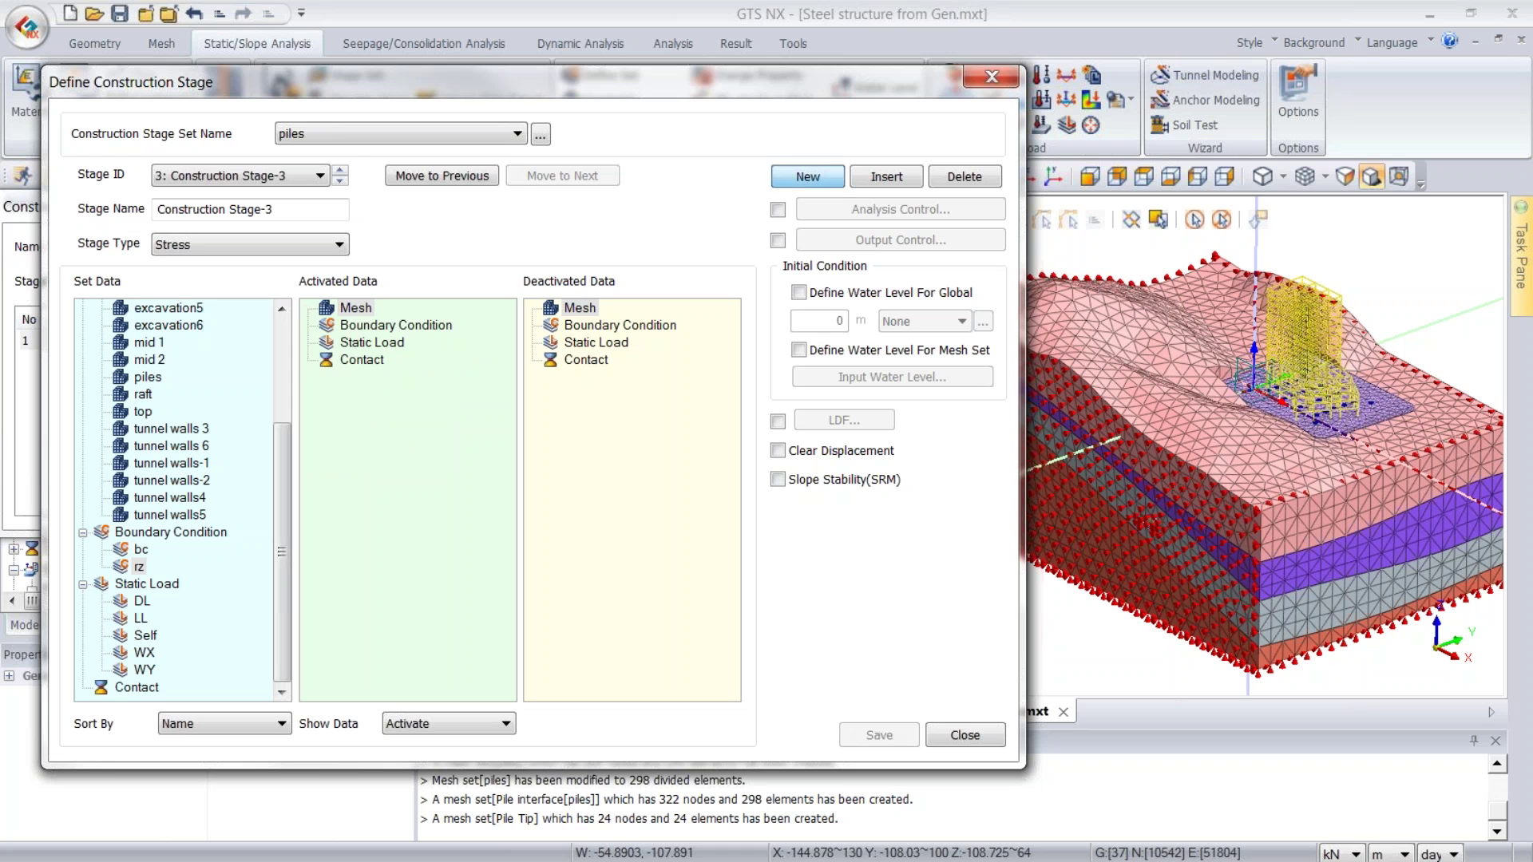
left_click(174, 429)
scroll(174, 429, "up", 2)
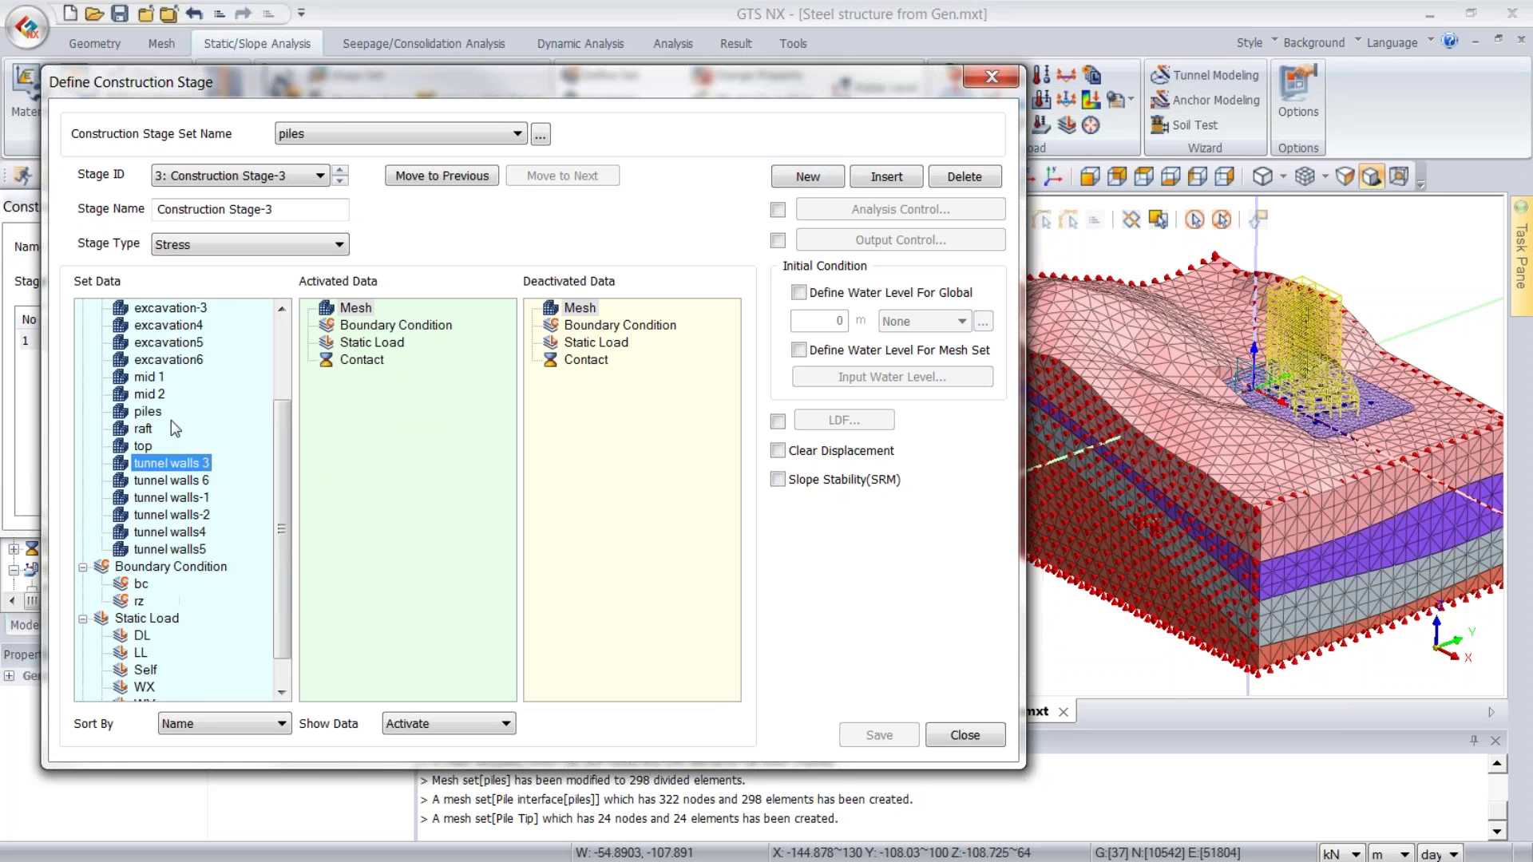
left_click(176, 343)
left_click_drag(181, 345, 563, 363)
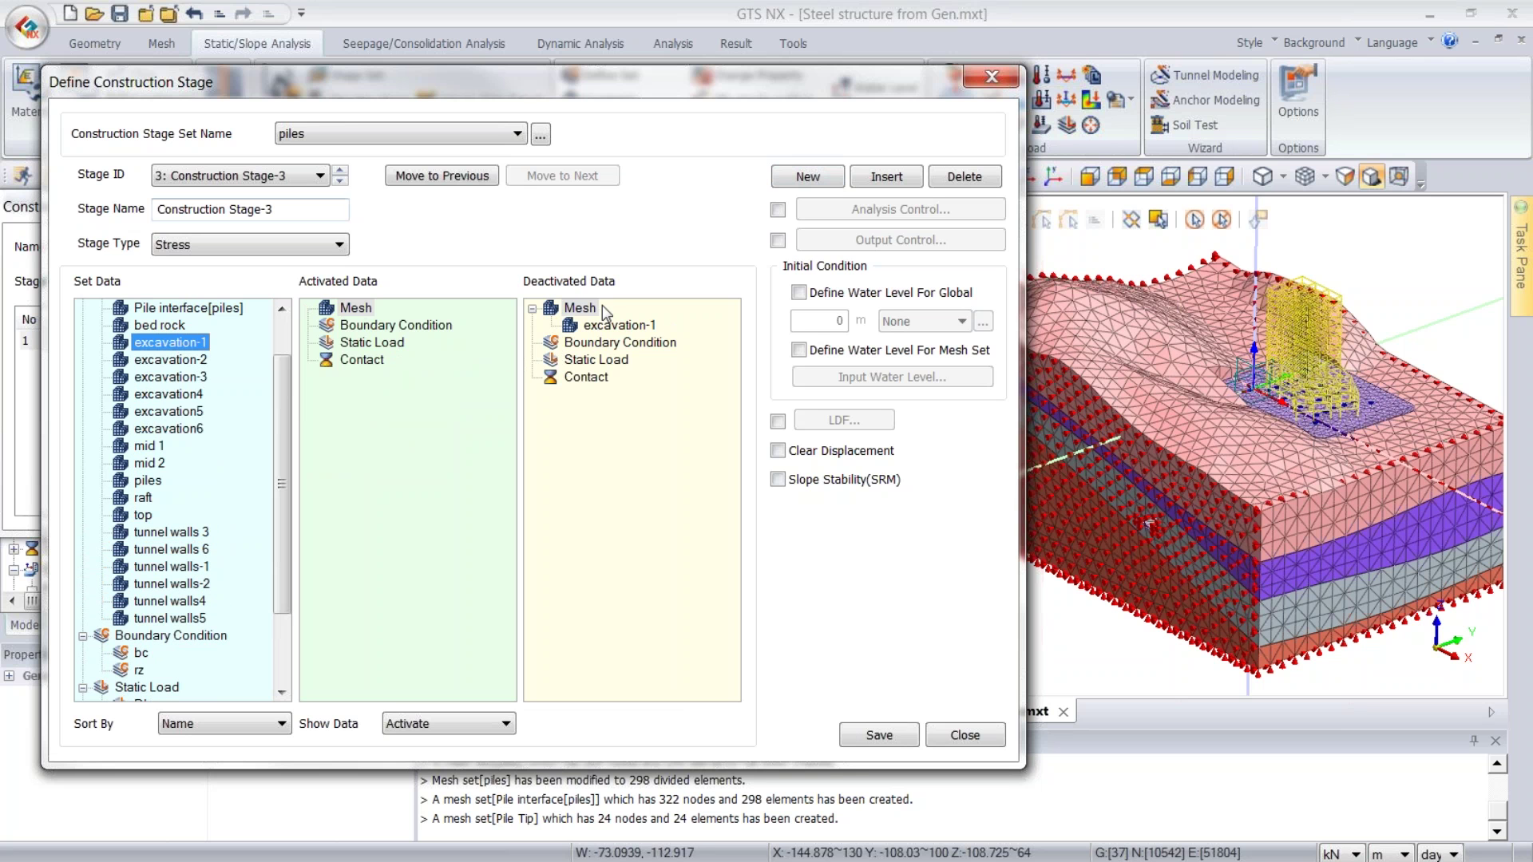
middle_click_drag(1250, 515, 1287, 367)
scroll(1313, 513, "up", 1)
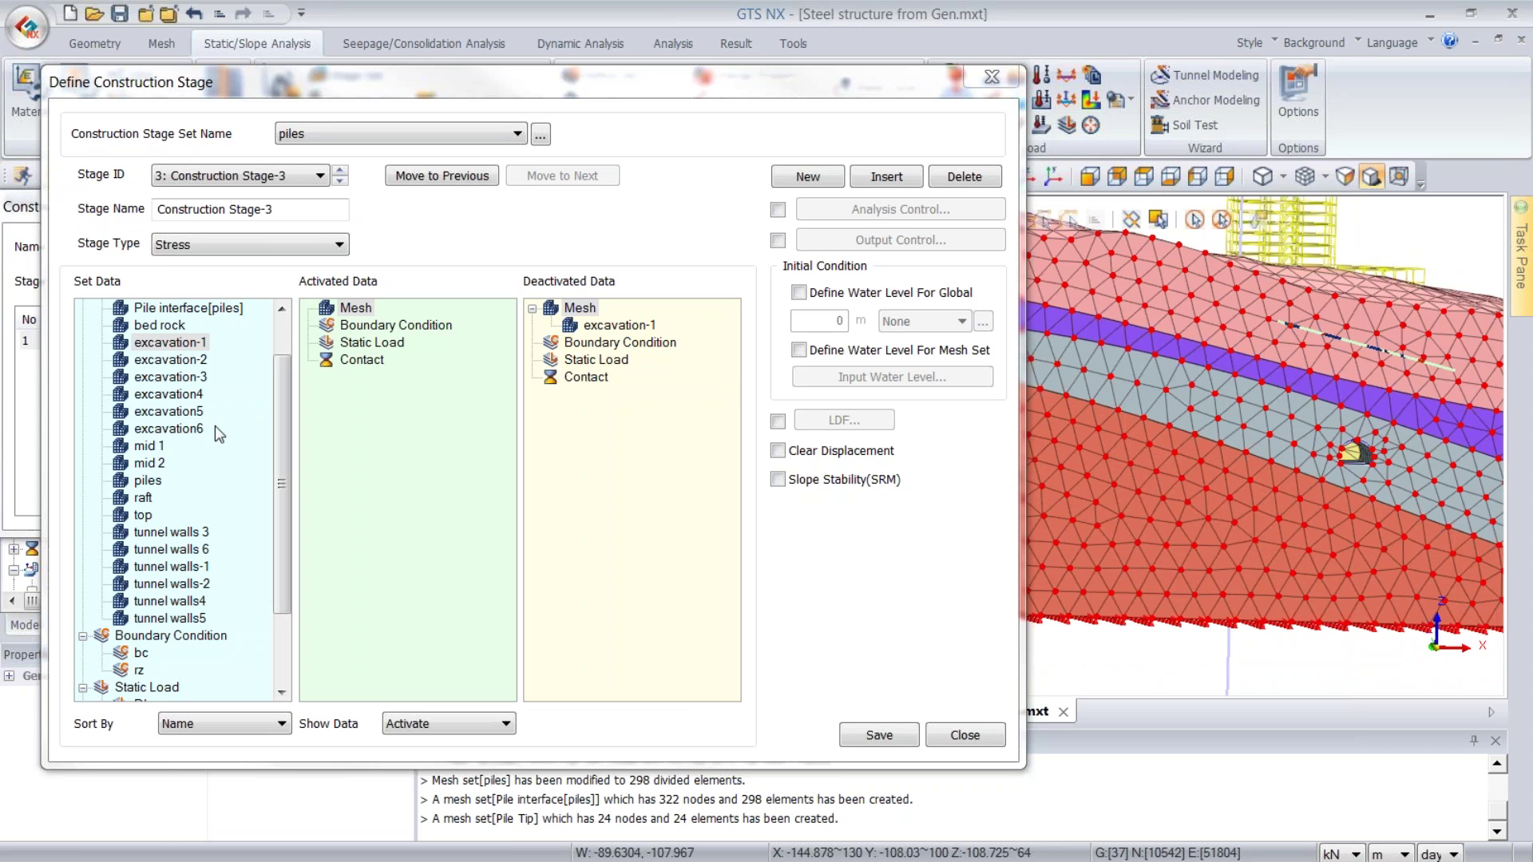
left_click(878, 735)
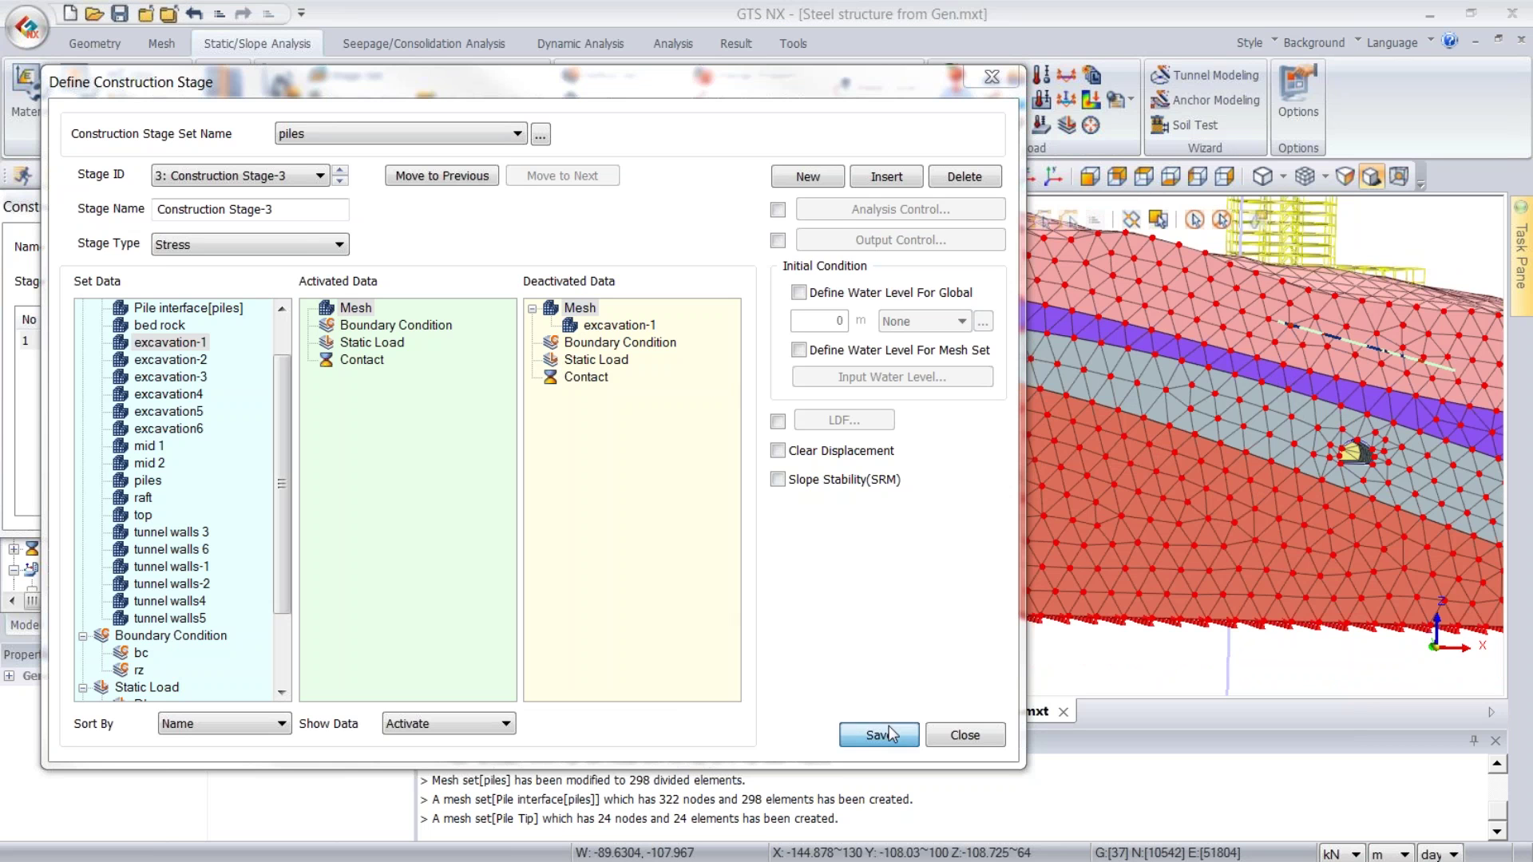
- Create Construction Stage-4 with excavation-2 deactivated and tunnel walls-1 activated, and save it
left_click(808, 177)
left_click(169, 360)
left_click_drag(522, 391, 607, 351)
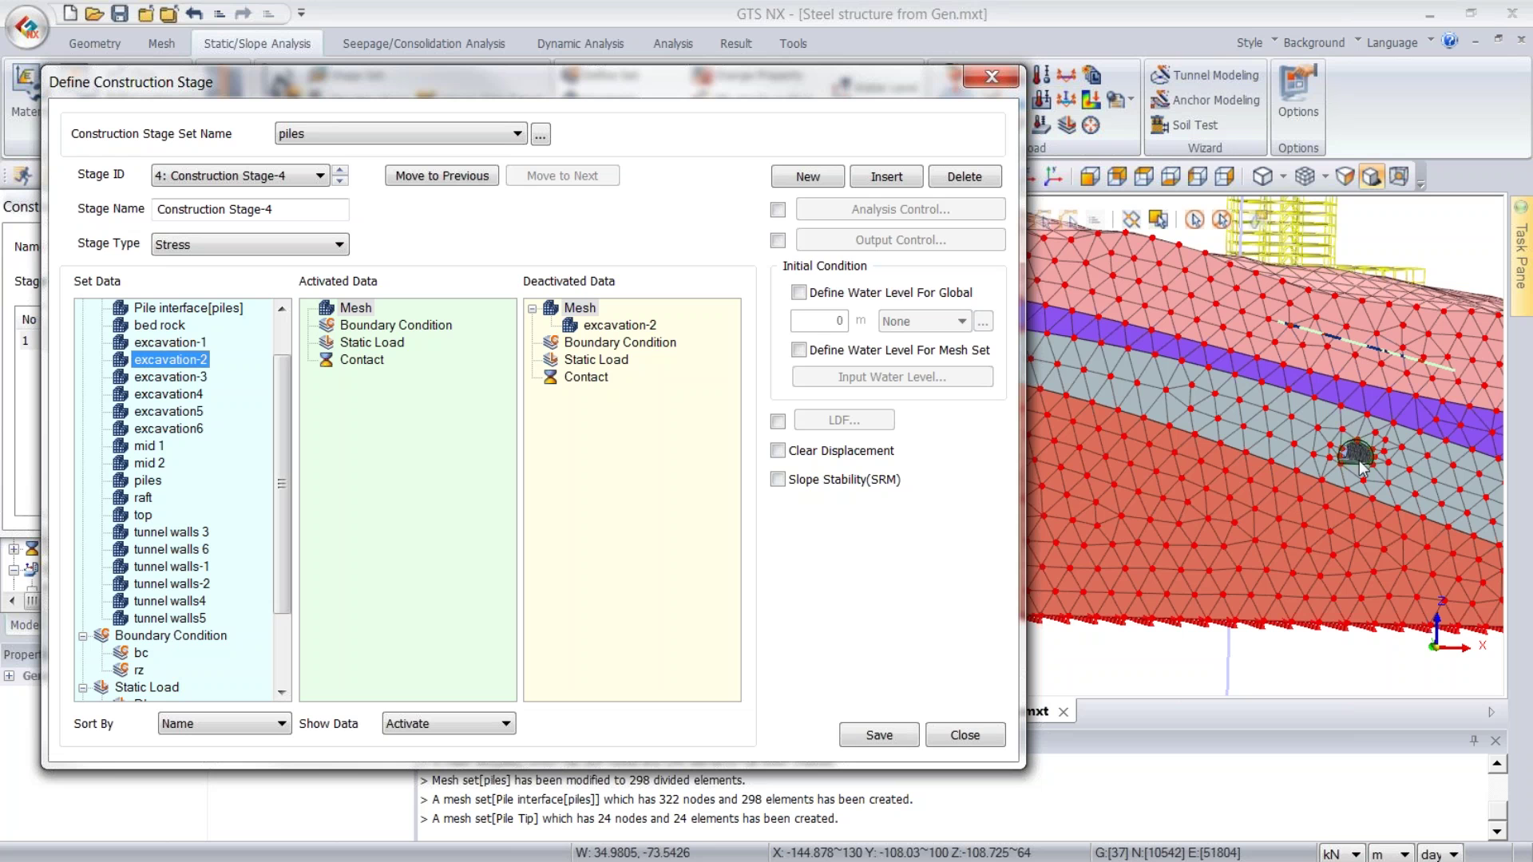
left_click(200, 569)
left_click_drag(200, 568, 383, 335)
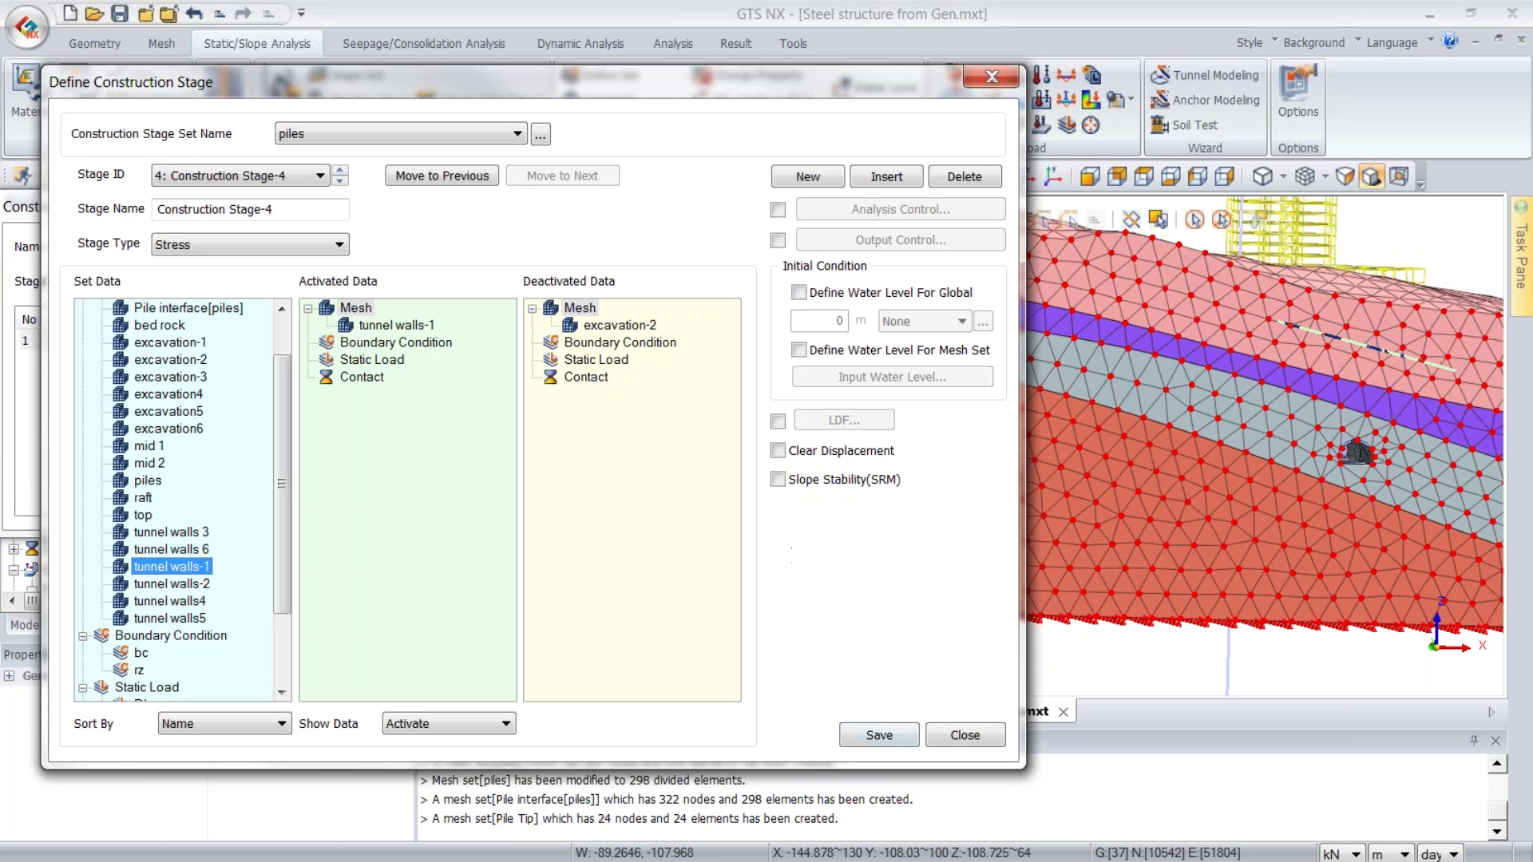
left_click(879, 735)
- Create Construction Stage-5 with excavation-3 deactivated and tunnel walls-2 activated, and save it
left_click(808, 177)
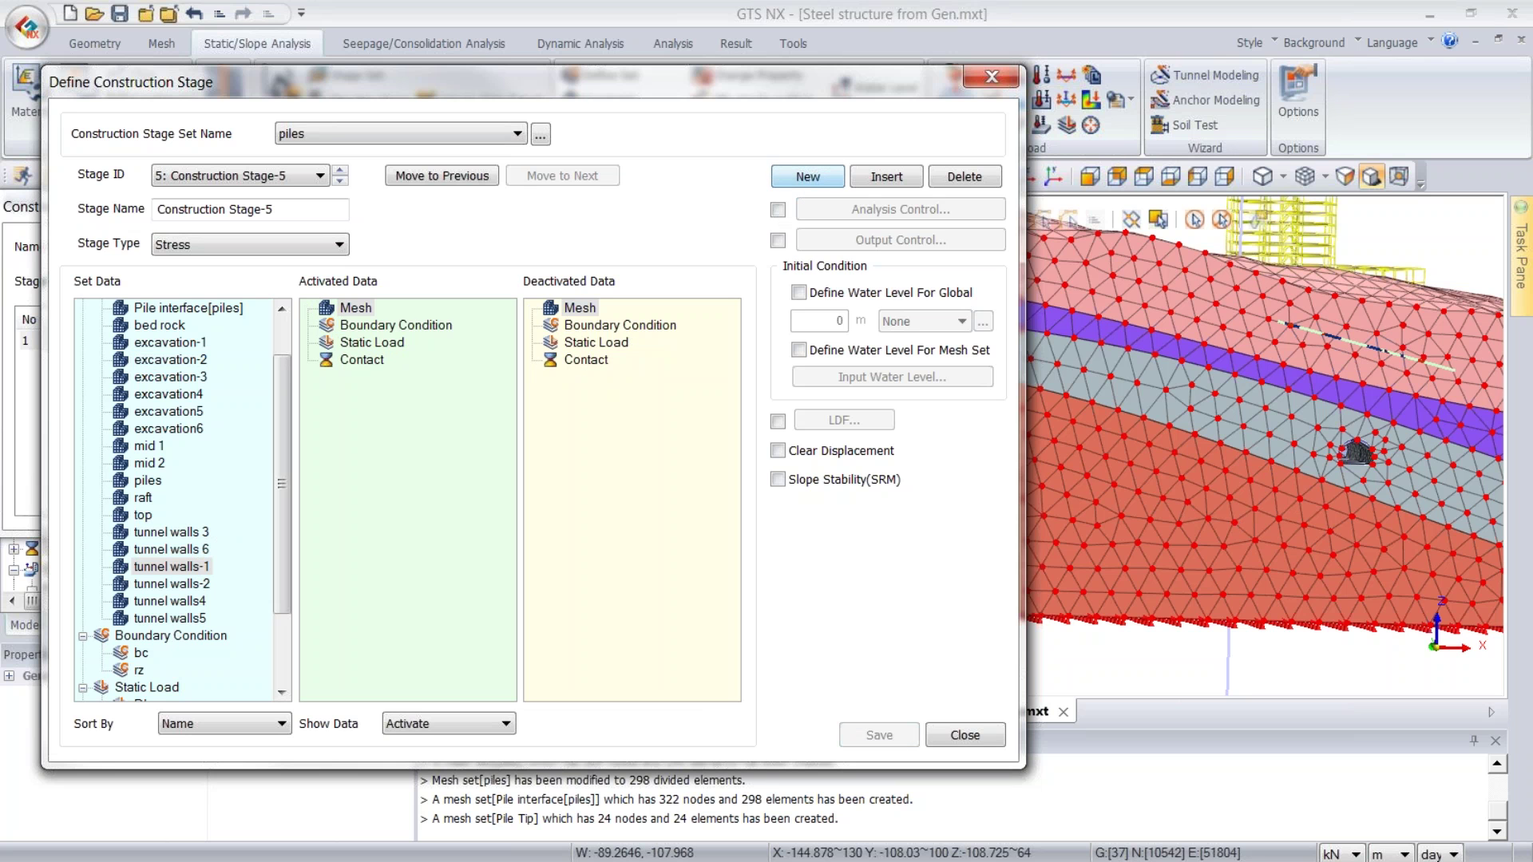
left_click_drag(191, 371, 563, 399)
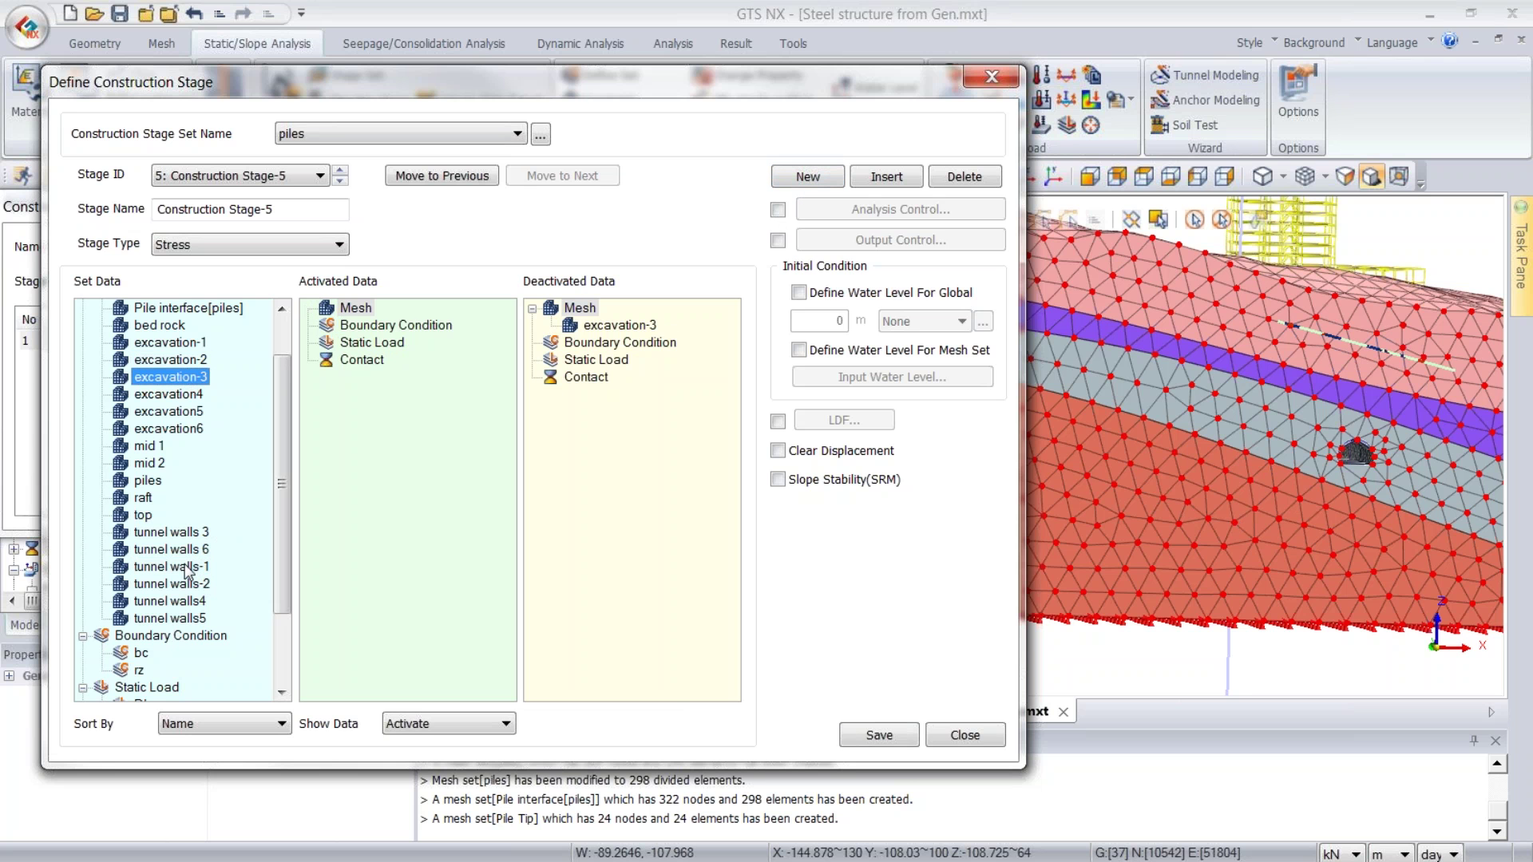
left_click_drag(184, 593, 428, 535)
left_click(870, 733)
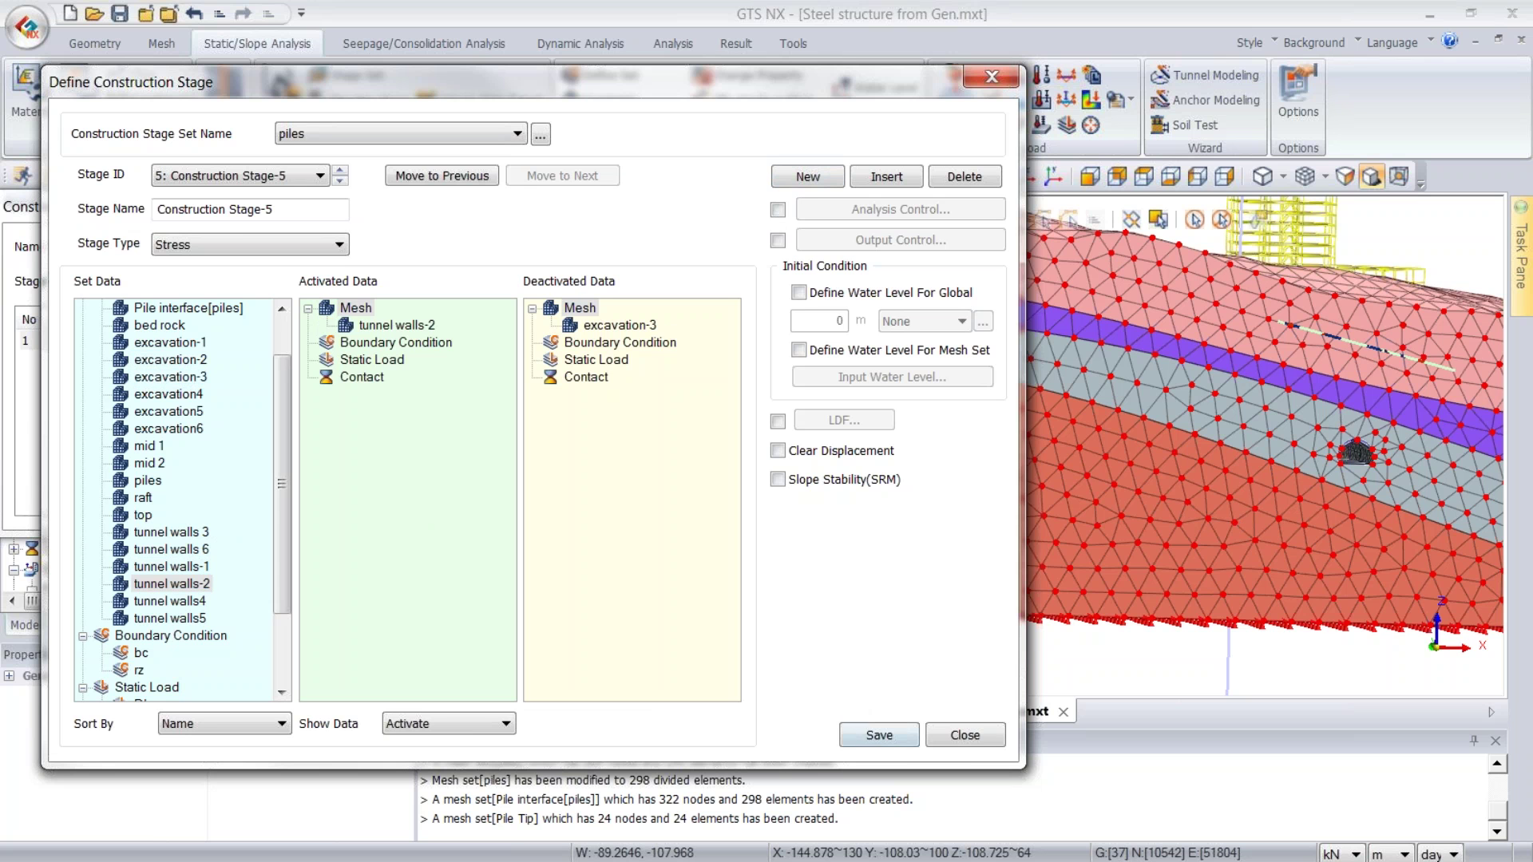
- Create Construction Stage-6 with excavation4 deactivated and tunnel walls 3 activated, and save it
left_click(807, 177)
left_click_drag(167, 396, 577, 312)
left_click(172, 532)
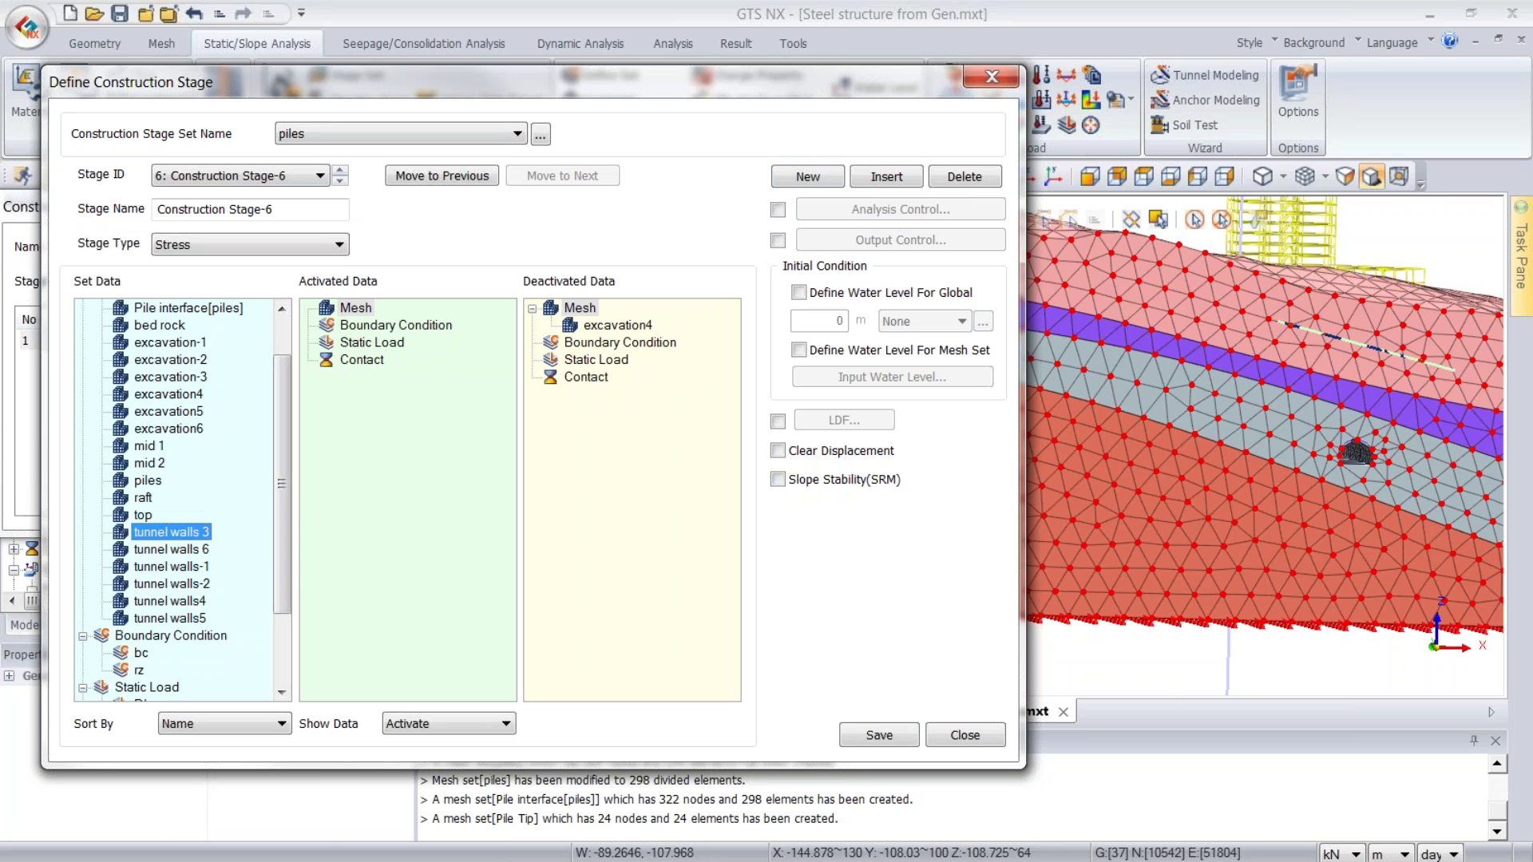
left_click_drag(172, 532, 384, 316)
left_click(879, 735)
- Create Construction Stage-7 with excavation5 deactivated and tunnel walls4 activated, and save it
left_click(782, 182)
left_click_drag(183, 411, 591, 423)
left_click_drag(177, 604, 391, 327)
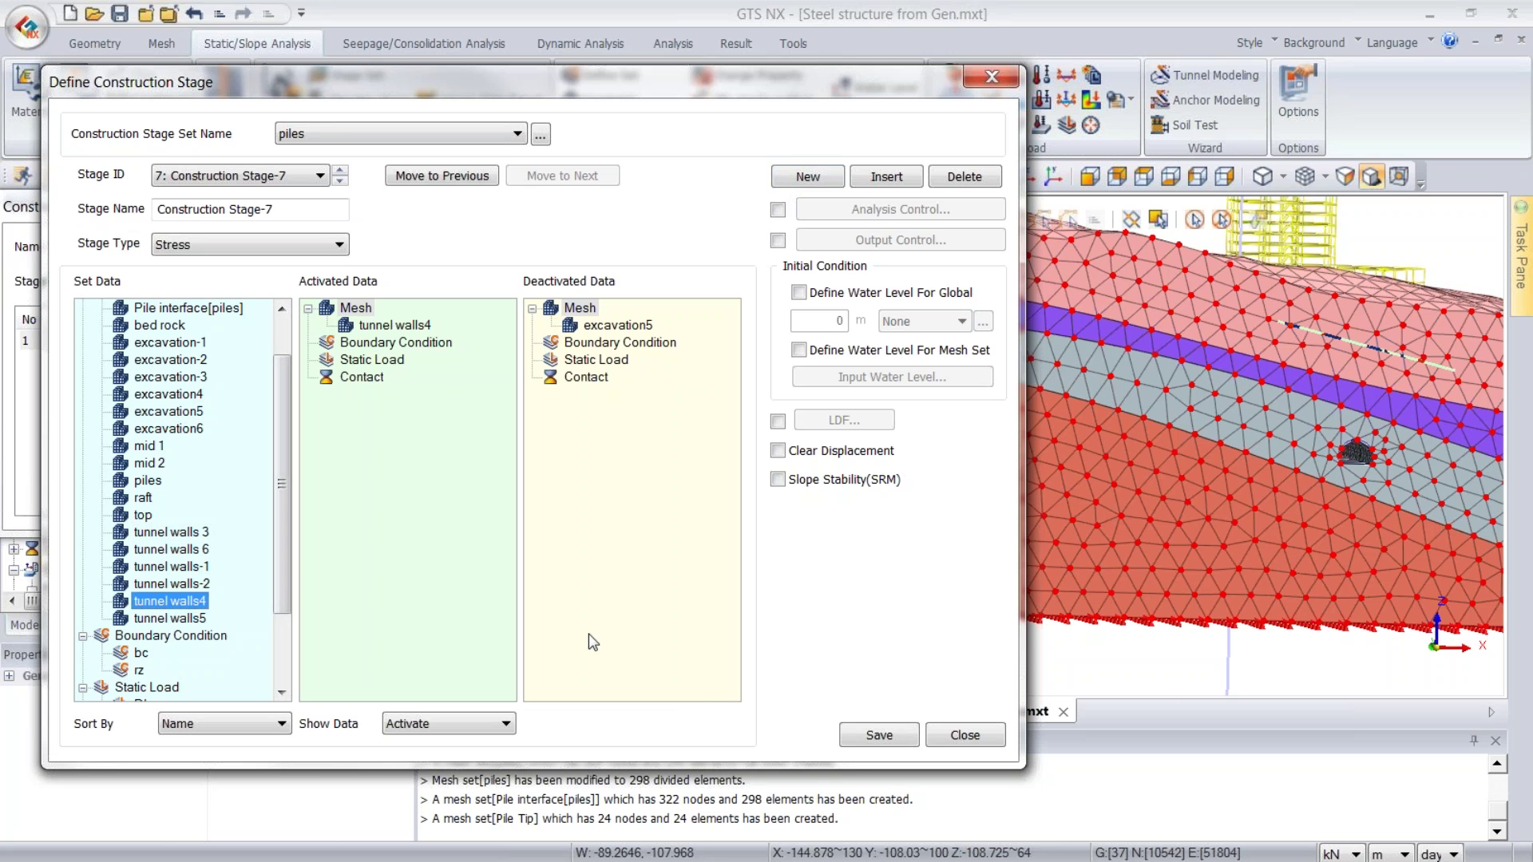
left_click(878, 733)
- Create Construction Stage-8 with excavation6 deactivated and tunnel walls5 and tunnel walls 6 activated, save it, and close the stage definition
left_click(811, 176)
left_click_drag(142, 438, 587, 441)
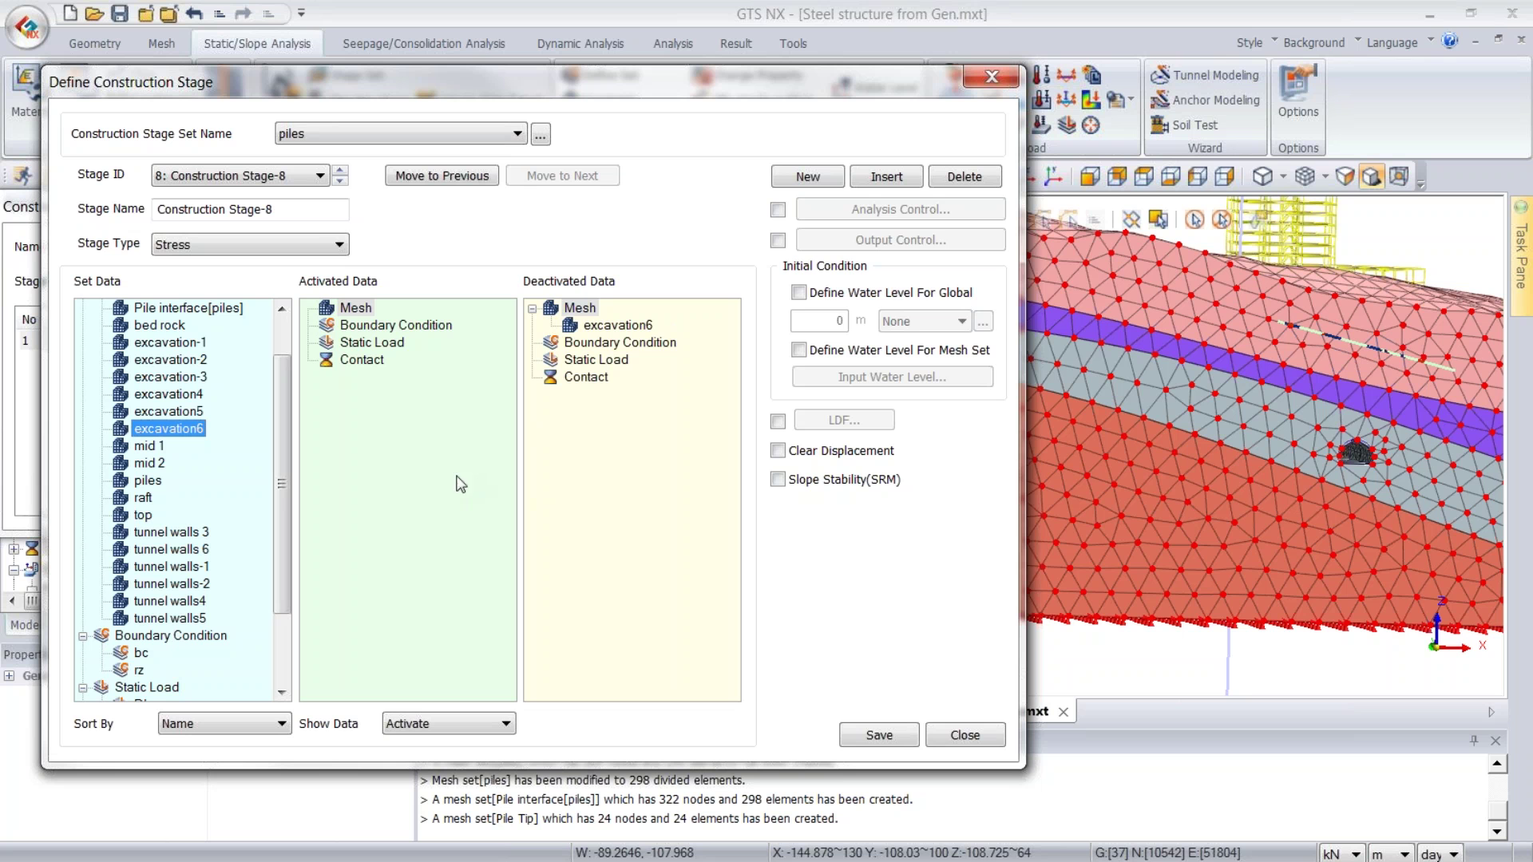
left_click_drag(179, 623, 383, 327)
left_click_drag(171, 549, 411, 293)
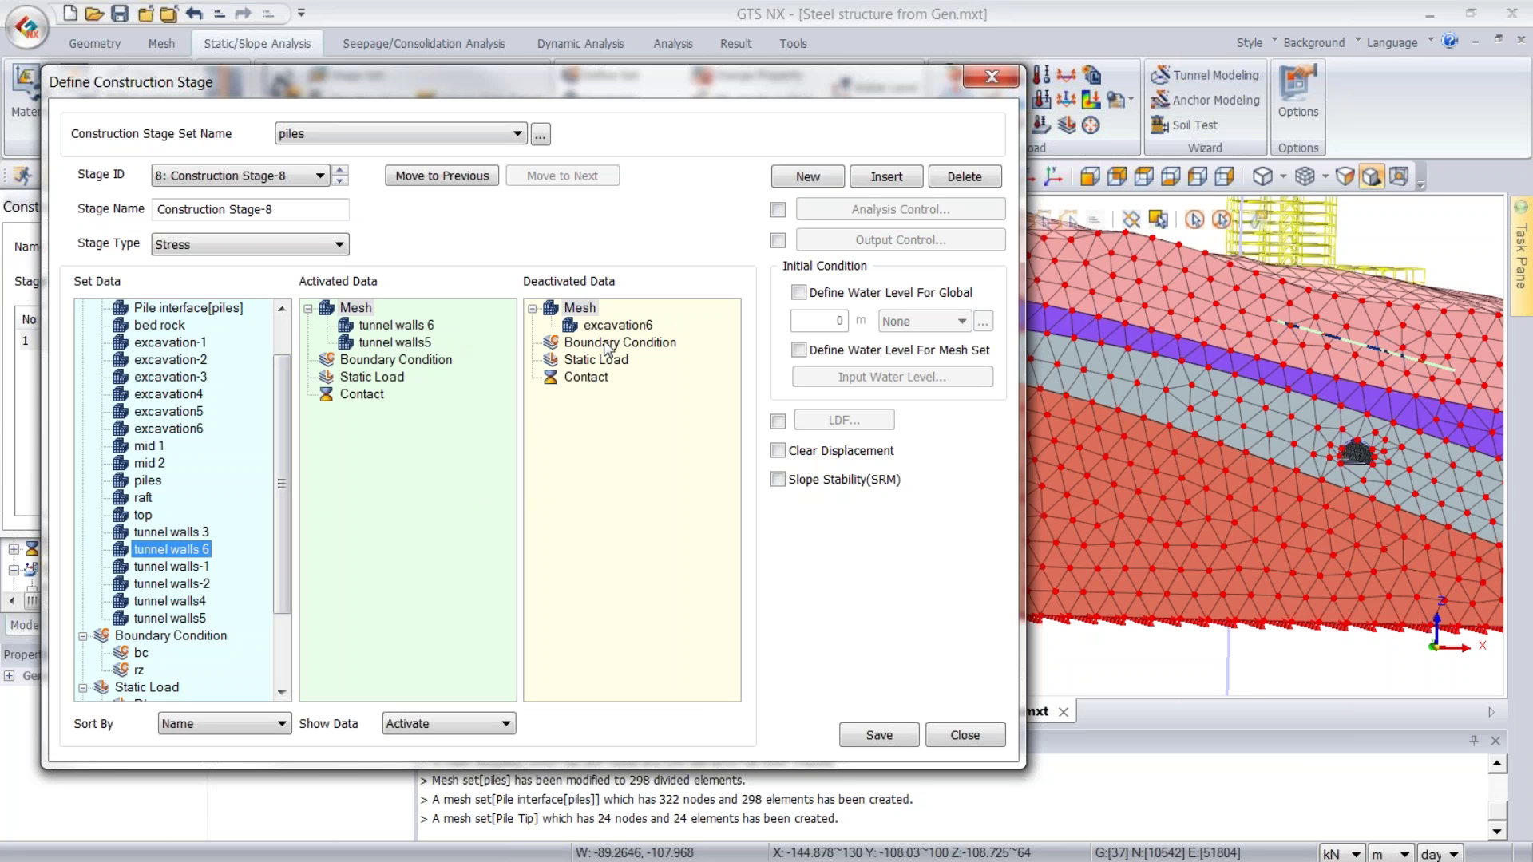
left_click(879, 735)
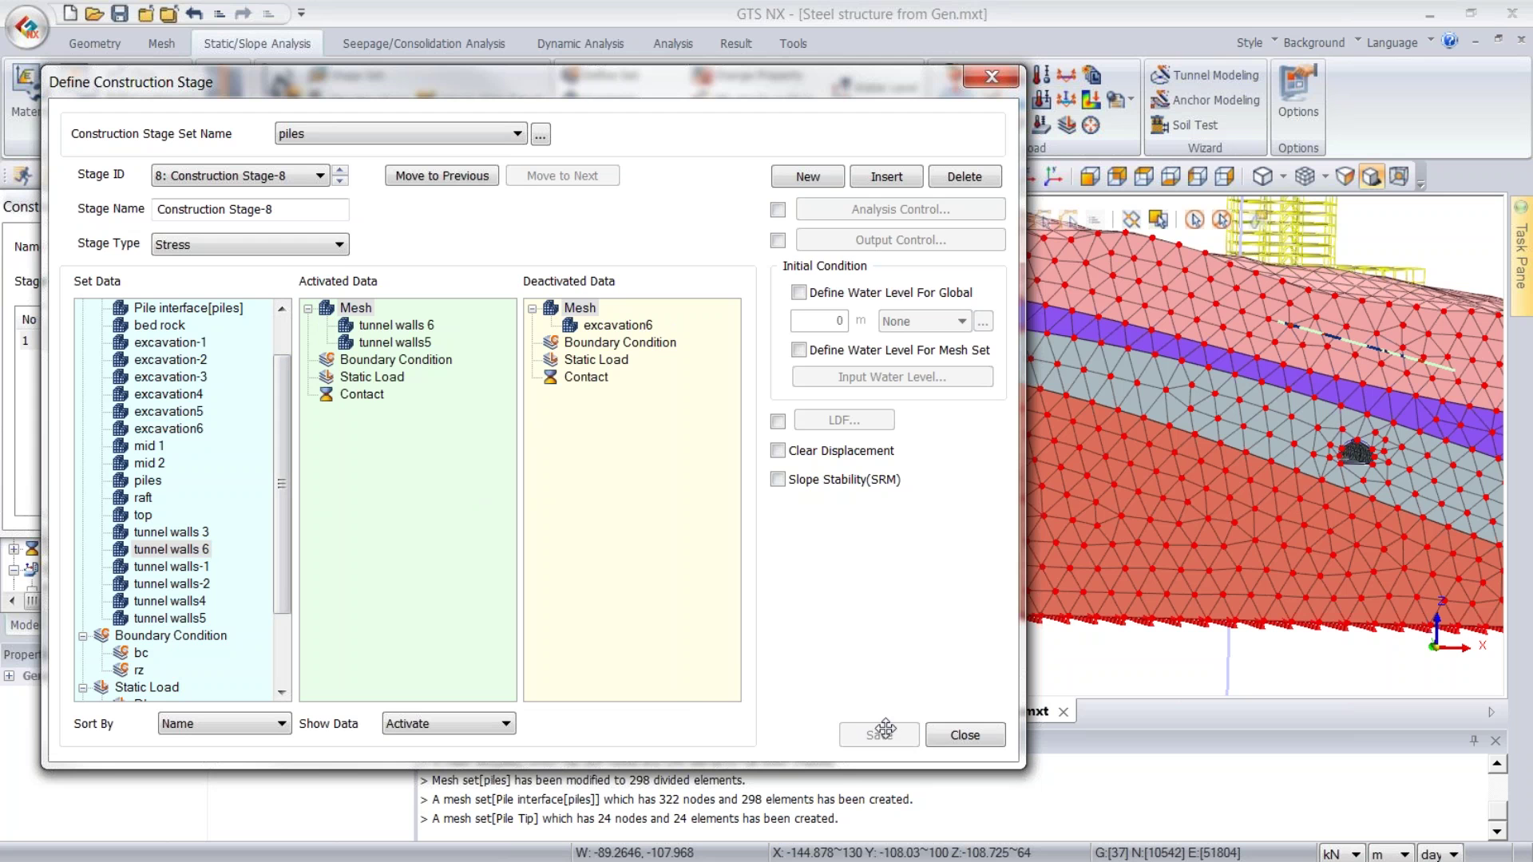
left_click(951, 734)
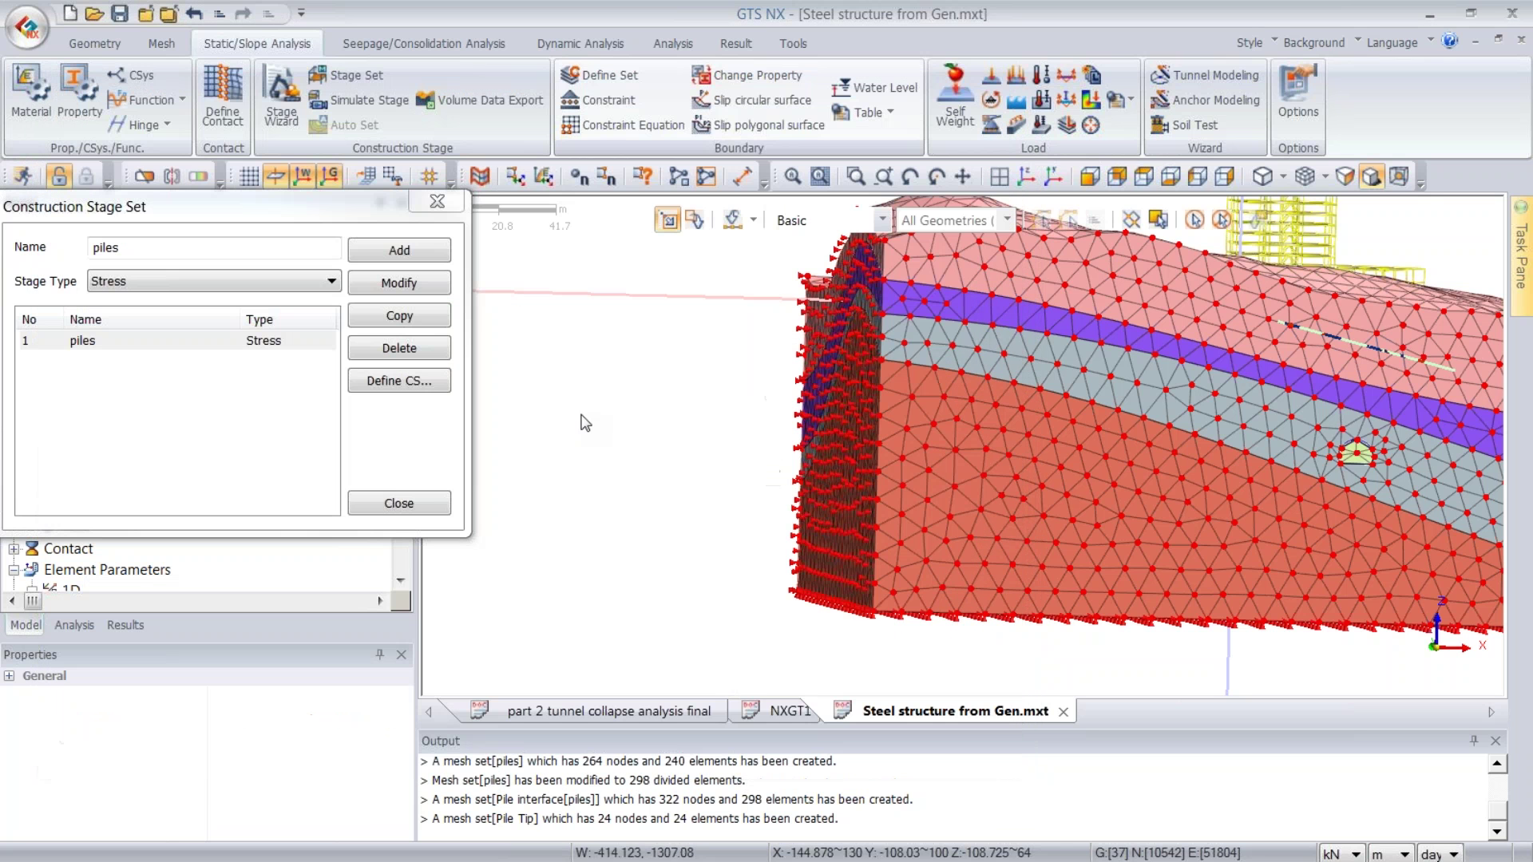
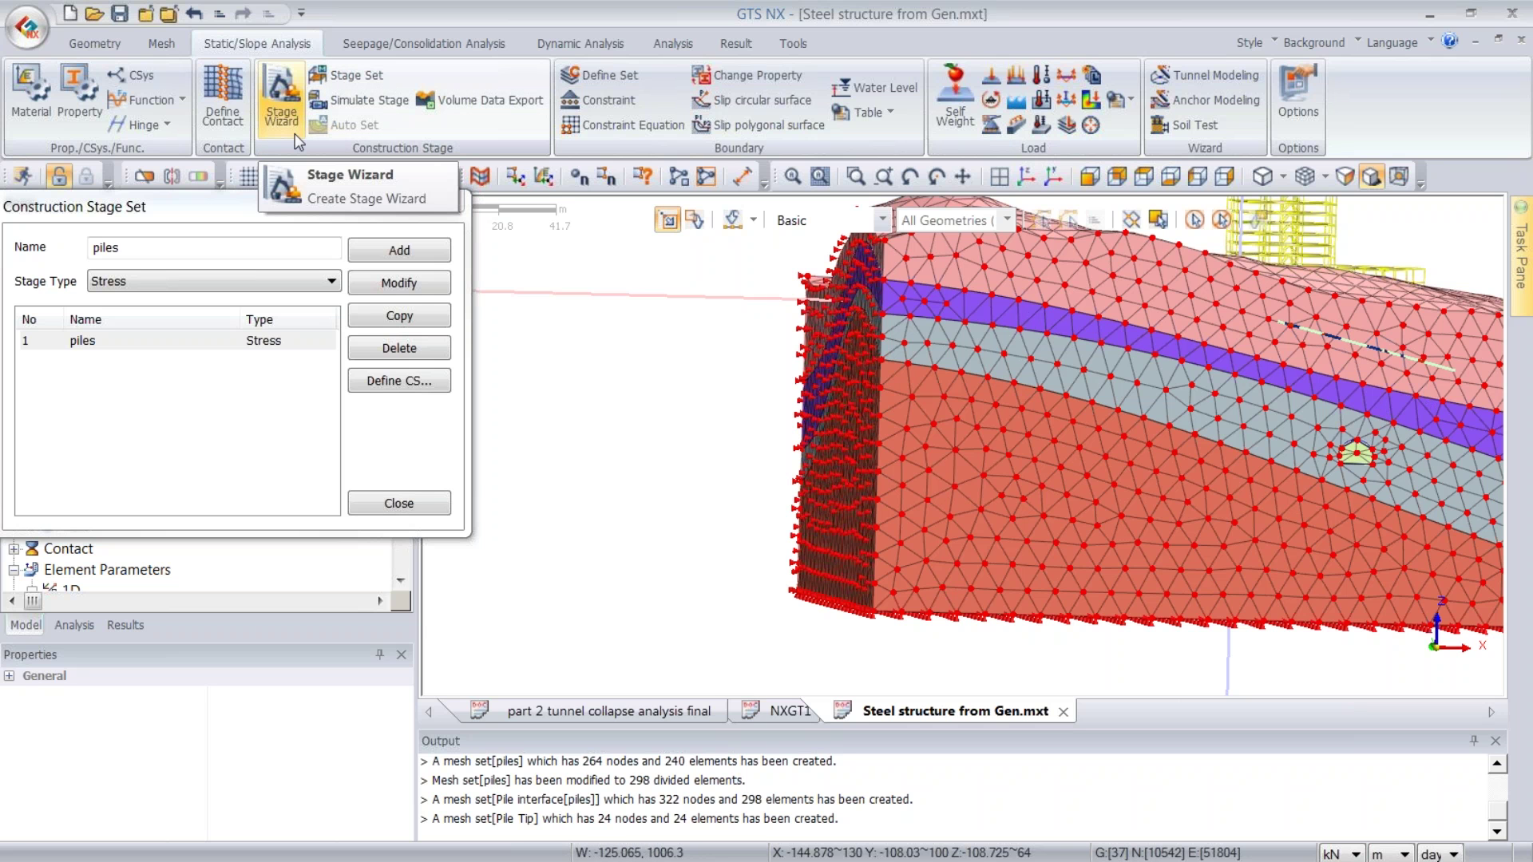
- Copy the piles construction stage set and rename the copy as no piles
middle_click_drag(1052, 416, 830, 319)
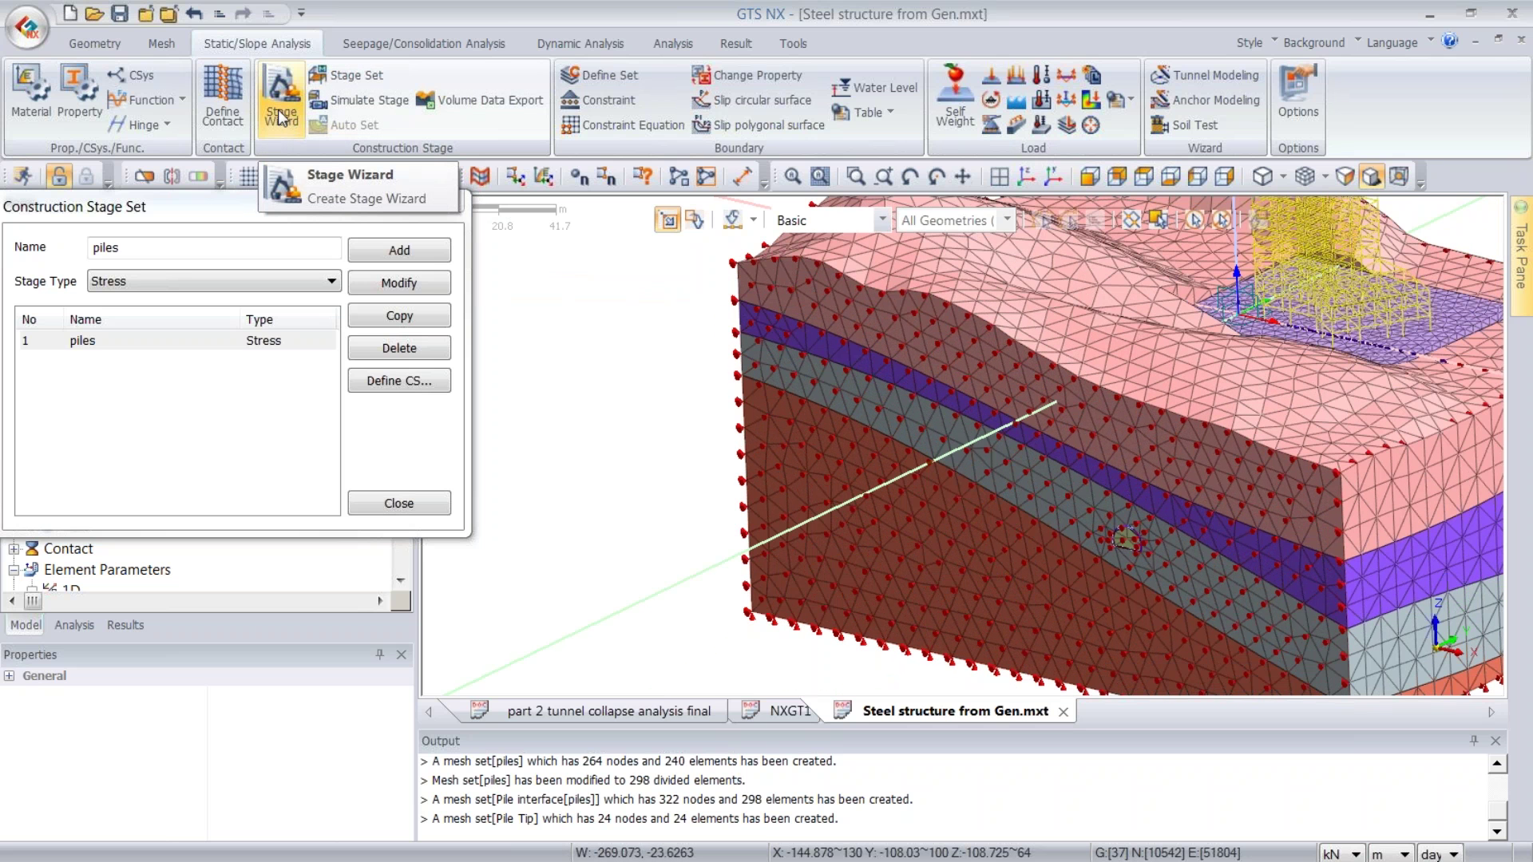
left_click(232, 400)
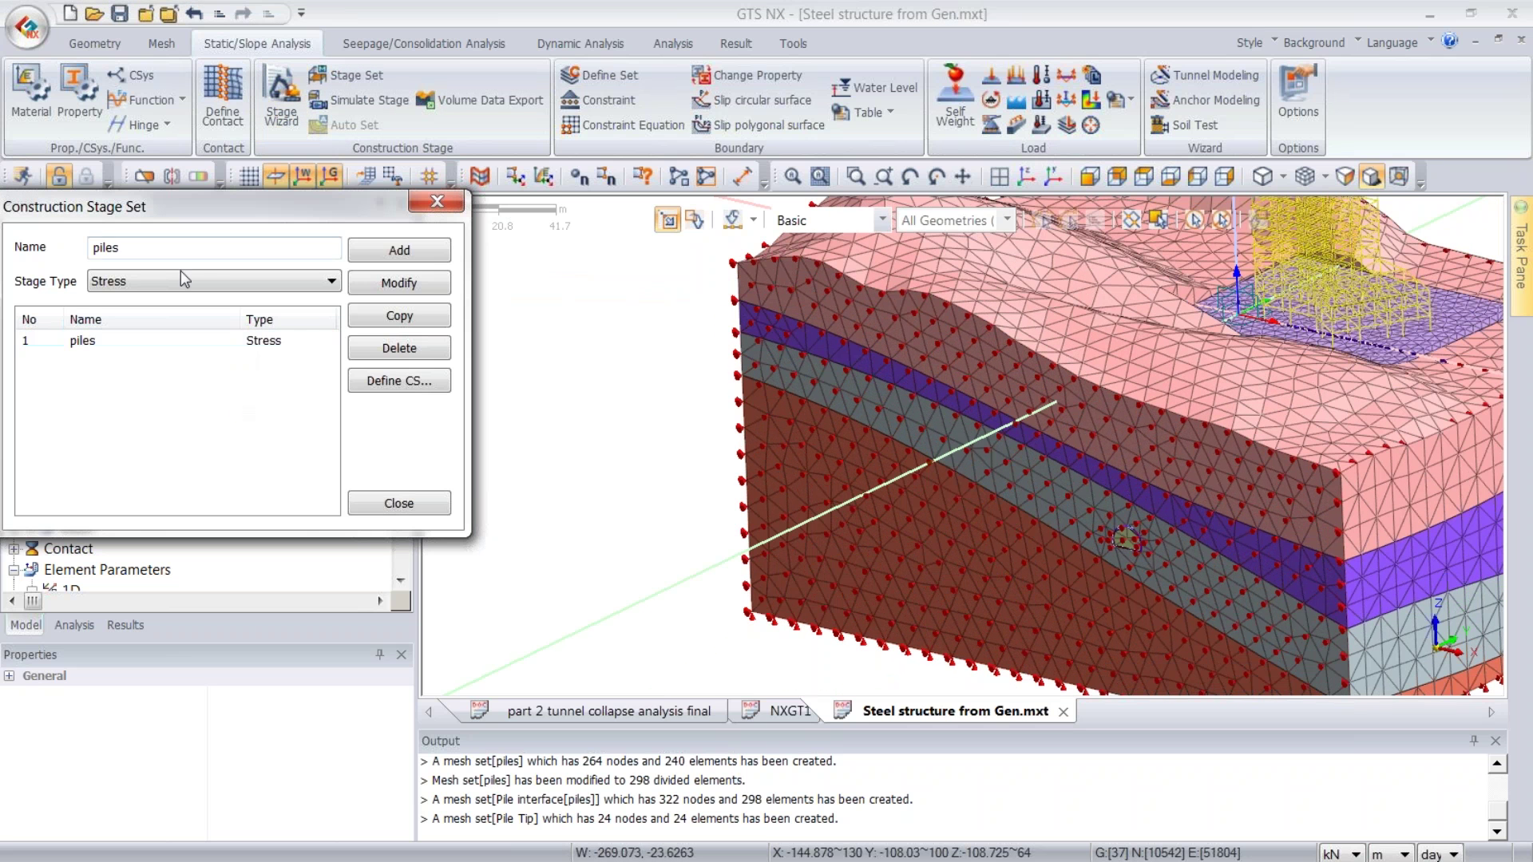
left_click(143, 336)
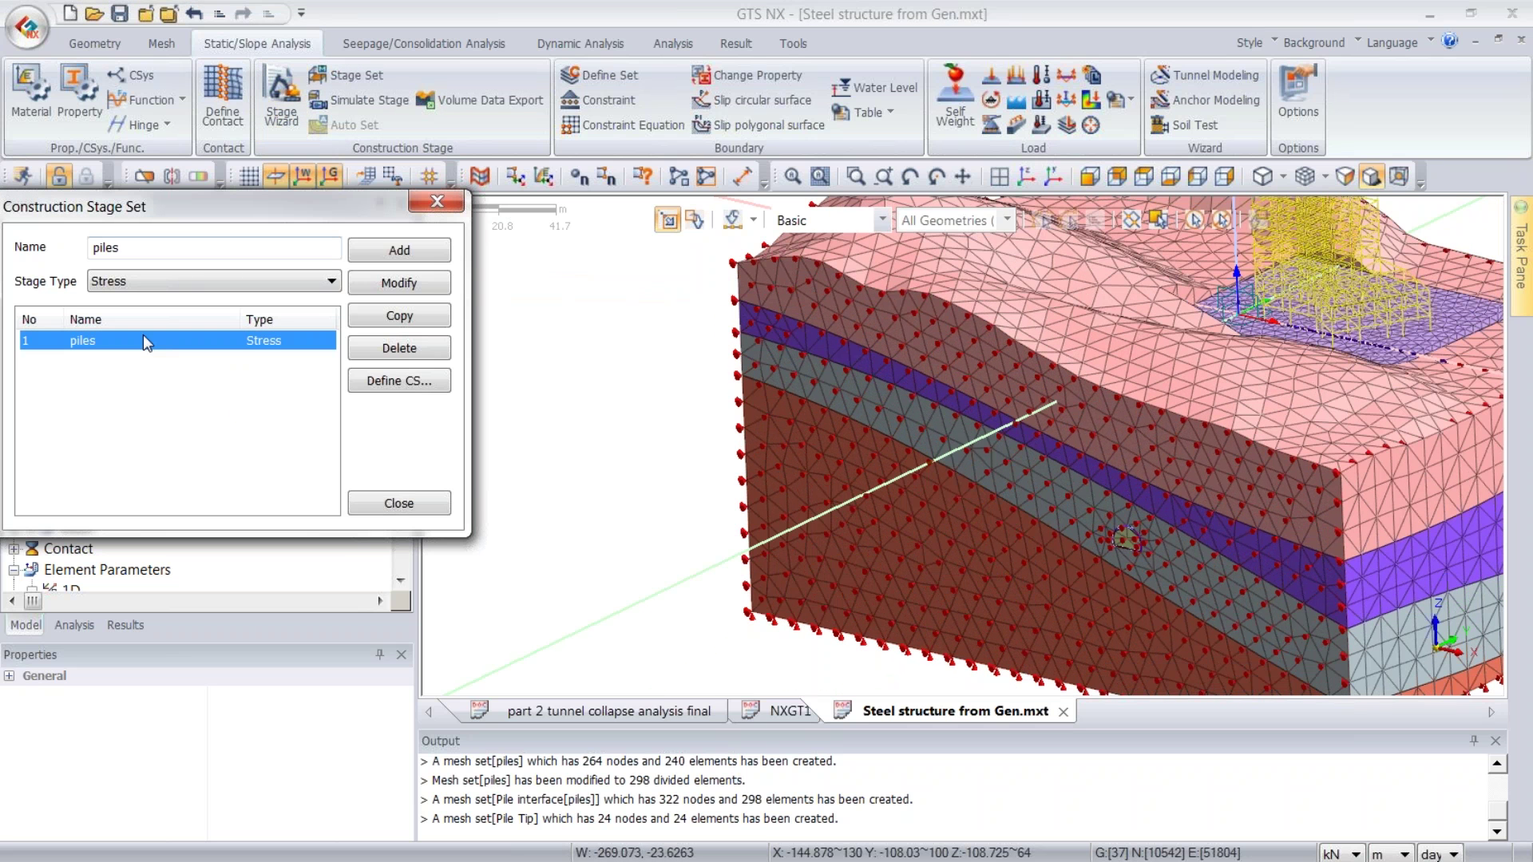
left_click(409, 328)
left_click(286, 357)
double_click(219, 249)
type("no")
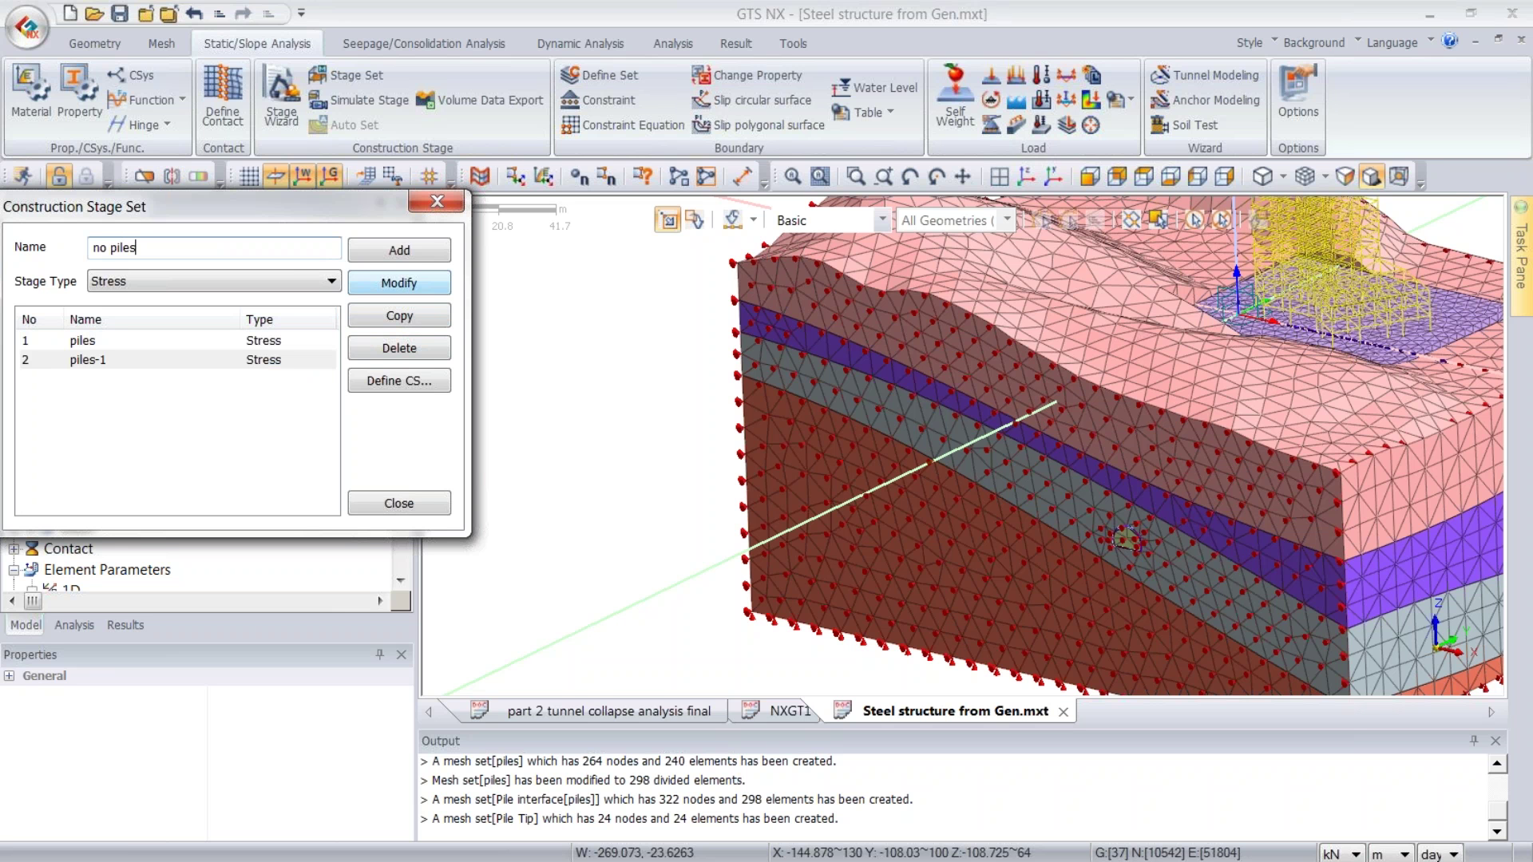
left_click(399, 283)
left_click(211, 367)
- Remove Pile Tip, Pile interface[piles], piles and the rz boundary condition from the activated data of Construction Stage-2-1 in the no piles set, and save it
left_click(399, 381)
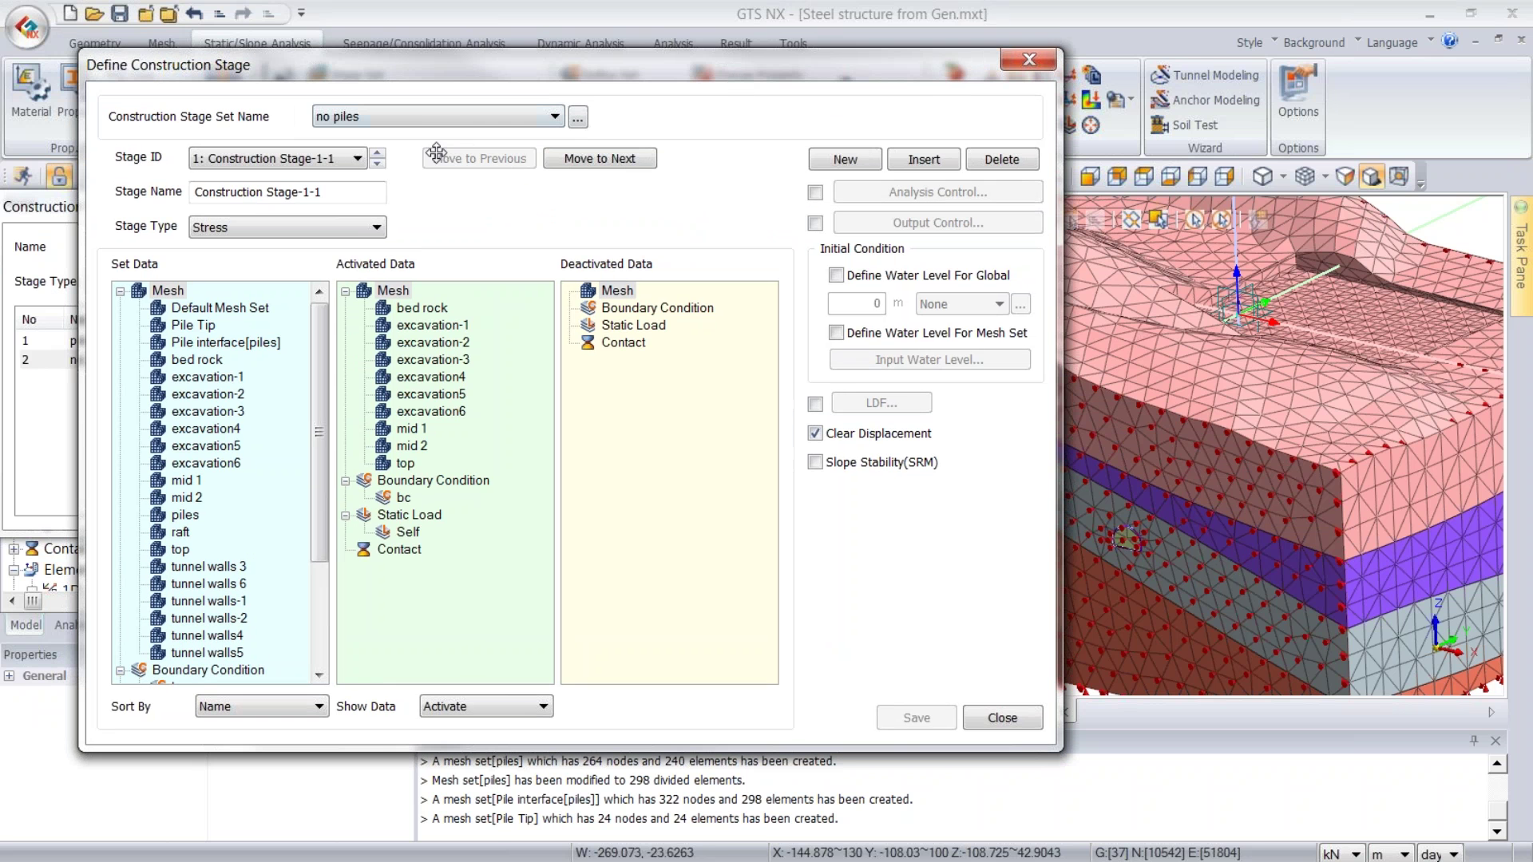
left_click(377, 164)
left_click(418, 329)
left_click(416, 361, "shift")
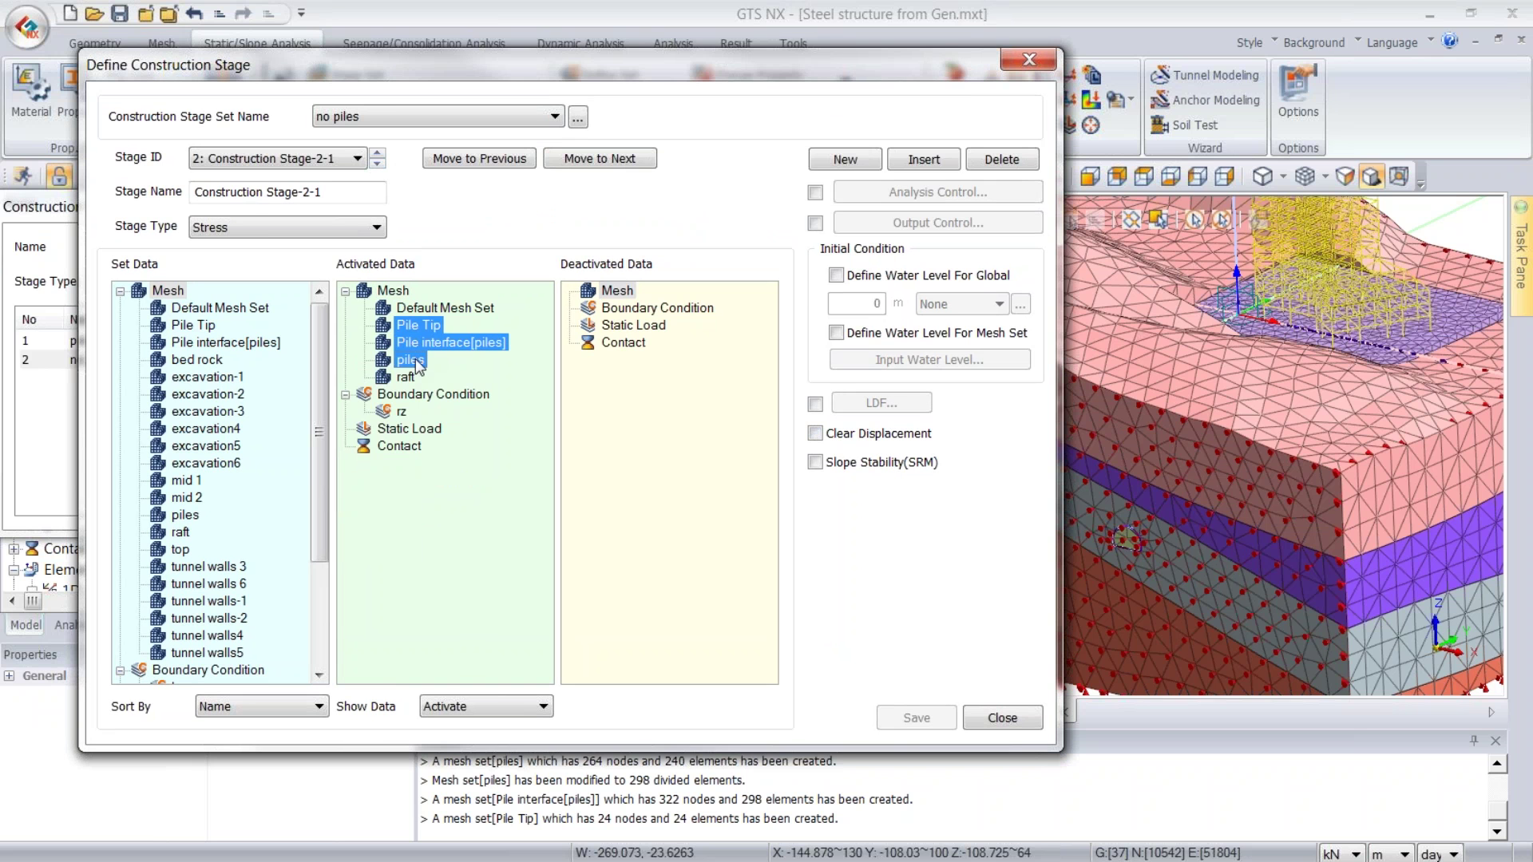
left_click_drag(416, 345, 277, 359)
left_click(406, 373)
left_click(399, 361)
left_click_drag(401, 362, 639, 343)
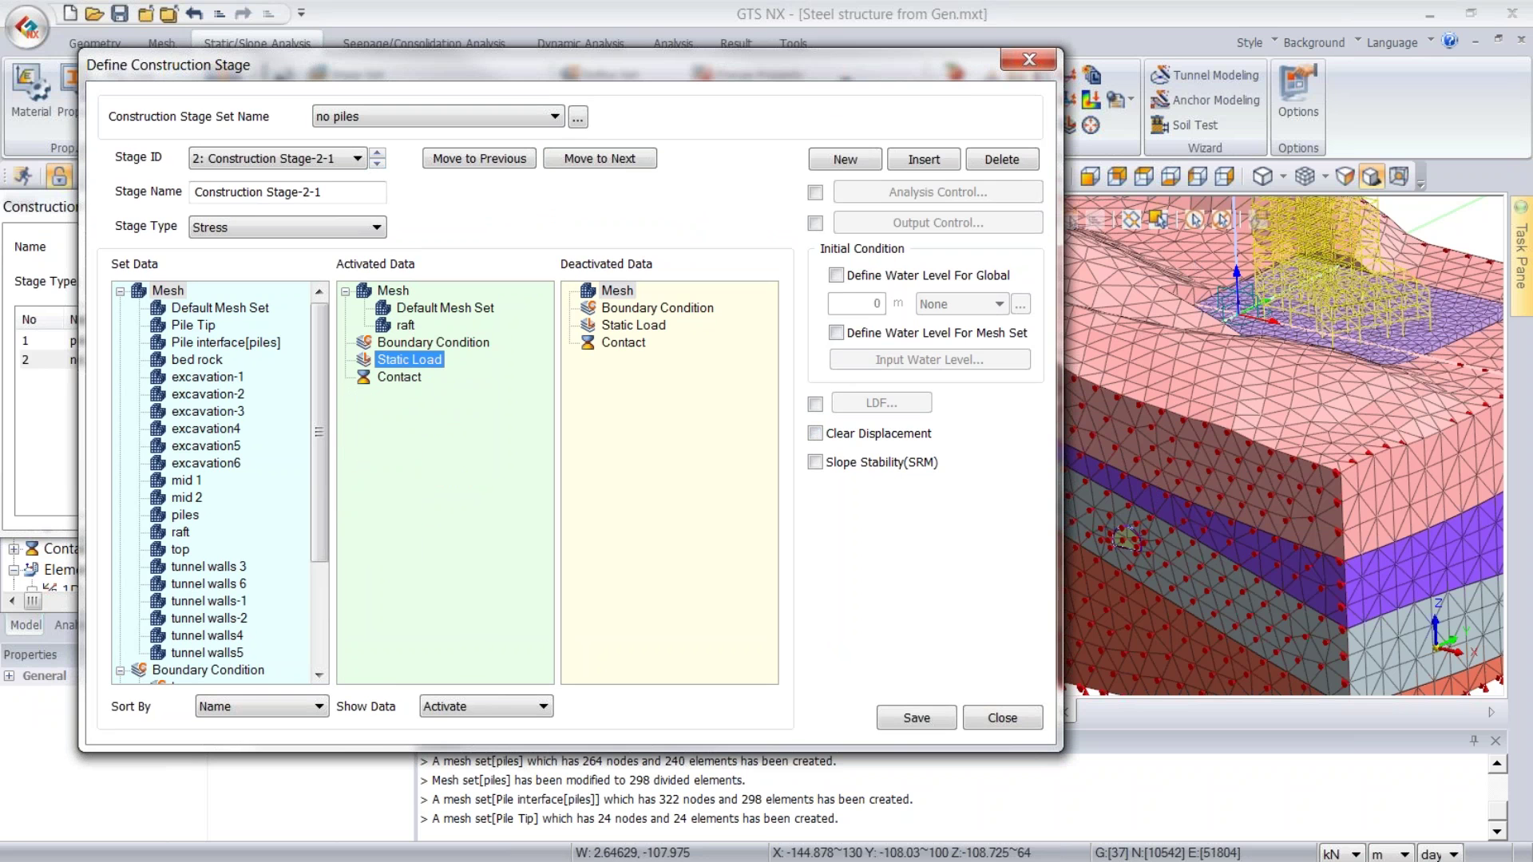
left_click(916, 718)
left_click(1003, 717)
left_click(411, 505)
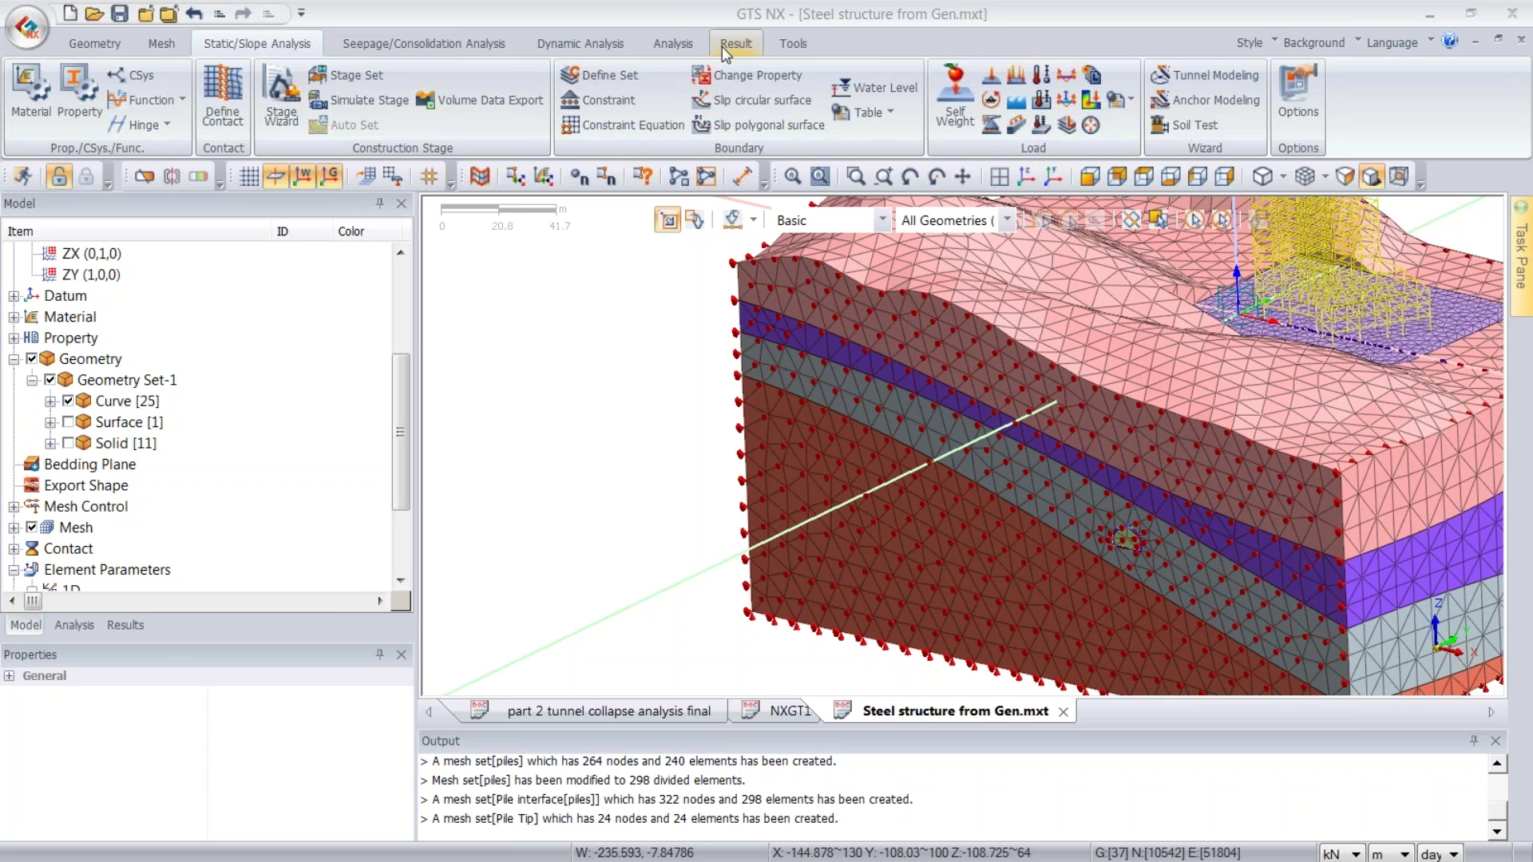
- Add an analysis case titled piles with solution type Construction Stage and the piles construction stage set
left_click(688, 46)
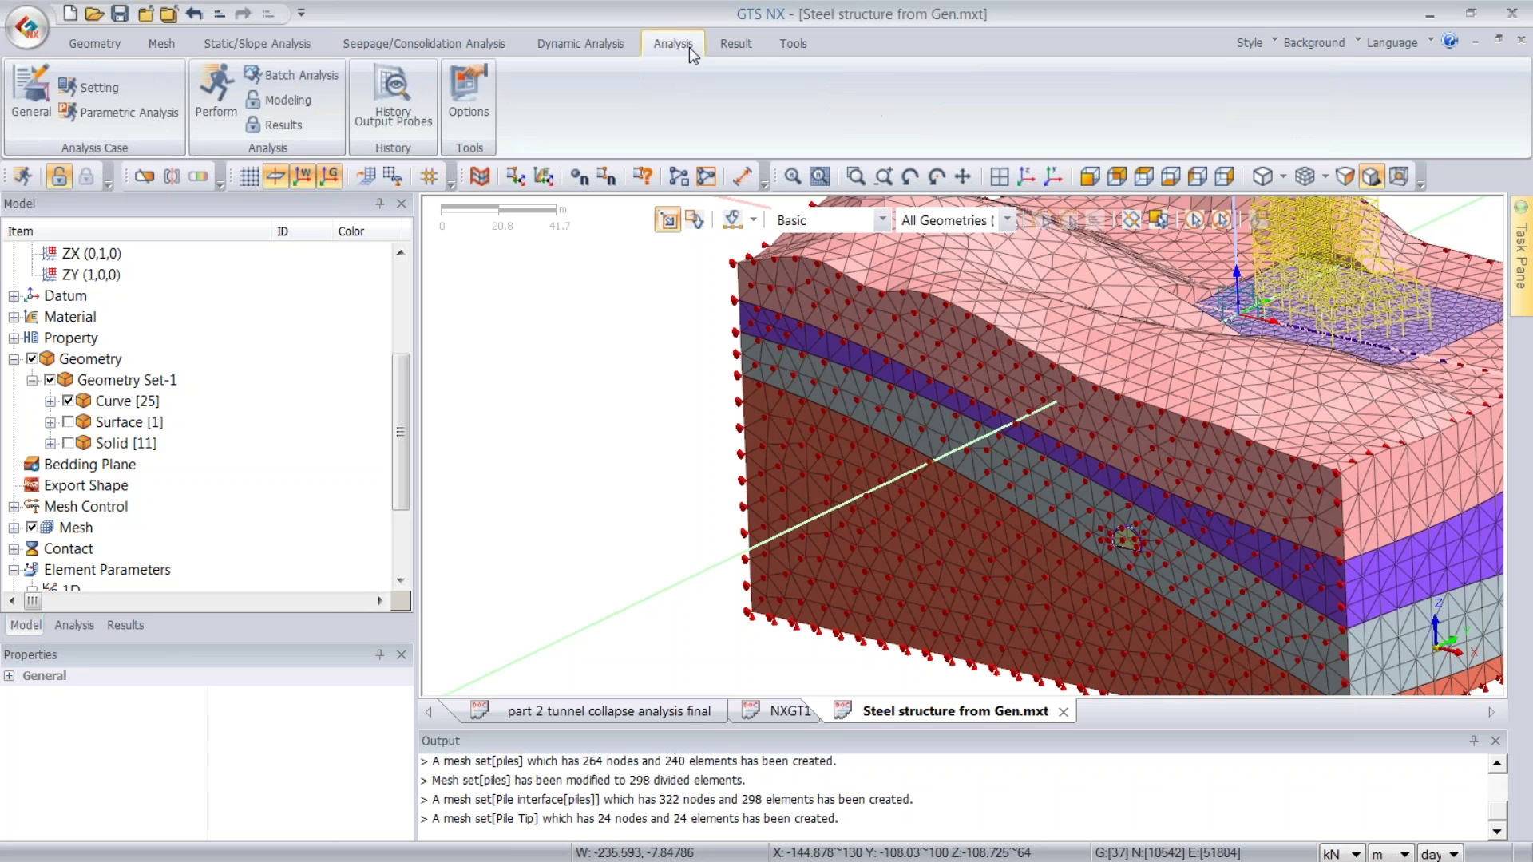
left_click(46, 96)
left_click(575, 187)
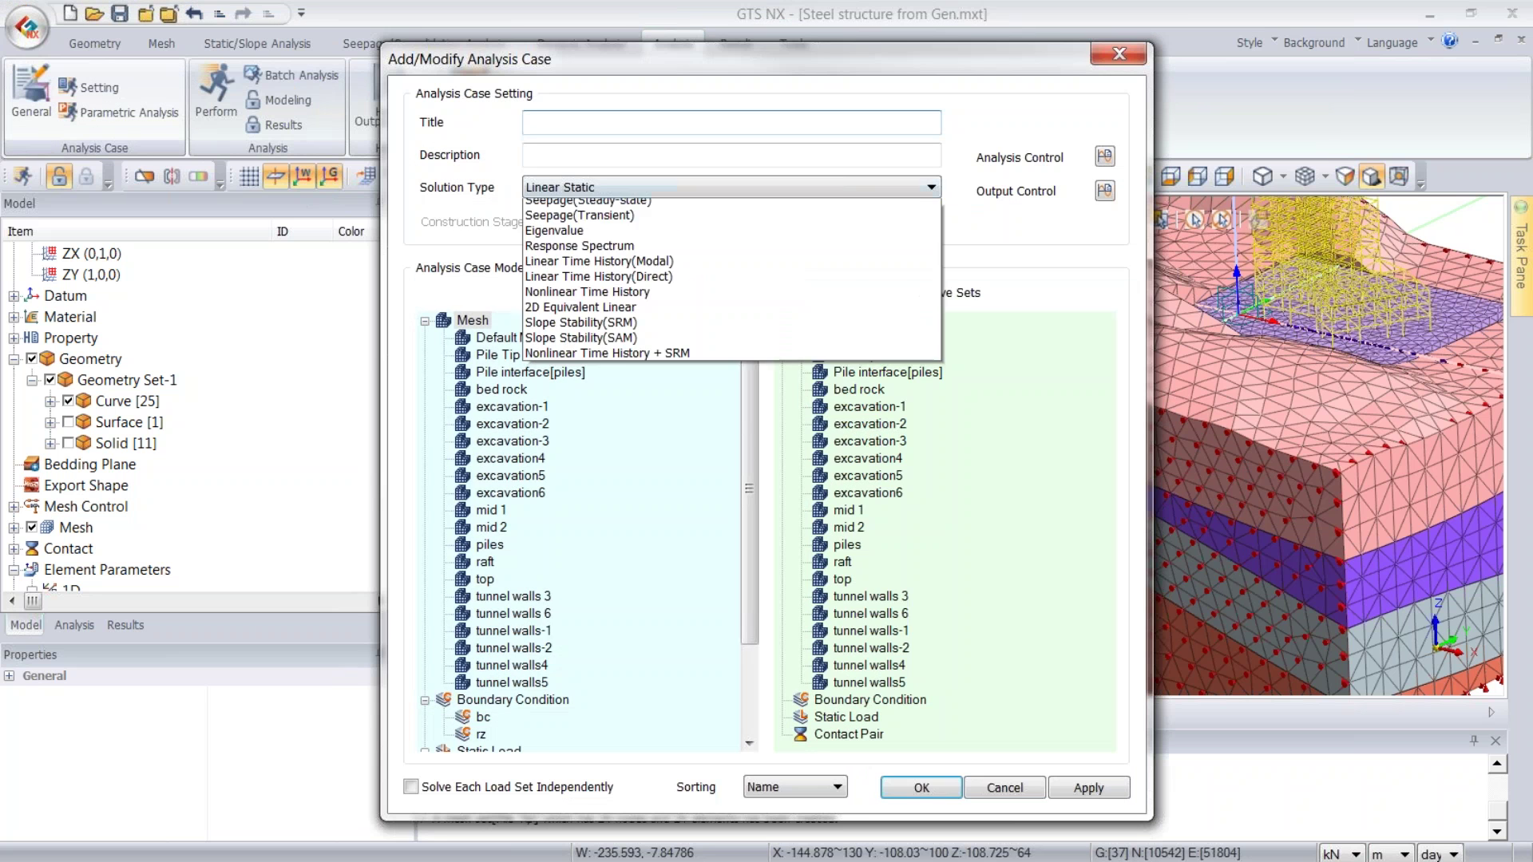
left_click(577, 238)
left_click(708, 223)
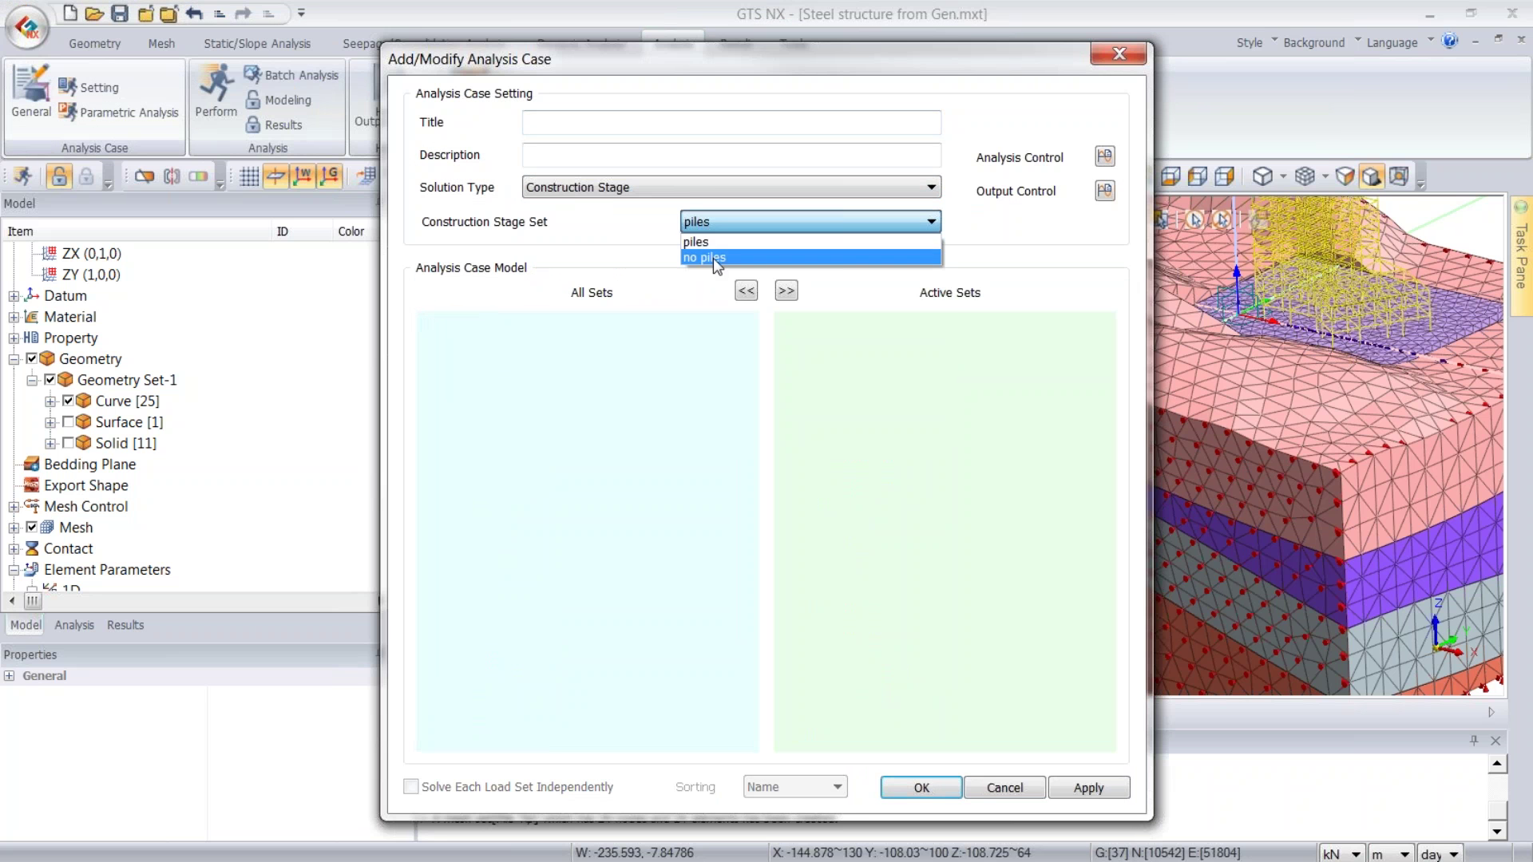
left_click(707, 241)
left_click(676, 123)
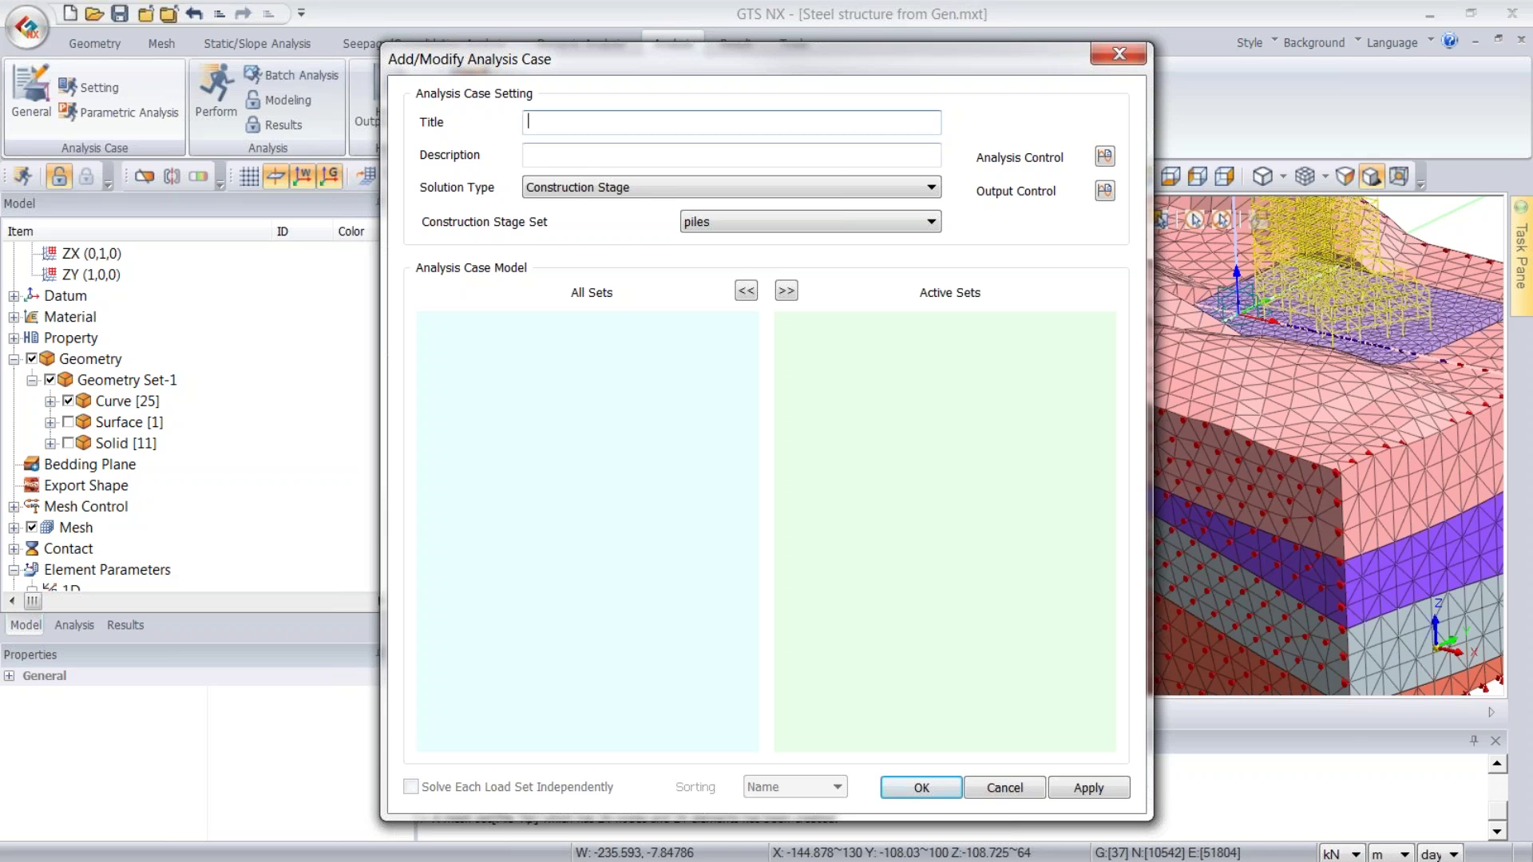
type("piles")
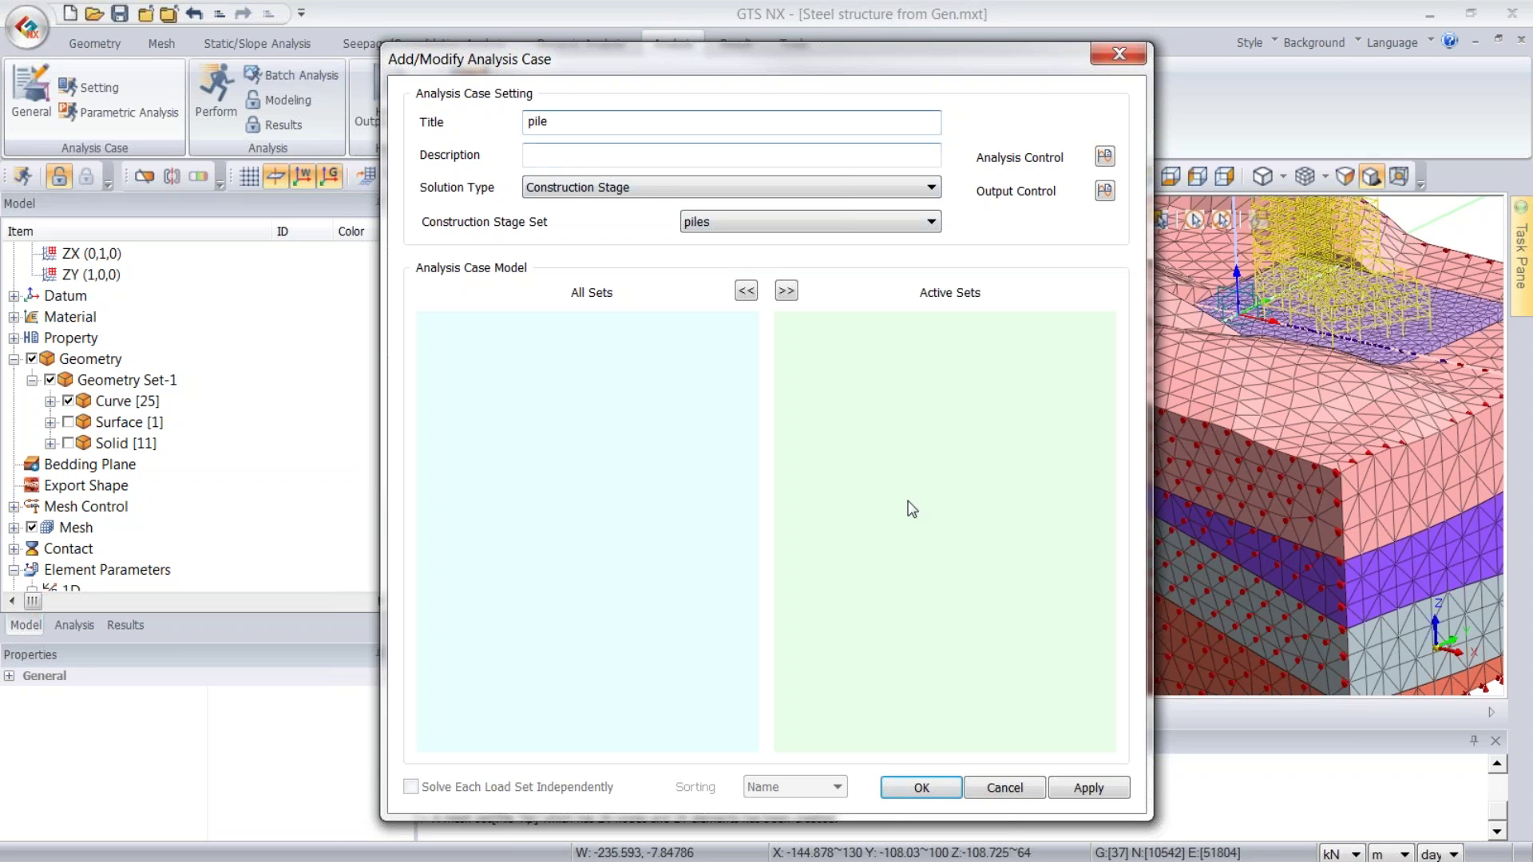
left_click(1088, 788)
- Add a second analysis case titled no piles that uses the no piles construction stage set
left_click(799, 222)
left_click(797, 254)
left_click(529, 124)
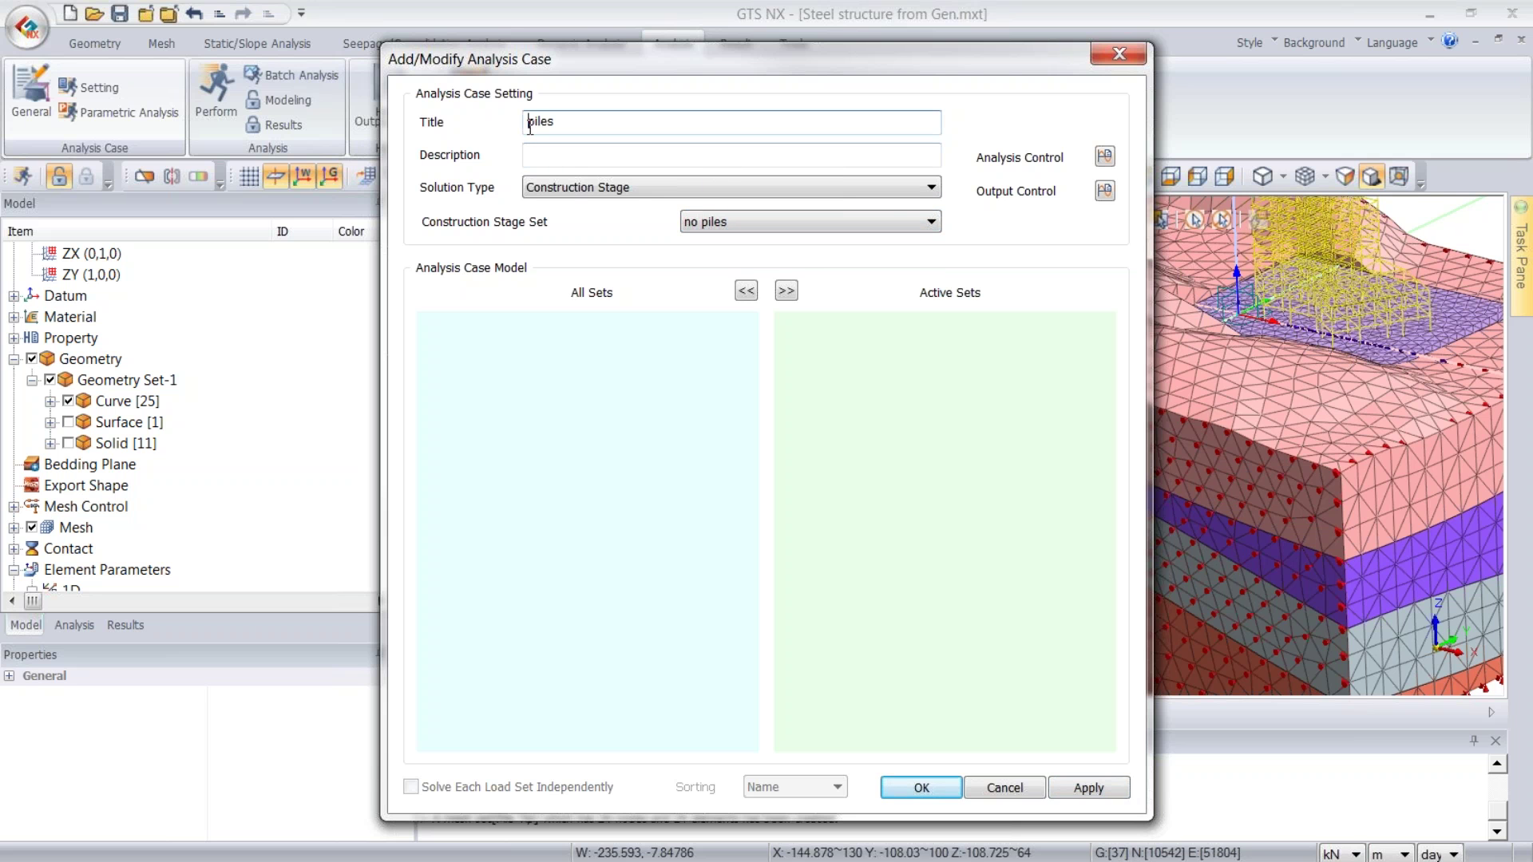
type("no")
left_click(921, 789)
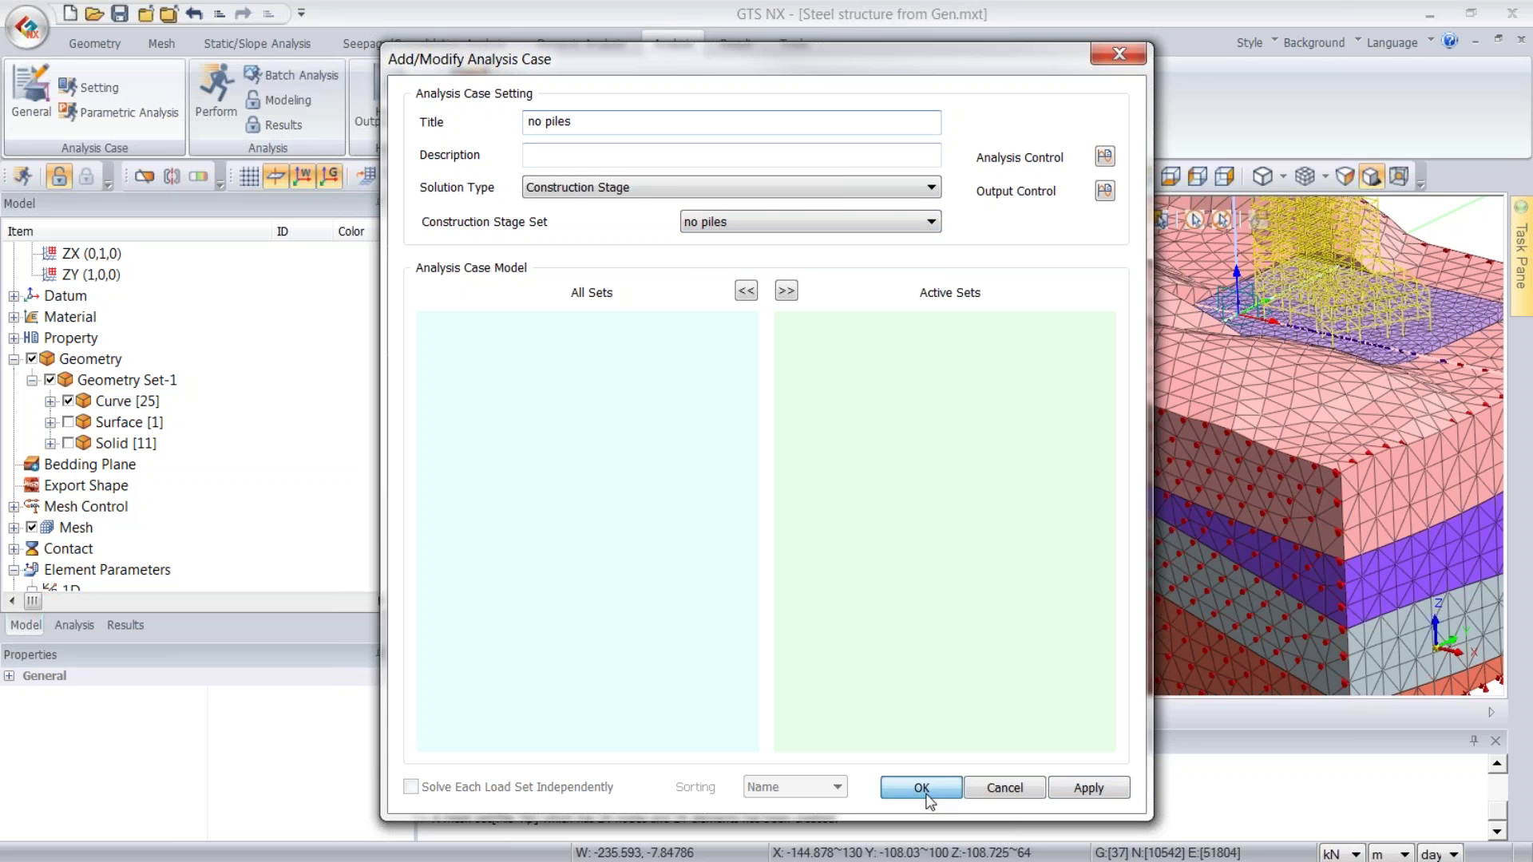
- Dismiss the analysis run setup and close Steel structure from Gen.mxt without saving the changes
left_click(216, 89)
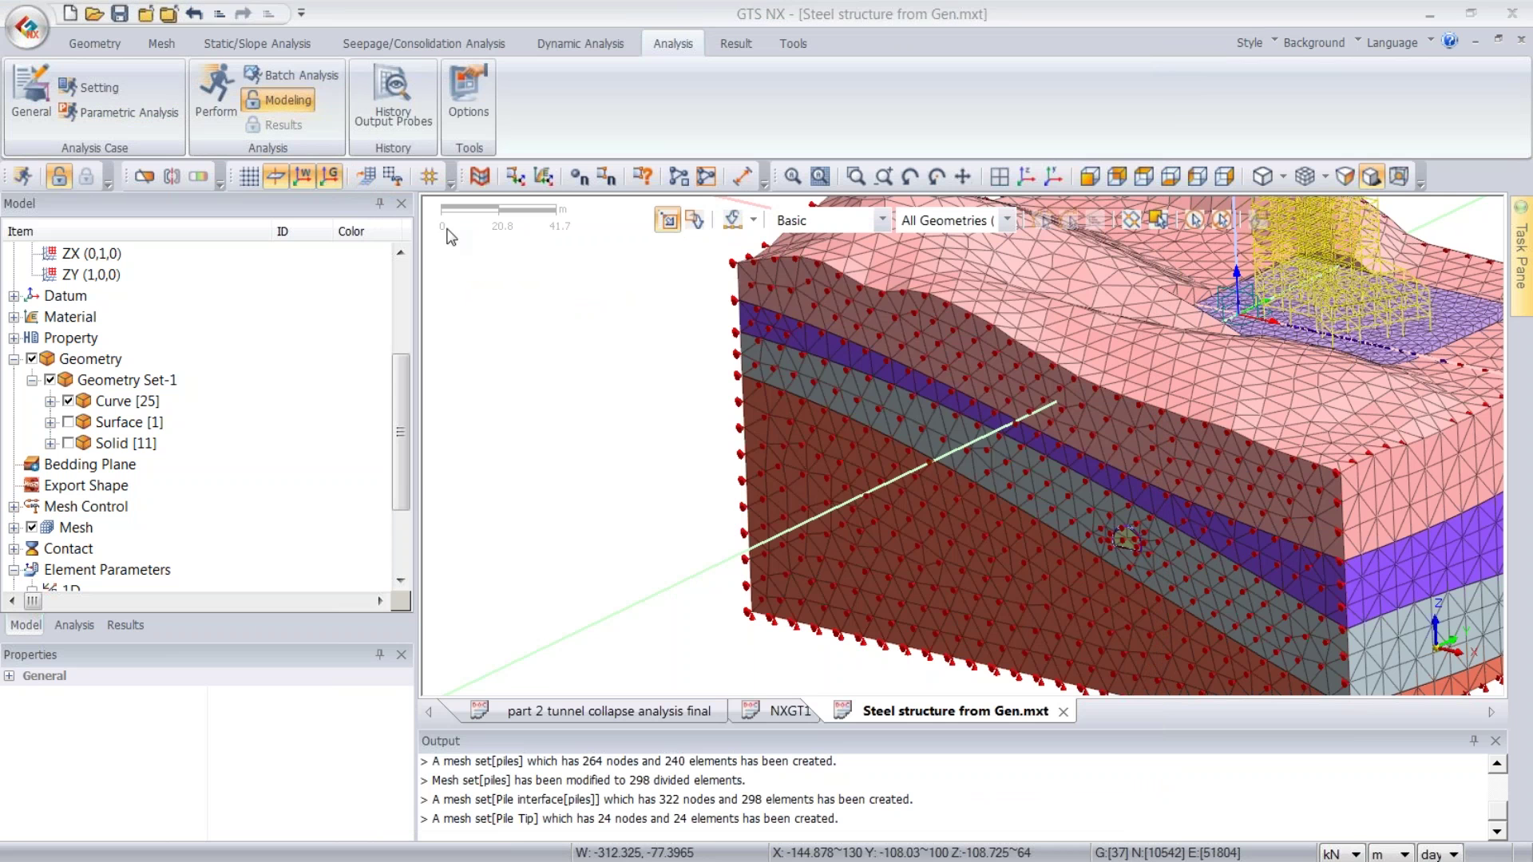
left_click(1006, 278)
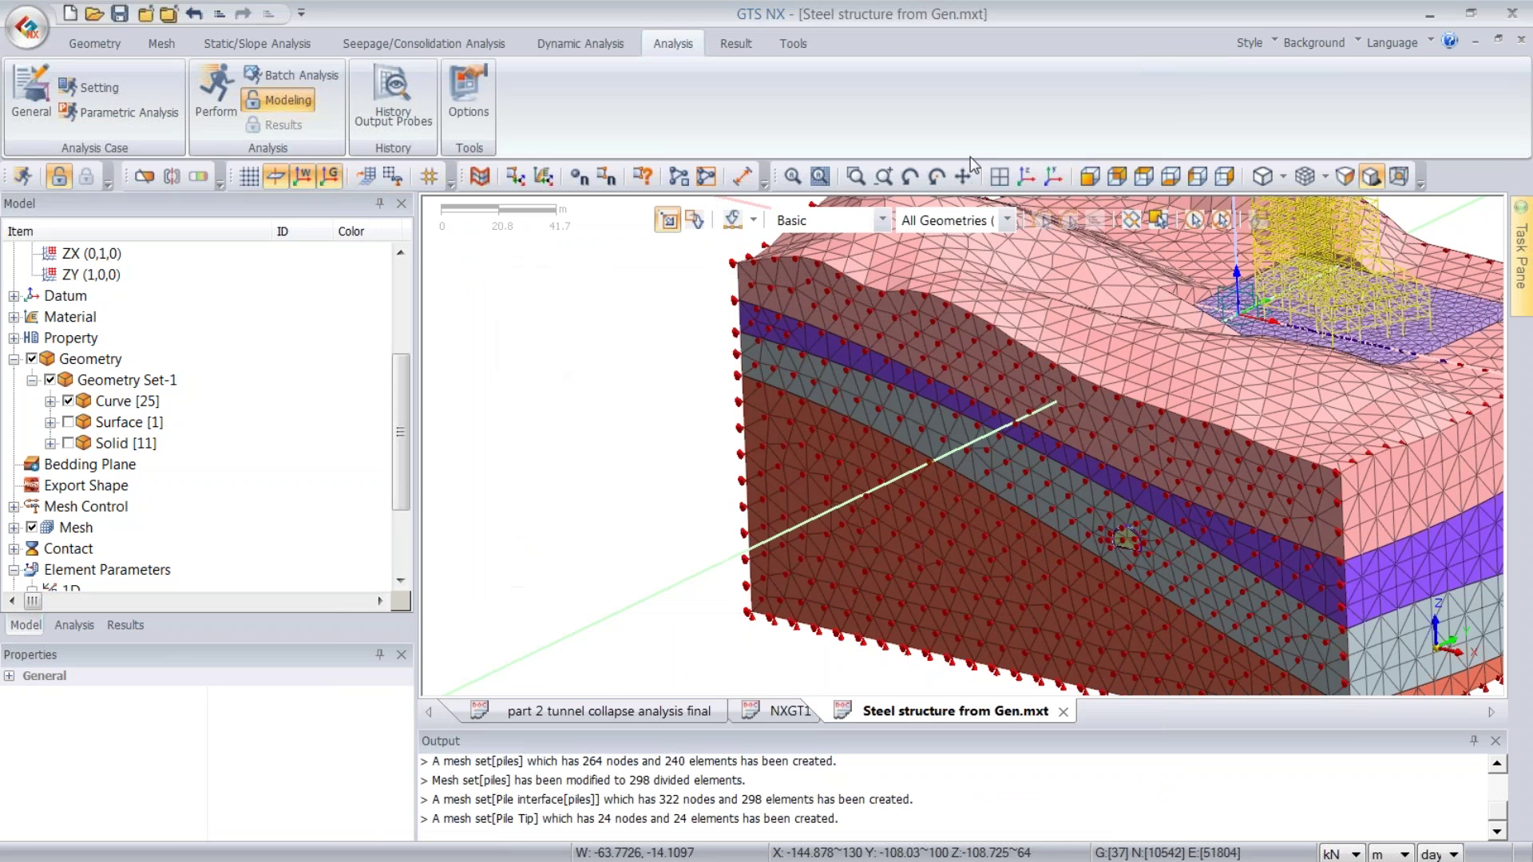
left_click(1511, 13)
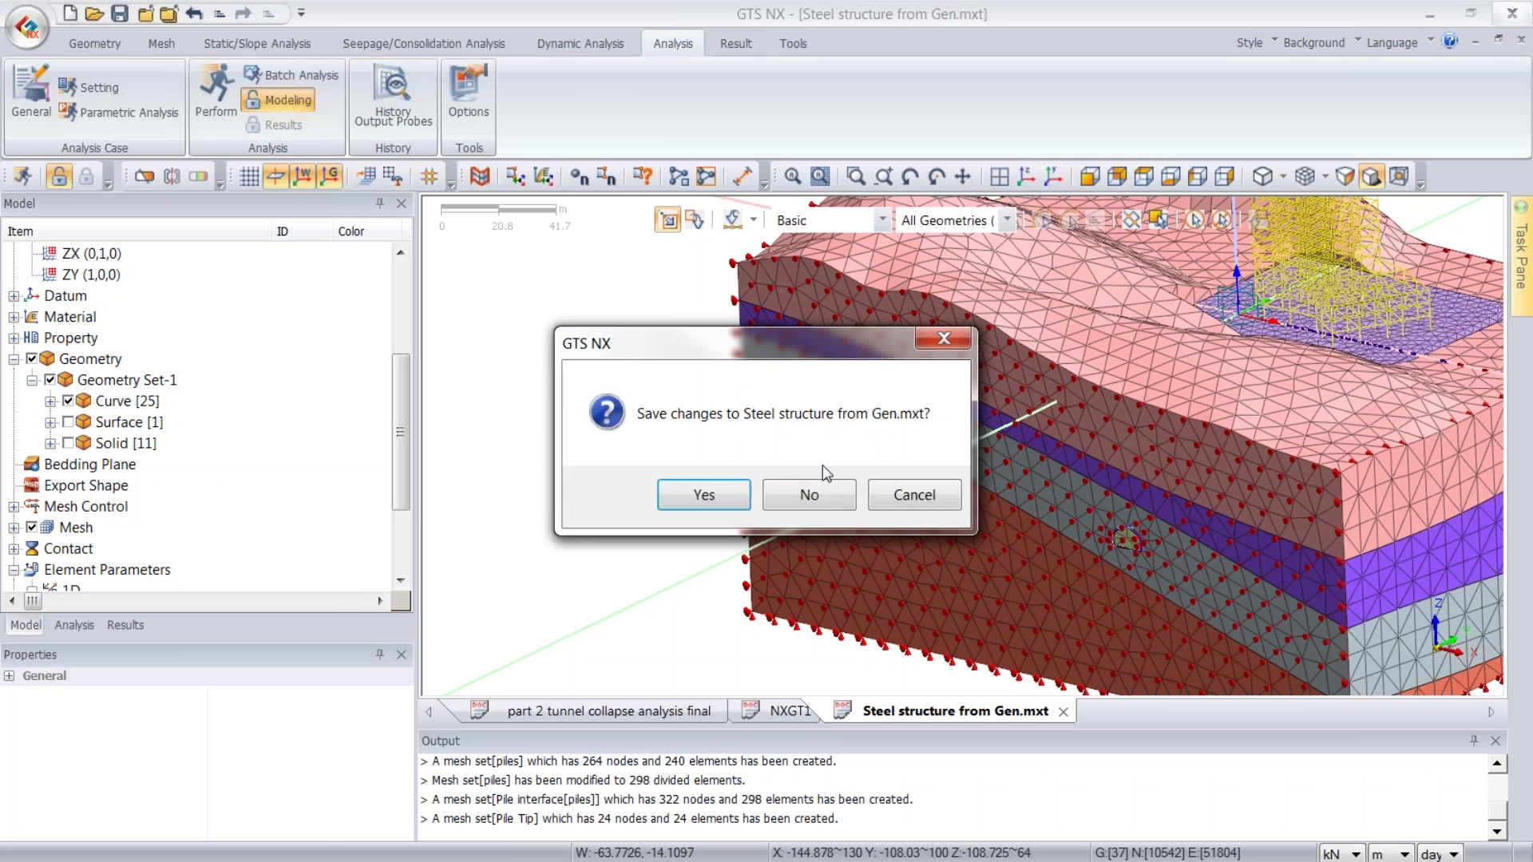
left_click(804, 494)
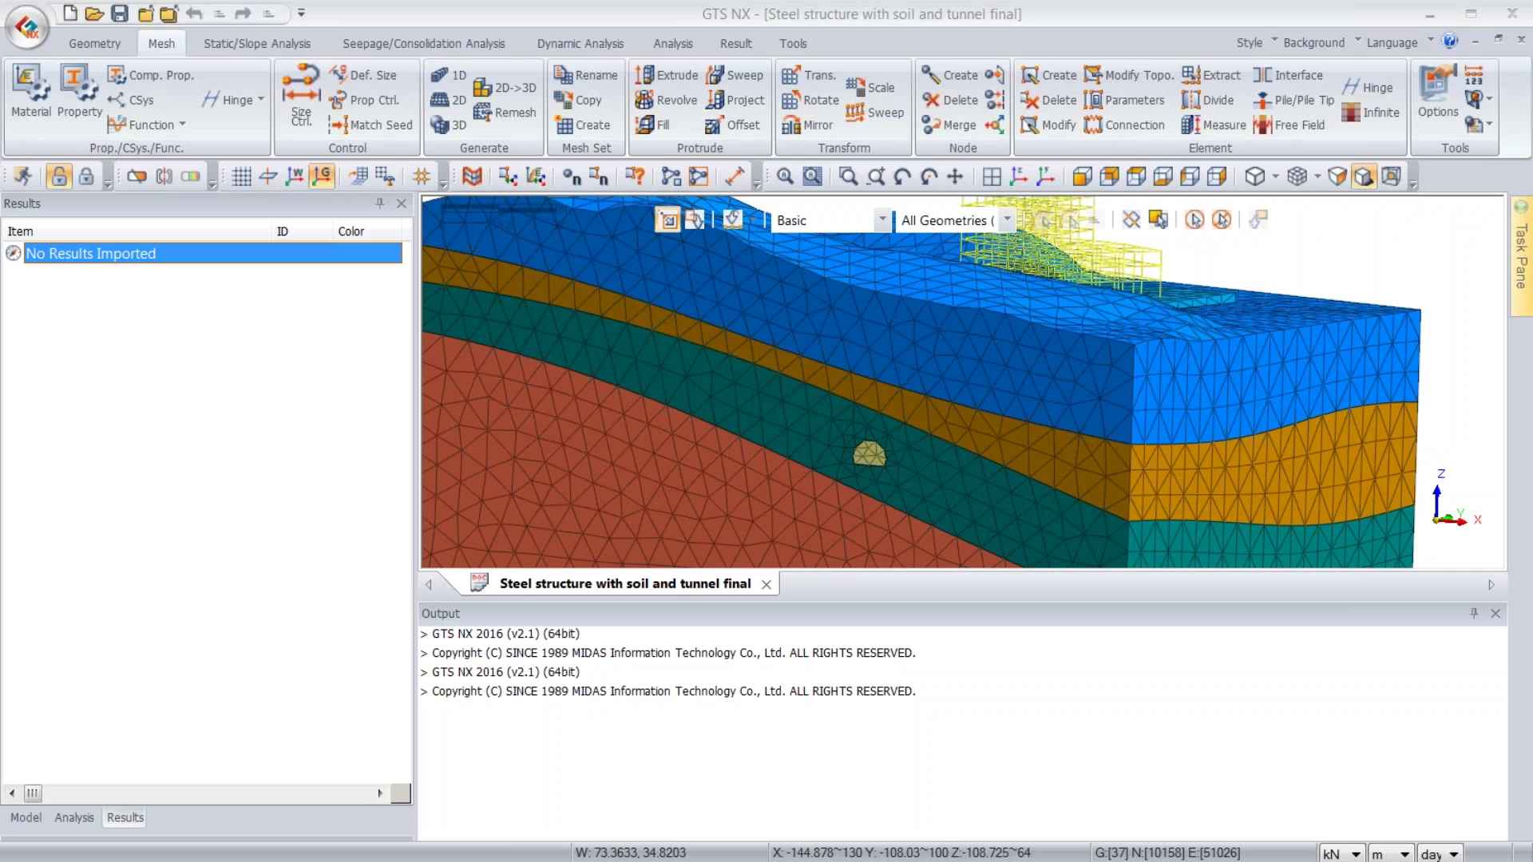
- Load the results of the solved soil and tunnel model, review the Piles and No Piles stage lists, and set an isometric view
left_click(96, 183)
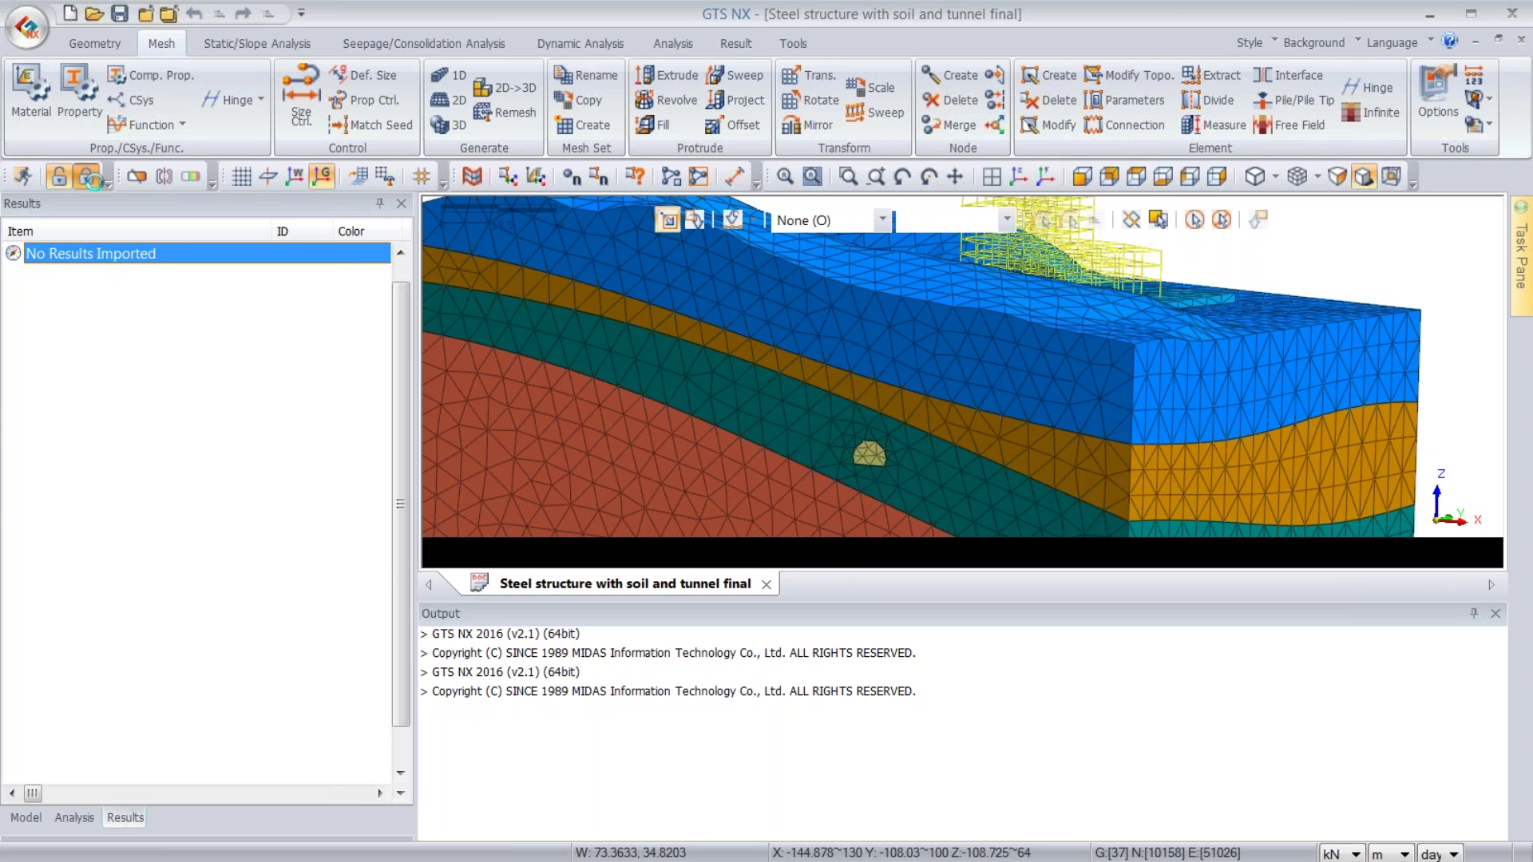
left_click_drag(401, 510, 401, 361)
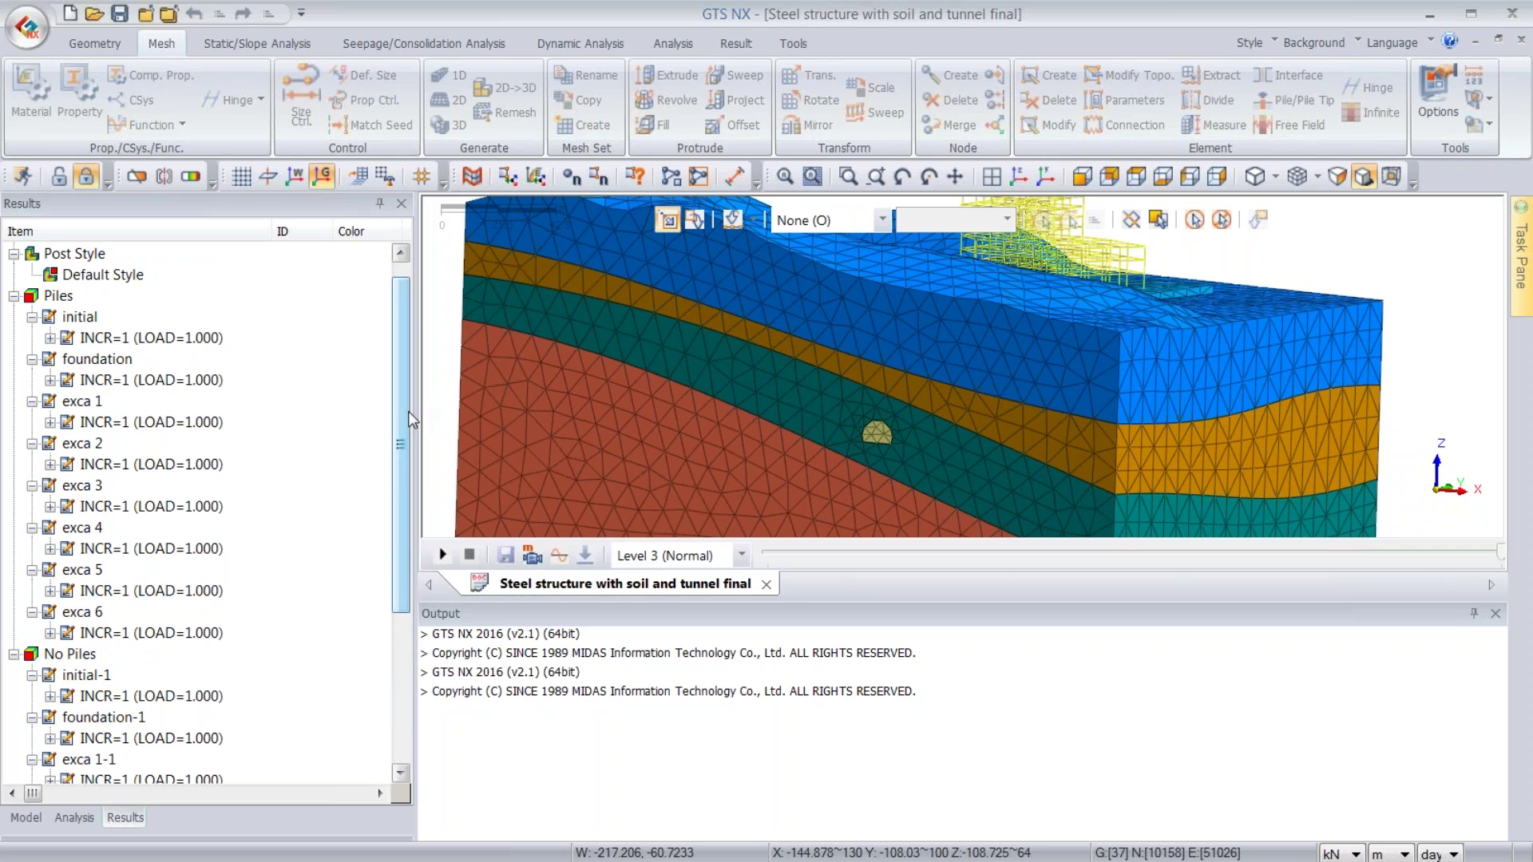
scroll(92, 376, "down", 2)
left_click_drag(402, 502, 403, 624)
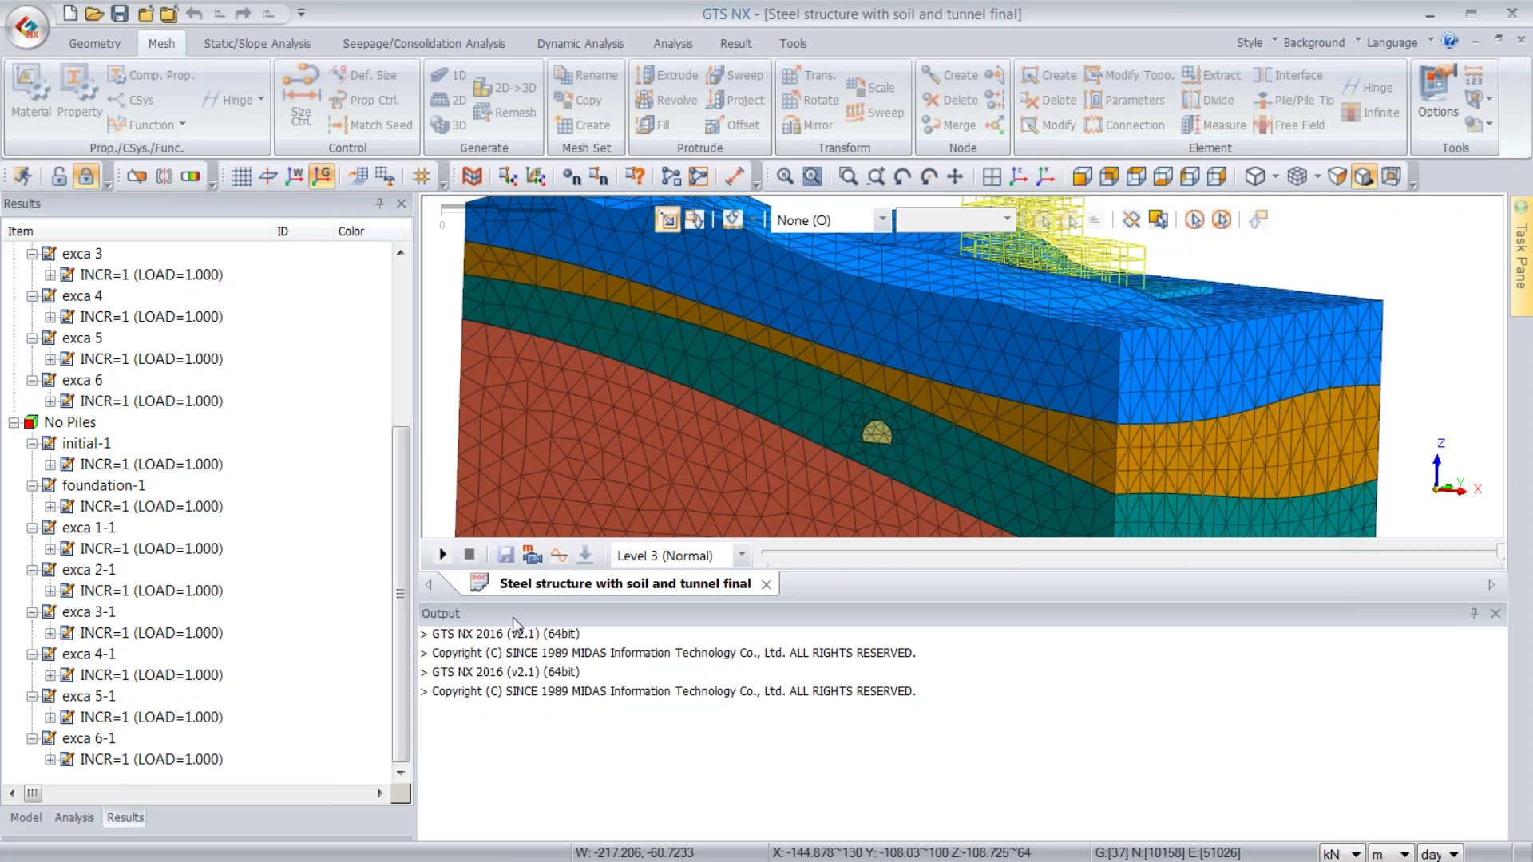
left_click(1020, 178)
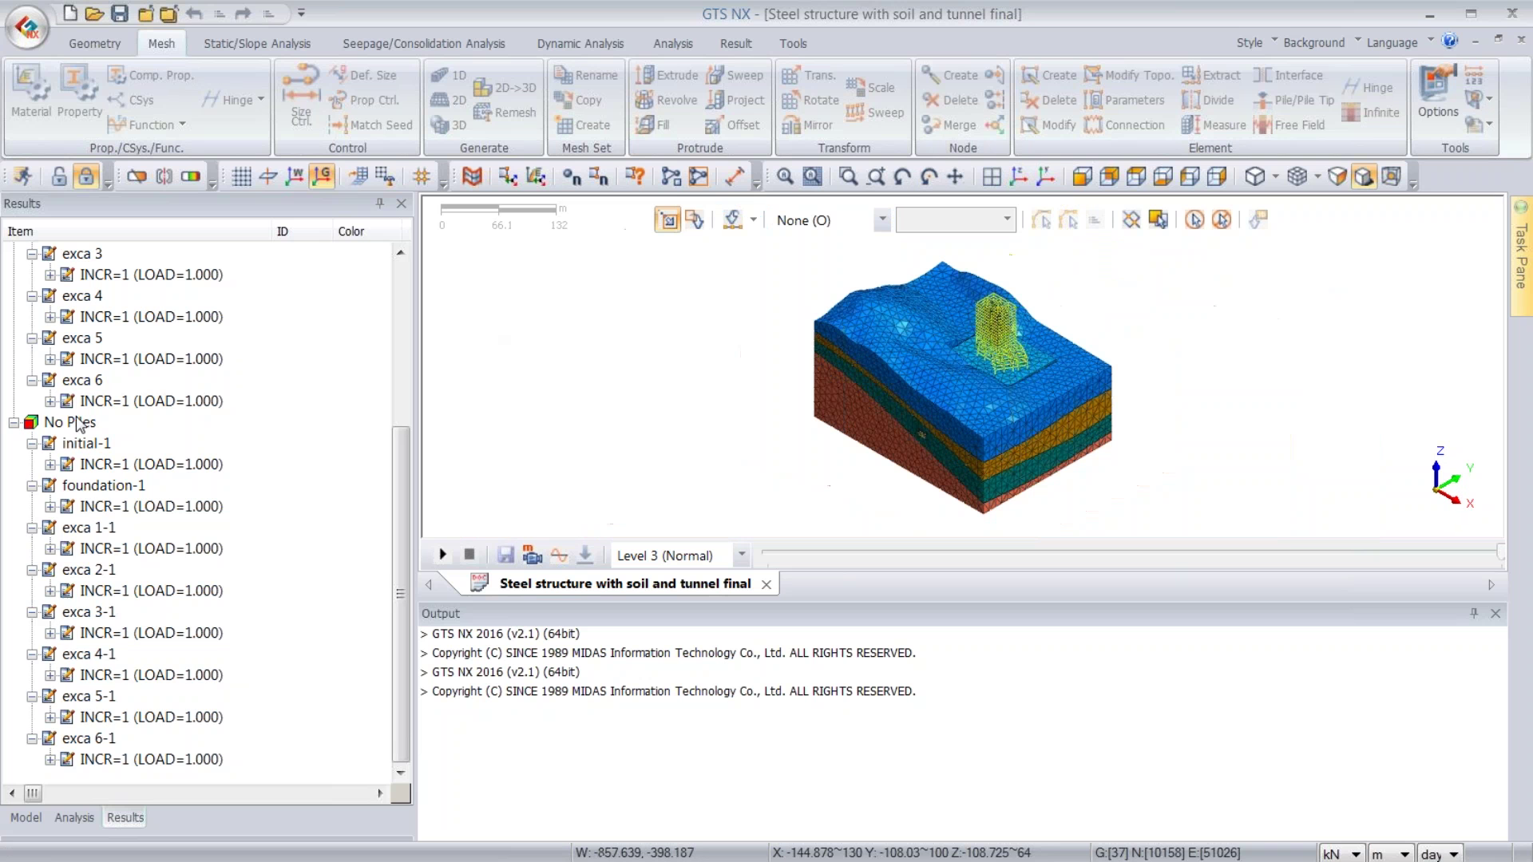
- Display the total translation contour for stage exca 6 of the Piles case
left_click(50, 401)
left_click(69, 423)
double_click(140, 444)
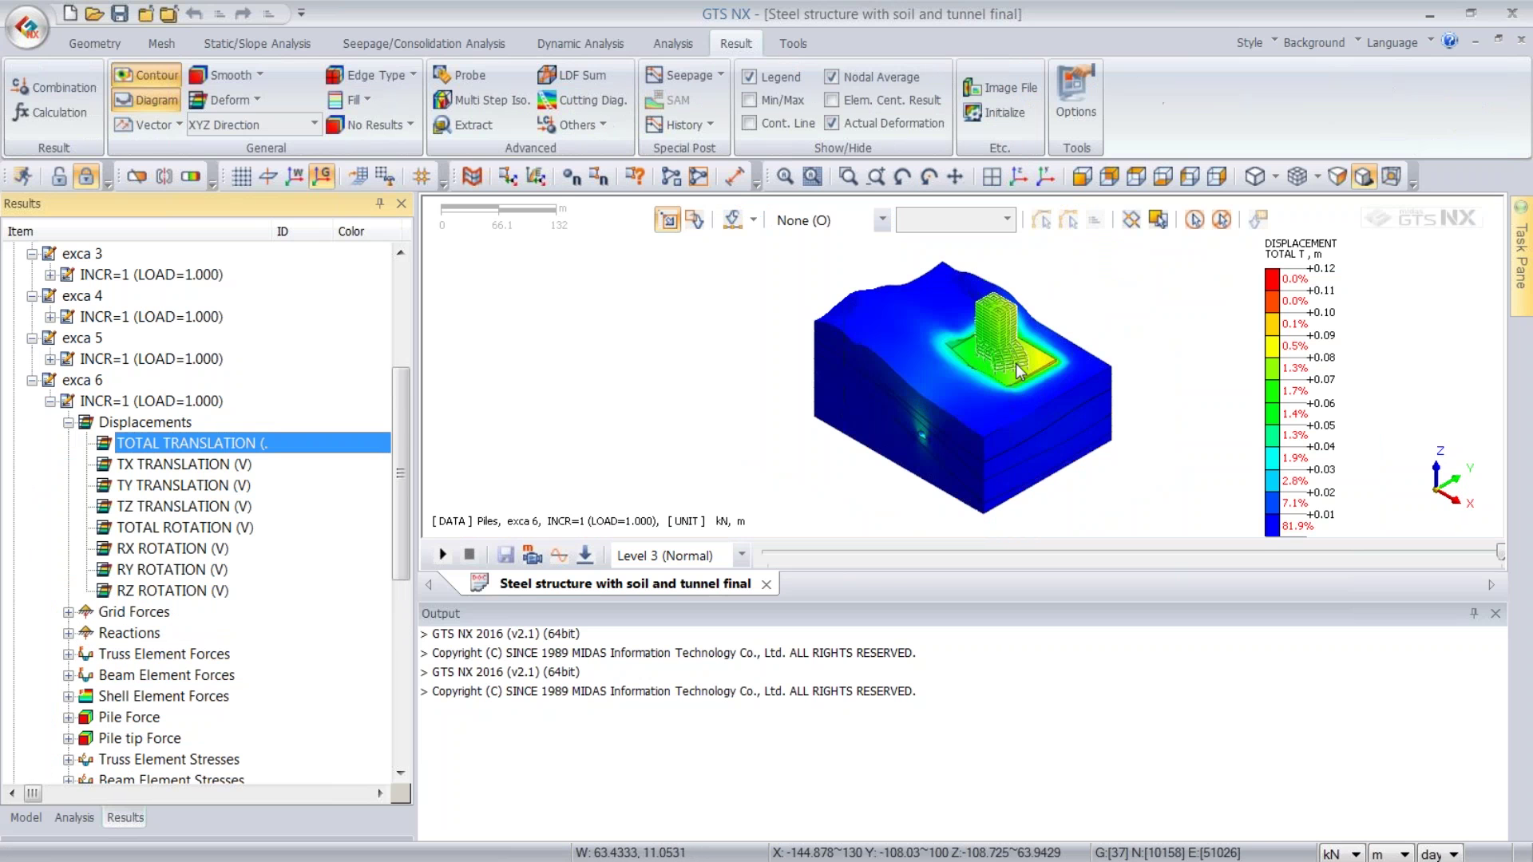
middle_click_drag(1011, 359, 1015, 329)
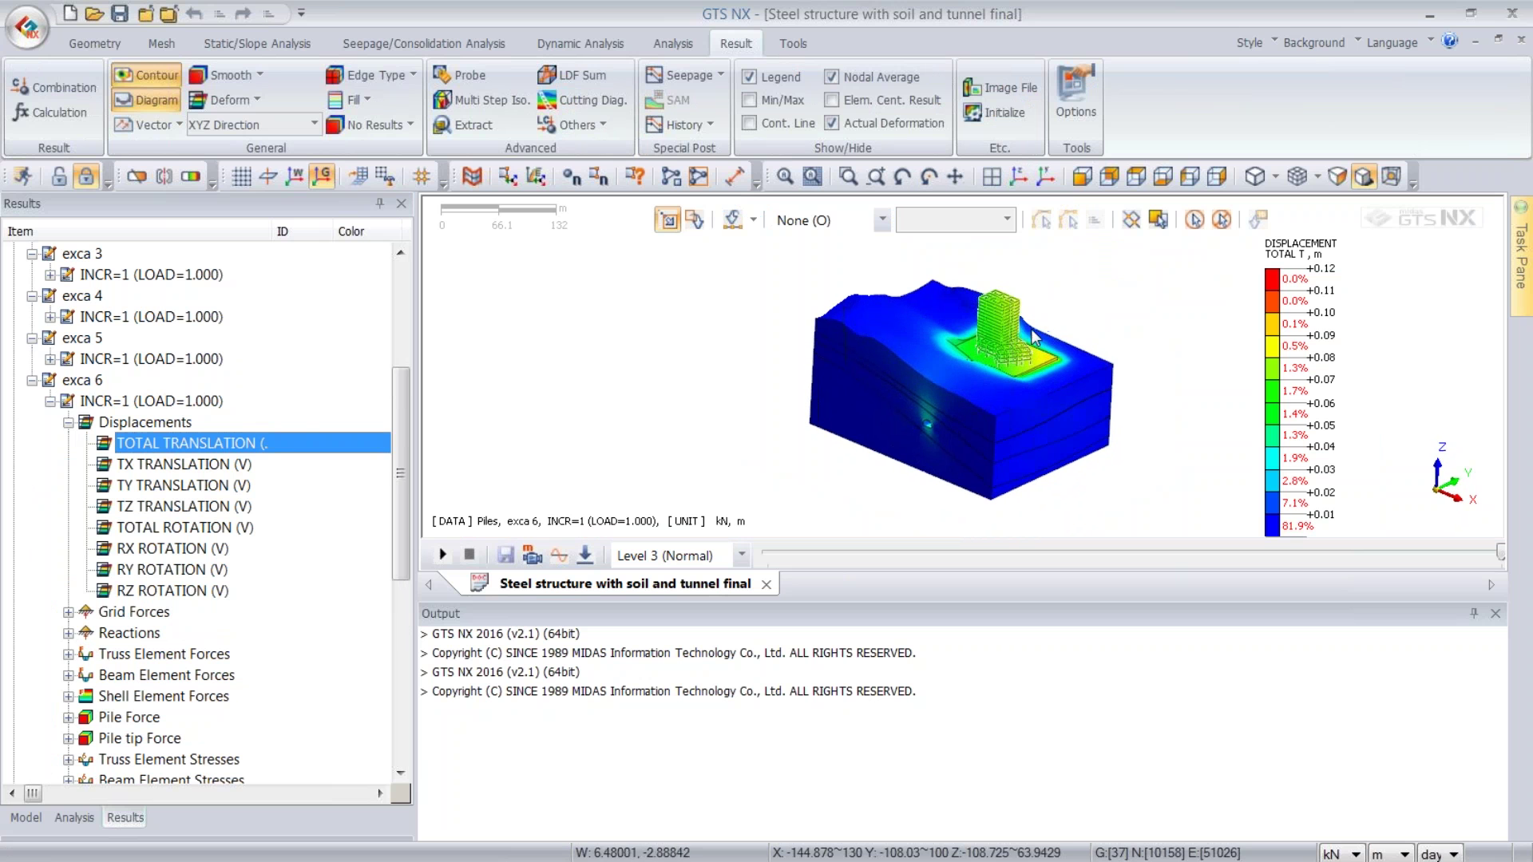
- Cut the displacement contour model with the clipping plane Plane1
left_click(142, 177)
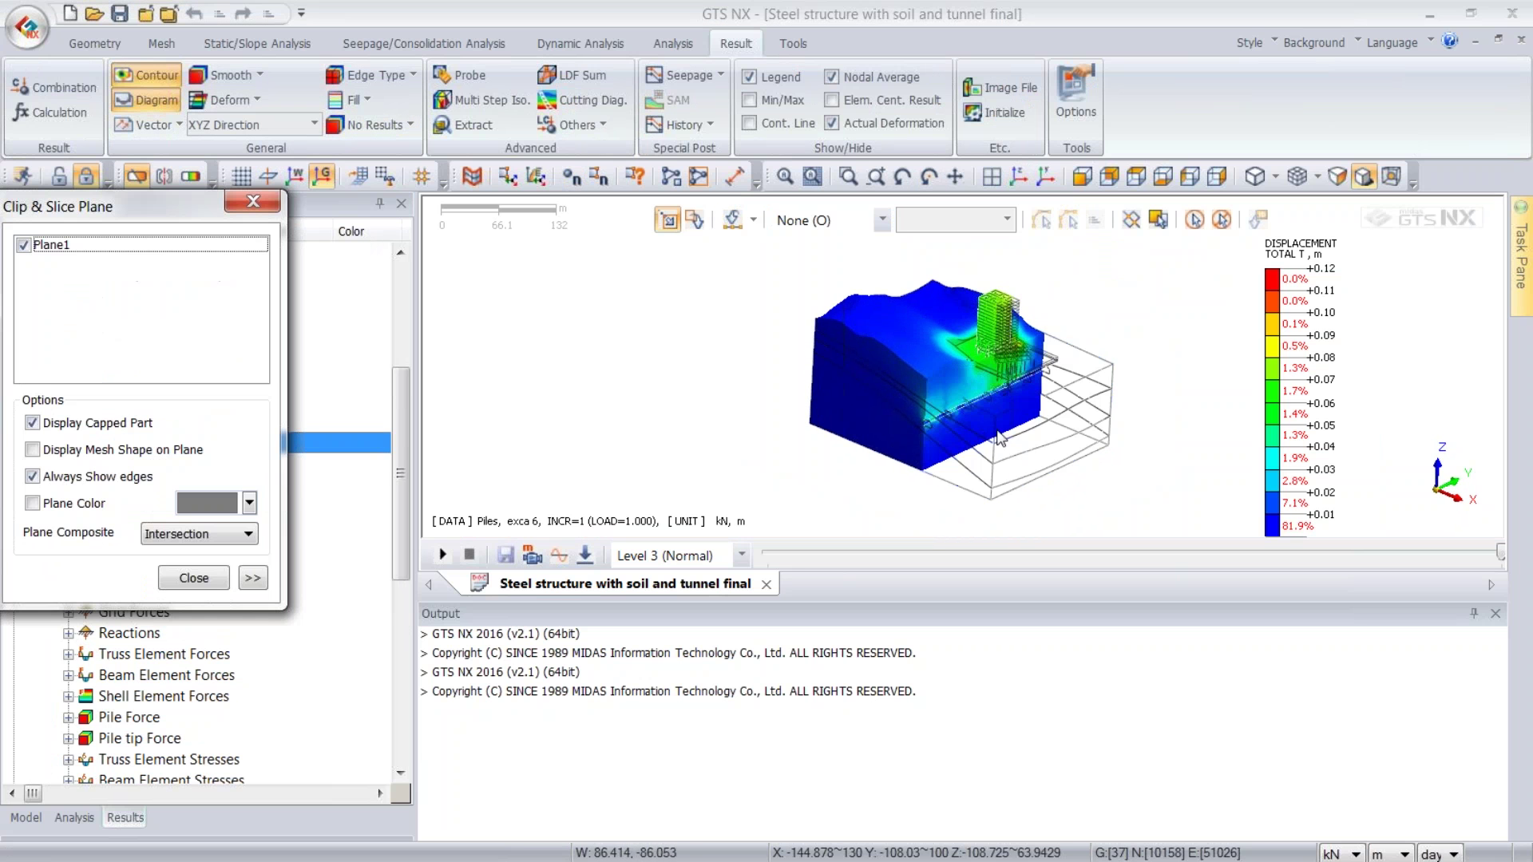
left_click(27, 243)
left_click(194, 579)
- Show the minimum and maximum labels on the contour and set the length unit to mm
left_click(779, 101)
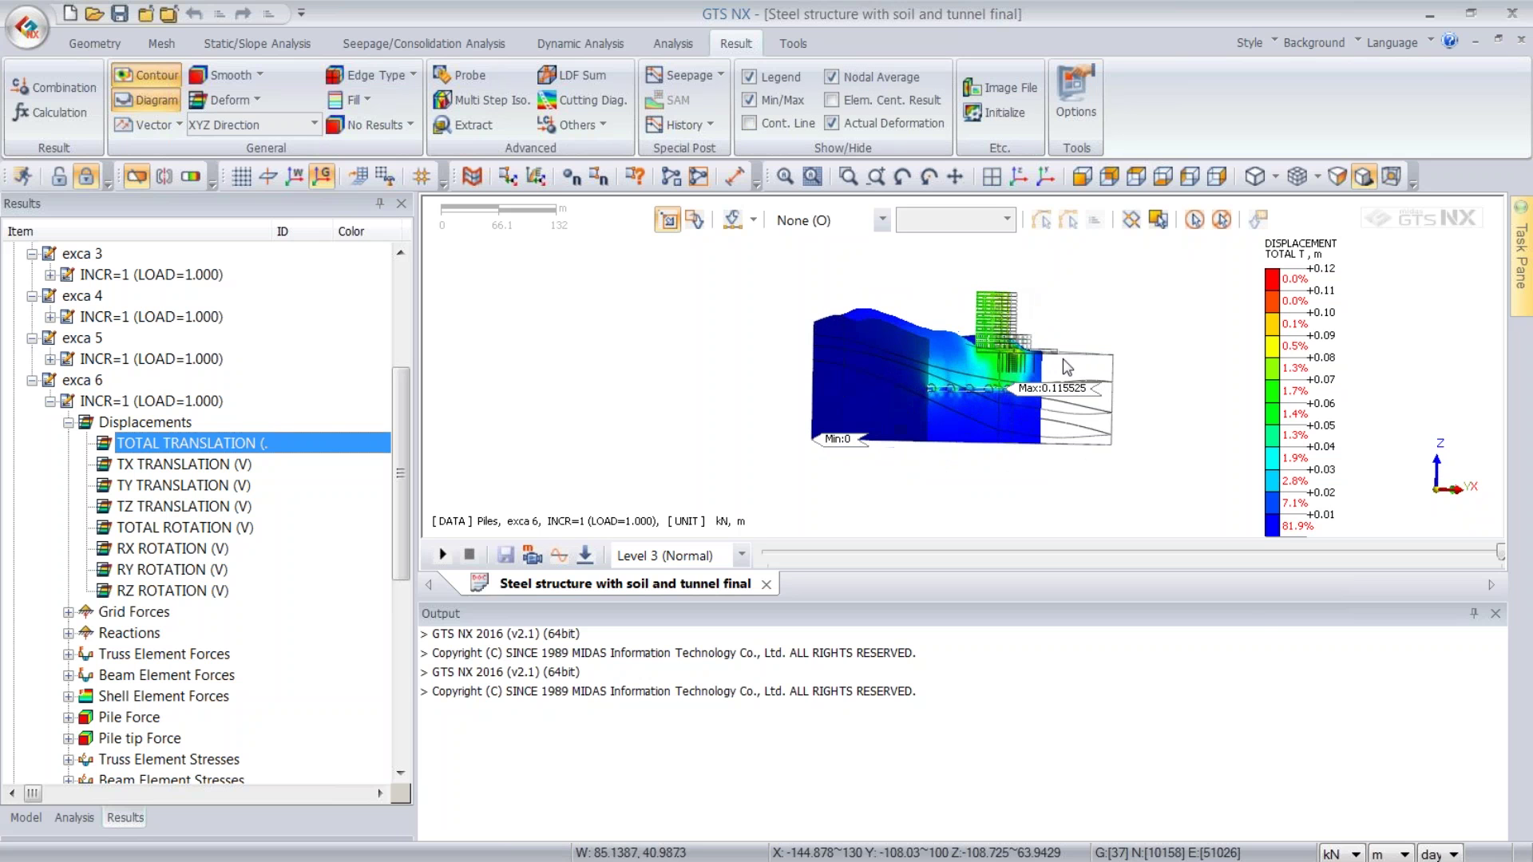
left_click(1376, 856)
left_click(1383, 760)
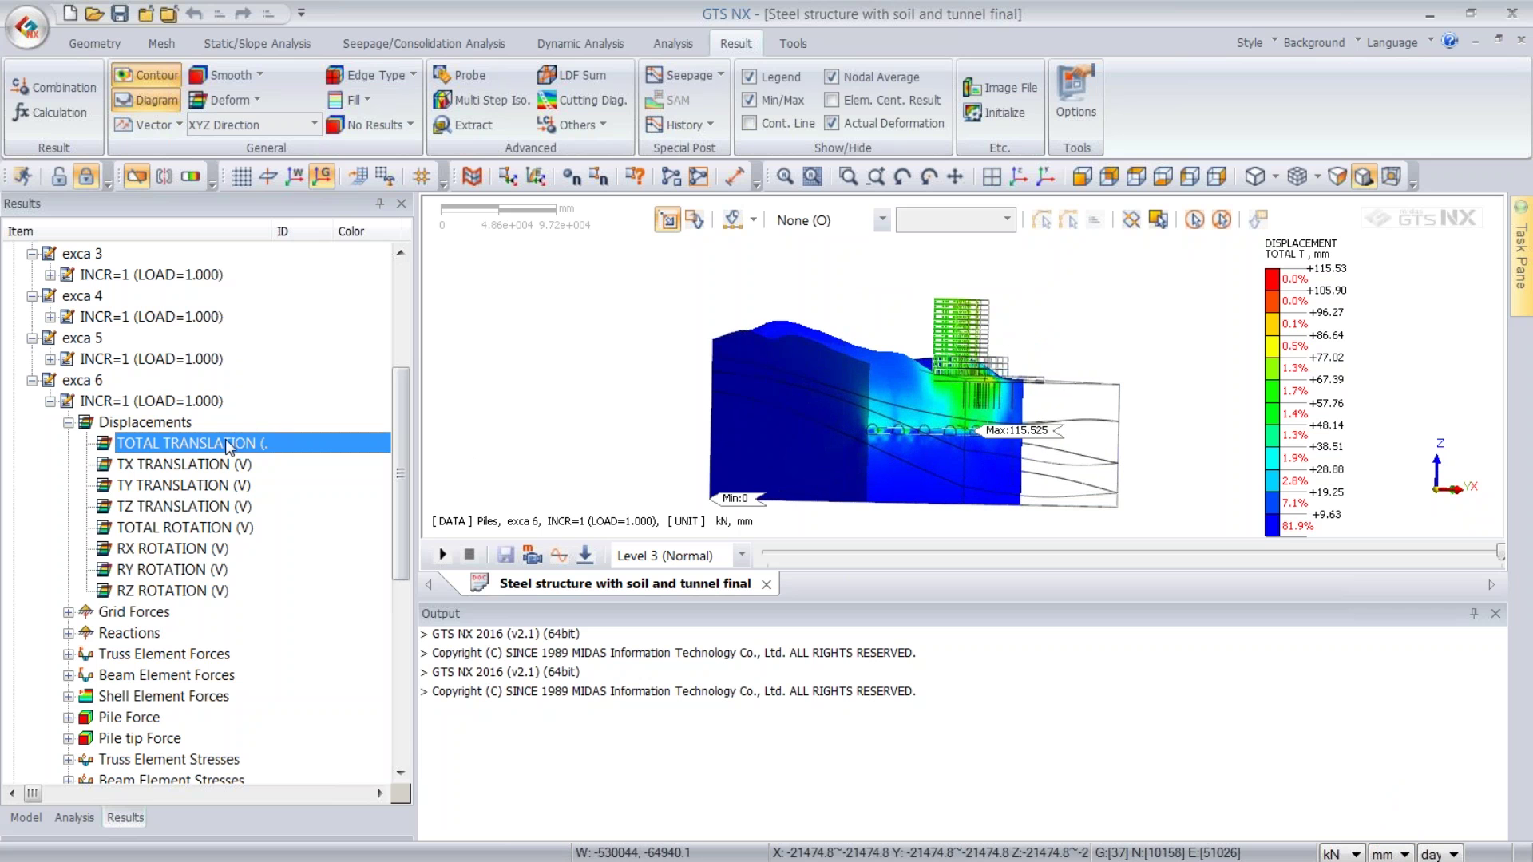
- Display the total translation contour for stage exca 6-1 of the No Piles case and turn off the clipping plane
scroll(227, 445, "down", 6)
scroll(291, 643, "down", 1)
left_click(50, 759)
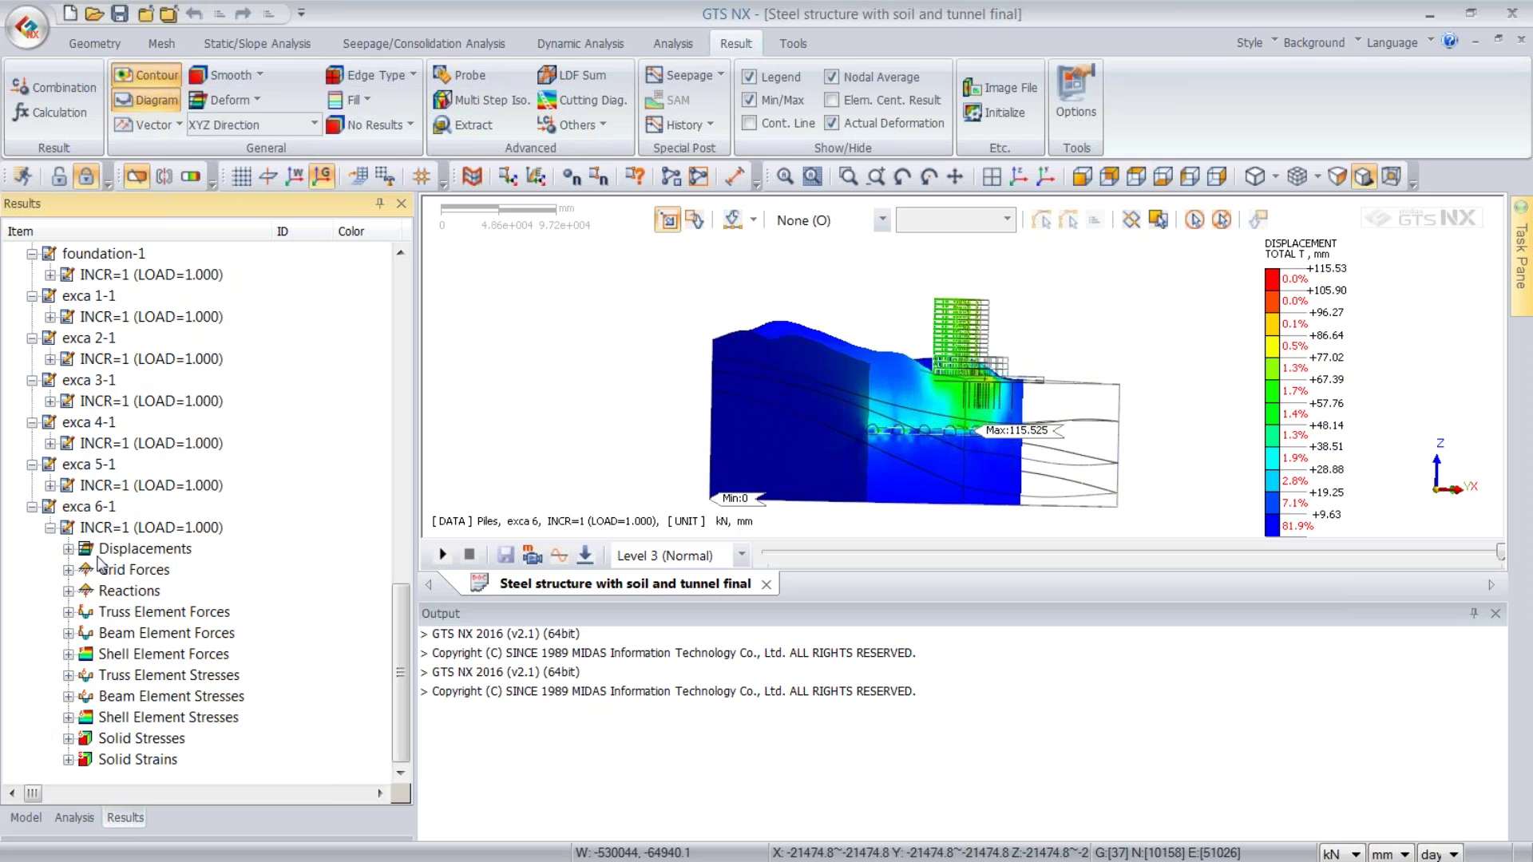
left_click(69, 550)
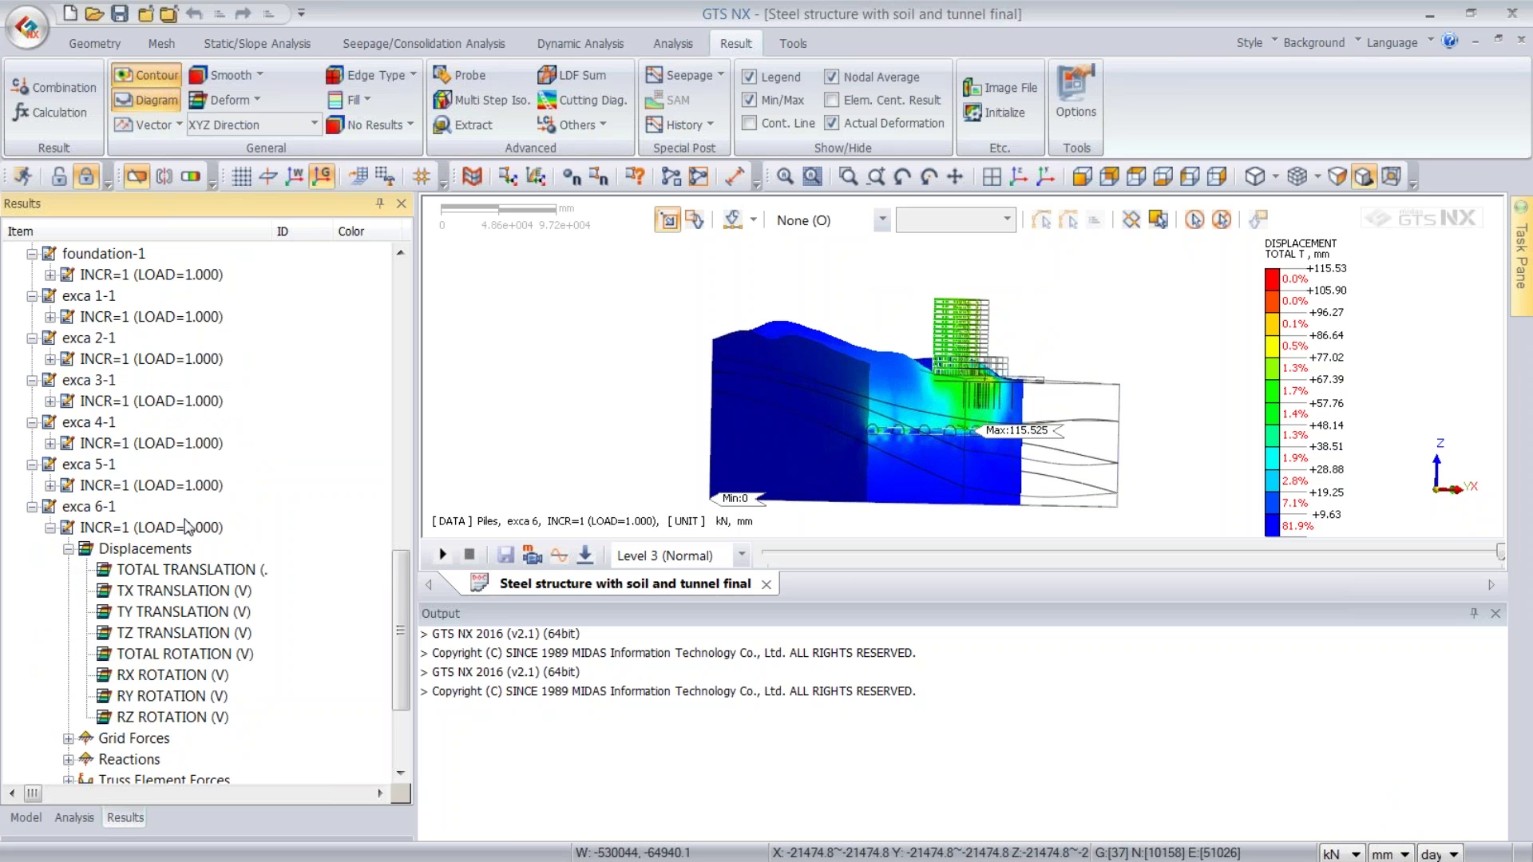
double_click(180, 570)
mouse_move(968, 342)
middle_mouse_down()
mouse_move(940, 416)
mouse_move(956, 343)
middle_mouse_up()
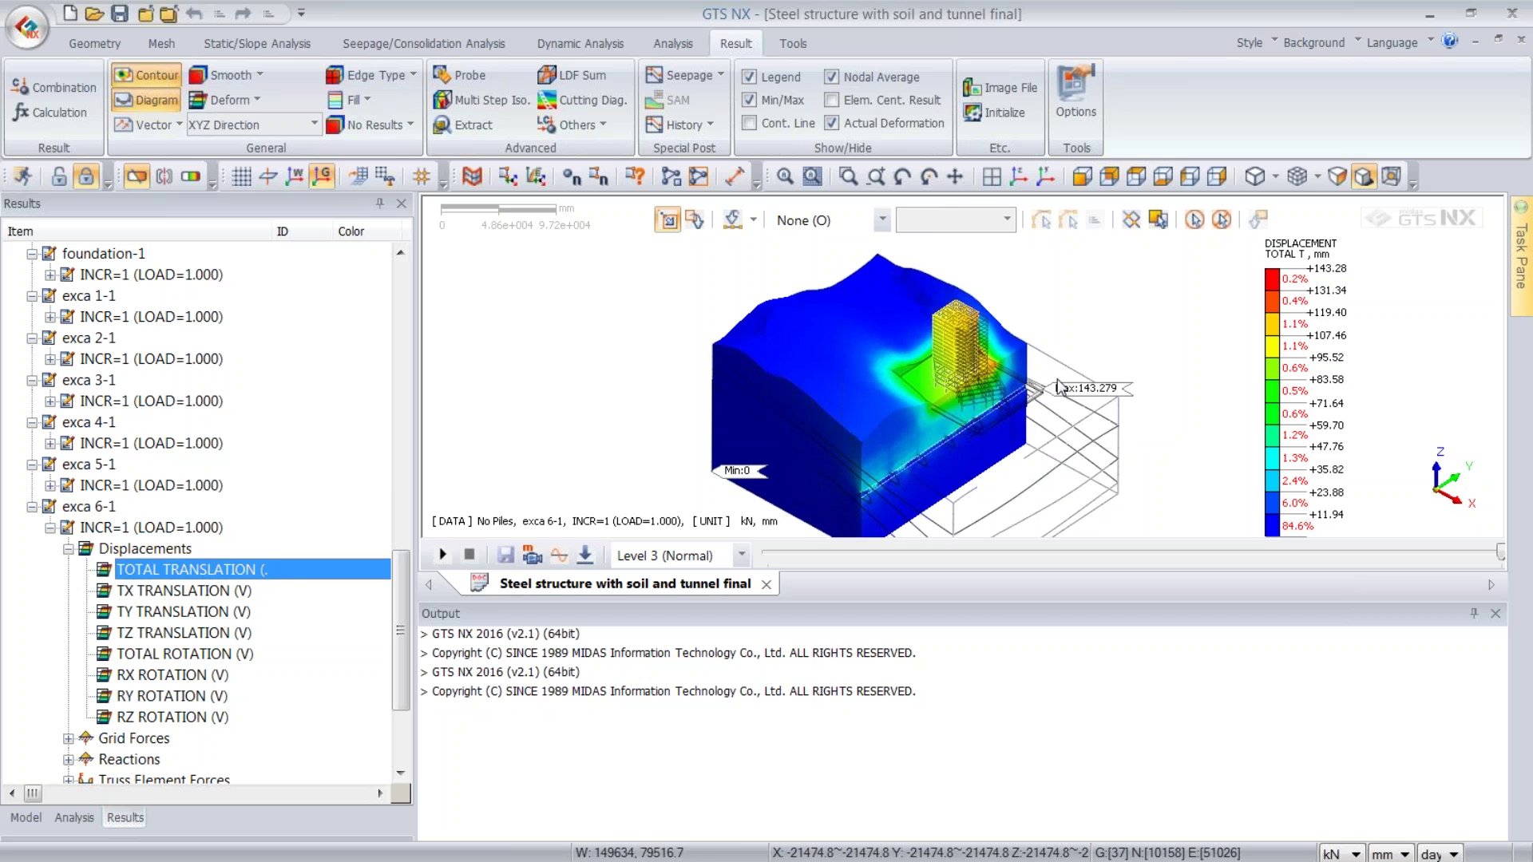
left_click(134, 177)
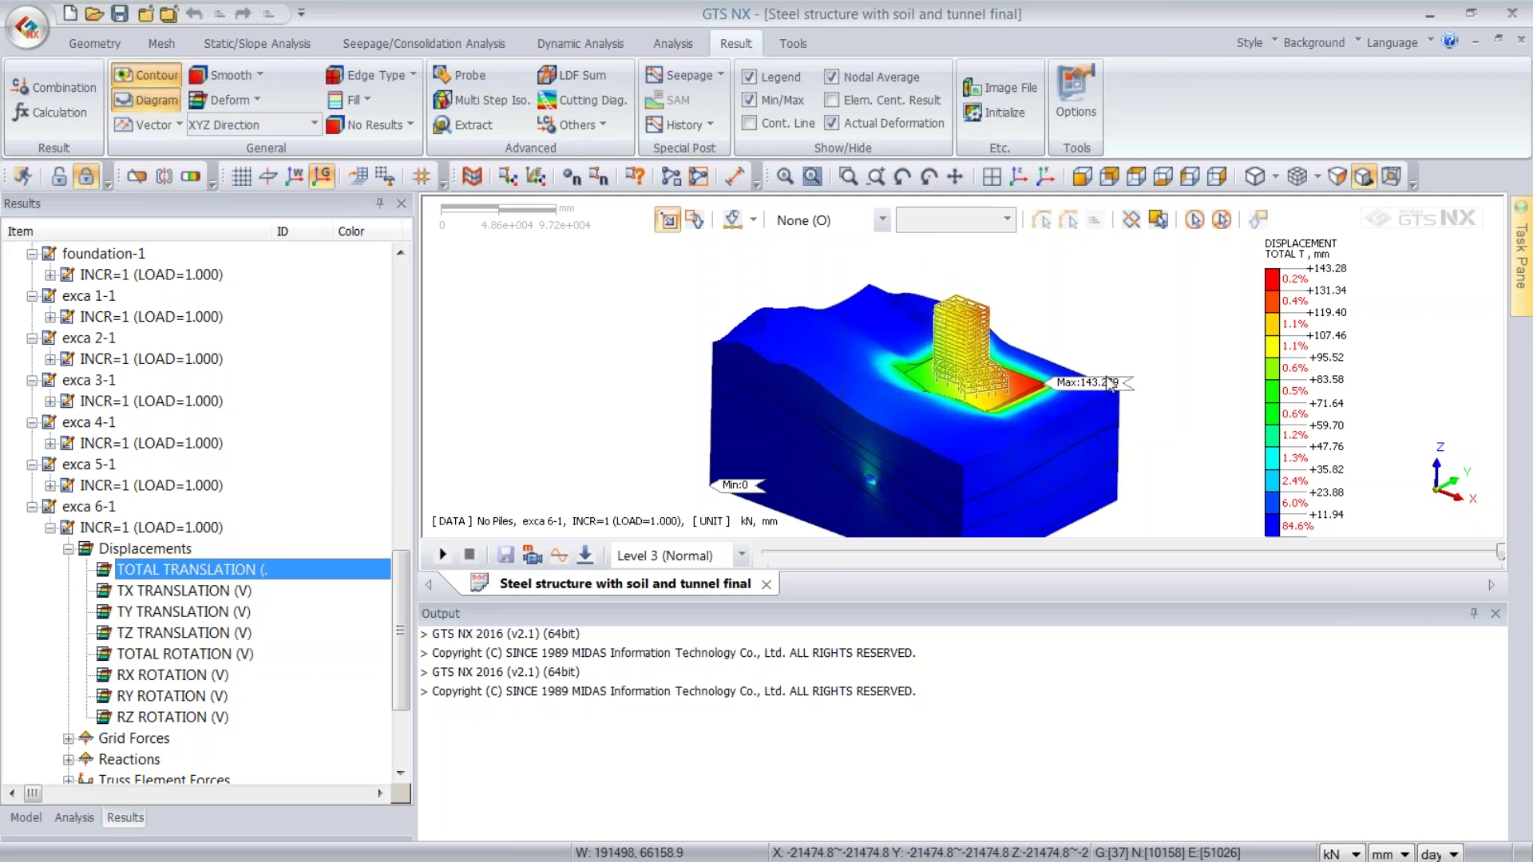
- Probe the total displacement at four nodes on the upper part of the building
left_click(476, 78)
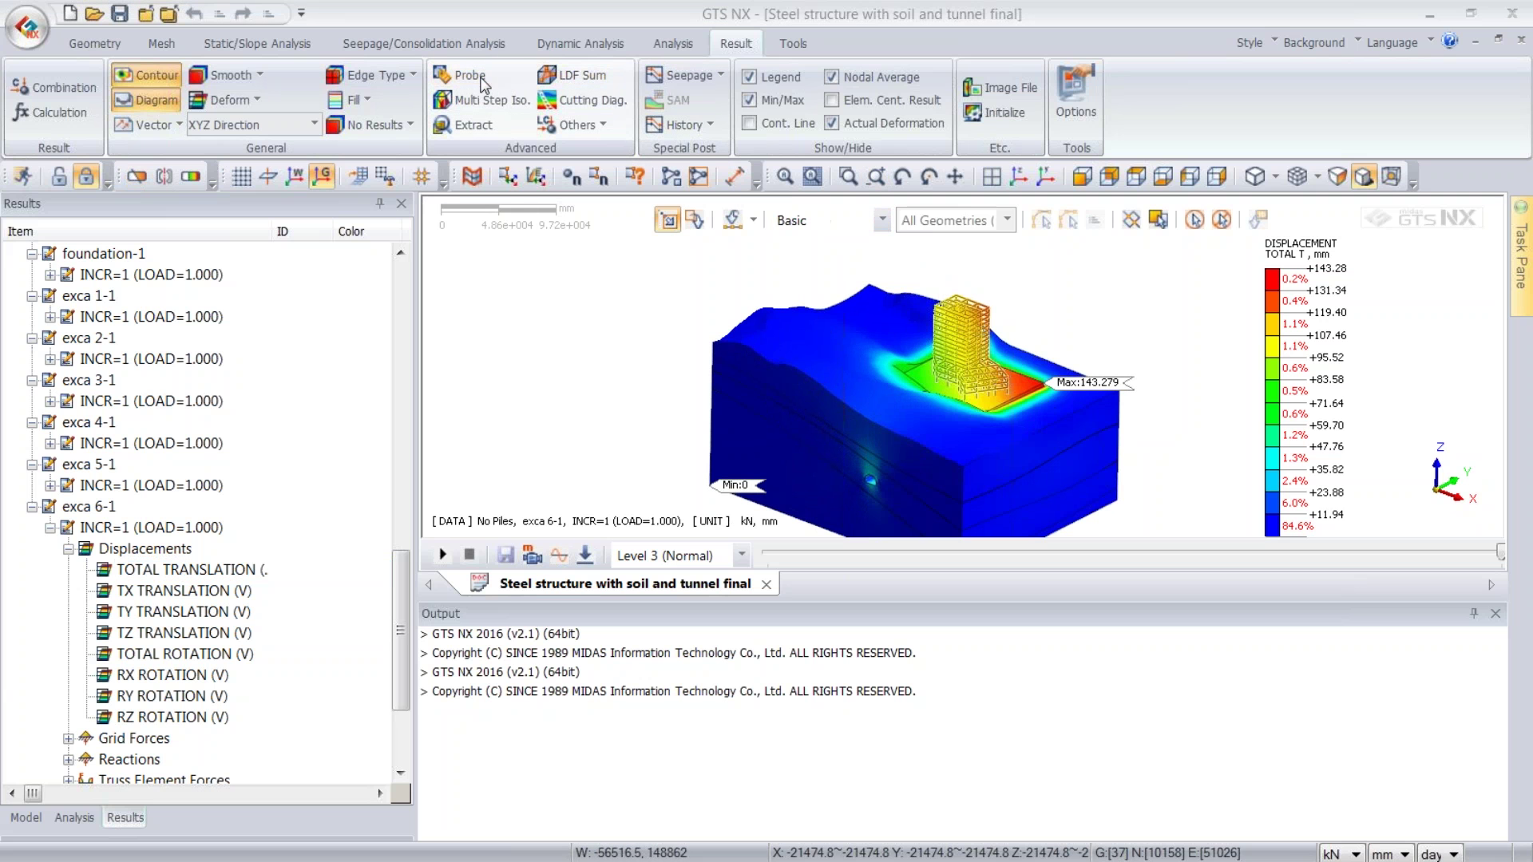
left_click(970, 306)
left_click(990, 317)
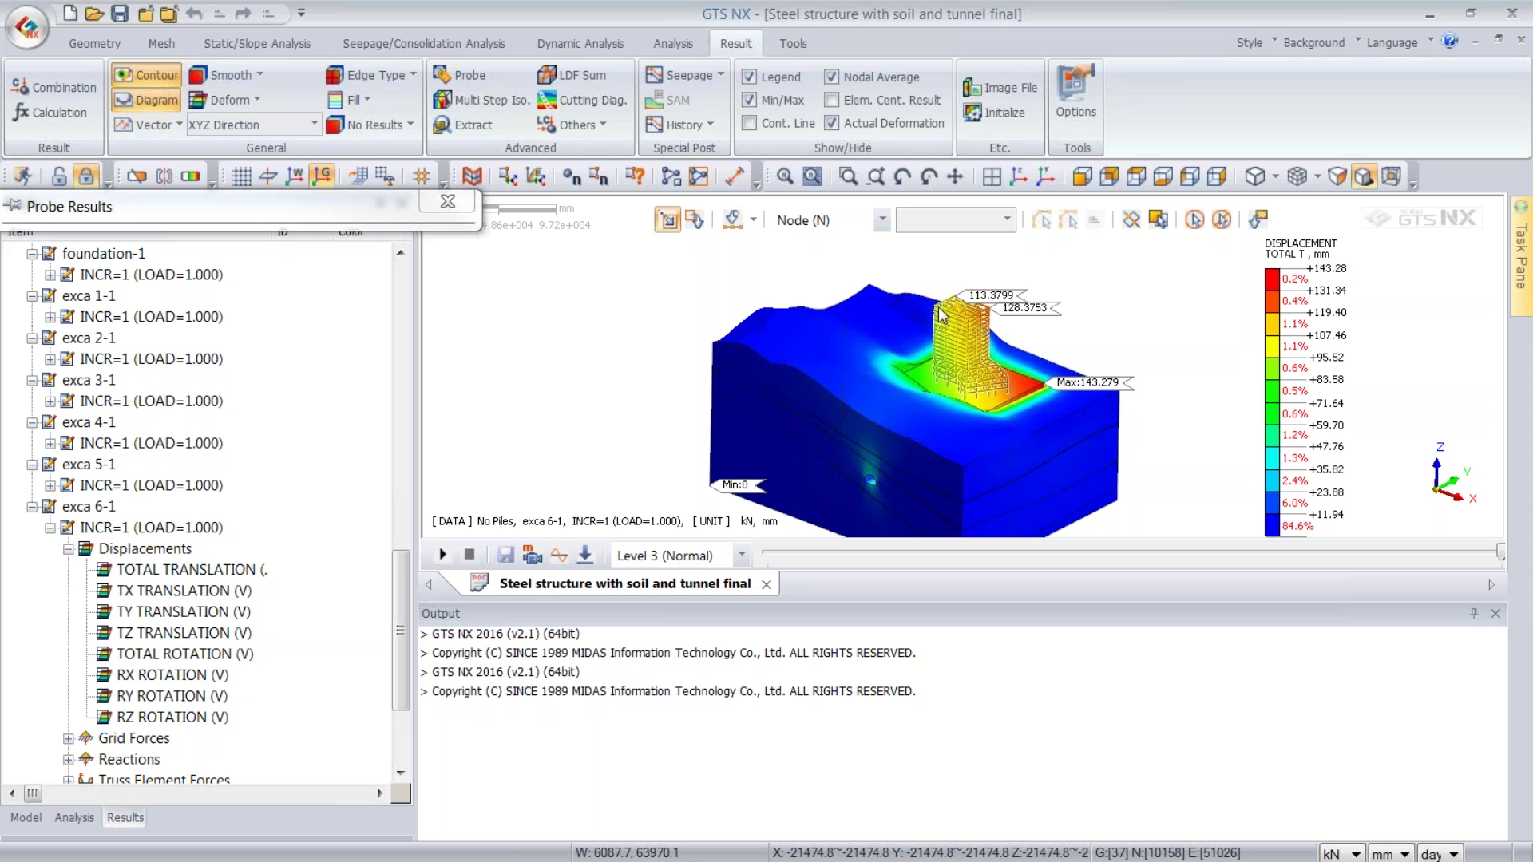
left_click(947, 313)
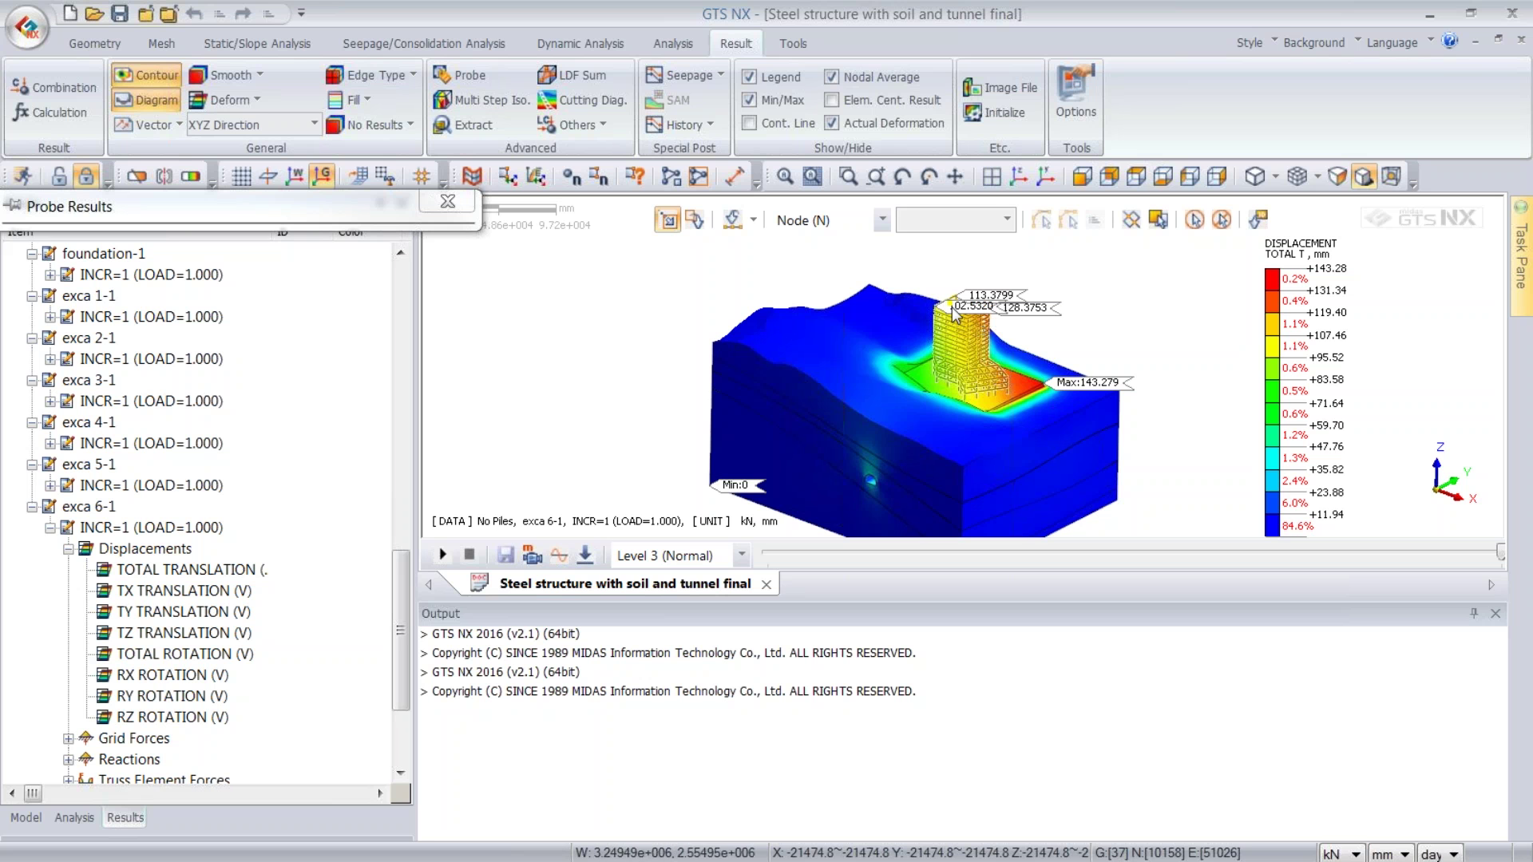
left_click(969, 318)
- Reduce the probe labels to two decimal places and move the Probe Results dialog clear of the results tree
mouse_move(273, 227)
left_click_drag(398, 249, 682, 225)
left_click(641, 289)
left_click(641, 288)
middle_click_drag(988, 358, 1138, 387)
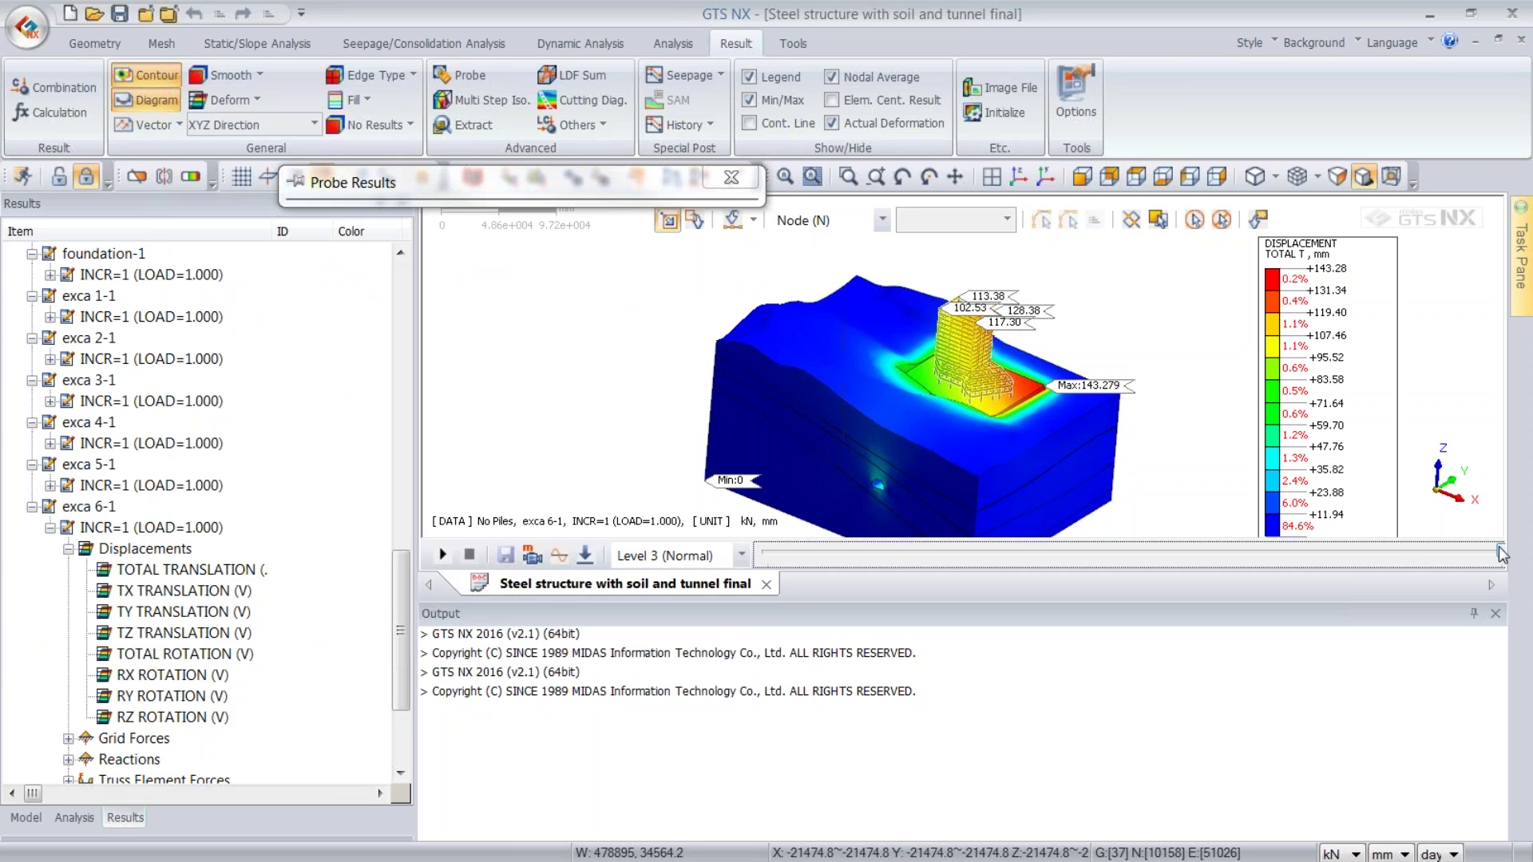
- Step back and forth through the No Piles construction stages to compare displacements, ending on exca 6-1
key("Left")
key("Left")
key("Left")
key("Left")
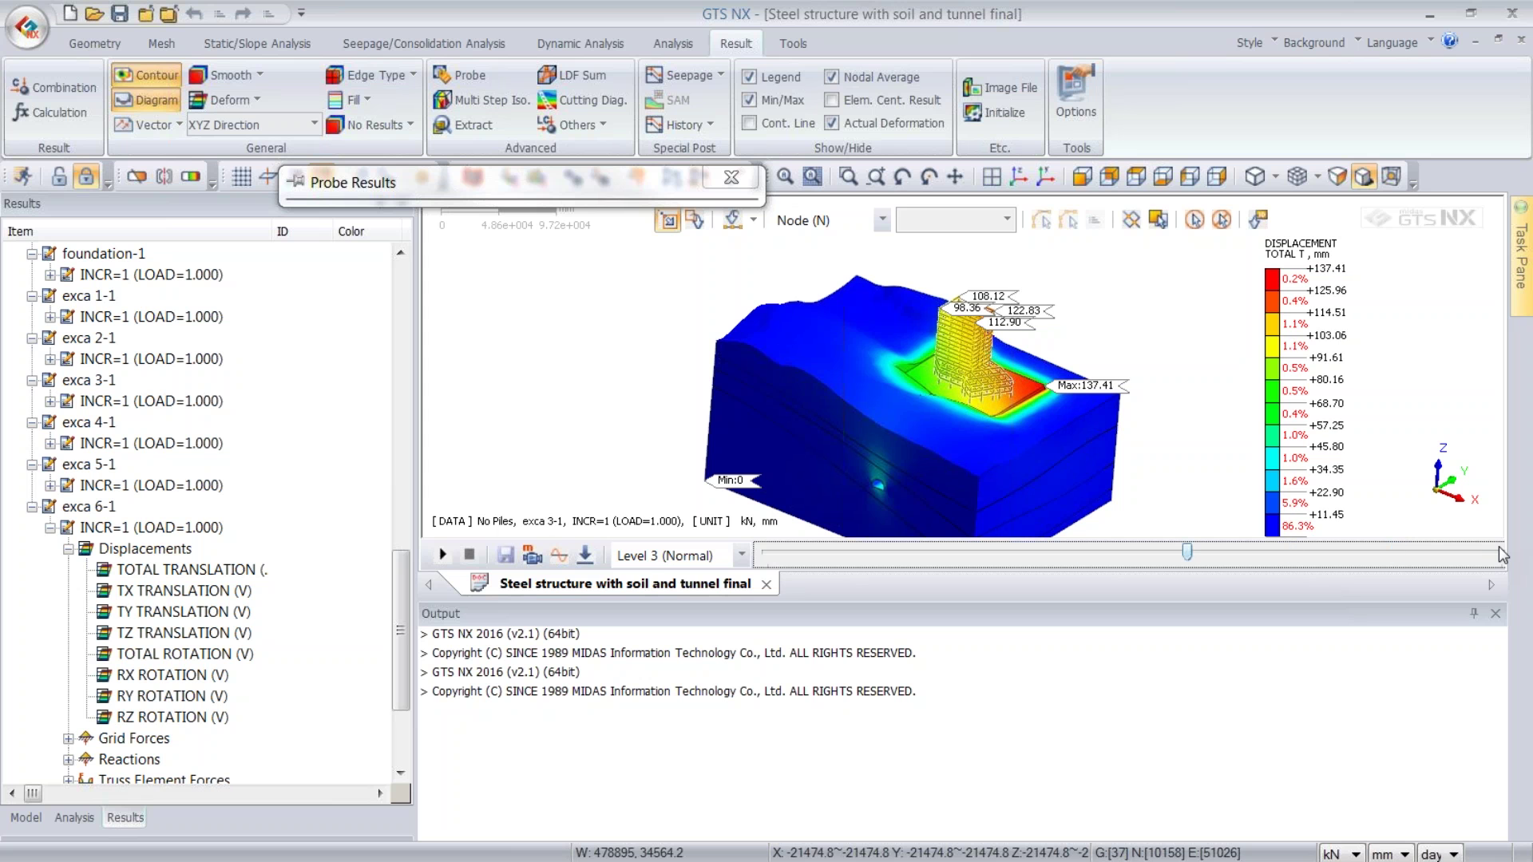
key("Left")
key("Left")
key("Left")
key("Right")
key("Right")
key("Right")
key("Right")
key("Right")
key("Right")
key("Left")
key("Left")
key("Left")
key("Left")
key("Left")
key("Left")
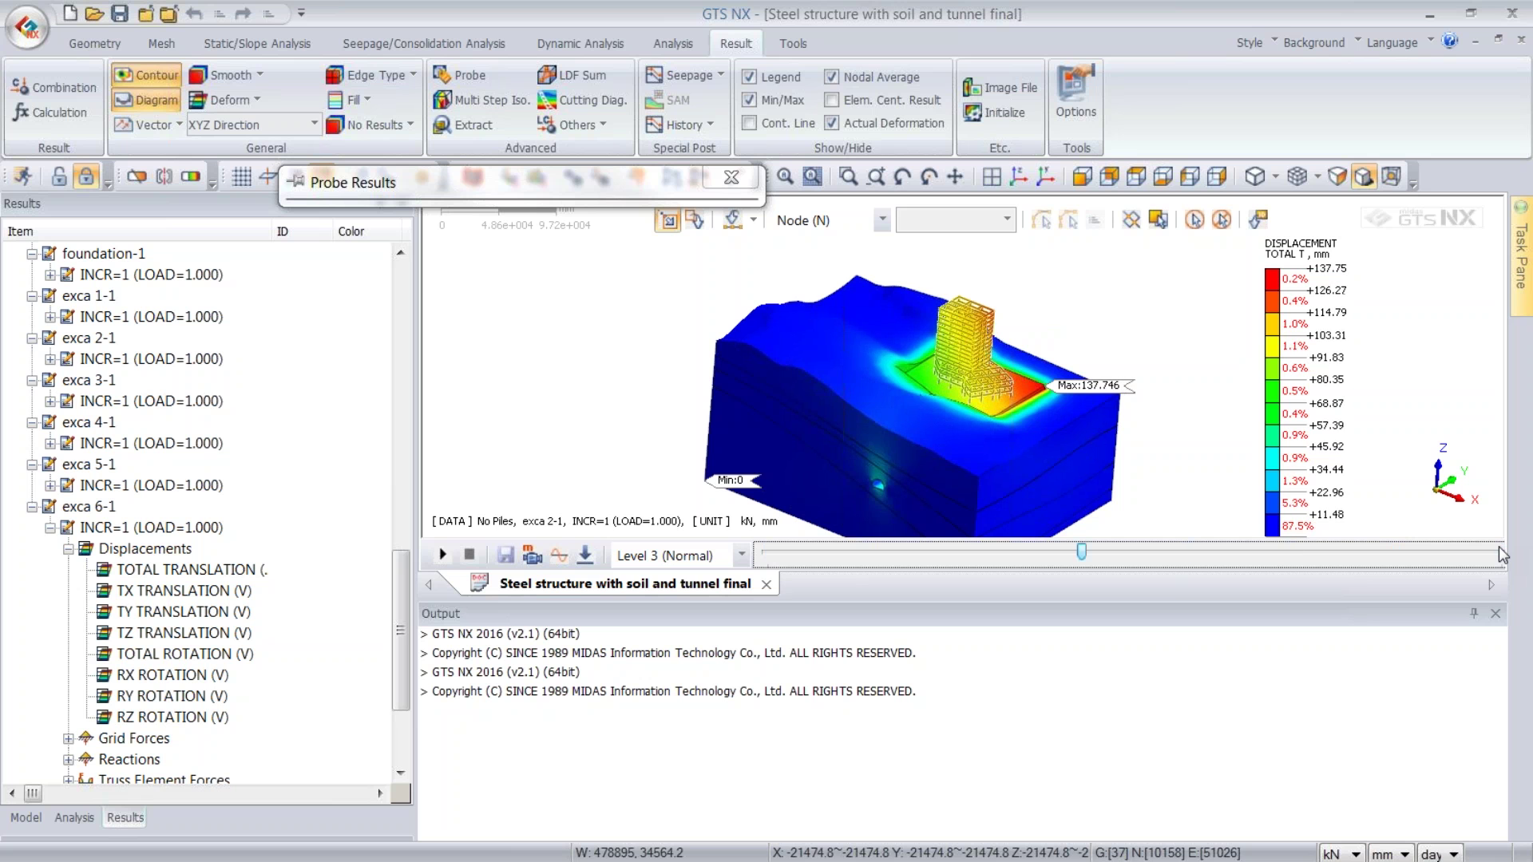
key("Right")
key("Right")
key("Right")
key("Right")
key("Right")
key("Right")
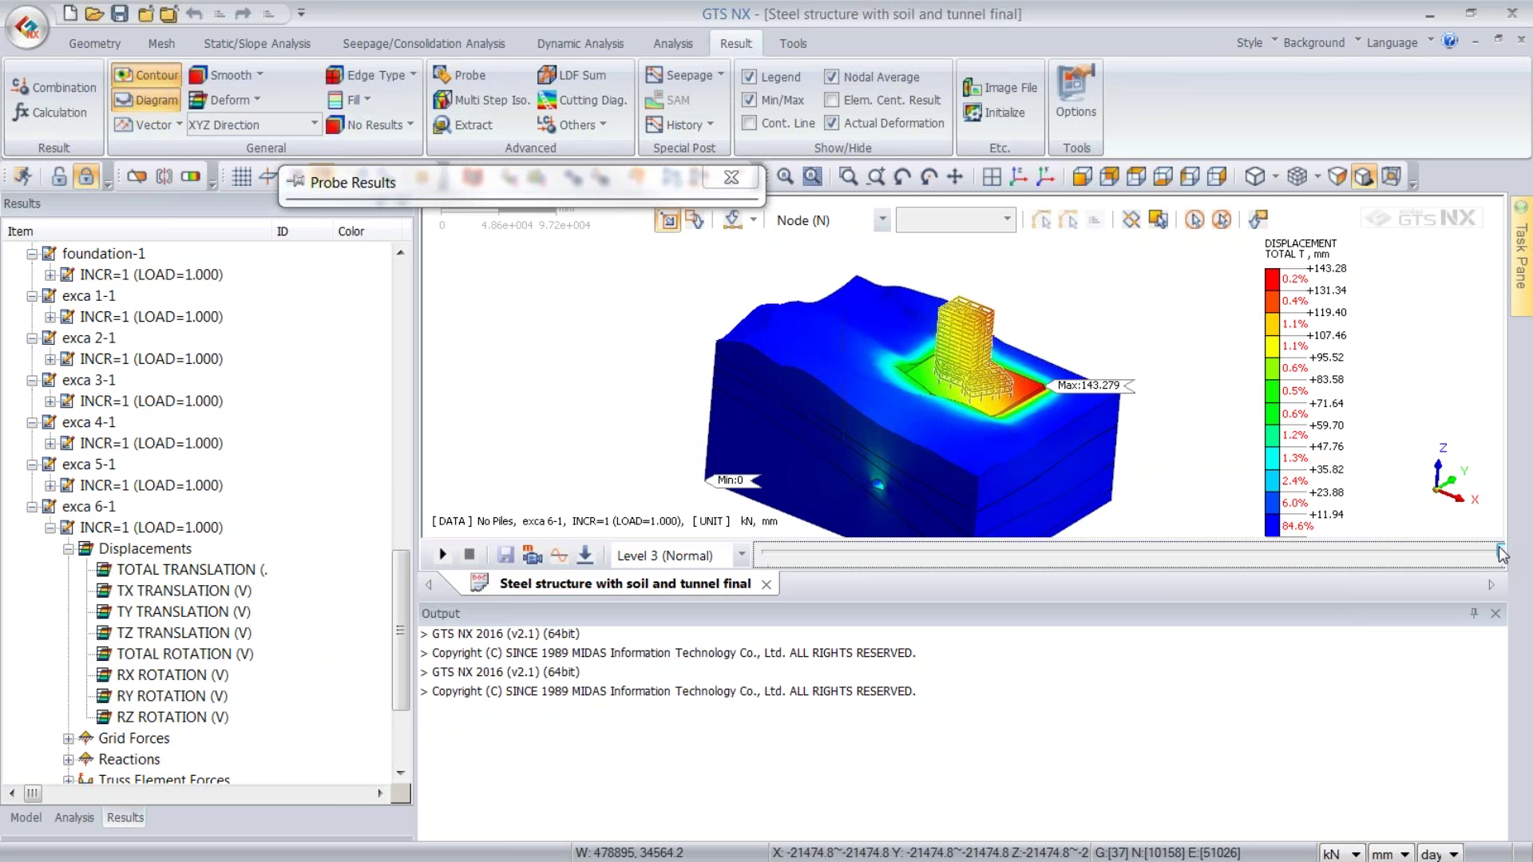
- Probe two more nodes on top of the building, step the contour back to stage foundation-1, and end probing
middle_click_drag(1011, 415, 866, 329)
left_click(956, 318)
left_click(989, 321)
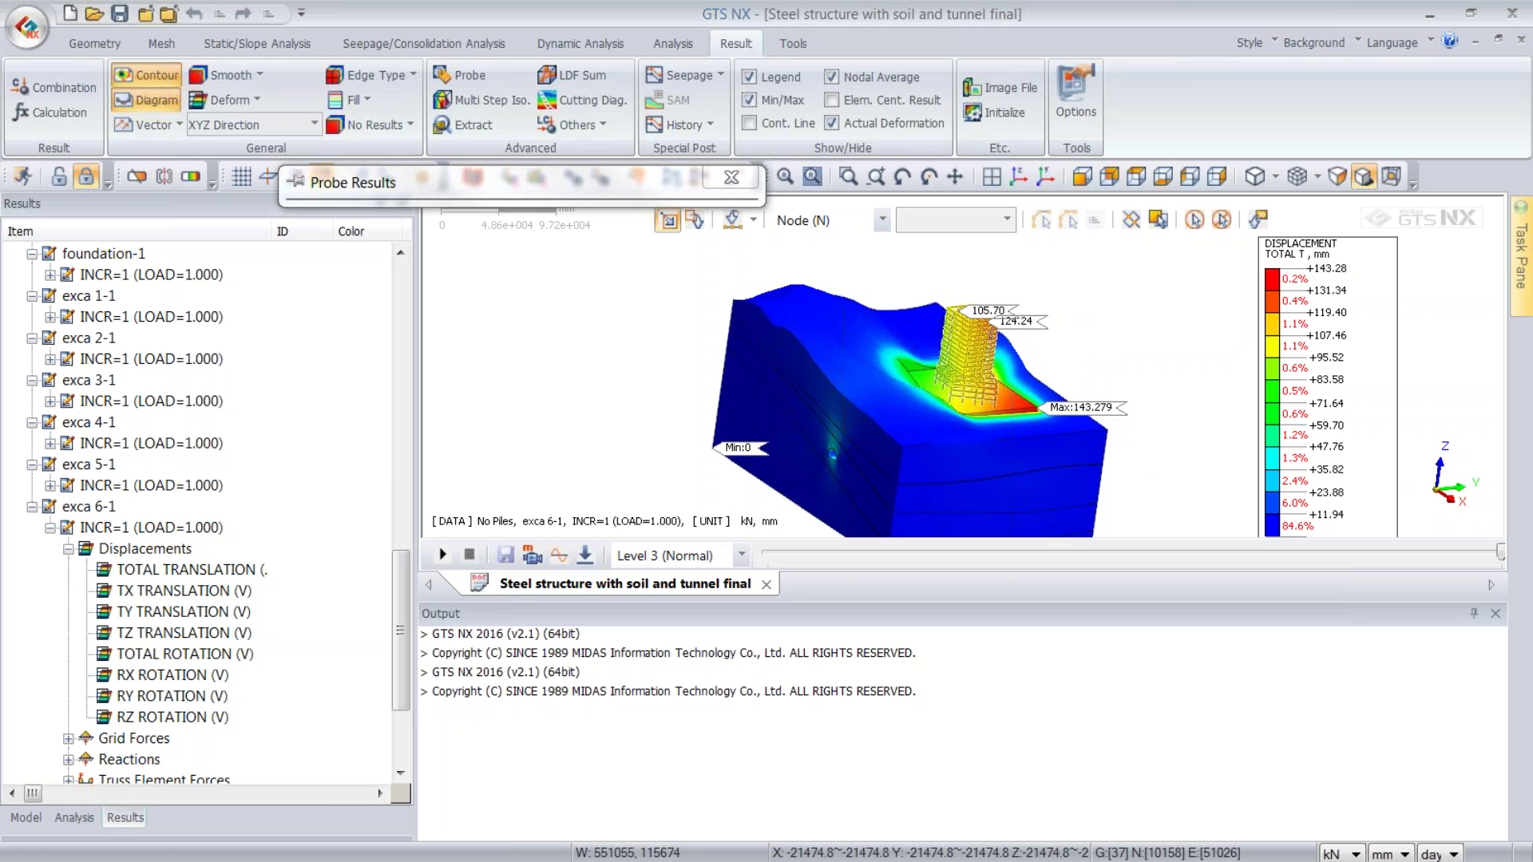
left_click(1341, 552)
left_click(1340, 551)
left_click(1262, 545)
key("Left")
key("Left")
left_click(731, 177)
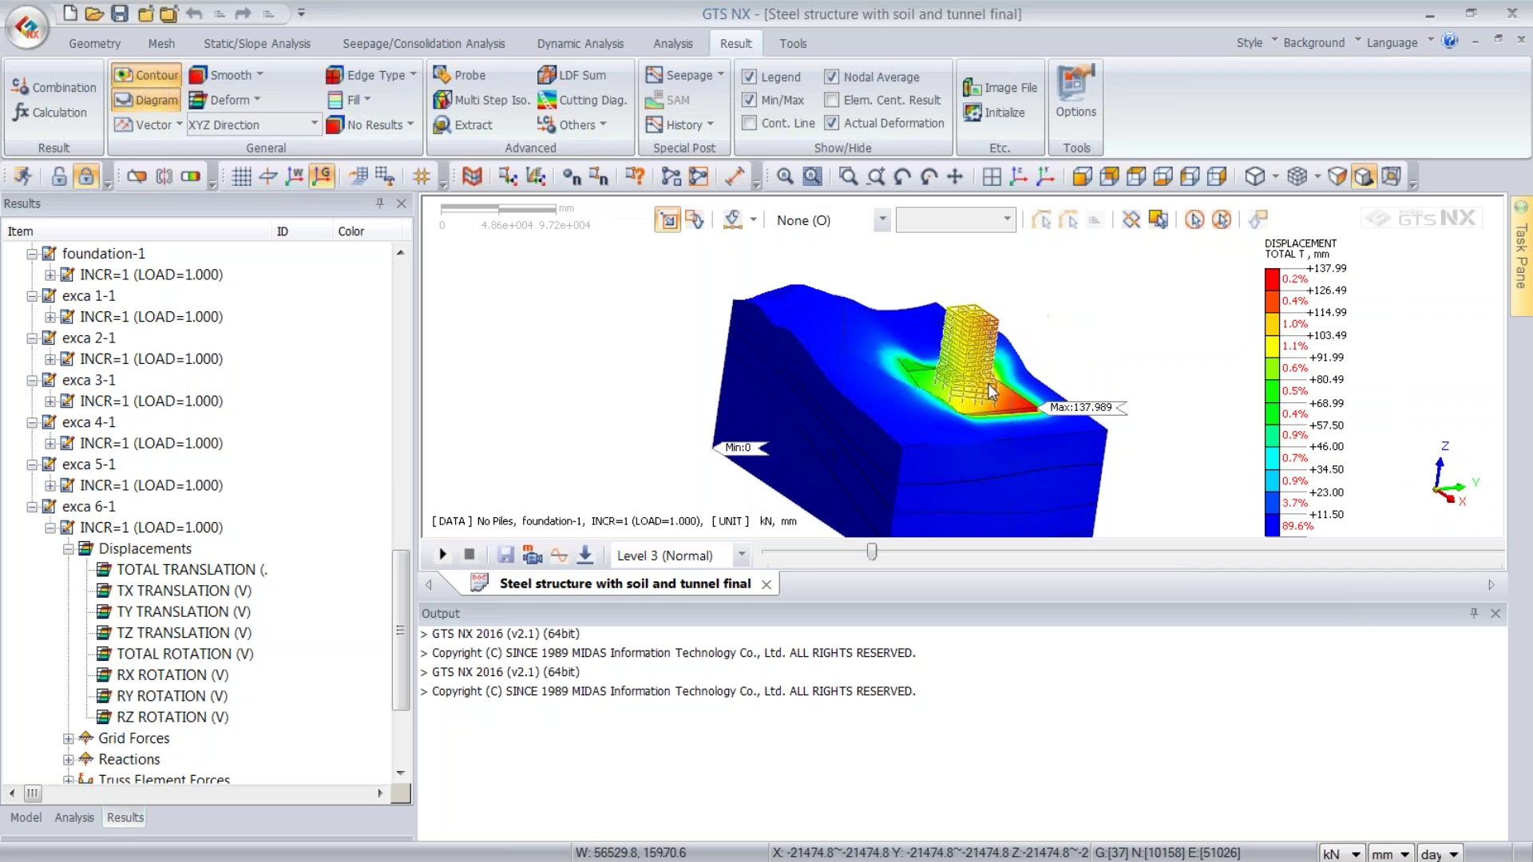
- Start extracting results for the Piles analysis set with Displacements as type and TOTAL TRANSLATION (V) as result
middle_click_drag(952, 322, 917, 308)
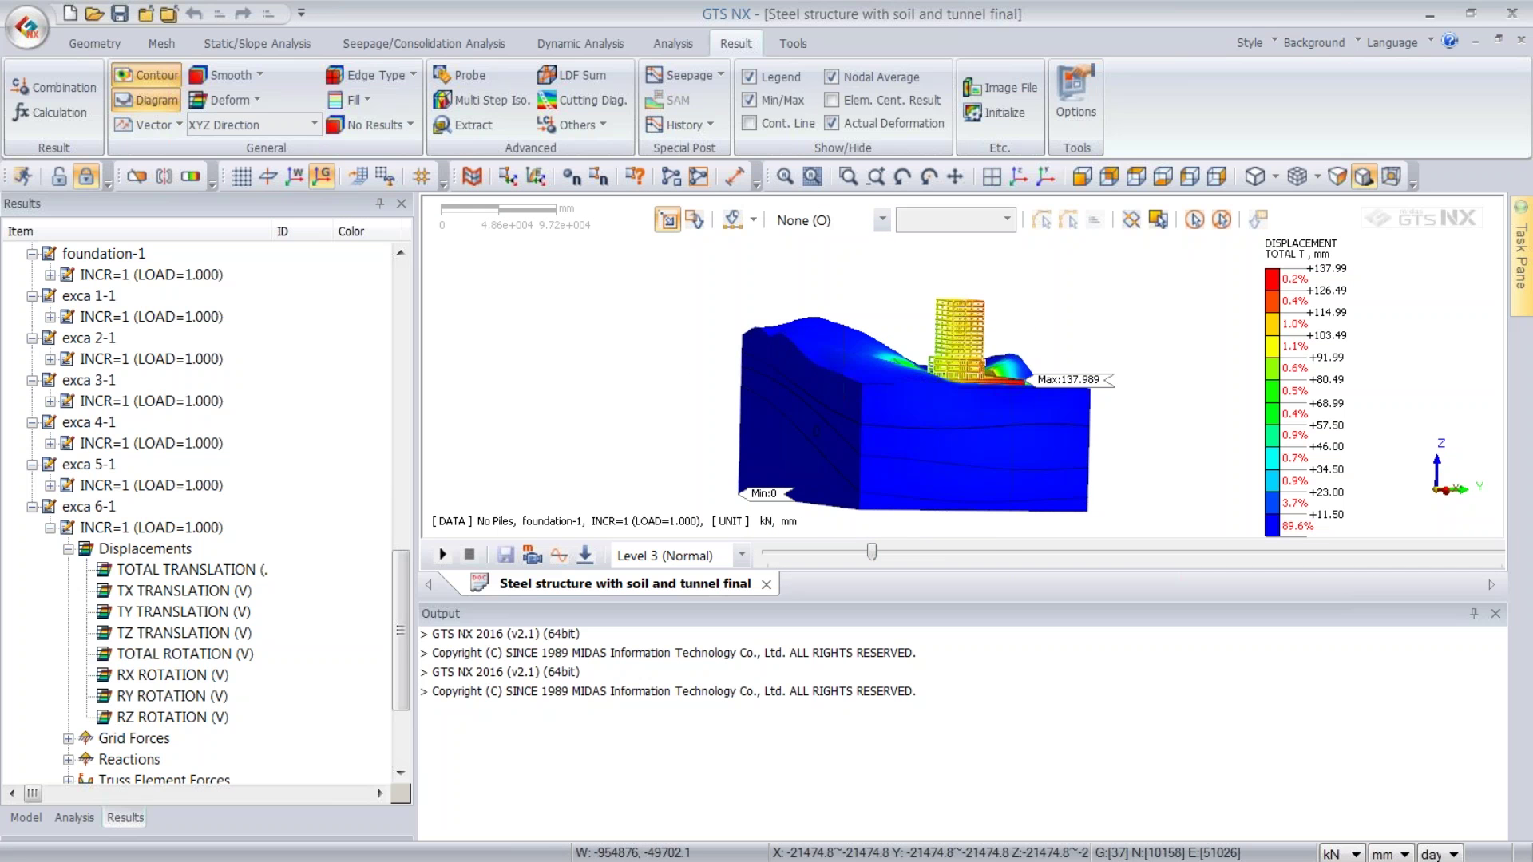
mouse_move(1020, 298)
middle_mouse_down()
mouse_move(981, 313)
mouse_move(1000, 310)
middle_mouse_up()
left_click(474, 125)
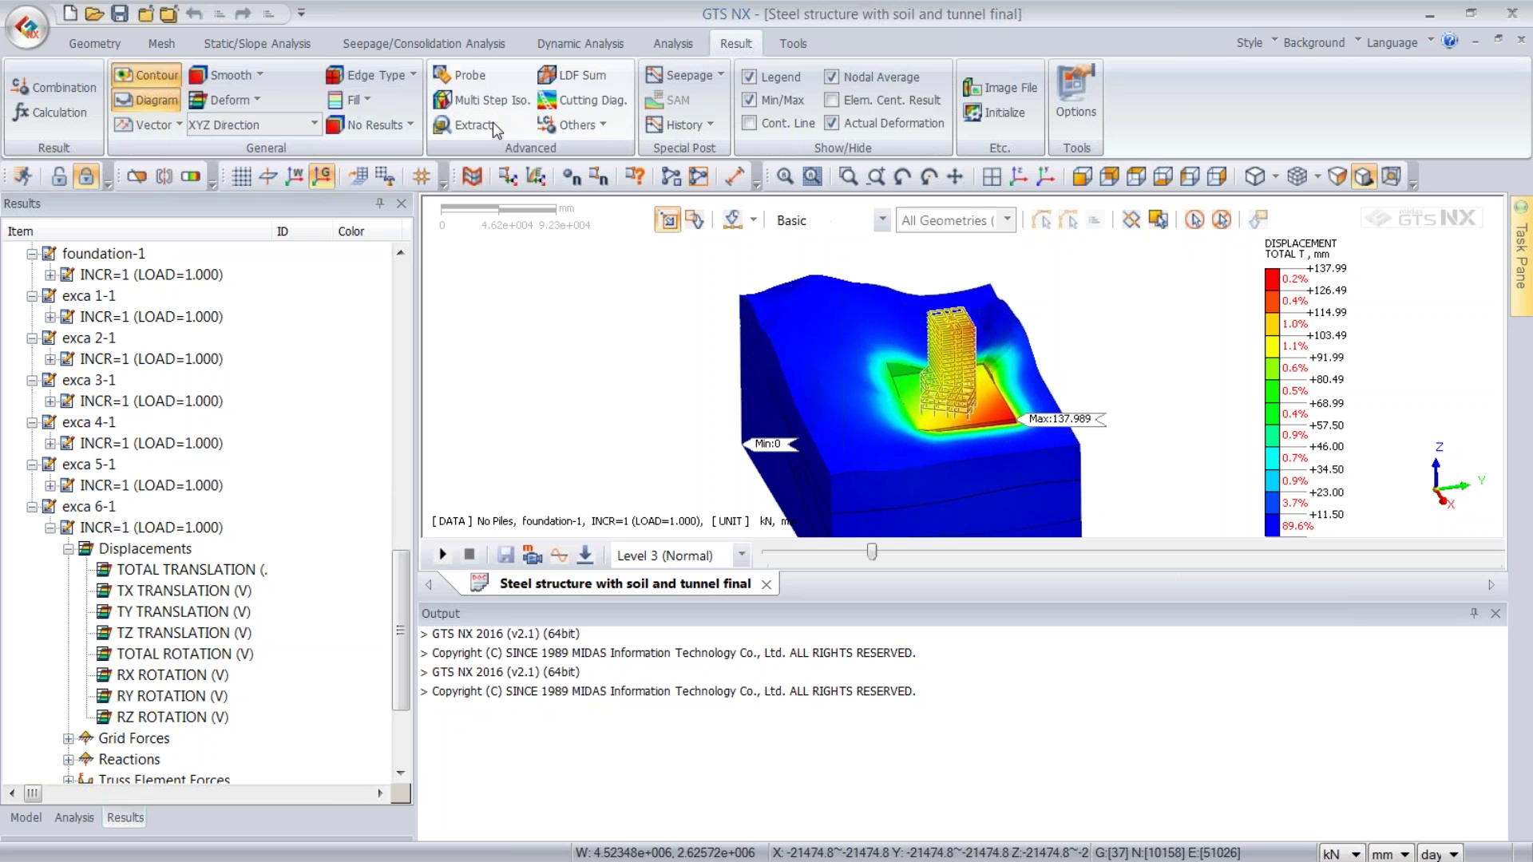
left_click_drag(192, 98, 426, 95)
middle_click_drag(962, 360, 1028, 296)
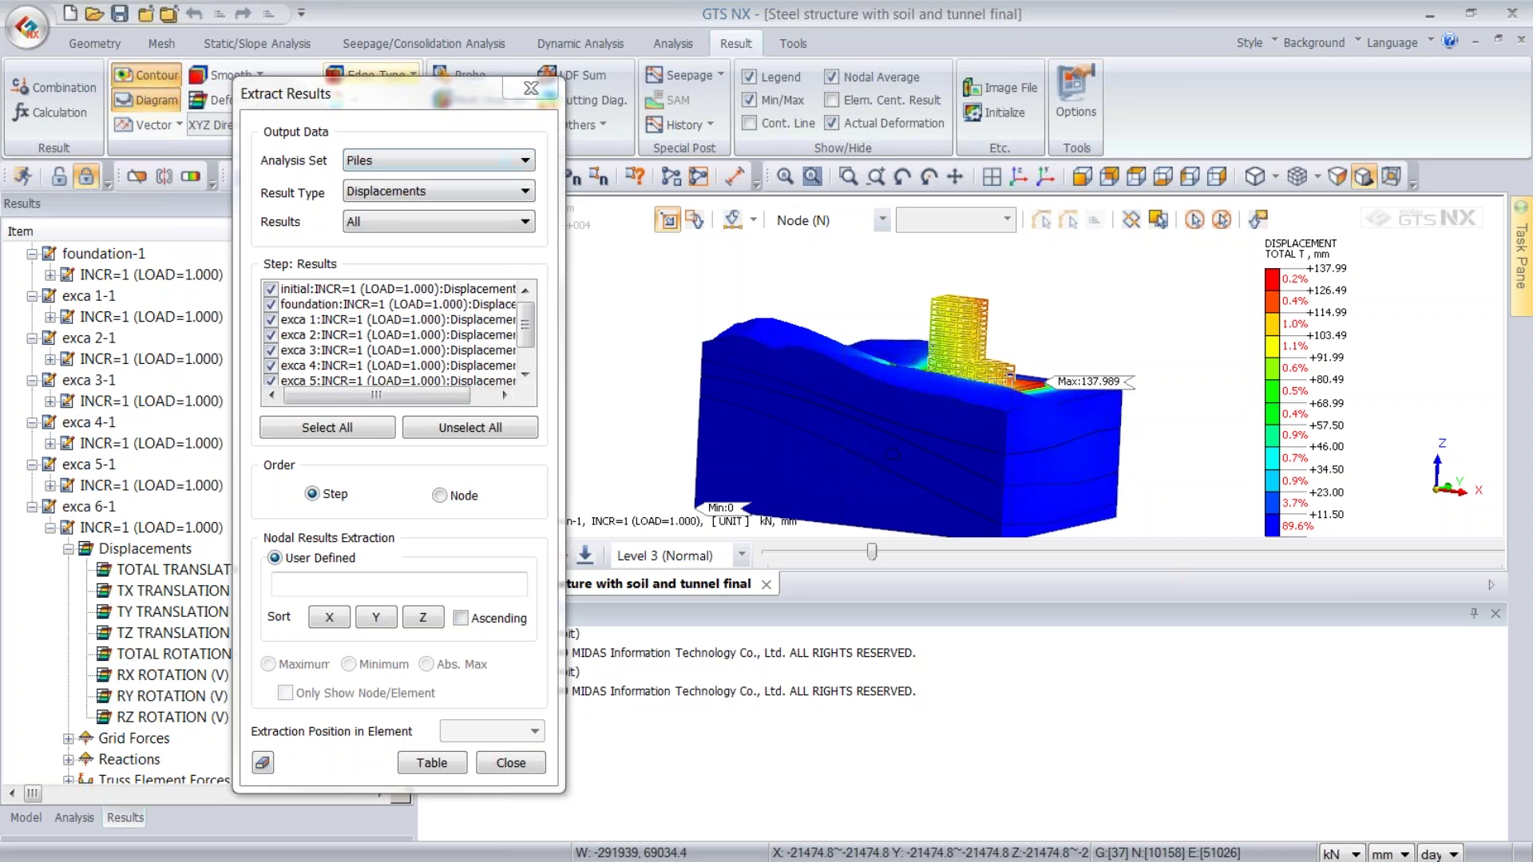
left_click(392, 223)
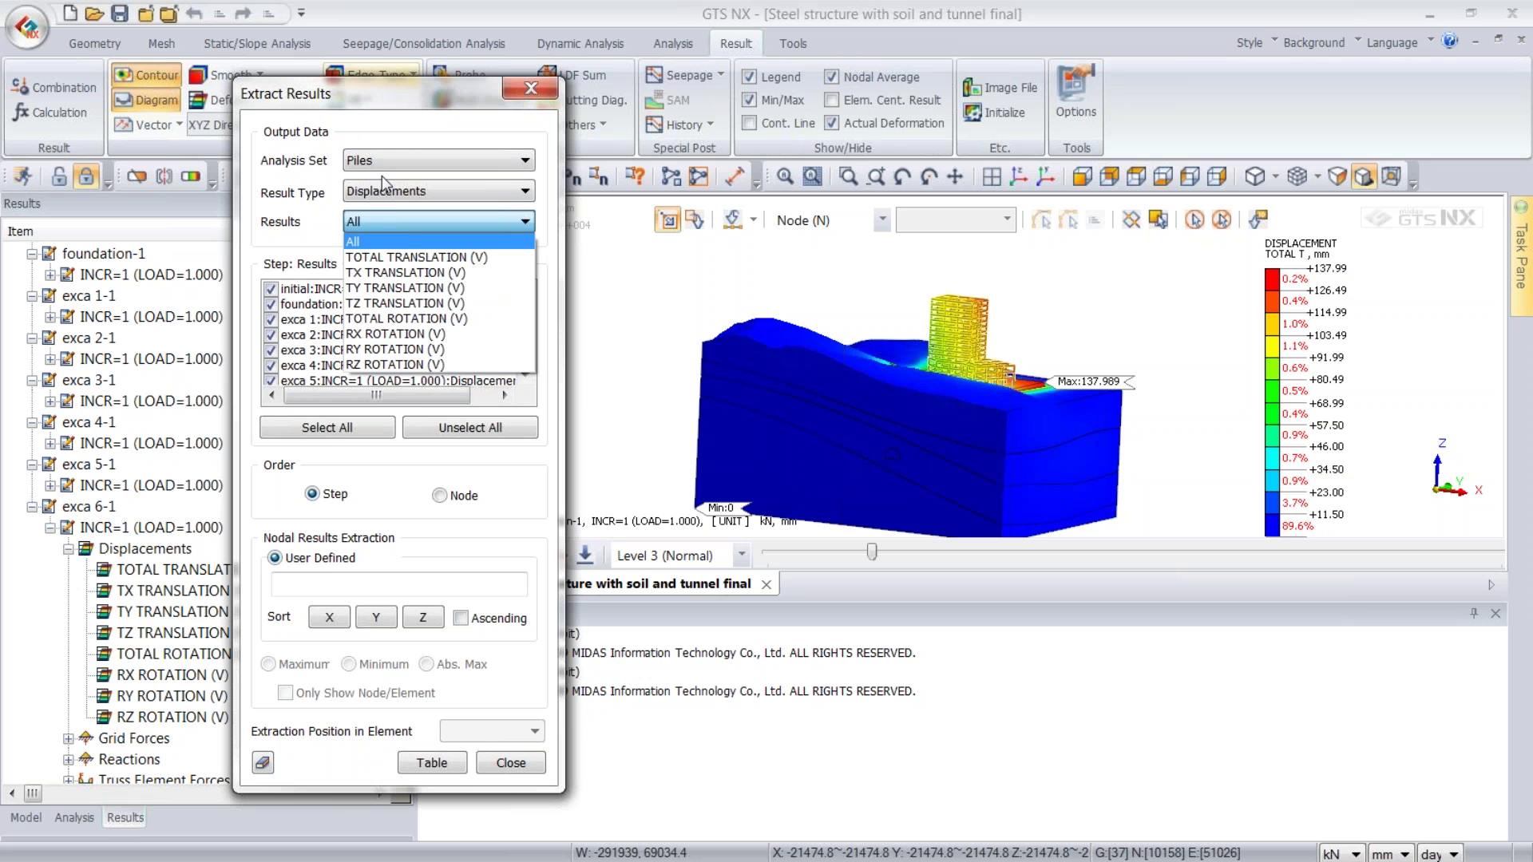
left_click(382, 182)
left_click(377, 193)
left_click(396, 210)
left_click(410, 224)
left_click(410, 258)
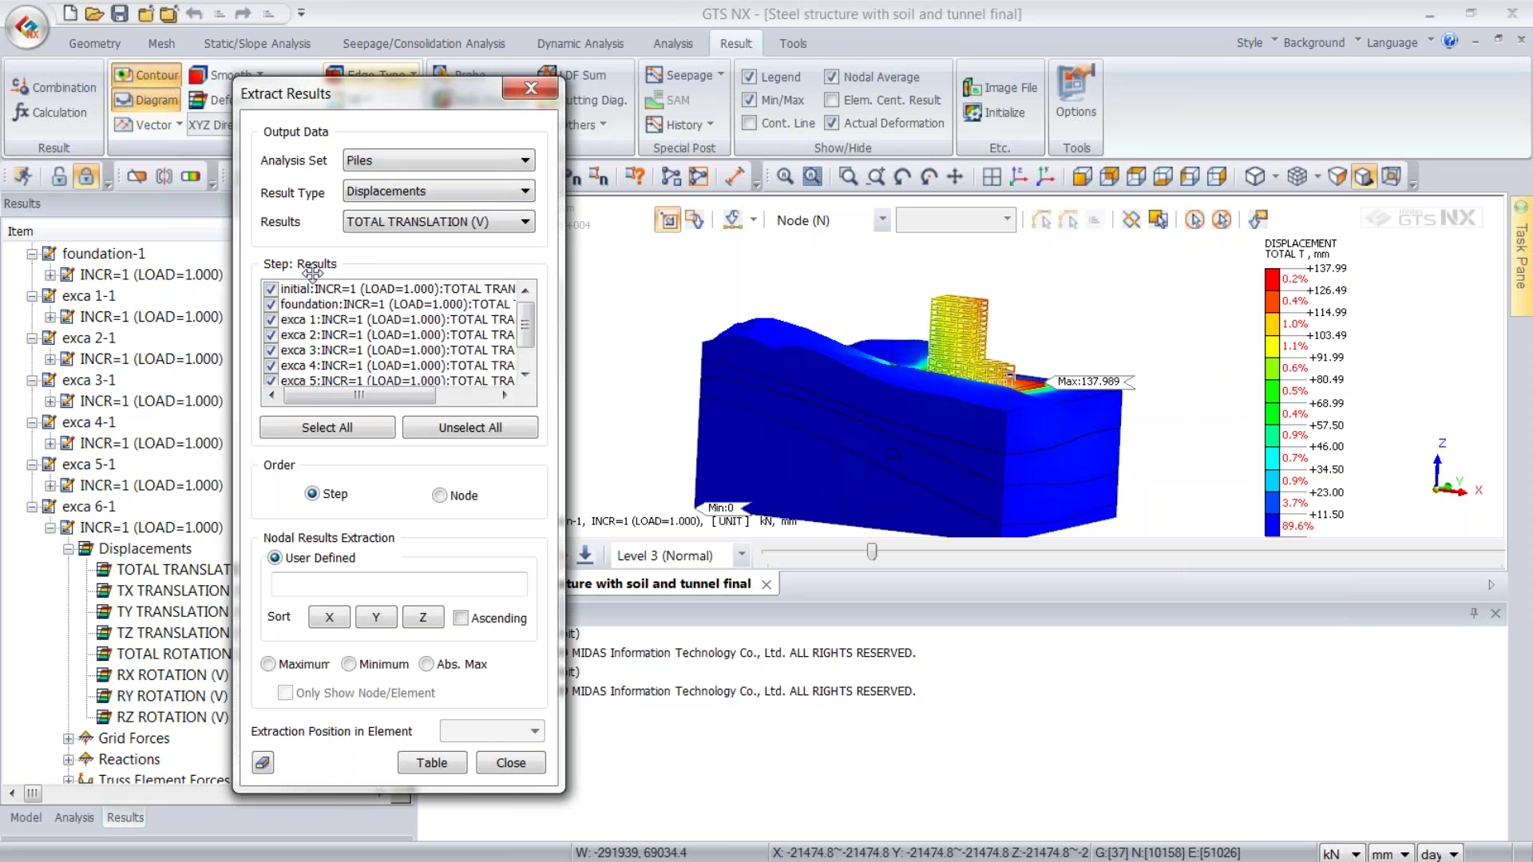
- Pick top corner node 615 of the building and generate the Piles displacement table for all stages
left_click_drag(524, 322, 512, 345)
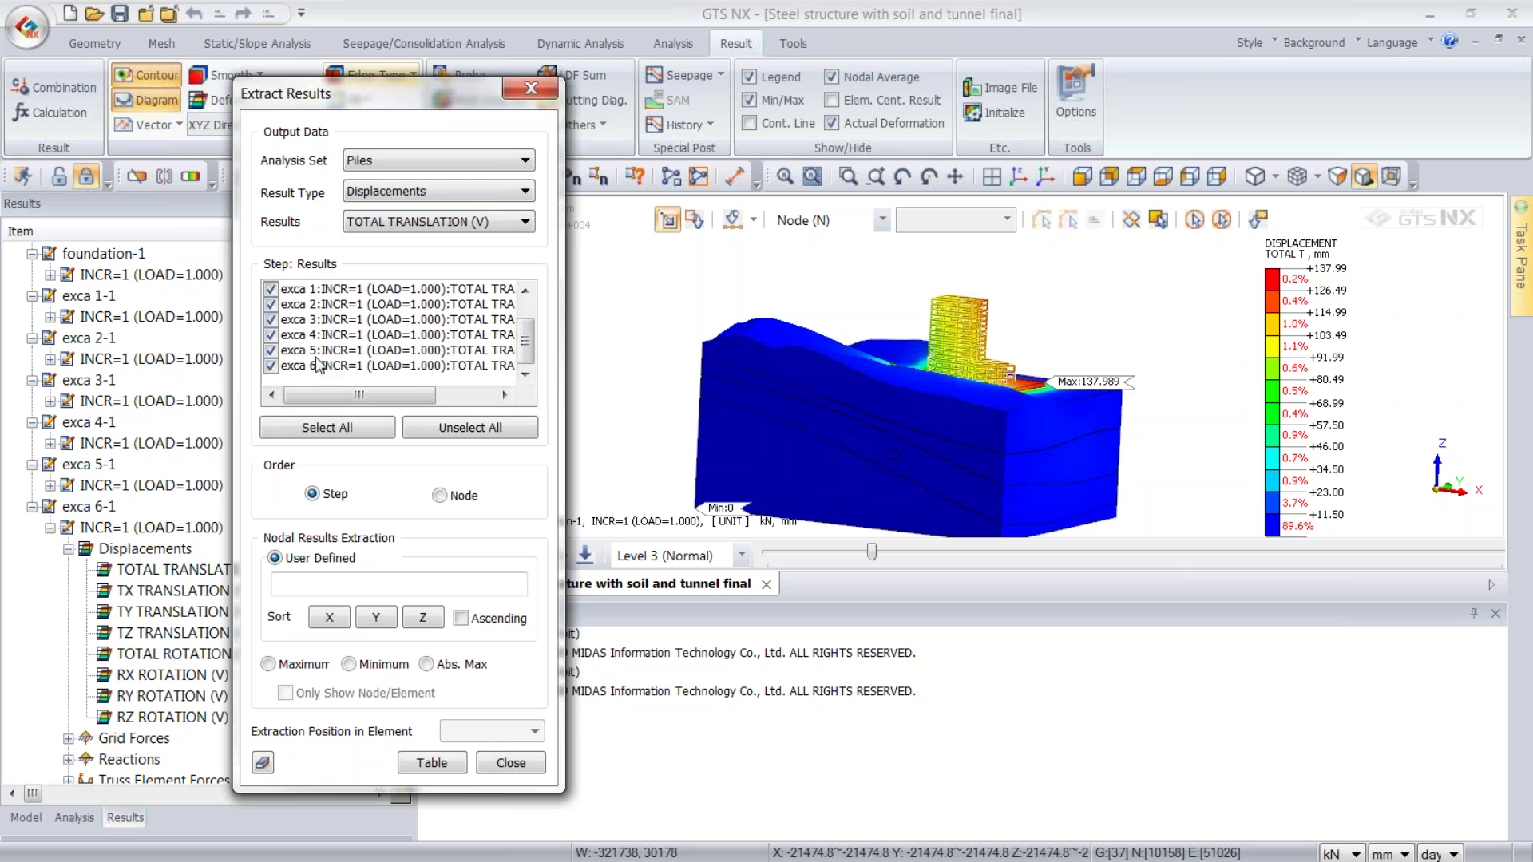
left_click(995, 302)
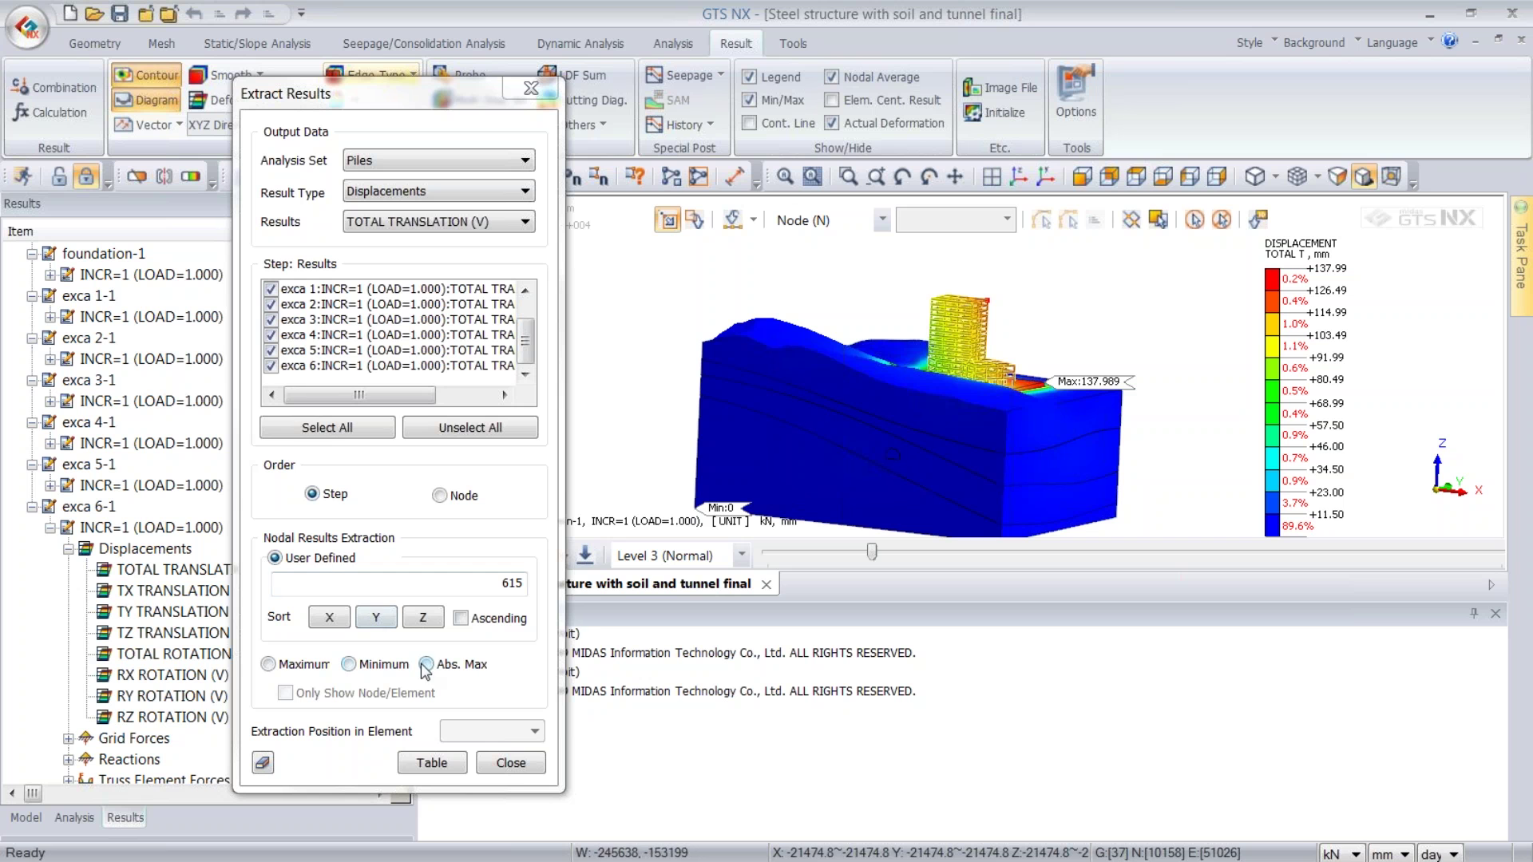
left_click(449, 762)
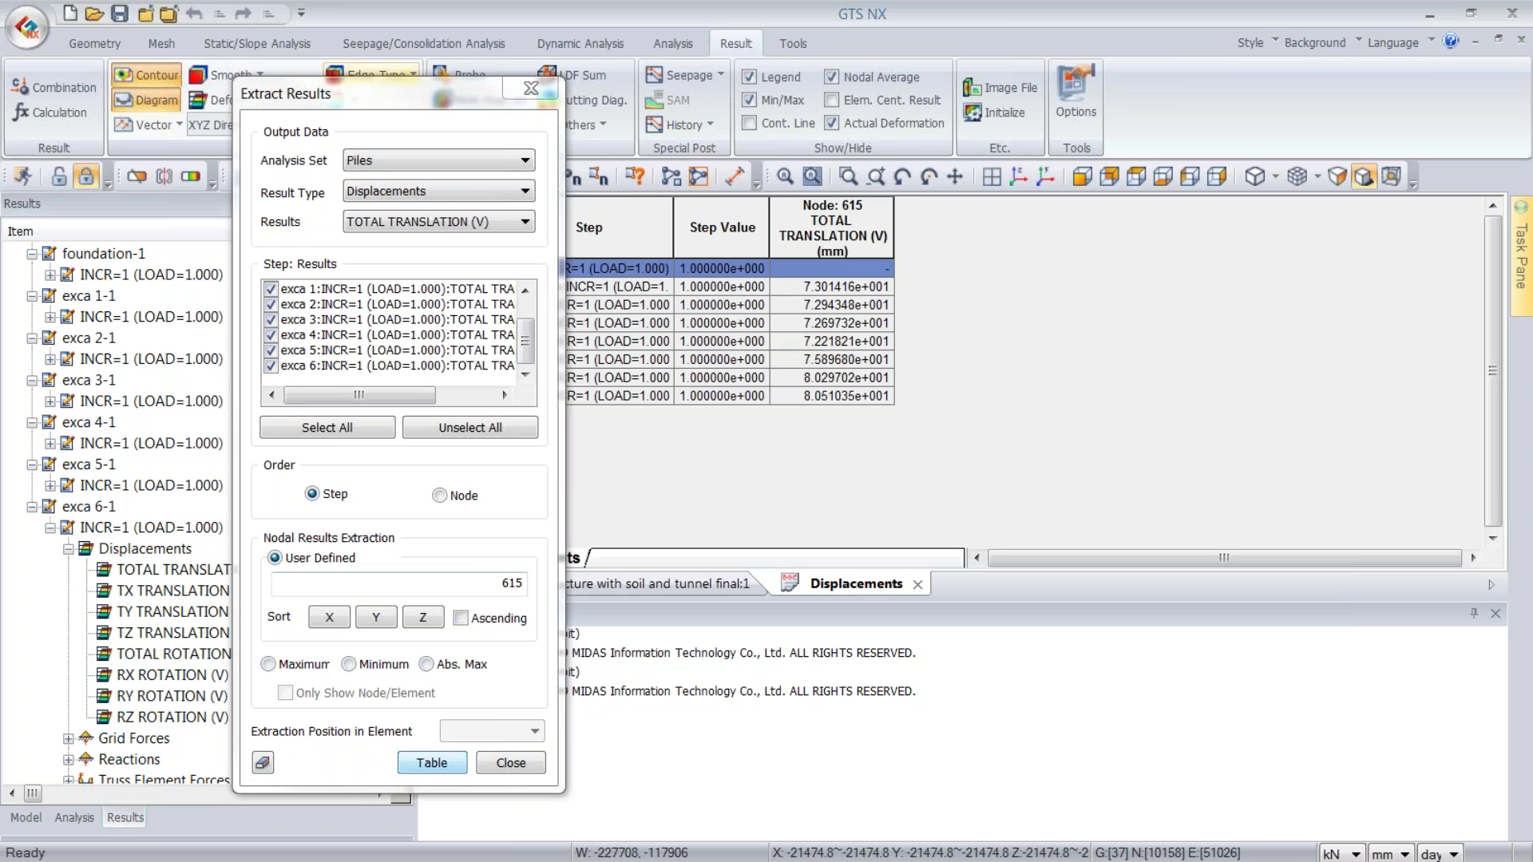
- Extract a second TOTAL TRANSLATION (V) table for node 615 from the No Piles analysis set
left_click(457, 163)
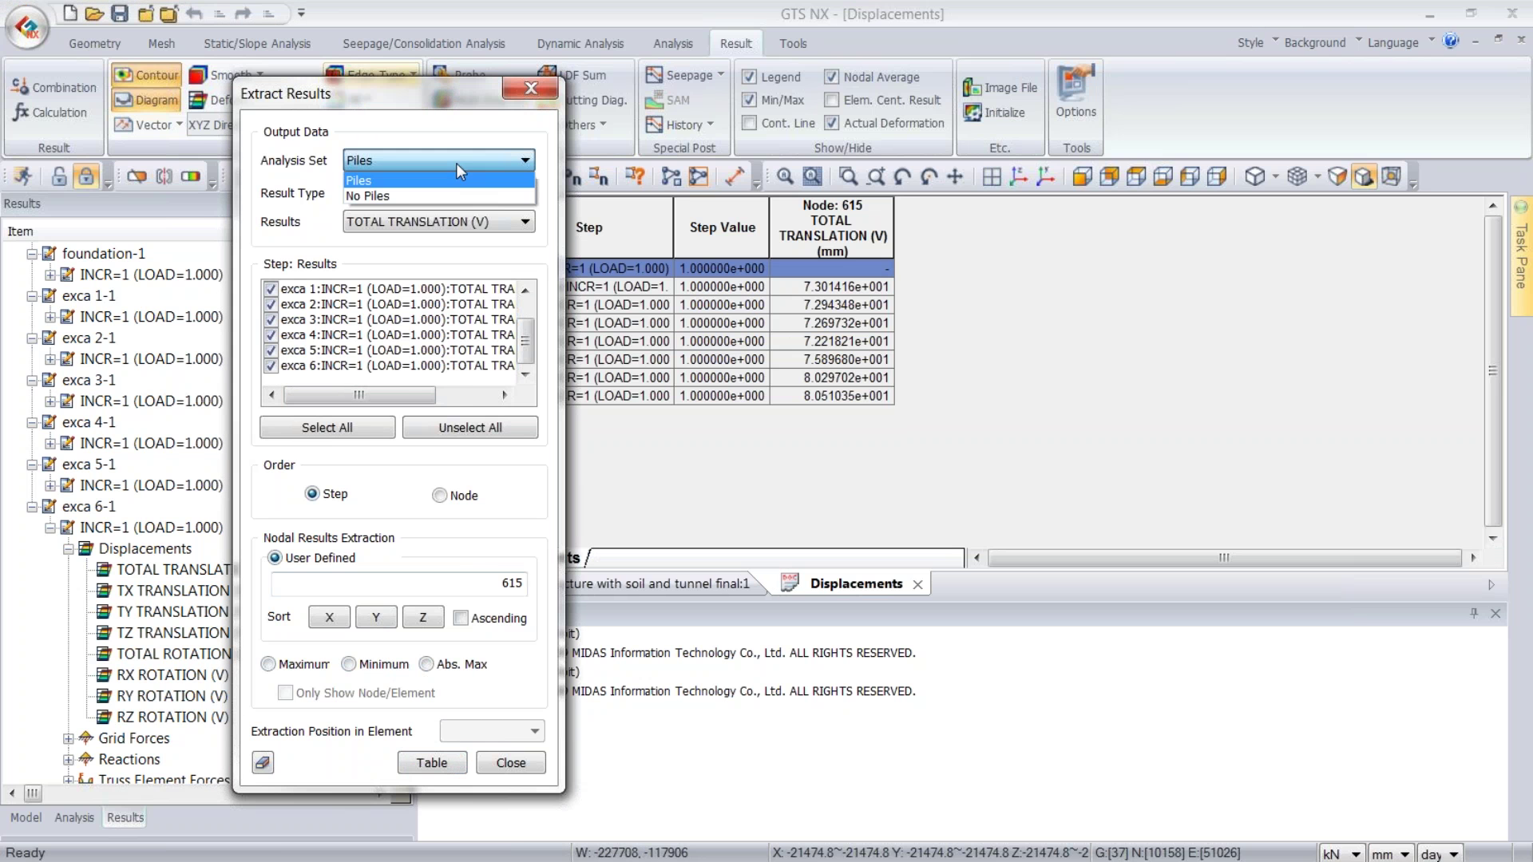
left_click(380, 200)
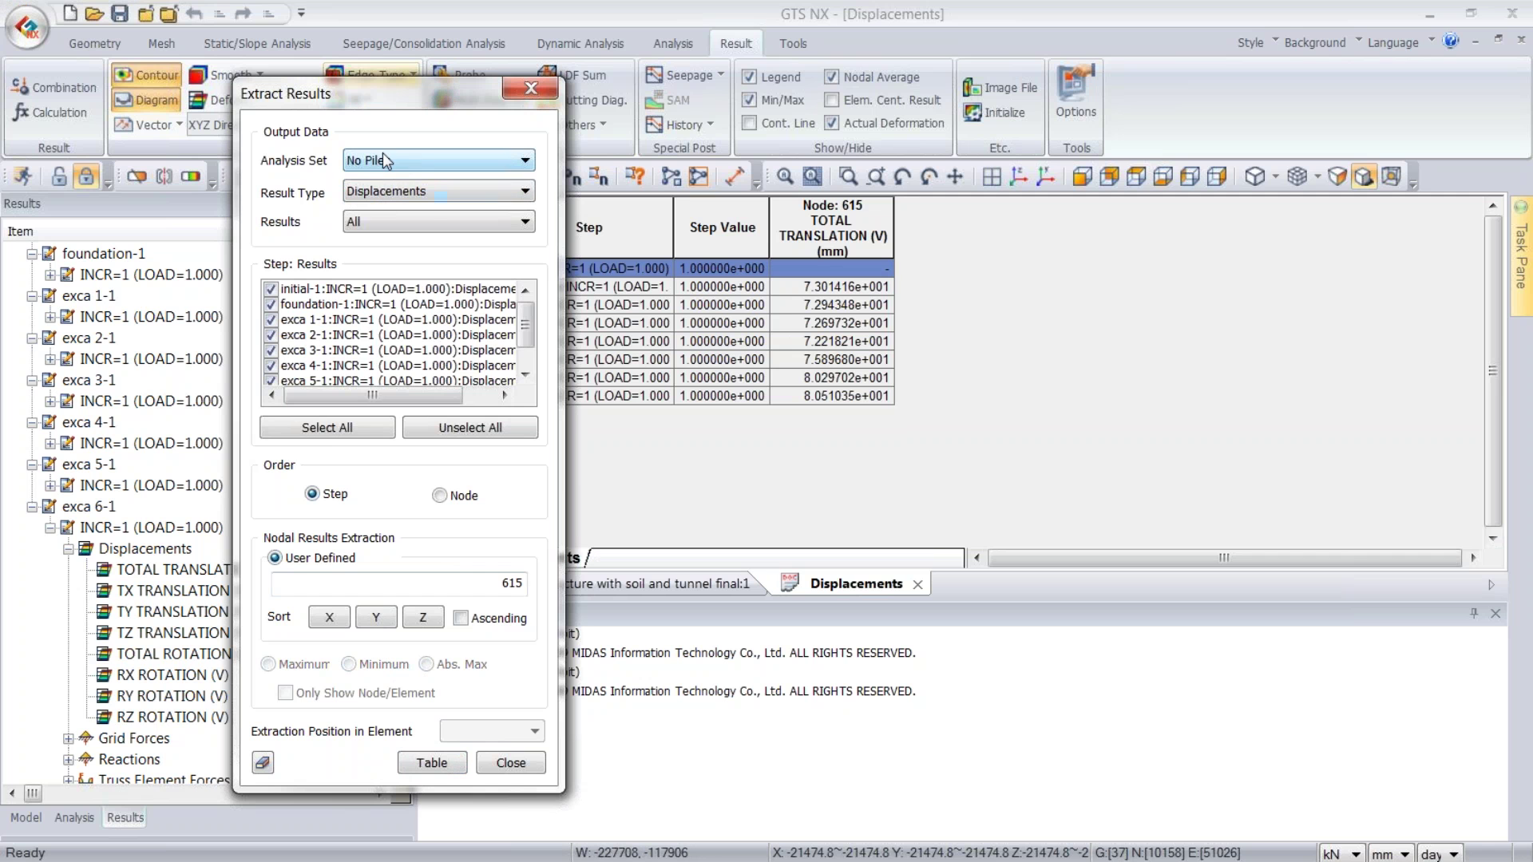
left_click(391, 222)
left_click(398, 251)
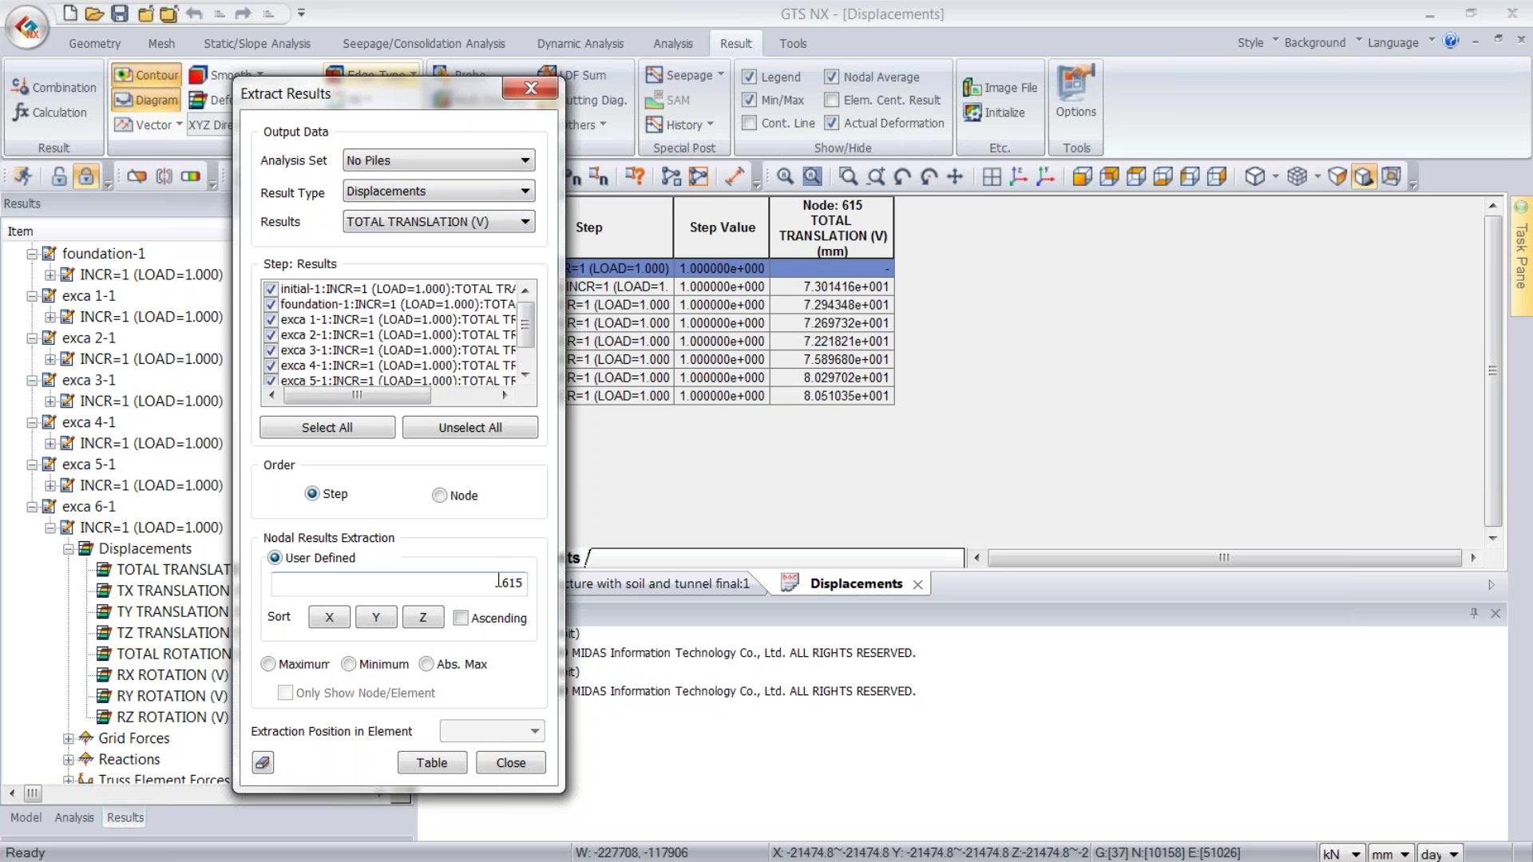
left_click(450, 765)
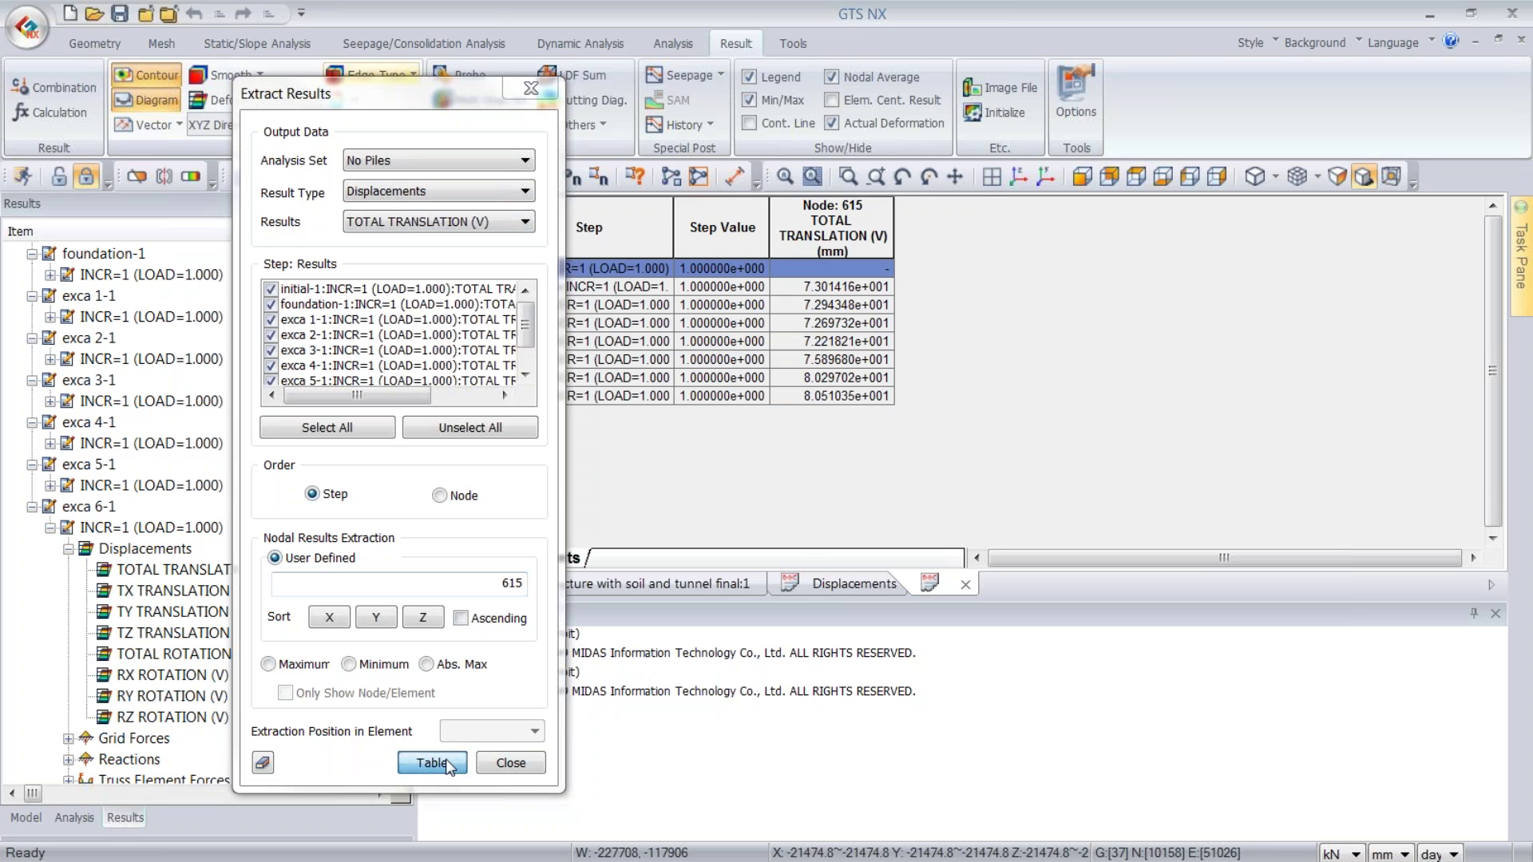
- Graph the node 615 total translation column of the Piles displacement table against the stage number
left_click_drag(432, 105, 239, 104)
left_click(855, 583)
left_click(833, 228)
right_click(845, 321)
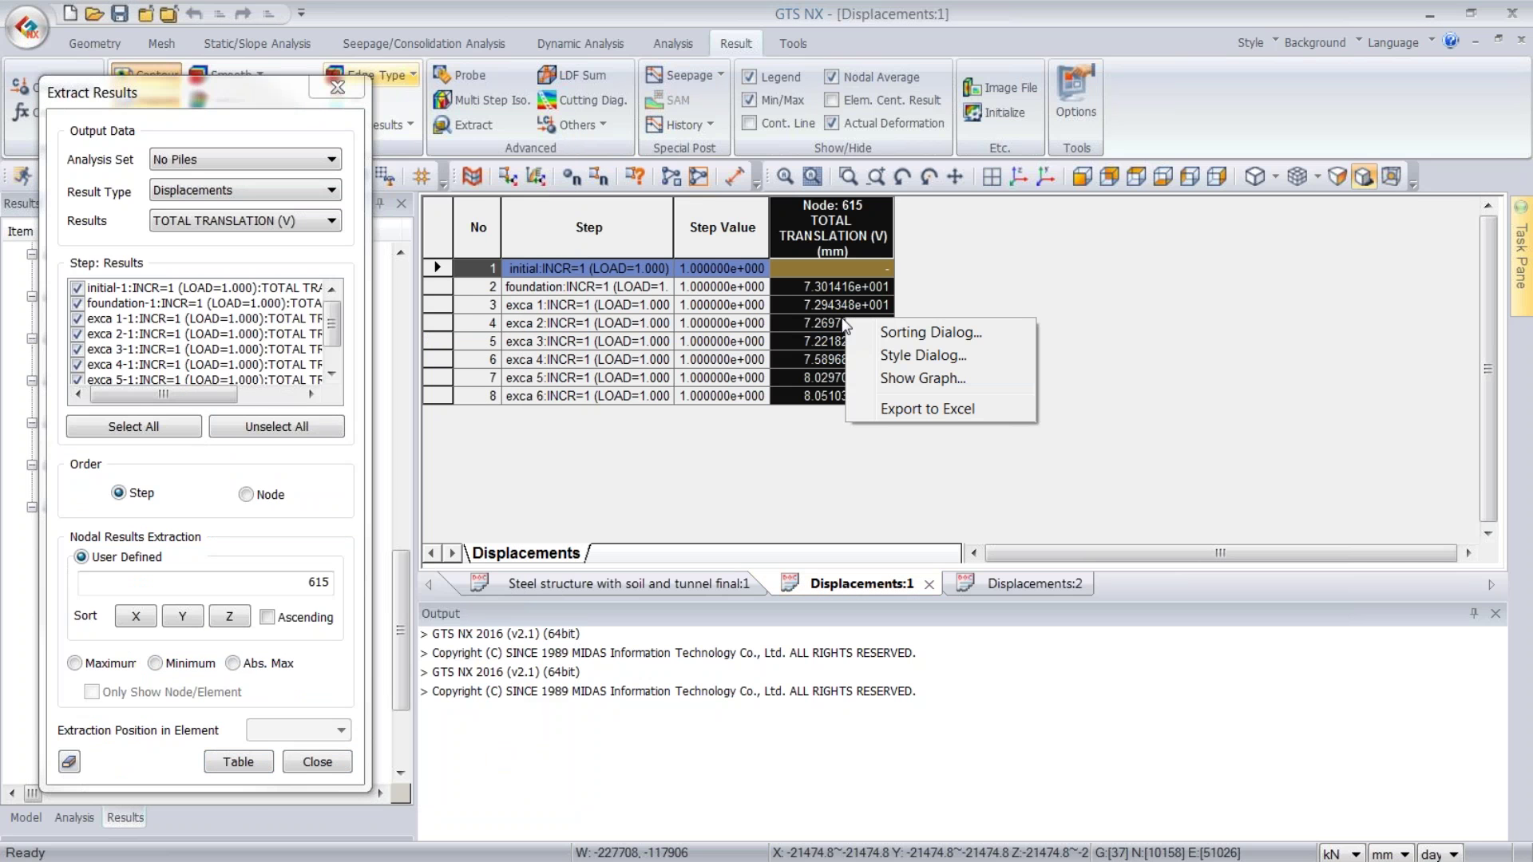
left_click(486, 230)
left_click(806, 240)
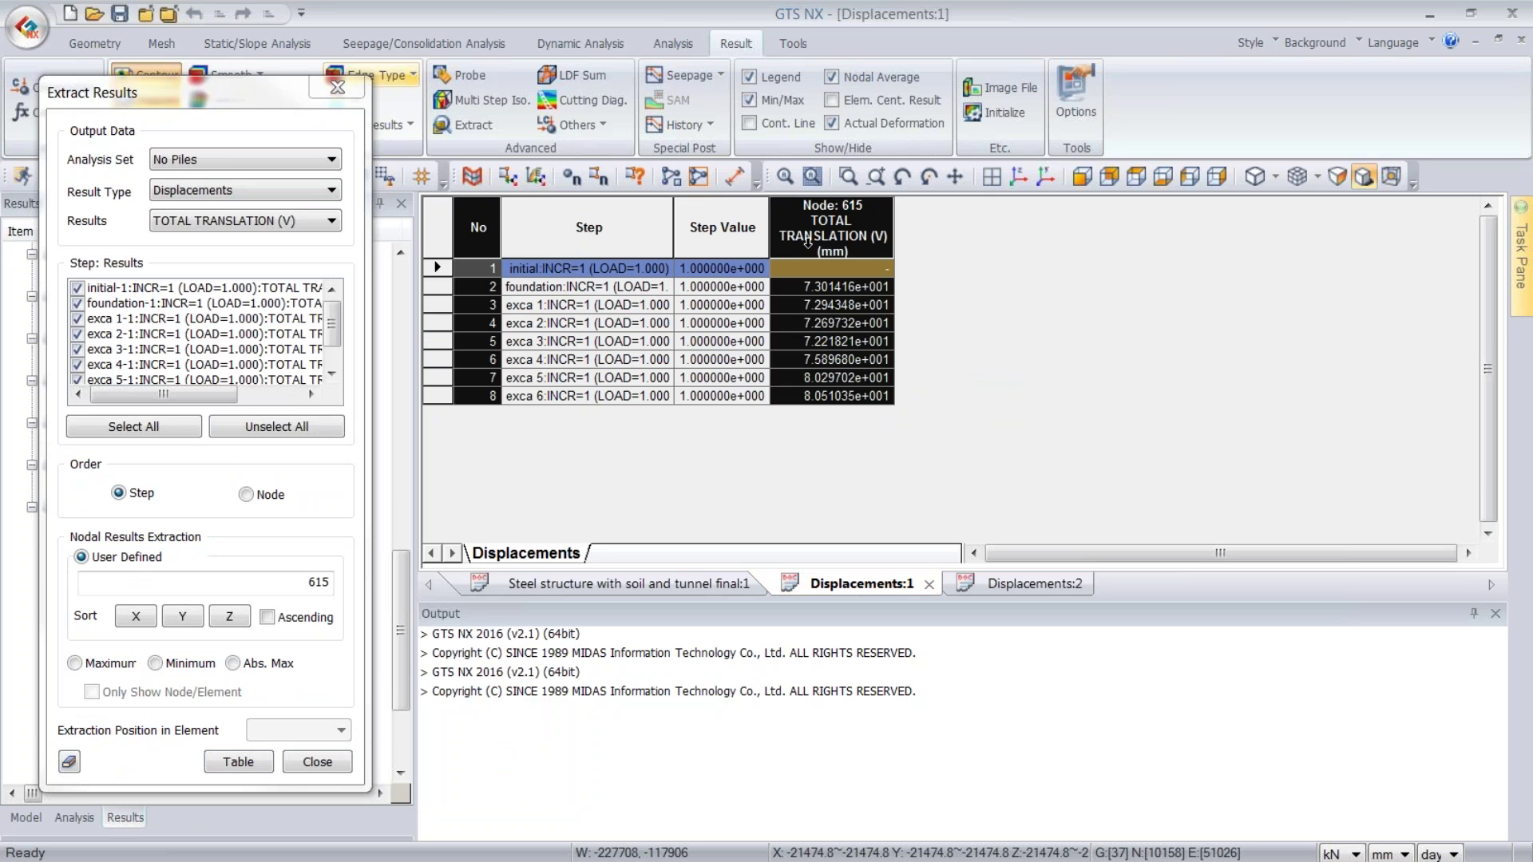
right_click(806, 239)
left_click(875, 309)
left_click(987, 603)
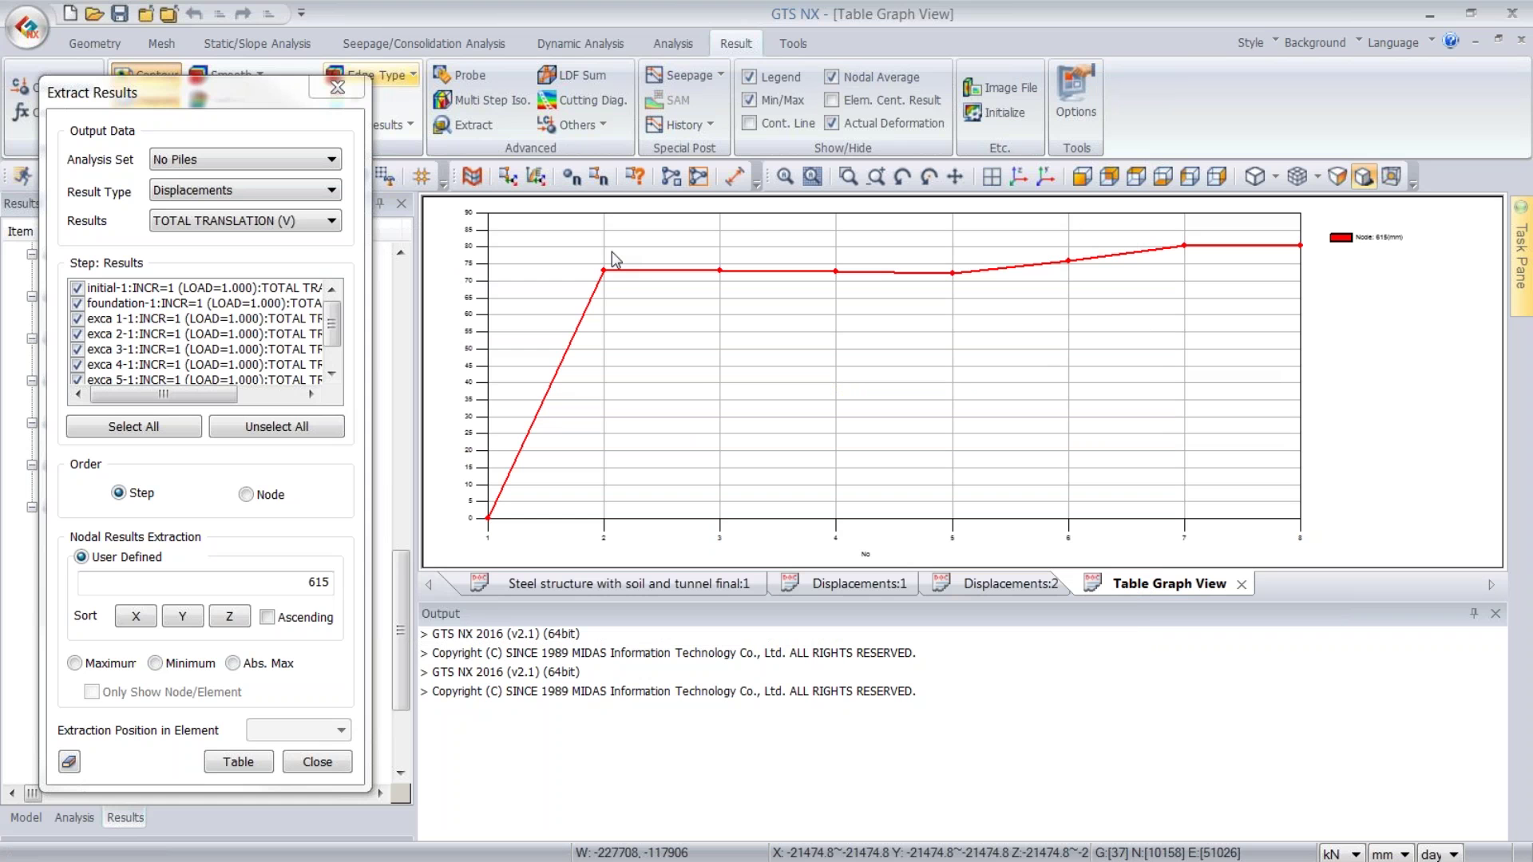
- Switch to the PowerPoint training deck and review the Export Results and Inspect Results slides in slide show
key("alt+Tab")
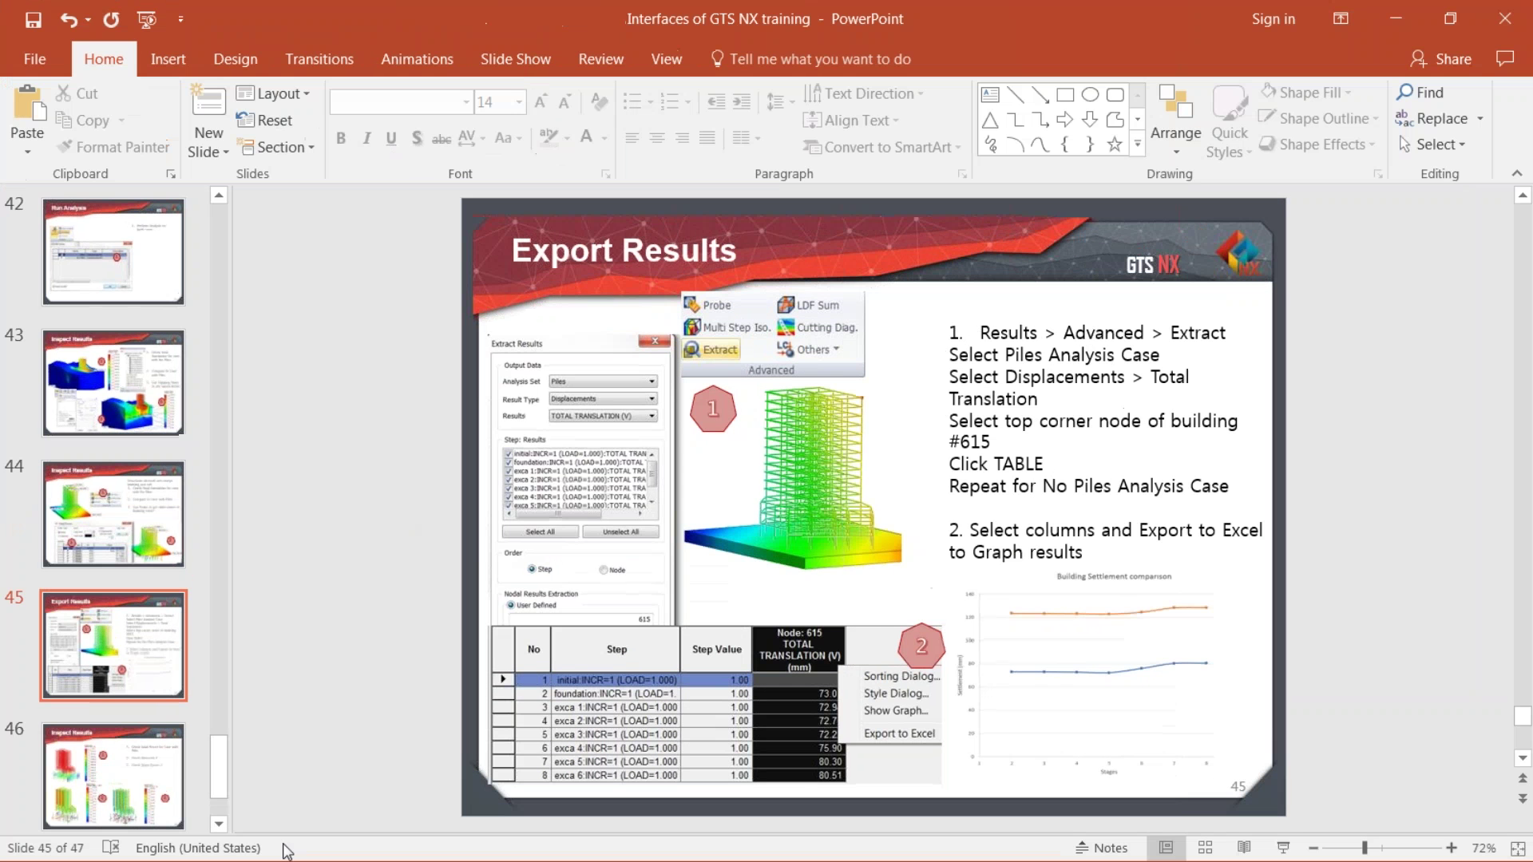
left_click(1284, 849)
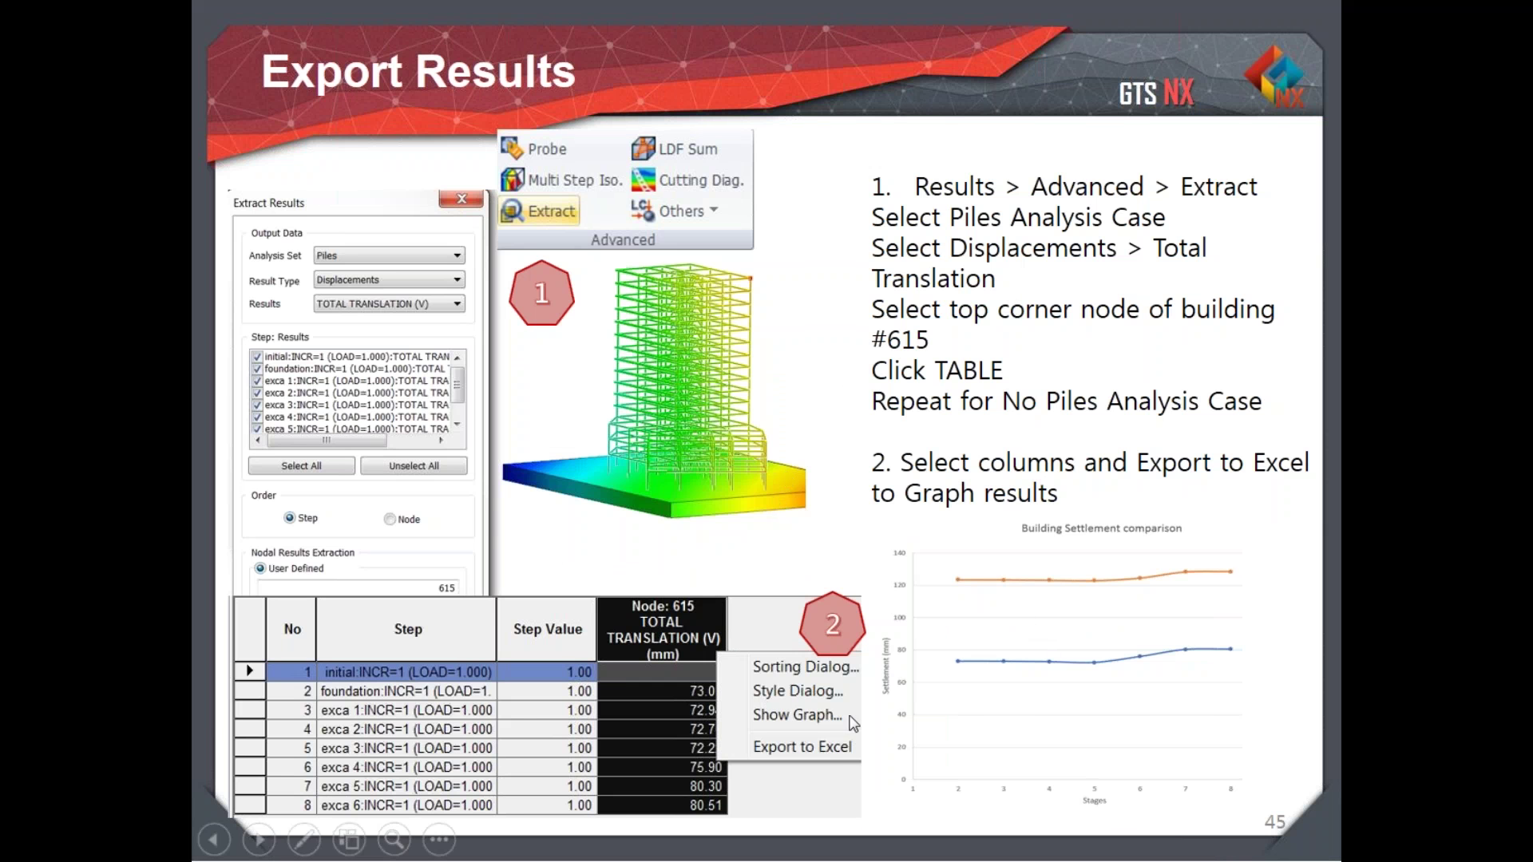
left_click(1093, 517)
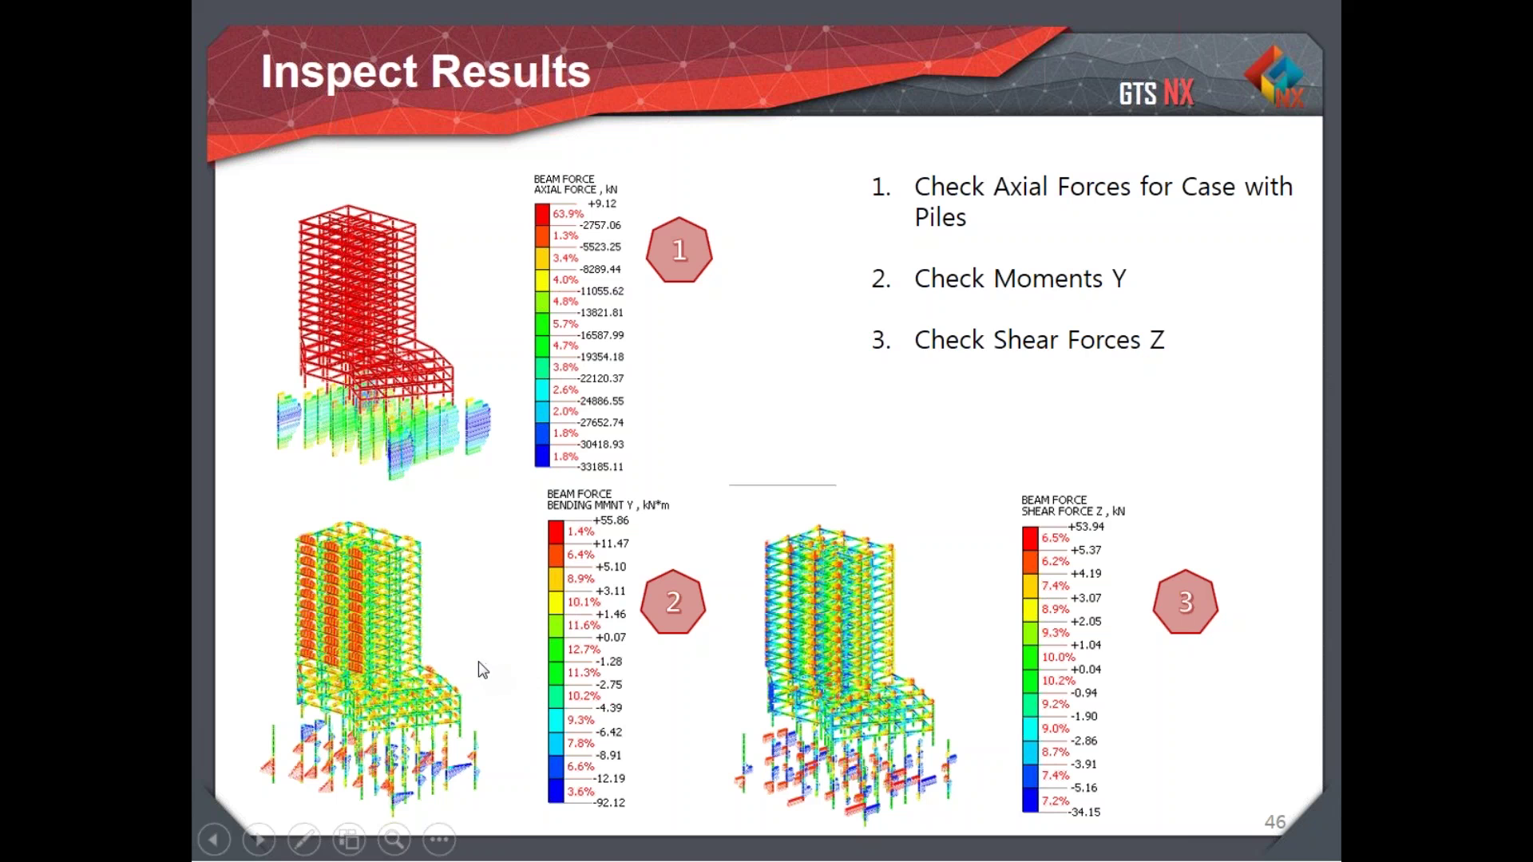
key("Escape")
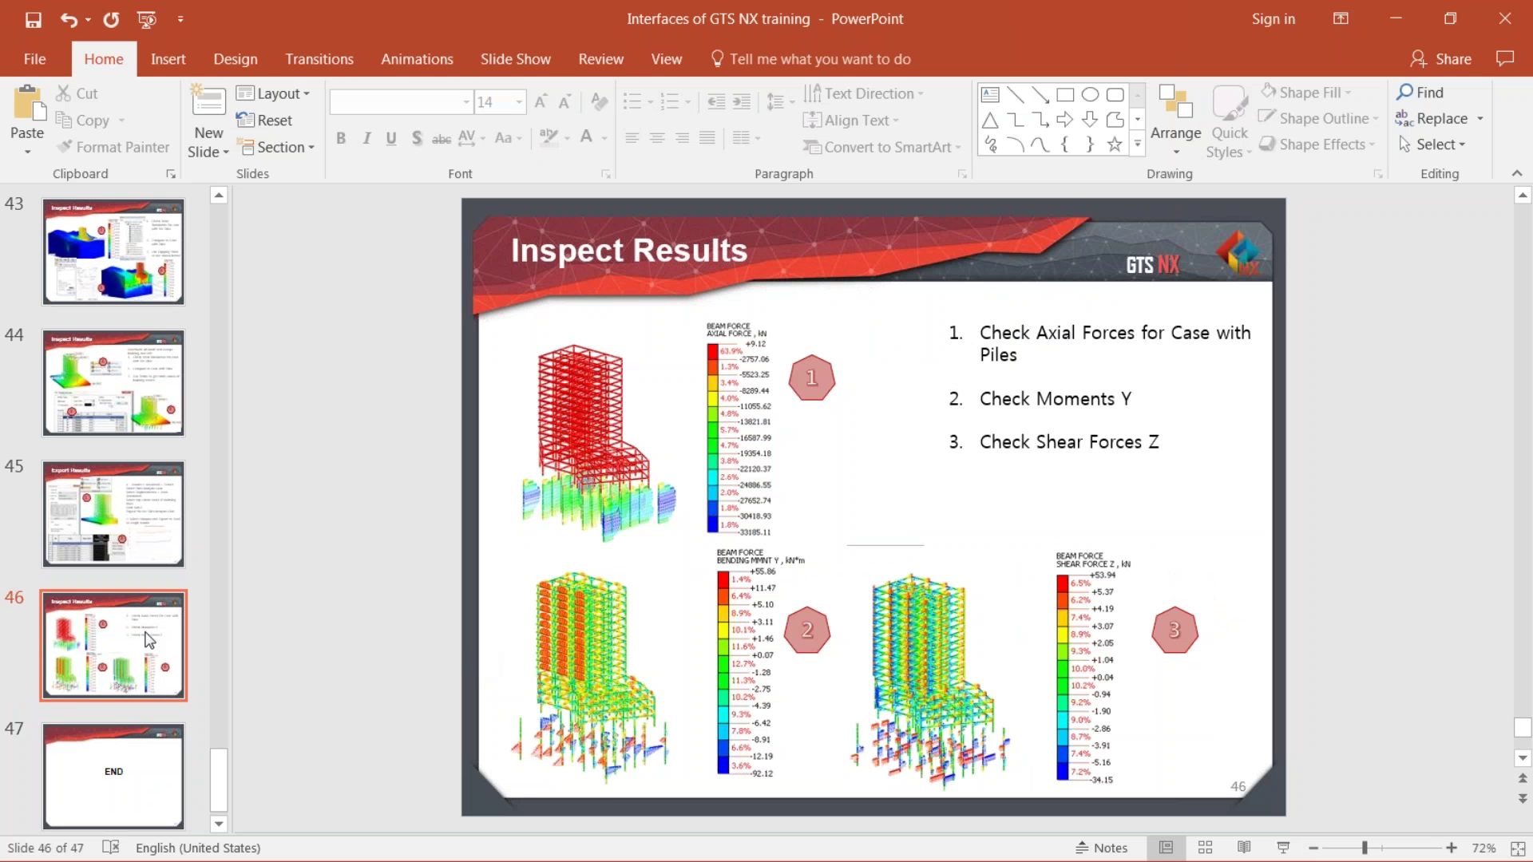
- Switch to GTS NX, close the result extraction dialog and return to the steel structure model view
key("alt+Tab")
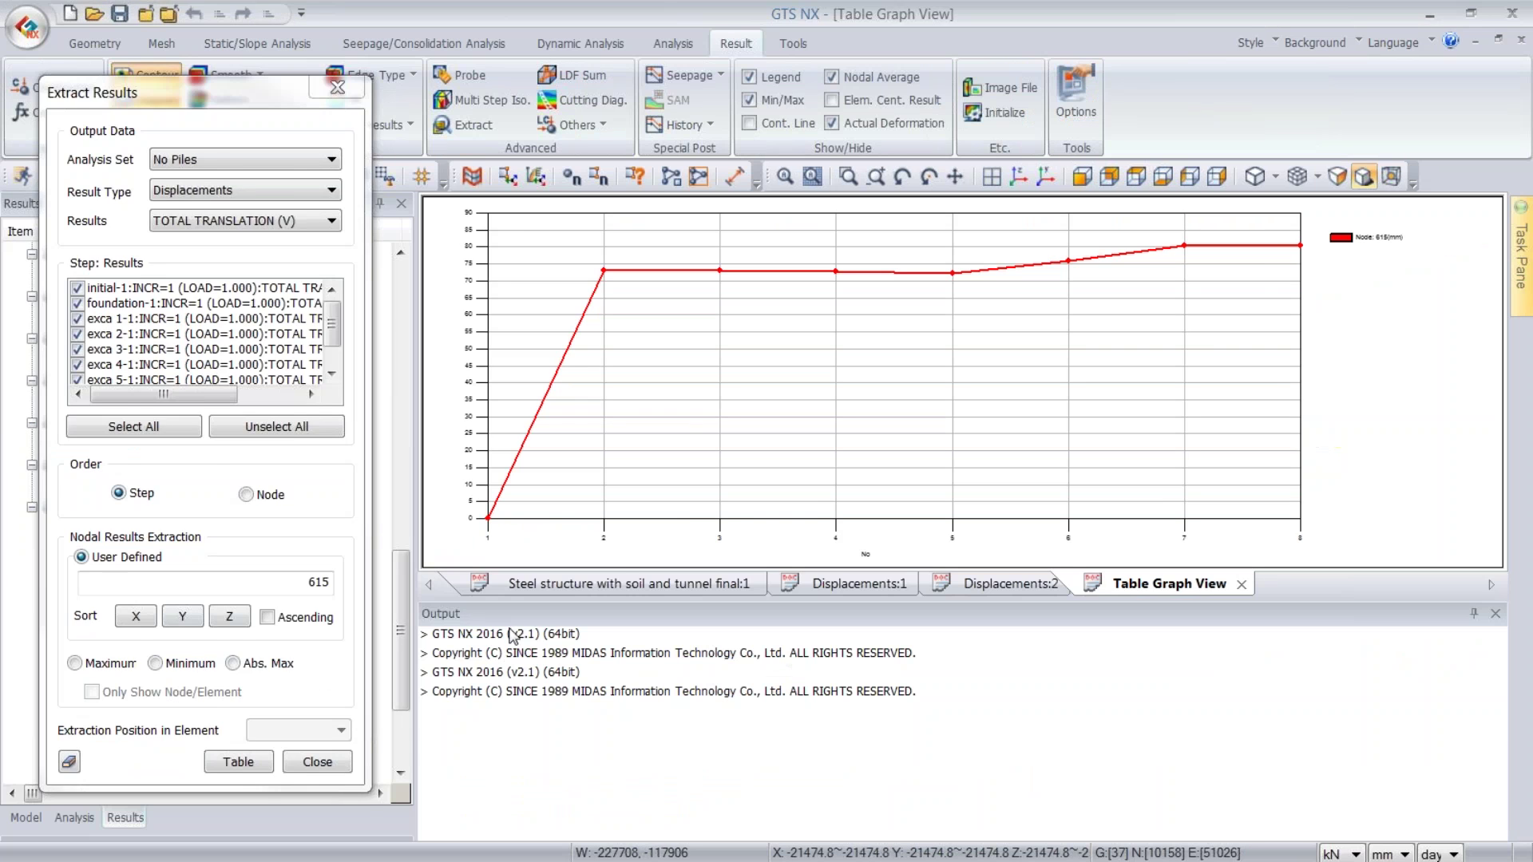
left_click(317, 762)
left_click(502, 589)
- Display the beam element axial force contour for the final Piles stage, exca 6
left_click(121, 402)
scroll(124, 404, "up", 4)
scroll(112, 403, "up", 5)
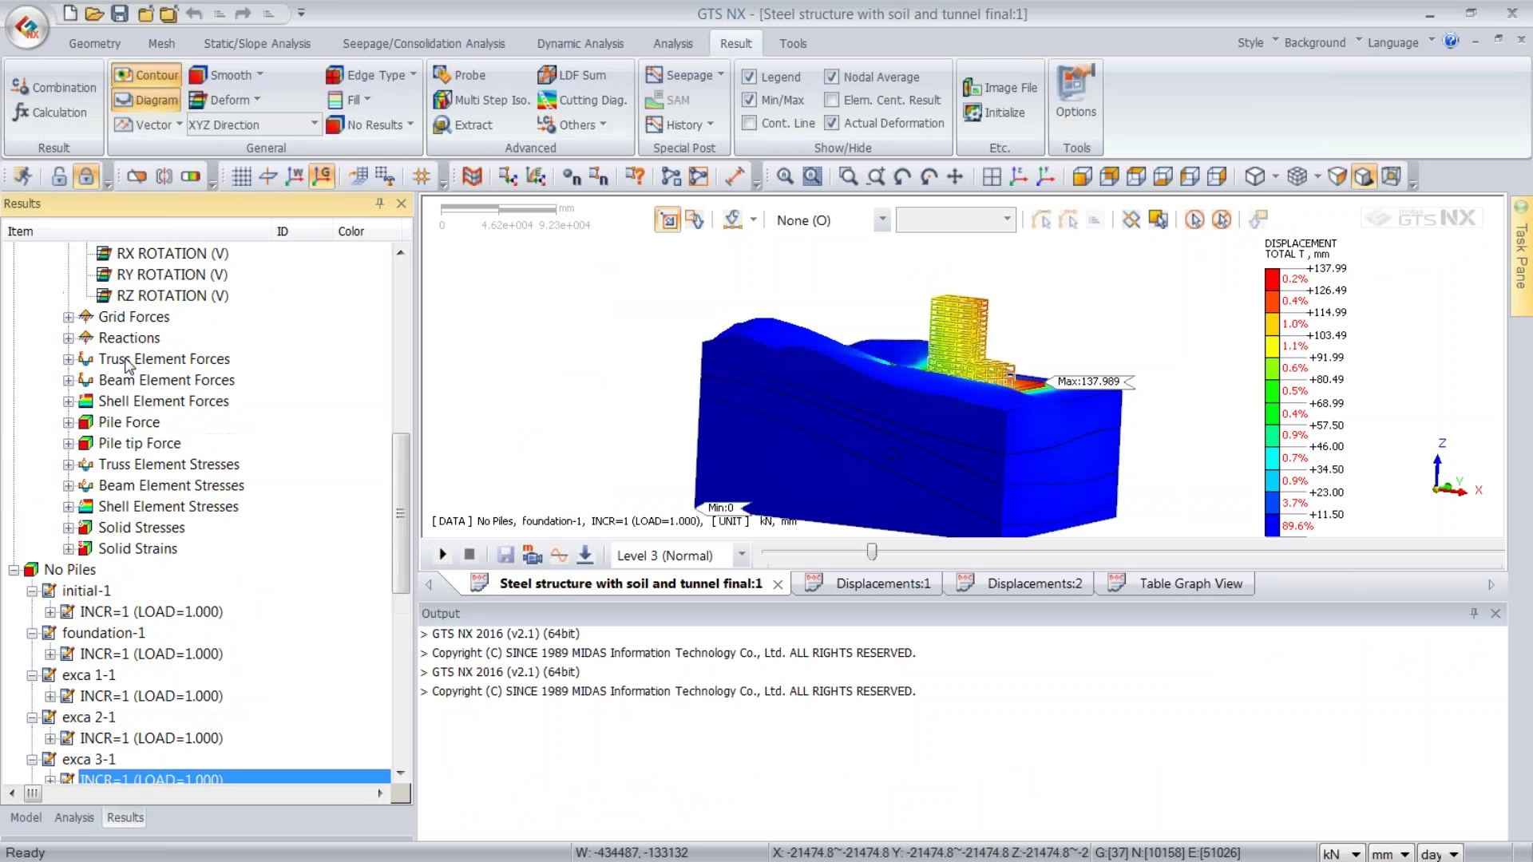
scroll(104, 527, "down", 1)
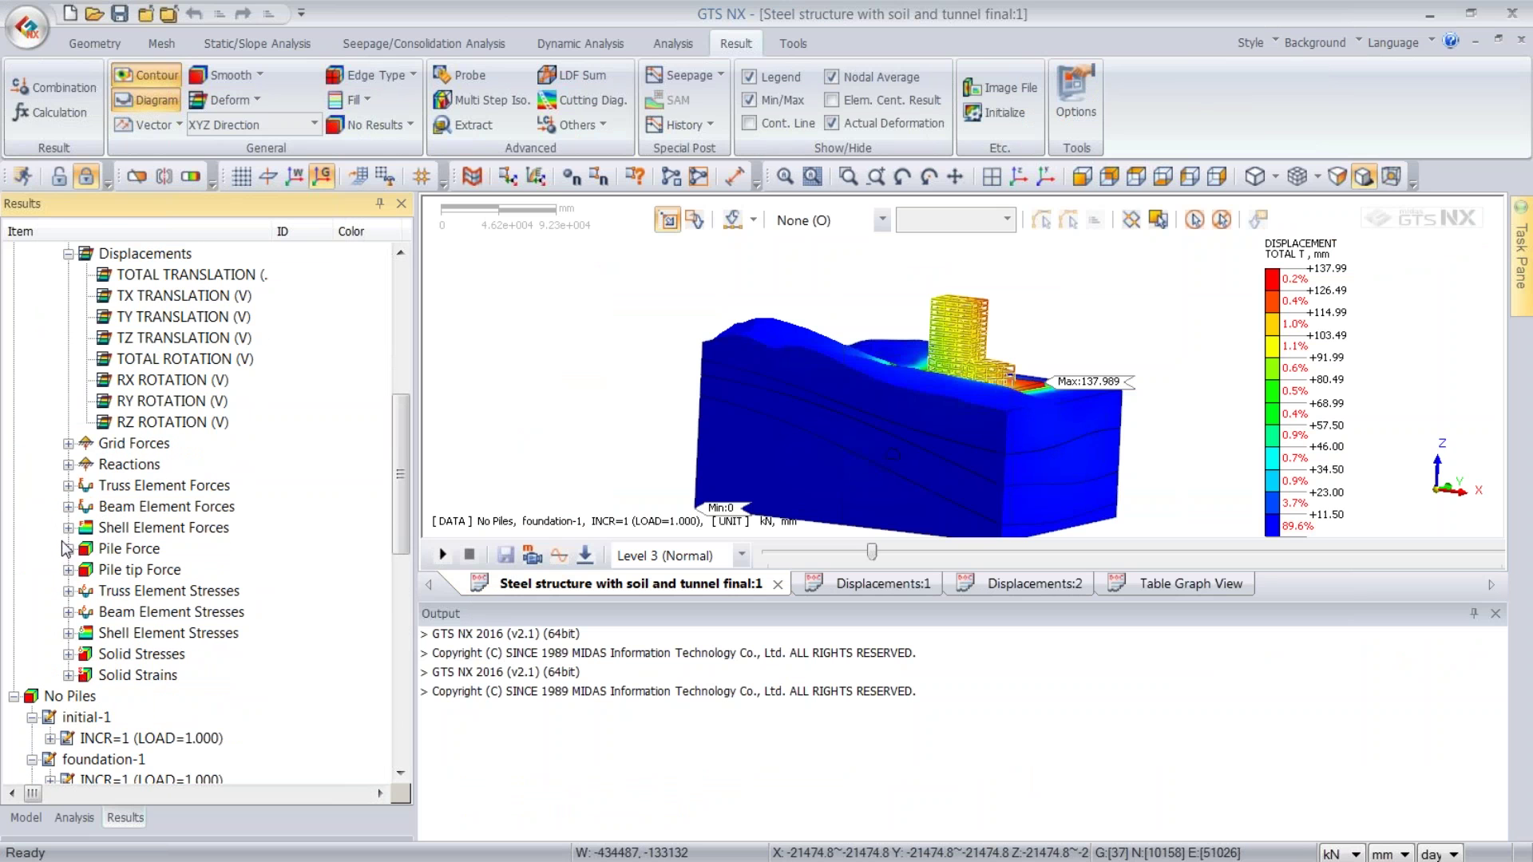
left_click(69, 507)
double_click(148, 529)
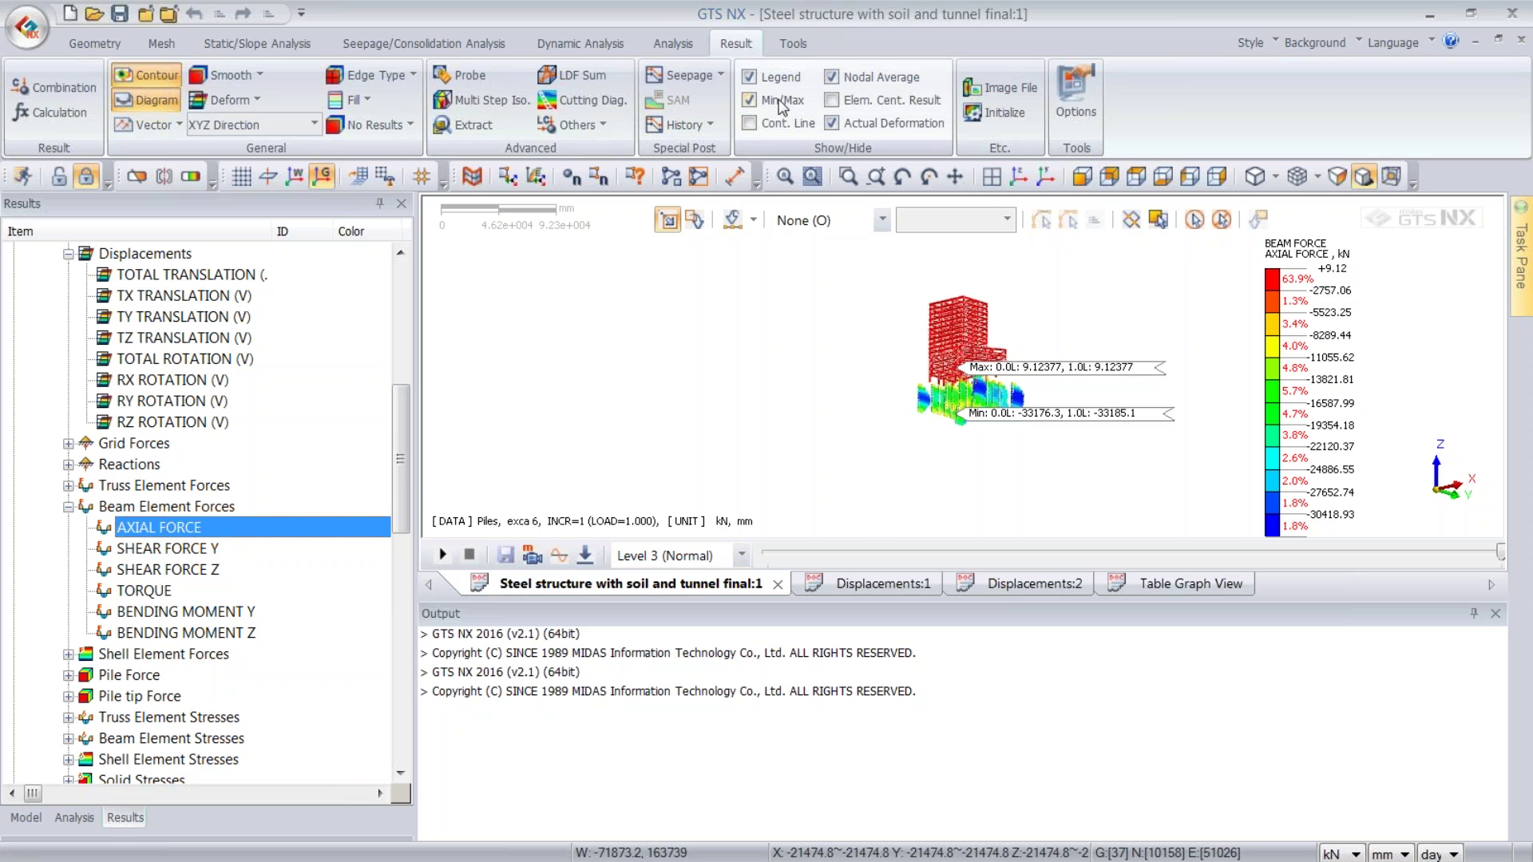
- Hide the minimum and maximum result labels and show beam bending moment Y for the Piles exca 6 stage
left_click(749, 100)
scroll(932, 334, "up", 2)
middle_click_drag(932, 333, 978, 399)
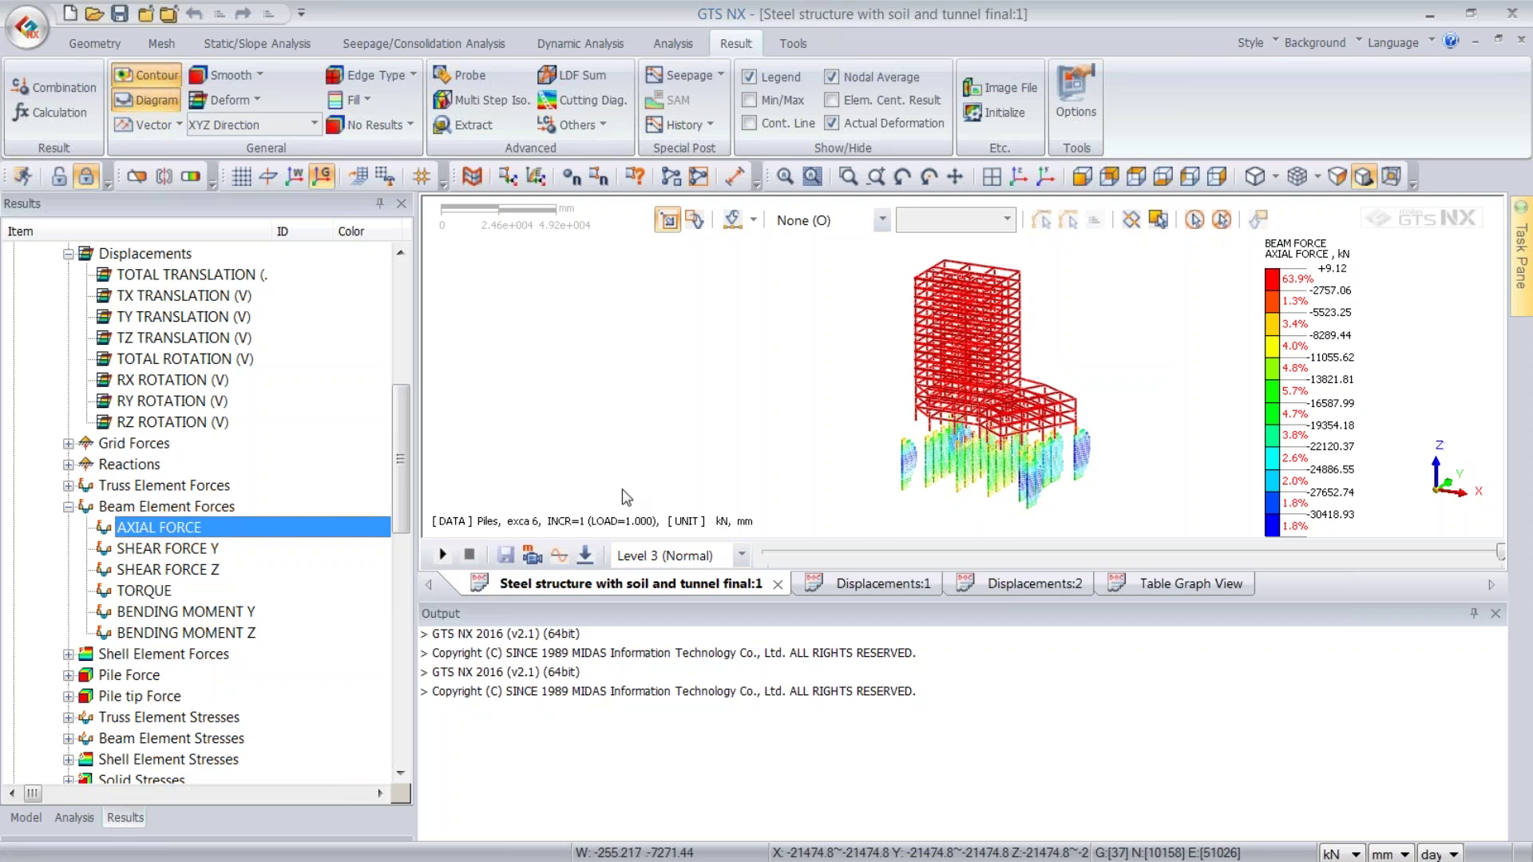
left_click(199, 614)
- Display the beam element axial force for No Piles stage exca 6-1 and examine the building frame
scroll(200, 594, "down", 11)
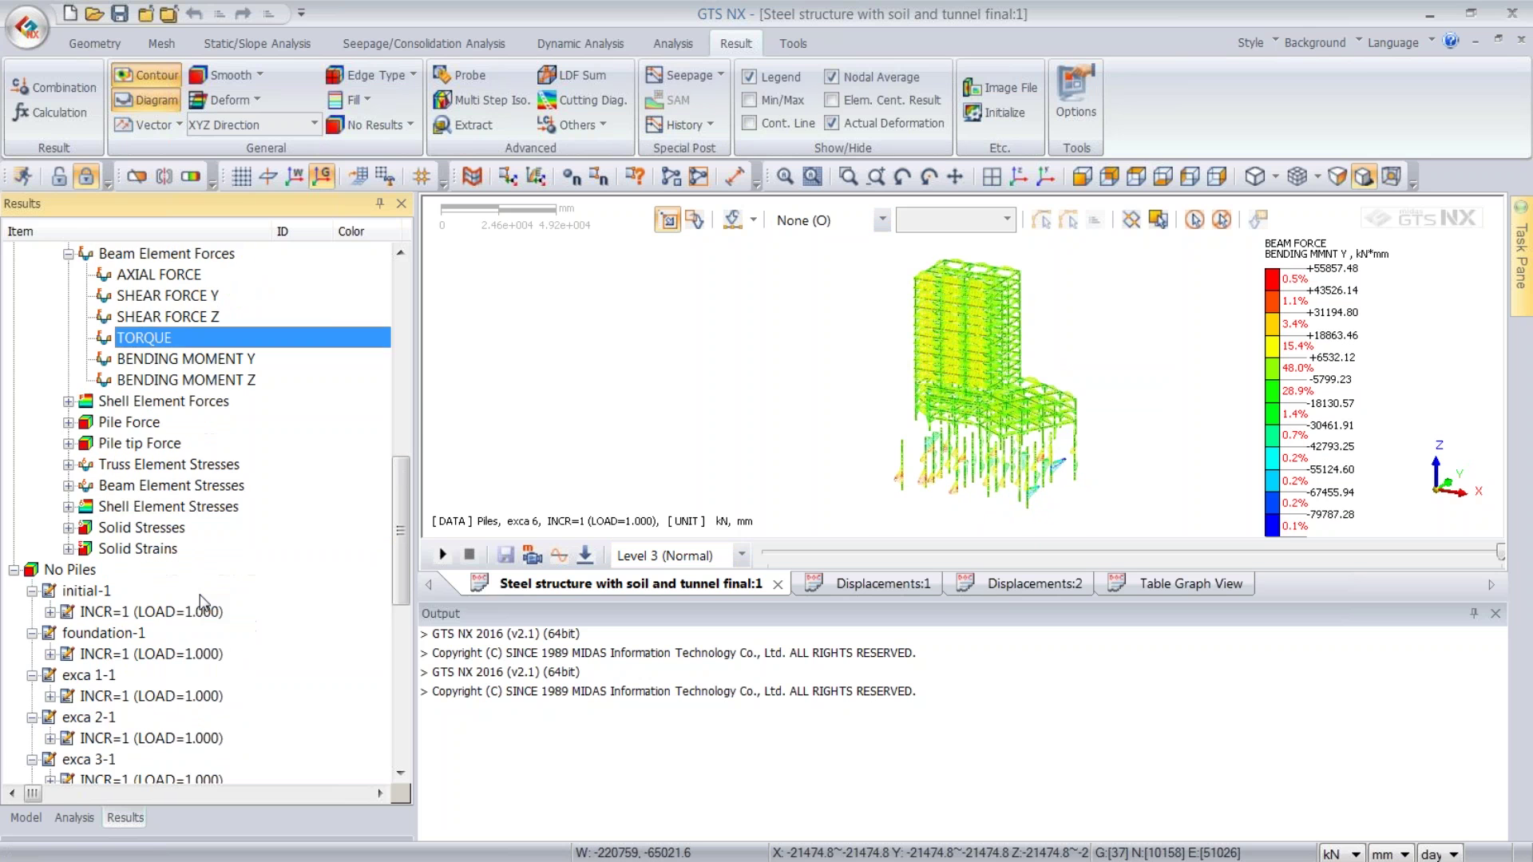
scroll(120, 627, "down", 2)
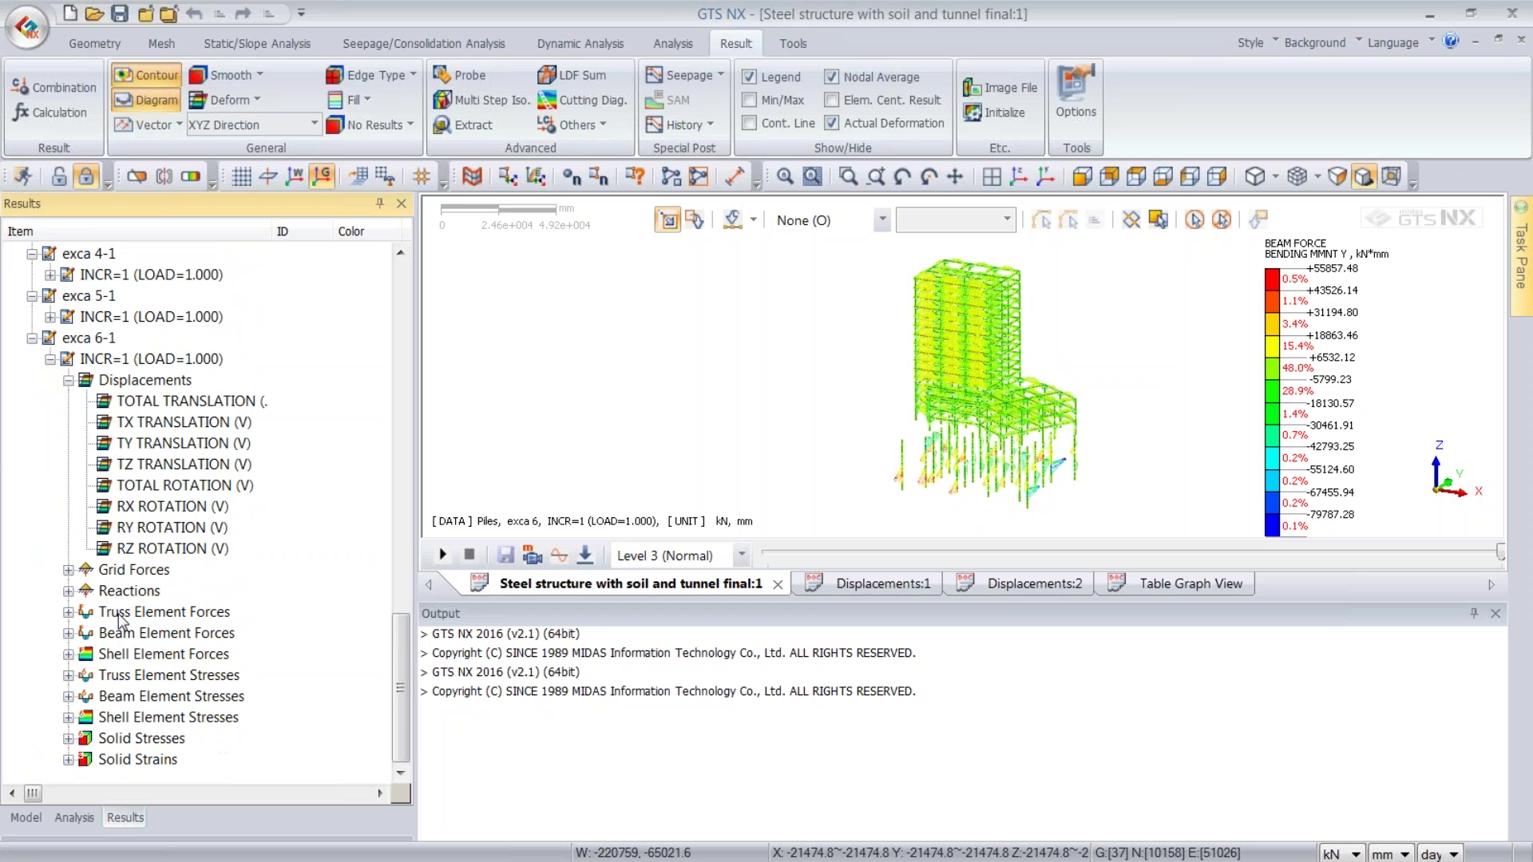
left_click(69, 633)
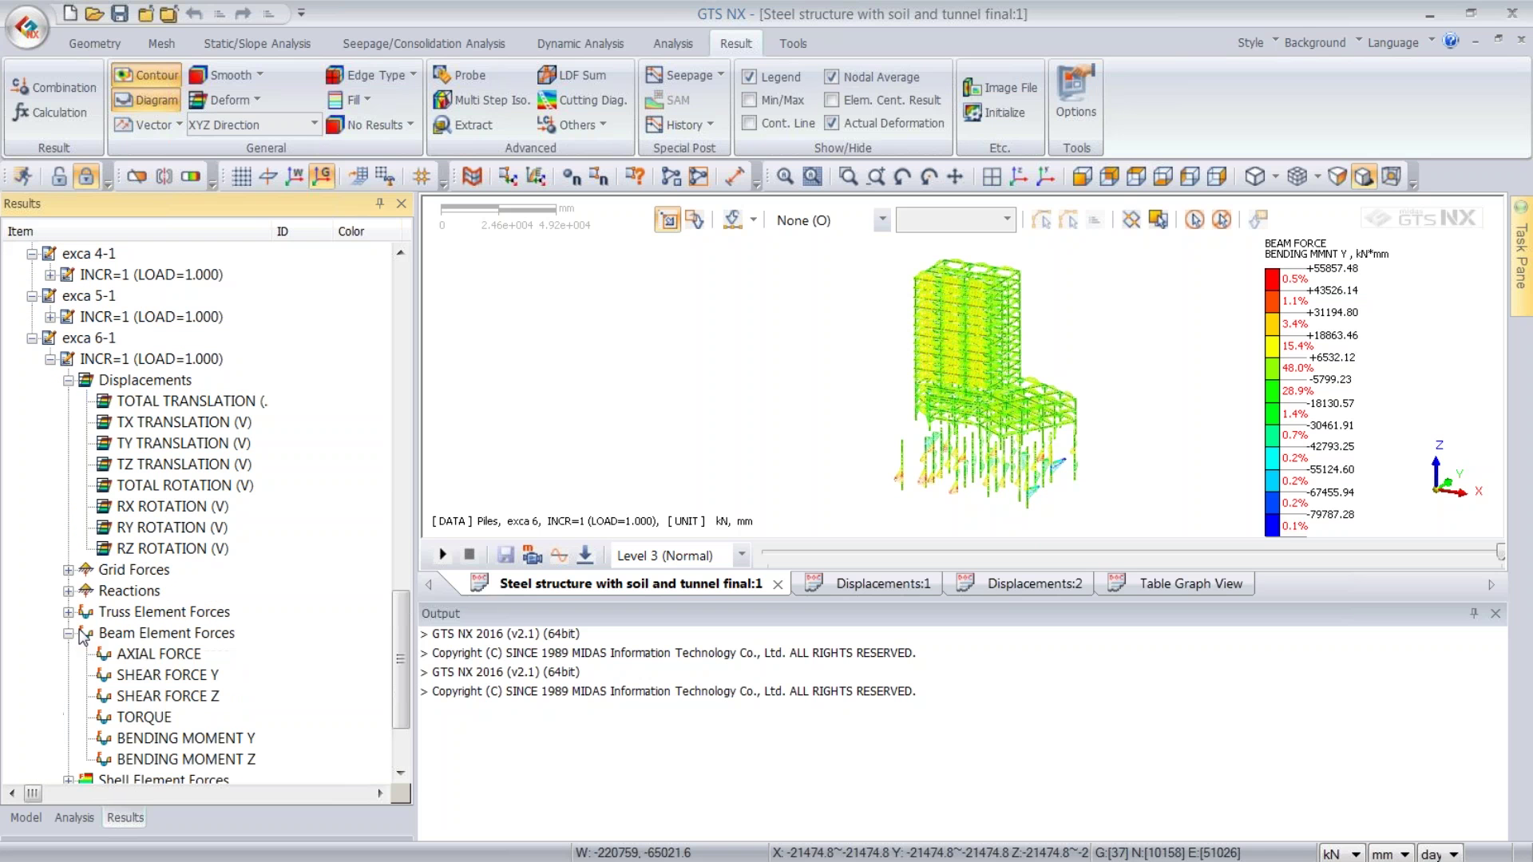
left_click(159, 654)
middle_click_drag(1048, 369, 1026, 391)
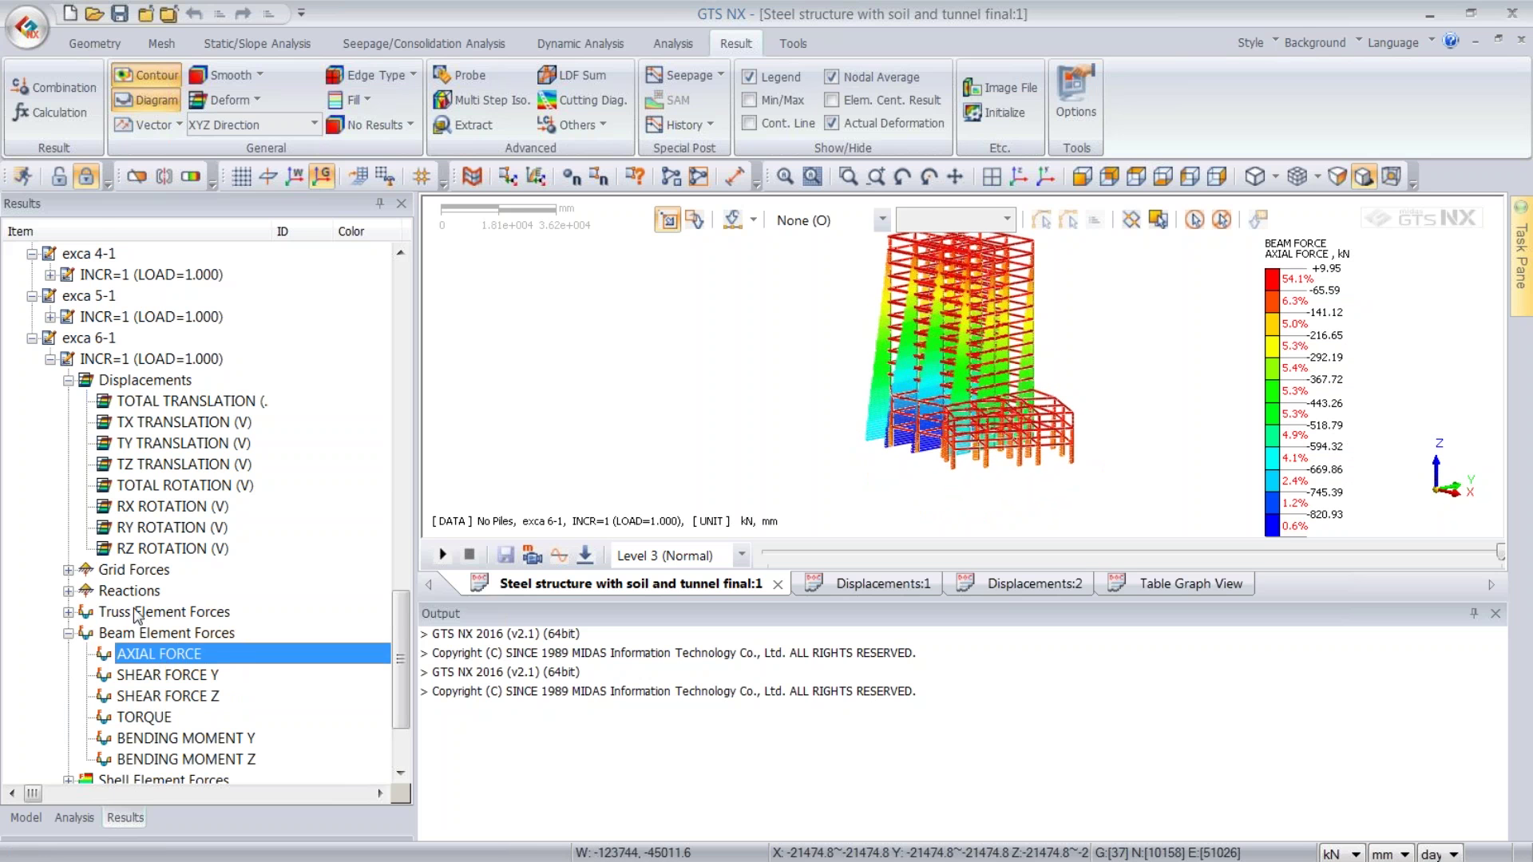
- Inspect the tunnel shell's membrane forces XX and YY and bending moment XX for No Piles stage exca 6-1 in isometric view
left_click(174, 613)
scroll(174, 619, "down", 2)
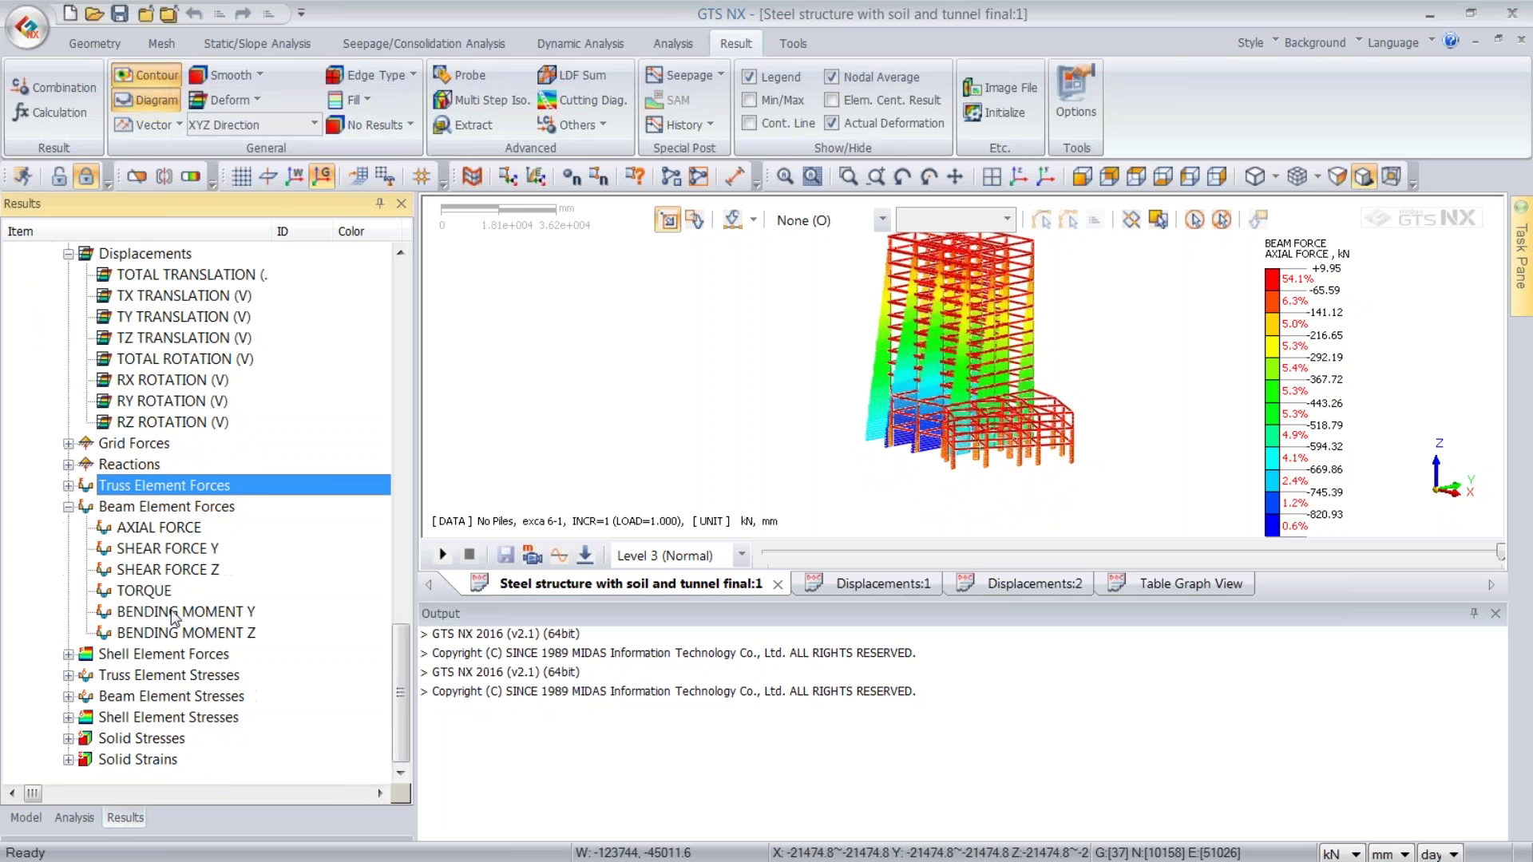
left_click(68, 655)
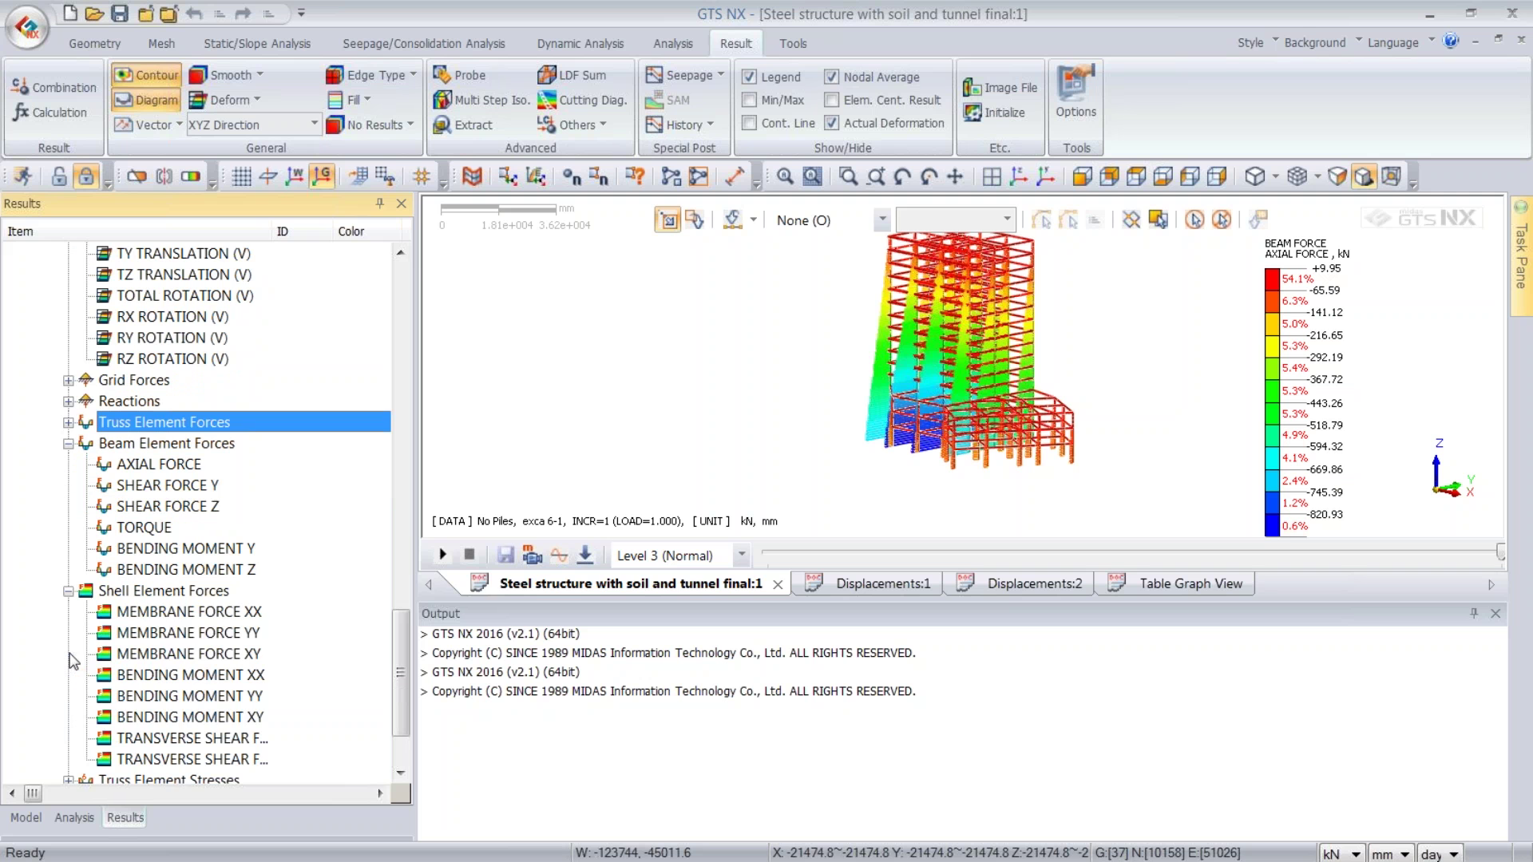
left_click(189, 614)
left_click(1004, 178)
left_click(233, 631)
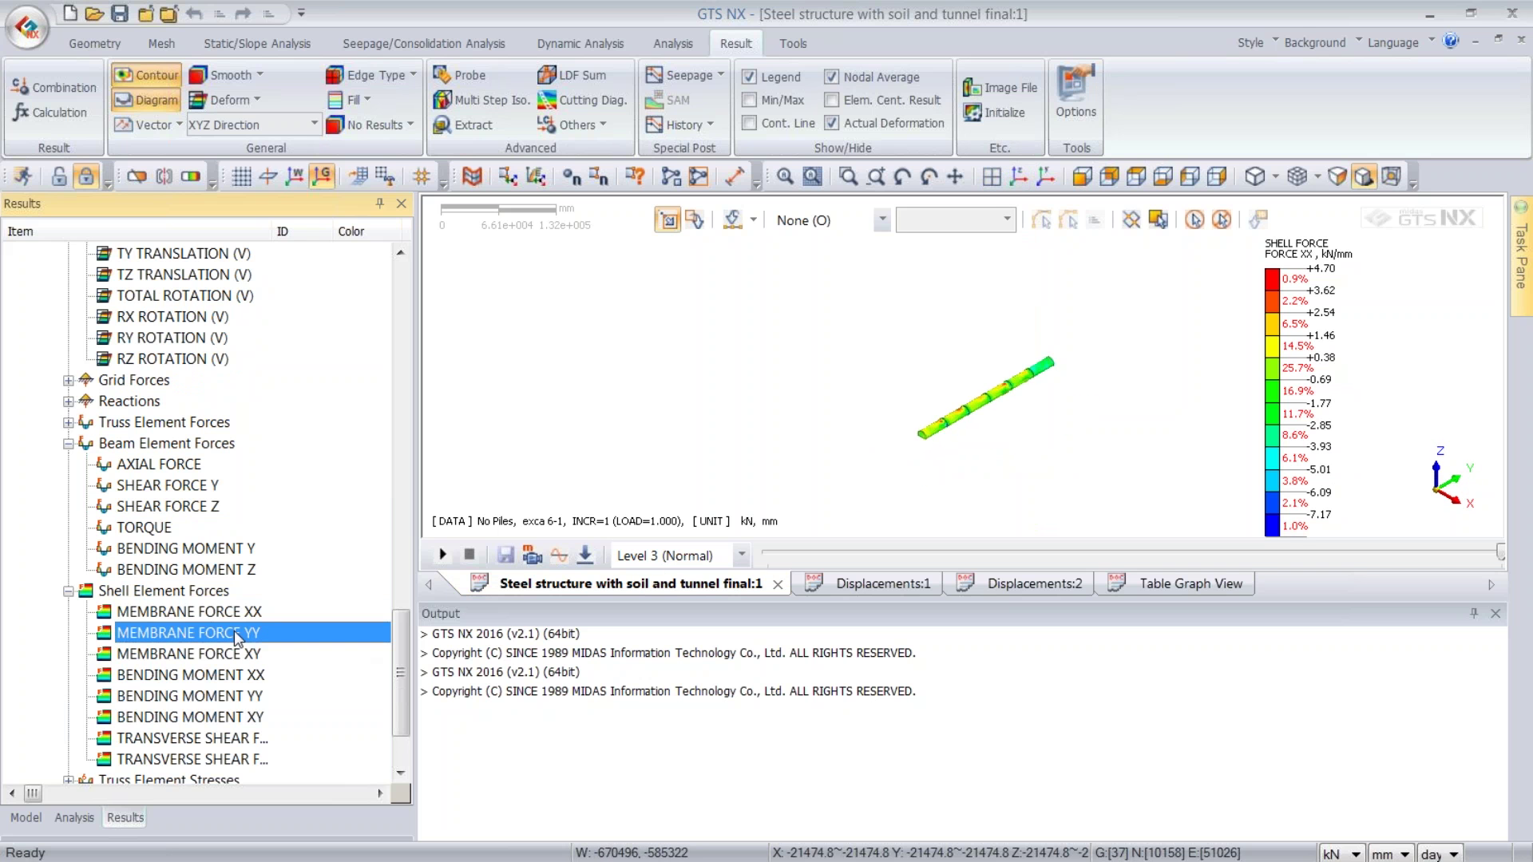
left_click(243, 678)
- Display the S-VON MISES TOP shell element stress for No Piles stage exca 6-1 and change the length unit
scroll(243, 683, "down", 2)
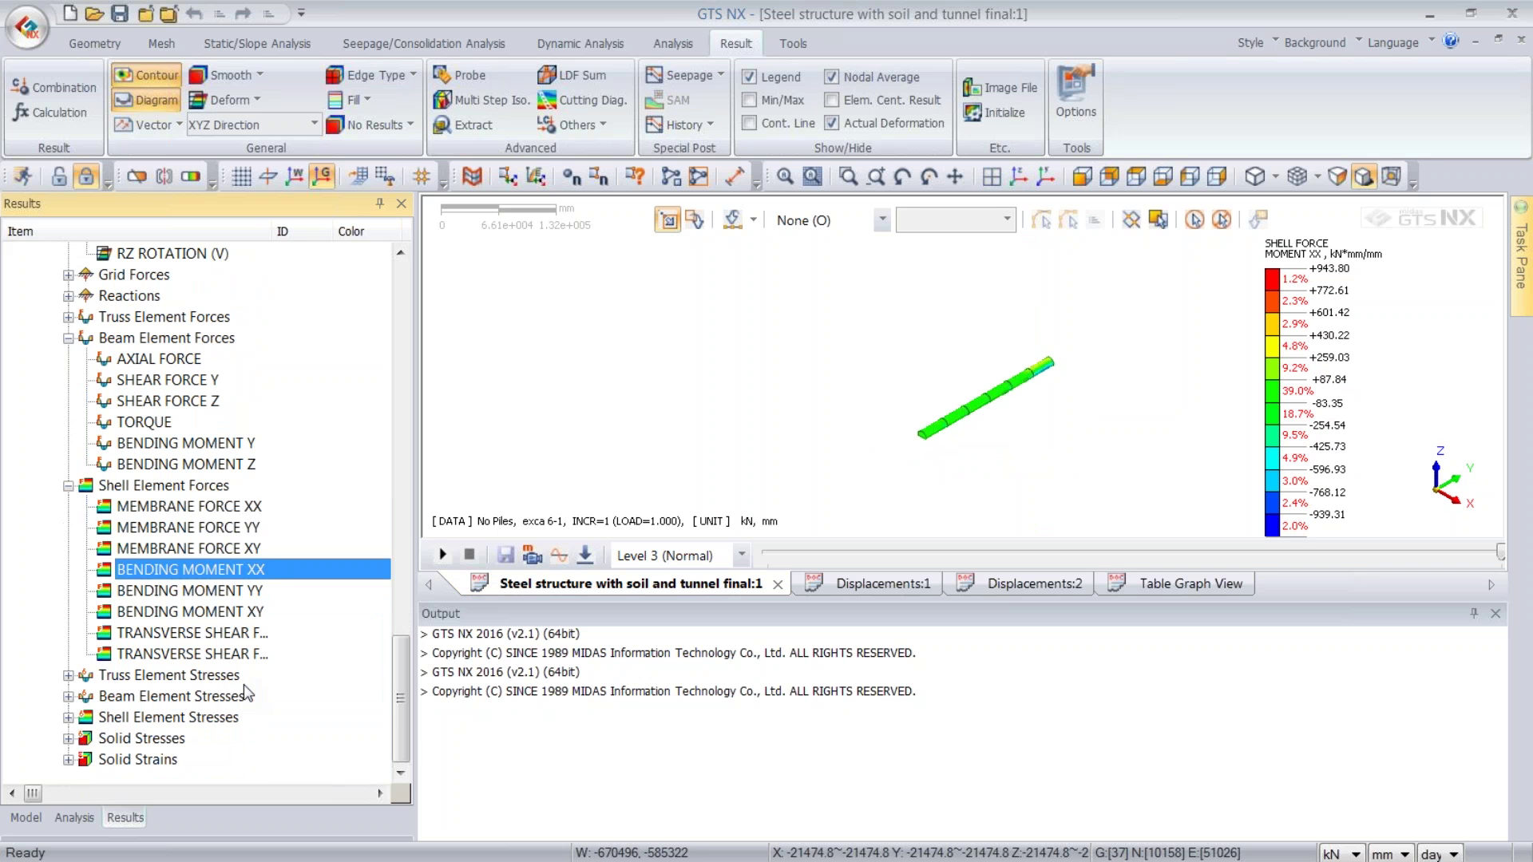
left_click(70, 717)
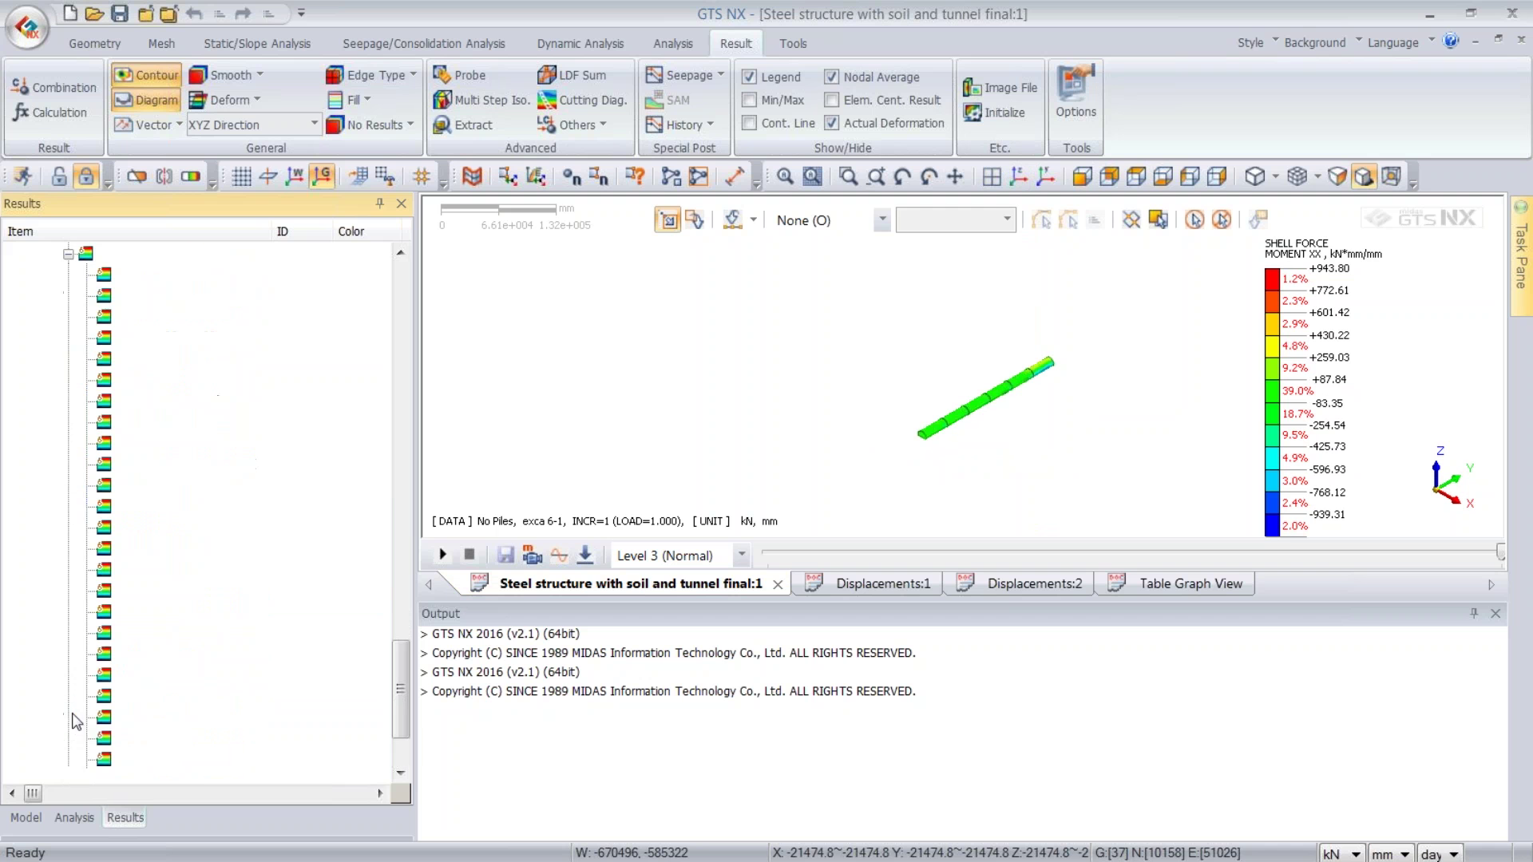
left_click(204, 422)
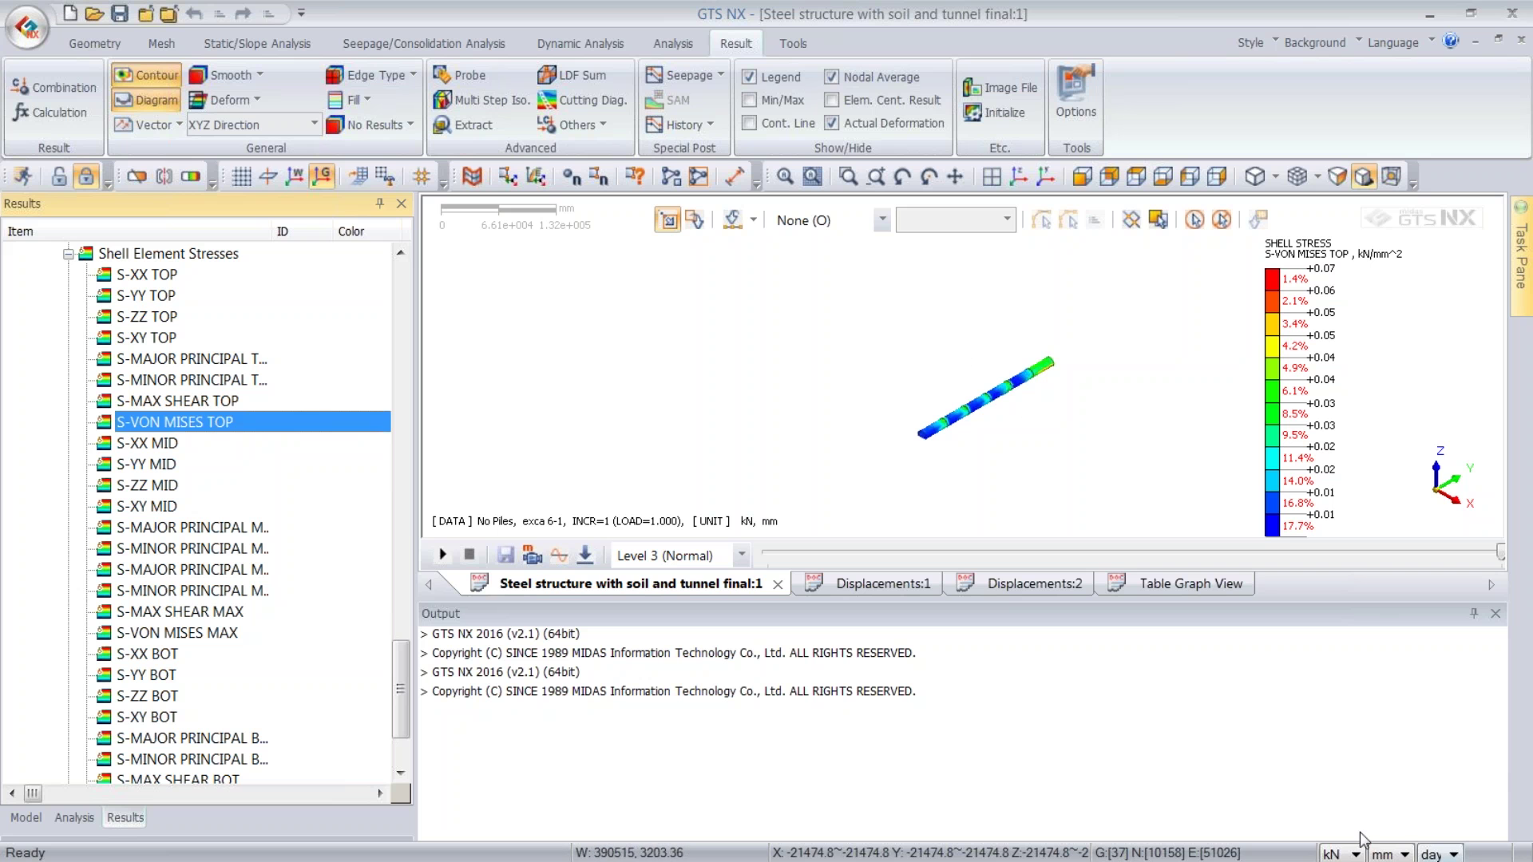
left_click(1389, 855)
left_click(1382, 767)
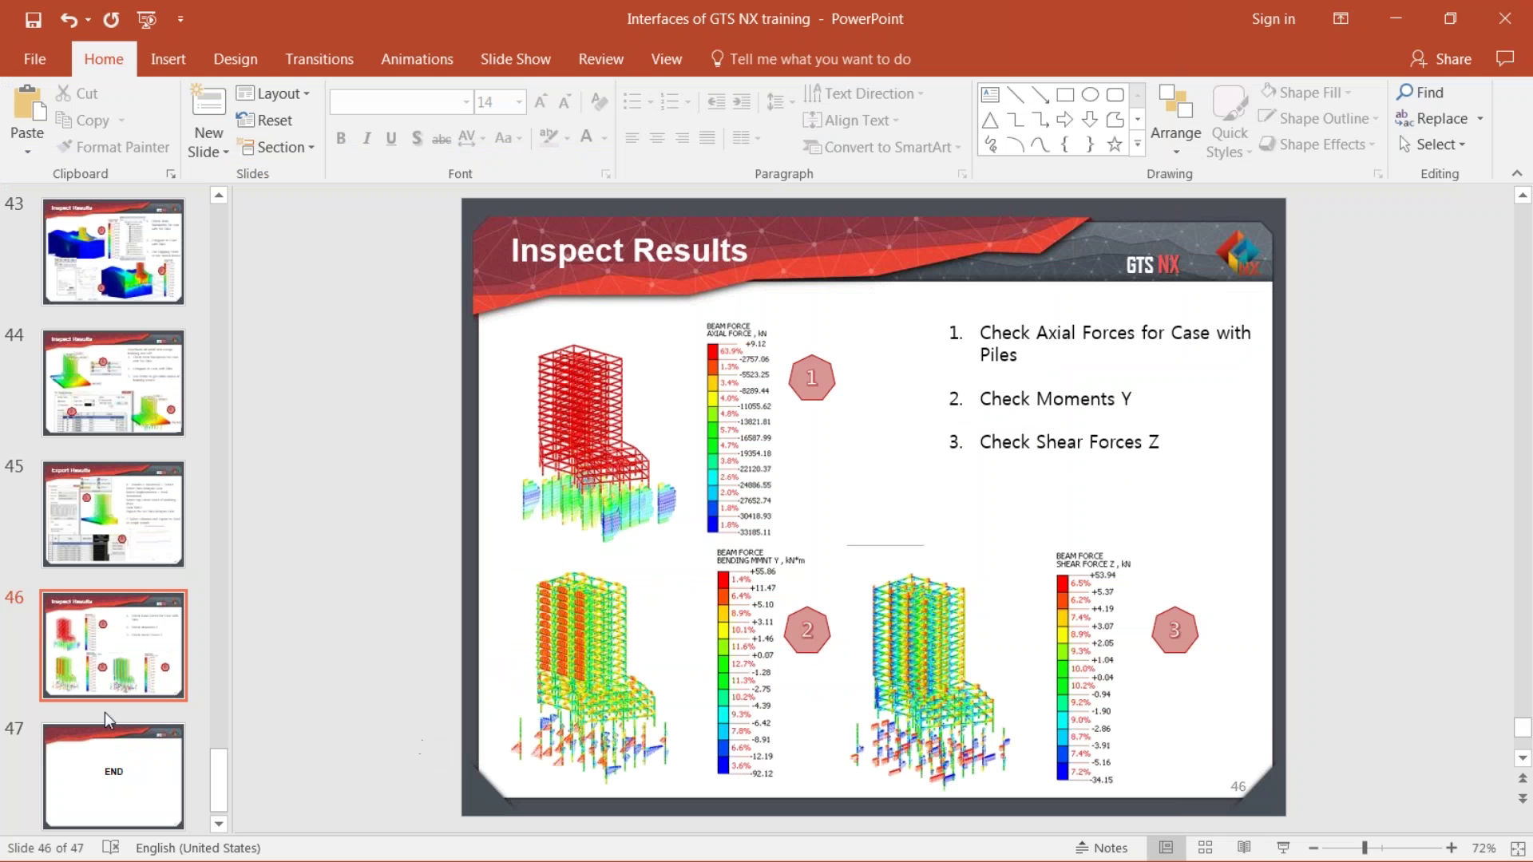
- Present the END slide of the PowerPoint training deck in slide show
left_click(103, 755)
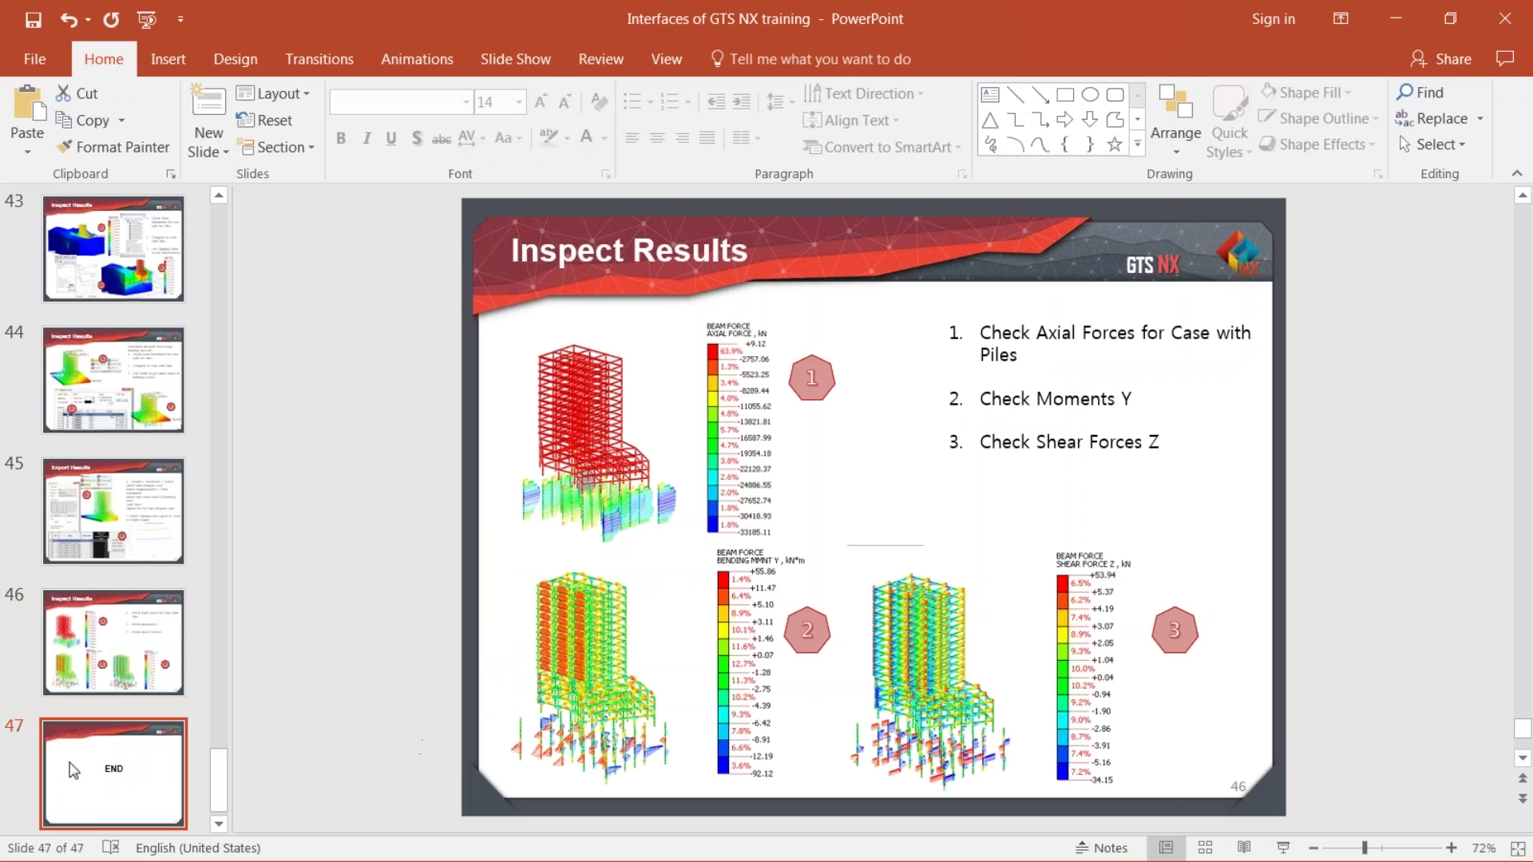
left_click(1285, 849)
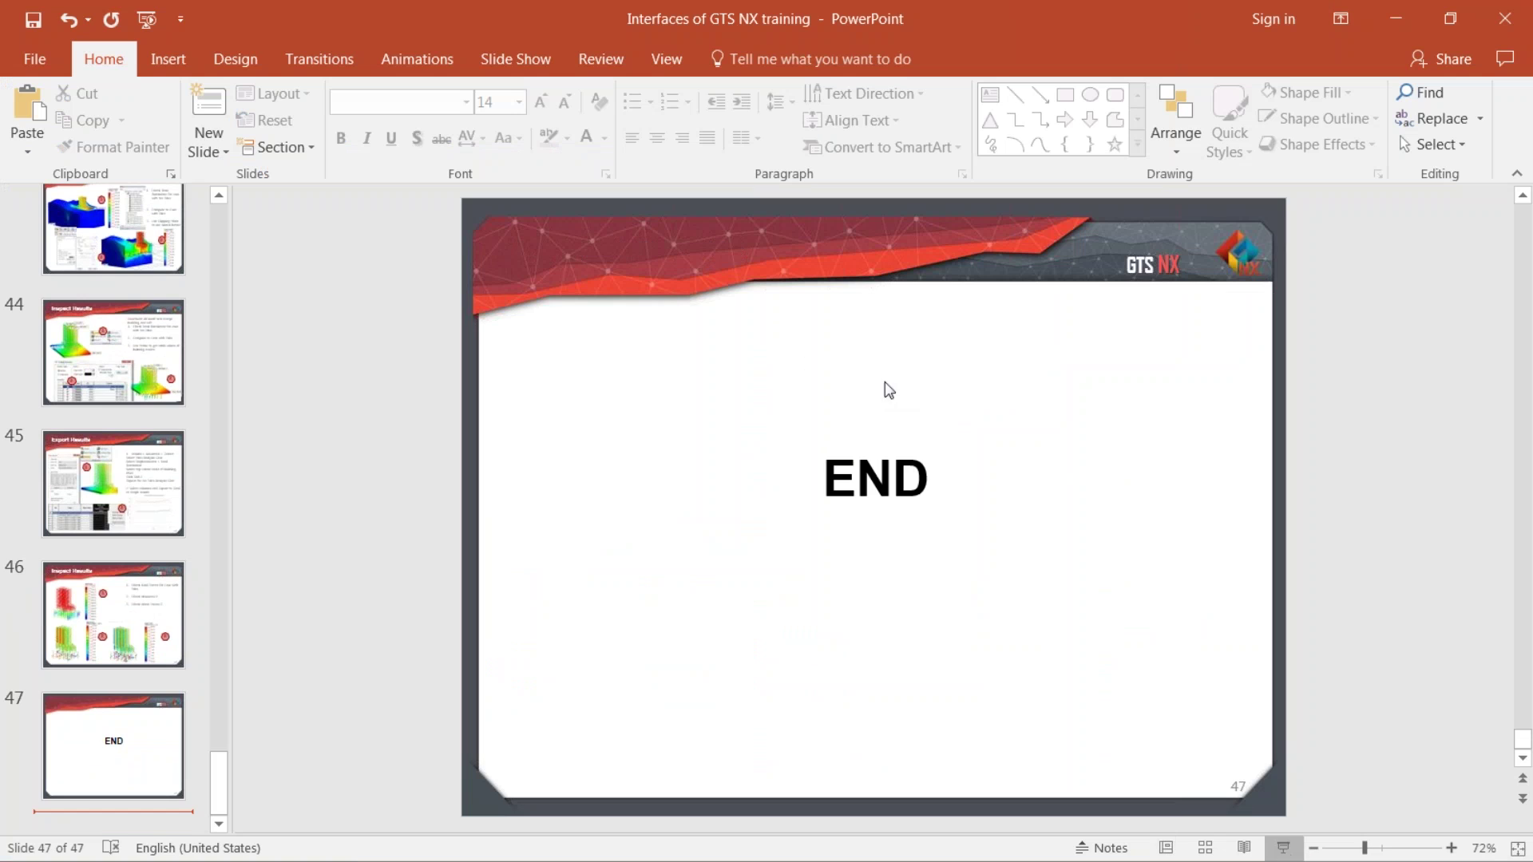